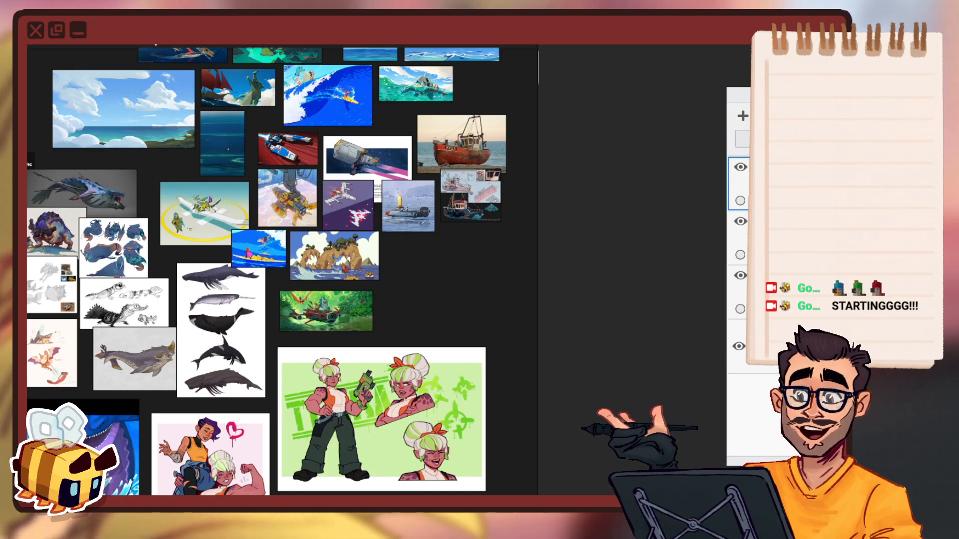
# Move the Comic Stream 01 reference board off the canvas so the blank page is uncovered.
pyautogui.moveTo(153, 33); pyautogui.dragTo(264, 65)
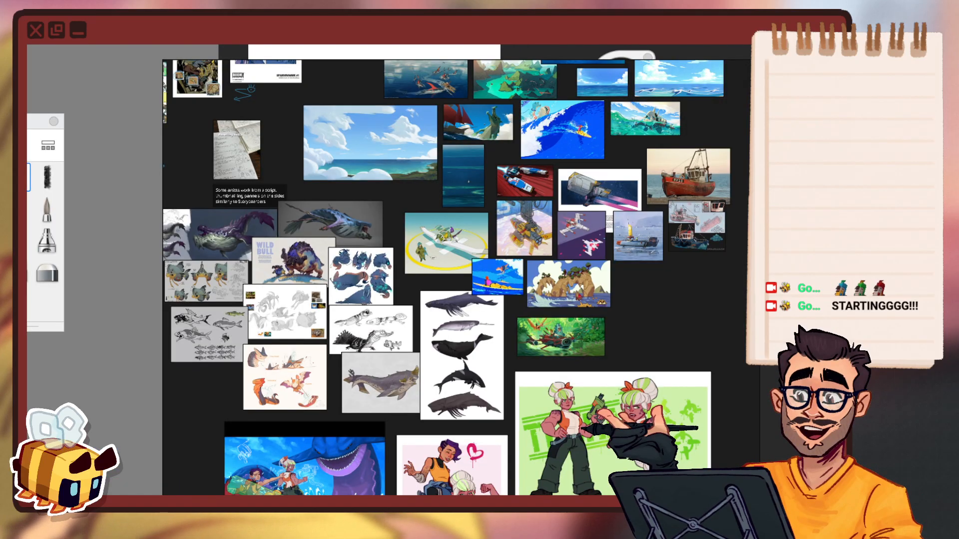
pyautogui.moveTo(361, 80)
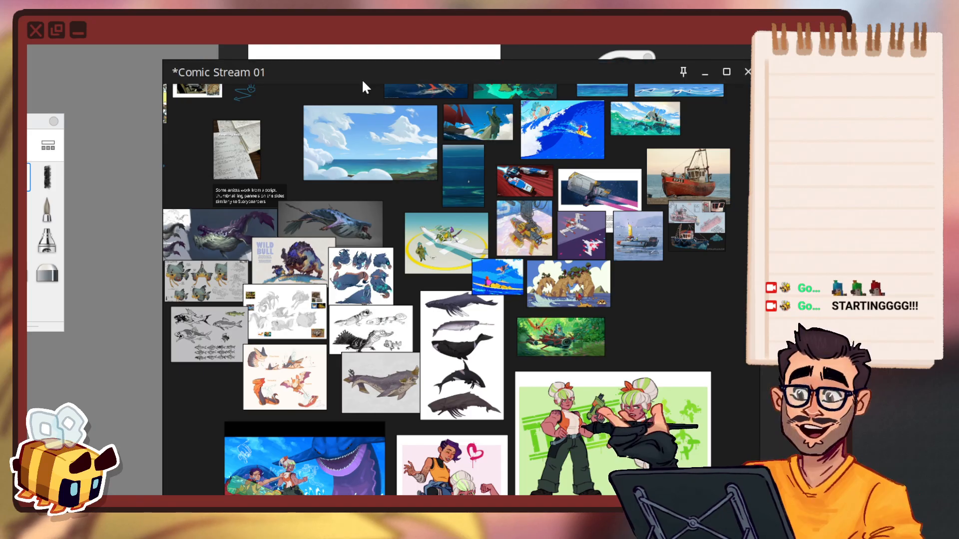
pyautogui.moveTo(333, 85); pyautogui.dragTo(179, 52)
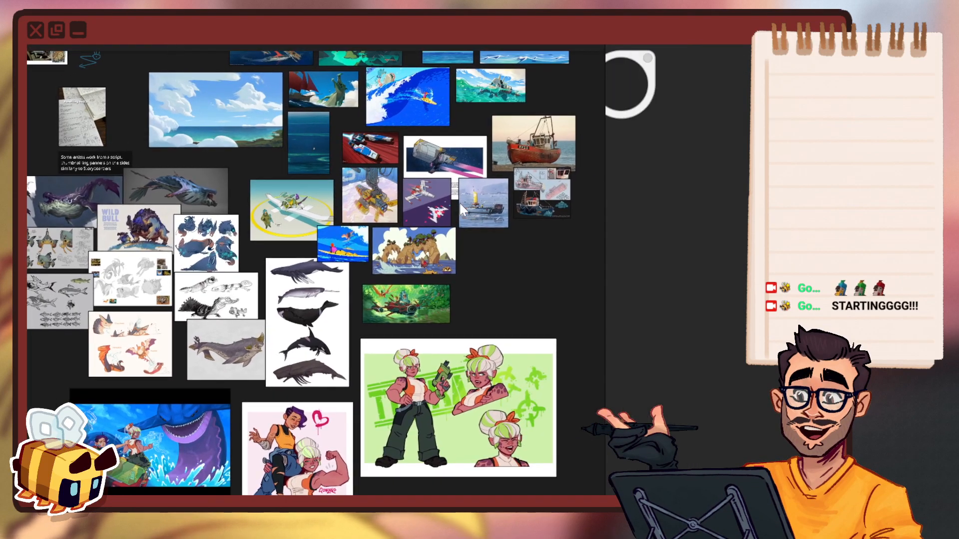
pyautogui.moveTo(342, 41)
pyautogui.mouseDown()
pyautogui.moveTo(140, 63)
pyautogui.moveTo(27, 60)
pyautogui.mouseUp()
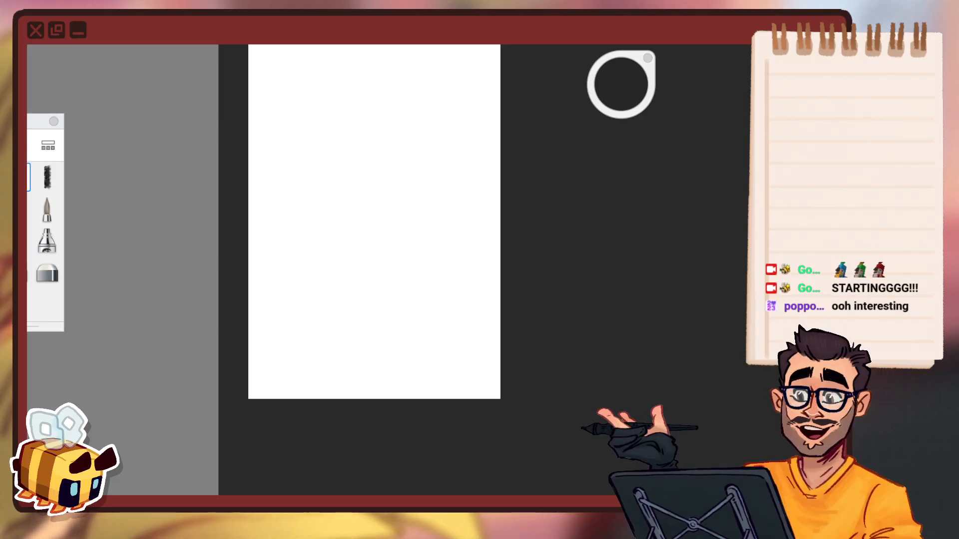
# Bring the reference board back and examine the green character sheet of the white-haired fighter.
pyautogui.moveTo(28, 314); pyautogui.dragTo(495, 318)
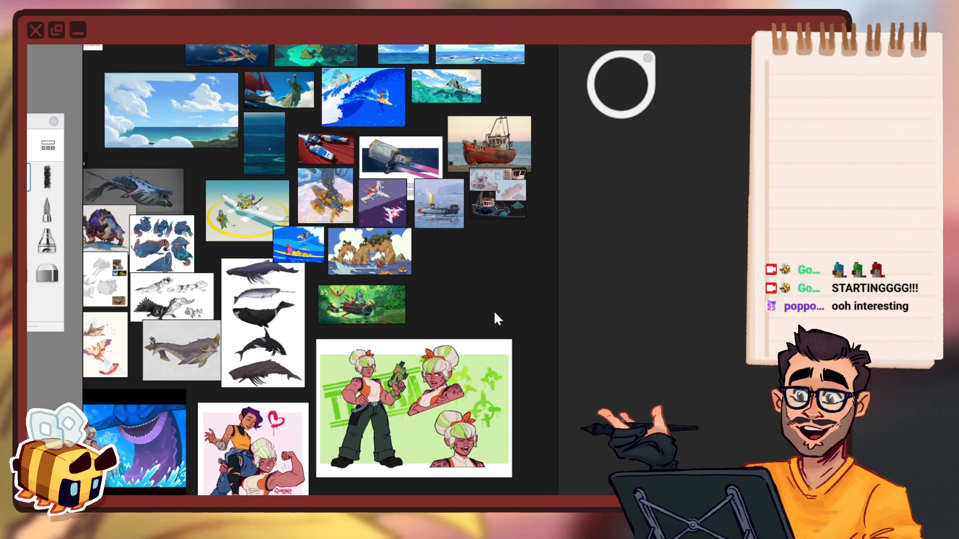
pyautogui.scroll(3, 432, 357)
pyautogui.moveTo(417, 362); pyautogui.dragTo(415, 214)
pyautogui.scroll(4, 407, 254)
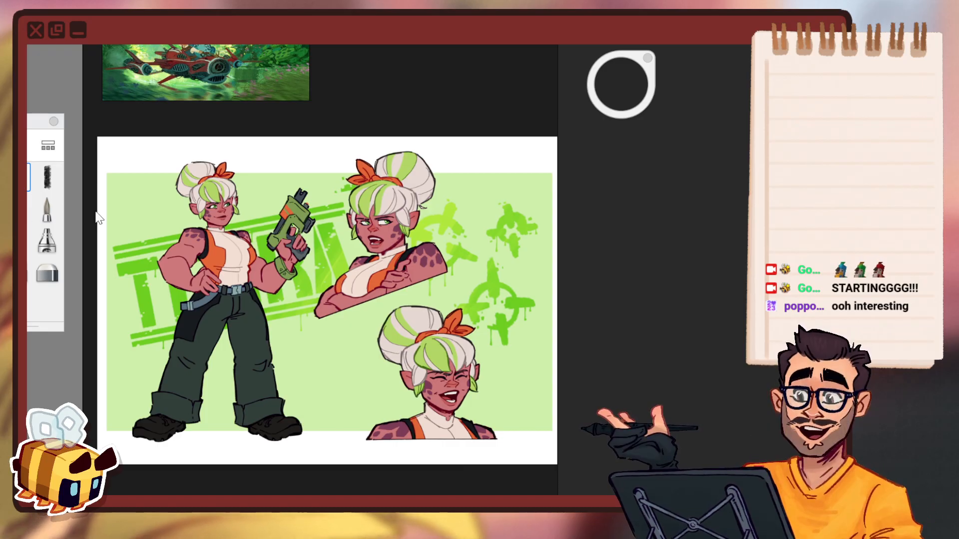
pyautogui.click(76, 243)
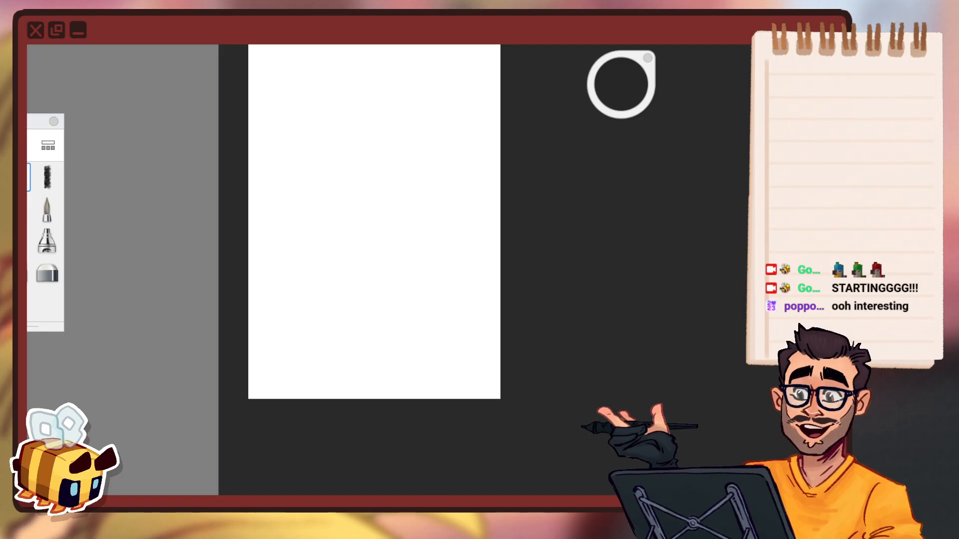
# Return to the reference board and examine the pink illustration of the two characters posing with a heart.
pyautogui.hotkey('alt', 'Tab')
pyautogui.moveTo(120, 370); pyautogui.dragTo(380, 336)
pyautogui.moveTo(189, 327); pyautogui.dragTo(303, 276)
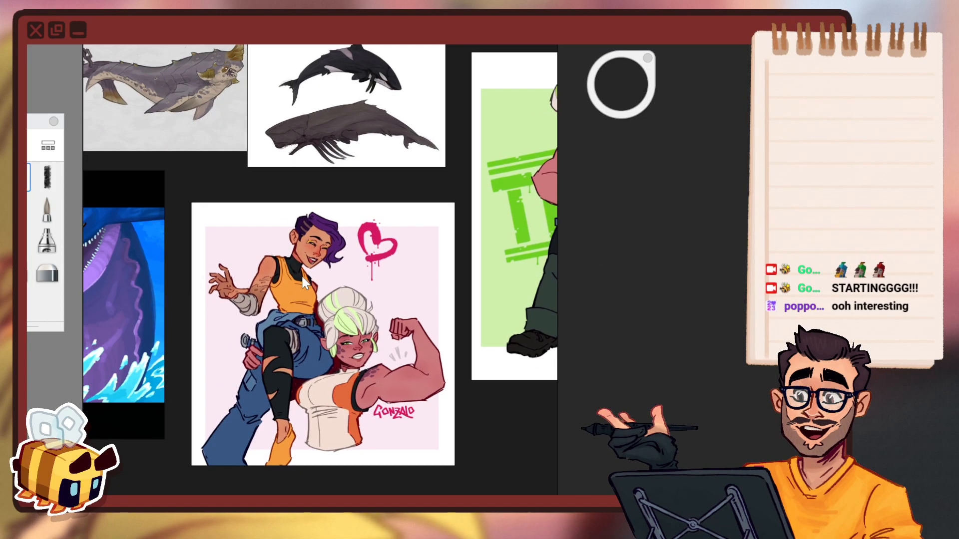
pyautogui.moveTo(383, 273); pyautogui.dragTo(248, 314)
pyautogui.scroll(-5, 288, 230)
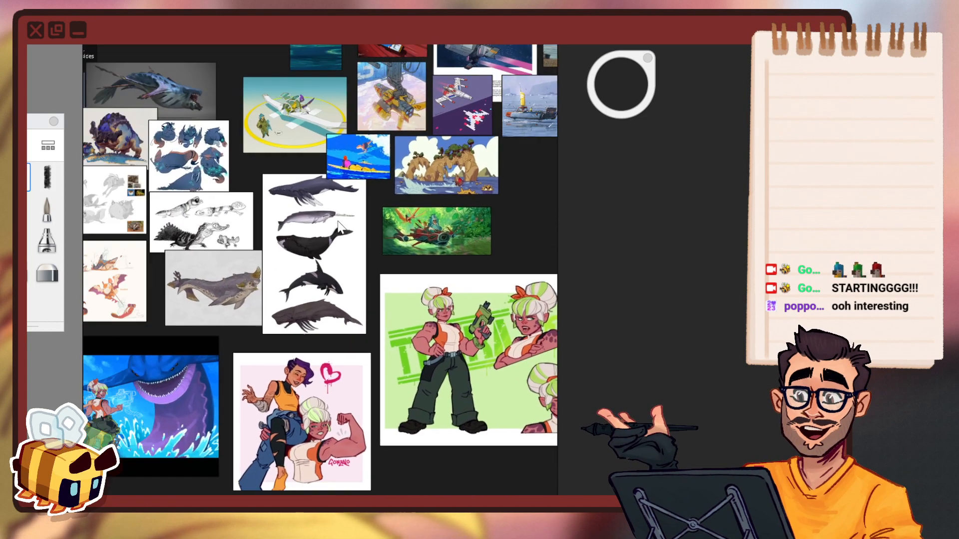
# Examine the illustration of the two characters in a boat facing the giant whale monster.
pyautogui.moveTo(116, 406); pyautogui.dragTo(318, 281)
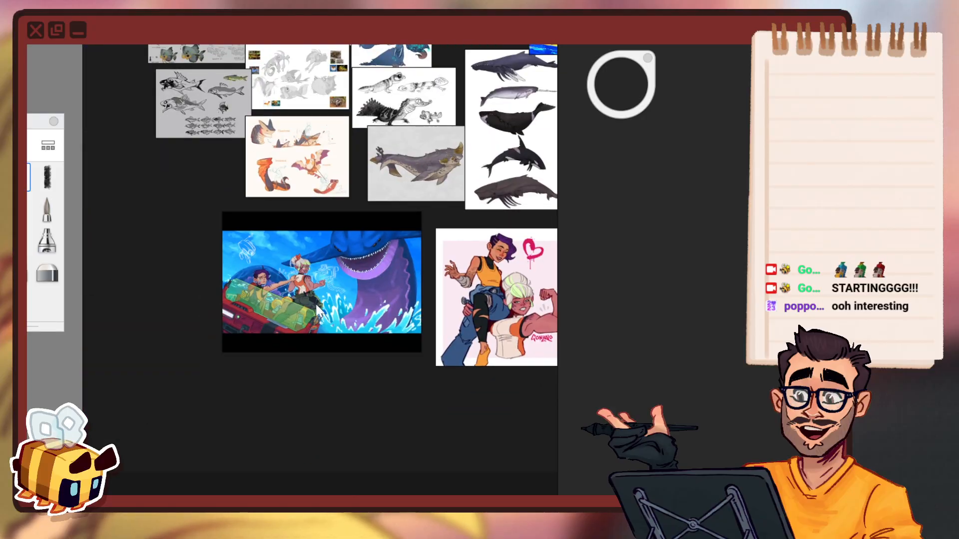
pyautogui.scroll(4, 314, 301)
pyautogui.scroll(-1, 293, 309)
pyautogui.scroll(2, 348, 219)
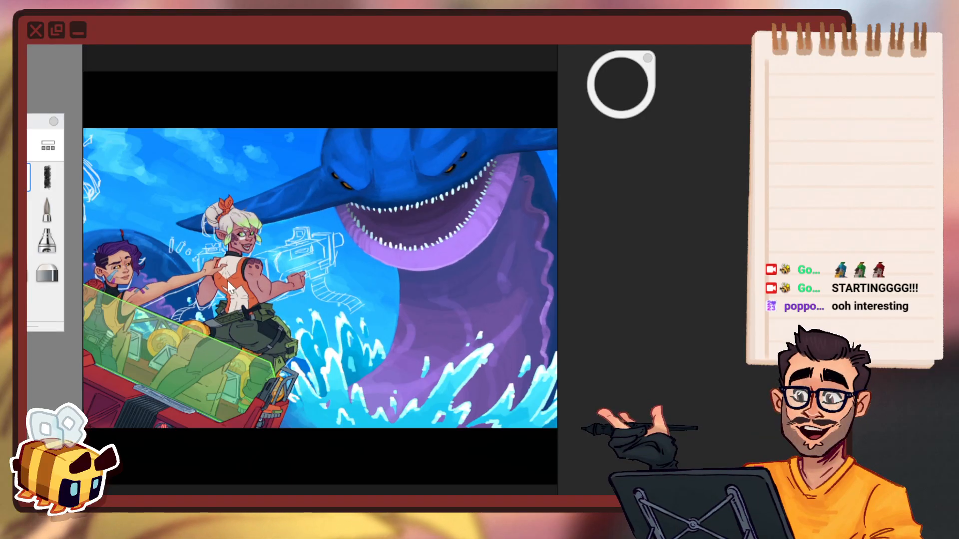
pyautogui.scroll(-5, 235, 272)
# Revisit the white-haired fighter's character sheet and move the reference board off the drawing canvas.
pyautogui.moveTo(525, 237); pyautogui.dragTo(132, 321)
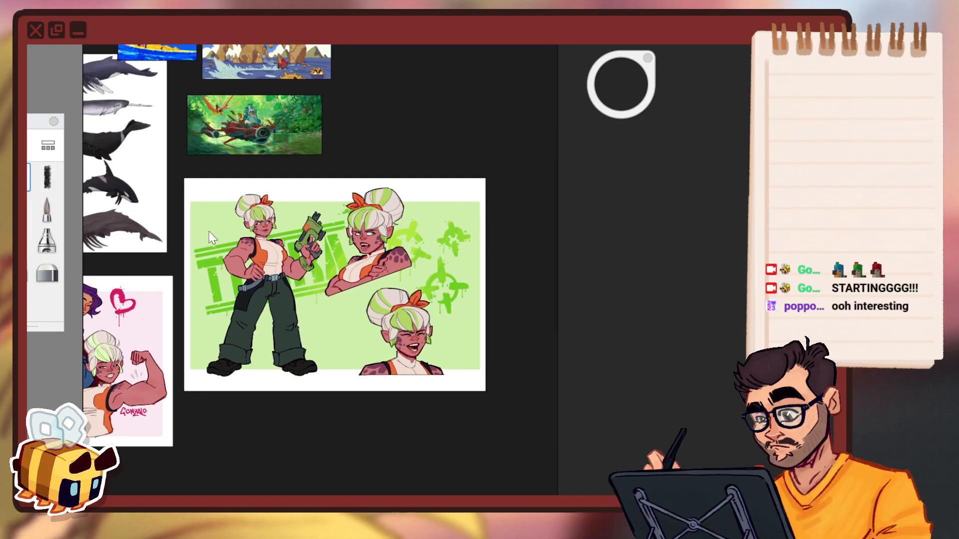
pyautogui.moveTo(209, 232); pyautogui.dragTo(272, 262)
pyautogui.scroll(-2, 256, 239)
pyautogui.moveTo(227, 190); pyautogui.dragTo(246, 225)
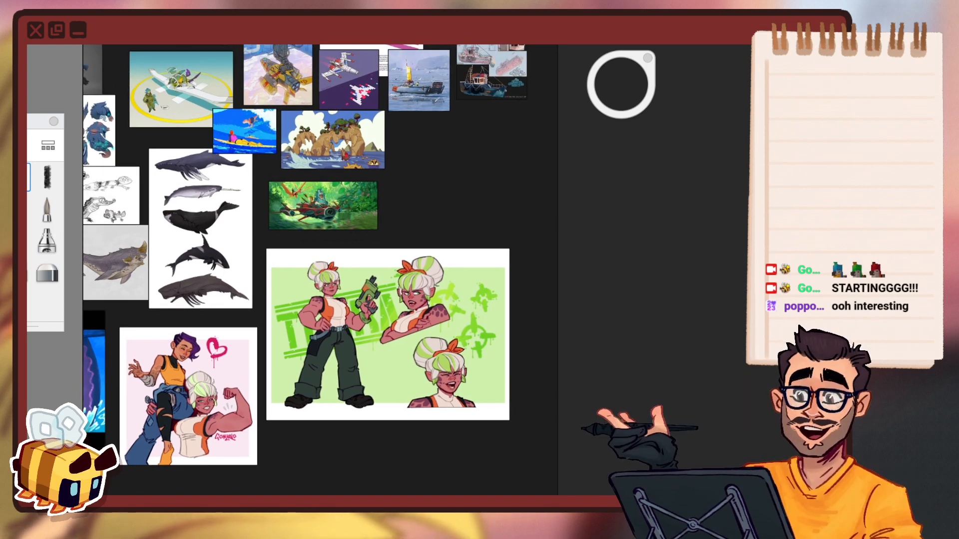
pyautogui.moveTo(289, 0); pyautogui.dragTo(0, 45)
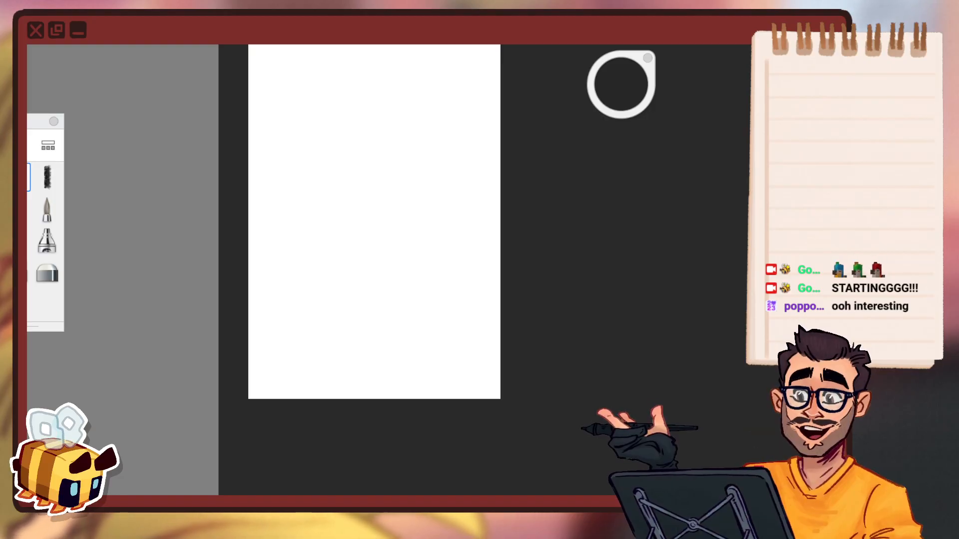
# Try a loose zigzag stroke across the whole blank page and undo it.
pyautogui.scroll(-7, 557, 120)
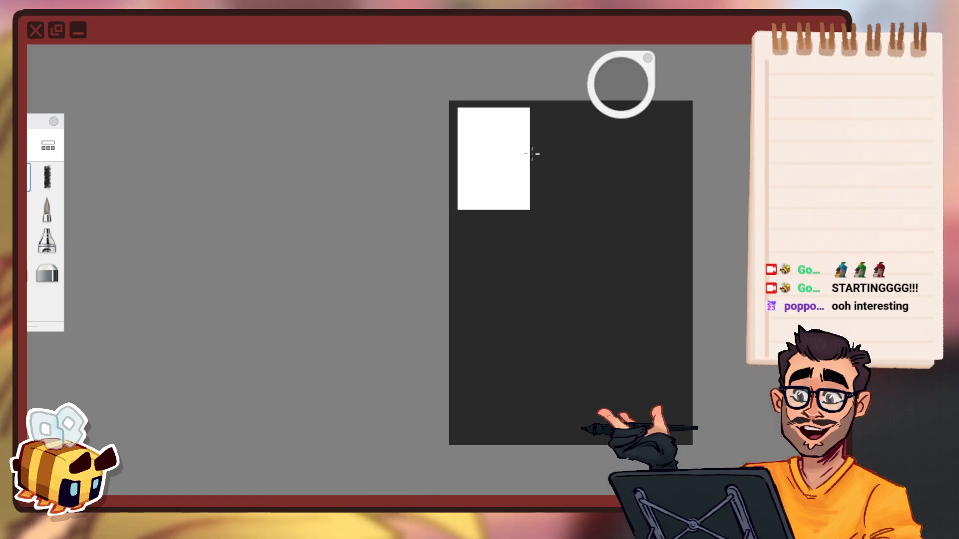
pyautogui.press('space')
pyautogui.moveTo(513, 319); pyautogui.dragTo(418, 345)
pyautogui.scroll(8, 367, 152)
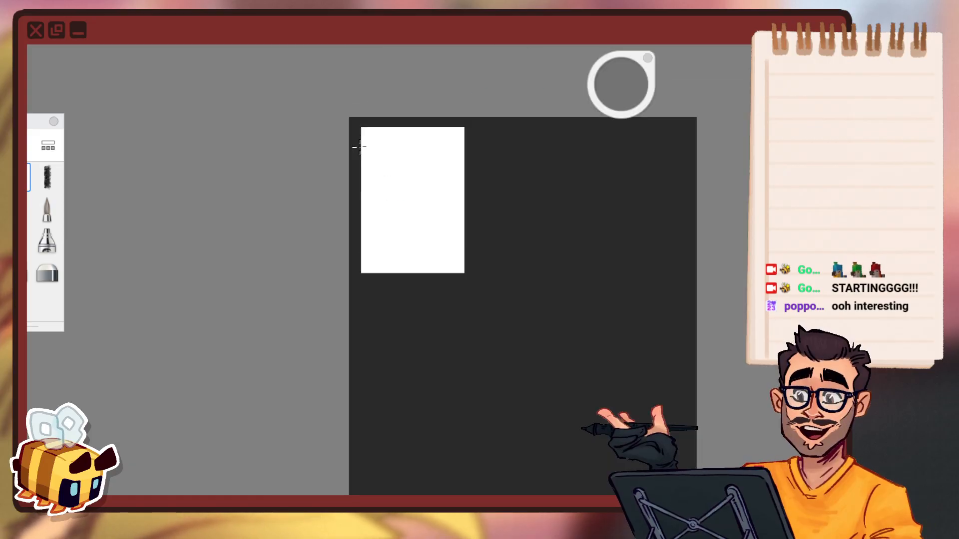
pyautogui.scroll(-2, 507, 264)
pyautogui.press('space')
pyautogui.moveTo(576, 305); pyautogui.dragTo(488, 289)
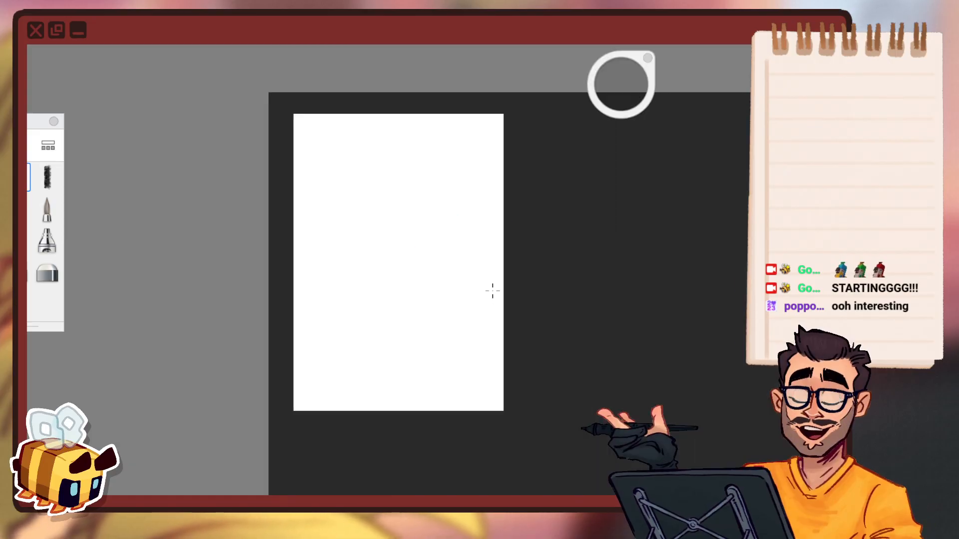
pyautogui.moveTo(270, 283)
pyautogui.mouseDown()
pyautogui.moveTo(509, 278)
pyautogui.moveTo(562, 368)
pyautogui.mouseUp()
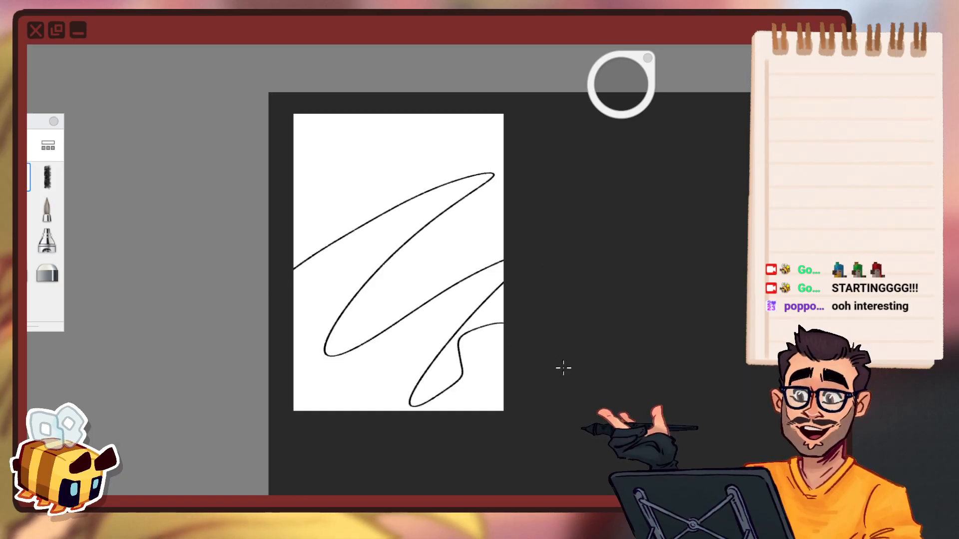
pyautogui.hotkey('ctrl', 'z')
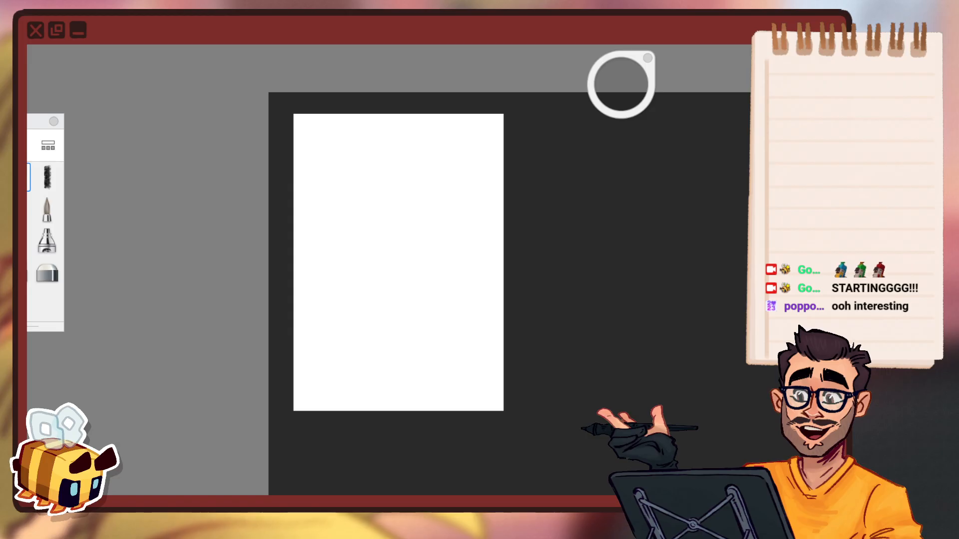
# Try quick strokes along the page's top edge and upper left corner, undoing each one.
pyautogui.press('space')
pyautogui.moveTo(325, 265); pyautogui.dragTo(354, 238)
pyautogui.moveTo(411, 208); pyautogui.dragTo(383, 215)
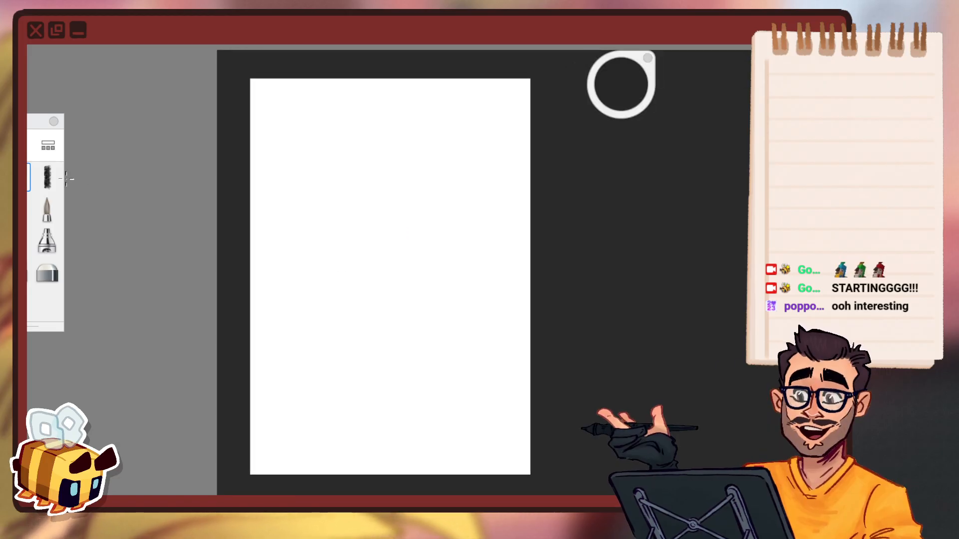
pyautogui.moveTo(261, 99)
pyautogui.mouseDown()
pyautogui.moveTo(261, 152)
pyautogui.moveTo(469, 94)
pyautogui.mouseUp()
pyautogui.hotkey('ctrl', 'z')
pyautogui.hotkey('ctrl', 'z')
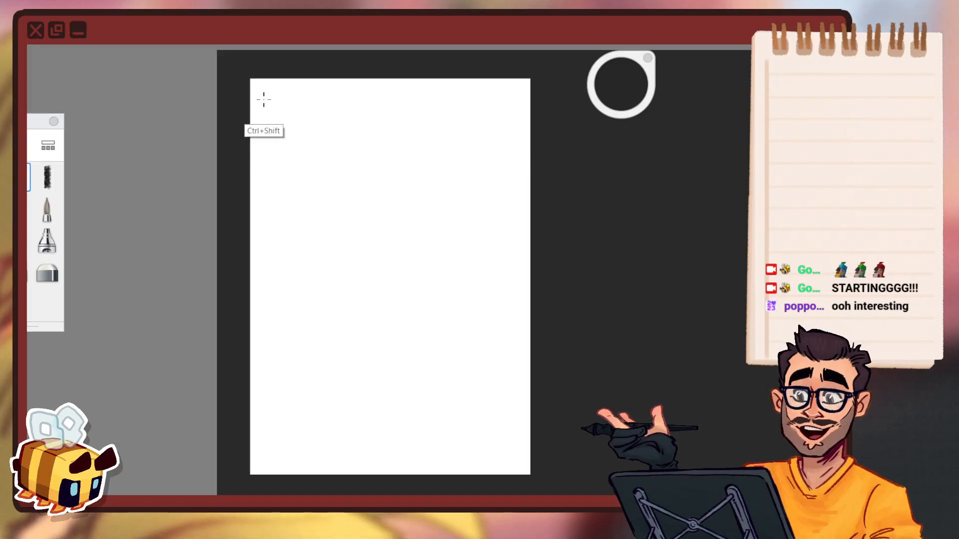
pyautogui.moveTo(265, 93); pyautogui.dragTo(265, 149)
pyautogui.hotkey('ctrl', 'z')
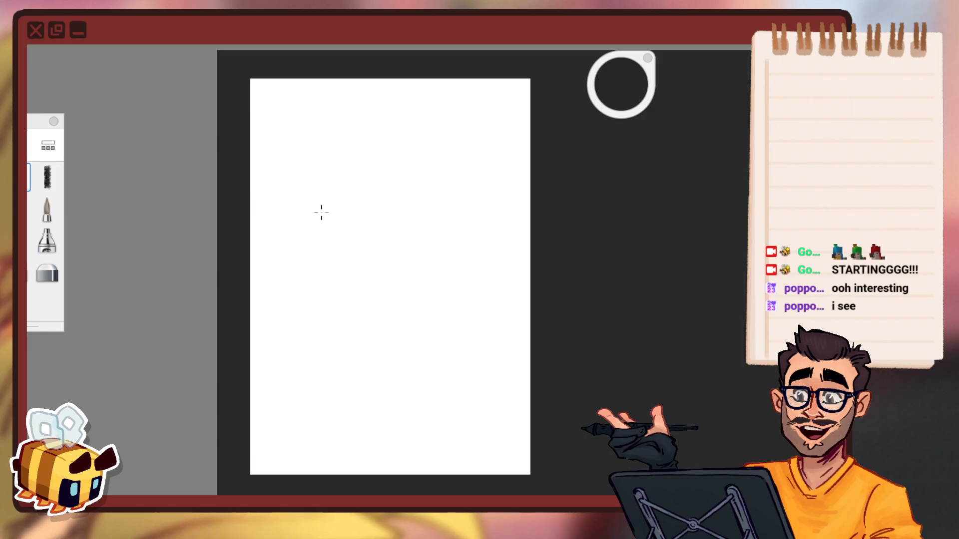
# Circle the lower half of the page with a large freehand ellipse, then undo the marks.
pyautogui.moveTo(306, 426)
pyautogui.mouseDown()
pyautogui.moveTo(504, 382)
pyautogui.moveTo(418, 434)
pyautogui.mouseUp()
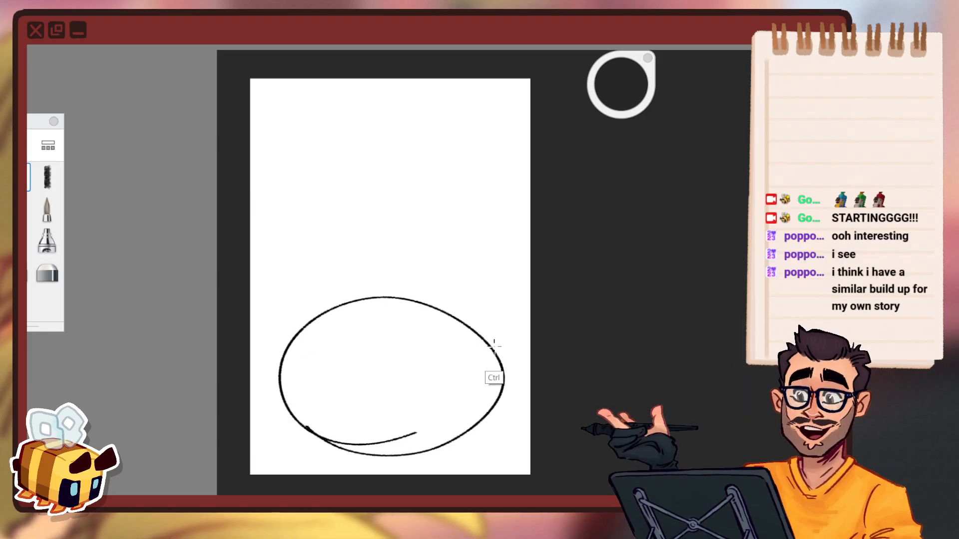
pyautogui.hotkey('ctrl', 'z')
pyautogui.moveTo(459, 291)
pyautogui.mouseDown()
pyautogui.moveTo(375, 458)
pyautogui.moveTo(428, 304)
pyautogui.mouseUp()
pyautogui.hotkey('ctrl', 'z')
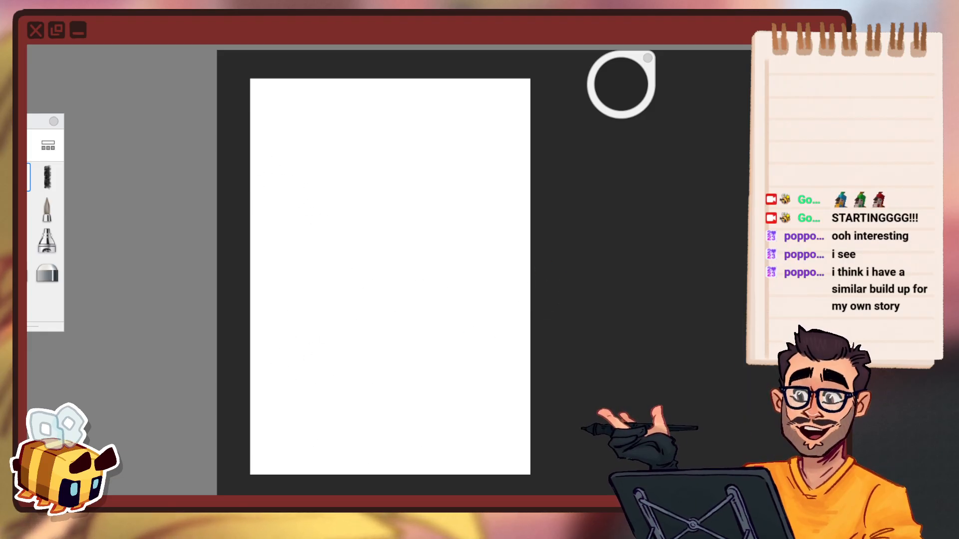
# Paste a copy of the white page and place it beside the first with a narrow gap.
pyautogui.press('space')
pyautogui.moveTo(221, 292); pyautogui.dragTo(200, 317)
pyautogui.moveTo(293, 293); pyautogui.dragTo(232, 272)
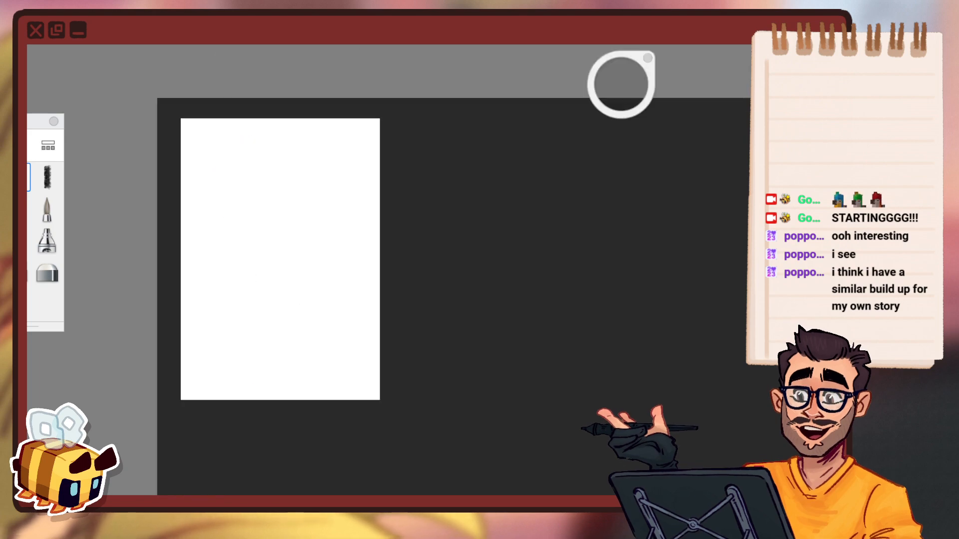
pyautogui.press('v')
pyautogui.moveTo(382, 266); pyautogui.dragTo(613, 242)
pyautogui.click(611, 206)
# Draw a small arrow in the lower right corner of the first page, undoing and redrawing it once.
pyautogui.press('space')
pyautogui.moveTo(271, 321); pyautogui.dragTo(332, 289)
pyautogui.moveTo(377, 256); pyautogui.dragTo(428, 303)
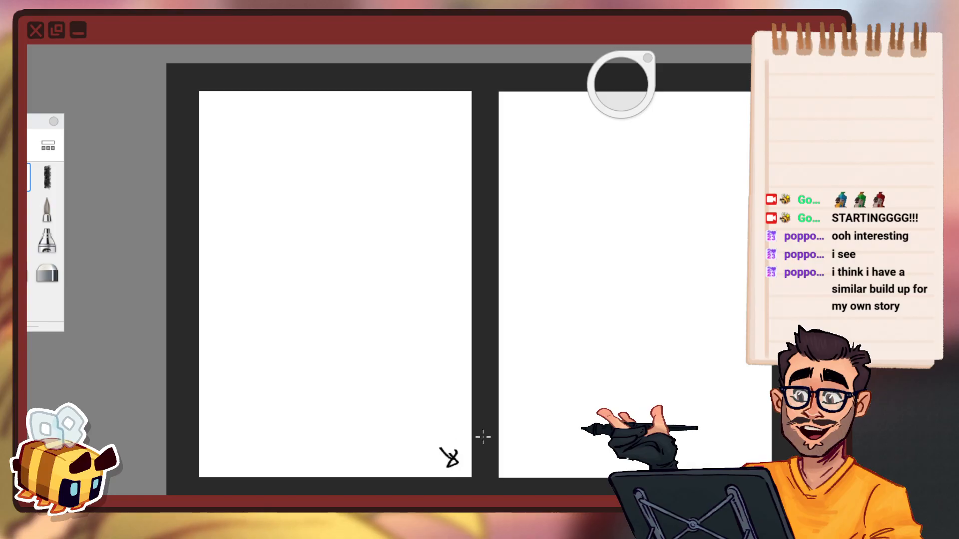
pyautogui.hotkey('ctrl', 'z')
pyautogui.hotkey('ctrl', 'z')
pyautogui.moveTo(439, 444)
pyautogui.mouseDown()
pyautogui.moveTo(459, 465)
pyautogui.moveTo(443, 465)
pyautogui.mouseUp()
pyautogui.press('space')
pyautogui.moveTo(616, 379); pyautogui.dragTo(465, 366)
pyautogui.moveTo(453, 329); pyautogui.dragTo(454, 362)
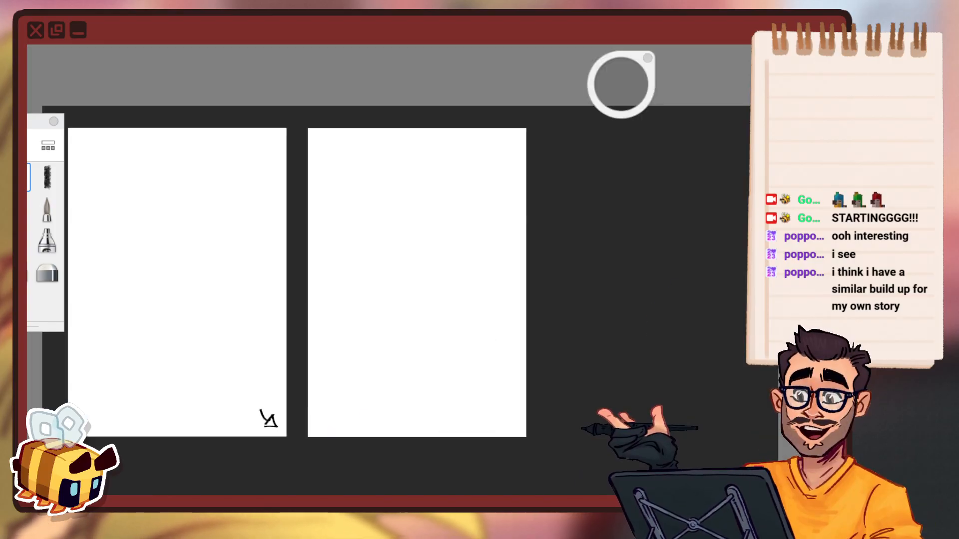
# Paste a third white page and place it almost touching the second page's right edge to form a spread.
pyautogui.press('v')
pyautogui.press('space')
pyautogui.moveTo(369, 245); pyautogui.dragTo(370, 280)
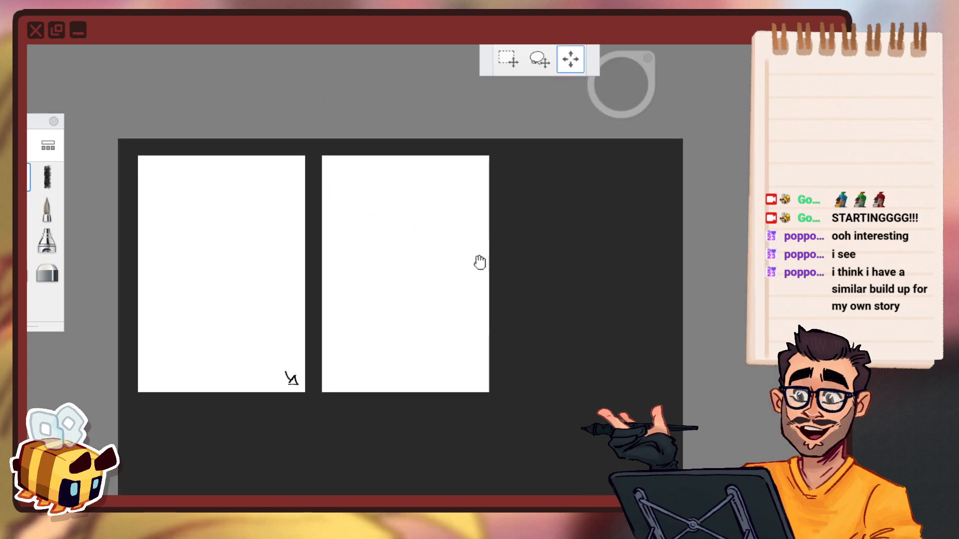
pyautogui.moveTo(480, 261); pyautogui.dragTo(435, 259)
pyautogui.moveTo(537, 326); pyautogui.dragTo(708, 325)
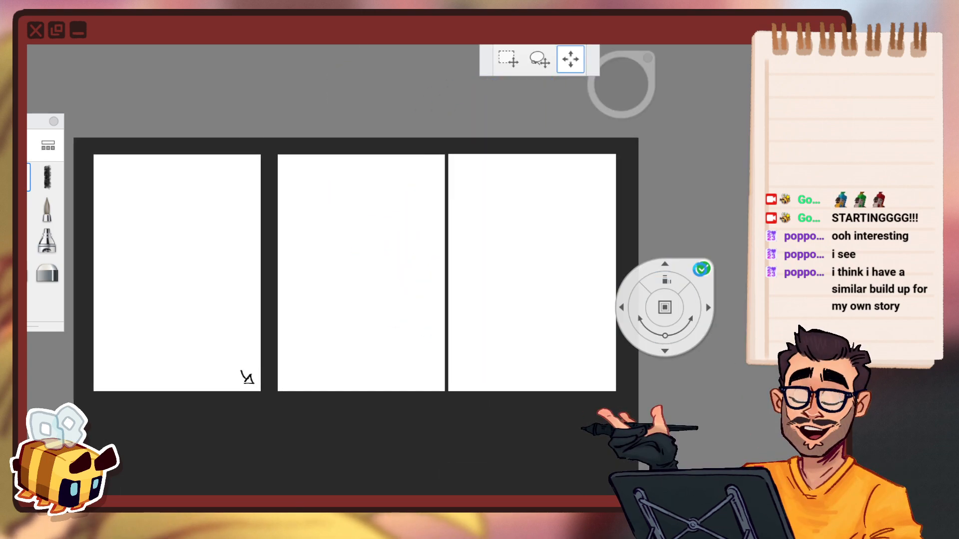
pyautogui.click(703, 271)
pyautogui.press('space')
pyautogui.moveTo(199, 346); pyautogui.dragTo(349, 356)
pyautogui.moveTo(466, 374); pyautogui.dragTo(480, 354)
pyautogui.moveTo(372, 317); pyautogui.dragTo(424, 317)
pyautogui.press('space')
pyautogui.moveTo(434, 384); pyautogui.dragTo(459, 430)
pyautogui.moveTo(385, 392)
pyautogui.mouseDown()
pyautogui.moveTo(394, 365)
pyautogui.moveTo(397, 400)
pyautogui.mouseUp()
pyautogui.moveTo(457, 349); pyautogui.dragTo(470, 300)
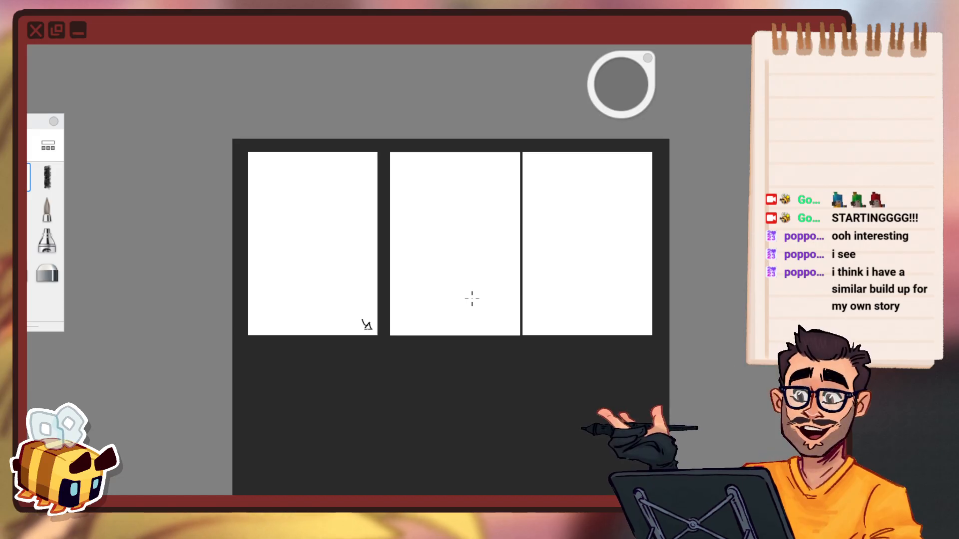
pyautogui.scroll(2, 363, 288)
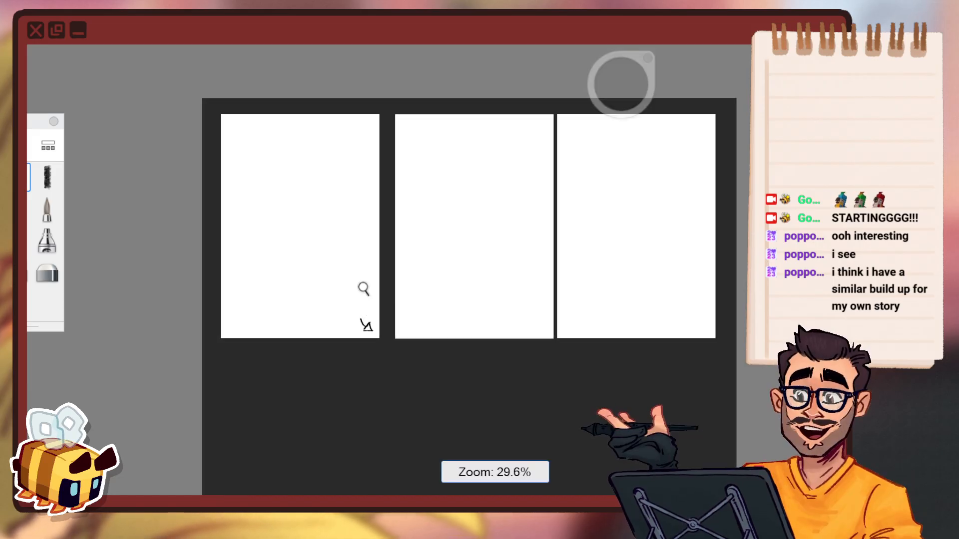
pyautogui.scroll(1, 363, 289)
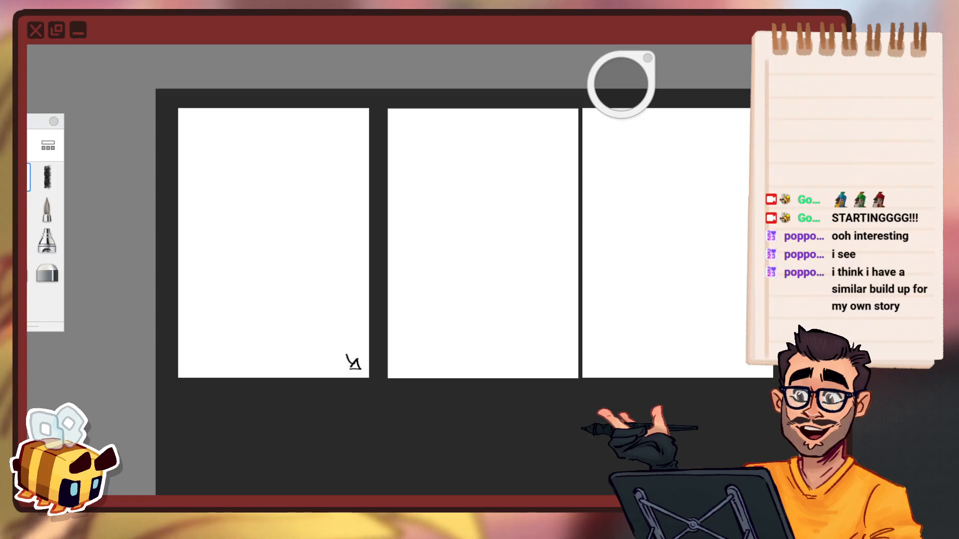
# Undo the third page and the arrow in the first page's corner.
pyautogui.hotkey('ctrl', 'z')
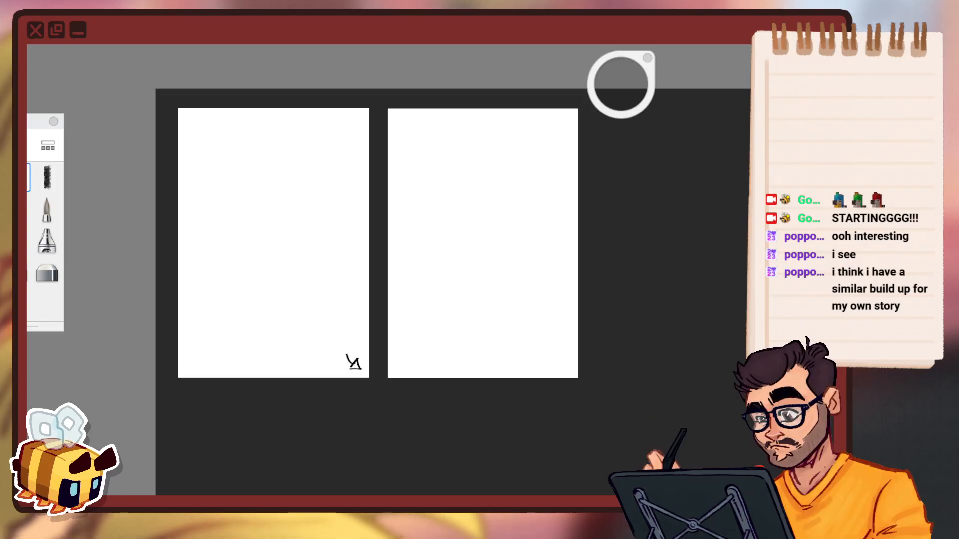
pyautogui.hotkey('ctrl', 'z')
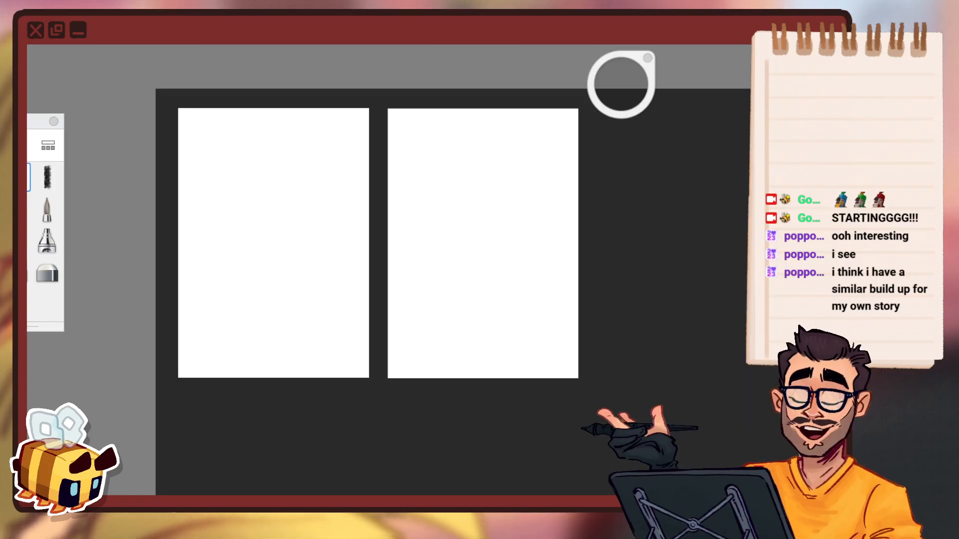
# Paste a third white page and place it beside the second page, leaving a very thin gap between them.
pyautogui.hotkey('ctrl', 'v')
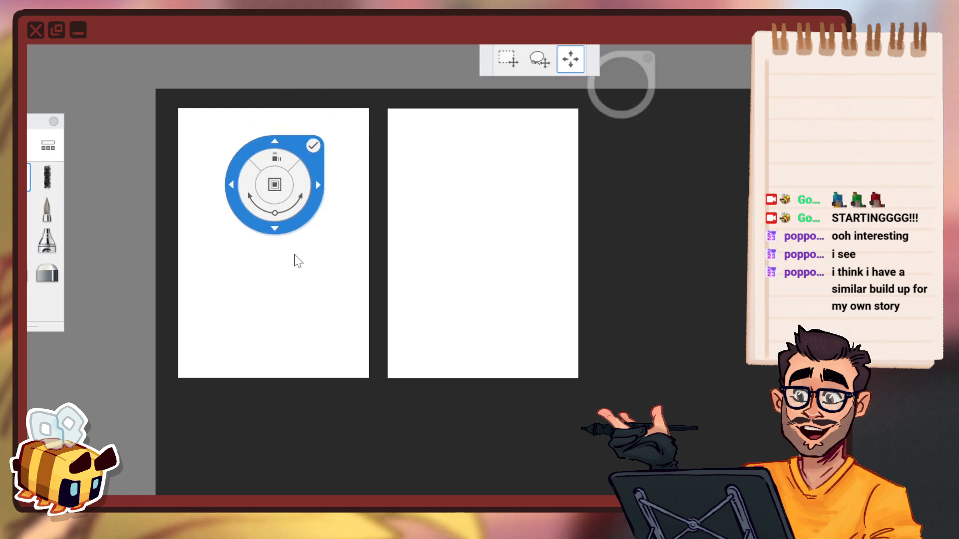
pyautogui.moveTo(620, 336); pyautogui.dragTo(816, 336)
pyautogui.press('Escape')
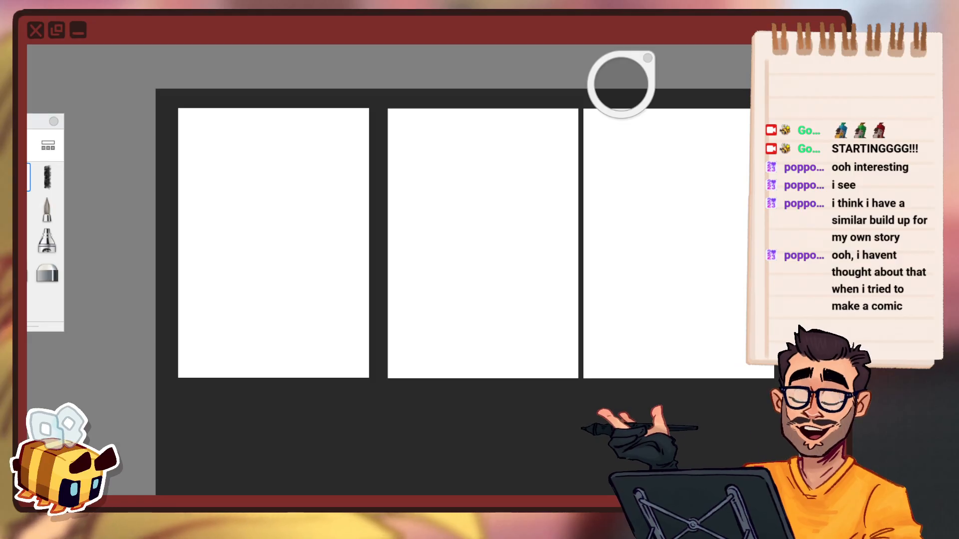
pyautogui.moveTo(328, 285); pyautogui.dragTo(401, 297)
pyautogui.moveTo(367, 265); pyautogui.dragTo(377, 245)
pyautogui.moveTo(413, 242); pyautogui.dragTo(416, 272)
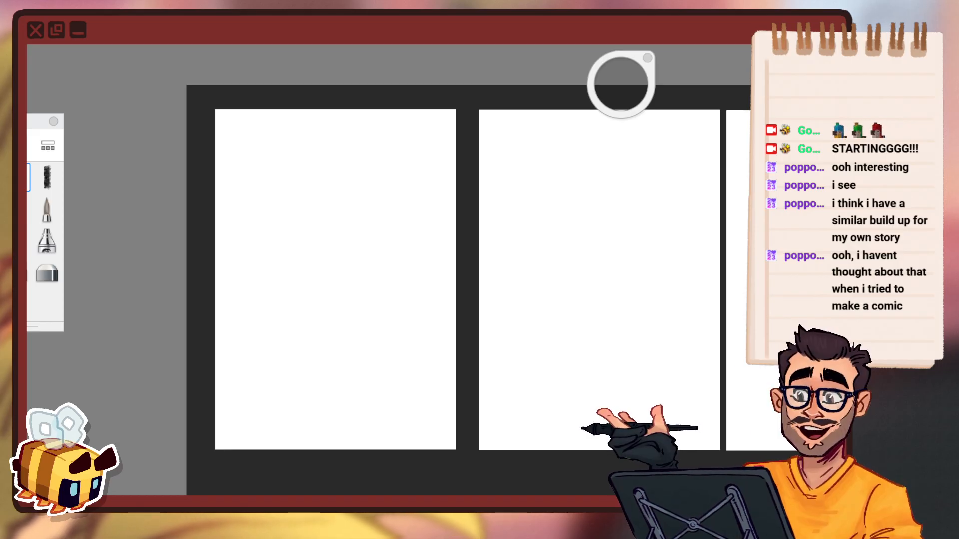
pyautogui.scroll(-2, 697, 217)
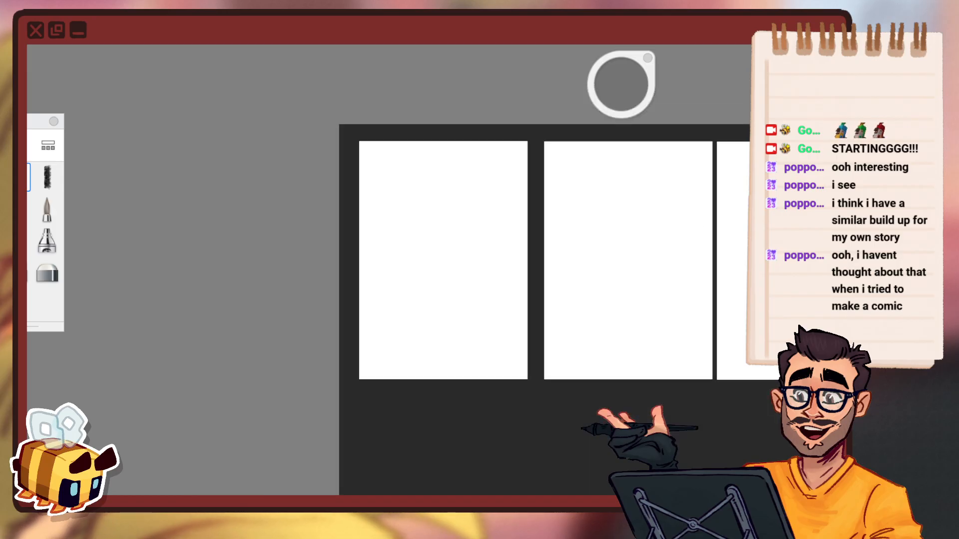
pyautogui.press('space')
pyautogui.moveTo(521, 234); pyautogui.dragTo(180, 233)
pyautogui.scroll(1, 390, 283)
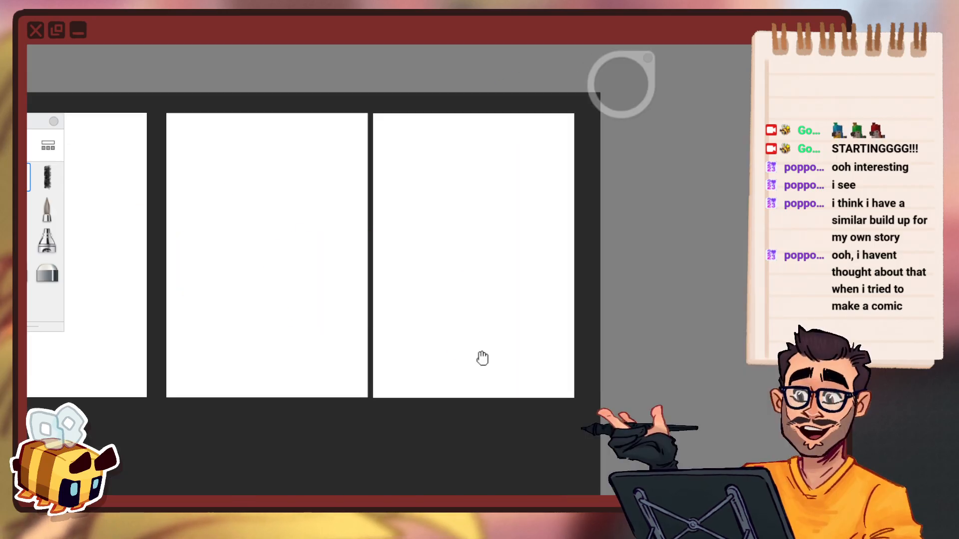
pyautogui.moveTo(482, 358); pyautogui.dragTo(605, 359)
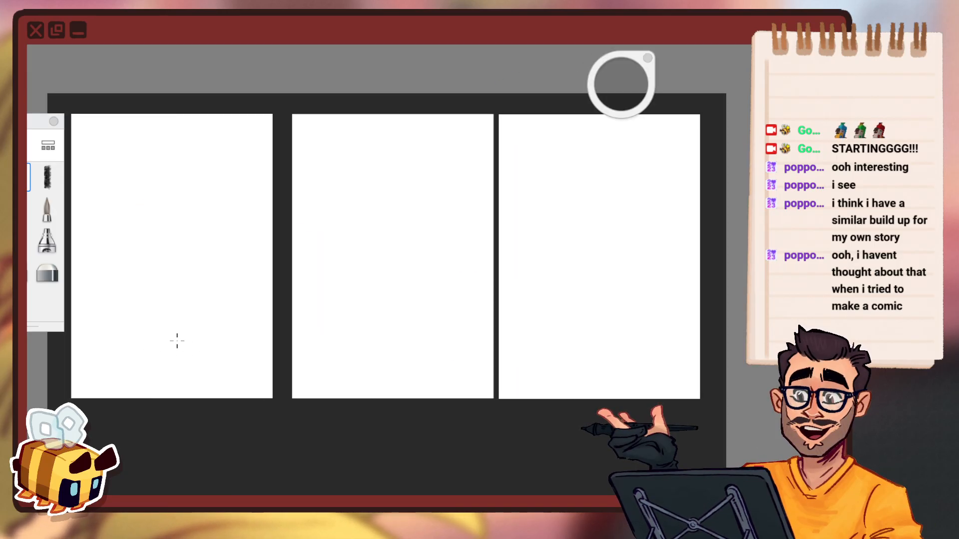
# Draw a large circle in the upper half of the second page, and undo it.
pyautogui.moveTo(423, 163); pyautogui.dragTo(460, 228)
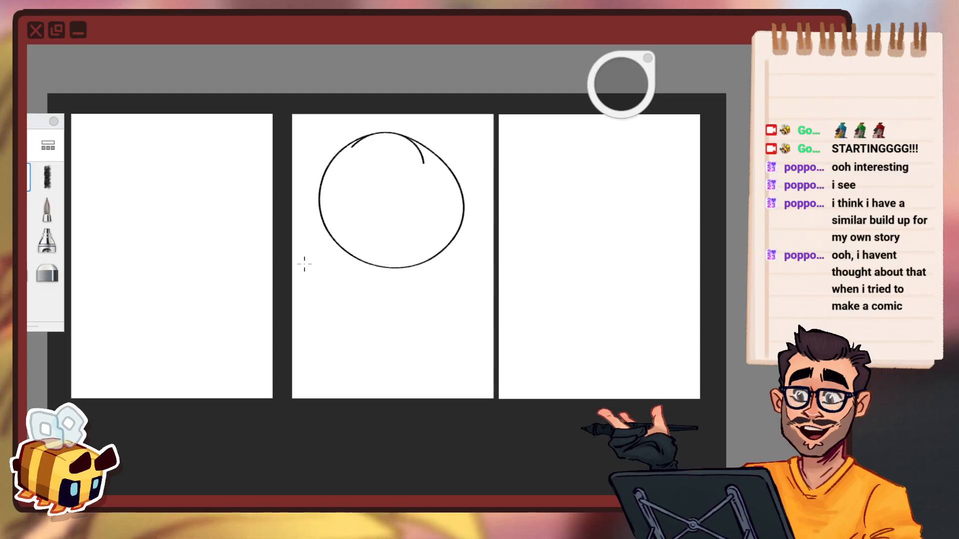
pyautogui.hotkey('ctrl', 'z')
pyautogui.hotkey('ctrl', 'z')
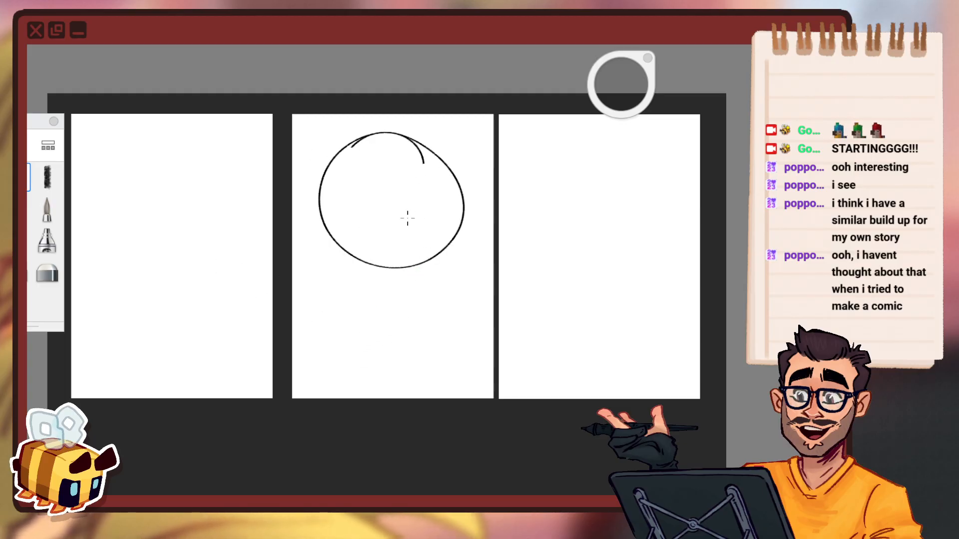
pyautogui.hotkey('ctrl', 'z')
# Sketch a small panel with a figure and door in the first page's lower right corner and a large monster-face panel on the second page.
pyautogui.moveTo(213, 363); pyautogui.dragTo(360, 353)
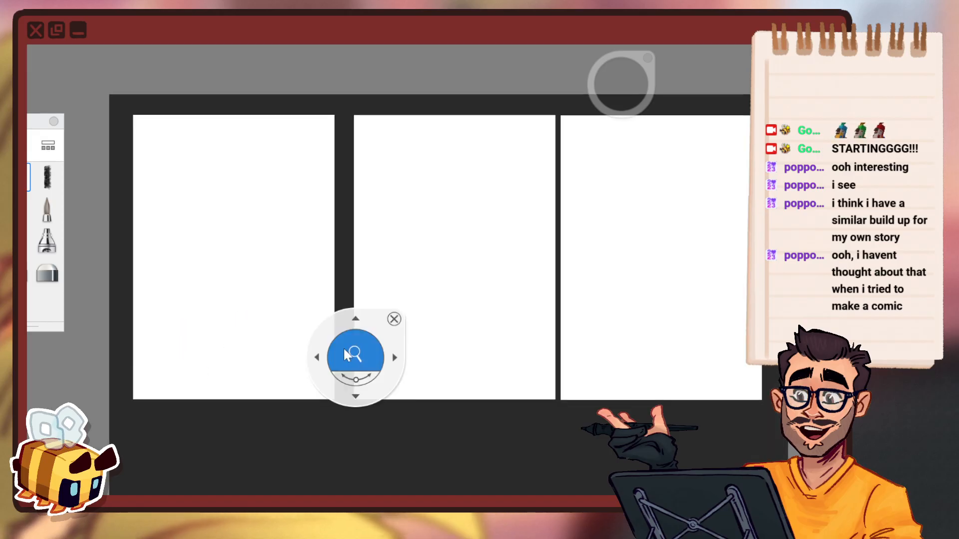
pyautogui.moveTo(259, 380)
pyautogui.mouseDown()
pyautogui.moveTo(251, 342)
pyautogui.moveTo(302, 336)
pyautogui.moveTo(270, 382)
pyautogui.moveTo(272, 352)
pyautogui.moveTo(272, 364)
pyautogui.moveTo(281, 364)
pyautogui.moveTo(284, 348)
pyautogui.moveTo(296, 367)
pyautogui.moveTo(288, 372)
pyautogui.moveTo(291, 353)
pyautogui.moveTo(331, 382)
pyautogui.mouseUp()
pyautogui.moveTo(377, 141); pyautogui.dragTo(395, 318)
pyautogui.moveTo(380, 141)
pyautogui.mouseDown()
pyautogui.moveTo(452, 130)
pyautogui.moveTo(397, 316)
pyautogui.mouseUp()
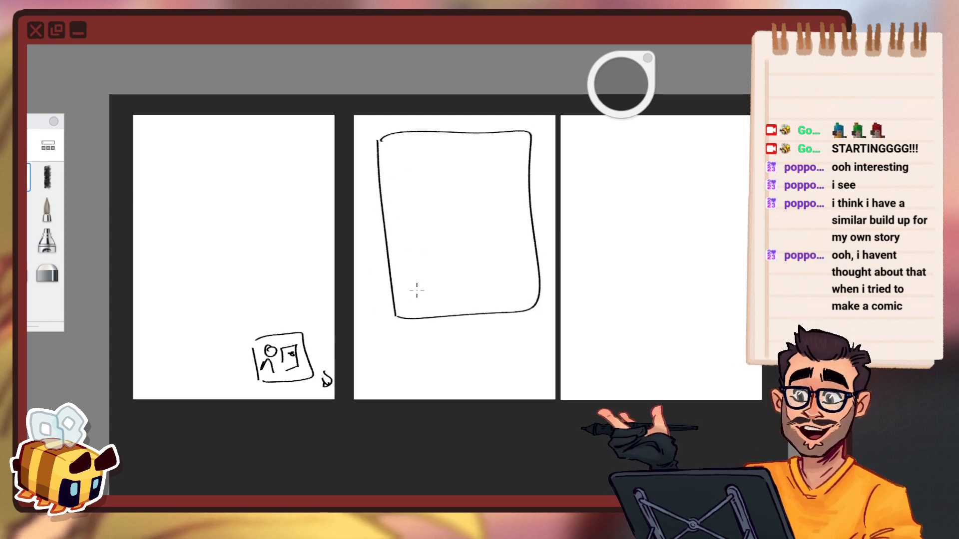
pyautogui.moveTo(489, 179); pyautogui.dragTo(493, 178)
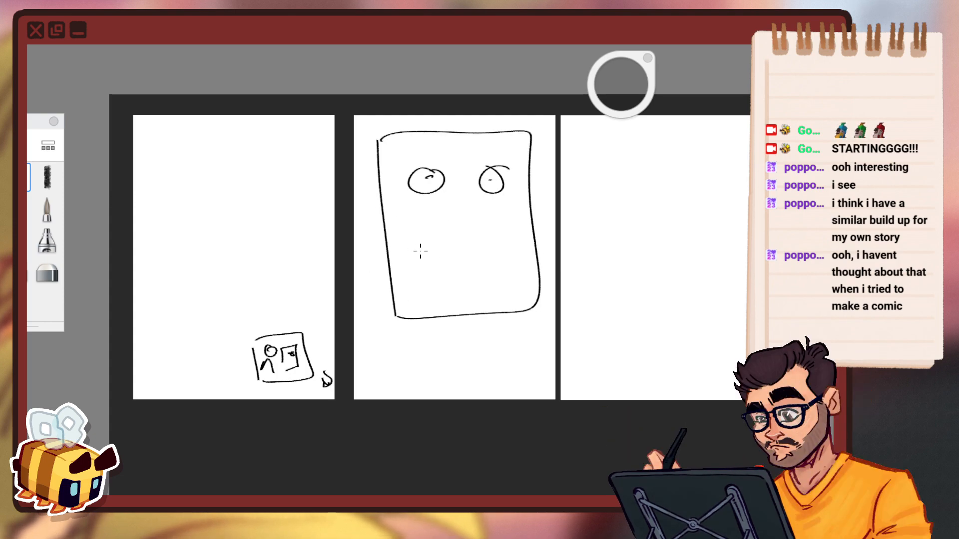
pyautogui.moveTo(416, 252)
pyautogui.mouseDown()
pyautogui.moveTo(488, 214)
pyautogui.moveTo(439, 283)
pyautogui.mouseUp()
pyautogui.moveTo(437, 316); pyautogui.dragTo(501, 319)
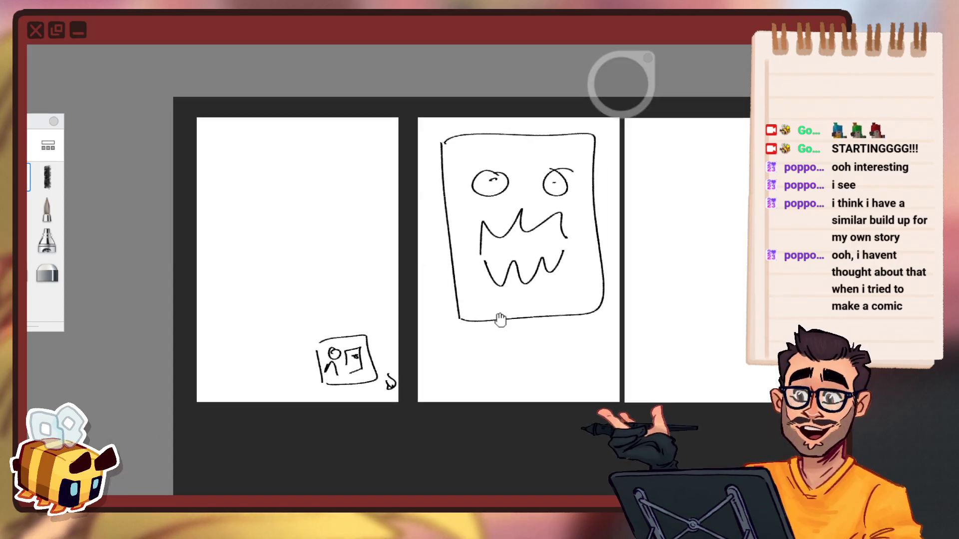
pyautogui.moveTo(375, 379); pyautogui.dragTo(388, 386)
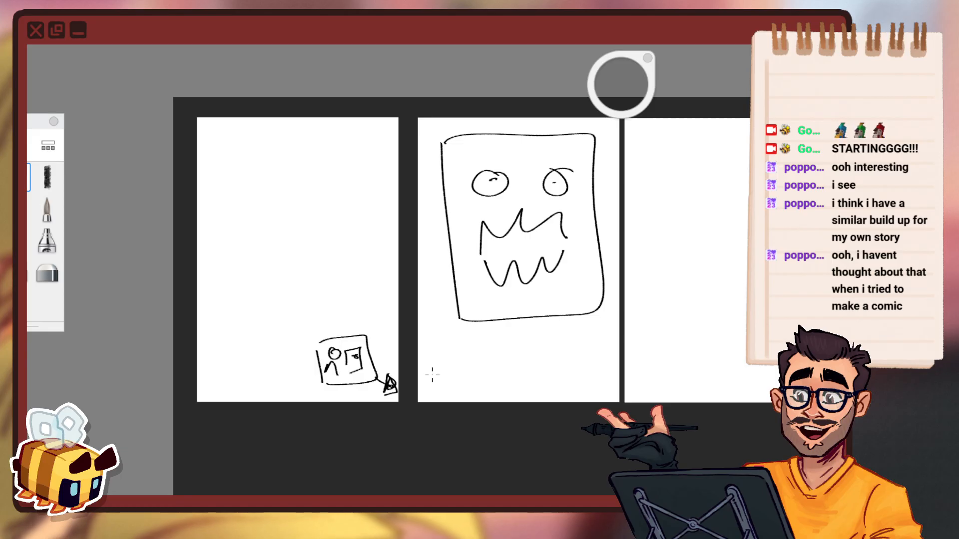
# Undo the monster-face panel on the second page and the small corner panel on the first page.
pyautogui.moveTo(594, 346); pyautogui.dragTo(466, 364)
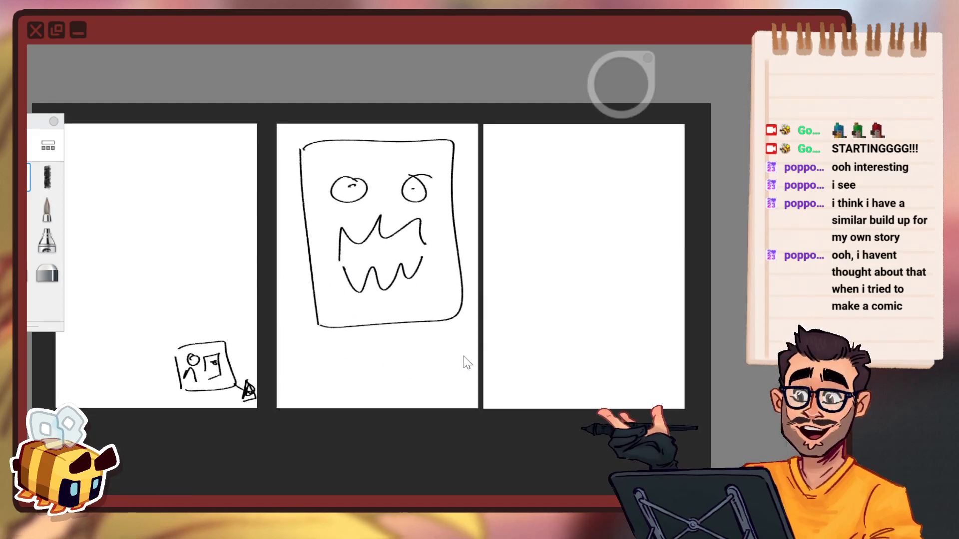
pyautogui.hotkey('ctrl', 'z')
pyautogui.hotkey('ctrl', 'z')
pyautogui.hotkey('ctrl', 'z')
pyautogui.hotkey('ctrl', 'z')
pyautogui.hotkey('ctrl', 'z')
pyautogui.hotkey('ctrl', 'z')
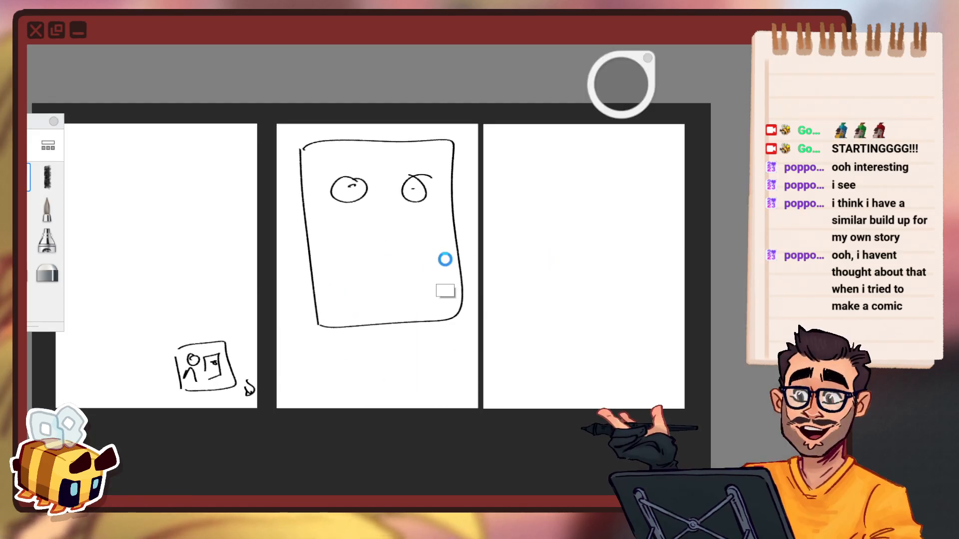
pyautogui.hotkey('ctrl', 'z')
pyautogui.hotkey('ctrl', 'z')
pyautogui.hotkey('ctrl', 'z')
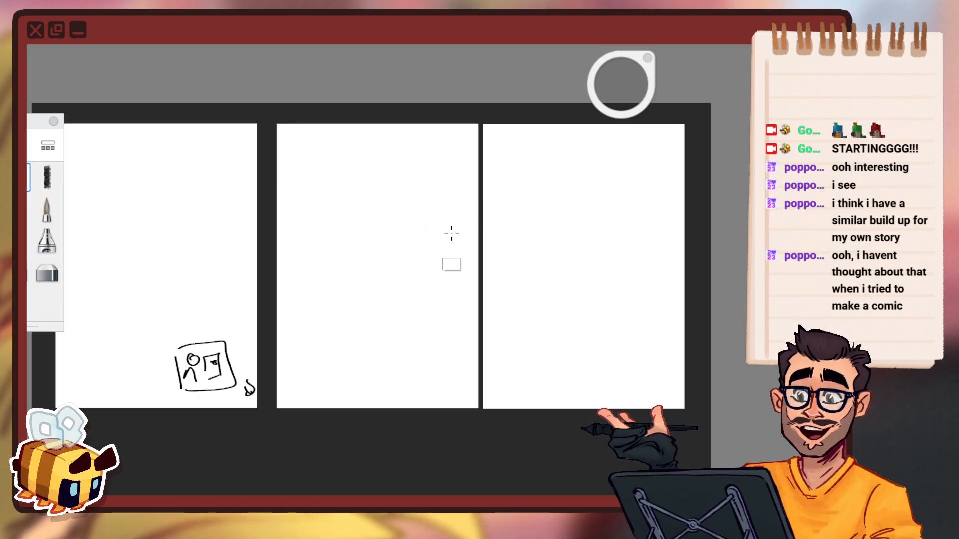
pyautogui.hotkey('ctrl', 'z')
pyautogui.hotkey('ctrl', 'z')
pyautogui.hotkey('ctrl', 'z')
pyautogui.hotkey('ctrl', 'z')
pyautogui.hotkey('ctrl', 'z')
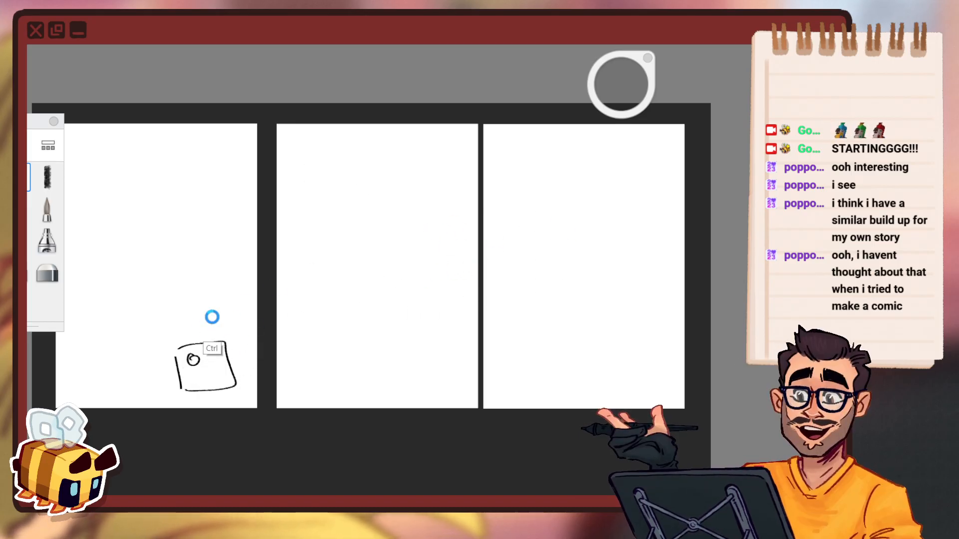
pyautogui.hotkey('ctrl', 'z')
pyautogui.press('space')
pyautogui.moveTo(336, 283); pyautogui.dragTo(500, 303)
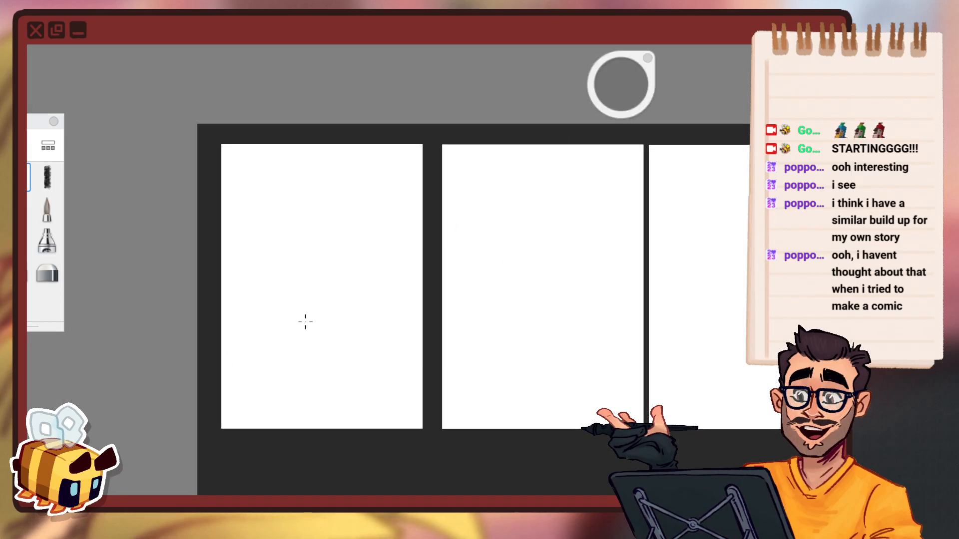
pyautogui.press('space')
pyautogui.moveTo(308, 277)
pyautogui.mouseDown()
pyautogui.moveTo(319, 252)
pyautogui.moveTo(307, 264)
pyautogui.mouseUp()
pyautogui.press('space')
pyautogui.moveTo(382, 255); pyautogui.dragTo(435, 242)
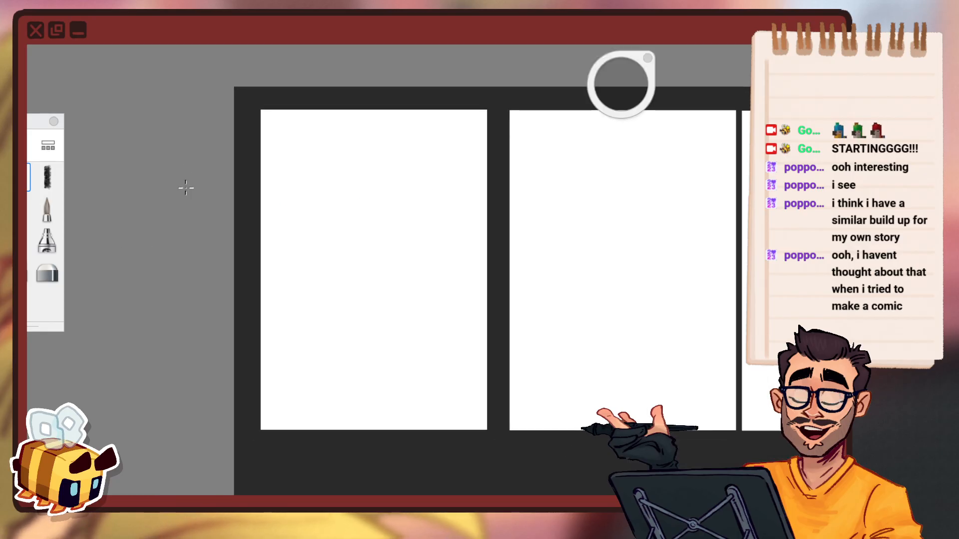
# Sketch a large panel containing a wide-eyed face with a jagged mouth in the upper half of the third page.
pyautogui.press('space')
pyautogui.moveTo(494, 344); pyautogui.dragTo(126, 339)
pyautogui.moveTo(365, 304); pyautogui.dragTo(313, 315)
pyautogui.moveTo(370, 270); pyautogui.dragTo(399, 269)
pyautogui.moveTo(465, 252); pyautogui.dragTo(520, 250)
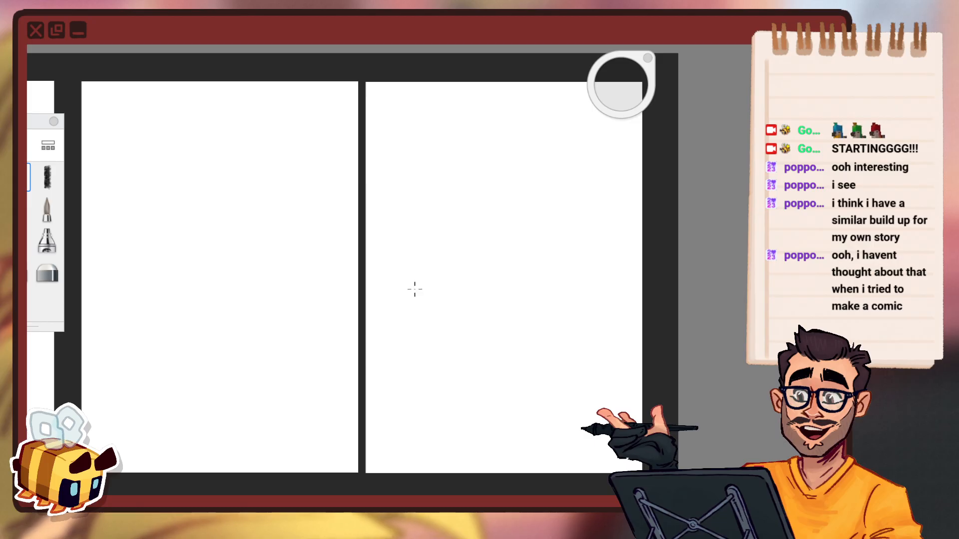
pyautogui.moveTo(413, 135); pyautogui.dragTo(416, 285)
pyautogui.moveTo(415, 118); pyautogui.dragTo(577, 302)
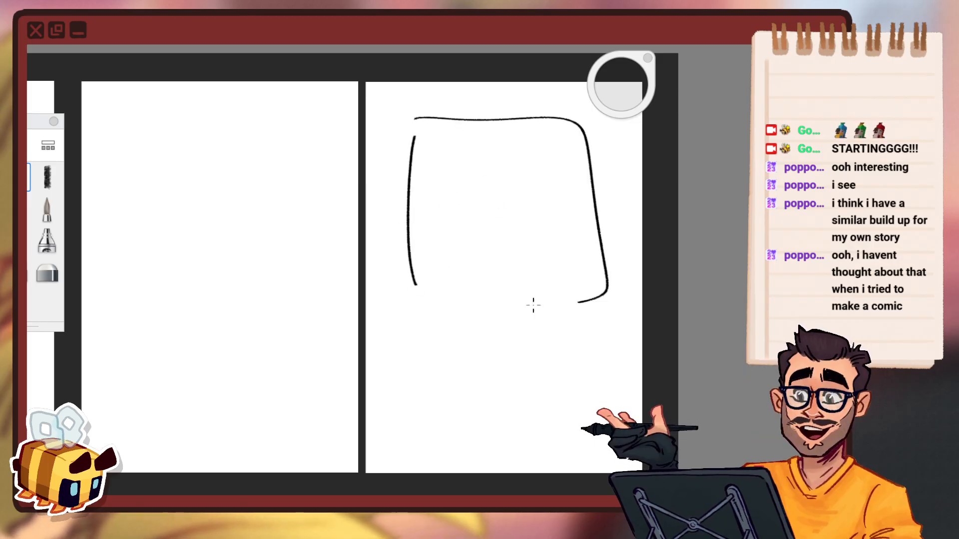
pyautogui.moveTo(534, 172); pyautogui.dragTo(530, 166)
pyautogui.moveTo(466, 181); pyautogui.dragTo(460, 179)
pyautogui.moveTo(541, 192); pyautogui.dragTo(543, 188)
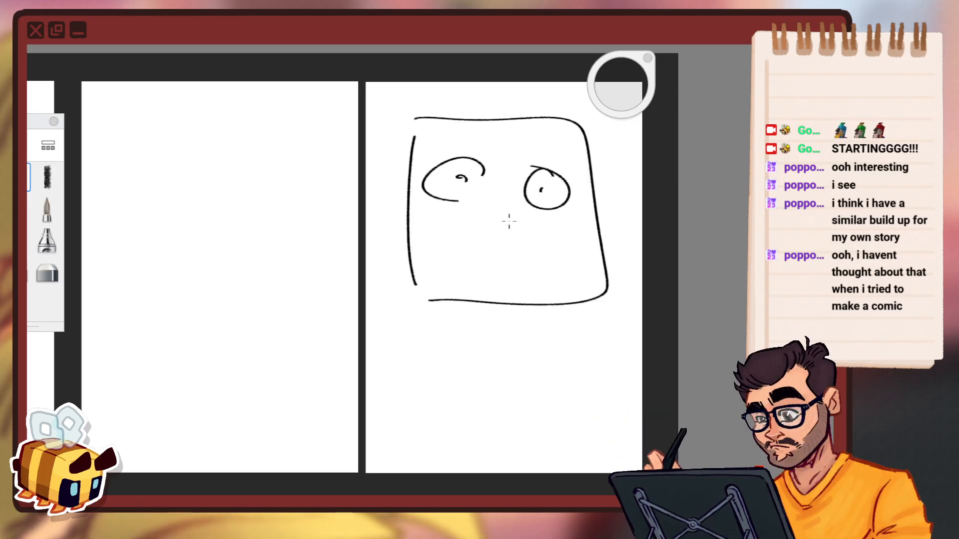
pyautogui.moveTo(469, 261)
pyautogui.mouseDown()
pyautogui.moveTo(496, 238)
pyautogui.moveTo(535, 254)
pyautogui.mouseUp()
pyautogui.moveTo(474, 265); pyautogui.dragTo(535, 274)
# Draw a zigzag reading-flow arrow down the second page and circle the face panel on the third page.
pyautogui.press('space')
pyautogui.moveTo(372, 288); pyautogui.dragTo(514, 297)
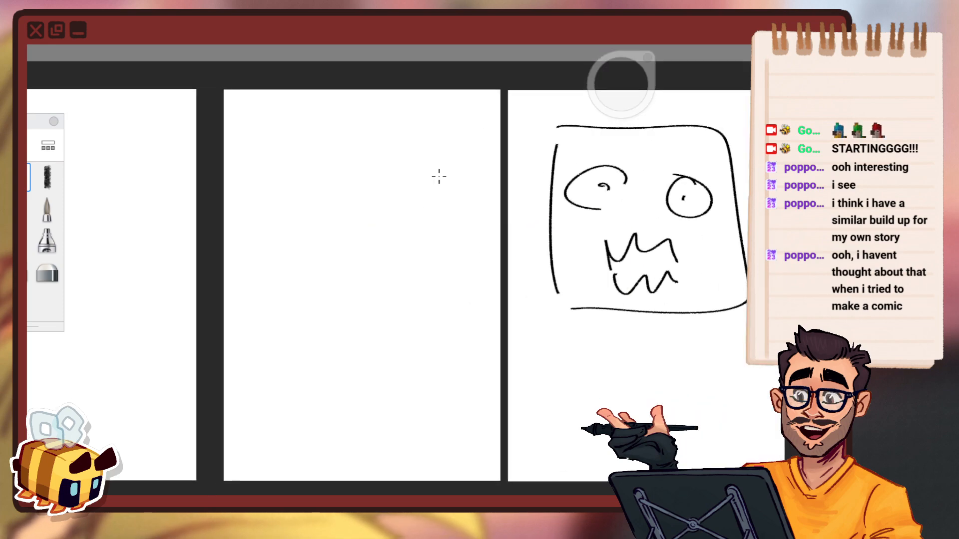
pyautogui.moveTo(258, 142)
pyautogui.mouseDown()
pyautogui.moveTo(366, 155)
pyautogui.moveTo(337, 255)
pyautogui.moveTo(379, 406)
pyautogui.moveTo(455, 413)
pyautogui.mouseUp()
pyautogui.moveTo(415, 388); pyautogui.dragTo(405, 428)
pyautogui.moveTo(669, 146)
pyautogui.mouseDown()
pyautogui.moveTo(589, 309)
pyautogui.moveTo(735, 294)
pyautogui.mouseUp()
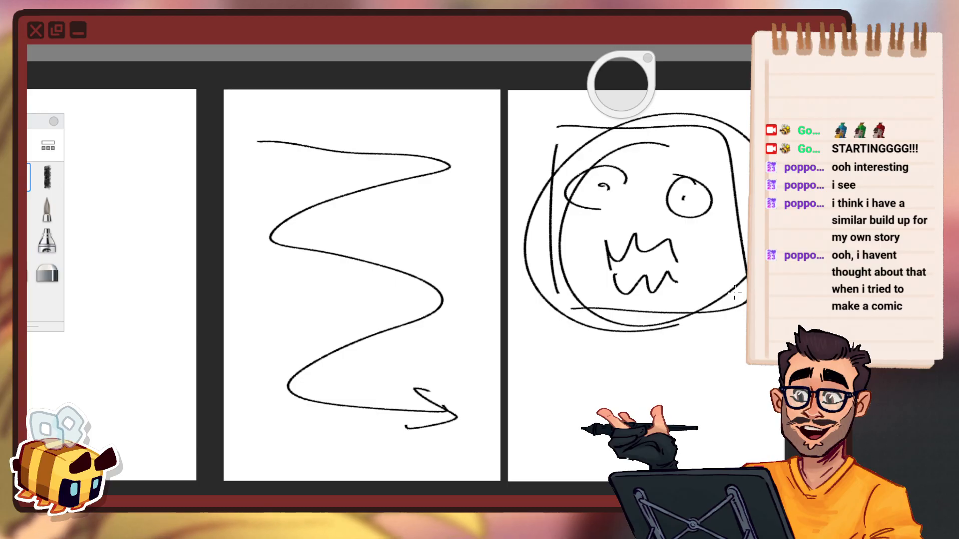
# Undo the circle, the zigzag arrow and the face panel so the second and third pages are blank.
pyautogui.hotkey('ctrl', 'z')
pyautogui.hotkey('ctrl', 'z')
pyautogui.hotkey('ctrl', 'z')
pyautogui.hotkey('ctrl', 'z')
pyautogui.hotkey('ctrl', 'z')
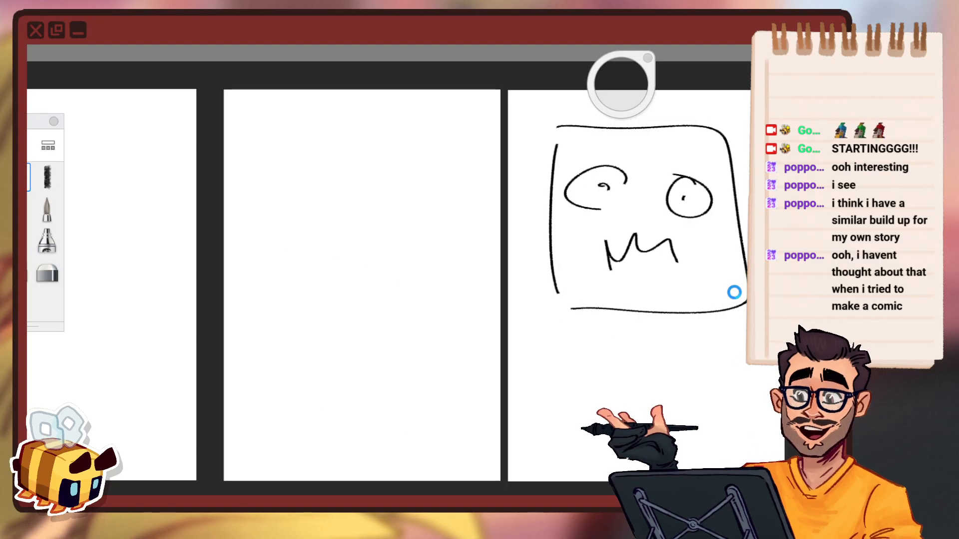
pyautogui.hotkey('ctrl', 'z')
pyautogui.hotkey('ctrl', 'z')
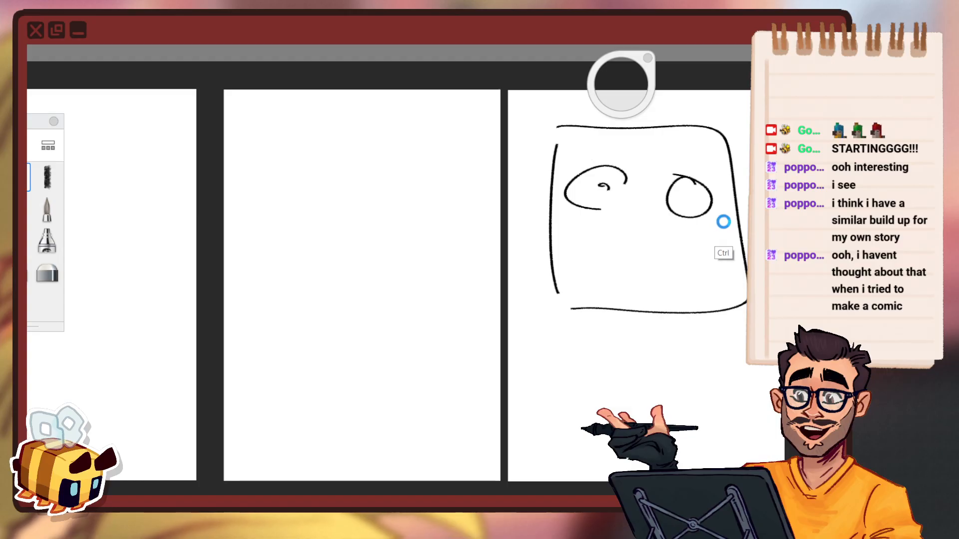
pyautogui.hotkey('ctrl', 'z')
pyautogui.hotkey('ctrl', 'z')
pyautogui.hotkey('ctrl', 'z')
pyautogui.hotkey('ctrl', 'z')
pyautogui.press('space')
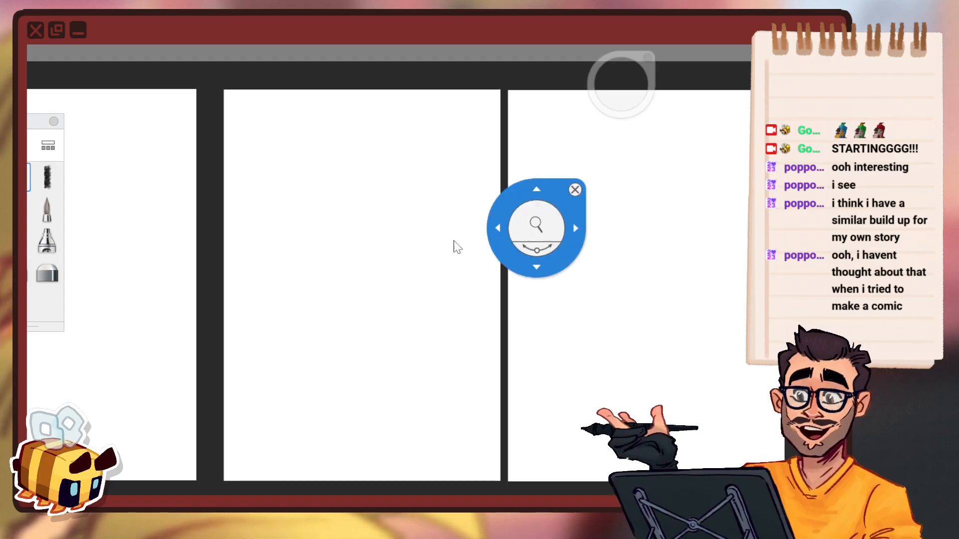
pyautogui.moveTo(386, 351); pyautogui.dragTo(539, 337)
pyautogui.moveTo(432, 370); pyautogui.dragTo(425, 419)
pyautogui.moveTo(519, 329); pyautogui.dragTo(473, 323)
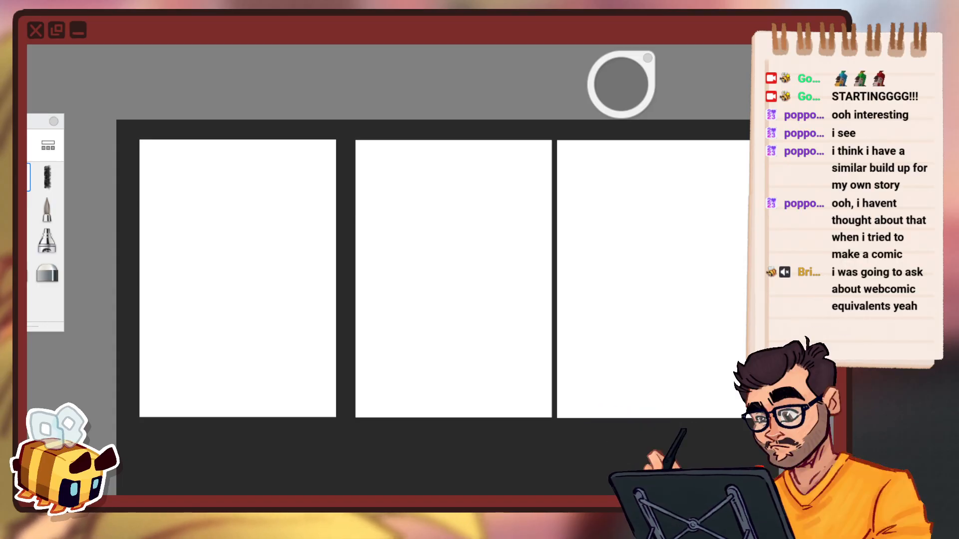
pyautogui.moveTo(214, 226)
pyautogui.mouseDown()
pyautogui.moveTo(202, 292)
pyautogui.moveTo(450, 327)
pyautogui.mouseUp()
pyautogui.hotkey('ctrl', 'z')
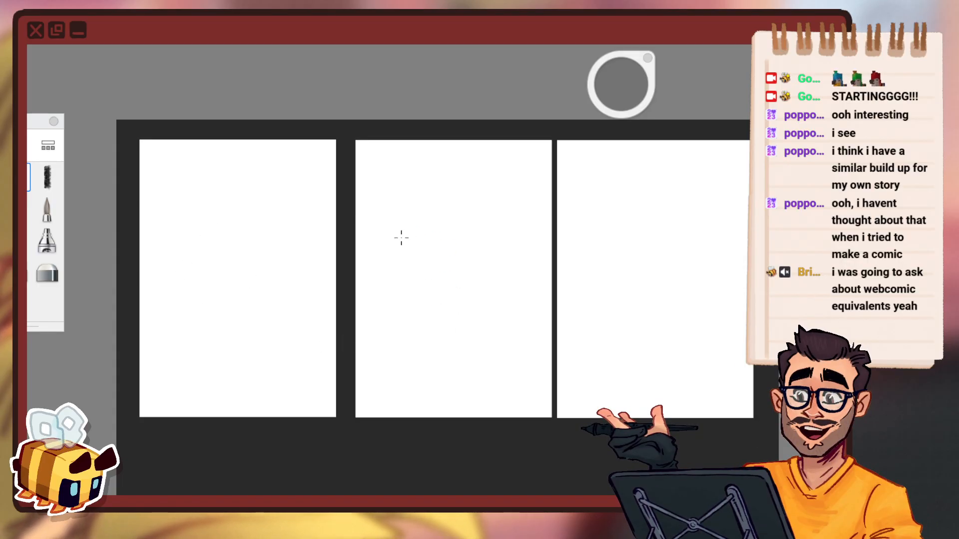
# Draw two long straight vertical lines down the second page as the sides of a vertical webcomic strip.
pyautogui.press('space')
pyautogui.moveTo(354, 239); pyautogui.dragTo(387, 244)
pyautogui.moveTo(408, 239); pyautogui.dragTo(318, 263)
pyautogui.moveTo(311, 124); pyautogui.dragTo(310, 482)
pyautogui.moveTo(454, 124); pyautogui.dragTo(454, 460)
pyautogui.moveTo(436, 315)
pyautogui.mouseDown()
pyautogui.moveTo(479, 381)
pyautogui.moveTo(352, 272)
pyautogui.mouseUp()
pyautogui.hotkey('ctrl', 'z')
pyautogui.press('space')
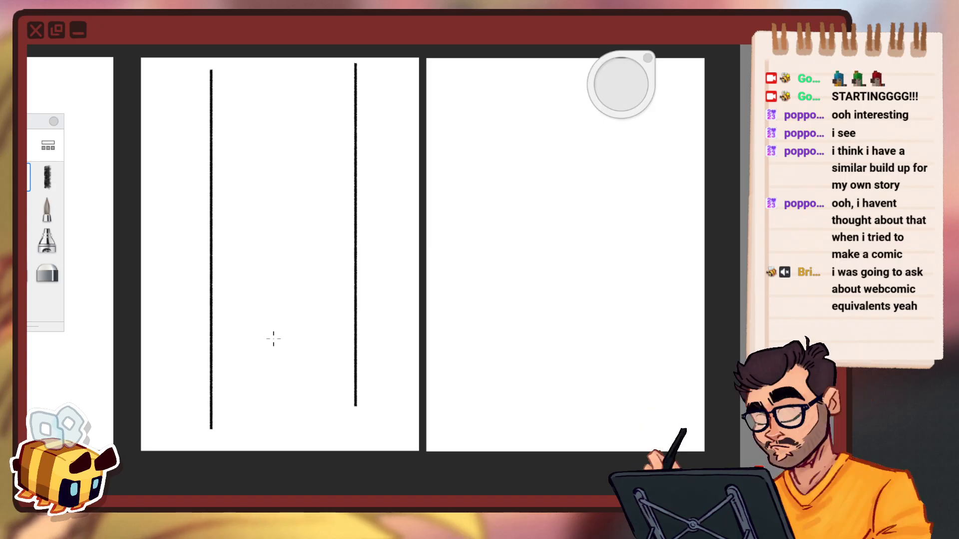
pyautogui.moveTo(268, 353); pyautogui.dragTo(279, 395)
pyautogui.hotkey('ctrl', 'z')
pyautogui.moveTo(268, 356)
pyautogui.mouseDown()
pyautogui.moveTo(286, 412)
pyautogui.moveTo(296, 374)
pyautogui.mouseUp()
pyautogui.hotkey('ctrl', 'z')
pyautogui.hotkey('ctrl', 'z')
# Sketch a wide panel at the top of the strip and two smaller staggered panels below it, one left and one right.
pyautogui.moveTo(228, 73)
pyautogui.mouseDown()
pyautogui.moveTo(228, 132)
pyautogui.moveTo(344, 70)
pyautogui.moveTo(333, 143)
pyautogui.mouseUp()
pyautogui.moveTo(228, 213); pyautogui.dragTo(224, 160)
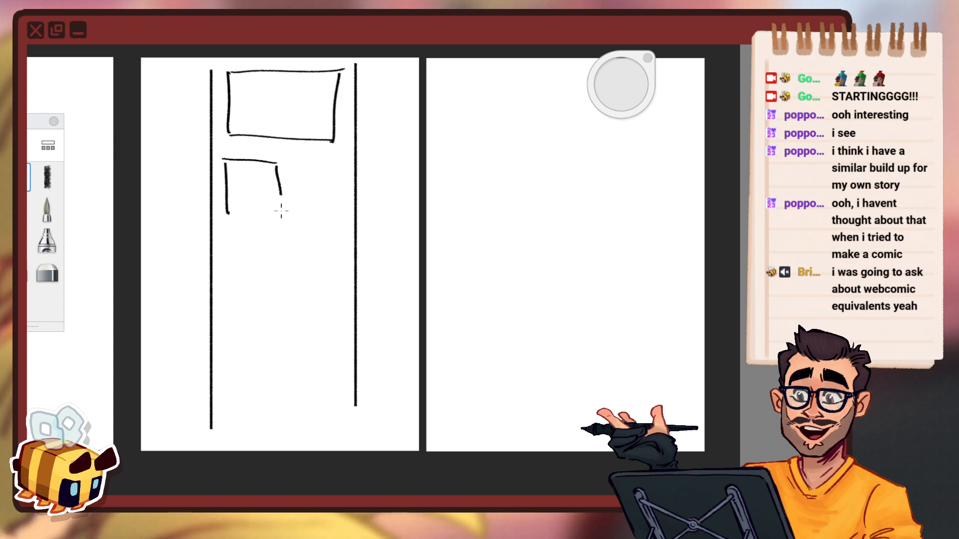
pyautogui.moveTo(277, 296); pyautogui.dragTo(274, 248)
pyautogui.moveTo(274, 243); pyautogui.dragTo(333, 244)
pyautogui.moveTo(331, 245); pyautogui.dragTo(339, 316)
pyautogui.moveTo(339, 316); pyautogui.dragTo(306, 315)
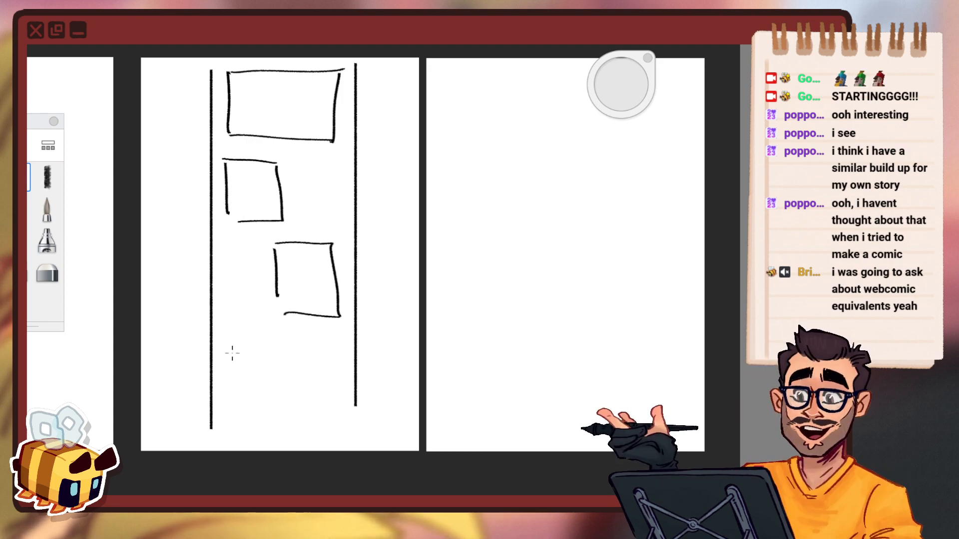
# Sketch another wide panel at the bottom of the strip, below the two staggered panels.
pyautogui.moveTo(230, 345); pyautogui.dragTo(232, 421)
pyautogui.moveTo(226, 348); pyautogui.dragTo(331, 350)
pyautogui.moveTo(243, 420); pyautogui.dragTo(342, 421)
pyautogui.moveTo(340, 419); pyautogui.dragTo(336, 354)
# Sketch a simple figure in each of the two staggered panels, with a round speech balloon overlapping each panel's inner side.
pyautogui.press('space')
pyautogui.moveTo(412, 299); pyautogui.dragTo(413, 272)
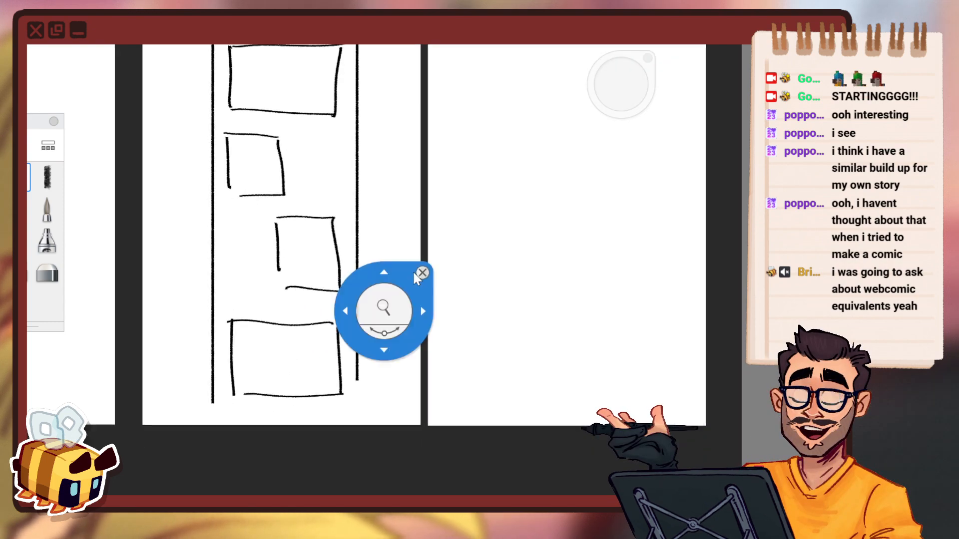
pyautogui.click(422, 273)
pyautogui.moveTo(259, 163)
pyautogui.mouseDown()
pyautogui.moveTo(258, 147)
pyautogui.moveTo(317, 167)
pyautogui.moveTo(282, 177)
pyautogui.mouseUp()
pyautogui.moveTo(270, 229); pyautogui.dragTo(292, 238)
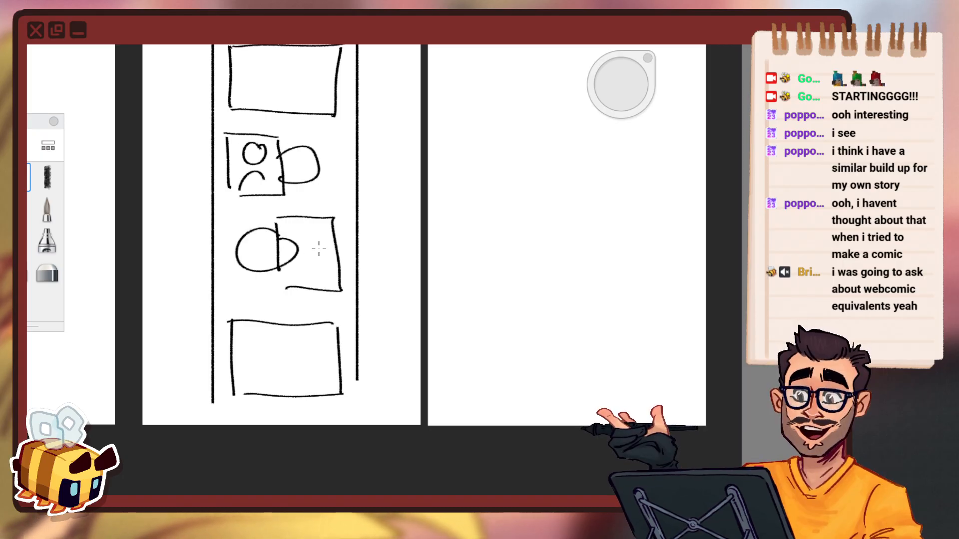
pyautogui.moveTo(293, 287); pyautogui.dragTo(326, 285)
pyautogui.press('space')
pyautogui.moveTo(439, 304); pyautogui.dragTo(452, 261)
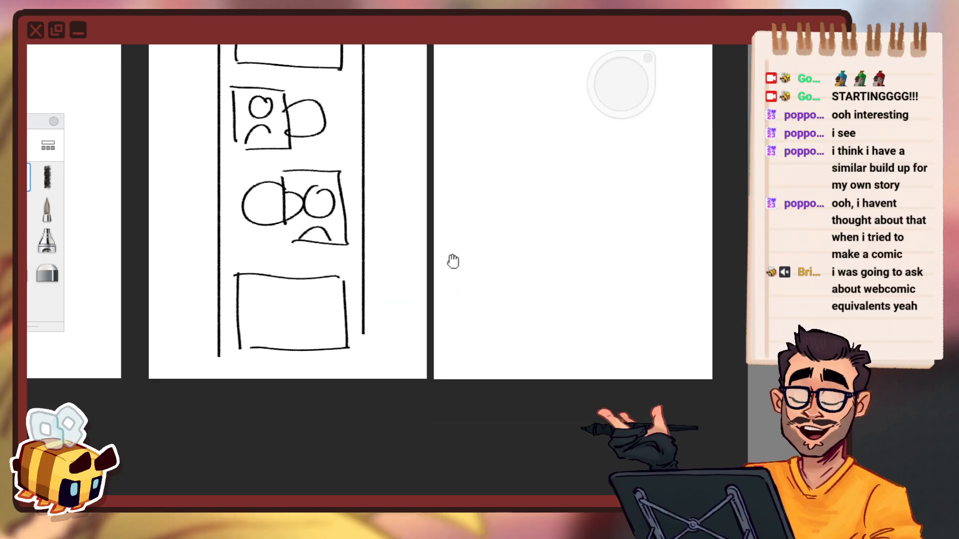
# Sketch two small standing figures in the strip's top panel and two smaller ones in its bottom panel.
pyautogui.moveTo(350, 224); pyautogui.dragTo(327, 360)
pyautogui.moveTo(383, 178)
pyautogui.mouseDown()
pyautogui.moveTo(369, 217)
pyautogui.moveTo(346, 203)
pyautogui.mouseUp()
pyautogui.moveTo(252, 118)
pyautogui.mouseDown()
pyautogui.moveTo(254, 100)
pyautogui.moveTo(263, 123)
pyautogui.moveTo(297, 112)
pyautogui.mouseUp()
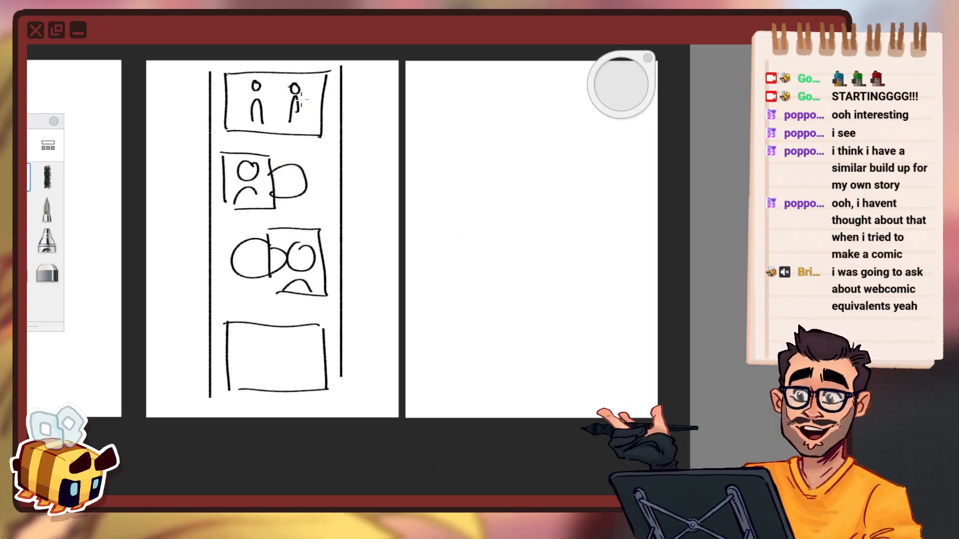
pyautogui.press('space')
pyautogui.moveTo(426, 240); pyautogui.dragTo(442, 174)
pyautogui.moveTo(272, 309)
pyautogui.mouseDown()
pyautogui.moveTo(301, 300)
pyautogui.moveTo(364, 343)
pyautogui.moveTo(349, 274)
pyautogui.moveTo(413, 249)
pyautogui.moveTo(411, 293)
pyautogui.mouseUp()
pyautogui.click(272, 286)
pyautogui.click(297, 286)
pyautogui.press('space')
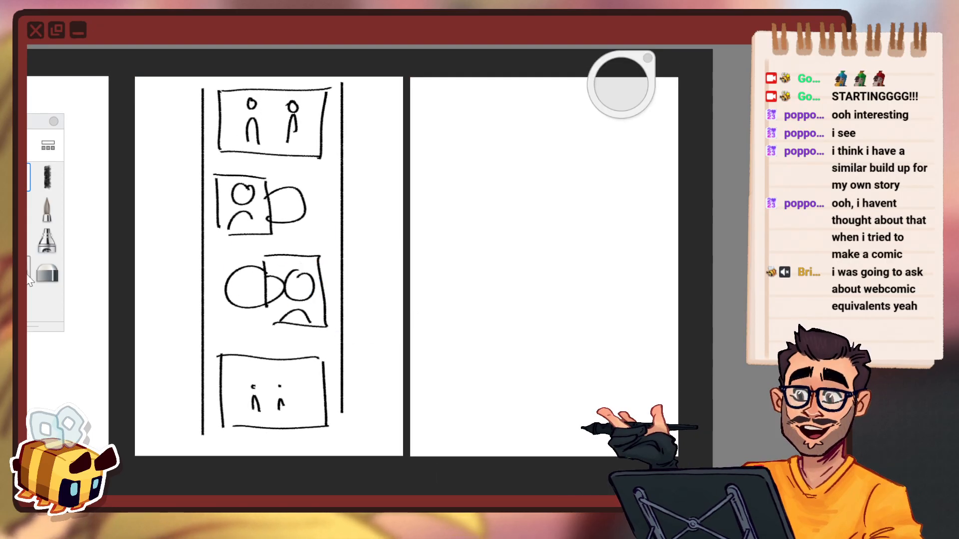
pyautogui.press('e')
pyautogui.click(628, 328)
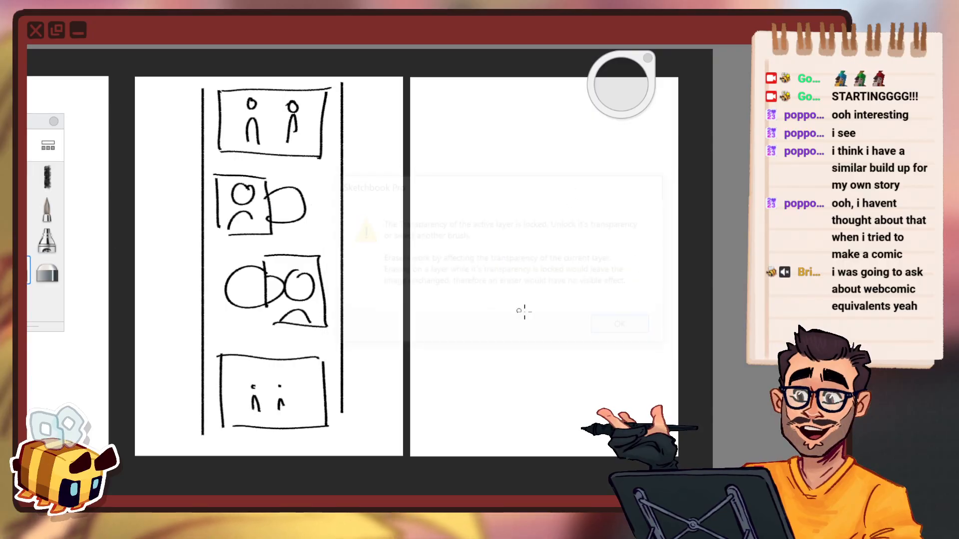
pyautogui.press('space')
pyautogui.moveTo(332, 295); pyautogui.dragTo(381, 318)
pyautogui.press('space')
pyautogui.moveTo(316, 241); pyautogui.dragTo(335, 294)
pyautogui.moveTo(360, 245); pyautogui.dragTo(369, 280)
pyautogui.click(19, 177)
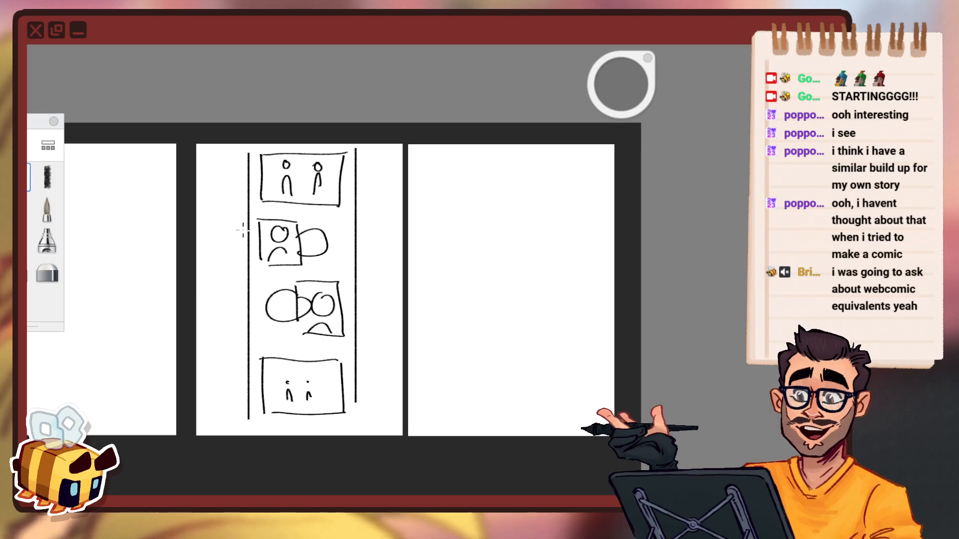
pyautogui.moveTo(226, 226)
pyautogui.mouseDown()
pyautogui.moveTo(219, 275)
pyautogui.moveTo(239, 260)
pyautogui.mouseUp()
# Undo all strokes of the vertical webcomic strip until the second page is blank.
pyautogui.hotkey('ctrl', 'z')
pyautogui.hotkey('ctrl', 'z')
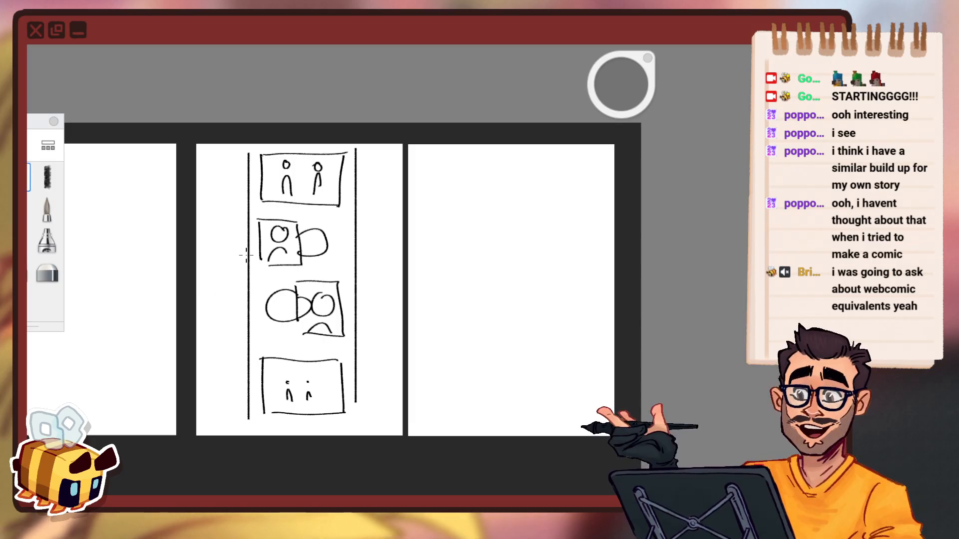
pyautogui.hotkey('ctrl', 'z')
pyautogui.hotkey('ctrl', 'z')
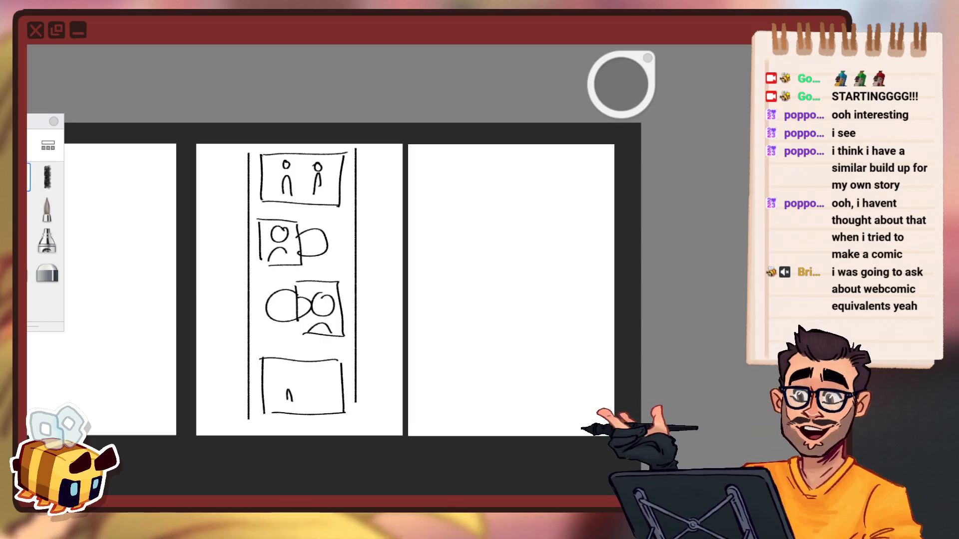
pyautogui.hotkey('ctrl', 'z')
pyautogui.hotkey('ctrl', 'z')
pyautogui.hotkey('ctrl', 'z')
pyautogui.hotkey('ctrl', 'z')
pyautogui.hotkey('ctrl', 'z')
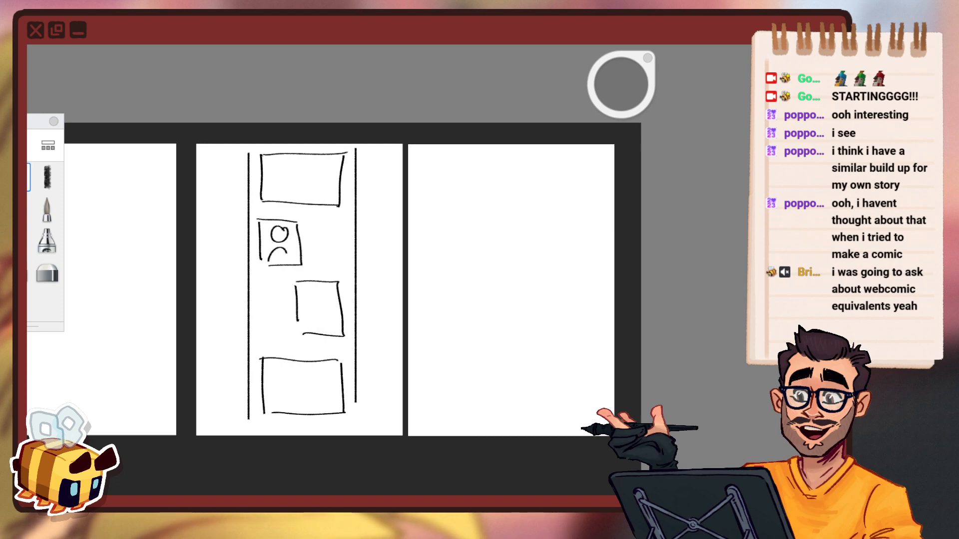
pyautogui.hotkey('ctrl', 'z')
pyautogui.hotkey('ctrl', 'z')
pyautogui.hotkey('ctrl', 'z')
pyautogui.hotkey('ctrl', 'z')
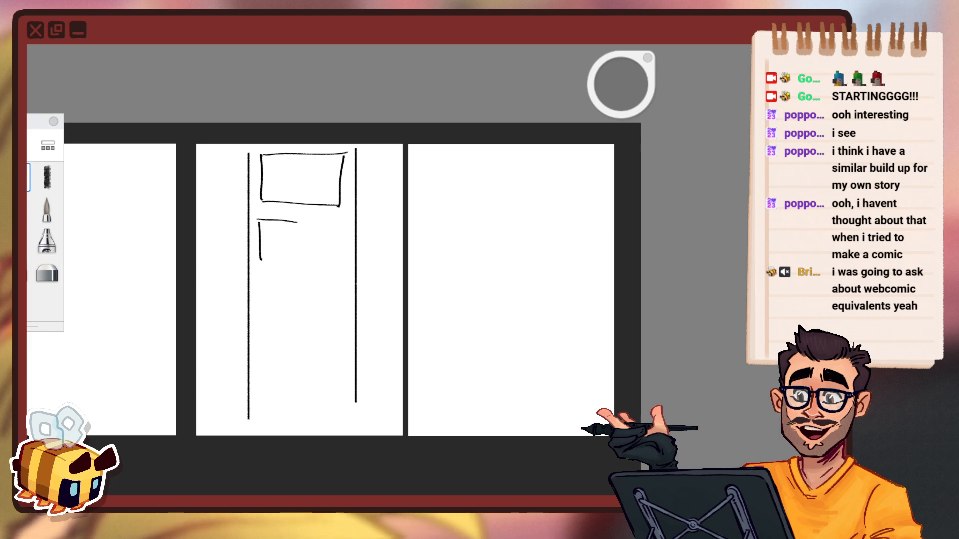
pyautogui.hotkey('ctrl', 'z')
pyautogui.hotkey('ctrl', 'z')
pyautogui.hotkey('ctrl', 'z')
pyautogui.hotkey('ctrl', 'z')
pyautogui.hotkey('ctrl', 'z')
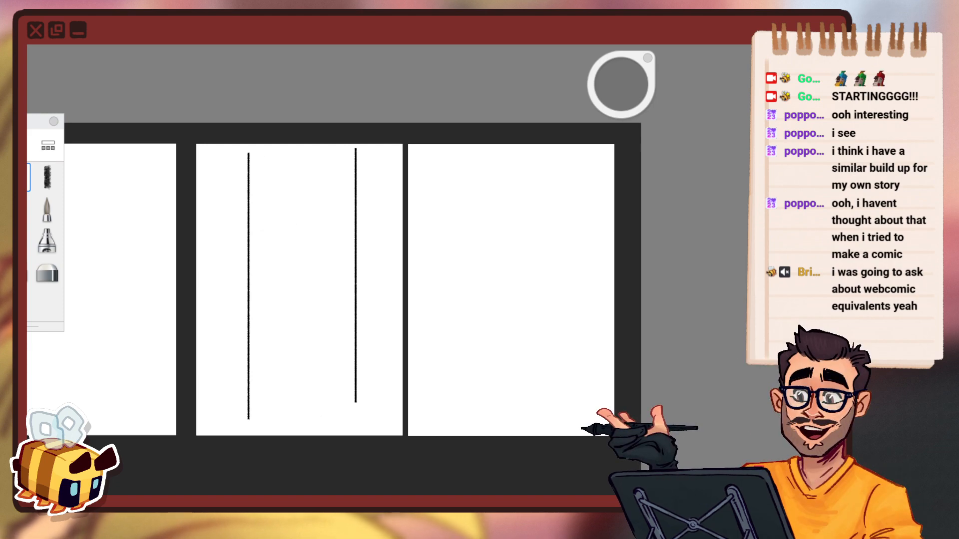
pyautogui.hotkey('ctrl', 'z')
pyautogui.moveTo(440, 396); pyautogui.dragTo(604, 360)
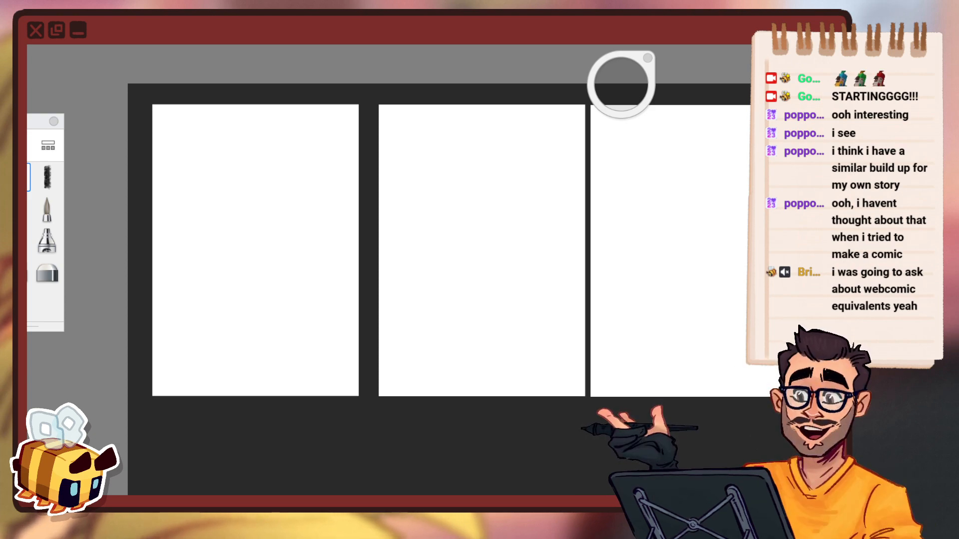
pyautogui.press('space')
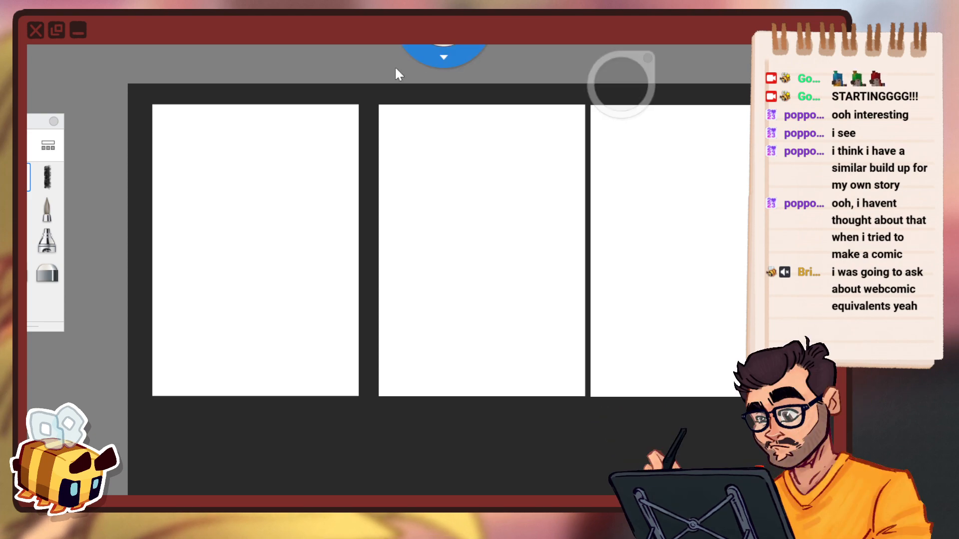
pyautogui.moveTo(274, 240); pyautogui.dragTo(289, 214)
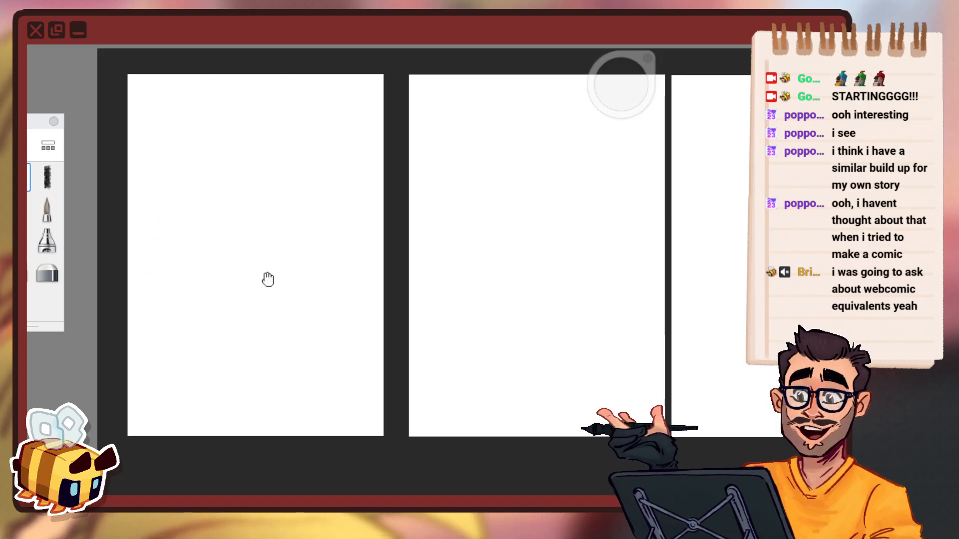
pyautogui.moveTo(268, 280); pyautogui.dragTo(290, 259)
pyautogui.moveTo(207, 286); pyautogui.dragTo(268, 271)
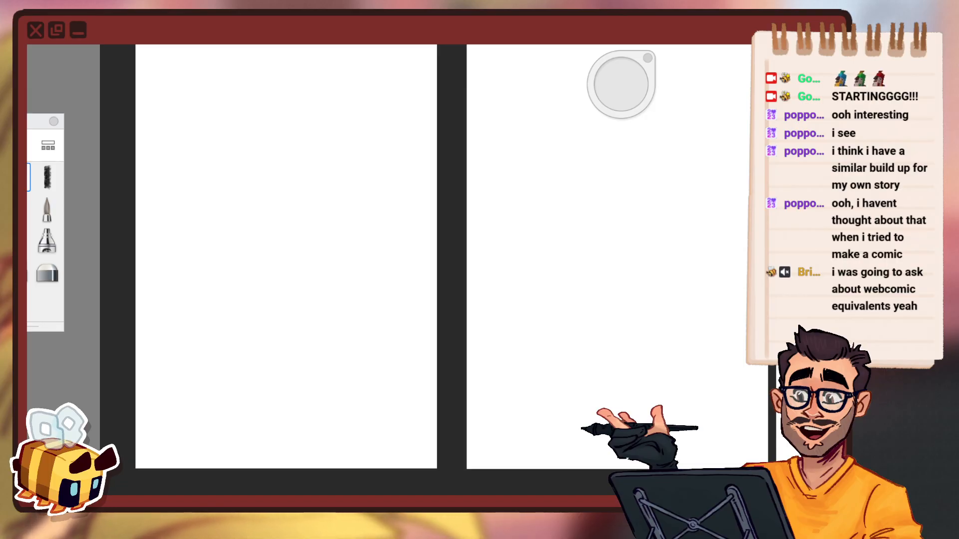
pyautogui.moveTo(285, 237); pyautogui.dragTo(323, 319)
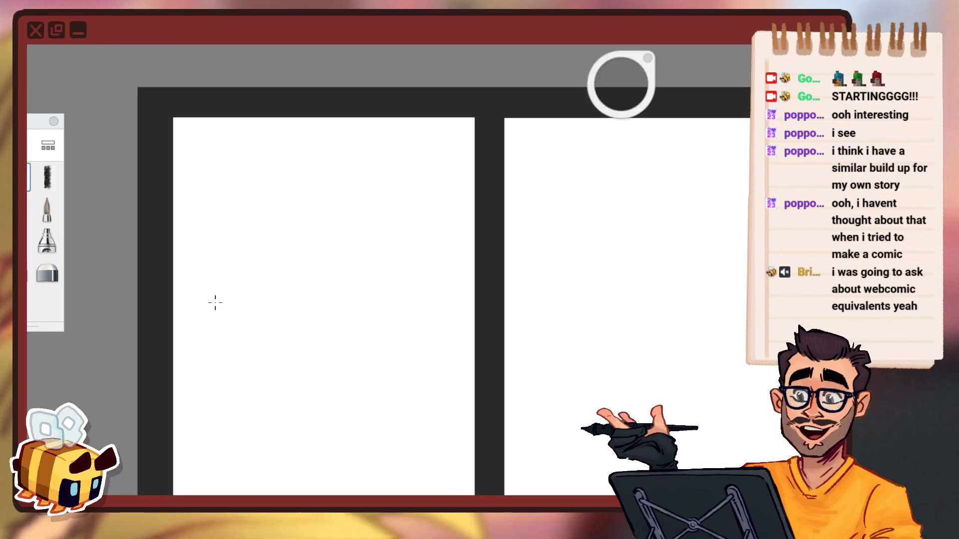
pyautogui.moveTo(200, 246); pyautogui.dragTo(437, 235)
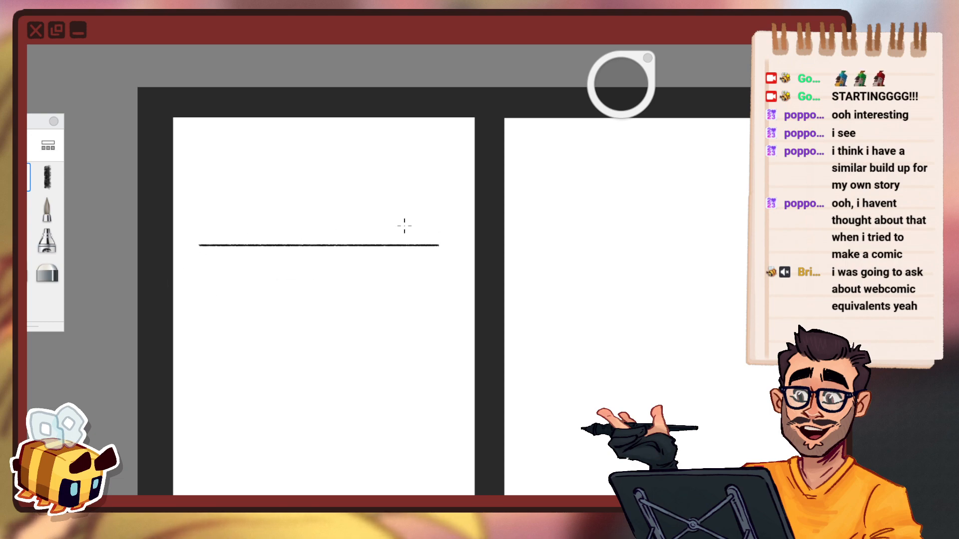
pyautogui.hotkey('ctrl', 'z')
pyautogui.moveTo(189, 199); pyautogui.dragTo(454, 188)
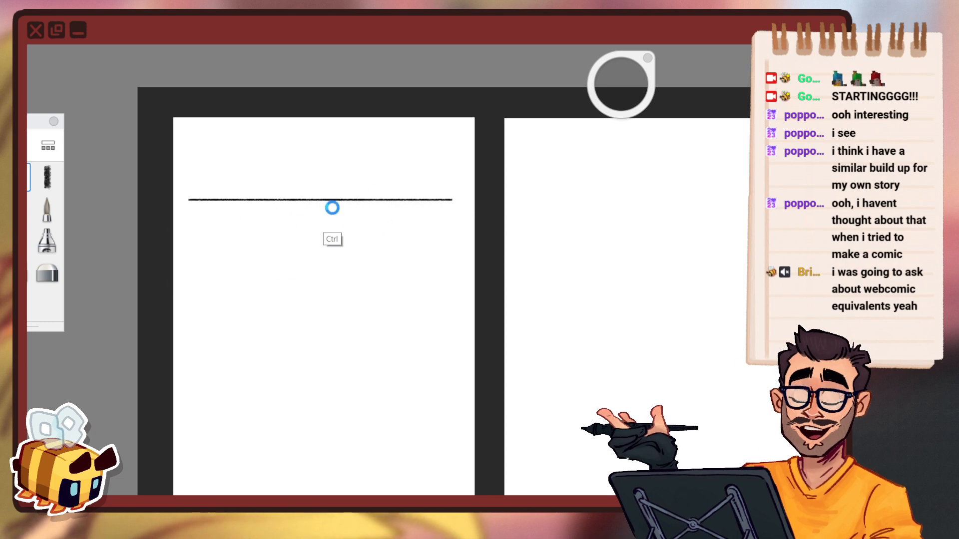
pyautogui.hotkey('ctrl', 'z')
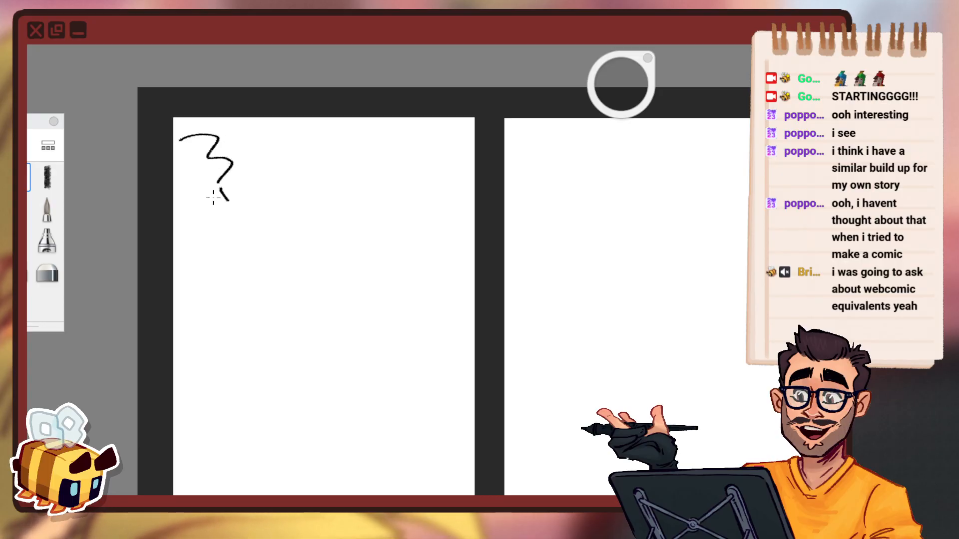
# Sketch loose wavy outlines down the left and right sides of the first page's upper area.
pyautogui.moveTo(194, 200); pyautogui.dragTo(203, 209)
pyautogui.moveTo(264, 225); pyautogui.dragTo(270, 224)
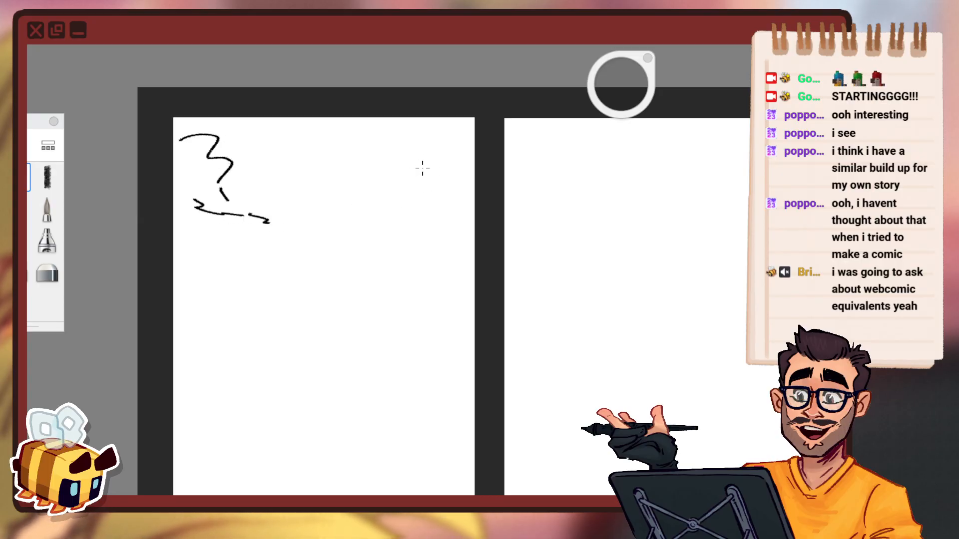
pyautogui.moveTo(427, 161); pyautogui.dragTo(434, 164)
pyautogui.click(432, 170)
pyautogui.moveTo(431, 175); pyautogui.dragTo(427, 183)
pyautogui.moveTo(426, 188); pyautogui.dragTo(397, 206)
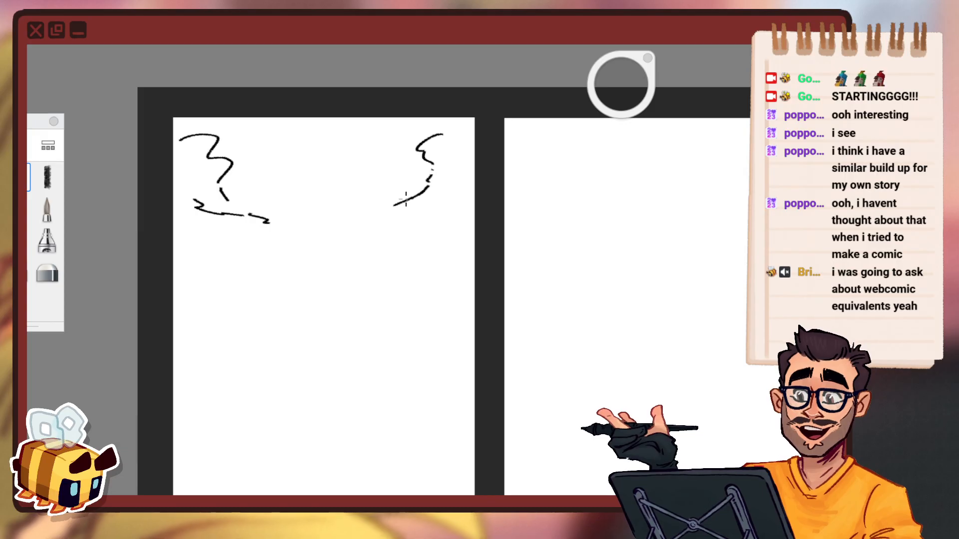
# Undo the lower strokes of the right-hand outline and redraw them curving further inward, and extend the left outline to the page edge.
pyautogui.hotkey('ctrl', 'z')
pyautogui.hotkey('ctrl', 'z')
pyautogui.hotkey('ctrl', 'z')
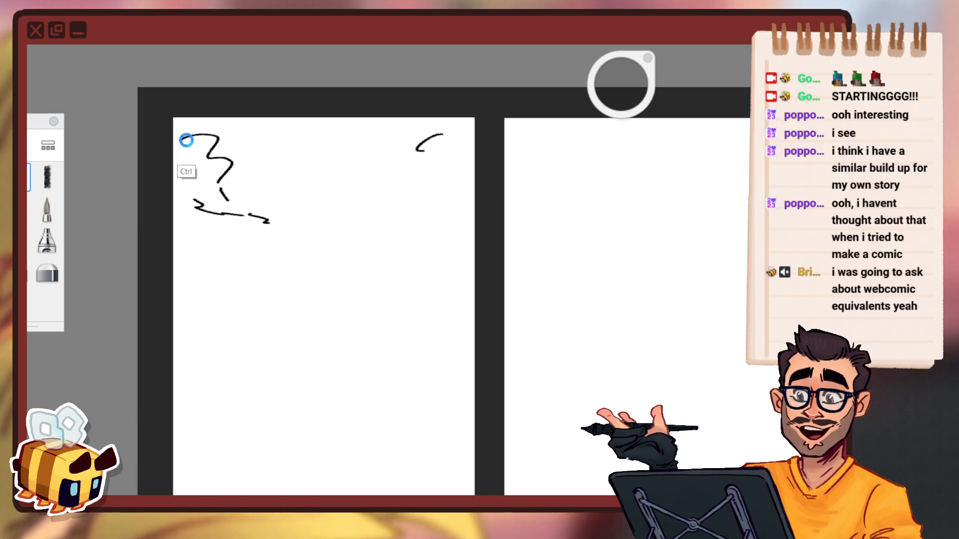
pyautogui.moveTo(185, 140); pyautogui.dragTo(174, 135)
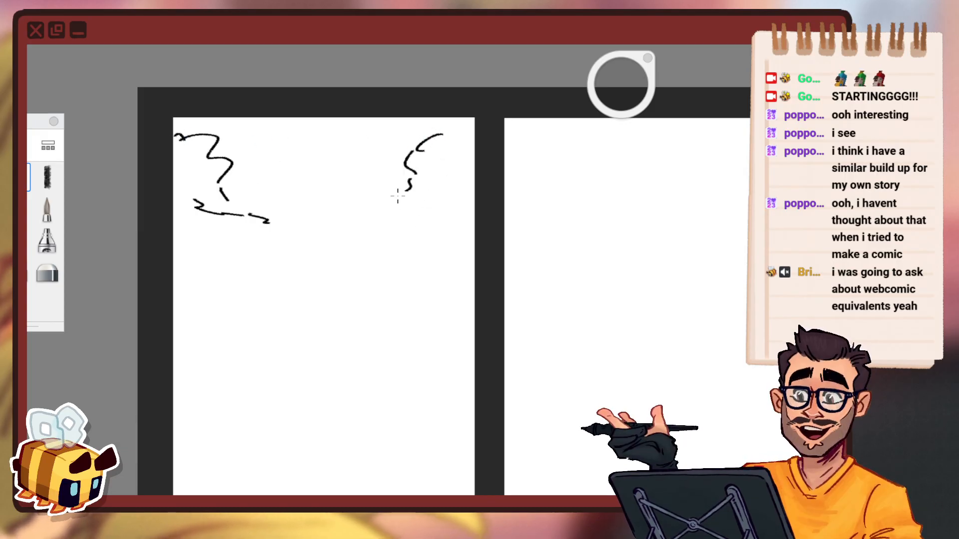
pyautogui.moveTo(399, 202)
pyautogui.mouseDown()
pyautogui.moveTo(355, 226)
pyautogui.moveTo(436, 220)
pyautogui.moveTo(451, 212)
pyautogui.moveTo(445, 204)
pyautogui.moveTo(464, 212)
pyautogui.mouseUp()
# Draw a straight horizontal line across the full width of the first page, just beneath the wavy outlines.
pyautogui.moveTo(178, 225); pyautogui.dragTo(478, 228)
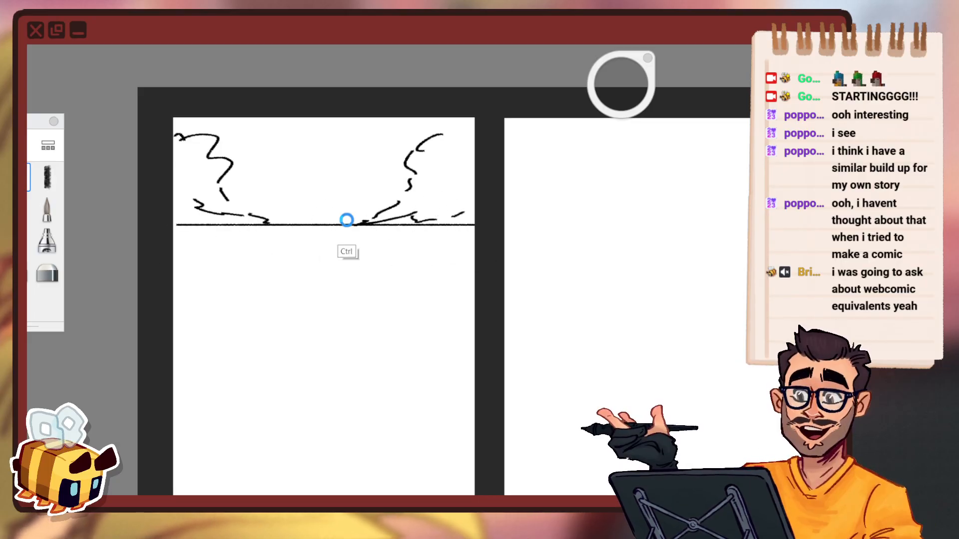
pyautogui.hotkey('ctrl', 'z')
pyautogui.moveTo(168, 234); pyautogui.dragTo(472, 234)
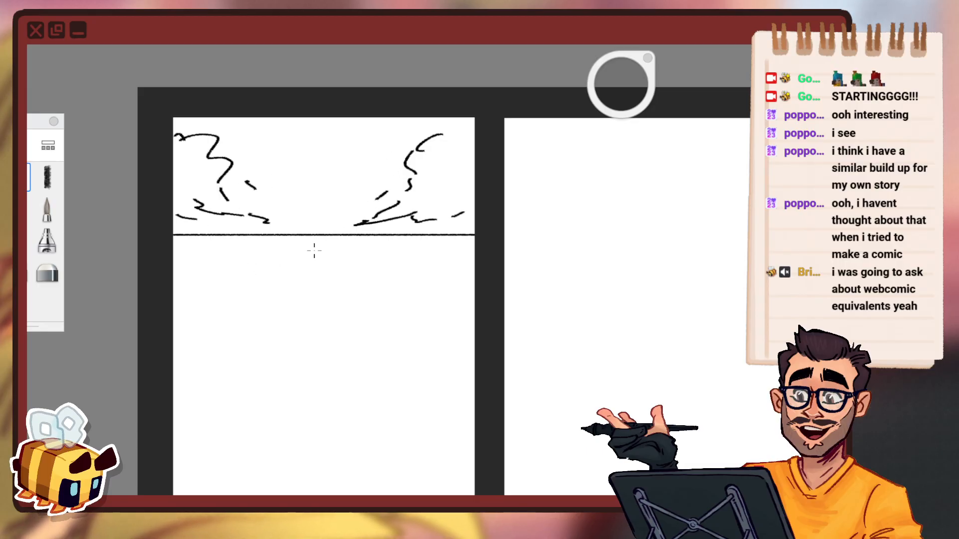
# Sketch a small flat mark with a trailing dot just below the horizontal line on the first page.
pyautogui.click(261, 253)
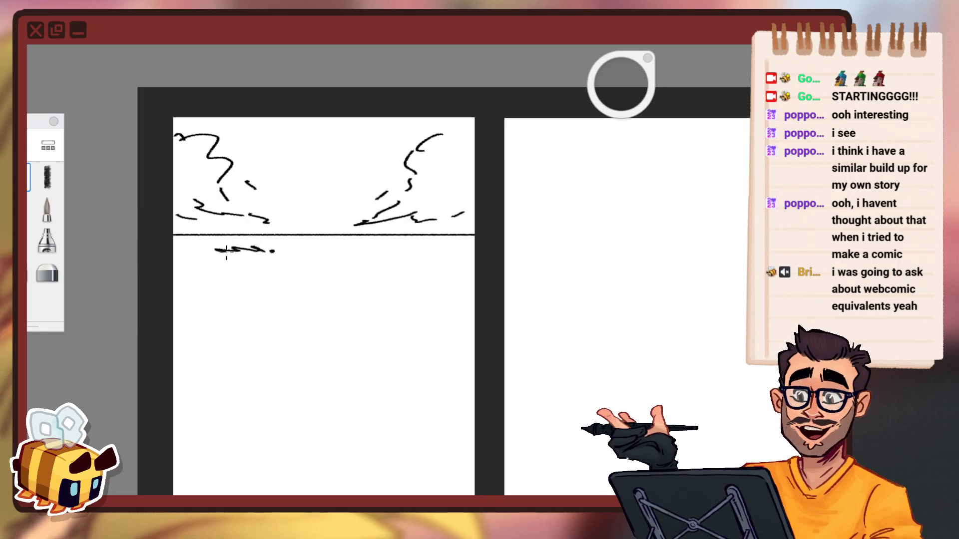
pyautogui.moveTo(215, 249)
pyautogui.mouseDown()
pyautogui.moveTo(267, 251)
pyautogui.moveTo(246, 255)
pyautogui.moveTo(272, 254)
pyautogui.moveTo(335, 301)
pyautogui.moveTo(327, 305)
pyautogui.mouseUp()
pyautogui.hotkey('ctrl', 'z')
pyautogui.hotkey('ctrl', 'z')
pyautogui.click(281, 254)
pyautogui.press('space')
pyautogui.moveTo(312, 300); pyautogui.dragTo(382, 225)
pyautogui.moveTo(382, 233); pyautogui.dragTo(370, 253)
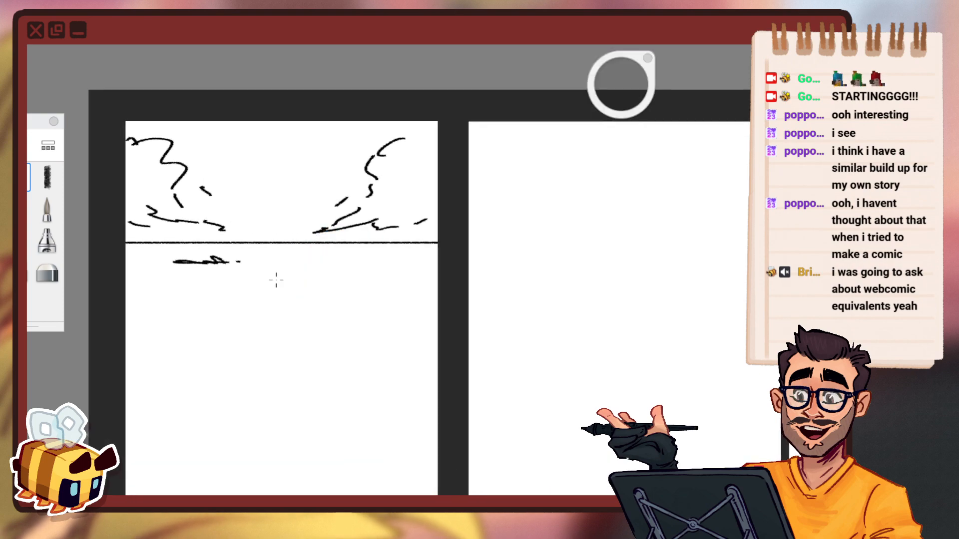
# Undo the small flat mark below the horizontal line.
pyautogui.press('space')
pyautogui.moveTo(330, 339); pyautogui.dragTo(354, 291)
pyautogui.press('space')
pyautogui.moveTo(316, 249)
pyautogui.mouseDown()
pyautogui.moveTo(320, 223)
pyautogui.moveTo(233, 229)
pyautogui.moveTo(276, 240)
pyautogui.moveTo(271, 223)
pyautogui.moveTo(320, 238)
pyautogui.mouseUp()
pyautogui.hotkey('ctrl', 'z')
pyautogui.hotkey('ctrl', 'z')
pyautogui.hotkey('ctrl', 'z')
pyautogui.hotkey('ctrl', 'z')
pyautogui.hotkey('ctrl', 'z')
# Try a large diagonal arrow below the horizontal line, running from upper left to lower right, and undo each version.
pyautogui.moveTo(184, 240)
pyautogui.mouseDown()
pyautogui.moveTo(354, 316)
pyautogui.moveTo(388, 348)
pyautogui.mouseUp()
pyautogui.moveTo(343, 310); pyautogui.dragTo(321, 360)
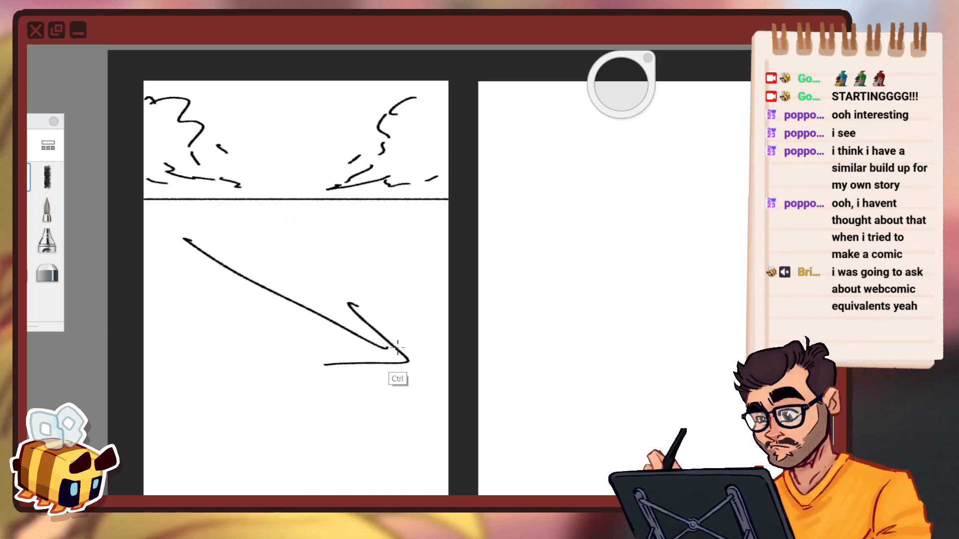
pyautogui.hotkey('ctrl', 'z')
pyautogui.hotkey('ctrl', 'z')
pyautogui.moveTo(178, 226); pyautogui.dragTo(378, 347)
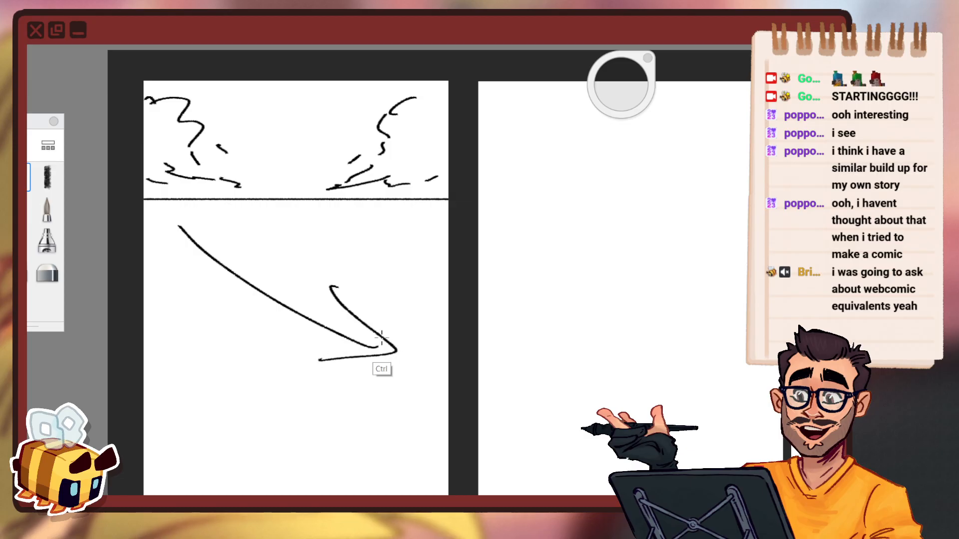
pyautogui.hotkey('ctrl', 'z')
pyautogui.hotkey('ctrl', 'z')
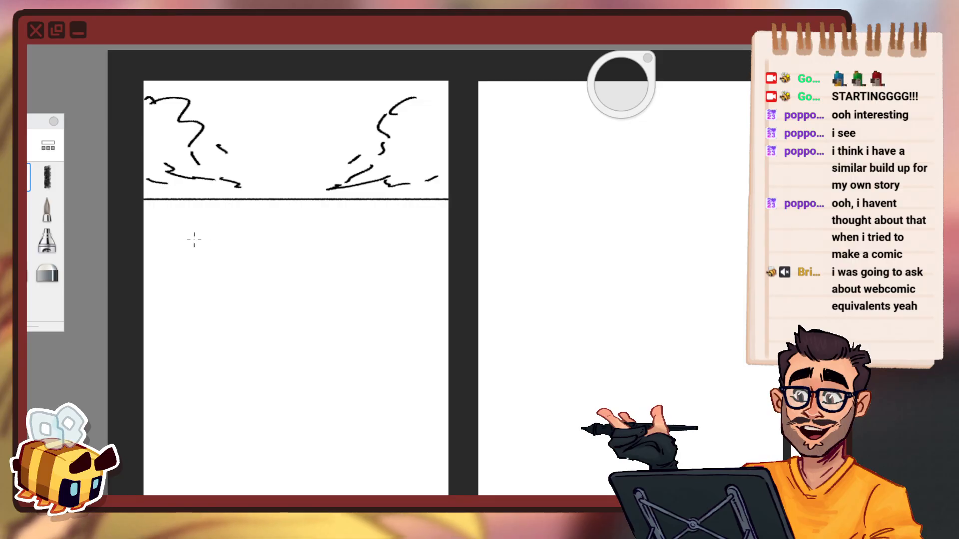
# Sketch a small flat jagged shape followed by a short dash below the horizontal line, undoing the rejected strokes.
pyautogui.moveTo(181, 241); pyautogui.dragTo(279, 240)
pyautogui.hotkey('ctrl', 'z')
pyautogui.moveTo(193, 240)
pyautogui.mouseDown()
pyautogui.moveTo(238, 243)
pyautogui.moveTo(174, 241)
pyautogui.moveTo(246, 241)
pyautogui.mouseUp()
pyautogui.hotkey('ctrl', 'z')
pyautogui.hotkey('ctrl', 'z')
pyautogui.moveTo(187, 243); pyautogui.dragTo(212, 239)
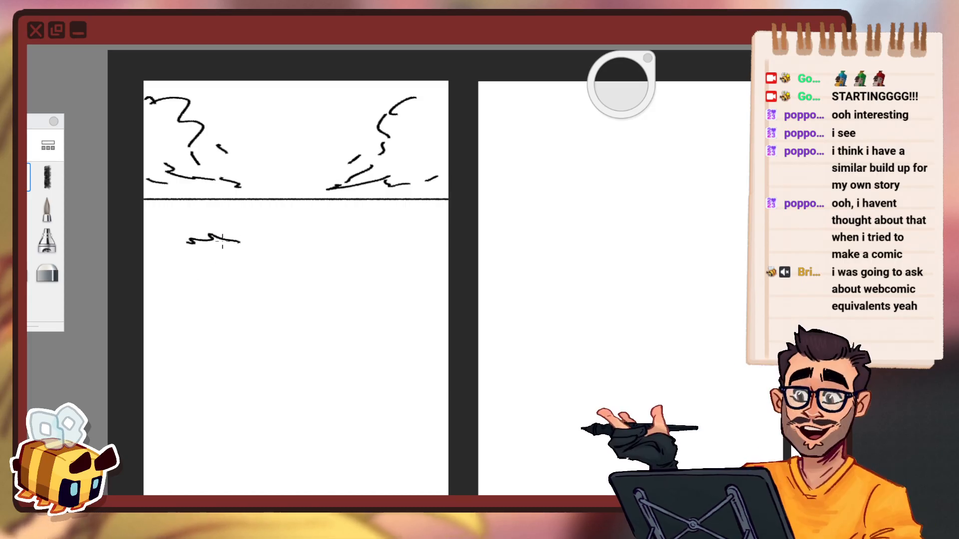
pyautogui.hotkey('ctrl', 'z')
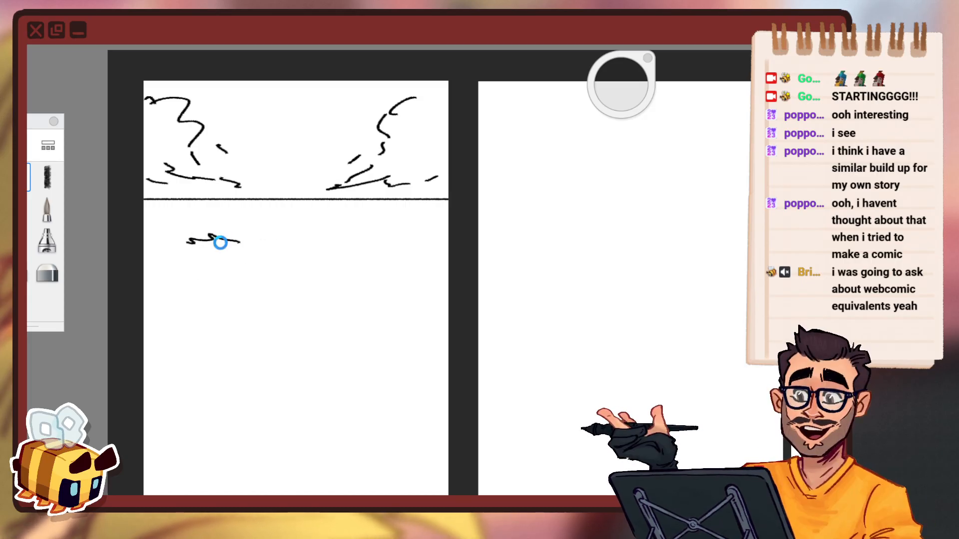
pyautogui.moveTo(255, 242); pyautogui.dragTo(242, 293)
# Sketch a circle on each side of the first page with a right-pointing arrow between them, below the jagged shape.
pyautogui.press('space')
pyautogui.moveTo(289, 271); pyautogui.dragTo(275, 286)
pyautogui.moveTo(280, 278); pyautogui.dragTo(296, 212)
pyautogui.moveTo(181, 280)
pyautogui.mouseDown()
pyautogui.moveTo(169, 313)
pyautogui.moveTo(332, 292)
pyautogui.moveTo(169, 340)
pyautogui.moveTo(180, 382)
pyautogui.mouseUp()
# Undo the two circles and the right-pointing arrow between them.
pyautogui.hotkey('ctrl', 'z')
pyautogui.hotkey('ctrl', 'z')
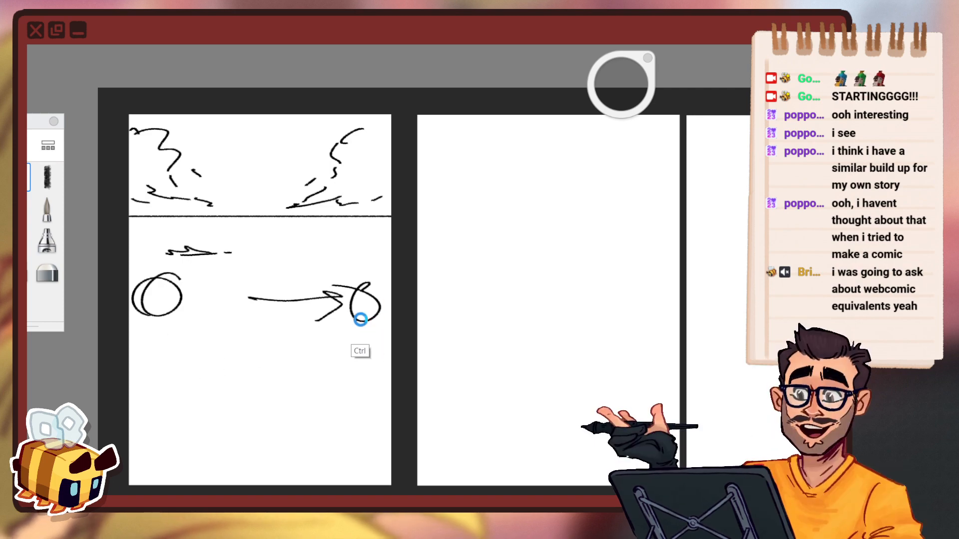
pyautogui.hotkey('ctrl', 'z')
pyautogui.hotkey('ctrl', 'z')
pyautogui.hotkey('ctrl', 'z')
pyautogui.hotkey('ctrl', 'z')
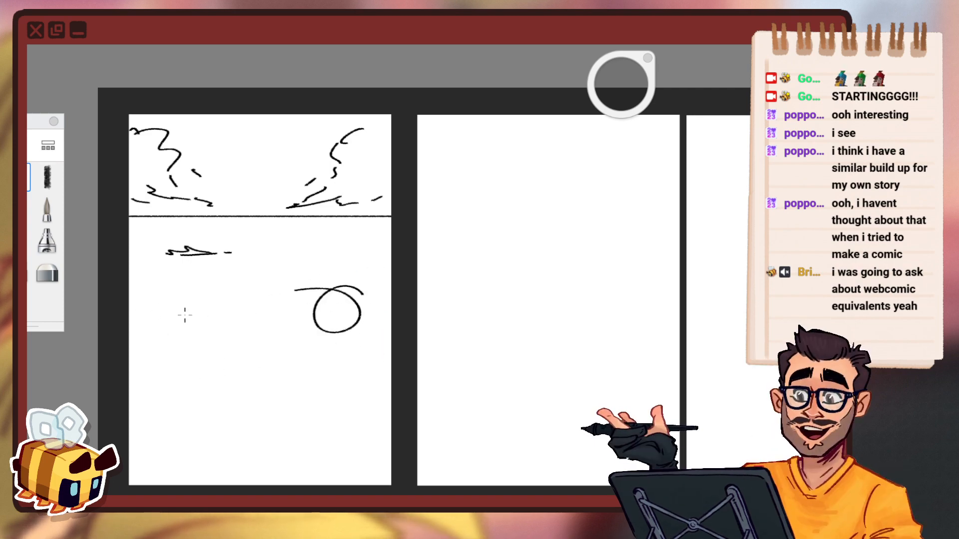
# Sketch two circles joined by a left-pointing arrow below the jagged shape, with a diagonal stroke running down-left beneath them.
pyautogui.moveTo(156, 308); pyautogui.dragTo(200, 305)
pyautogui.moveTo(294, 310)
pyautogui.mouseDown()
pyautogui.moveTo(216, 312)
pyautogui.moveTo(243, 328)
pyautogui.mouseUp()
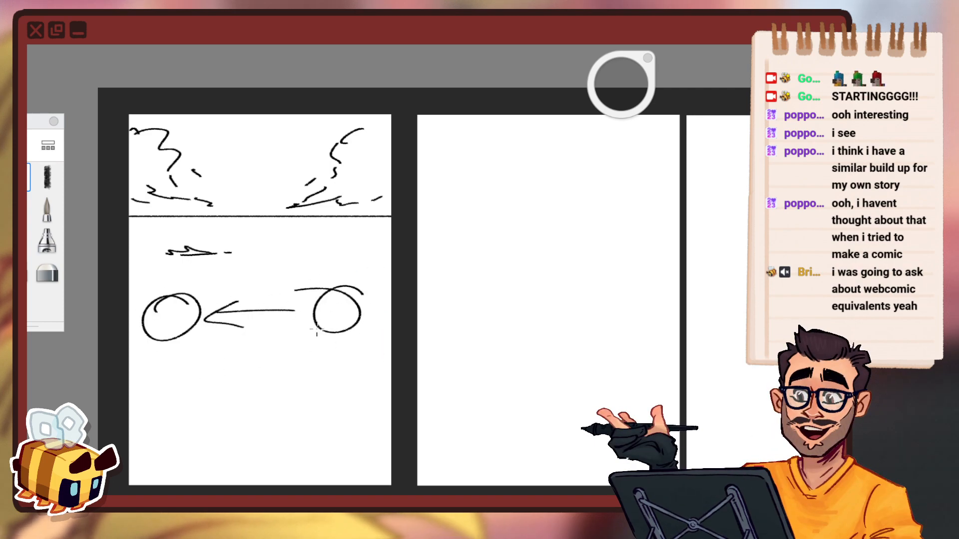
pyautogui.moveTo(310, 352); pyautogui.dragTo(258, 419)
pyautogui.moveTo(260, 395); pyautogui.dragTo(284, 407)
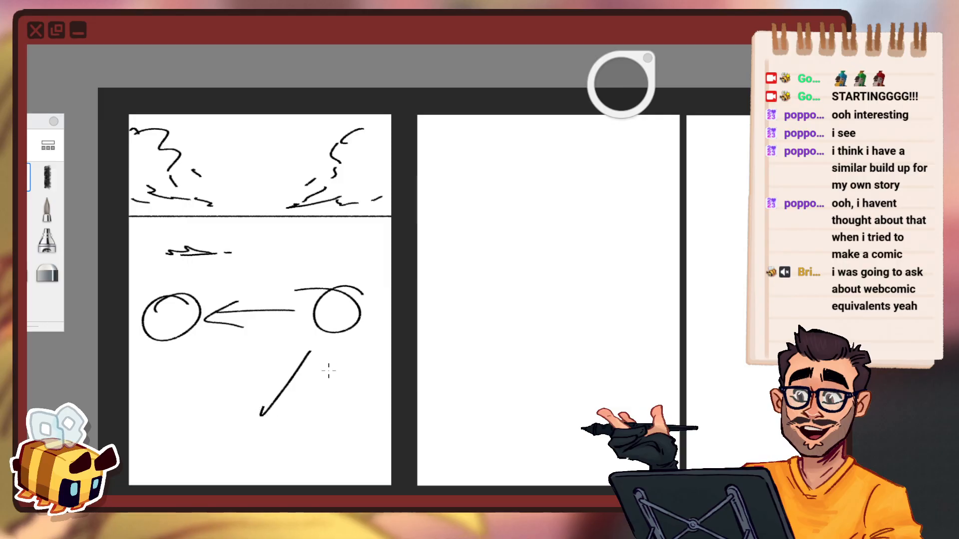
# Undo the diagonal stroke, the left-pointing arrow and both circles on the first page.
pyautogui.hotkey('ctrl', 'z')
pyautogui.hotkey('ctrl', 'z')
pyautogui.hotkey('ctrl', 'z')
pyautogui.hotkey('ctrl', 'z')
pyautogui.hotkey('ctrl', 'z')
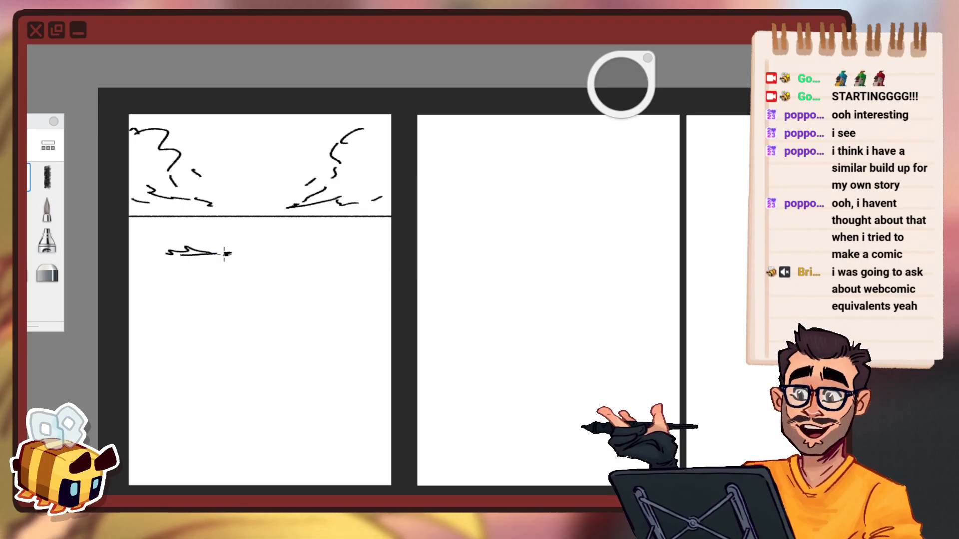
# Draw two long parallel vertical lines down the second page as the edges of a webcomic column.
pyautogui.press('space')
pyautogui.moveTo(241, 278); pyautogui.dragTo(241, 302)
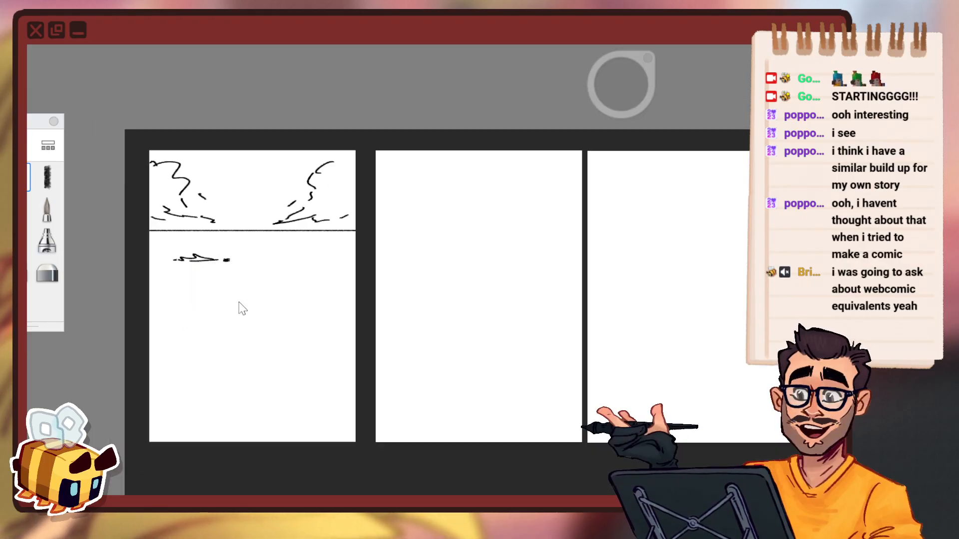
pyautogui.moveTo(289, 284); pyautogui.dragTo(284, 265)
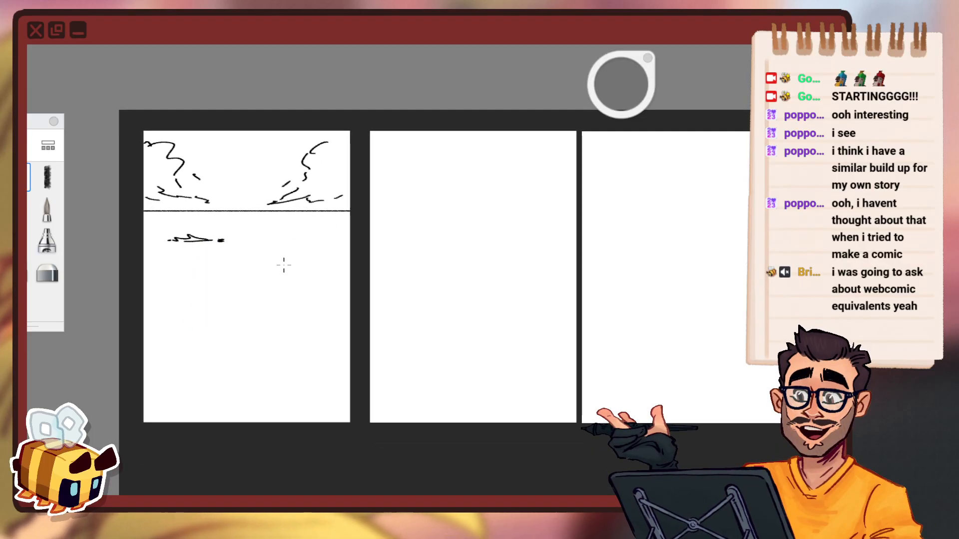
pyautogui.press('space')
pyautogui.moveTo(487, 258); pyautogui.dragTo(451, 243)
pyautogui.moveTo(297, 313); pyautogui.dragTo(303, 279)
pyautogui.moveTo(368, 235); pyautogui.dragTo(174, 263)
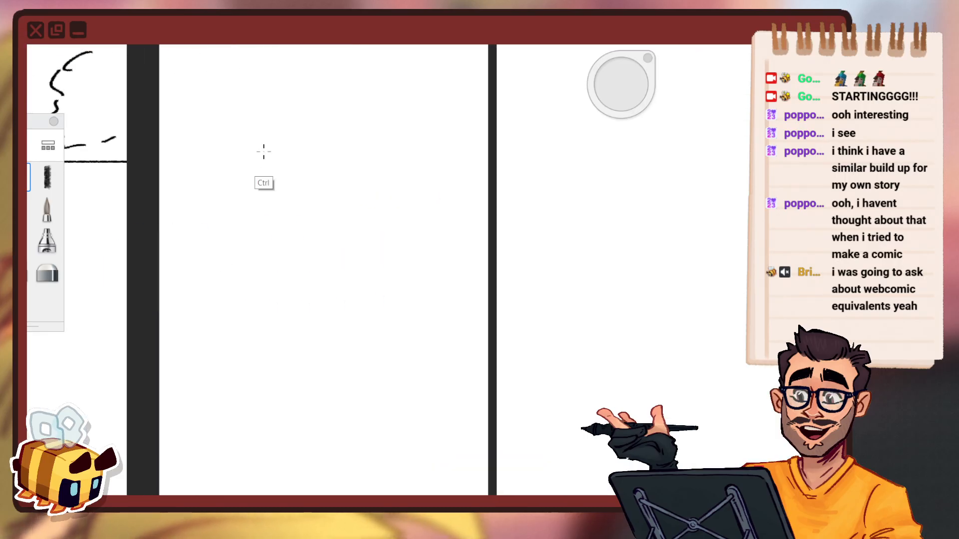
pyautogui.moveTo(250, 93); pyautogui.dragTo(250, 401)
pyautogui.moveTo(373, 82); pyautogui.dragTo(372, 418)
# Sketch a wide rectangular panel at the top of the column between the two vertical lines.
pyautogui.press('space')
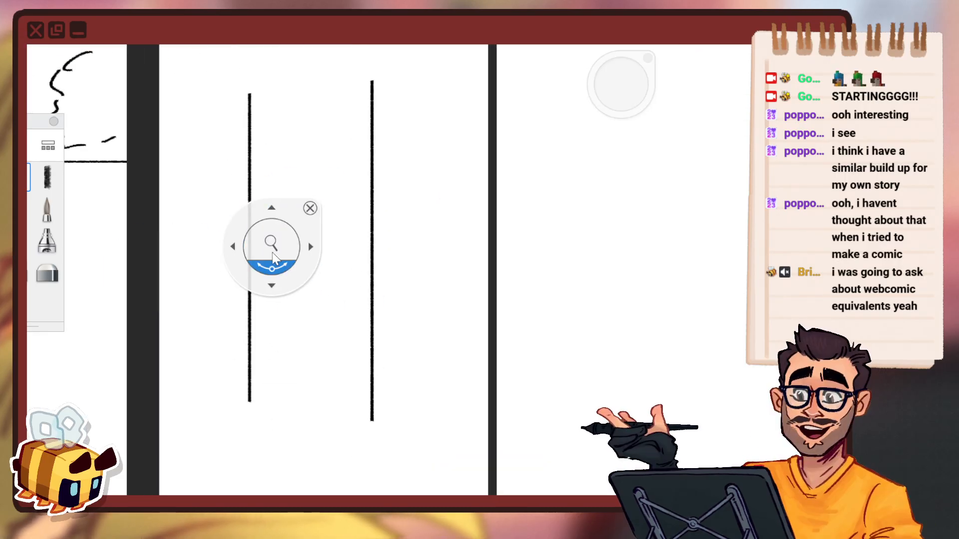
pyautogui.moveTo(272, 254); pyautogui.dragTo(278, 235)
pyautogui.moveTo(351, 182); pyautogui.dragTo(314, 243)
pyautogui.moveTo(302, 175); pyautogui.dragTo(294, 149)
pyautogui.moveTo(214, 111)
pyautogui.mouseDown()
pyautogui.moveTo(214, 194)
pyautogui.moveTo(338, 141)
pyautogui.mouseUp()
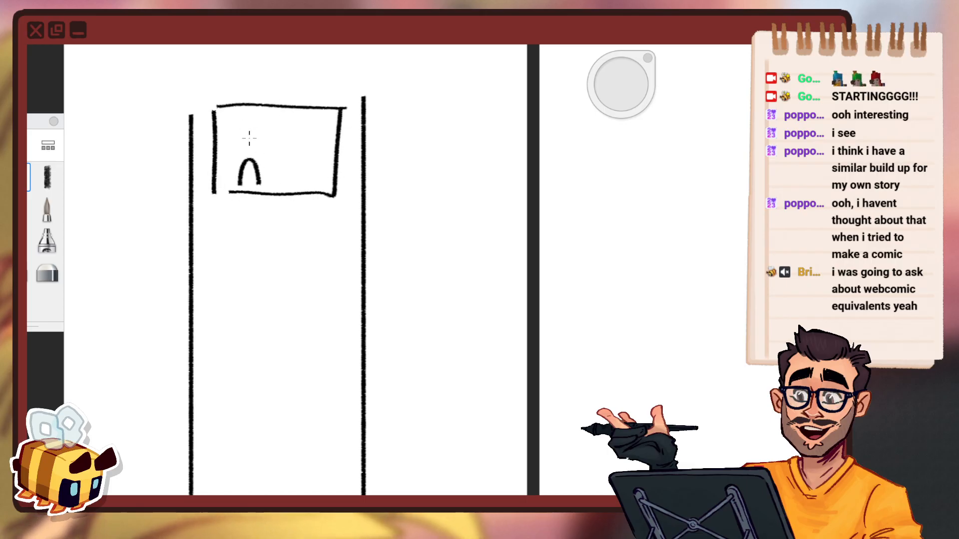
# Sketch two small figures with arched bodies and separate heads facing each other in the top panel.
pyautogui.moveTo(246, 140); pyautogui.dragTo(253, 137)
pyautogui.moveTo(296, 177); pyautogui.dragTo(310, 168)
pyautogui.hotkey('ctrl', 'z')
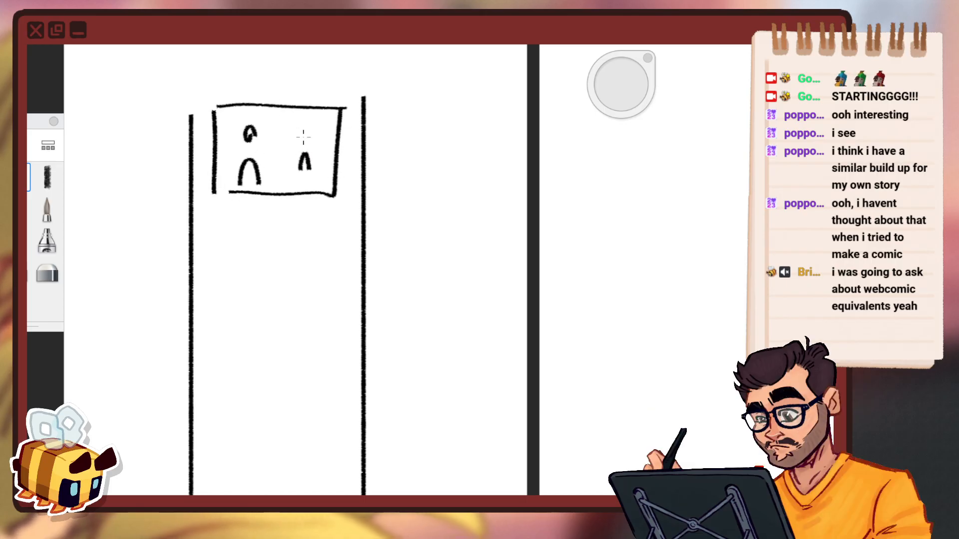
pyautogui.moveTo(303, 131); pyautogui.dragTo(305, 140)
# Undo both figures in the top panel and replace them with two smaller ones with dot heads.
pyautogui.moveTo(405, 221); pyautogui.dragTo(418, 175)
pyautogui.hotkey('ctrl', 'z')
pyautogui.hotkey('ctrl', 'z')
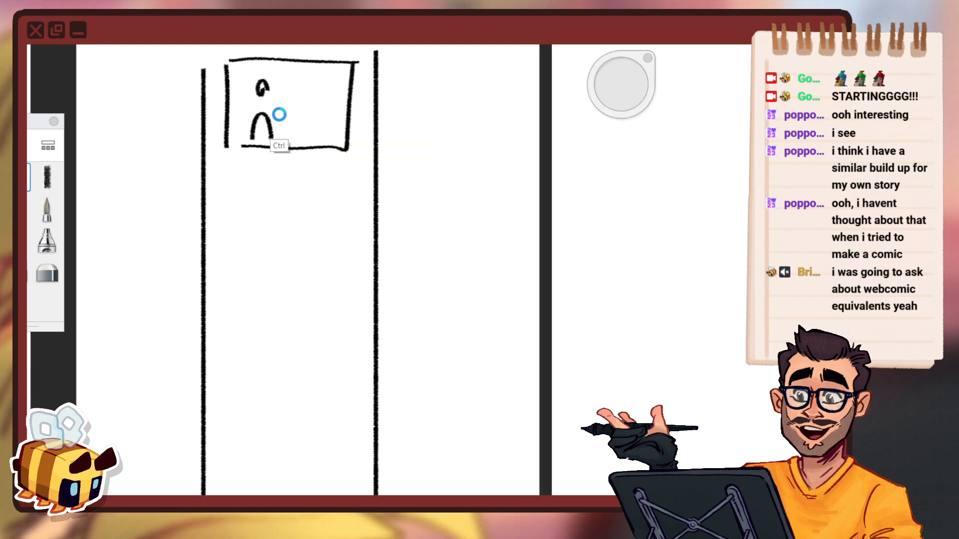
pyautogui.hotkey('ctrl', 'z')
pyautogui.hotkey('ctrl', 'z')
pyautogui.moveTo(262, 130); pyautogui.dragTo(311, 127)
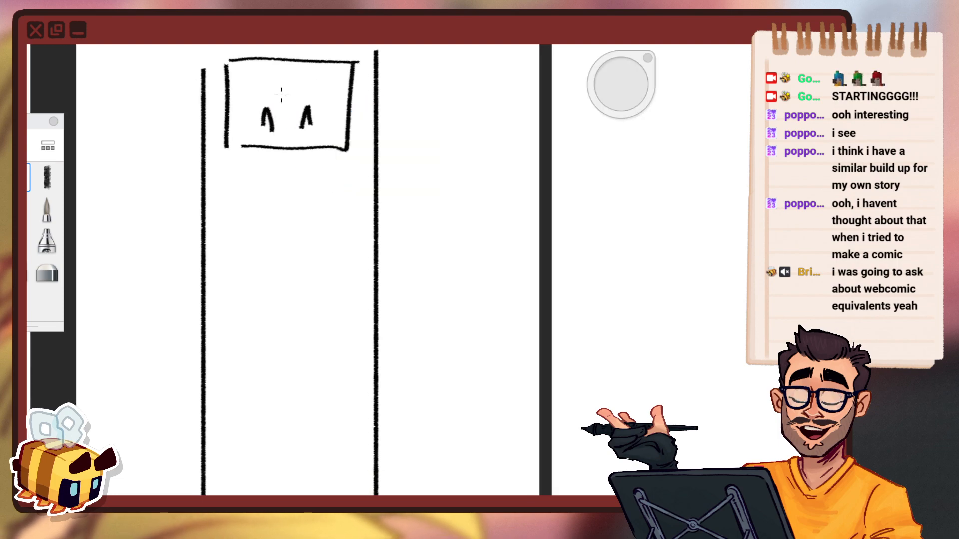
pyautogui.click(311, 88)
# Sketch two small staggered panels below the top one, the first offset right and the second offset left.
pyautogui.moveTo(359, 201); pyautogui.dragTo(406, 192)
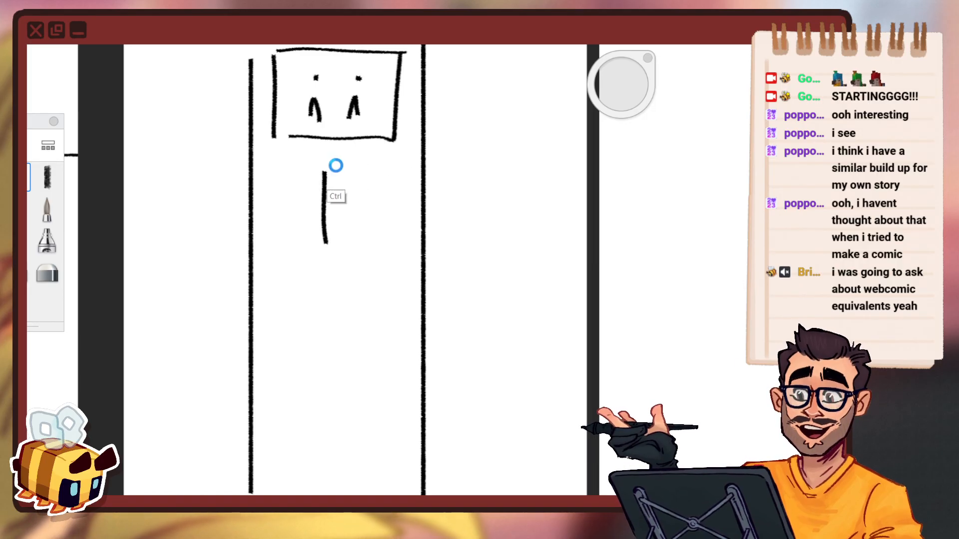
pyautogui.moveTo(329, 166)
pyautogui.mouseDown()
pyautogui.moveTo(389, 167)
pyautogui.moveTo(384, 246)
pyautogui.mouseUp()
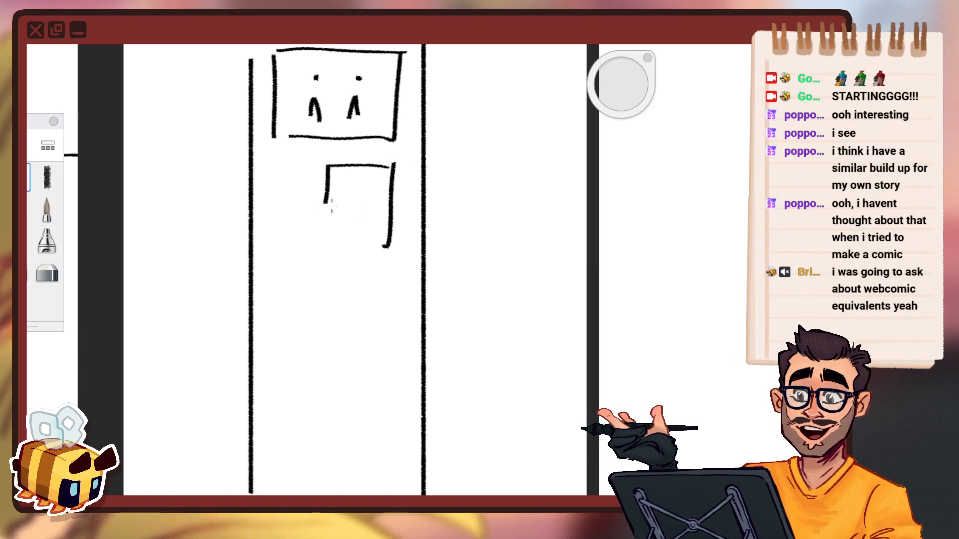
pyautogui.hotkey('ctrl', 'z')
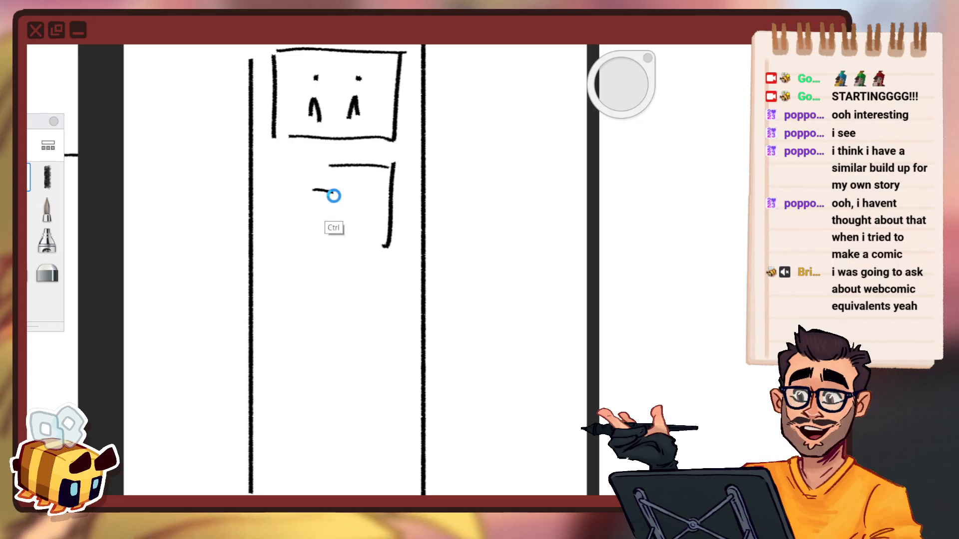
pyautogui.hotkey('ctrl', 'z')
pyautogui.moveTo(322, 172)
pyautogui.mouseDown()
pyautogui.moveTo(325, 238)
pyautogui.moveTo(388, 243)
pyautogui.mouseUp()
pyautogui.moveTo(280, 274); pyautogui.dragTo(287, 341)
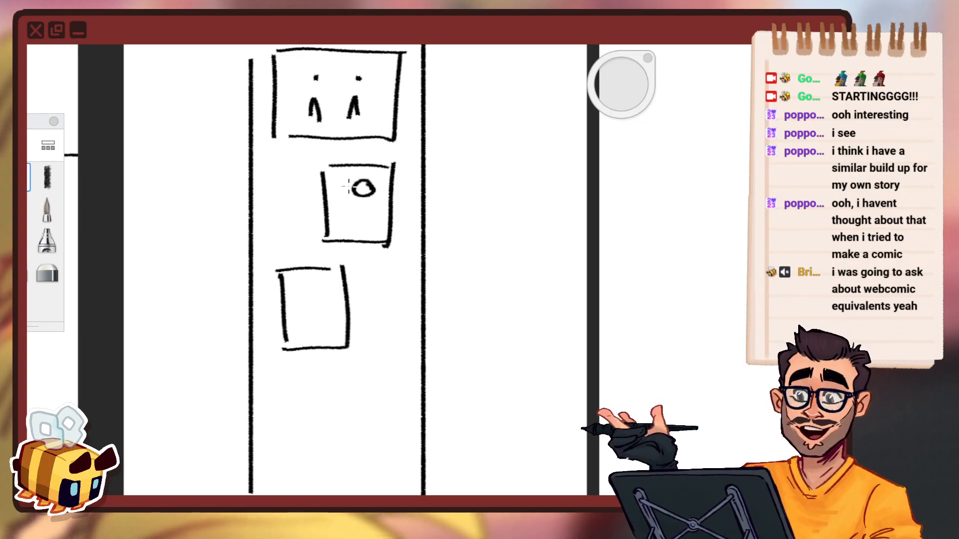
# Try a diagonal arrow from the right-offset panel down to the left-offset panel, and undo it.
pyautogui.hotkey('ctrl', 'z')
pyautogui.moveTo(376, 157); pyautogui.dragTo(299, 297)
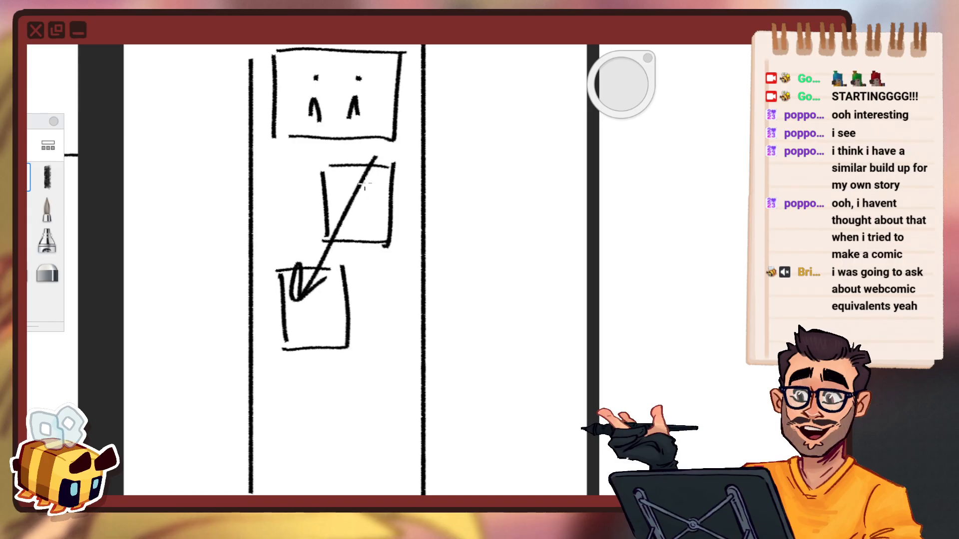
pyautogui.hotkey('ctrl', 'z')
# Undo the two staggered panels and the small figures in the top panel.
pyautogui.press('space')
pyautogui.moveTo(406, 74); pyautogui.dragTo(386, 139)
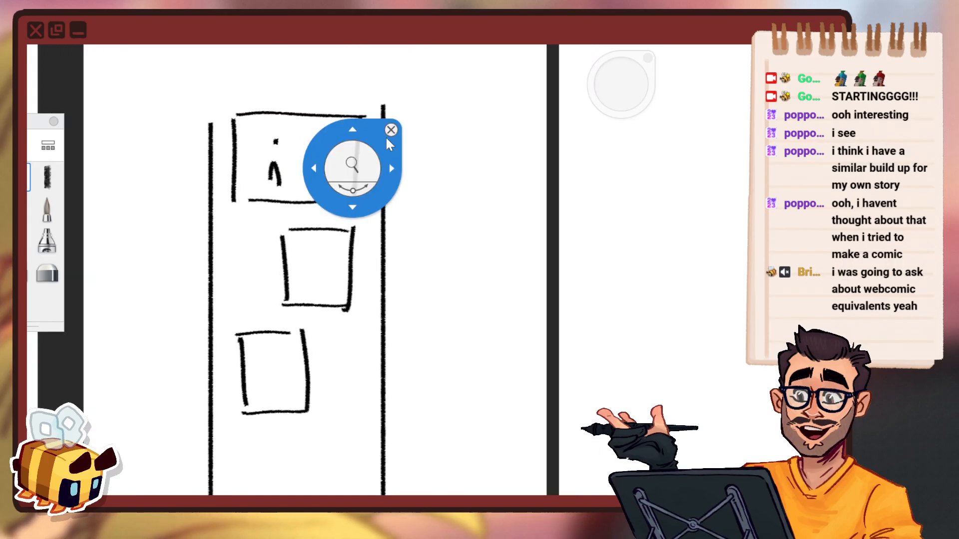
pyautogui.hotkey('ctrl', 'z')
pyautogui.hotkey('ctrl', 'z')
pyautogui.hotkey('ctrl', 'z')
pyautogui.hotkey('ctrl', 'z')
pyautogui.hotkey('ctrl', 'z')
pyautogui.hotkey('ctrl', 'z')
pyautogui.hotkey('ctrl', 'z')
pyautogui.hotkey('ctrl', 'z')
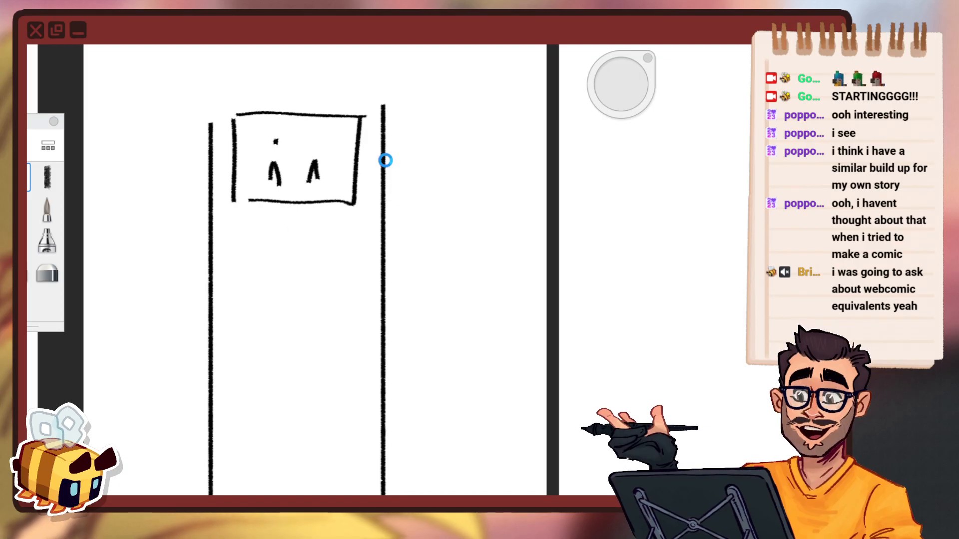
# Sketch a figure facing right in the right half of the top panel, with a right-pointing arrow behind it.
pyautogui.press('space')
pyautogui.moveTo(337, 146); pyautogui.dragTo(331, 187)
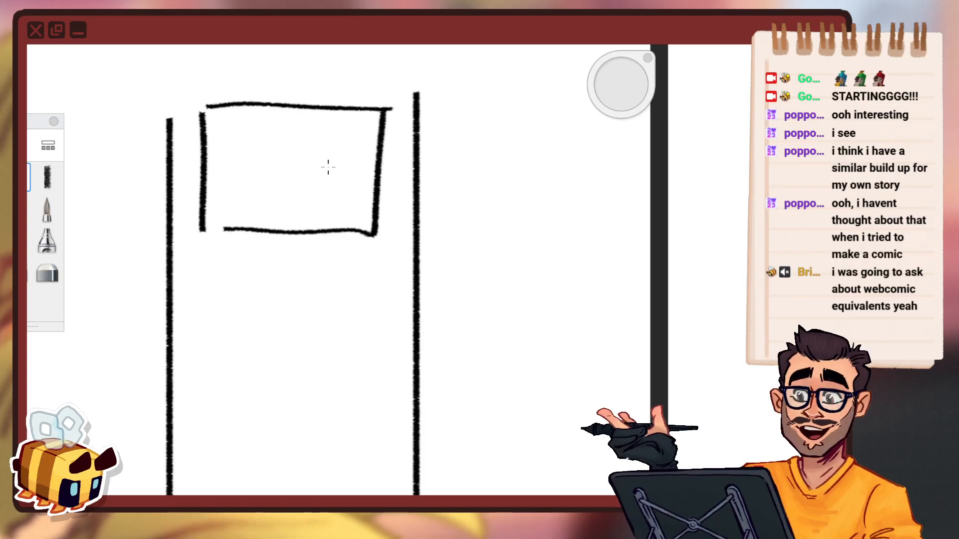
pyautogui.moveTo(316, 229)
pyautogui.mouseDown()
pyautogui.moveTo(319, 202)
pyautogui.moveTo(357, 215)
pyautogui.mouseUp()
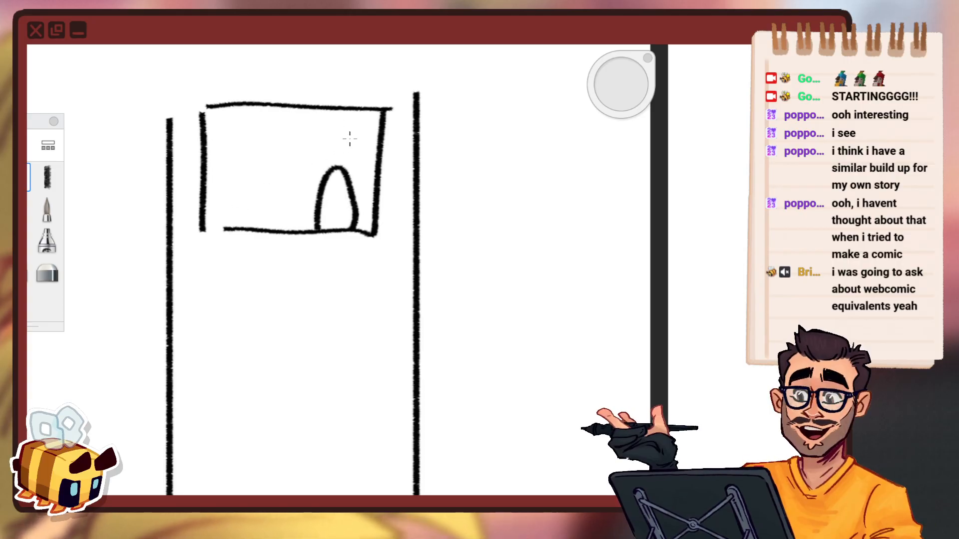
pyautogui.moveTo(352, 131)
pyautogui.mouseDown()
pyautogui.moveTo(316, 148)
pyautogui.moveTo(344, 119)
pyautogui.moveTo(333, 138)
pyautogui.mouseUp()
pyautogui.moveTo(350, 130); pyautogui.dragTo(351, 140)
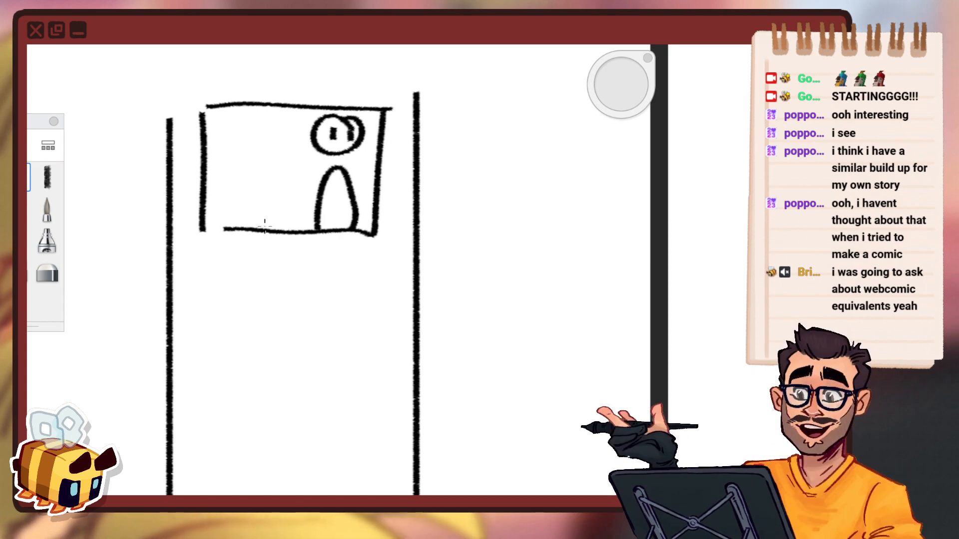
pyautogui.moveTo(287, 160); pyautogui.dragTo(272, 186)
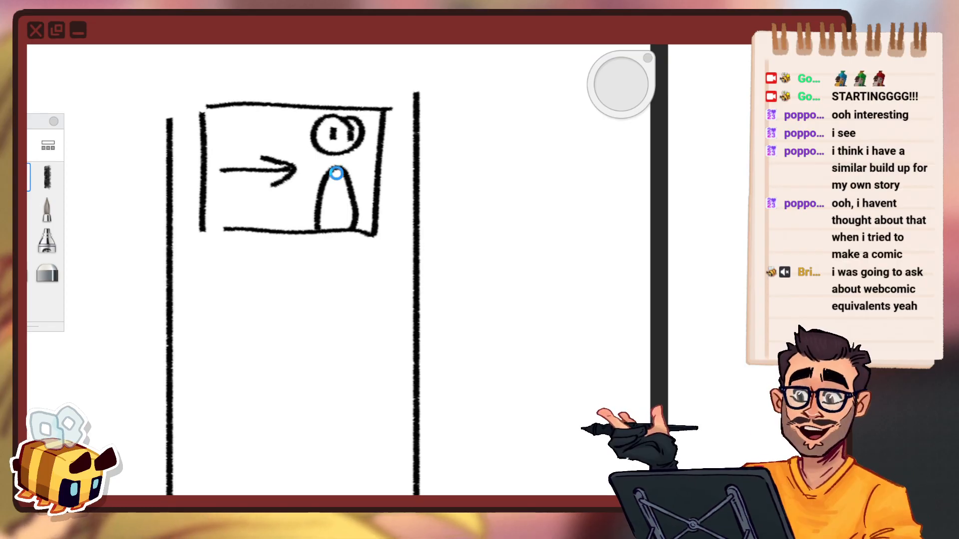
# Undo the right-pointing arrow and the whole figure in the top panel.
pyautogui.hotkey('ctrl', 'z')
pyautogui.hotkey('ctrl', 'z')
pyautogui.hotkey('ctrl', 'z')
pyautogui.hotkey('ctrl', 'z')
pyautogui.hotkey('ctrl', 'z')
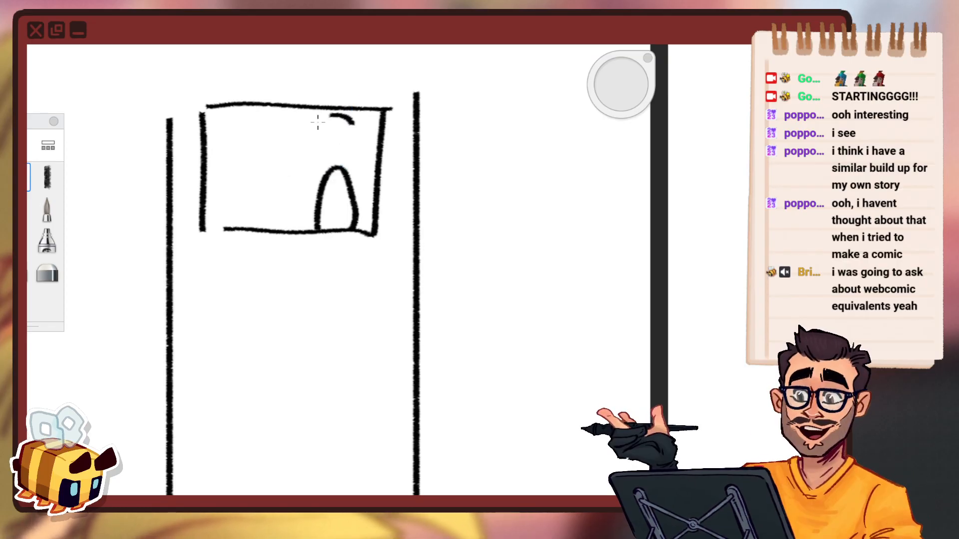
pyautogui.moveTo(317, 122); pyautogui.dragTo(357, 132)
pyautogui.hotkey('ctrl', 'z')
pyautogui.hotkey('ctrl', 'z')
# Sketch a larger close-up figure facing right in the top panel, with a low arched body, round head and line eyes.
pyautogui.moveTo(332, 193); pyautogui.dragTo(364, 229)
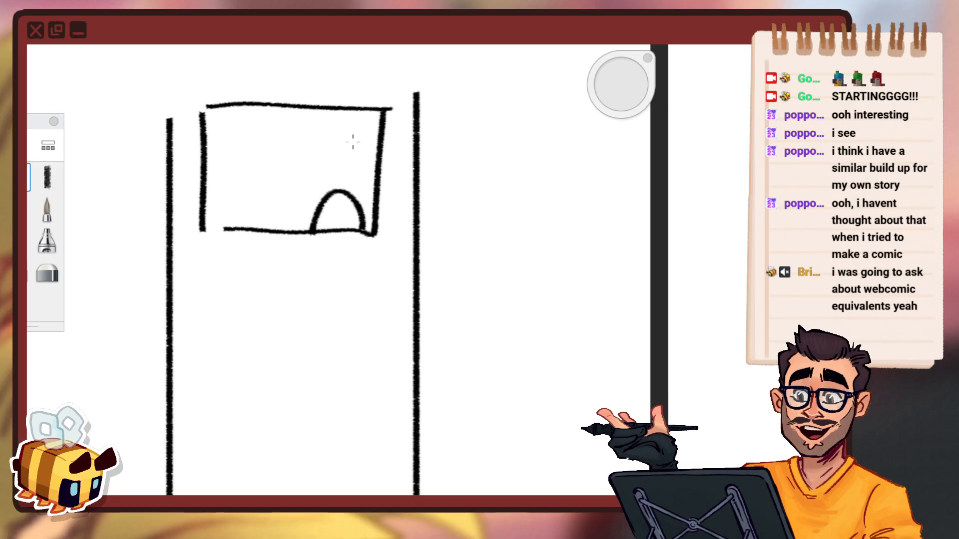
pyautogui.moveTo(318, 125); pyautogui.dragTo(324, 122)
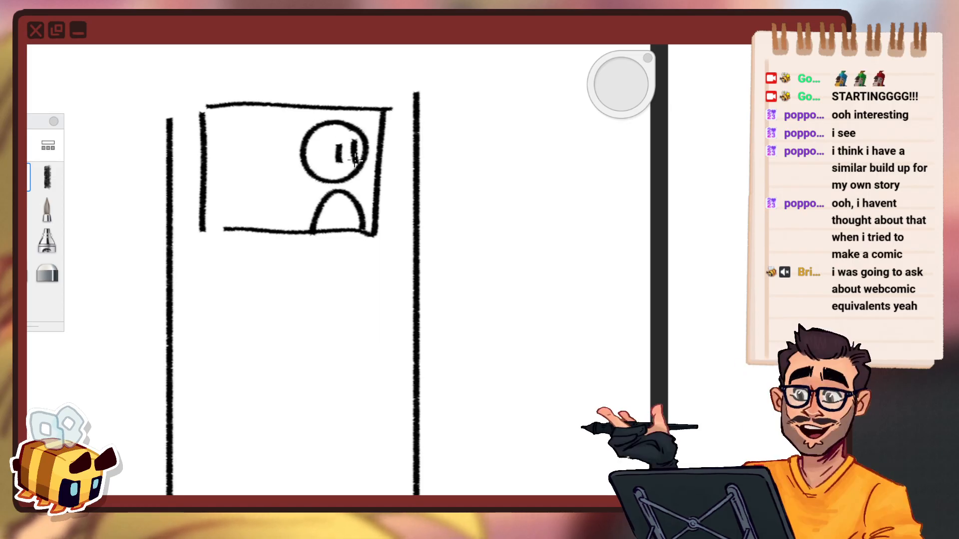
pyautogui.hotkey('ctrl', 'z')
pyautogui.hotkey('ctrl', 'z')
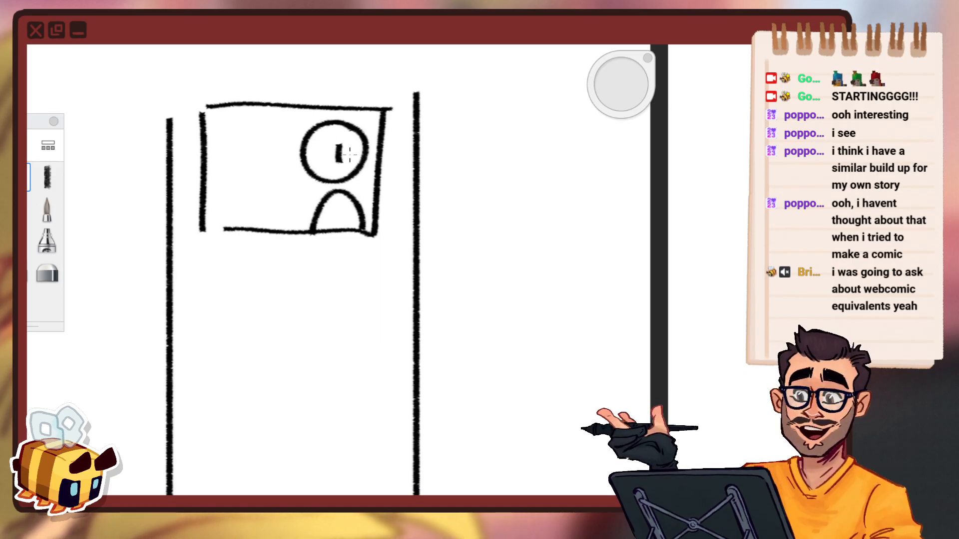
# Try a short right-pointing arrow above the top panel, and undo it.
pyautogui.moveTo(255, 70)
pyautogui.mouseDown()
pyautogui.moveTo(296, 60)
pyautogui.moveTo(315, 78)
pyautogui.mouseUp()
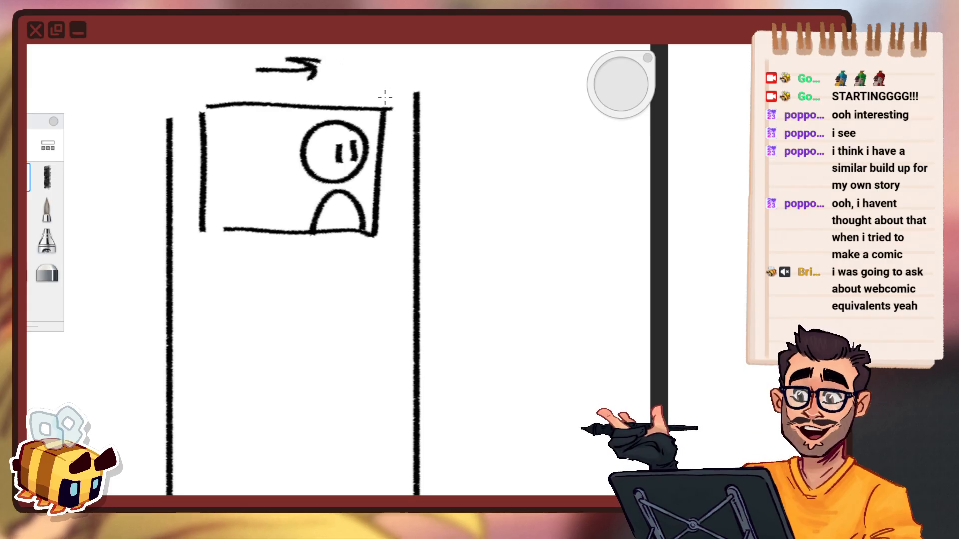
pyautogui.hotkey('ctrl', 'z')
pyautogui.hotkey('ctrl', 'z')
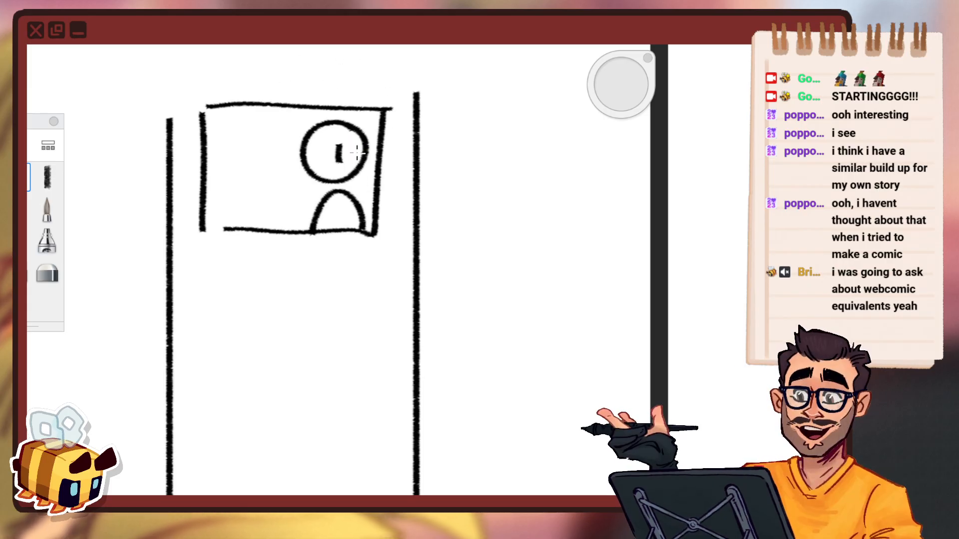
# Sketch a second panel directly below the first, with a tiny distant figure in its lower-left corner.
pyautogui.press('space')
pyautogui.moveTo(439, 220); pyautogui.dragTo(471, 130)
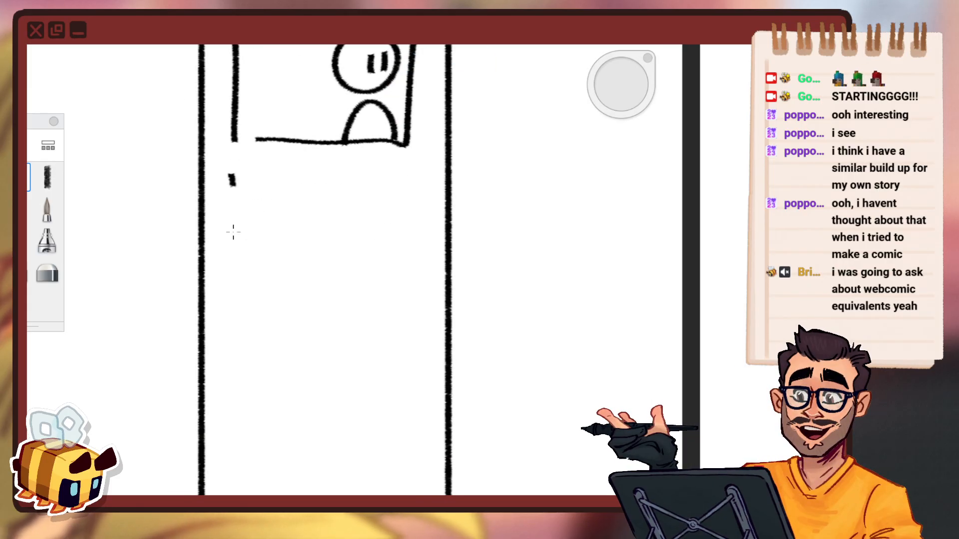
pyautogui.moveTo(233, 232); pyautogui.dragTo(231, 306)
pyautogui.moveTo(233, 169); pyautogui.dragTo(413, 170)
pyautogui.moveTo(413, 170); pyautogui.dragTo(398, 303)
pyautogui.moveTo(234, 304); pyautogui.dragTo(384, 306)
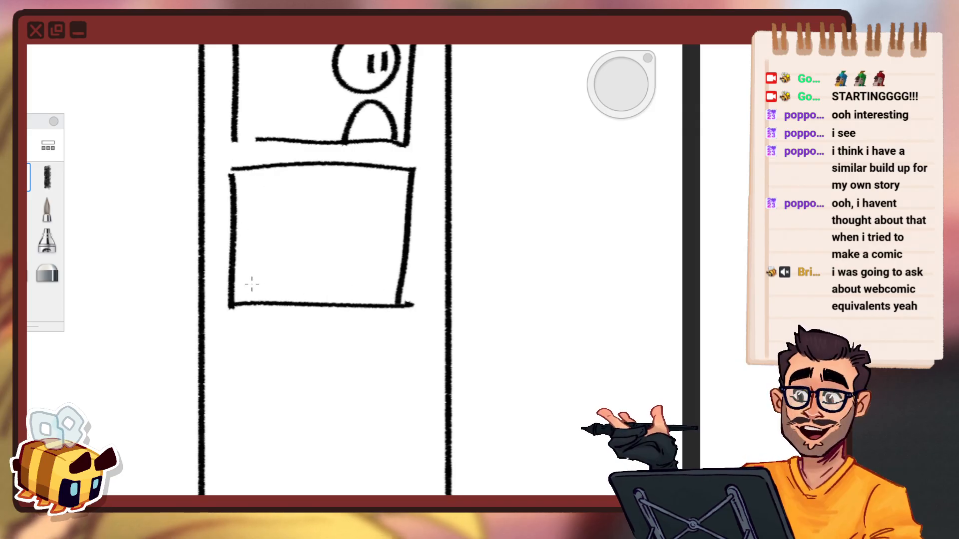
pyautogui.moveTo(253, 279); pyautogui.dragTo(255, 289)
pyautogui.click(255, 265)
# Sketch a third rectangular panel further down the column, leaving a wider gap below the second one.
pyautogui.press('space')
pyautogui.moveTo(390, 215); pyautogui.dragTo(397, 269)
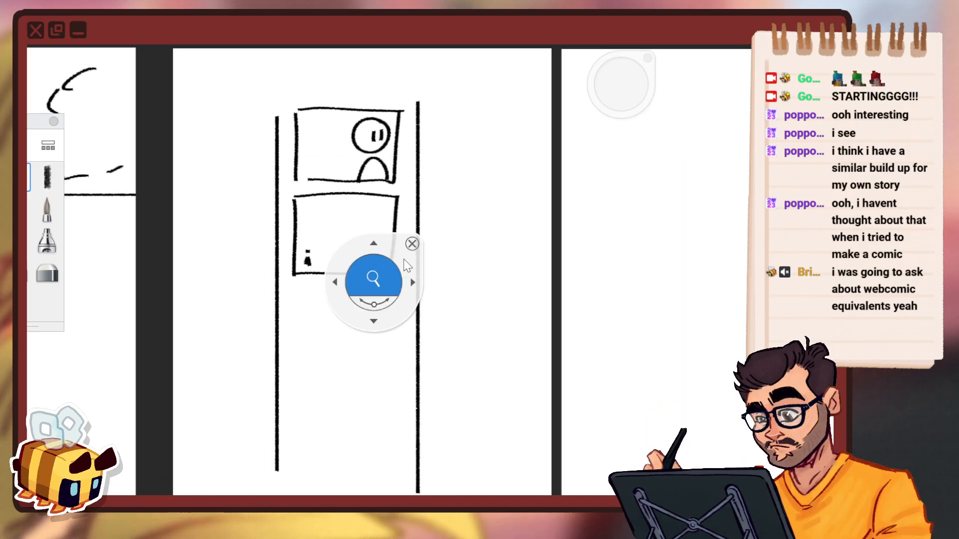
pyautogui.moveTo(428, 241)
pyautogui.mouseDown()
pyautogui.moveTo(407, 251)
pyautogui.moveTo(435, 223)
pyautogui.mouseUp()
pyautogui.moveTo(443, 220); pyautogui.dragTo(441, 200)
pyautogui.moveTo(398, 276); pyautogui.dragTo(411, 132)
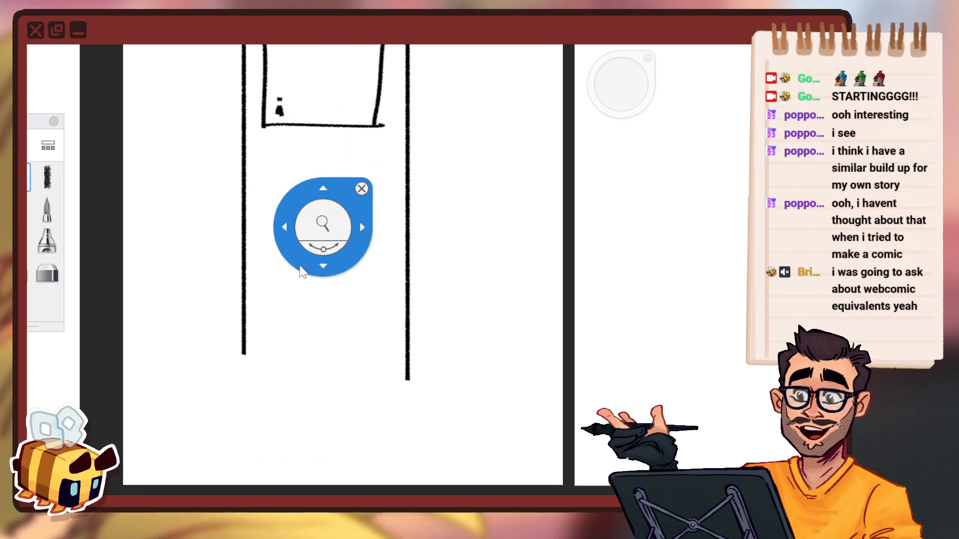
pyautogui.moveTo(315, 239); pyautogui.dragTo(289, 212)
pyautogui.moveTo(254, 287); pyautogui.dragTo(254, 303)
pyautogui.moveTo(256, 163); pyautogui.dragTo(425, 162)
pyautogui.moveTo(412, 165); pyautogui.dragTo(412, 254)
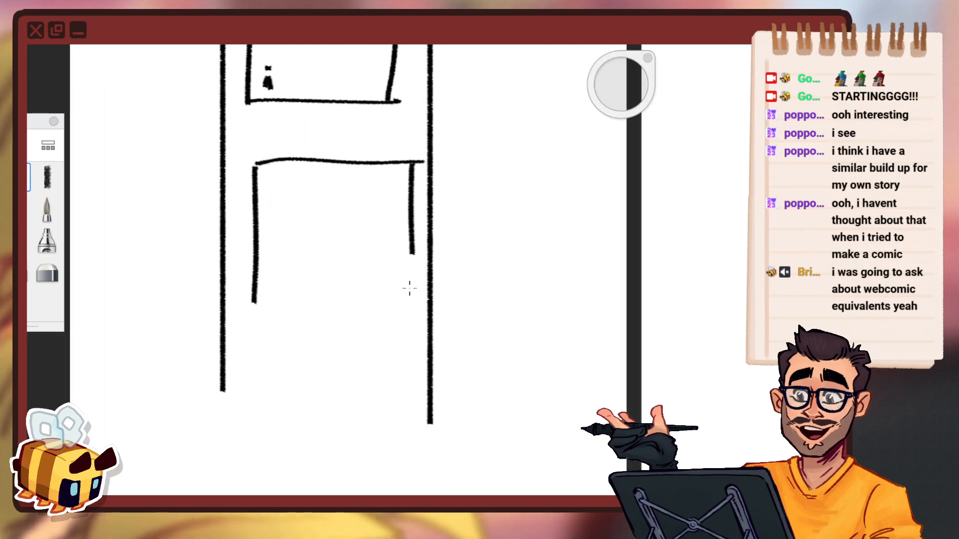
pyautogui.hotkey('ctrl', 'z')
pyautogui.moveTo(257, 281); pyautogui.dragTo(400, 283)
pyautogui.moveTo(407, 163); pyautogui.dragTo(417, 286)
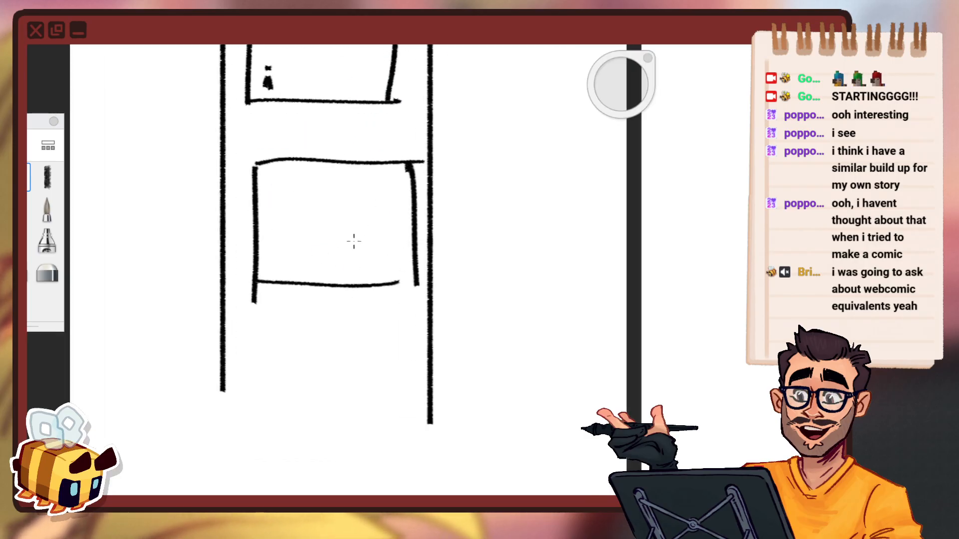
# Sketch a close-up figure facing left on the left side of the third panel, with round head, eyes and arched body.
pyautogui.moveTo(274, 270); pyautogui.dragTo(315, 279)
pyautogui.hotkey('ctrl', 'z')
pyautogui.moveTo(299, 180); pyautogui.dragTo(276, 191)
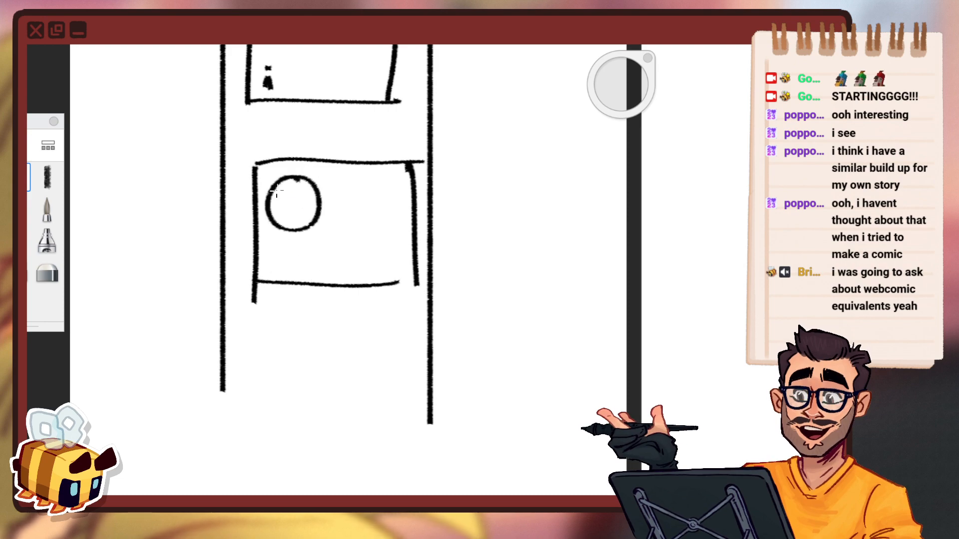
pyautogui.moveTo(277, 266); pyautogui.dragTo(318, 271)
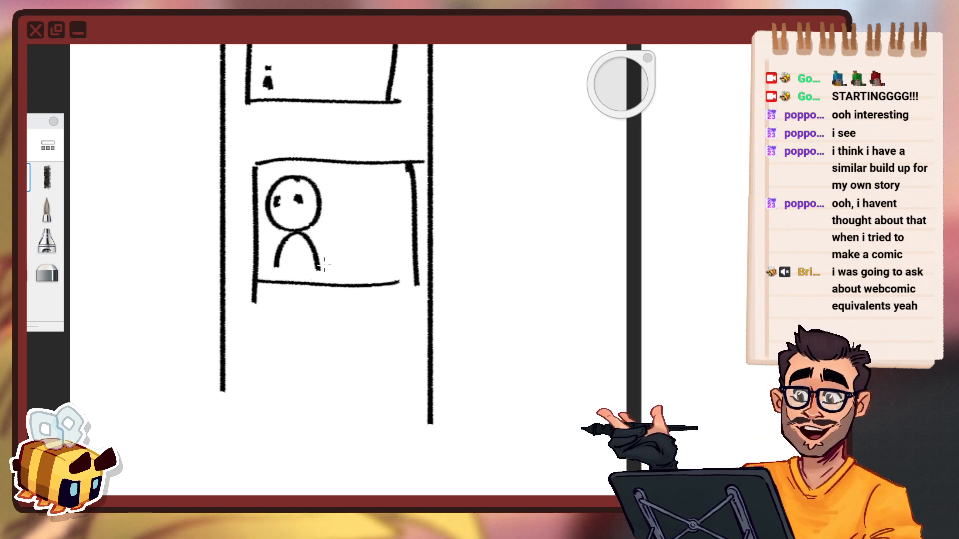
# Sketch a fourth panel directly below the third, with a tiny distant figure in its lower-right corner.
pyautogui.moveTo(420, 289); pyautogui.dragTo(416, 232)
pyautogui.moveTo(250, 268); pyautogui.dragTo(250, 356)
pyautogui.moveTo(249, 252); pyautogui.dragTo(408, 256)
pyautogui.moveTo(407, 258); pyautogui.dragTo(394, 402)
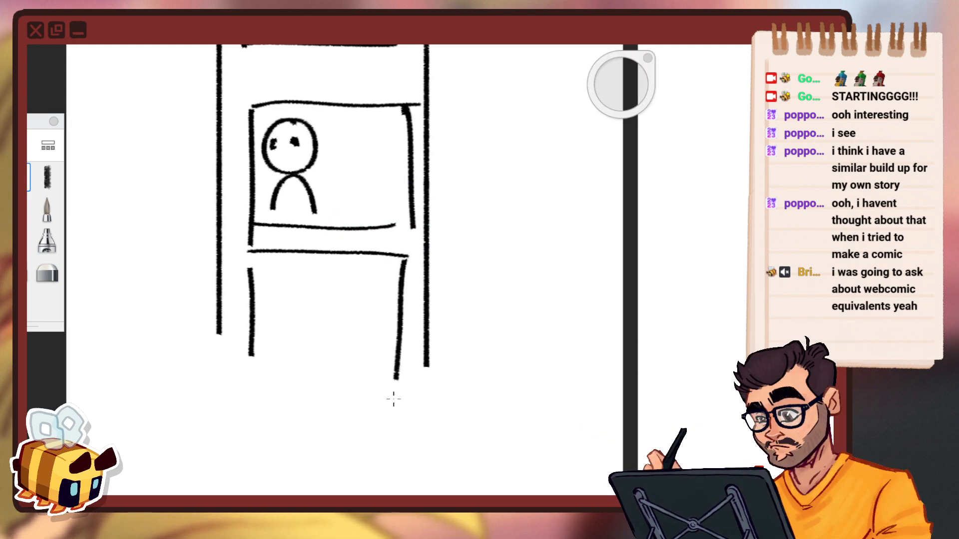
pyautogui.moveTo(250, 386)
pyautogui.mouseDown()
pyautogui.moveTo(392, 395)
pyautogui.moveTo(379, 375)
pyautogui.mouseUp()
pyautogui.moveTo(377, 355); pyautogui.dragTo(378, 356)
pyautogui.press('space')
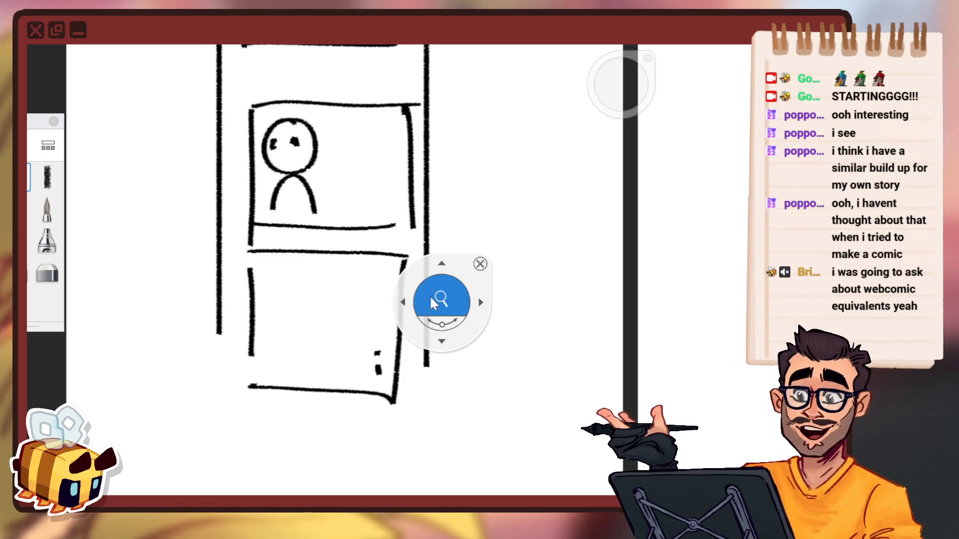
# Undo the whole vertical webcomic example, including its four panels, figures and side lines, leaving the page blank.
pyautogui.moveTo(435, 304)
pyautogui.mouseDown()
pyautogui.moveTo(432, 349)
pyautogui.moveTo(445, 359)
pyautogui.mouseUp()
pyautogui.moveTo(381, 296); pyautogui.dragTo(378, 294)
pyautogui.hotkey('ctrl', 'z')
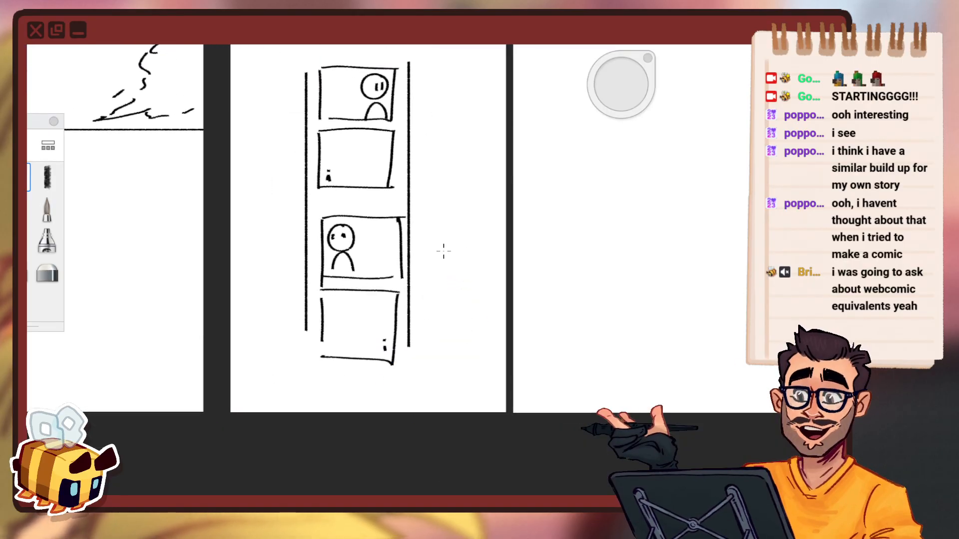
pyautogui.press('space')
pyautogui.moveTo(479, 323)
pyautogui.mouseDown()
pyautogui.moveTo(415, 292)
pyautogui.moveTo(402, 326)
pyautogui.mouseUp()
pyautogui.press('space')
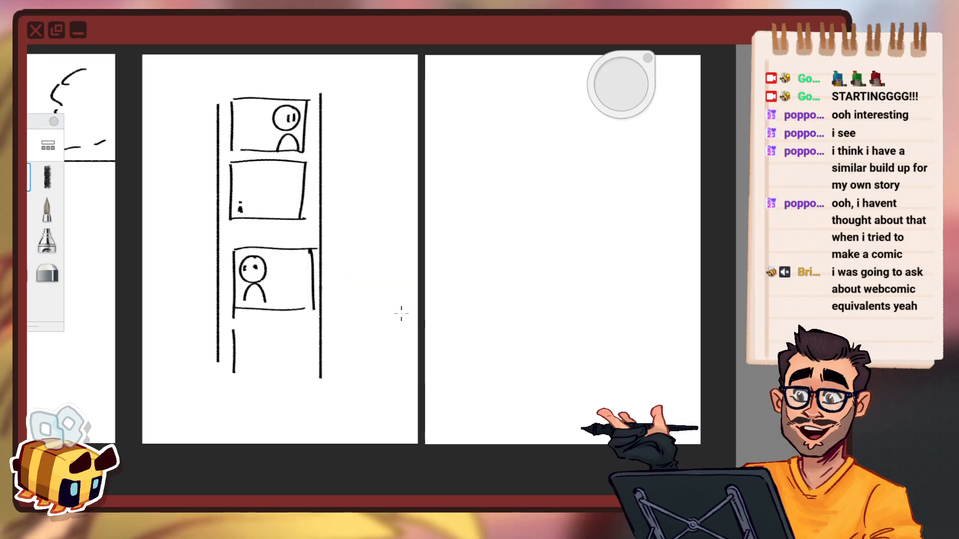
pyautogui.hotkey('ctrl', 'z')
pyautogui.hotkey('ctrl', 'z')
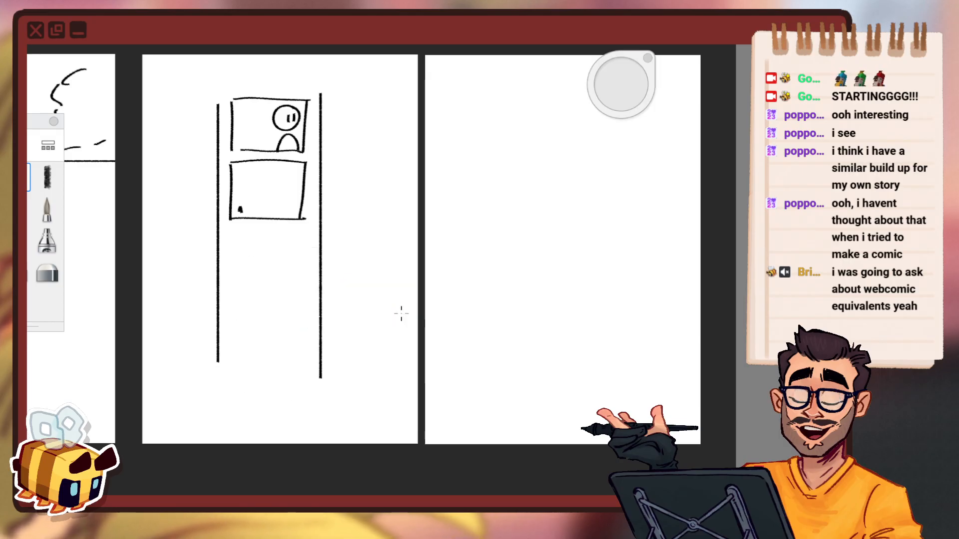
pyautogui.hotkey('ctrl', 'z')
pyautogui.hotkey('ctrl', 'z')
pyautogui.hotkey('ctrl', 'z')
pyautogui.hotkey('ctrl', 'z')
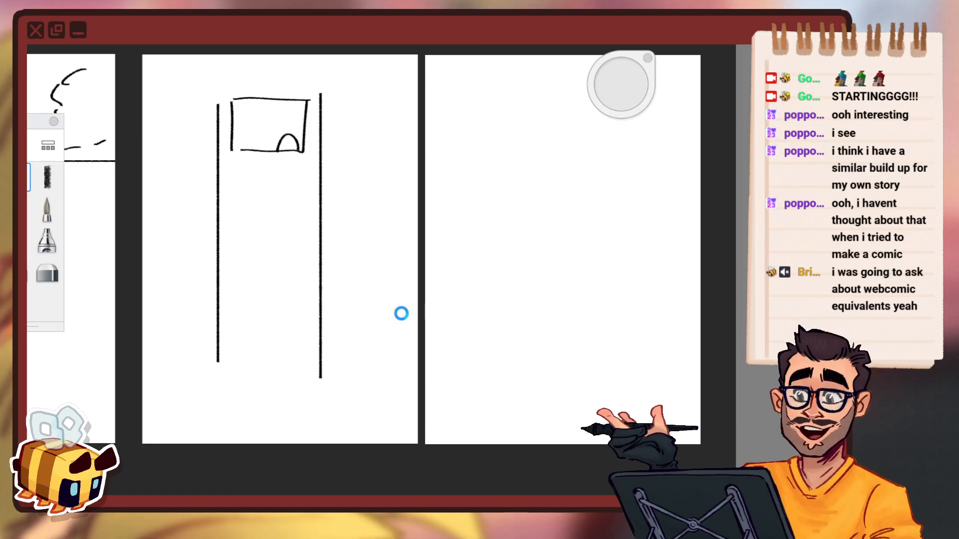
pyautogui.hotkey('ctrl', 'z')
pyautogui.hotkey('ctrl', 'z')
pyautogui.hotkey('ctrl', 'z')
pyautogui.hotkey('ctrl', 'z')
pyautogui.hotkey('ctrl', 'z')
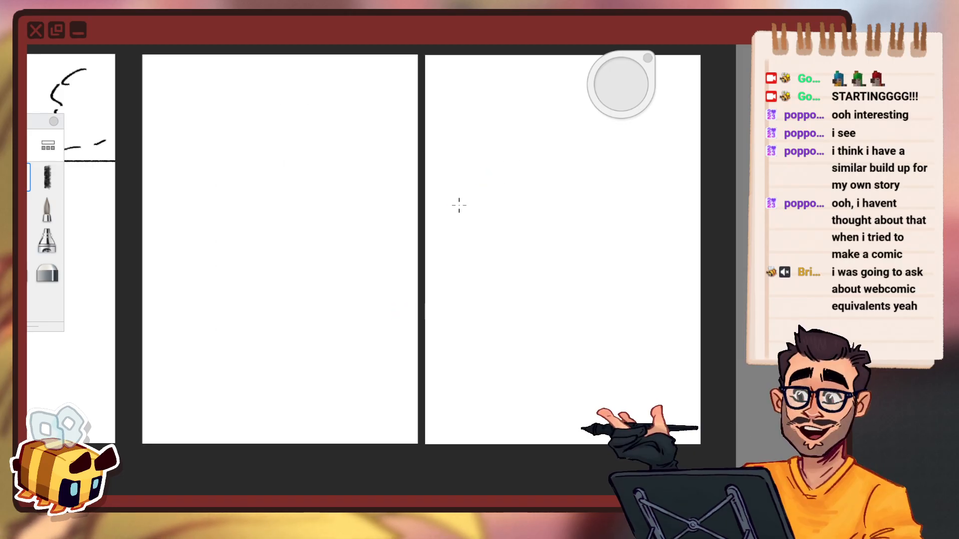
# Try sketching a sweeping arrow from upper left to lower right below the dividing line on the first page, and undo it.
pyautogui.moveTo(306, 331); pyautogui.dragTo(690, 356)
pyautogui.scroll(3, 289, 297)
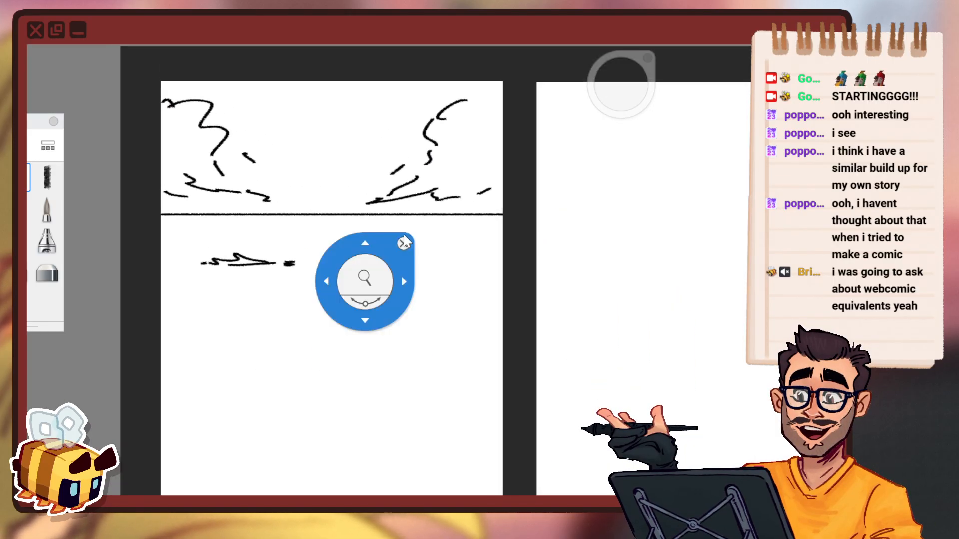
pyautogui.moveTo(199, 217); pyautogui.dragTo(456, 365)
pyautogui.hotkey('ctrl', 'z')
pyautogui.moveTo(188, 220); pyautogui.dragTo(442, 366)
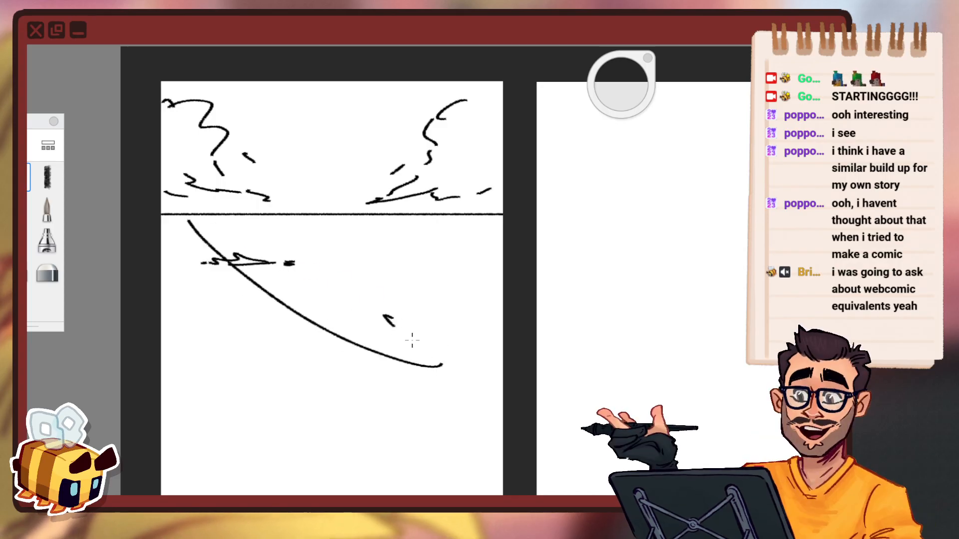
pyautogui.moveTo(392, 325); pyautogui.dragTo(331, 384)
pyautogui.hotkey('ctrl', 'z')
pyautogui.hotkey('ctrl', 'z')
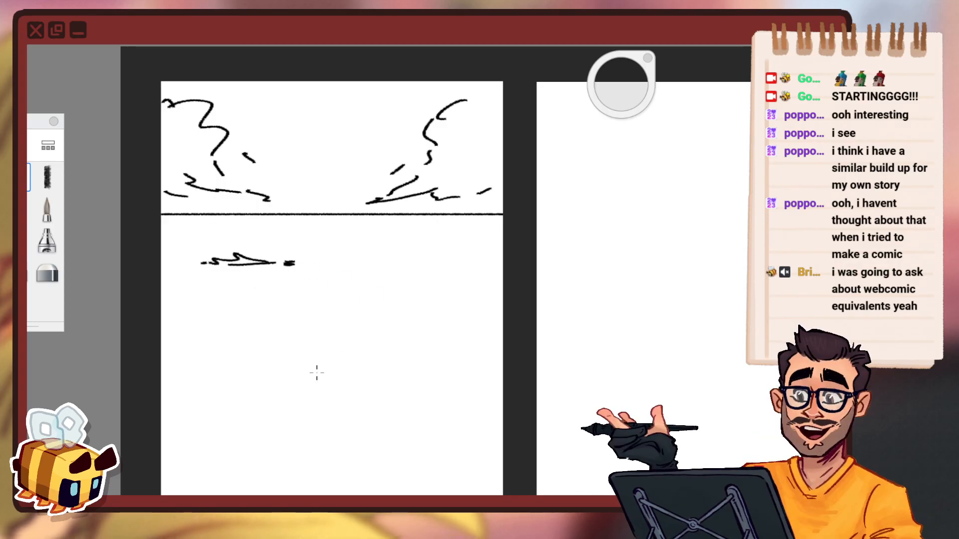
# Try a straighter diagonal arrow with a large arrowhead running down from the small scribble, and undo it.
pyautogui.moveTo(444, 222); pyautogui.dragTo(417, 223)
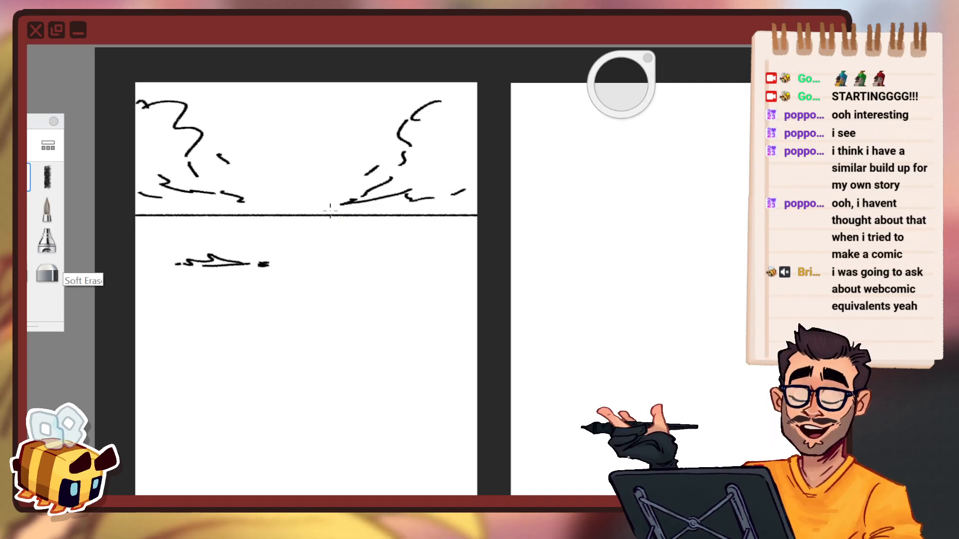
pyautogui.moveTo(180, 244)
pyautogui.mouseDown()
pyautogui.moveTo(396, 367)
pyautogui.moveTo(385, 370)
pyautogui.mouseUp()
pyautogui.hotkey('ctrl', 'z')
pyautogui.moveTo(357, 319); pyautogui.dragTo(355, 392)
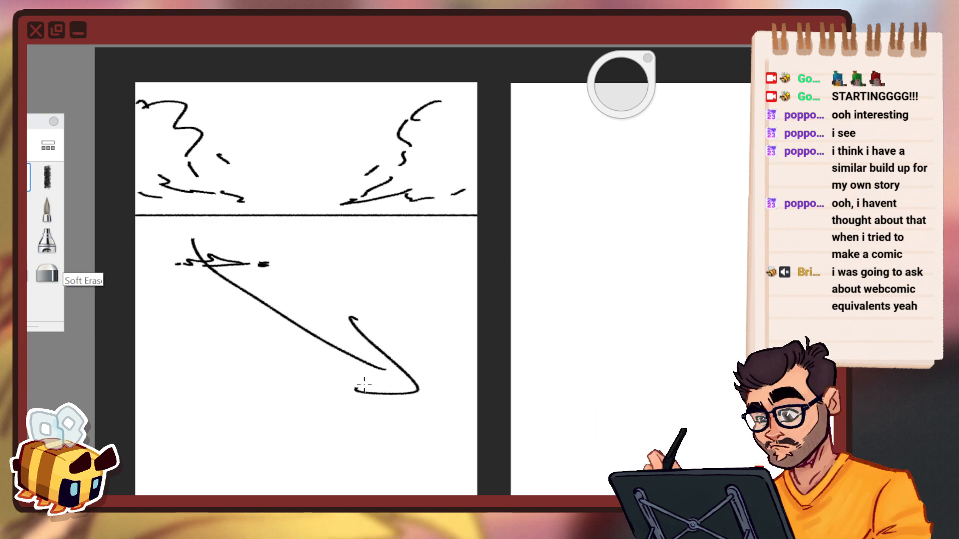
pyautogui.moveTo(542, 397); pyautogui.dragTo(525, 298)
pyautogui.hotkey('ctrl', 'z')
pyautogui.hotkey('ctrl', 'z')
# Try a longer curved arrow from near the page's left edge toward its lower right, and undo it.
pyautogui.moveTo(157, 146)
pyautogui.mouseDown()
pyautogui.moveTo(289, 219)
pyautogui.moveTo(278, 378)
pyautogui.mouseUp()
pyautogui.hotkey('ctrl', 'z')
pyautogui.moveTo(145, 146)
pyautogui.mouseDown()
pyautogui.moveTo(246, 240)
pyautogui.moveTo(379, 331)
pyautogui.moveTo(235, 353)
pyautogui.mouseUp()
pyautogui.hotkey('ctrl', 'z')
pyautogui.moveTo(140, 139); pyautogui.dragTo(393, 302)
pyautogui.moveTo(324, 252); pyautogui.dragTo(315, 300)
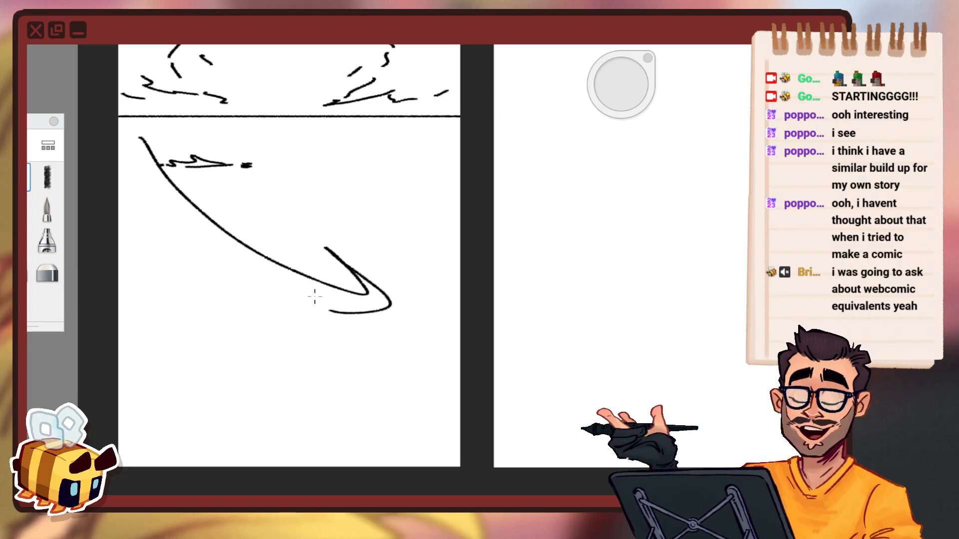
pyautogui.hotkey('ctrl', 'z')
pyautogui.hotkey('ctrl', 'z')
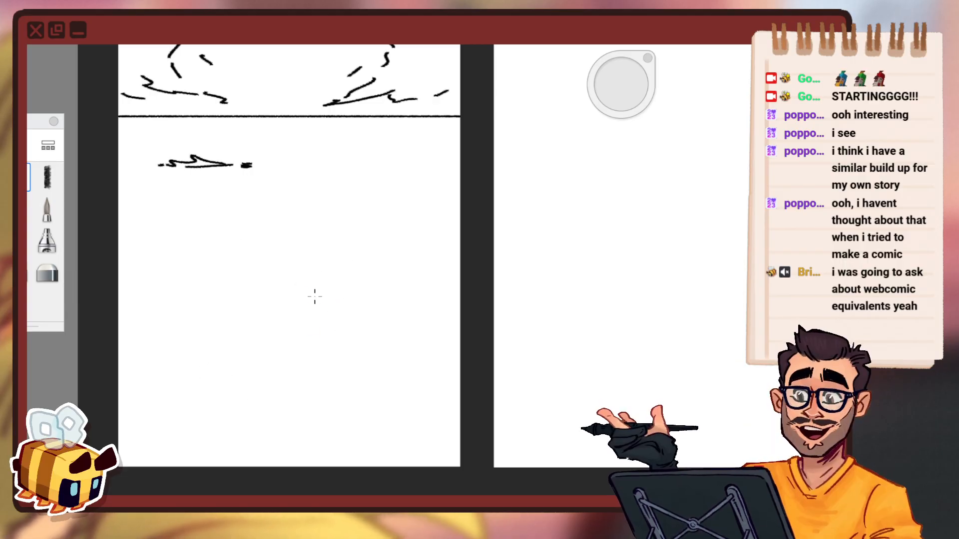
# Try to erase the small dash mark at the right end of the scribble.
pyautogui.press('space')
pyautogui.moveTo(269, 249); pyautogui.dragTo(272, 272)
pyautogui.moveTo(244, 229); pyautogui.dragTo(261, 171)
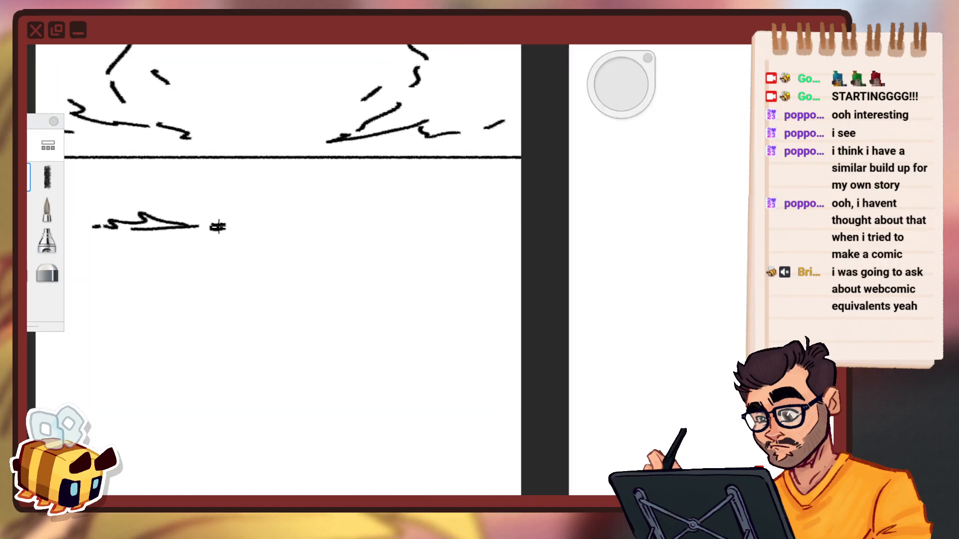
pyautogui.press('e')
pyautogui.click(219, 227)
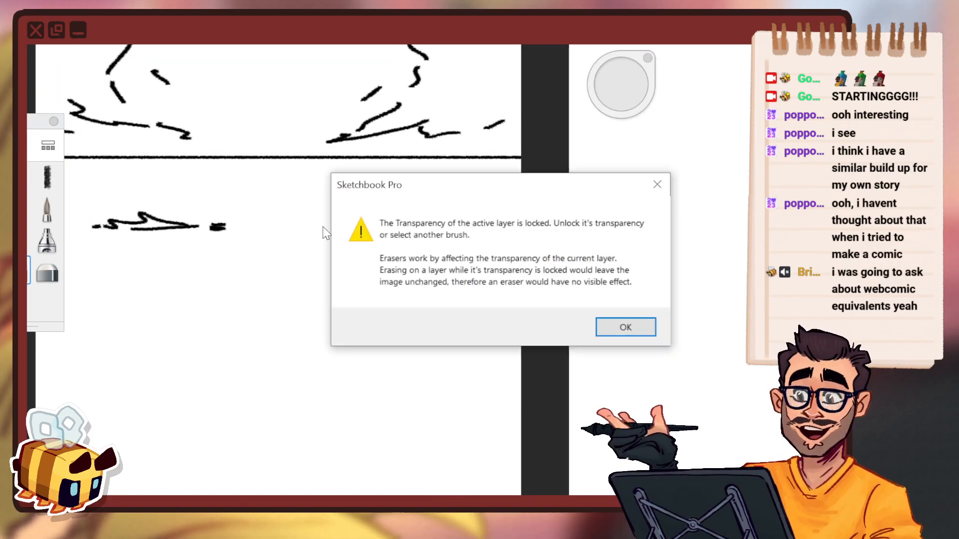
pyautogui.click(624, 327)
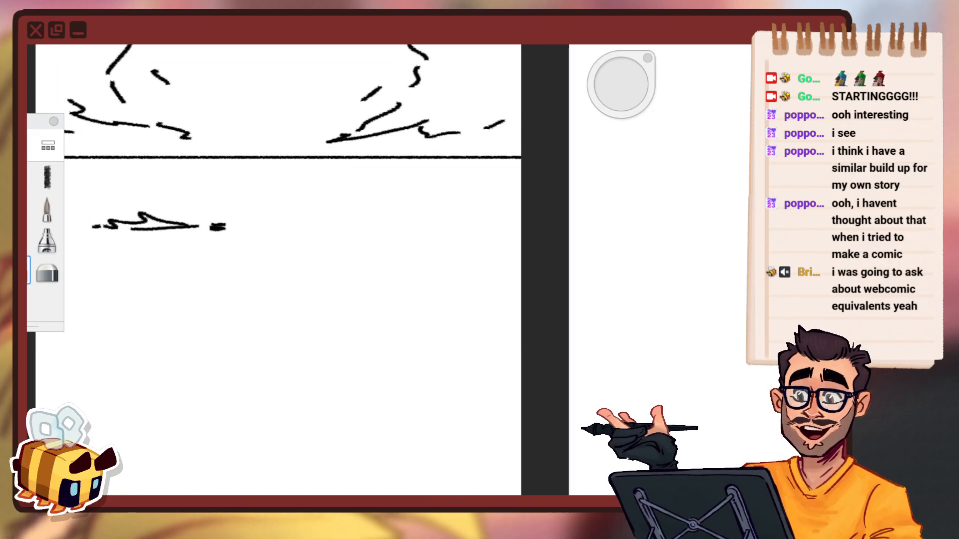
pyautogui.press('space')
pyautogui.moveTo(316, 284); pyautogui.dragTo(319, 332)
pyautogui.moveTo(329, 309); pyautogui.dragTo(339, 286)
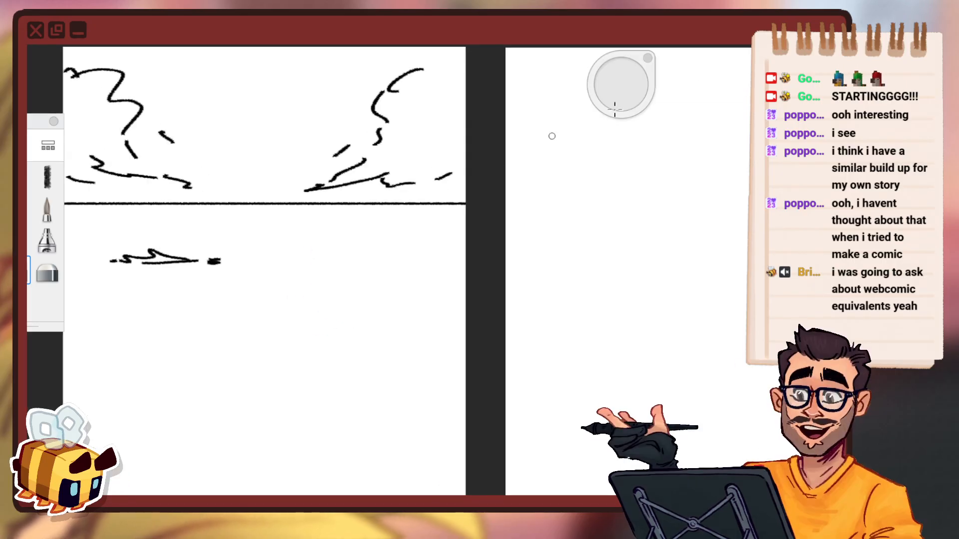
# Try a short paint brush stroke beside the scribble with the transparent colour selected, and undo it.
pyautogui.click(614, 107)
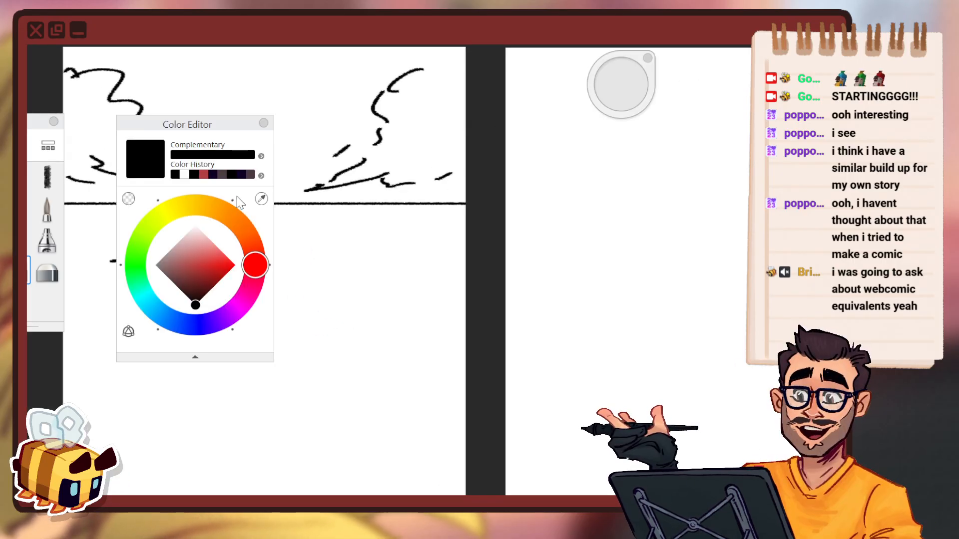
pyautogui.click(129, 199)
pyautogui.click(184, 175)
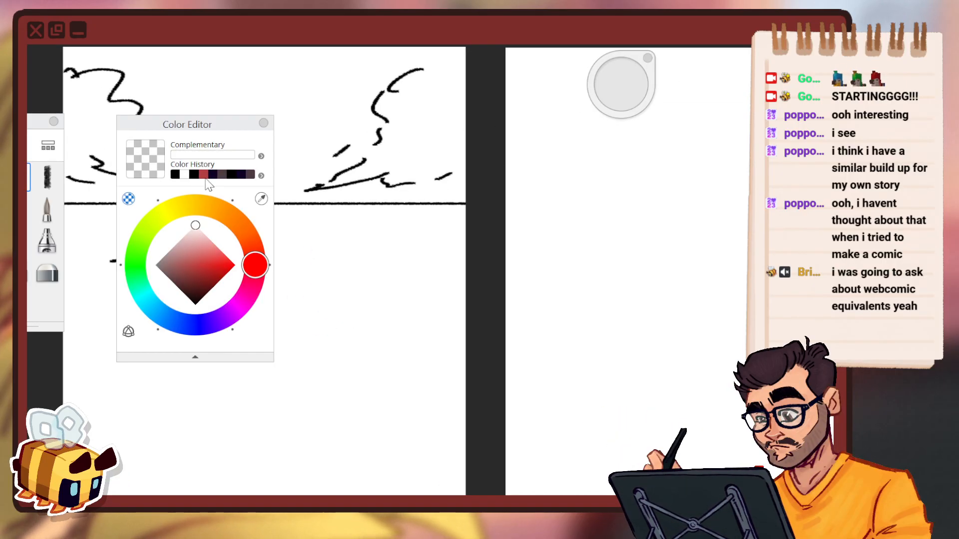
pyautogui.click(264, 122)
pyautogui.click(47, 208)
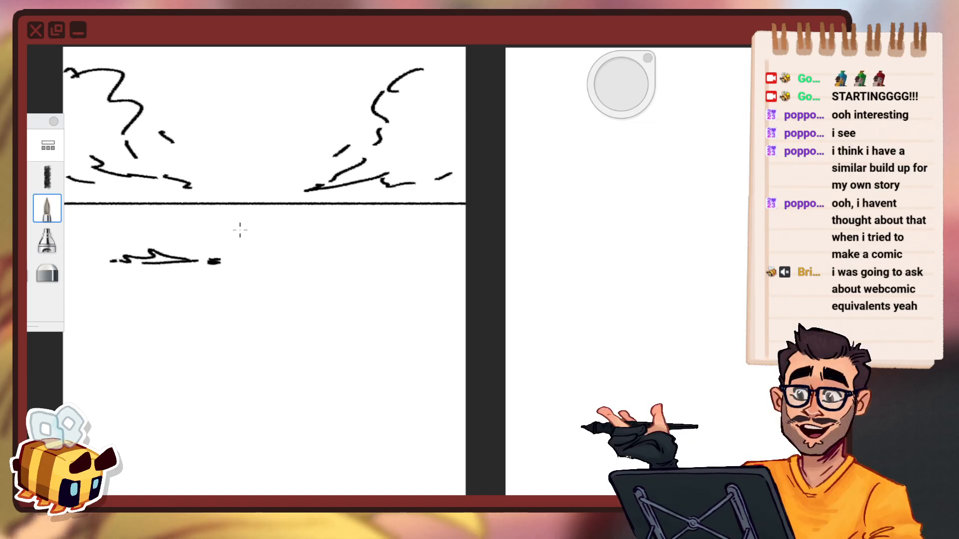
pyautogui.moveTo(240, 230); pyautogui.dragTo(226, 255)
pyautogui.hotkey('ctrl', 'z')
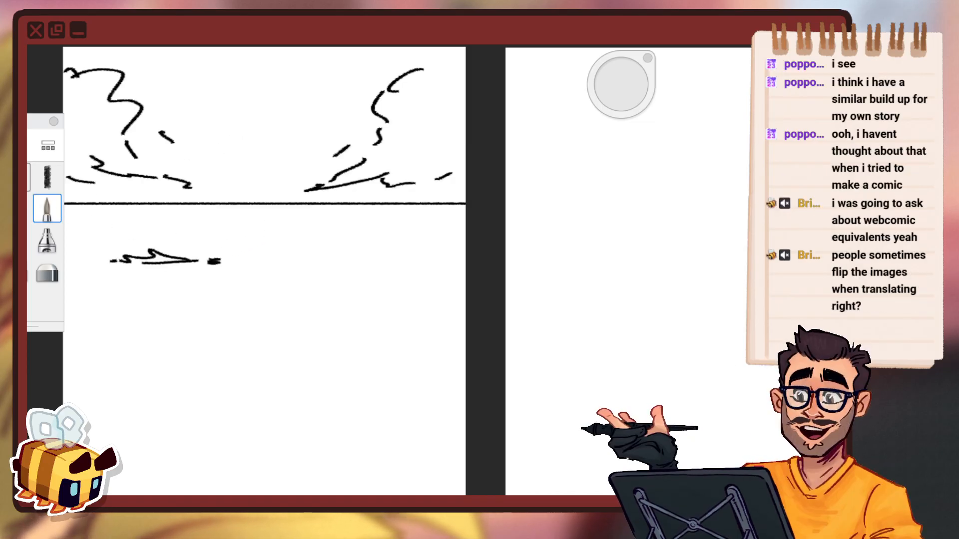
pyautogui.scroll(-2, 226, 310)
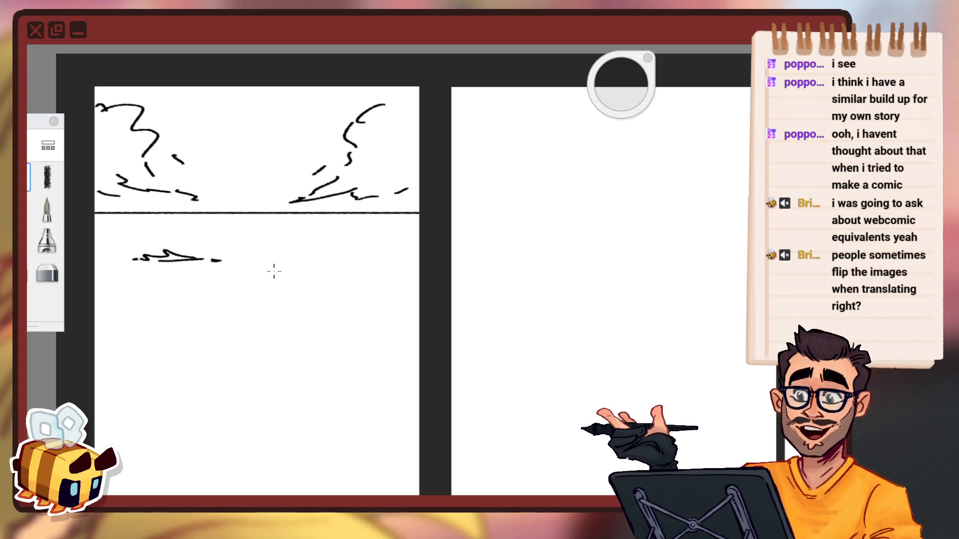
pyautogui.press('space')
pyautogui.moveTo(211, 263); pyautogui.dragTo(199, 338)
pyautogui.click(734, 47)
pyautogui.click(264, 124)
pyautogui.press('space')
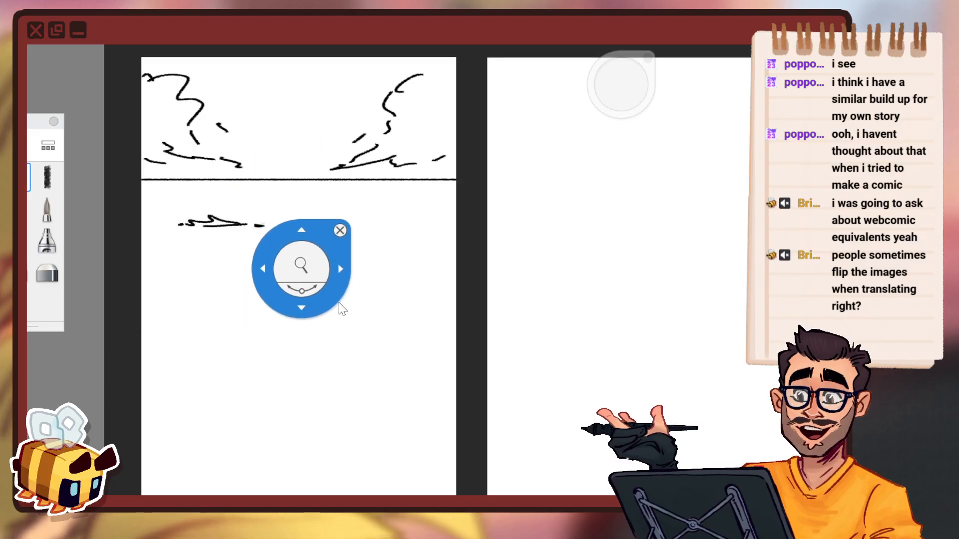
pyautogui.moveTo(338, 310); pyautogui.dragTo(378, 263)
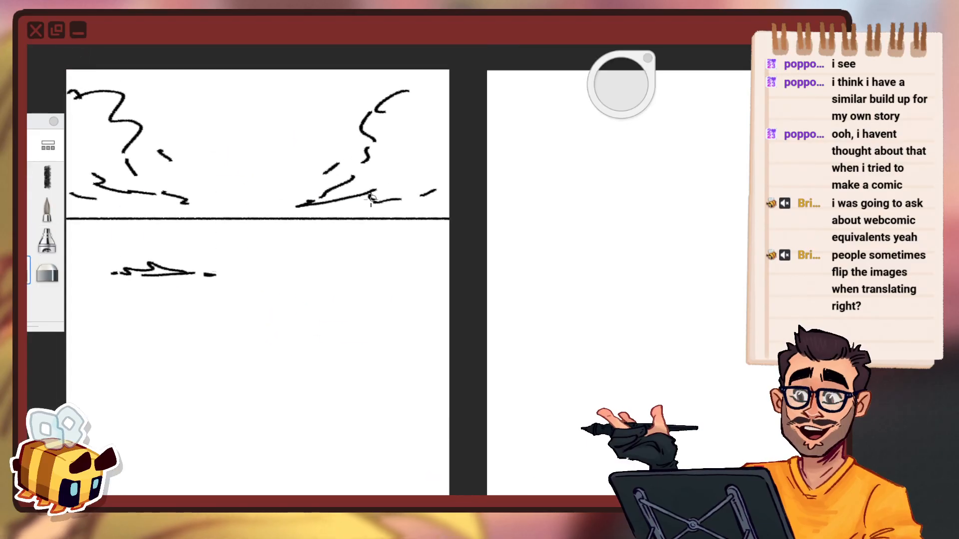
pyautogui.click(371, 197)
pyautogui.click(685, 326)
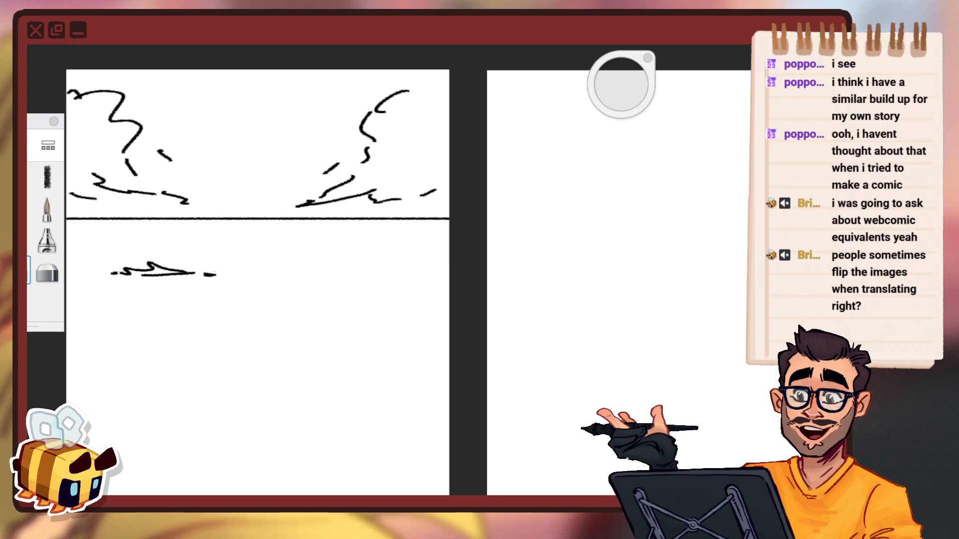
pyautogui.press('space')
pyautogui.moveTo(216, 310); pyautogui.dragTo(218, 345)
pyautogui.moveTo(305, 313); pyautogui.dragTo(321, 302)
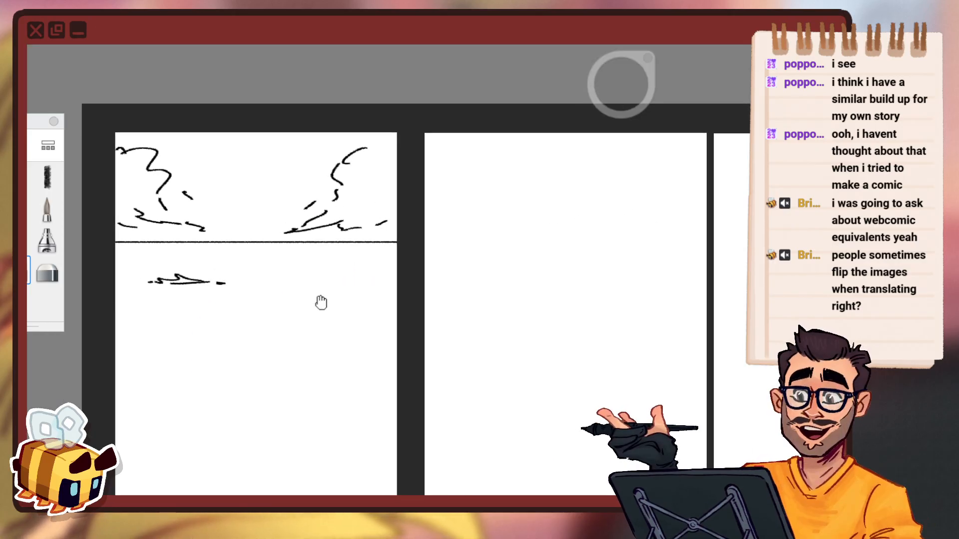
pyautogui.moveTo(294, 335)
pyautogui.mouseDown()
pyautogui.moveTo(301, 314)
pyautogui.moveTo(376, 261)
pyautogui.mouseUp()
pyautogui.press('space')
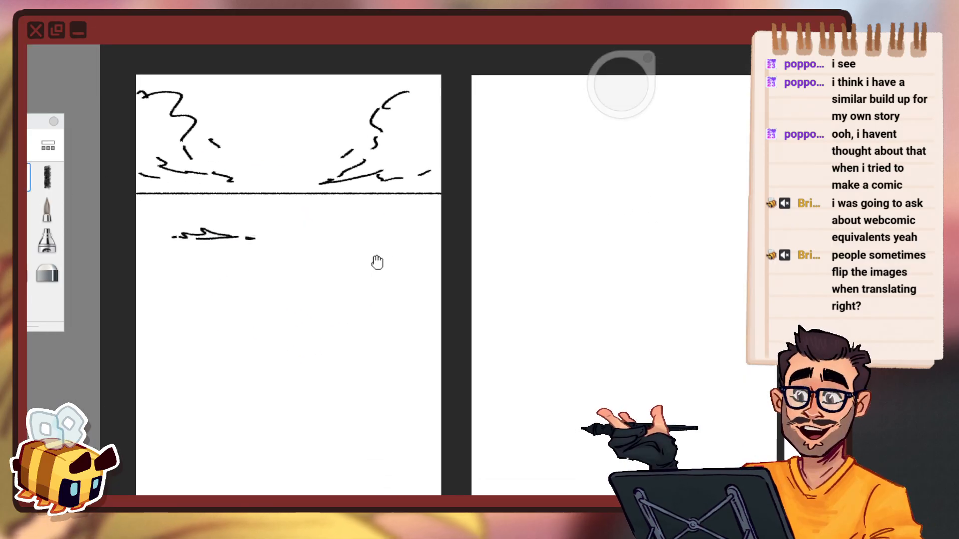
pyautogui.moveTo(153, 302)
pyautogui.mouseDown()
pyautogui.moveTo(329, 295)
pyautogui.moveTo(314, 299)
pyautogui.mouseUp()
pyautogui.hotkey('ctrl', 'z')
pyautogui.press('space')
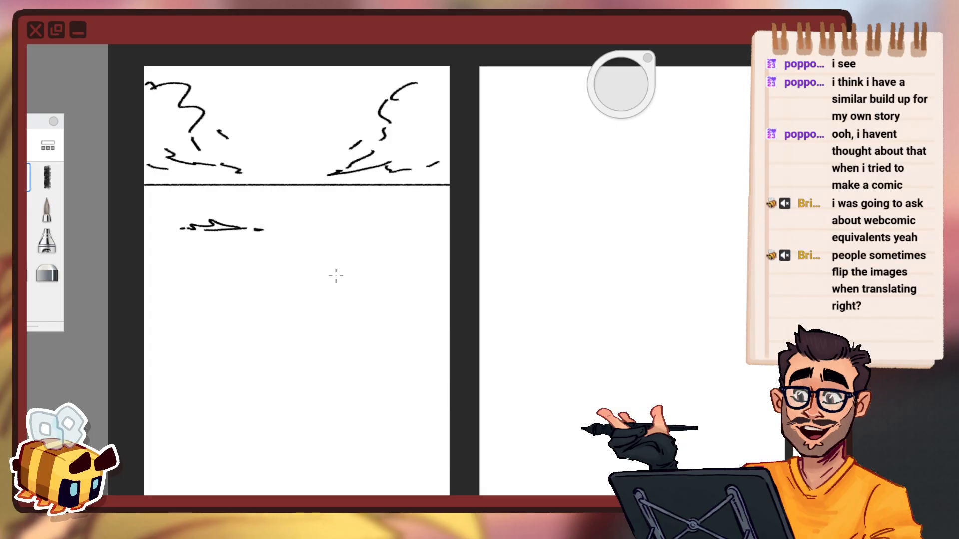
# Draw a small rectangular panel with straight lines below the scribble, on the left side of the first page.
pyautogui.press('space')
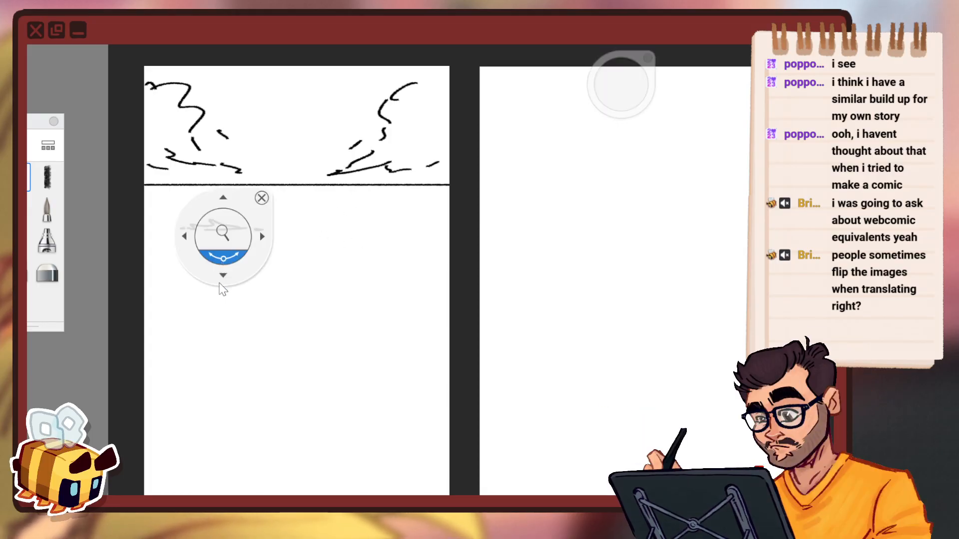
pyautogui.moveTo(222, 284)
pyautogui.mouseDown()
pyautogui.moveTo(301, 318)
pyautogui.moveTo(324, 234)
pyautogui.mouseUp()
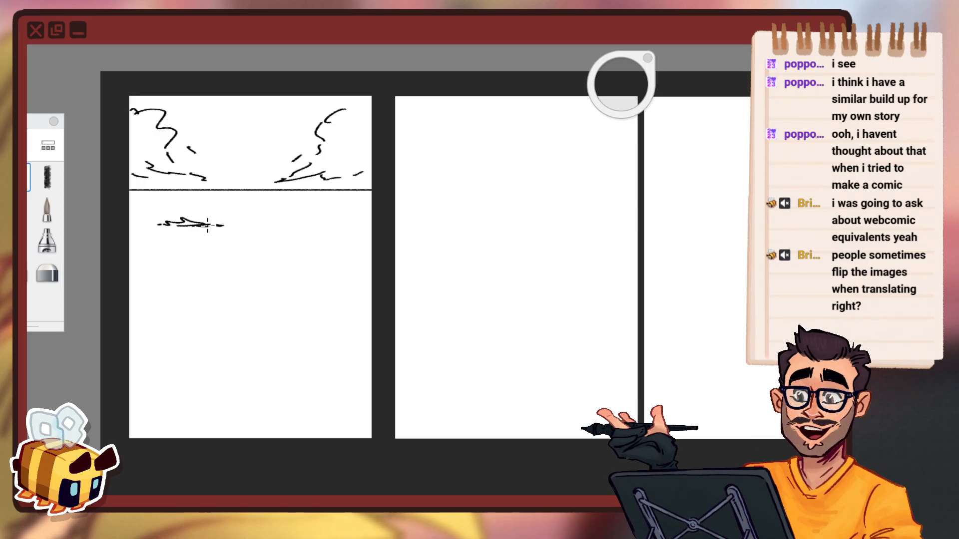
pyautogui.press('space')
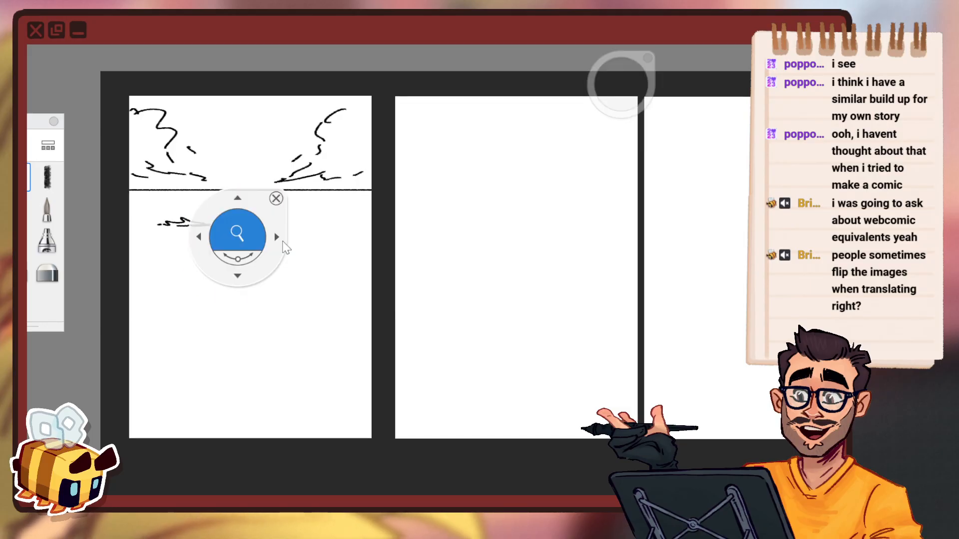
pyautogui.moveTo(284, 247); pyautogui.dragTo(296, 233)
pyautogui.moveTo(218, 306); pyautogui.dragTo(250, 275)
pyautogui.moveTo(149, 231)
pyautogui.mouseDown()
pyautogui.moveTo(147, 250)
pyautogui.moveTo(240, 228)
pyautogui.moveTo(258, 300)
pyautogui.moveTo(252, 325)
pyautogui.mouseUp()
pyautogui.press('space')
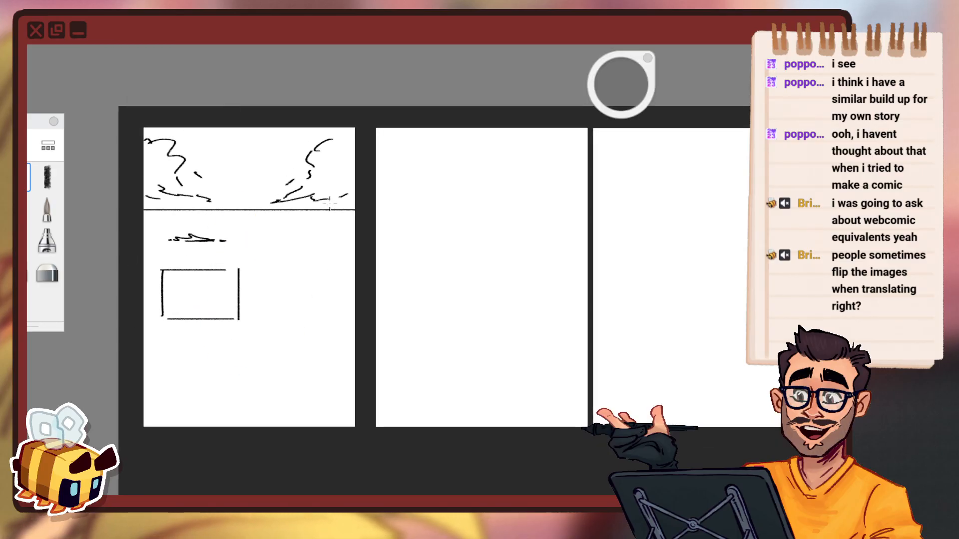
pyautogui.moveTo(151, 198); pyautogui.dragTo(159, 421)
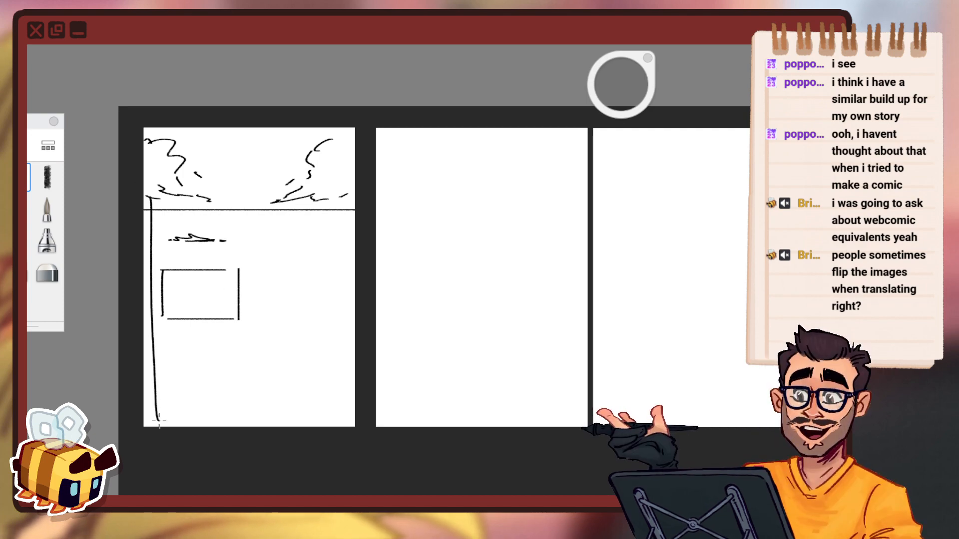
pyautogui.hotkey('ctrl', 'z')
# Draw a wider rectangular panel below and to the right of the small one, with a short horizontal line reaching the page edge.
pyautogui.press('space')
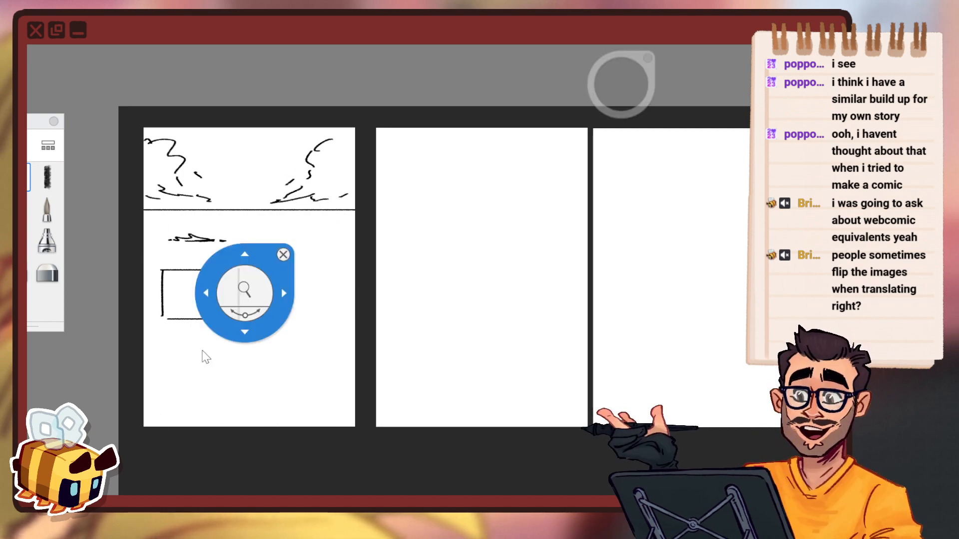
pyautogui.moveTo(204, 351)
pyautogui.mouseDown()
pyautogui.moveTo(295, 278)
pyautogui.moveTo(322, 227)
pyautogui.mouseUp()
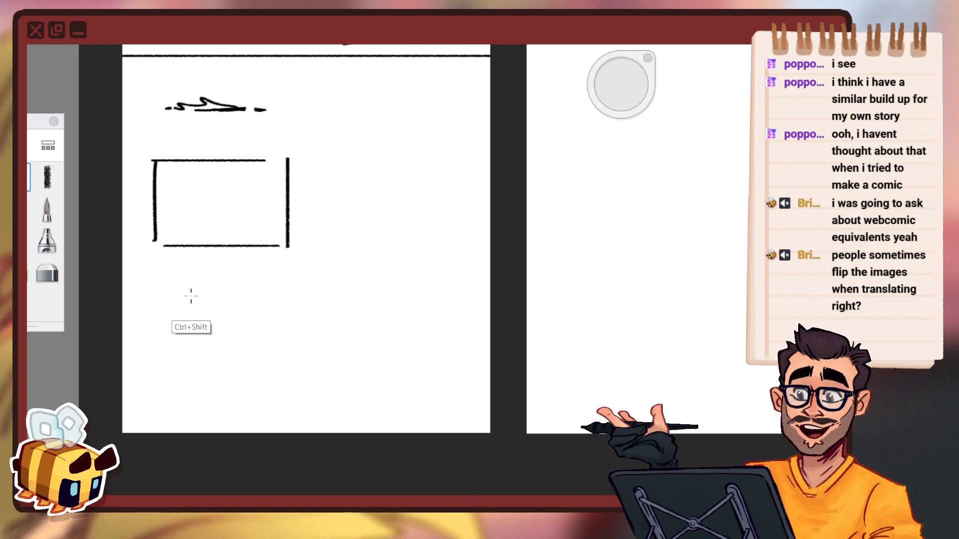
pyautogui.moveTo(189, 274); pyautogui.dragTo(189, 385)
pyautogui.moveTo(189, 259)
pyautogui.mouseDown()
pyautogui.moveTo(432, 260)
pyautogui.moveTo(462, 407)
pyautogui.mouseUp()
pyautogui.moveTo(184, 403)
pyautogui.mouseDown()
pyautogui.moveTo(269, 406)
pyautogui.moveTo(439, 403)
pyautogui.mouseUp()
pyautogui.moveTo(467, 317); pyautogui.dragTo(492, 317)
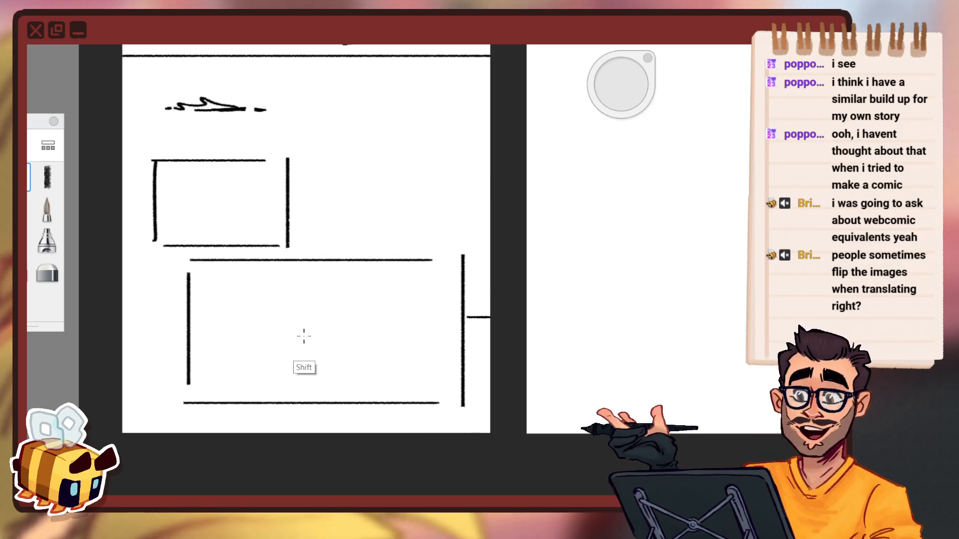
# Draw a short horizontal line from the first page's left edge to the wide panel's left side.
pyautogui.moveTo(123, 320); pyautogui.dragTo(187, 319)
pyautogui.press('space')
pyautogui.moveTo(290, 350); pyautogui.dragTo(271, 437)
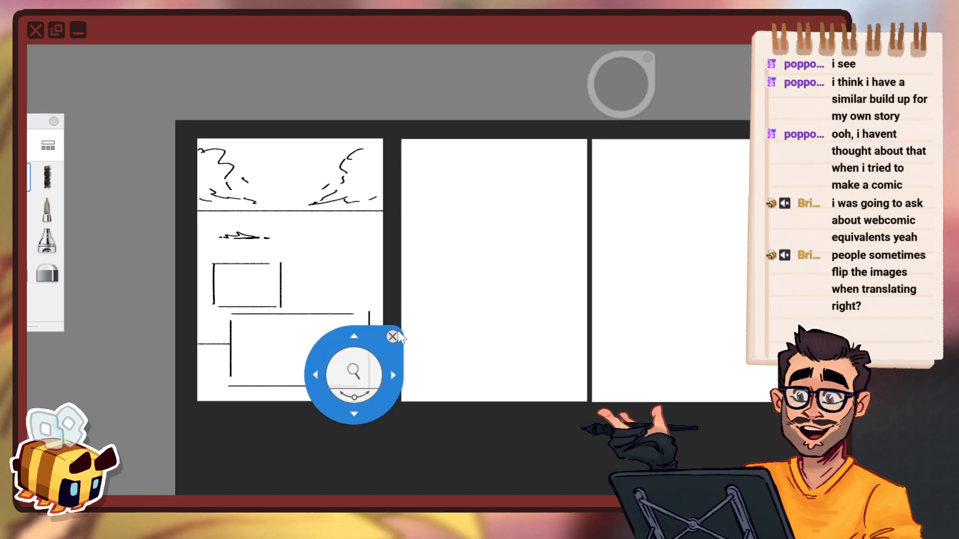
pyautogui.moveTo(363, 355)
pyautogui.mouseDown()
pyautogui.moveTo(403, 295)
pyautogui.moveTo(441, 283)
pyautogui.mouseUp()
# Undo the short lines at both page edges and the last strokes of the wide panel.
pyautogui.hotkey('ctrl', 'z')
pyautogui.hotkey('ctrl', 'z')
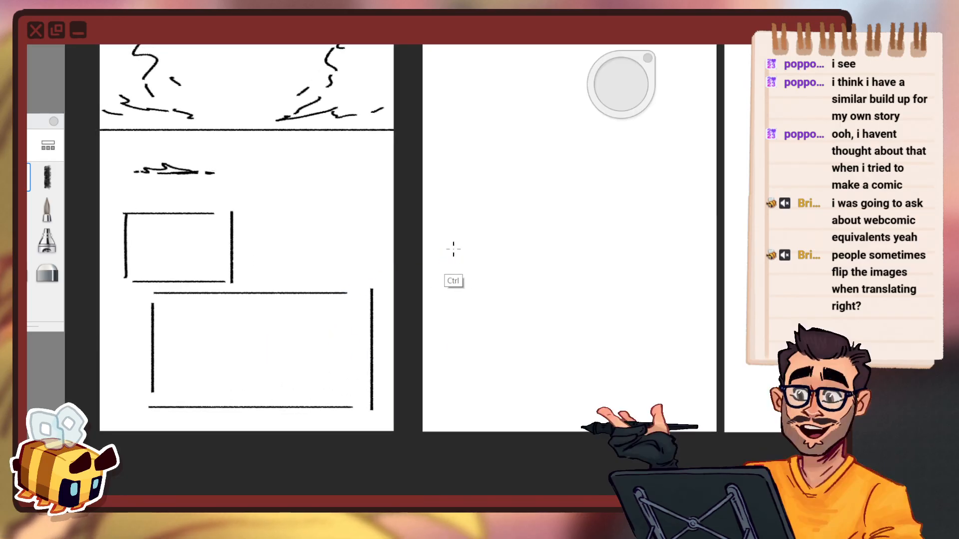
pyautogui.hotkey('ctrl', 'z')
pyautogui.hotkey('ctrl', 'z')
pyautogui.hotkey('ctrl', 'z')
pyautogui.hotkey('ctrl', 'z')
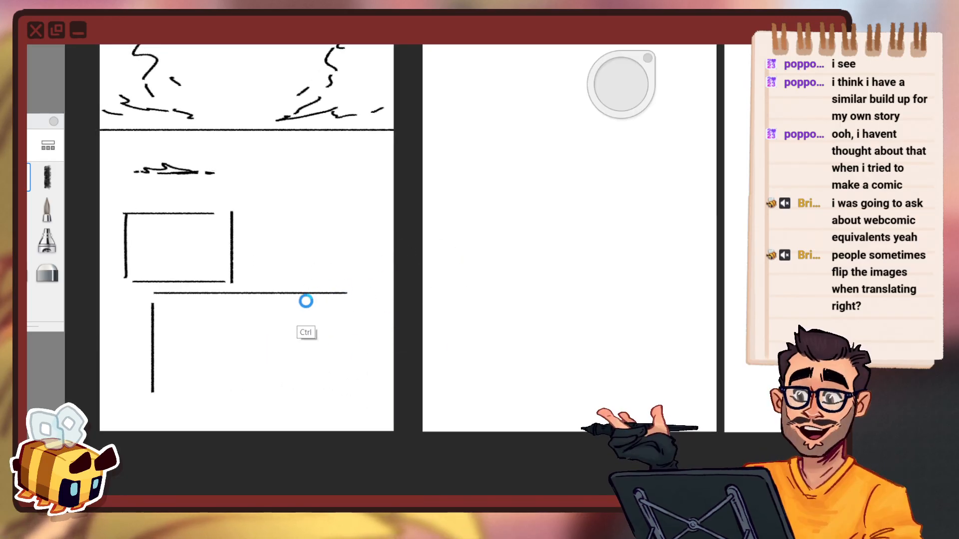
# Try a new upper edge and left side for the wide panel below the small one, and undo them.
pyautogui.press('space')
pyautogui.moveTo(162, 285); pyautogui.dragTo(183, 252)
pyautogui.moveTo(252, 213); pyautogui.dragTo(269, 211)
pyautogui.moveTo(144, 300); pyautogui.dragTo(459, 301)
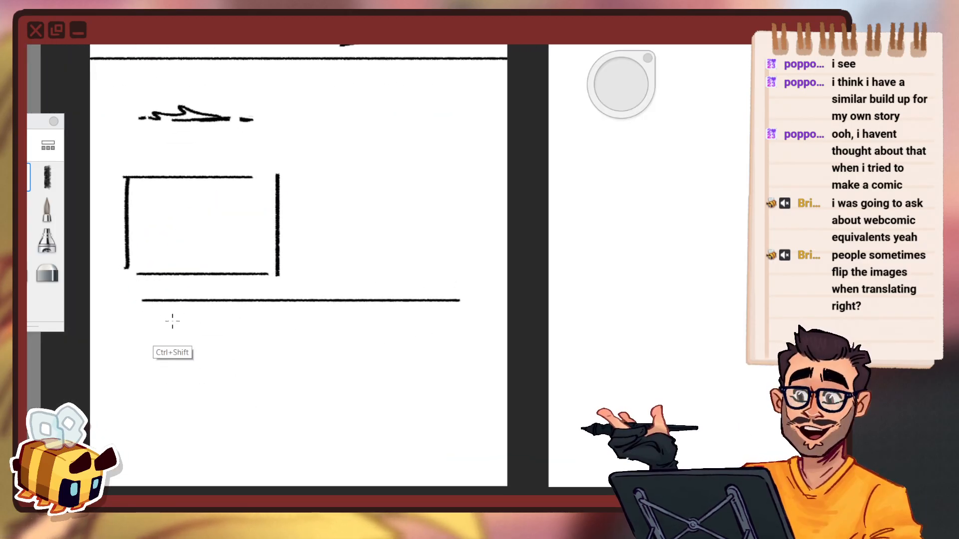
pyautogui.moveTo(144, 303); pyautogui.dragTo(145, 455)
pyautogui.hotkey('ctrl', 'z')
pyautogui.hotkey('ctrl', 'z')
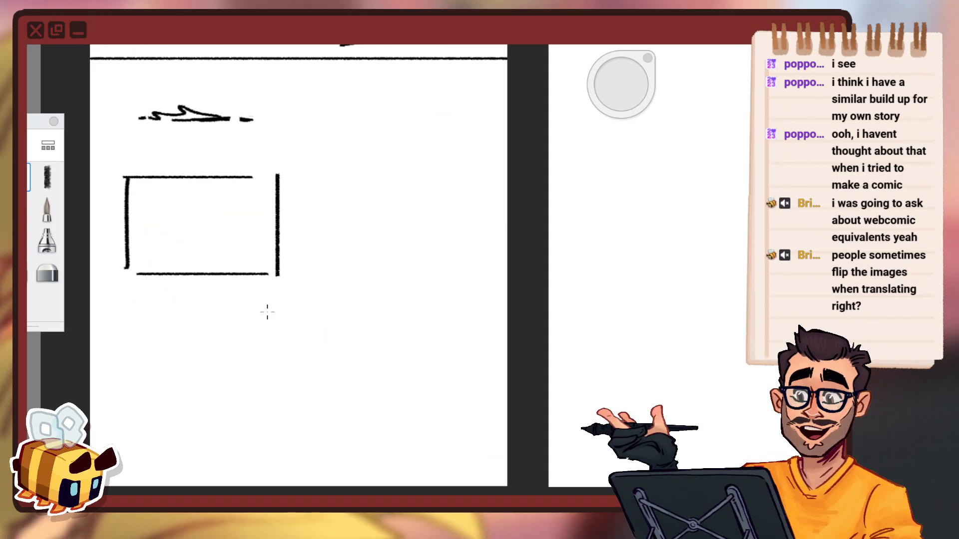
# Draw the wide rectangular panel with straight lines directly below the small panel, nearly filling the page width.
pyautogui.moveTo(137, 288); pyautogui.dragTo(455, 288)
pyautogui.moveTo(137, 295)
pyautogui.mouseDown()
pyautogui.moveTo(139, 457)
pyautogui.moveTo(176, 469)
pyautogui.moveTo(163, 467)
pyautogui.moveTo(427, 468)
pyautogui.mouseUp()
pyautogui.moveTo(490, 298); pyautogui.dragTo(490, 455)
# Try several loose strokes across the wide panel, including a large arc, and undo each one.
pyautogui.press('space')
pyautogui.moveTo(301, 317); pyautogui.dragTo(275, 421)
pyautogui.moveTo(388, 272)
pyautogui.mouseDown()
pyautogui.moveTo(375, 299)
pyautogui.moveTo(392, 270)
pyautogui.mouseUp()
pyautogui.moveTo(245, 388)
pyautogui.mouseDown()
pyautogui.moveTo(387, 277)
pyautogui.moveTo(313, 403)
pyautogui.mouseUp()
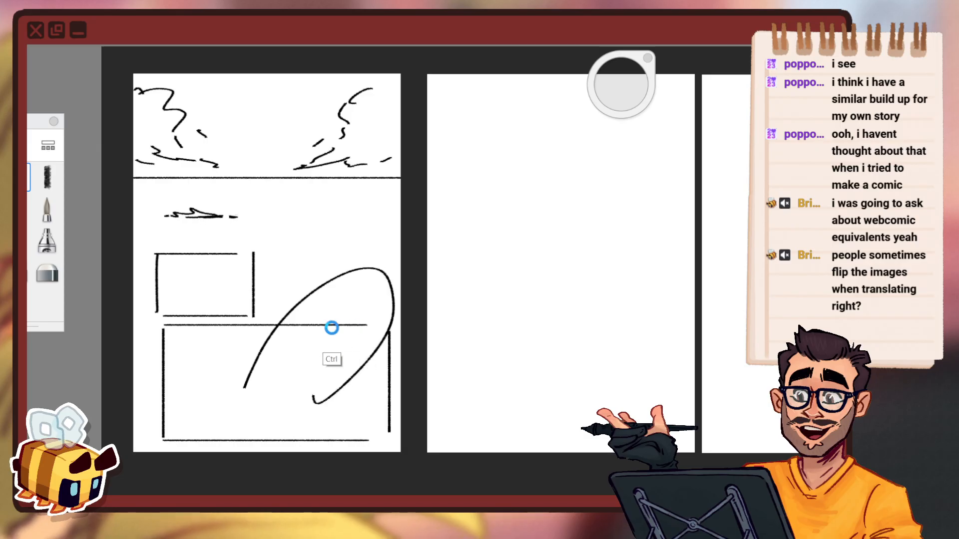
pyautogui.hotkey('ctrl', 'z')
pyautogui.moveTo(267, 370); pyautogui.dragTo(329, 369)
pyautogui.hotkey('ctrl', 'z')
pyautogui.moveTo(238, 423)
pyautogui.mouseDown()
pyautogui.moveTo(381, 346)
pyautogui.moveTo(370, 387)
pyautogui.mouseUp()
pyautogui.hotkey('ctrl', 'z')
pyautogui.hotkey('ctrl', 'z')
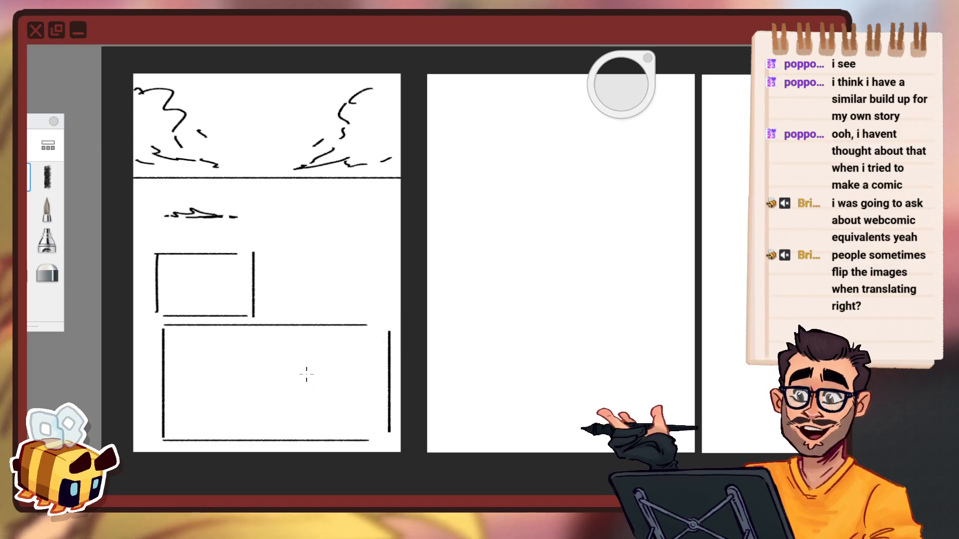
# Undo the strokes of both rectangular panels, leaving only the scribble beneath the top panel.
pyautogui.press('space')
pyautogui.moveTo(221, 374); pyautogui.dragTo(270, 327)
pyautogui.hotkey('ctrl', 'z')
pyautogui.hotkey('ctrl', 'z')
pyautogui.hotkey('ctrl', 'z')
pyautogui.hotkey('ctrl', 'z')
pyautogui.hotkey('ctrl', 'z')
pyautogui.hotkey('ctrl', 'z')
pyautogui.hotkey('ctrl', 'z')
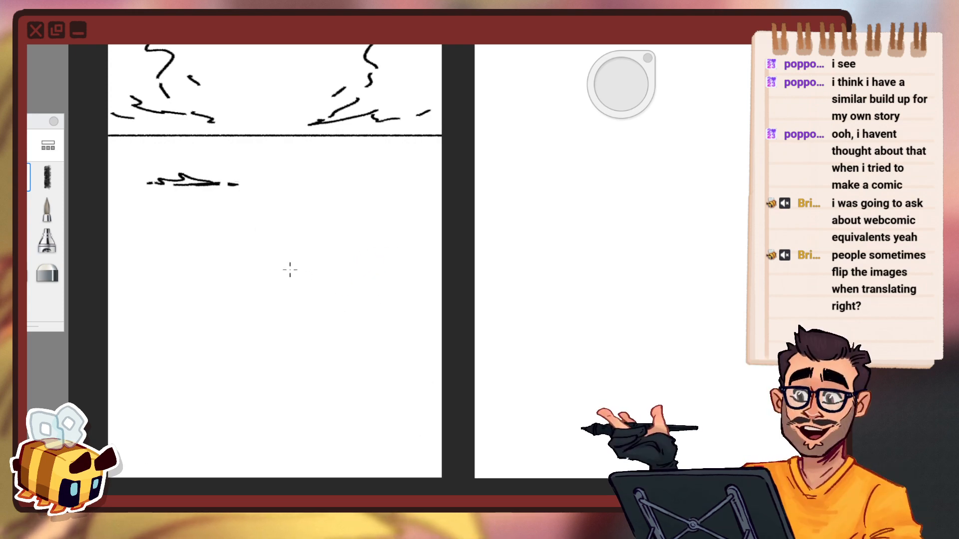
# Try to erase the scribble below the top panel with the eraser, and dismiss the warning.
pyautogui.press('space')
pyautogui.moveTo(260, 308); pyautogui.dragTo(283, 273)
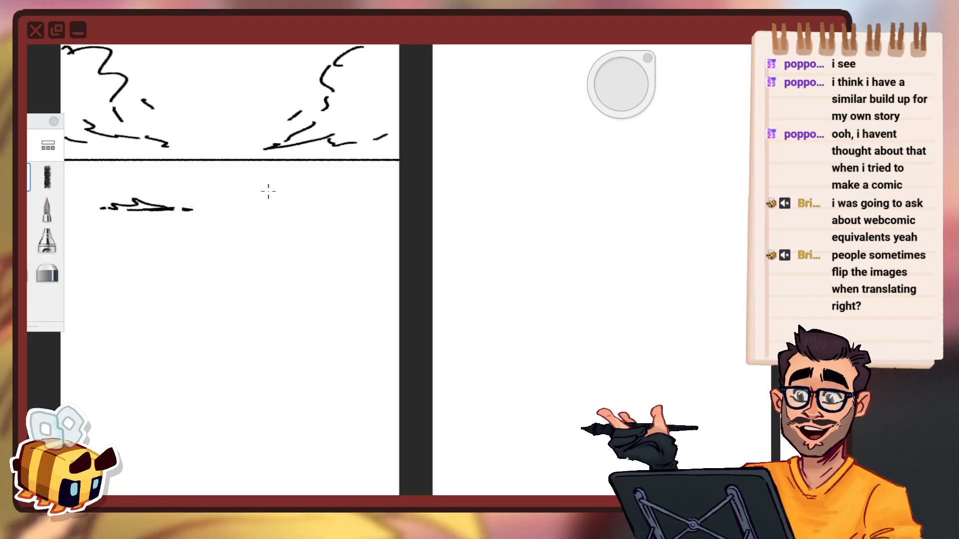
pyautogui.press('e')
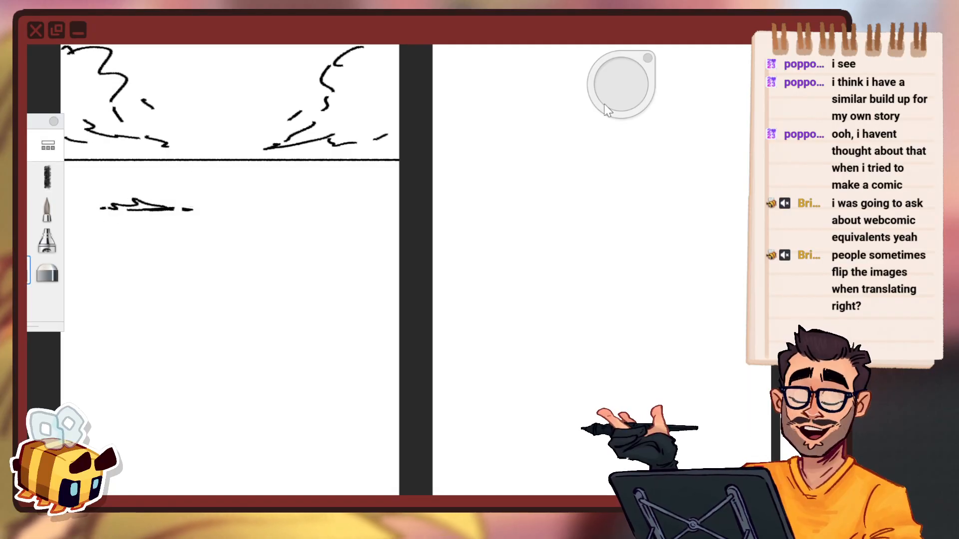
pyautogui.moveTo(606, 111); pyautogui.dragTo(621, 90)
pyautogui.click(137, 201)
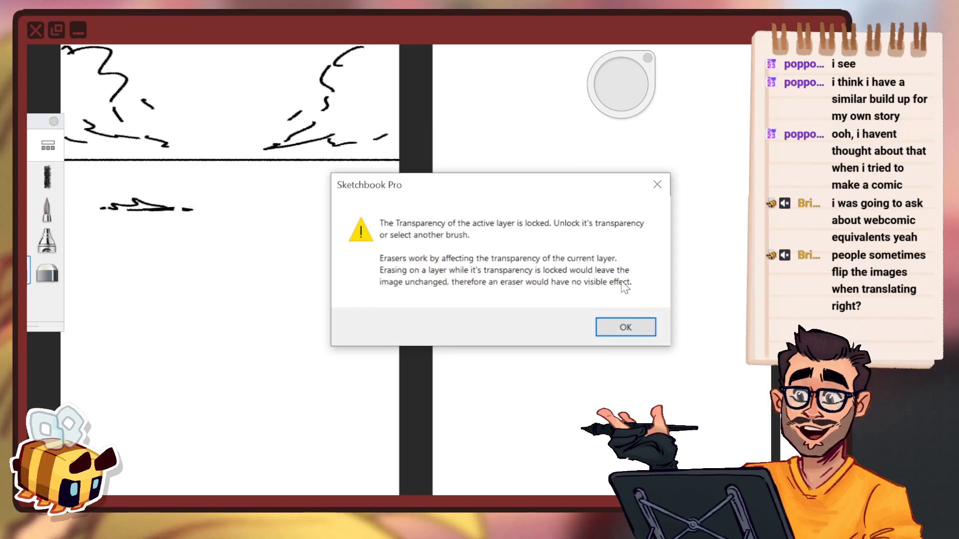
pyautogui.click(625, 327)
# Set the colour to white and paint over the scribble below the top panel with the paint brush.
pyautogui.press('space')
pyautogui.moveTo(190, 289); pyautogui.dragTo(279, 330)
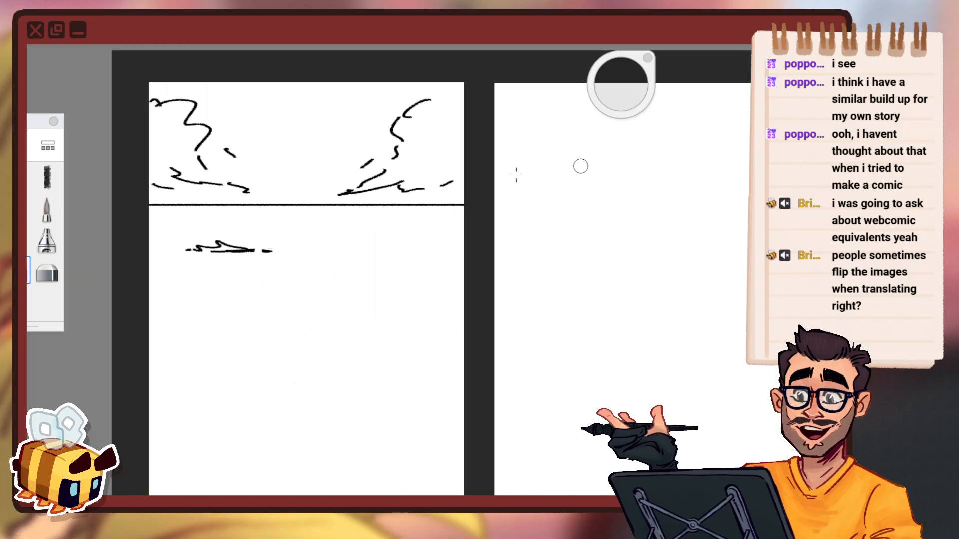
pyautogui.click(621, 85)
pyautogui.click(195, 227)
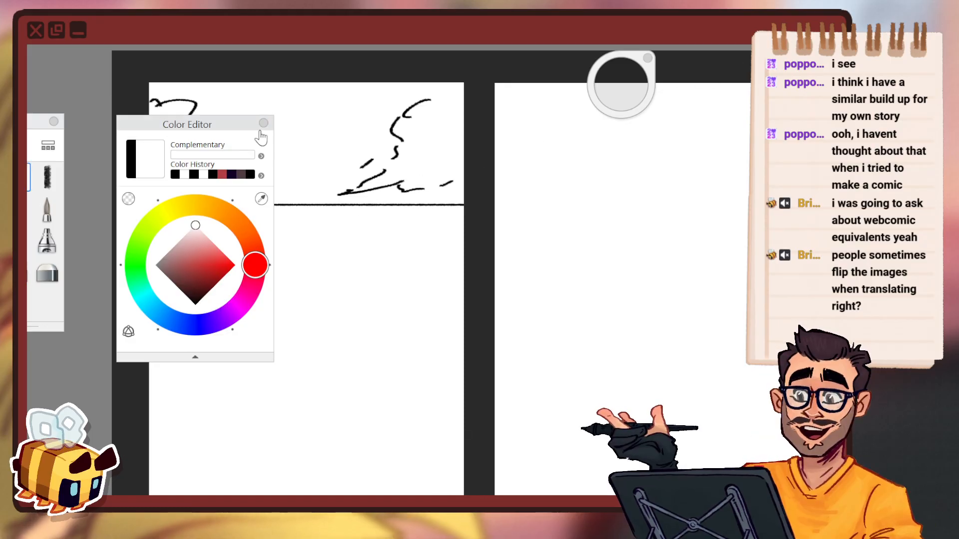
pyautogui.click(264, 124)
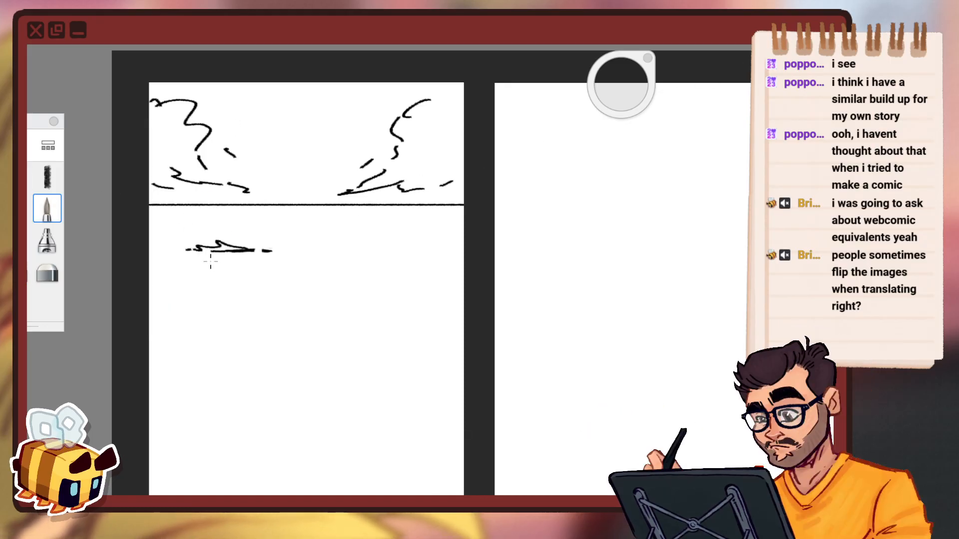
pyautogui.moveTo(618, 95)
pyautogui.mouseDown()
pyautogui.moveTo(580, 141)
pyautogui.moveTo(579, 103)
pyautogui.moveTo(565, 114)
pyautogui.moveTo(342, 151)
pyautogui.mouseUp()
pyautogui.moveTo(222, 245); pyautogui.dragTo(202, 248)
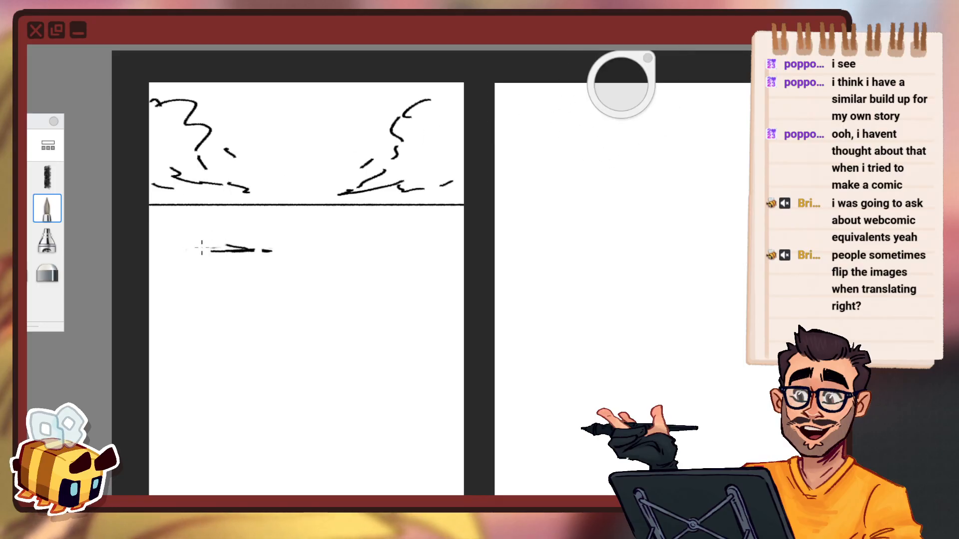
# Switch back to the line-drawing brush in black and try a stroke around the remaining dash, undoing it.
pyautogui.click(35, 172)
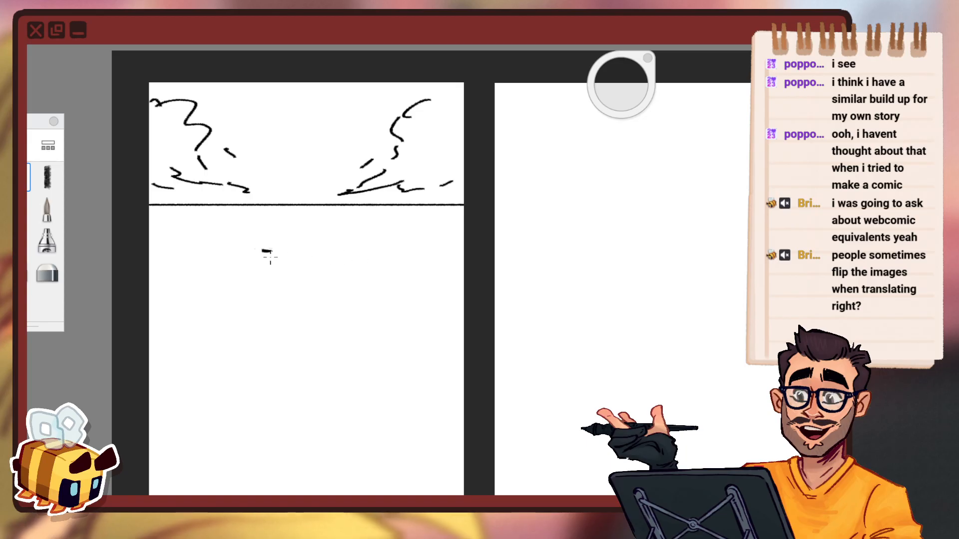
pyautogui.press('c')
pyautogui.moveTo(182, 284); pyautogui.dragTo(195, 355)
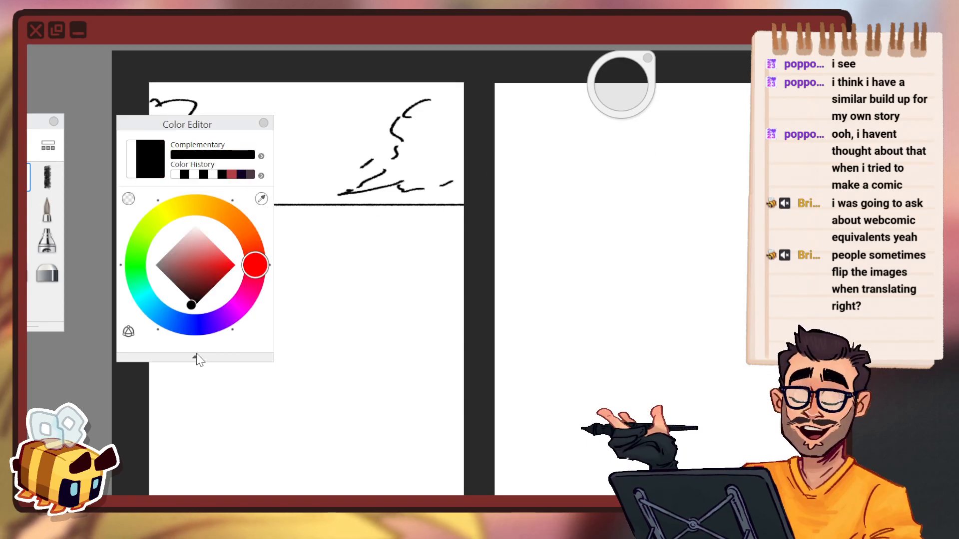
pyautogui.click(263, 123)
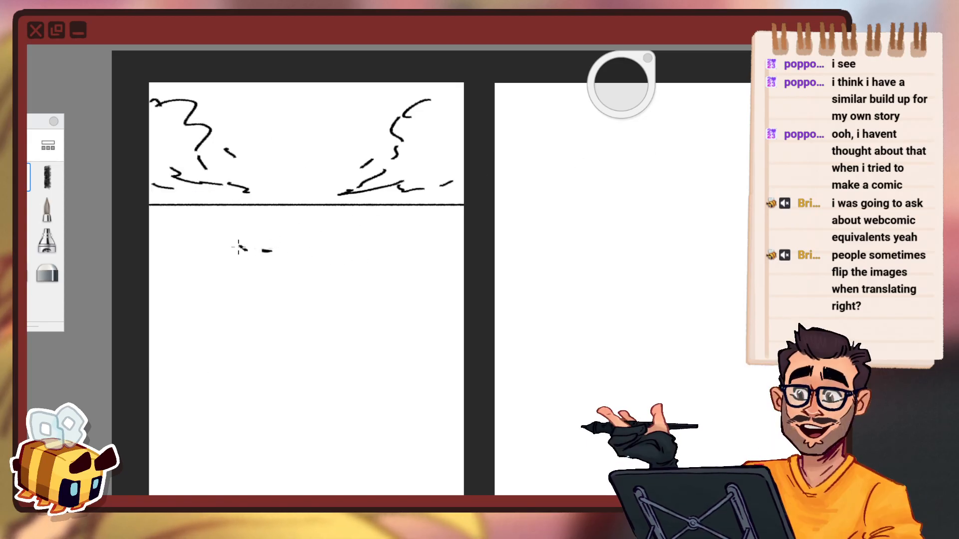
pyautogui.moveTo(244, 247)
pyautogui.mouseDown()
pyautogui.moveTo(255, 324)
pyautogui.moveTo(206, 344)
pyautogui.mouseUp()
pyautogui.hotkey('ctrl', 'z')
pyautogui.hotkey('ctrl', 'z')
pyautogui.hotkey('ctrl', 'z')
# Redraw the scribble below the top panel as a thin, flat horizontal mark with a dot at its left.
pyautogui.press('space')
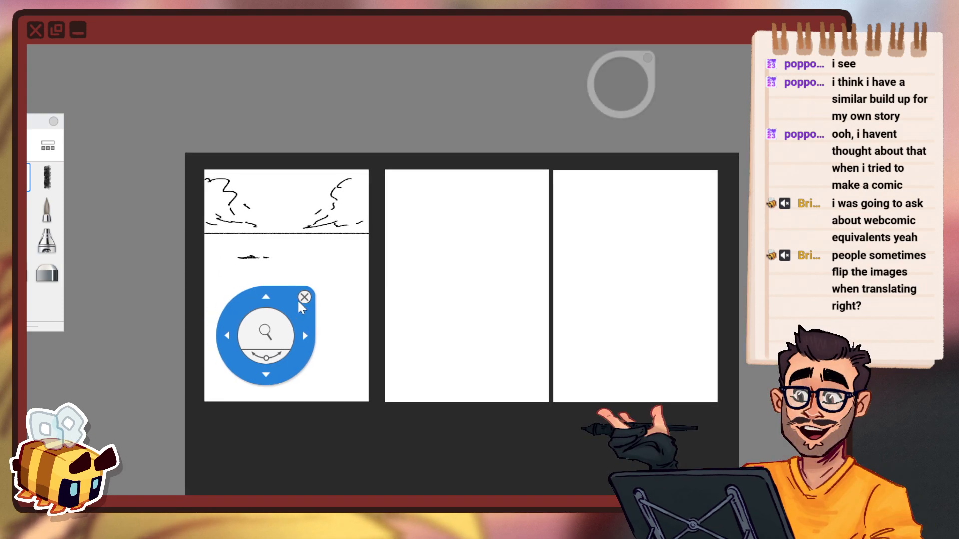
pyautogui.moveTo(267, 335); pyautogui.dragTo(301, 261)
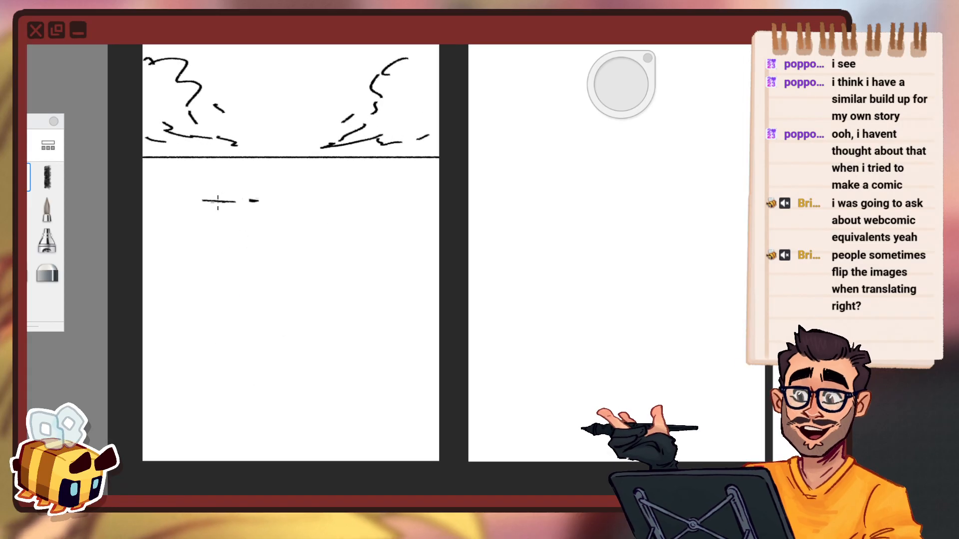
pyautogui.moveTo(205, 203)
pyautogui.mouseDown()
pyautogui.moveTo(241, 202)
pyautogui.moveTo(218, 202)
pyautogui.moveTo(253, 261)
pyautogui.moveTo(293, 156)
pyautogui.mouseUp()
pyautogui.press('space')
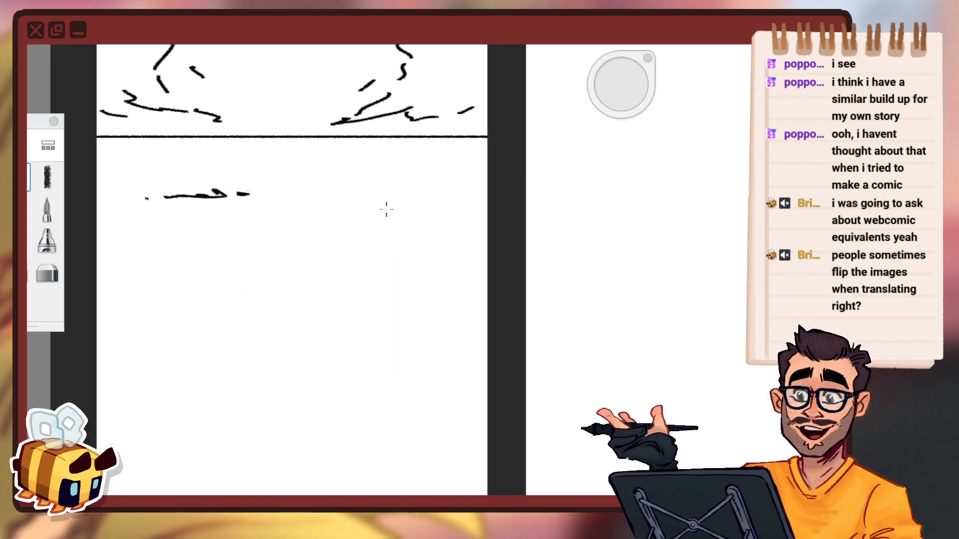
# Try a loose stroke around the flat scribble on the first page, and undo it.
pyautogui.press('space')
pyautogui.moveTo(233, 265); pyautogui.dragTo(225, 334)
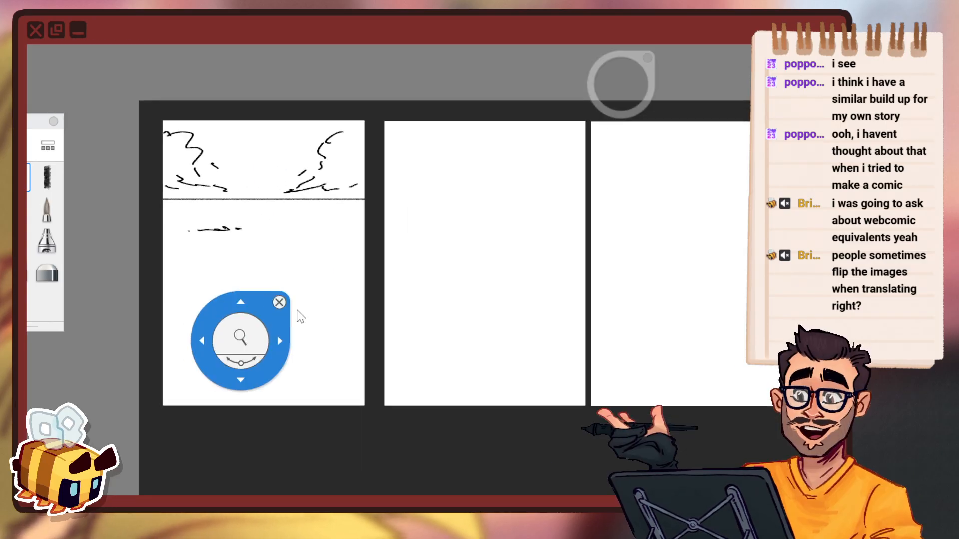
pyautogui.moveTo(298, 312); pyautogui.dragTo(332, 227)
pyautogui.moveTo(357, 257); pyautogui.dragTo(353, 249)
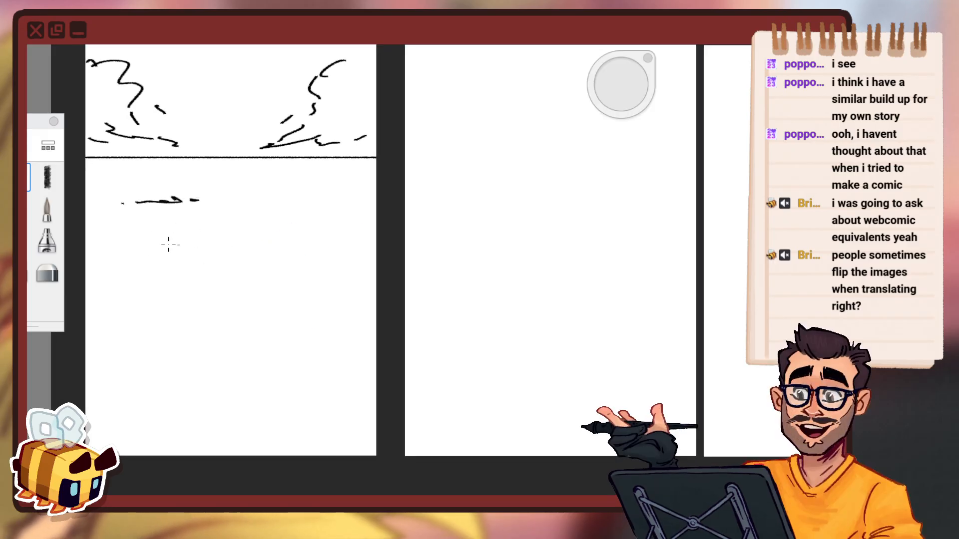
pyautogui.moveTo(206, 175); pyautogui.dragTo(143, 242)
pyautogui.hotkey('ctrl', 'z')
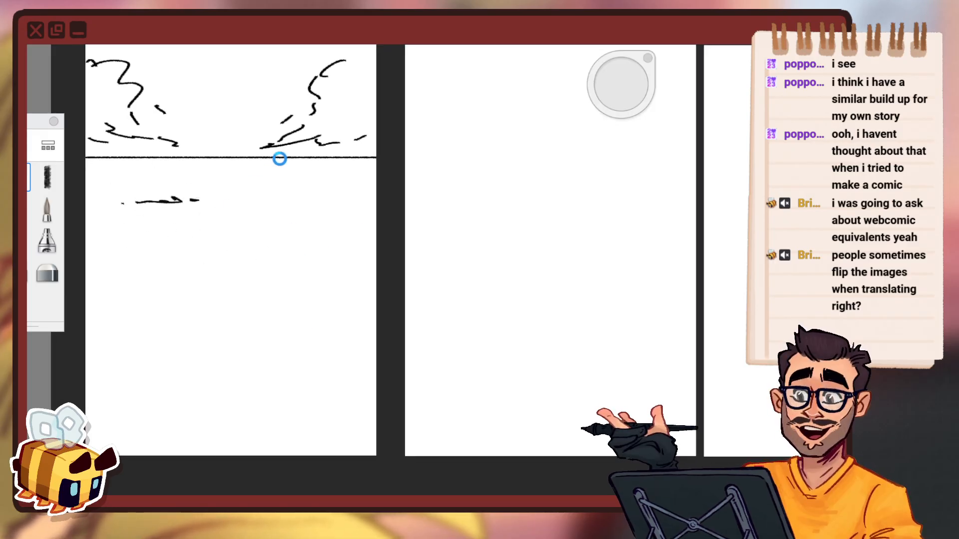
# Sketch a large curved outline descending from the top panel's upper edge between the two jagged side shapes, undoing stray marks.
pyautogui.press('space')
pyautogui.moveTo(331, 142); pyautogui.dragTo(328, 228)
pyautogui.moveTo(253, 128); pyautogui.dragTo(251, 144)
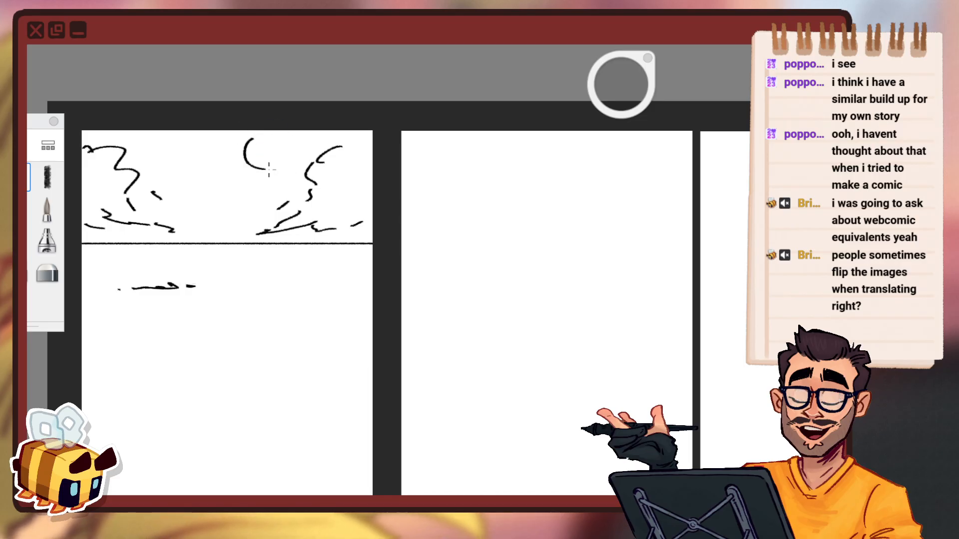
pyautogui.moveTo(196, 209); pyautogui.dragTo(327, 167)
pyautogui.hotkey('ctrl', 'z')
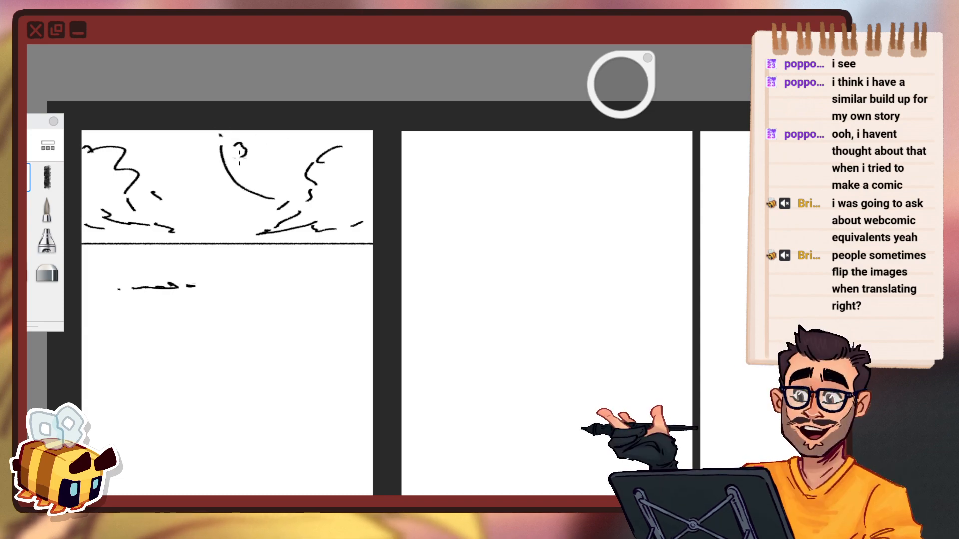
pyautogui.press('ctrl')
# Add curved diagonal contour lines inside the large shape, thicken its left outline, and draw a diagonal stroke along the right jagged shape.
pyautogui.moveTo(228, 156); pyautogui.dragTo(274, 131)
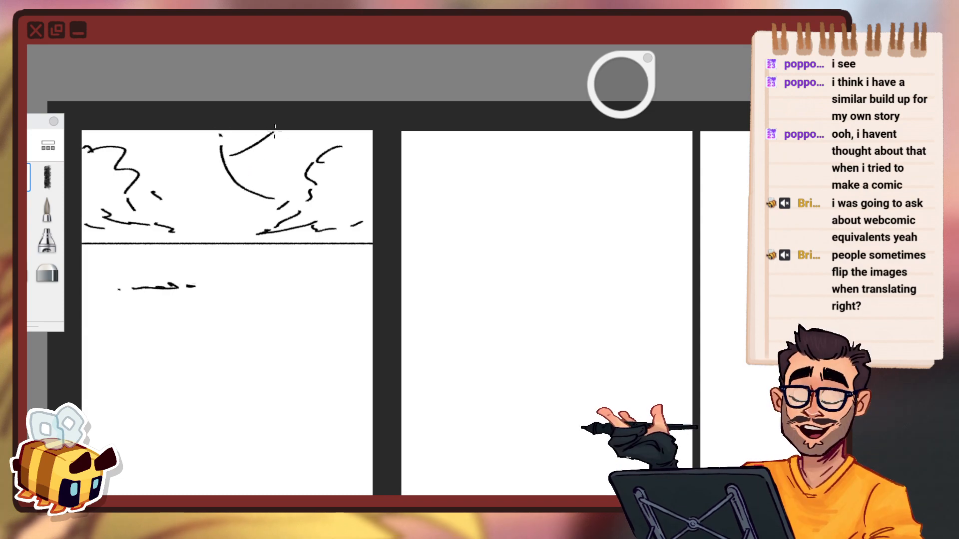
pyautogui.moveTo(236, 174); pyautogui.dragTo(263, 167)
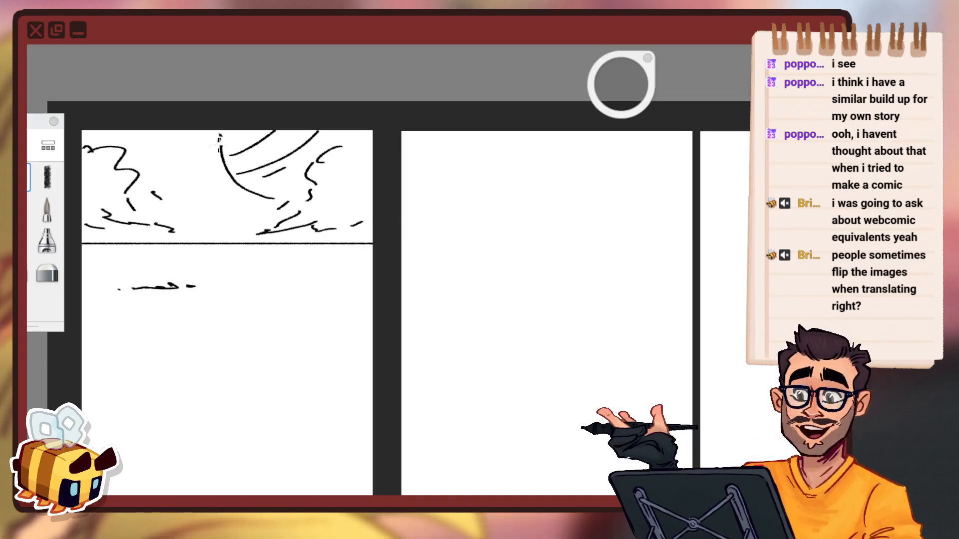
pyautogui.moveTo(214, 142); pyautogui.dragTo(260, 197)
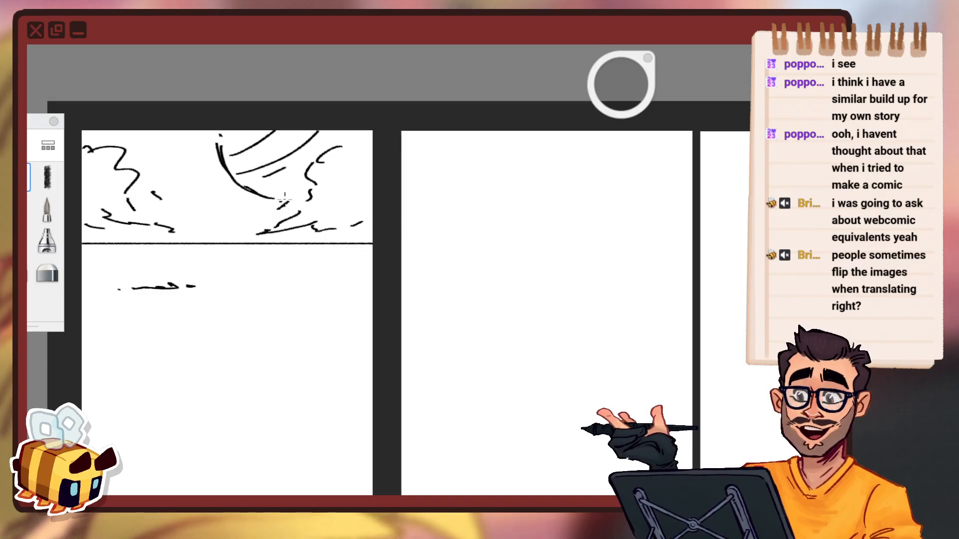
pyautogui.moveTo(238, 148); pyautogui.dragTo(249, 147)
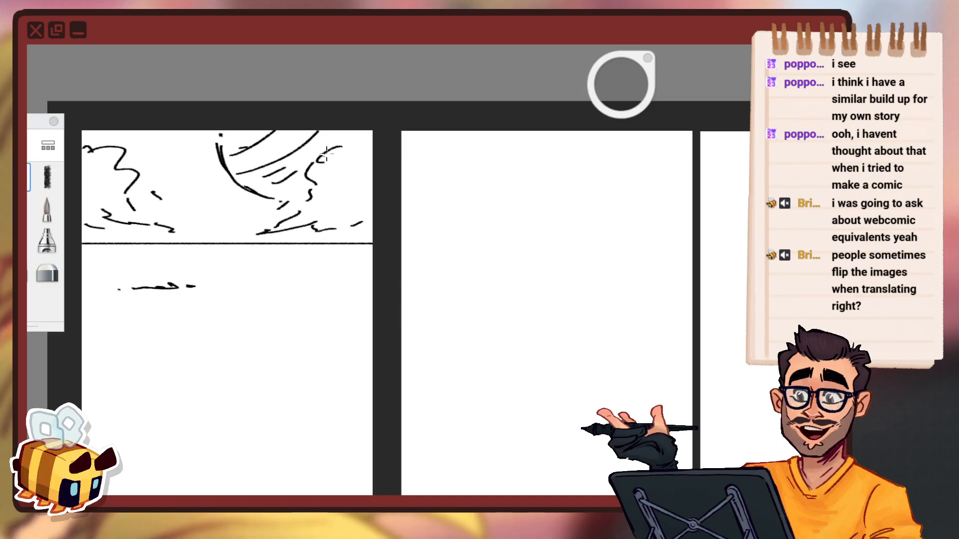
pyautogui.press('space')
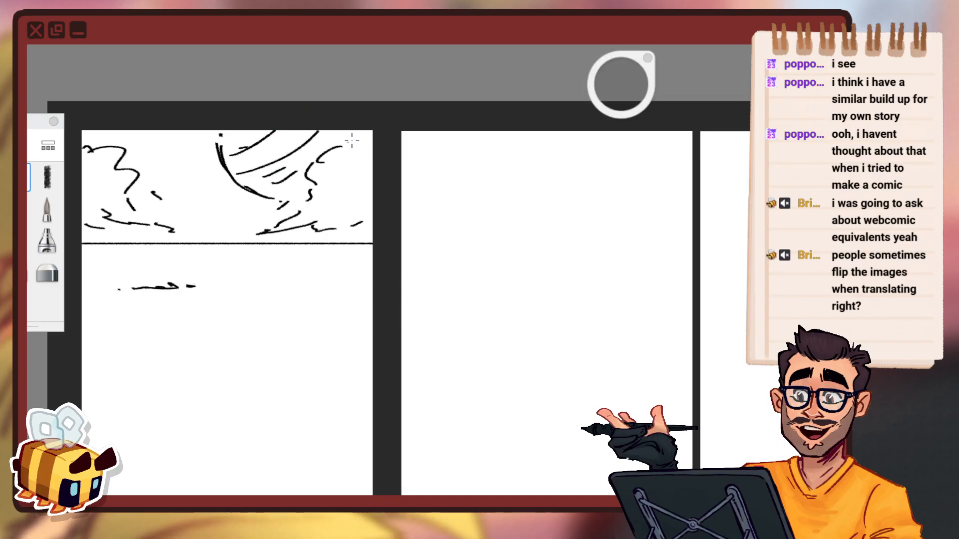
pyautogui.moveTo(358, 138); pyautogui.dragTo(300, 181)
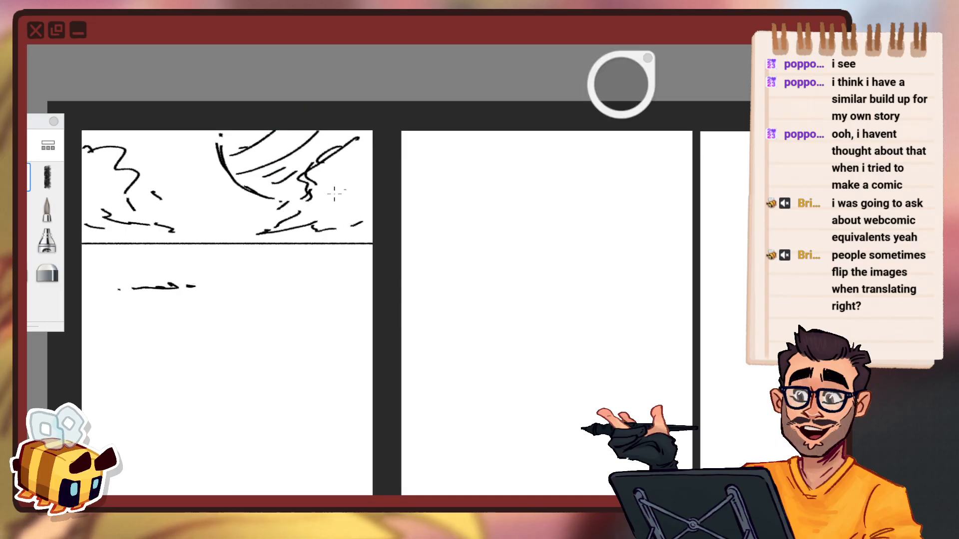
# Draw a tiny circle in the empty space to the left of the large curved shape in the top panel.
pyautogui.press('space')
pyautogui.moveTo(271, 264); pyautogui.dragTo(291, 240)
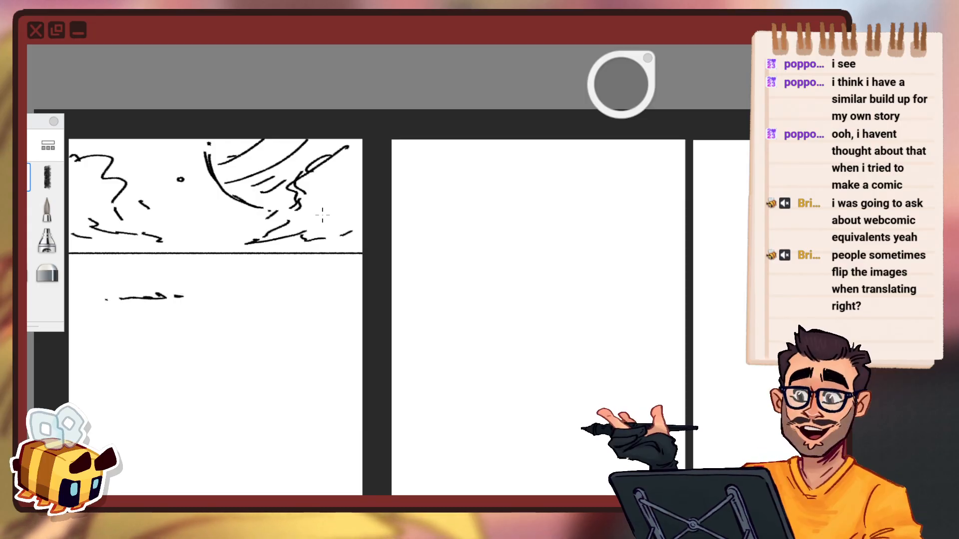
pyautogui.press('space')
pyautogui.moveTo(348, 309); pyautogui.dragTo(380, 277)
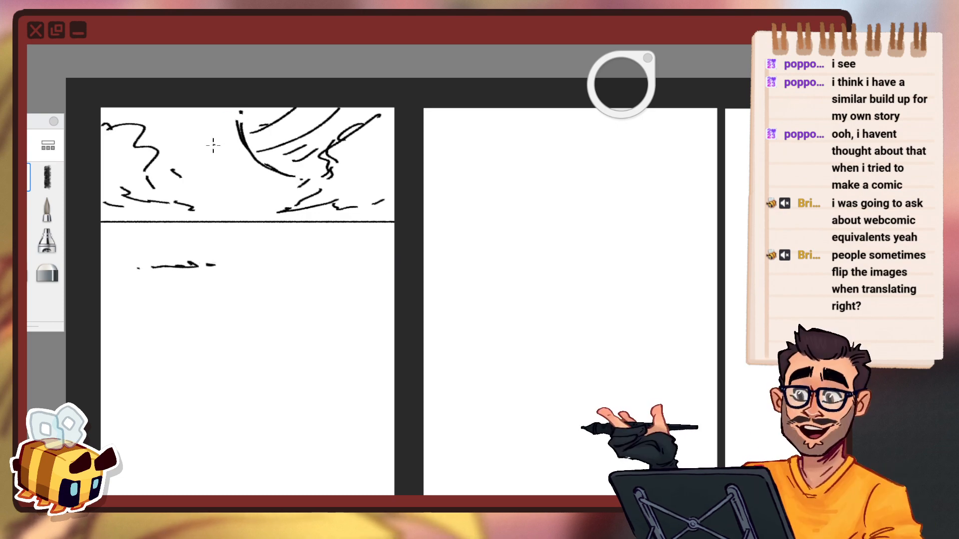
pyautogui.moveTo(218, 145); pyautogui.dragTo(218, 142)
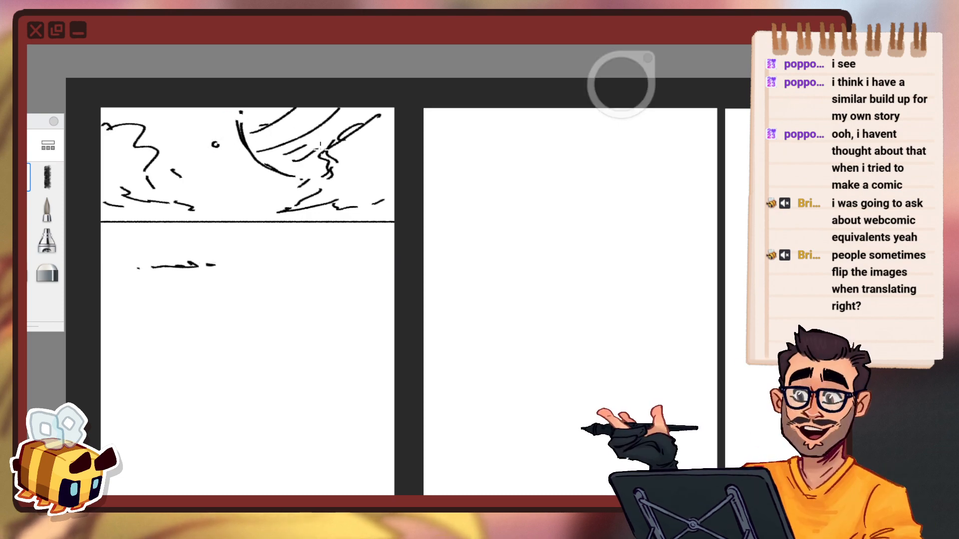
# Add a few small eye-like marks inside the large curved shape in the top panel.
pyautogui.press('space')
pyautogui.moveTo(312, 199); pyautogui.dragTo(321, 242)
pyautogui.moveTo(287, 318); pyautogui.dragTo(287, 298)
pyautogui.moveTo(318, 243)
pyautogui.mouseDown()
pyautogui.moveTo(341, 226)
pyautogui.moveTo(389, 223)
pyautogui.mouseUp()
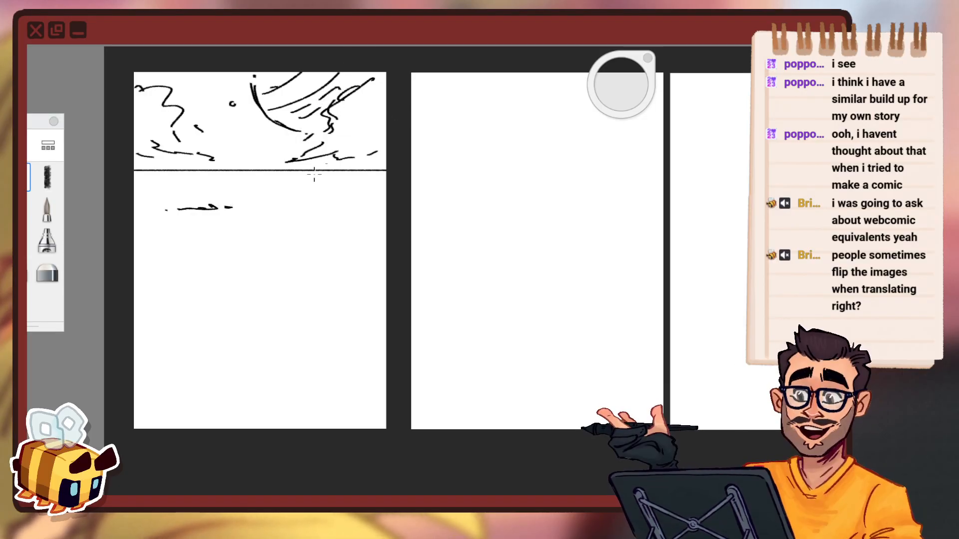
pyautogui.moveTo(294, 114)
pyautogui.mouseDown()
pyautogui.moveTo(318, 107)
pyautogui.moveTo(310, 111)
pyautogui.mouseUp()
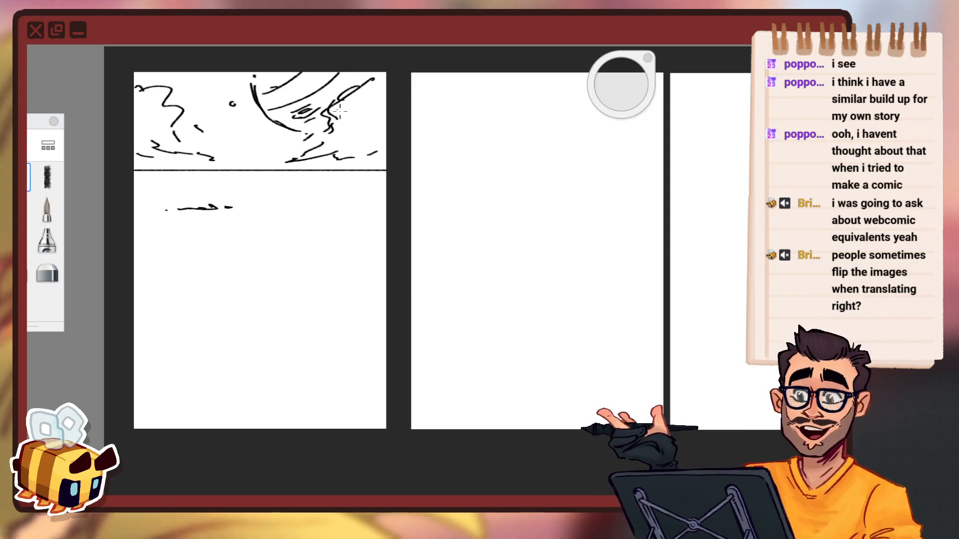
# Try a small rectangular panel frame beneath the flat scribble on the first page, and undo it.
pyautogui.press('space')
pyautogui.moveTo(304, 206); pyautogui.dragTo(309, 231)
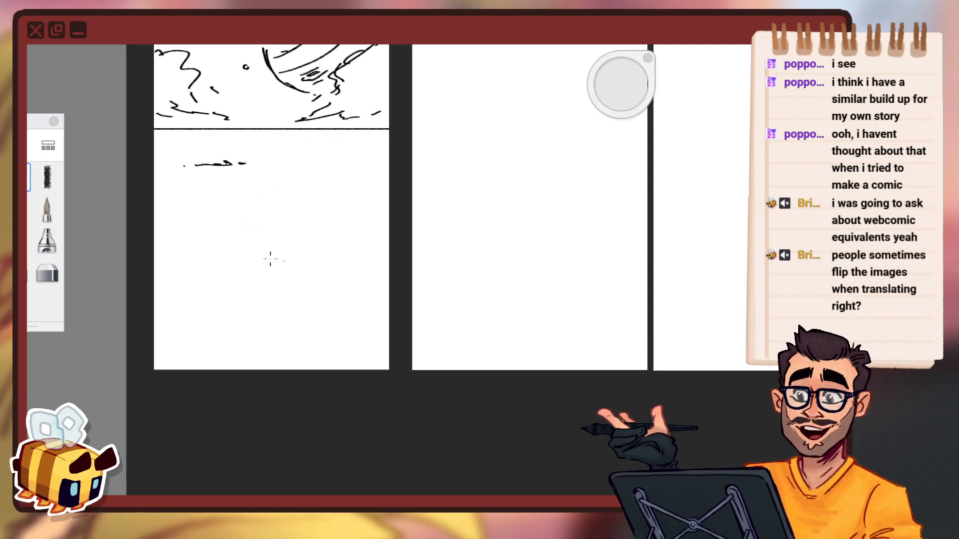
pyautogui.press('space')
pyautogui.moveTo(241, 257); pyautogui.dragTo(239, 217)
pyautogui.moveTo(306, 196); pyautogui.dragTo(301, 200)
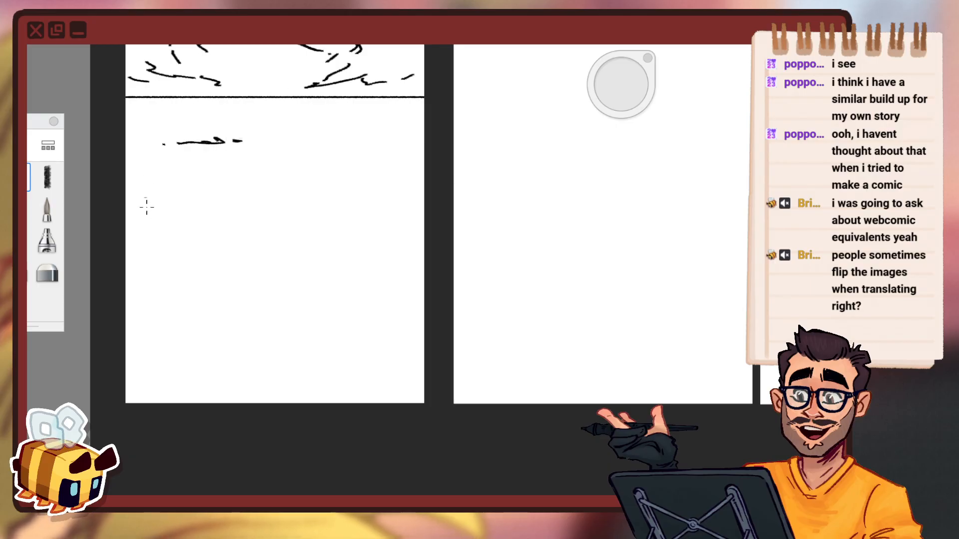
pyautogui.moveTo(154, 178)
pyautogui.mouseDown()
pyautogui.moveTo(155, 233)
pyautogui.moveTo(260, 168)
pyautogui.moveTo(169, 170)
pyautogui.moveTo(227, 169)
pyautogui.mouseUp()
pyautogui.hotkey('ctrl', 'z')
pyautogui.hotkey('ctrl', 'z')
pyautogui.hotkey('ctrl', 'z')
pyautogui.moveTo(160, 174); pyautogui.dragTo(255, 172)
pyautogui.hotkey('ctrl', 'z')
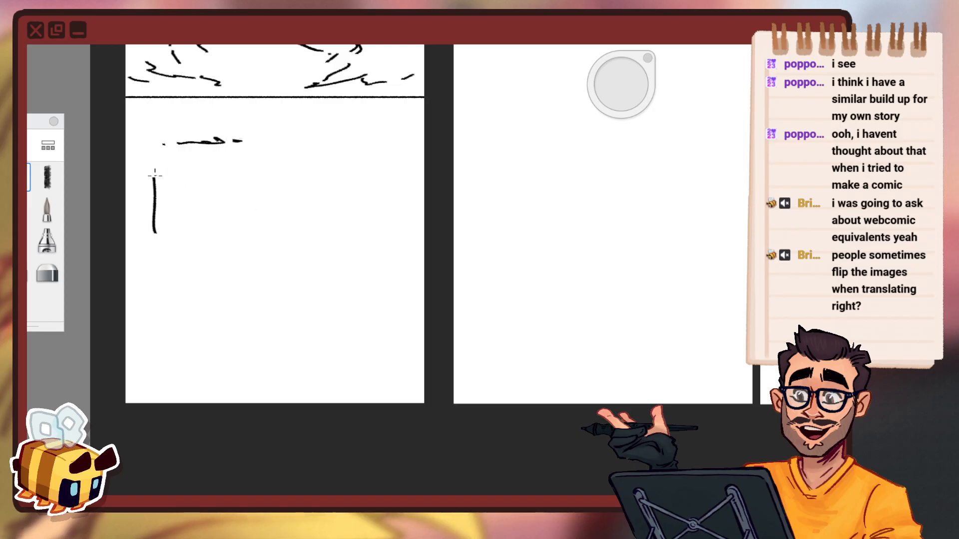
pyautogui.moveTo(155, 176)
pyautogui.mouseDown()
pyautogui.moveTo(261, 182)
pyautogui.moveTo(261, 241)
pyautogui.mouseUp()
pyautogui.hotkey('ctrl', 'z')
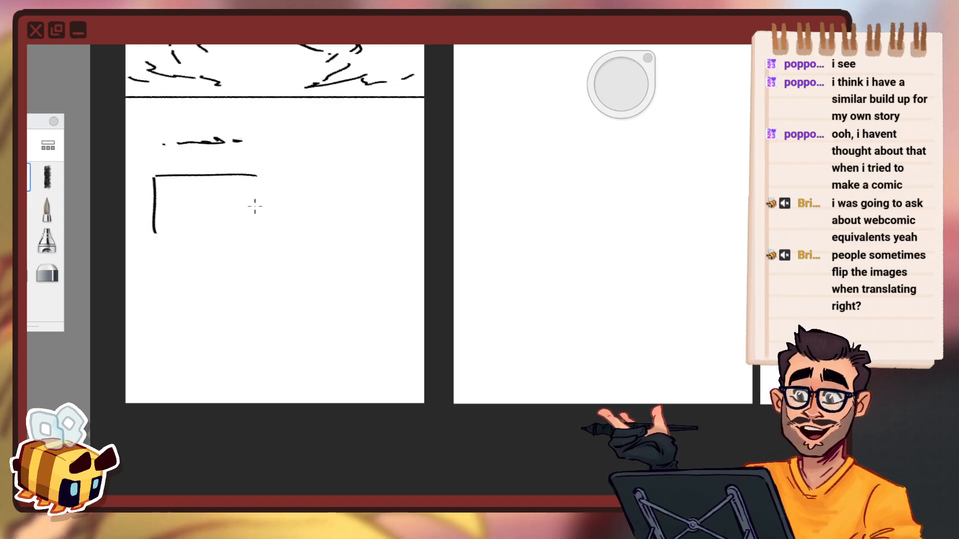
pyautogui.moveTo(160, 242); pyautogui.dragTo(258, 241)
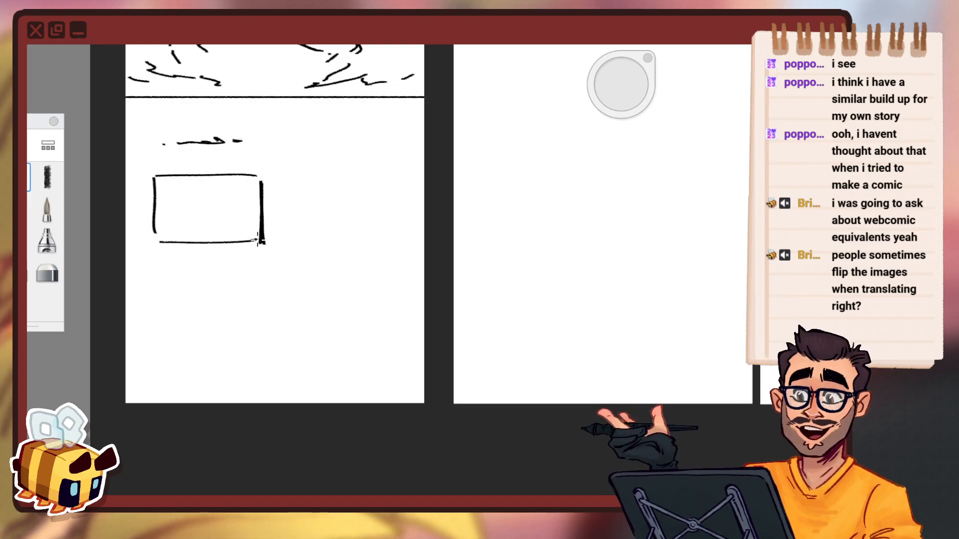
pyautogui.hotkey('ctrl', 'z')
pyautogui.hotkey('ctrl', 'z')
pyautogui.hotkey('ctrl', 'z')
pyautogui.hotkey('ctrl', 'z')
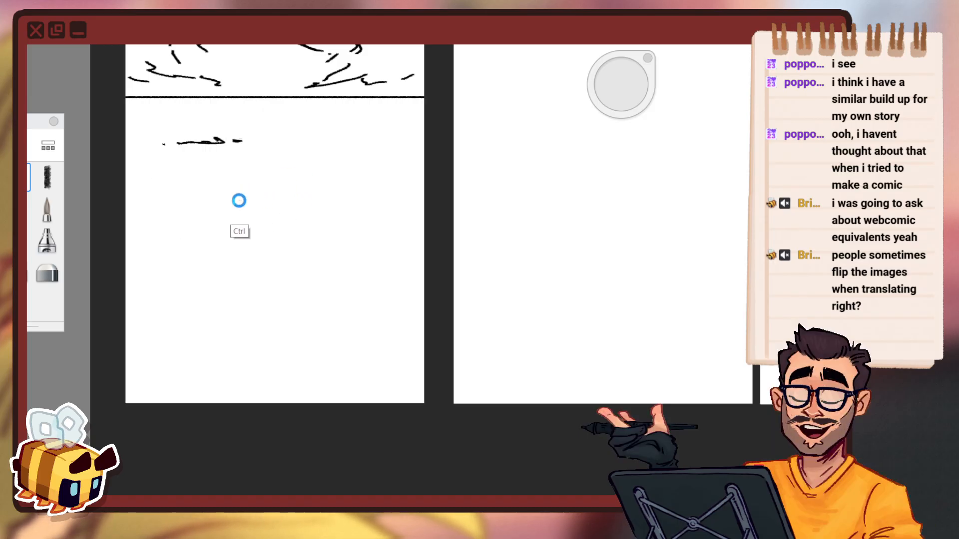
pyautogui.hotkey('ctrl', 'z')
# Try a panel frame placed further right beneath the flat scribble, and undo its lines.
pyautogui.moveTo(201, 176); pyautogui.dragTo(199, 236)
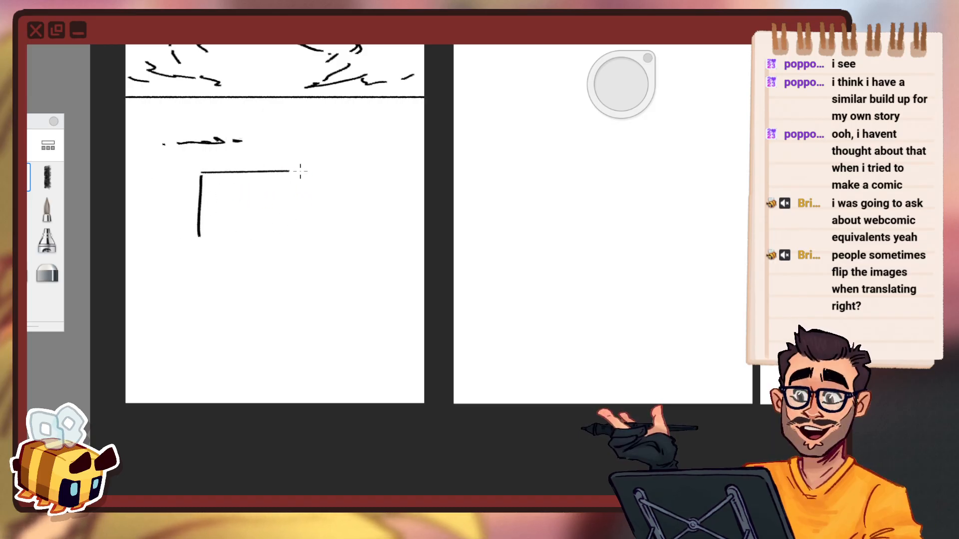
pyautogui.moveTo(301, 171); pyautogui.dragTo(304, 243)
pyautogui.hotkey('ctrl', 'z')
pyautogui.hotkey('ctrl', 'z')
pyautogui.hotkey('ctrl', 'z')
# Draw a wide rectangular panel frame beneath the flat scribble, undoing misplaced top edges.
pyautogui.moveTo(175, 176)
pyautogui.mouseDown()
pyautogui.moveTo(226, 168)
pyautogui.moveTo(310, 165)
pyautogui.mouseUp()
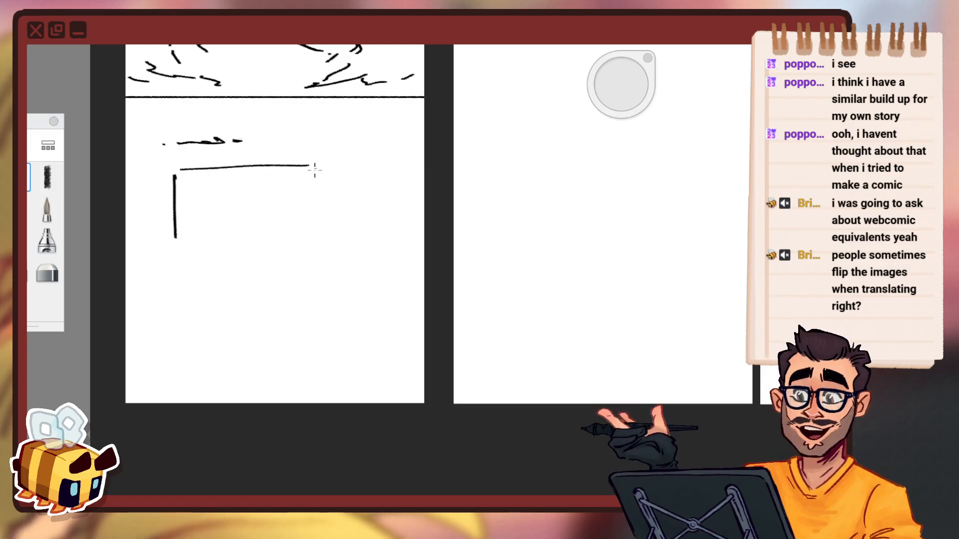
pyautogui.hotkey('ctrl', 'z')
pyautogui.moveTo(190, 170); pyautogui.dragTo(315, 170)
pyautogui.hotkey('ctrl', 'z')
pyautogui.moveTo(182, 175)
pyautogui.mouseDown()
pyautogui.moveTo(317, 176)
pyautogui.moveTo(317, 240)
pyautogui.mouseUp()
pyautogui.moveTo(176, 244); pyautogui.dragTo(308, 244)
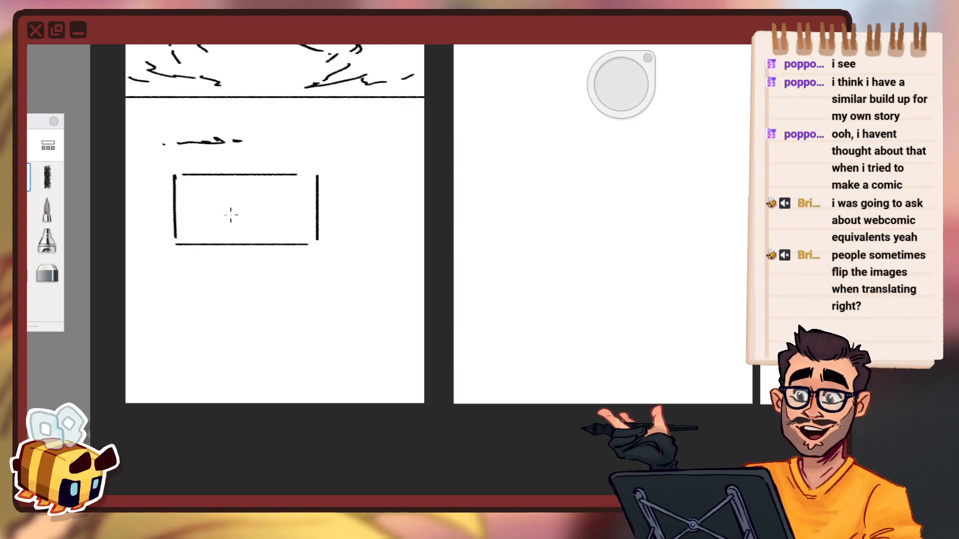
# Sketch a rough horizontal figure with angular limbs inside the frame, plus small jagged marks at the frame's left edge.
pyautogui.moveTo(244, 208)
pyautogui.mouseDown()
pyautogui.moveTo(242, 225)
pyautogui.moveTo(275, 205)
pyautogui.mouseUp()
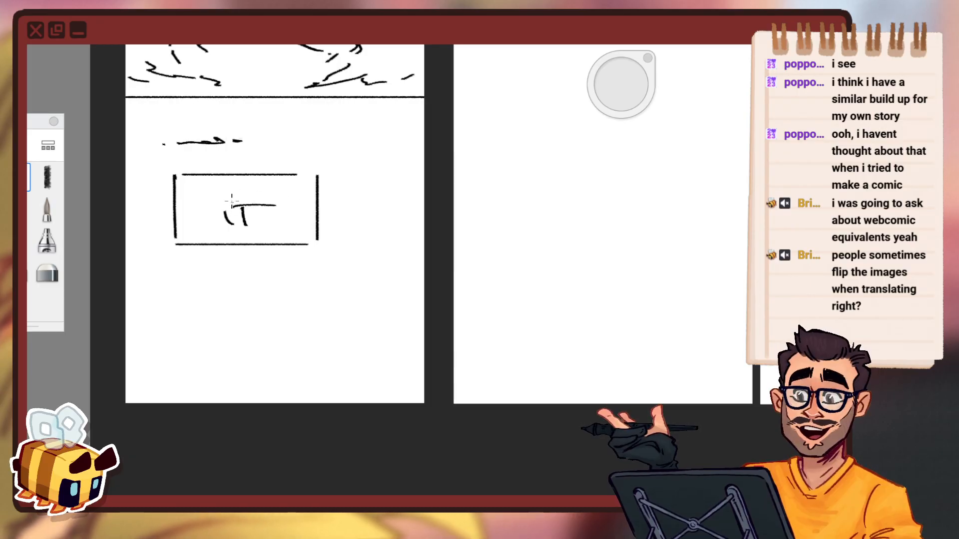
pyautogui.moveTo(262, 204); pyautogui.dragTo(281, 194)
pyautogui.moveTo(289, 194); pyautogui.dragTo(287, 206)
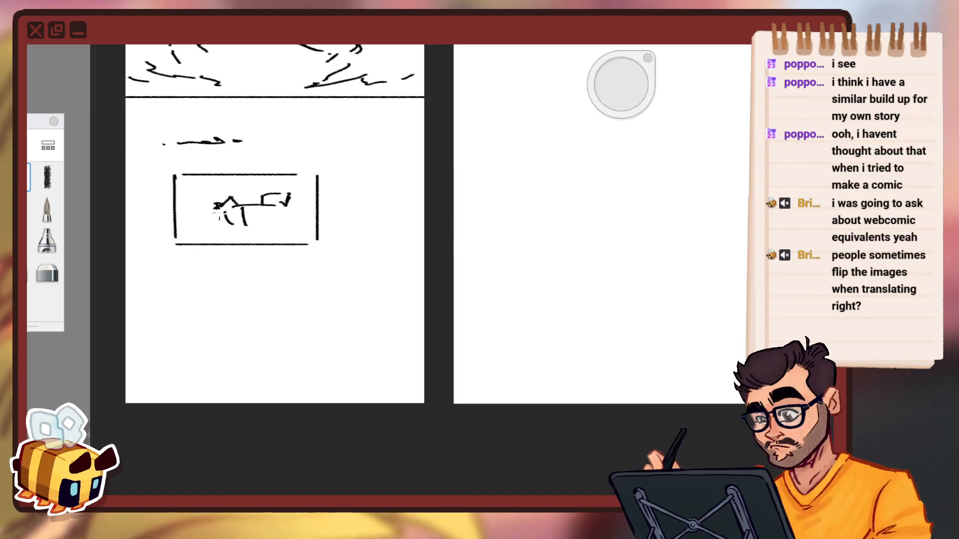
pyautogui.moveTo(219, 213)
pyautogui.mouseDown()
pyautogui.moveTo(237, 220)
pyautogui.moveTo(219, 228)
pyautogui.moveTo(287, 225)
pyautogui.mouseUp()
pyautogui.hotkey('ctrl', 'z')
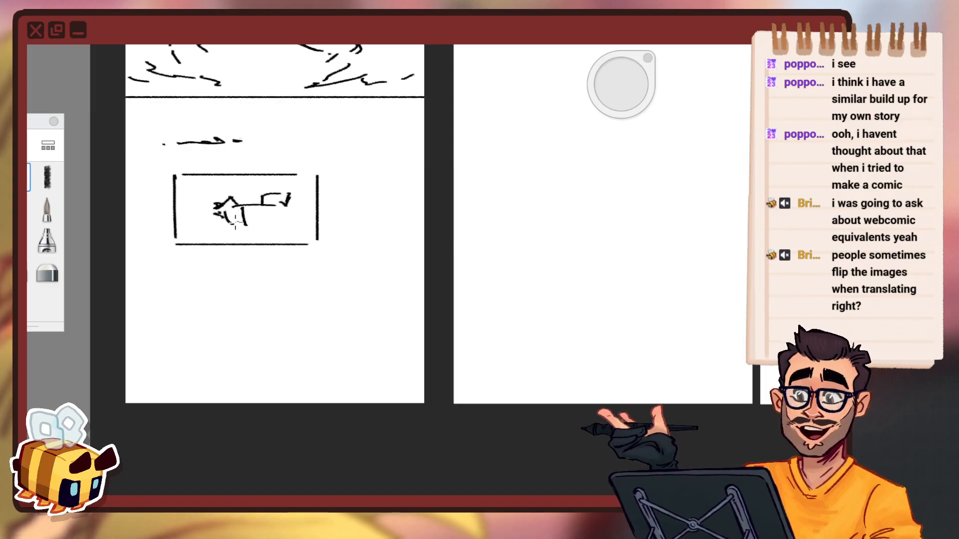
pyautogui.moveTo(221, 236)
pyautogui.mouseDown()
pyautogui.moveTo(237, 224)
pyautogui.moveTo(283, 224)
pyautogui.moveTo(306, 207)
pyautogui.mouseUp()
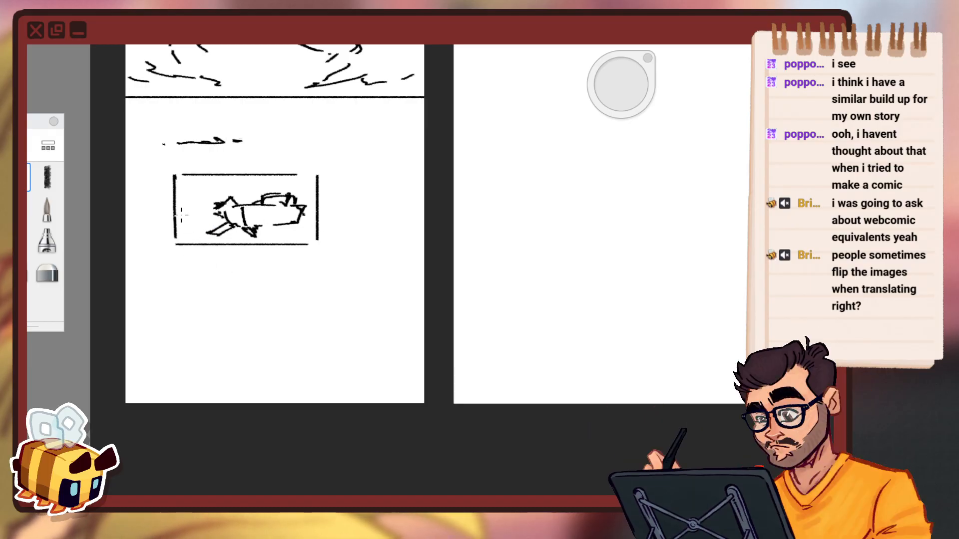
pyautogui.moveTo(181, 215); pyautogui.dragTo(193, 225)
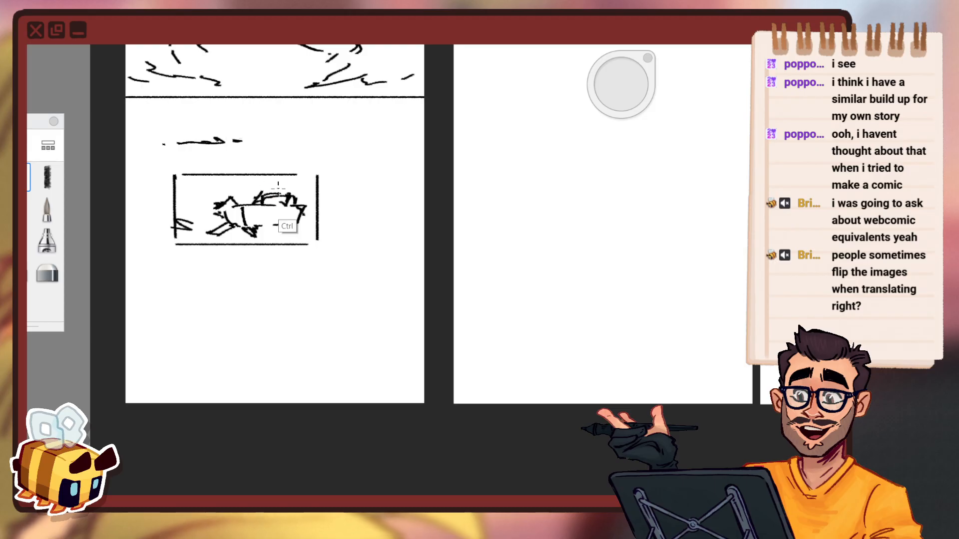
pyautogui.hotkey('ctrl', 'z')
pyautogui.moveTo(271, 201); pyautogui.dragTo(278, 192)
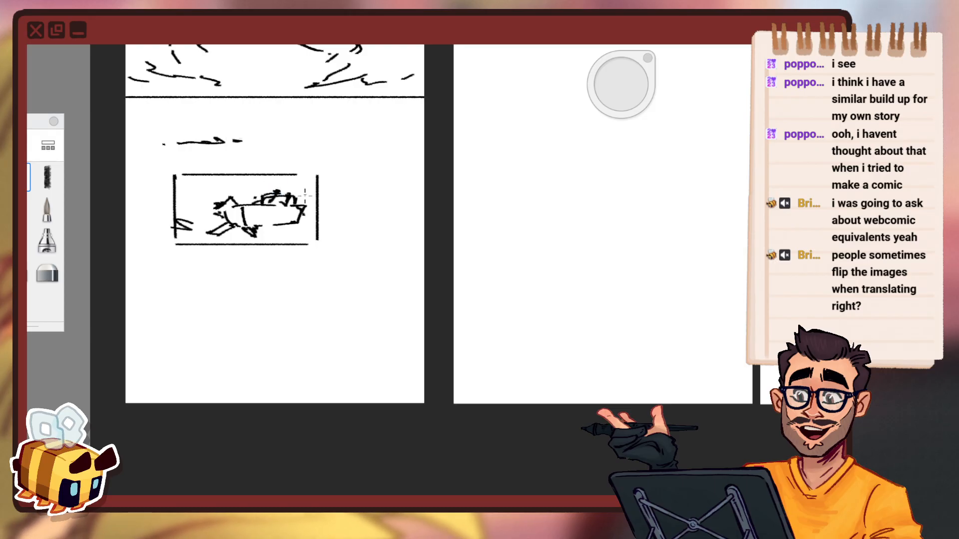
# Try an oval around the flat scribble above the frame, and undo it.
pyautogui.press('space')
pyautogui.moveTo(269, 236); pyautogui.dragTo(248, 317)
pyautogui.moveTo(304, 250); pyautogui.dragTo(289, 184)
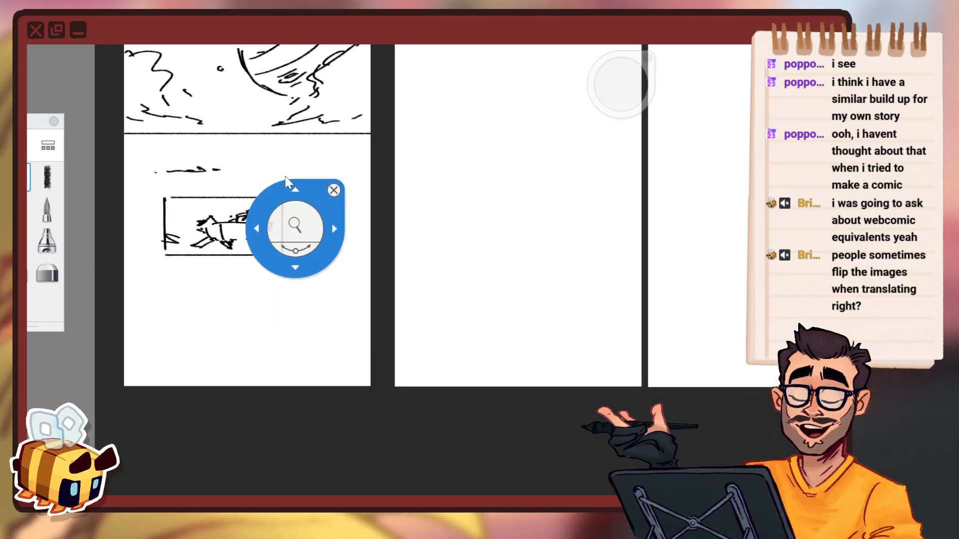
pyautogui.moveTo(177, 160)
pyautogui.mouseDown()
pyautogui.moveTo(247, 175)
pyautogui.moveTo(200, 161)
pyautogui.mouseUp()
pyautogui.hotkey('ctrl', 'z')
pyautogui.hotkey('ctrl', 'z')
pyautogui.hotkey('ctrl', 'z')
pyautogui.hotkey('ctrl', 'z')
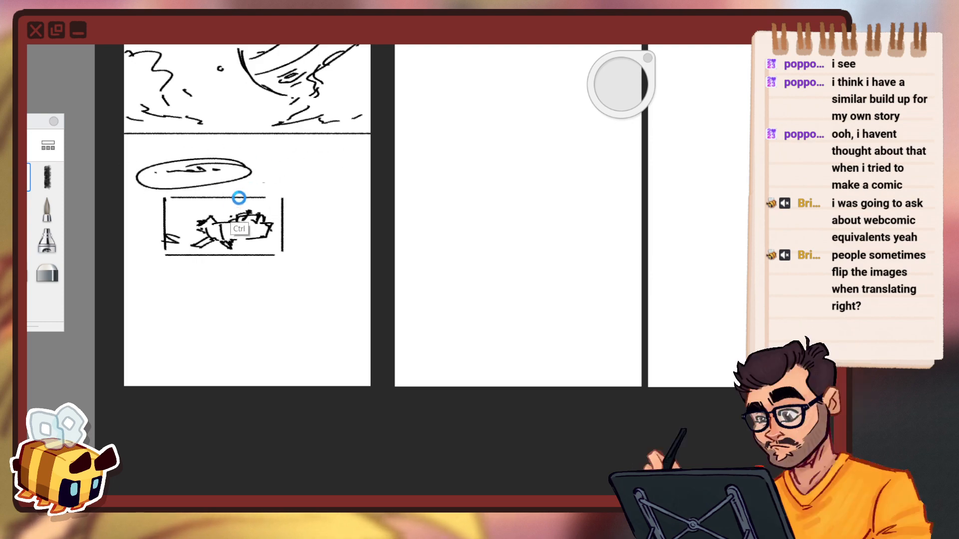
pyautogui.hotkey('ctrl', 'z')
# Select the framed figure sketch with a rectangular selection and enlarge it slightly.
pyautogui.press('space')
pyautogui.moveTo(237, 215); pyautogui.dragTo(251, 210)
pyautogui.press('v')
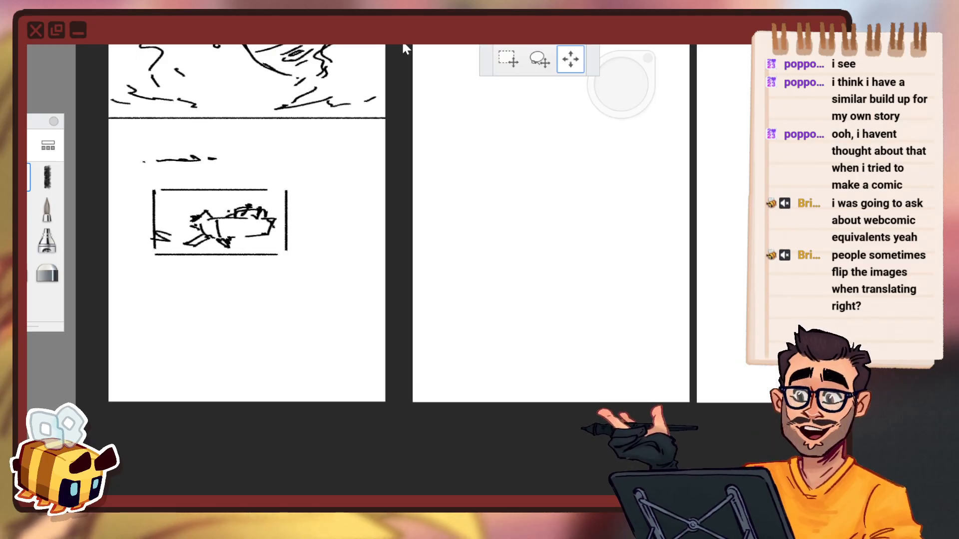
pyautogui.click(508, 59)
pyautogui.moveTo(138, 170)
pyautogui.mouseDown()
pyautogui.moveTo(327, 287)
pyautogui.moveTo(336, 281)
pyautogui.mouseUp()
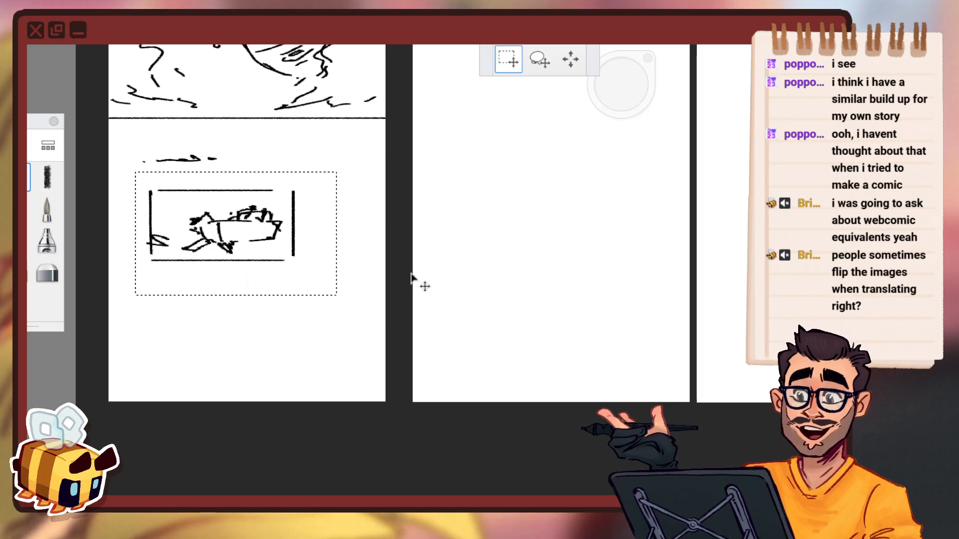
pyautogui.click(24, 180)
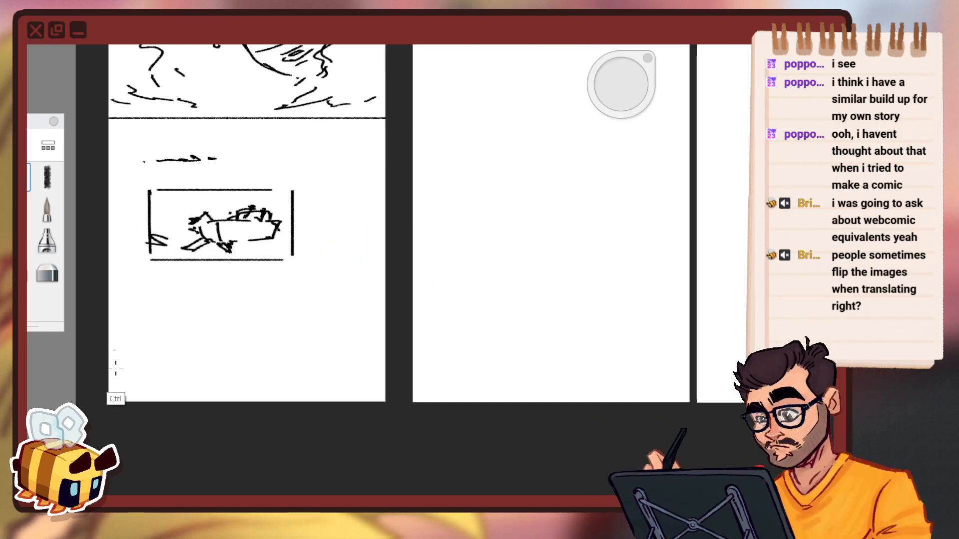
# Draw a horizontal line across the full page width through the lower half of the framed sketch, undoing misplaced attempts.
pyautogui.moveTo(109, 274); pyautogui.dragTo(393, 274)
pyautogui.hotkey('ctrl', 'z')
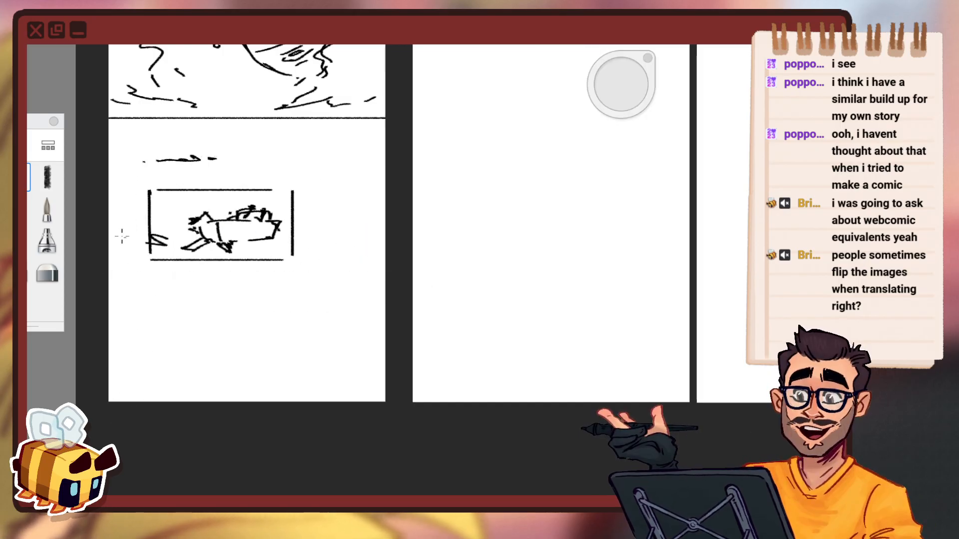
pyautogui.moveTo(112, 238); pyautogui.dragTo(133, 238)
pyautogui.moveTo(304, 230); pyautogui.dragTo(384, 230)
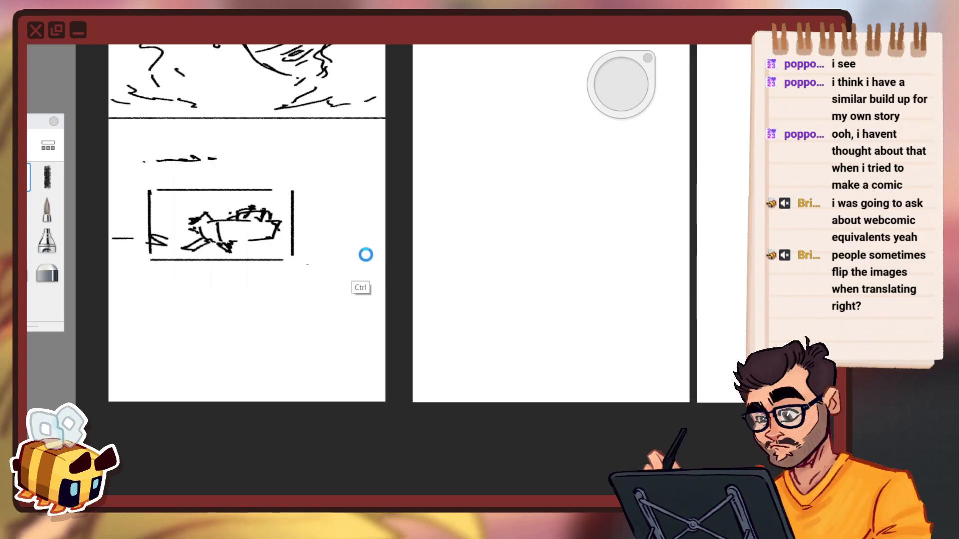
pyautogui.moveTo(106, 235); pyautogui.dragTo(389, 235)
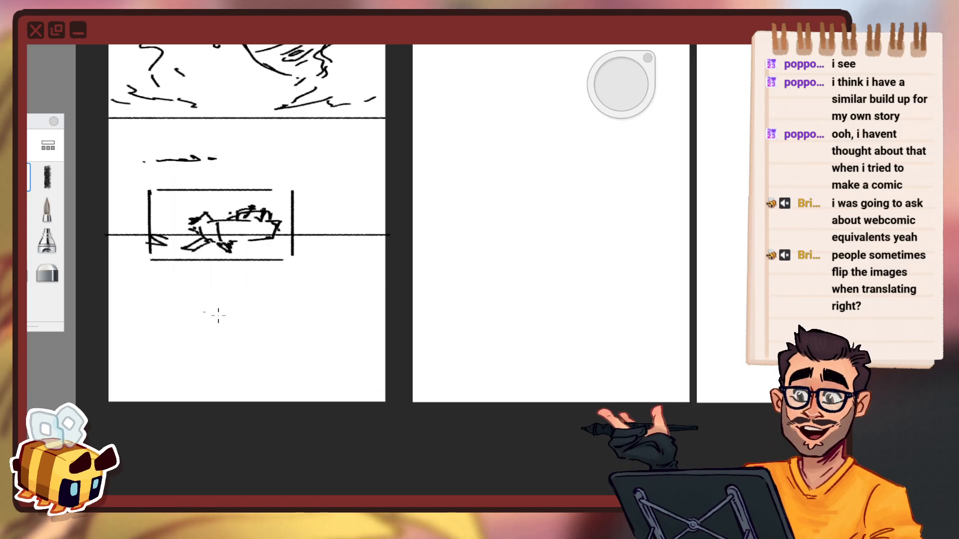
pyautogui.hotkey('ctrl', 'z')
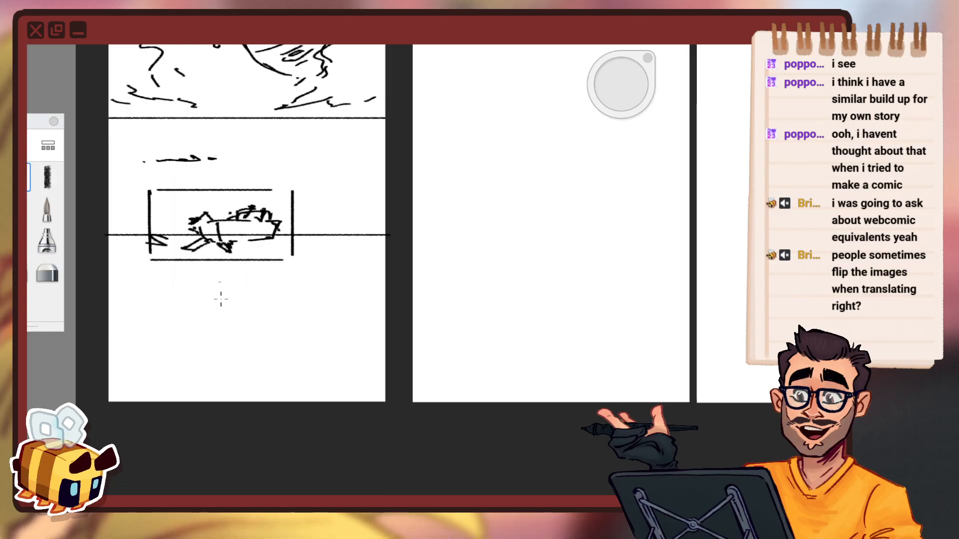
# Draw a round head with a curved guideline just below the frame's right corner, undoing stray marks.
pyautogui.moveTo(260, 276); pyautogui.dragTo(245, 315)
pyautogui.hotkey('ctrl', 'z')
pyautogui.moveTo(286, 272)
pyautogui.mouseDown()
pyautogui.moveTo(267, 303)
pyautogui.moveTo(285, 272)
pyautogui.mouseUp()
pyautogui.hotkey('ctrl', 'z')
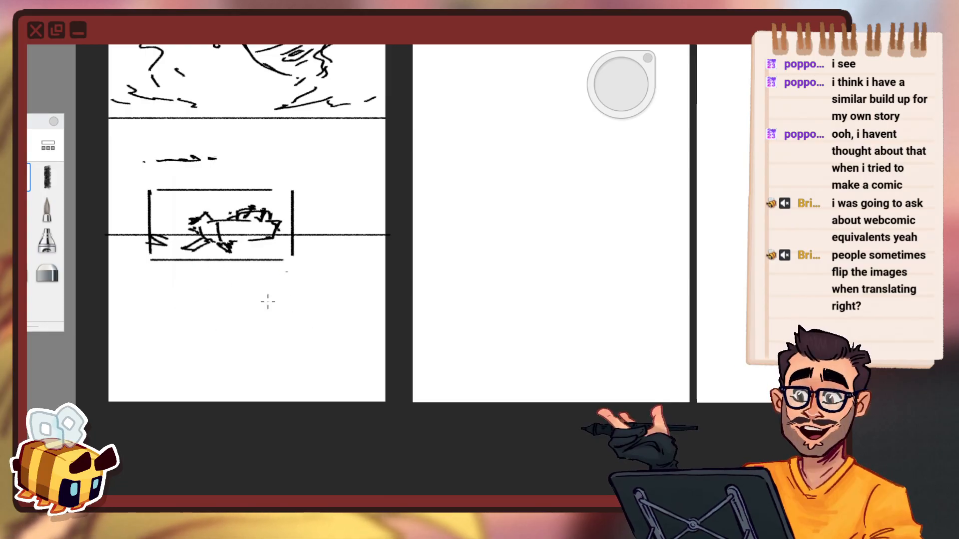
pyautogui.moveTo(289, 311); pyautogui.dragTo(280, 311)
pyautogui.hotkey('ctrl', 'z')
pyautogui.moveTo(297, 270)
pyautogui.mouseDown()
pyautogui.moveTo(300, 306)
pyautogui.moveTo(296, 274)
pyautogui.mouseUp()
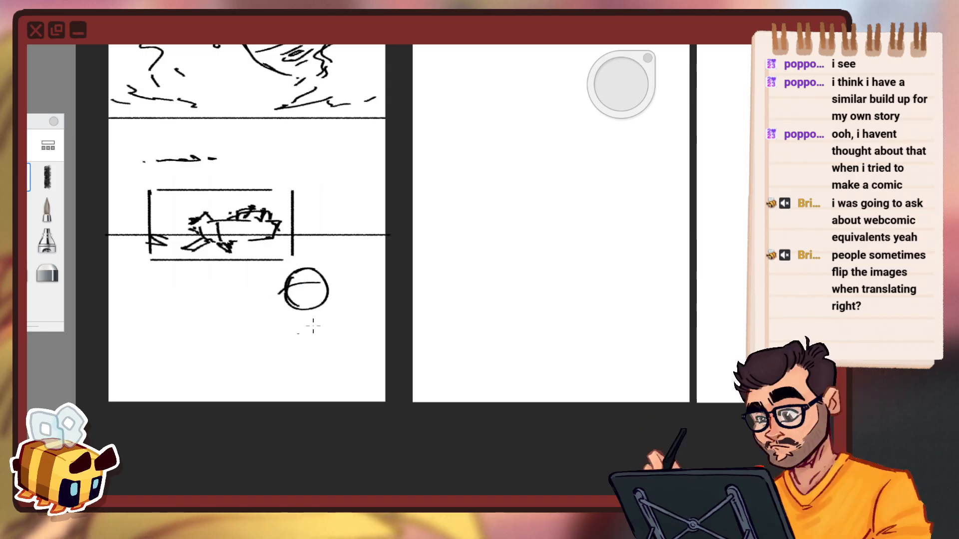
# Sketch a wide slanted box beneath the round head, with loose curved and zigzag marks inside it.
pyautogui.moveTo(273, 351)
pyautogui.mouseDown()
pyautogui.moveTo(301, 334)
pyautogui.moveTo(352, 341)
pyautogui.mouseUp()
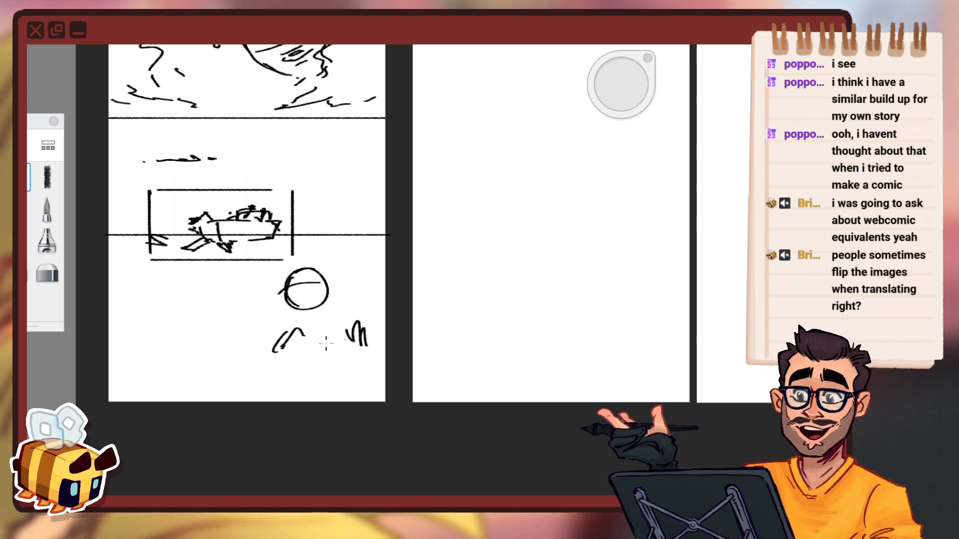
pyautogui.moveTo(232, 364); pyautogui.dragTo(241, 328)
pyautogui.hotkey('ctrl', 'z')
pyautogui.moveTo(203, 373); pyautogui.dragTo(215, 339)
pyautogui.moveTo(218, 326); pyautogui.dragTo(236, 323)
pyautogui.moveTo(254, 318)
pyautogui.mouseDown()
pyautogui.moveTo(391, 313)
pyautogui.moveTo(379, 367)
pyautogui.mouseUp()
pyautogui.moveTo(279, 372); pyautogui.dragTo(207, 380)
# Add jagged spikes and short diagonal strokes in the page's lower left corner.
pyautogui.moveTo(177, 381); pyautogui.dragTo(150, 391)
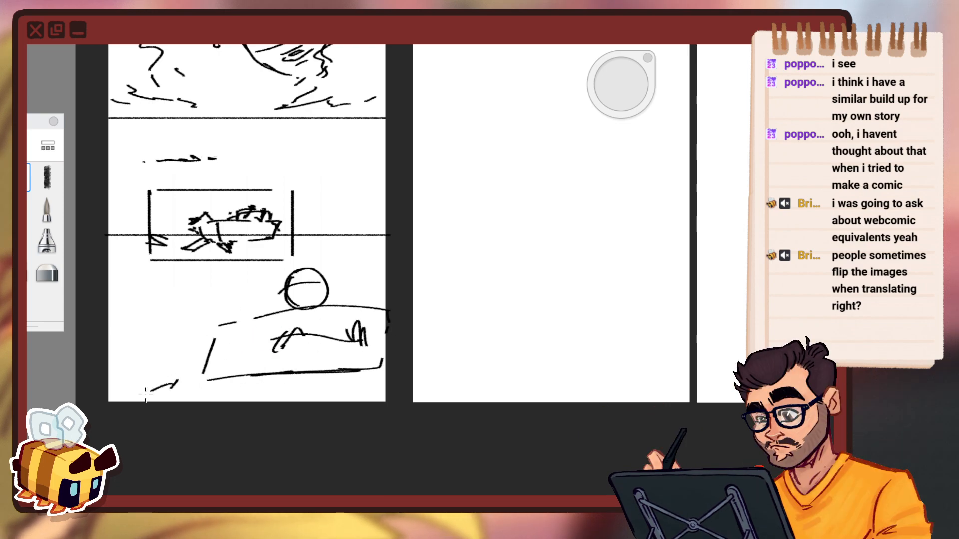
pyautogui.moveTo(176, 358)
pyautogui.mouseDown()
pyautogui.moveTo(117, 354)
pyautogui.moveTo(166, 333)
pyautogui.mouseUp()
pyautogui.moveTo(122, 363); pyautogui.dragTo(126, 361)
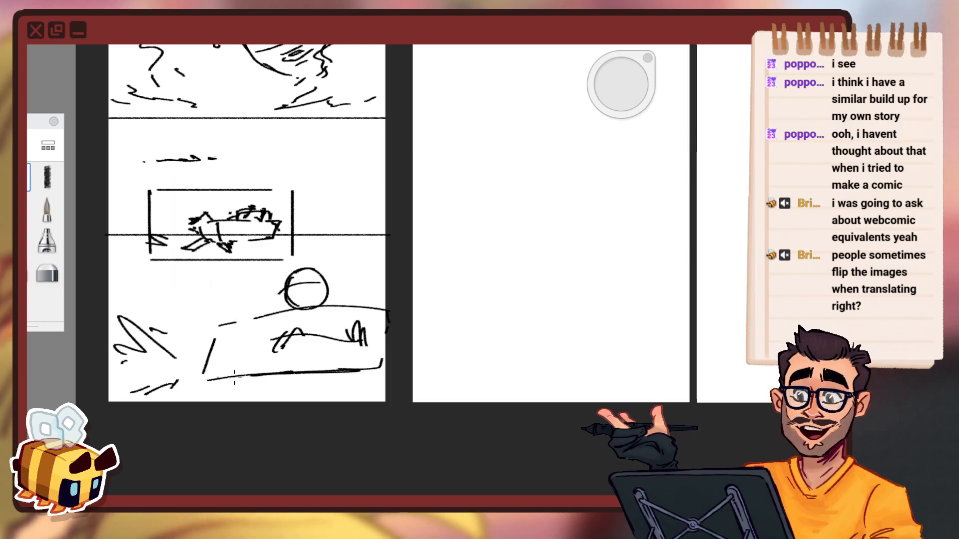
# Erase the full-width horizontal line crossing the framed sketch.
pyautogui.press('space')
pyautogui.moveTo(298, 350); pyautogui.dragTo(319, 377)
pyautogui.moveTo(321, 339); pyautogui.dragTo(298, 327)
pyautogui.moveTo(338, 299); pyautogui.dragTo(359, 299)
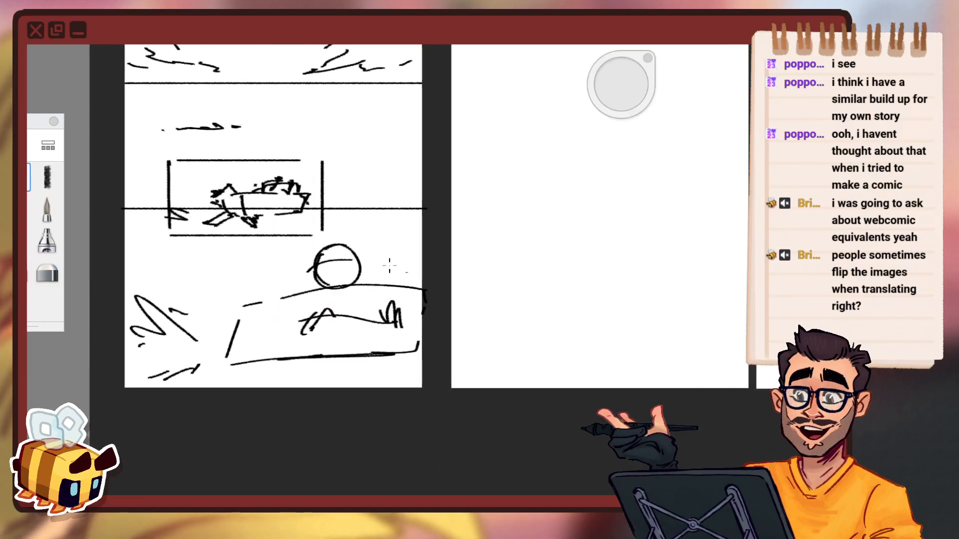
pyautogui.press('space')
pyautogui.moveTo(324, 274); pyautogui.dragTo(329, 307)
pyautogui.press('space')
pyautogui.press('e')
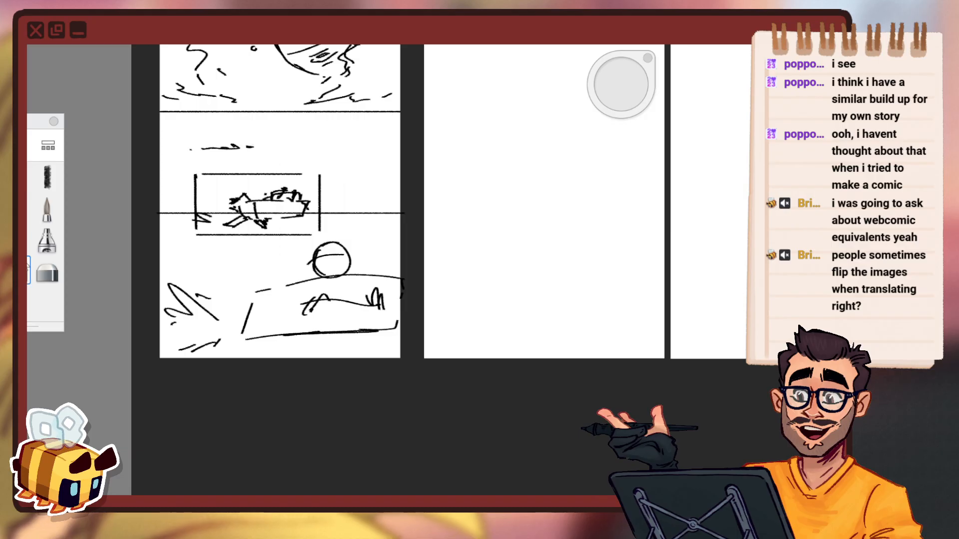
pyautogui.moveTo(650, 91)
pyautogui.mouseDown()
pyautogui.moveTo(754, 110)
pyautogui.moveTo(483, 122)
pyautogui.moveTo(674, 139)
pyautogui.mouseUp()
pyautogui.moveTo(157, 214); pyautogui.dragTo(298, 210)
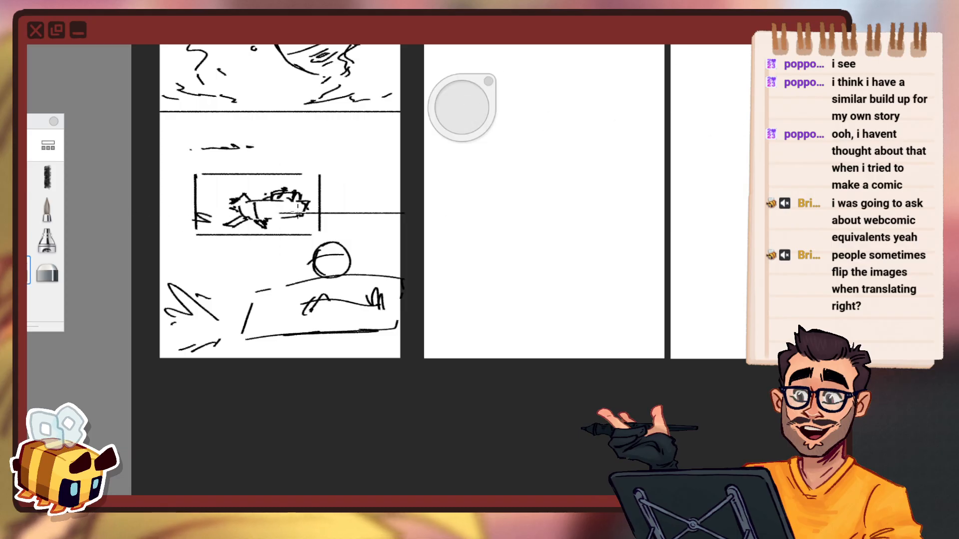
# Rotate the lower sketch layer counterclockwise so the box slopes upward, and shift it until the round head overlaps the frame's corner.
pyautogui.press('v')
pyautogui.click(570, 60)
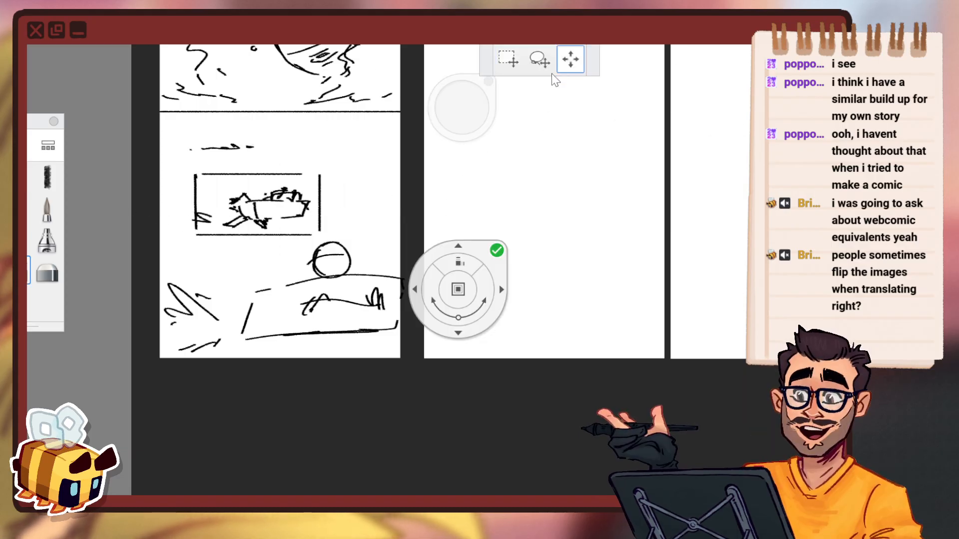
pyautogui.moveTo(465, 289)
pyautogui.mouseDown()
pyautogui.moveTo(464, 248)
pyautogui.moveTo(473, 264)
pyautogui.moveTo(481, 234)
pyautogui.moveTo(491, 241)
pyautogui.mouseUp()
pyautogui.moveTo(470, 243); pyautogui.dragTo(467, 248)
pyautogui.moveTo(493, 239); pyautogui.dragTo(494, 233)
pyautogui.click(488, 201)
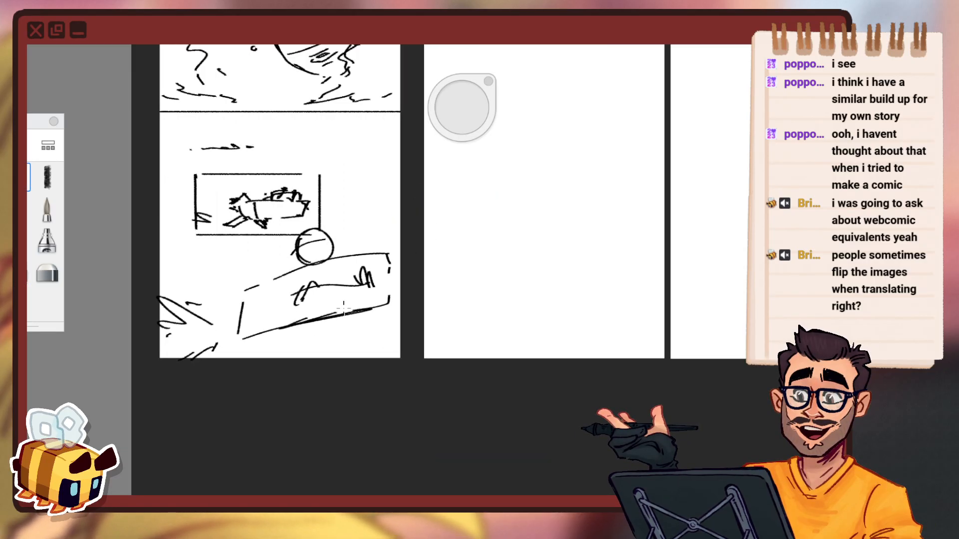
# Draw a heavy slanted ground line beneath the tilted box, with loose marks below it and rounded forms at its lower end.
pyautogui.hotkey('ctrl', 'z')
pyautogui.hotkey('ctrl', 'z')
pyautogui.moveTo(278, 338); pyautogui.dragTo(283, 369)
pyautogui.moveTo(333, 344); pyautogui.dragTo(343, 343)
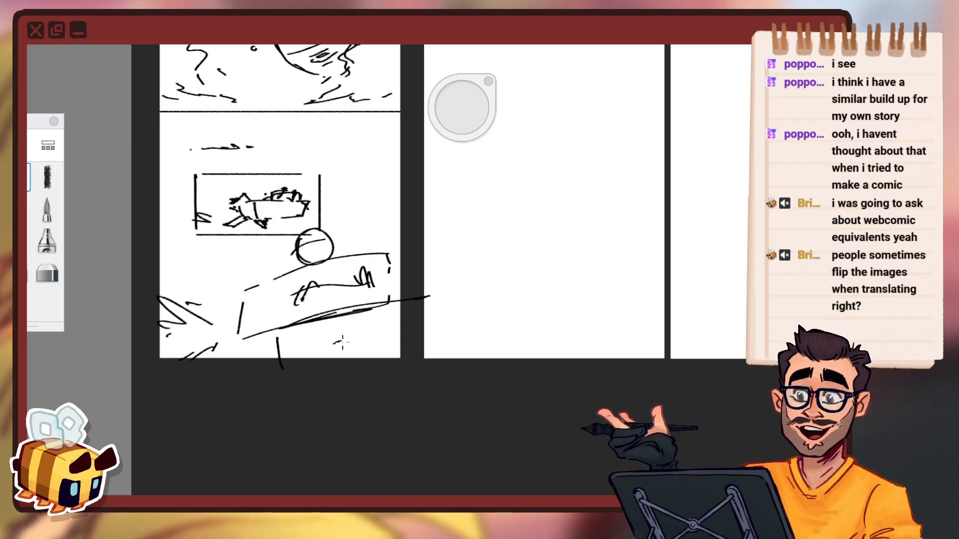
pyautogui.hotkey('ctrl', 'z')
pyautogui.moveTo(211, 358); pyautogui.dragTo(284, 319)
pyautogui.moveTo(205, 341); pyautogui.dragTo(417, 298)
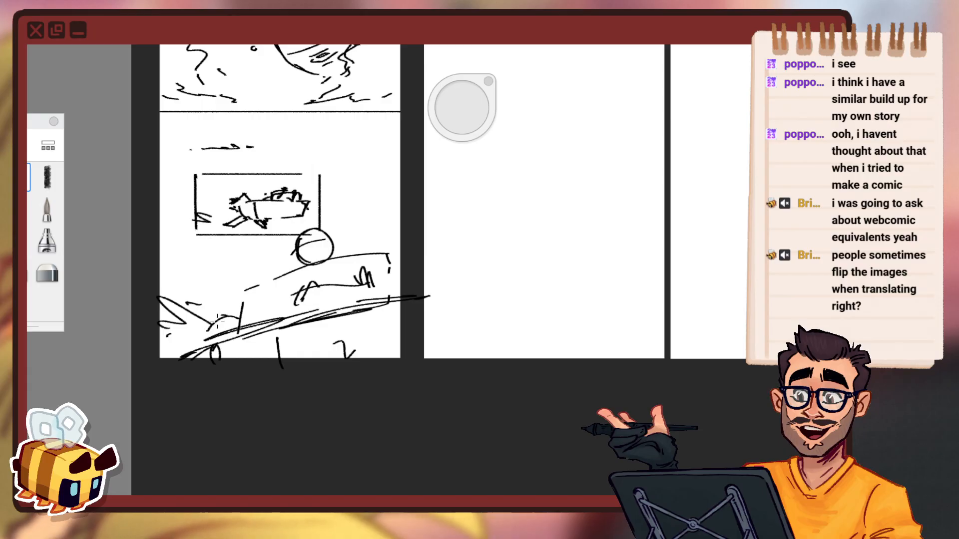
pyautogui.moveTo(210, 303); pyautogui.dragTo(245, 288)
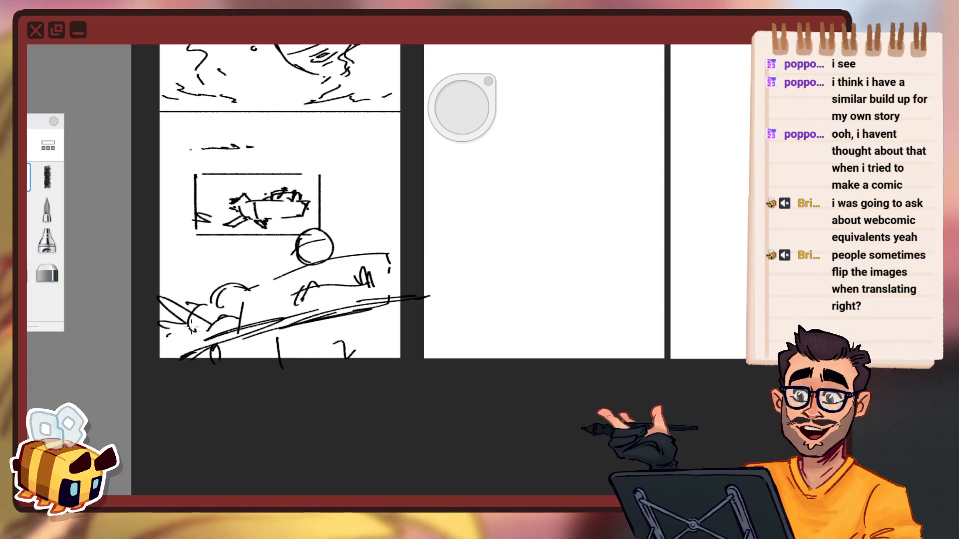
pyautogui.moveTo(191, 314); pyautogui.dragTo(190, 330)
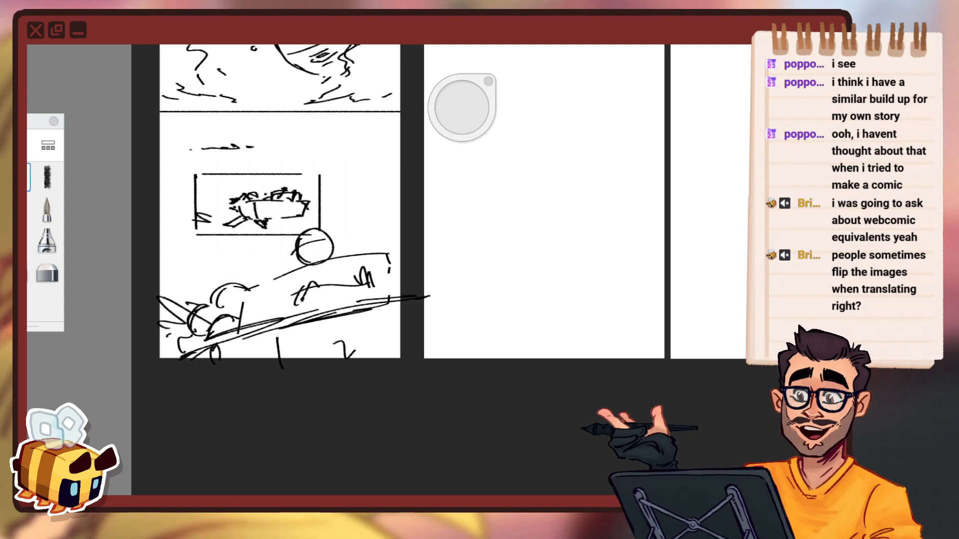
# Switch to the reference board and examine the illustration of the red vehicle and the giant toothed sea creature.
pyautogui.moveTo(30, 299)
pyautogui.mouseDown()
pyautogui.moveTo(521, 345)
pyautogui.moveTo(379, 334)
pyautogui.mouseUp()
pyautogui.scroll(5, 379, 334)
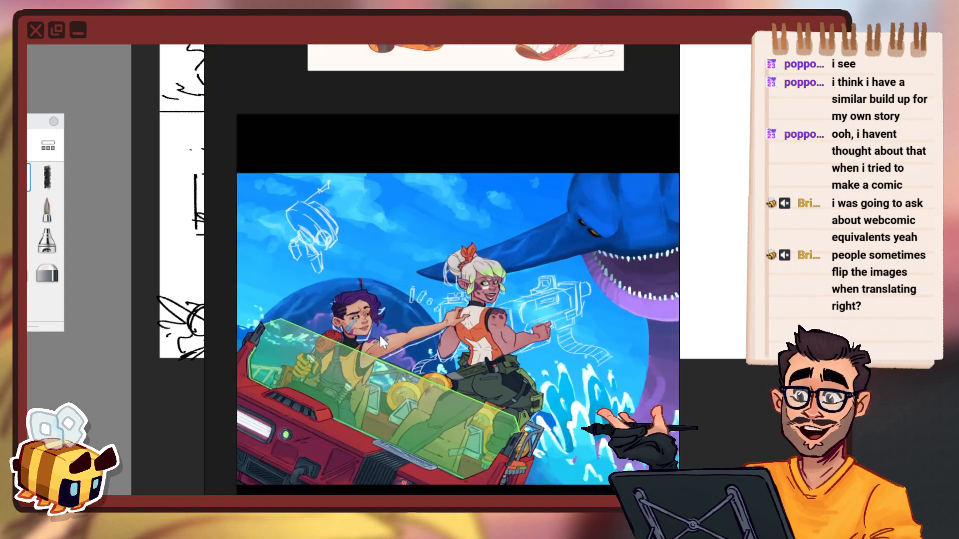
pyautogui.moveTo(439, 419); pyautogui.dragTo(431, 365)
pyautogui.scroll(4, 431, 366)
pyautogui.scroll(-4, 457, 366)
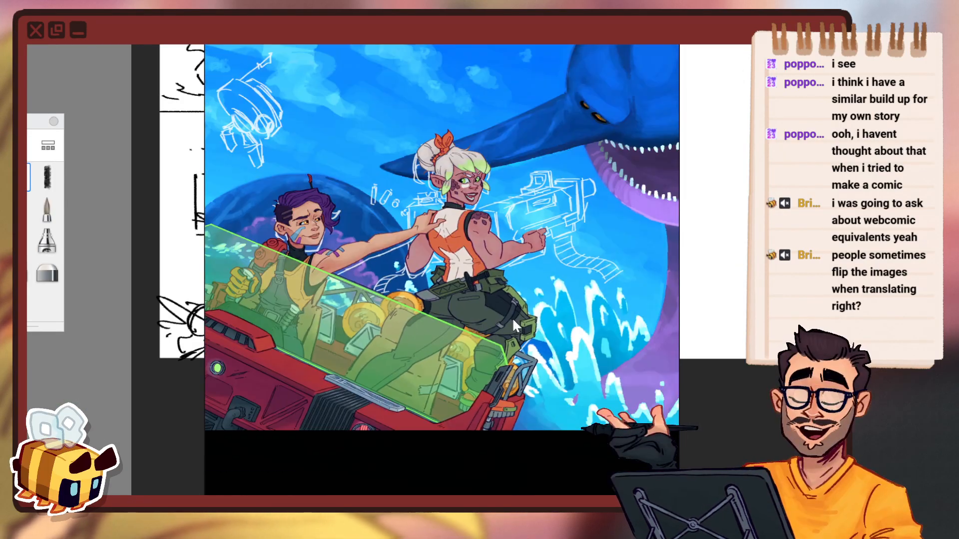
pyautogui.moveTo(511, 318); pyautogui.dragTo(338, 333)
pyautogui.scroll(-4, 528, 239)
pyautogui.moveTo(403, 293); pyautogui.dragTo(520, 268)
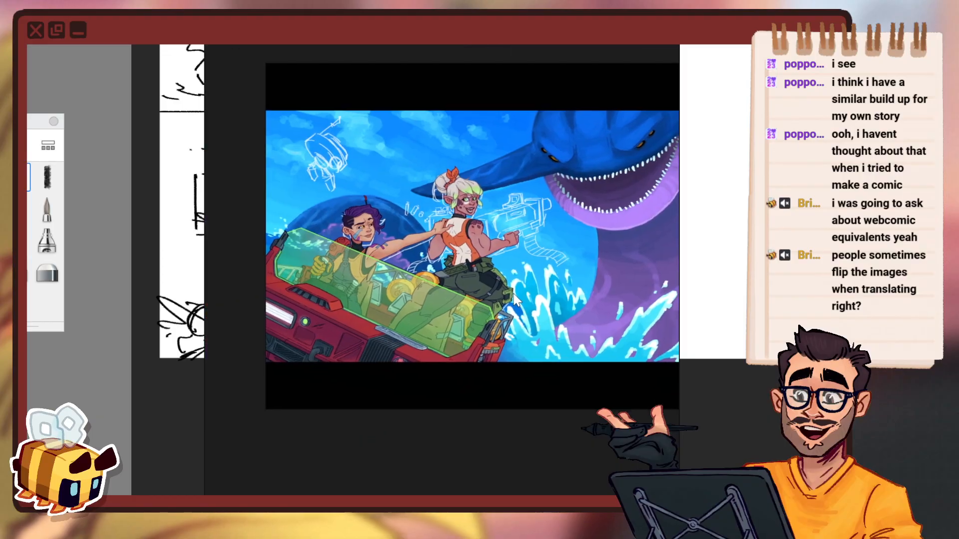
pyautogui.scroll(5, 454, 274)
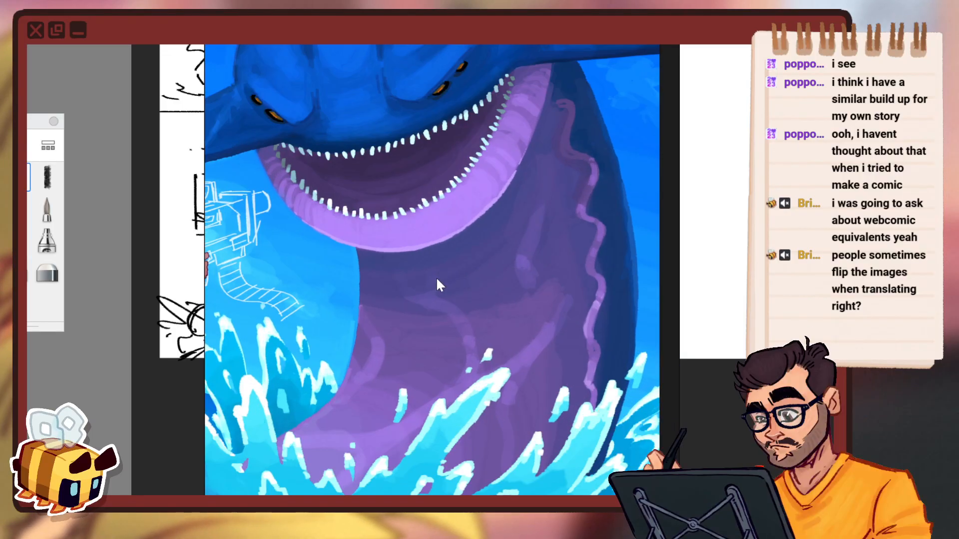
pyautogui.scroll(-6, 434, 276)
pyautogui.moveTo(374, 286); pyautogui.dragTo(516, 261)
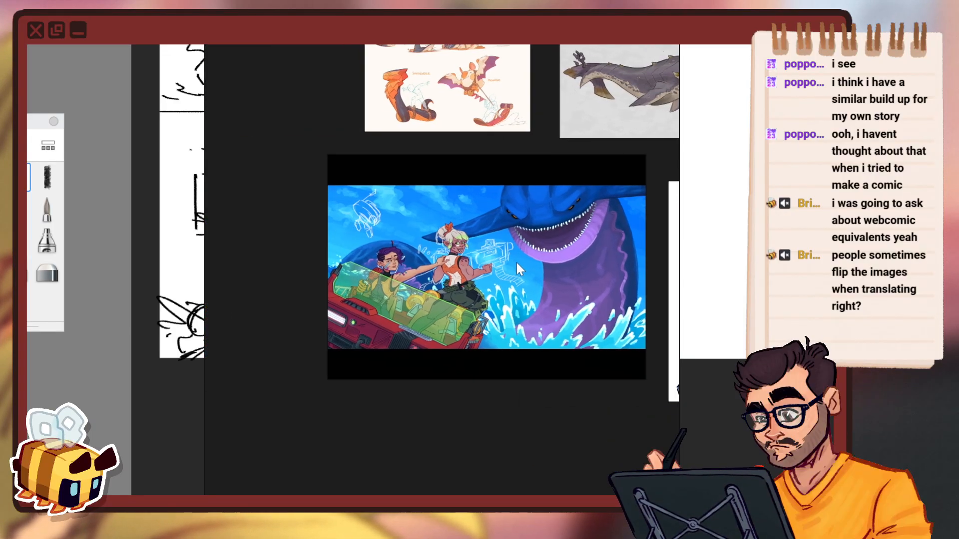
# Examine the two figures in the red vehicle up close and their placement against the creature, and return to the thumbnail sketch.
pyautogui.scroll(2, 516, 260)
pyautogui.scroll(3, 409, 308)
pyautogui.scroll(-3, 461, 308)
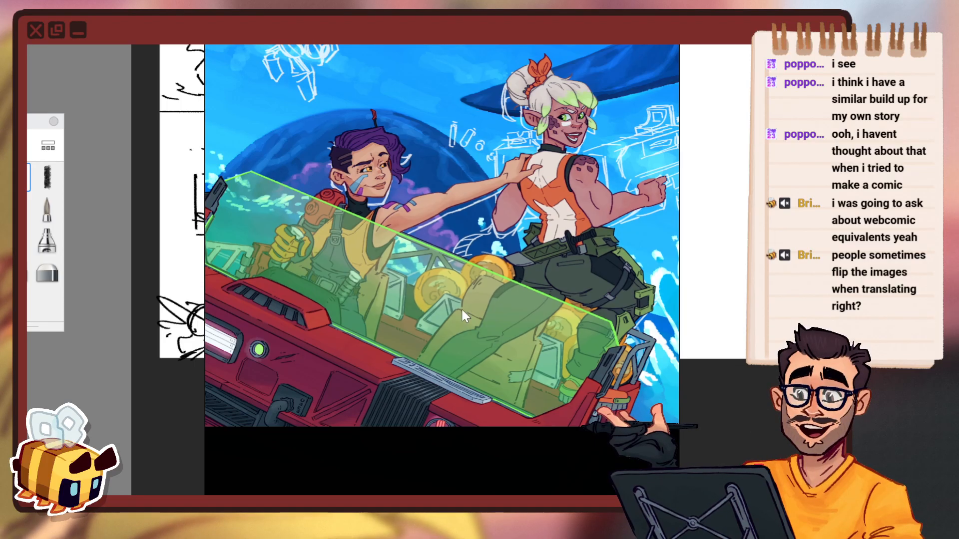
pyautogui.scroll(-1, 459, 302)
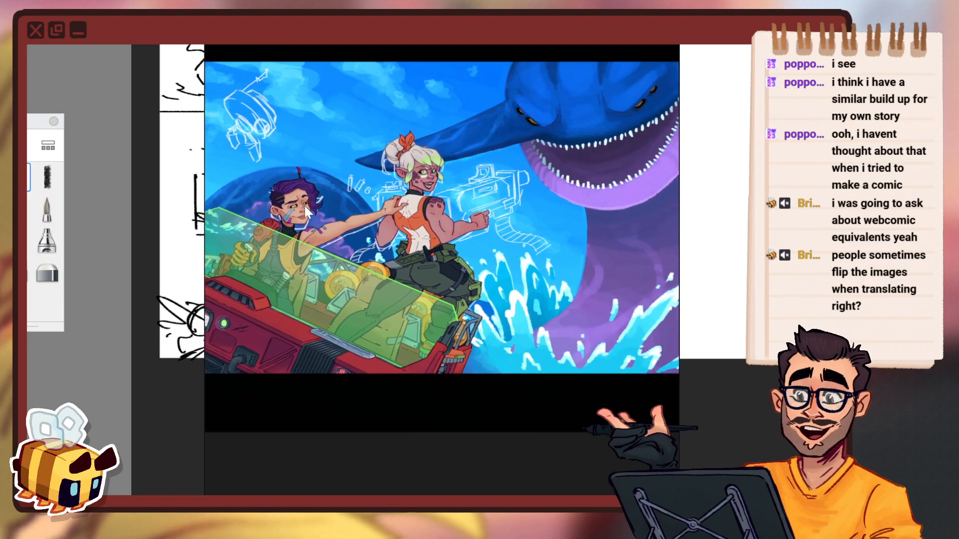
pyautogui.scroll(-2, 433, 240)
pyautogui.scroll(1, 434, 242)
pyautogui.moveTo(599, 241); pyautogui.dragTo(548, 260)
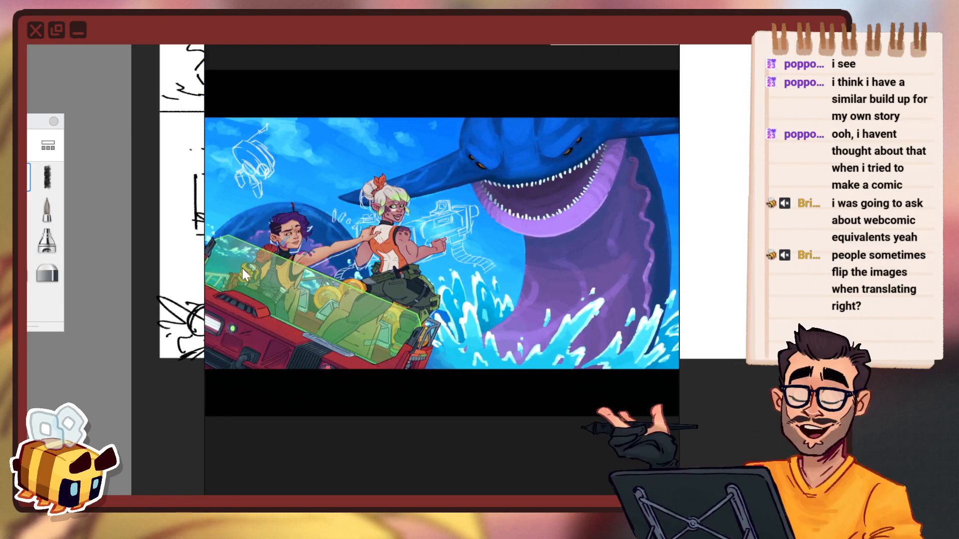
pyautogui.moveTo(242, 269); pyautogui.dragTo(361, 268)
pyautogui.scroll(3, 390, 265)
pyautogui.moveTo(506, 279); pyautogui.dragTo(425, 283)
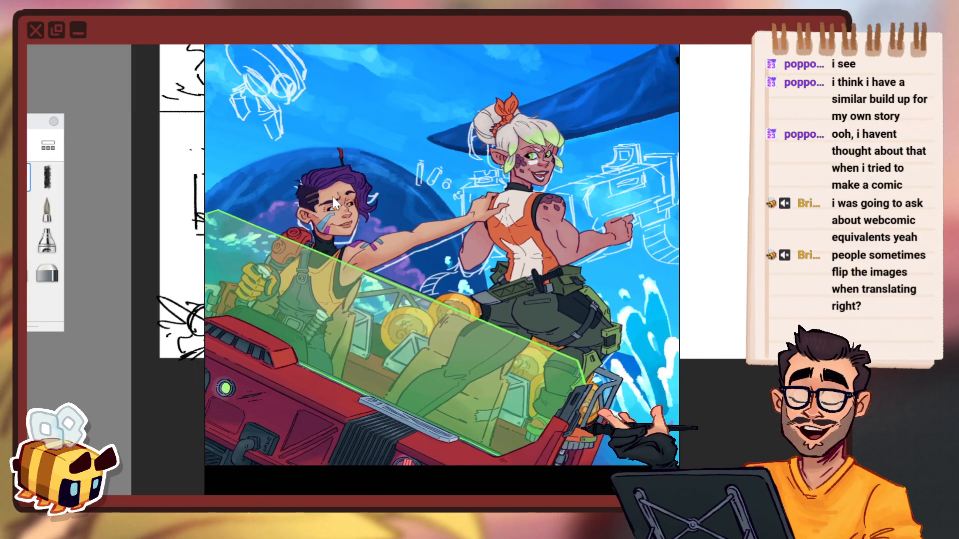
pyautogui.scroll(-3, 340, 247)
pyautogui.moveTo(536, 262); pyautogui.dragTo(420, 287)
pyautogui.scroll(1, 378, 263)
pyautogui.scroll(-2, 554, 274)
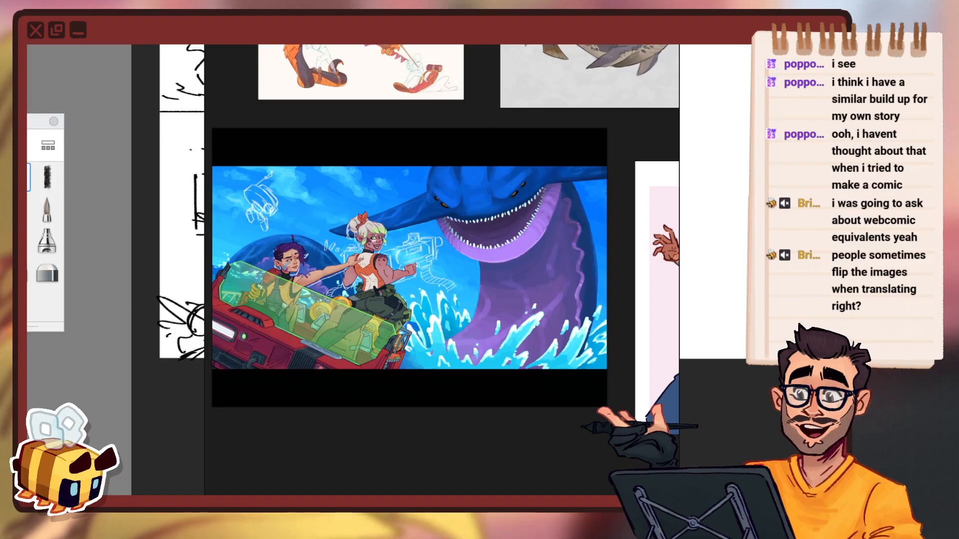
pyautogui.hotkey('alt', 'Tab')
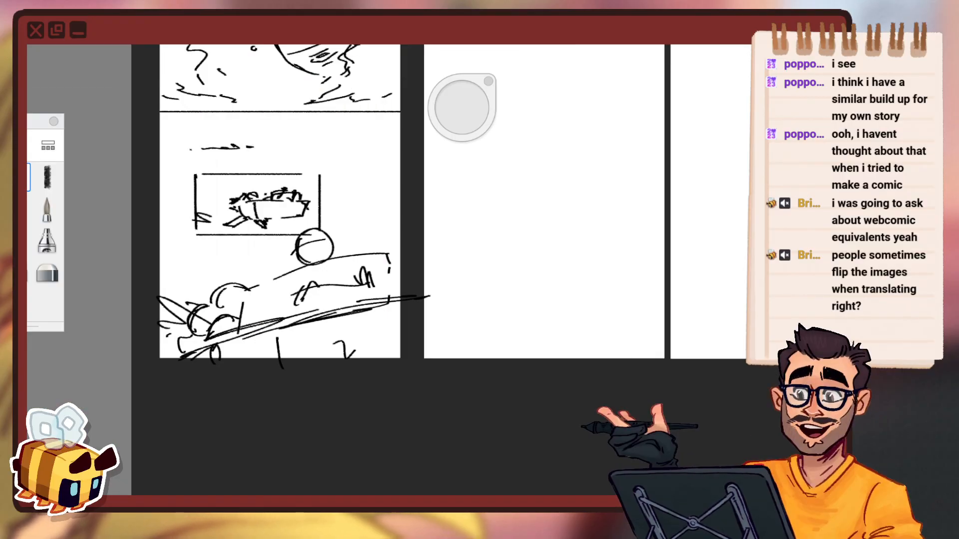
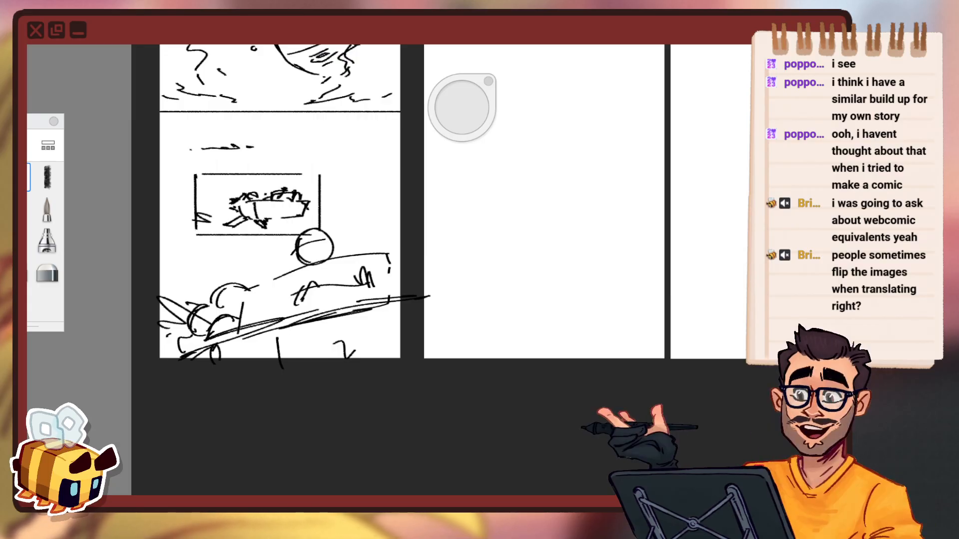
pyautogui.press('space')
pyautogui.moveTo(285, 215)
pyautogui.mouseDown()
pyautogui.moveTo(299, 153)
pyautogui.moveTo(334, 152)
pyautogui.mouseUp()
pyautogui.moveTo(311, 181); pyautogui.dragTo(395, 265)
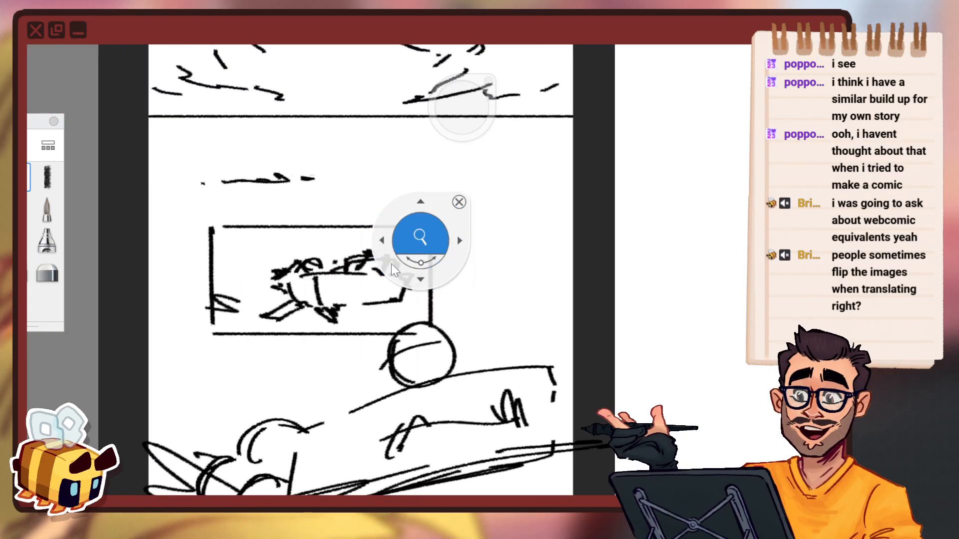
pyautogui.moveTo(224, 317); pyautogui.dragTo(394, 313)
pyautogui.hotkey('ctrl', 'z')
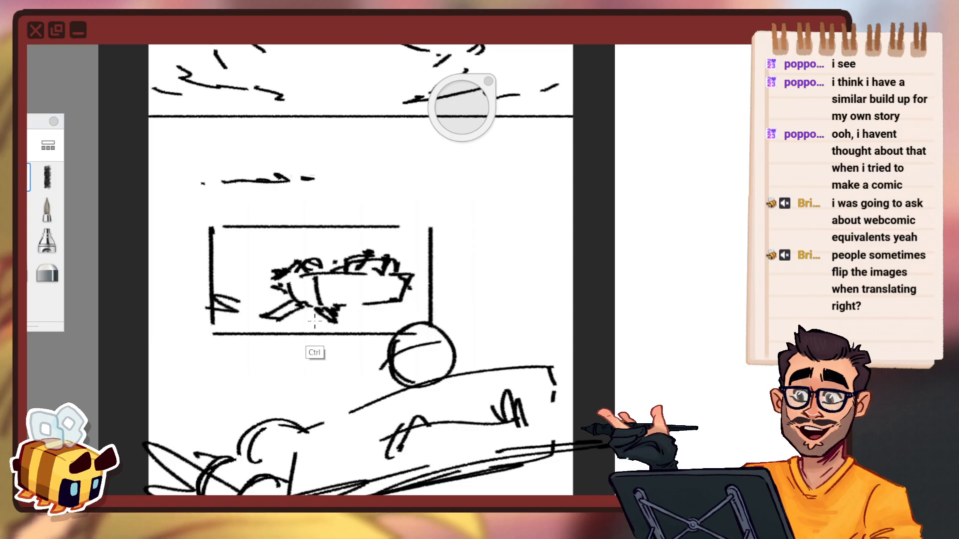
pyautogui.moveTo(251, 326); pyautogui.dragTo(434, 315)
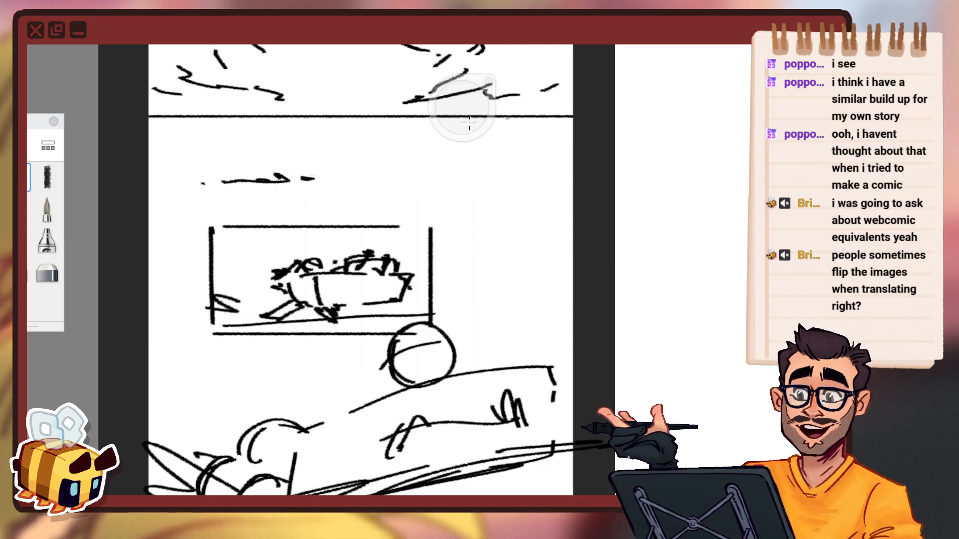
pyautogui.press('space')
pyautogui.moveTo(317, 205); pyautogui.dragTo(306, 234)
pyautogui.moveTo(378, 212); pyautogui.dragTo(352, 222)
pyautogui.hotkey('ctrl', 'z')
pyautogui.moveTo(225, 307)
pyautogui.mouseDown()
pyautogui.moveTo(403, 286)
pyautogui.moveTo(331, 300)
pyautogui.moveTo(378, 293)
pyautogui.mouseUp()
pyautogui.hotkey('ctrl', 'z')
pyautogui.hotkey('ctrl', 'z')
# Add short ground strokes on both sides of the small sketch inside the frame, undoing a stray mark.
pyautogui.moveTo(209, 292); pyautogui.dragTo(240, 294)
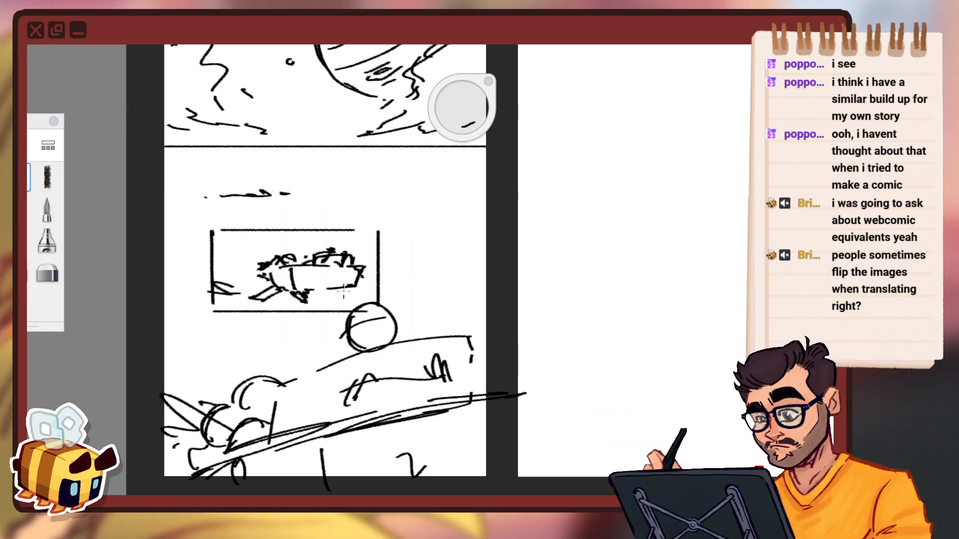
pyautogui.moveTo(343, 292); pyautogui.dragTo(384, 291)
pyautogui.hotkey('ctrl', 'z')
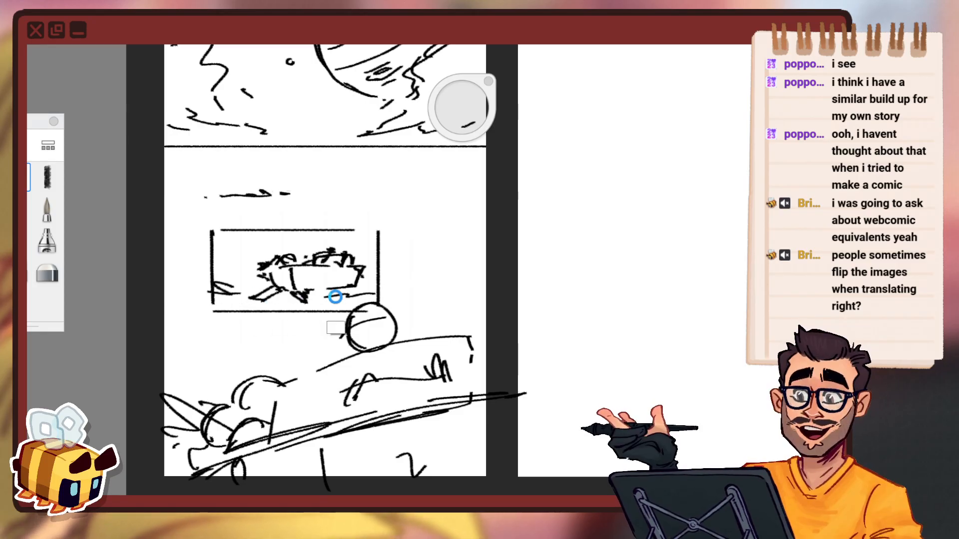
pyautogui.moveTo(246, 291); pyautogui.dragTo(254, 291)
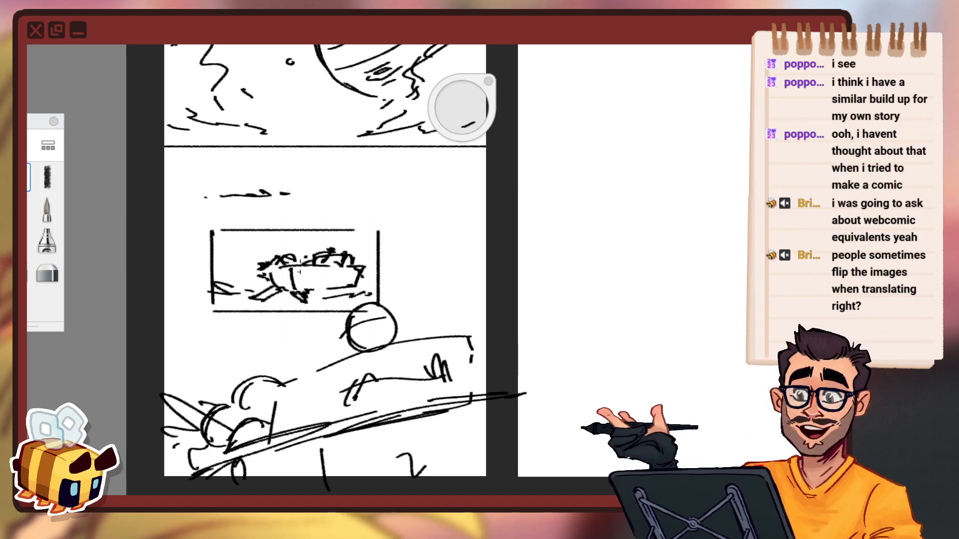
# Draw a bent arc midway along the tilted body and small facial marks inside the round head.
pyautogui.press('space')
pyautogui.moveTo(287, 256); pyautogui.dragTo(320, 245)
pyautogui.moveTo(392, 249); pyautogui.dragTo(400, 162)
pyautogui.moveTo(491, 266); pyautogui.dragTo(437, 259)
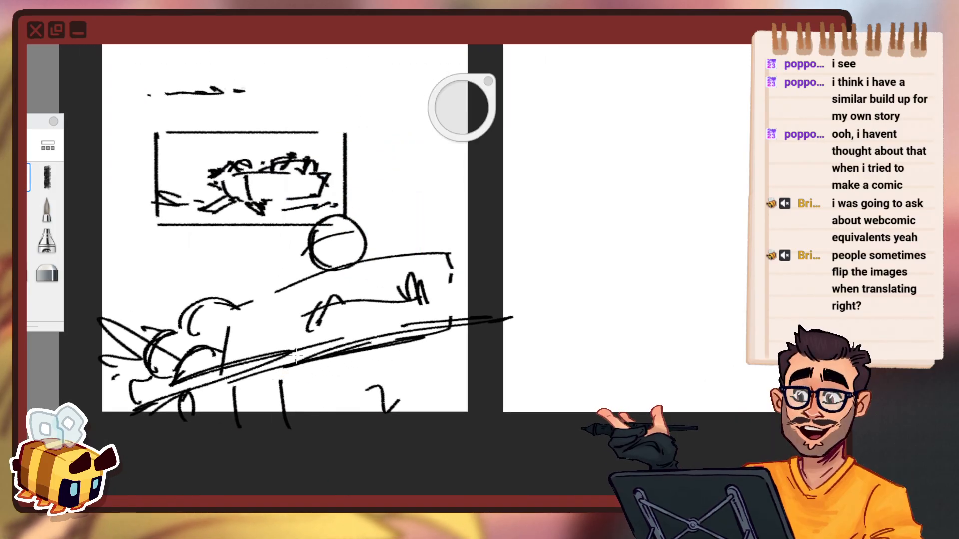
pyautogui.moveTo(256, 326); pyautogui.dragTo(243, 350)
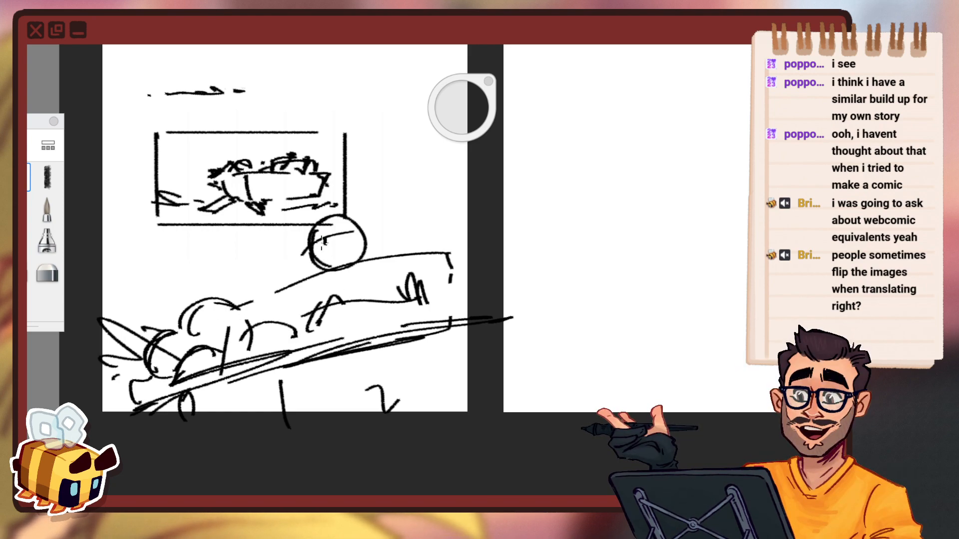
pyautogui.moveTo(314, 249); pyautogui.dragTo(318, 240)
pyautogui.hotkey('ctrl', 'z')
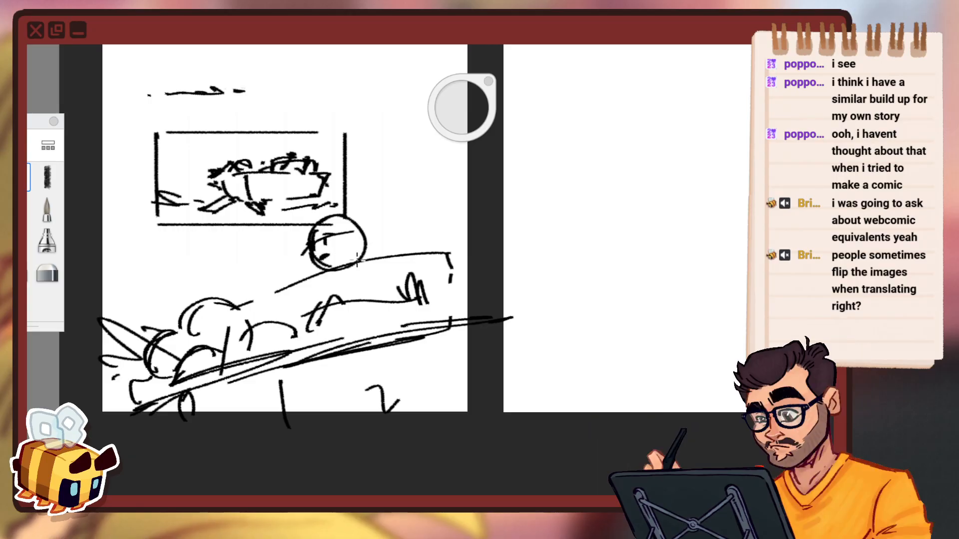
# Add shoulder and arm curves and an upright stroke to the slanted form beneath the head, undoing a misplaced stroke.
pyautogui.moveTo(329, 317); pyautogui.dragTo(346, 328)
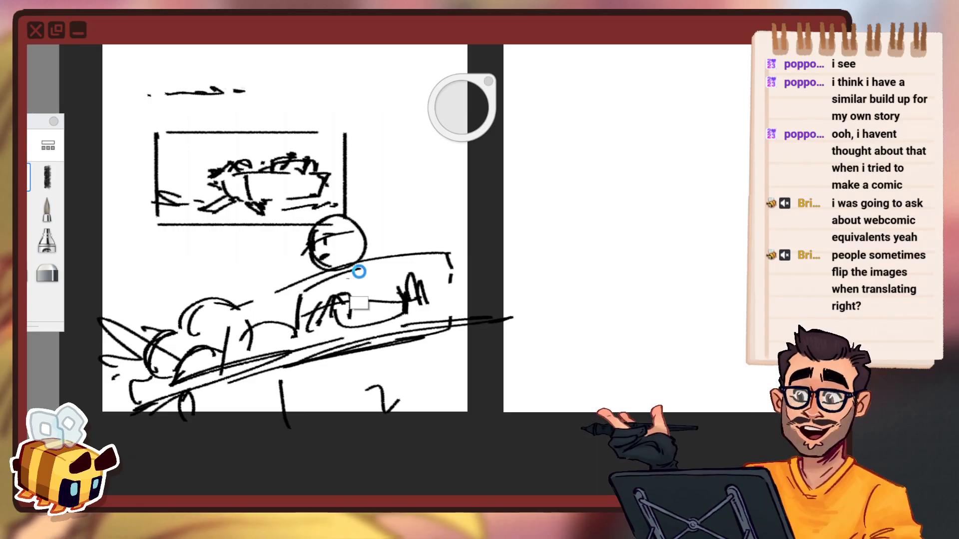
pyautogui.hotkey('ctrl', 'z')
pyautogui.moveTo(355, 274); pyautogui.dragTo(379, 280)
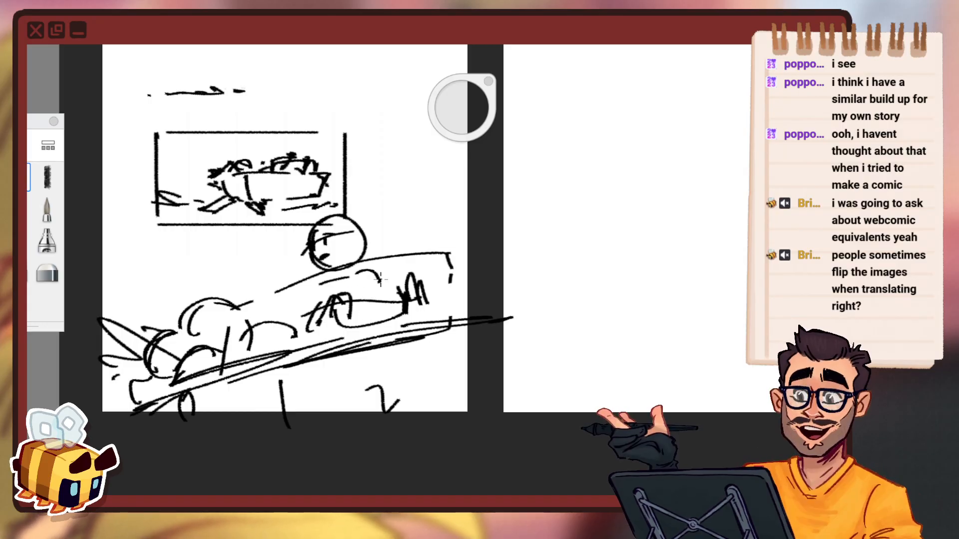
pyautogui.moveTo(296, 284); pyautogui.dragTo(294, 345)
pyautogui.moveTo(370, 322); pyautogui.dragTo(387, 315)
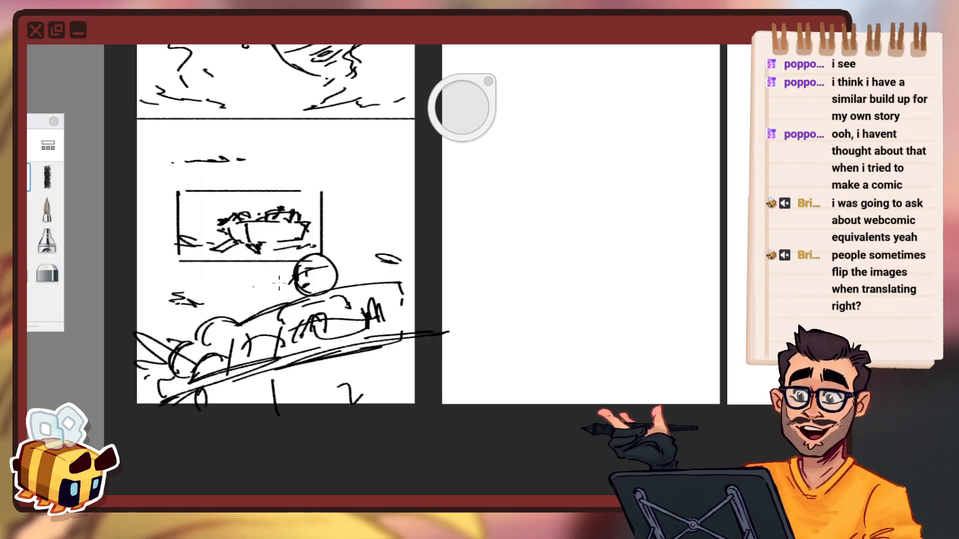
# Sketch diagonal motion lines and loose debris shapes around the tilted figure, above its lower end and beside the head.
pyautogui.moveTo(184, 324); pyautogui.dragTo(138, 297)
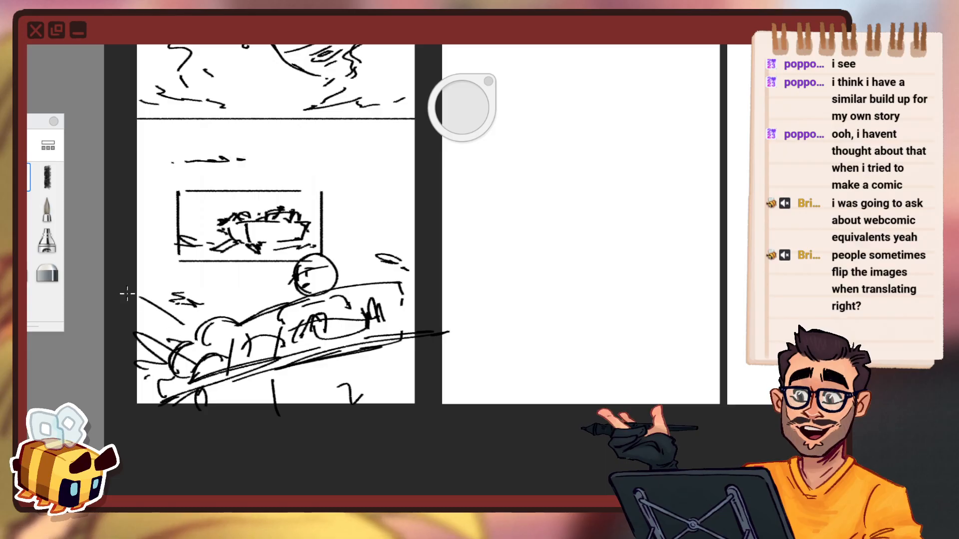
pyautogui.moveTo(238, 308); pyautogui.dragTo(191, 283)
pyautogui.moveTo(177, 299); pyautogui.dragTo(130, 271)
pyautogui.hotkey('ctrl', 'z')
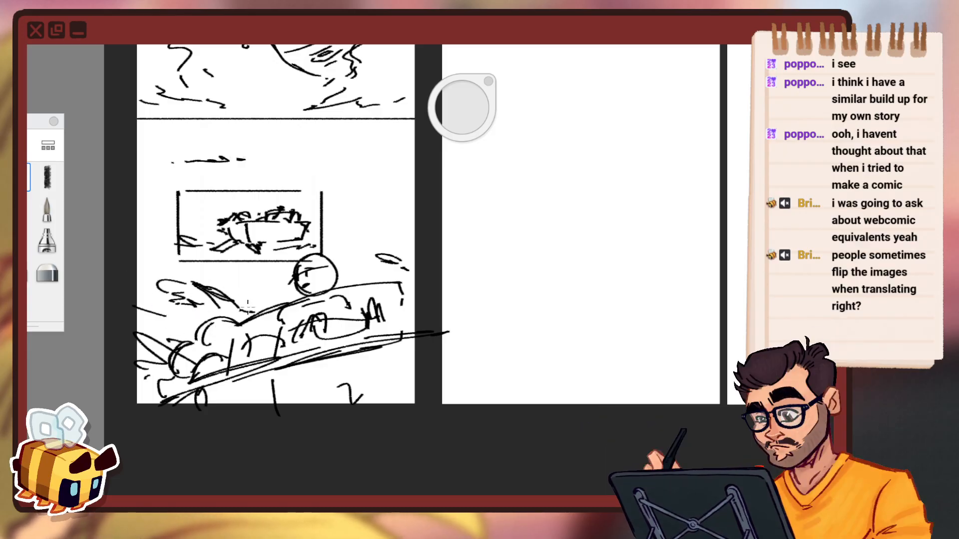
pyautogui.moveTo(358, 270); pyautogui.dragTo(368, 275)
pyautogui.press('space')
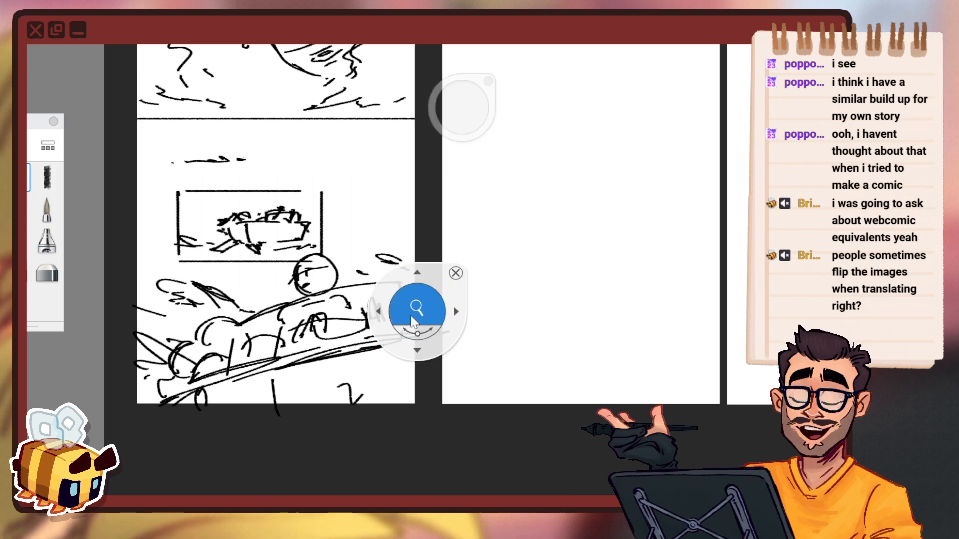
pyautogui.moveTo(413, 325)
pyautogui.mouseDown()
pyautogui.moveTo(458, 289)
pyautogui.moveTo(440, 279)
pyautogui.mouseUp()
pyautogui.moveTo(432, 260); pyautogui.dragTo(396, 326)
pyautogui.moveTo(351, 289); pyautogui.dragTo(400, 260)
pyautogui.moveTo(410, 253); pyautogui.dragTo(424, 263)
pyautogui.moveTo(321, 334); pyautogui.dragTo(345, 319)
pyautogui.moveTo(624, 231); pyautogui.dragTo(661, 222)
pyautogui.press('space')
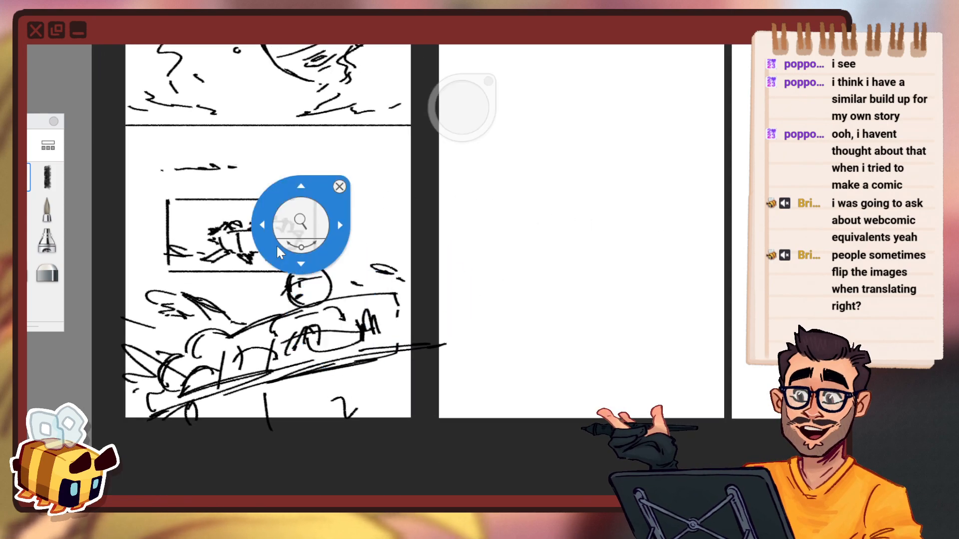
pyautogui.press('v')
pyautogui.click(509, 65)
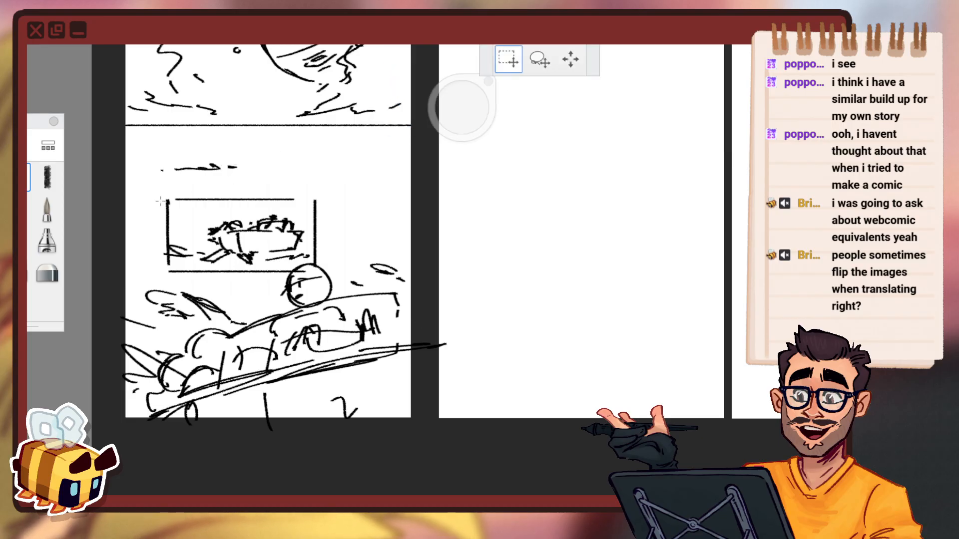
pyautogui.moveTo(149, 193); pyautogui.dragTo(334, 284)
pyautogui.moveTo(466, 281); pyautogui.dragTo(452, 280)
pyautogui.hotkey('ctrl', 'z')
pyautogui.hotkey('ctrl', 'z')
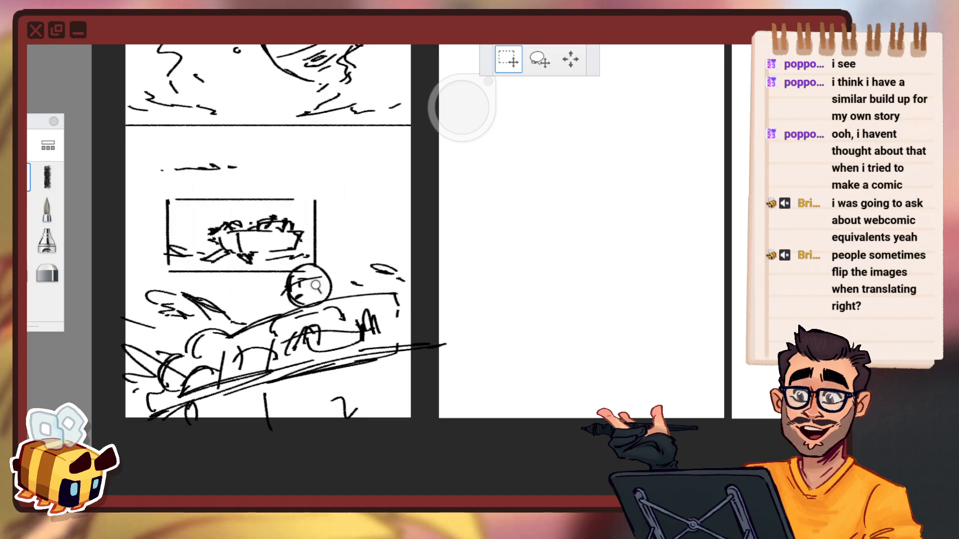
pyautogui.press('space')
pyautogui.moveTo(370, 280); pyautogui.dragTo(375, 216)
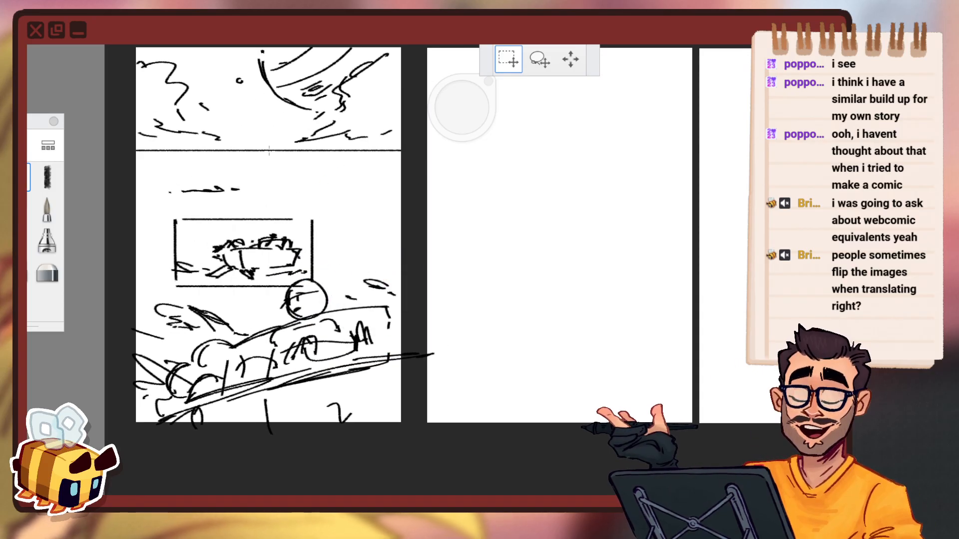
pyautogui.press('space')
pyautogui.moveTo(396, 266); pyautogui.dragTo(392, 245)
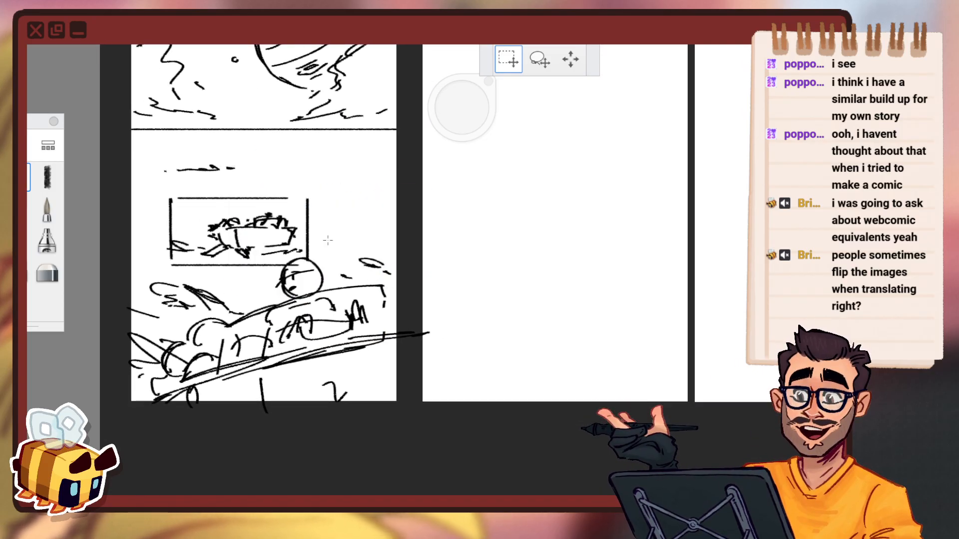
pyautogui.press('space')
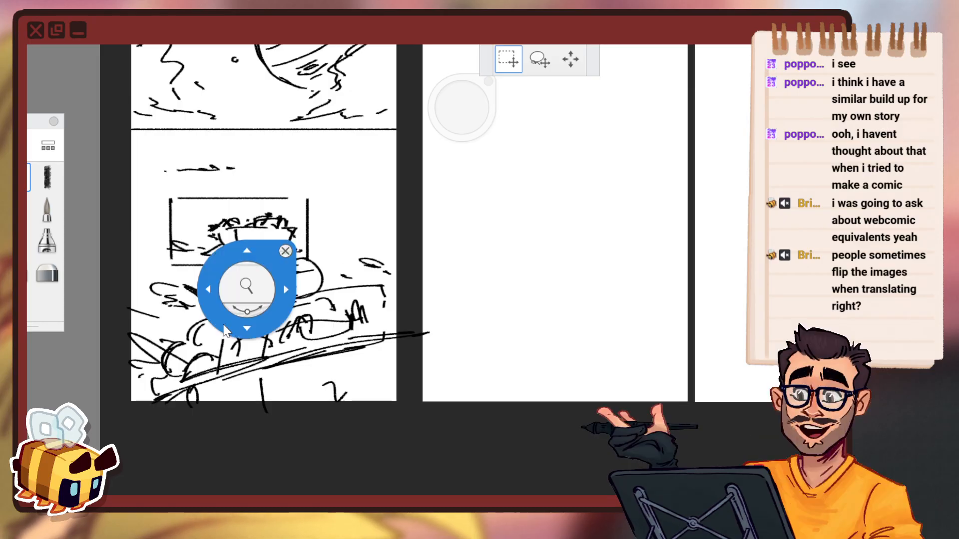
pyautogui.moveTo(247, 290); pyautogui.dragTo(328, 228)
pyautogui.moveTo(364, 219); pyautogui.dragTo(375, 244)
# Erase the small framed sketch and its ground strokes above the tilted figure, leaving the figure's round head intact.
pyautogui.press('e')
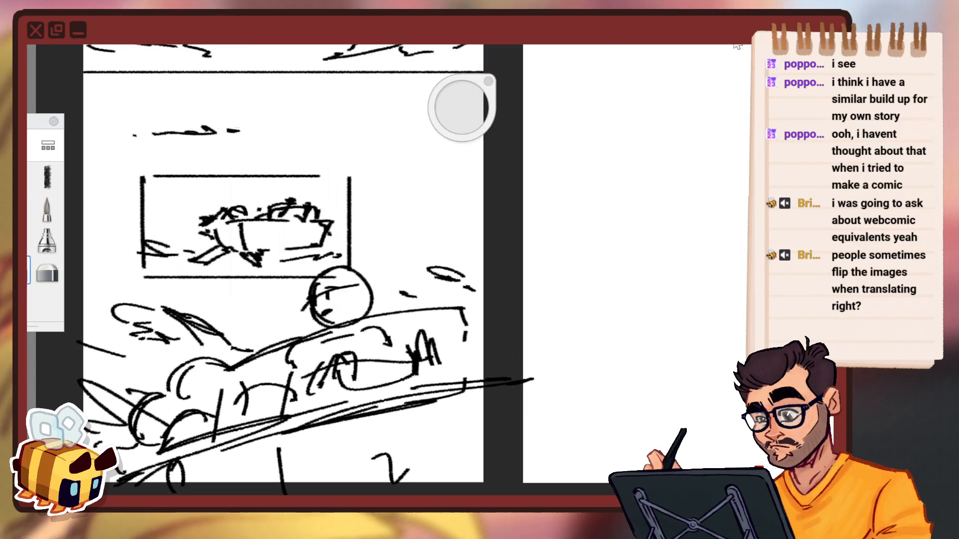
pyautogui.click(48, 178)
pyautogui.press('c')
pyautogui.click(196, 226)
pyautogui.click(263, 123)
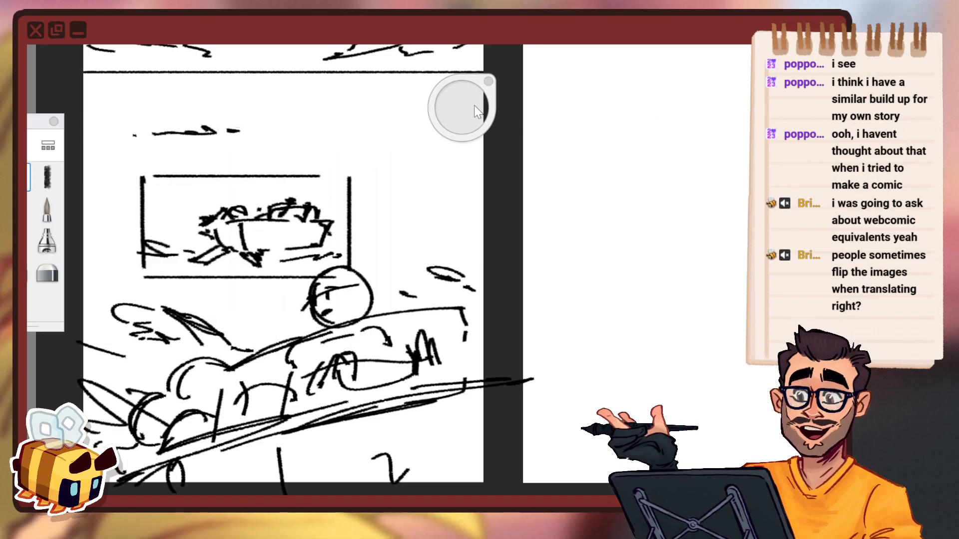
pyautogui.click(47, 208)
pyautogui.moveTo(475, 115); pyautogui.dragTo(724, 150)
pyautogui.moveTo(143, 175)
pyautogui.mouseDown()
pyautogui.moveTo(167, 220)
pyautogui.moveTo(264, 217)
pyautogui.moveTo(364, 193)
pyautogui.moveTo(295, 277)
pyautogui.mouseUp()
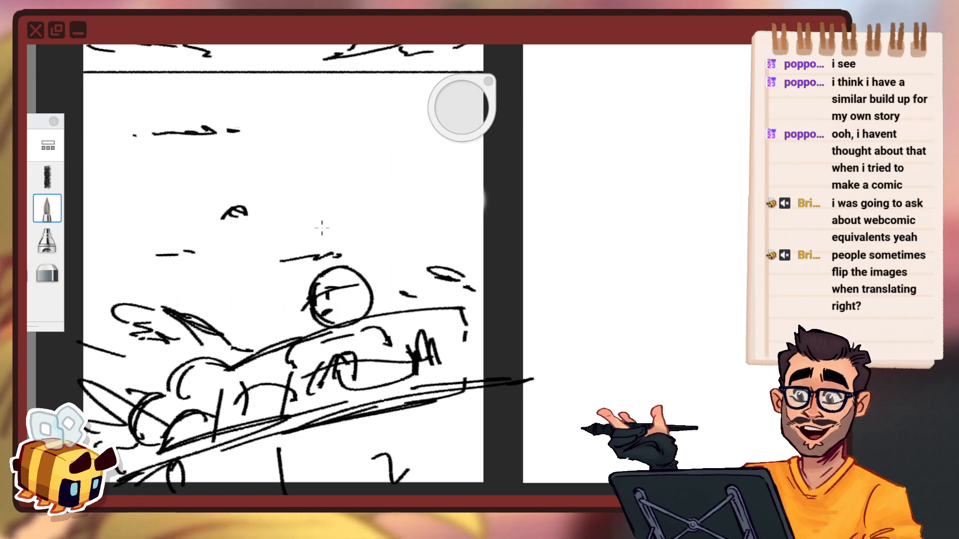
pyautogui.press('e')
pyautogui.moveTo(235, 204); pyautogui.dragTo(172, 254)
pyautogui.moveTo(336, 255); pyautogui.dragTo(296, 250)
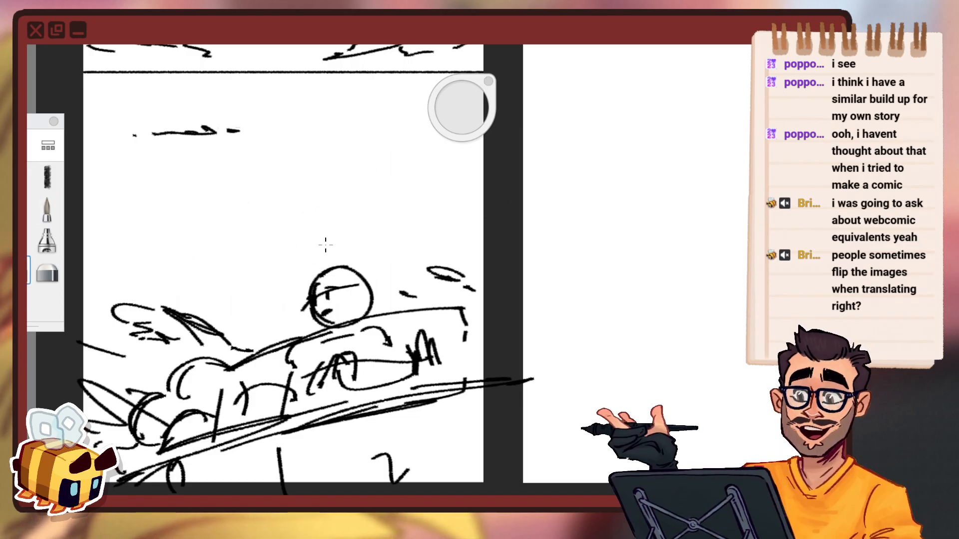
pyautogui.click(25, 177)
pyautogui.moveTo(368, 237); pyautogui.dragTo(476, 248)
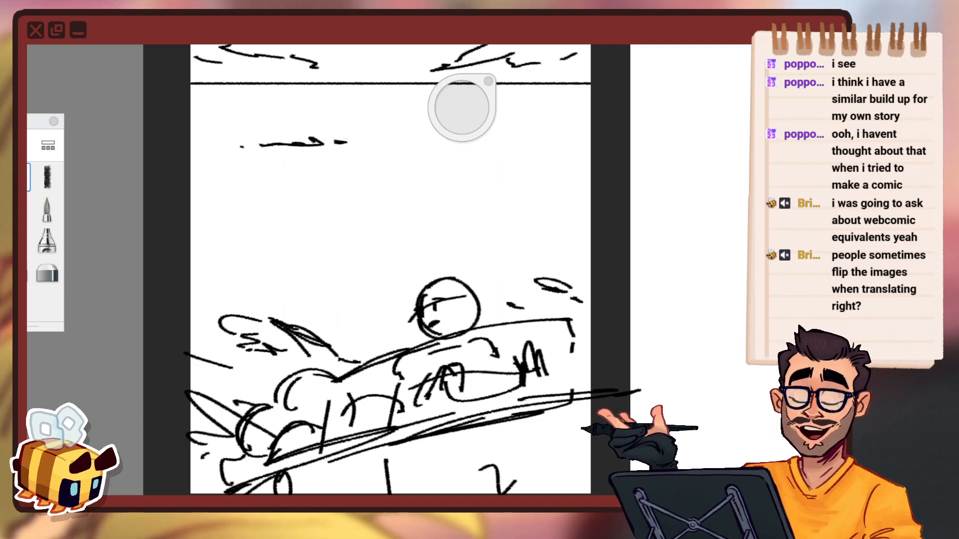
pyautogui.click(462, 107)
pyautogui.moveTo(201, 259); pyautogui.dragTo(198, 354)
pyautogui.click(264, 123)
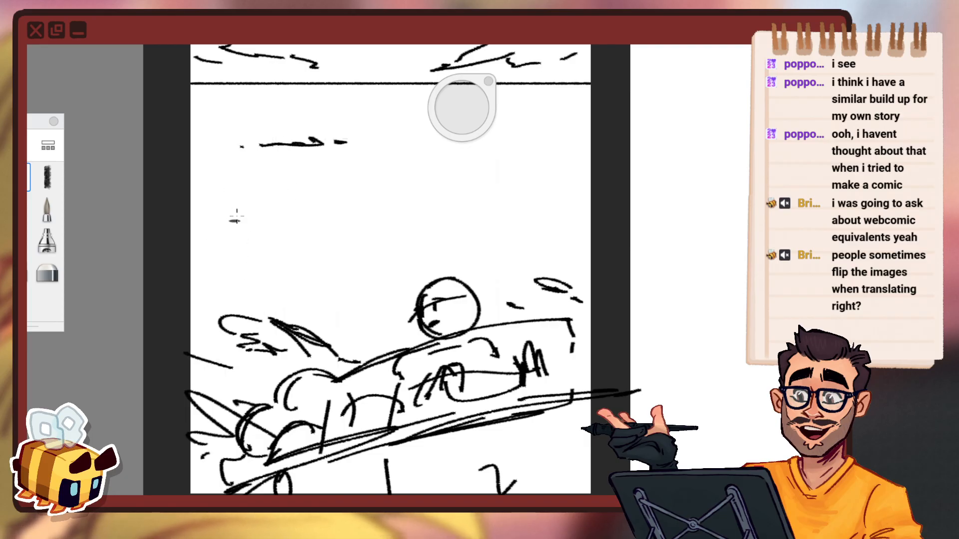
pyautogui.moveTo(480, 103); pyautogui.dragTo(355, 125)
pyautogui.moveTo(234, 182); pyautogui.dragTo(234, 286)
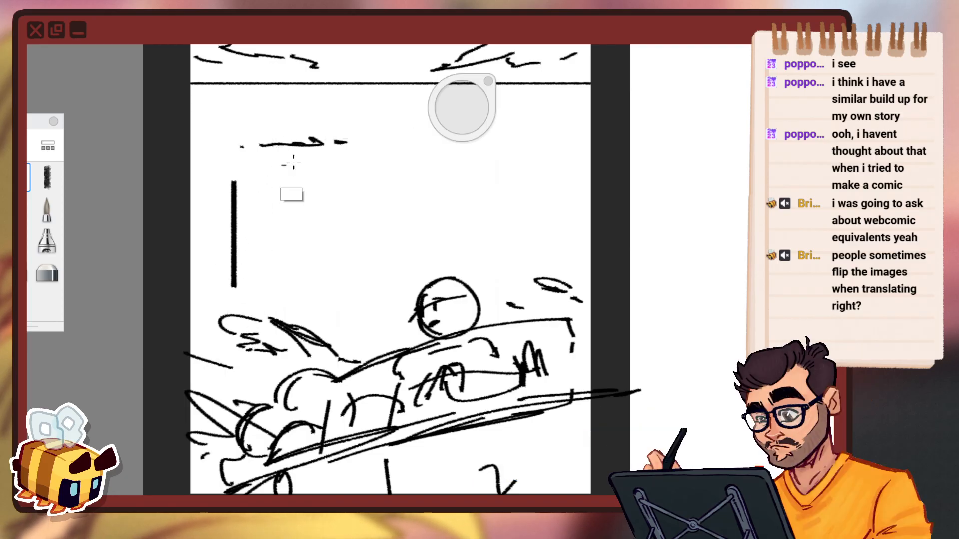
pyautogui.moveTo(459, 105); pyautogui.dragTo(406, 114)
pyautogui.hotkey('ctrl', 'z')
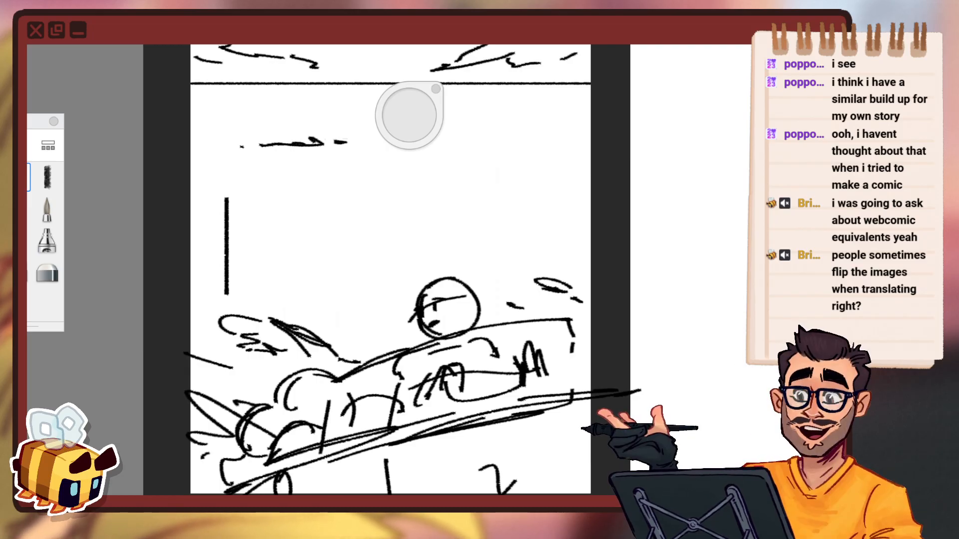
pyautogui.hotkey('ctrl', 'z')
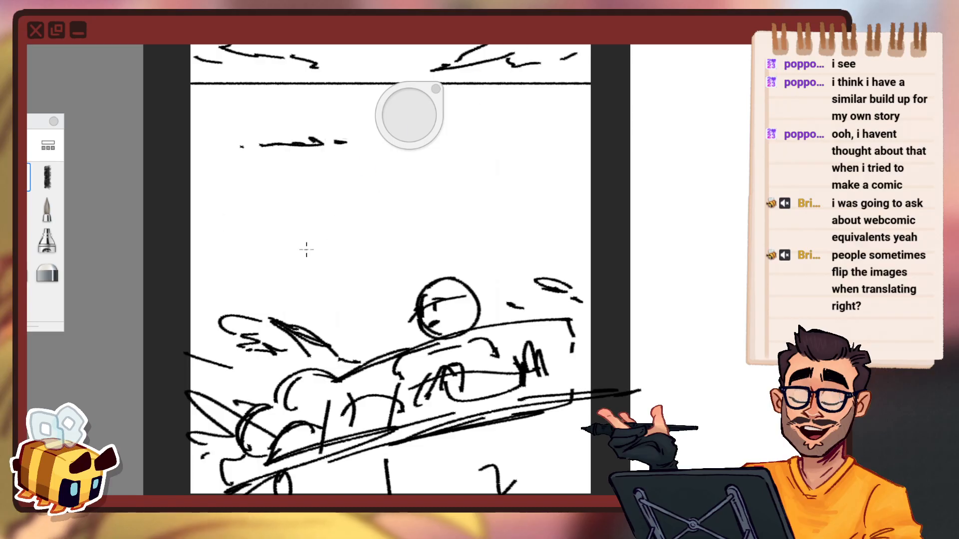
# Draw a larger empty rectangular panel frame above the tilted figure, with its lower corner meeting the round head.
pyautogui.press('space')
pyautogui.moveTo(278, 238); pyautogui.dragTo(345, 238)
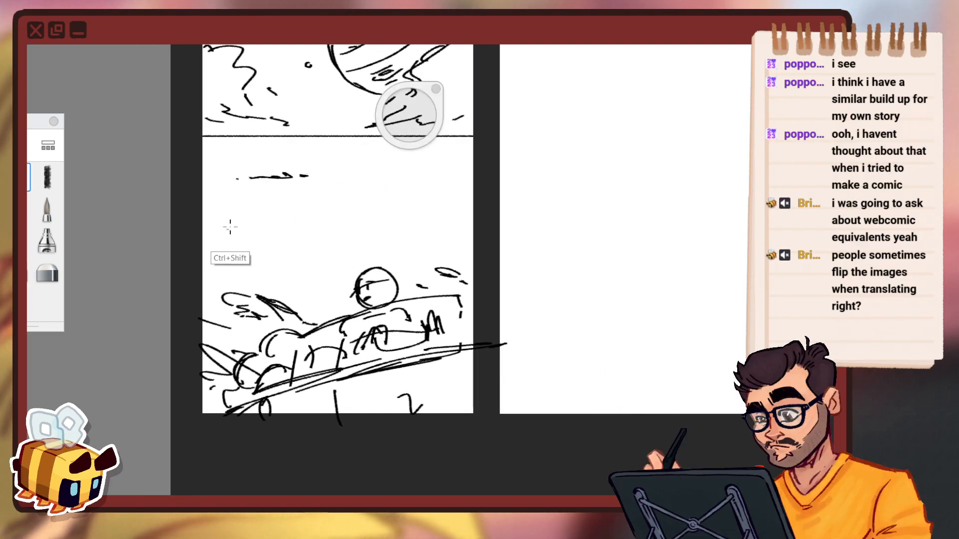
pyautogui.moveTo(231, 202)
pyautogui.mouseDown()
pyautogui.moveTo(231, 267)
pyautogui.moveTo(366, 202)
pyautogui.moveTo(382, 270)
pyautogui.mouseUp()
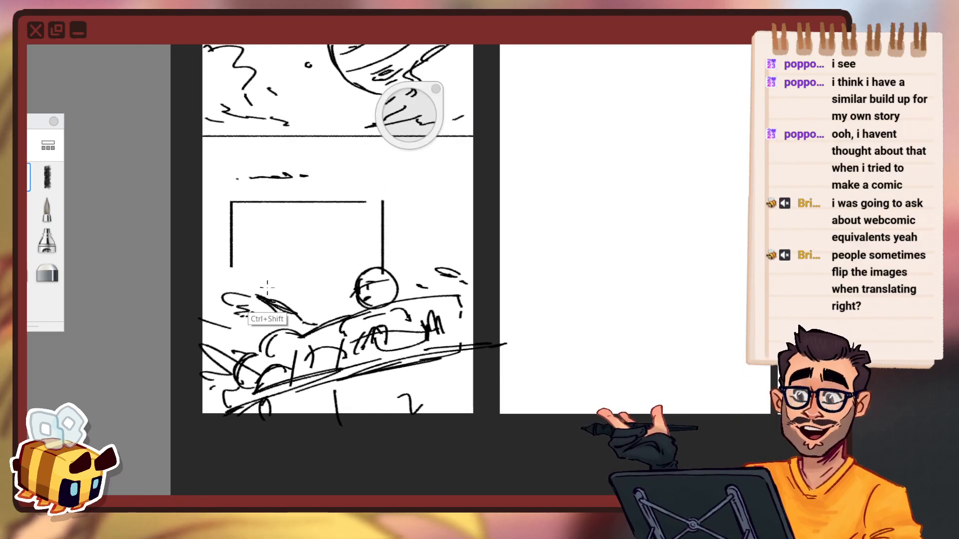
pyautogui.moveTo(230, 285)
pyautogui.mouseDown()
pyautogui.moveTo(363, 285)
pyautogui.moveTo(353, 225)
pyautogui.moveTo(373, 212)
pyautogui.mouseUp()
pyautogui.press('space')
pyautogui.moveTo(413, 177); pyautogui.dragTo(405, 199)
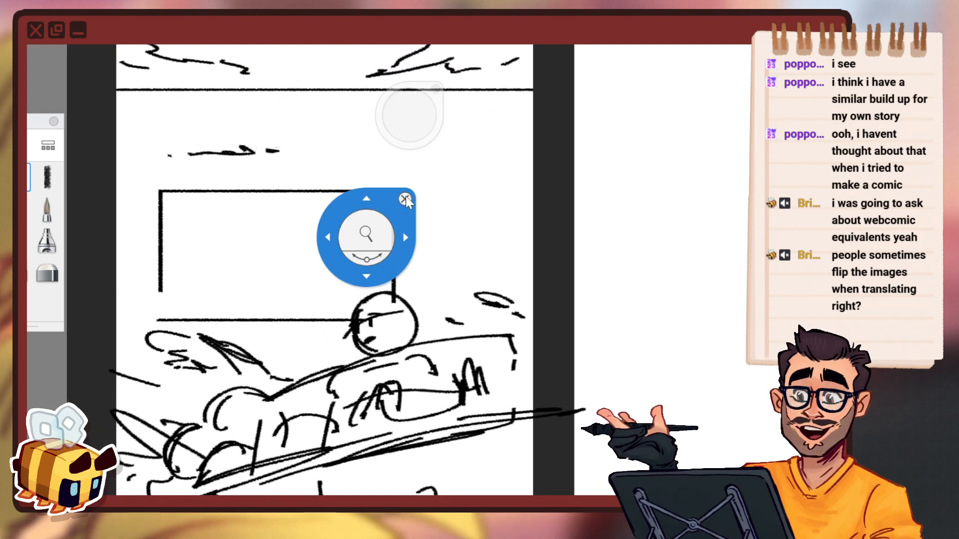
pyautogui.click(406, 199)
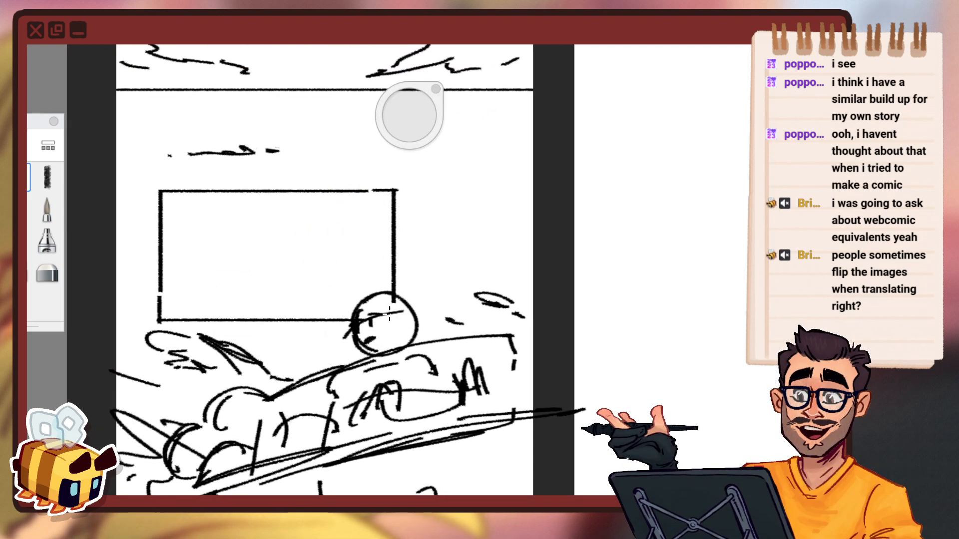
pyautogui.moveTo(394, 301); pyautogui.dragTo(393, 316)
pyautogui.press('space')
pyautogui.moveTo(393, 273); pyautogui.dragTo(406, 170)
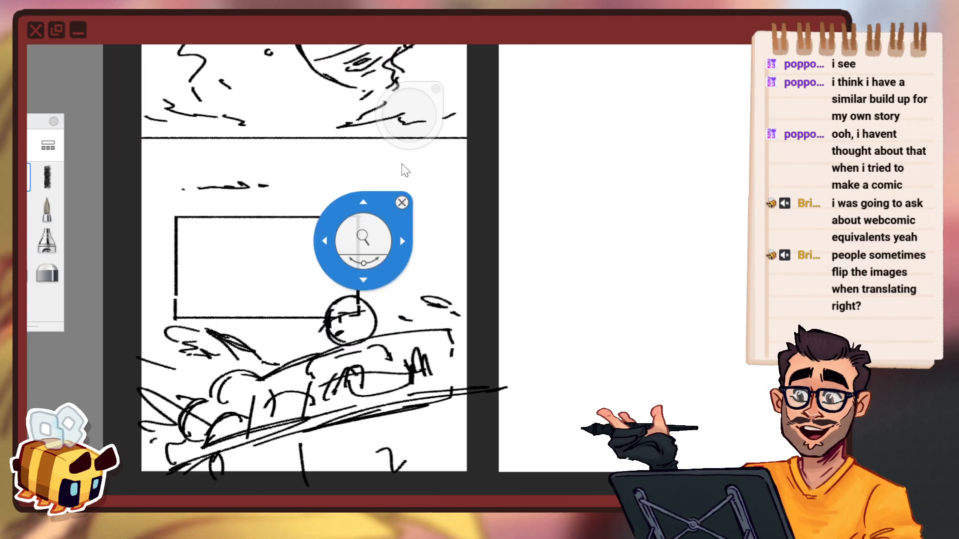
pyautogui.press('m')
pyautogui.click(571, 60)
pyautogui.moveTo(370, 224); pyautogui.dragTo(364, 225)
pyautogui.moveTo(430, 212); pyautogui.dragTo(410, 204)
pyautogui.moveTo(458, 199); pyautogui.dragTo(425, 210)
pyautogui.moveTo(471, 202); pyautogui.dragTo(474, 200)
pyautogui.click(470, 167)
# Erase the part of the frame's lower edge that crosses the figure's round head.
pyautogui.press('space')
pyautogui.moveTo(258, 302); pyautogui.dragTo(233, 246)
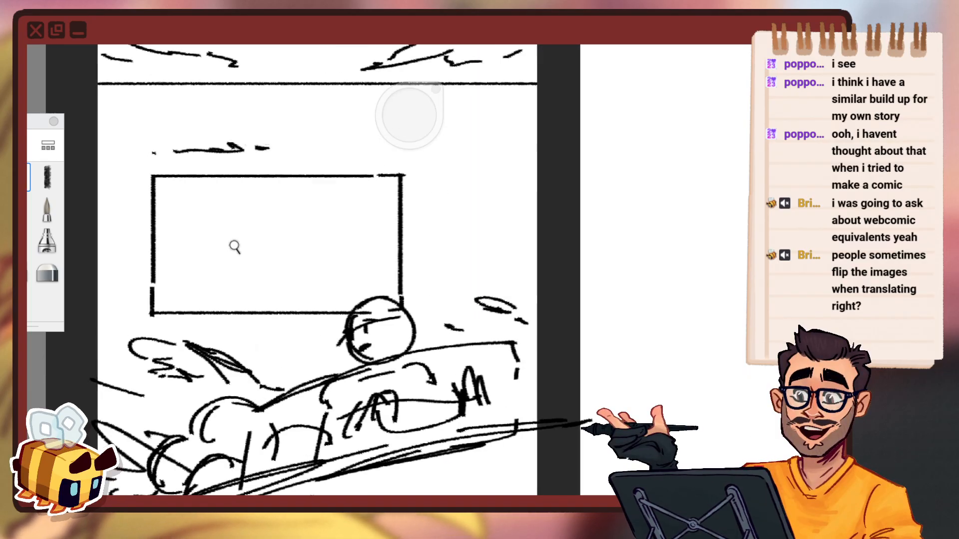
pyautogui.press('e')
pyautogui.moveTo(369, 314); pyautogui.dragTo(366, 327)
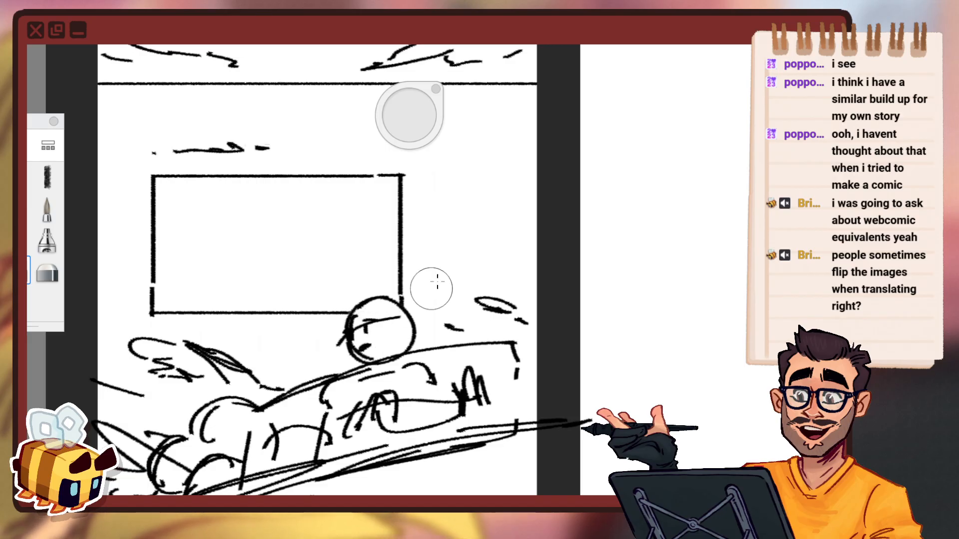
pyautogui.press('space')
pyautogui.moveTo(433, 285); pyautogui.dragTo(474, 284)
pyautogui.press('space')
pyautogui.moveTo(514, 265); pyautogui.dragTo(494, 259)
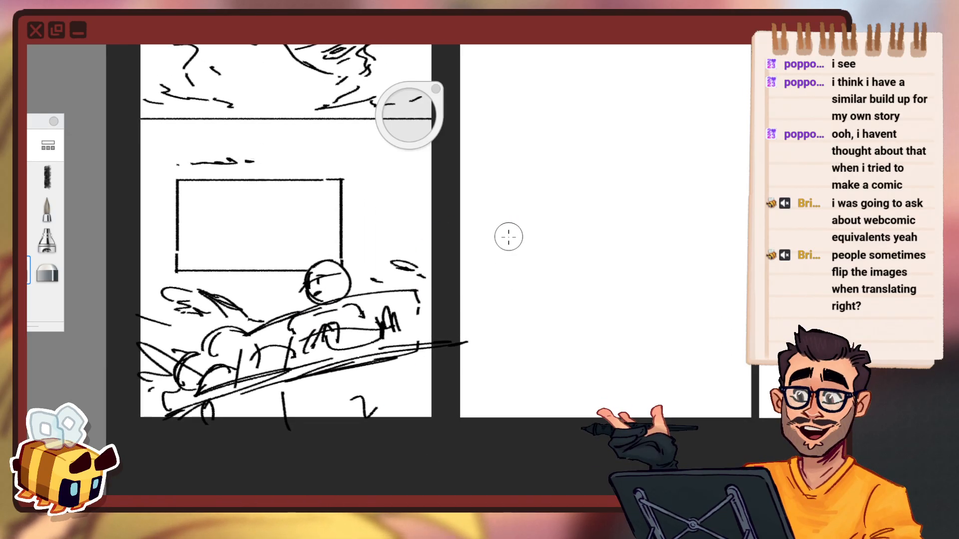
pyautogui.press('space')
pyautogui.moveTo(282, 329); pyautogui.dragTo(259, 362)
pyautogui.press('space')
pyautogui.moveTo(316, 339); pyautogui.dragTo(355, 300)
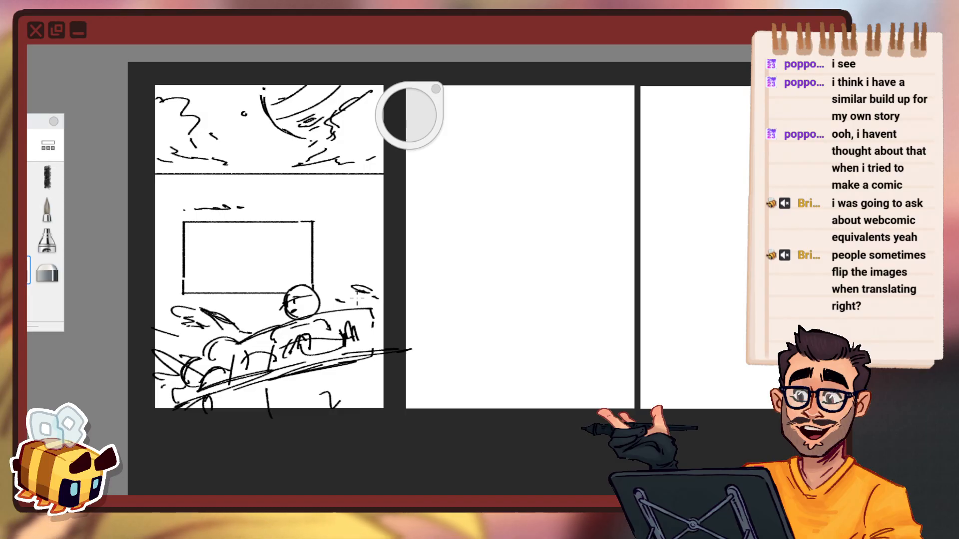
pyautogui.click(19, 177)
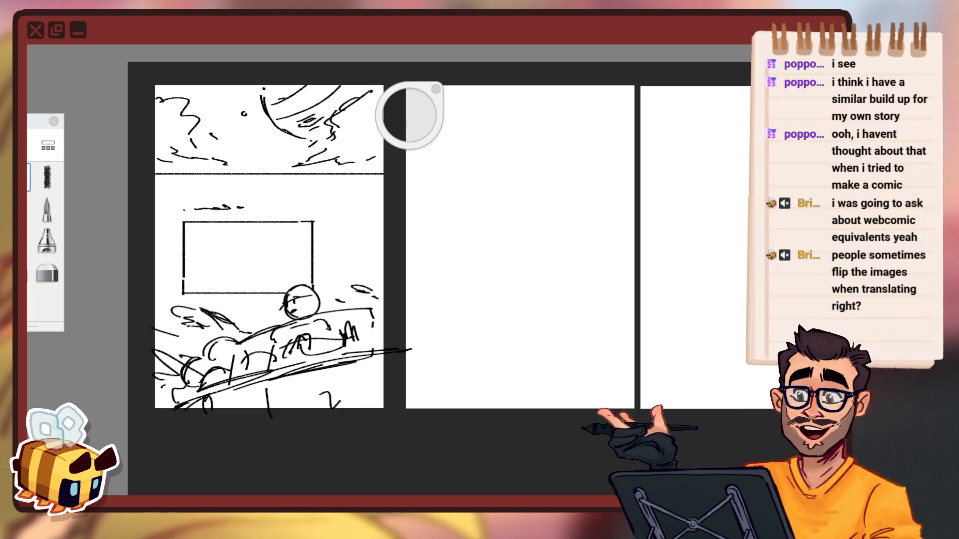
pyautogui.moveTo(471, 251); pyautogui.dragTo(451, 247)
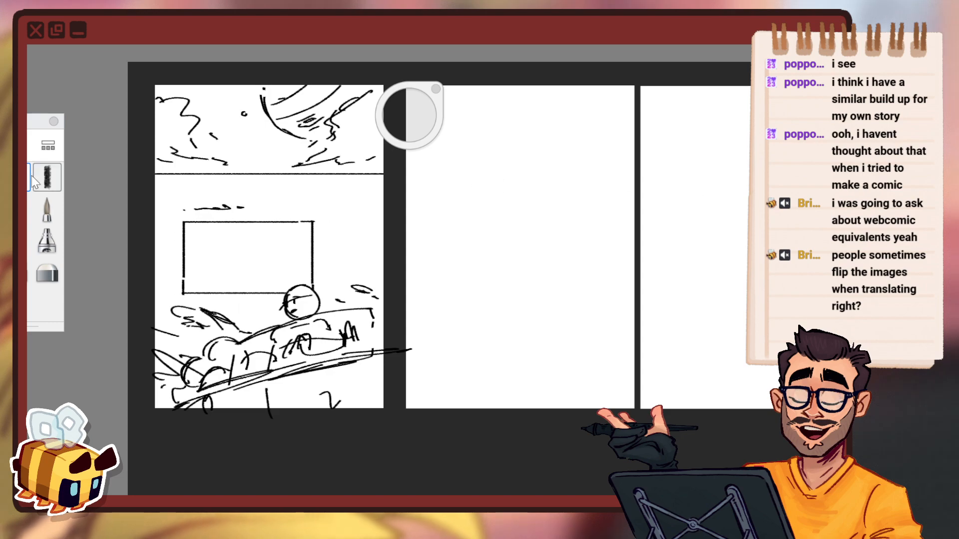
pyautogui.moveTo(452, 196); pyautogui.dragTo(453, 247)
pyautogui.moveTo(481, 189); pyautogui.dragTo(484, 240)
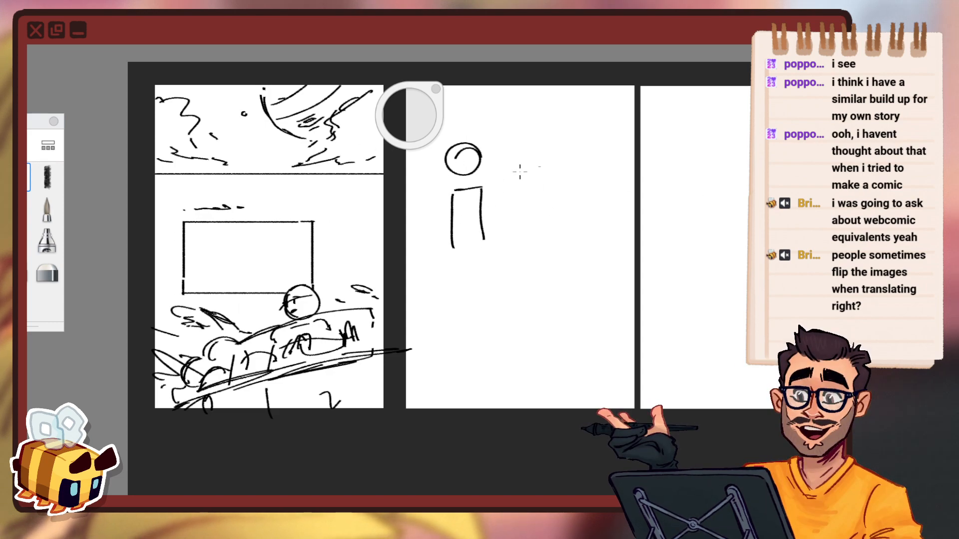
pyautogui.moveTo(455, 190); pyautogui.dragTo(483, 187)
pyautogui.hotkey('ctrl', 'z')
pyautogui.hotkey('ctrl', 'z')
pyautogui.hotkey('ctrl', 'z')
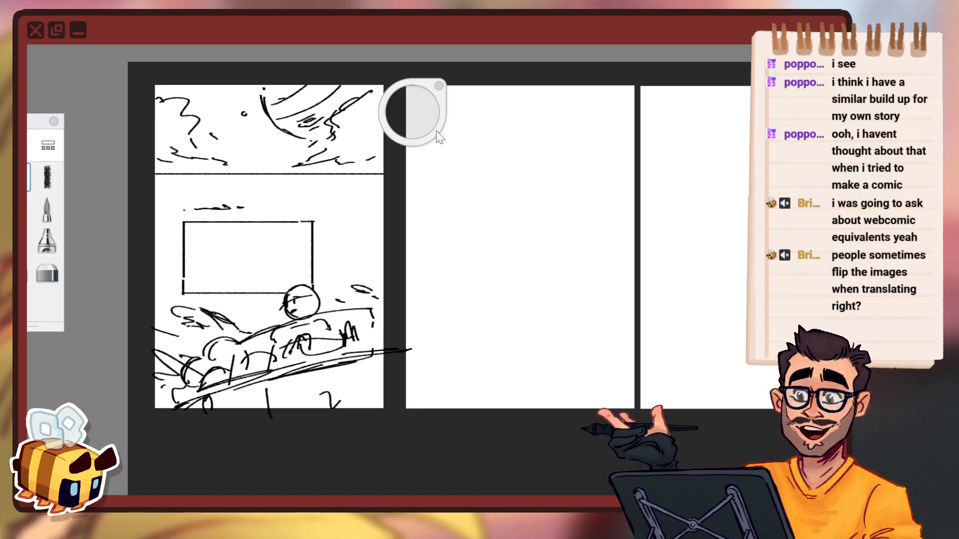
# Draw two side-by-side panel frames in the upper part of the blank middle page, the second slightly larger and taller.
pyautogui.moveTo(434, 132); pyautogui.dragTo(778, 113)
pyautogui.press('space')
pyautogui.moveTo(484, 156); pyautogui.dragTo(513, 133)
pyautogui.moveTo(574, 103); pyautogui.dragTo(449, 146)
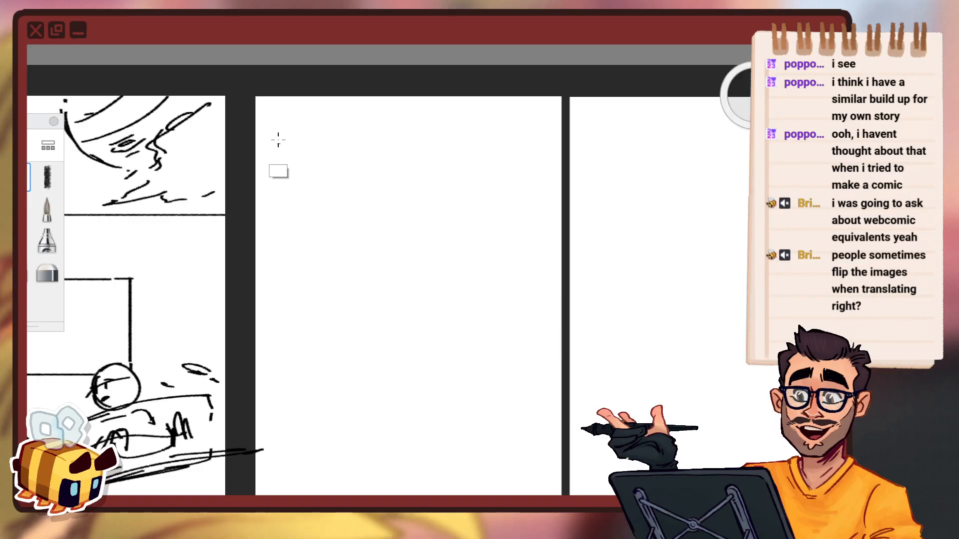
pyautogui.moveTo(276, 119); pyautogui.dragTo(276, 177)
pyautogui.moveTo(355, 114); pyautogui.dragTo(355, 216)
pyautogui.moveTo(270, 209); pyautogui.dragTo(357, 209)
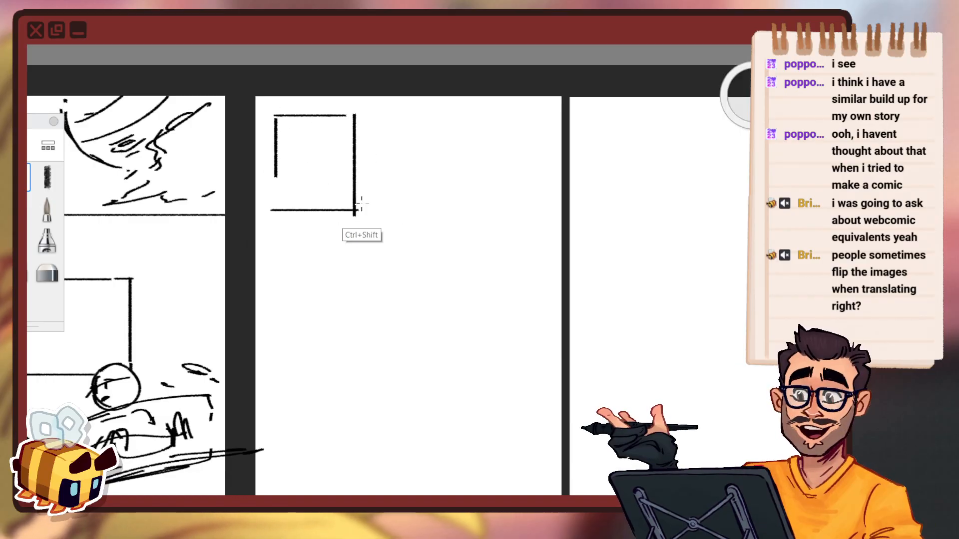
pyautogui.moveTo(372, 117)
pyautogui.mouseDown()
pyautogui.moveTo(372, 239)
pyautogui.moveTo(480, 112)
pyautogui.moveTo(481, 210)
pyautogui.mouseUp()
pyautogui.moveTo(385, 236); pyautogui.dragTo(487, 236)
# Sketch two eyes and a small mouth in the first panel and a door with a round knob in the second.
pyautogui.moveTo(320, 127)
pyautogui.mouseDown()
pyautogui.moveTo(294, 150)
pyautogui.moveTo(306, 161)
pyautogui.moveTo(337, 152)
pyautogui.moveTo(323, 179)
pyautogui.mouseUp()
pyautogui.click(345, 159)
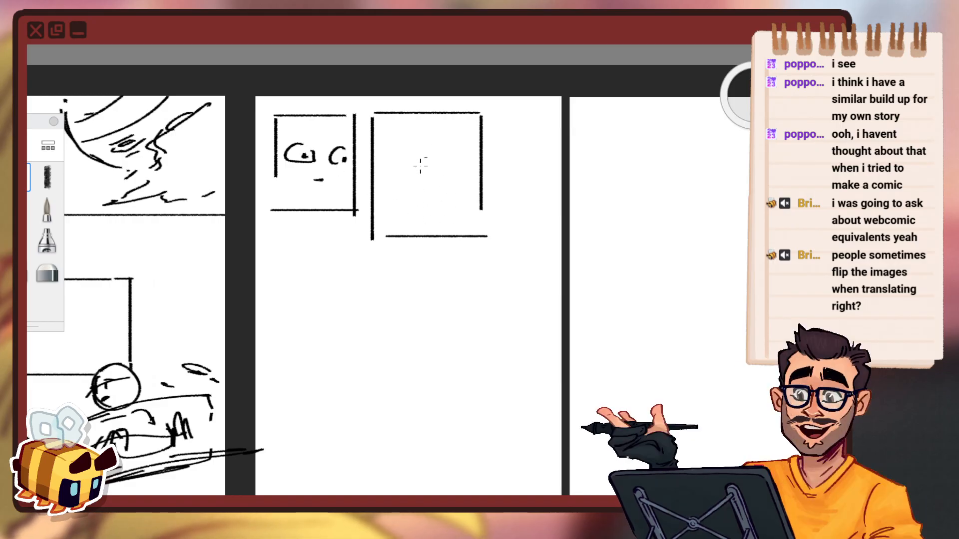
pyautogui.hotkey('ctrl', 'z')
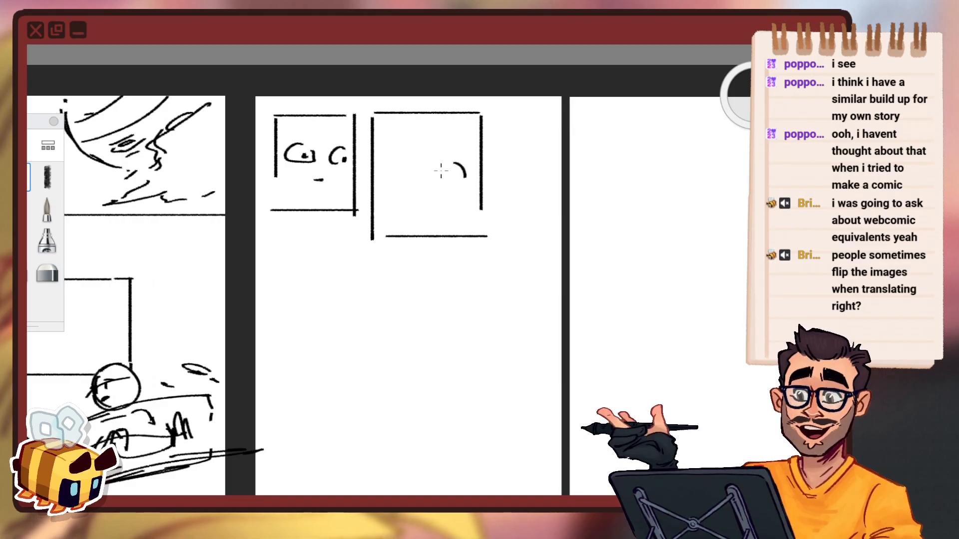
pyautogui.moveTo(405, 134); pyautogui.dragTo(478, 133)
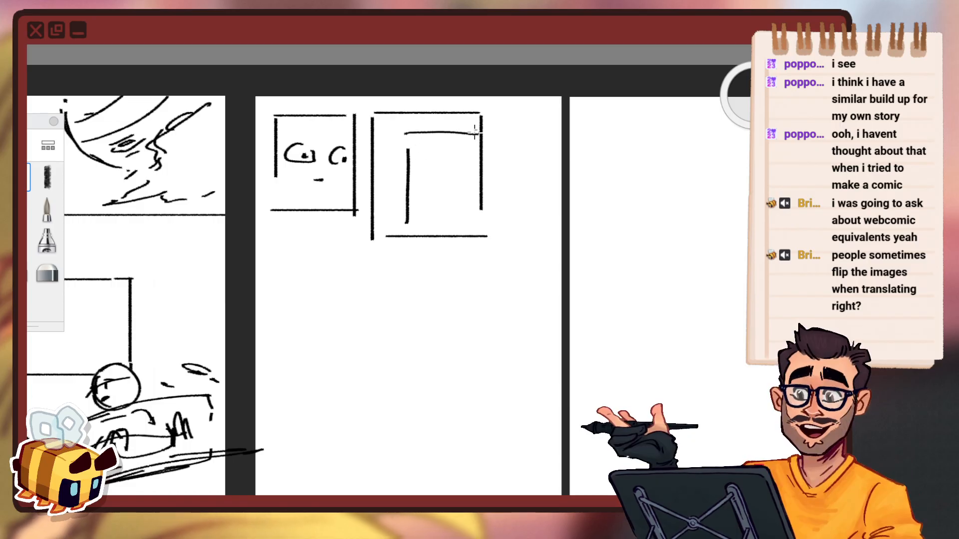
pyautogui.moveTo(456, 171); pyautogui.dragTo(462, 189)
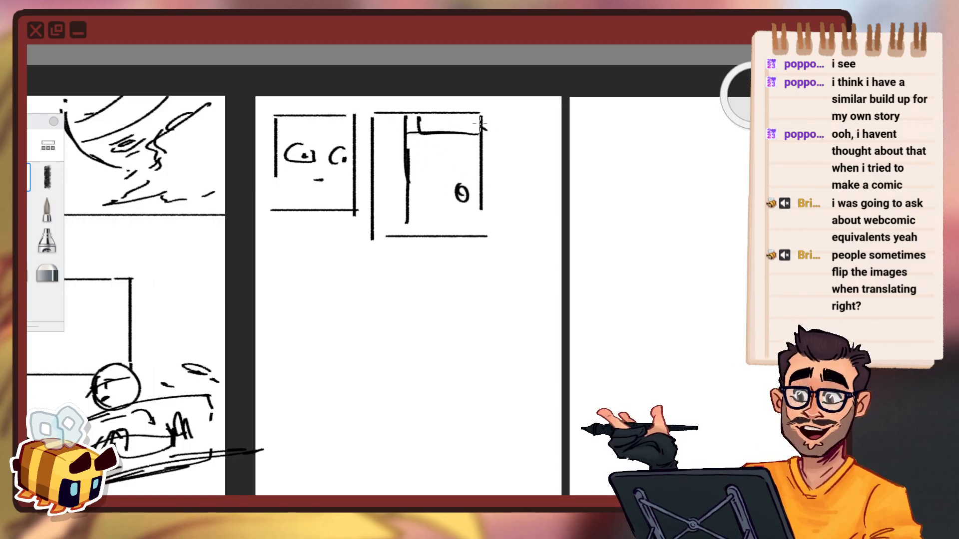
pyautogui.moveTo(406, 122); pyautogui.dragTo(408, 222)
pyautogui.press('space')
pyautogui.moveTo(471, 268); pyautogui.dragTo(515, 198)
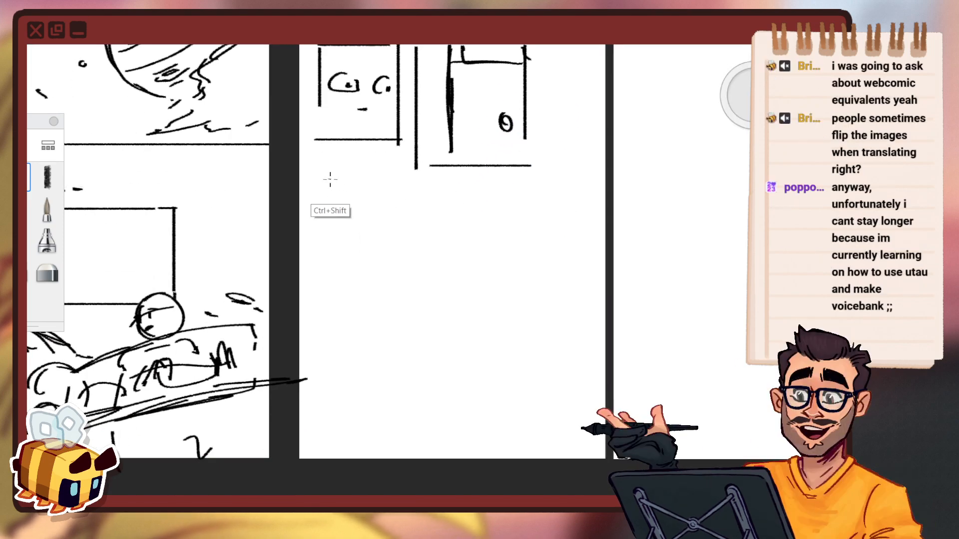
# Draw a wide panel frame below the two upper panels and sketch an arm with an open, reaching hand inside it.
pyautogui.moveTo(330, 180)
pyautogui.mouseDown()
pyautogui.moveTo(330, 298)
pyautogui.moveTo(566, 176)
pyautogui.moveTo(561, 298)
pyautogui.mouseUp()
pyautogui.moveTo(357, 292); pyautogui.dragTo(541, 292)
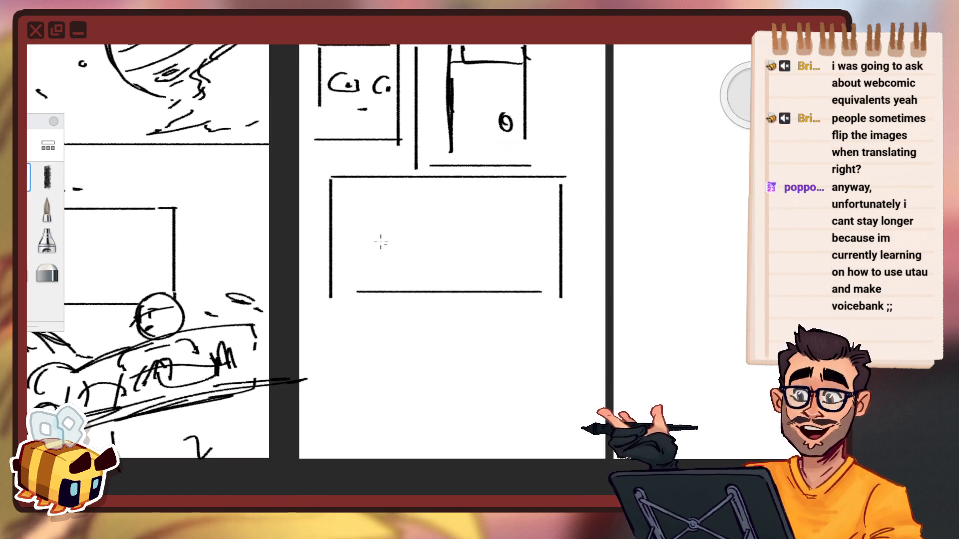
pyautogui.moveTo(359, 266)
pyautogui.mouseDown()
pyautogui.moveTo(410, 259)
pyautogui.moveTo(422, 226)
pyautogui.mouseUp()
pyautogui.moveTo(430, 224); pyautogui.dragTo(460, 196)
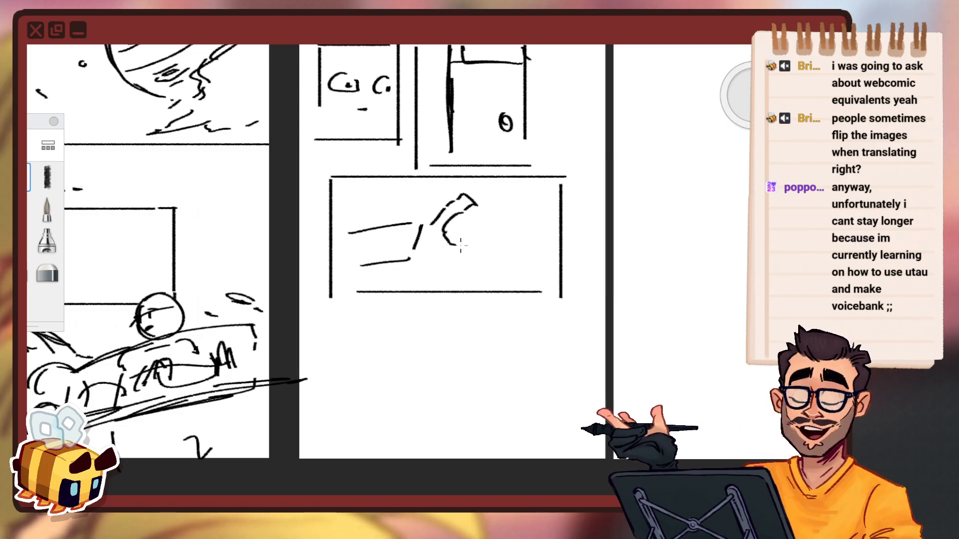
pyautogui.moveTo(427, 256); pyautogui.dragTo(435, 253)
pyautogui.moveTo(431, 209); pyautogui.dragTo(437, 201)
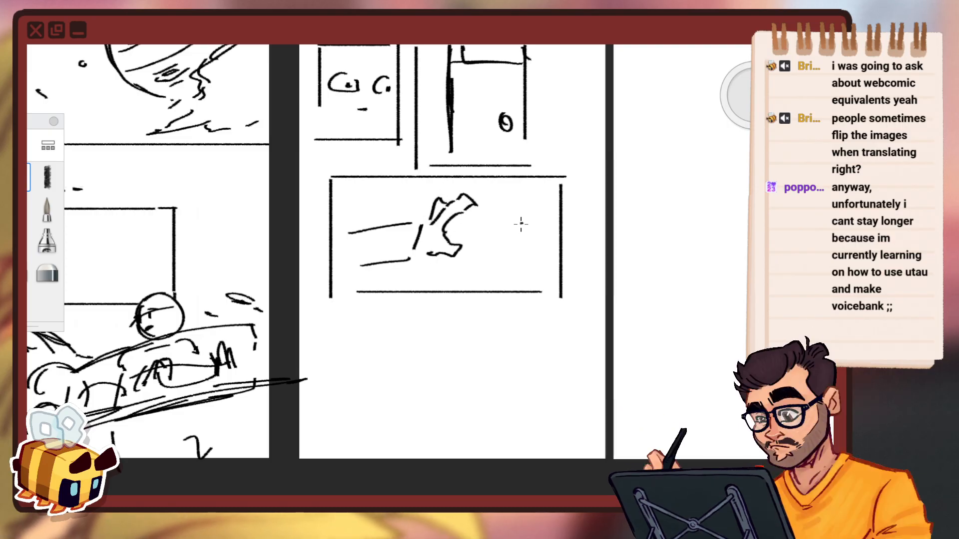
# Sketch a side-view doorknob opposite the reaching hand, attached to a vertical door edge near the end of the panel.
pyautogui.moveTo(520, 219); pyautogui.dragTo(522, 245)
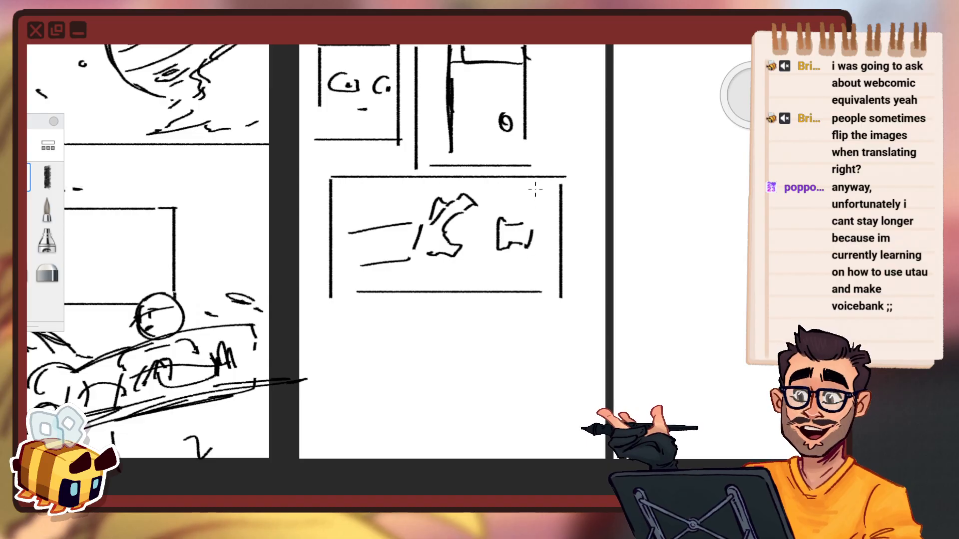
pyautogui.moveTo(535, 188); pyautogui.dragTo(519, 286)
pyautogui.hotkey('ctrl', 'z')
pyautogui.moveTo(535, 185); pyautogui.dragTo(531, 276)
pyautogui.press('space')
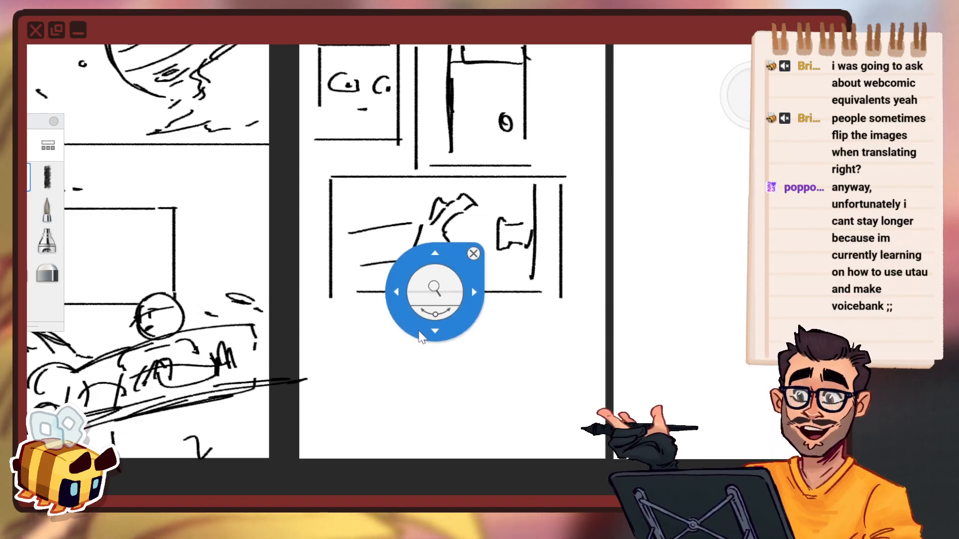
pyautogui.moveTo(442, 321)
pyautogui.mouseDown()
pyautogui.moveTo(474, 300)
pyautogui.moveTo(470, 280)
pyautogui.mouseUp()
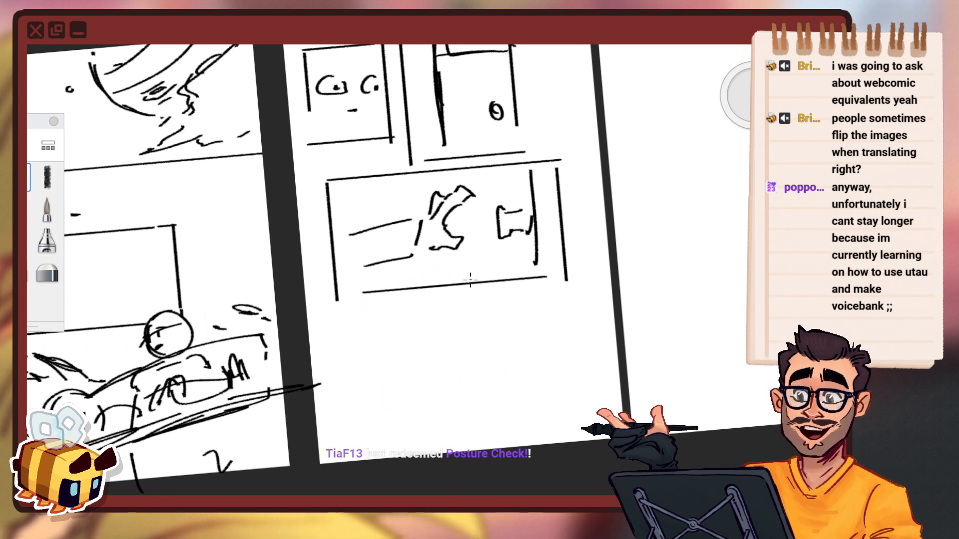
pyautogui.press('space')
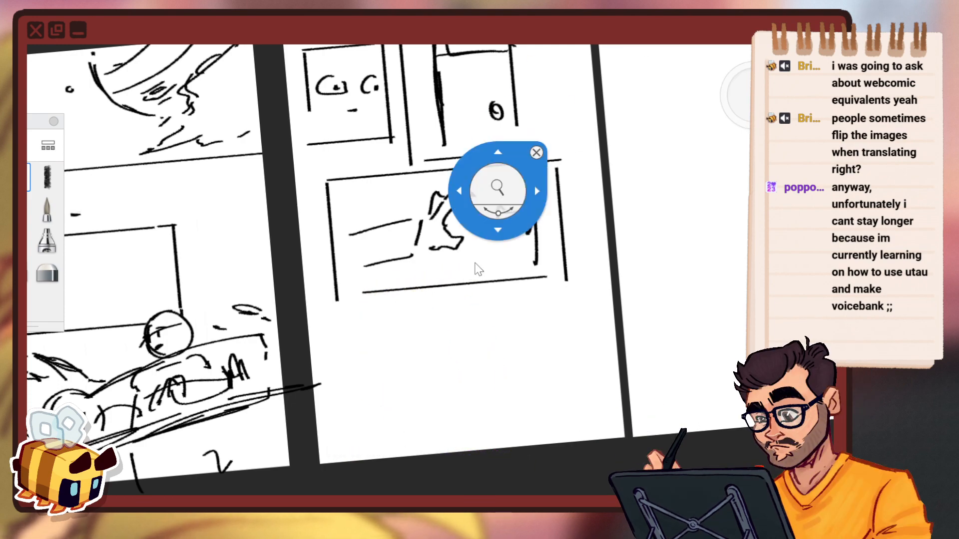
pyautogui.moveTo(545, 293)
pyautogui.mouseDown()
pyautogui.moveTo(500, 297)
pyautogui.moveTo(500, 280)
pyautogui.mouseUp()
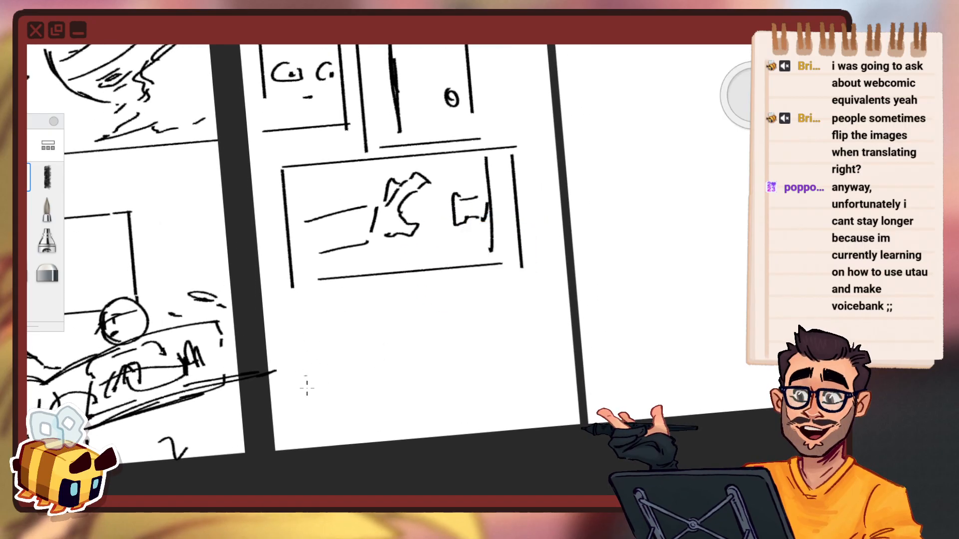
pyautogui.moveTo(291, 322); pyautogui.dragTo(502, 294)
pyautogui.moveTo(297, 330); pyautogui.dragTo(309, 423)
pyautogui.moveTo(523, 288); pyautogui.dragTo(537, 395)
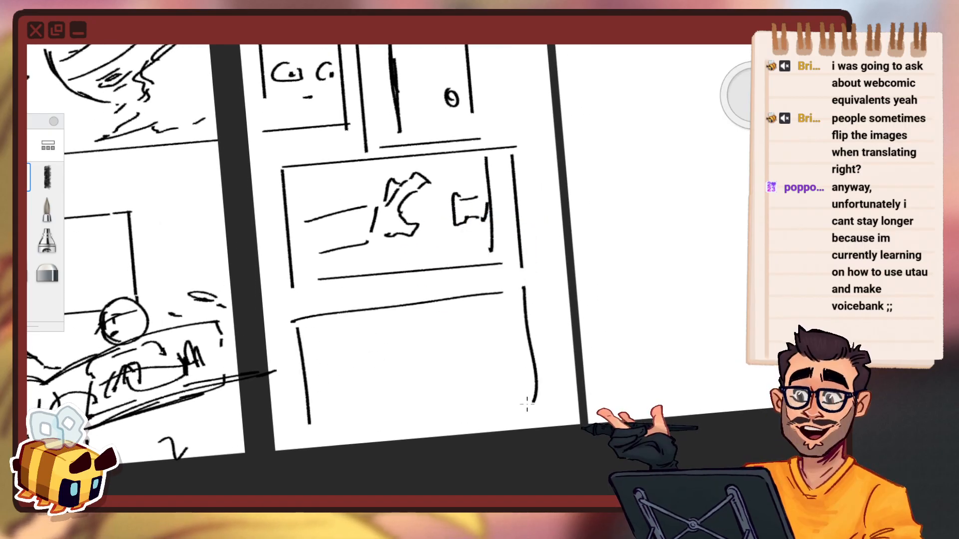
pyautogui.hotkey('ctrl', 'z')
pyautogui.hotkey('ctrl', 'z')
pyautogui.hotkey('ctrl', 'z')
# Sketch tall vertical door lines below the wide panel, with a round doorknob and its stem between the central pair.
pyautogui.moveTo(434, 290)
pyautogui.mouseDown()
pyautogui.moveTo(434, 425)
pyautogui.moveTo(319, 320)
pyautogui.mouseUp()
pyautogui.hotkey('ctrl', 'z')
pyautogui.moveTo(437, 272); pyautogui.dragTo(438, 285)
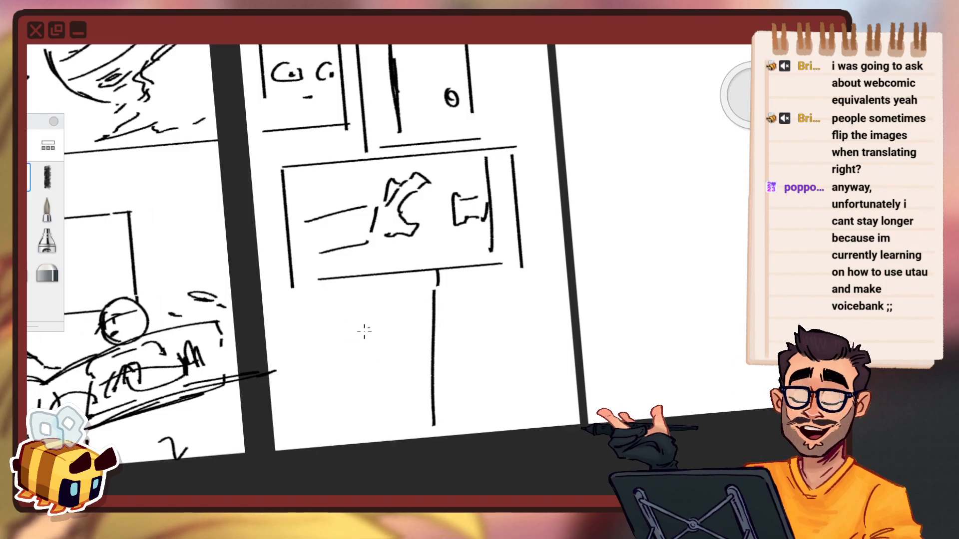
pyautogui.moveTo(348, 287); pyautogui.dragTo(349, 432)
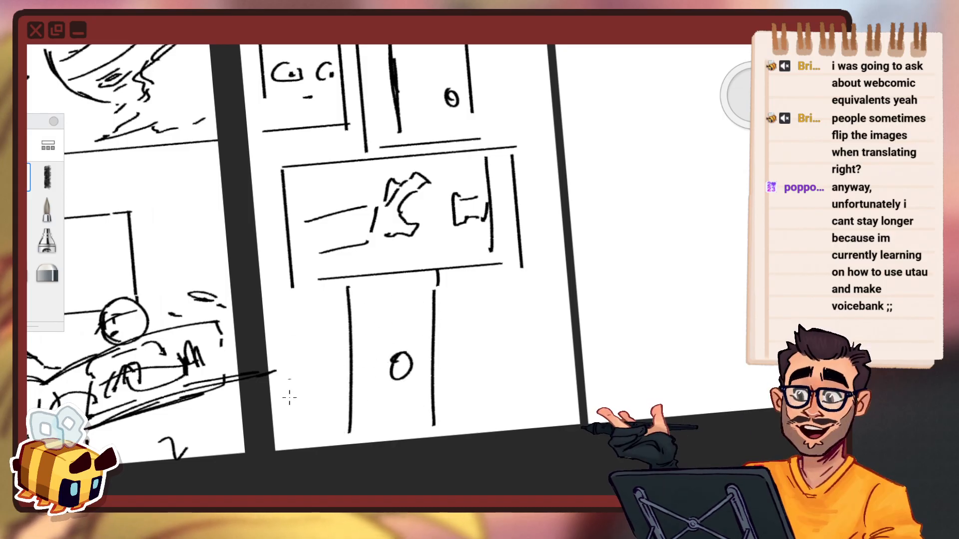
pyautogui.moveTo(304, 305); pyautogui.dragTo(293, 404)
pyautogui.moveTo(366, 290); pyautogui.dragTo(352, 419)
pyautogui.moveTo(361, 354)
pyautogui.mouseDown()
pyautogui.moveTo(414, 357)
pyautogui.moveTo(362, 380)
pyautogui.mouseUp()
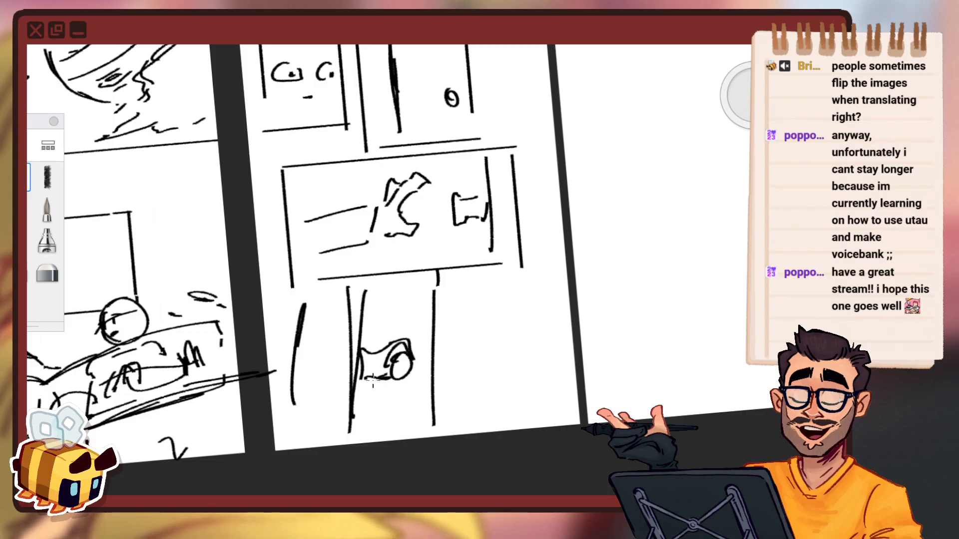
# Add a narrow upright strip beside the doorknob sketch and fill it with diagonal hatching.
pyautogui.moveTo(357, 292); pyautogui.dragTo(356, 405)
pyautogui.moveTo(472, 272)
pyautogui.mouseDown()
pyautogui.moveTo(487, 397)
pyautogui.moveTo(440, 415)
pyautogui.mouseUp()
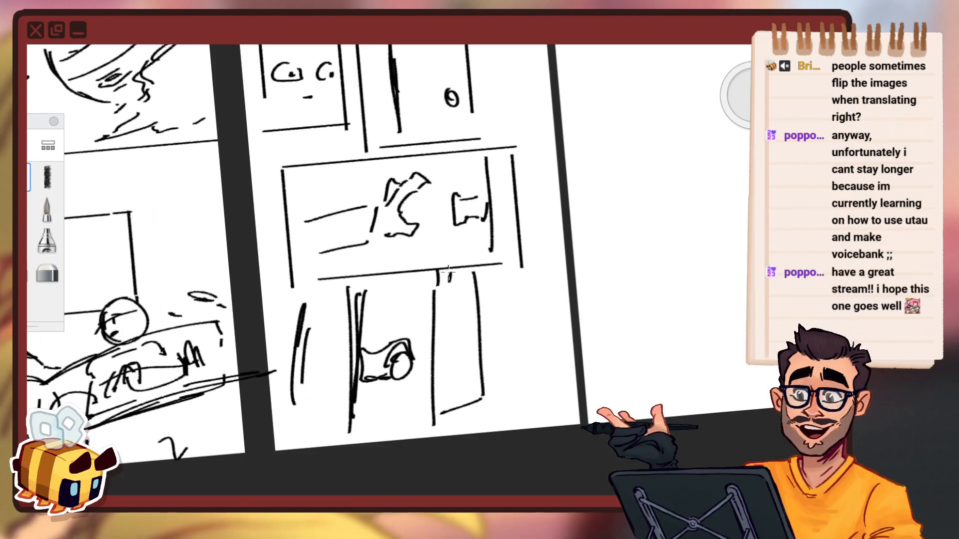
pyautogui.moveTo(439, 325); pyautogui.dragTo(471, 412)
# Add small strokes inside the reaching hand and go over the round knob in the upper door panel.
pyautogui.press('space')
pyautogui.moveTo(463, 343); pyautogui.dragTo(513, 346)
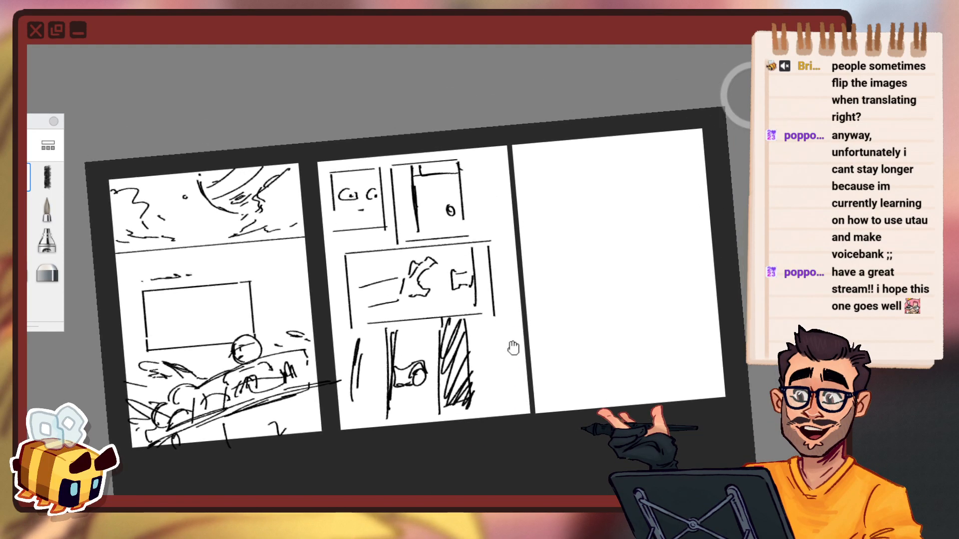
pyautogui.moveTo(479, 381)
pyautogui.mouseDown()
pyautogui.moveTo(442, 372)
pyautogui.moveTo(451, 375)
pyautogui.mouseUp()
pyautogui.moveTo(429, 280); pyautogui.dragTo(511, 164)
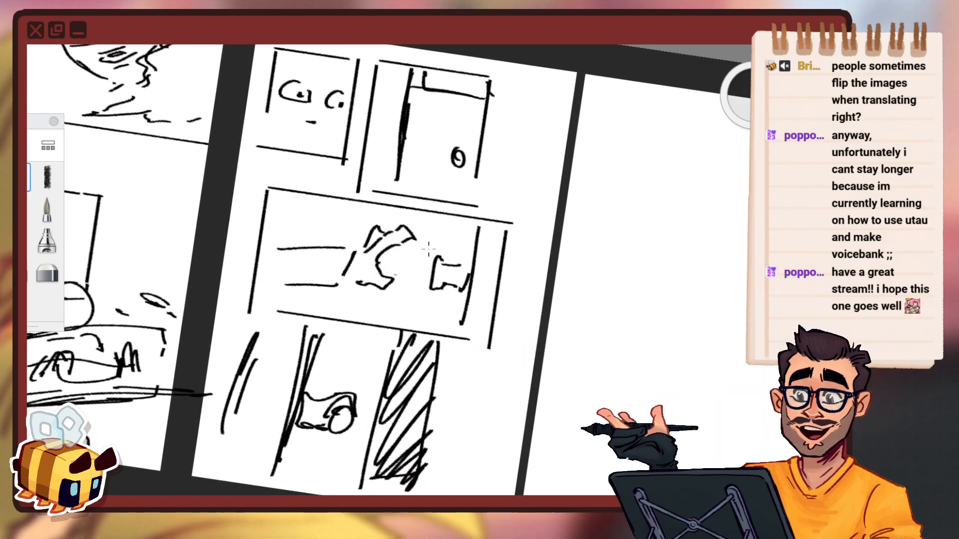
pyautogui.press('space')
pyautogui.moveTo(423, 259); pyautogui.dragTo(430, 282)
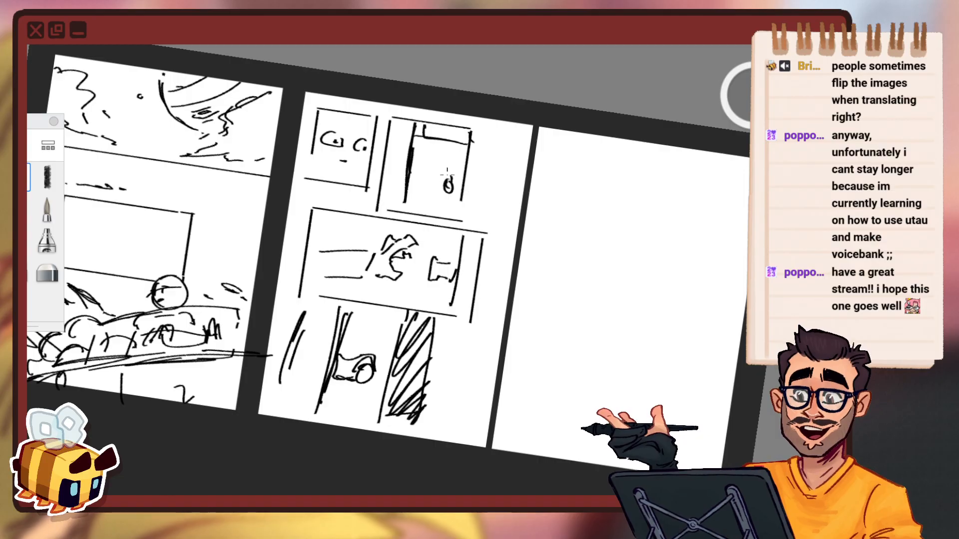
pyautogui.press('space')
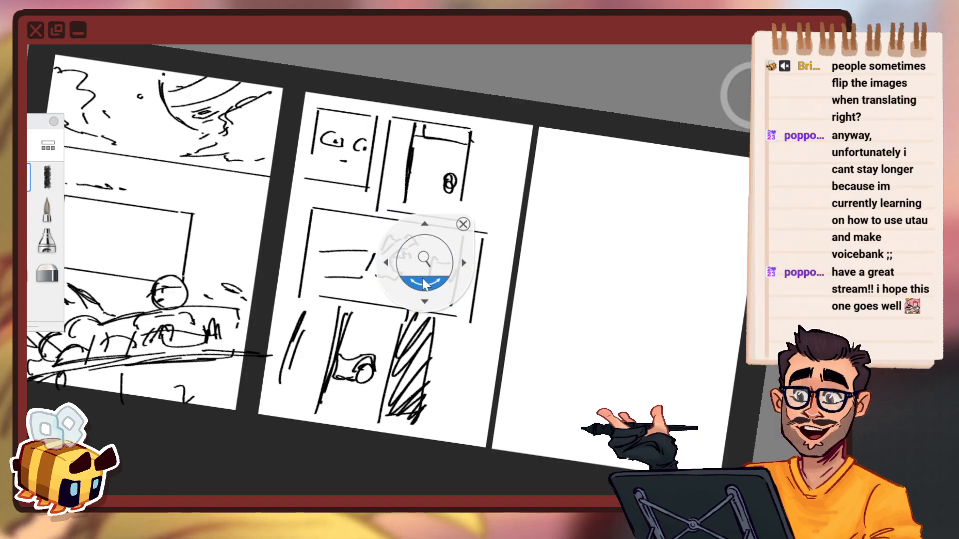
pyautogui.moveTo(424, 283); pyautogui.dragTo(425, 298)
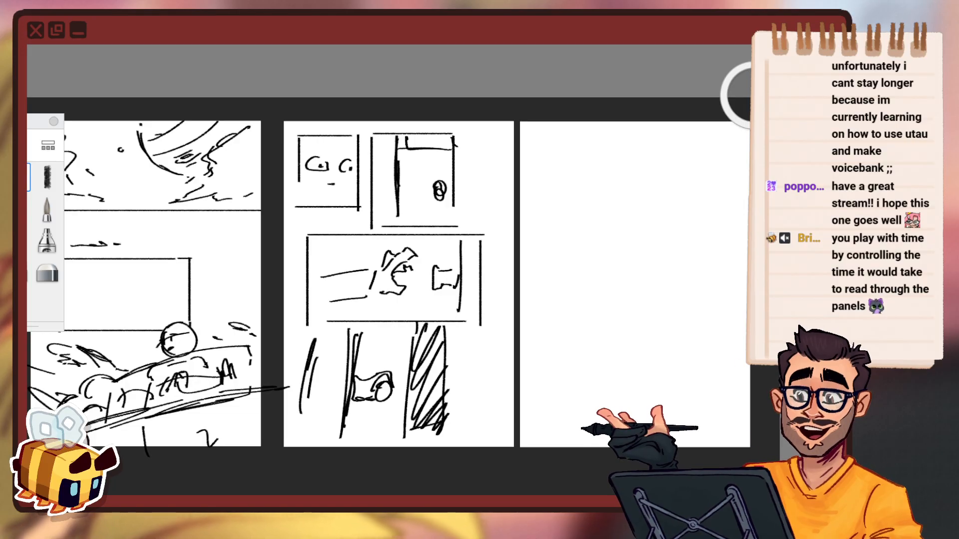
# Clear the middle page and sketch a round-headed figure holding up a curved blade in its upper corner.
pyautogui.press('Delete')
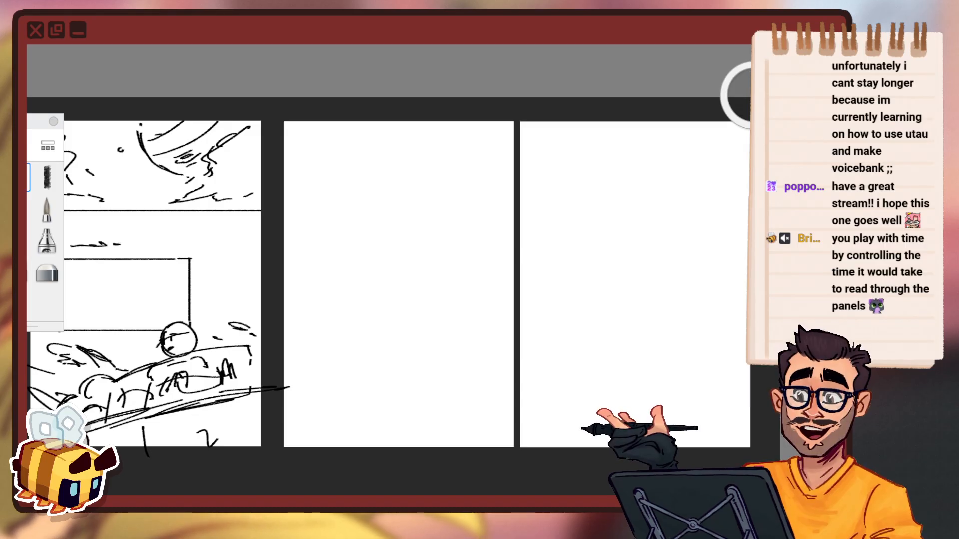
pyautogui.press('space')
pyautogui.moveTo(334, 230); pyautogui.dragTo(403, 175)
pyautogui.moveTo(439, 183); pyautogui.dragTo(429, 244)
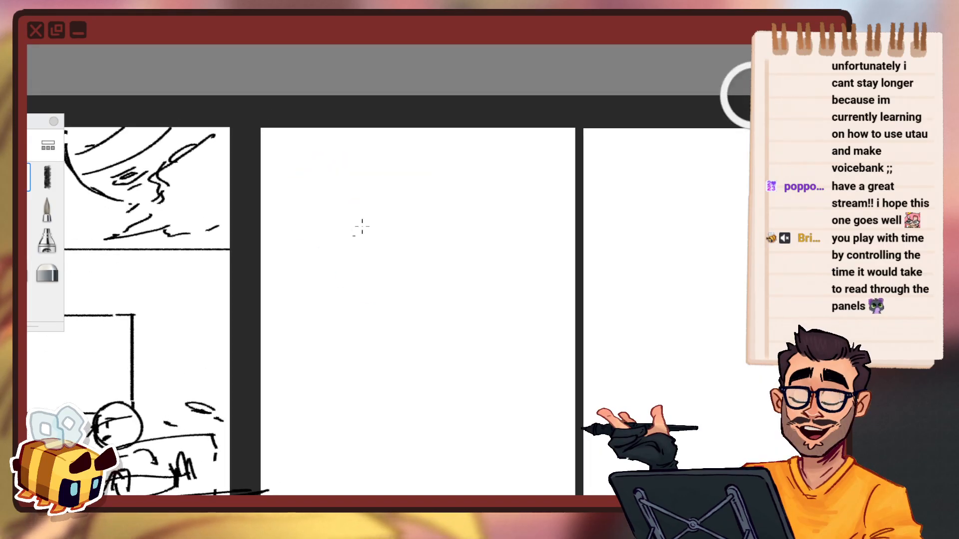
pyautogui.moveTo(352, 167); pyautogui.dragTo(324, 174)
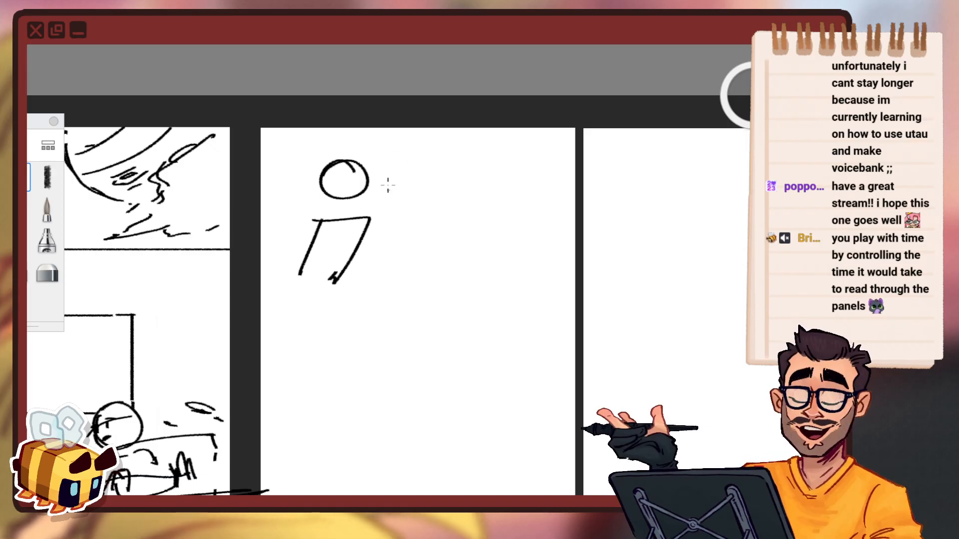
pyautogui.moveTo(393, 207); pyautogui.dragTo(379, 220)
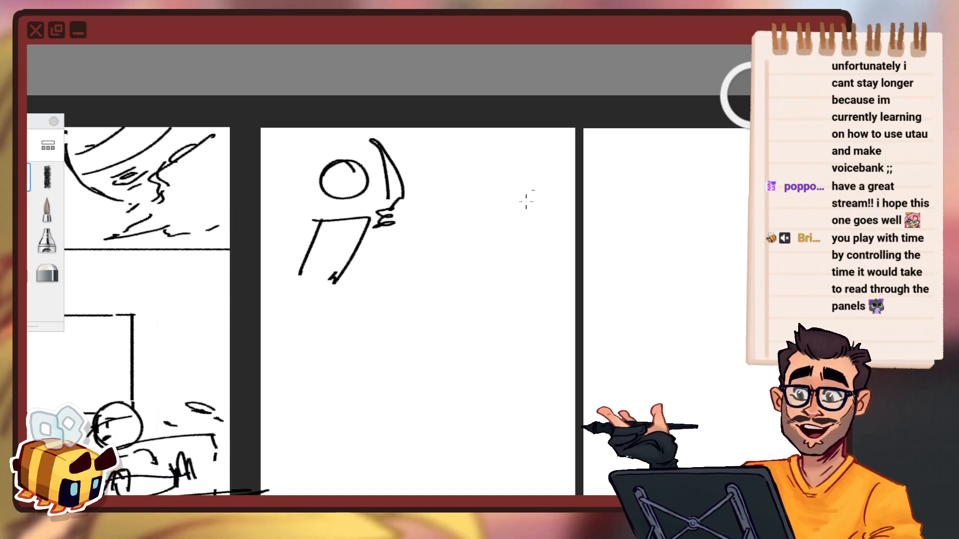
# Sketch a second round-headed figure diagonally below the first, with a curved blade raised toward it.
pyautogui.press('space')
pyautogui.moveTo(528, 309); pyautogui.dragTo(518, 241)
pyautogui.moveTo(455, 175); pyautogui.dragTo(459, 184)
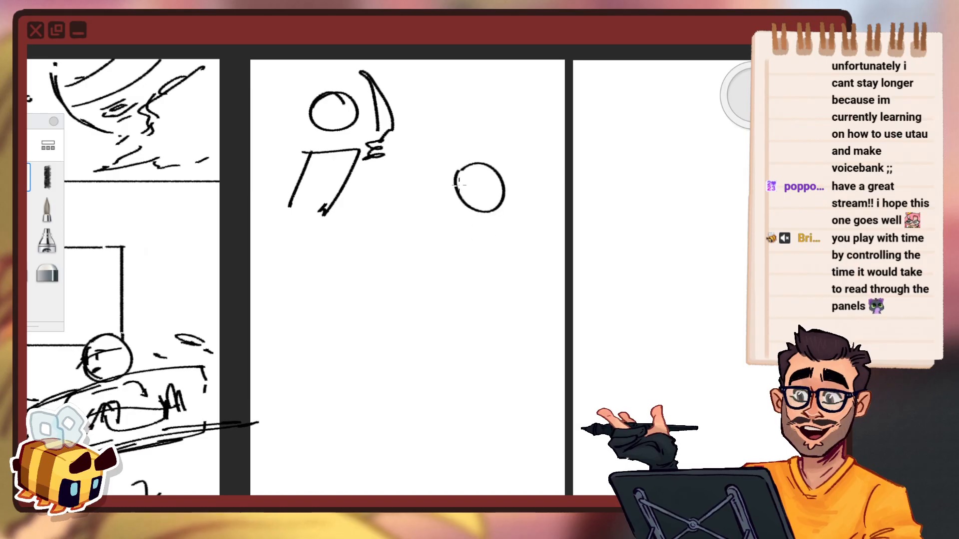
pyautogui.moveTo(455, 235)
pyautogui.mouseDown()
pyautogui.moveTo(521, 256)
pyautogui.moveTo(512, 319)
pyautogui.mouseUp()
pyautogui.moveTo(525, 223)
pyautogui.mouseDown()
pyautogui.moveTo(536, 200)
pyautogui.moveTo(527, 178)
pyautogui.mouseUp()
pyautogui.hotkey('ctrl', 'z')
pyautogui.moveTo(454, 237)
pyautogui.mouseDown()
pyautogui.moveTo(437, 160)
pyautogui.moveTo(448, 235)
pyautogui.mouseUp()
# Draw a wide rectangular panel frame below the two armed figures.
pyautogui.press('space')
pyautogui.moveTo(478, 330); pyautogui.dragTo(516, 250)
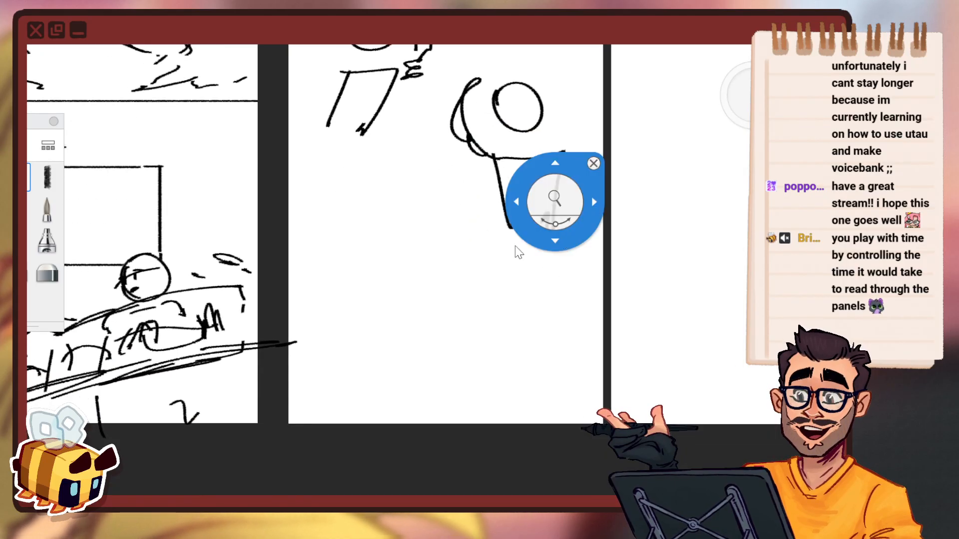
pyautogui.moveTo(348, 270)
pyautogui.mouseDown()
pyautogui.moveTo(587, 272)
pyautogui.moveTo(331, 388)
pyautogui.mouseUp()
pyautogui.moveTo(333, 381); pyautogui.dragTo(584, 394)
pyautogui.moveTo(574, 283); pyautogui.dragTo(586, 392)
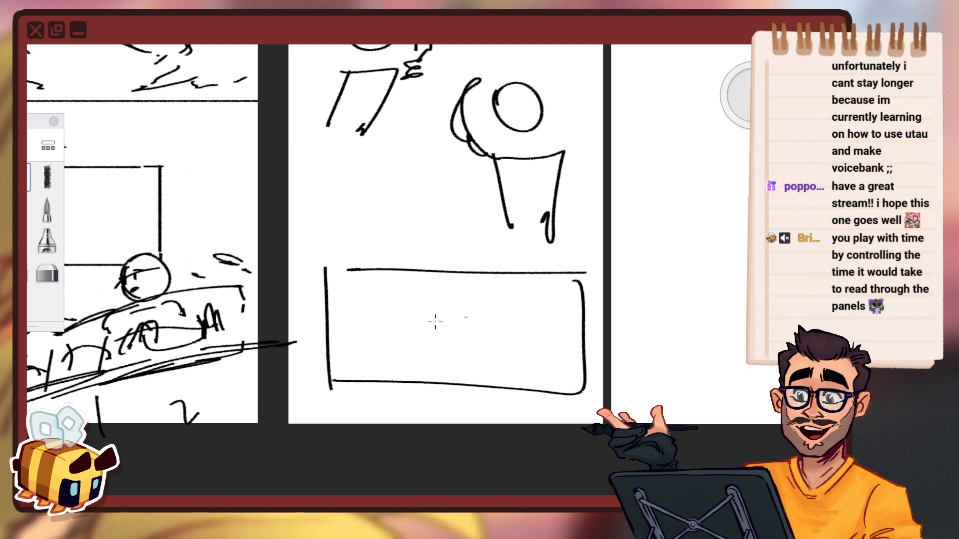
# Sketch two crossed blades in the wide panel with a simple round-headed figure on each side.
pyautogui.moveTo(386, 364); pyautogui.dragTo(478, 288)
pyautogui.moveTo(419, 286); pyautogui.dragTo(489, 349)
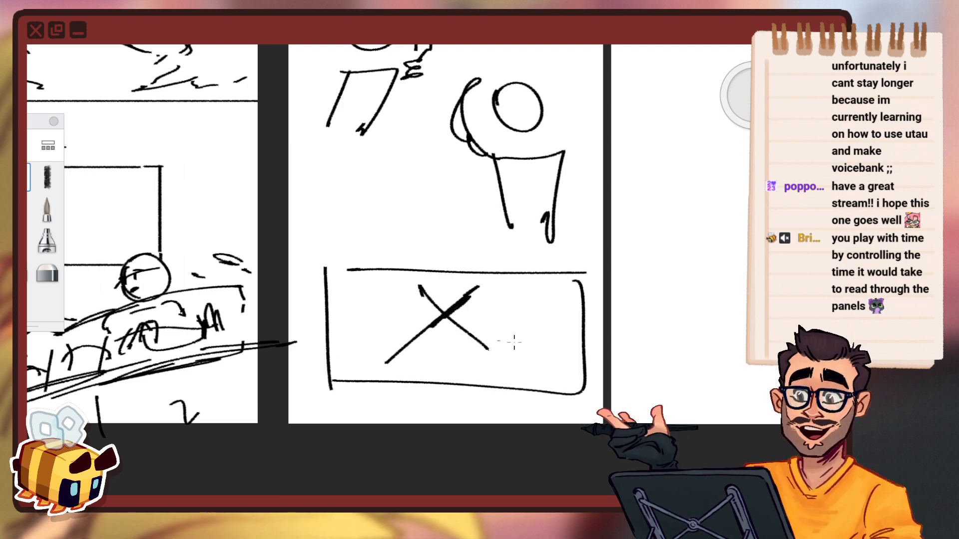
pyautogui.moveTo(398, 323); pyautogui.dragTo(395, 317)
pyautogui.moveTo(366, 346); pyautogui.dragTo(353, 376)
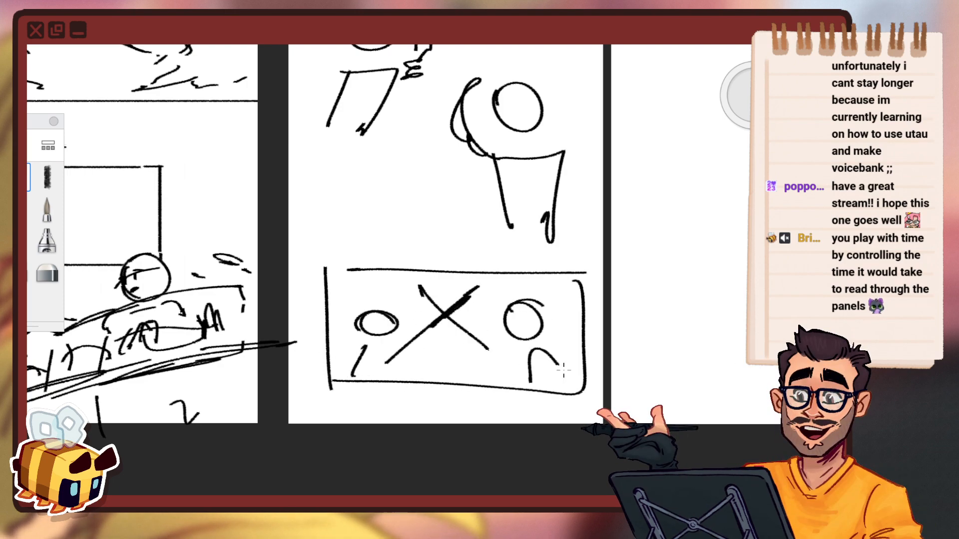
pyautogui.moveTo(564, 370); pyautogui.dragTo(565, 366)
# Draw a double diagonal gutter separating the two upper armed figures.
pyautogui.moveTo(543, 228); pyautogui.dragTo(517, 339)
pyautogui.moveTo(312, 318); pyautogui.dragTo(534, 94)
pyautogui.moveTo(533, 95); pyautogui.dragTo(327, 332)
# Draw the outer borders around the two upper figures to complete their diagonal panels.
pyautogui.moveTo(320, 367); pyautogui.dragTo(544, 354)
pyautogui.moveTo(544, 355); pyautogui.dragTo(528, 150)
pyautogui.moveTo(291, 326); pyautogui.dragTo(287, 113)
pyautogui.moveTo(288, 113); pyautogui.dragTo(483, 105)
pyautogui.moveTo(502, 216)
pyautogui.mouseDown()
pyautogui.moveTo(491, 281)
pyautogui.moveTo(531, 274)
pyautogui.mouseUp()
pyautogui.moveTo(570, 302); pyautogui.dragTo(473, 341)
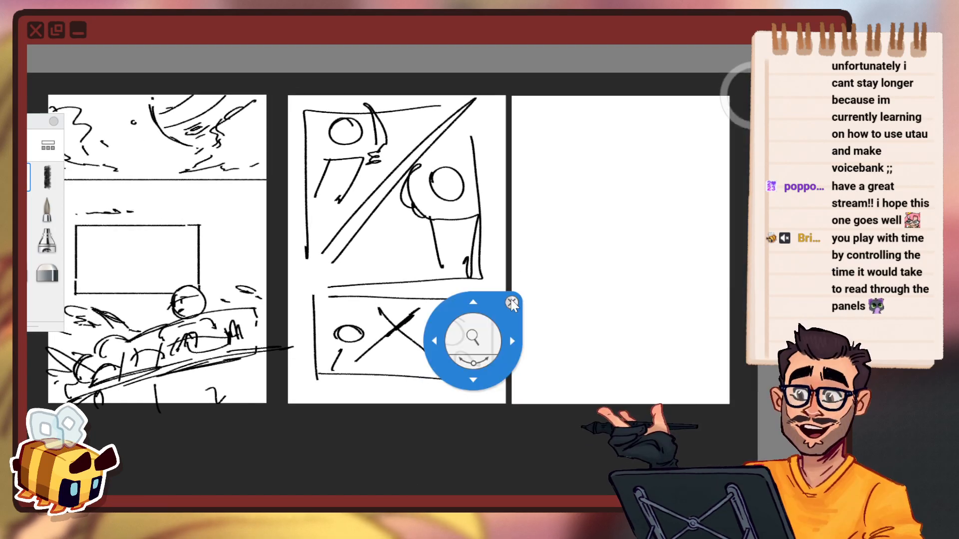
pyautogui.click(512, 303)
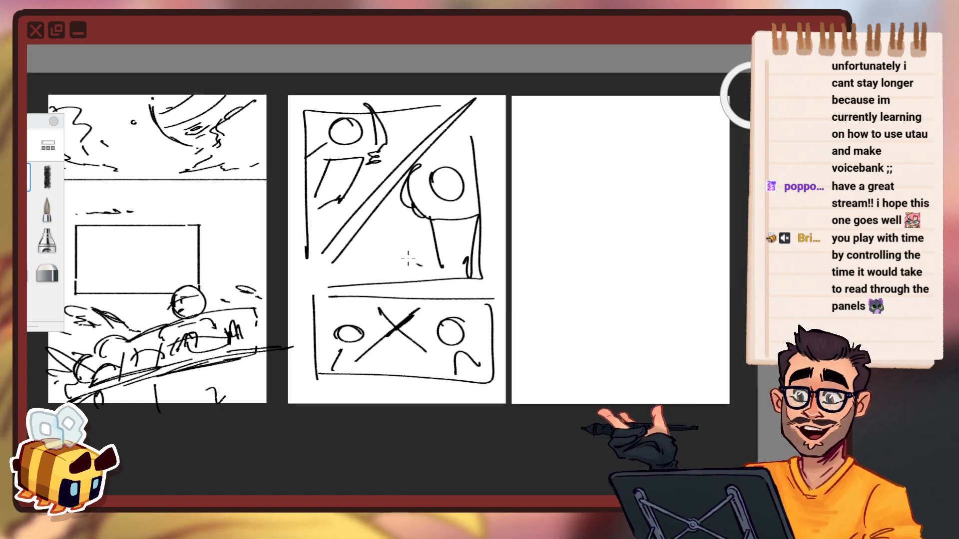
# Add short accent strokes beside the second figure and around the crossed blades in the lower panel.
pyautogui.moveTo(408, 258); pyautogui.dragTo(393, 248)
pyautogui.moveTo(416, 232); pyautogui.dragTo(403, 223)
pyautogui.moveTo(396, 315); pyautogui.dragTo(354, 313)
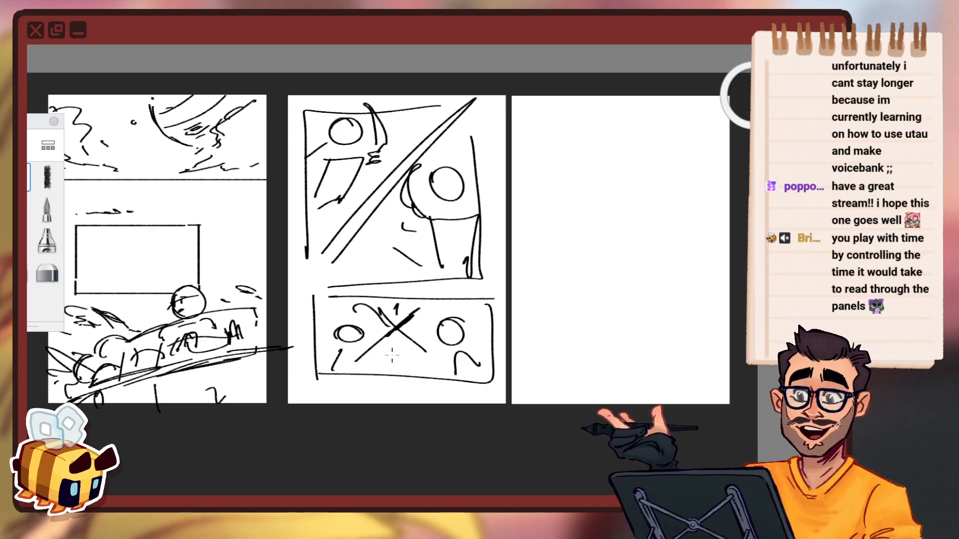
pyautogui.moveTo(428, 350); pyautogui.dragTo(480, 334)
pyautogui.moveTo(612, 296); pyautogui.dragTo(547, 345)
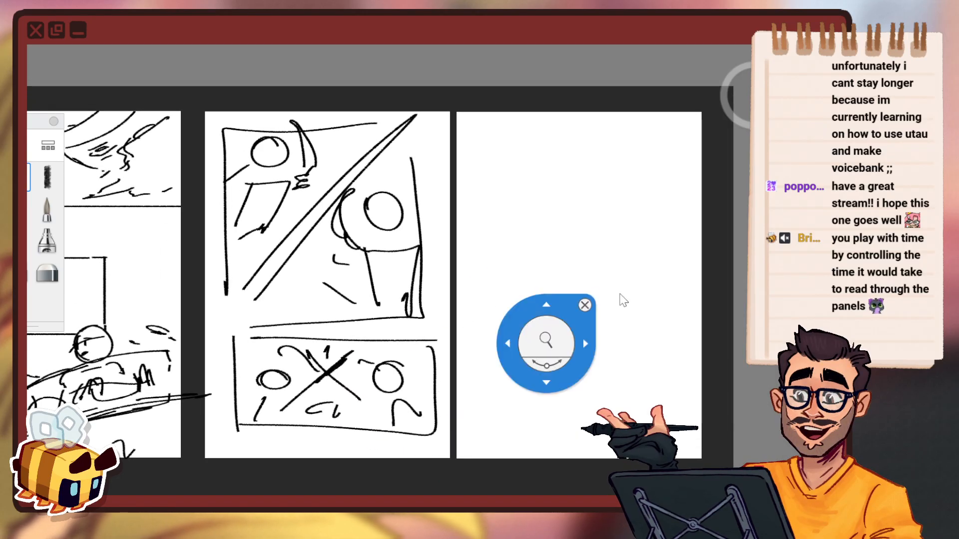
# Clear the middle page and sketch a small round-headed figure with outstretched arms near its upper edge.
pyautogui.press('Delete')
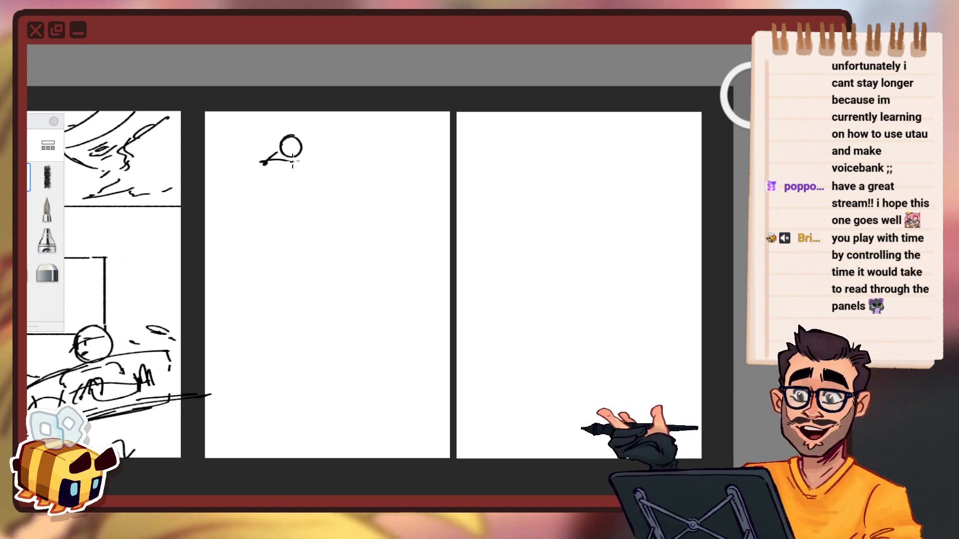
pyautogui.hotkey('ctrl', 'z')
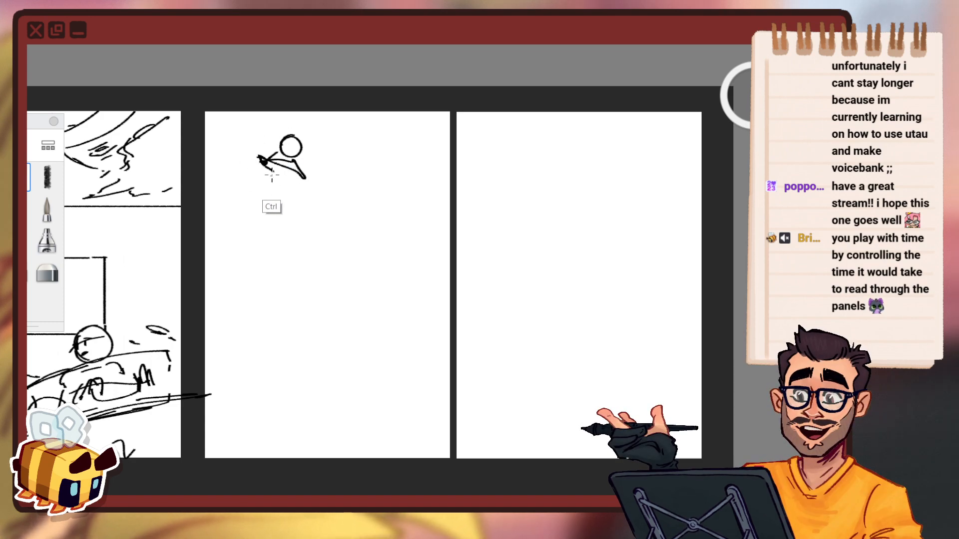
pyautogui.moveTo(283, 189)
pyautogui.mouseDown()
pyautogui.moveTo(290, 200)
pyautogui.moveTo(260, 196)
pyautogui.mouseUp()
pyautogui.hotkey('ctrl', 'z')
# Sketch a larger horned figure beneath the small one with motion and impact strokes, and draw the panel's side and lower borders.
pyautogui.moveTo(252, 230); pyautogui.dragTo(313, 213)
pyautogui.moveTo(310, 212); pyautogui.dragTo(319, 251)
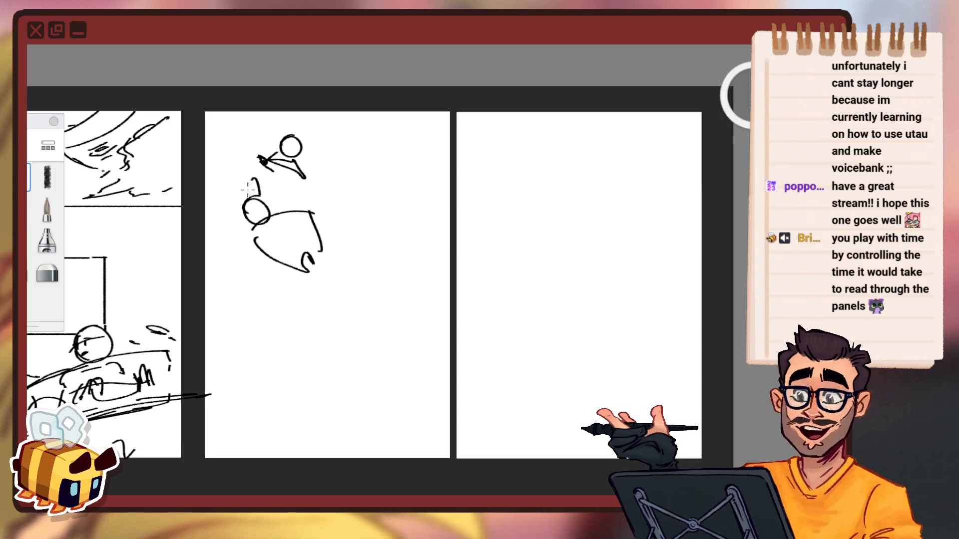
pyautogui.moveTo(274, 165)
pyautogui.mouseDown()
pyautogui.moveTo(272, 181)
pyautogui.moveTo(260, 144)
pyautogui.mouseUp()
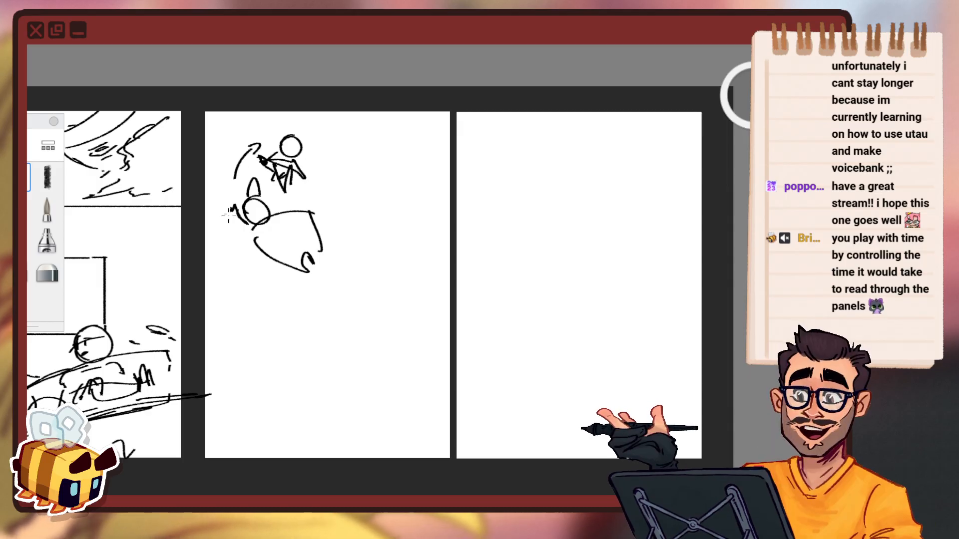
pyautogui.moveTo(231, 239); pyautogui.dragTo(224, 247)
pyautogui.moveTo(268, 196); pyautogui.dragTo(277, 199)
pyautogui.moveTo(331, 133); pyautogui.dragTo(328, 260)
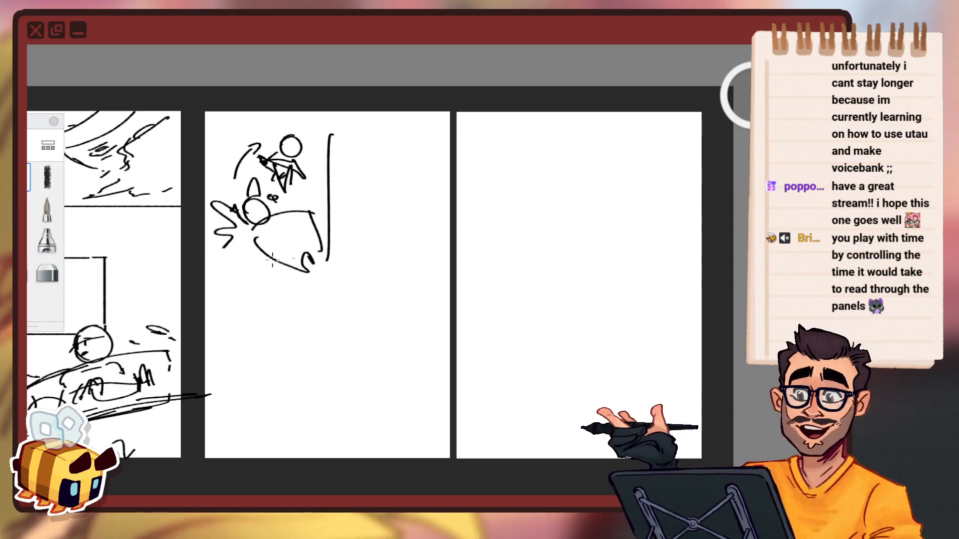
pyautogui.moveTo(221, 265); pyautogui.dragTo(322, 263)
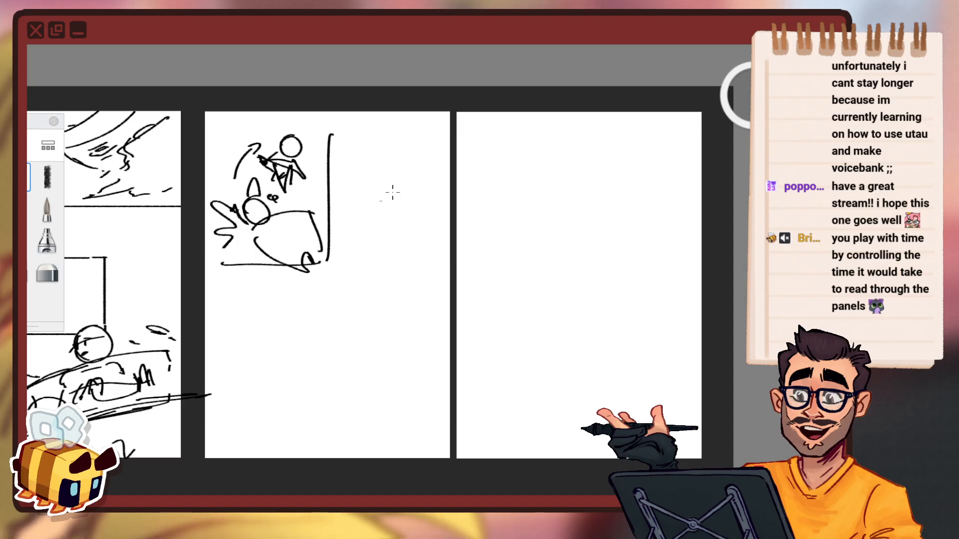
# Sketch a frowning round-headed figure in a second upper panel and draw that panel's inner and lower borders.
pyautogui.moveTo(387, 159)
pyautogui.mouseDown()
pyautogui.moveTo(399, 192)
pyautogui.moveTo(392, 180)
pyautogui.moveTo(363, 180)
pyautogui.moveTo(372, 182)
pyautogui.mouseUp()
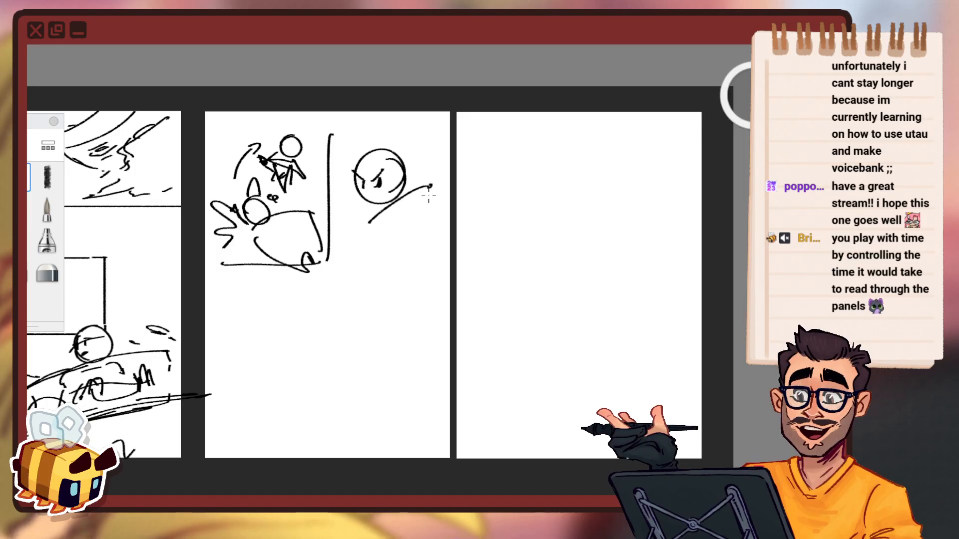
pyautogui.moveTo(463, 301); pyautogui.dragTo(503, 255)
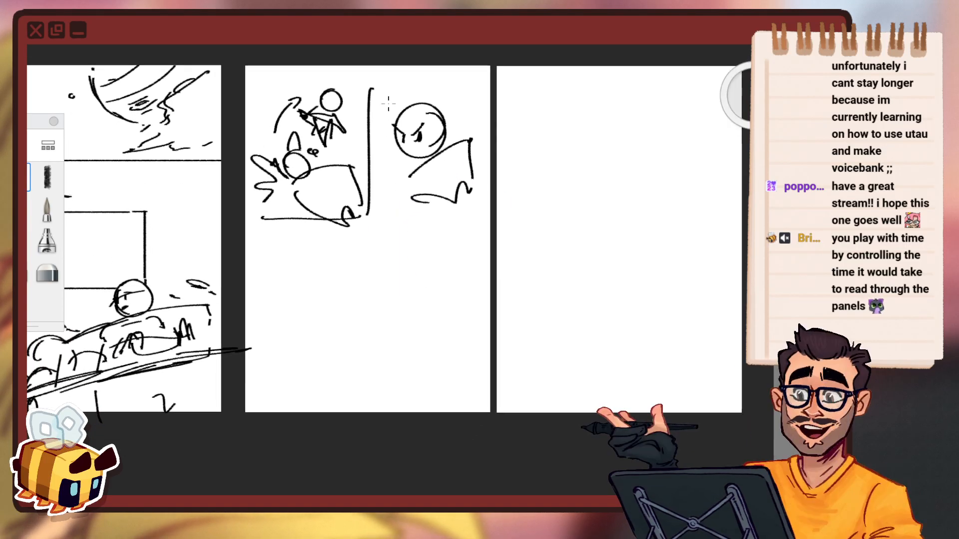
pyautogui.moveTo(389, 101); pyautogui.dragTo(392, 210)
pyautogui.moveTo(397, 216); pyautogui.dragTo(476, 212)
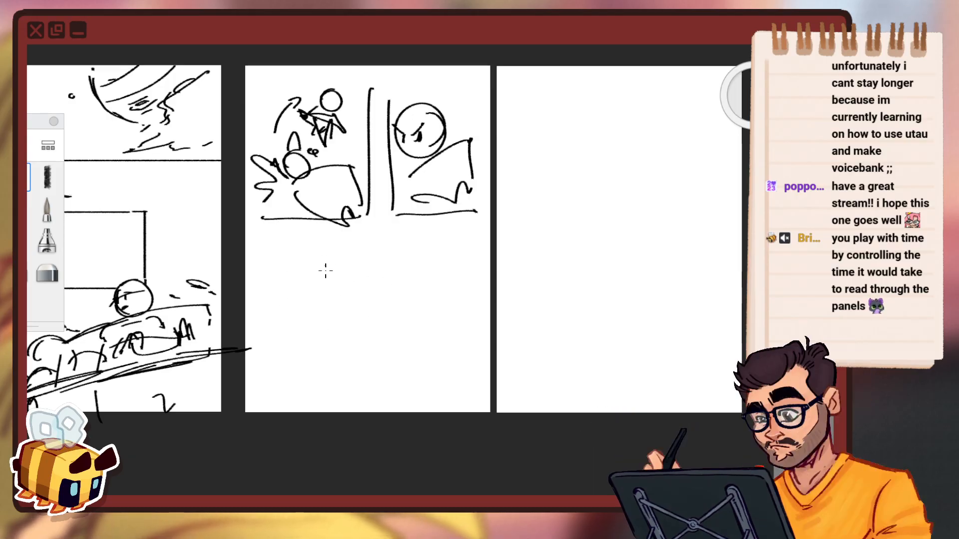
# Sketch a large lunging figure with a round head, bent torso and spread legs in the page's lower half.
pyautogui.moveTo(383, 286); pyautogui.dragTo(395, 288)
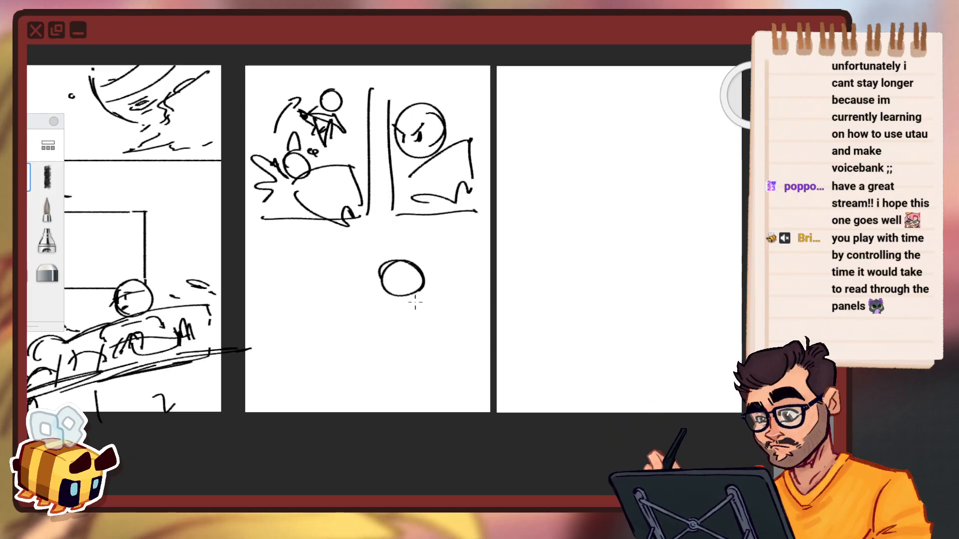
pyautogui.moveTo(432, 317); pyautogui.dragTo(425, 358)
pyautogui.hotkey('ctrl', 'z')
pyautogui.hotkey('ctrl', 'z')
pyautogui.moveTo(339, 290)
pyautogui.mouseDown()
pyautogui.moveTo(364, 286)
pyautogui.moveTo(333, 348)
pyautogui.moveTo(381, 355)
pyautogui.moveTo(363, 382)
pyautogui.moveTo(422, 375)
pyautogui.mouseUp()
pyautogui.hotkey('ctrl', 'z')
pyautogui.hotkey('ctrl', 'z')
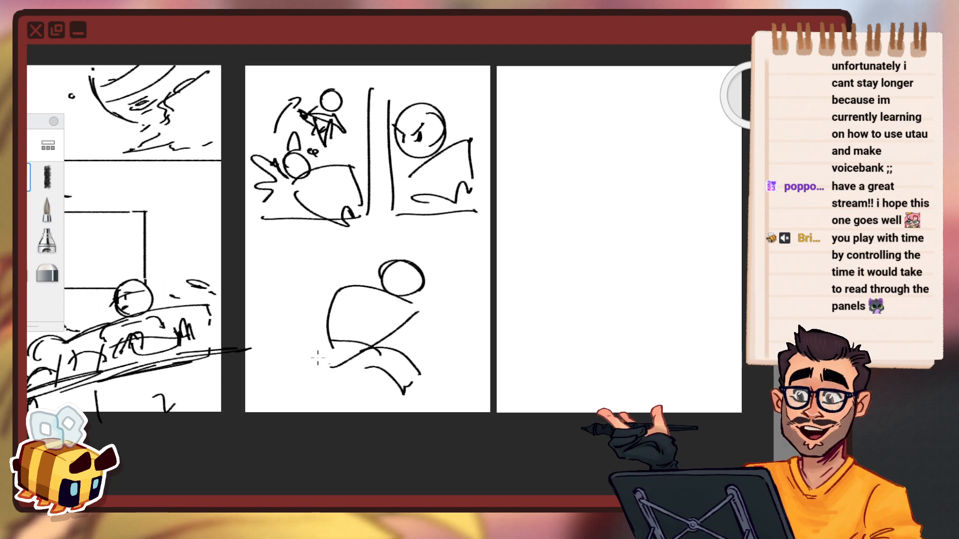
pyautogui.moveTo(321, 340); pyautogui.dragTo(336, 379)
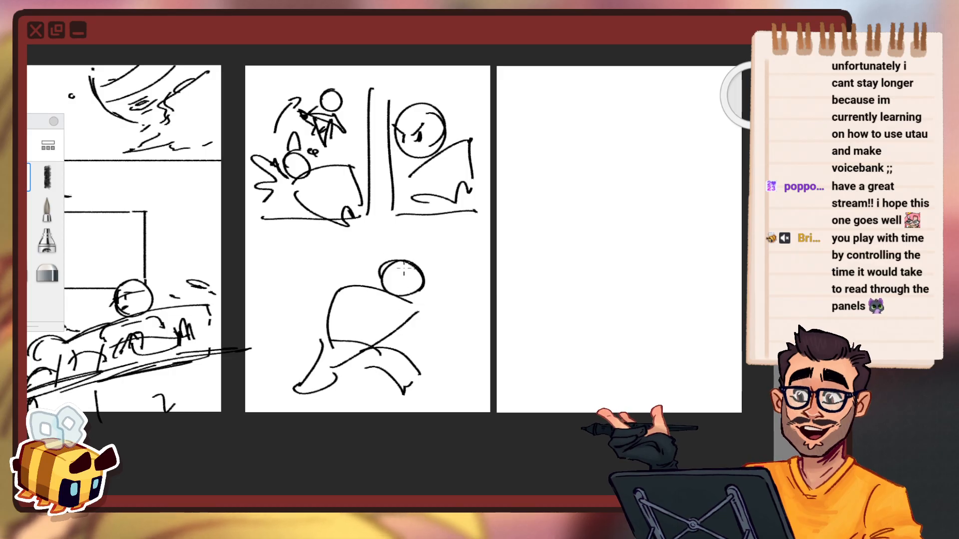
# Sketch an opposing figure overlapping the upper panel's lower border, with straight strokes linking it to the lunging figure's head.
pyautogui.moveTo(395, 270); pyautogui.dragTo(317, 271)
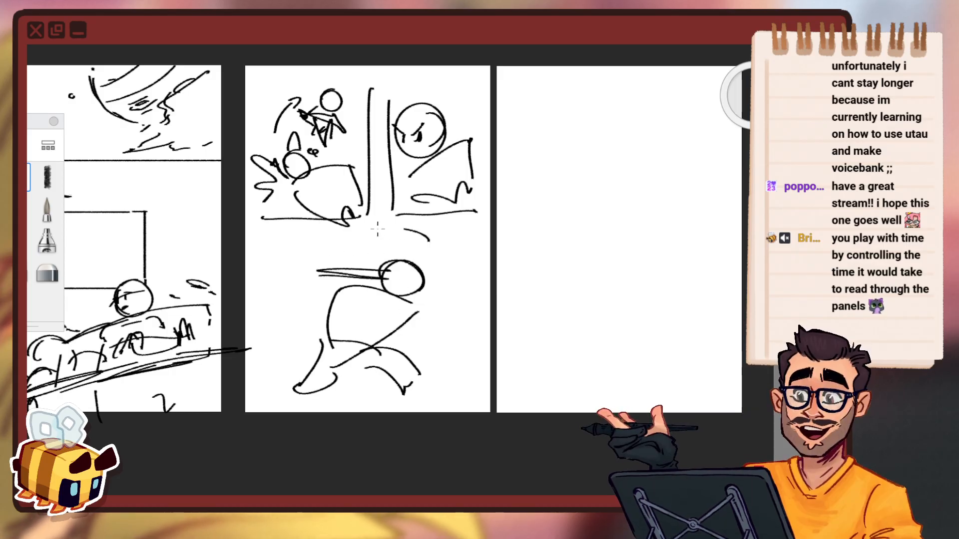
pyautogui.moveTo(373, 231); pyautogui.dragTo(343, 231)
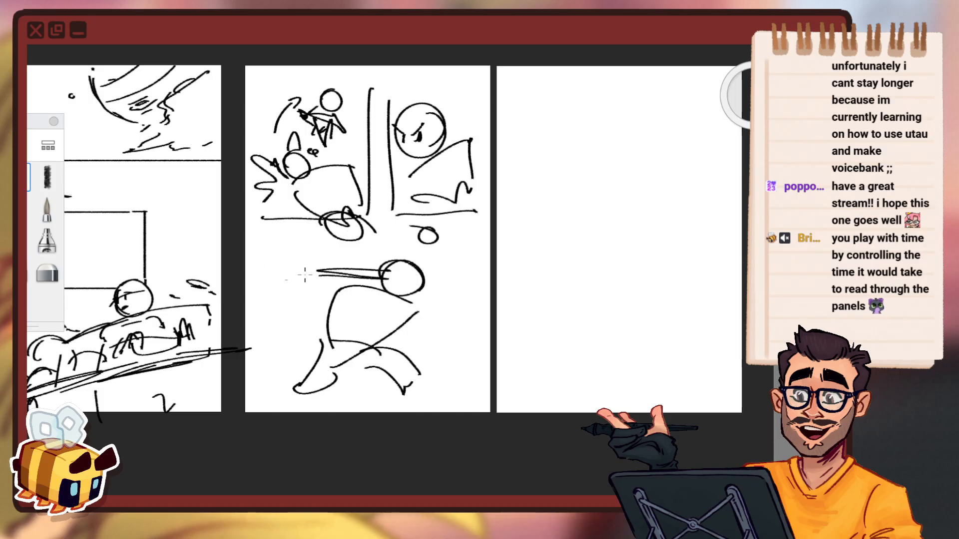
pyautogui.moveTo(305, 275); pyautogui.dragTo(305, 281)
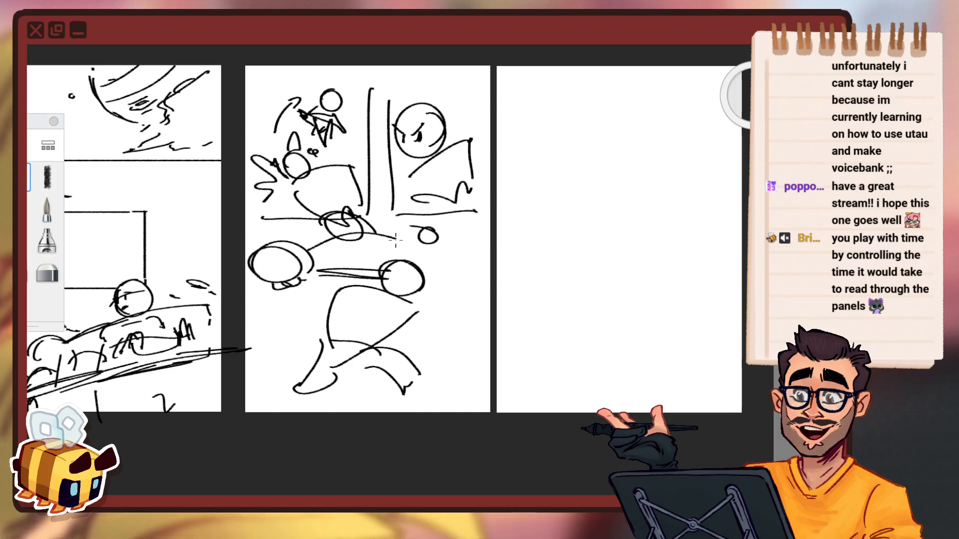
pyautogui.moveTo(394, 240); pyautogui.dragTo(310, 251)
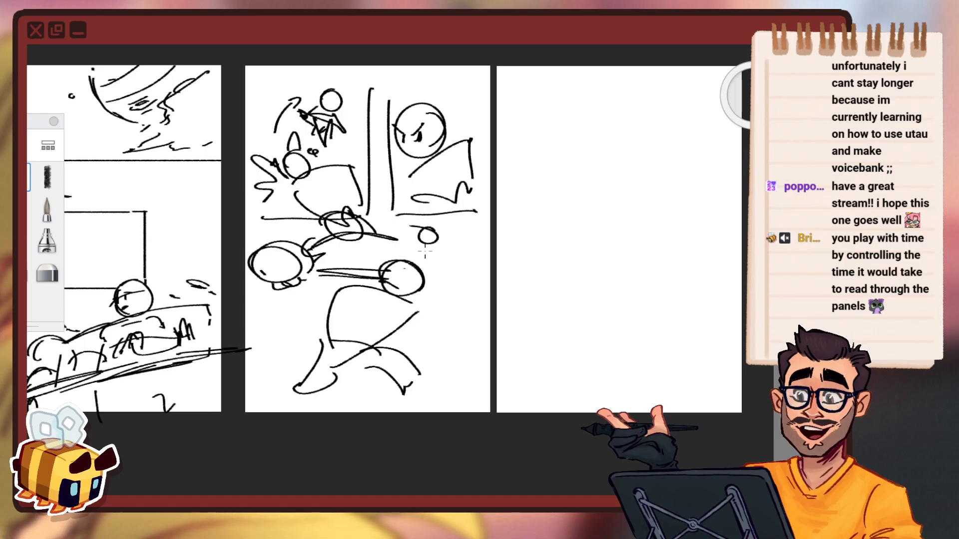
# Add pointed horns to the lunging figure's head and the frowning head, plus a short accent stroke beside the lower figure.
pyautogui.moveTo(424, 266); pyautogui.dragTo(438, 262)
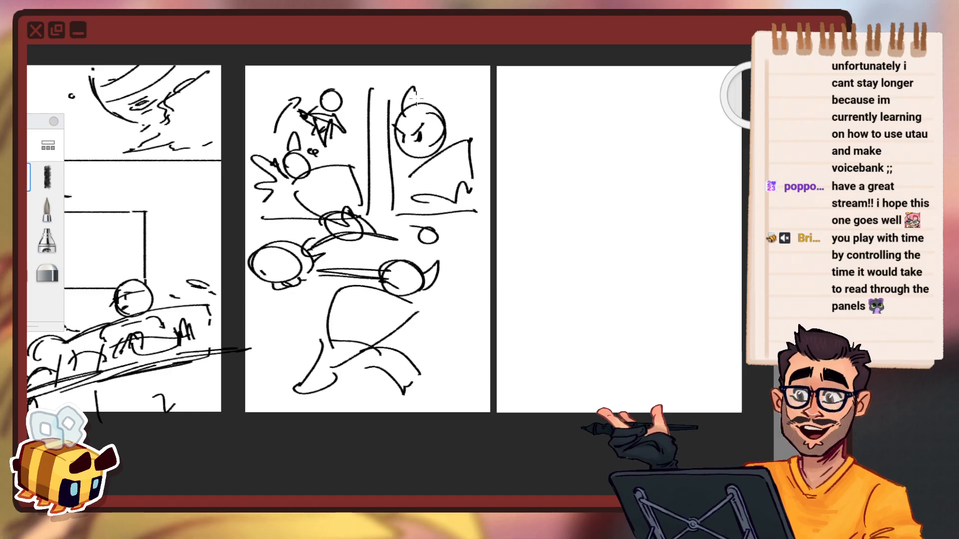
pyautogui.moveTo(403, 116); pyautogui.dragTo(420, 106)
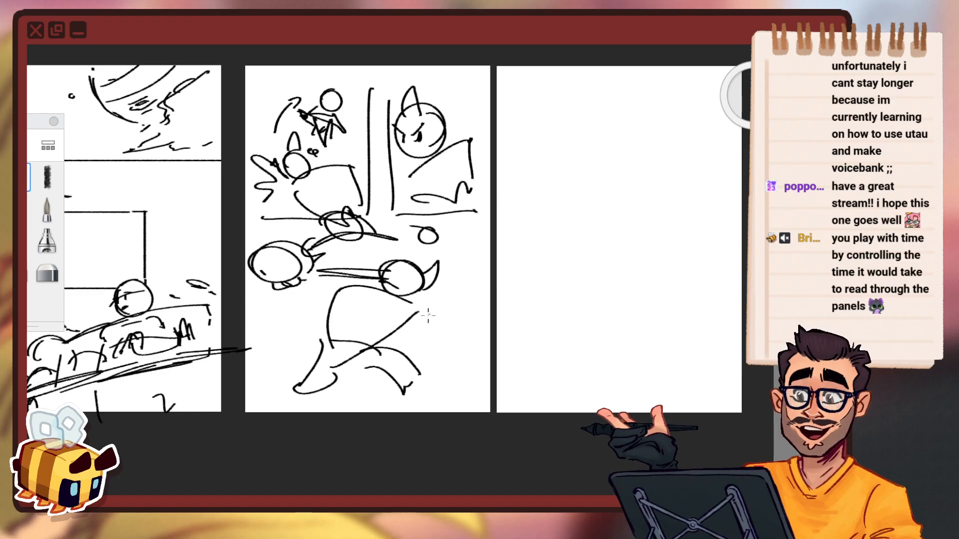
pyautogui.moveTo(450, 258); pyautogui.dragTo(460, 274)
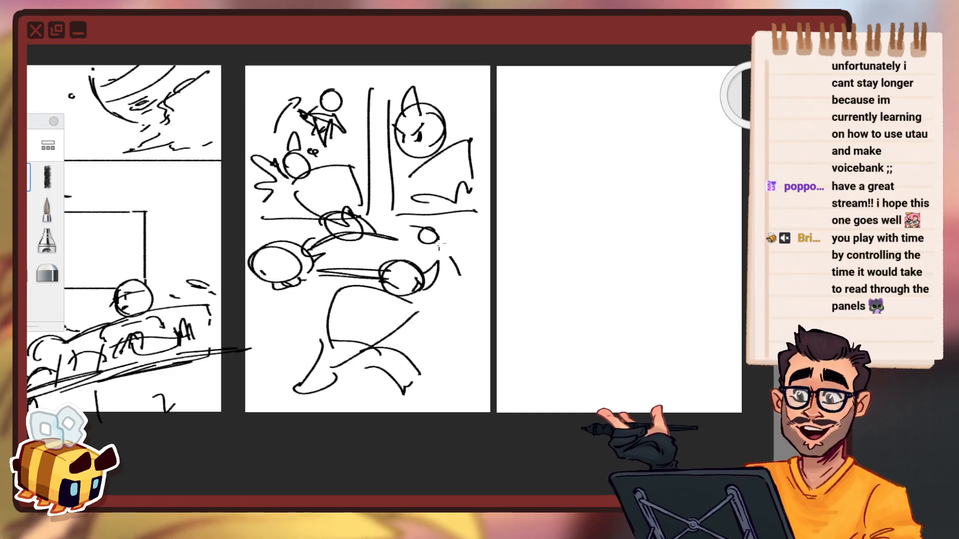
# Clear the middle page and erase the loose accent strokes above the reclining figure's legs on the first page.
pyautogui.press('space')
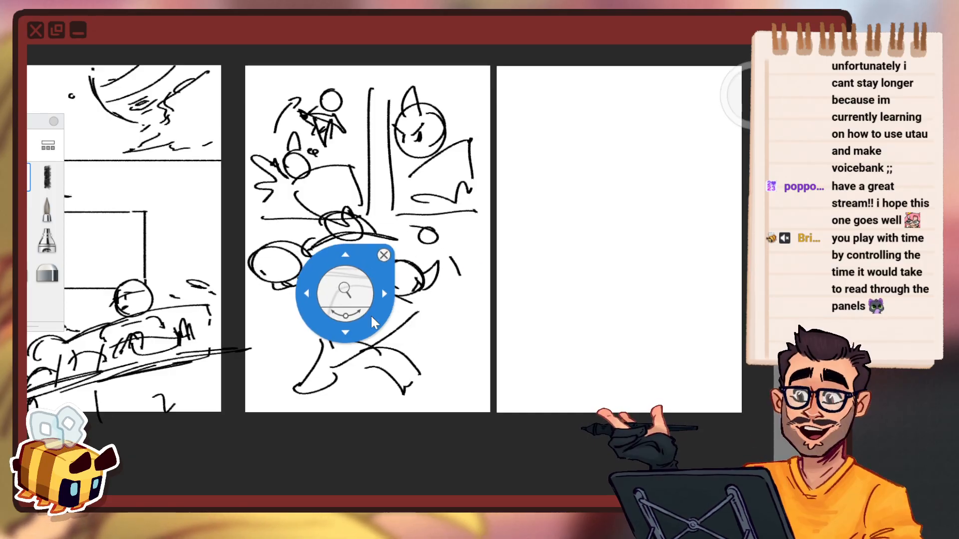
pyautogui.moveTo(432, 310); pyautogui.dragTo(533, 349)
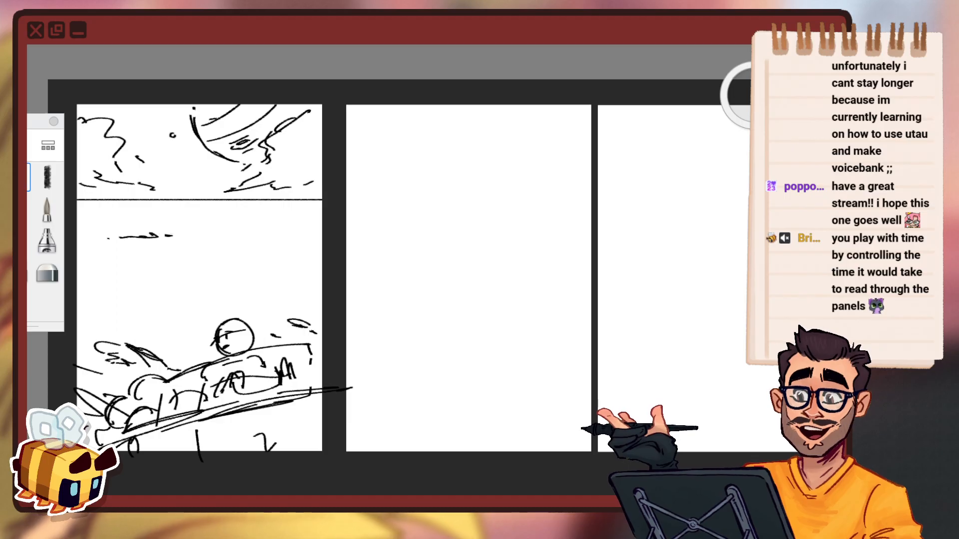
pyautogui.scroll(2, 497, 226)
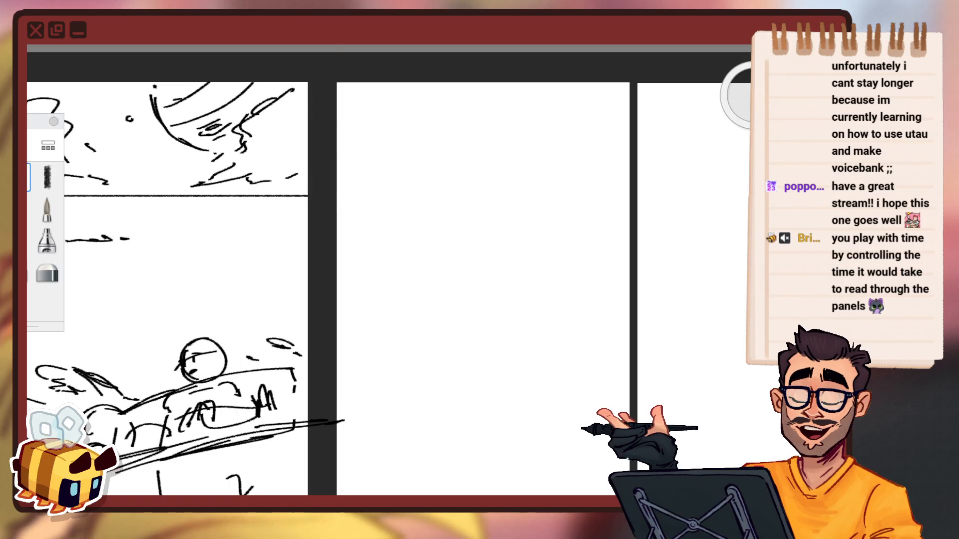
pyautogui.moveTo(325, 223); pyautogui.dragTo(508, 190)
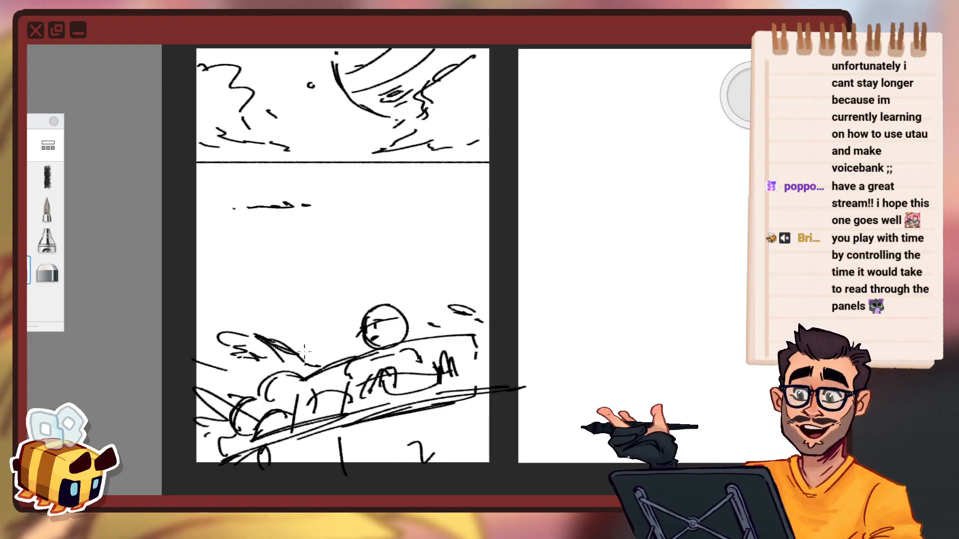
pyautogui.moveTo(268, 331)
pyautogui.mouseDown()
pyautogui.moveTo(280, 349)
pyautogui.moveTo(253, 357)
pyautogui.mouseUp()
pyautogui.moveTo(528, 310)
pyautogui.mouseDown()
pyautogui.moveTo(531, 291)
pyautogui.moveTo(458, 299)
pyautogui.moveTo(439, 273)
pyautogui.moveTo(453, 265)
pyautogui.moveTo(400, 308)
pyautogui.moveTo(442, 312)
pyautogui.moveTo(462, 295)
pyautogui.mouseUp()
# Transform the reclining figure drawing with a slight rotation and enlargement in the first page's lower panel.
pyautogui.press('v')
pyautogui.click(389, 205)
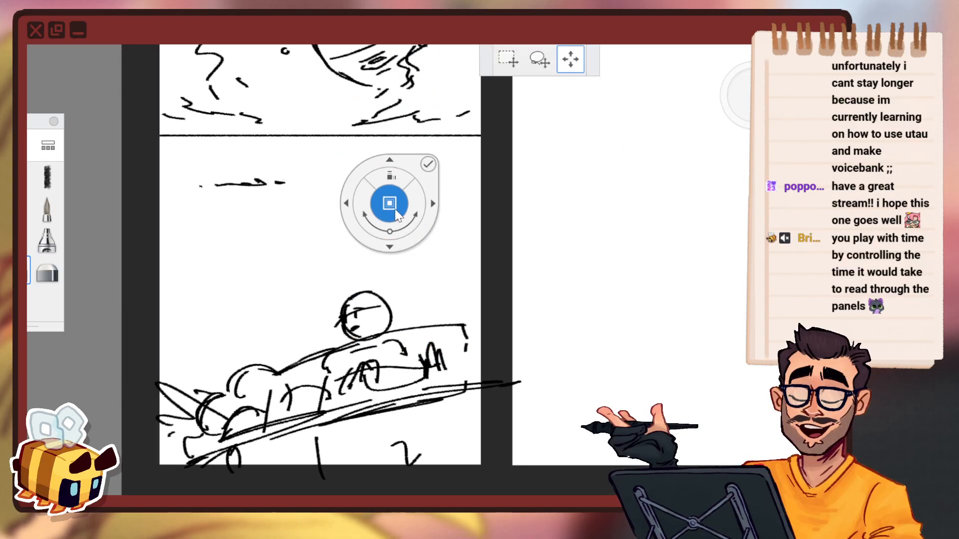
pyautogui.moveTo(398, 212); pyautogui.dragTo(407, 204)
pyautogui.moveTo(477, 221); pyautogui.dragTo(478, 215)
pyautogui.click(481, 161)
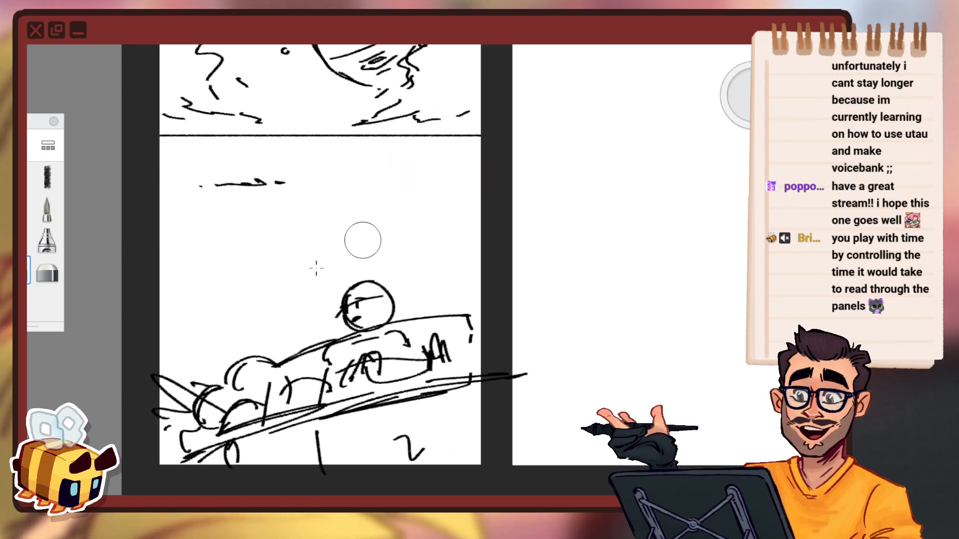
# Draw a rectangular inset frame with straight lines above the reclining figure, extending its side edge to the figure's head.
pyautogui.press('space')
pyautogui.moveTo(418, 258); pyautogui.dragTo(472, 259)
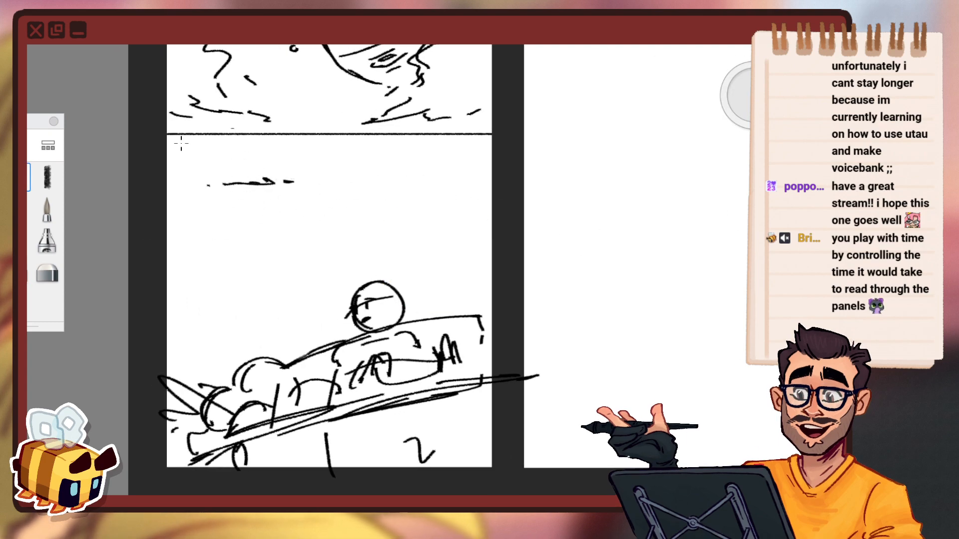
pyautogui.press('ctrl')
pyautogui.press('shift')
pyautogui.moveTo(198, 220)
pyautogui.mouseDown()
pyautogui.moveTo(198, 303)
pyautogui.moveTo(284, 210)
pyautogui.moveTo(334, 216)
pyautogui.moveTo(355, 282)
pyautogui.mouseUp()
pyautogui.moveTo(200, 308); pyautogui.dragTo(352, 309)
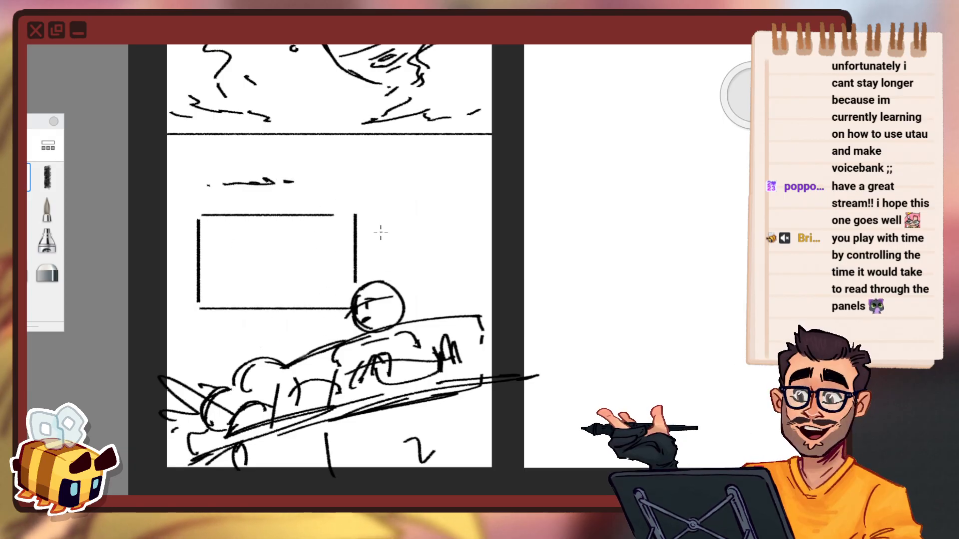
pyautogui.hotkey('ctrl', 'z')
pyautogui.hotkey('ctrl', 'z')
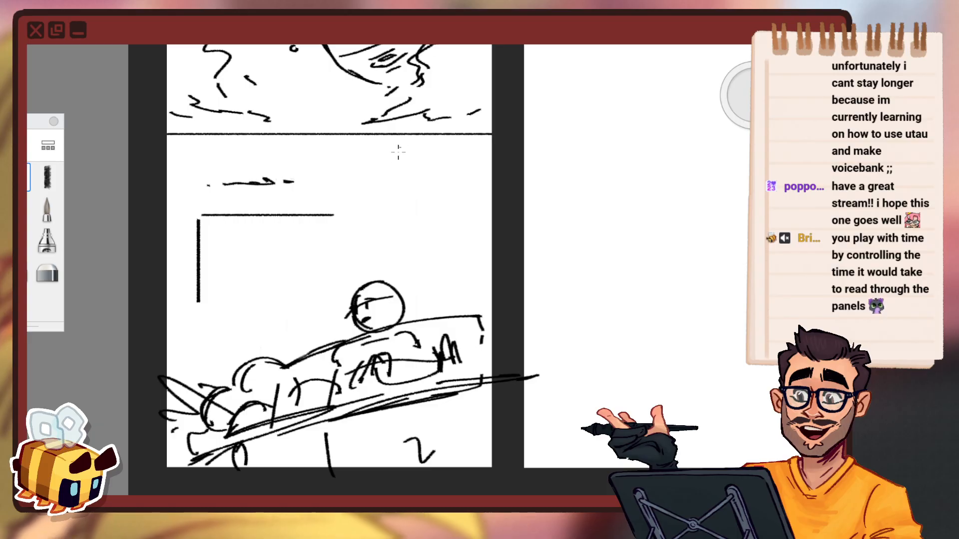
pyautogui.moveTo(348, 216)
pyautogui.mouseDown()
pyautogui.moveTo(368, 217)
pyautogui.moveTo(381, 274)
pyautogui.mouseUp()
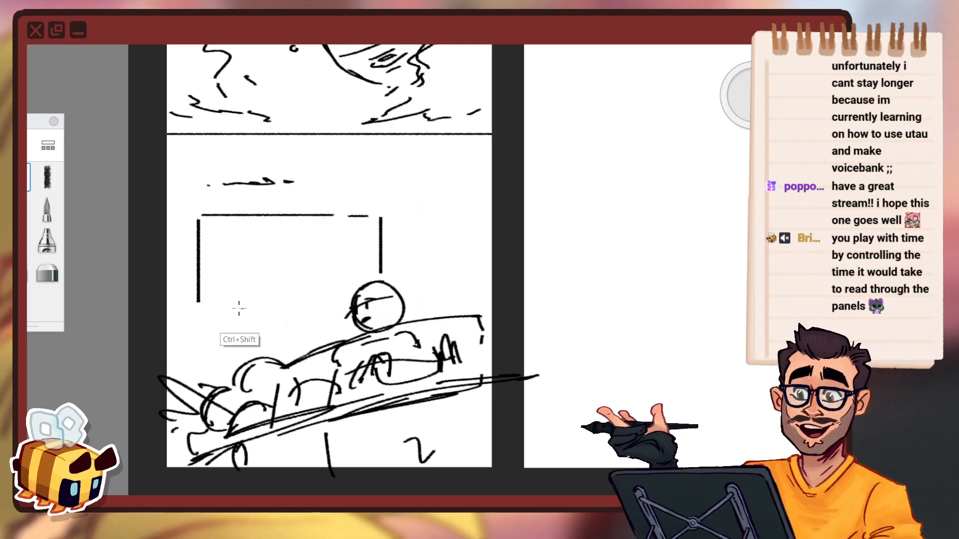
pyautogui.moveTo(204, 306); pyautogui.dragTo(335, 306)
pyautogui.press('space')
pyautogui.moveTo(319, 274); pyautogui.dragTo(343, 254)
pyautogui.moveTo(457, 246); pyautogui.dragTo(465, 263)
pyautogui.moveTo(257, 298); pyautogui.dragTo(281, 279)
pyautogui.moveTo(224, 302); pyautogui.dragTo(274, 270)
pyautogui.hotkey('ctrl', 'z')
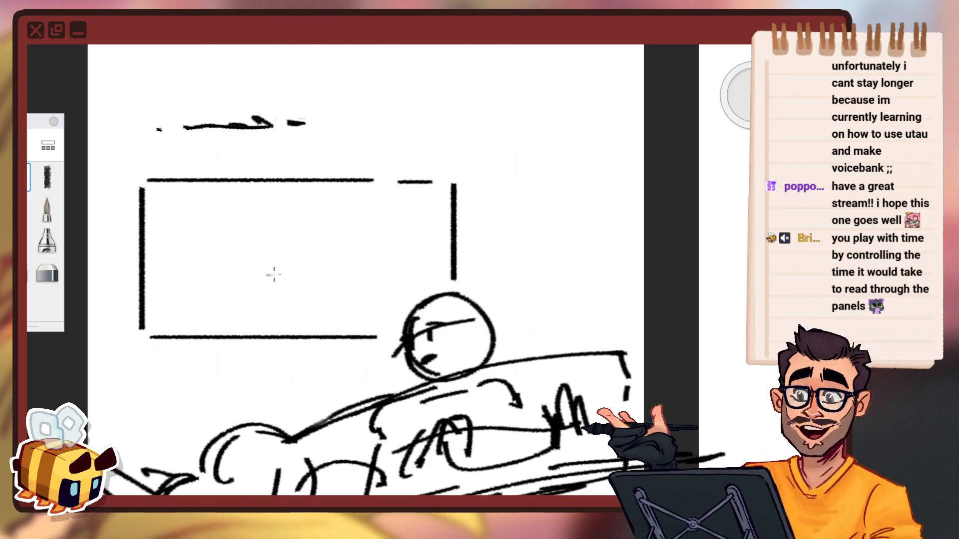
pyautogui.moveTo(226, 309); pyautogui.dragTo(341, 244)
pyautogui.hotkey('ctrl', 'z')
pyautogui.moveTo(230, 305); pyautogui.dragTo(348, 234)
pyautogui.hotkey('ctrl', 'z')
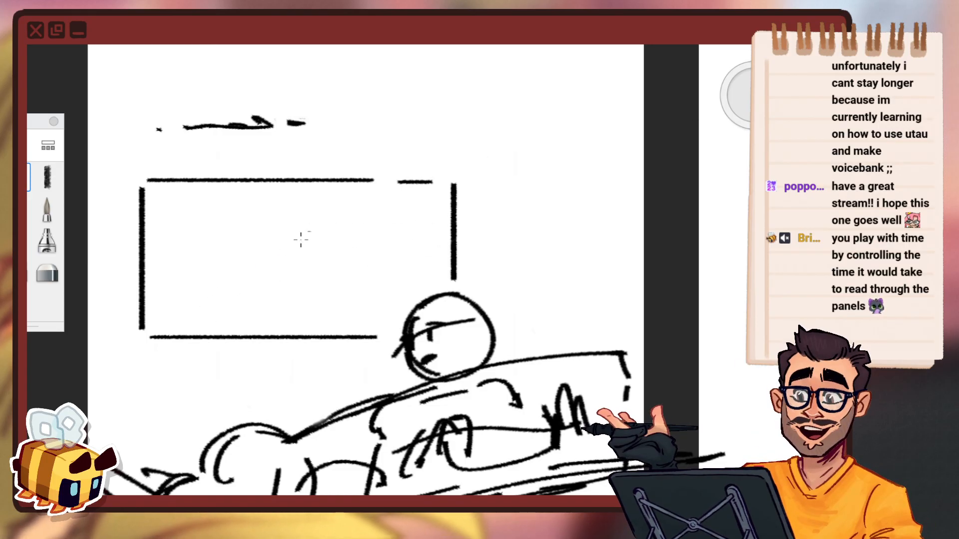
pyautogui.press('space')
pyautogui.moveTo(367, 257); pyautogui.dragTo(410, 273)
pyautogui.press('b')
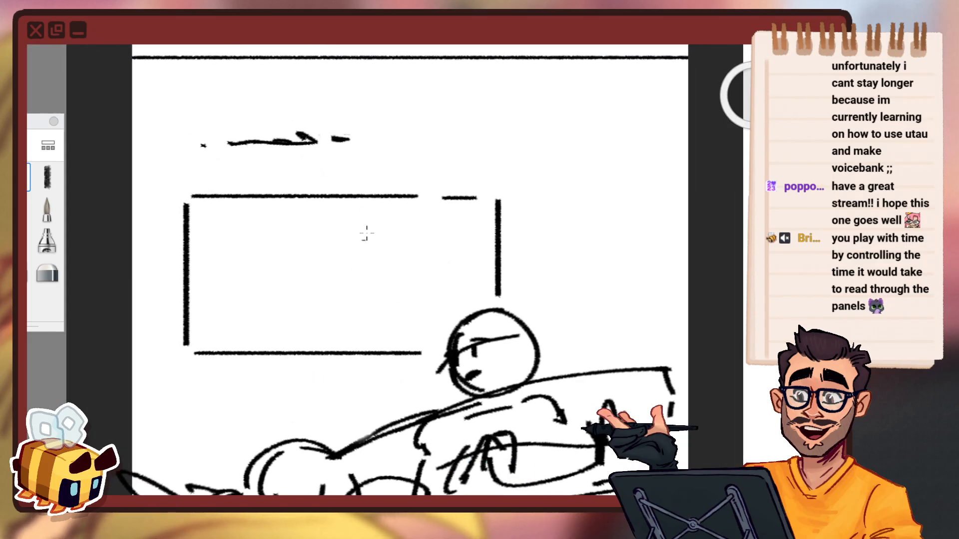
pyautogui.moveTo(355, 243); pyautogui.dragTo(344, 254)
pyautogui.hotkey('ctrl', 'z')
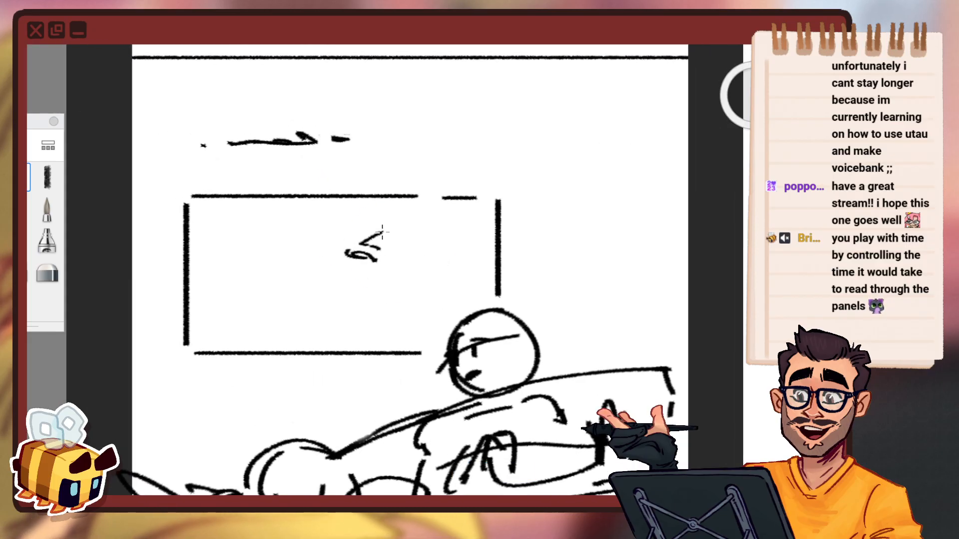
pyautogui.hotkey('ctrl', 'z')
pyautogui.hotkey('ctrl', 'z')
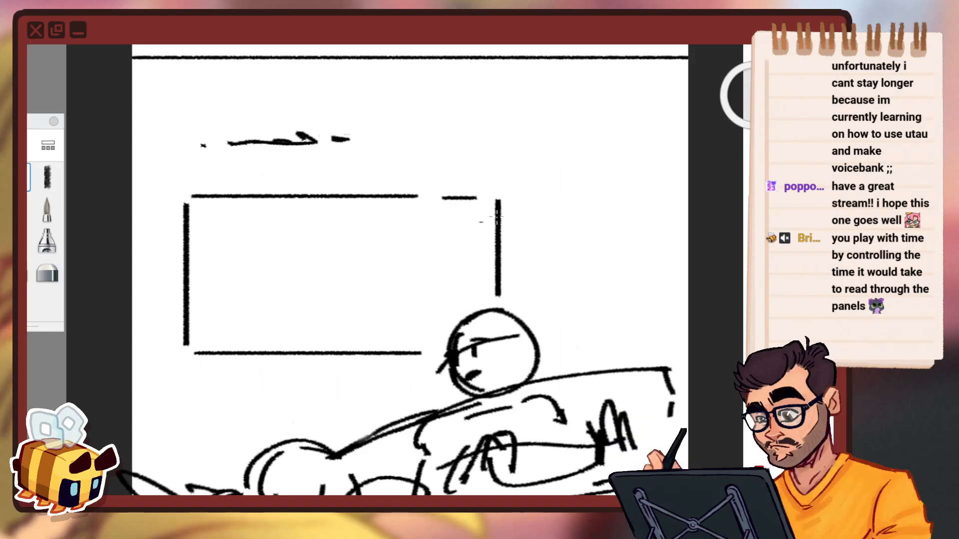
pyautogui.moveTo(429, 250); pyautogui.dragTo(421, 293)
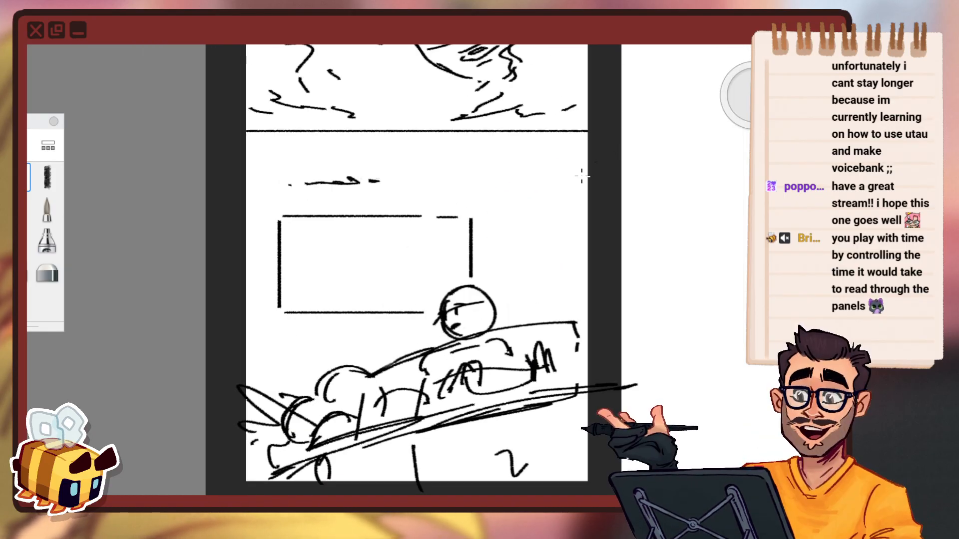
# Sketch a small vehicle with a rider and trailing water strokes inside the rectangular inset panel.
pyautogui.moveTo(404, 246); pyautogui.dragTo(520, 216)
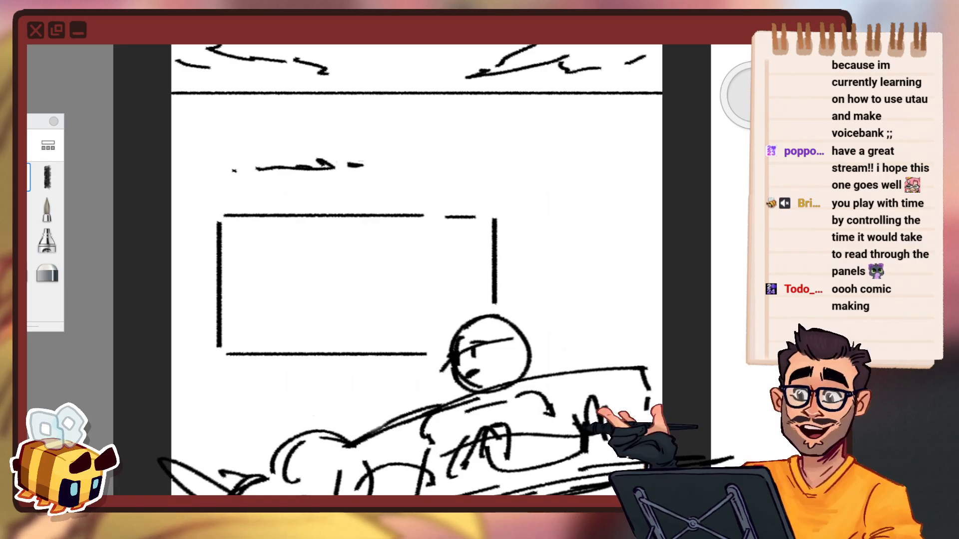
pyautogui.press('space')
pyautogui.moveTo(276, 239)
pyautogui.mouseDown()
pyautogui.moveTo(295, 250)
pyautogui.moveTo(290, 232)
pyautogui.mouseUp()
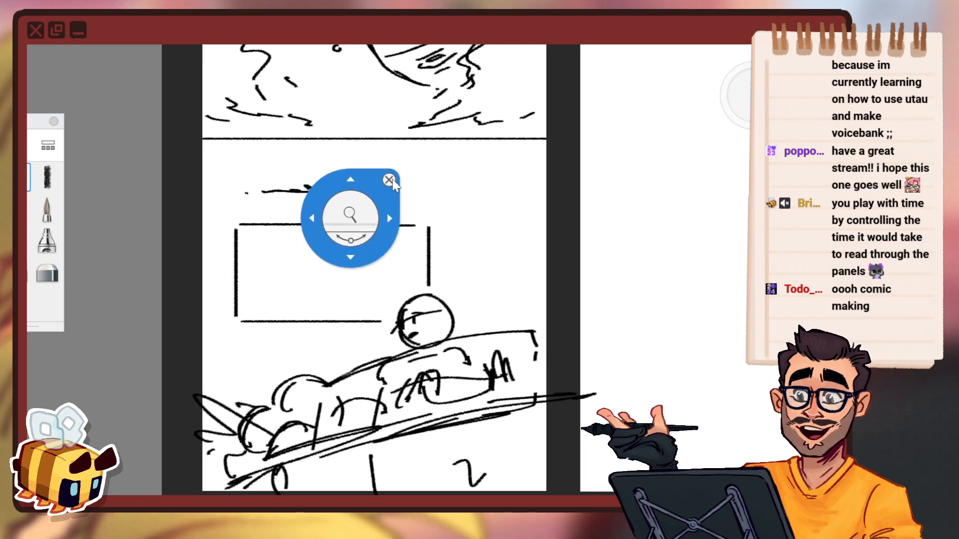
pyautogui.moveTo(428, 208); pyautogui.dragTo(388, 204)
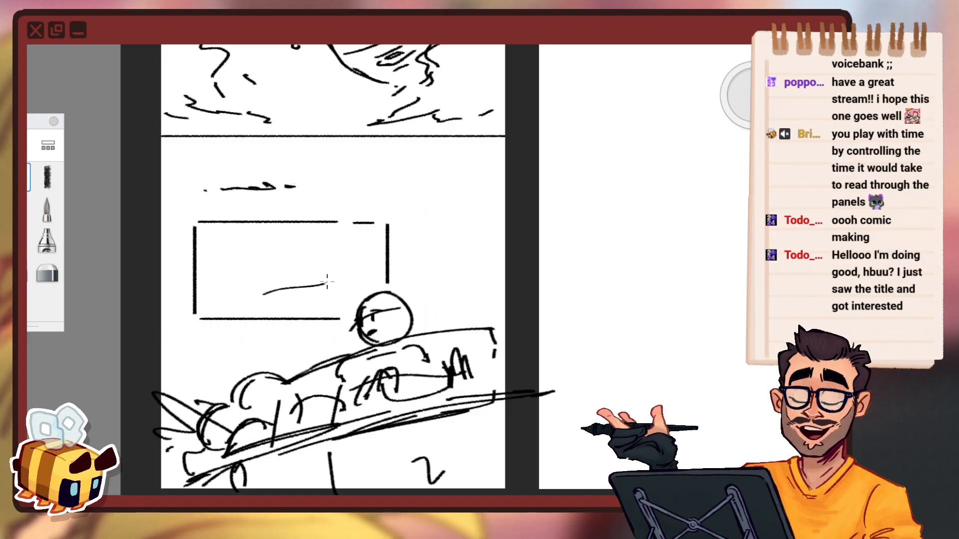
pyautogui.moveTo(294, 279)
pyautogui.mouseDown()
pyautogui.moveTo(296, 293)
pyautogui.moveTo(329, 294)
pyautogui.moveTo(305, 300)
pyautogui.mouseUp()
pyautogui.moveTo(319, 295)
pyautogui.mouseDown()
pyautogui.moveTo(338, 267)
pyautogui.moveTo(347, 276)
pyautogui.moveTo(319, 268)
pyautogui.moveTo(328, 255)
pyautogui.moveTo(341, 261)
pyautogui.moveTo(343, 286)
pyautogui.mouseUp()
pyautogui.moveTo(288, 299)
pyautogui.mouseDown()
pyautogui.moveTo(218, 305)
pyautogui.moveTo(259, 313)
pyautogui.mouseUp()
pyautogui.moveTo(301, 311); pyautogui.dragTo(316, 305)
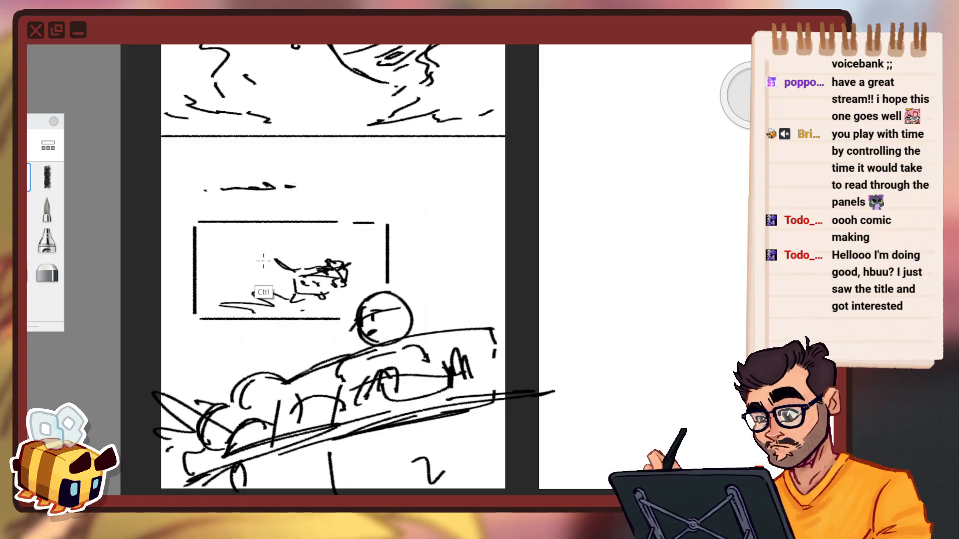
# Draw a straight horizontal horizon line across the inset panel above the small vehicle.
pyautogui.moveTo(271, 247); pyautogui.dragTo(392, 246)
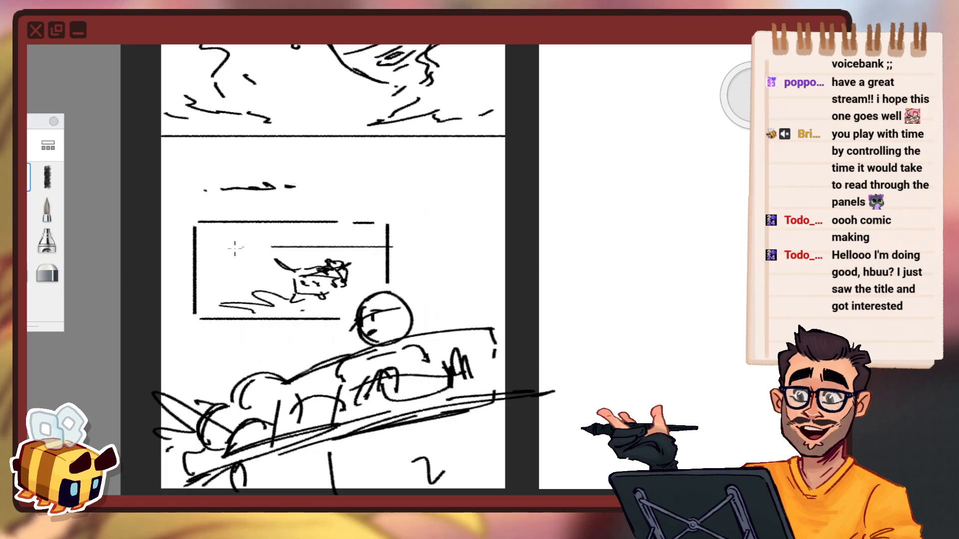
pyautogui.moveTo(255, 246)
pyautogui.mouseDown()
pyautogui.moveTo(183, 247)
pyautogui.moveTo(241, 231)
pyautogui.mouseUp()
pyautogui.hotkey('ctrl', 'z')
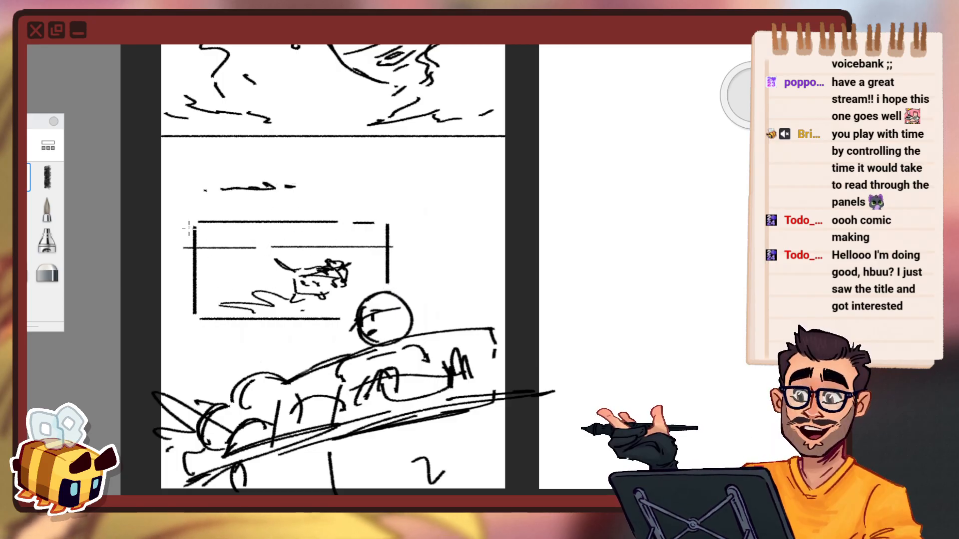
# Try an oval balloon over the inset panel's left border, then replace it with a rounded rectangular caption box.
pyautogui.moveTo(228, 234)
pyautogui.mouseDown()
pyautogui.moveTo(230, 281)
pyautogui.moveTo(200, 241)
pyautogui.mouseUp()
pyautogui.hotkey('ctrl', 'z')
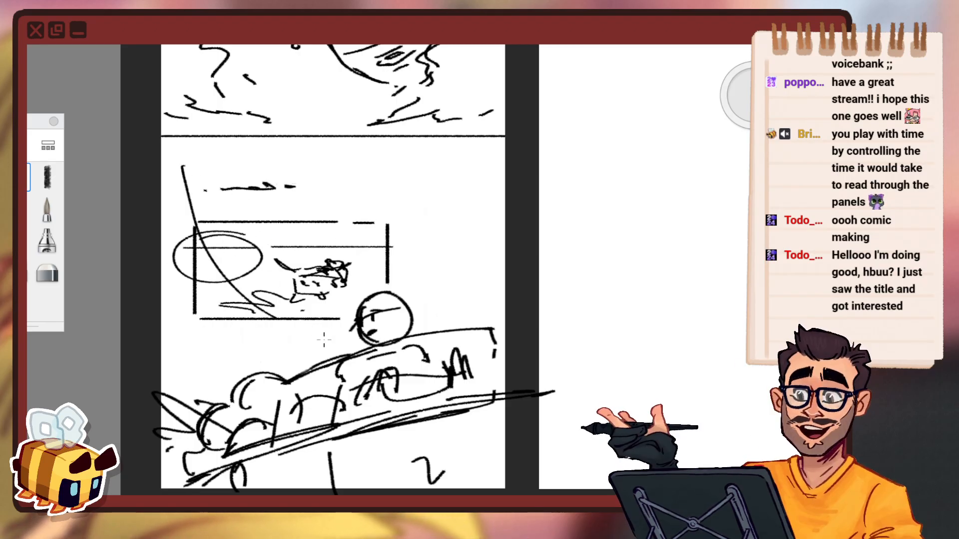
pyautogui.moveTo(201, 168); pyautogui.dragTo(315, 336)
pyautogui.hotkey('ctrl', 'z')
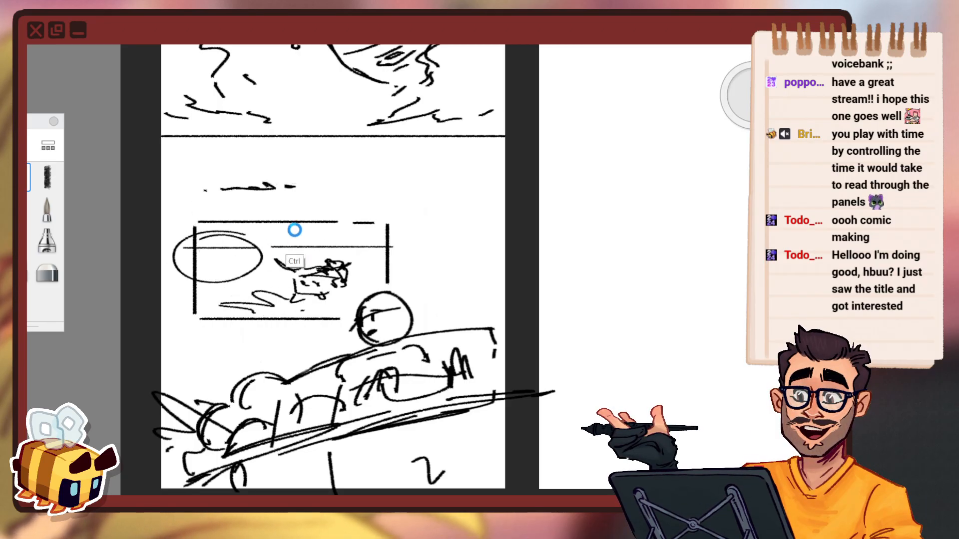
pyautogui.hotkey('ctrl', 'z')
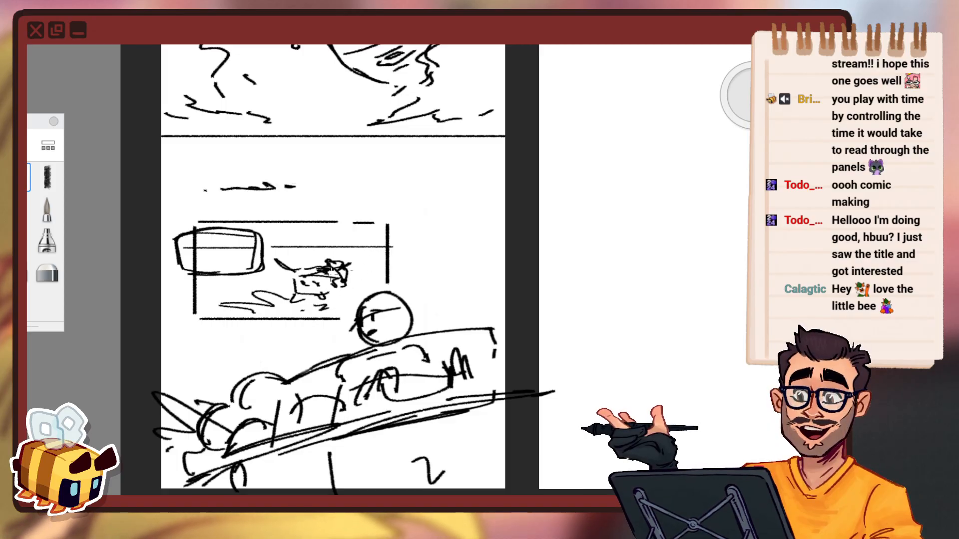
# Erase the panel border and horizon line that run through the inside of the caption box.
pyautogui.click(25, 271)
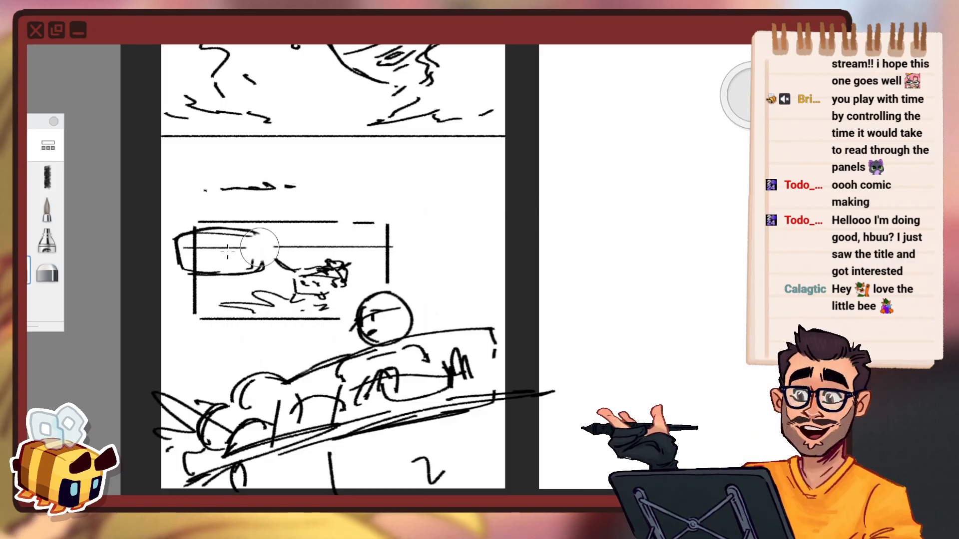
pyautogui.moveTo(194, 248); pyautogui.dragTo(243, 252)
pyautogui.hotkey('ctrl', 'z')
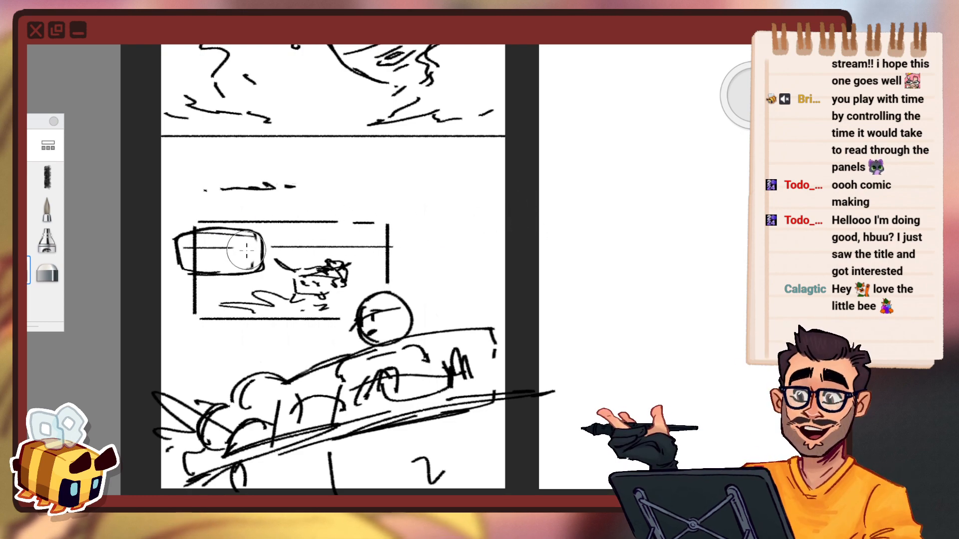
pyautogui.moveTo(259, 248)
pyautogui.mouseDown()
pyautogui.moveTo(198, 252)
pyautogui.moveTo(237, 253)
pyautogui.mouseUp()
pyautogui.hotkey('ctrl', 'z')
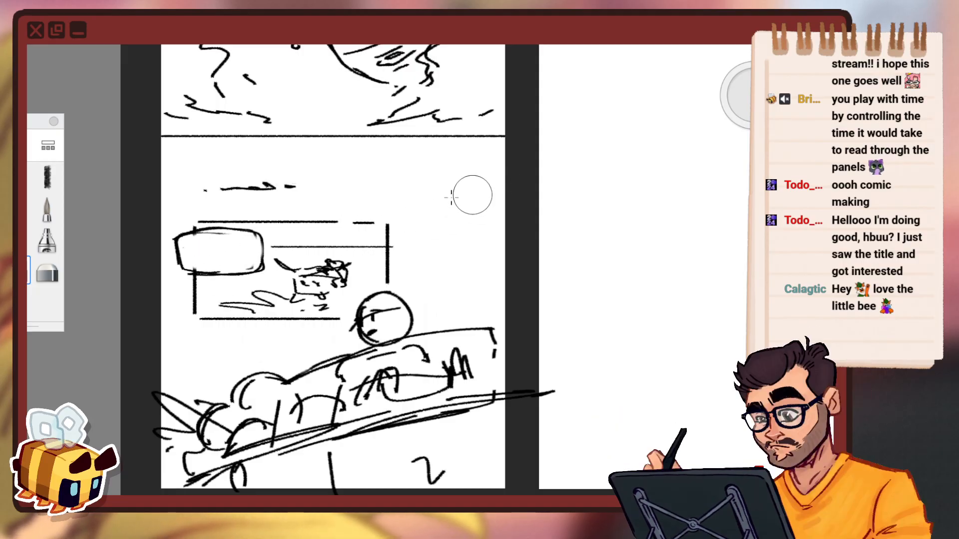
# Scribble two wavy lines of placeholder text inside the caption box.
pyautogui.press('s')
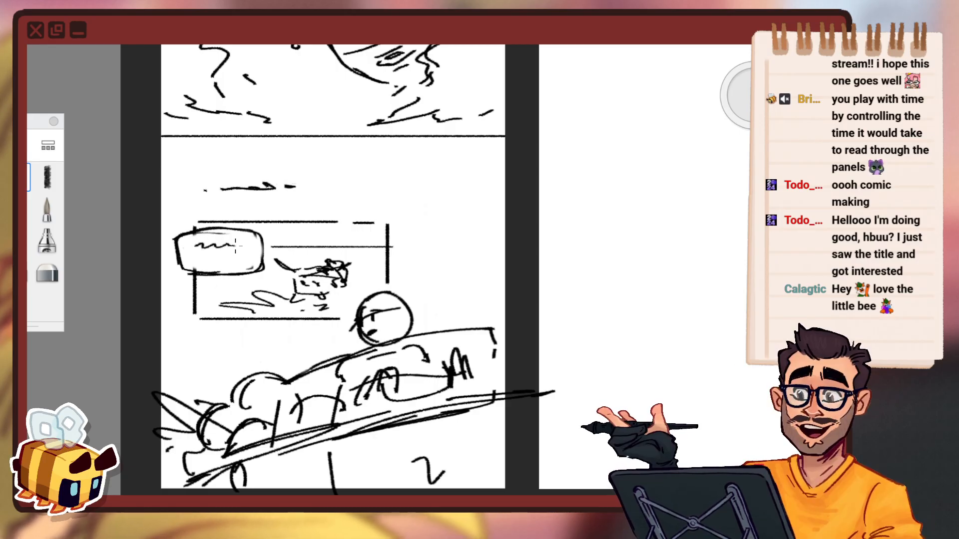
pyautogui.moveTo(201, 257); pyautogui.dragTo(229, 257)
pyautogui.hotkey('ctrl', 'z')
pyautogui.hotkey('ctrl', 'z')
pyautogui.hotkey('ctrl', 'z')
# Erase the right border of the inset panel to make room for a wider frame.
pyautogui.press('space')
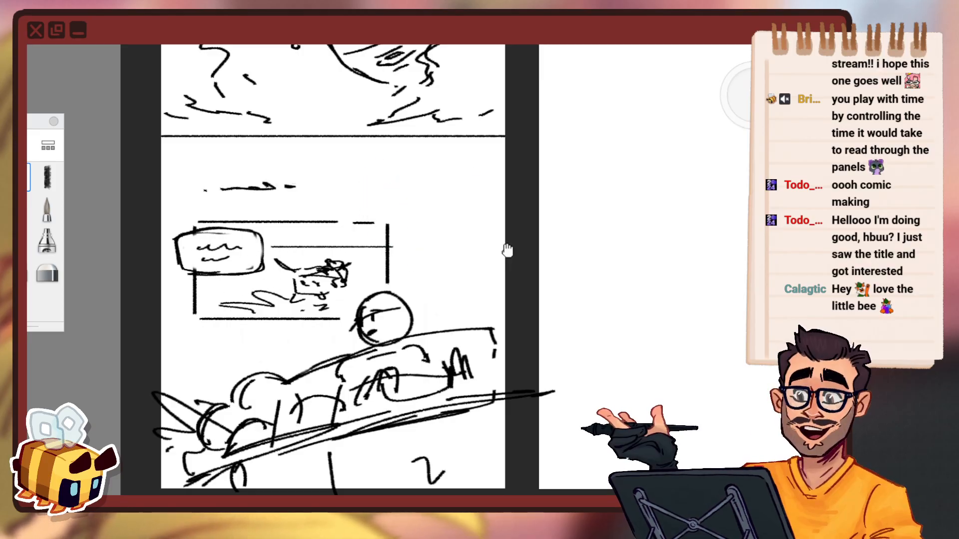
pyautogui.moveTo(508, 250); pyautogui.dragTo(476, 225)
pyautogui.moveTo(232, 296); pyautogui.dragTo(277, 274)
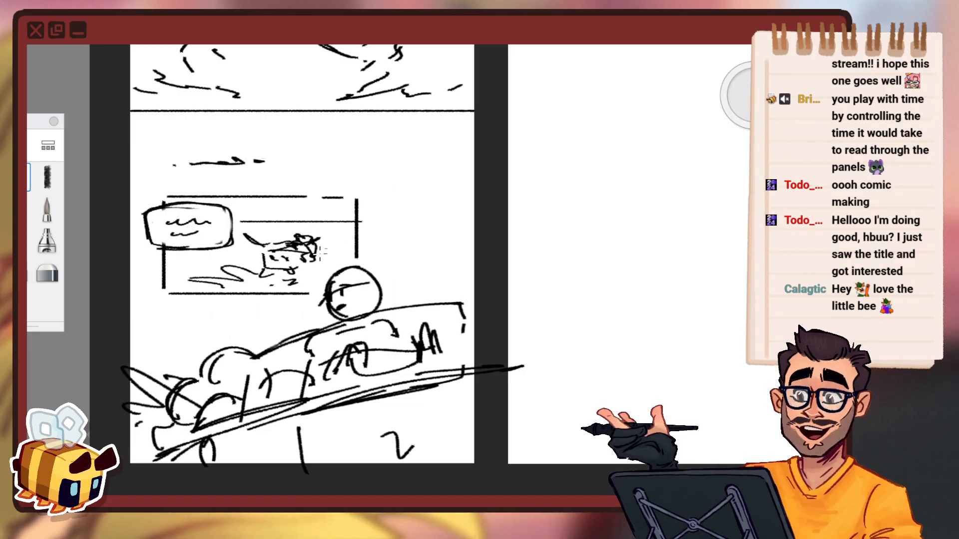
pyautogui.click(36, 263)
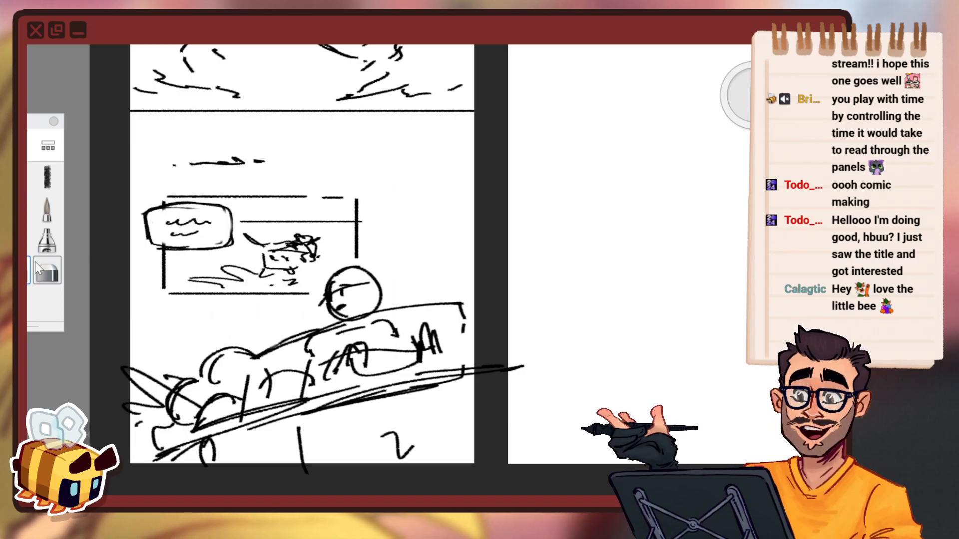
pyautogui.moveTo(364, 213); pyautogui.dragTo(363, 240)
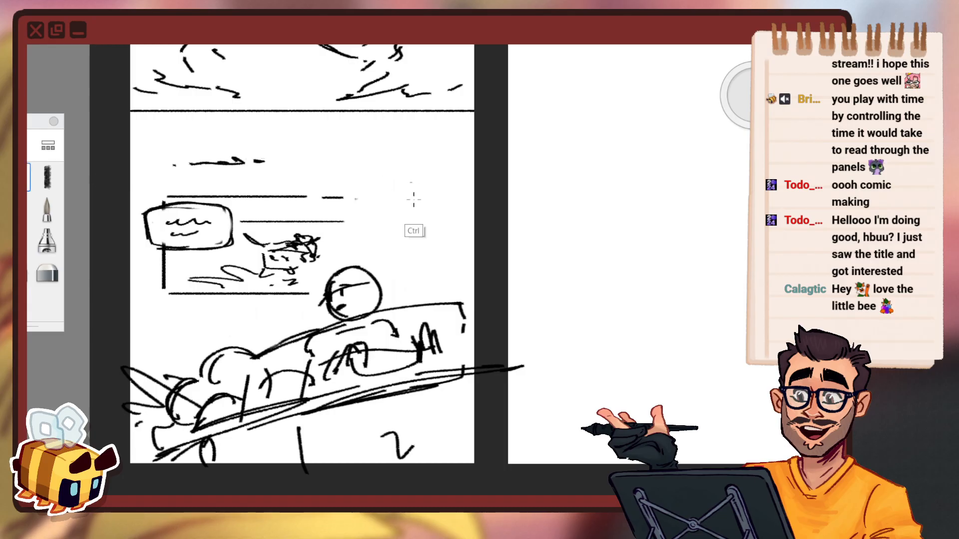
# Redraw the inset panel's frame wider, reaching almost to the page's right edge, and extend the horizon line to match.
pyautogui.moveTo(348, 198); pyautogui.dragTo(453, 196)
pyautogui.moveTo(392, 289); pyautogui.dragTo(434, 290)
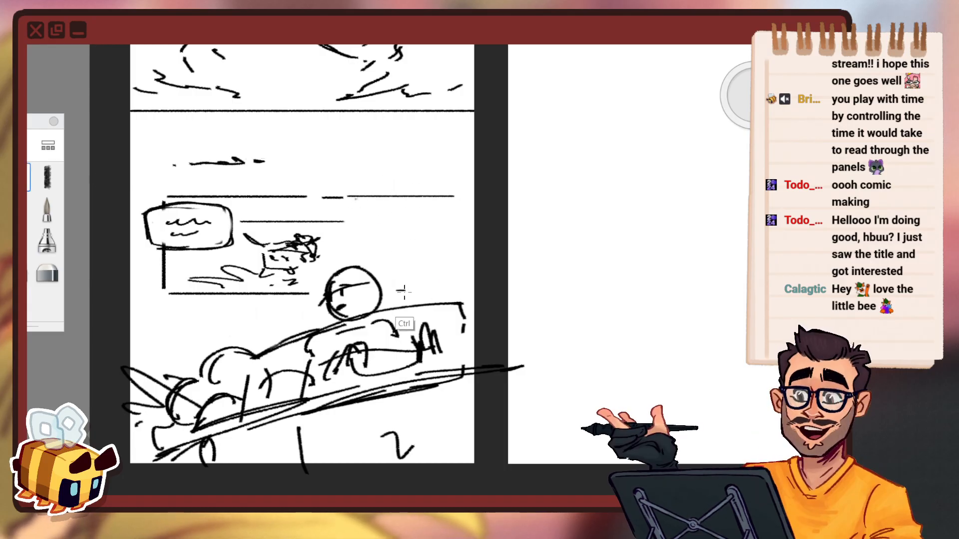
pyautogui.moveTo(454, 203); pyautogui.dragTo(454, 283)
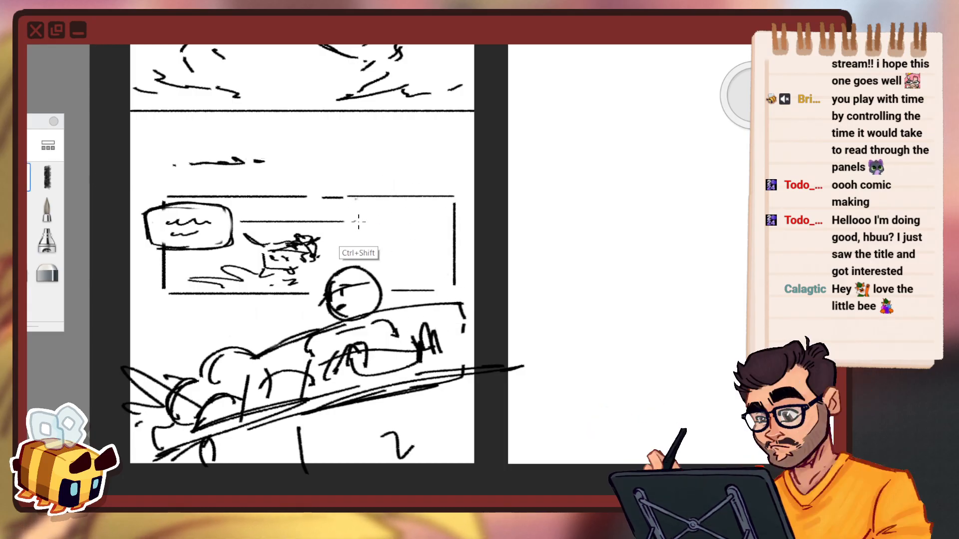
pyautogui.moveTo(355, 222); pyautogui.dragTo(449, 222)
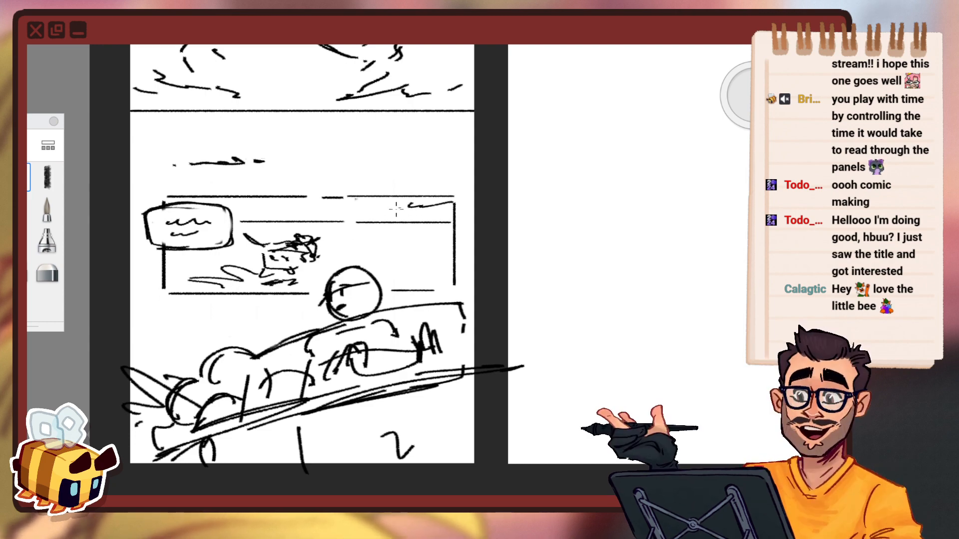
# Add loose cloud strokes above the horizon and a tall, narrow vertical shape above the small vehicle.
pyautogui.moveTo(268, 210); pyautogui.dragTo(280, 212)
pyautogui.press('space')
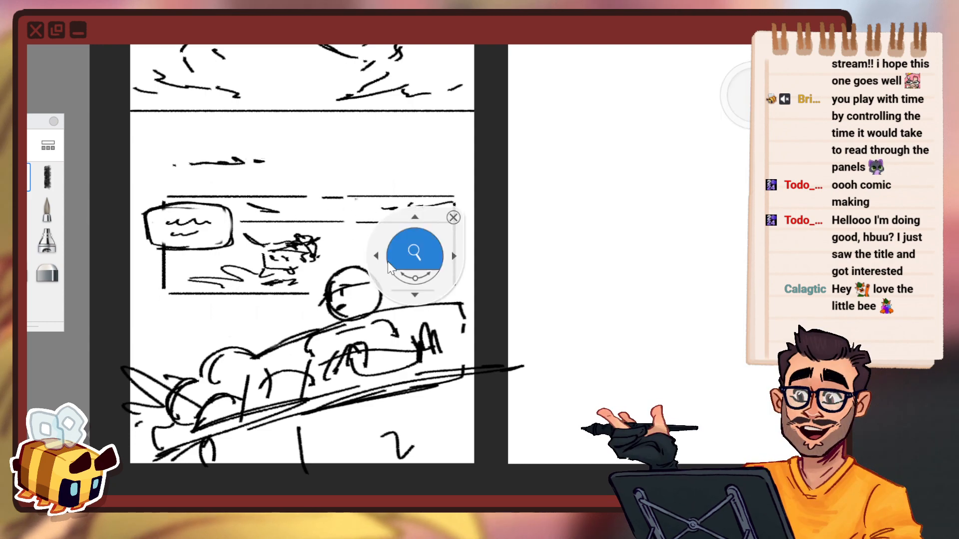
pyautogui.moveTo(417, 254)
pyautogui.mouseDown()
pyautogui.moveTo(353, 286)
pyautogui.moveTo(335, 228)
pyautogui.moveTo(397, 200)
pyautogui.mouseUp()
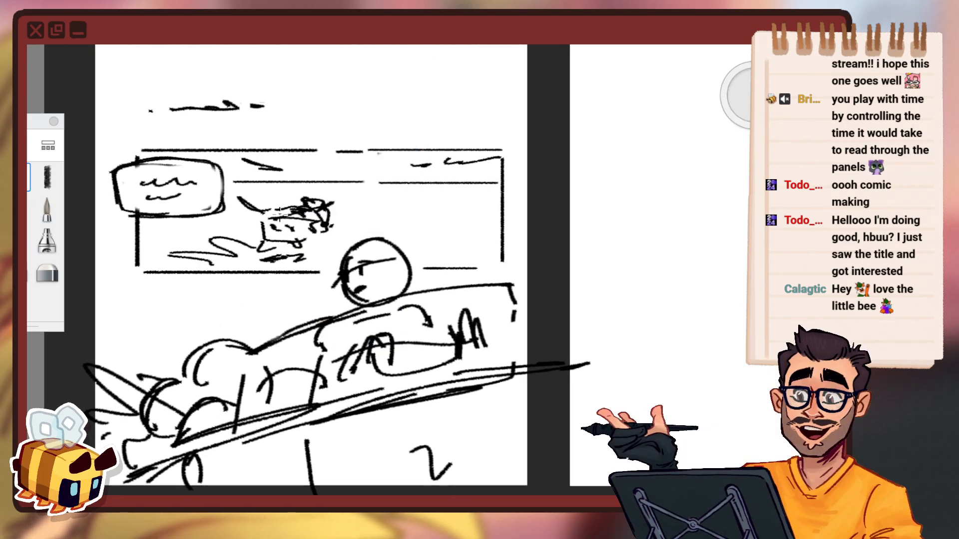
pyautogui.moveTo(280, 215)
pyautogui.mouseDown()
pyautogui.moveTo(282, 169)
pyautogui.moveTo(292, 213)
pyautogui.mouseUp()
pyautogui.press('space')
pyautogui.moveTo(419, 193); pyautogui.dragTo(427, 249)
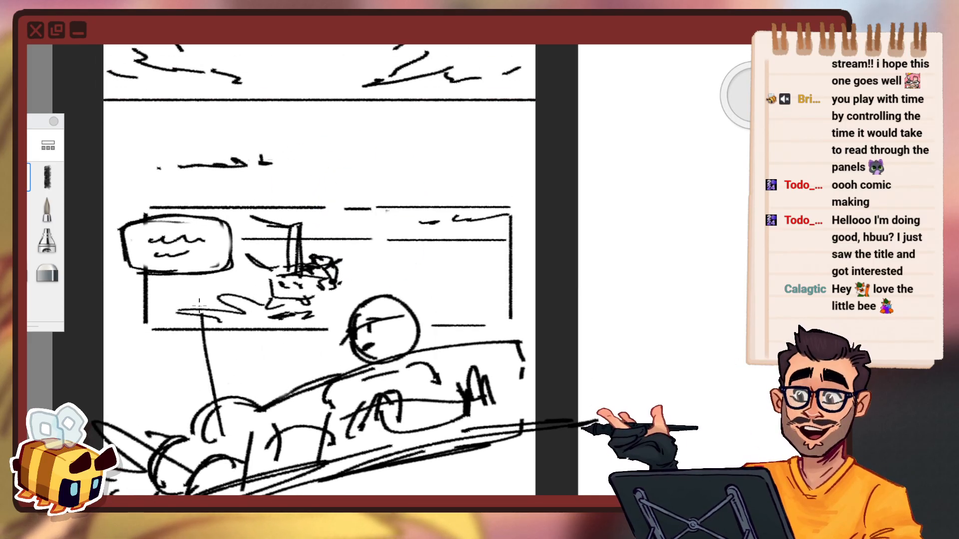
# Sketch long slanted strokes rising from the large lower vehicle to the inset panel, plus an angular shape above the panel.
pyautogui.moveTo(225, 429); pyautogui.dragTo(201, 341)
pyautogui.moveTo(169, 199); pyautogui.dragTo(201, 200)
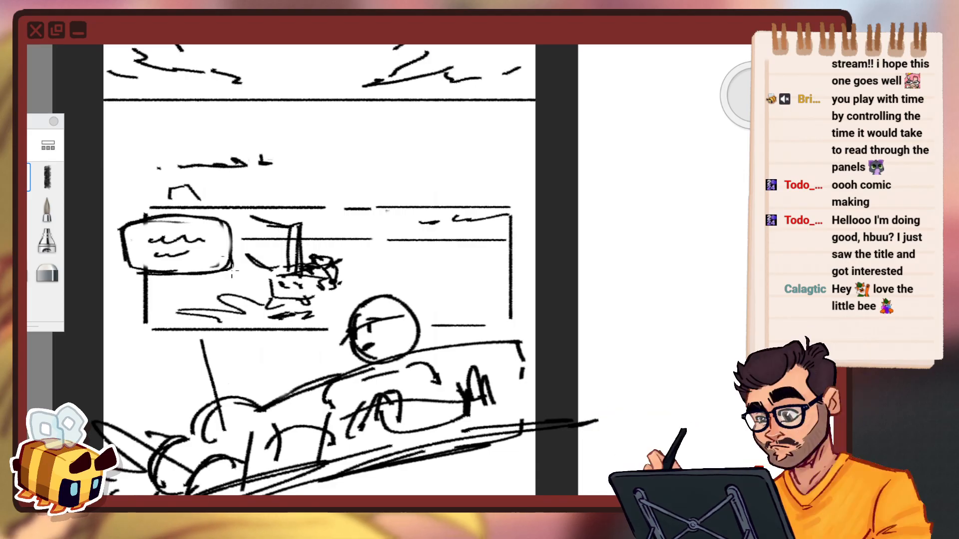
pyautogui.moveTo(259, 394)
pyautogui.mouseDown()
pyautogui.moveTo(244, 346)
pyautogui.moveTo(226, 428)
pyautogui.mouseUp()
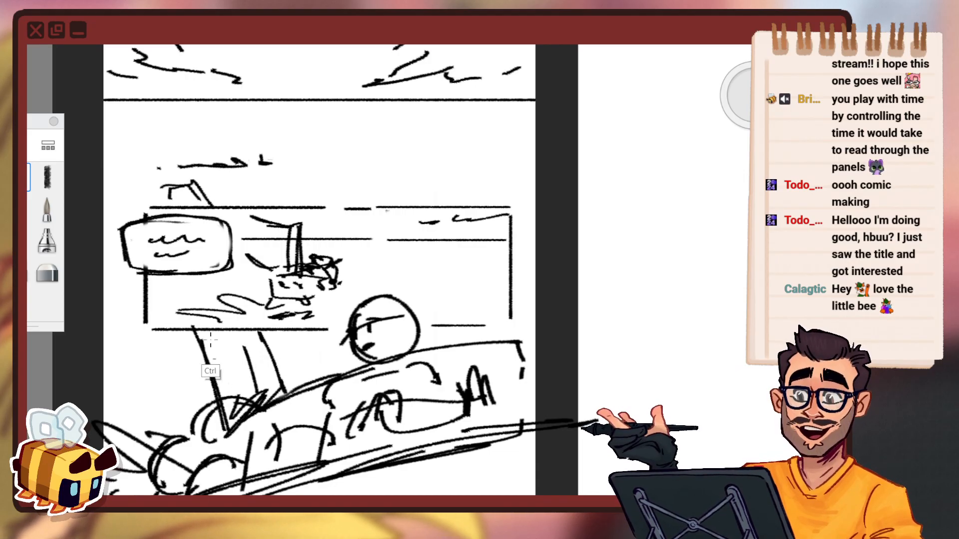
pyautogui.hotkey('ctrl', 'z')
pyautogui.moveTo(196, 333)
pyautogui.mouseDown()
pyautogui.moveTo(199, 351)
pyautogui.moveTo(221, 438)
pyautogui.mouseUp()
# Reinforce the angular shape above the inset panel and add another slanted stroke to the structure below it.
pyautogui.press('space')
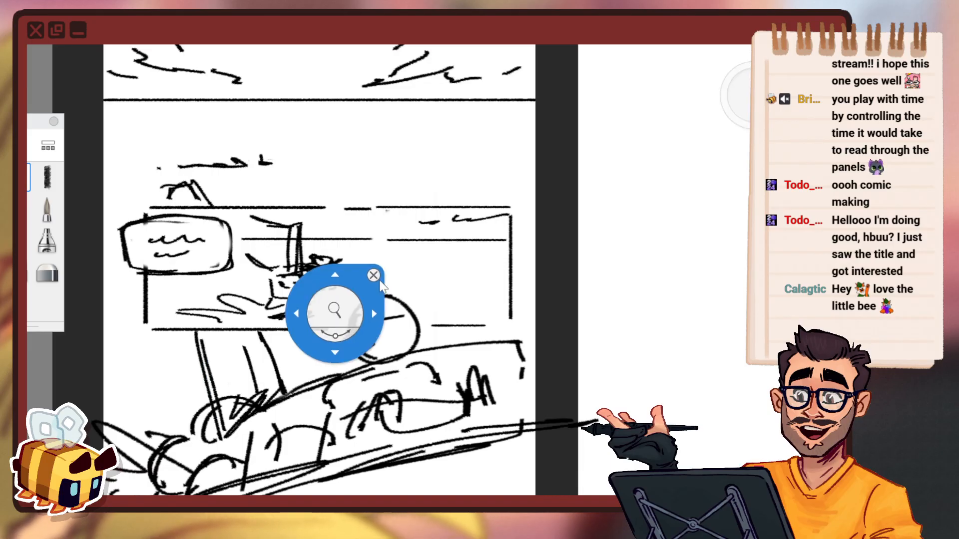
pyautogui.moveTo(361, 367); pyautogui.dragTo(359, 451)
pyautogui.moveTo(427, 347); pyautogui.dragTo(354, 261)
pyautogui.moveTo(192, 214); pyautogui.dragTo(220, 207)
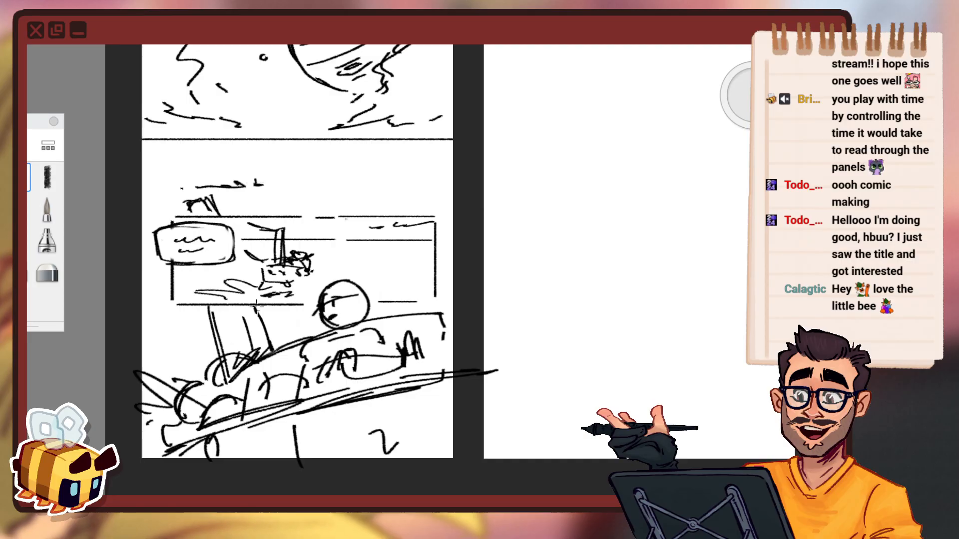
pyautogui.moveTo(255, 307)
pyautogui.mouseDown()
pyautogui.moveTo(276, 353)
pyautogui.moveTo(258, 354)
pyautogui.mouseUp()
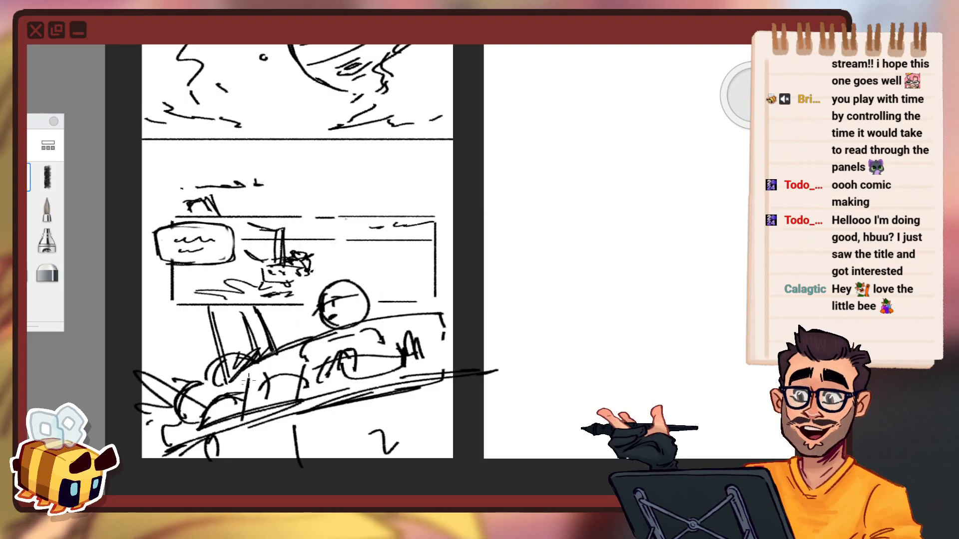
pyautogui.press('space')
pyautogui.moveTo(313, 334); pyautogui.dragTo(356, 398)
pyautogui.moveTo(399, 373); pyautogui.dragTo(390, 373)
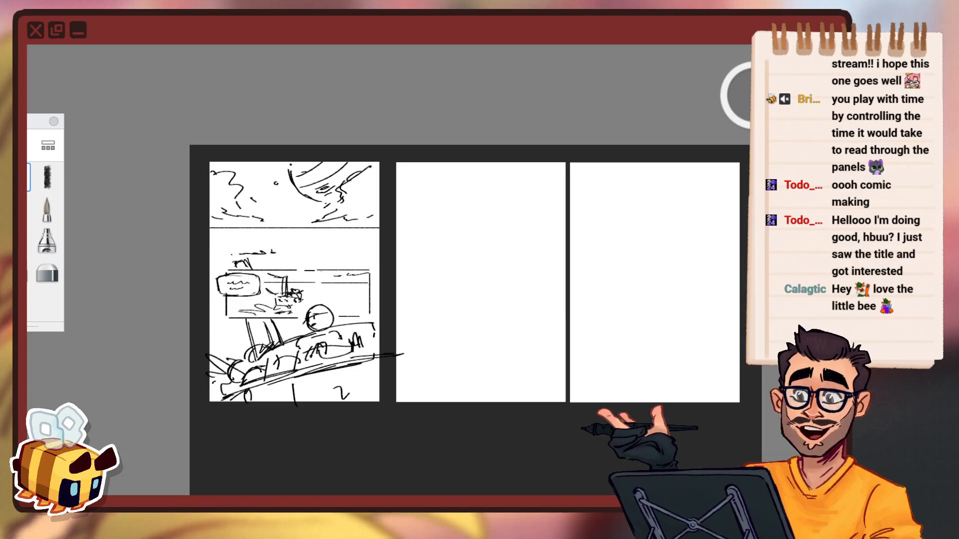
pyautogui.press('space')
pyautogui.moveTo(311, 381); pyautogui.dragTo(363, 343)
pyautogui.moveTo(369, 303); pyautogui.dragTo(394, 287)
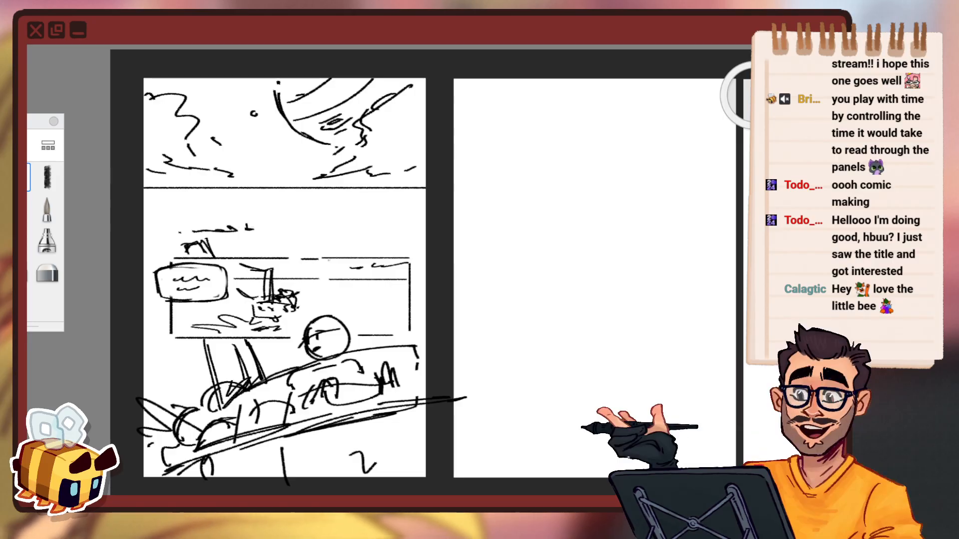
# Switch to the maximized reference board and examine the character sheets of the white-and-green-haired and purple-haired women.
pyautogui.moveTo(28, 274); pyautogui.dragTo(427, 265)
pyautogui.hotkey('ctrl', 'f')
pyautogui.scroll(3, 565, 325)
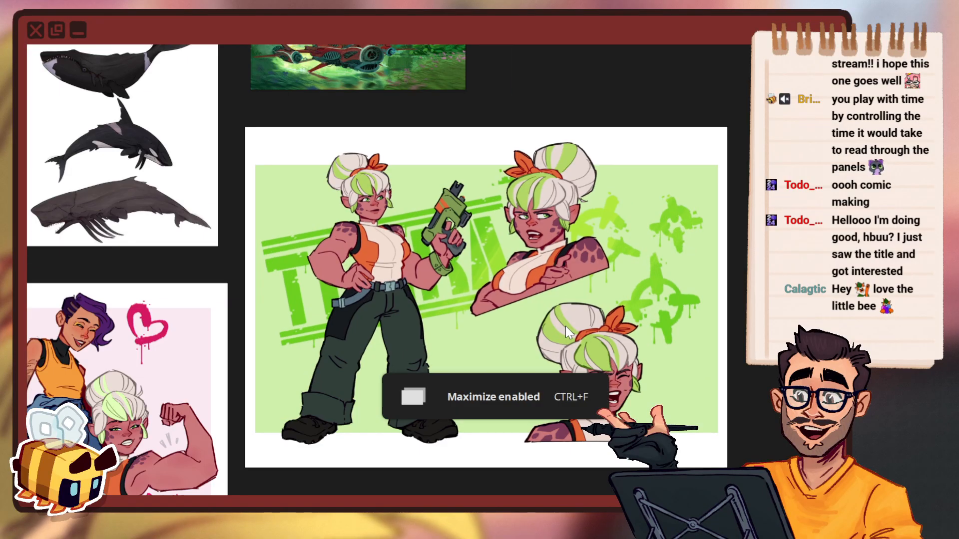
pyautogui.moveTo(503, 312); pyautogui.dragTo(520, 234)
pyautogui.moveTo(277, 333); pyautogui.dragTo(326, 322)
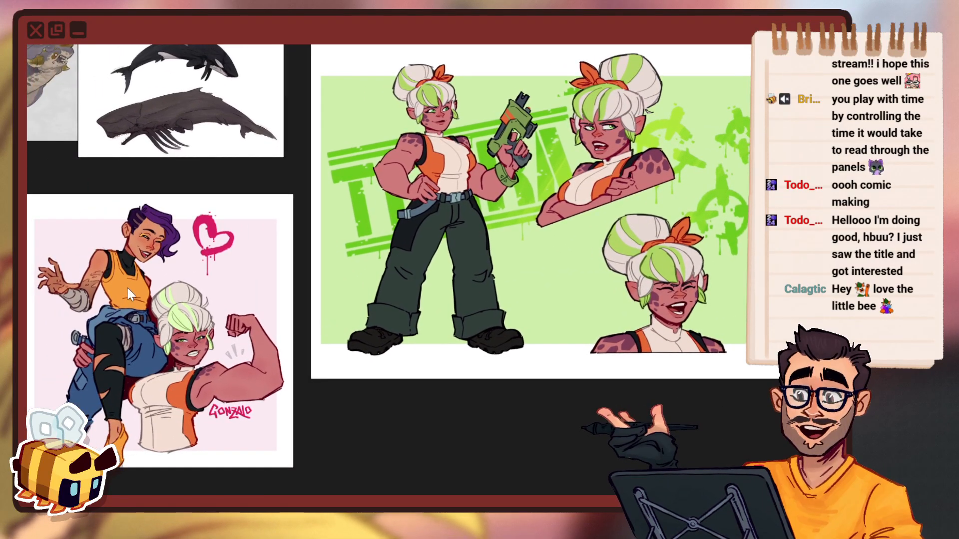
pyautogui.moveTo(280, 220); pyautogui.dragTo(598, 178)
pyautogui.moveTo(129, 261); pyautogui.dragTo(345, 221)
pyautogui.scroll(3, 345, 219)
pyautogui.moveTo(186, 229); pyautogui.dragTo(292, 225)
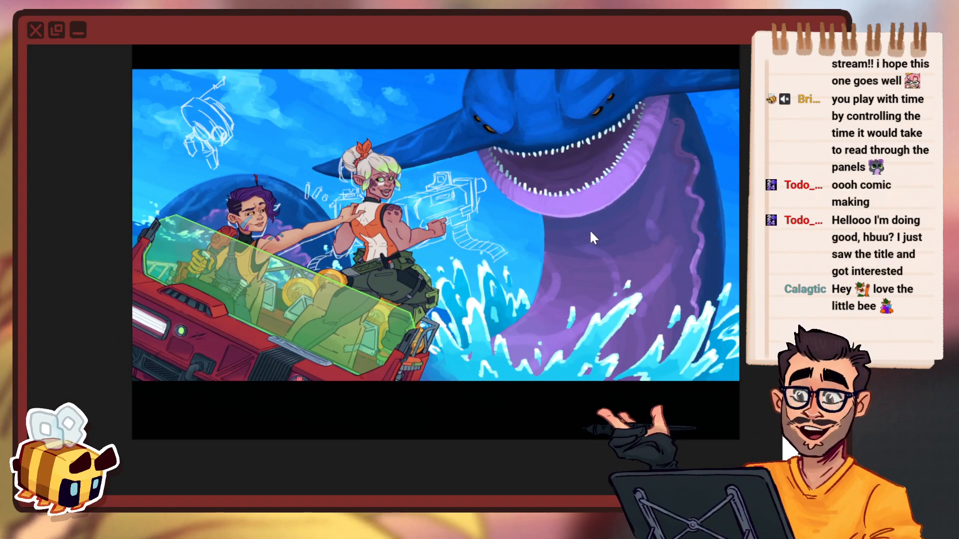
# Examine the reference illustration of the two women in a red vehicle facing the giant sea creature.
pyautogui.moveTo(589, 230); pyautogui.dragTo(232, 237)
pyautogui.scroll(1, 499, 245)
pyautogui.scroll(-3, 233, 237)
pyautogui.moveTo(78, 264); pyautogui.dragTo(300, 270)
pyautogui.scroll(1, 299, 268)
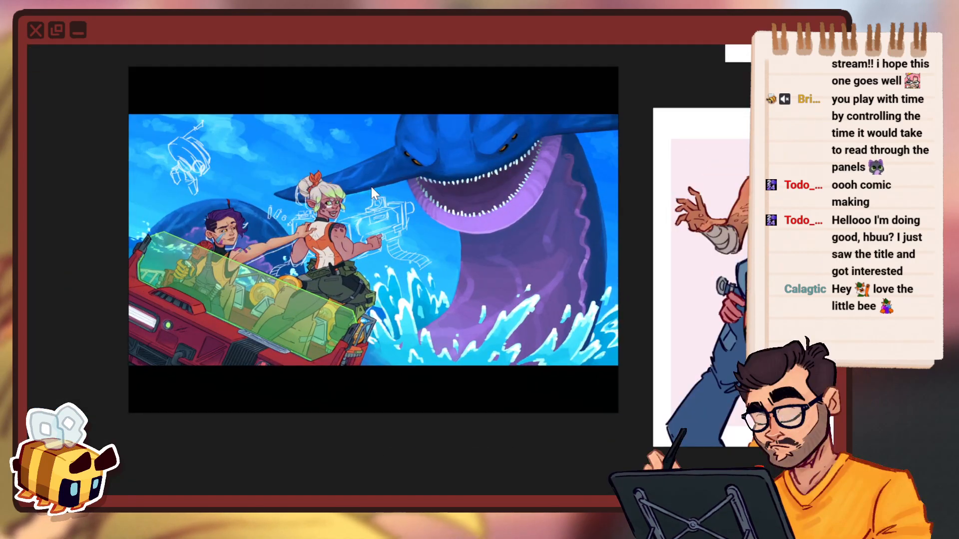
pyautogui.moveTo(343, 239); pyautogui.dragTo(252, 240)
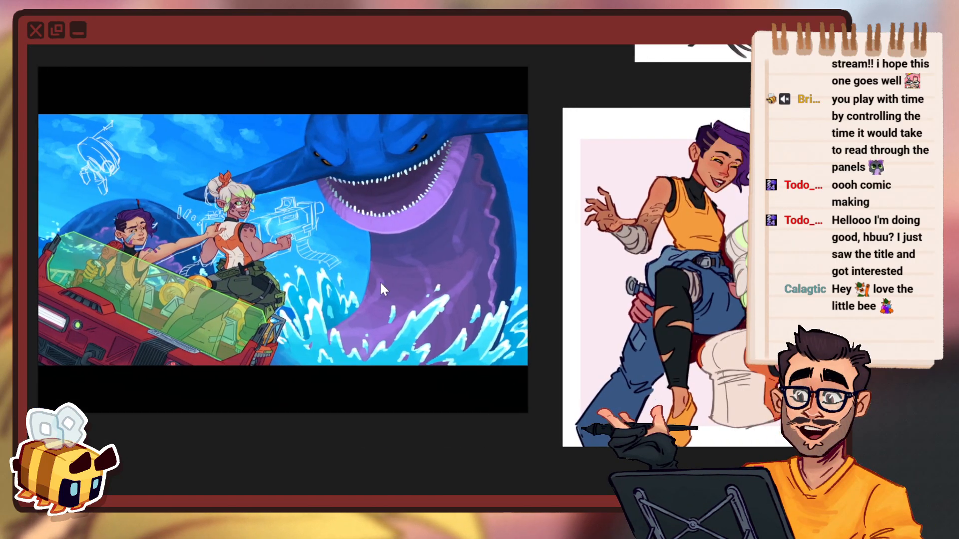
# Examine the reference drawing of the two women together and the character sheet of the white-and-green-haired woman.
pyautogui.moveTo(459, 229); pyautogui.dragTo(97, 227)
pyautogui.moveTo(566, 185); pyautogui.dragTo(406, 217)
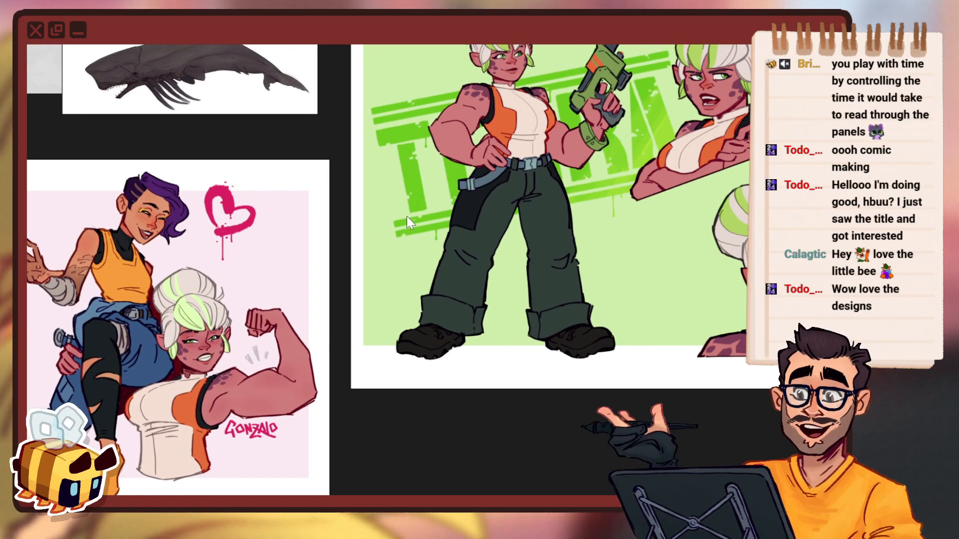
pyautogui.scroll(-2, 407, 217)
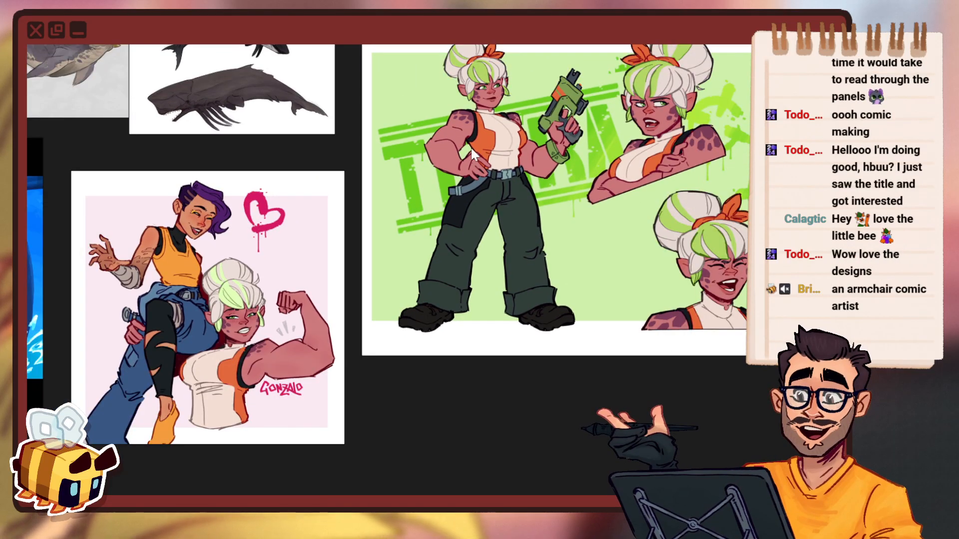
pyautogui.scroll(1, 644, 207)
pyautogui.scroll(-1, 472, 116)
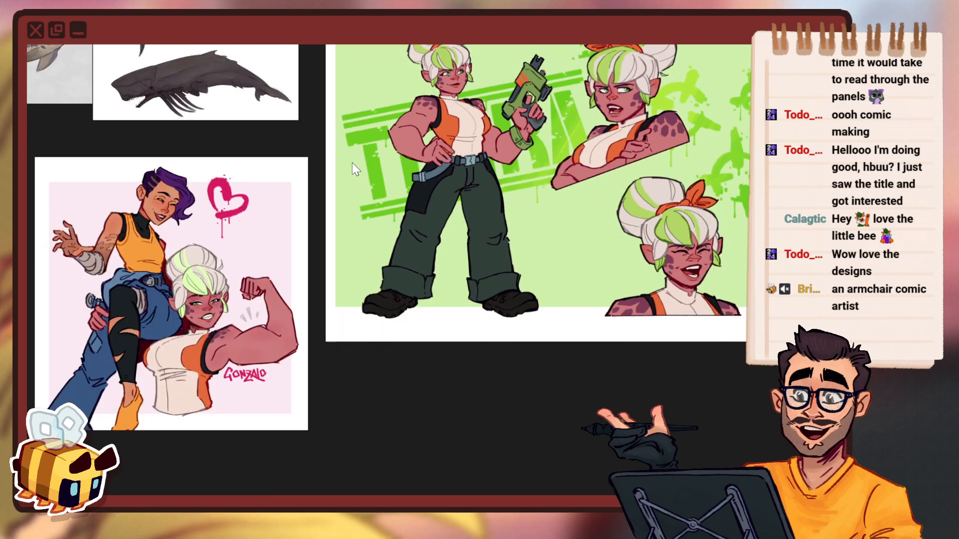
pyautogui.moveTo(353, 162); pyautogui.dragTo(402, 171)
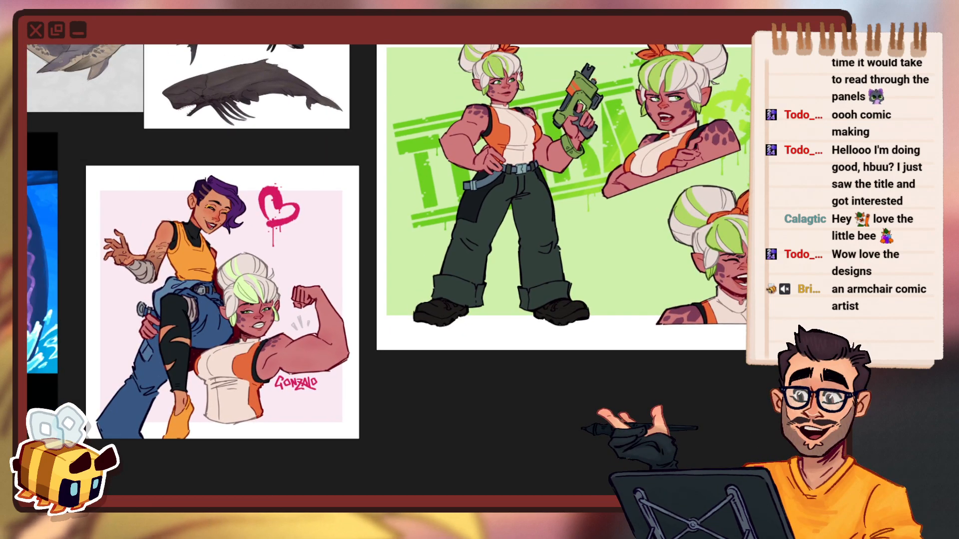
# Switch back to the comic page and paint out in white the small strokes above the angular shape over the inset panel.
pyautogui.hotkey('alt', 'Tab')
pyautogui.scroll(-1, 297, 286)
pyautogui.scroll(1, 294, 335)
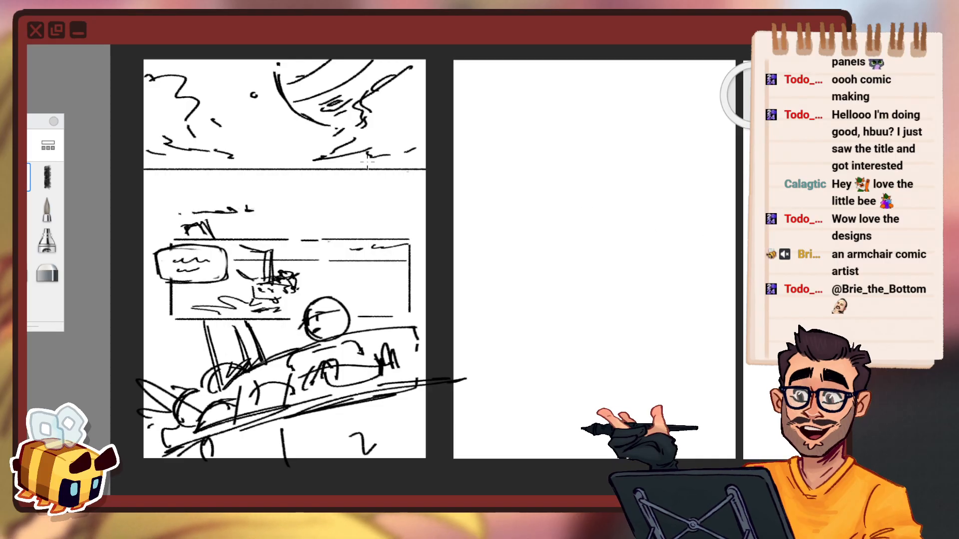
pyautogui.press('space')
pyautogui.moveTo(212, 226); pyautogui.dragTo(320, 193)
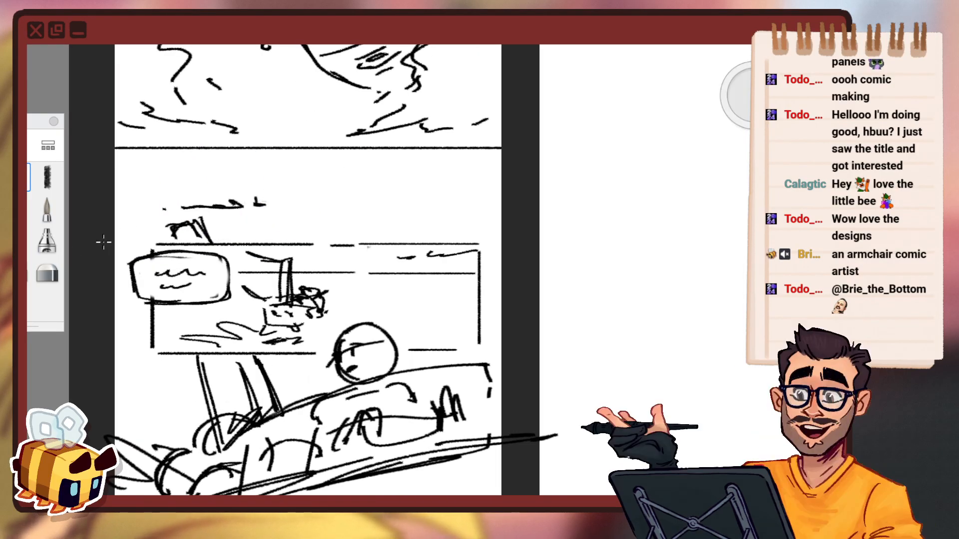
pyautogui.press('c')
pyautogui.click(195, 213)
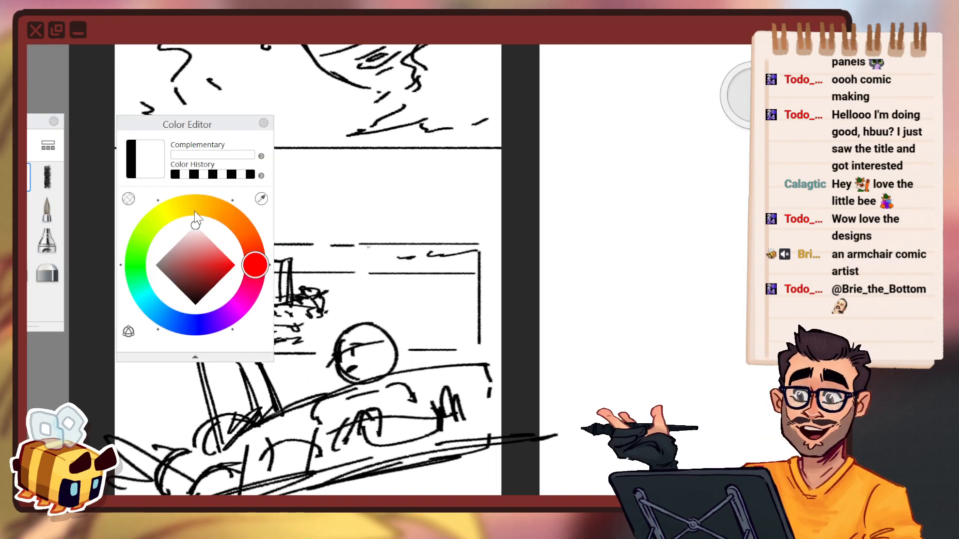
pyautogui.click(263, 123)
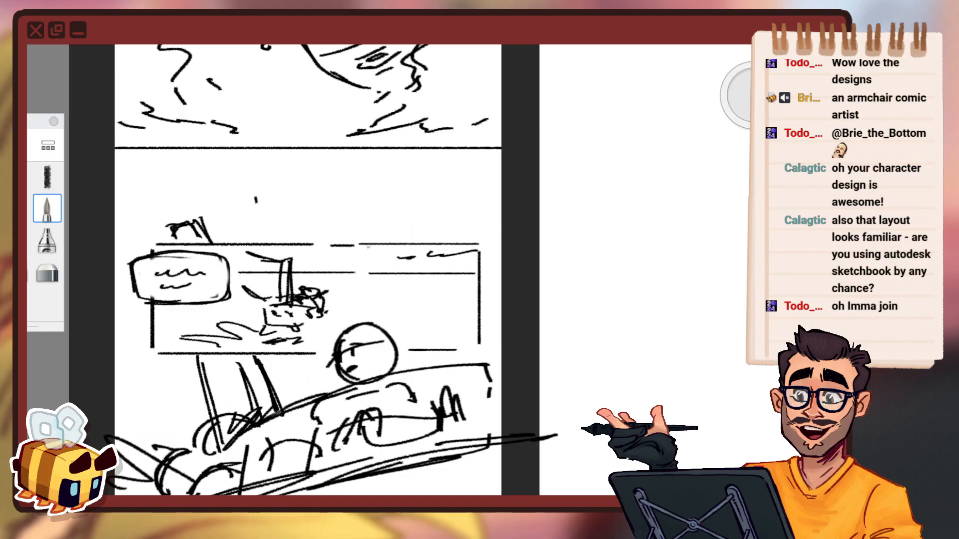
pyautogui.hotkey('ctrl', 'z')
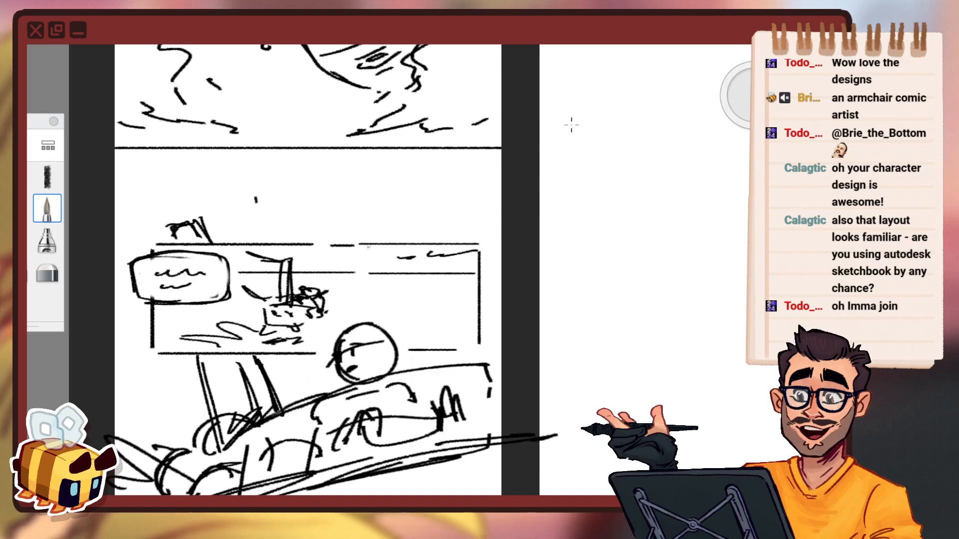
pyautogui.hotkey('ctrl', 'z')
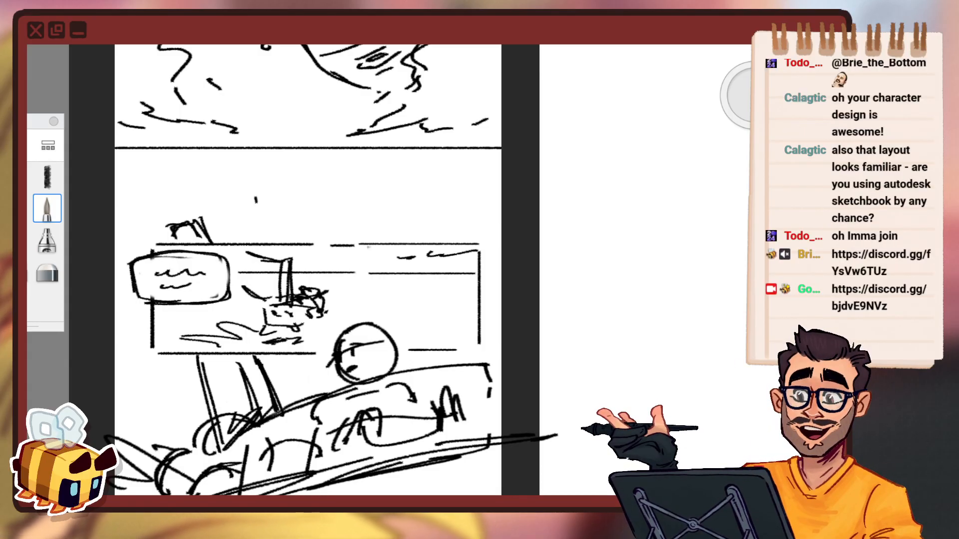
# Remove the leftover dot in the blank area above the inset panel.
pyautogui.press('space')
pyautogui.moveTo(311, 273); pyautogui.dragTo(291, 338)
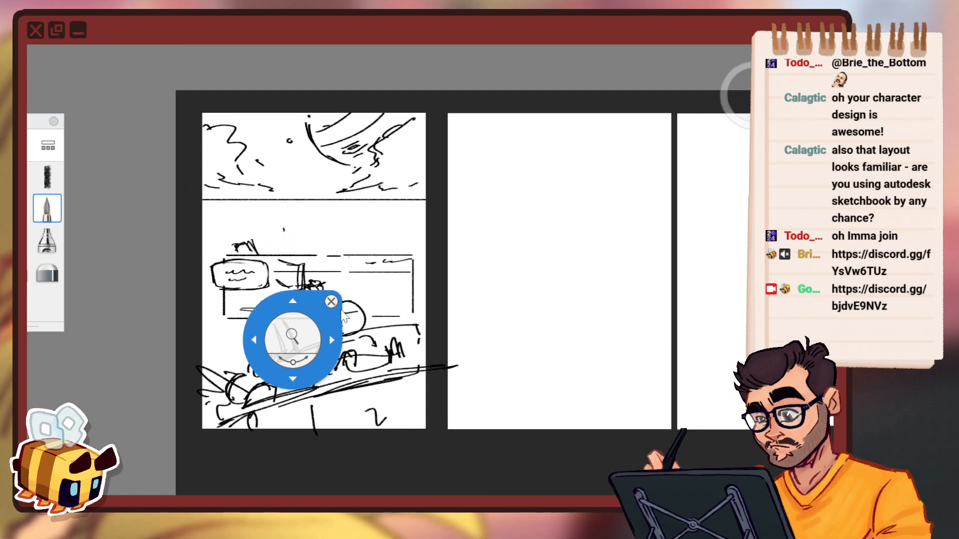
pyautogui.moveTo(432, 287); pyautogui.dragTo(390, 270)
pyautogui.moveTo(348, 306); pyautogui.dragTo(382, 263)
pyautogui.moveTo(424, 266); pyautogui.dragTo(449, 281)
pyautogui.moveTo(198, 191); pyautogui.dragTo(203, 149)
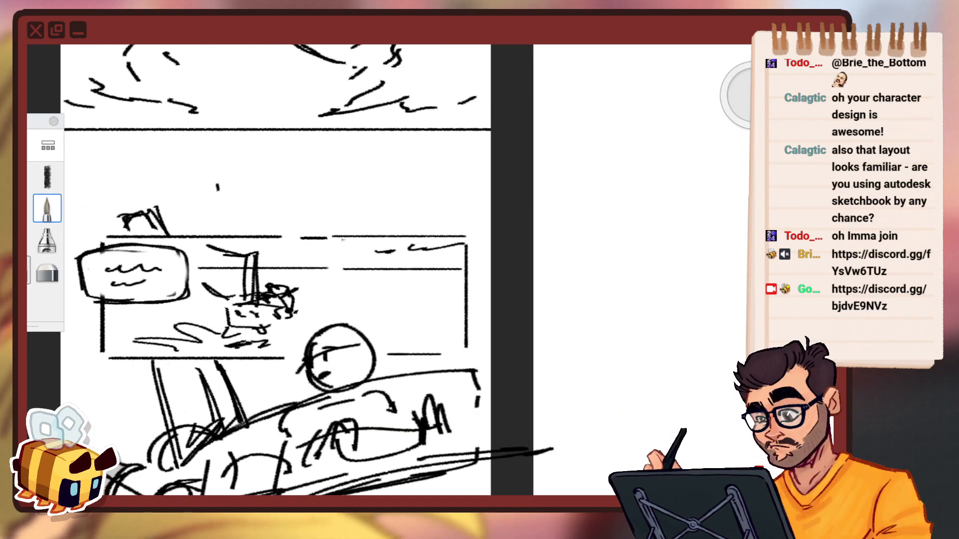
pyautogui.press('e')
pyautogui.click(218, 184)
# Set the colour to black and draw a short horizontal line in the blank area above the inset panel.
pyautogui.press('space')
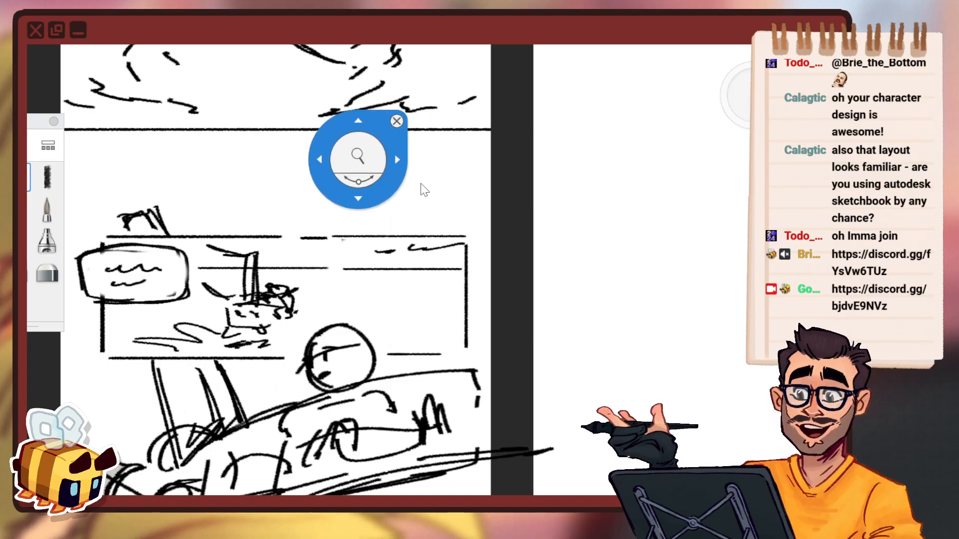
pyautogui.moveTo(311, 144); pyautogui.dragTo(430, 183)
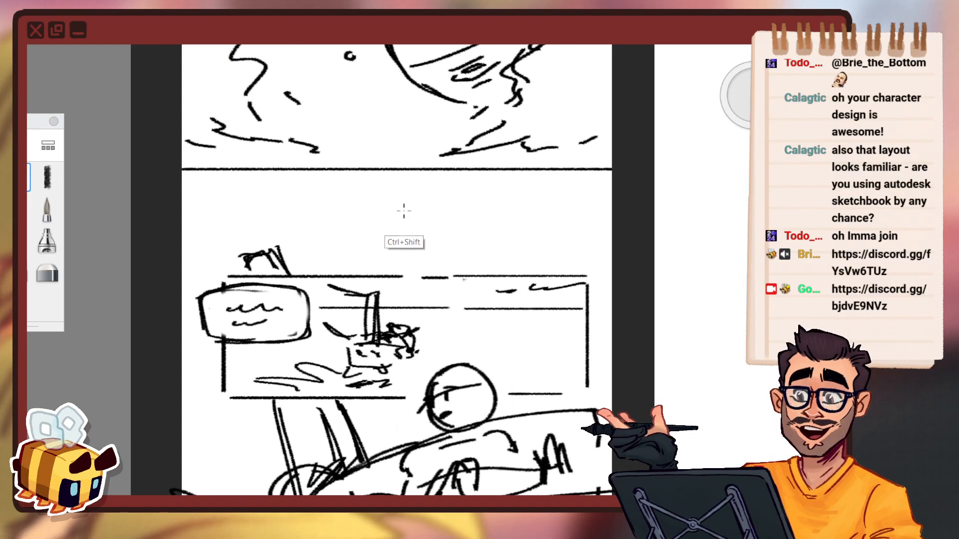
pyautogui.press('c')
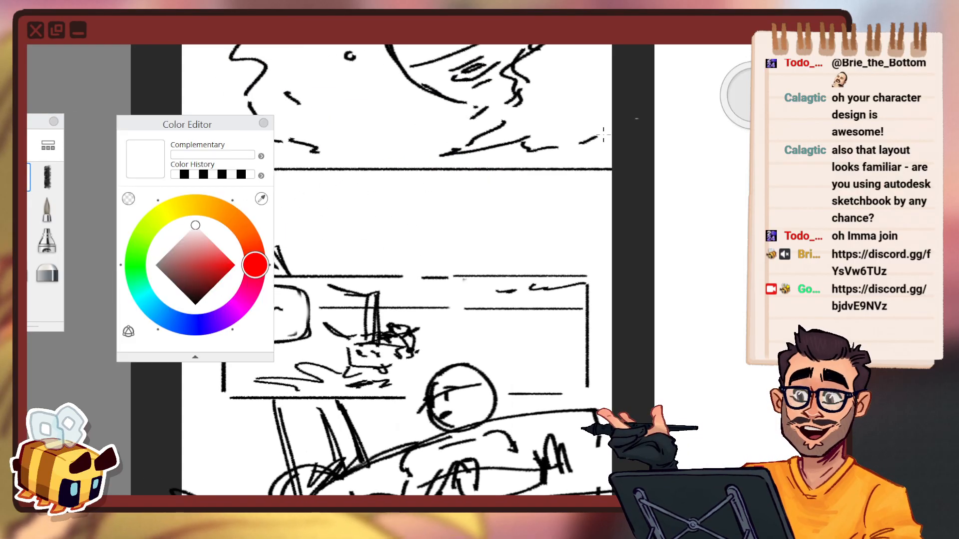
pyautogui.click(195, 303)
pyautogui.click(265, 125)
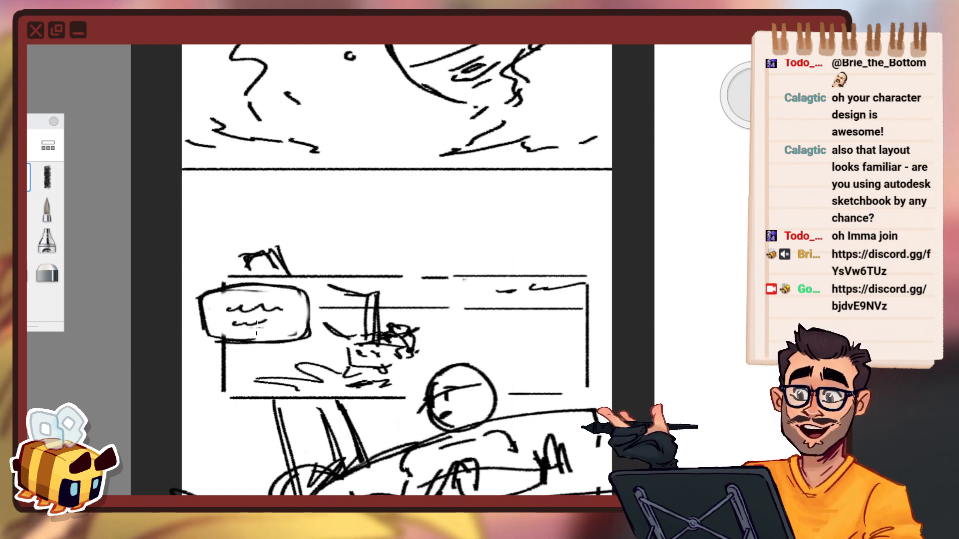
pyautogui.moveTo(239, 212); pyautogui.dragTo(361, 207)
pyautogui.hotkey('ctrl', 'z')
pyautogui.moveTo(278, 205); pyautogui.dragTo(349, 207)
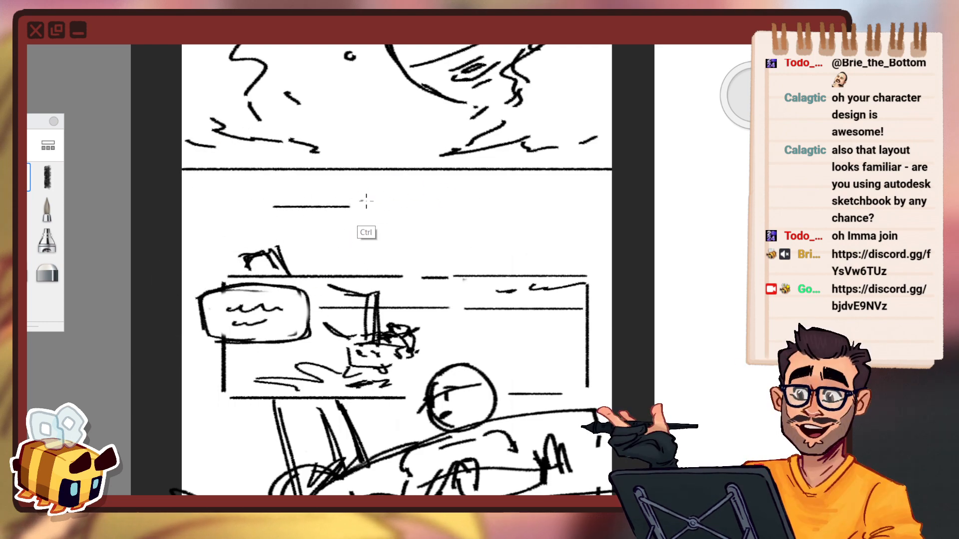
# Try a curved line from the short horizontal line down through the inset panel to the large lower vehicle.
pyautogui.press('space')
pyautogui.moveTo(471, 244)
pyautogui.mouseDown()
pyautogui.moveTo(439, 281)
pyautogui.moveTo(439, 297)
pyautogui.mouseUp()
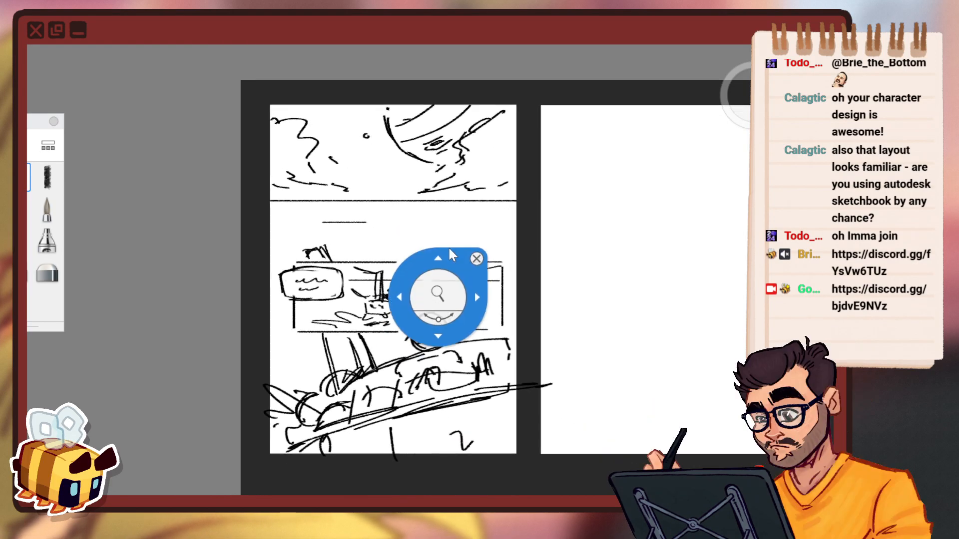
pyautogui.moveTo(300, 209); pyautogui.dragTo(347, 302)
pyautogui.hotkey('ctrl', 'z')
pyautogui.moveTo(322, 225); pyautogui.dragTo(441, 361)
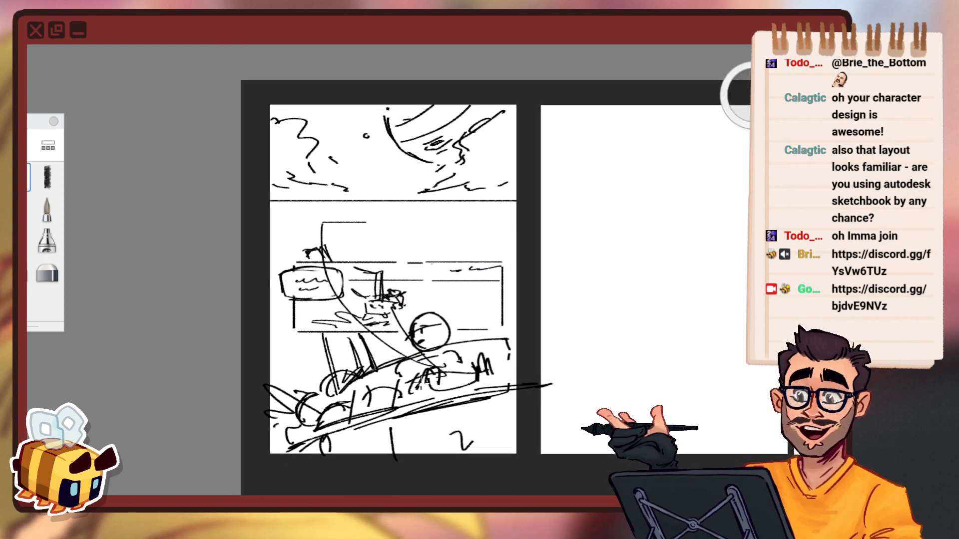
pyautogui.hotkey('ctrl', 'z')
# Sketch tiny marks on the short horizontal line, keeping only those at its middle and far end.
pyautogui.press('space')
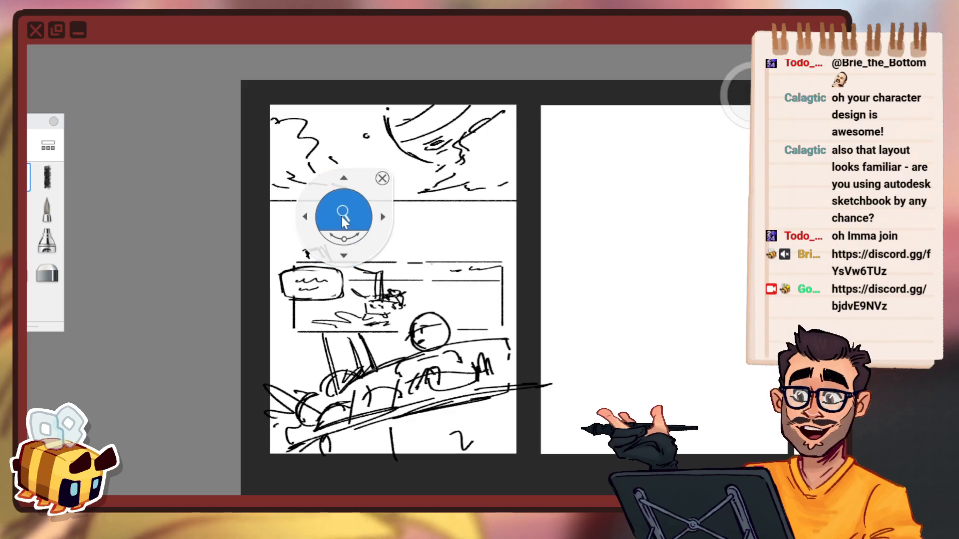
pyautogui.moveTo(341, 217); pyautogui.dragTo(370, 216)
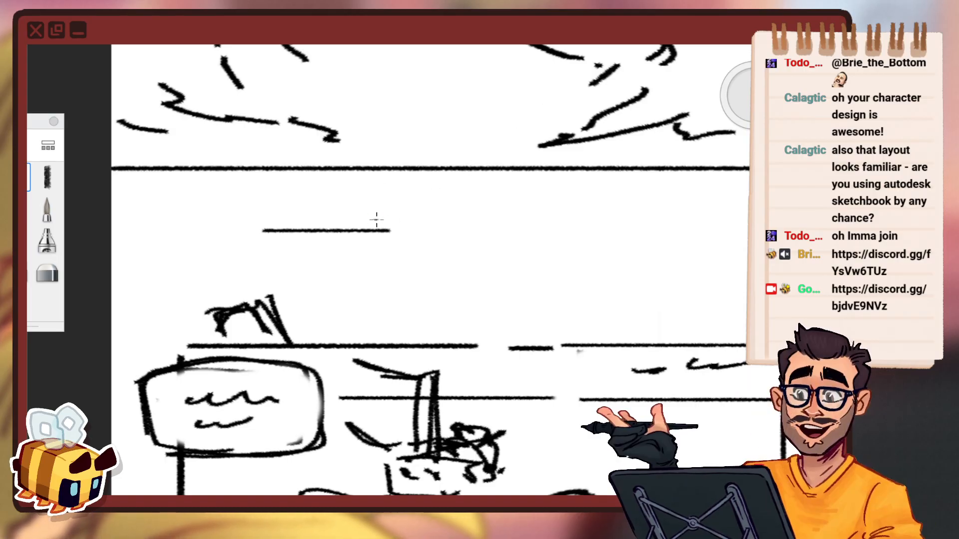
pyautogui.moveTo(377, 220); pyautogui.dragTo(375, 225)
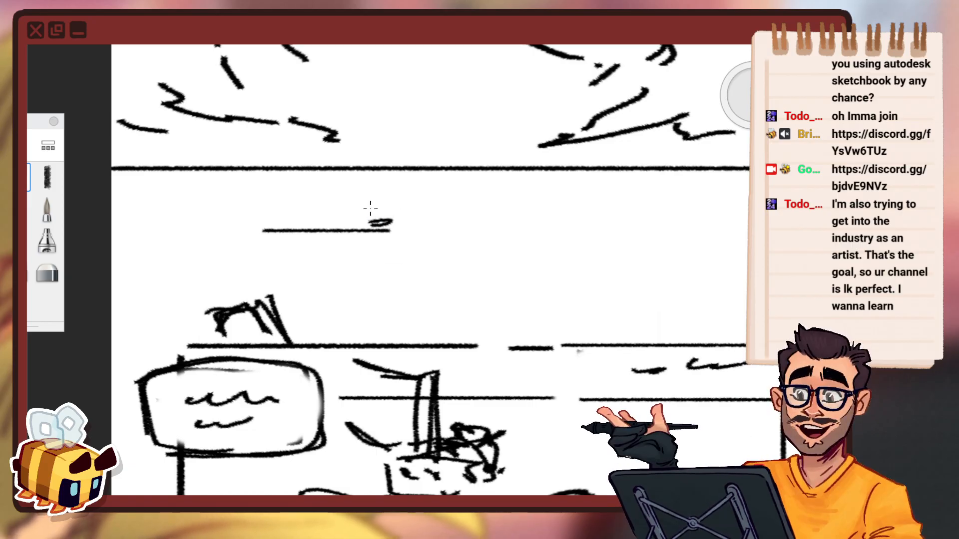
pyautogui.moveTo(293, 214); pyautogui.dragTo(283, 218)
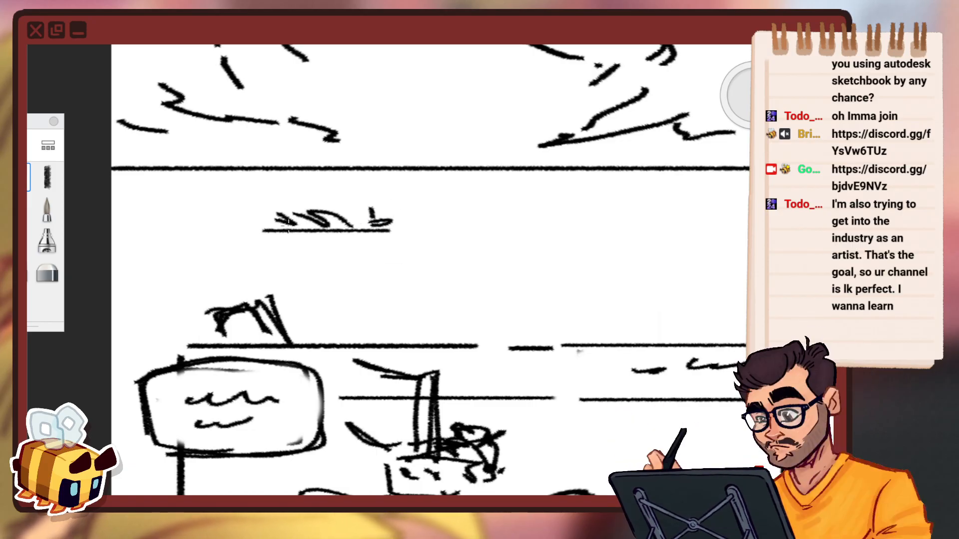
pyautogui.hotkey('ctrl', 'z')
pyautogui.hotkey('ctrl', 'z')
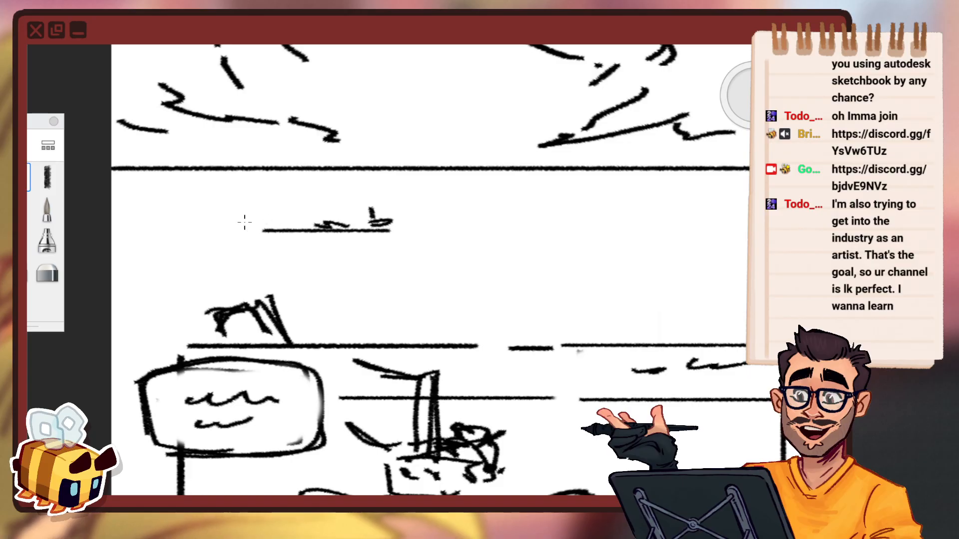
pyautogui.hotkey('ctrl', 'z')
# Erase the end of the short horizontal line beneath the last tiny mark and return to the drawing brush.
pyautogui.click(39, 279)
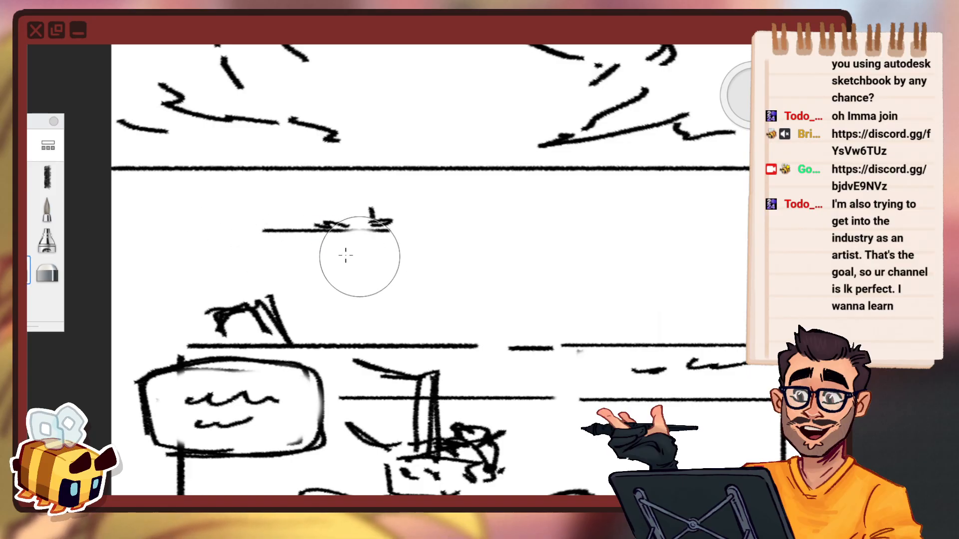
pyautogui.moveTo(382, 238)
pyautogui.mouseDown()
pyautogui.moveTo(392, 238)
pyautogui.moveTo(367, 236)
pyautogui.moveTo(451, 333)
pyautogui.moveTo(477, 259)
pyautogui.mouseUp()
pyautogui.press('space')
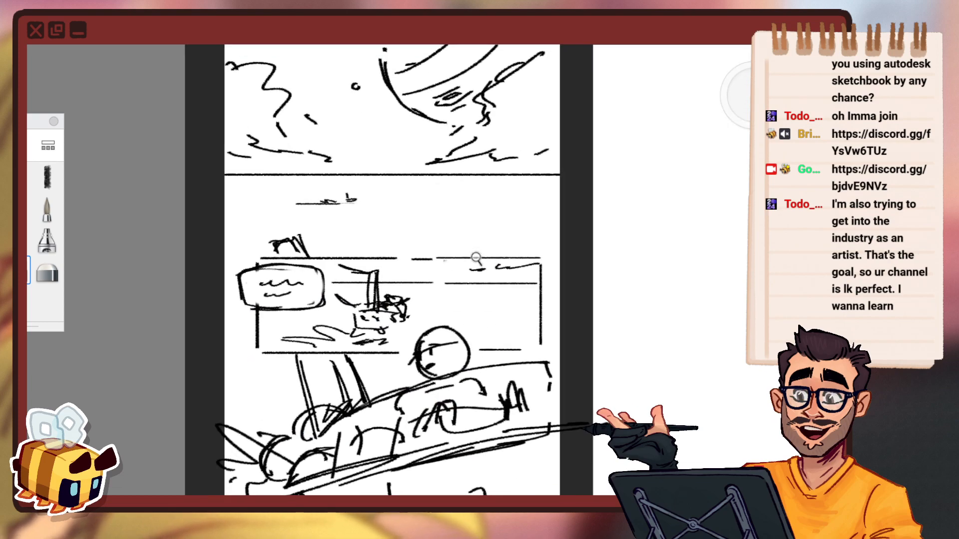
pyautogui.click(28, 178)
pyautogui.press('space')
pyautogui.moveTo(344, 197); pyautogui.dragTo(348, 173)
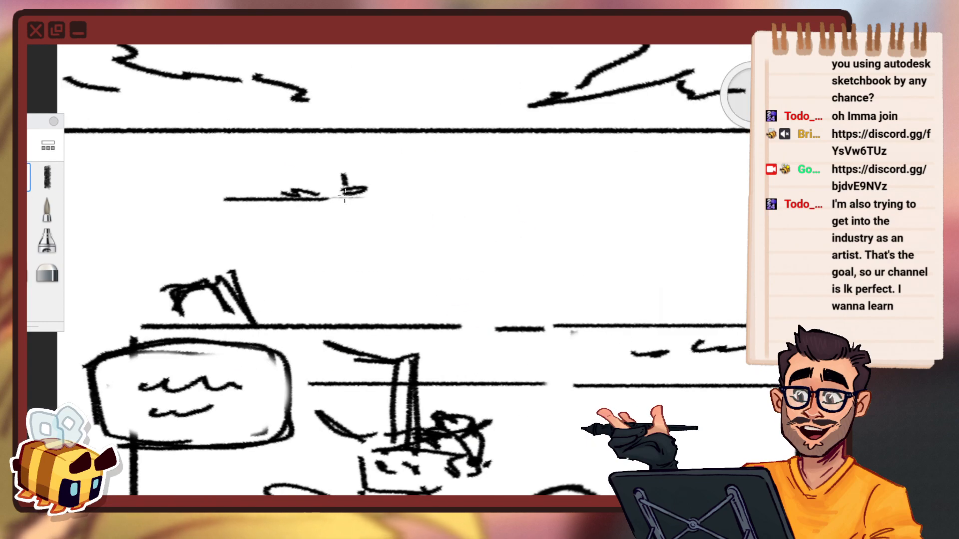
# Add a jaw line, a hair stroke and a round hair bun to the circular head above the large lower vehicle.
pyautogui.press('space')
pyautogui.moveTo(391, 224); pyautogui.dragTo(494, 249)
pyautogui.press('space')
pyautogui.moveTo(411, 299); pyautogui.dragTo(433, 276)
pyautogui.moveTo(510, 253); pyautogui.dragTo(485, 235)
pyautogui.moveTo(424, 272); pyautogui.dragTo(405, 314)
pyautogui.press('space')
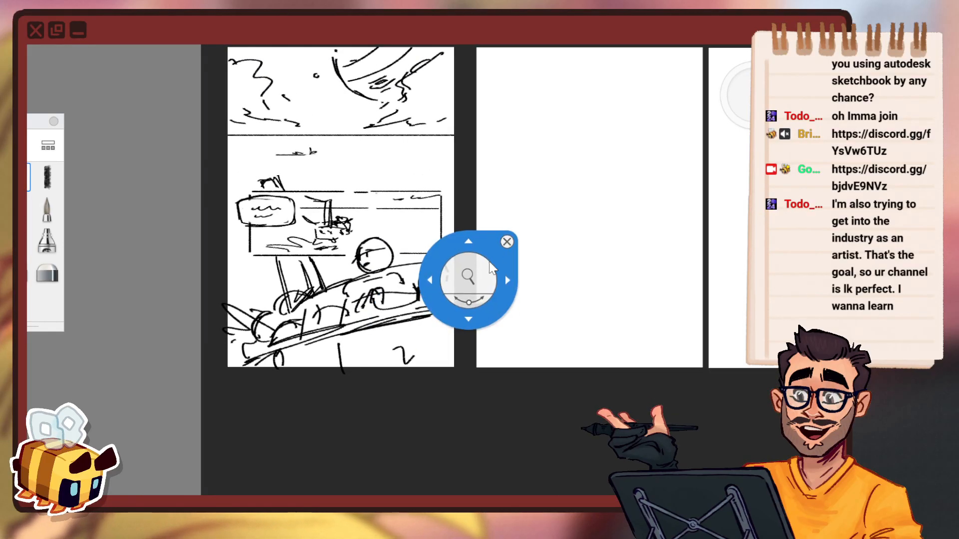
pyautogui.moveTo(489, 261); pyautogui.dragTo(506, 227)
pyautogui.press('space')
pyautogui.moveTo(317, 244); pyautogui.dragTo(336, 162)
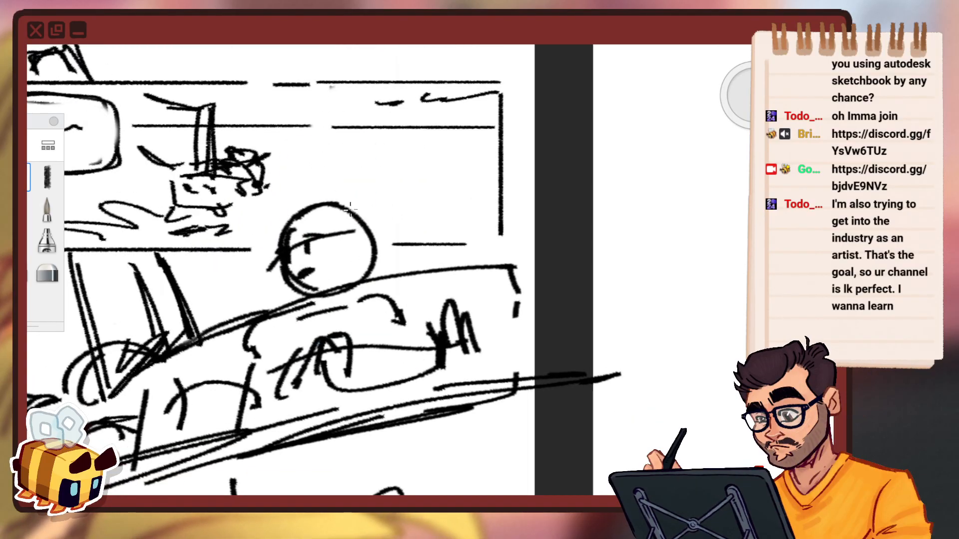
pyautogui.moveTo(334, 218); pyautogui.dragTo(330, 288)
pyautogui.hotkey('ctrl', 'z')
pyautogui.moveTo(356, 244); pyautogui.dragTo(328, 299)
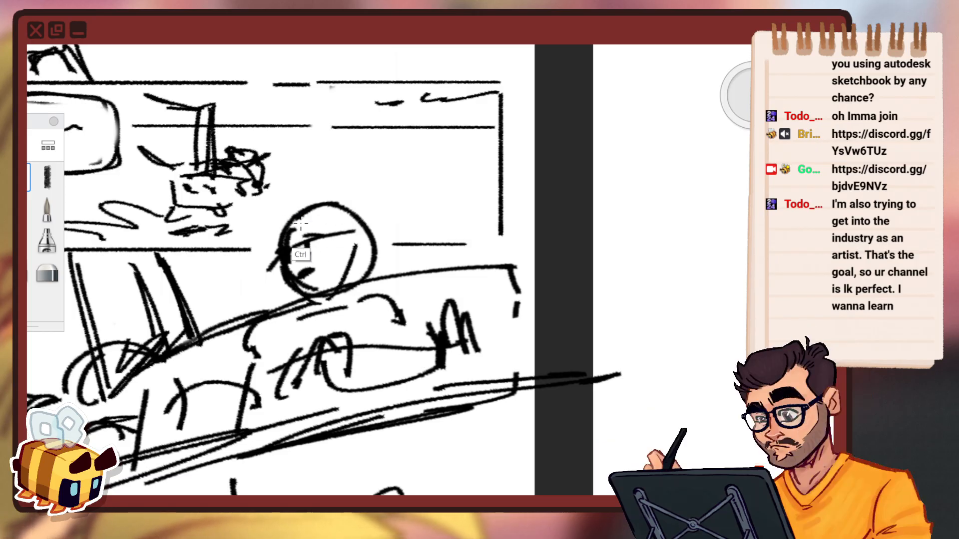
pyautogui.moveTo(273, 252); pyautogui.dragTo(300, 201)
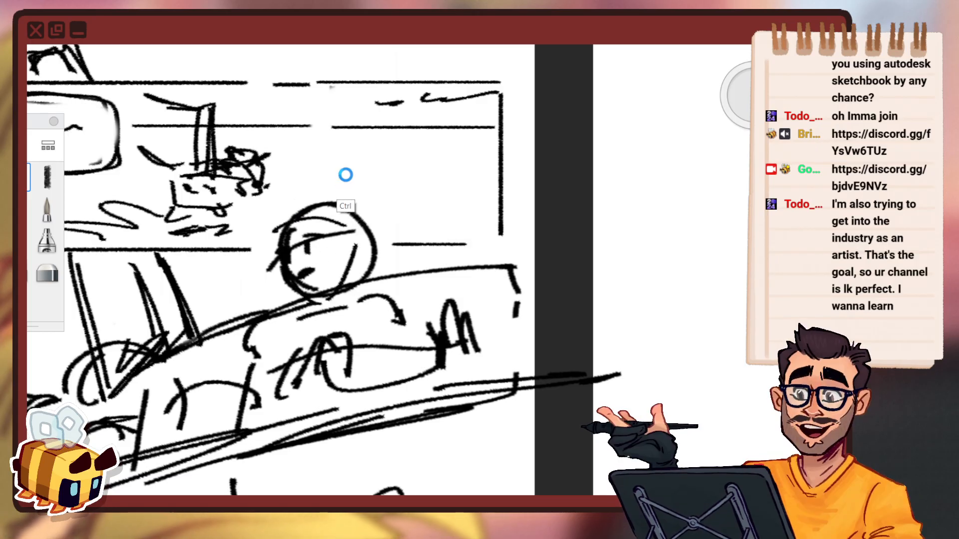
pyautogui.moveTo(372, 184)
pyautogui.mouseDown()
pyautogui.moveTo(364, 216)
pyautogui.moveTo(381, 229)
pyautogui.mouseUp()
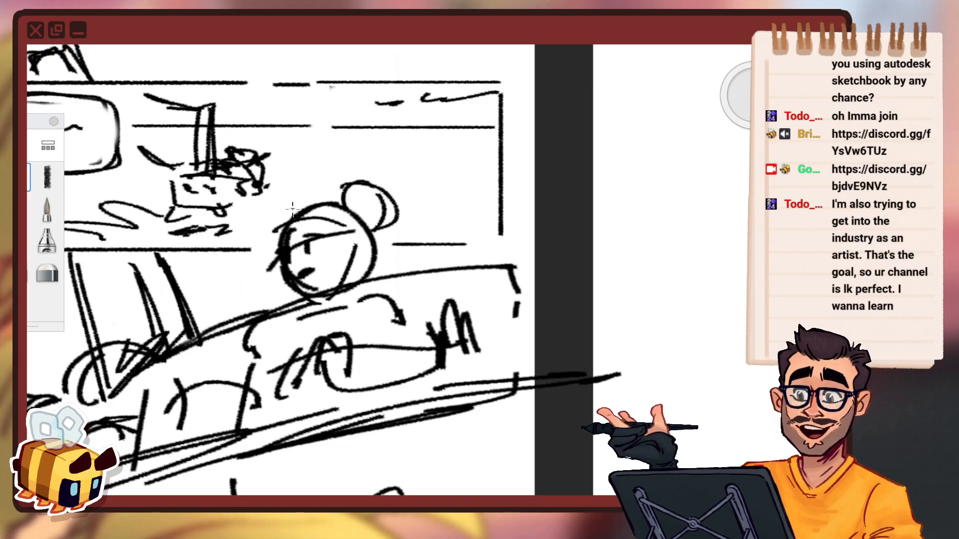
# Erase the 2-shaped mark below the large vehicle near the bottom of the page and return to the drawing brush.
pyautogui.press('space')
pyautogui.moveTo(311, 242); pyautogui.dragTo(378, 263)
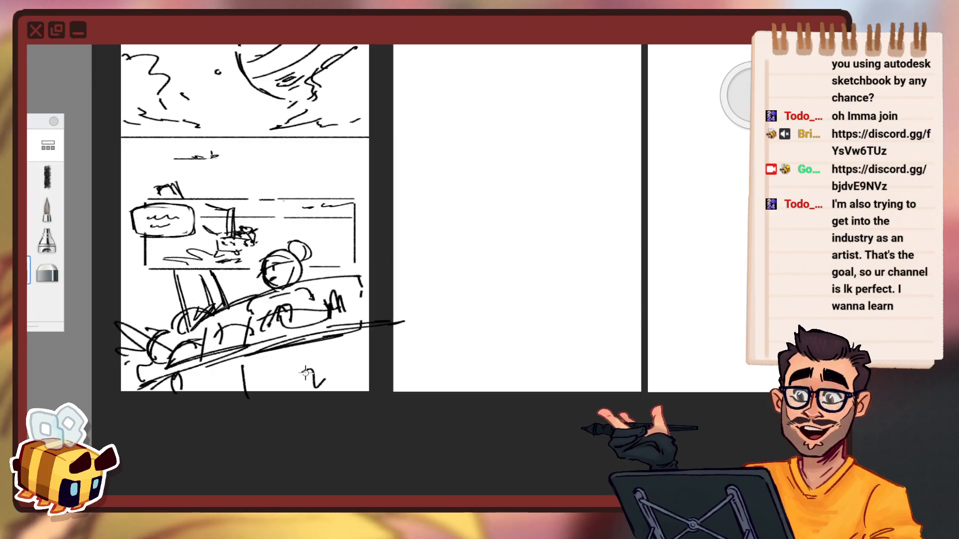
pyautogui.press('space')
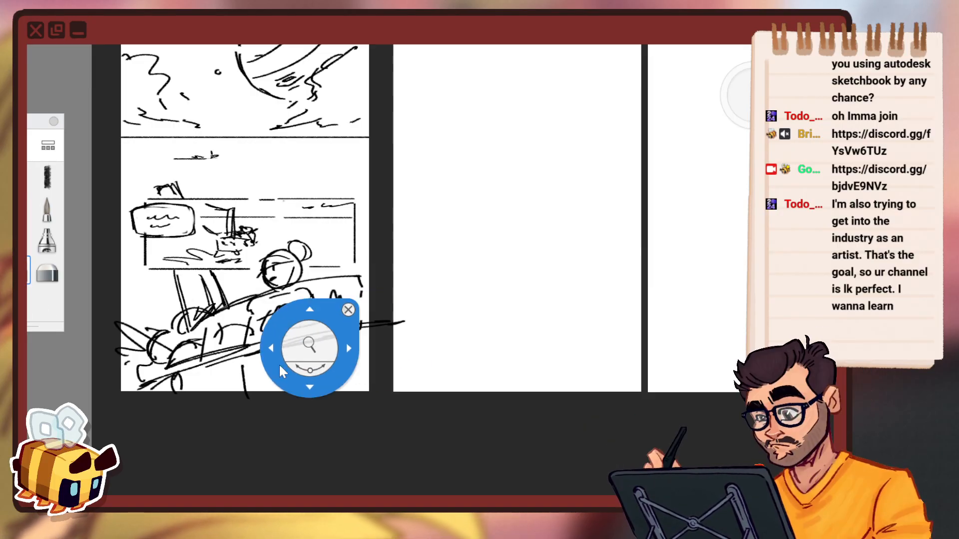
pyautogui.moveTo(278, 364)
pyautogui.mouseDown()
pyautogui.moveTo(302, 354)
pyautogui.moveTo(288, 350)
pyautogui.mouseUp()
pyautogui.moveTo(318, 339)
pyautogui.mouseDown()
pyautogui.moveTo(328, 310)
pyautogui.moveTo(440, 301)
pyautogui.mouseUp()
pyautogui.press('space')
pyautogui.moveTo(240, 365)
pyautogui.mouseDown()
pyautogui.moveTo(254, 228)
pyautogui.moveTo(269, 227)
pyautogui.mouseUp()
pyautogui.press('s')
pyautogui.moveTo(402, 268); pyautogui.dragTo(402, 301)
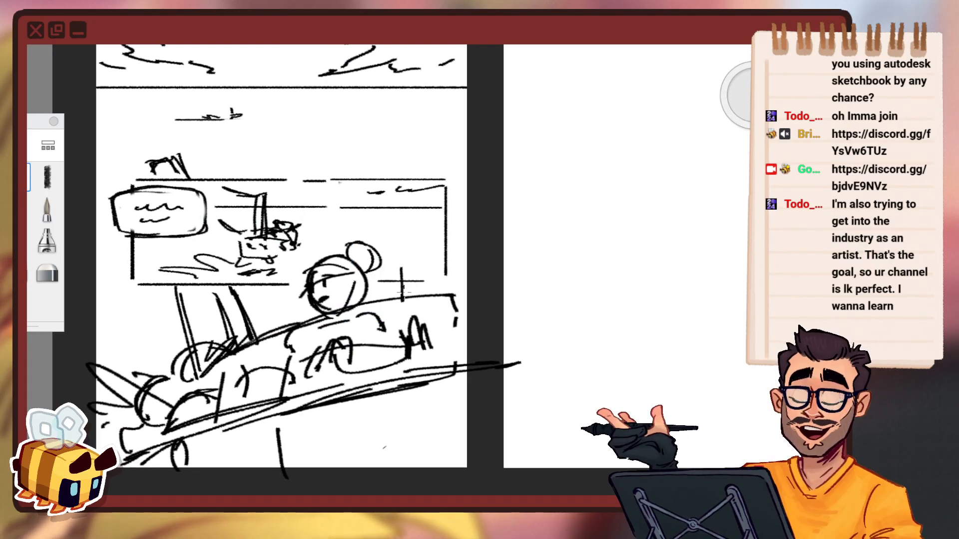
pyautogui.hotkey('ctrl', 'z')
pyautogui.press('e')
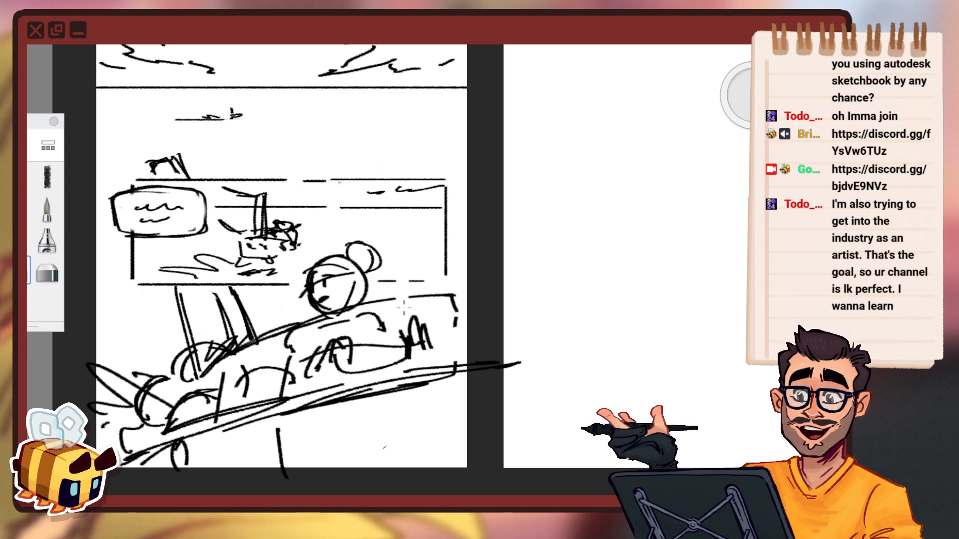
pyautogui.press('space')
pyautogui.moveTo(421, 290); pyautogui.dragTo(382, 313)
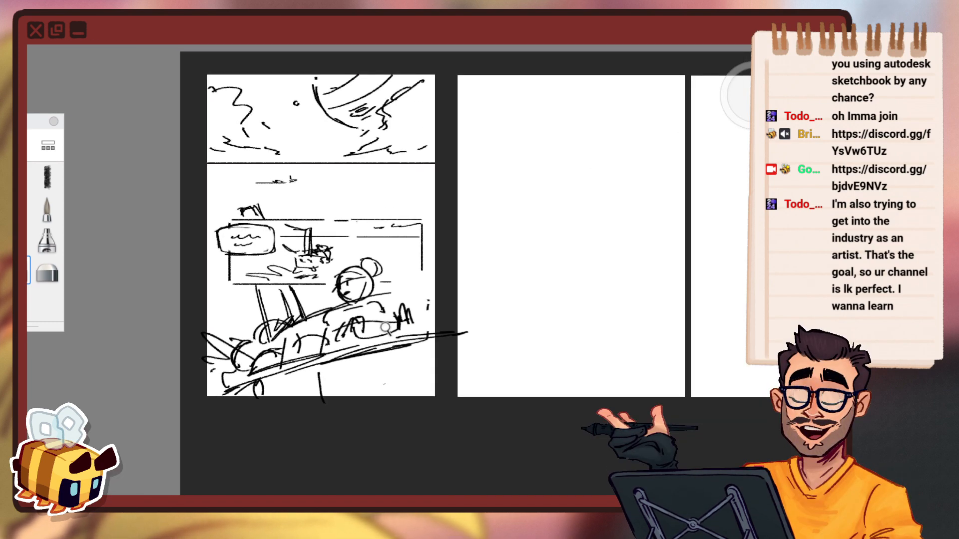
pyautogui.moveTo(450, 288)
pyautogui.mouseDown()
pyautogui.moveTo(449, 269)
pyautogui.moveTo(490, 234)
pyautogui.mouseUp()
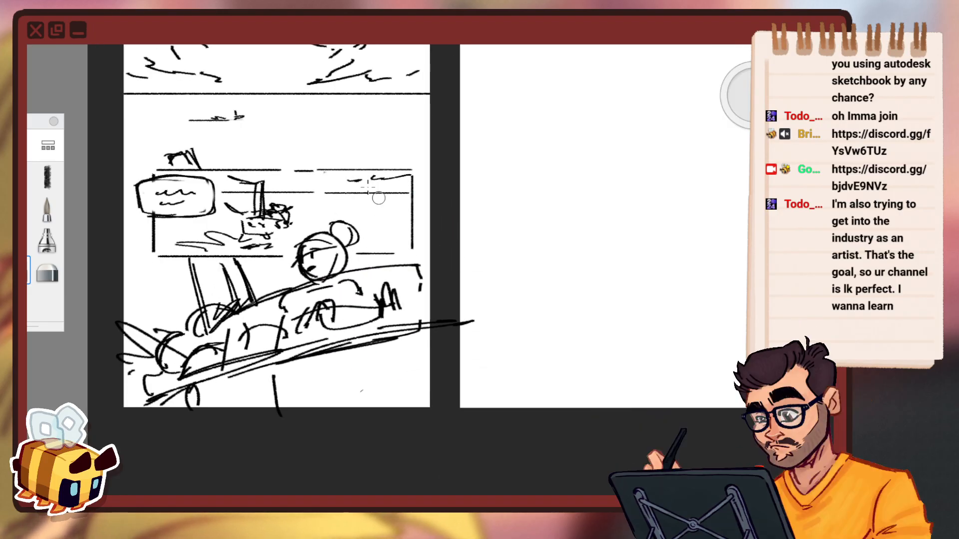
pyautogui.press('space')
pyautogui.moveTo(382, 204)
pyautogui.mouseDown()
pyautogui.moveTo(355, 232)
pyautogui.moveTo(345, 220)
pyautogui.moveTo(480, 249)
pyautogui.mouseUp()
pyautogui.press('space')
pyautogui.press('space')
pyautogui.moveTo(445, 200); pyautogui.dragTo(300, 323)
# Try a long curved stroke sweeping from the second panel's upper edge through the inset panel to the vehicle, then undo it.
pyautogui.click(29, 177)
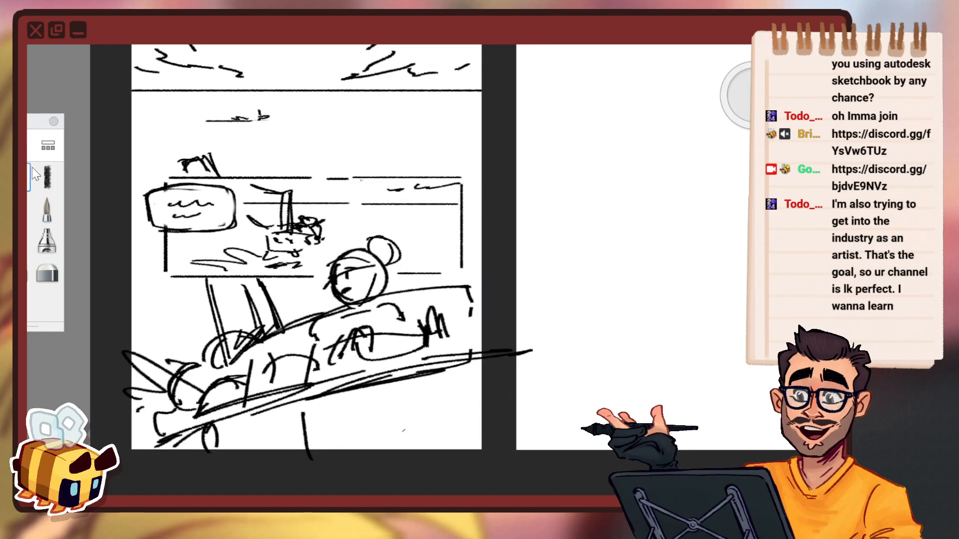
pyautogui.moveTo(201, 92)
pyautogui.mouseDown()
pyautogui.moveTo(358, 351)
pyautogui.moveTo(408, 363)
pyautogui.moveTo(211, 211)
pyautogui.moveTo(400, 341)
pyautogui.mouseUp()
pyautogui.hotkey('ctrl', 'z')
pyautogui.moveTo(359, 307); pyautogui.dragTo(422, 369)
pyautogui.hotkey('ctrl', 'z')
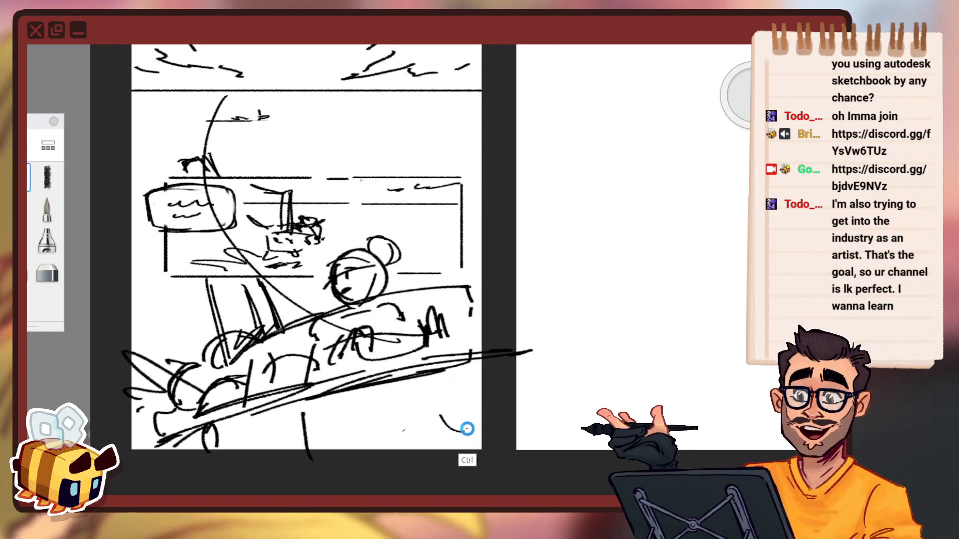
pyautogui.hotkey('ctrl', 'z')
pyautogui.press('space')
pyautogui.moveTo(473, 393); pyautogui.dragTo(448, 434)
pyautogui.moveTo(516, 401); pyautogui.dragTo(420, 394)
pyautogui.hotkey('ctrl', 'z')
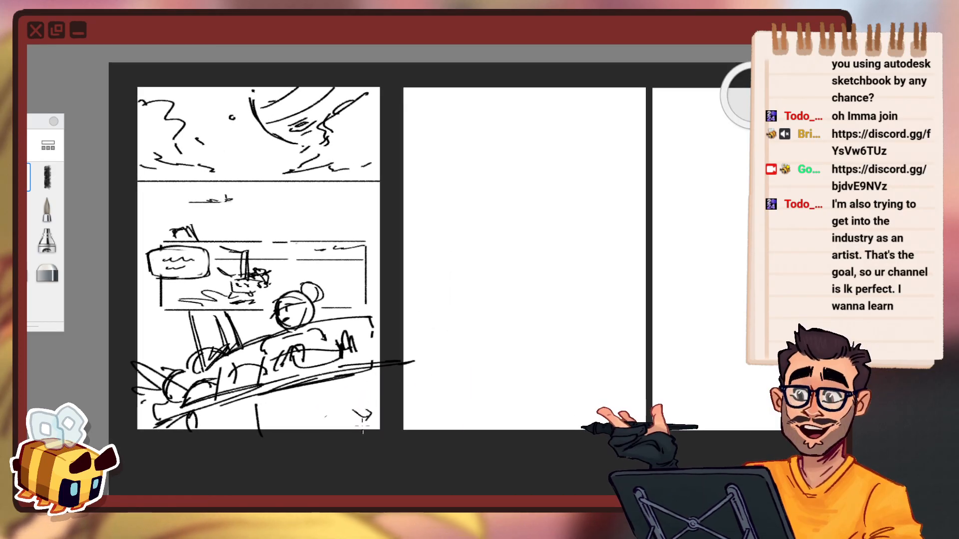
# Try large circular strokes across the blank middle page and undo them.
pyautogui.moveTo(621, 171)
pyautogui.mouseDown()
pyautogui.moveTo(450, 274)
pyautogui.moveTo(396, 232)
pyautogui.mouseUp()
pyautogui.hotkey('ctrl', 'z')
pyautogui.press('space')
pyautogui.moveTo(292, 327); pyautogui.dragTo(297, 302)
pyautogui.moveTo(459, 285)
pyautogui.mouseDown()
pyautogui.moveTo(479, 308)
pyautogui.moveTo(428, 298)
pyautogui.mouseUp()
pyautogui.moveTo(602, 159); pyautogui.dragTo(417, 198)
pyautogui.hotkey('ctrl', 'z')
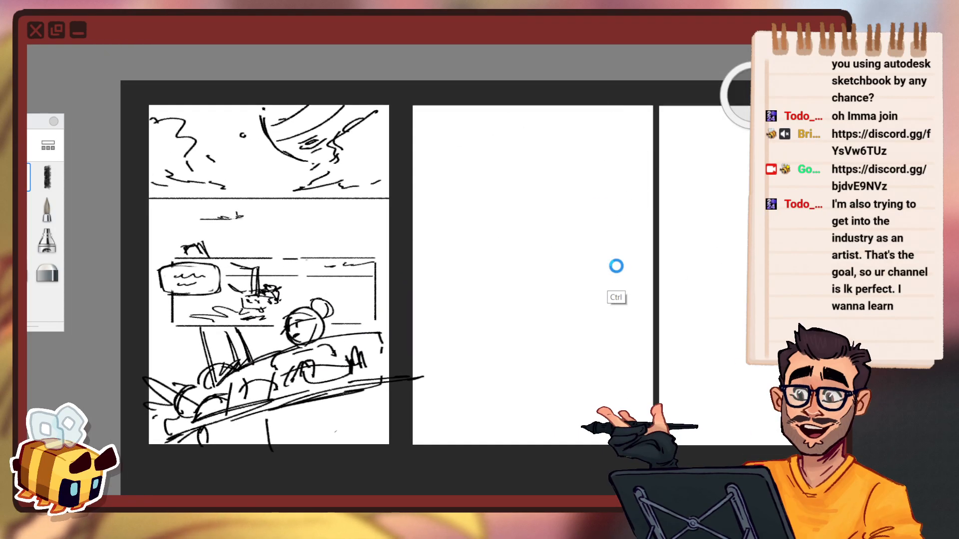
pyautogui.moveTo(607, 164); pyautogui.dragTo(428, 215)
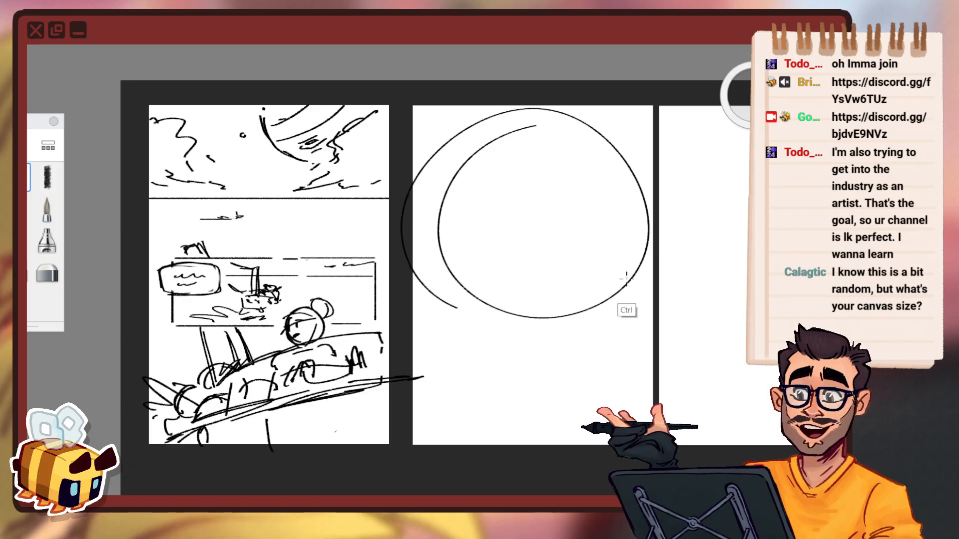
pyautogui.hotkey('ctrl', 'z')
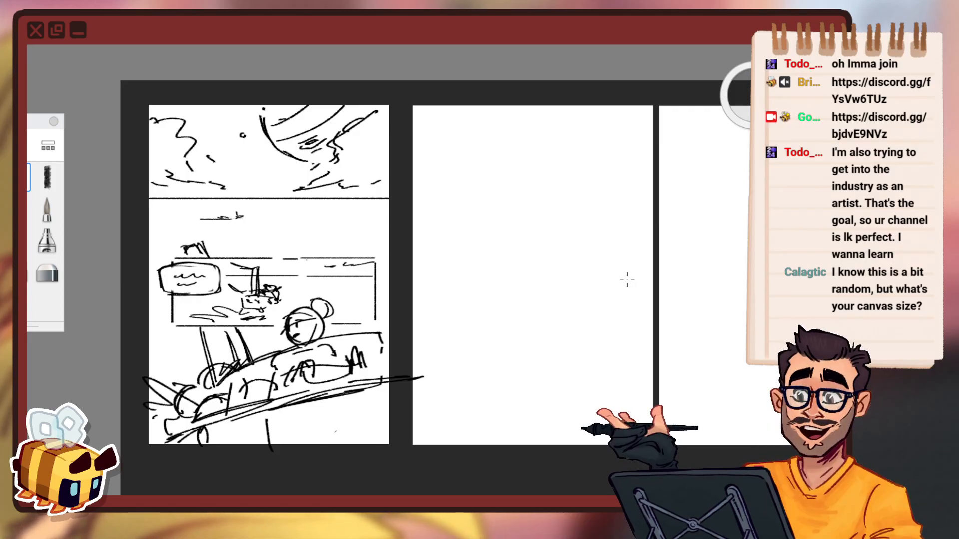
# Check the canvas dimensions in the canvas size settings and close them without changes.
pyautogui.press('space')
pyautogui.moveTo(338, 296); pyautogui.dragTo(326, 394)
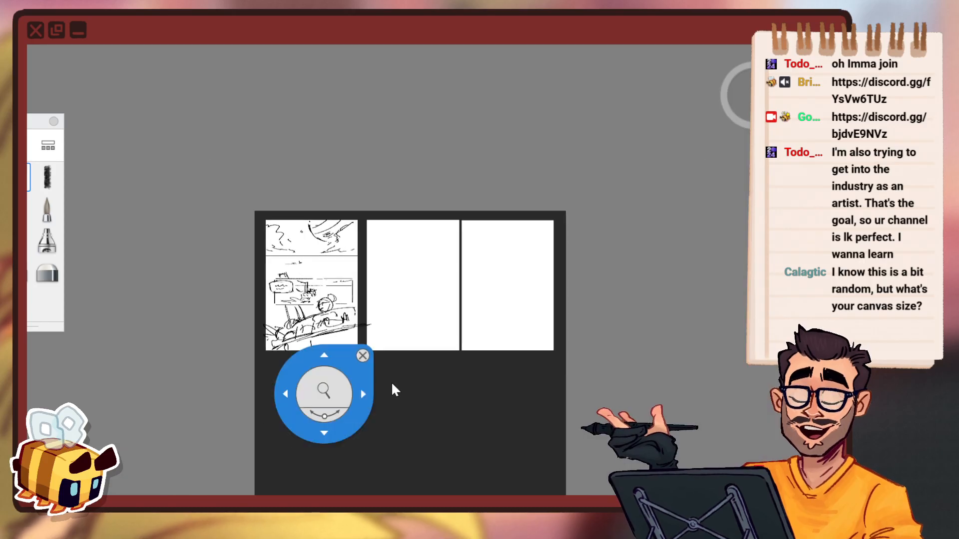
pyautogui.moveTo(441, 429); pyautogui.dragTo(378, 275)
pyautogui.moveTo(425, 250); pyautogui.dragTo(411, 296)
pyautogui.moveTo(392, 303)
pyautogui.mouseDown()
pyautogui.moveTo(405, 260)
pyautogui.moveTo(398, 288)
pyautogui.mouseUp()
pyautogui.moveTo(487, 330); pyautogui.dragTo(500, 310)
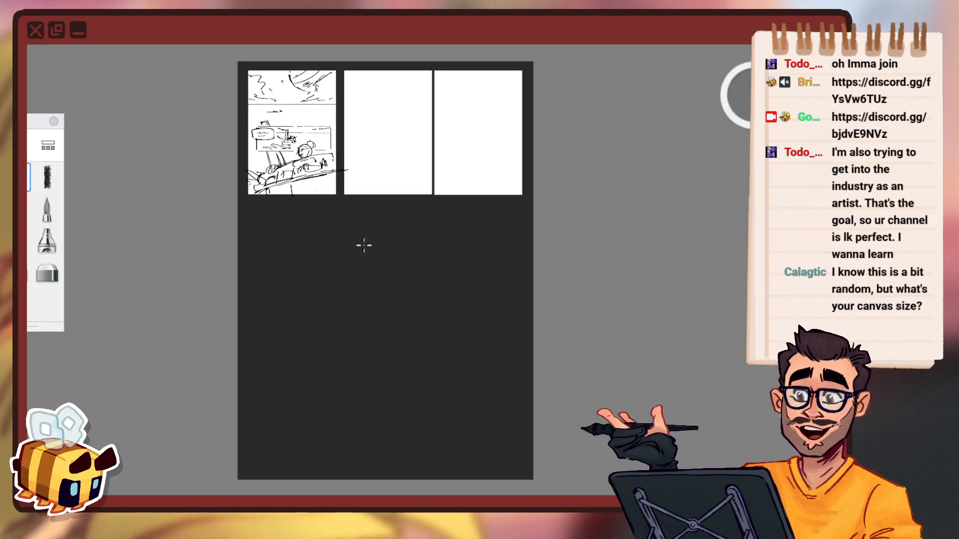
pyautogui.click(119, 8)
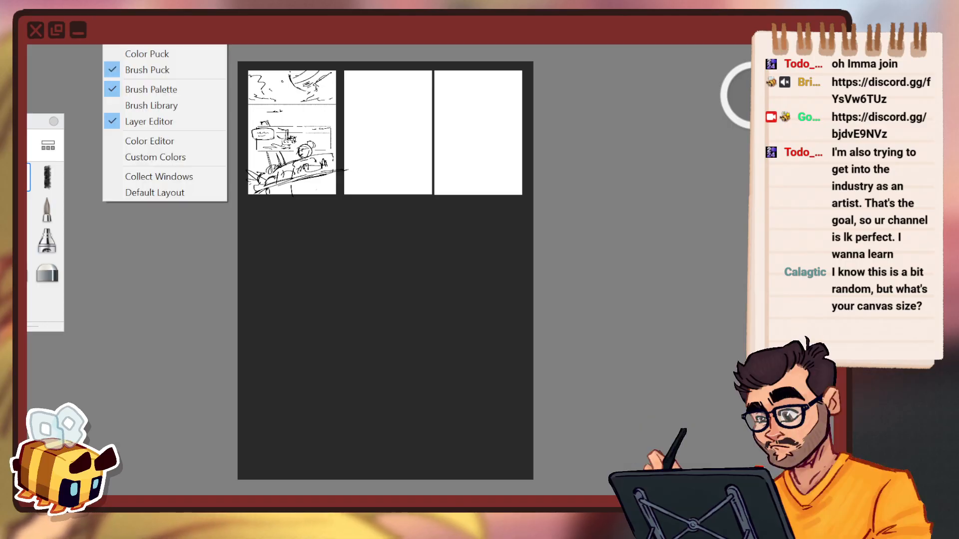
pyautogui.moveTo(57, 8)
pyautogui.click(87, 37)
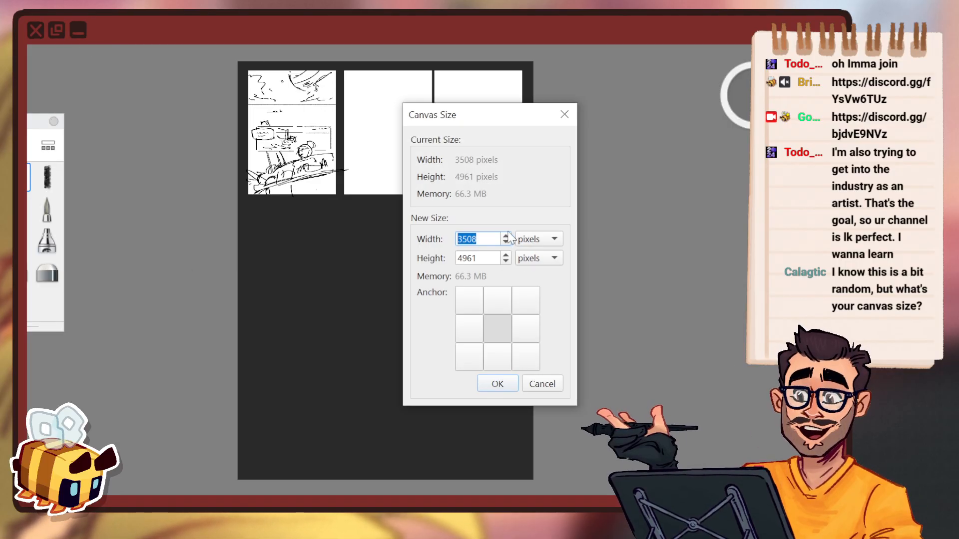
pyautogui.click(494, 239)
pyautogui.click(575, 109)
pyautogui.scroll(8, 312, 139)
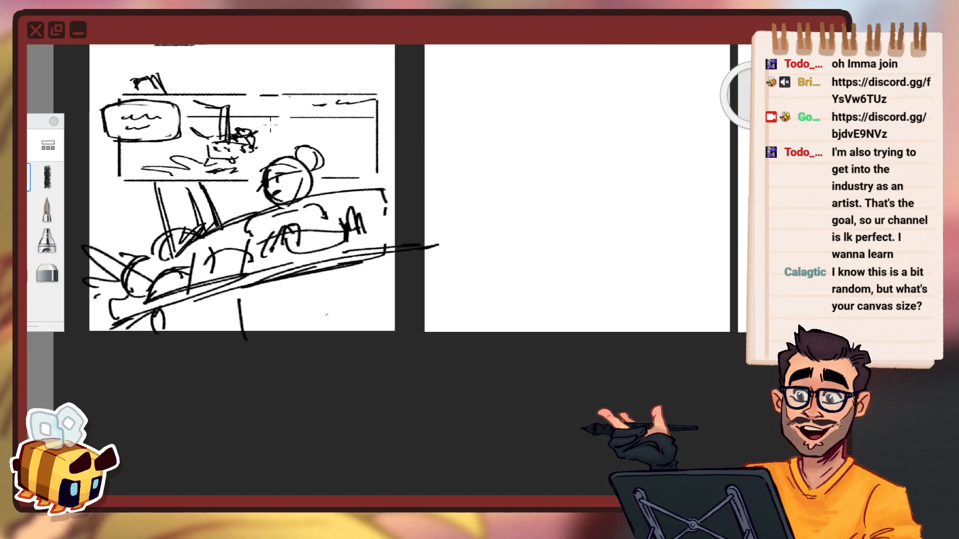
pyautogui.scroll(-6, 299, 185)
pyautogui.press('space')
pyautogui.moveTo(436, 236)
pyautogui.mouseDown()
pyautogui.moveTo(410, 304)
pyautogui.moveTo(424, 292)
pyautogui.mouseUp()
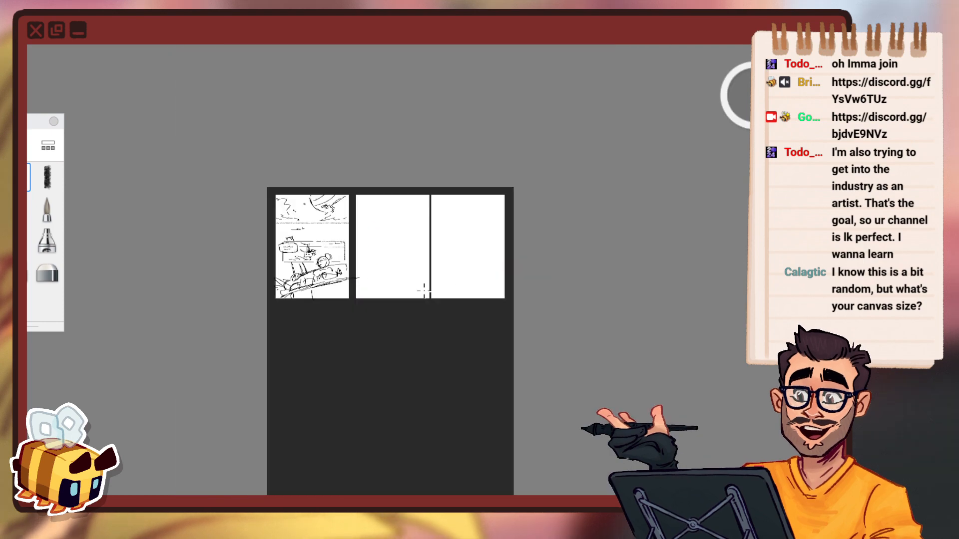
pyautogui.press('space')
pyautogui.moveTo(532, 373); pyautogui.dragTo(571, 322)
pyautogui.press('space')
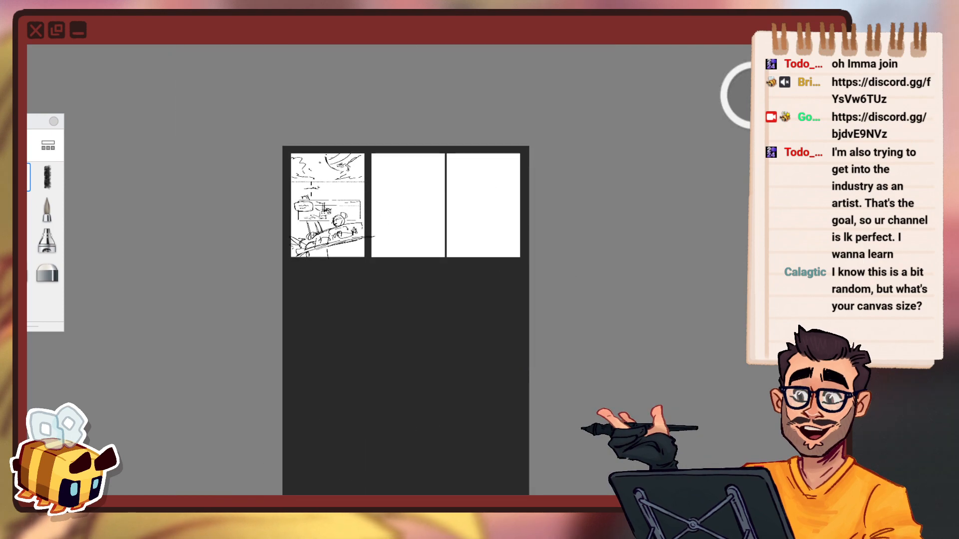
pyautogui.scroll(6, 389, 209)
pyautogui.moveTo(466, 273); pyautogui.dragTo(418, 295)
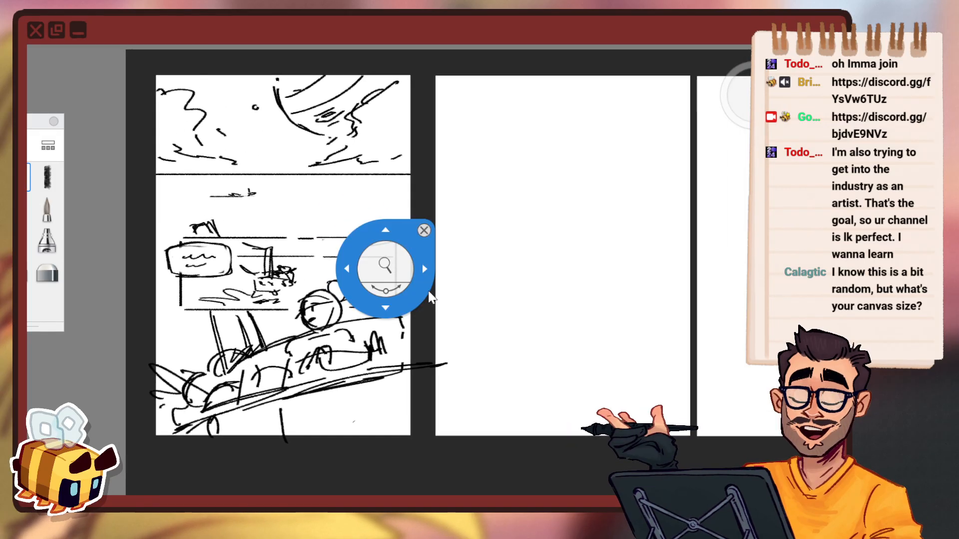
pyautogui.scroll(-3, 426, 294)
pyautogui.scroll(2, 429, 294)
pyautogui.press('space')
pyautogui.moveTo(516, 305); pyautogui.dragTo(459, 325)
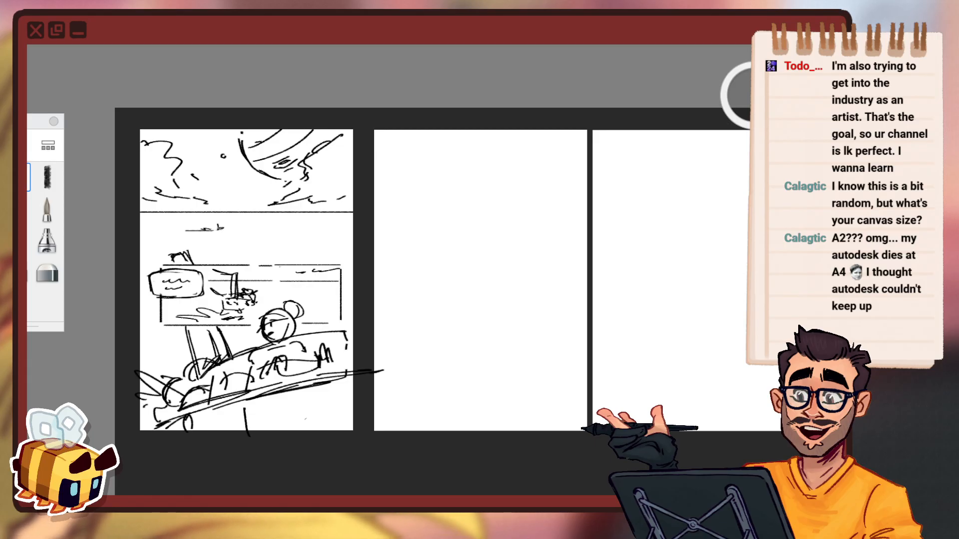
# Sketch a tall outline with a rounded top around the small mark above the caption box, its sides slanting down towards the vehicle.
pyautogui.press('space')
pyautogui.moveTo(295, 273); pyautogui.dragTo(360, 232)
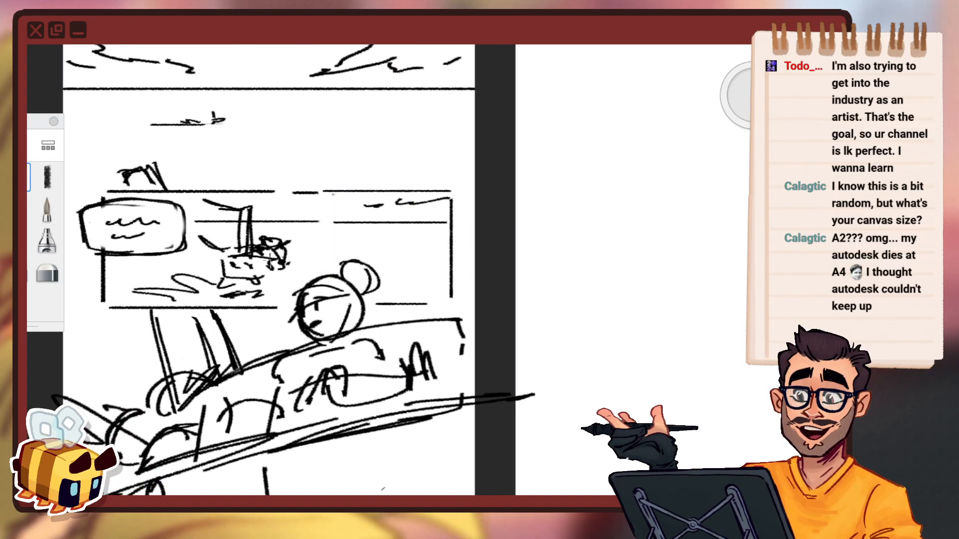
pyautogui.moveTo(163, 154)
pyautogui.mouseDown()
pyautogui.moveTo(245, 351)
pyautogui.moveTo(166, 167)
pyautogui.moveTo(137, 147)
pyautogui.mouseUp()
pyautogui.hotkey('ctrl', 'z')
pyautogui.moveTo(115, 149); pyautogui.dragTo(110, 160)
pyautogui.moveTo(110, 171); pyautogui.dragTo(124, 220)
pyautogui.moveTo(130, 240); pyautogui.dragTo(142, 280)
pyautogui.moveTo(156, 317); pyautogui.dragTo(163, 349)
pyautogui.hotkey('ctrl', 'z')
pyautogui.moveTo(108, 154); pyautogui.dragTo(114, 184)
pyautogui.moveTo(109, 152); pyautogui.dragTo(149, 147)
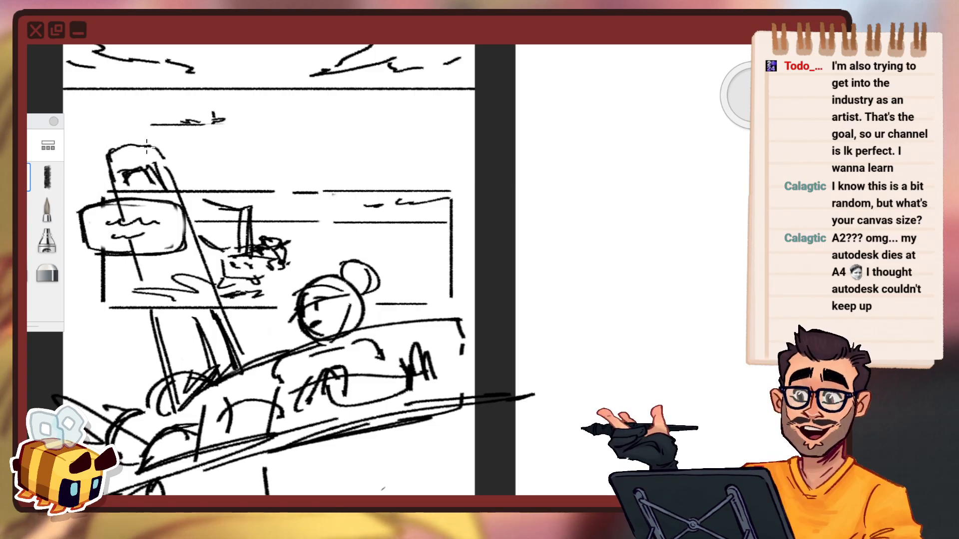
# Erase the wavy lines inside the caption box, touch up where the tall outline meets the vehicle and return to the drawing brush.
pyautogui.click(28, 267)
pyautogui.moveTo(110, 221); pyautogui.dragTo(155, 232)
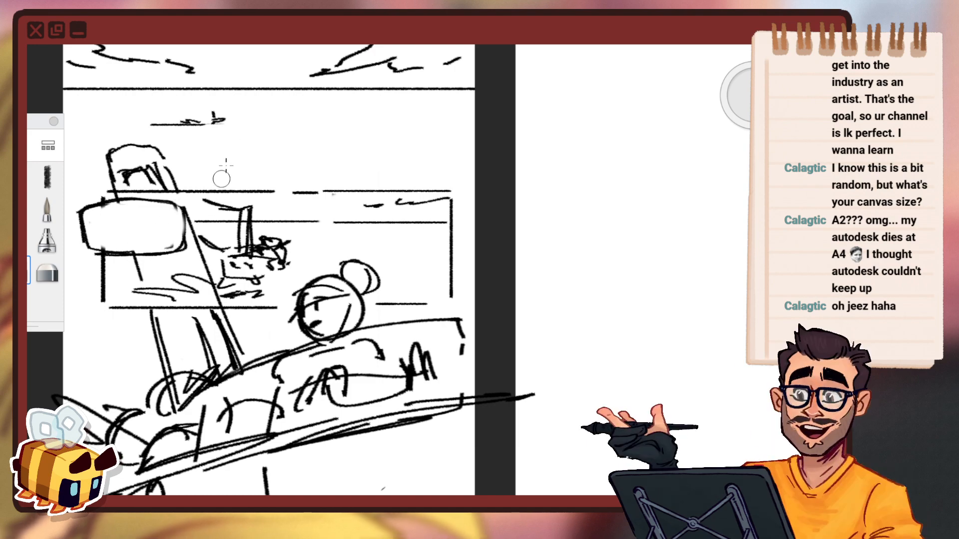
pyautogui.moveTo(229, 353)
pyautogui.mouseDown()
pyautogui.moveTo(239, 368)
pyautogui.moveTo(233, 396)
pyautogui.mouseUp()
pyautogui.press('s')
pyautogui.press('space')
pyautogui.moveTo(357, 232); pyautogui.dragTo(310, 289)
pyautogui.press('space')
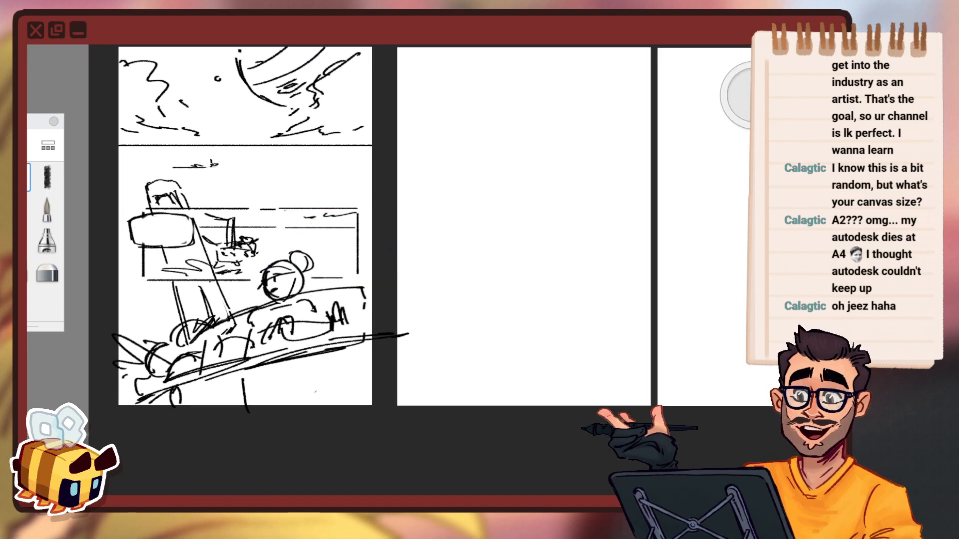
# Set the drawing color to white in the color editor and close it.
pyautogui.press('c')
pyautogui.moveTo(194, 238); pyautogui.dragTo(194, 206)
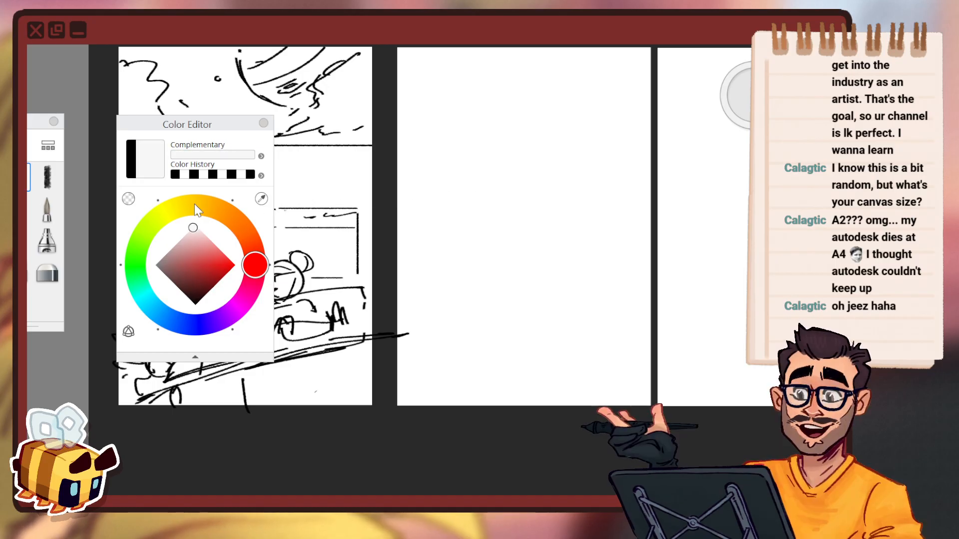
pyautogui.click(264, 124)
pyautogui.press('space')
pyautogui.moveTo(354, 321); pyautogui.dragTo(352, 304)
pyautogui.moveTo(350, 264)
pyautogui.mouseDown()
pyautogui.moveTo(314, 305)
pyautogui.moveTo(348, 268)
pyautogui.mouseUp()
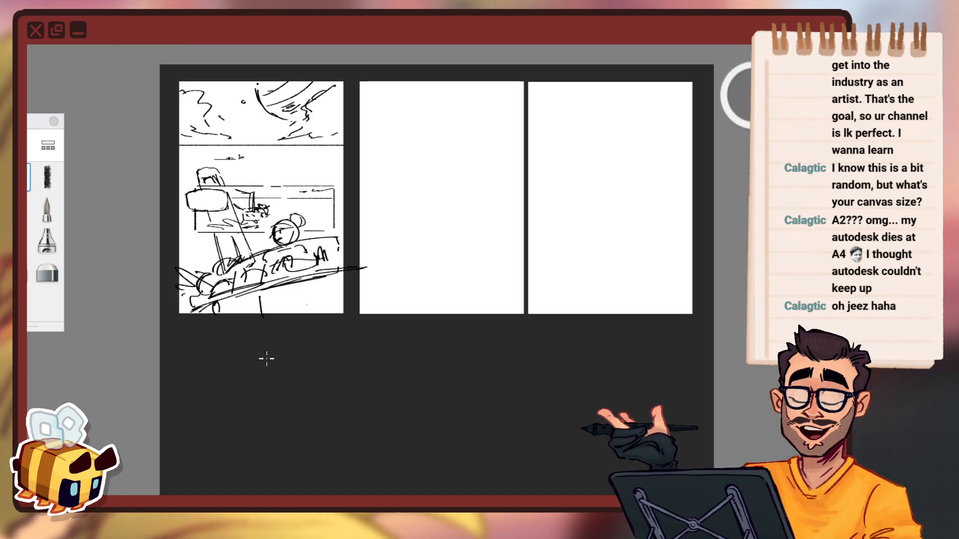
pyautogui.press('space')
pyautogui.moveTo(216, 349); pyautogui.dragTo(234, 308)
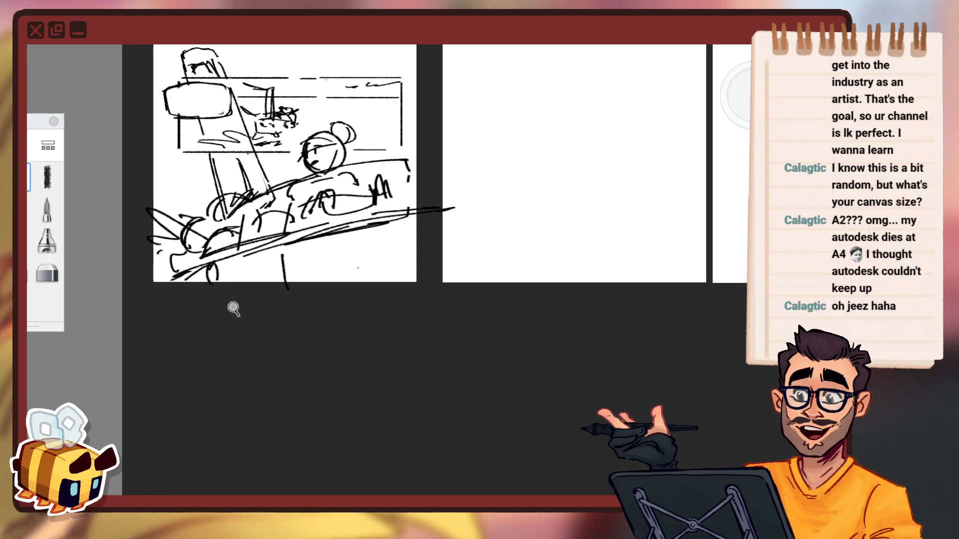
pyautogui.moveTo(310, 294); pyautogui.dragTo(336, 334)
pyautogui.moveTo(287, 354); pyautogui.dragTo(298, 342)
pyautogui.moveTo(349, 327); pyautogui.dragTo(370, 338)
pyautogui.press('space')
pyautogui.moveTo(409, 324); pyautogui.dragTo(386, 385)
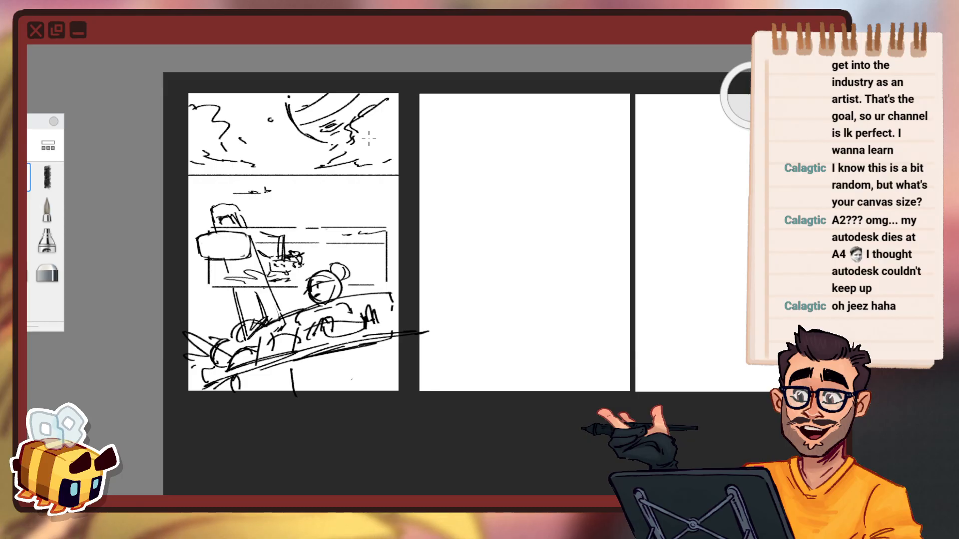
pyautogui.press('space')
pyautogui.moveTo(275, 325); pyautogui.dragTo(414, 300)
pyautogui.moveTo(330, 282); pyautogui.dragTo(350, 280)
pyautogui.press('space')
pyautogui.moveTo(350, 273); pyautogui.dragTo(375, 291)
pyautogui.press('space')
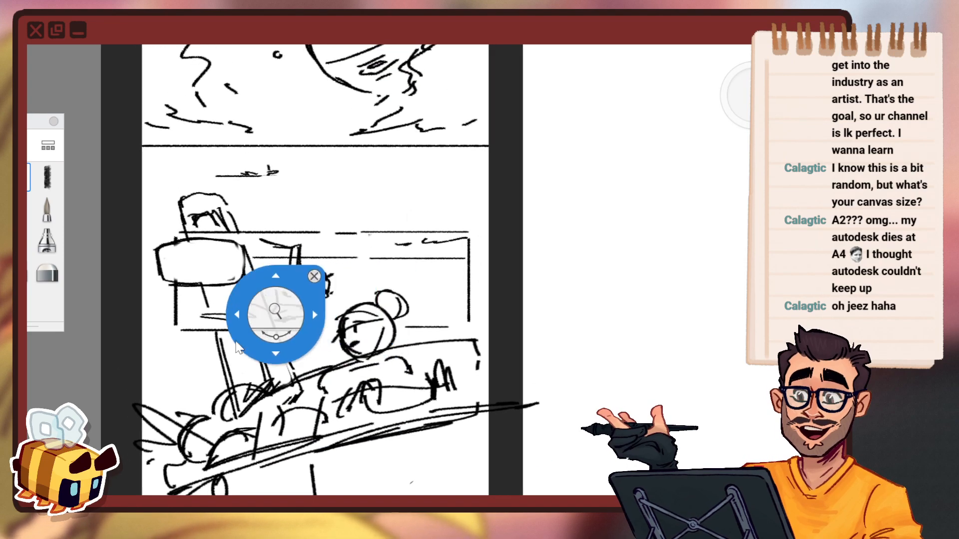
pyautogui.moveTo(276, 313); pyautogui.dragTo(314, 305)
pyautogui.moveTo(382, 290); pyautogui.dragTo(365, 225)
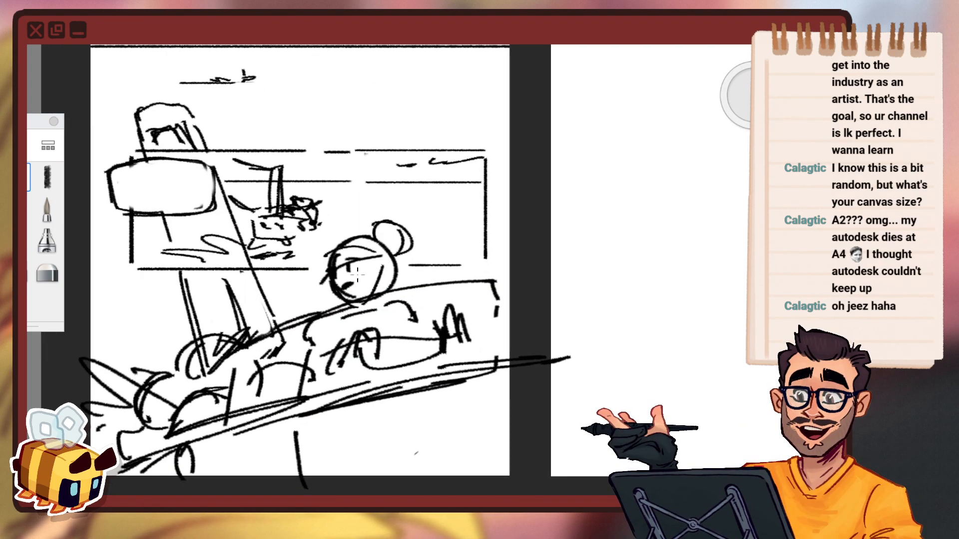
pyautogui.press('space')
pyautogui.moveTo(310, 304); pyautogui.dragTo(270, 310)
pyautogui.moveTo(325, 195); pyautogui.dragTo(299, 322)
pyautogui.press('space')
pyautogui.moveTo(316, 277); pyautogui.dragTo(354, 269)
pyautogui.moveTo(402, 156); pyautogui.dragTo(449, 228)
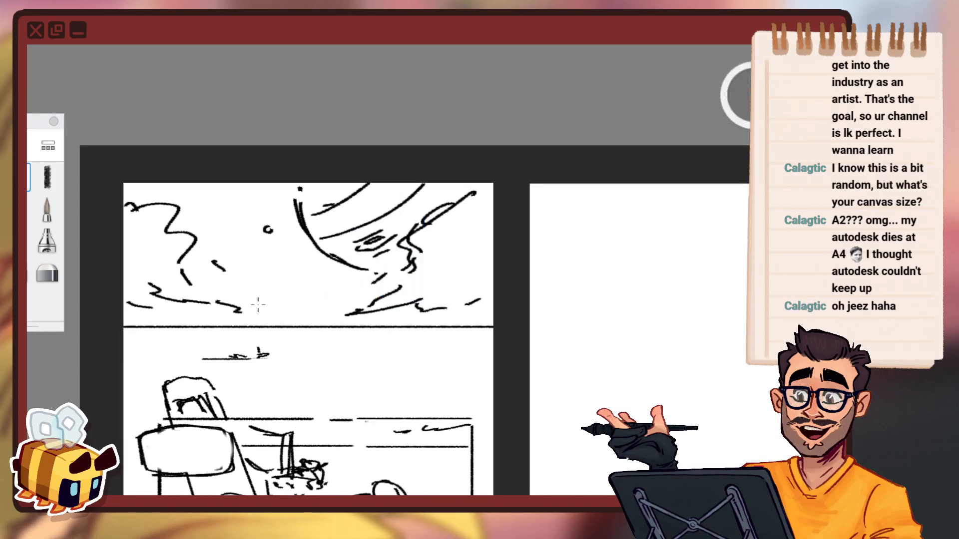
pyautogui.press('space')
pyautogui.moveTo(365, 406); pyautogui.dragTo(441, 339)
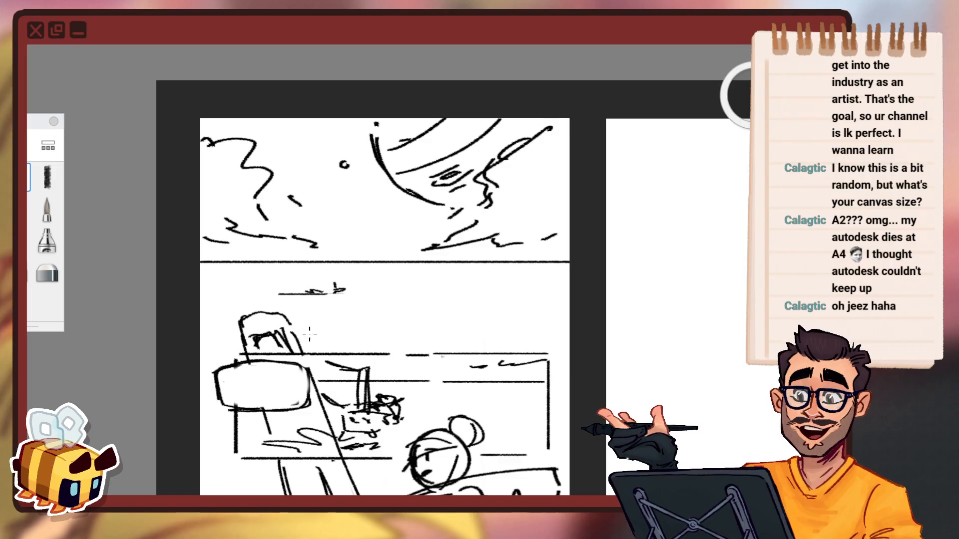
pyautogui.press('space')
pyautogui.moveTo(520, 379); pyautogui.dragTo(509, 262)
pyautogui.press('space')
pyautogui.moveTo(381, 300); pyautogui.dragTo(407, 295)
pyautogui.moveTo(491, 278); pyautogui.dragTo(501, 259)
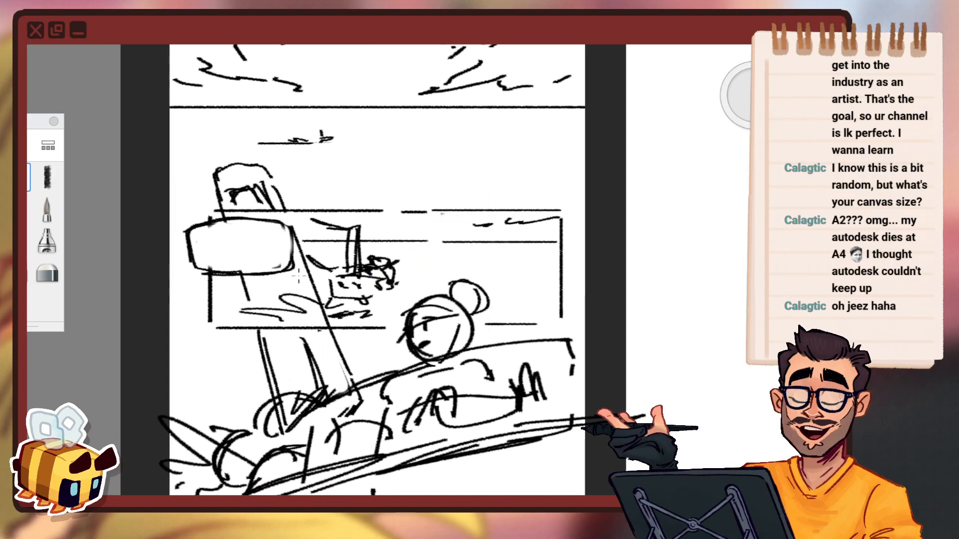
pyautogui.press('space')
pyautogui.moveTo(334, 253); pyautogui.dragTo(285, 258)
pyautogui.moveTo(457, 276); pyautogui.dragTo(470, 226)
pyautogui.press('space')
pyautogui.moveTo(424, 243); pyautogui.dragTo(472, 239)
pyautogui.moveTo(435, 264); pyautogui.dragTo(449, 243)
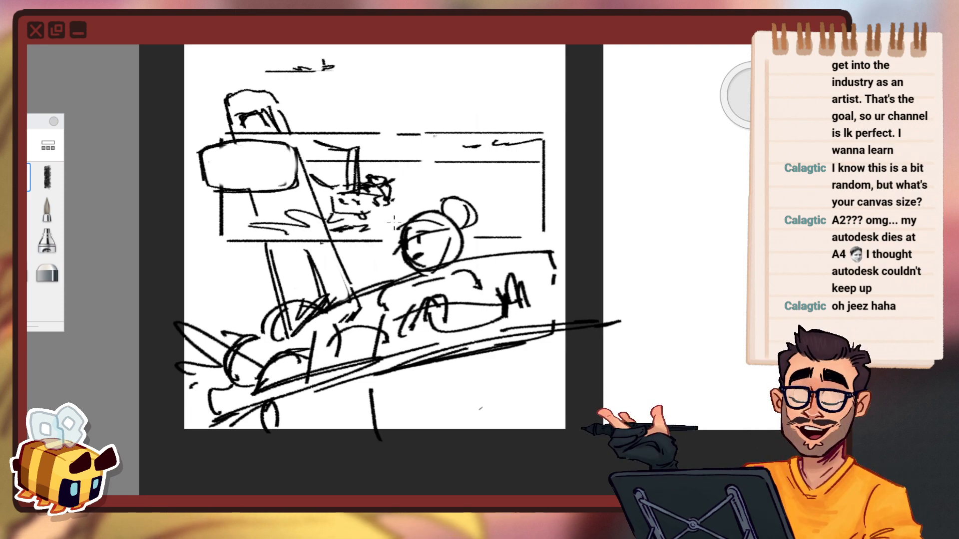
# Erase the rounded caption box outline at the inset panel's upper corner.
pyautogui.press('e')
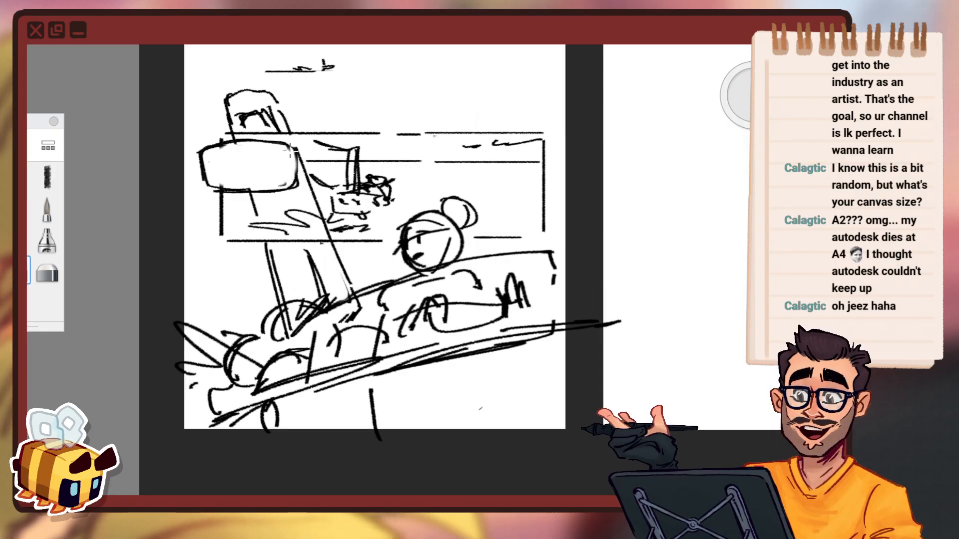
pyautogui.moveTo(287, 155); pyautogui.dragTo(295, 185)
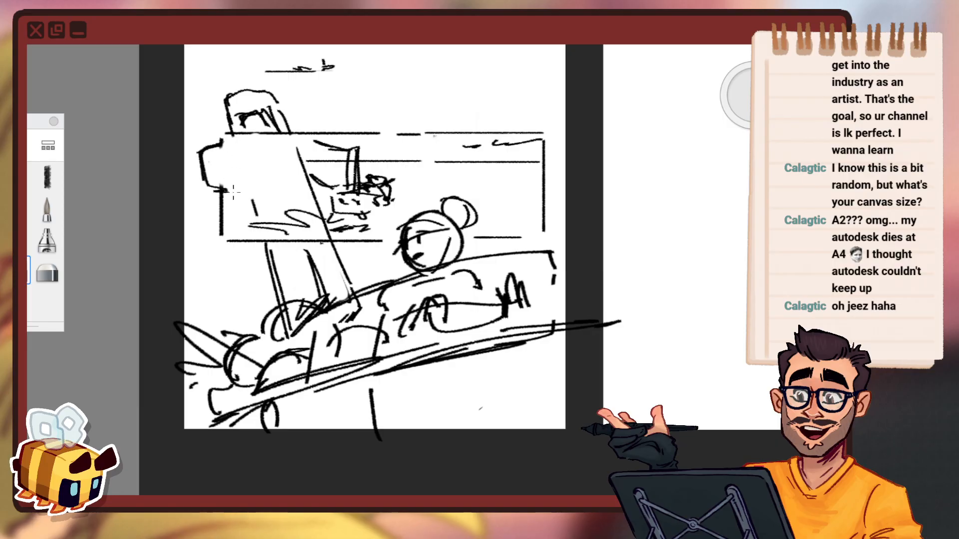
pyautogui.moveTo(205, 186); pyautogui.dragTo(210, 155)
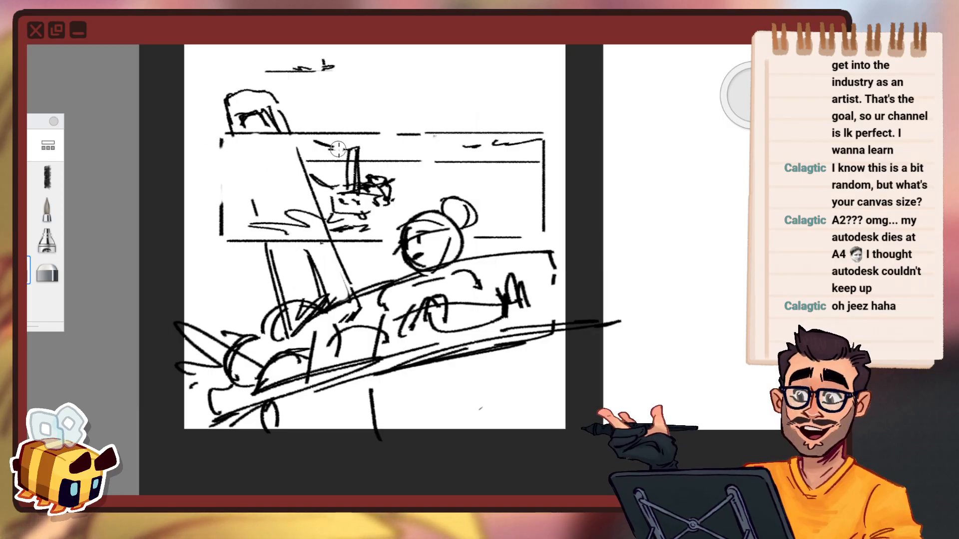
# Set the brush color to black and redraw the horizontal line across the full width of the inset panel.
pyautogui.click(28, 177)
pyautogui.press('c')
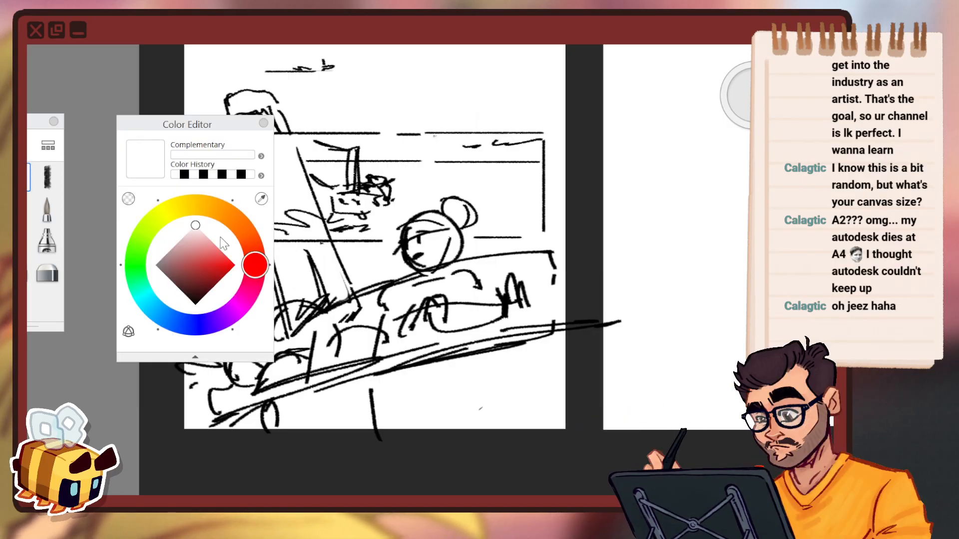
pyautogui.click(195, 304)
pyautogui.press('c')
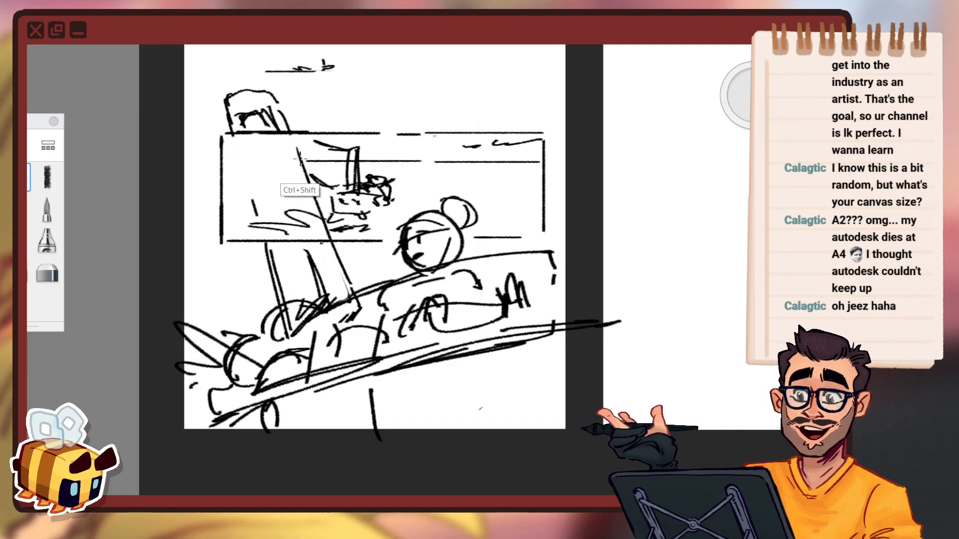
pyautogui.moveTo(218, 161); pyautogui.dragTo(302, 160)
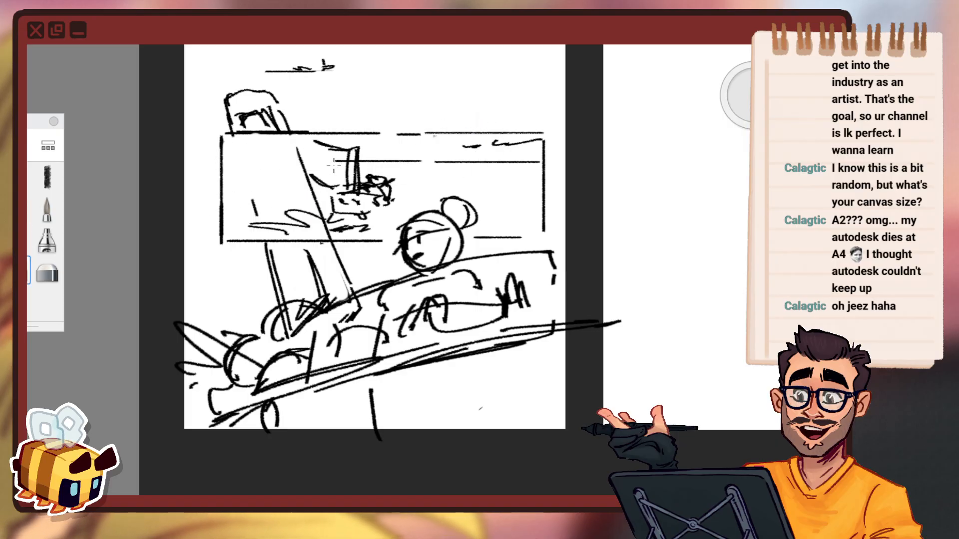
pyautogui.moveTo(361, 161)
pyautogui.mouseDown()
pyautogui.moveTo(536, 163)
pyautogui.moveTo(433, 158)
pyautogui.mouseUp()
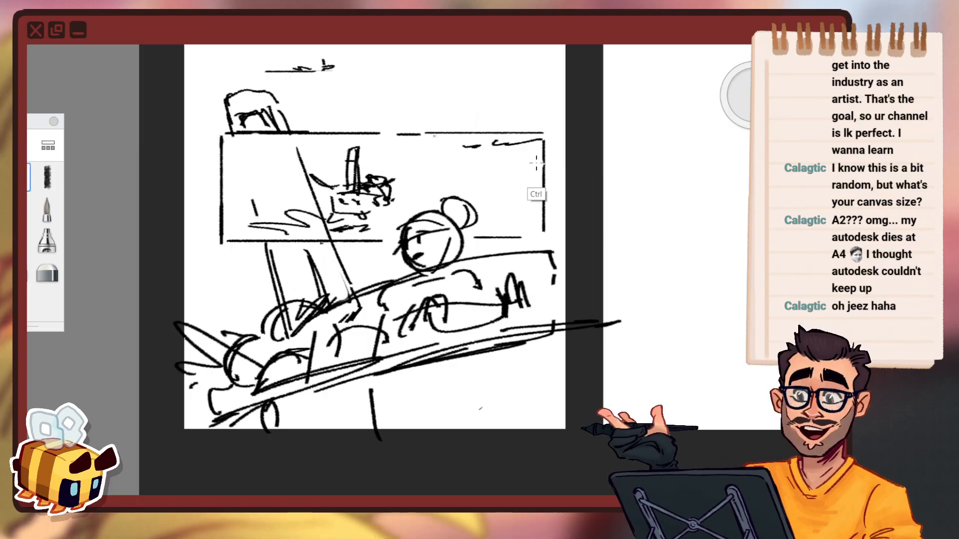
pyautogui.moveTo(535, 162); pyautogui.dragTo(357, 163)
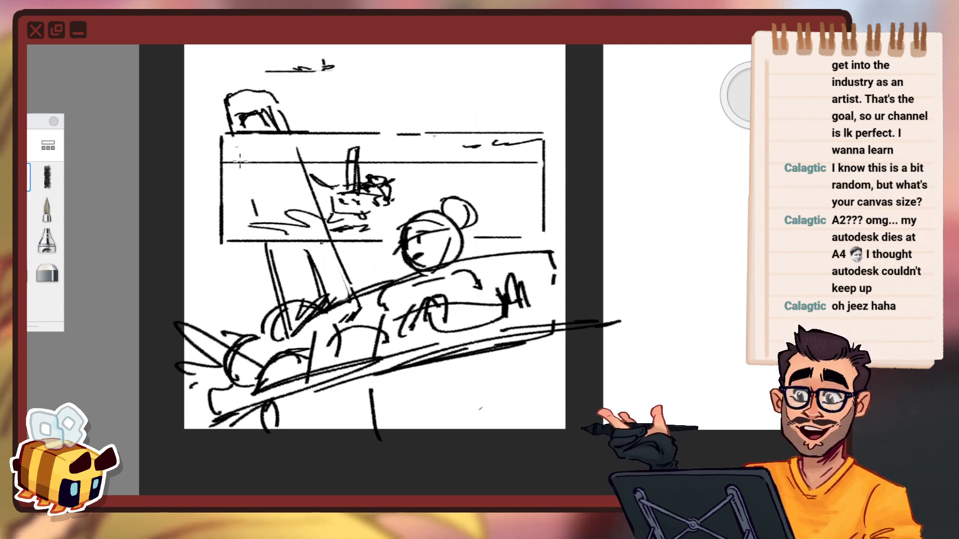
# Try extending the tall shape's two slanted sides through the inset panel and trimming their upper ends.
pyautogui.moveTo(236, 144); pyautogui.dragTo(260, 238)
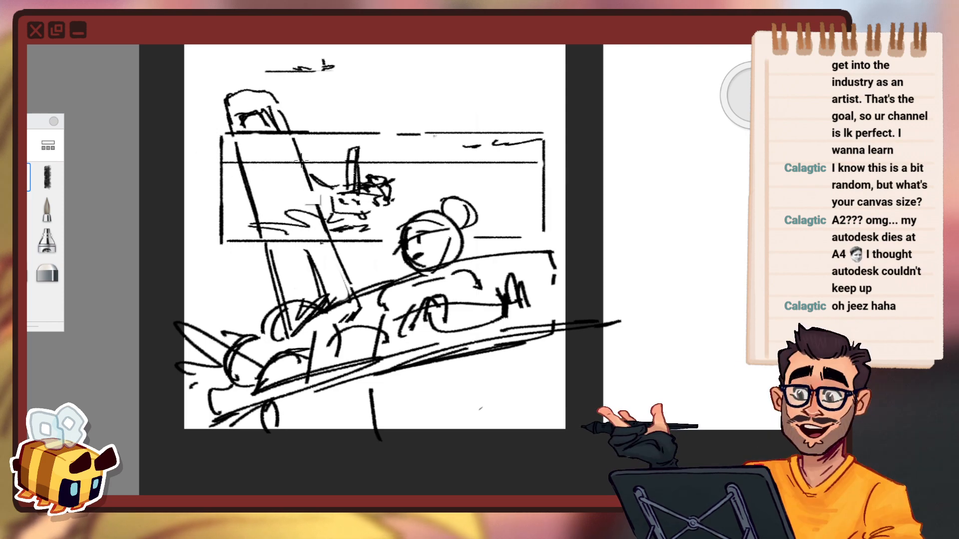
pyautogui.moveTo(297, 146); pyautogui.dragTo(329, 233)
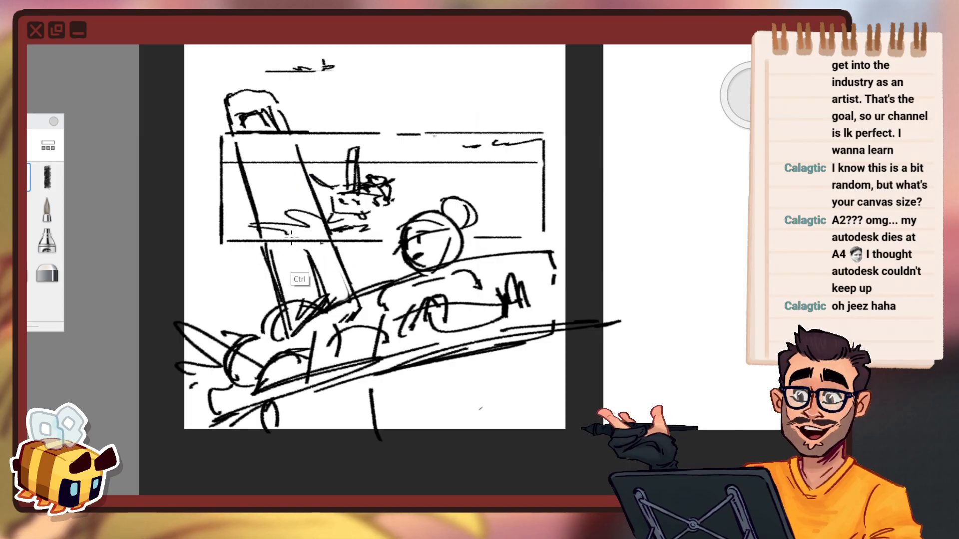
pyautogui.press('space')
pyautogui.moveTo(301, 205); pyautogui.dragTo(403, 221)
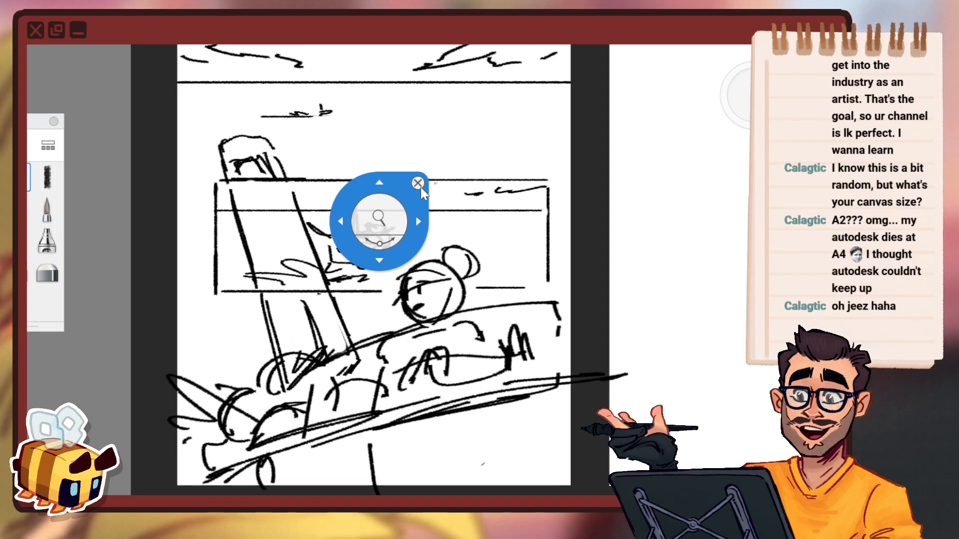
pyautogui.click(419, 184)
pyautogui.press('e')
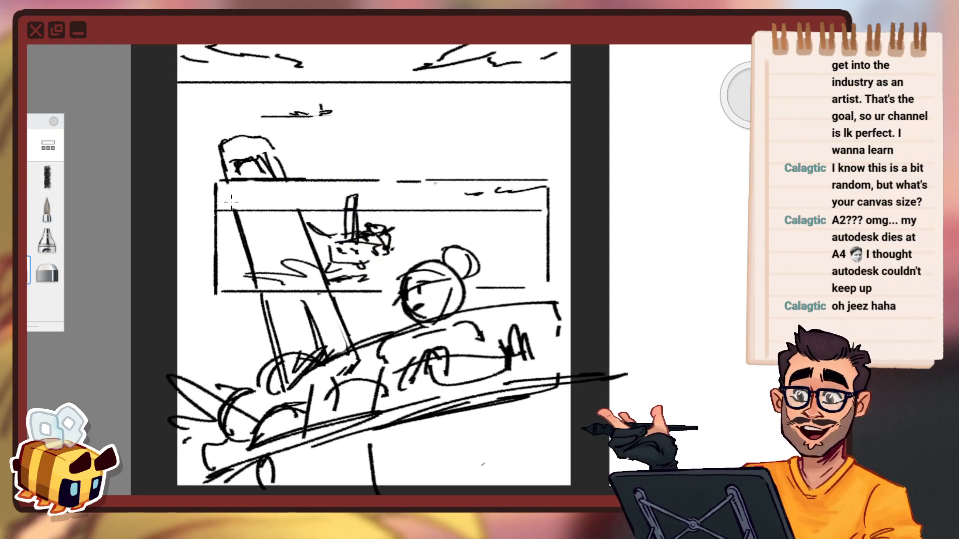
# Undo the new slanted side strokes, keeping the redrawn horizontal line across the inset panel.
pyautogui.hotkey('ctrl', 'z')
pyautogui.hotkey('ctrl', 'z')
pyautogui.hotkey('ctrl', 'z')
pyautogui.hotkey('ctrl', 'z')
pyautogui.hotkey('ctrl', 'z')
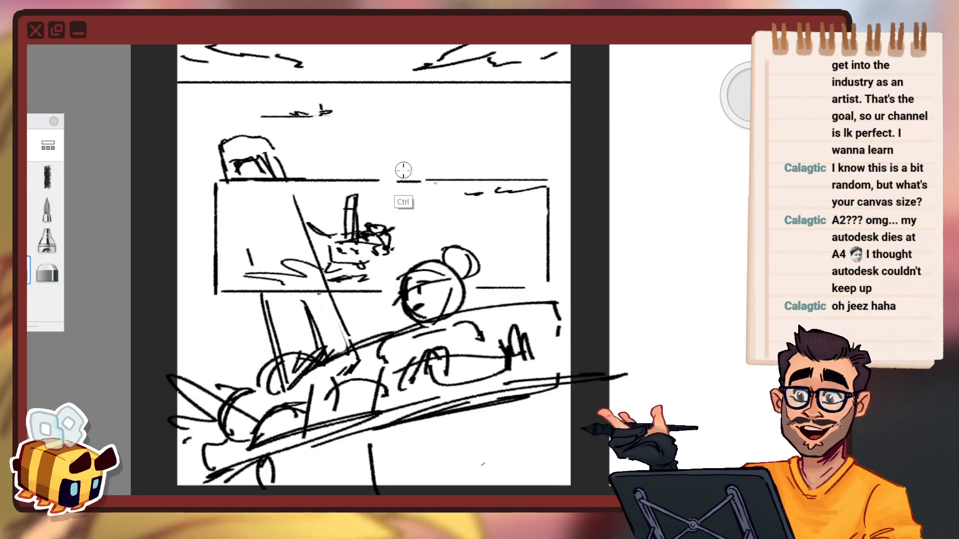
pyautogui.hotkey('ctrl', 'z')
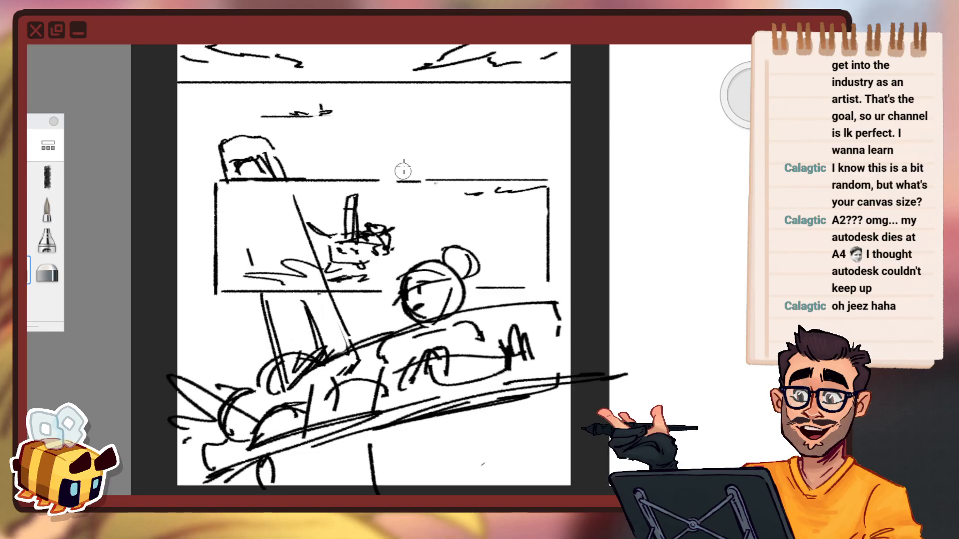
pyautogui.hotkey('ctrl', 'y')
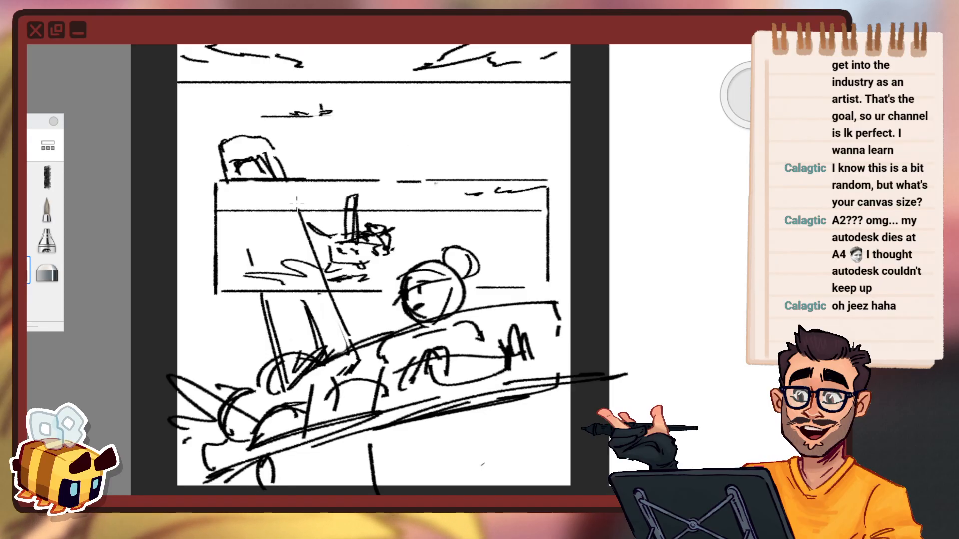
# Erase the long slanted line of the tall shape where it crosses the inset panel.
pyautogui.moveTo(303, 217); pyautogui.dragTo(326, 285)
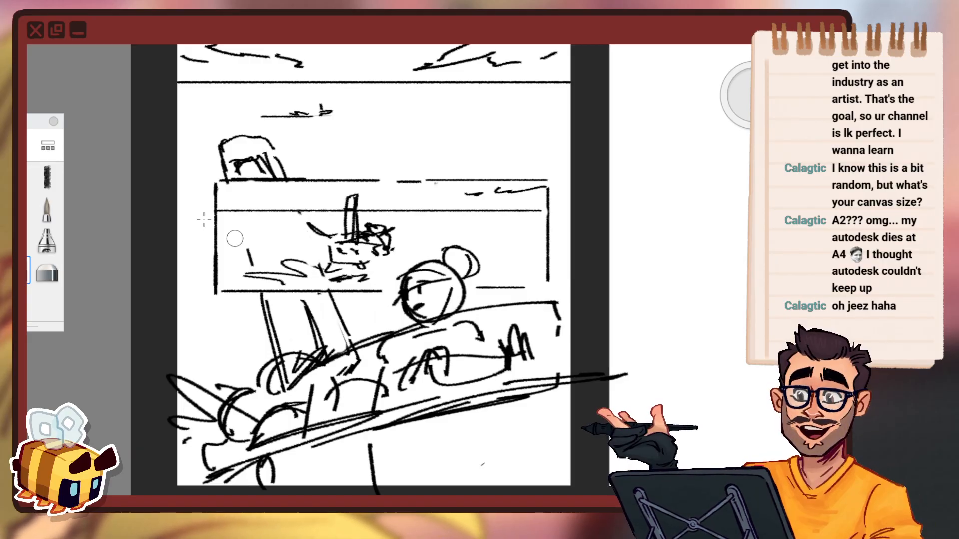
pyautogui.press('e')
pyautogui.moveTo(258, 294); pyautogui.dragTo(278, 382)
# Try a vertical stroke just outside the inset panel's left edge and undo it.
pyautogui.press('space')
pyautogui.moveTo(402, 314)
pyautogui.mouseDown()
pyautogui.moveTo(449, 331)
pyautogui.moveTo(524, 306)
pyautogui.mouseUp()
pyautogui.click(570, 268)
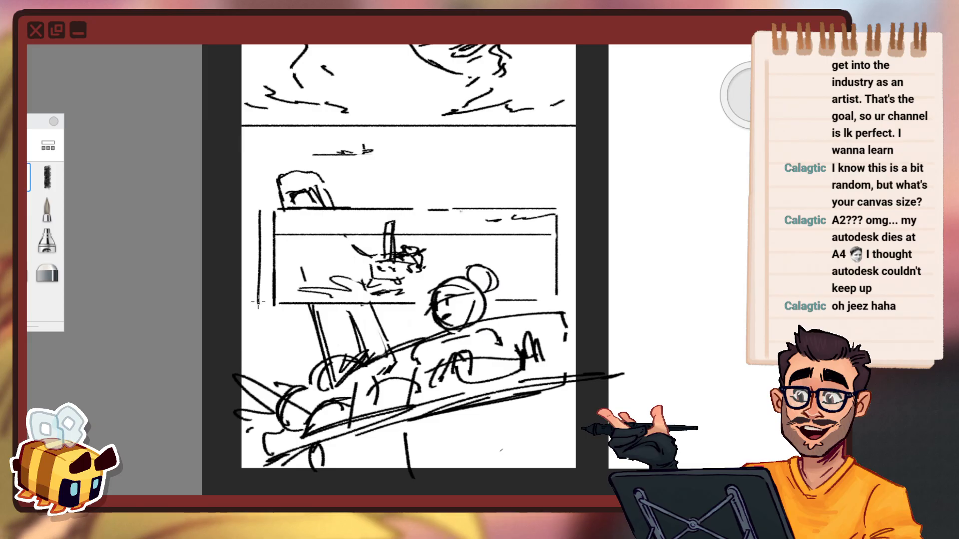
pyautogui.press('space')
pyautogui.moveTo(604, 258); pyautogui.dragTo(553, 272)
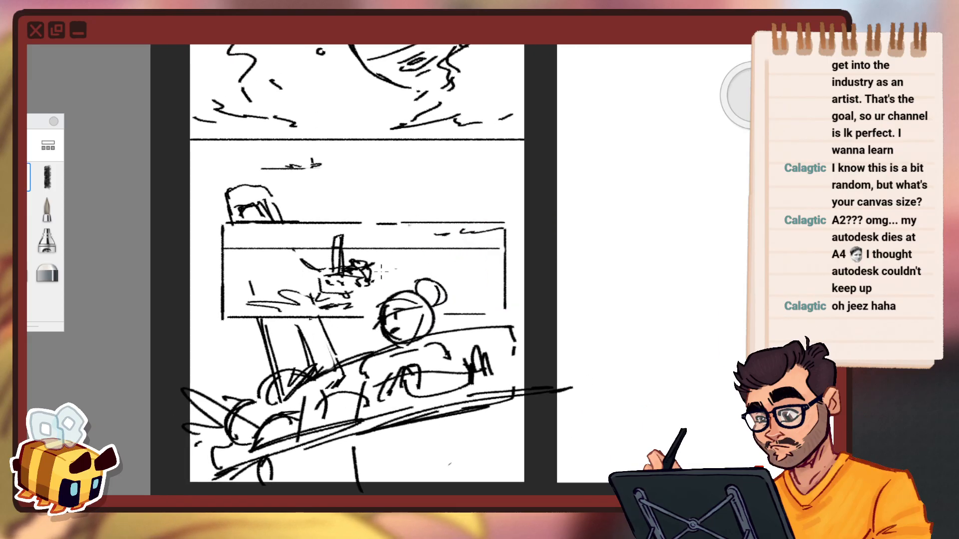
pyautogui.press('space')
pyautogui.moveTo(442, 321)
pyautogui.mouseDown()
pyautogui.moveTo(420, 305)
pyautogui.moveTo(334, 310)
pyautogui.moveTo(328, 321)
pyautogui.mouseUp()
pyautogui.hotkey('ctrl', 'z')
pyautogui.press('space')
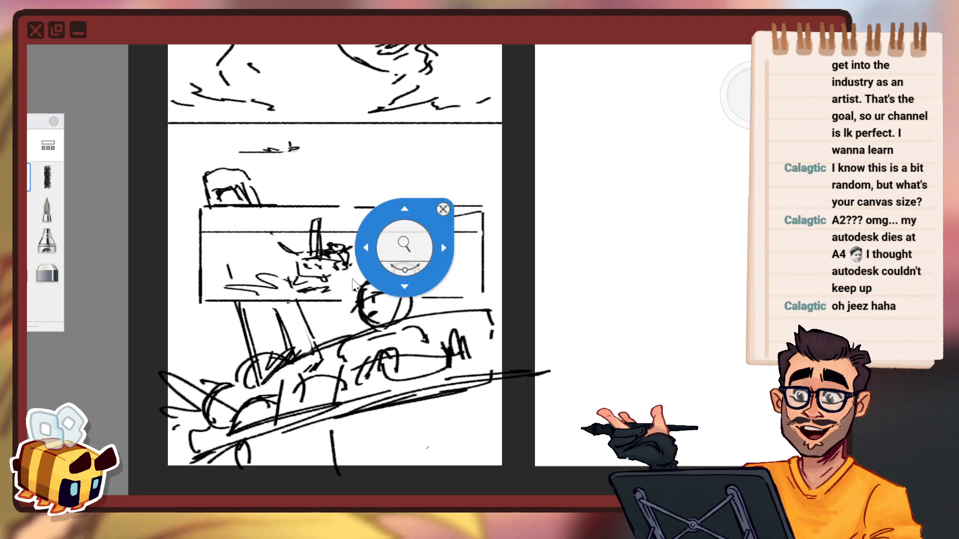
pyautogui.moveTo(410, 249); pyautogui.dragTo(459, 282)
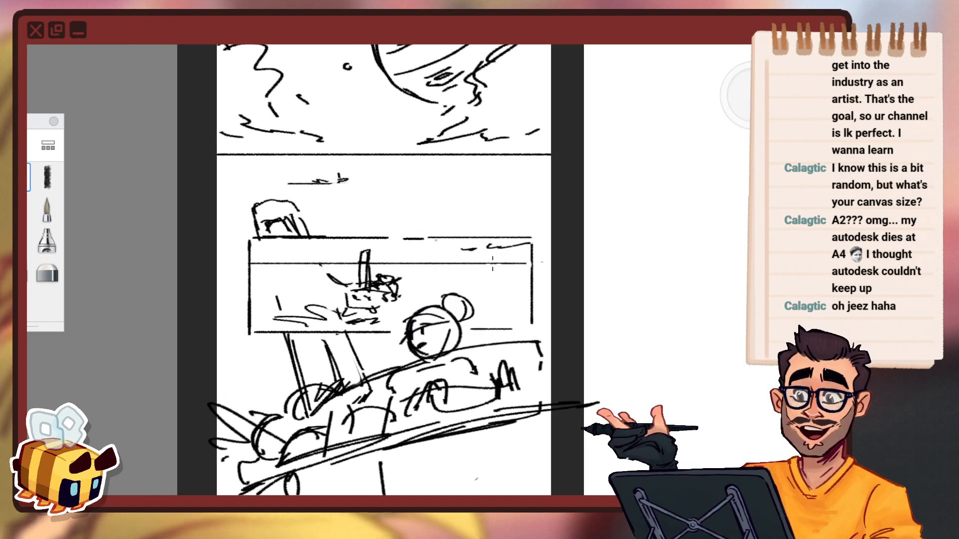
# Try sketching a rectangular caption box overlapping the inset panel's upper-left corner.
pyautogui.press('space')
pyautogui.moveTo(231, 375); pyautogui.dragTo(223, 351)
pyautogui.moveTo(336, 349)
pyautogui.mouseDown()
pyautogui.moveTo(330, 326)
pyautogui.moveTo(343, 368)
pyautogui.mouseUp()
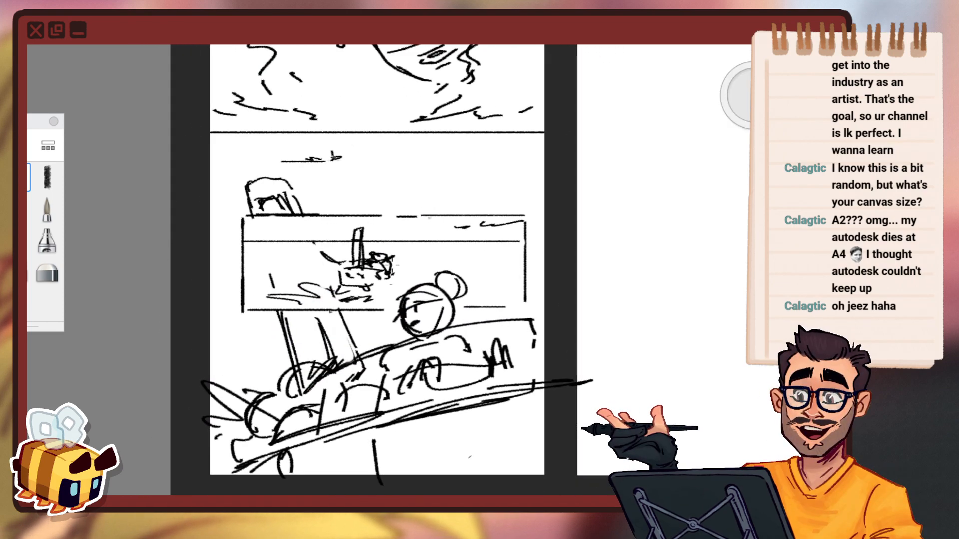
pyautogui.moveTo(234, 272)
pyautogui.mouseDown()
pyautogui.moveTo(237, 228)
pyautogui.moveTo(235, 272)
pyautogui.mouseUp()
pyautogui.hotkey('ctrl', 'z')
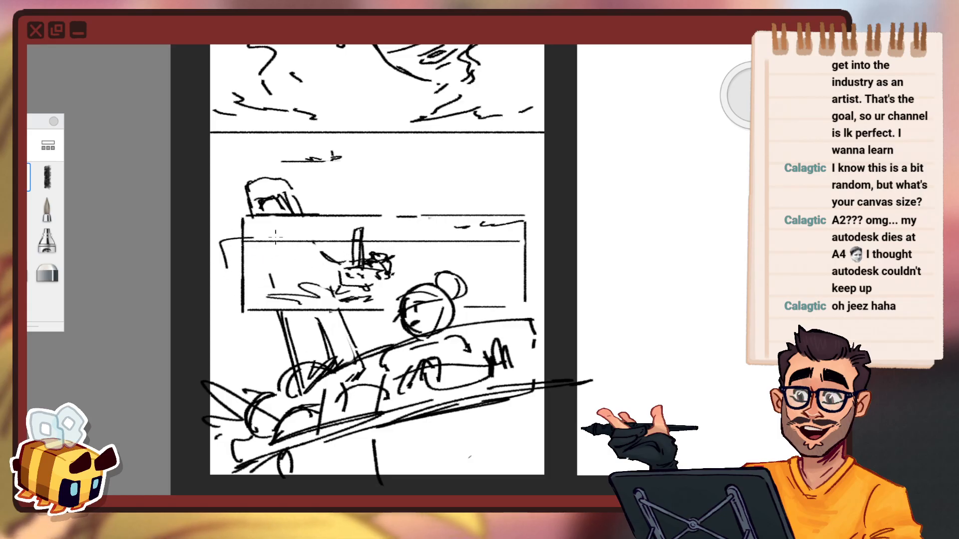
pyautogui.moveTo(276, 234); pyautogui.dragTo(299, 234)
pyautogui.press('space')
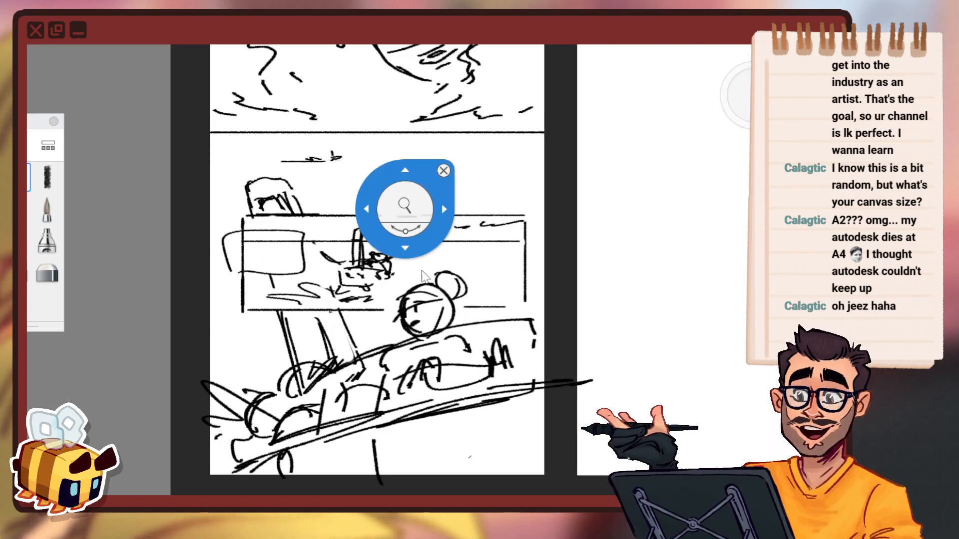
pyautogui.moveTo(446, 283); pyautogui.dragTo(414, 205)
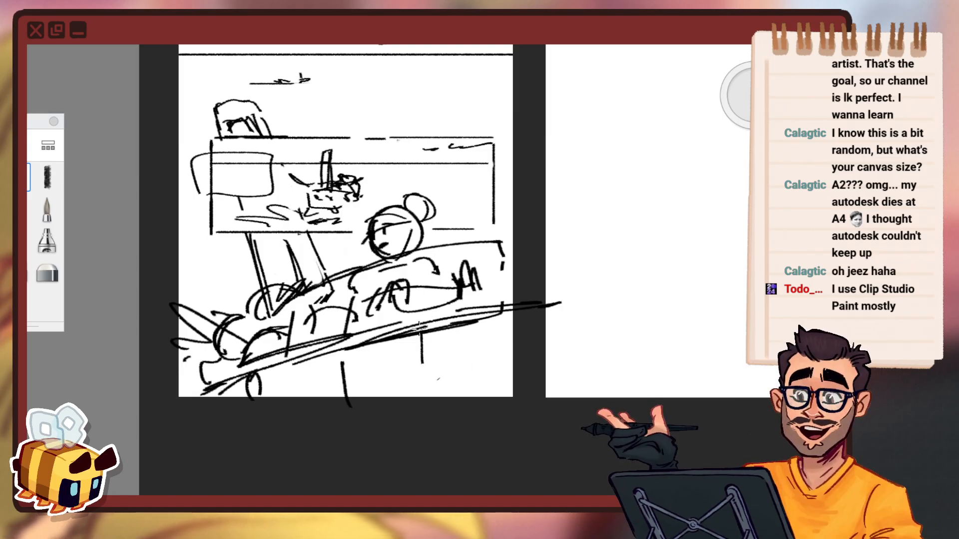
# Undo the caption box at the inset panel's corner and the small rectangle below the vehicle.
pyautogui.hotkey('ctrl', 'z')
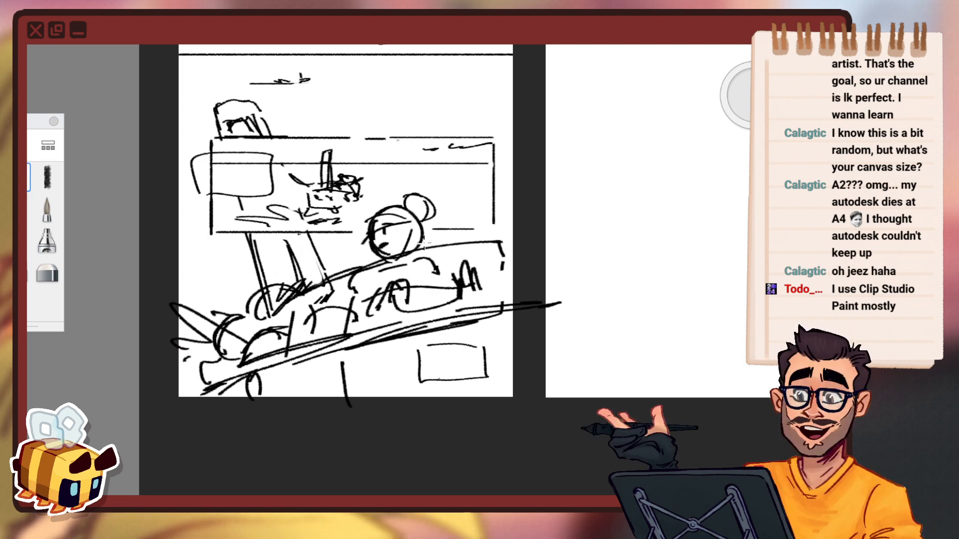
pyautogui.hotkey('ctrl', 'z')
pyautogui.hotkey('ctrl', 'z')
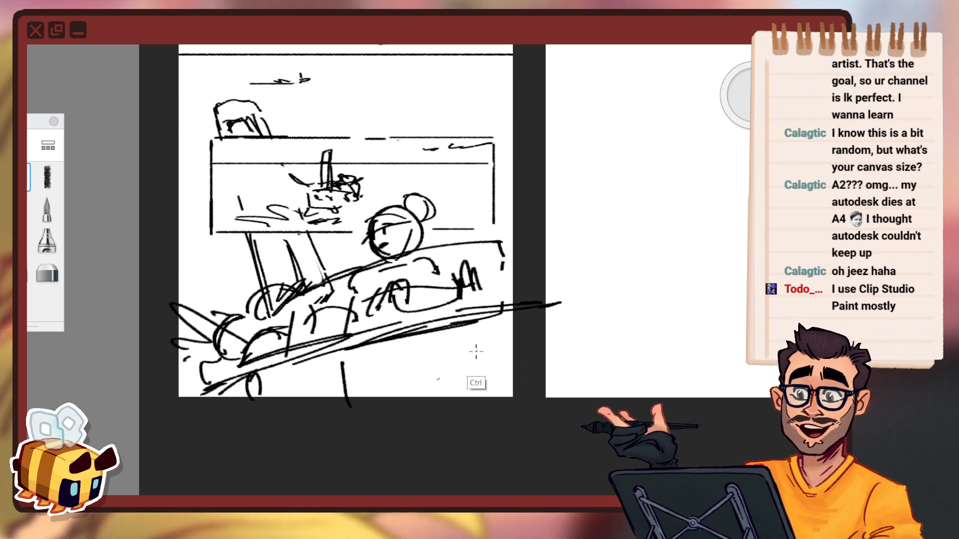
pyautogui.moveTo(367, 304); pyautogui.dragTo(416, 361)
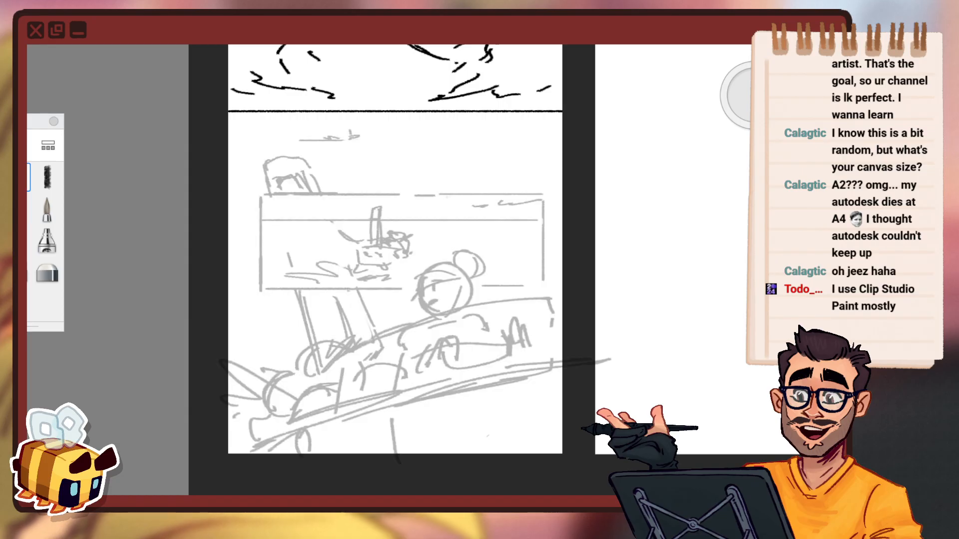
pyautogui.press('space')
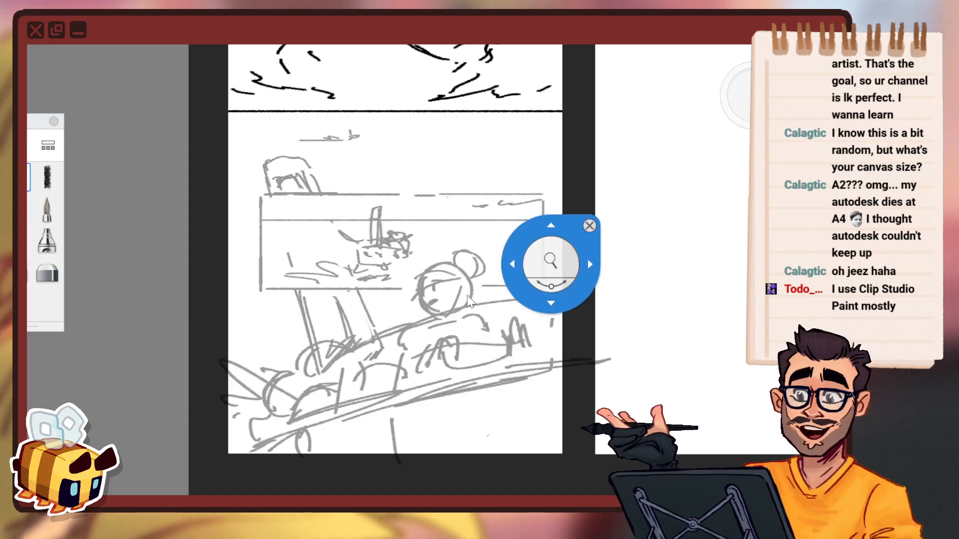
pyautogui.moveTo(456, 309); pyautogui.dragTo(446, 342)
pyautogui.moveTo(547, 313); pyautogui.dragTo(558, 353)
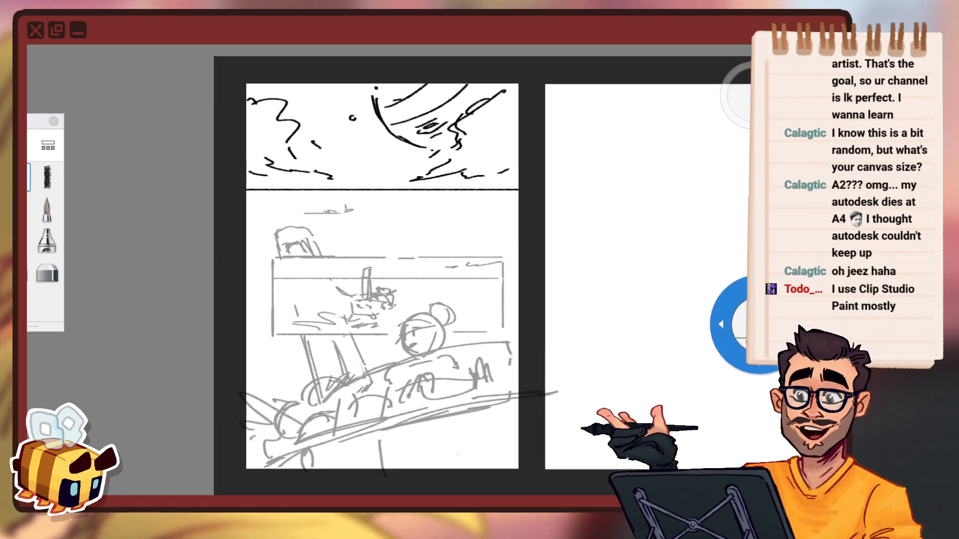
pyautogui.press('space')
pyautogui.moveTo(441, 317); pyautogui.dragTo(485, 319)
pyautogui.moveTo(484, 319); pyautogui.dragTo(501, 327)
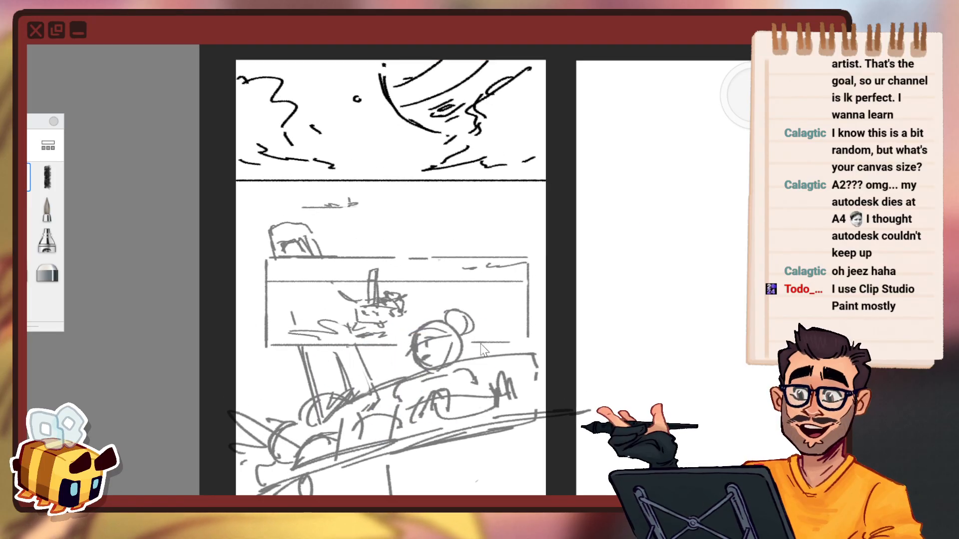
pyautogui.press('space')
pyautogui.moveTo(427, 381); pyautogui.dragTo(439, 368)
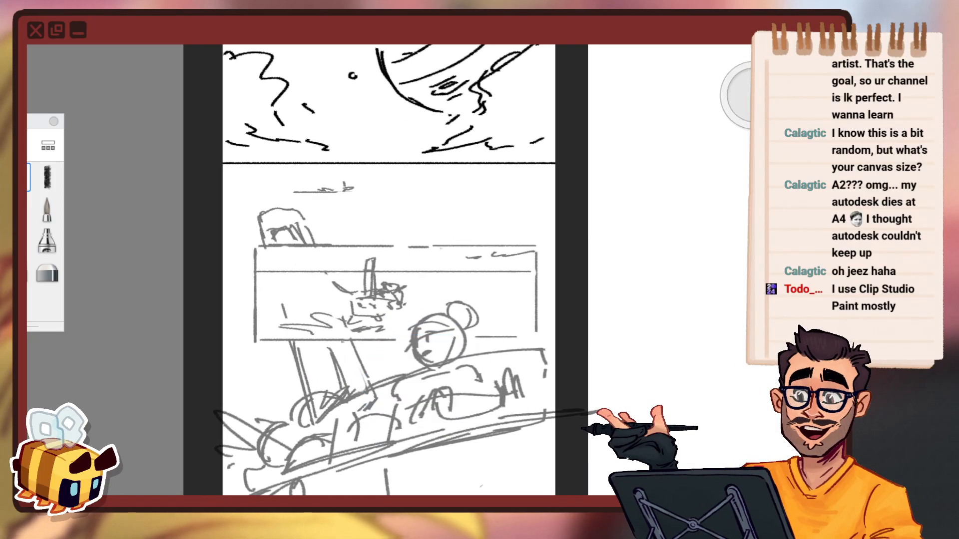
# Change the drawing color from black to white in the color editor and close the editor.
pyautogui.press('space')
pyautogui.moveTo(339, 345)
pyautogui.mouseDown()
pyautogui.moveTo(367, 285)
pyautogui.moveTo(403, 304)
pyautogui.mouseUp()
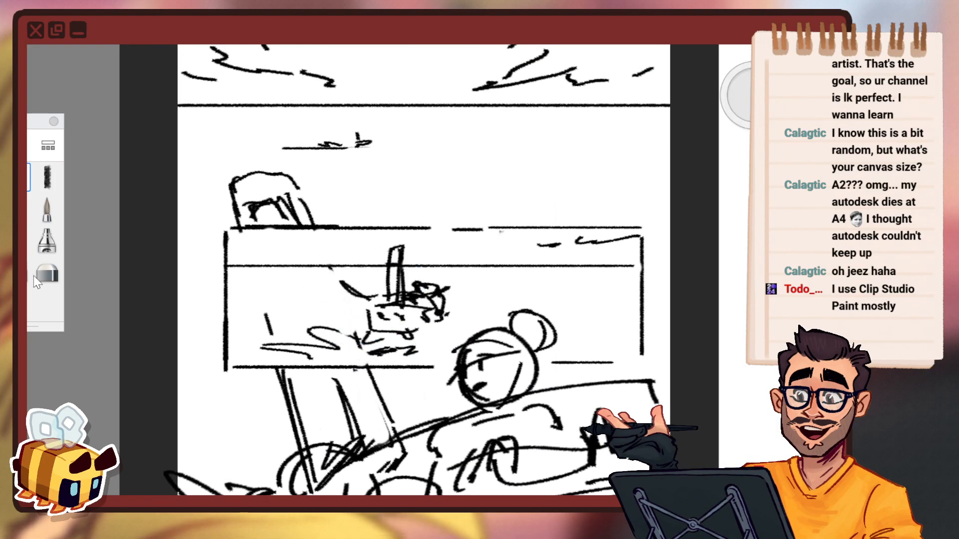
pyautogui.click(29, 274)
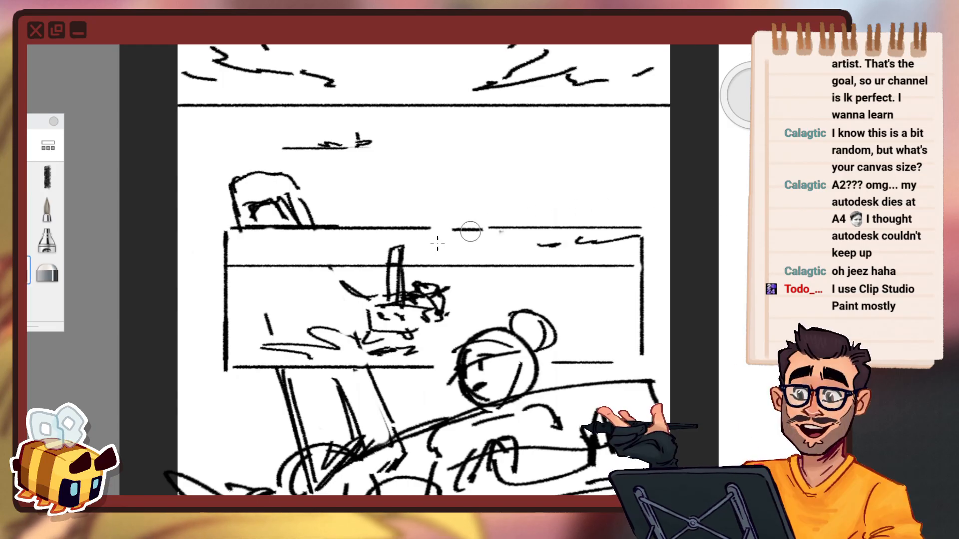
pyautogui.click(731, 88)
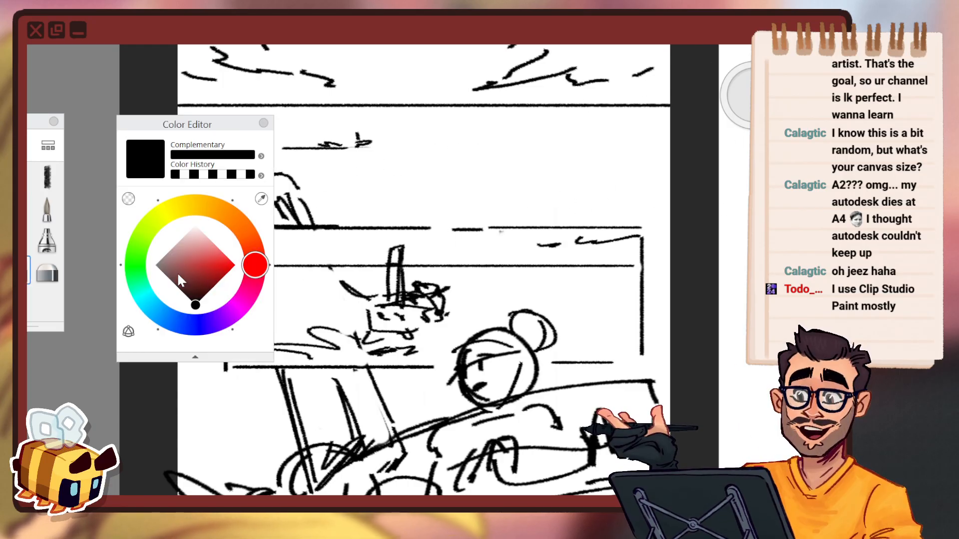
pyautogui.moveTo(194, 255); pyautogui.dragTo(195, 225)
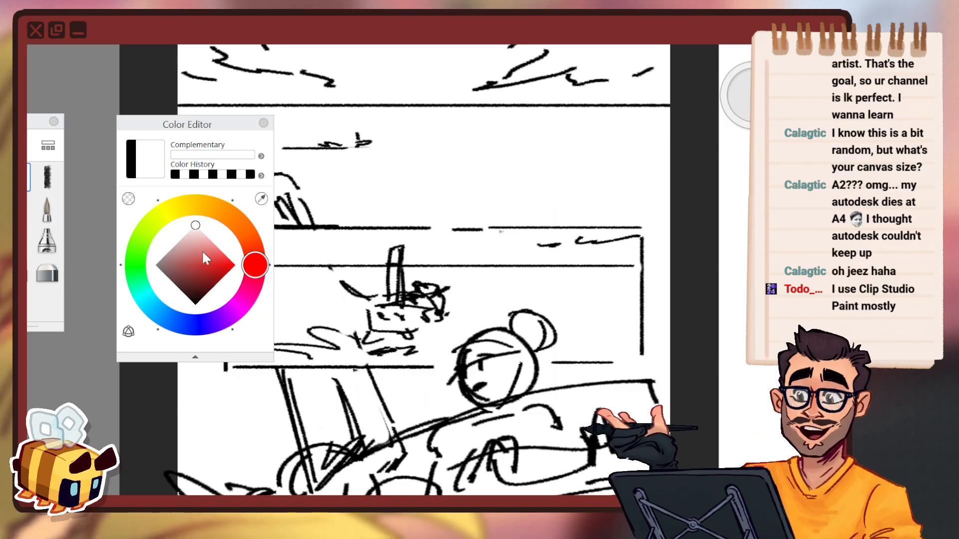
pyautogui.click(263, 123)
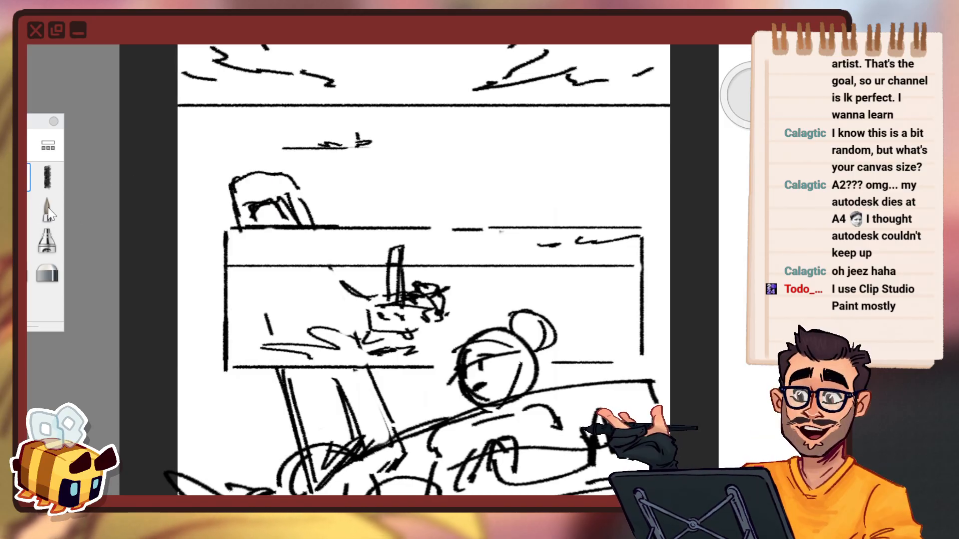
pyautogui.press('c')
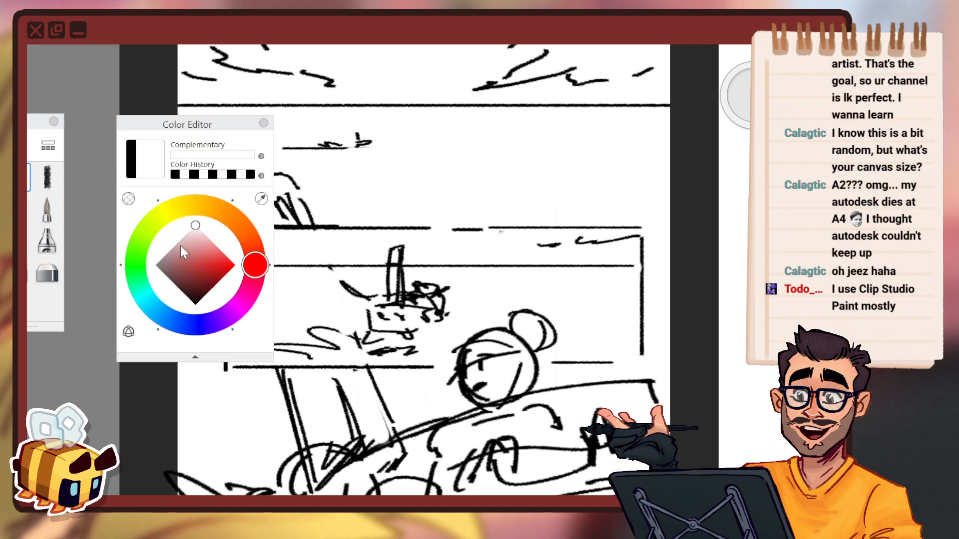
pyautogui.click(264, 122)
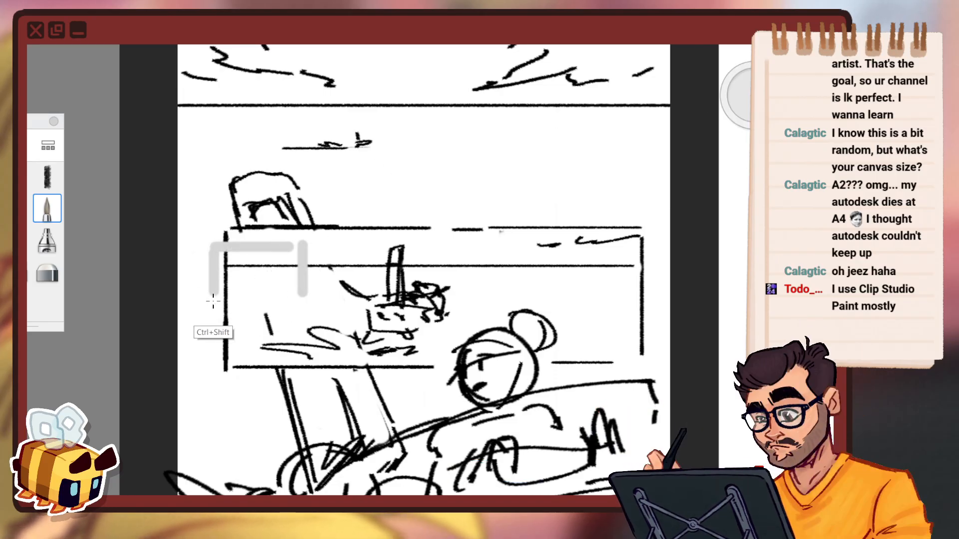
# Close the light-gray caption box over the inset panel's upper-left corner and fill it solid.
pyautogui.moveTo(213, 301); pyautogui.dragTo(309, 300)
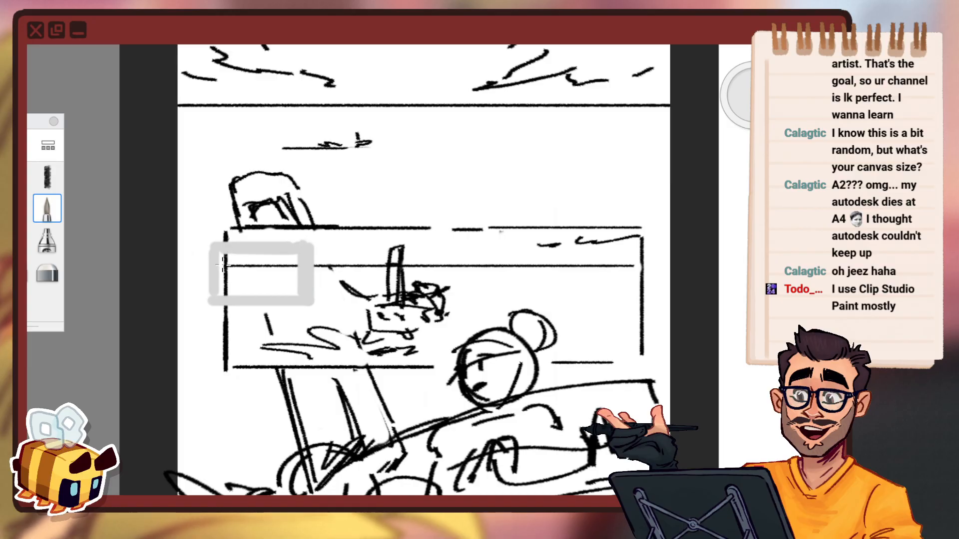
pyautogui.moveTo(223, 266)
pyautogui.mouseDown()
pyautogui.moveTo(230, 299)
pyautogui.moveTo(269, 251)
pyautogui.mouseUp()
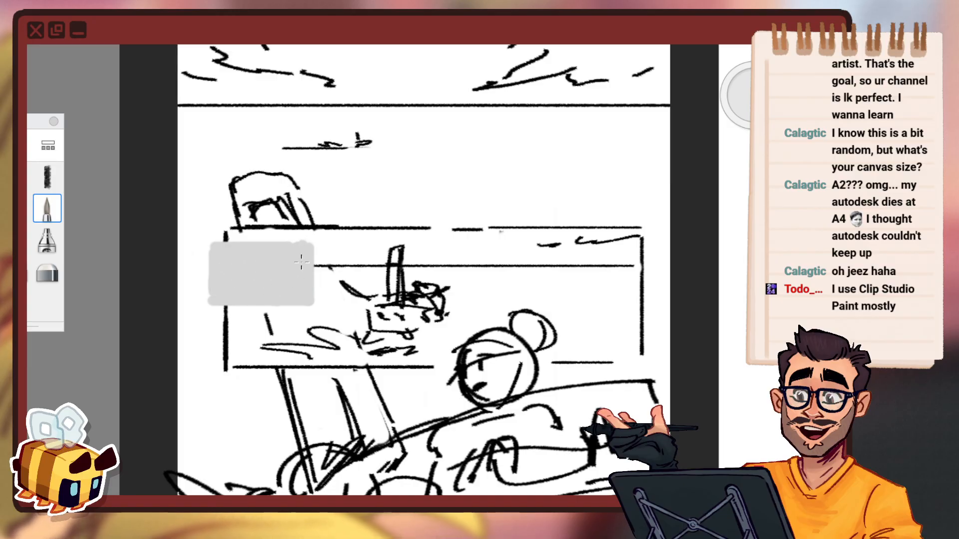
# Try a light-gray stroke just below the vehicle's lower edge and undo it.
pyautogui.press('space')
pyautogui.moveTo(392, 279)
pyautogui.mouseDown()
pyautogui.moveTo(451, 282)
pyautogui.moveTo(486, 133)
pyautogui.mouseUp()
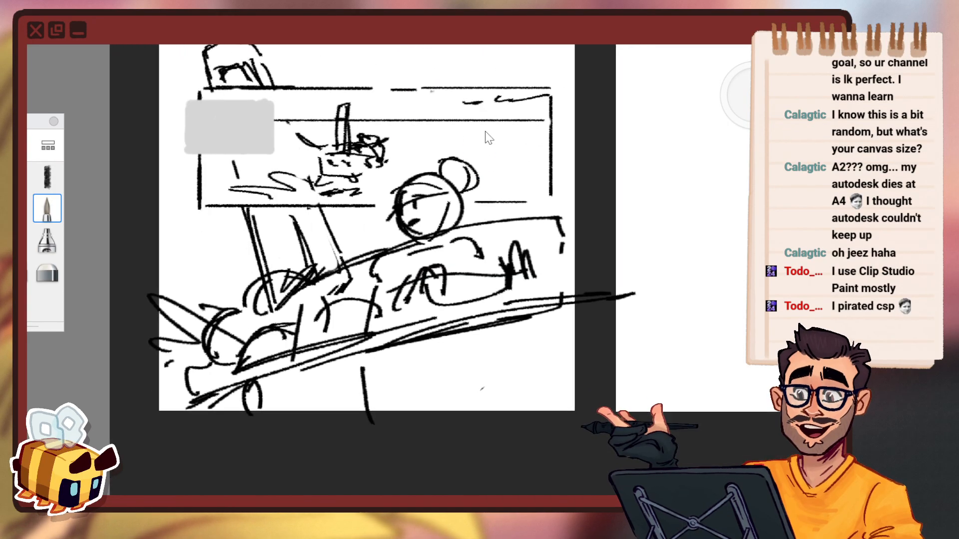
pyautogui.moveTo(456, 316); pyautogui.dragTo(510, 318)
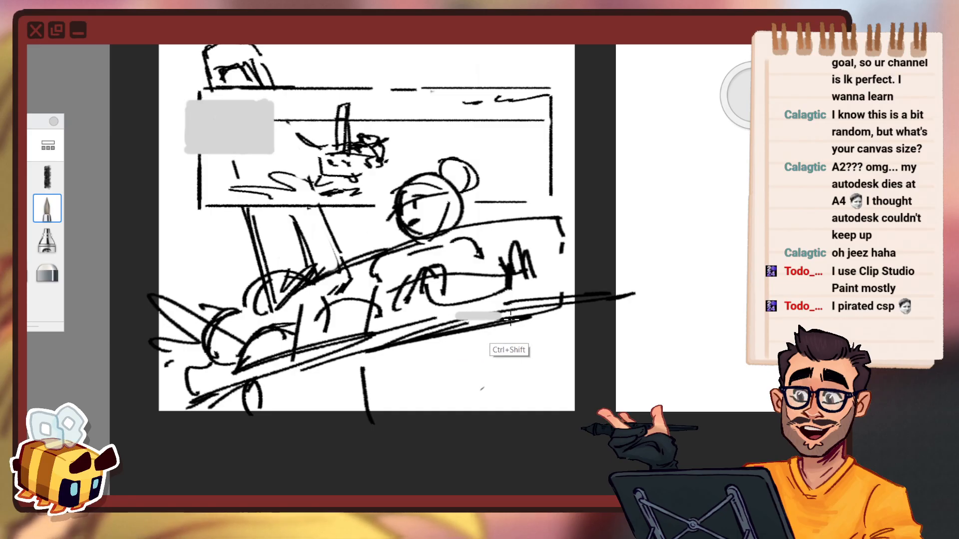
pyautogui.hotkey('ctrl', 'z')
# Extend the gray caption box slightly past its left and upper edges at the inset panel's corner.
pyautogui.press('space')
pyautogui.moveTo(371, 200); pyautogui.dragTo(409, 316)
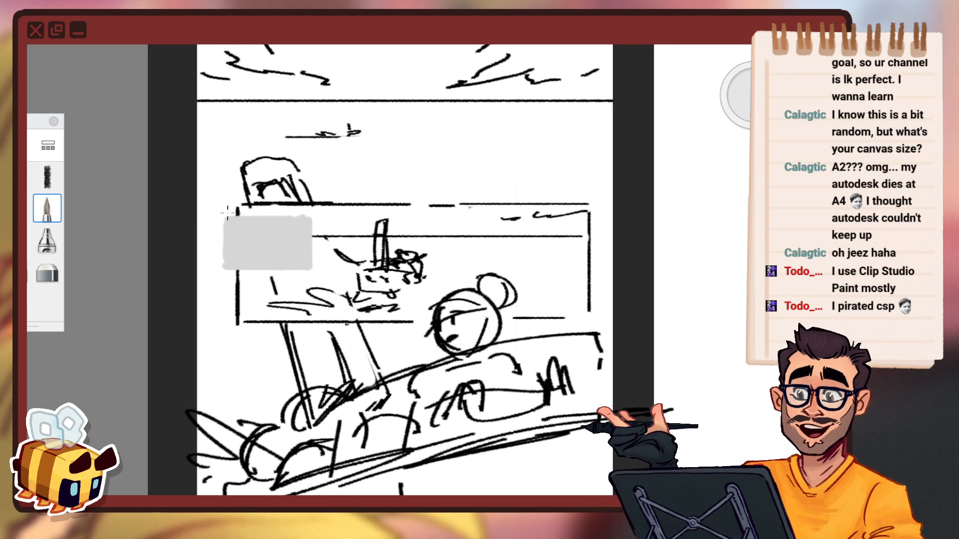
pyautogui.moveTo(219, 220); pyautogui.dragTo(218, 265)
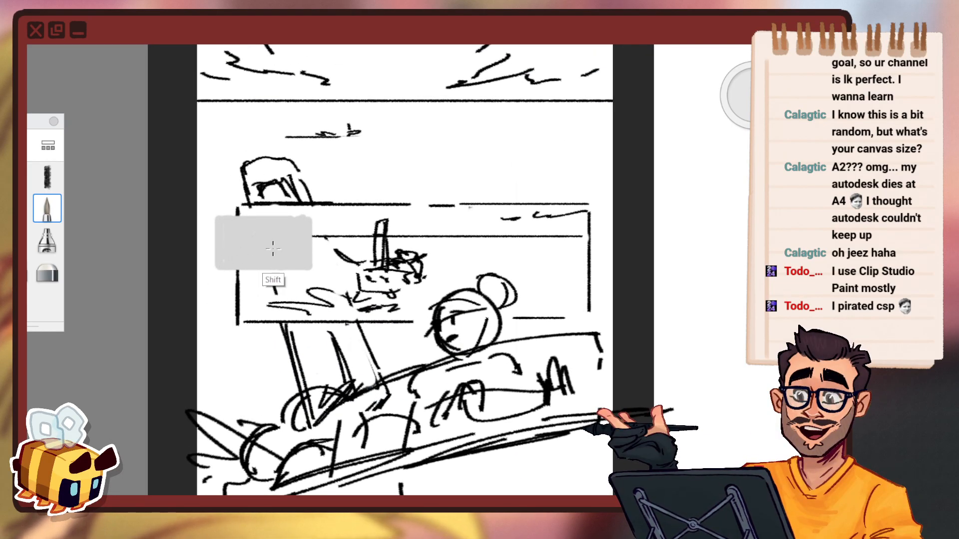
pyautogui.moveTo(307, 221); pyautogui.dragTo(301, 221)
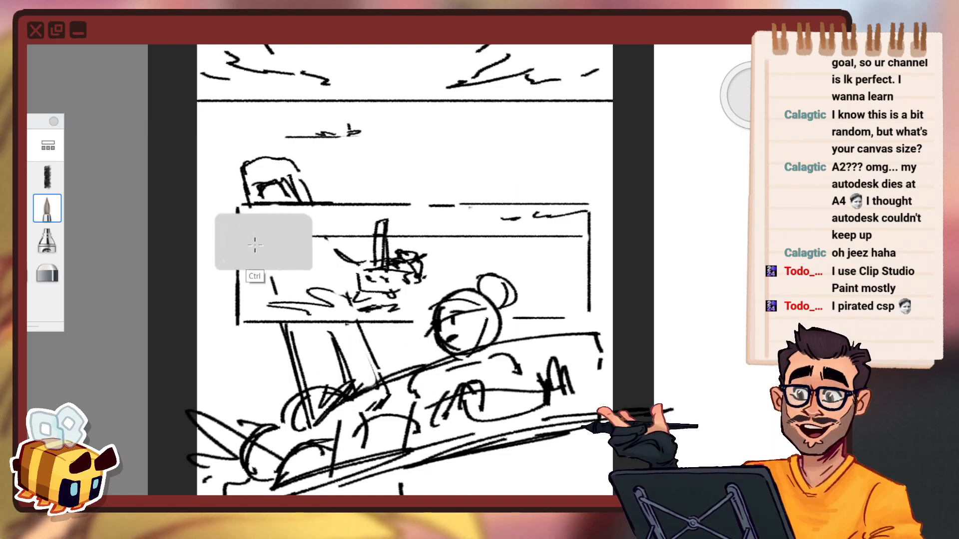
# Draw a smaller light-gray dialogue box under the vehicle's right end and fill it solid.
pyautogui.press('space')
pyautogui.moveTo(397, 246); pyautogui.dragTo(421, 229)
pyautogui.press('space')
pyautogui.moveTo(439, 337); pyautogui.dragTo(449, 312)
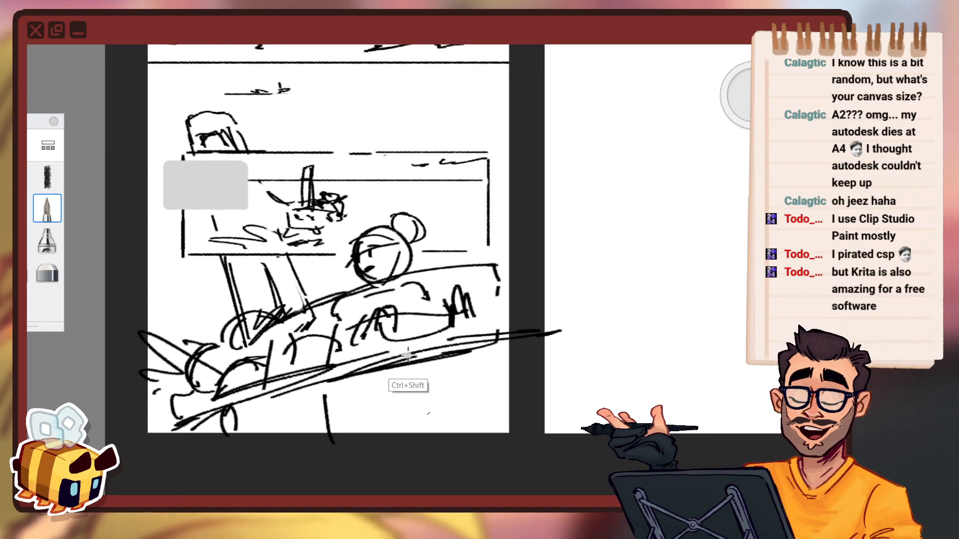
pyautogui.moveTo(409, 355)
pyautogui.mouseDown()
pyautogui.moveTo(473, 355)
pyautogui.moveTo(469, 382)
pyautogui.mouseUp()
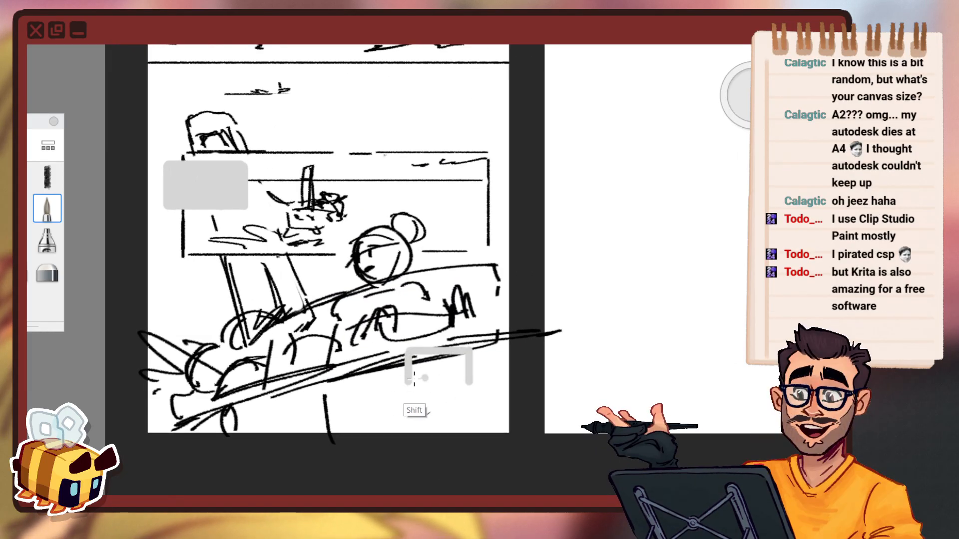
pyautogui.moveTo(410, 381); pyautogui.dragTo(467, 380)
pyautogui.moveTo(448, 367)
pyautogui.mouseDown()
pyautogui.moveTo(416, 356)
pyautogui.moveTo(428, 374)
pyautogui.moveTo(462, 358)
pyautogui.moveTo(440, 352)
pyautogui.moveTo(425, 360)
pyautogui.moveTo(433, 368)
pyautogui.moveTo(476, 363)
pyautogui.moveTo(477, 383)
pyautogui.mouseUp()
# Round off the corners of the caption box over the inset panel with the eraser.
pyautogui.click(301, 331)
pyautogui.press('e')
pyautogui.press('space')
pyautogui.moveTo(443, 336); pyautogui.dragTo(426, 391)
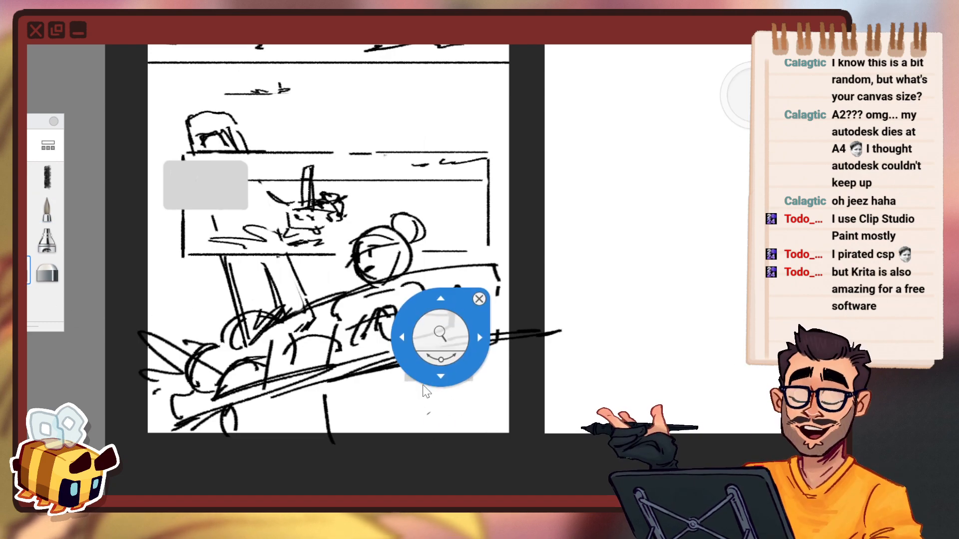
pyautogui.moveTo(465, 364); pyautogui.dragTo(468, 326)
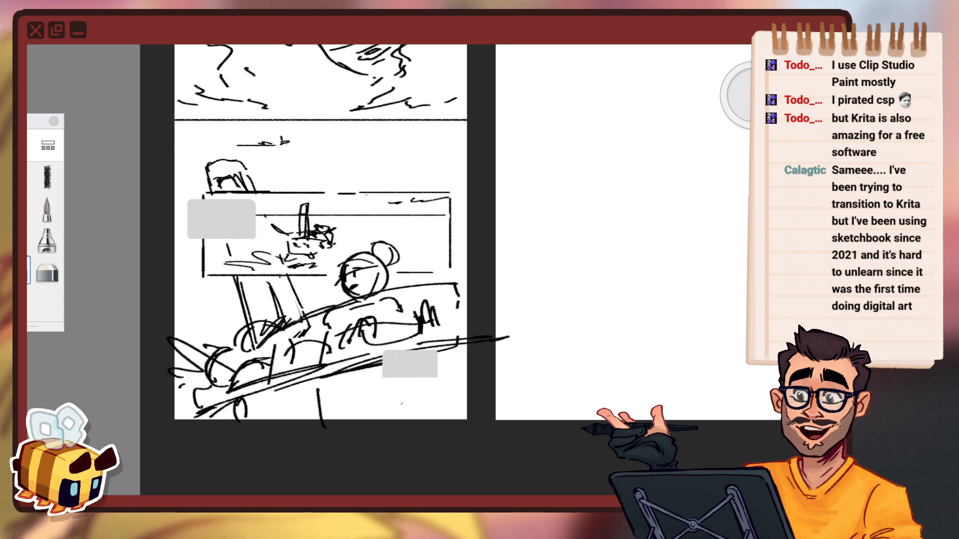
pyautogui.moveTo(536, 109); pyautogui.dragTo(588, 110)
pyautogui.moveTo(450, 142)
pyautogui.mouseDown()
pyautogui.moveTo(717, 122)
pyautogui.moveTo(514, 128)
pyautogui.moveTo(705, 125)
pyautogui.moveTo(668, 121)
pyautogui.mouseUp()
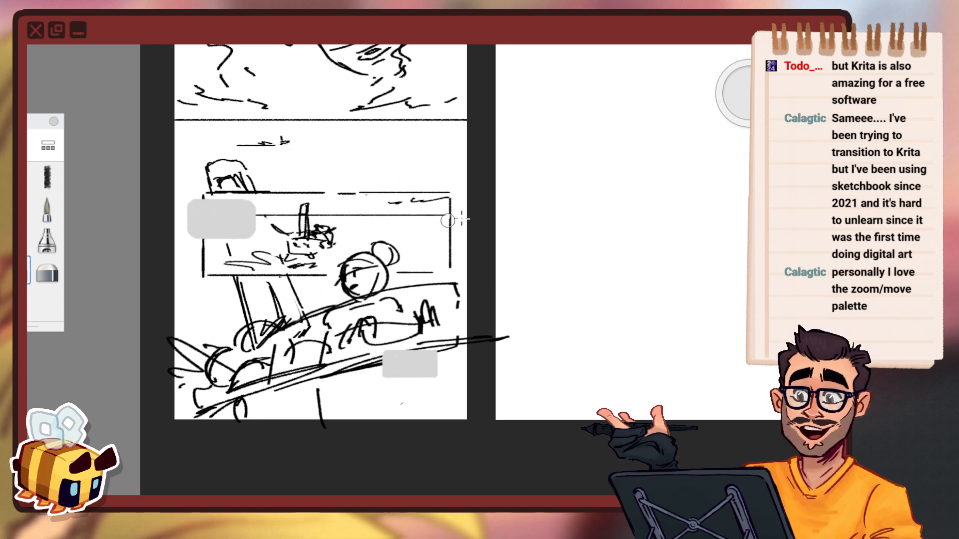
pyautogui.press('space')
pyautogui.moveTo(431, 319); pyautogui.dragTo(454, 302)
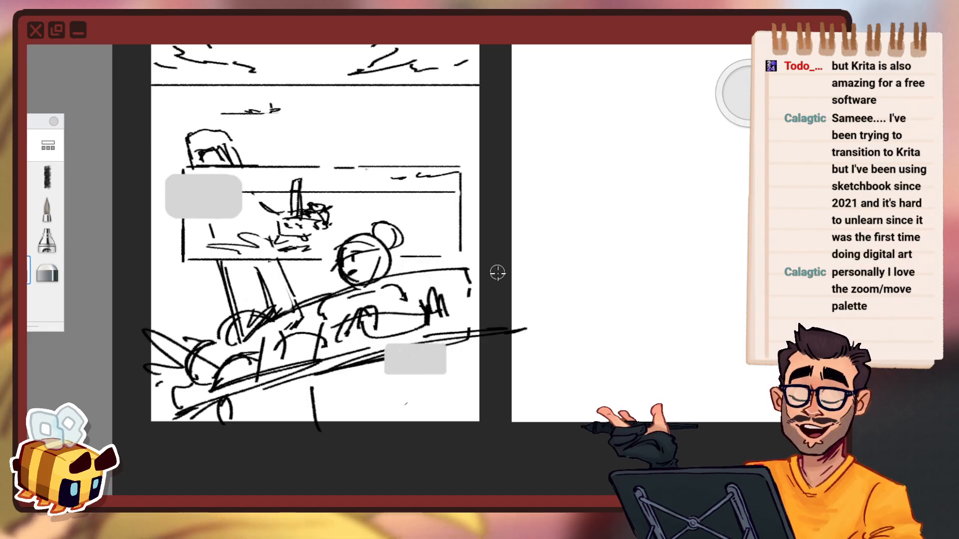
pyautogui.press('space')
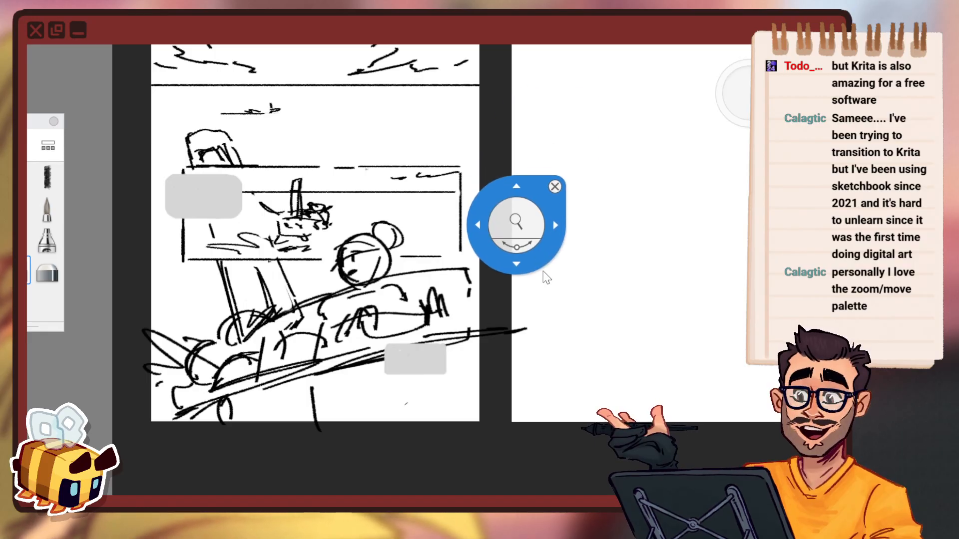
pyautogui.moveTo(545, 278); pyautogui.dragTo(606, 315)
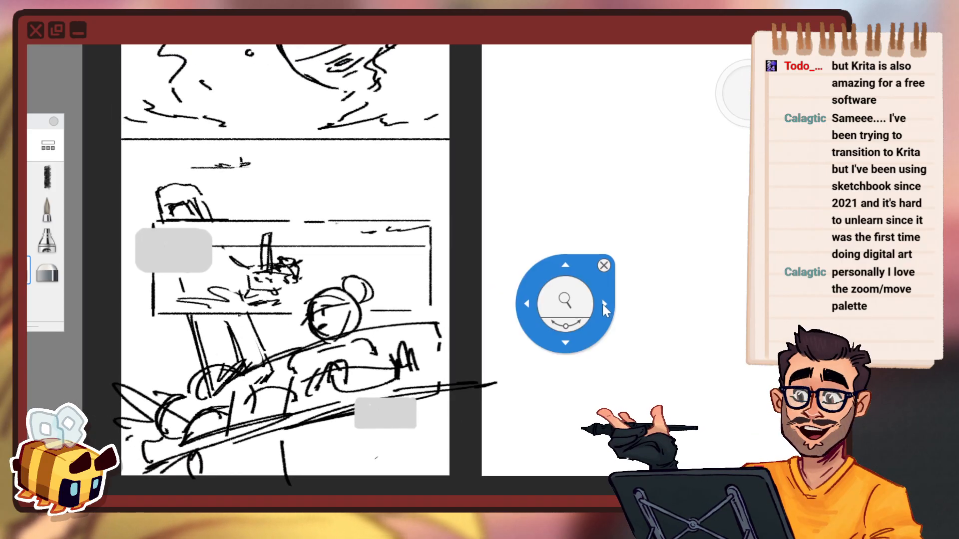
pyautogui.press('space')
pyautogui.moveTo(489, 252); pyautogui.dragTo(534, 254)
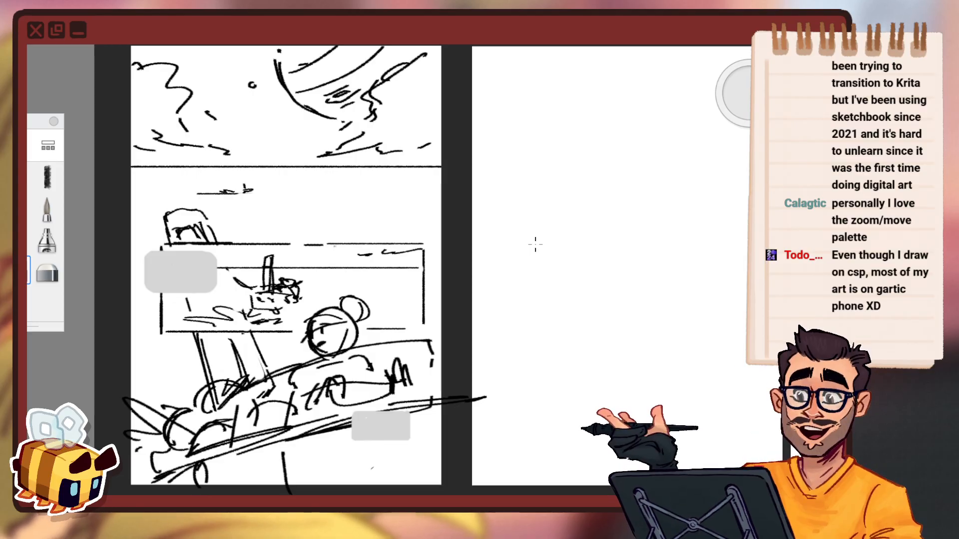
pyautogui.moveTo(480, 280); pyautogui.dragTo(504, 241)
pyautogui.press('space')
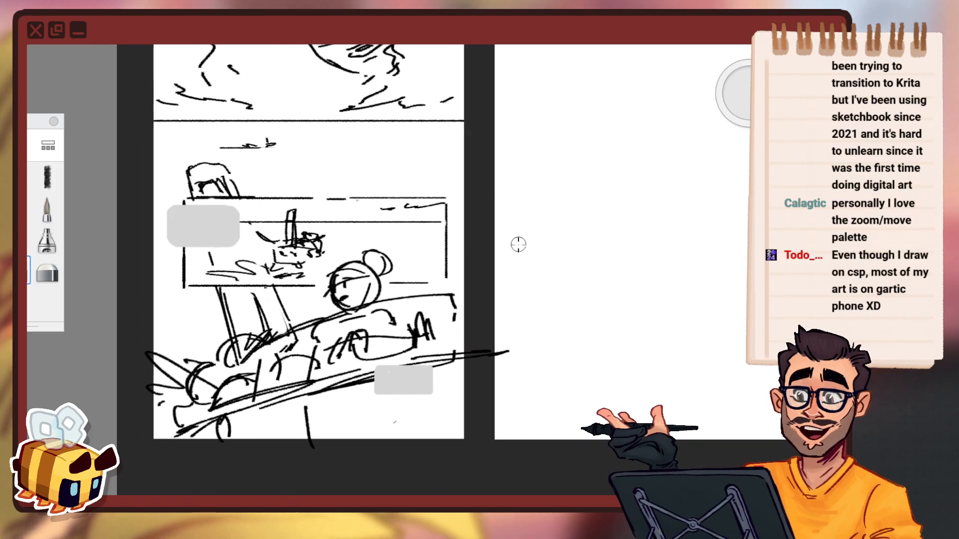
pyautogui.press('space')
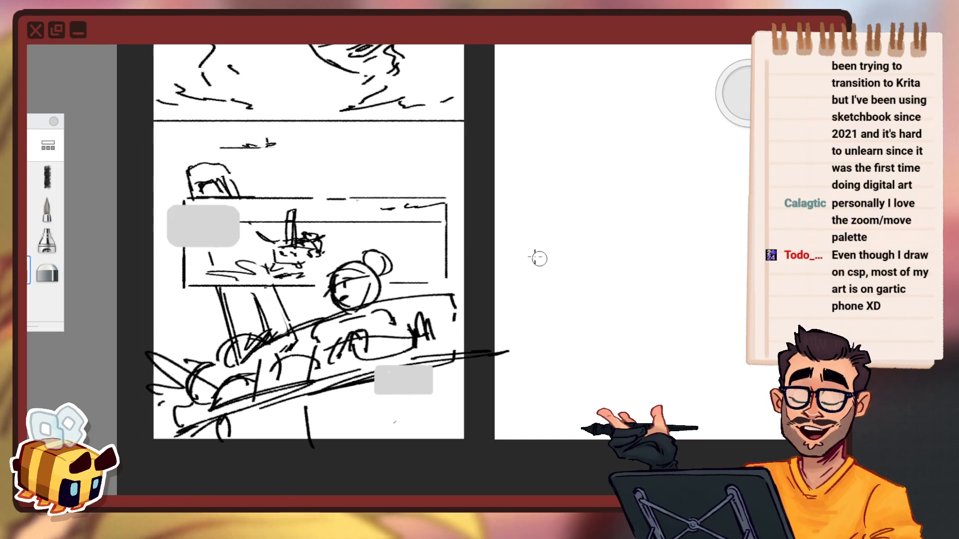
pyautogui.press('space')
pyautogui.moveTo(610, 174)
pyautogui.mouseDown()
pyautogui.moveTo(609, 242)
pyautogui.moveTo(561, 274)
pyautogui.moveTo(590, 257)
pyautogui.mouseUp()
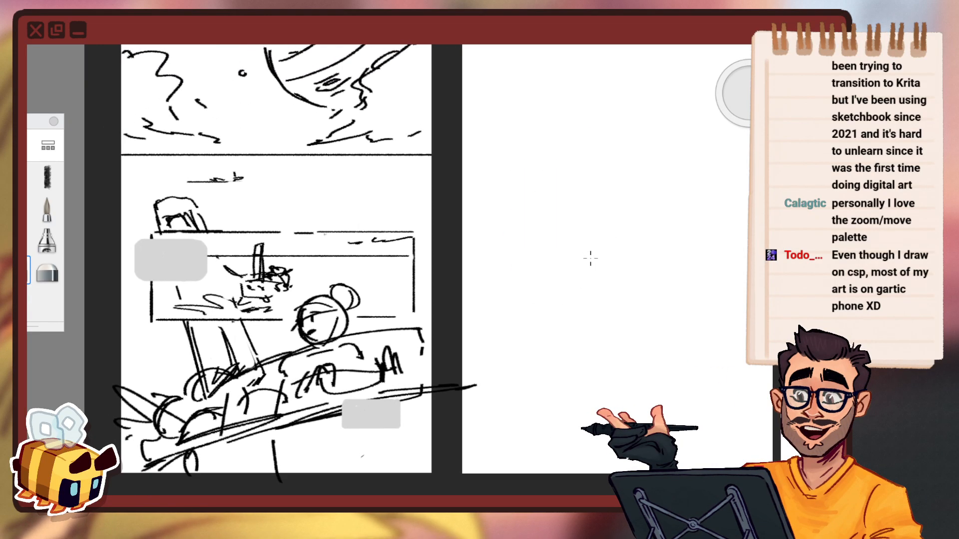
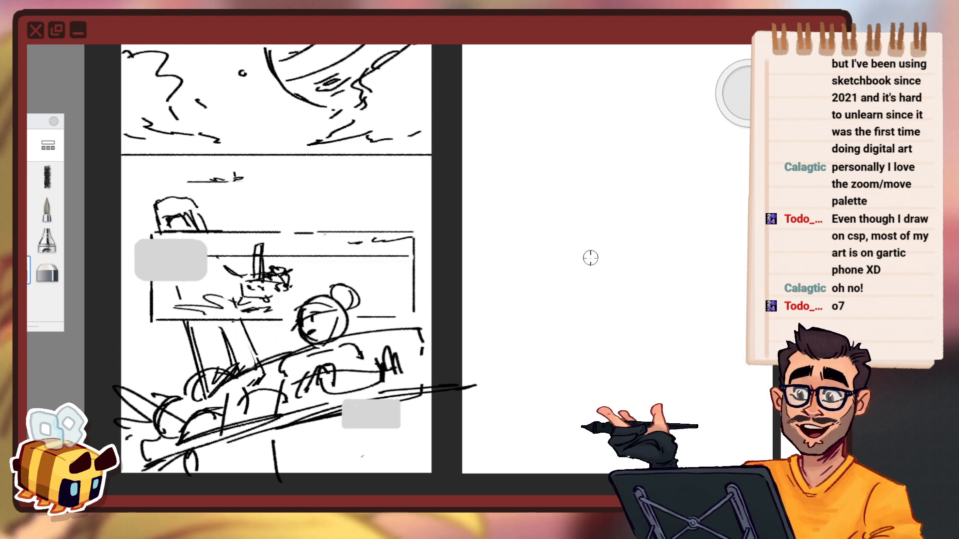
# Round off the corners of the small gray box below the vehicle with the eraser.
pyautogui.press('space')
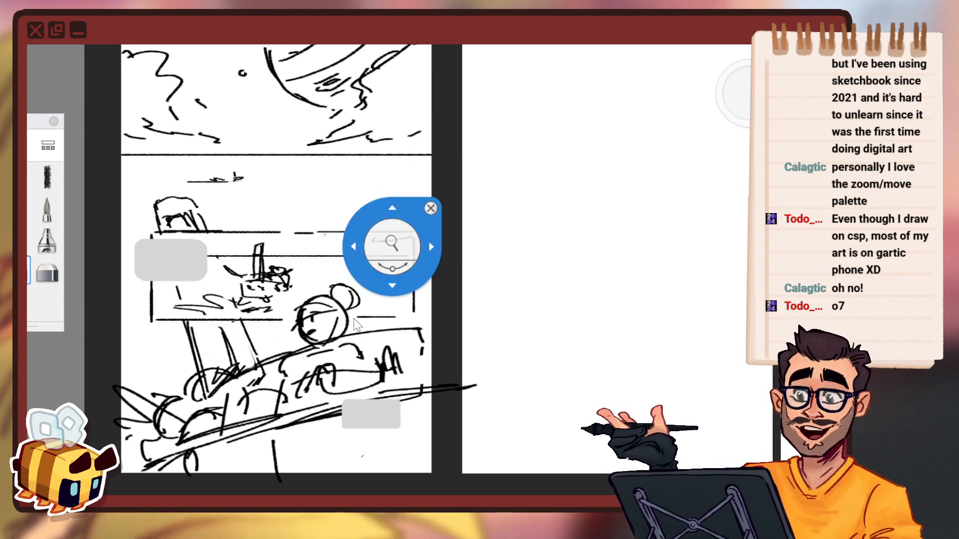
pyautogui.moveTo(386, 353); pyautogui.dragTo(409, 317)
pyautogui.moveTo(322, 382); pyautogui.dragTo(352, 404)
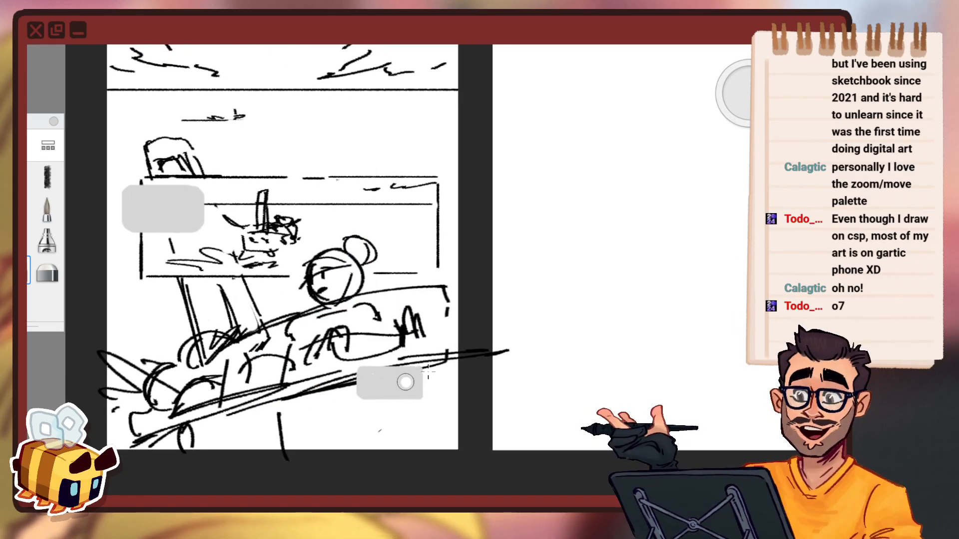
pyautogui.press('space')
pyautogui.moveTo(449, 367); pyautogui.dragTo(485, 409)
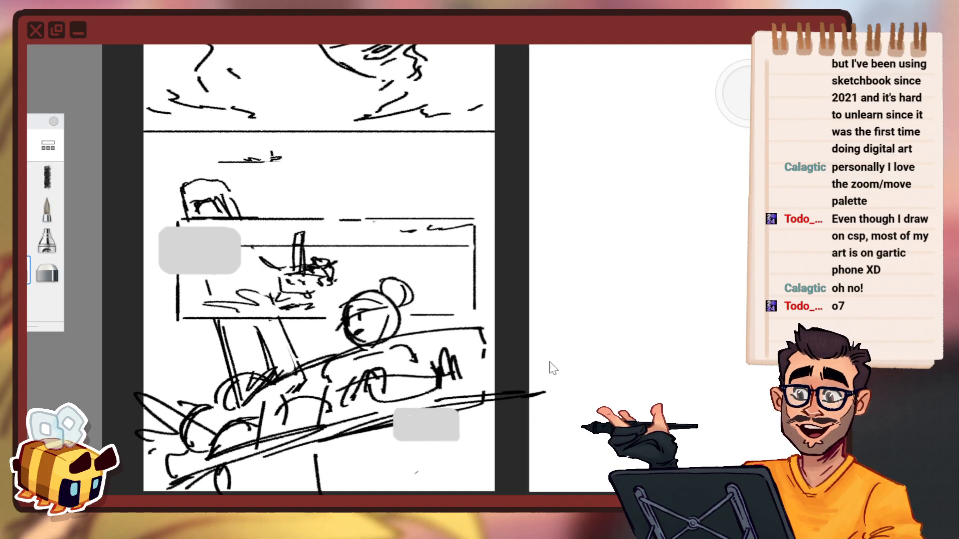
# Switch to the pencil brush with black as the drawing color and close the color editor.
pyautogui.click(28, 177)
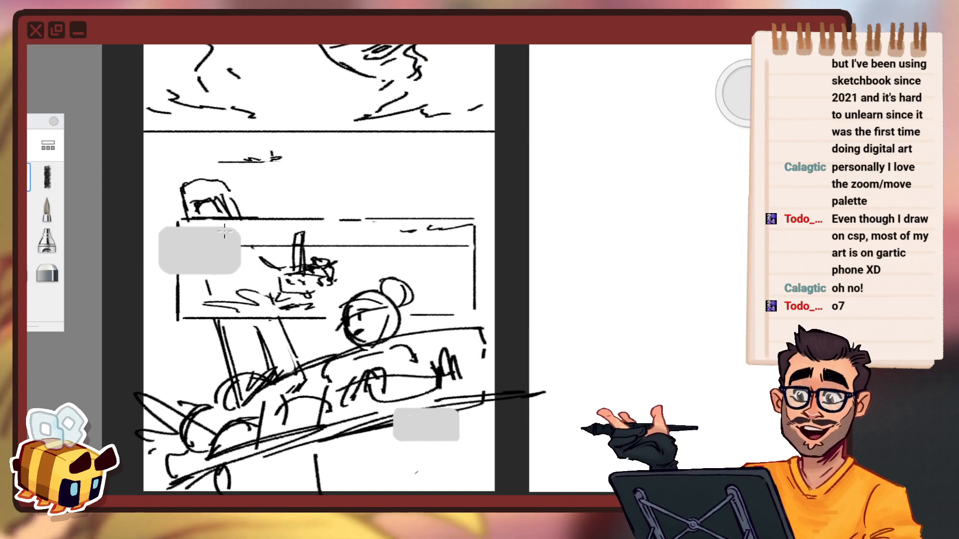
pyautogui.press('space')
pyautogui.moveTo(155, 309); pyautogui.dragTo(176, 259)
pyautogui.press('c')
pyautogui.moveTo(195, 293); pyautogui.dragTo(198, 358)
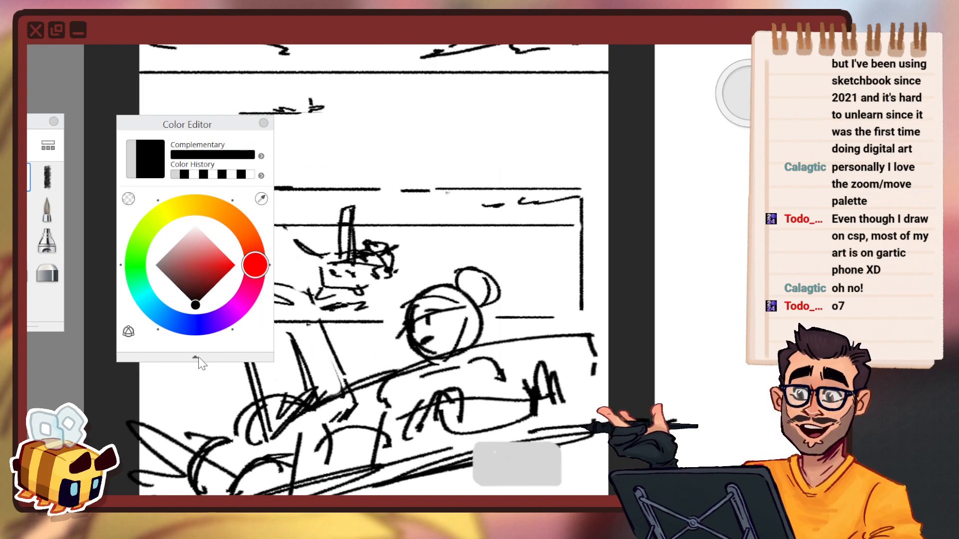
pyautogui.moveTo(262, 125); pyautogui.dragTo(263, 125)
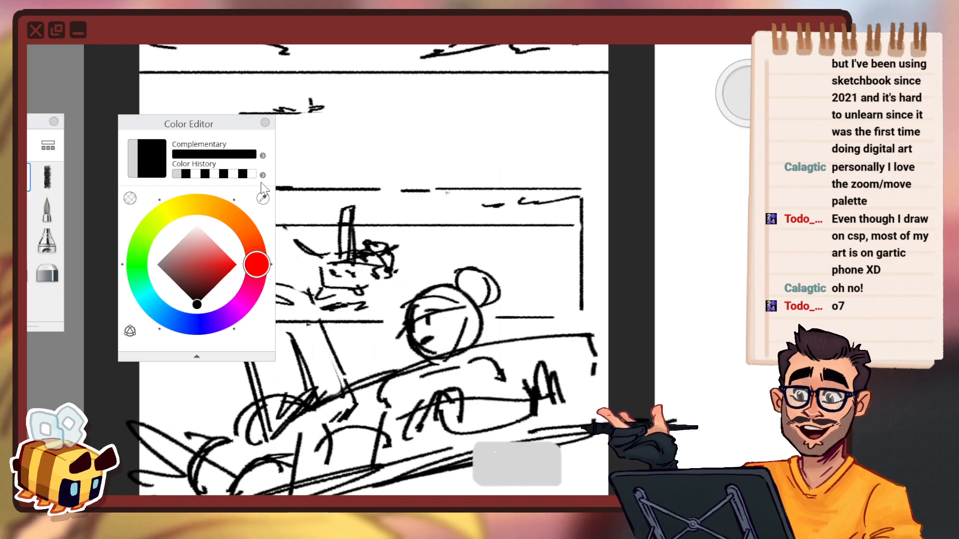
pyautogui.click(265, 123)
# Hand-letter "Did IT" as the first line in the gray box below the vehicle, undoing unwanted strokes.
pyautogui.press('space')
pyautogui.moveTo(589, 379); pyautogui.dragTo(518, 222)
pyautogui.press('space')
pyautogui.moveTo(428, 322); pyautogui.dragTo(475, 262)
pyautogui.moveTo(593, 223); pyautogui.dragTo(578, 271)
pyautogui.moveTo(733, 98); pyautogui.dragTo(620, 110)
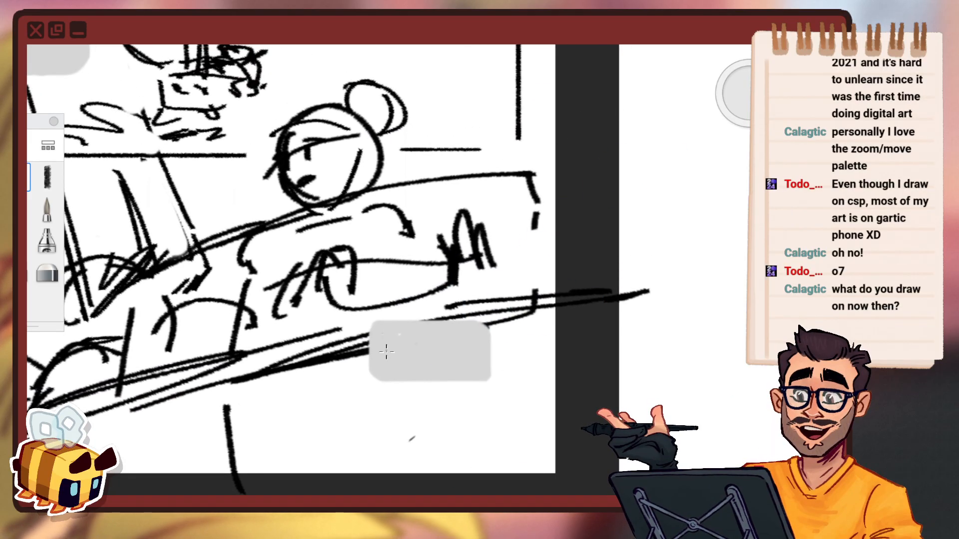
pyautogui.moveTo(386, 337); pyautogui.dragTo(389, 349)
pyautogui.moveTo(401, 343)
pyautogui.mouseDown()
pyautogui.moveTo(434, 348)
pyautogui.moveTo(437, 337)
pyautogui.moveTo(431, 352)
pyautogui.moveTo(453, 336)
pyautogui.moveTo(404, 356)
pyautogui.mouseUp()
pyautogui.moveTo(397, 365); pyautogui.dragTo(415, 370)
pyautogui.moveTo(423, 355)
pyautogui.mouseDown()
pyautogui.moveTo(423, 370)
pyautogui.moveTo(451, 362)
pyautogui.mouseUp()
pyautogui.hotkey('ctrl', 'z')
pyautogui.hotkey('ctrl', 'z')
pyautogui.hotkey('ctrl', 'z')
pyautogui.hotkey('ctrl', 'z')
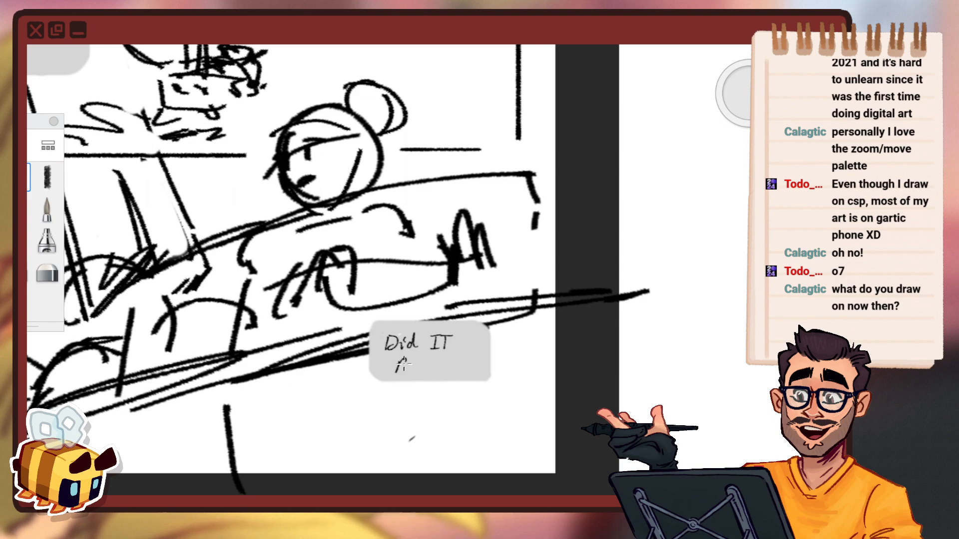
# Hand-letter "follow you?" as the second line in the gray box below the vehicle.
pyautogui.moveTo(424, 356); pyautogui.dragTo(422, 370)
pyautogui.moveTo(432, 361); pyautogui.dragTo(491, 369)
pyautogui.click(491, 373)
# Move the "Did IT follow you?" lettering slightly left so it sits inside its gray box.
pyautogui.press('space')
pyautogui.moveTo(434, 315); pyautogui.dragTo(430, 338)
pyautogui.moveTo(467, 265); pyautogui.dragTo(487, 278)
pyautogui.click(390, 48)
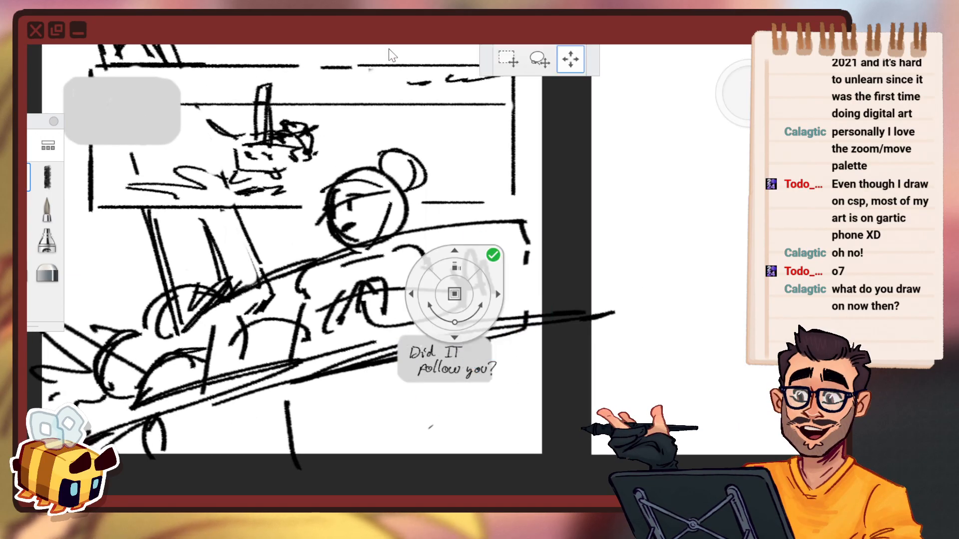
pyautogui.click(562, 280)
pyautogui.moveTo(569, 284); pyautogui.dragTo(605, 294)
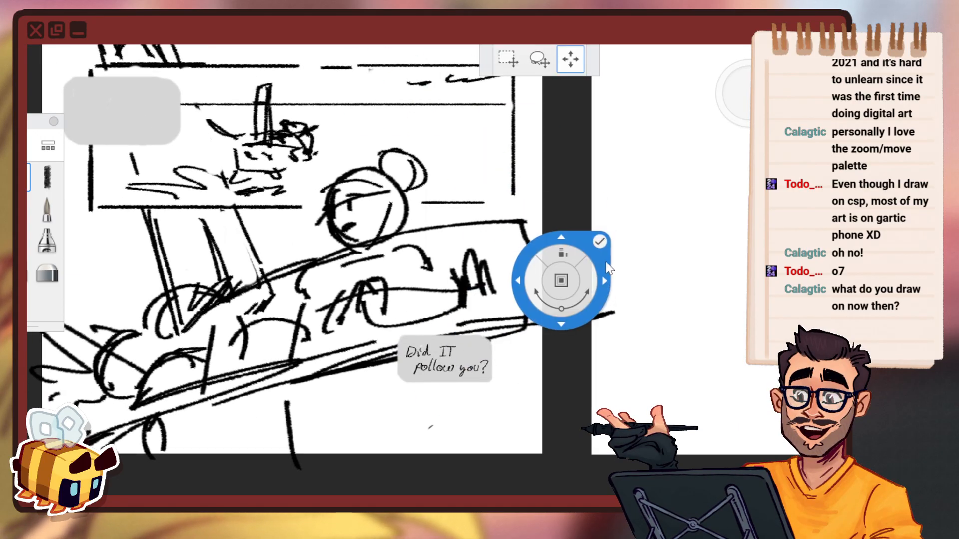
pyautogui.click(599, 242)
# Examine the lettered box in the whole page and the empty caption box over the inset panel.
pyautogui.press('space')
pyautogui.moveTo(442, 251); pyautogui.dragTo(424, 305)
pyautogui.moveTo(529, 286); pyautogui.dragTo(583, 326)
pyautogui.press('space')
pyautogui.moveTo(458, 346); pyautogui.dragTo(523, 272)
pyautogui.press('space')
pyautogui.moveTo(528, 333); pyautogui.dragTo(514, 385)
pyautogui.moveTo(545, 352); pyautogui.dragTo(535, 409)
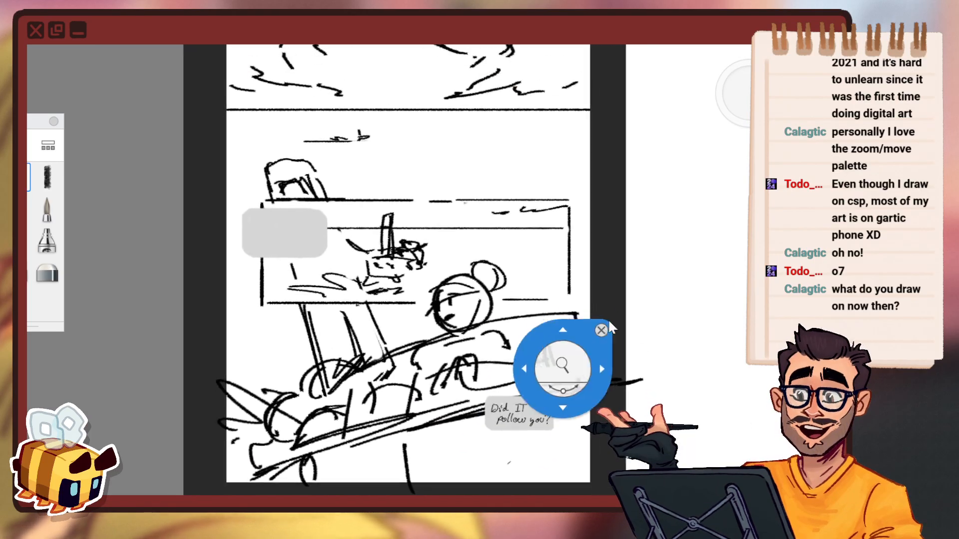
pyautogui.moveTo(609, 322); pyautogui.dragTo(604, 356)
pyautogui.press('space')
pyautogui.moveTo(342, 280)
pyautogui.mouseDown()
pyautogui.moveTo(315, 217)
pyautogui.moveTo(327, 291)
pyautogui.mouseUp()
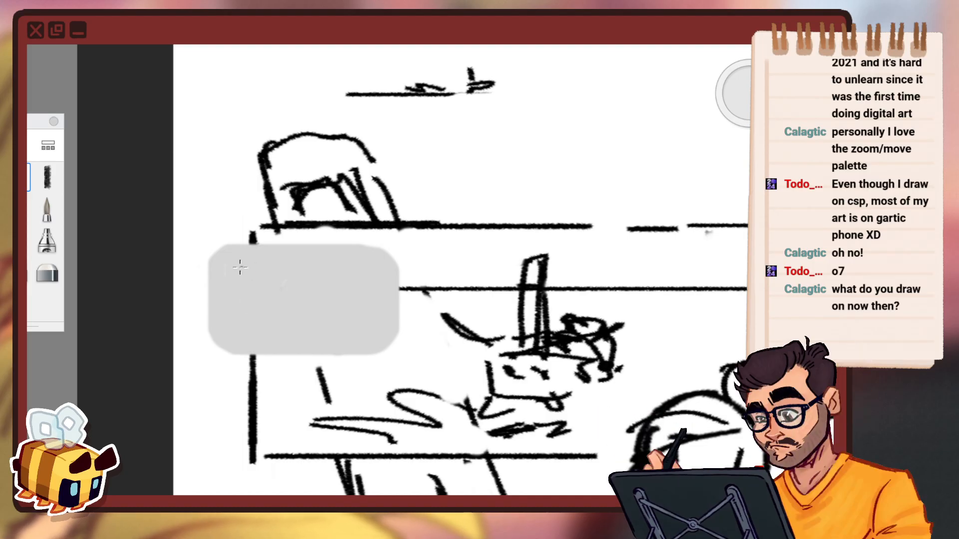
pyautogui.press('space')
pyautogui.moveTo(350, 276); pyautogui.dragTo(298, 387)
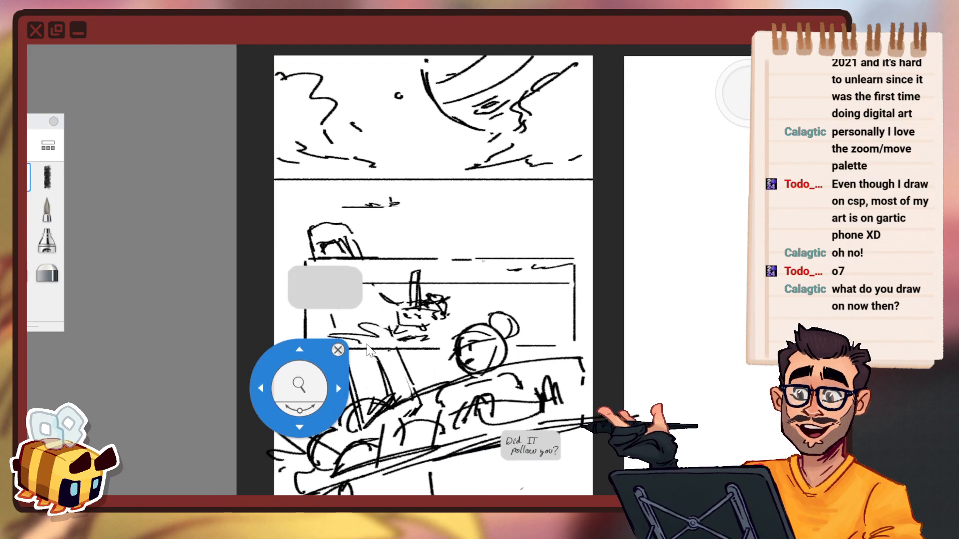
pyautogui.moveTo(457, 364); pyautogui.dragTo(439, 310)
pyautogui.moveTo(525, 314); pyautogui.dragTo(472, 299)
pyautogui.moveTo(269, 245); pyautogui.dragTo(489, 220)
pyautogui.moveTo(489, 220); pyautogui.dragTo(497, 234)
# Draw a small gray speech tail from the empty caption box's lower-right edge toward the vehicle in the inset panel, redoing rough strokes.
pyautogui.click(46, 177)
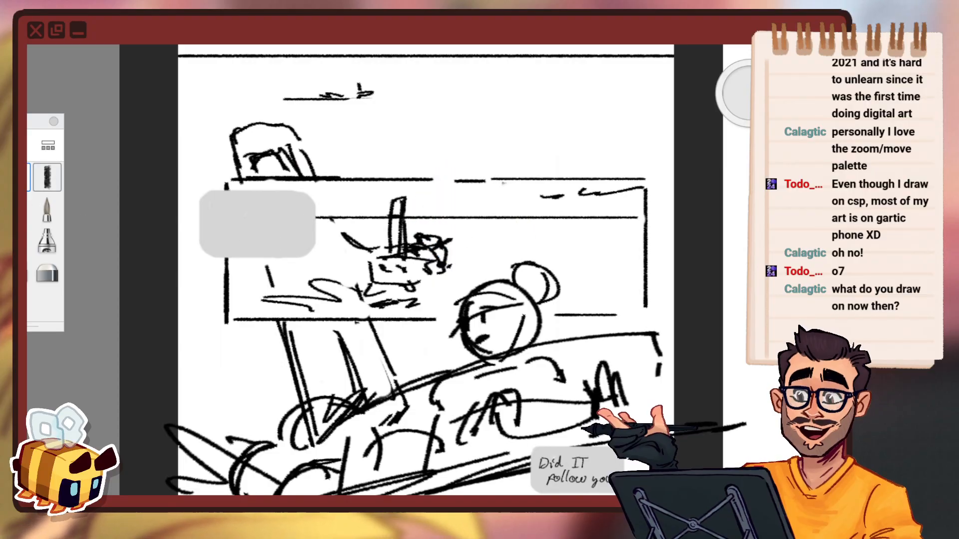
pyautogui.click(469, 48)
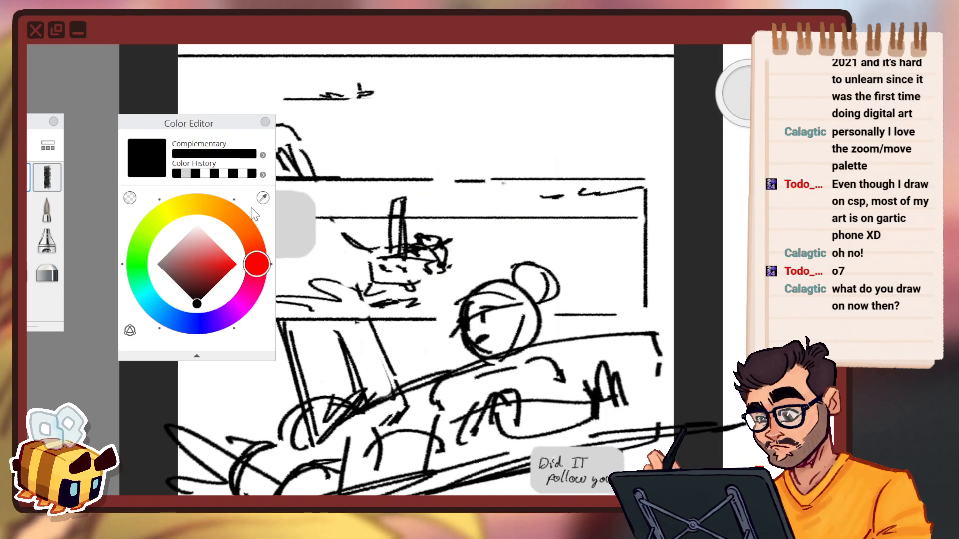
pyautogui.click(264, 121)
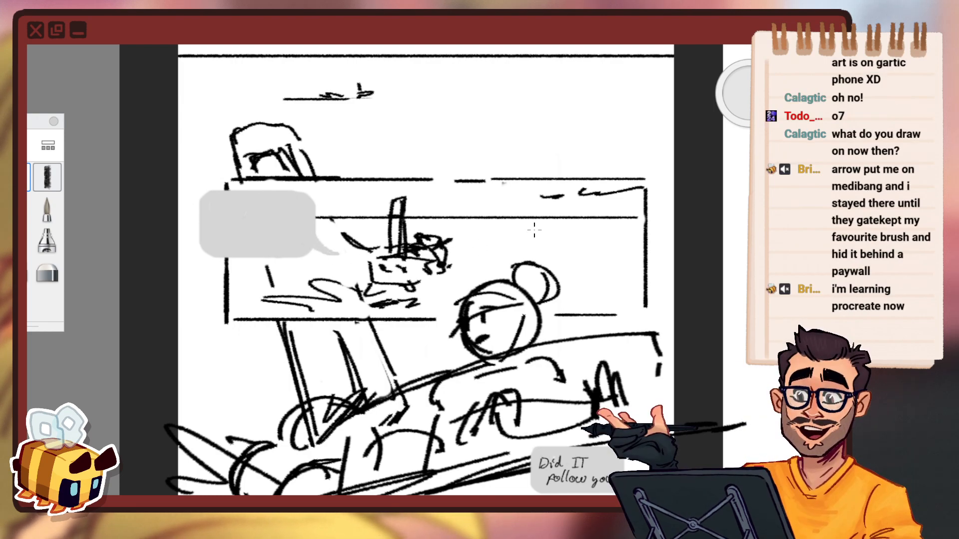
pyautogui.press('ctrl')
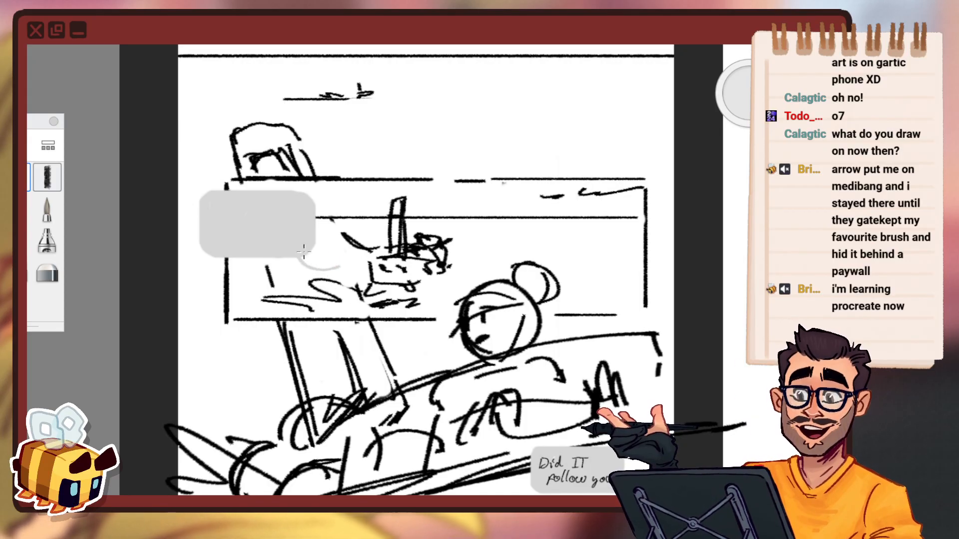
pyautogui.hotkey('ctrl', 'z')
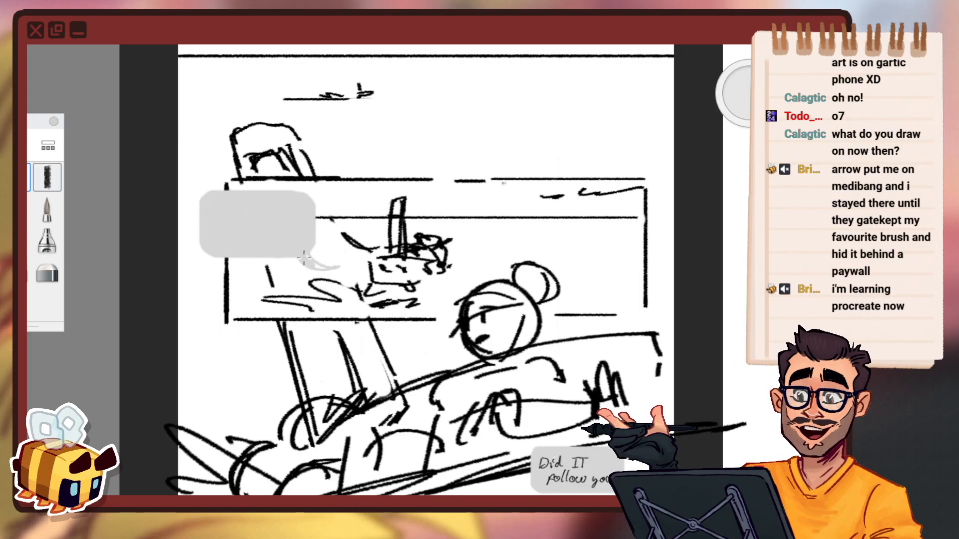
pyautogui.press('space')
pyautogui.moveTo(404, 271); pyautogui.dragTo(451, 239)
pyautogui.hotkey('ctrl', 'z')
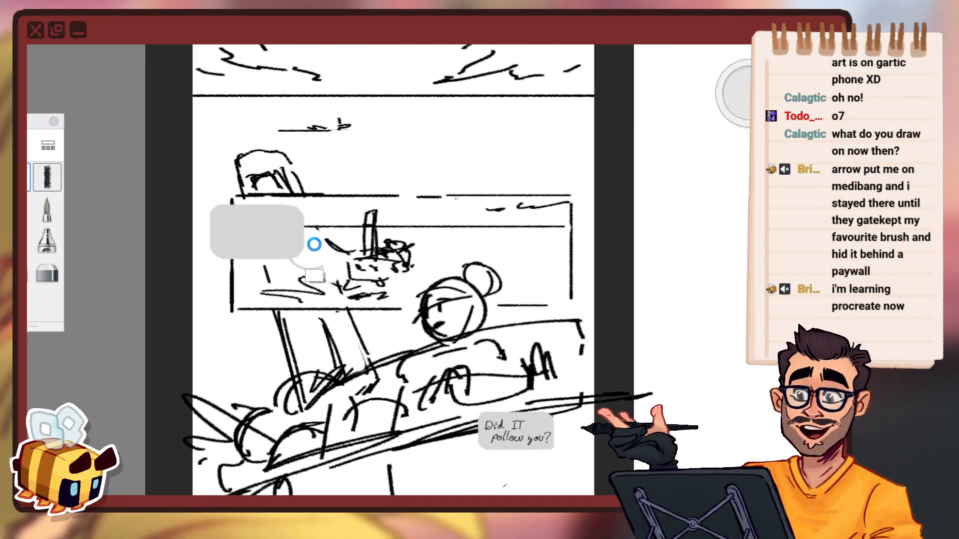
pyautogui.moveTo(304, 237)
pyautogui.mouseDown()
pyautogui.moveTo(322, 254)
pyautogui.moveTo(298, 250)
pyautogui.moveTo(311, 254)
pyautogui.moveTo(349, 253)
pyautogui.moveTo(302, 241)
pyautogui.moveTo(320, 251)
pyautogui.mouseUp()
pyautogui.press('space')
pyautogui.moveTo(380, 291); pyautogui.dragTo(370, 337)
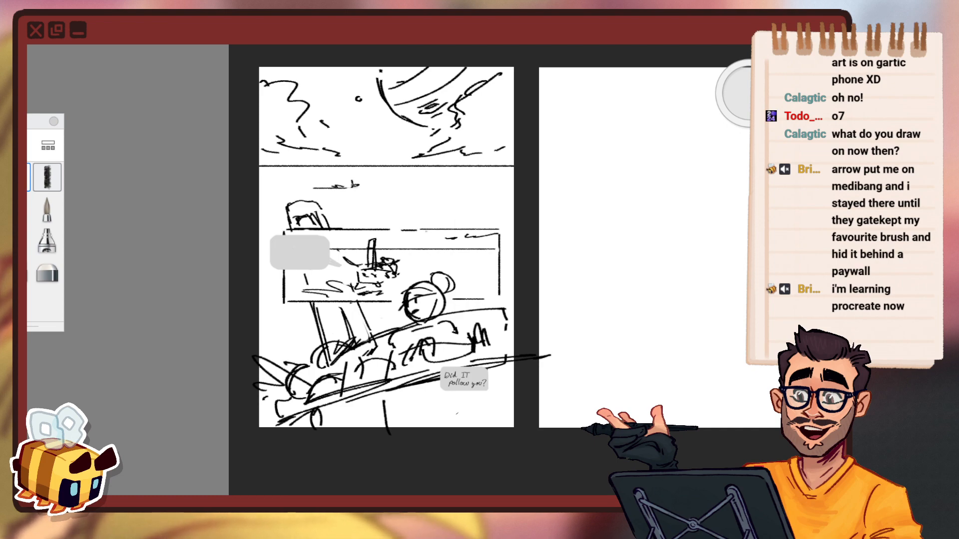
# Select the gray box behind "Did IT follow you?" and enlarge it, shifting it slightly down and to the left.
pyautogui.press('space')
pyautogui.moveTo(466, 387); pyautogui.dragTo(484, 350)
pyautogui.moveTo(449, 165); pyautogui.dragTo(409, 135)
pyautogui.press('v')
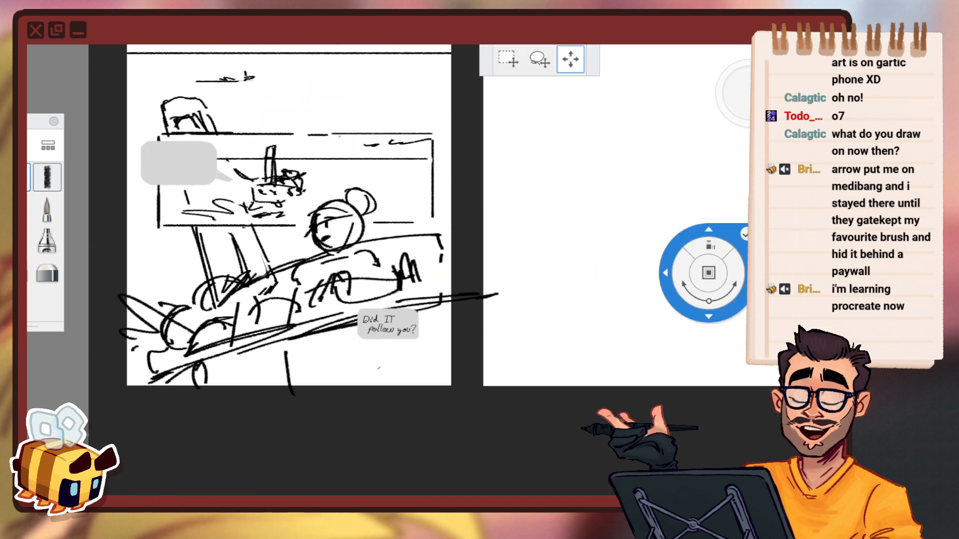
pyautogui.click(508, 59)
pyautogui.moveTo(329, 268)
pyautogui.mouseDown()
pyautogui.moveTo(367, 288)
pyautogui.moveTo(460, 373)
pyautogui.mouseUp()
pyautogui.moveTo(420, 328); pyautogui.dragTo(424, 319)
pyautogui.moveTo(516, 308)
pyautogui.mouseDown()
pyautogui.moveTo(500, 326)
pyautogui.moveTo(467, 321)
pyautogui.moveTo(514, 310)
pyautogui.mouseUp()
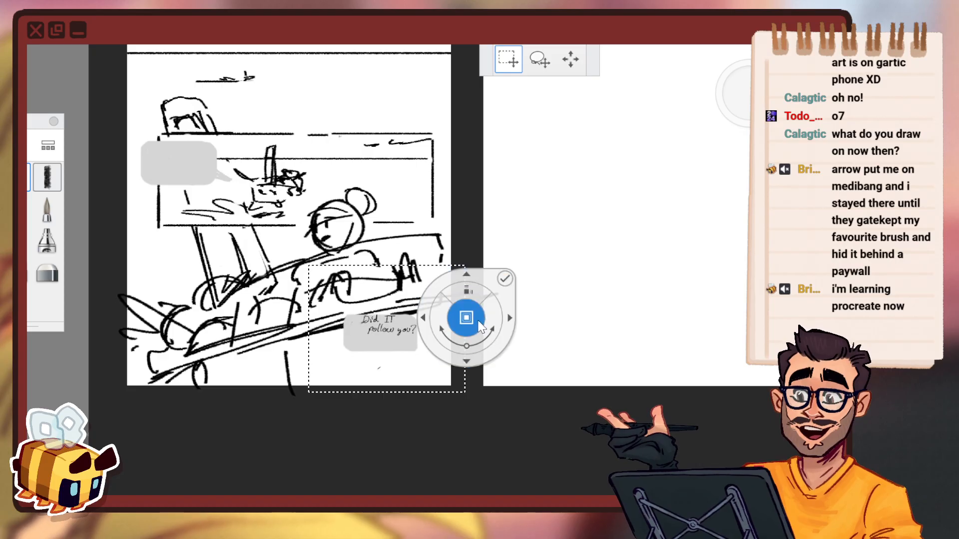
pyautogui.click(504, 279)
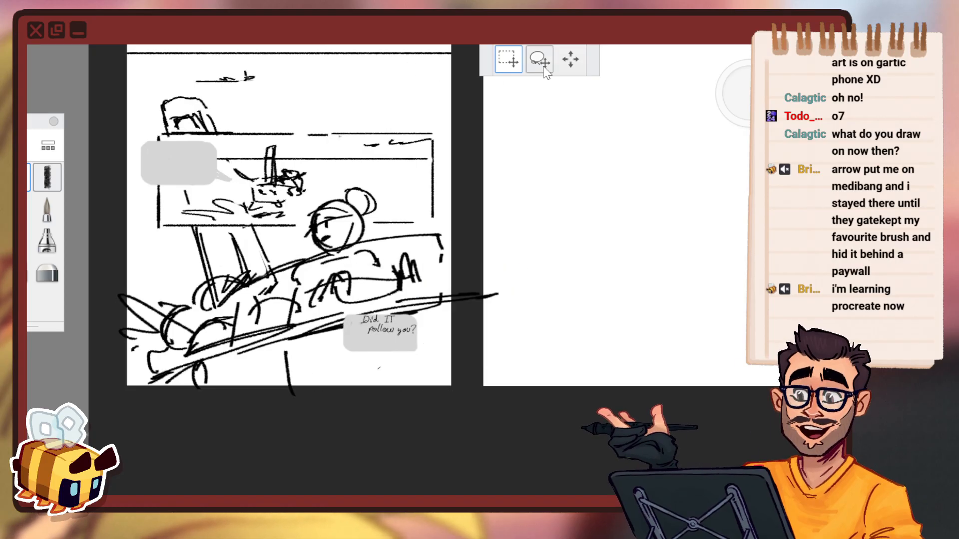
# Select the "Did IT follow you?" lettering, enlarge it slightly and center it inside the resized gray box.
pyautogui.moveTo(319, 269); pyautogui.dragTo(480, 402)
pyautogui.moveTo(455, 299); pyautogui.dragTo(524, 304)
pyautogui.click(516, 276)
pyautogui.press('space')
pyautogui.moveTo(383, 317); pyautogui.dragTo(410, 228)
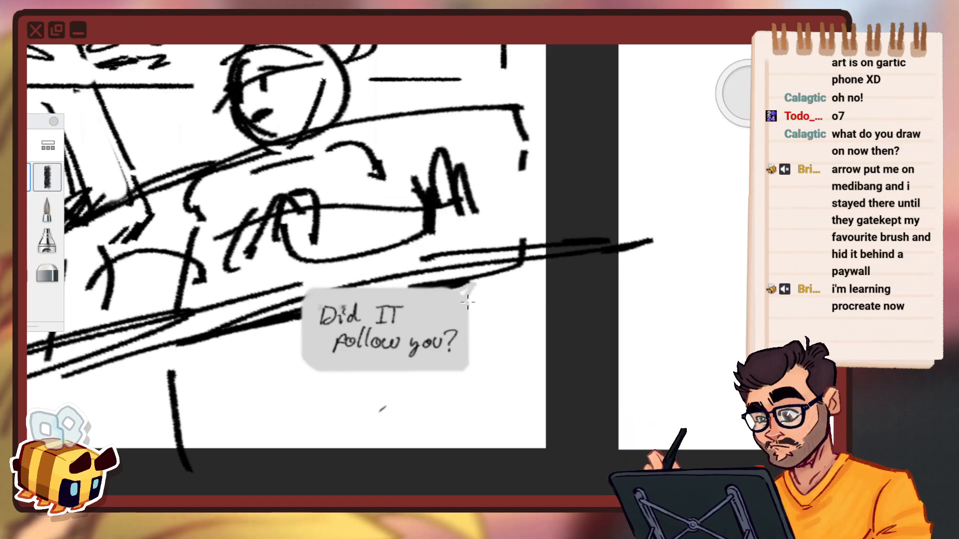
# Try extending the right edge of the "Did IT follow you?" box with rough gray strokes.
pyautogui.moveTo(464, 297)
pyautogui.mouseDown()
pyautogui.moveTo(479, 314)
pyautogui.moveTo(469, 358)
pyautogui.mouseUp()
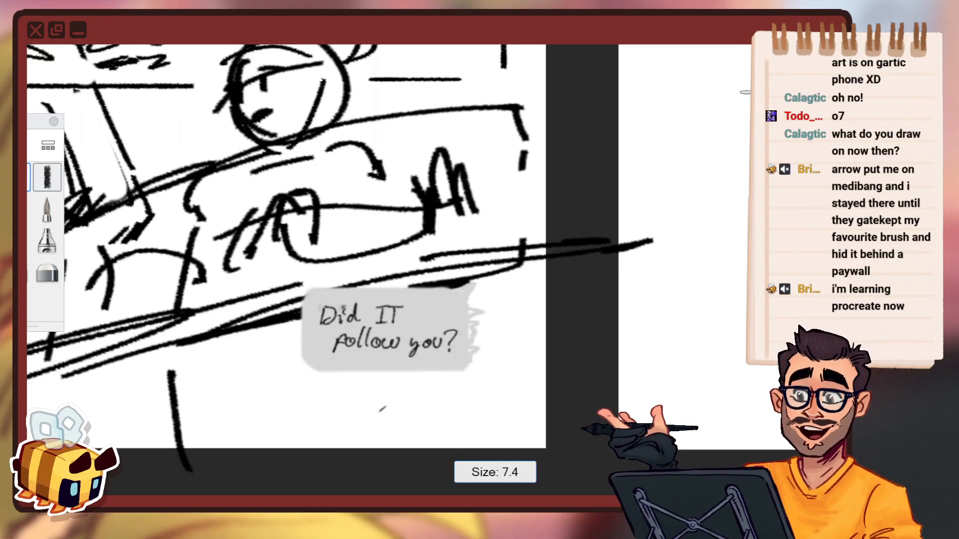
pyautogui.hotkey('ctrl', 'z')
pyautogui.press('space')
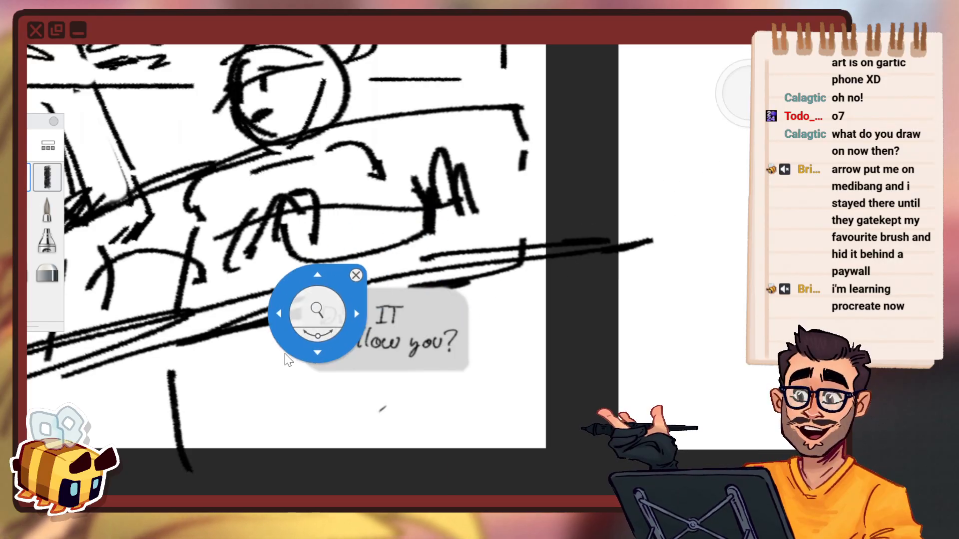
pyautogui.moveTo(318, 314); pyautogui.dragTo(294, 357)
pyautogui.moveTo(443, 331); pyautogui.dragTo(549, 387)
pyautogui.moveTo(418, 360); pyautogui.dragTo(462, 344)
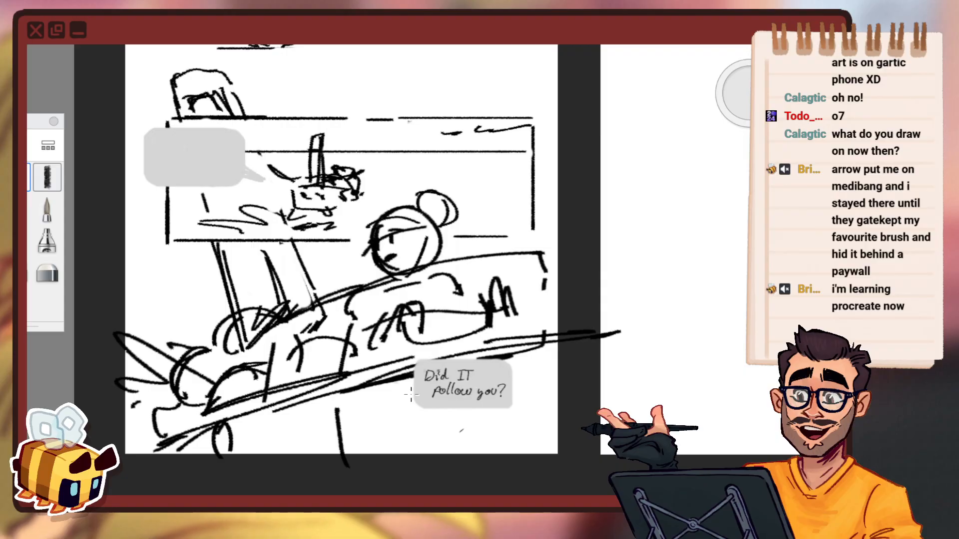
# Examine the whole rough page together with the blank pages beside it.
pyautogui.press('space')
pyautogui.moveTo(301, 268); pyautogui.dragTo(350, 347)
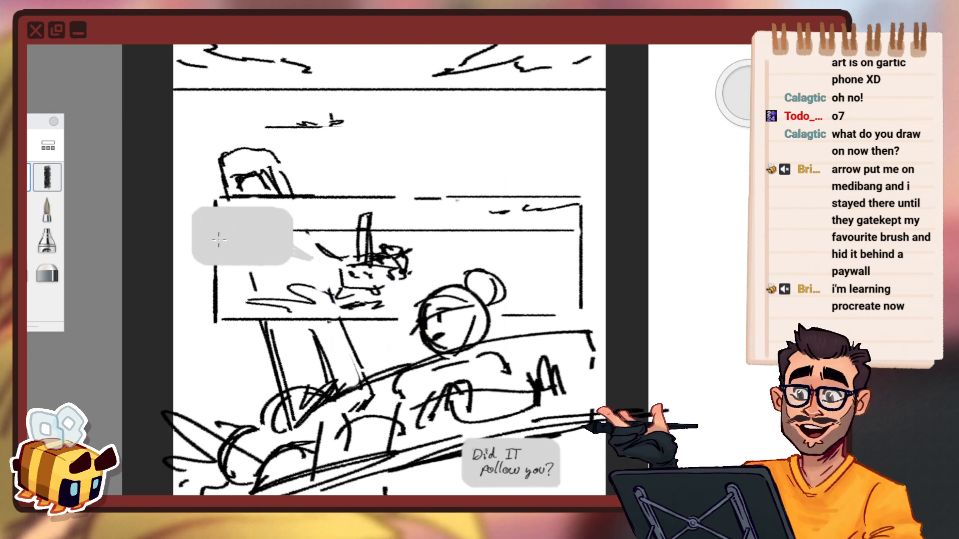
pyautogui.press('space')
pyautogui.moveTo(505, 347); pyautogui.dragTo(495, 407)
pyautogui.press('space')
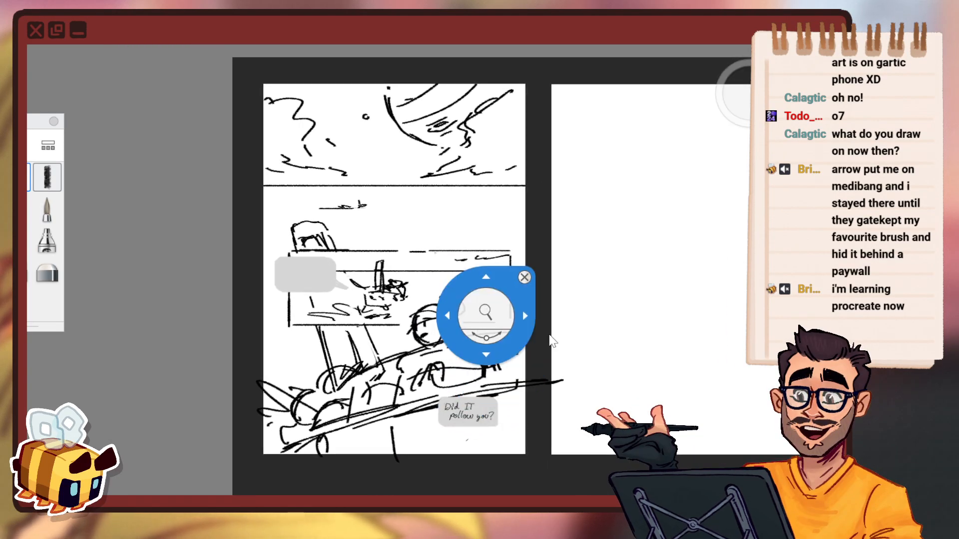
pyautogui.moveTo(532, 328); pyautogui.dragTo(368, 302)
pyautogui.press('space')
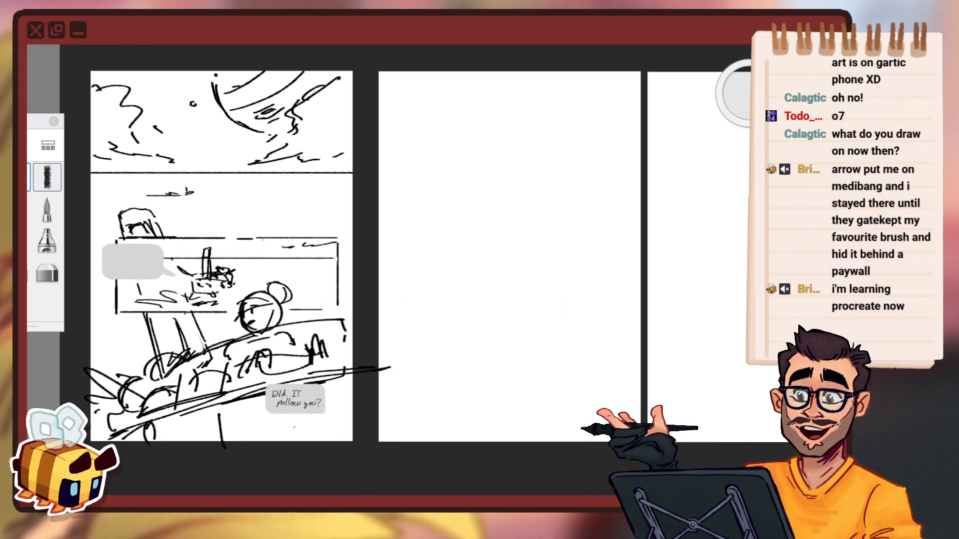
pyautogui.press('space')
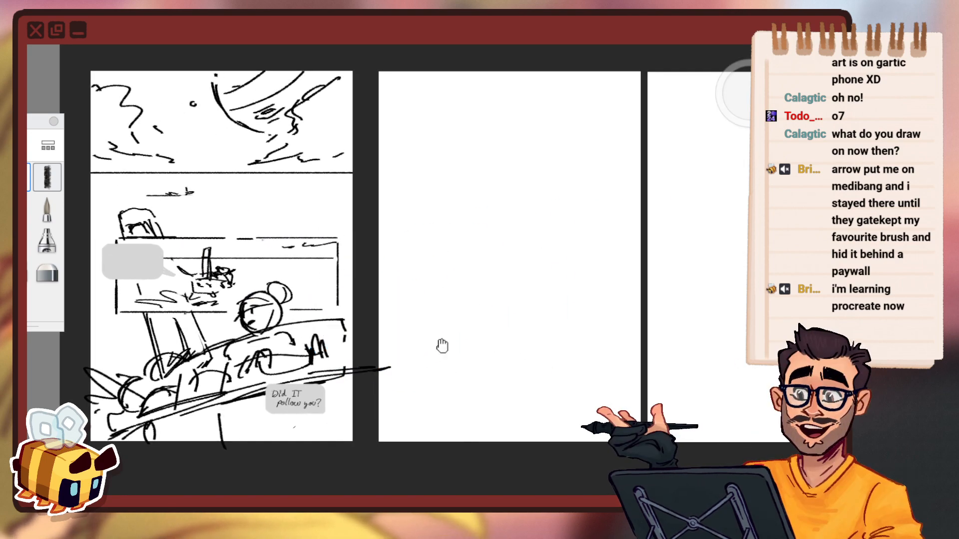
pyautogui.moveTo(443, 345); pyautogui.dragTo(394, 331)
pyautogui.press('space')
pyautogui.moveTo(338, 302); pyautogui.dragTo(336, 344)
pyautogui.press('space')
pyautogui.moveTo(310, 310); pyautogui.dragTo(328, 332)
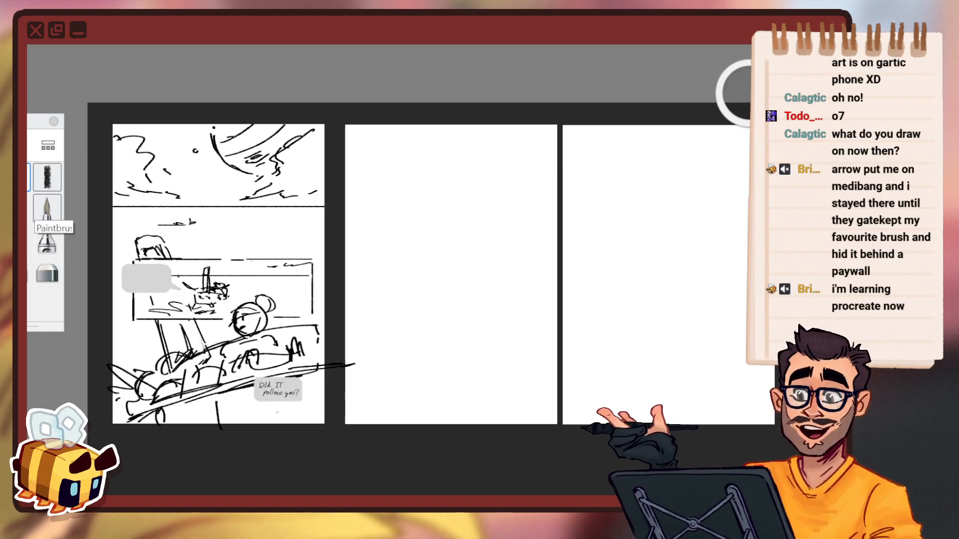
# Switch the drawing color back to black.
pyautogui.press('c')
pyautogui.moveTo(205, 284); pyautogui.dragTo(202, 345)
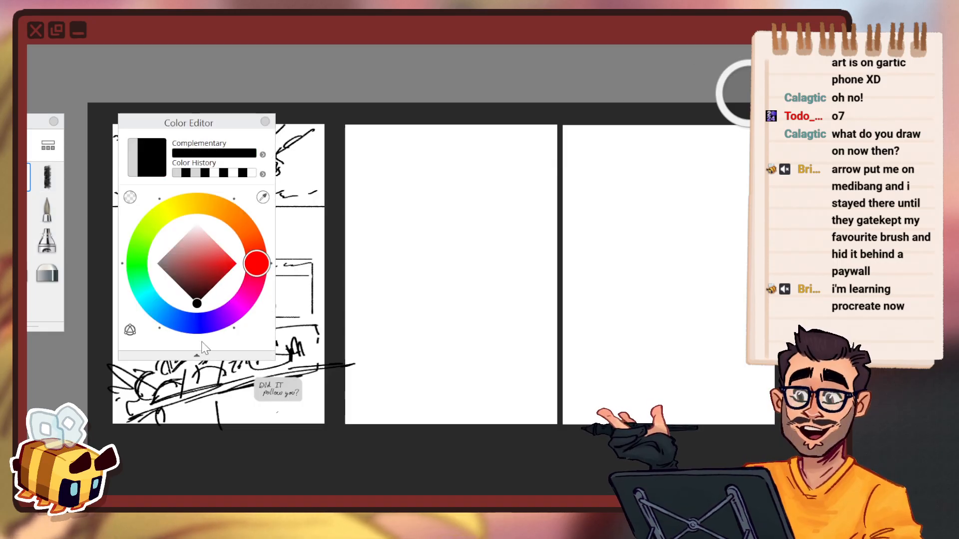
pyautogui.click(266, 122)
# Try sketching a large loose loop on the blank page beside the roughed-out one.
pyautogui.press('space')
pyautogui.moveTo(498, 277); pyautogui.dragTo(559, 272)
pyautogui.moveTo(564, 265); pyautogui.dragTo(516, 268)
pyautogui.moveTo(482, 272); pyautogui.dragTo(457, 272)
pyautogui.moveTo(446, 210); pyautogui.dragTo(538, 232)
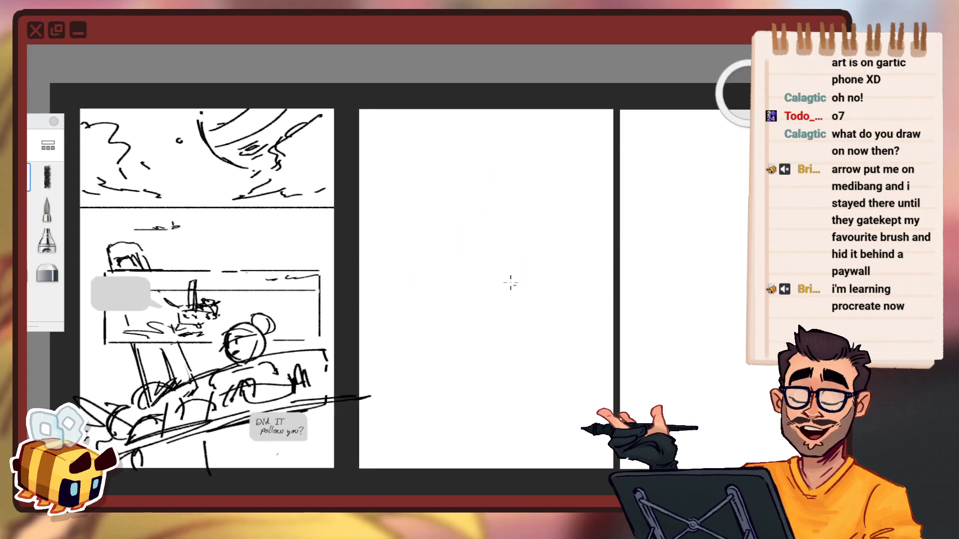
pyautogui.moveTo(440, 348)
pyautogui.mouseDown()
pyautogui.moveTo(462, 138)
pyautogui.moveTo(515, 204)
pyautogui.mouseUp()
pyautogui.hotkey('ctrl', 'z')
pyautogui.hotkey('ctrl', 'z')
pyautogui.moveTo(537, 316)
pyautogui.mouseDown()
pyautogui.moveTo(601, 214)
pyautogui.moveTo(572, 252)
pyautogui.mouseUp()
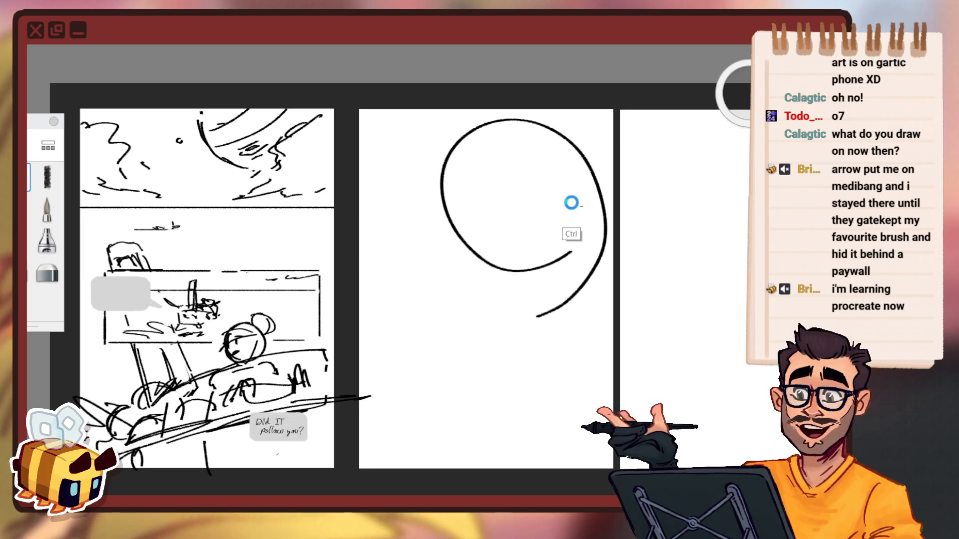
pyautogui.hotkey('ctrl', 'z')
# Try sketching extra ground lines across the lower part of the inset panel, around the base of the vehicle.
pyautogui.press('space')
pyautogui.moveTo(319, 334); pyautogui.dragTo(344, 345)
pyautogui.moveTo(145, 313); pyautogui.dragTo(280, 306)
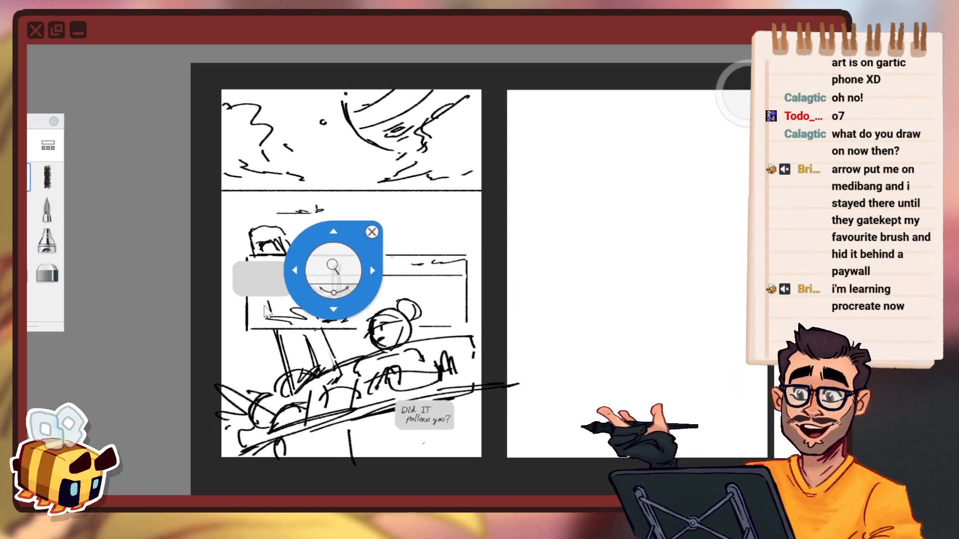
pyautogui.moveTo(335, 267); pyautogui.dragTo(401, 254)
pyautogui.moveTo(441, 276); pyautogui.dragTo(465, 239)
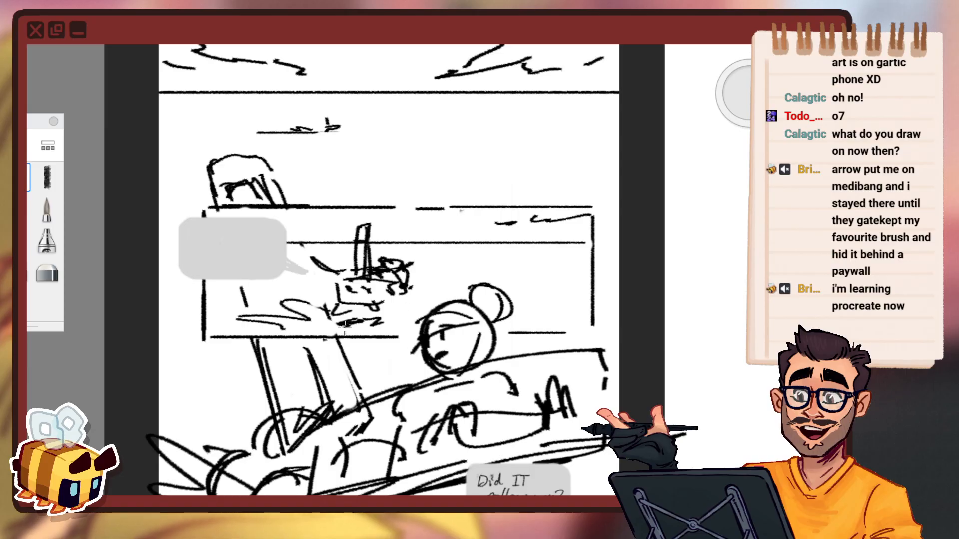
pyautogui.moveTo(231, 329); pyautogui.dragTo(337, 294)
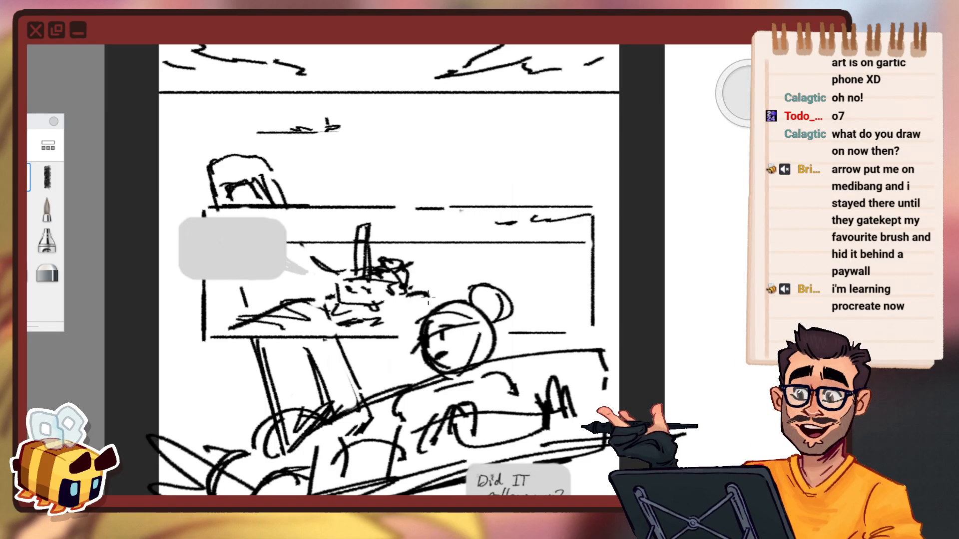
pyautogui.hotkey('ctrl', 'z')
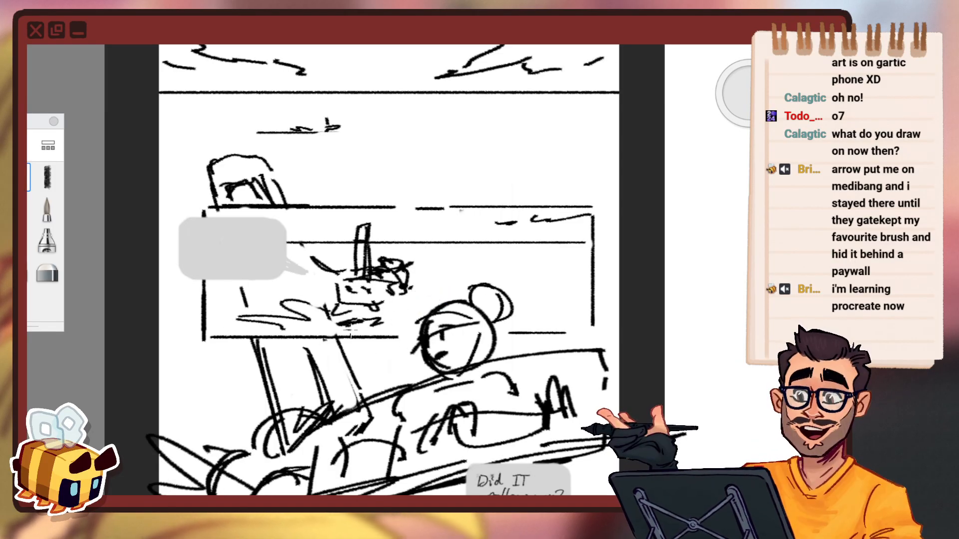
pyautogui.moveTo(366, 328)
pyautogui.mouseDown()
pyautogui.moveTo(414, 335)
pyautogui.moveTo(426, 389)
pyautogui.moveTo(419, 415)
pyautogui.mouseUp()
pyautogui.hotkey('ctrl', 'z')
pyautogui.hotkey('ctrl', 'z')
# Add short black marks along the inset panel's bottom border near its lower-right corner.
pyautogui.moveTo(514, 350); pyautogui.dragTo(405, 351)
pyautogui.moveTo(472, 320); pyautogui.dragTo(411, 319)
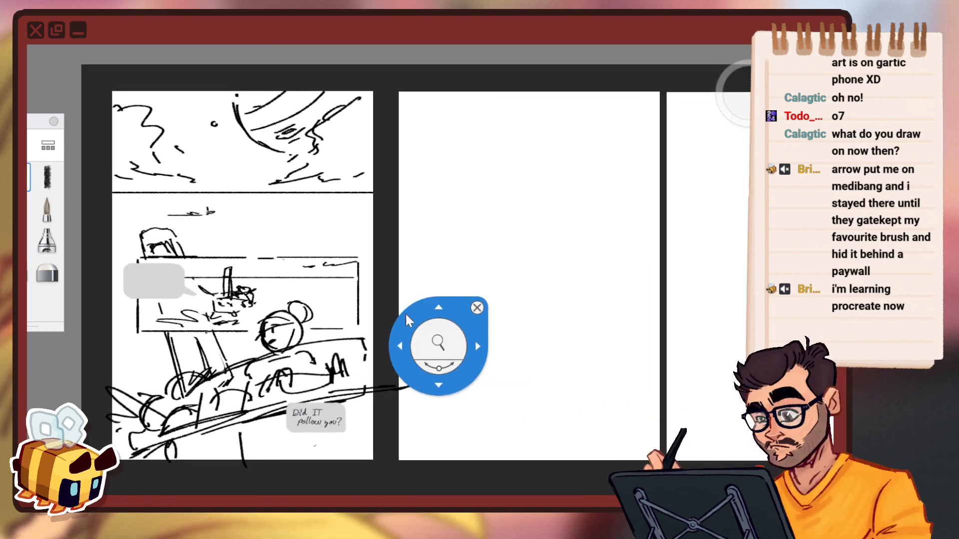
pyautogui.moveTo(333, 319); pyautogui.dragTo(358, 329)
pyautogui.moveTo(527, 293); pyautogui.dragTo(469, 312)
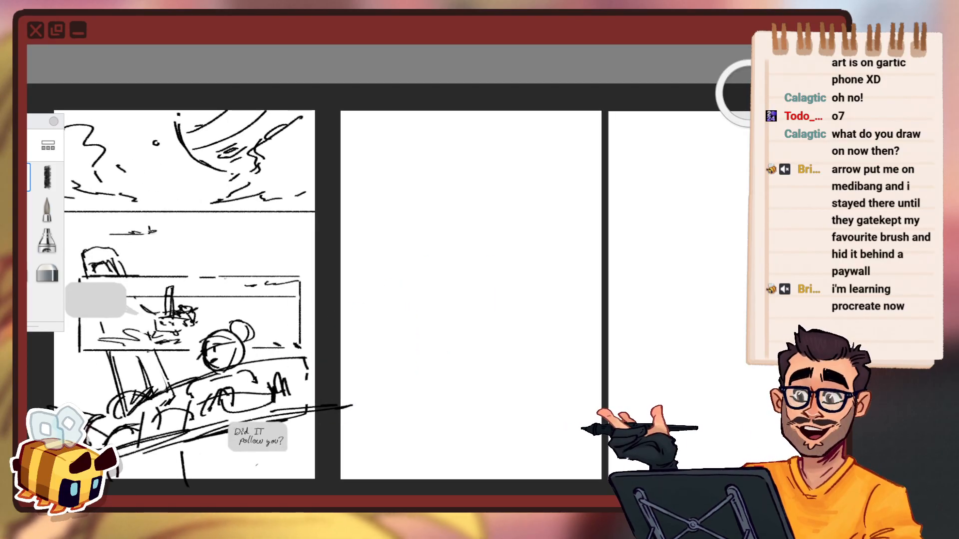
pyautogui.moveTo(732, 106); pyautogui.dragTo(720, 112)
pyautogui.moveTo(325, 322); pyautogui.dragTo(446, 297)
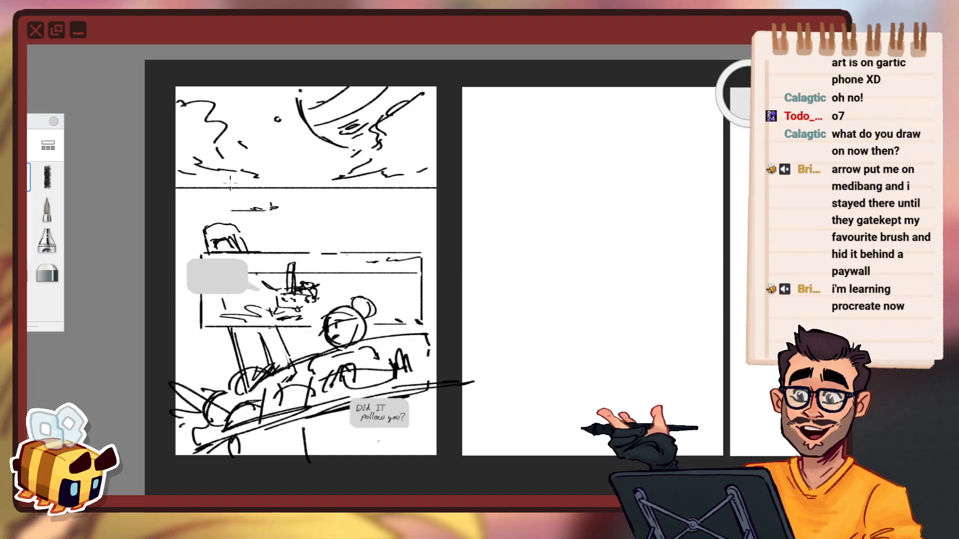
# Try a few light strokes in and around the open right half of the inset panel.
pyautogui.moveTo(343, 224); pyautogui.dragTo(336, 242)
pyautogui.hotkey('ctrl', 'z')
pyautogui.press('space')
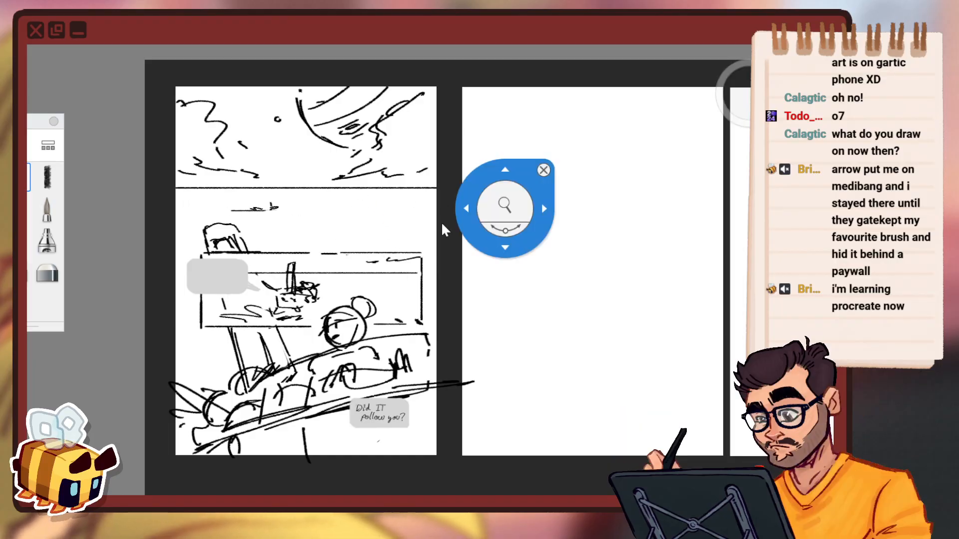
pyautogui.moveTo(507, 323); pyautogui.dragTo(413, 296)
pyautogui.moveTo(380, 244); pyautogui.dragTo(407, 254)
pyautogui.hotkey('ctrl', 'z')
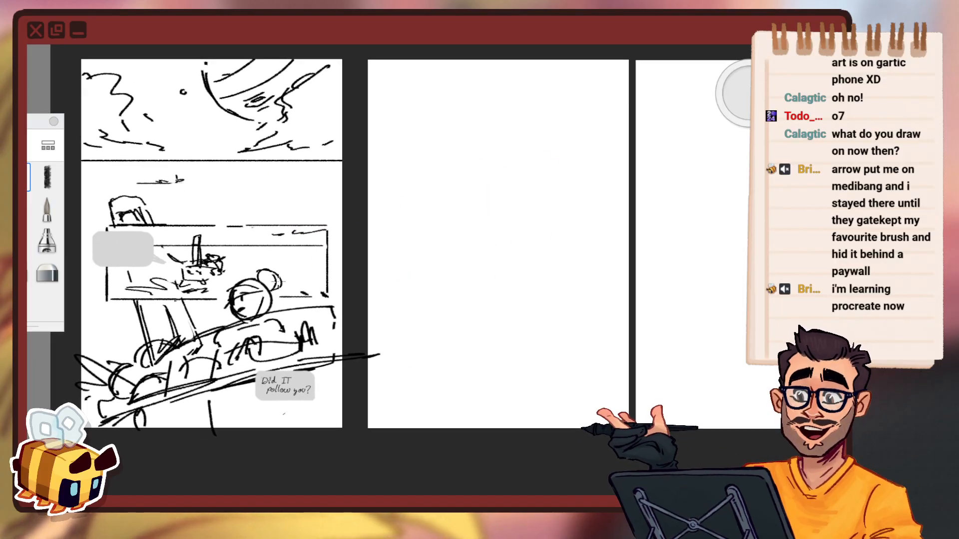
pyautogui.press('space')
pyautogui.moveTo(381, 308); pyautogui.dragTo(495, 291)
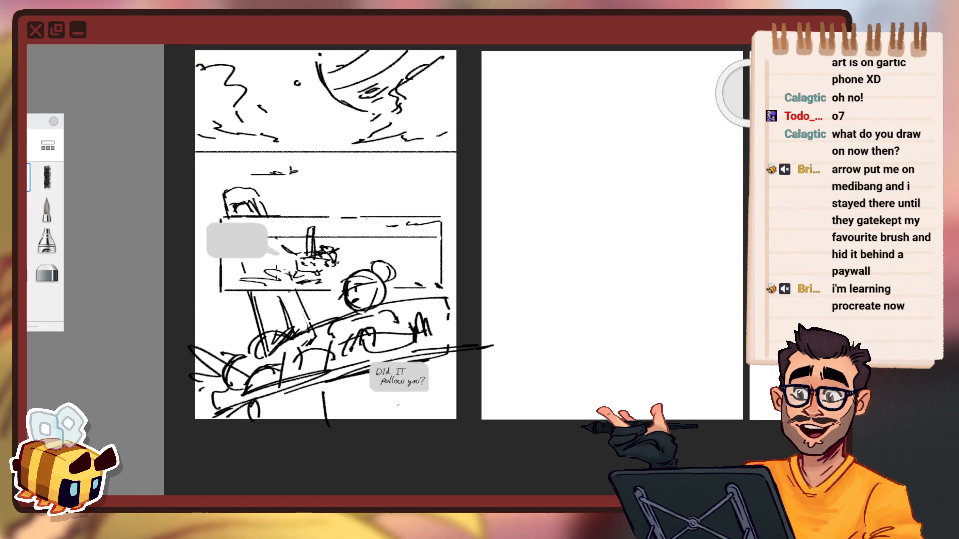
pyautogui.moveTo(345, 256); pyautogui.dragTo(381, 246)
pyautogui.hotkey('ctrl', 'z')
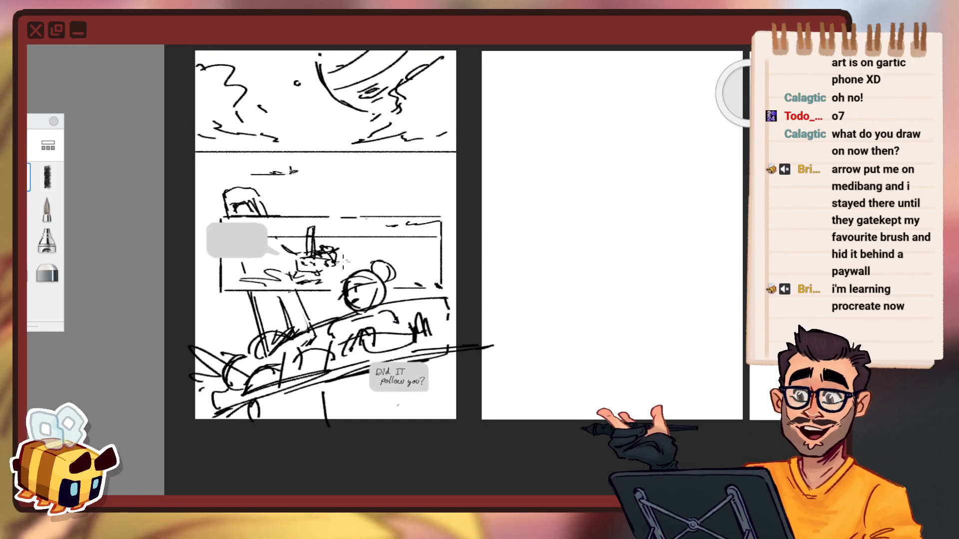
pyautogui.hotkey('ctrl', 'z')
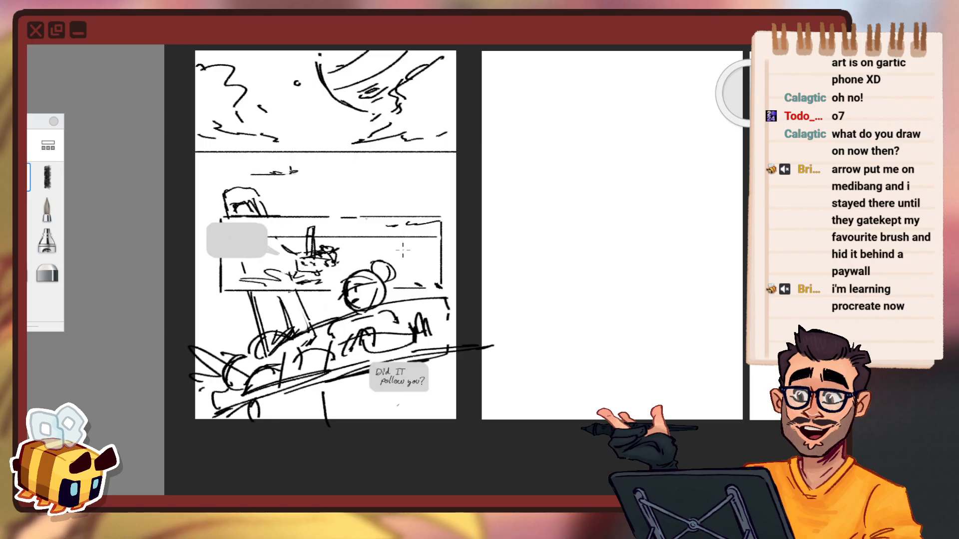
pyautogui.press('space')
pyautogui.moveTo(592, 249); pyautogui.dragTo(378, 285)
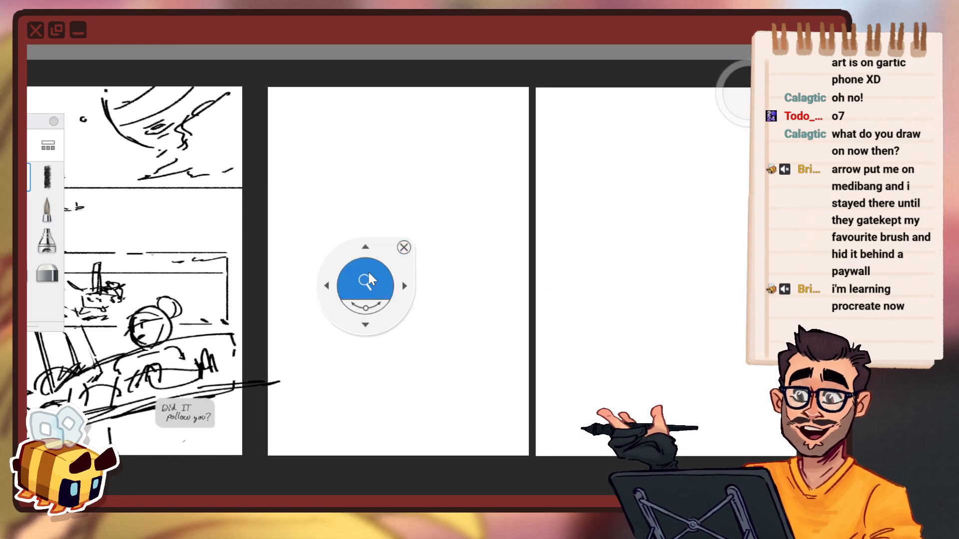
# Try sketching a shallow upturned curve across the lower middle of the blank page beside the roughed-out one.
pyautogui.moveTo(303, 312); pyautogui.dragTo(454, 303)
pyautogui.hotkey('ctrl', 'z')
pyautogui.moveTo(290, 317); pyautogui.dragTo(407, 317)
pyautogui.moveTo(359, 298)
pyautogui.mouseDown()
pyautogui.moveTo(398, 334)
pyautogui.moveTo(392, 344)
pyautogui.mouseUp()
pyautogui.hotkey('ctrl', 'z')
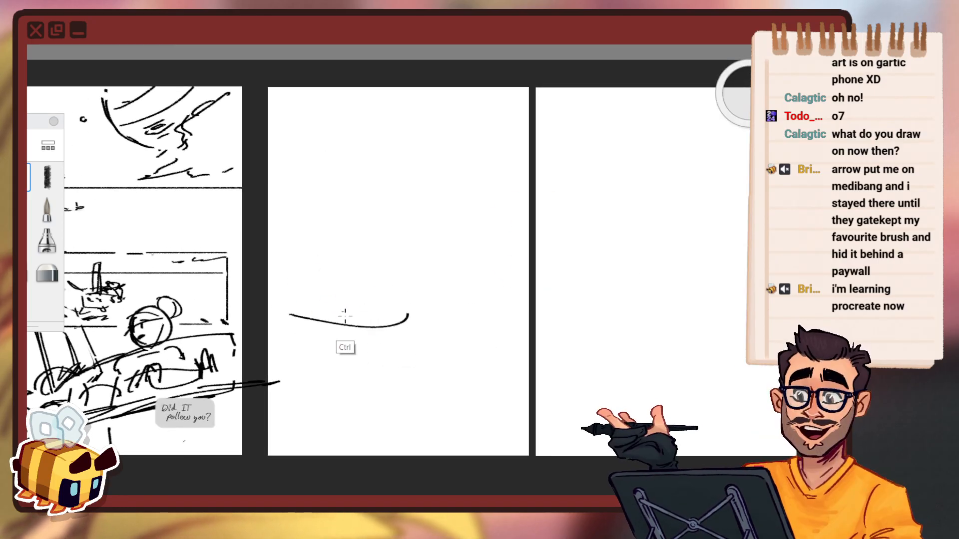
pyautogui.hotkey('ctrl', 'z')
pyautogui.press('space')
pyautogui.moveTo(284, 312); pyautogui.dragTo(426, 304)
pyautogui.moveTo(424, 341); pyautogui.dragTo(550, 295)
pyautogui.hotkey('ctrl', 'z')
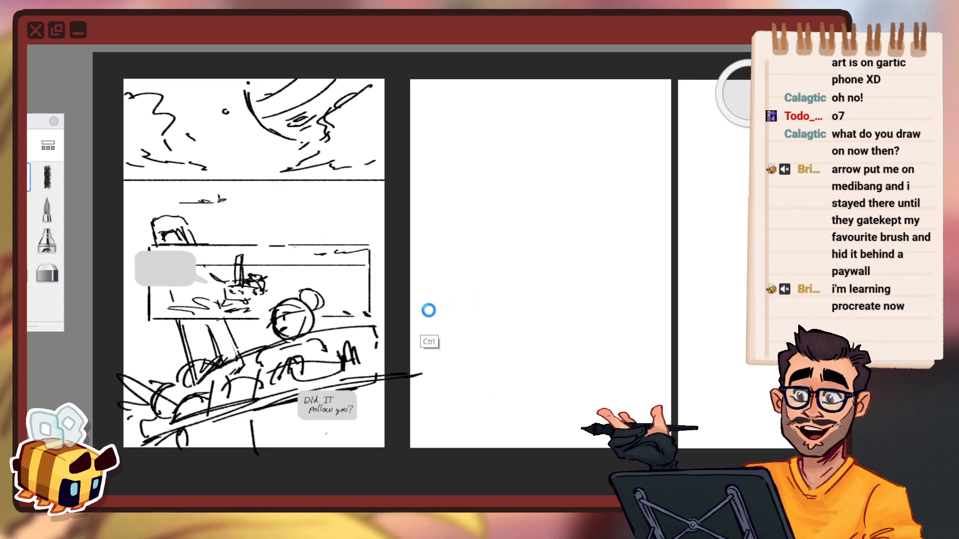
# Try a few more loose horizontal strokes across the middle of the blank page.
pyautogui.moveTo(424, 320); pyautogui.dragTo(540, 302)
pyautogui.moveTo(509, 291); pyautogui.dragTo(559, 288)
pyautogui.press('space')
pyautogui.moveTo(592, 314); pyautogui.dragTo(432, 331)
pyautogui.hotkey('ctrl', 'z')
pyautogui.hotkey('ctrl', 'z')
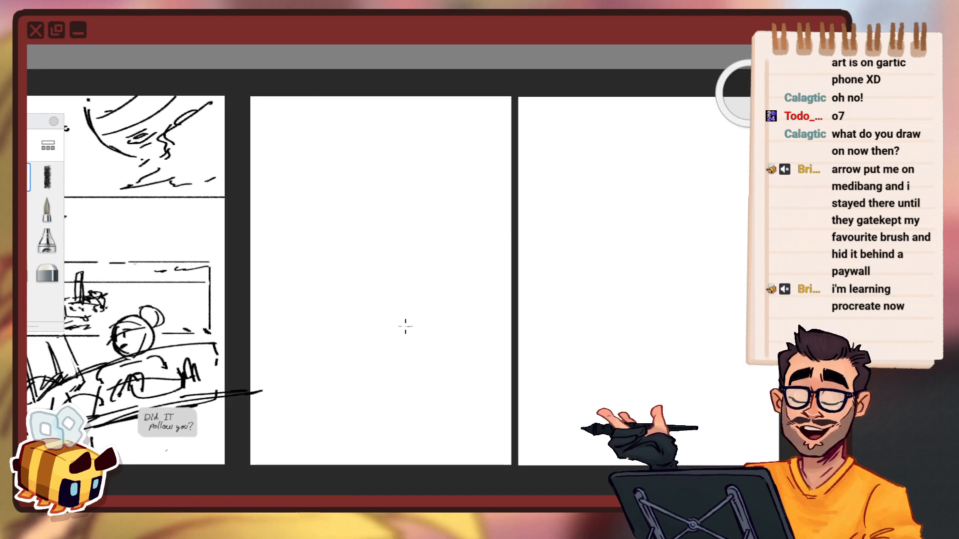
# Try sketching a large S-shaped curve rising from the lower part of the blank page to its upper-right corner.
pyautogui.moveTo(289, 388); pyautogui.dragTo(342, 334)
pyautogui.hotkey('ctrl', 'z')
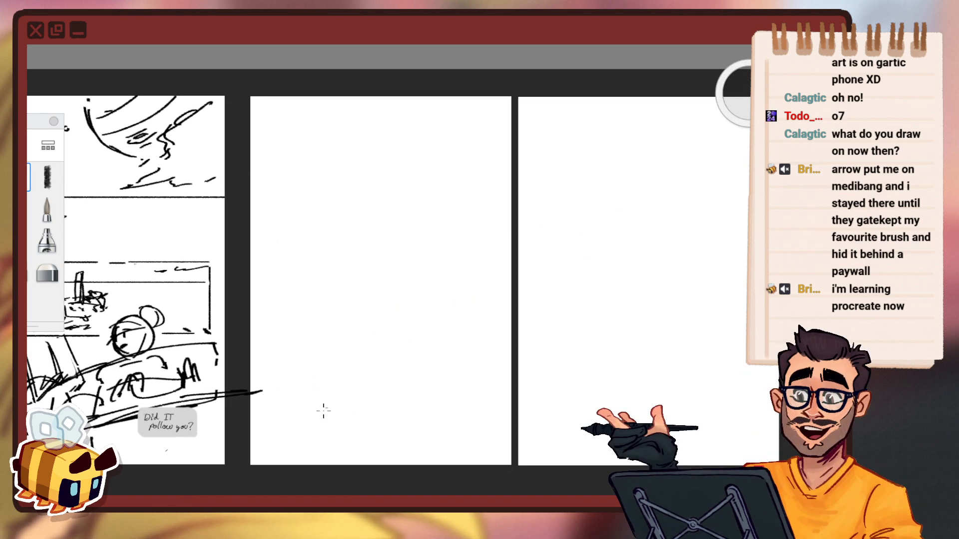
pyautogui.moveTo(320, 415); pyautogui.dragTo(344, 131)
pyautogui.hotkey('ctrl', 'z')
pyautogui.moveTo(377, 278); pyautogui.dragTo(507, 150)
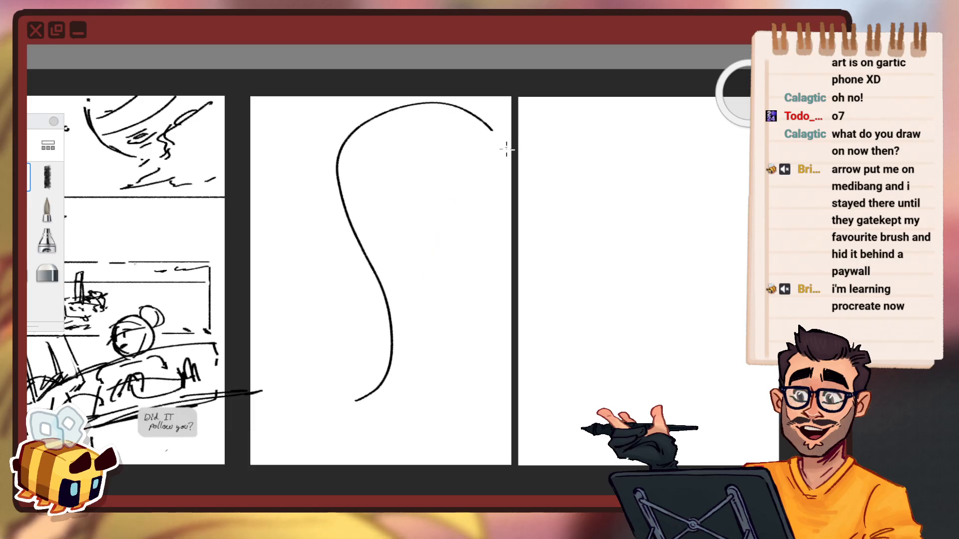
pyautogui.hotkey('ctrl', 'z')
pyautogui.moveTo(479, 114)
pyautogui.mouseDown()
pyautogui.moveTo(428, 90)
pyautogui.moveTo(496, 141)
pyautogui.moveTo(328, 176)
pyautogui.moveTo(374, 116)
pyautogui.mouseUp()
pyautogui.hotkey('ctrl', 'z')
pyautogui.moveTo(528, 267); pyautogui.dragTo(583, 273)
pyautogui.hotkey('ctrl', 'z')
pyautogui.moveTo(503, 110)
pyautogui.mouseDown()
pyautogui.moveTo(505, 239)
pyautogui.moveTo(417, 235)
pyautogui.mouseUp()
pyautogui.hotkey('ctrl', 'z')
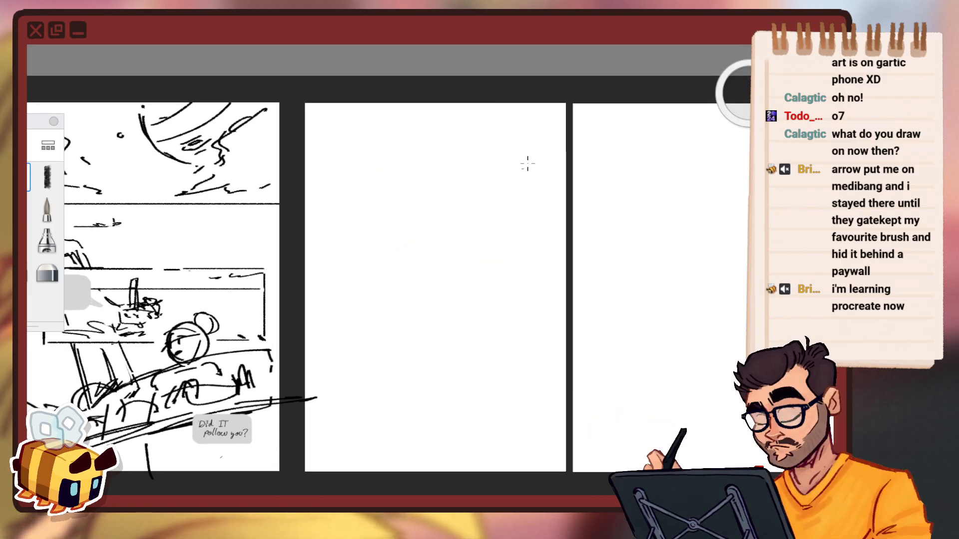
# Sketch a large circle with an outer arc in the blank page's upper right and ring its inside with jagged teeth.
pyautogui.moveTo(527, 164)
pyautogui.mouseDown()
pyautogui.moveTo(540, 145)
pyautogui.moveTo(380, 190)
pyautogui.mouseUp()
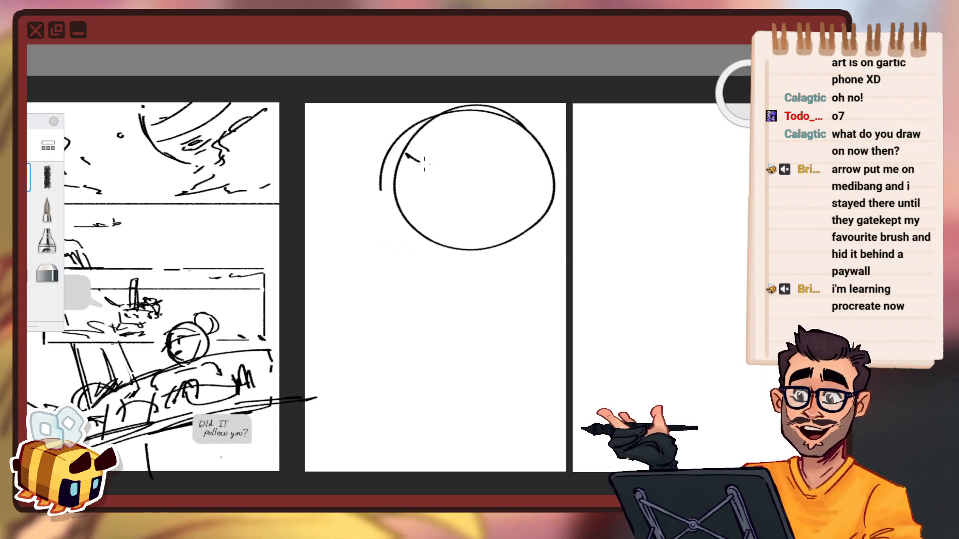
pyautogui.moveTo(424, 163)
pyautogui.mouseDown()
pyautogui.moveTo(452, 147)
pyautogui.moveTo(524, 143)
pyautogui.mouseUp()
pyautogui.moveTo(402, 202)
pyautogui.mouseDown()
pyautogui.moveTo(494, 231)
pyautogui.moveTo(547, 194)
pyautogui.mouseUp()
pyautogui.moveTo(470, 116); pyautogui.dragTo(479, 131)
pyautogui.moveTo(526, 165); pyautogui.dragTo(546, 171)
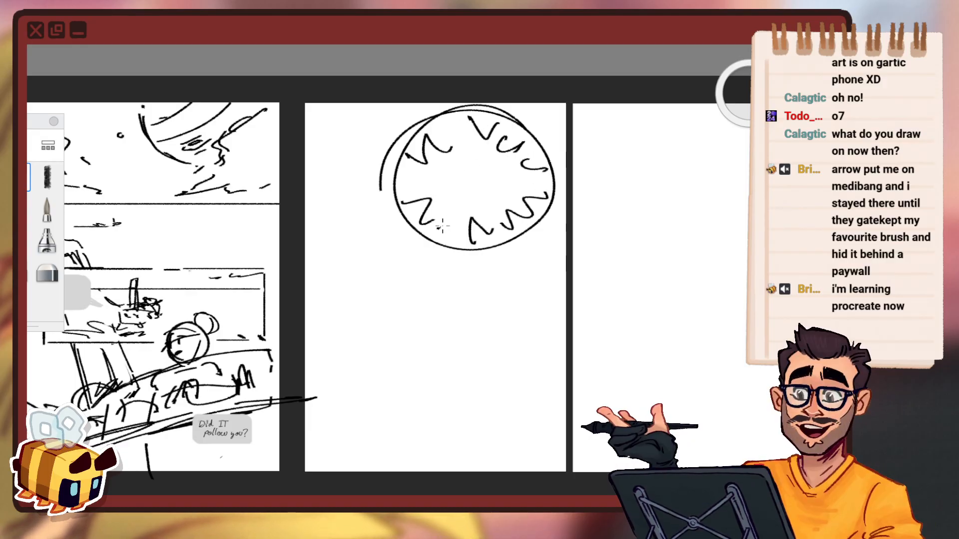
pyautogui.moveTo(439, 231); pyautogui.dragTo(467, 235)
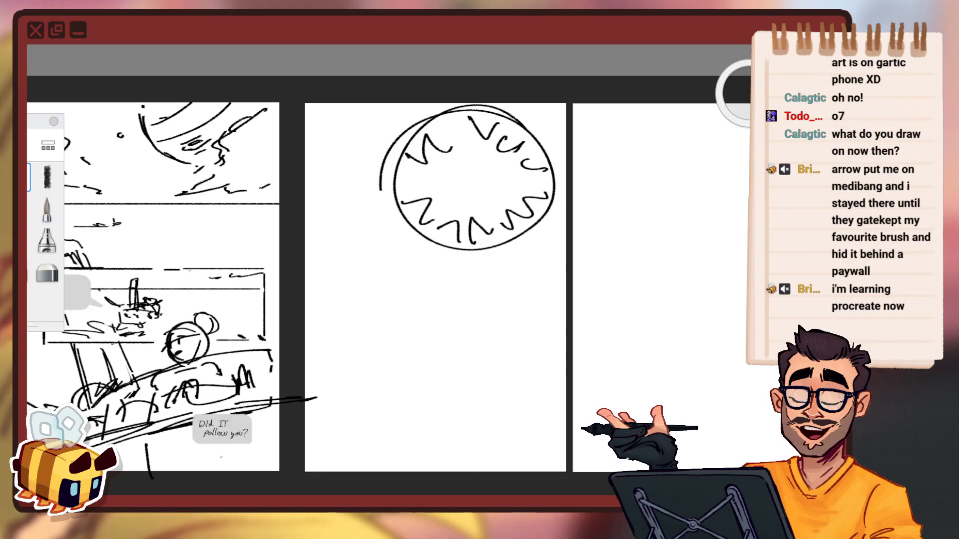
# Bring up the grayscale alien diner illustration for viewing, and return to the comic page.
pyautogui.hotkey('alt', 'Tab')
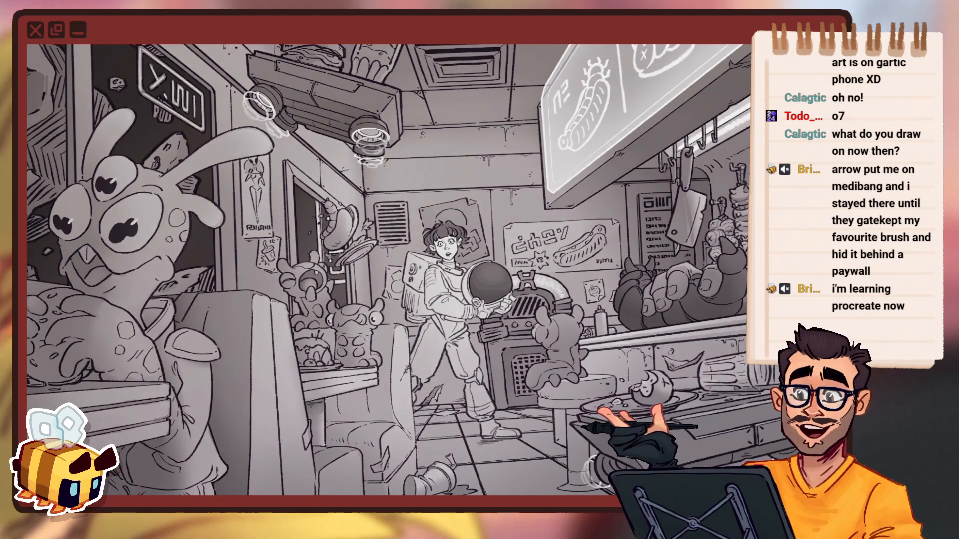
pyautogui.hotkey('alt', 'Tab')
pyautogui.hotkey('alt', 'Tab')
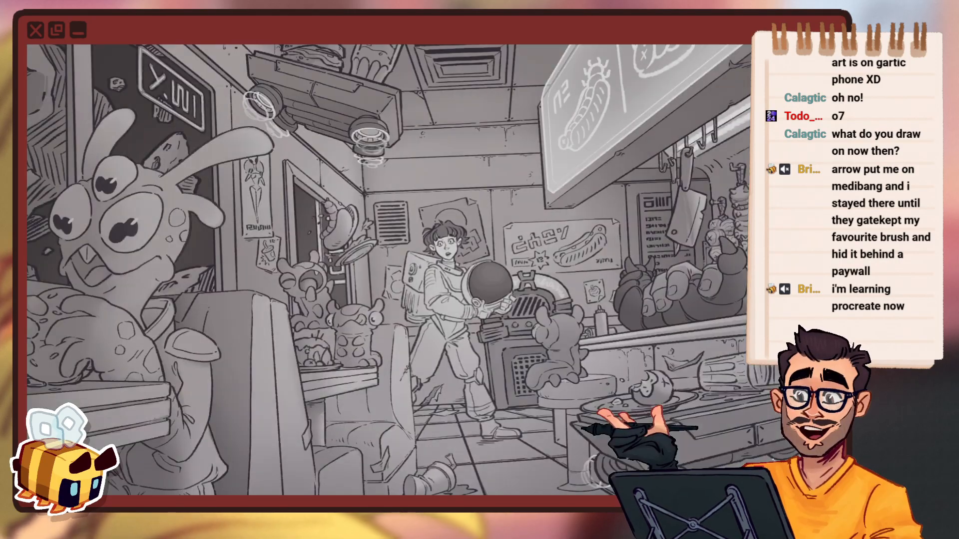
pyautogui.hotkey('alt', 'Tab')
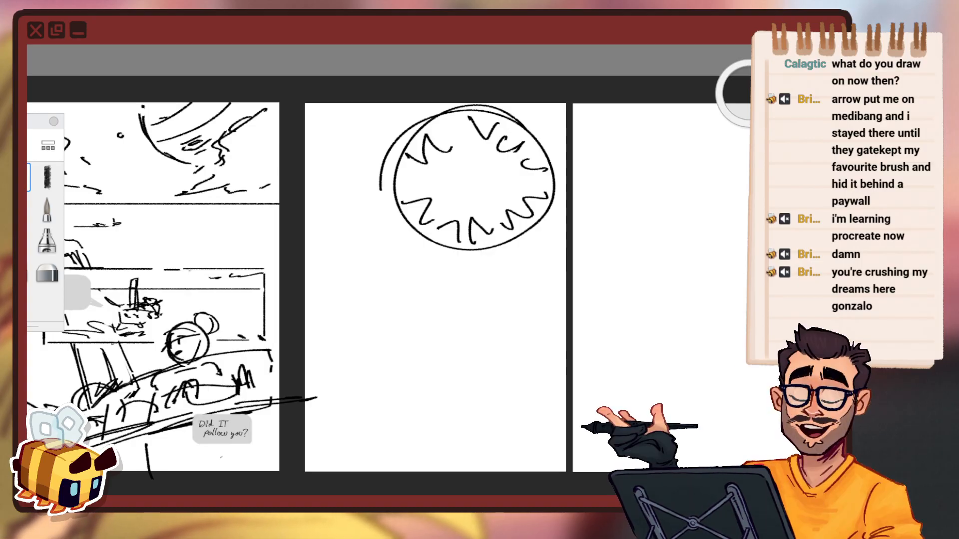
# Open the Comic Stream 01 reference board and examine the painting of the toothy blue sea monster chasing the red vehicle.
pyautogui.moveTo(626, 49); pyautogui.dragTo(515, 49)
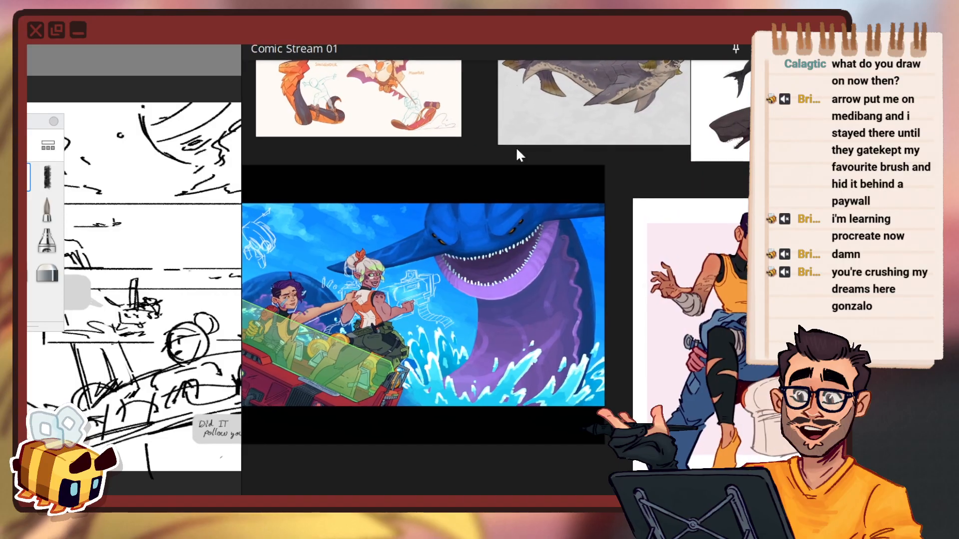
pyautogui.scroll(3, 516, 227)
pyautogui.scroll(-2, 461, 248)
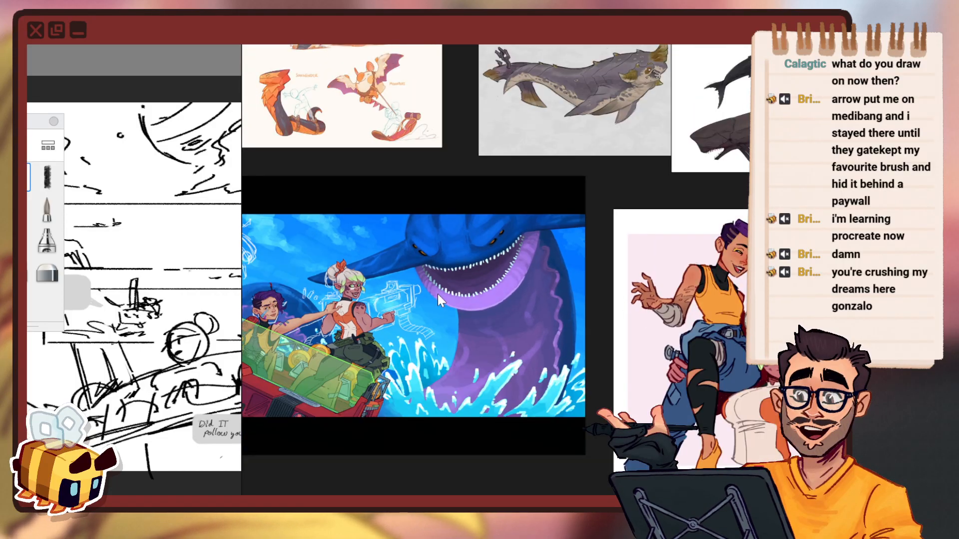
pyautogui.moveTo(436, 293); pyautogui.dragTo(551, 255)
pyautogui.scroll(2, 567, 296)
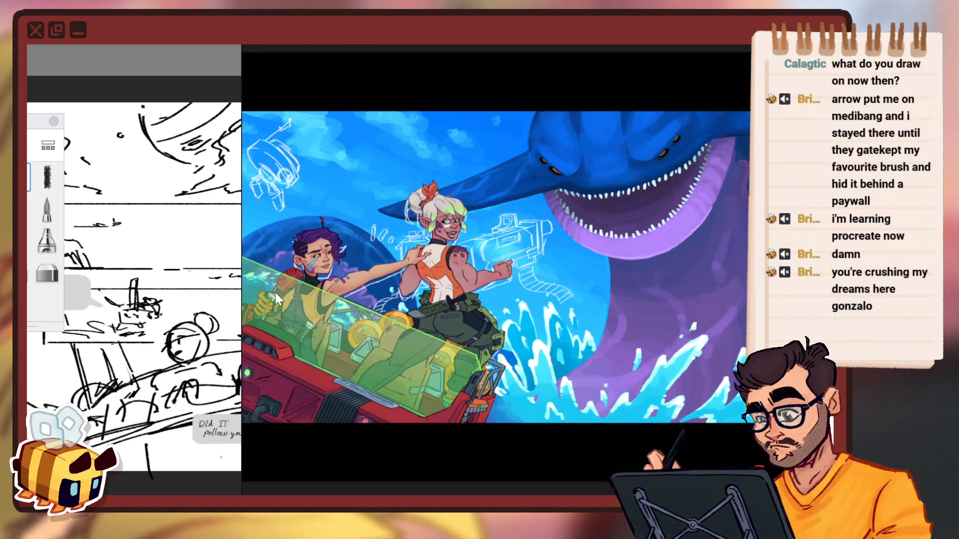
pyautogui.scroll(-2, 400, 282)
pyautogui.scroll(3, 637, 233)
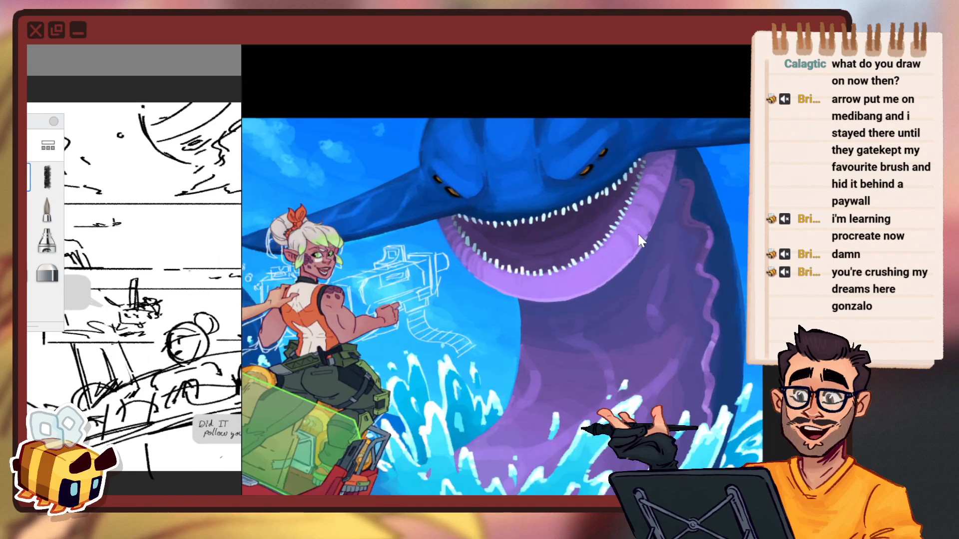
pyautogui.scroll(-2, 493, 176)
pyautogui.moveTo(630, 137); pyautogui.dragTo(331, 300)
pyautogui.scroll(-2, 331, 300)
pyautogui.moveTo(419, 245); pyautogui.dragTo(511, 388)
pyautogui.scroll(-2, 449, 300)
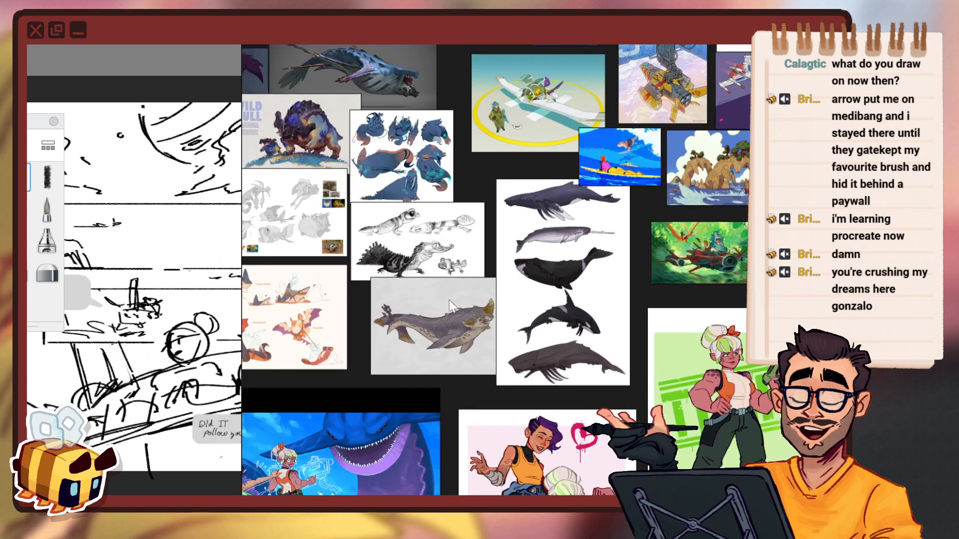
# Examine the blue creature design sheet on the reference board, especially the upper-left creature's mouth and limbs.
pyautogui.moveTo(449, 300); pyautogui.dragTo(595, 354)
pyautogui.moveTo(282, 170); pyautogui.dragTo(371, 182)
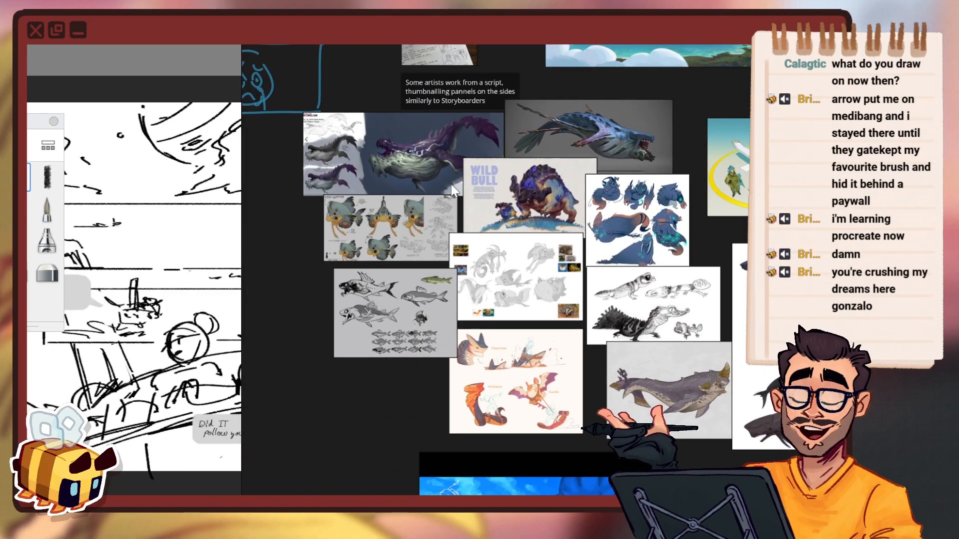
pyautogui.scroll(2, 400, 210)
pyautogui.moveTo(744, 202); pyautogui.dragTo(530, 243)
pyautogui.scroll(3, 555, 242)
pyautogui.scroll(3, 518, 237)
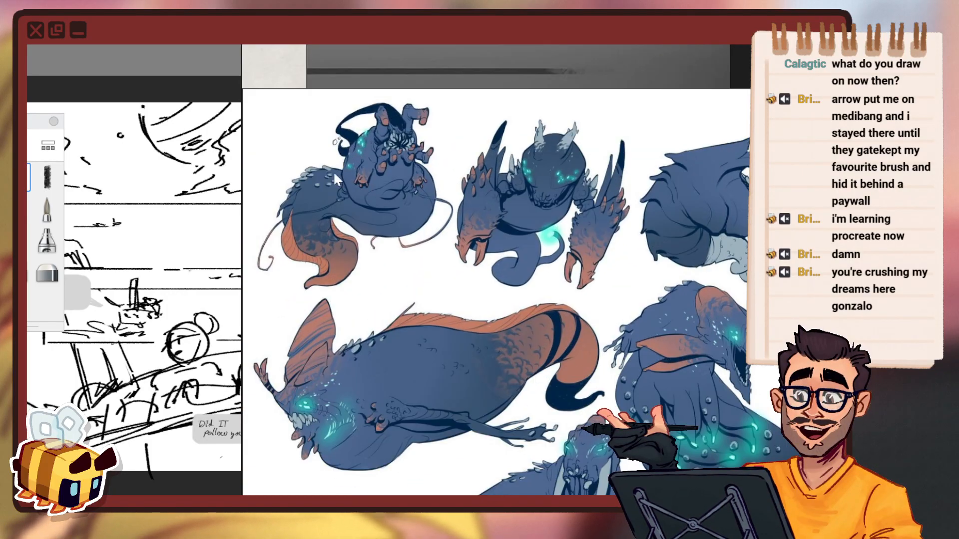
pyautogui.scroll(3, 334, 168)
pyautogui.scroll(3, 438, 128)
pyautogui.moveTo(436, 172); pyautogui.dragTo(509, 215)
pyautogui.scroll(-2, 509, 212)
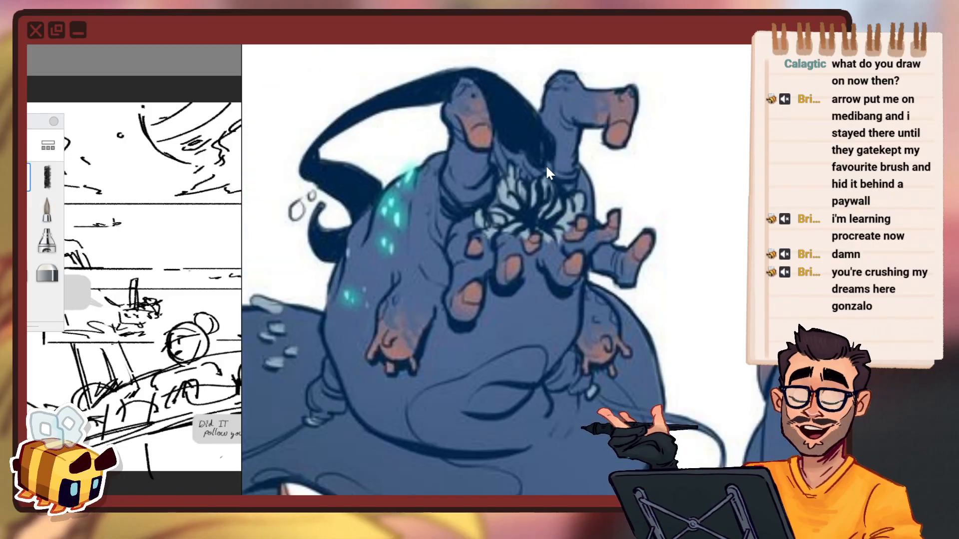
pyautogui.scroll(3, 540, 180)
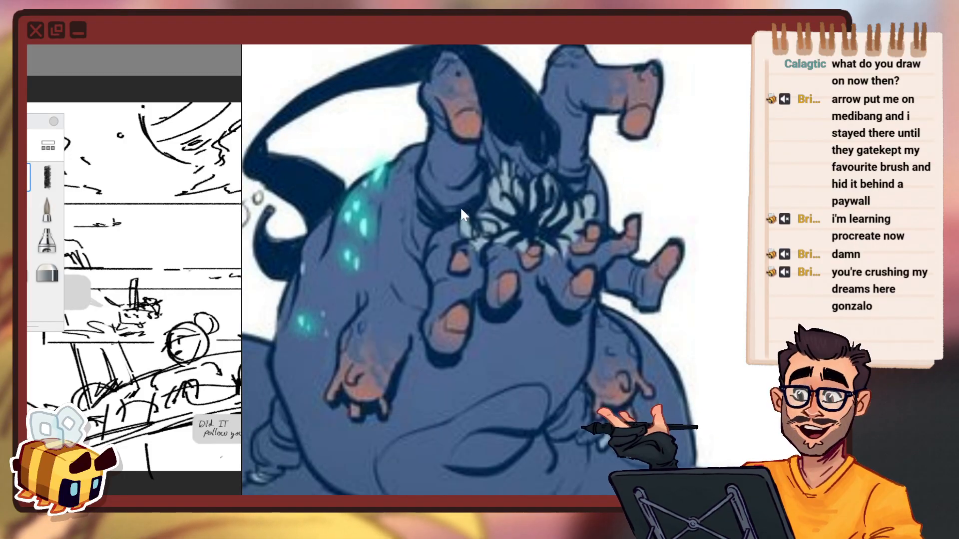
pyautogui.scroll(-3, 522, 217)
pyautogui.scroll(-5, 522, 214)
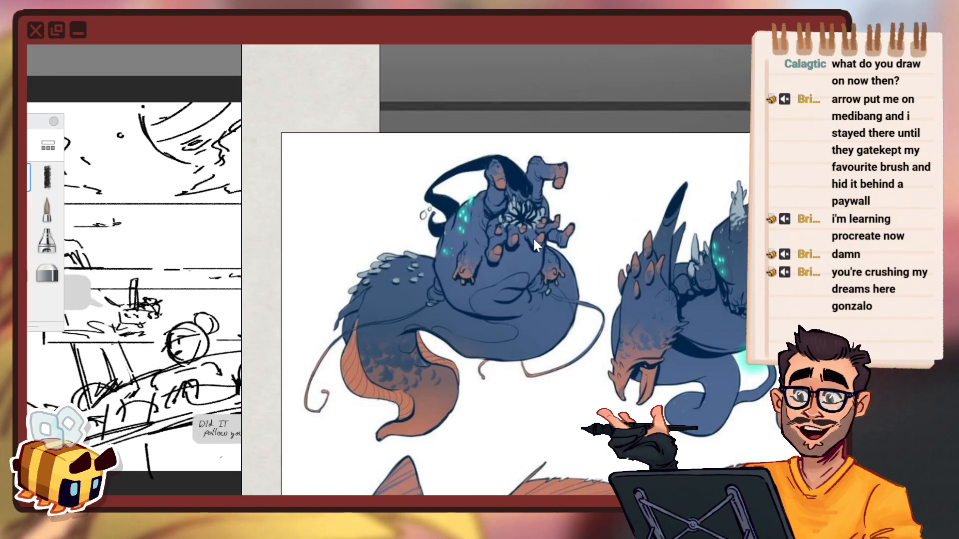
pyautogui.scroll(3, 518, 301)
pyautogui.scroll(-2, 481, 276)
pyautogui.scroll(-2, 479, 269)
# Look over the black-and-white reptile drawings and the horned whale creature below them on the reference board.
pyautogui.moveTo(496, 374); pyautogui.dragTo(509, 178)
pyautogui.scroll(-2, 508, 177)
pyautogui.moveTo(500, 273); pyautogui.dragTo(512, 187)
pyautogui.scroll(2, 577, 200)
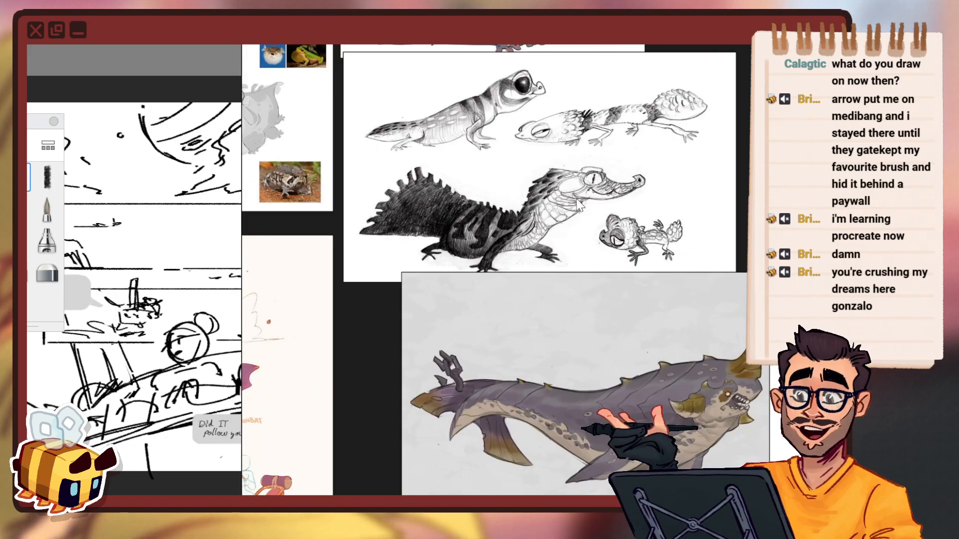
pyautogui.scroll(-3, 481, 162)
pyautogui.moveTo(497, 231); pyautogui.dragTo(554, 319)
pyautogui.moveTo(354, 132); pyautogui.dragTo(319, 217)
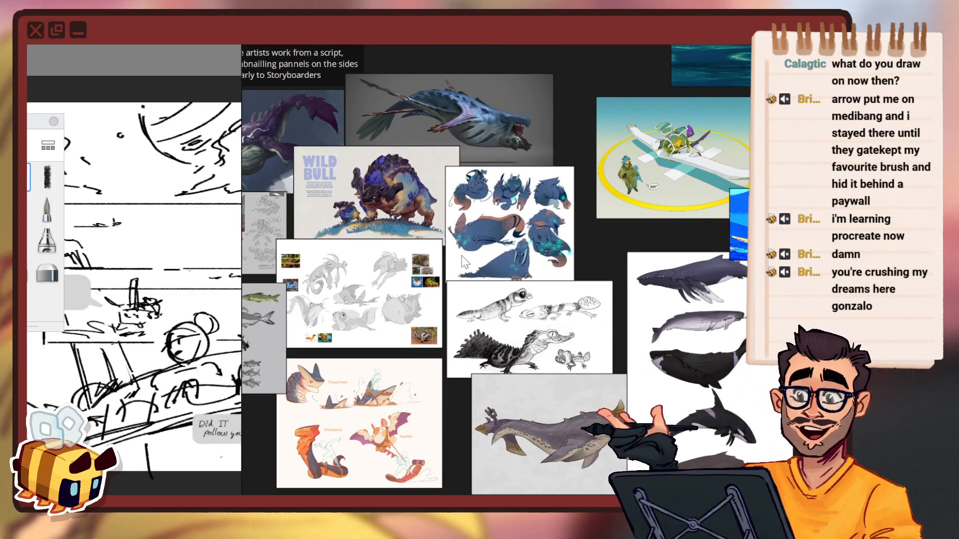
# Examine the gray amphibian-fish creature sketches and the animal photos placed beside them.
pyautogui.scroll(-2, 406, 248)
pyautogui.scroll(8, 451, 244)
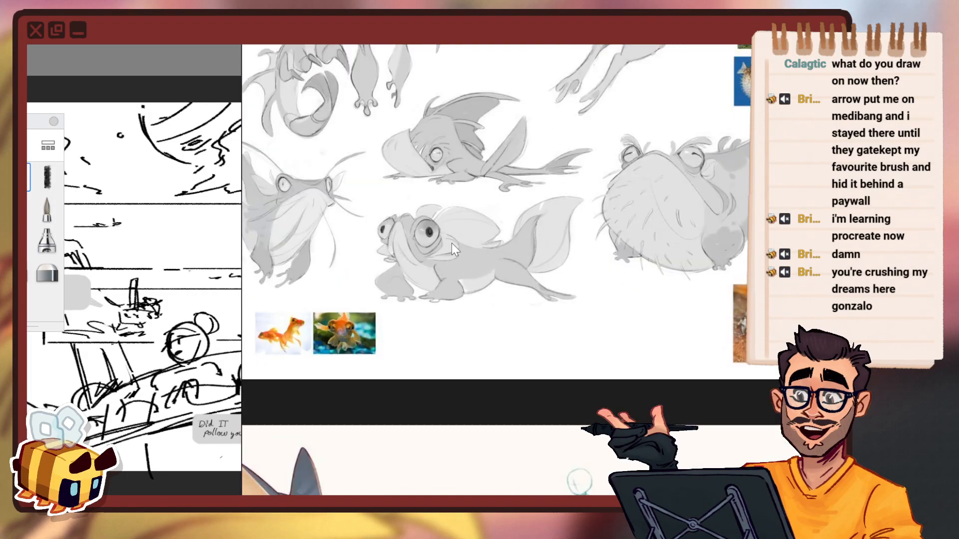
pyautogui.scroll(-4, 462, 265)
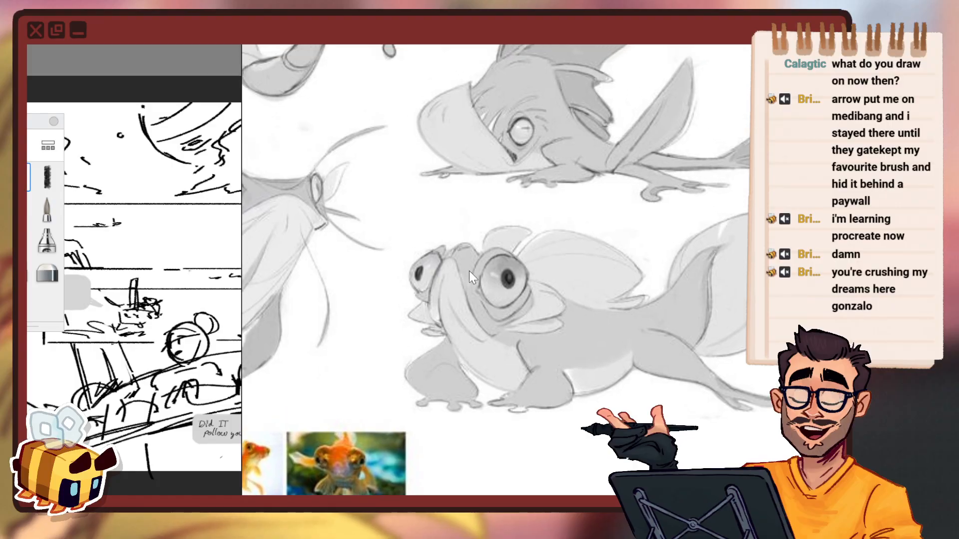
pyautogui.scroll(-3, 546, 356)
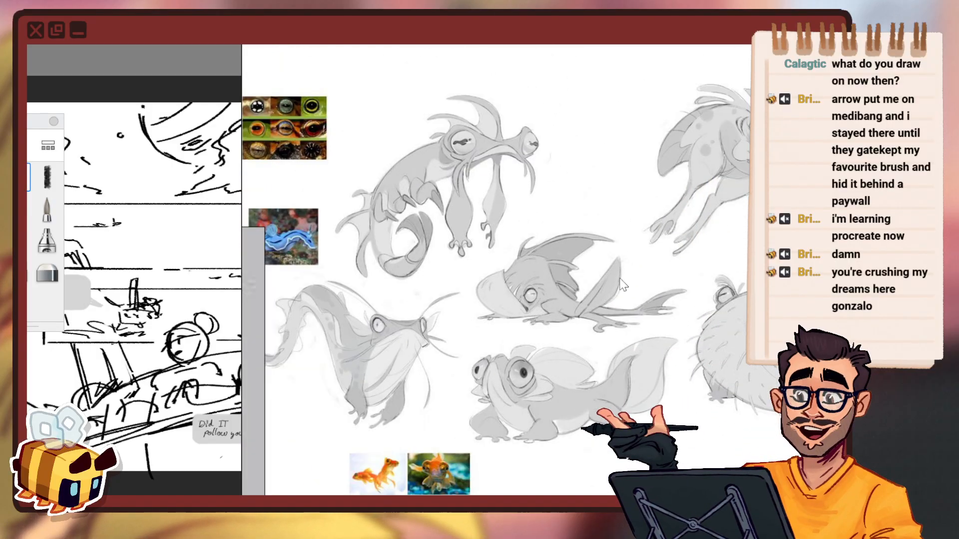
pyautogui.scroll(5, 616, 331)
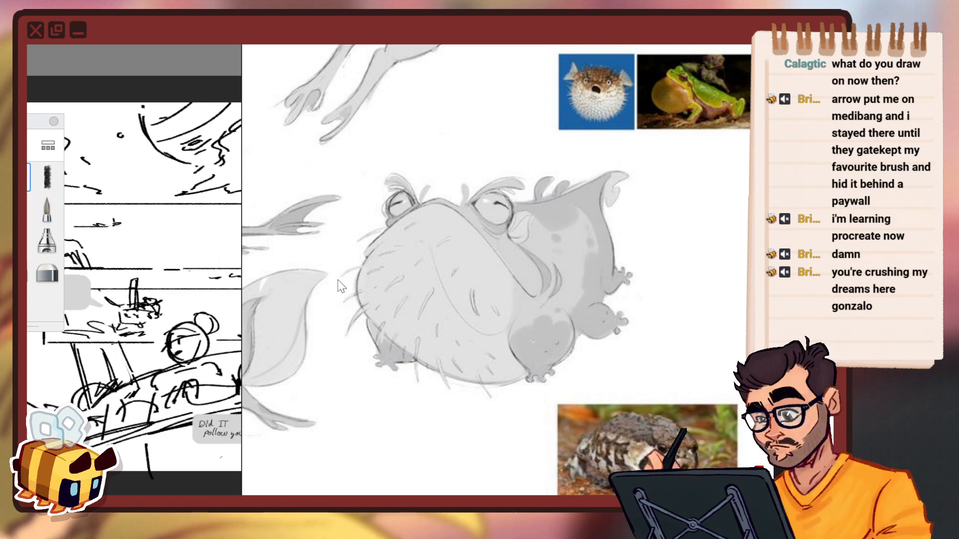
pyautogui.moveTo(337, 280); pyautogui.dragTo(557, 230)
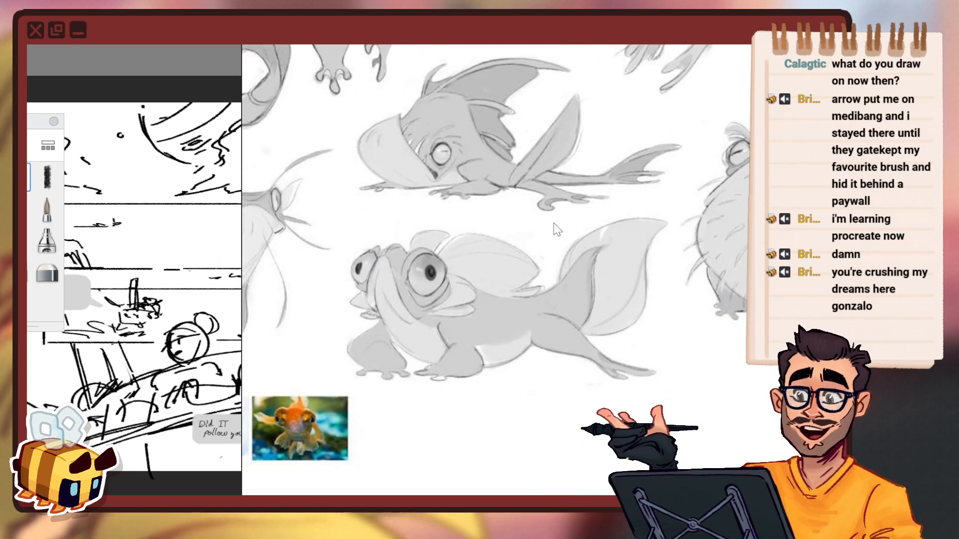
pyautogui.scroll(-6, 424, 288)
pyautogui.scroll(6, 570, 174)
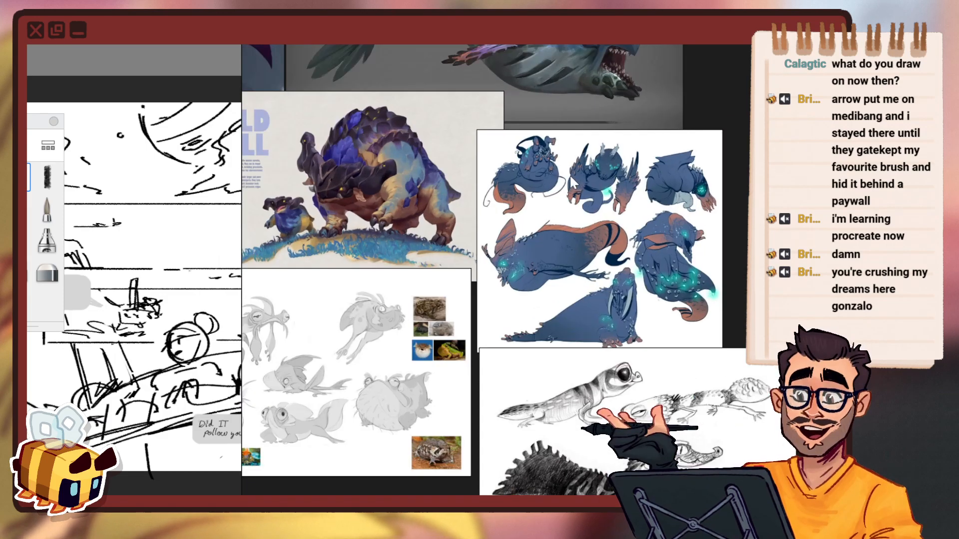
pyautogui.scroll(-5, 518, 145)
pyautogui.scroll(5, 505, 232)
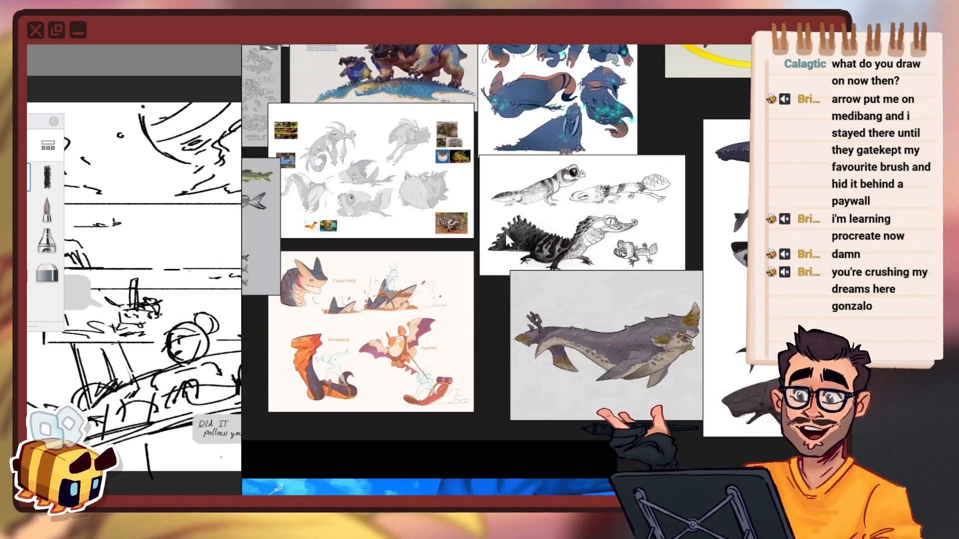
# Look over the orange creature-and-rider sheet and return to the blue sea monster painting.
pyautogui.scroll(2, 505, 239)
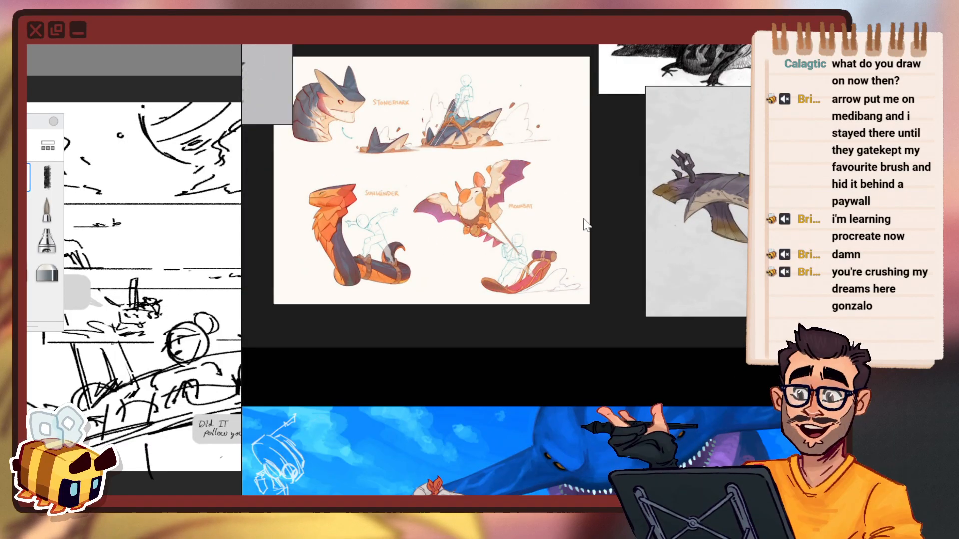
pyautogui.scroll(-3, 528, 230)
pyautogui.scroll(3, 547, 223)
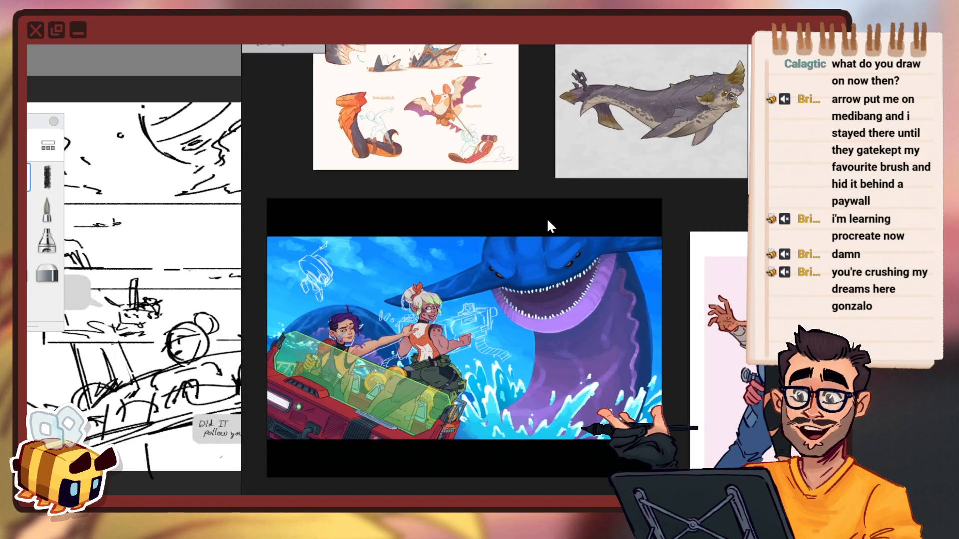
pyautogui.moveTo(416, 220); pyautogui.dragTo(442, 242)
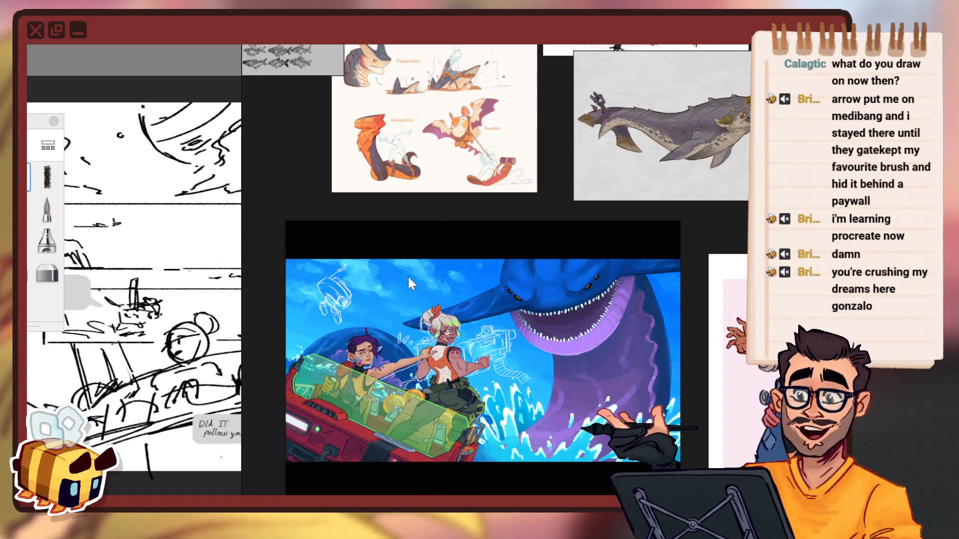
pyautogui.moveTo(524, 320); pyautogui.dragTo(455, 308)
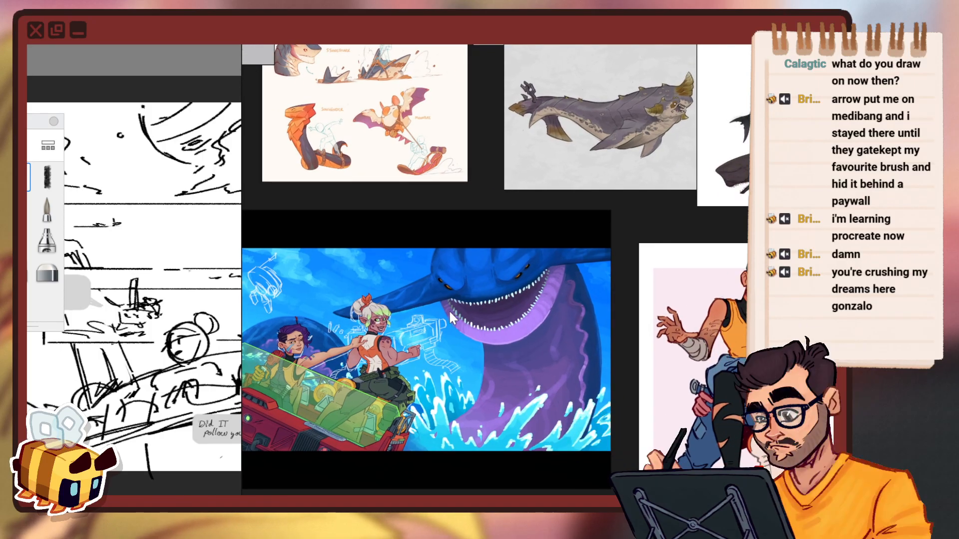
# Look over the green-background character sheet on the reference board and return to the comic pages.
pyautogui.scroll(3, 361, 129)
pyautogui.scroll(-3, 594, 329)
pyautogui.moveTo(621, 339); pyautogui.dragTo(198, 227)
pyautogui.moveTo(580, 259); pyautogui.dragTo(325, 235)
pyautogui.scroll(2, 483, 227)
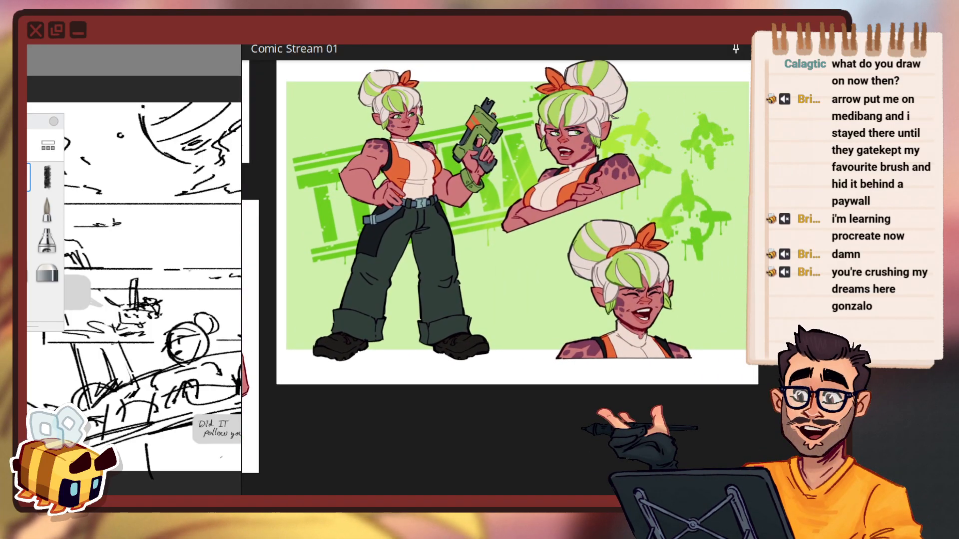
pyautogui.moveTo(685, 53); pyautogui.dragTo(27, 150)
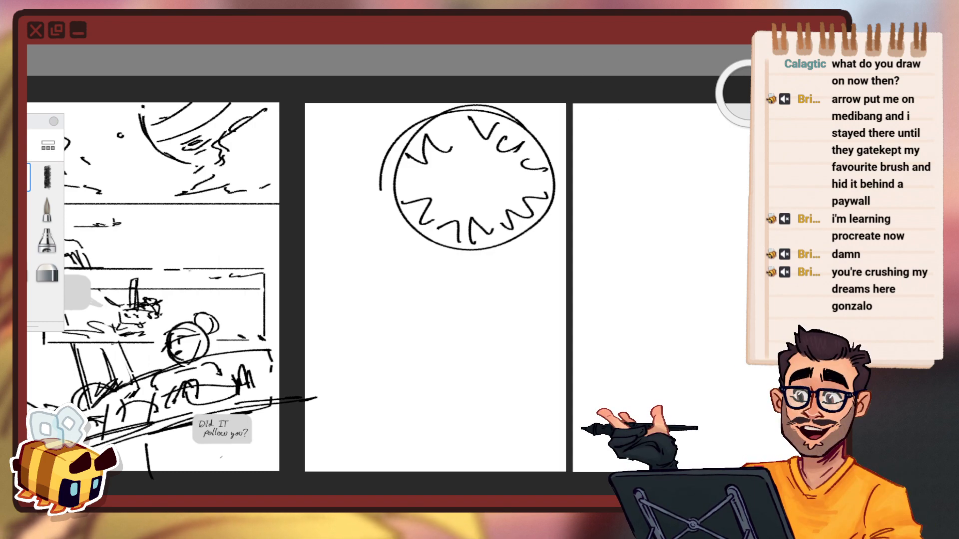
# Undo the toothed circular mouth sketch so the middle page is blank again.
pyautogui.press('space')
pyautogui.moveTo(311, 368); pyautogui.dragTo(242, 344)
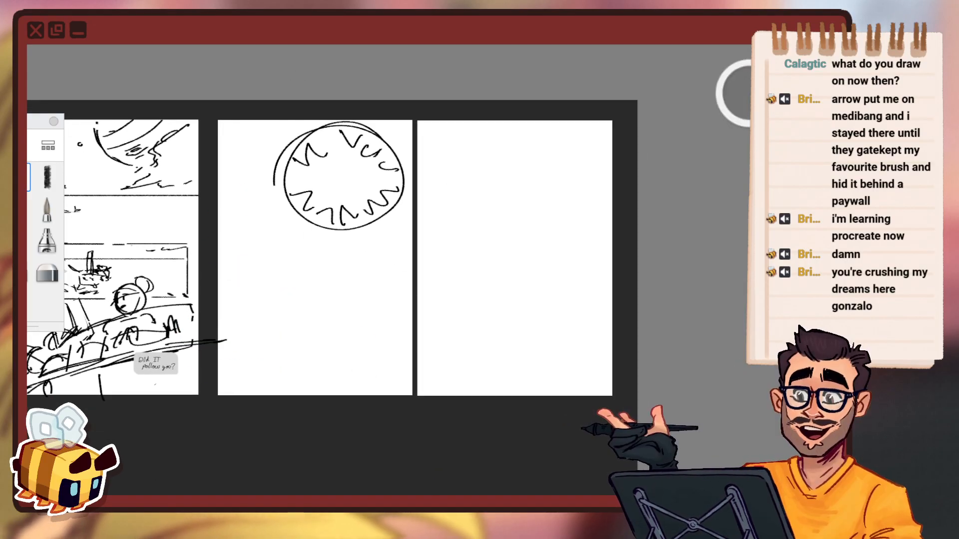
pyautogui.press('v')
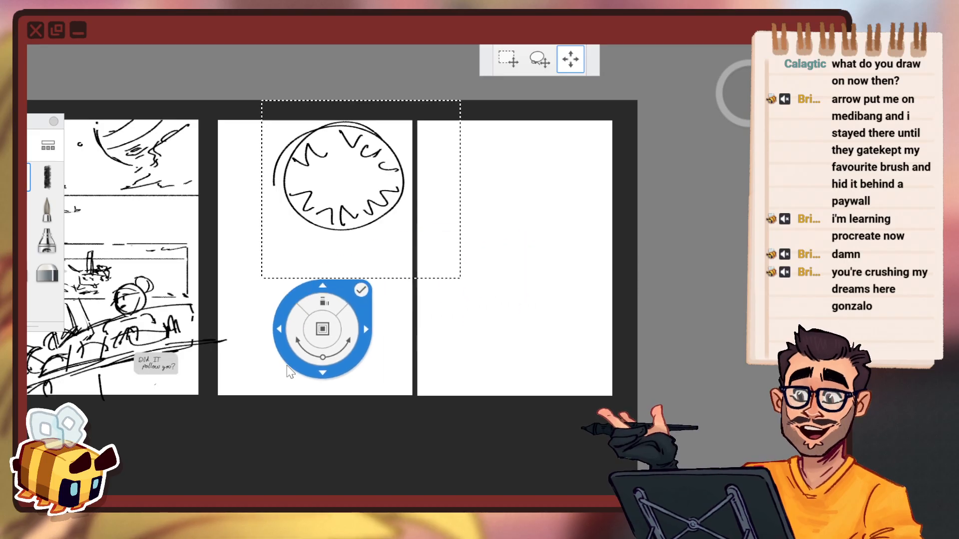
pyautogui.click(381, 286)
pyautogui.hotkey('ctrl', 'z')
pyautogui.hotkey('ctrl', 'z')
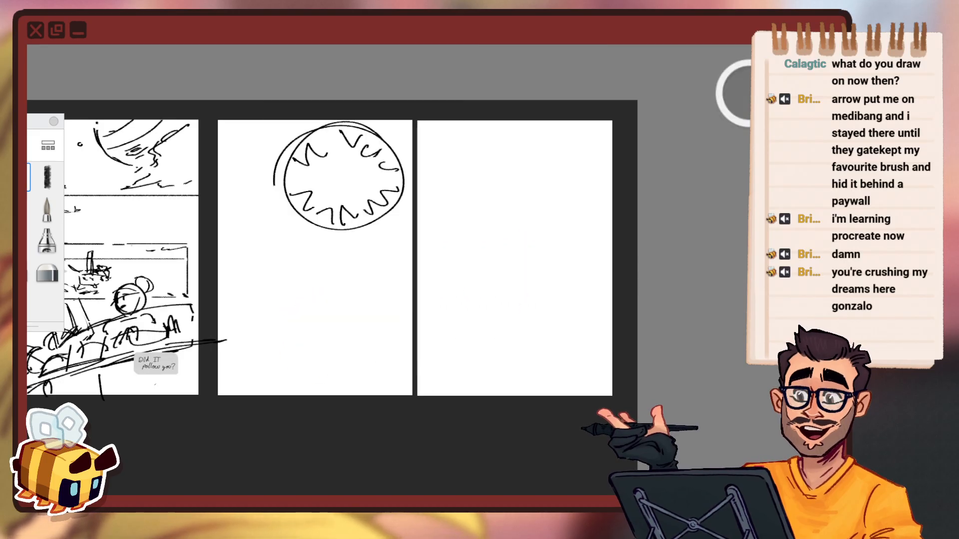
pyautogui.hotkey('ctrl', 'z')
pyautogui.hotkey('ctrl', 'z')
pyautogui.hotkey('ctrl', 'z')
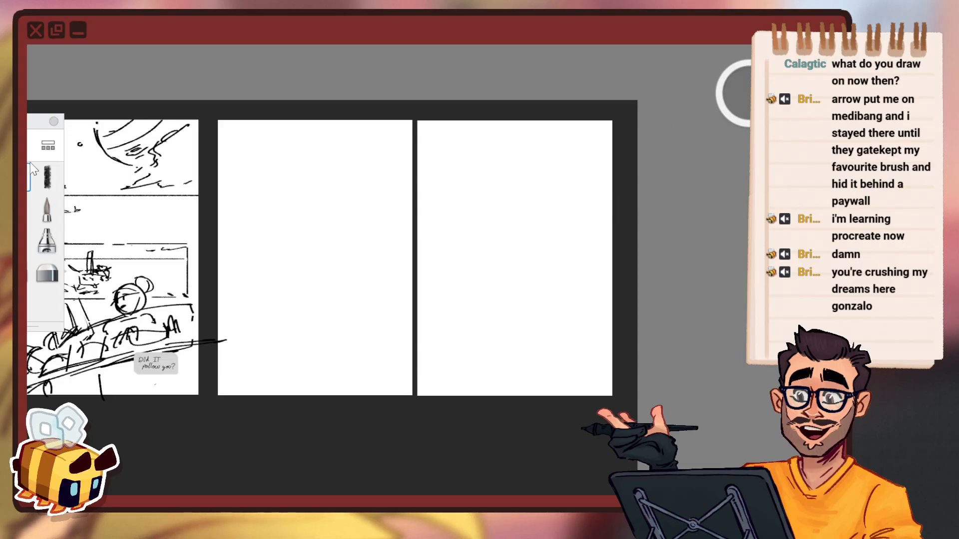
# Sketch a large, loosely doubled circle in the upper part of the middle page.
pyautogui.press('space')
pyautogui.moveTo(340, 217); pyautogui.dragTo(396, 293)
pyautogui.moveTo(395, 293); pyautogui.dragTo(499, 293)
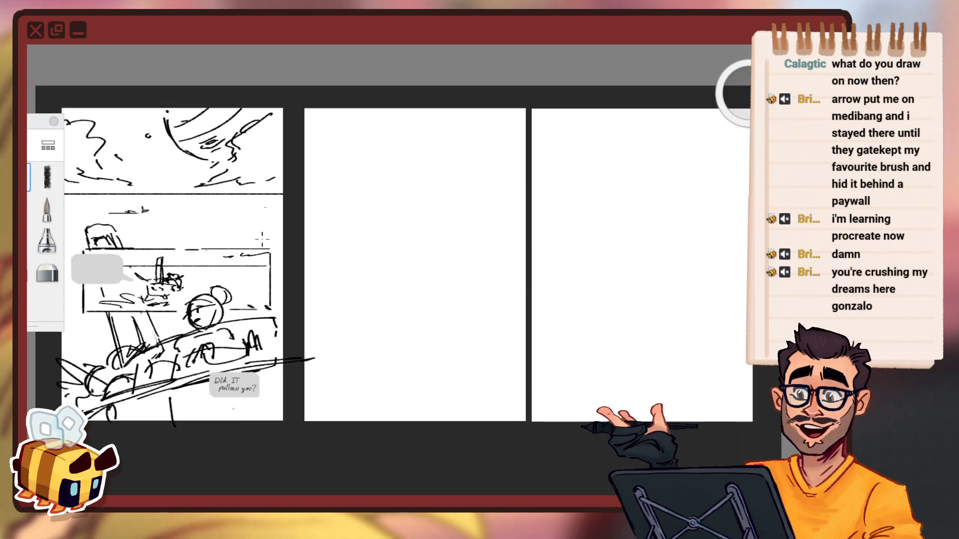
pyautogui.press('space')
pyautogui.moveTo(413, 301); pyautogui.dragTo(520, 330)
pyautogui.press('space')
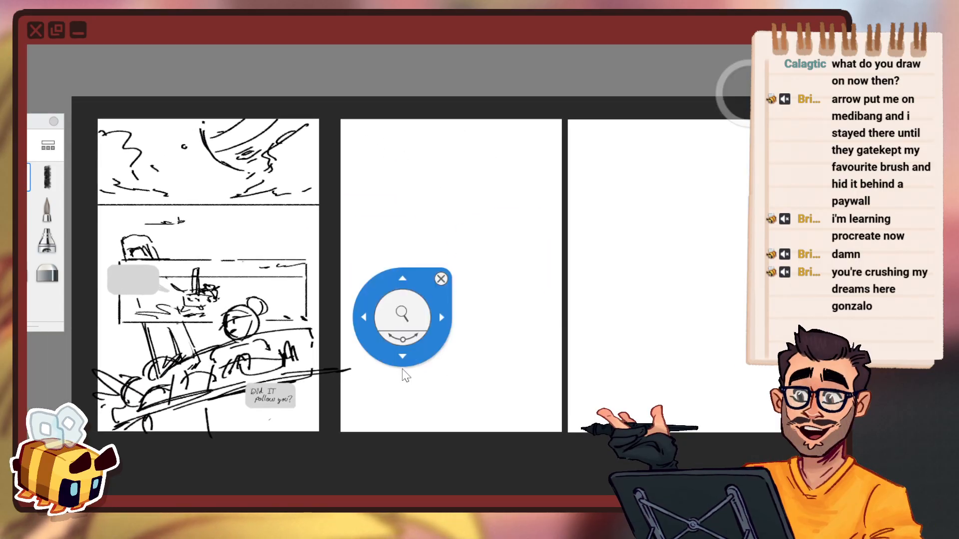
pyautogui.moveTo(402, 317); pyautogui.dragTo(494, 332)
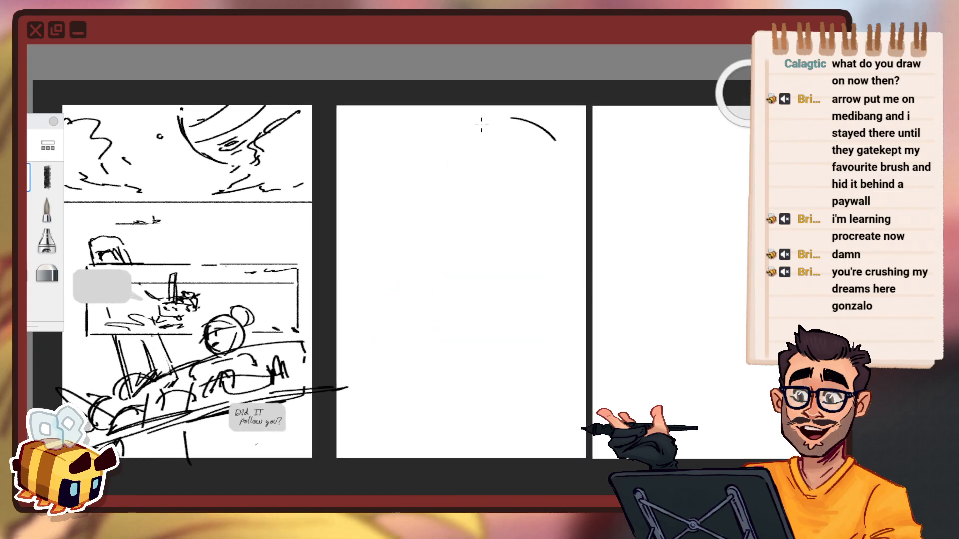
pyautogui.hotkey('ctrl', 'z')
pyautogui.hotkey('ctrl', 'z')
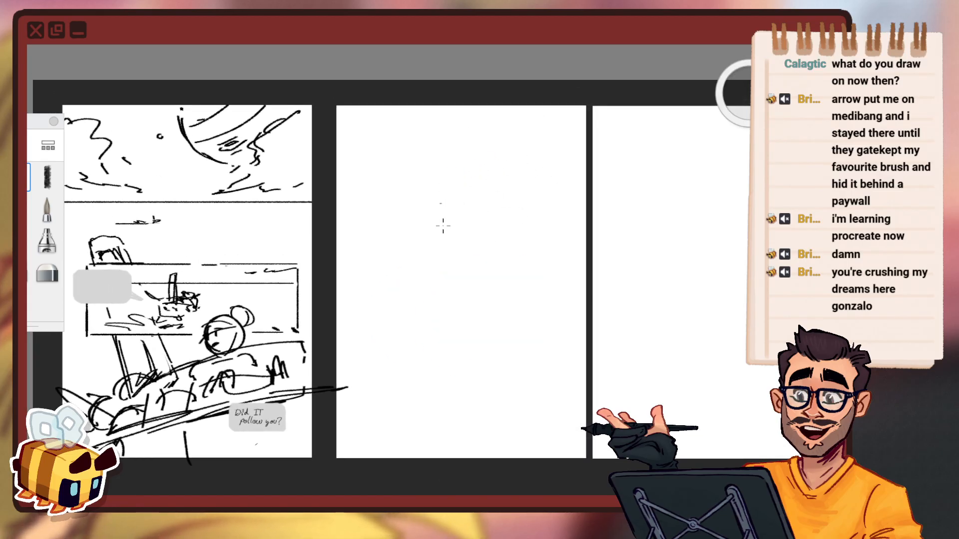
pyautogui.moveTo(496, 241); pyautogui.dragTo(435, 188)
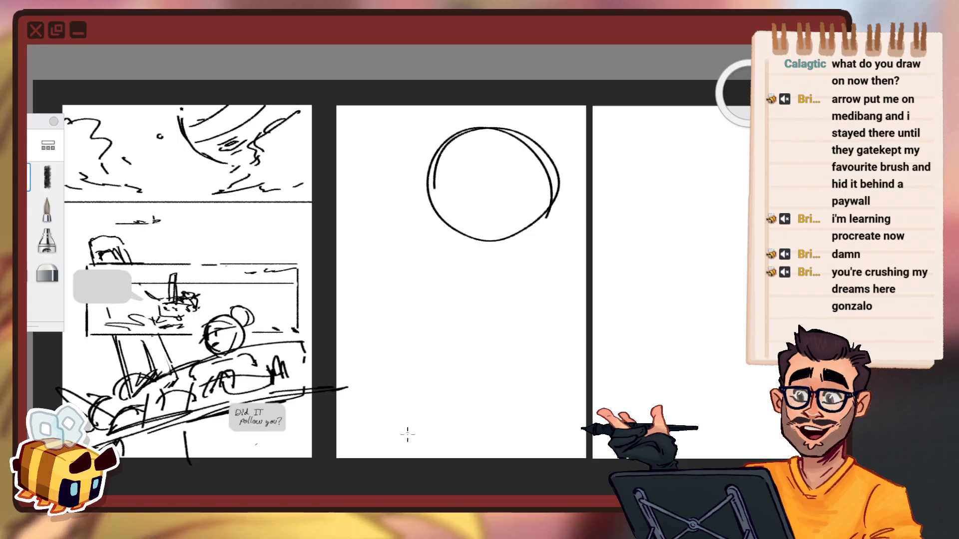
# Rough out a boxy vehicle in perspective in the lower part of the middle page, below the circle.
pyautogui.moveTo(413, 430)
pyautogui.mouseDown()
pyautogui.moveTo(480, 353)
pyautogui.moveTo(425, 417)
pyautogui.moveTo(516, 334)
pyautogui.moveTo(510, 315)
pyautogui.mouseUp()
pyautogui.hotkey('ctrl', 'z')
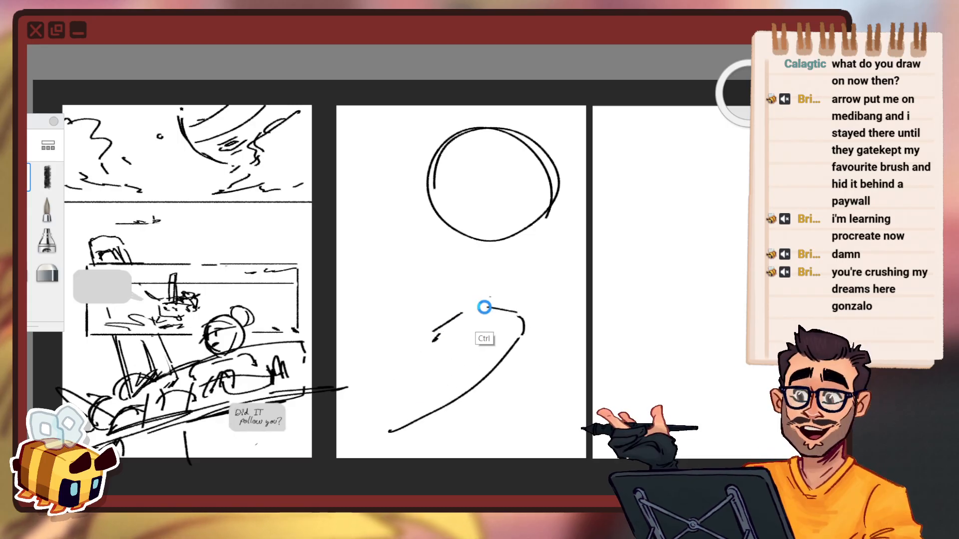
pyautogui.moveTo(392, 390)
pyautogui.mouseDown()
pyautogui.moveTo(443, 398)
pyautogui.moveTo(393, 433)
pyautogui.moveTo(446, 442)
pyautogui.mouseUp()
pyautogui.moveTo(435, 405); pyautogui.dragTo(447, 425)
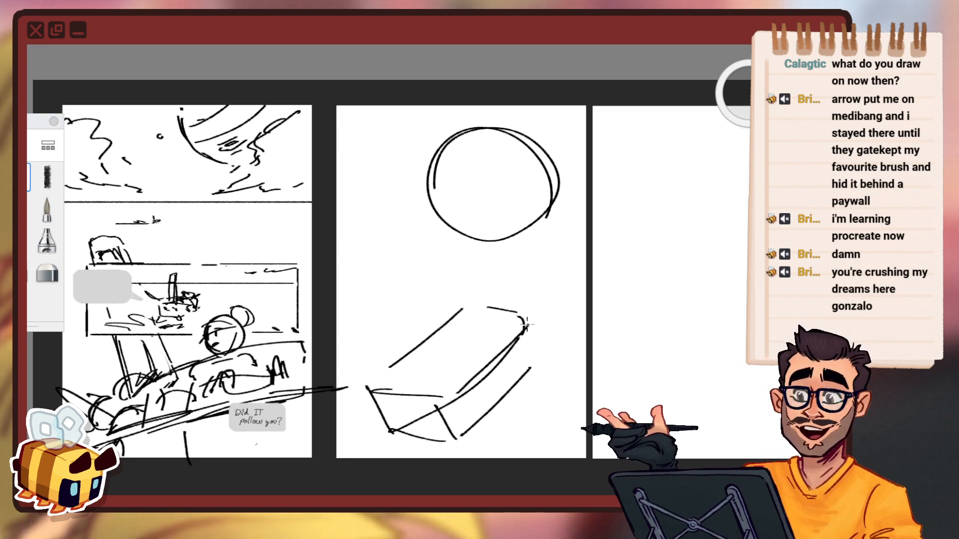
pyautogui.moveTo(526, 325); pyautogui.dragTo(530, 359)
pyautogui.moveTo(427, 335); pyautogui.dragTo(380, 371)
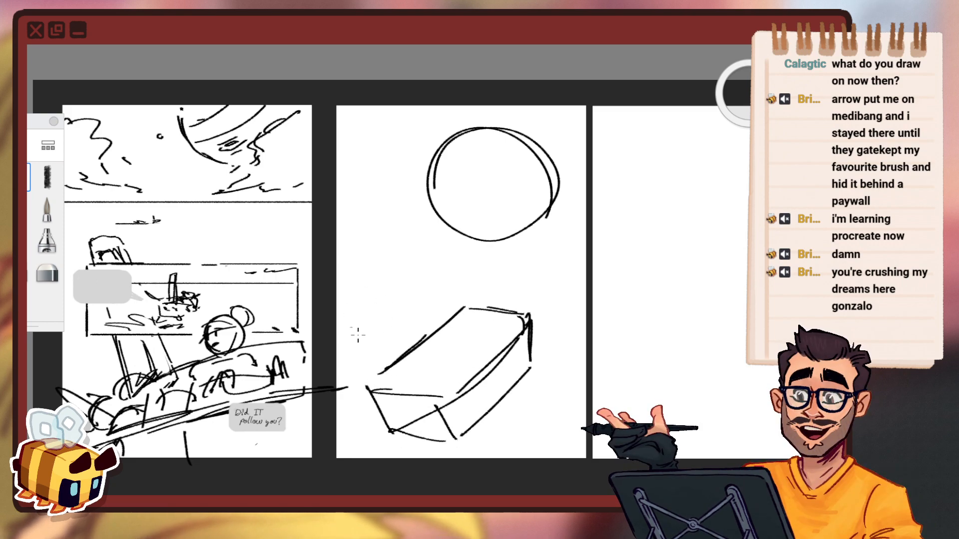
# Sketch a long slanted panel extending up and left from the side of the boxy vehicle.
pyautogui.moveTo(425, 345); pyautogui.dragTo(373, 276)
pyautogui.moveTo(340, 270); pyautogui.dragTo(432, 330)
pyautogui.moveTo(432, 331); pyautogui.dragTo(406, 368)
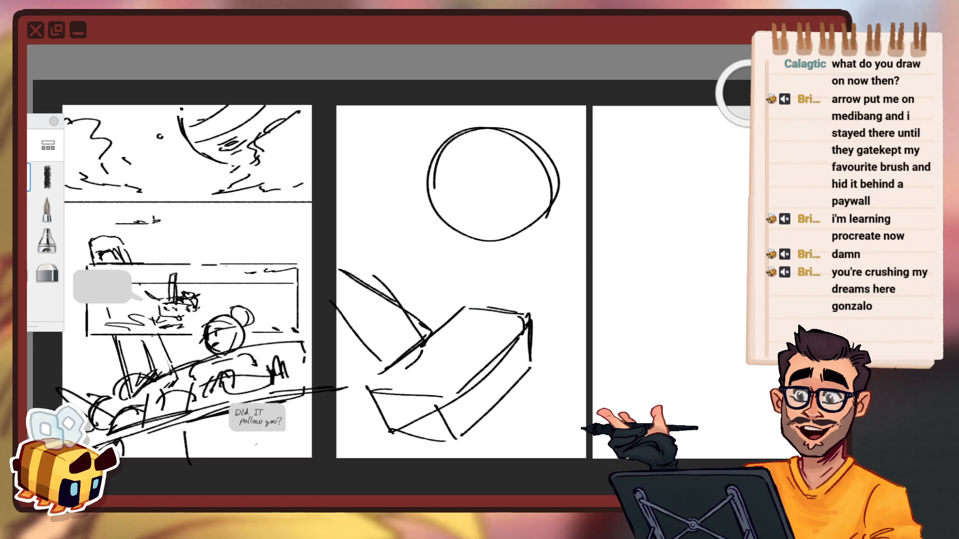
# Lasso the whole vehicle sketch, scale it down and reposition it in the lower part of the page.
pyautogui.press('v')
pyautogui.click(539, 60)
pyautogui.moveTo(556, 301); pyautogui.dragTo(522, 450)
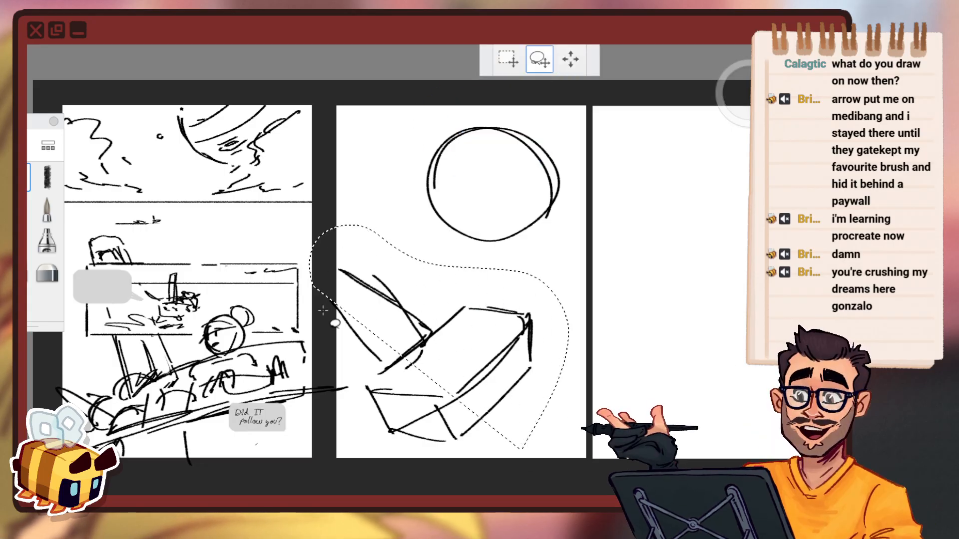
pyautogui.moveTo(437, 478); pyautogui.dragTo(474, 465)
pyautogui.moveTo(534, 309)
pyautogui.mouseDown()
pyautogui.moveTo(482, 328)
pyautogui.moveTo(479, 318)
pyautogui.moveTo(531, 327)
pyautogui.moveTo(521, 336)
pyautogui.mouseUp()
pyautogui.click(520, 302)
# Rough in the outer end of the vehicle's slanted panel, undoing the strokes that do not fit.
pyautogui.press('space')
pyautogui.moveTo(406, 362)
pyautogui.mouseDown()
pyautogui.moveTo(384, 308)
pyautogui.moveTo(428, 348)
pyautogui.mouseUp()
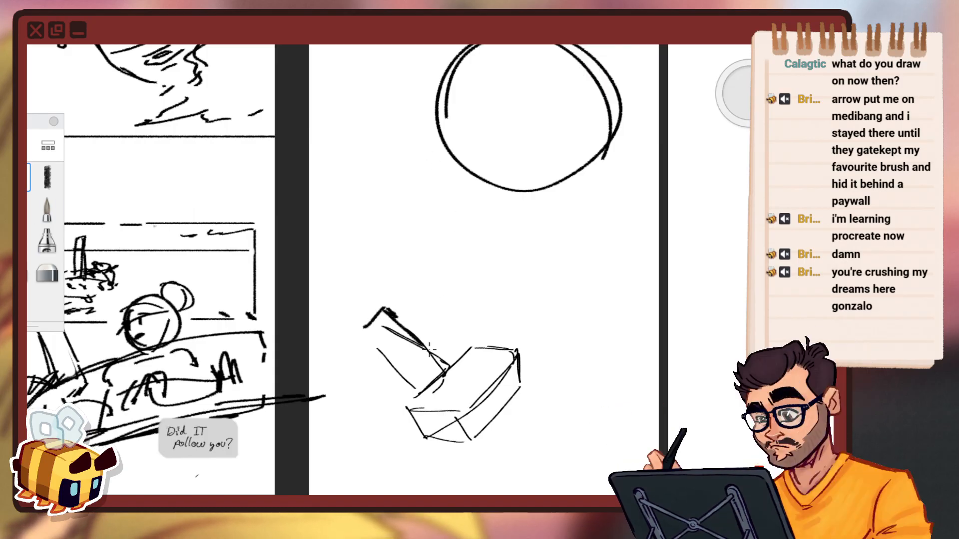
pyautogui.hotkey('ctrl', 'z')
pyautogui.moveTo(393, 320)
pyautogui.mouseDown()
pyautogui.moveTo(368, 309)
pyautogui.moveTo(361, 316)
pyautogui.moveTo(381, 350)
pyautogui.moveTo(365, 323)
pyautogui.mouseUp()
pyautogui.hotkey('ctrl', 'z')
pyautogui.hotkey('ctrl', 'z')
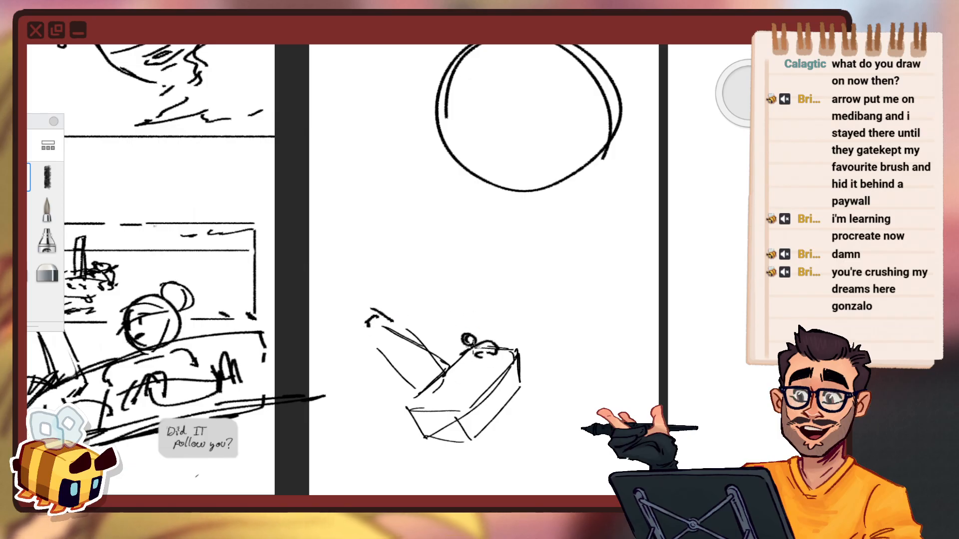
# Fill the vehicle with a row of rough passenger figures and add wheels beneath its front corners.
pyautogui.moveTo(471, 370)
pyautogui.mouseDown()
pyautogui.moveTo(458, 390)
pyautogui.moveTo(454, 377)
pyautogui.moveTo(470, 370)
pyautogui.mouseUp()
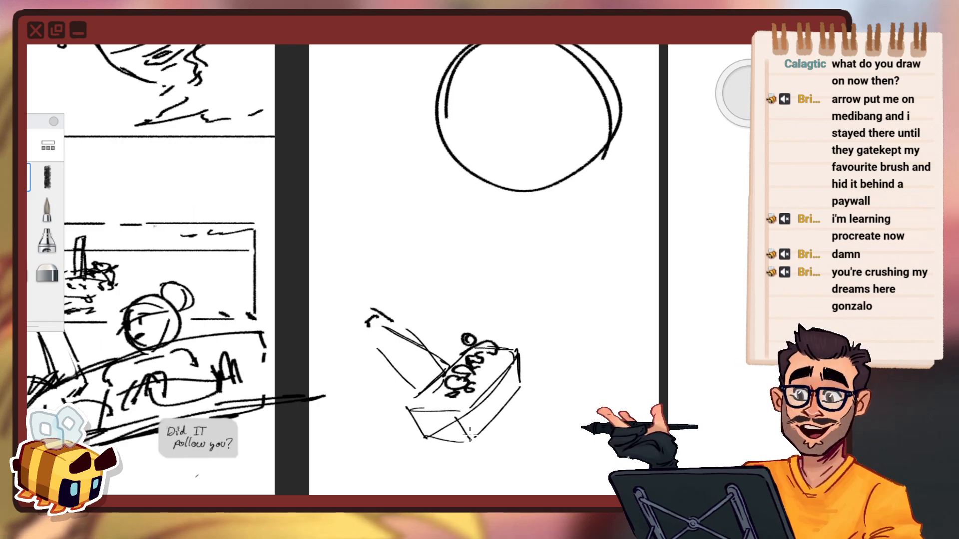
pyautogui.moveTo(471, 428); pyautogui.dragTo(500, 456)
pyautogui.moveTo(419, 435); pyautogui.dragTo(423, 438)
# Sketch a jagged water splash between the circle and the vehicle, with loose droplets around it.
pyautogui.press('space')
pyautogui.moveTo(537, 366)
pyautogui.mouseDown()
pyautogui.moveTo(536, 419)
pyautogui.moveTo(511, 389)
pyautogui.moveTo(524, 352)
pyautogui.mouseUp()
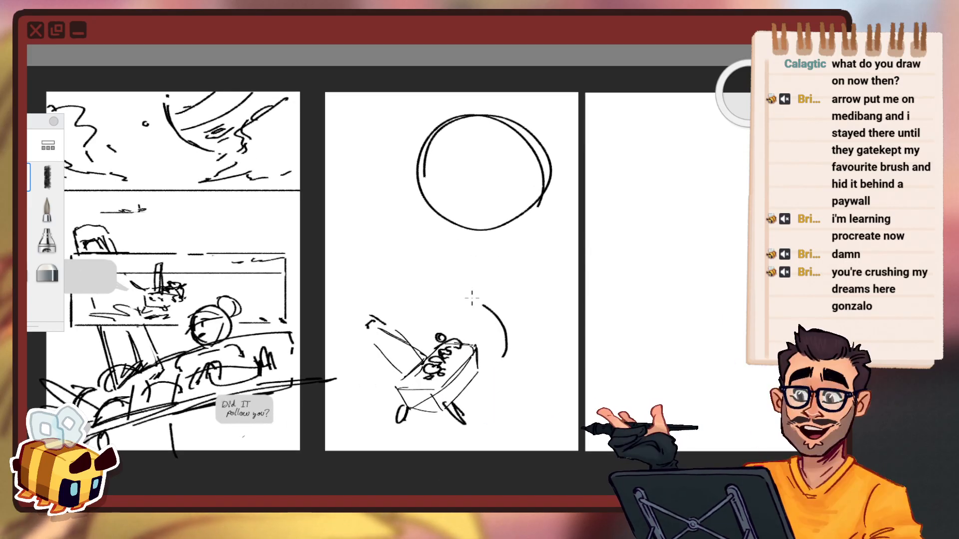
pyautogui.moveTo(456, 319); pyautogui.dragTo(436, 290)
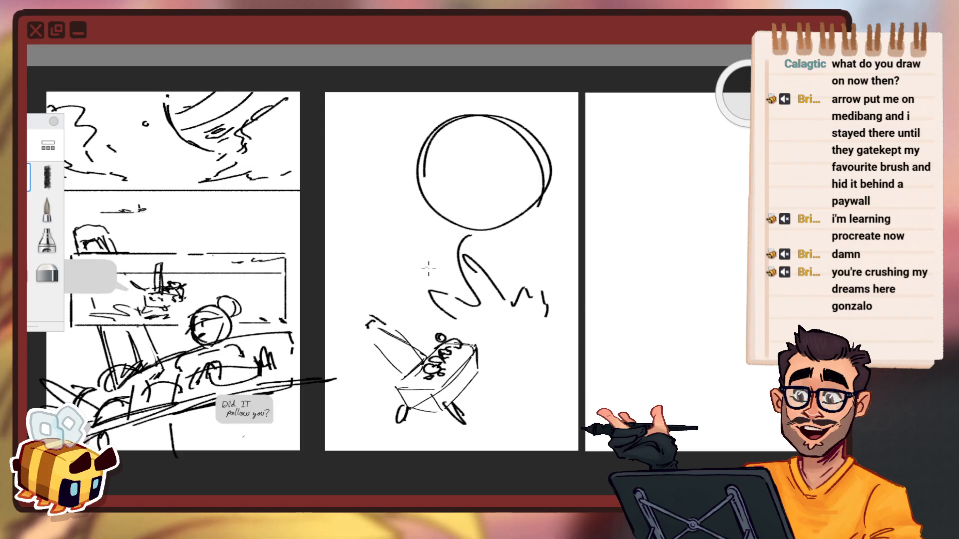
pyautogui.moveTo(430, 269); pyautogui.dragTo(433, 270)
pyautogui.moveTo(408, 315); pyautogui.dragTo(418, 310)
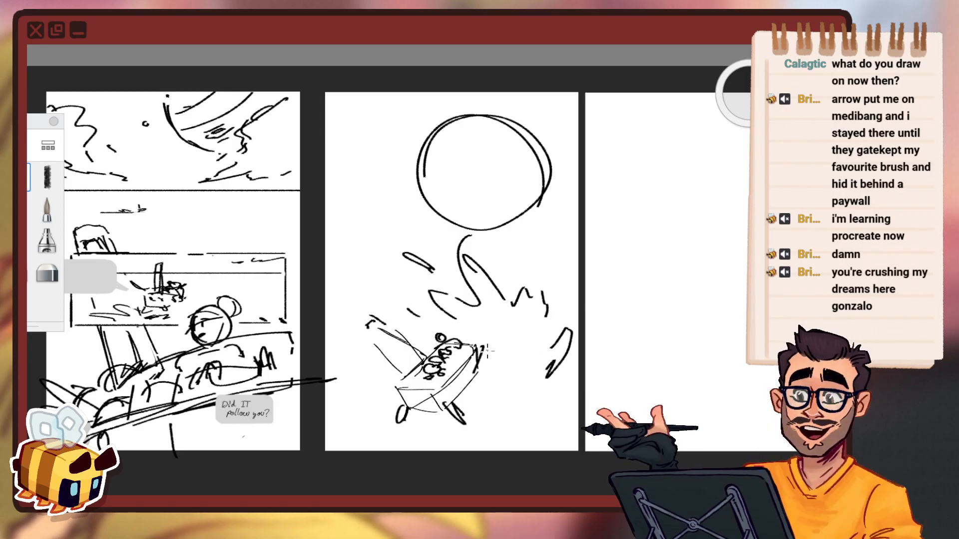
# Transform the whole middle-page sketch, tilting it slightly and recentring it on the page.
pyautogui.press('v')
pyautogui.press('space')
pyautogui.moveTo(498, 262)
pyautogui.mouseDown()
pyautogui.moveTo(543, 202)
pyautogui.moveTo(590, 173)
pyautogui.mouseUp()
pyautogui.moveTo(610, 166)
pyautogui.mouseDown()
pyautogui.moveTo(607, 178)
pyautogui.moveTo(618, 153)
pyautogui.mouseUp()
pyautogui.click(609, 122)
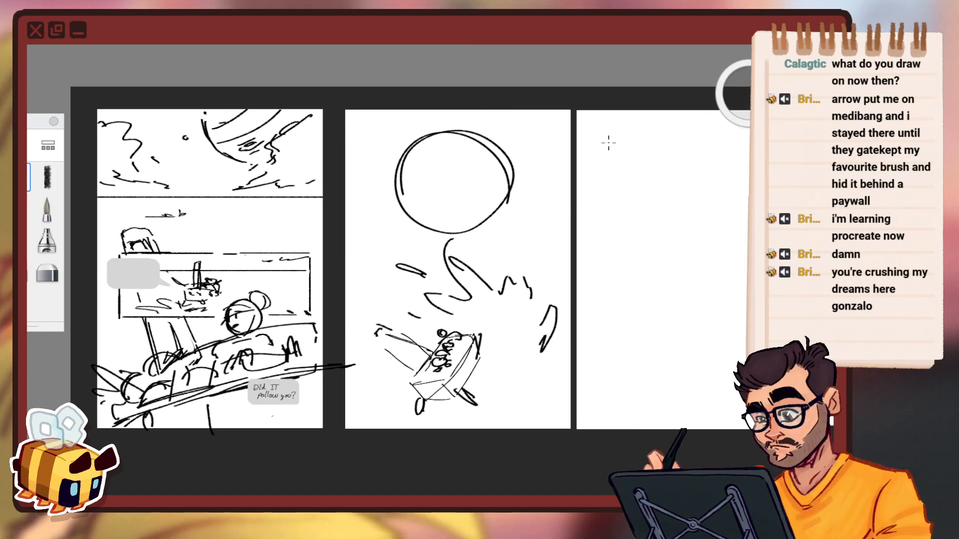
pyautogui.press('v')
pyautogui.moveTo(555, 162); pyautogui.dragTo(591, 153)
pyautogui.click(583, 112)
# Lasso only the vehicle, move it toward the page's left edge and tilt it slightly.
pyautogui.press('l')
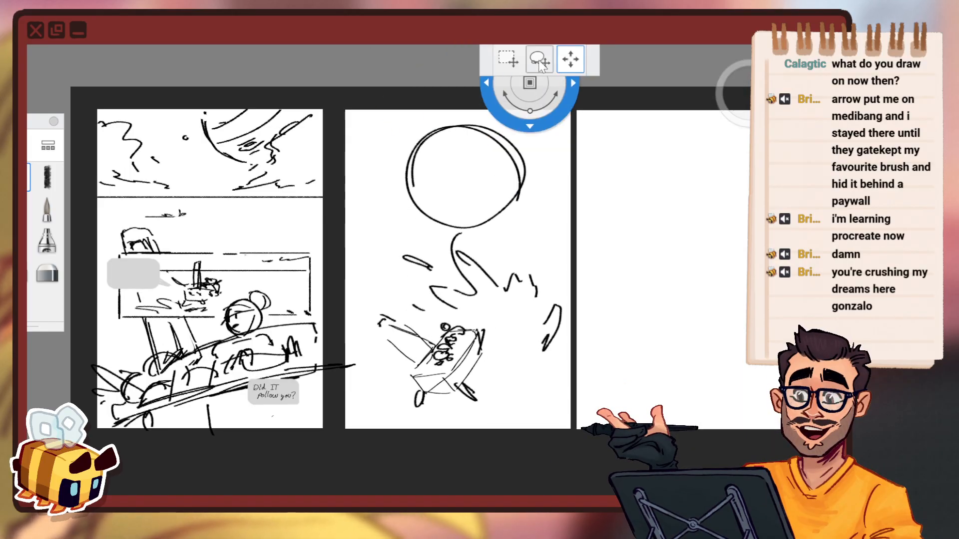
pyautogui.moveTo(490, 399)
pyautogui.mouseDown()
pyautogui.moveTo(505, 329)
pyautogui.moveTo(464, 316)
pyautogui.mouseUp()
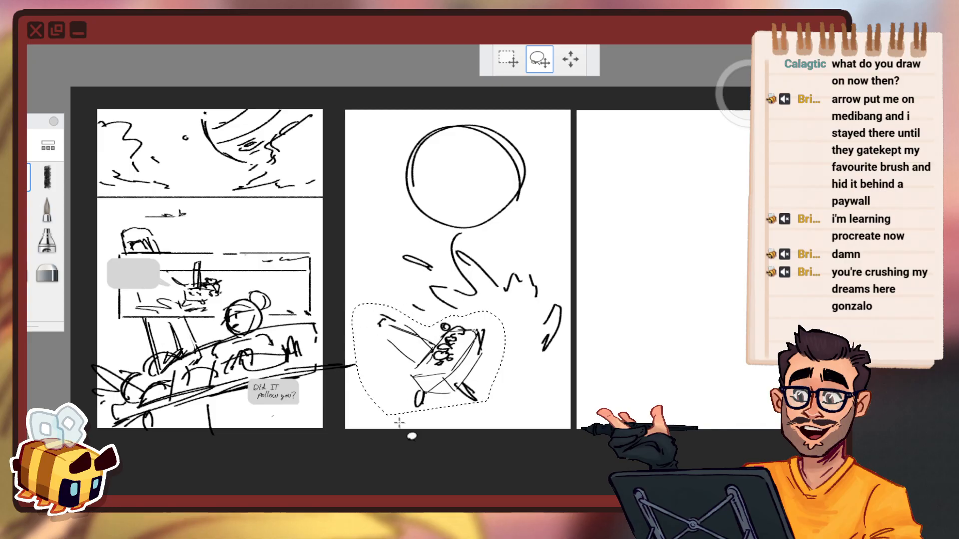
pyautogui.moveTo(399, 423); pyautogui.dragTo(488, 426)
pyautogui.click(552, 357)
pyautogui.moveTo(601, 374); pyautogui.dragTo(573, 356)
pyautogui.moveTo(593, 342); pyautogui.dragTo(586, 343)
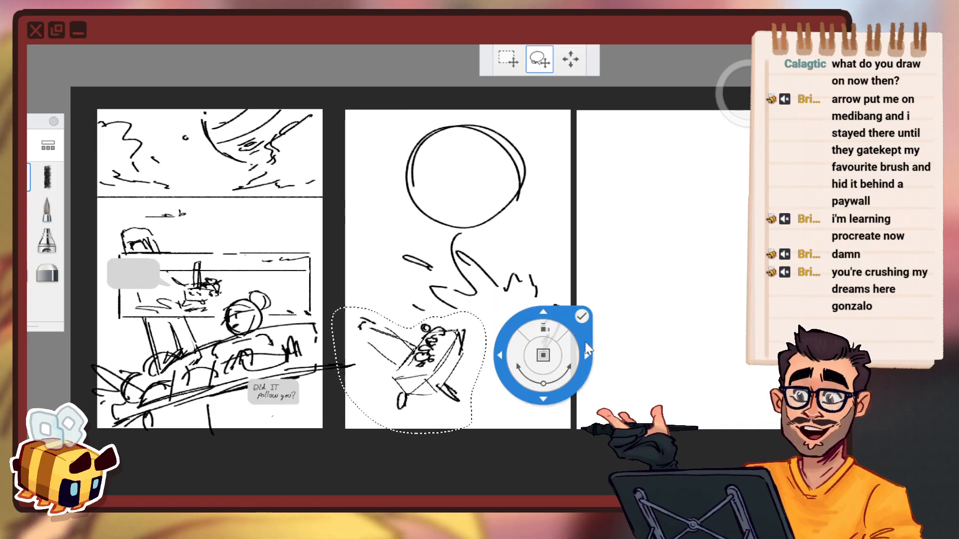
pyautogui.click(581, 315)
pyautogui.moveTo(559, 305); pyautogui.dragTo(544, 348)
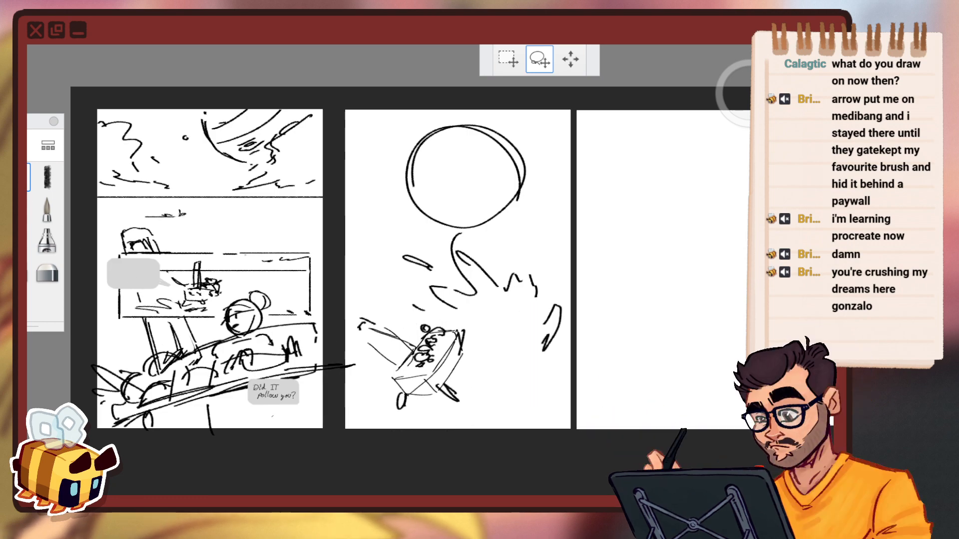
# Add round headlights to the vehicle's front and sketch curved splash lines above and beside it.
pyautogui.press('b')
pyautogui.moveTo(394, 380); pyautogui.dragTo(419, 389)
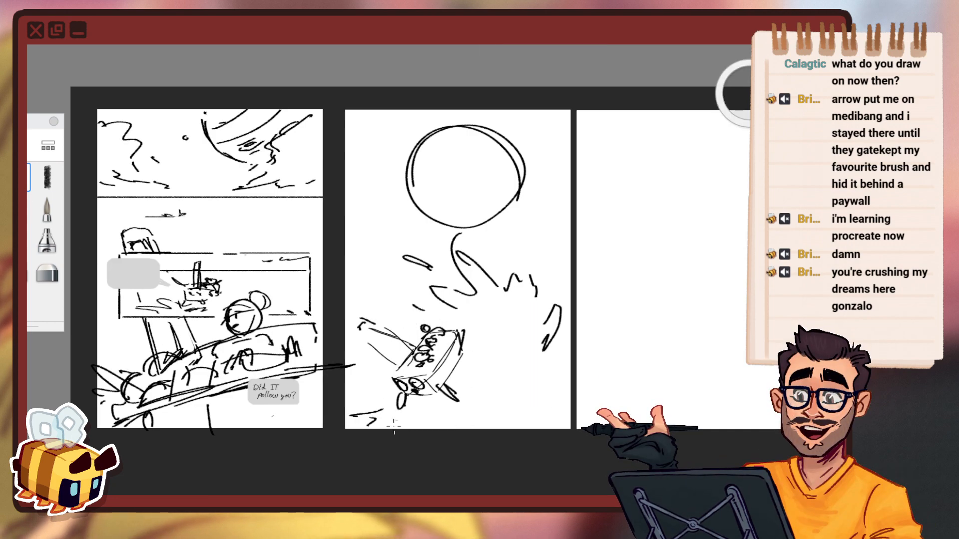
pyautogui.moveTo(478, 353); pyautogui.dragTo(488, 333)
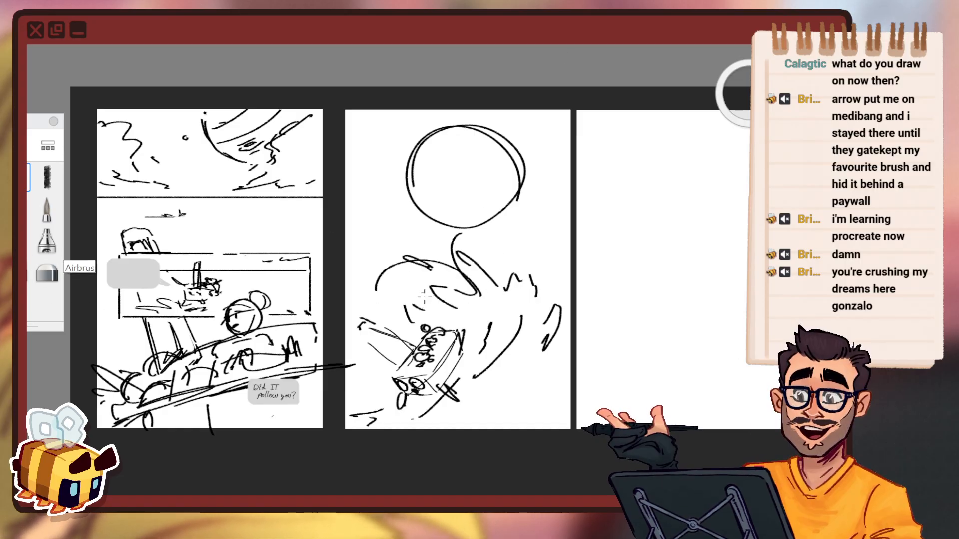
pyautogui.moveTo(464, 295); pyautogui.dragTo(385, 299)
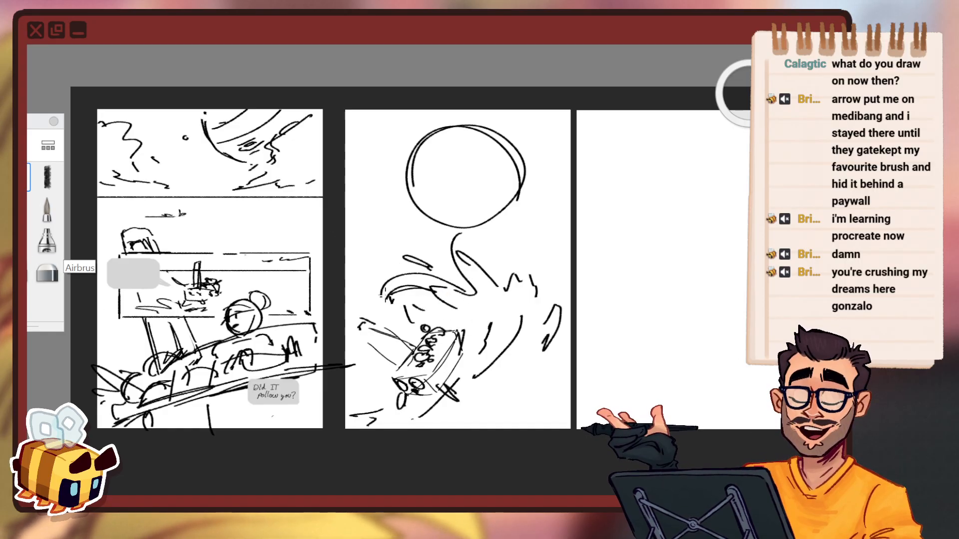
# Lasso the vehicle again, rotate it and shift it slightly lower beneath the splash.
pyautogui.press('v')
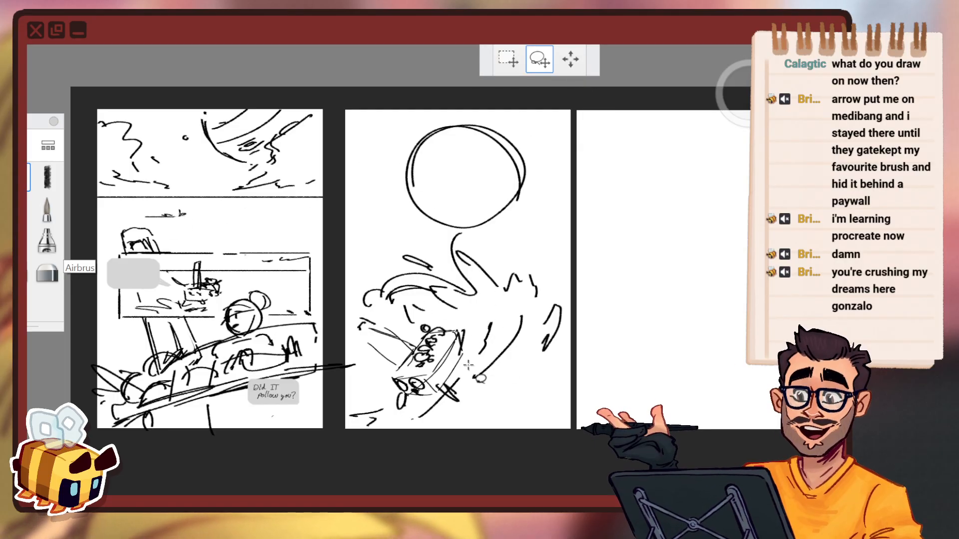
pyautogui.moveTo(422, 320)
pyautogui.mouseDown()
pyautogui.moveTo(398, 331)
pyautogui.moveTo(387, 378)
pyautogui.moveTo(399, 414)
pyautogui.moveTo(498, 375)
pyautogui.mouseUp()
pyautogui.moveTo(568, 350); pyautogui.dragTo(565, 325)
pyautogui.moveTo(582, 328)
pyautogui.mouseDown()
pyautogui.moveTo(580, 335)
pyautogui.moveTo(587, 331)
pyautogui.moveTo(550, 324)
pyautogui.moveTo(592, 333)
pyautogui.mouseUp()
pyautogui.click(578, 280)
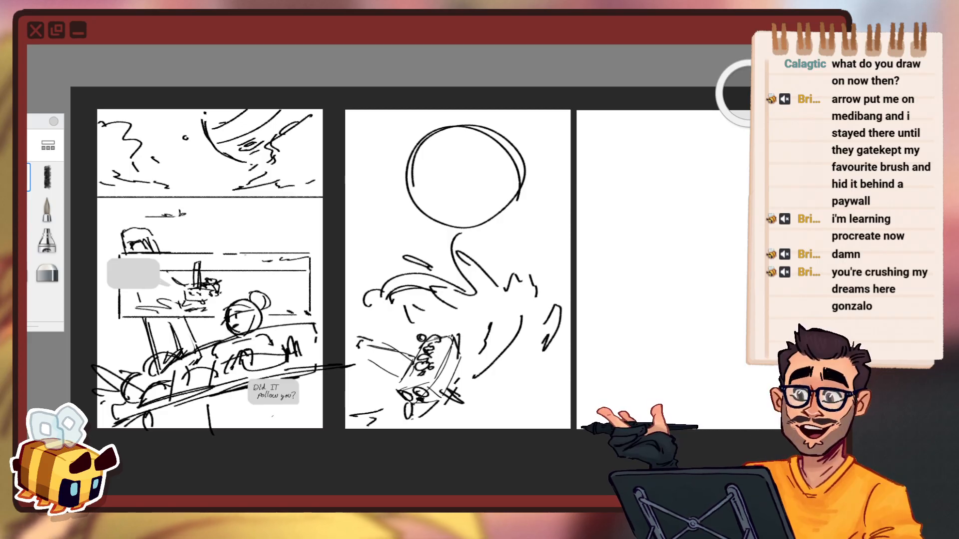
# Erase the vehicle sketch with a large eraser and switch back to the drawing brush.
pyautogui.click(32, 267)
pyautogui.moveTo(744, 123); pyautogui.dragTo(742, 100)
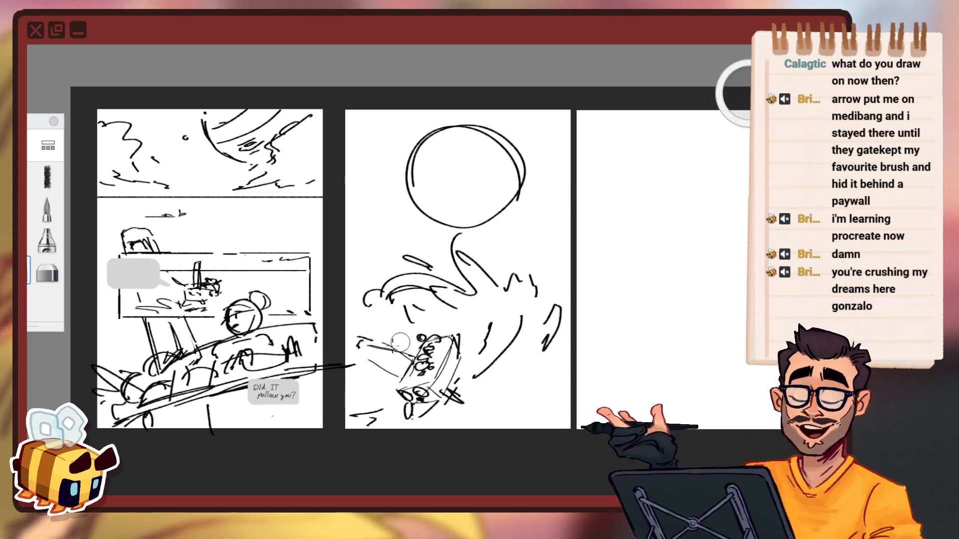
pyautogui.moveTo(400, 343)
pyautogui.mouseDown()
pyautogui.moveTo(370, 357)
pyautogui.moveTo(402, 359)
pyautogui.moveTo(429, 389)
pyautogui.mouseUp()
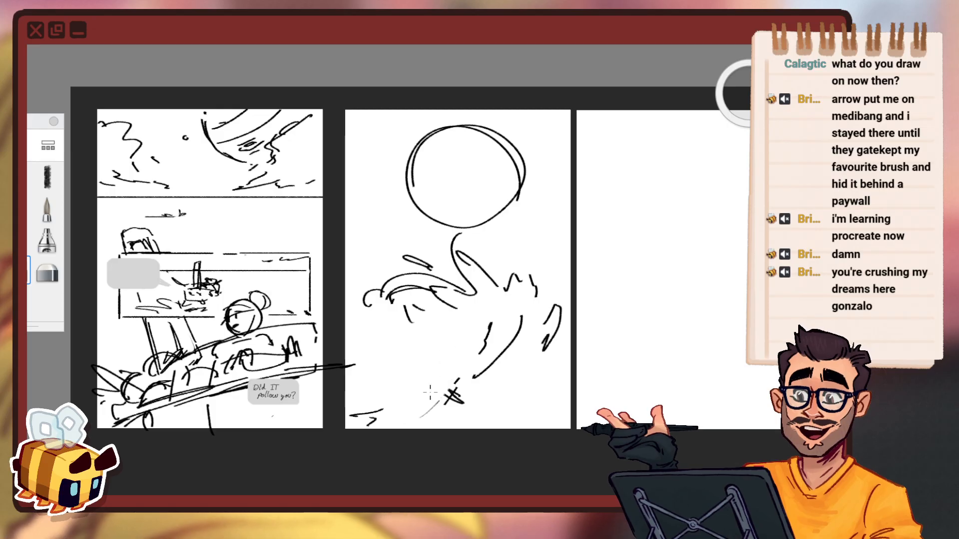
pyautogui.click(36, 167)
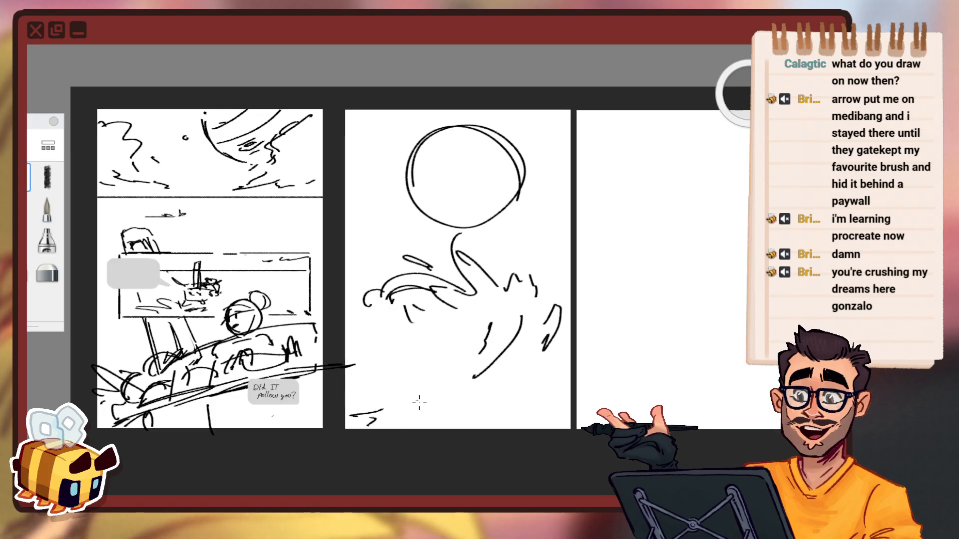
# Sketch a slanted narrow slab in the middle page's lower-left area as the top of a new vehicle, undoing stray strokes.
pyautogui.moveTo(399, 370); pyautogui.dragTo(434, 359)
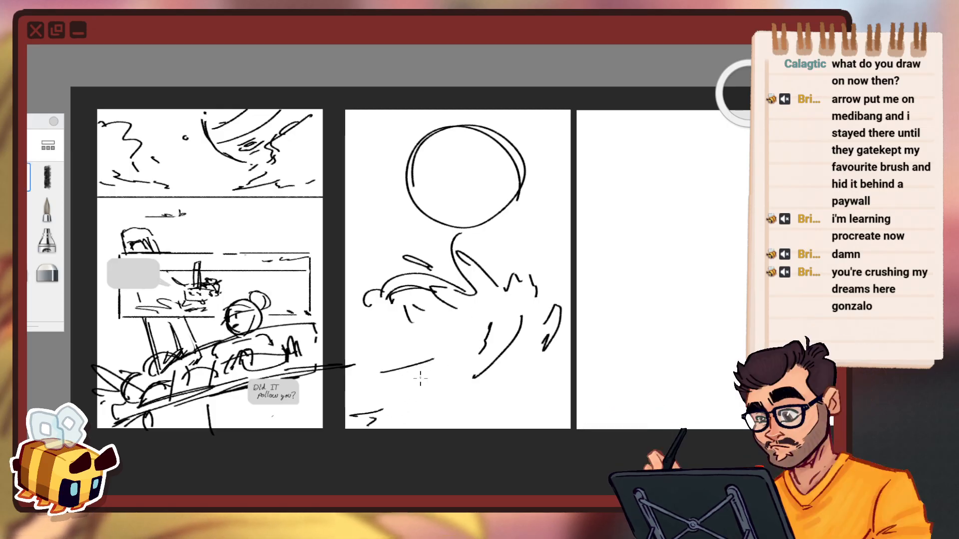
pyautogui.hotkey('ctrl', 'z')
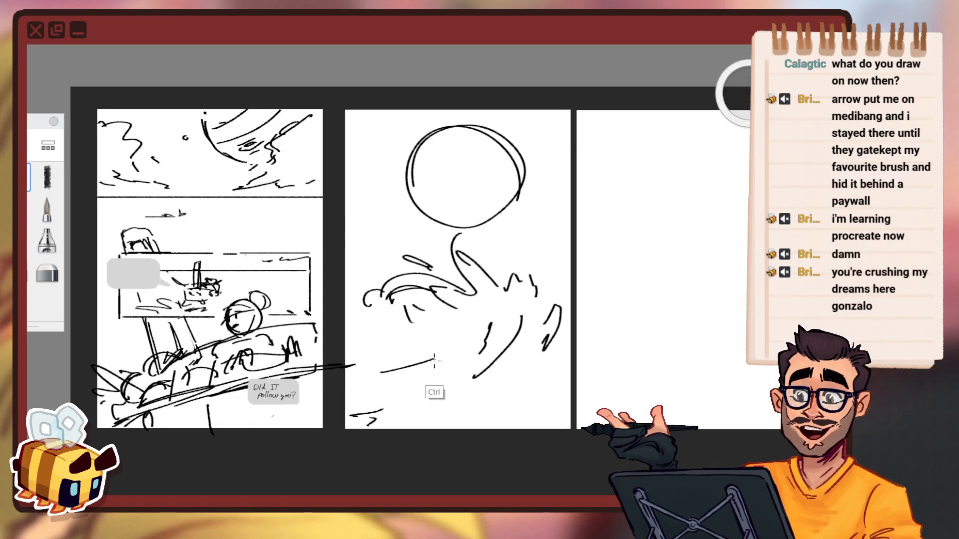
pyautogui.moveTo(393, 371)
pyautogui.mouseDown()
pyautogui.moveTo(440, 358)
pyautogui.moveTo(443, 372)
pyautogui.moveTo(433, 355)
pyautogui.moveTo(450, 361)
pyautogui.mouseUp()
pyautogui.hotkey('ctrl', 'z')
pyautogui.hotkey('ctrl', 'z')
pyautogui.hotkey('ctrl', 'z')
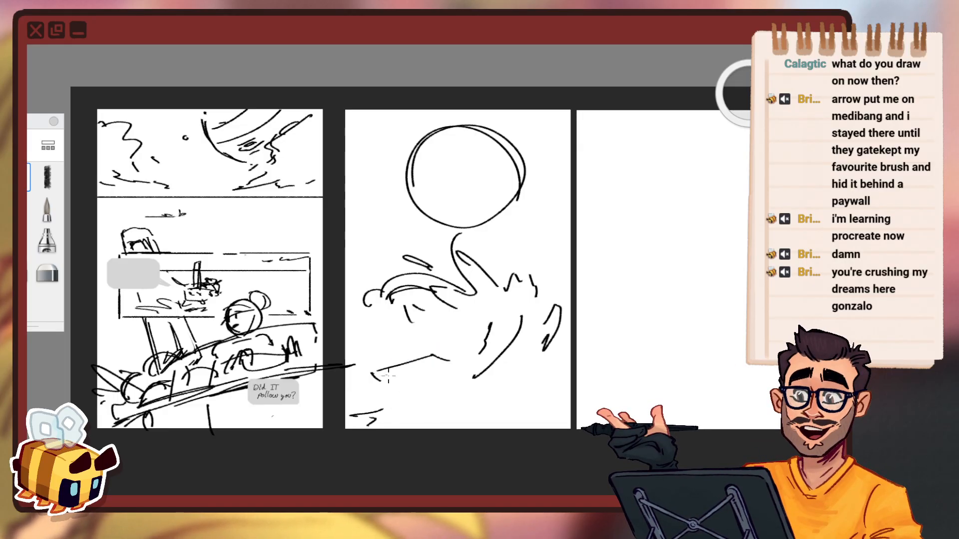
# Lasso the slanted slab, tilt it slightly steeper and apply the transformation.
pyautogui.press('v')
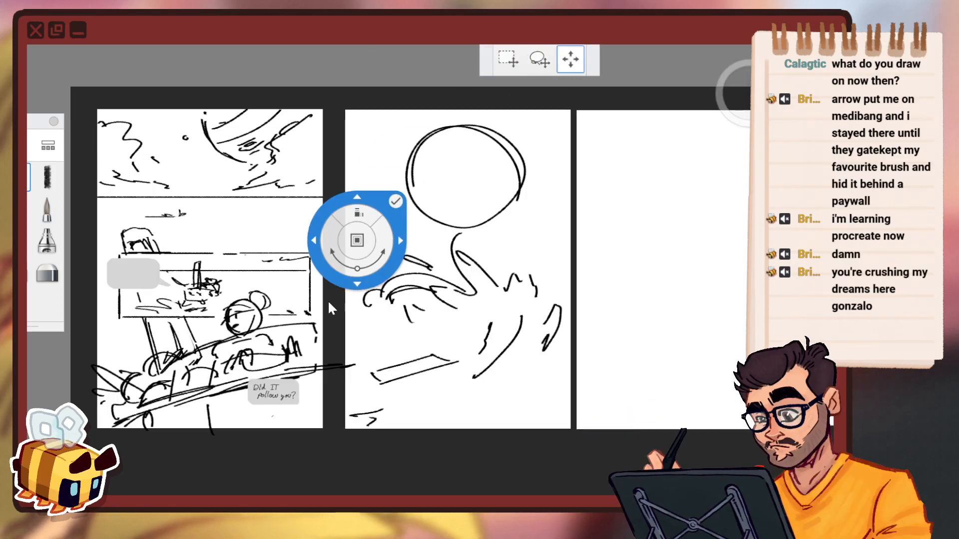
pyautogui.click(539, 59)
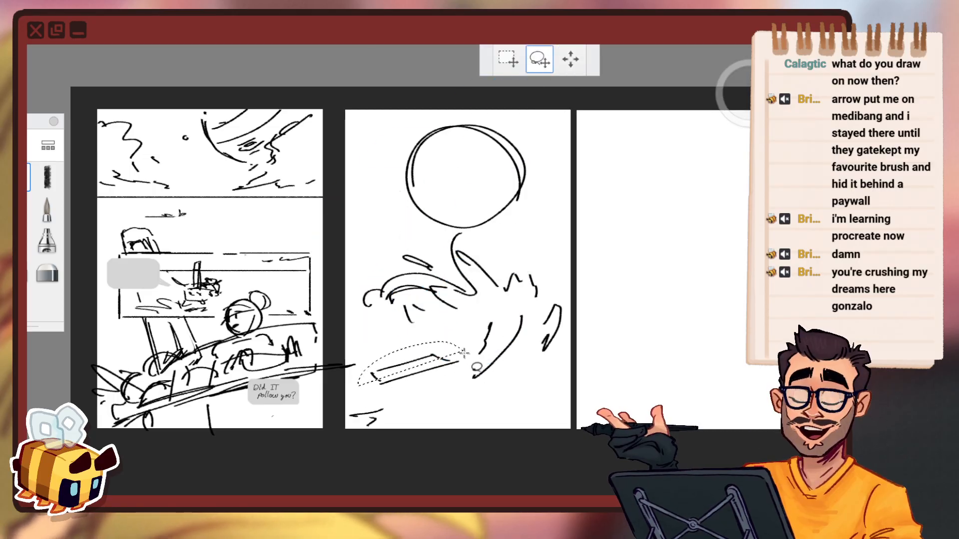
pyautogui.moveTo(465, 354); pyautogui.dragTo(414, 389)
pyautogui.moveTo(501, 366); pyautogui.dragTo(504, 352)
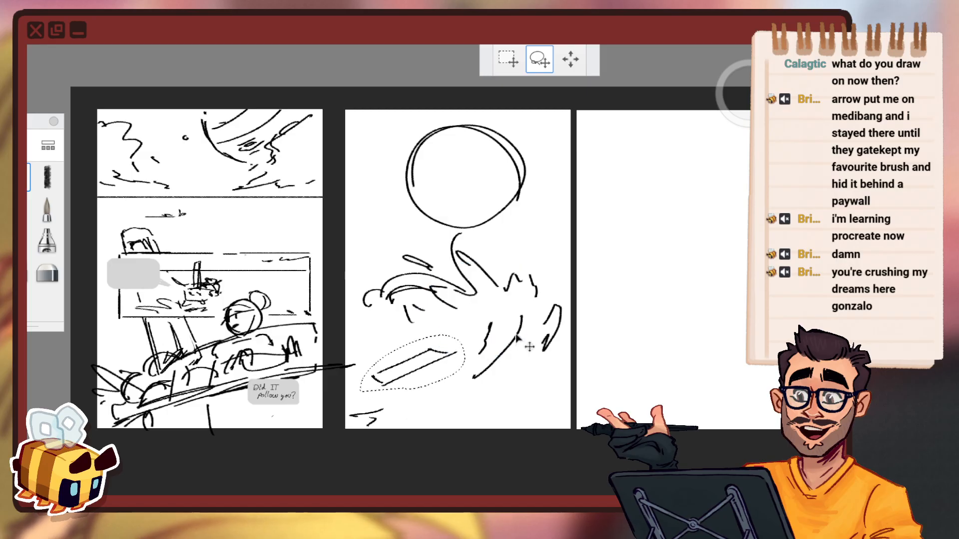
pyautogui.click(512, 270)
# Build the slab into a boxy vehicle with side walls, a tall upright fin, front details, a wheel and small passengers.
pyautogui.moveTo(386, 387)
pyautogui.mouseDown()
pyautogui.moveTo(386, 407)
pyautogui.moveTo(455, 378)
pyautogui.mouseUp()
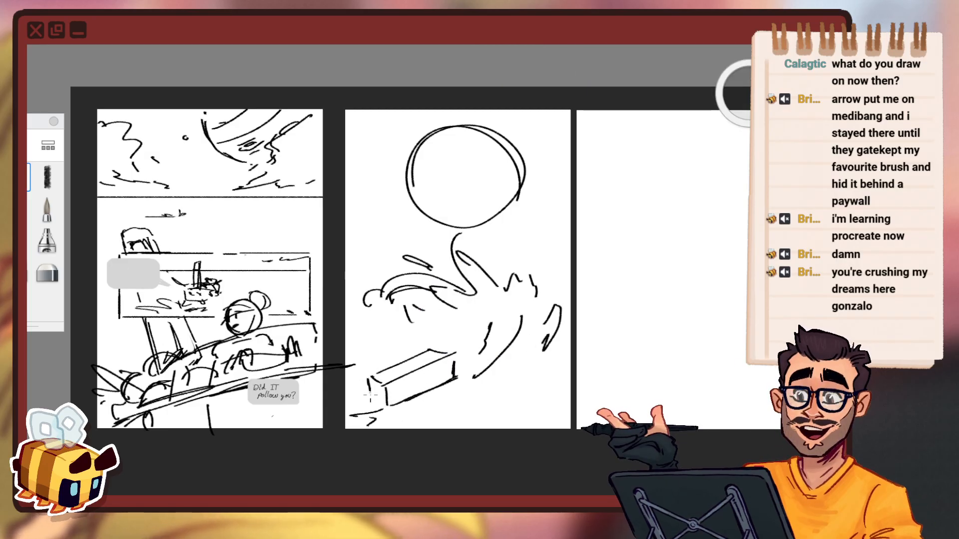
pyautogui.moveTo(372, 364)
pyautogui.mouseDown()
pyautogui.moveTo(386, 344)
pyautogui.moveTo(375, 314)
pyautogui.moveTo(391, 368)
pyautogui.mouseUp()
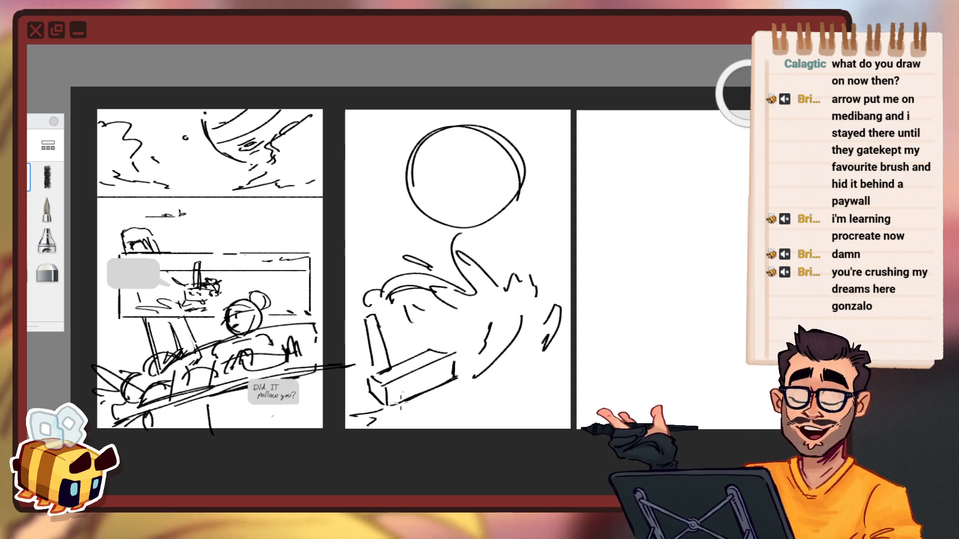
pyautogui.moveTo(391, 403)
pyautogui.mouseDown()
pyautogui.moveTo(406, 411)
pyautogui.moveTo(402, 424)
pyautogui.moveTo(377, 405)
pyautogui.mouseUp()
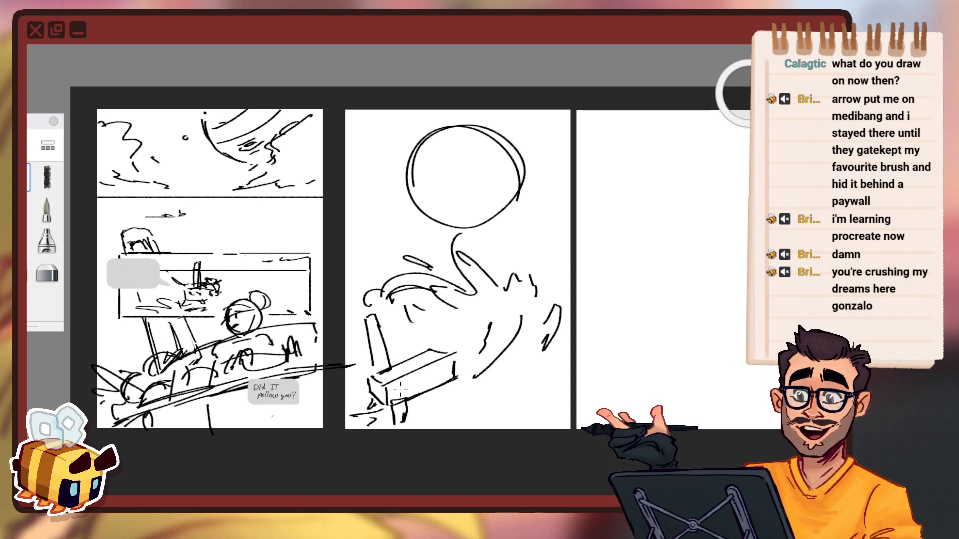
pyautogui.hotkey('ctrl', 'z')
pyautogui.hotkey('ctrl', 'z')
pyautogui.hotkey('ctrl', 'z')
pyautogui.hotkey('ctrl', 'z')
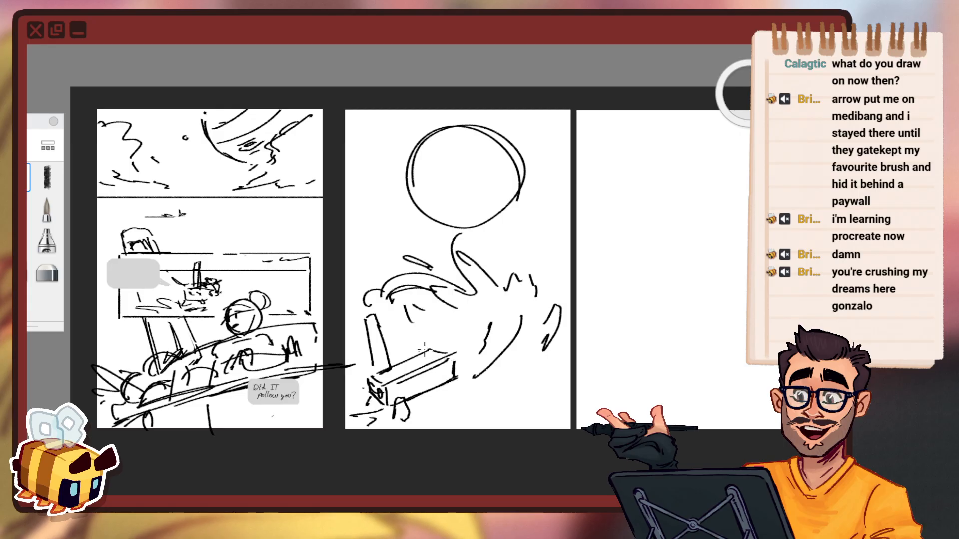
pyautogui.moveTo(416, 362)
pyautogui.mouseDown()
pyautogui.moveTo(436, 339)
pyautogui.moveTo(438, 350)
pyautogui.moveTo(412, 352)
pyautogui.moveTo(421, 363)
pyautogui.moveTo(400, 373)
pyautogui.mouseUp()
pyautogui.hotkey('ctrl', 'z')
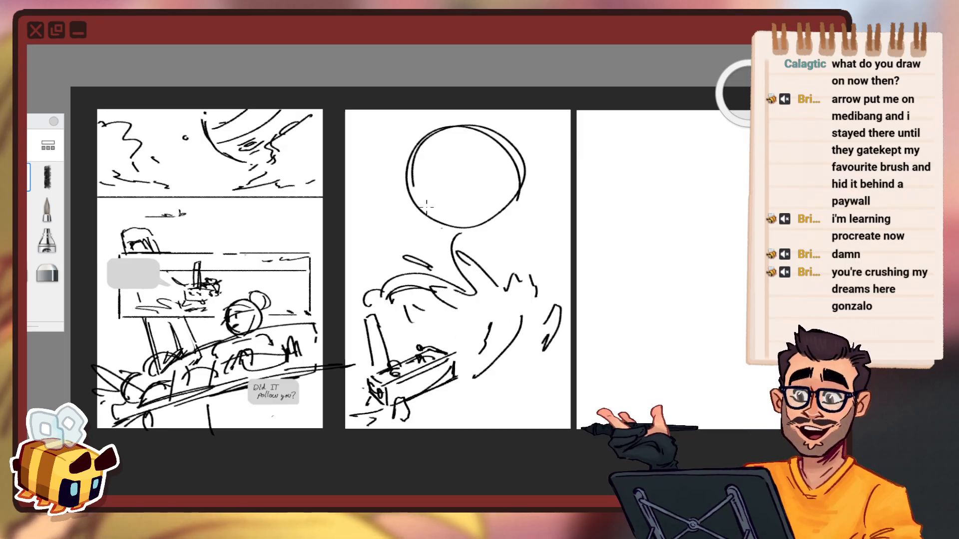
# Lasso the finished vehicle, rotate it to a steeper diagonal and apply the transformation.
pyautogui.click(460, 69)
pyautogui.click(539, 60)
pyautogui.moveTo(360, 340)
pyautogui.mouseDown()
pyautogui.moveTo(359, 318)
pyautogui.moveTo(388, 316)
pyautogui.moveTo(405, 346)
pyautogui.moveTo(440, 331)
pyautogui.mouseUp()
pyautogui.moveTo(404, 430); pyautogui.dragTo(387, 409)
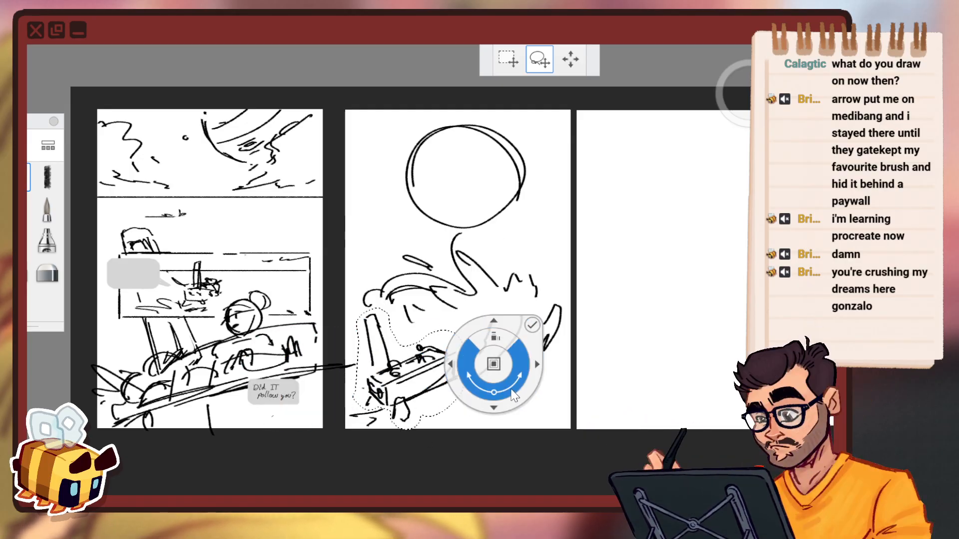
pyautogui.moveTo(515, 390)
pyautogui.mouseDown()
pyautogui.moveTo(515, 368)
pyautogui.moveTo(517, 391)
pyautogui.moveTo(541, 372)
pyautogui.moveTo(520, 357)
pyautogui.moveTo(545, 345)
pyautogui.moveTo(525, 330)
pyautogui.mouseUp()
pyautogui.moveTo(547, 337); pyautogui.dragTo(543, 345)
pyautogui.click(540, 291)
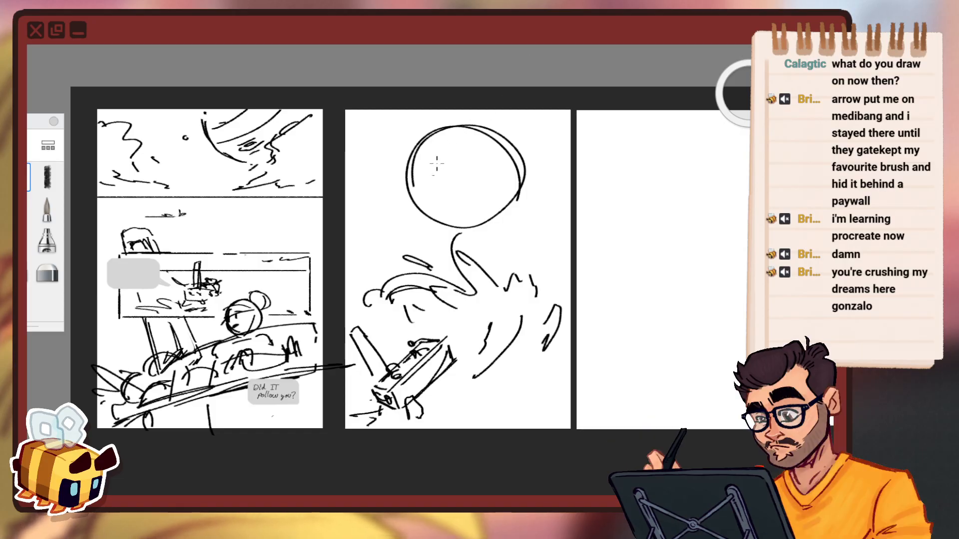
# Sketch a starburst mouth at the center of the creature circle and ring it with small irregular patches.
pyautogui.moveTo(445, 152)
pyautogui.mouseDown()
pyautogui.moveTo(466, 173)
pyautogui.moveTo(449, 169)
pyautogui.moveTo(442, 186)
pyautogui.moveTo(476, 168)
pyautogui.mouseUp()
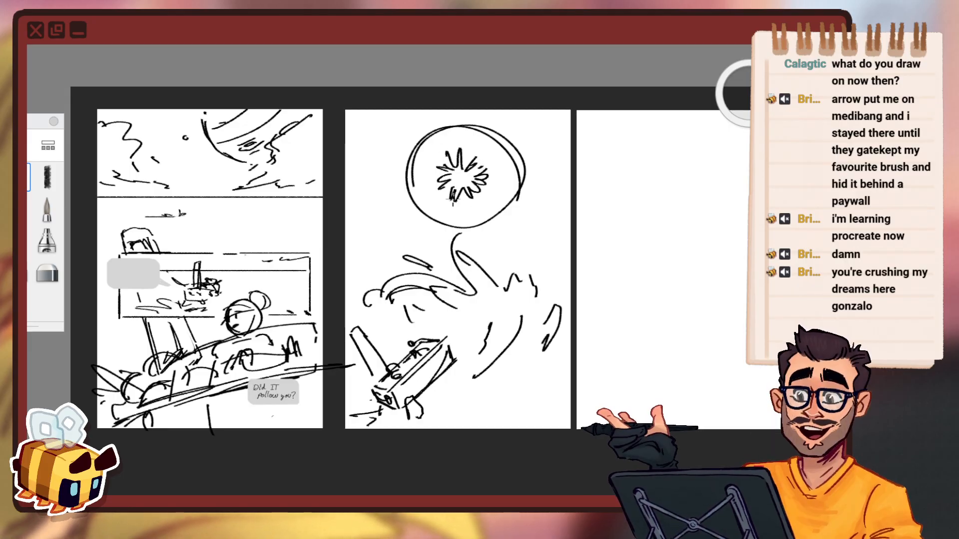
pyautogui.moveTo(448, 206)
pyautogui.mouseDown()
pyautogui.moveTo(487, 198)
pyautogui.moveTo(467, 213)
pyautogui.mouseUp()
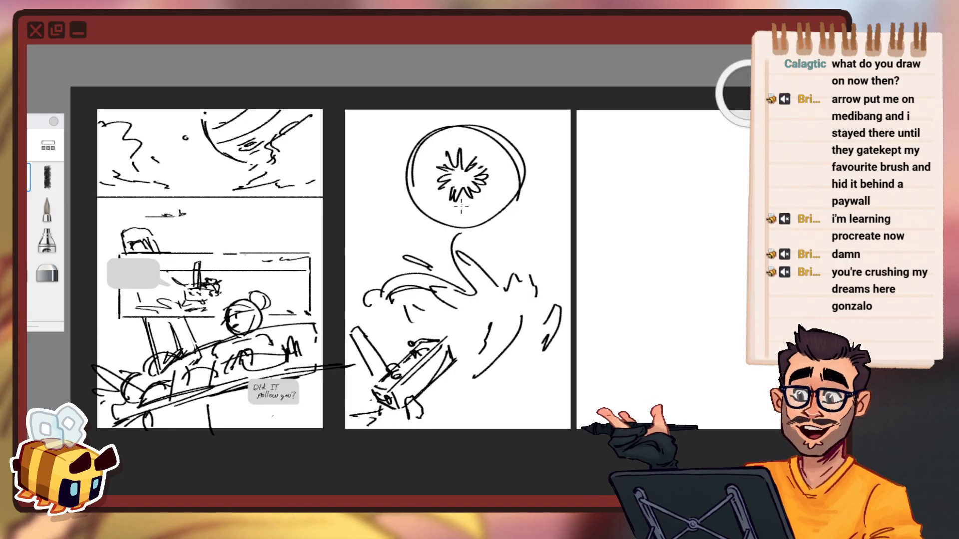
pyautogui.moveTo(494, 159)
pyautogui.mouseDown()
pyautogui.moveTo(500, 151)
pyautogui.moveTo(507, 166)
pyautogui.mouseUp()
pyautogui.moveTo(464, 138)
pyautogui.mouseDown()
pyautogui.moveTo(459, 127)
pyautogui.moveTo(471, 132)
pyautogui.mouseUp()
pyautogui.hotkey('ctrl', 'z')
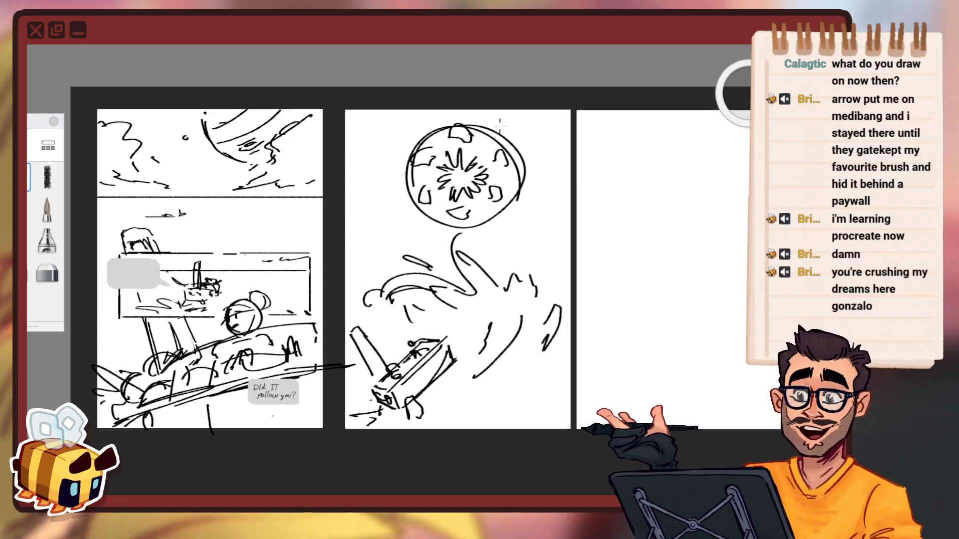
pyautogui.hotkey('ctrl', 'z')
# Draw curled, claw-like limbs around the outside of the creature circle.
pyautogui.moveTo(487, 127)
pyautogui.mouseDown()
pyautogui.moveTo(486, 99)
pyautogui.moveTo(513, 106)
pyautogui.moveTo(510, 132)
pyautogui.mouseUp()
pyautogui.moveTo(516, 157); pyautogui.dragTo(531, 153)
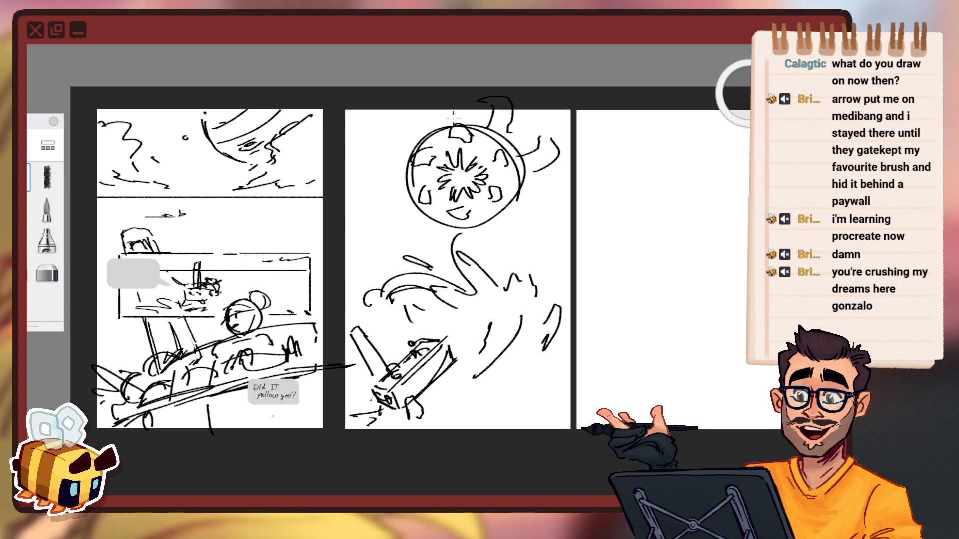
pyautogui.moveTo(433, 124); pyautogui.dragTo(400, 120)
pyautogui.hotkey('ctrl', 'z')
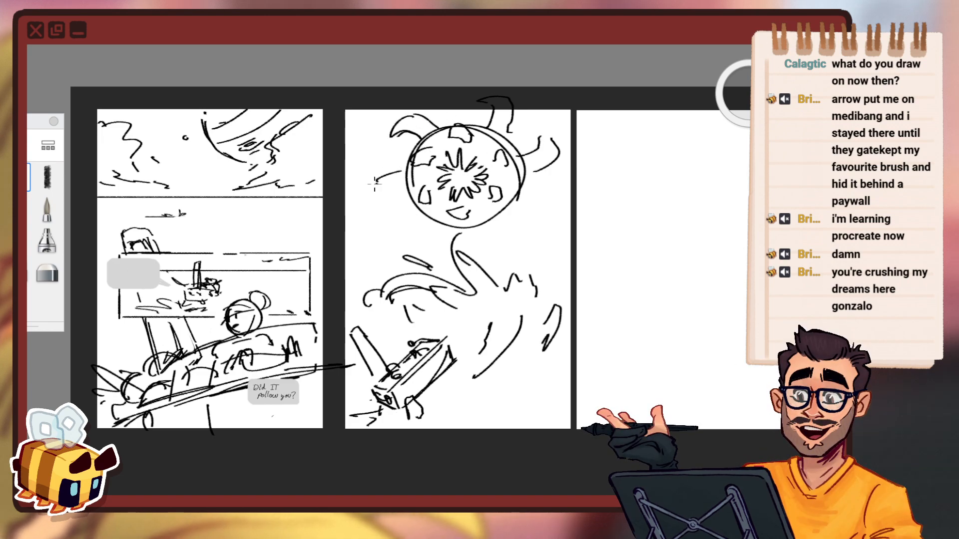
pyautogui.moveTo(392, 131); pyautogui.dragTo(408, 126)
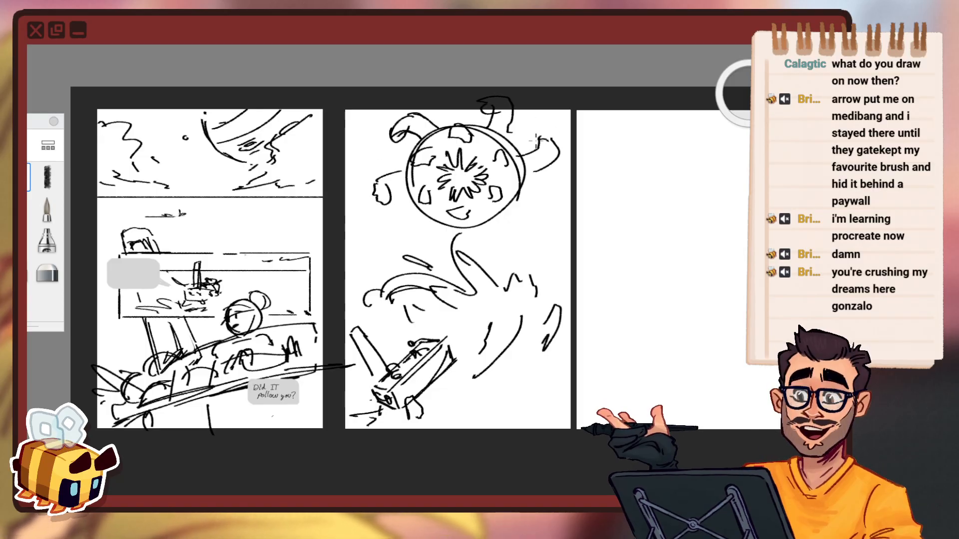
pyautogui.moveTo(542, 138); pyautogui.dragTo(535, 150)
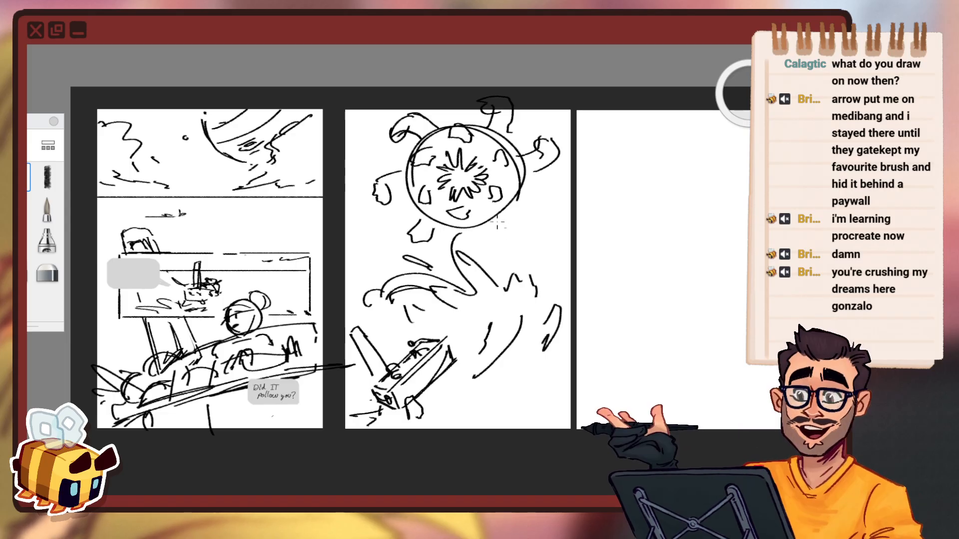
pyautogui.moveTo(484, 226); pyautogui.dragTo(503, 243)
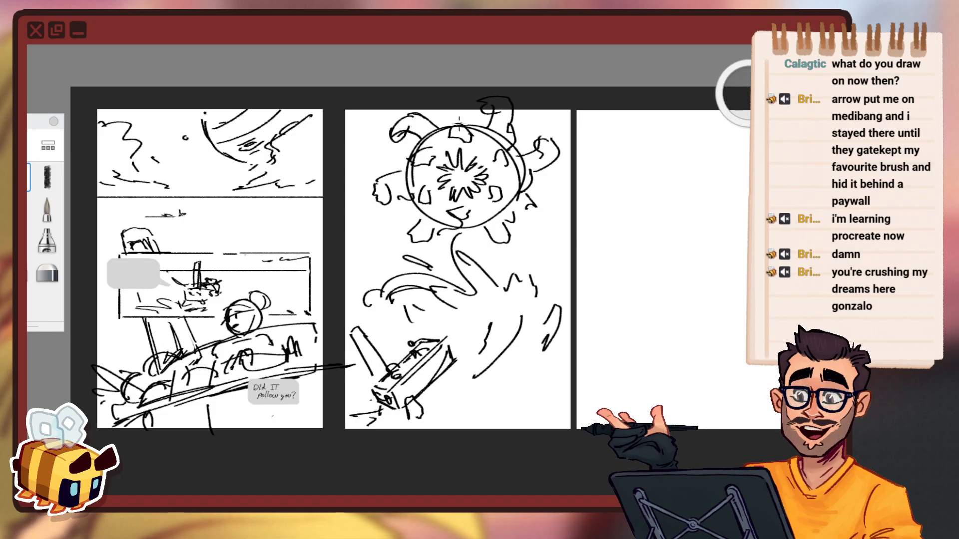
pyautogui.moveTo(459, 123); pyautogui.dragTo(535, 131)
pyautogui.moveTo(552, 134); pyautogui.dragTo(562, 172)
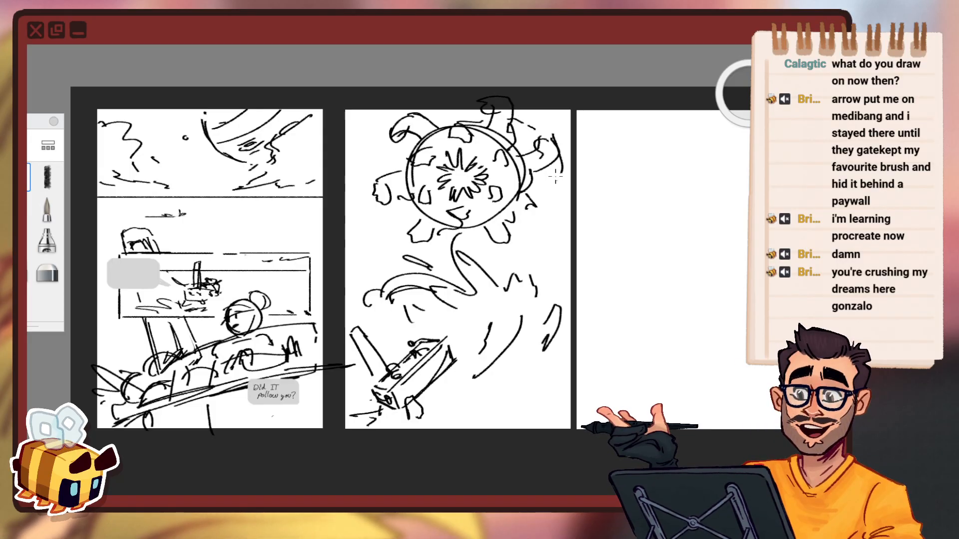
pyautogui.hotkey('ctrl', 'z')
pyautogui.hotkey('ctrl', 'z')
pyautogui.moveTo(508, 119); pyautogui.dragTo(532, 125)
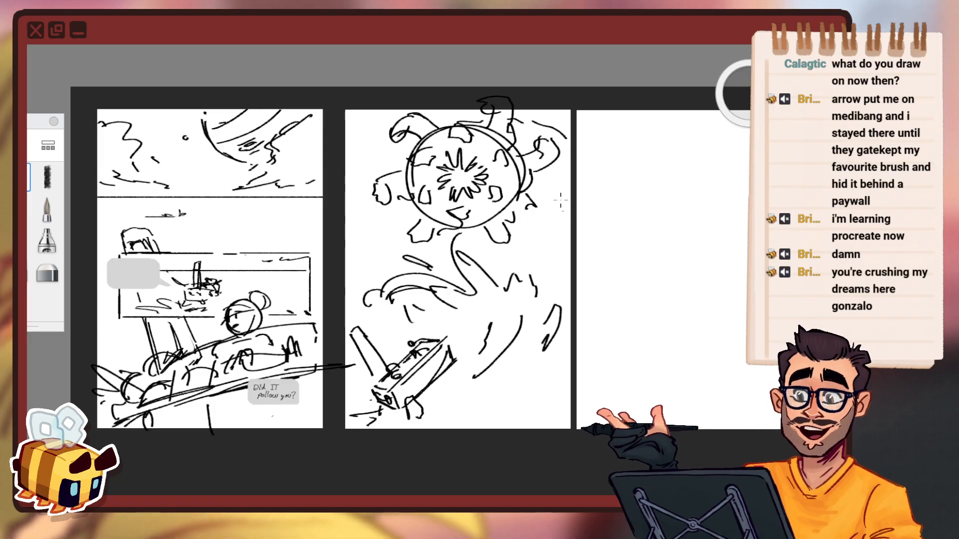
pyautogui.hotkey('ctrl', 'z')
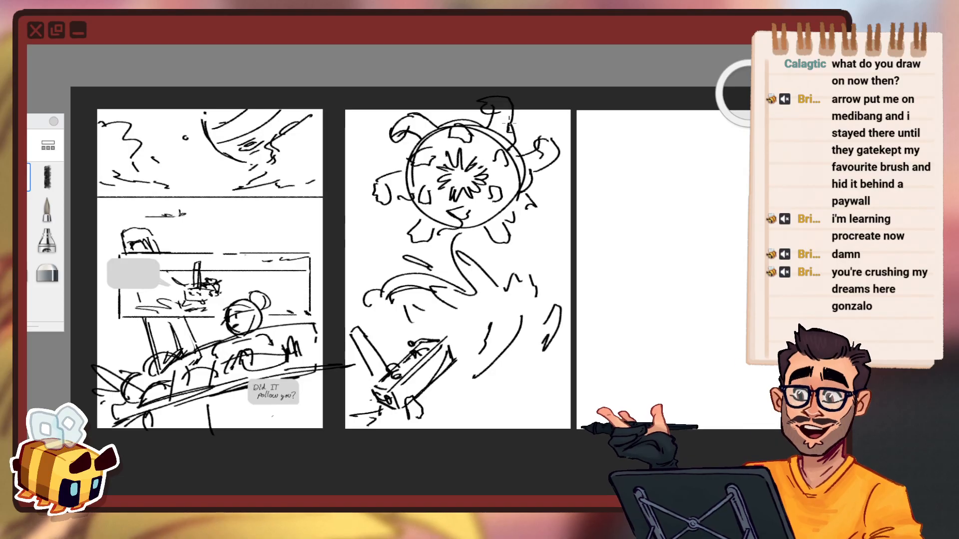
# Sketch curved body lines sweeping from the creature's right-hand limbs toward the middle page's right edge.
pyautogui.moveTo(440, 124); pyautogui.dragTo(457, 118)
pyautogui.moveTo(519, 131); pyautogui.dragTo(528, 133)
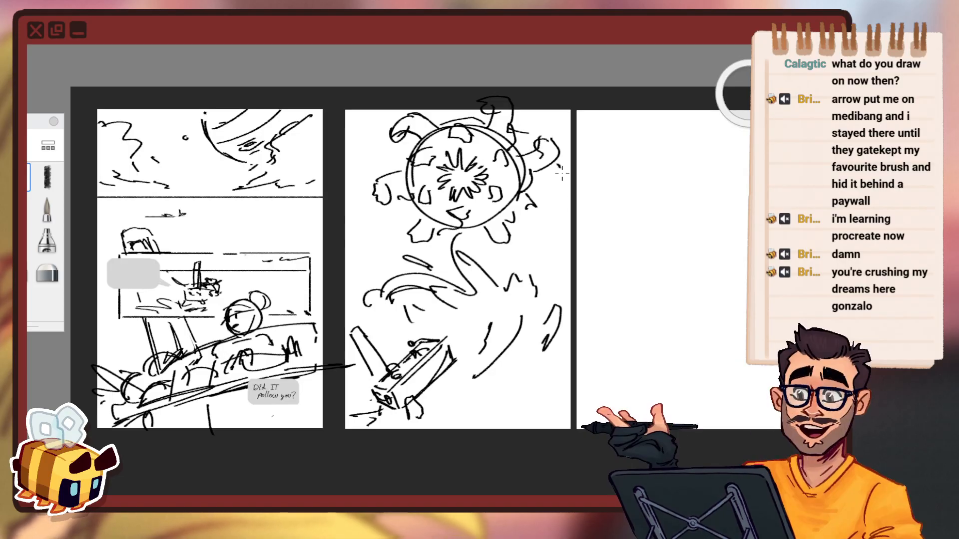
pyautogui.moveTo(558, 165); pyautogui.dragTo(570, 205)
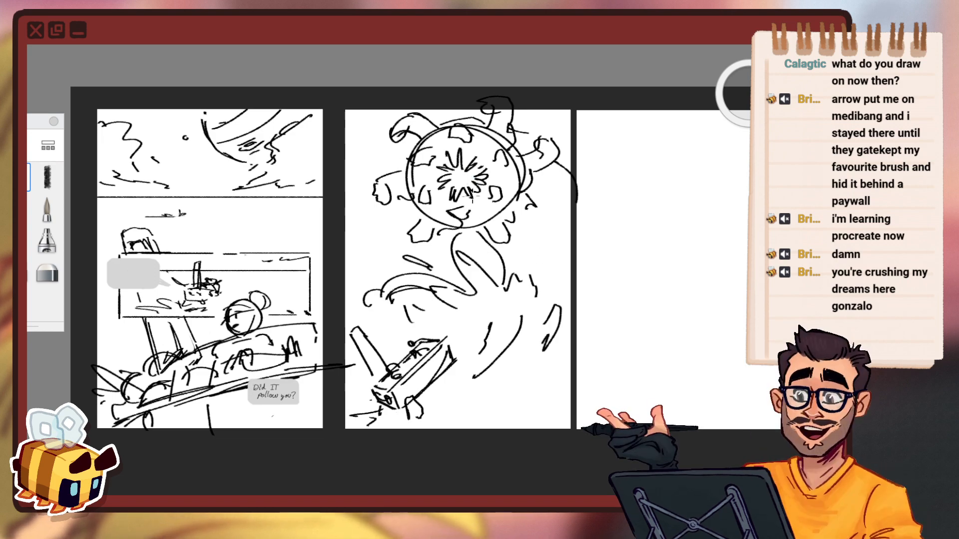
pyautogui.hotkey('ctrl', 'z')
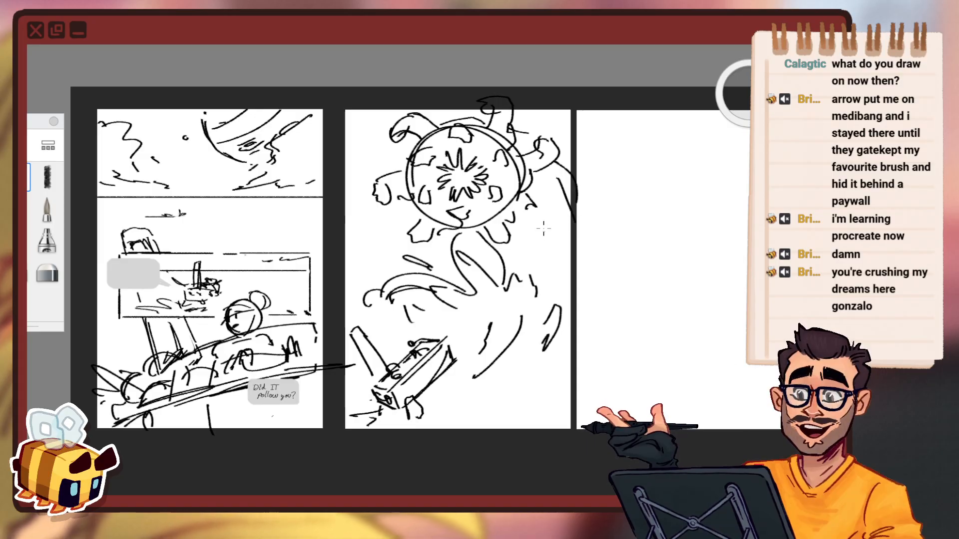
pyautogui.moveTo(525, 217); pyautogui.dragTo(550, 248)
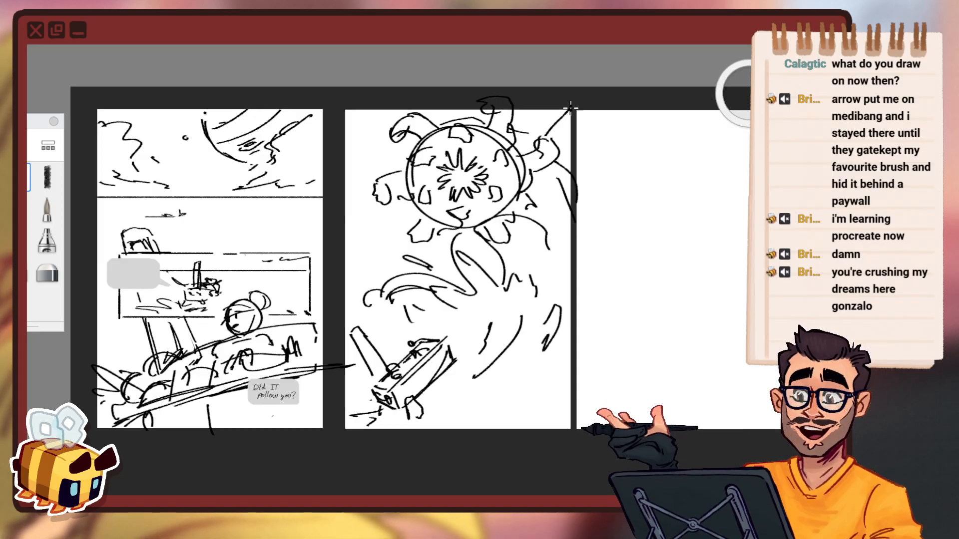
# Draw a ring around the starburst mouth inside the creature circle.
pyautogui.press('space')
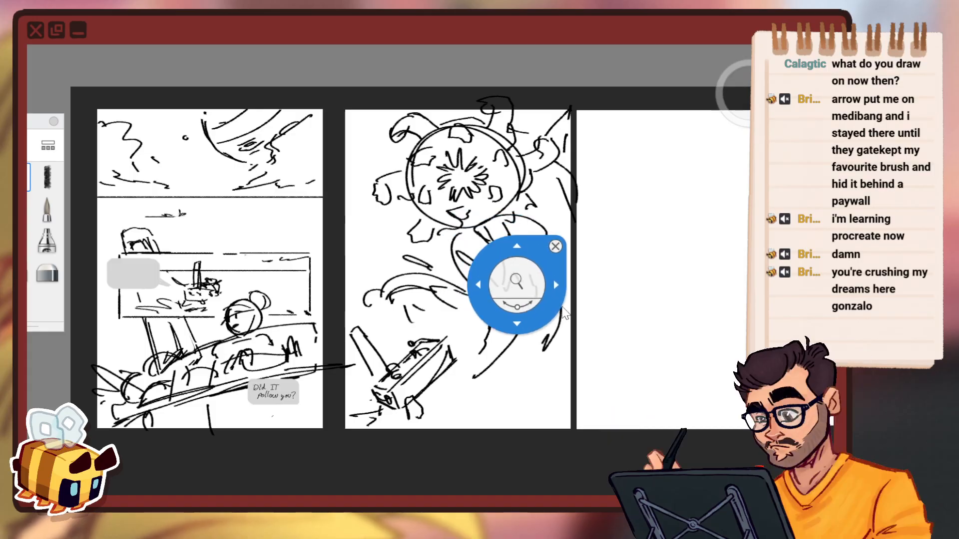
pyautogui.moveTo(502, 259); pyautogui.dragTo(459, 255)
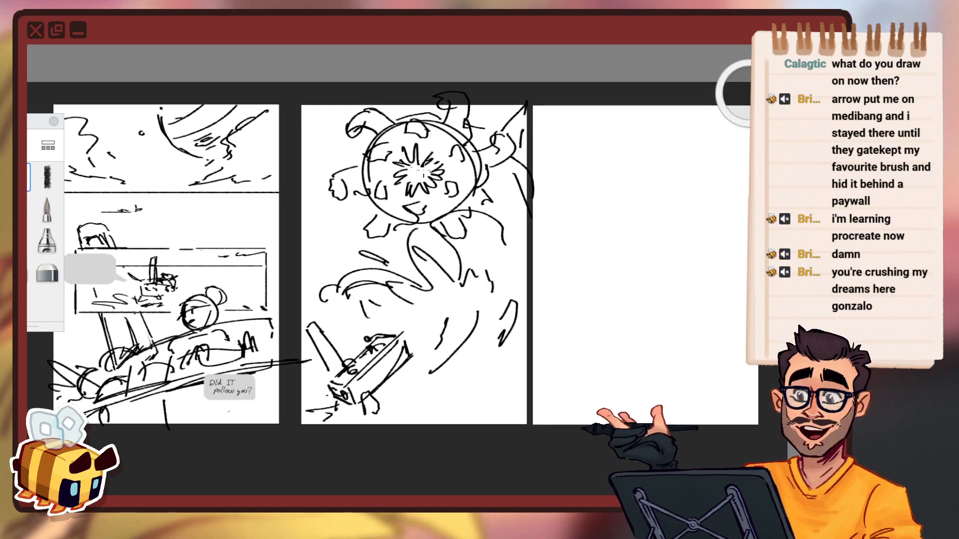
pyautogui.moveTo(417, 133); pyautogui.dragTo(407, 134)
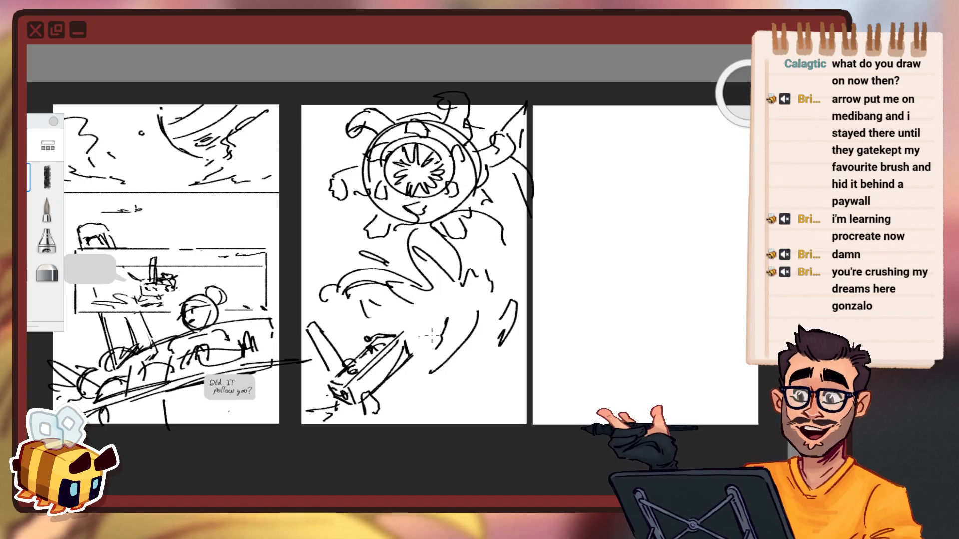
# Lasso the small vehicle at the bottom of the middle page and scale it down.
pyautogui.press('space')
pyautogui.moveTo(439, 310); pyautogui.dragTo(525, 257)
pyautogui.press('space')
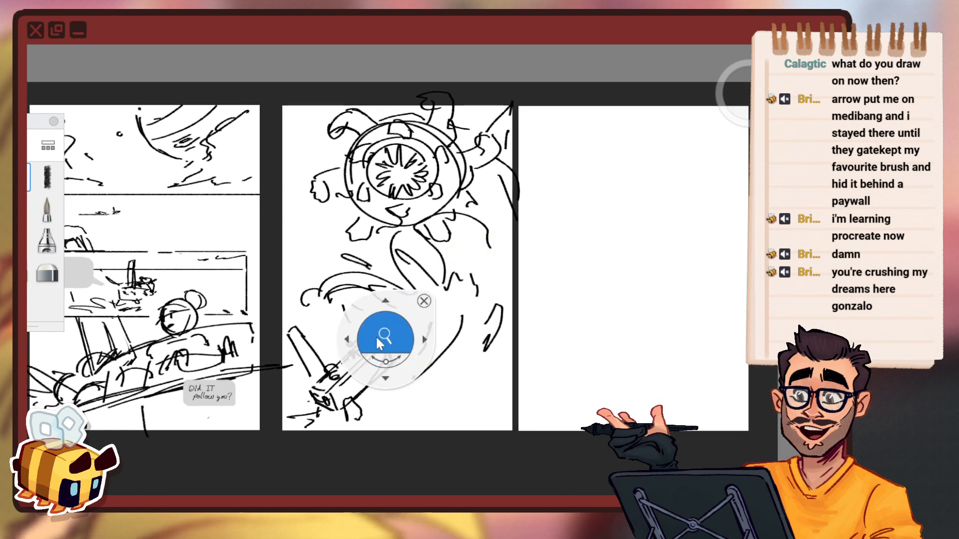
pyautogui.moveTo(377, 338); pyautogui.dragTo(380, 321)
pyautogui.press('v')
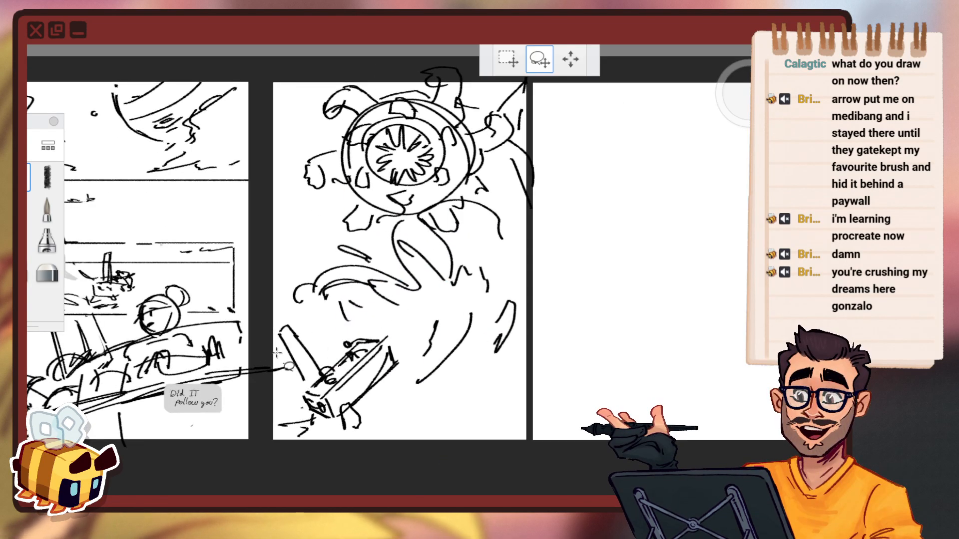
pyautogui.moveTo(277, 353)
pyautogui.mouseDown()
pyautogui.moveTo(301, 318)
pyautogui.moveTo(345, 337)
pyautogui.moveTo(399, 326)
pyautogui.moveTo(393, 382)
pyautogui.mouseUp()
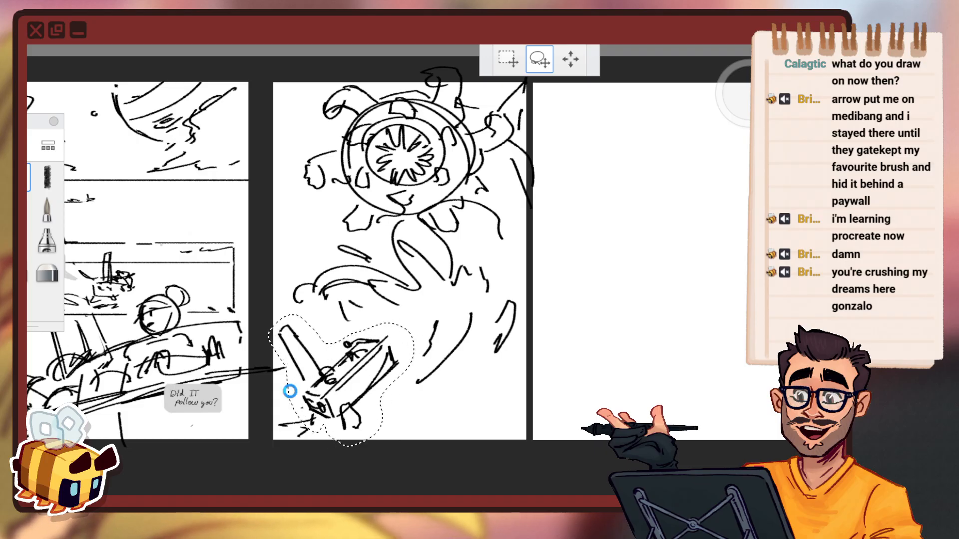
pyautogui.moveTo(449, 317)
pyautogui.mouseDown()
pyautogui.moveTo(435, 309)
pyautogui.moveTo(454, 305)
pyautogui.moveTo(433, 311)
pyautogui.mouseUp()
pyautogui.moveTo(451, 314)
pyautogui.mouseDown()
pyautogui.moveTo(462, 305)
pyautogui.moveTo(444, 304)
pyautogui.moveTo(486, 304)
pyautogui.mouseUp()
pyautogui.moveTo(501, 283); pyautogui.dragTo(507, 281)
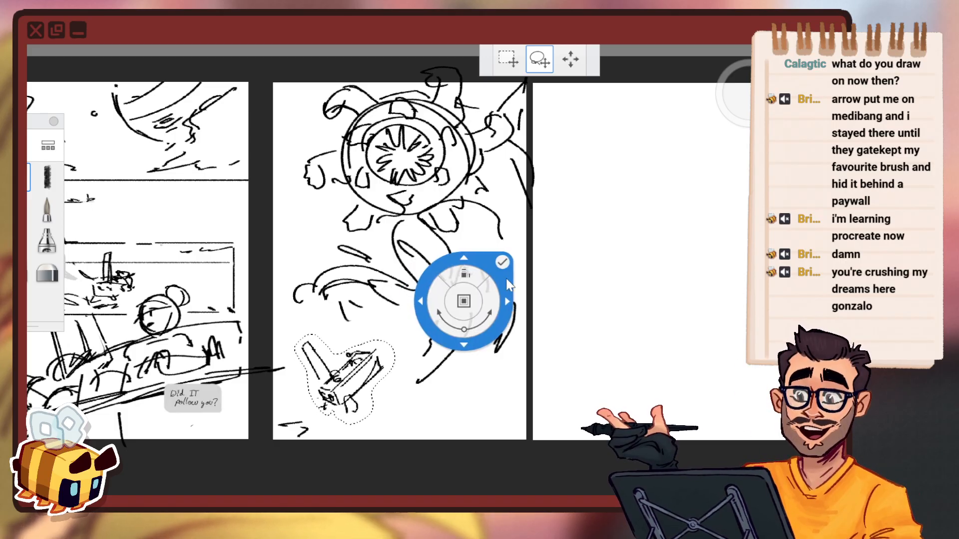
pyautogui.click(501, 262)
# Lasso the creature together with its splashes and shift them down and to the left within the middle page.
pyautogui.moveTo(528, 408)
pyautogui.mouseDown()
pyautogui.moveTo(343, 332)
pyautogui.moveTo(506, 415)
pyautogui.mouseUp()
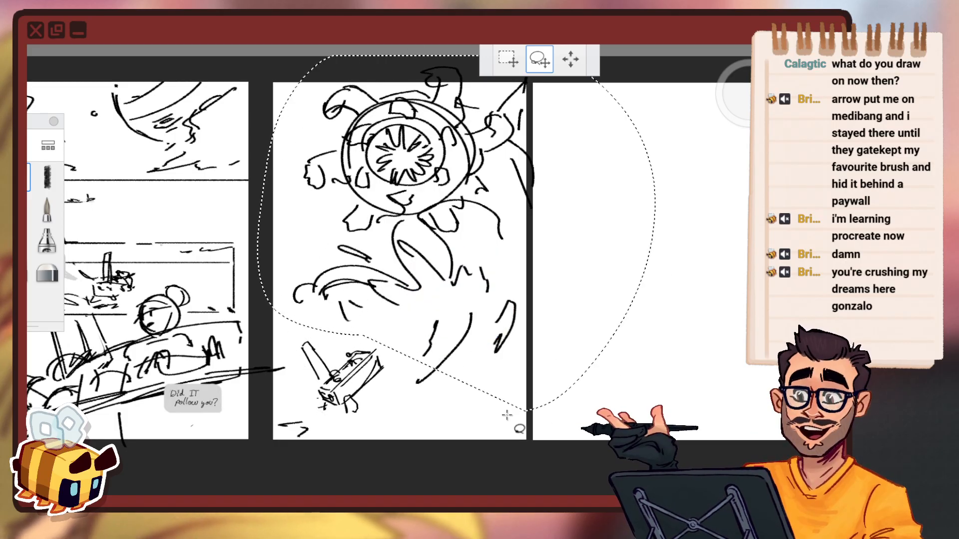
pyautogui.moveTo(517, 325)
pyautogui.mouseDown()
pyautogui.moveTo(533, 314)
pyautogui.moveTo(563, 321)
pyautogui.mouseUp()
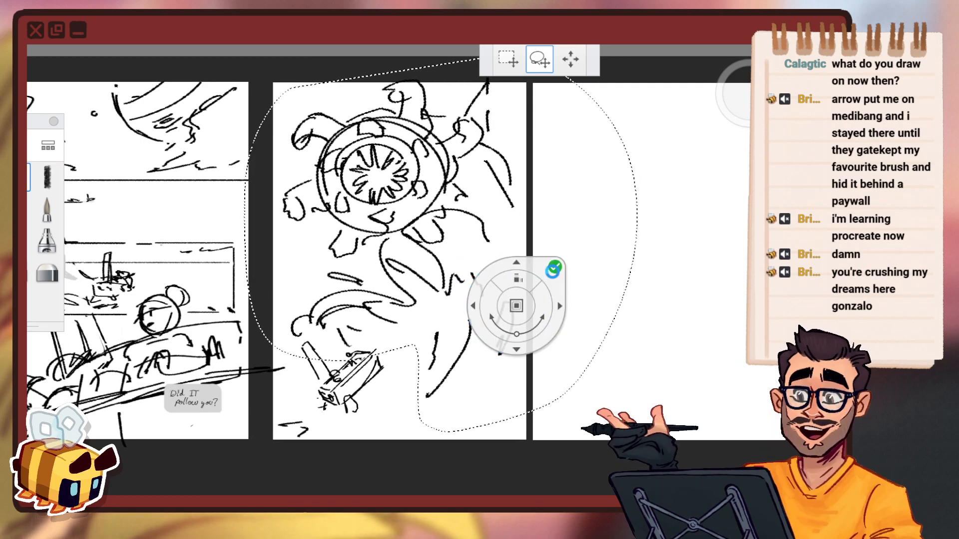
pyautogui.click(550, 264)
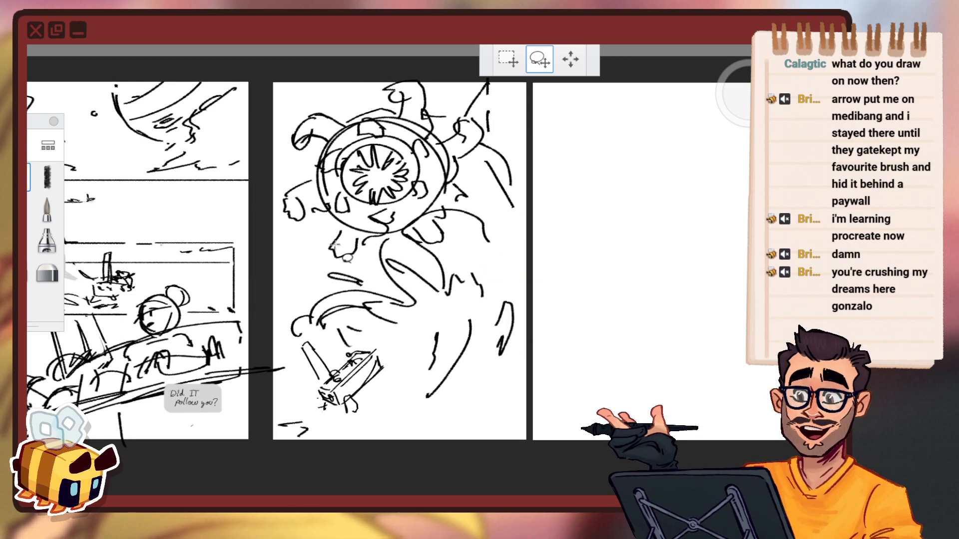
# Erase the creature's lower-right limb and the looping splash beneath it, and draw tall pointed splash peaks in their place.
pyautogui.click(28, 265)
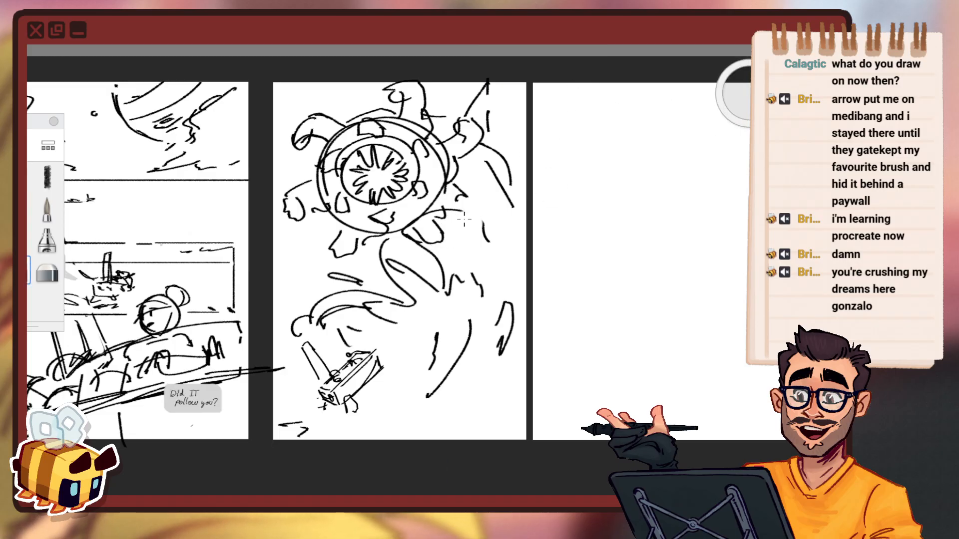
pyautogui.moveTo(463, 220)
pyautogui.mouseDown()
pyautogui.moveTo(447, 241)
pyautogui.moveTo(420, 215)
pyautogui.moveTo(400, 270)
pyautogui.moveTo(478, 302)
pyautogui.mouseUp()
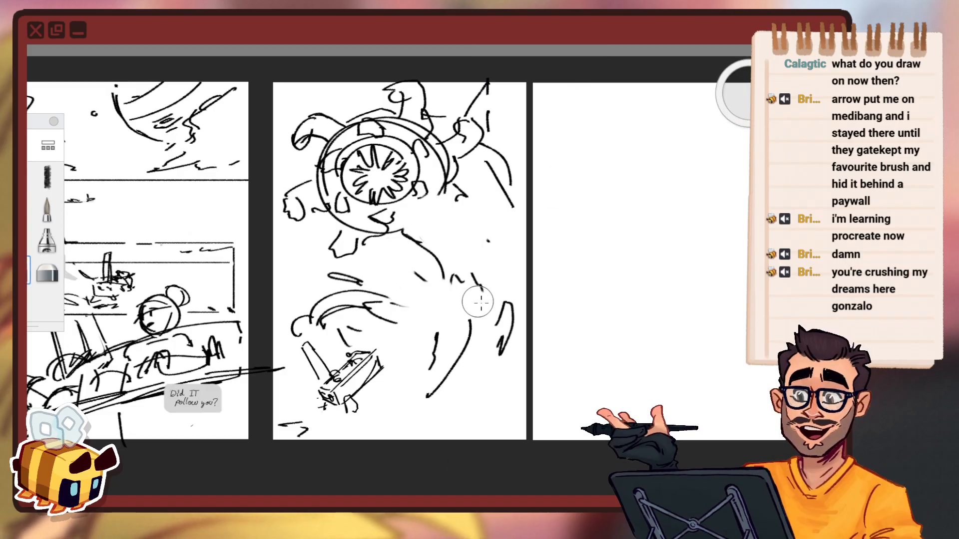
pyautogui.moveTo(382, 291)
pyautogui.mouseDown()
pyautogui.moveTo(382, 267)
pyautogui.moveTo(429, 281)
pyautogui.mouseUp()
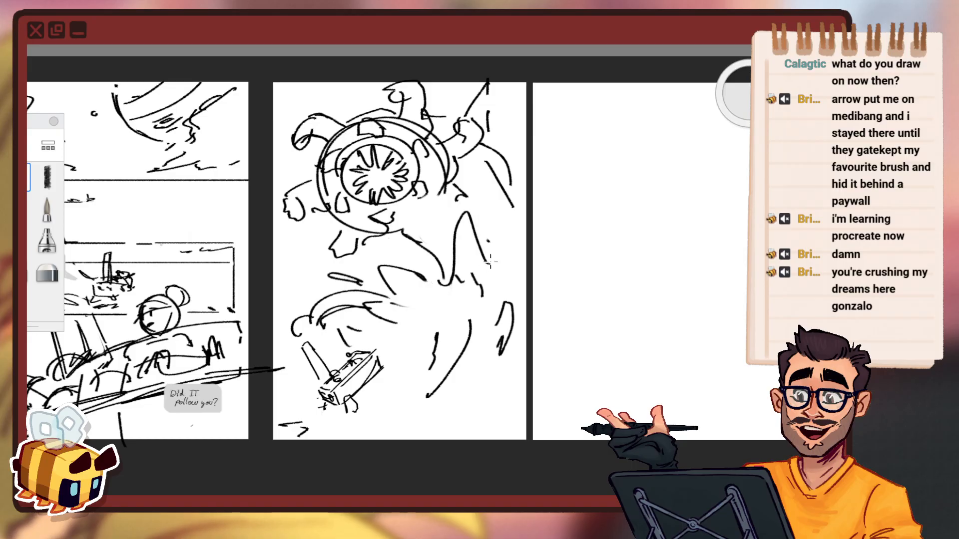
pyautogui.moveTo(492, 252); pyautogui.dragTo(494, 280)
pyautogui.moveTo(506, 270); pyautogui.dragTo(503, 292)
pyautogui.press('e')
pyautogui.moveTo(470, 227); pyautogui.dragTo(505, 222)
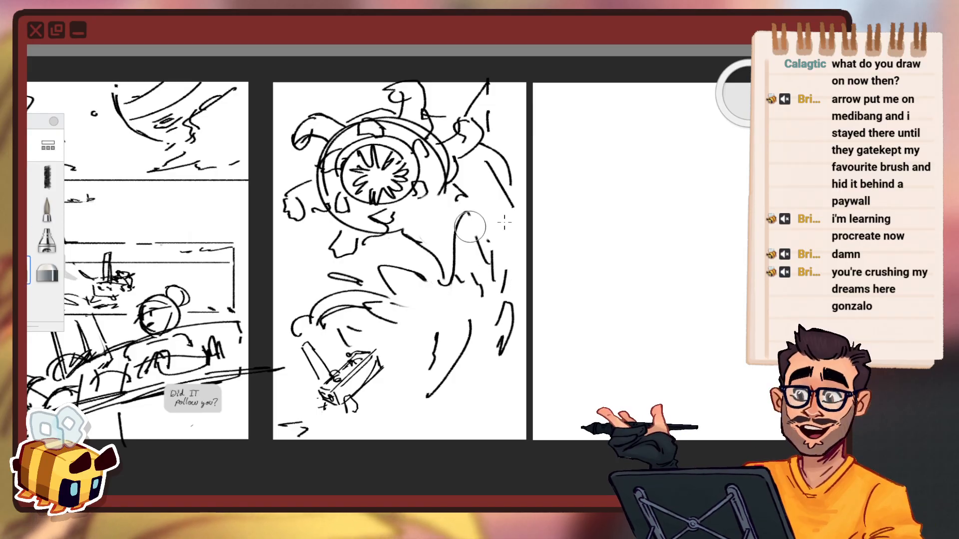
pyautogui.hotkey('ctrl', 'z')
pyautogui.moveTo(431, 390); pyautogui.dragTo(471, 327)
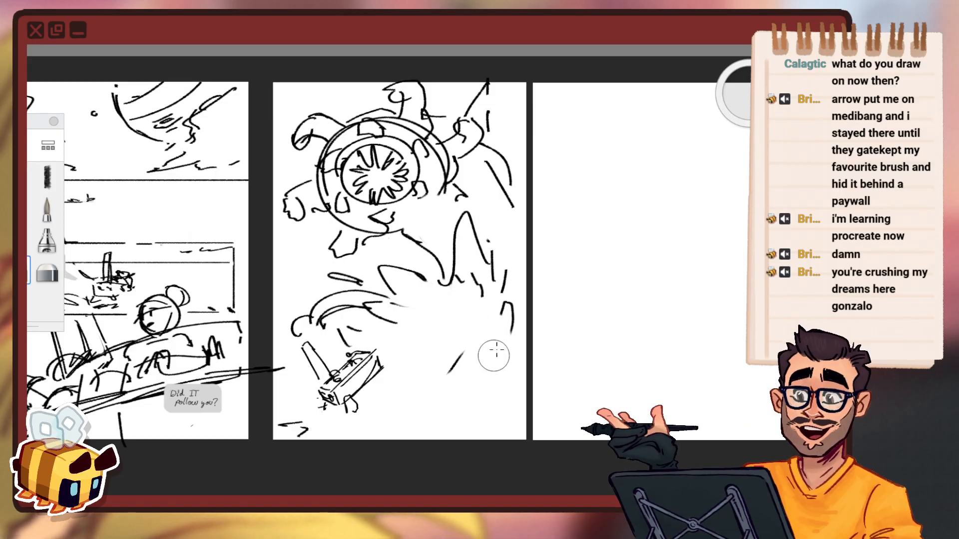
pyautogui.hotkey('ctrl', 'z')
pyautogui.hotkey('ctrl', 'z')
# Lasso the small vehicle again, rotate it slightly clockwise and move it closer to the page's left edge.
pyautogui.press('v')
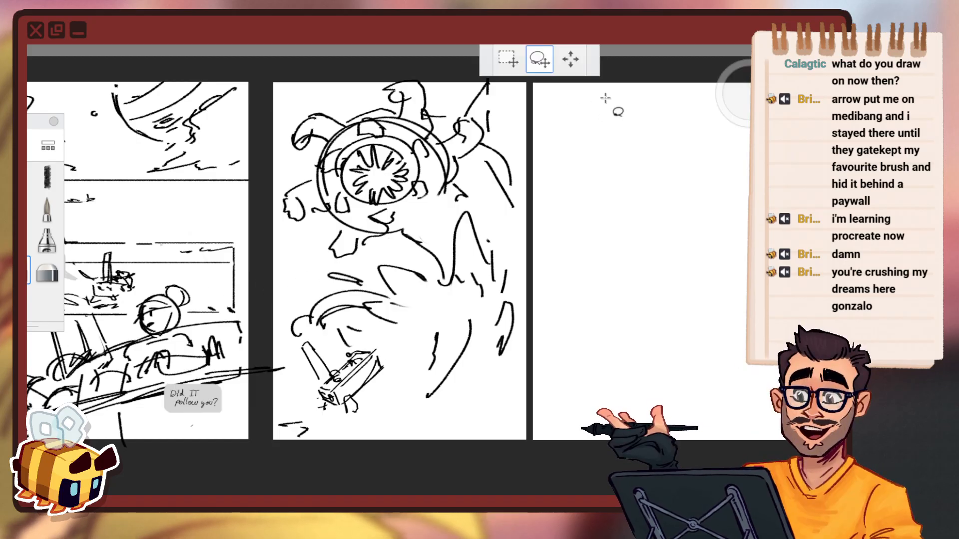
pyautogui.moveTo(399, 356); pyautogui.dragTo(326, 349)
pyautogui.moveTo(338, 432); pyautogui.dragTo(368, 405)
pyautogui.moveTo(464, 342)
pyautogui.mouseDown()
pyautogui.moveTo(449, 372)
pyautogui.moveTo(480, 373)
pyautogui.moveTo(478, 359)
pyautogui.mouseUp()
pyautogui.moveTo(499, 329); pyautogui.dragTo(495, 330)
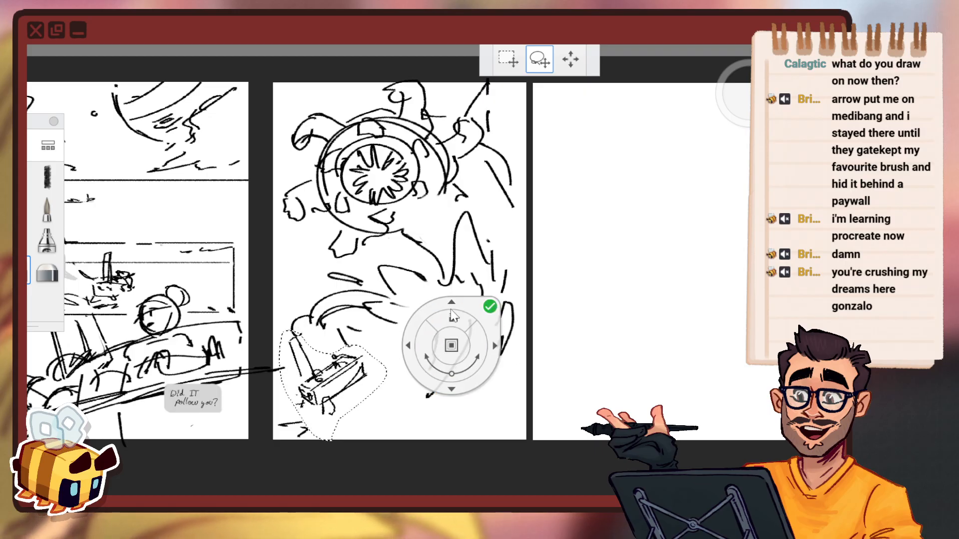
pyautogui.click(490, 306)
# Erase the long curved splash lines to the right of the vehicle to clear the lower-right corner of the middle page.
pyautogui.click(37, 272)
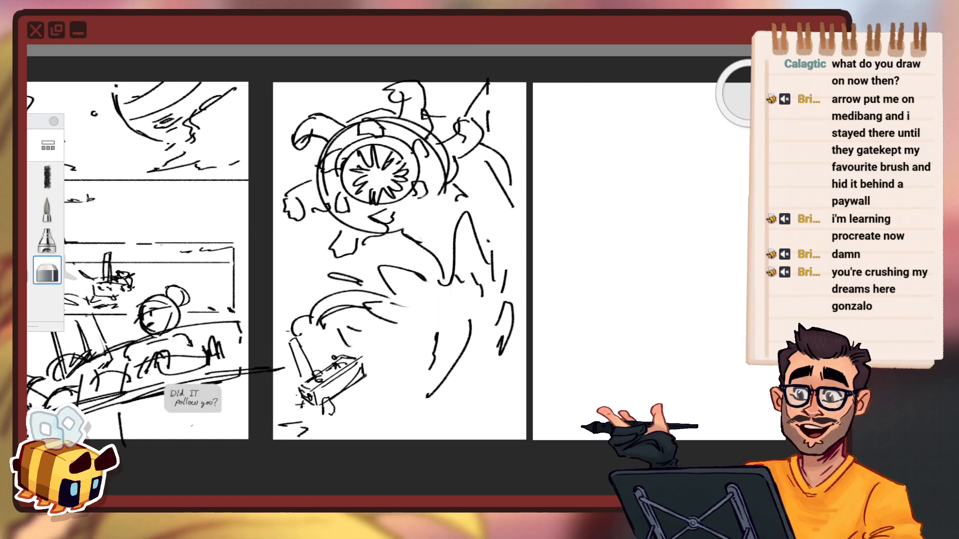
pyautogui.press('space')
pyautogui.moveTo(435, 361); pyautogui.dragTo(403, 269)
pyautogui.click(28, 270)
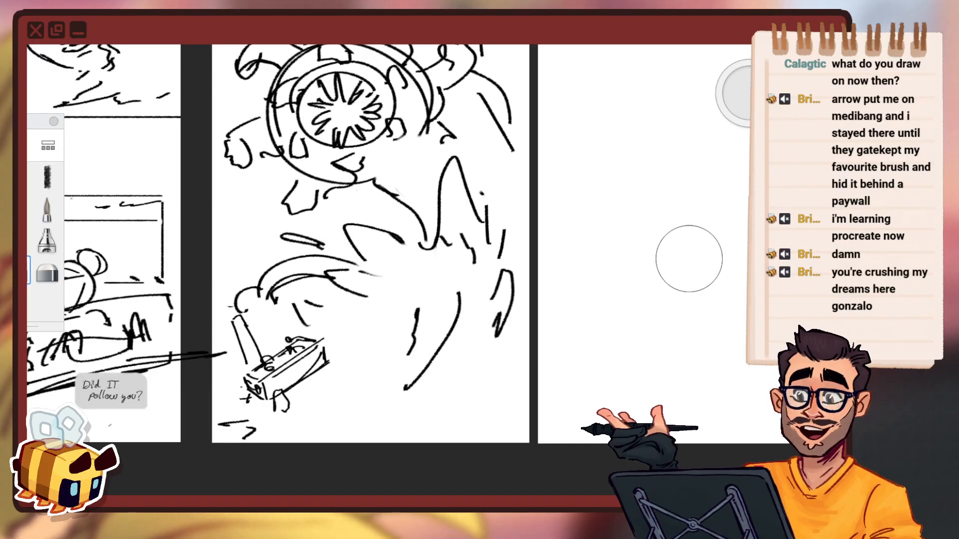
pyautogui.moveTo(417, 347); pyautogui.dragTo(481, 346)
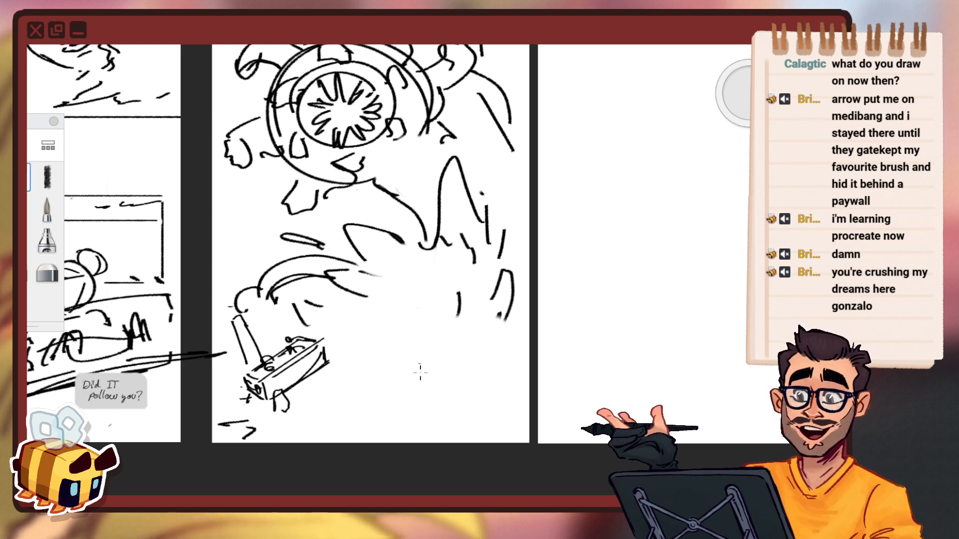
# Draw a wide rectangular inset panel with straight lines in the lower-right corner of the middle page.
pyautogui.moveTo(351, 337); pyautogui.dragTo(351, 412)
pyautogui.moveTo(354, 327)
pyautogui.mouseDown()
pyautogui.moveTo(509, 328)
pyautogui.moveTo(512, 419)
pyautogui.mouseUp()
pyautogui.moveTo(353, 432); pyautogui.dragTo(491, 432)
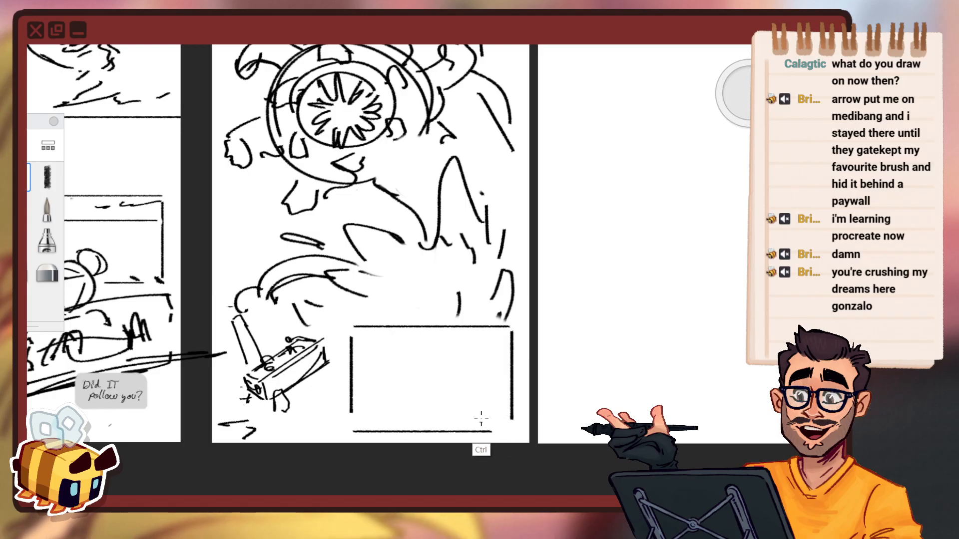
# Try sketching a curving, tentacle-like form with small splash marks around its base inside the inset panel.
pyautogui.keyDown('ctrl'); pyautogui.click(443, 384); pyautogui.keyUp('ctrl')
pyautogui.moveTo(344, 422); pyautogui.dragTo(396, 329)
pyautogui.hotkey('ctrl', 'z')
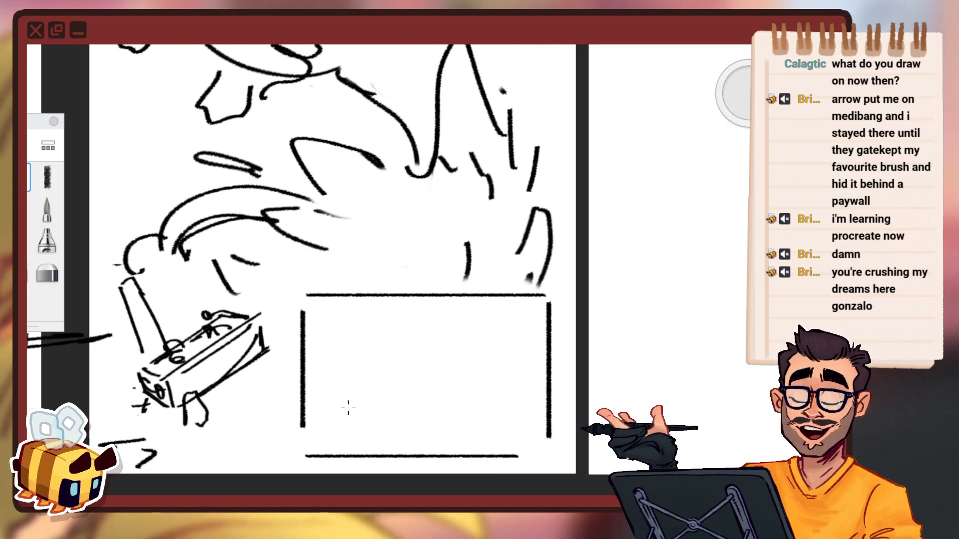
pyautogui.moveTo(345, 422); pyautogui.dragTo(427, 331)
pyautogui.moveTo(397, 419); pyautogui.dragTo(483, 367)
pyautogui.hotkey('ctrl', 'z')
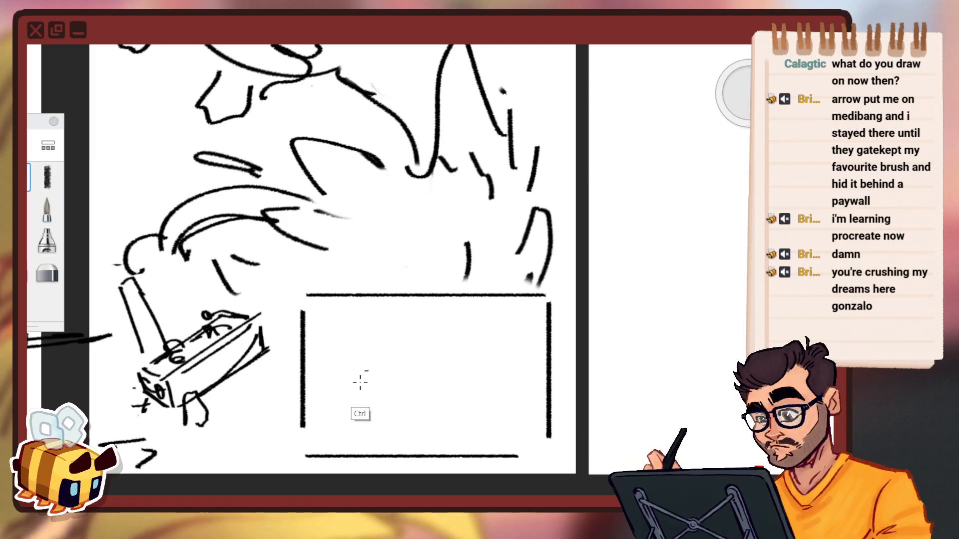
pyautogui.hotkey('ctrl', 'z')
pyautogui.moveTo(347, 410); pyautogui.dragTo(437, 344)
pyautogui.hotkey('ctrl', 'z')
pyautogui.moveTo(355, 412)
pyautogui.mouseDown()
pyautogui.moveTo(368, 392)
pyautogui.moveTo(427, 354)
pyautogui.moveTo(443, 358)
pyautogui.mouseUp()
pyautogui.moveTo(429, 368)
pyautogui.mouseDown()
pyautogui.moveTo(404, 398)
pyautogui.moveTo(442, 328)
pyautogui.moveTo(471, 302)
pyautogui.mouseUp()
pyautogui.moveTo(478, 304); pyautogui.dragTo(477, 328)
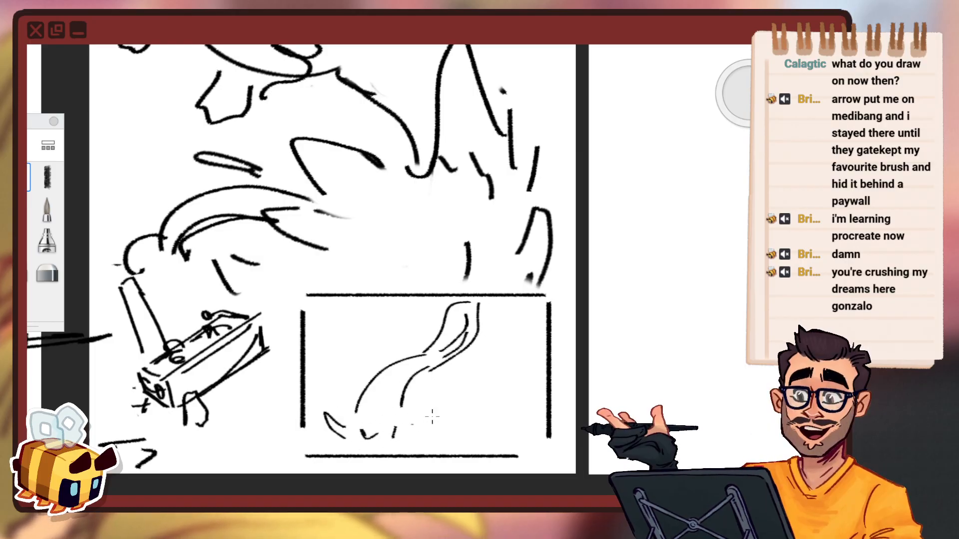
pyautogui.moveTo(451, 416); pyautogui.dragTo(518, 424)
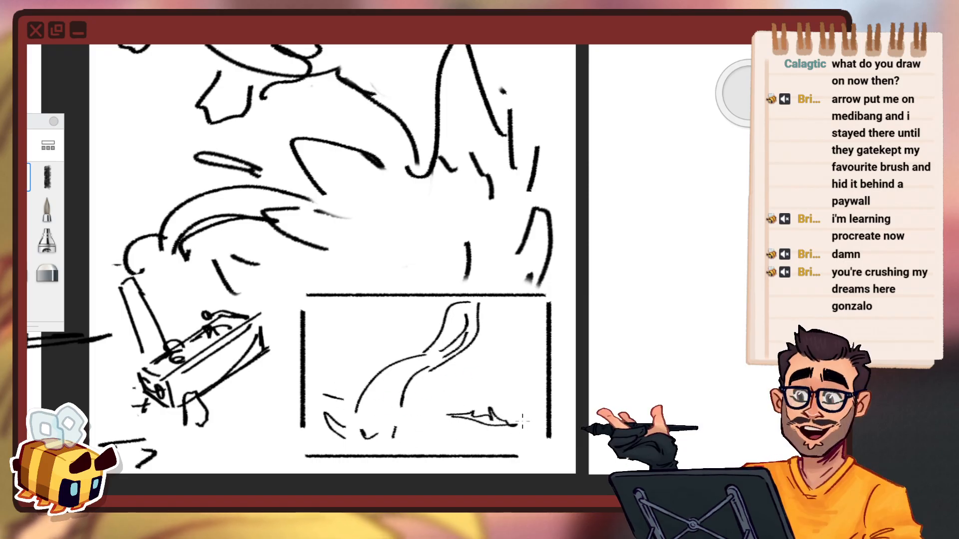
# Try a thinner-lined wide inset panel beside the vehicle and undo its four edges.
pyautogui.scroll(-5, 522, 421)
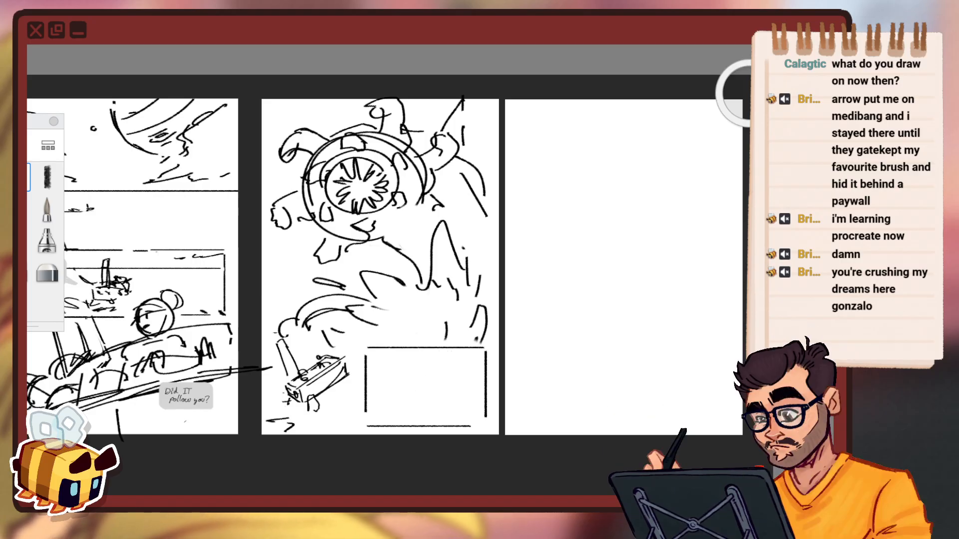
pyautogui.press('space')
pyautogui.moveTo(408, 407); pyautogui.dragTo(439, 385)
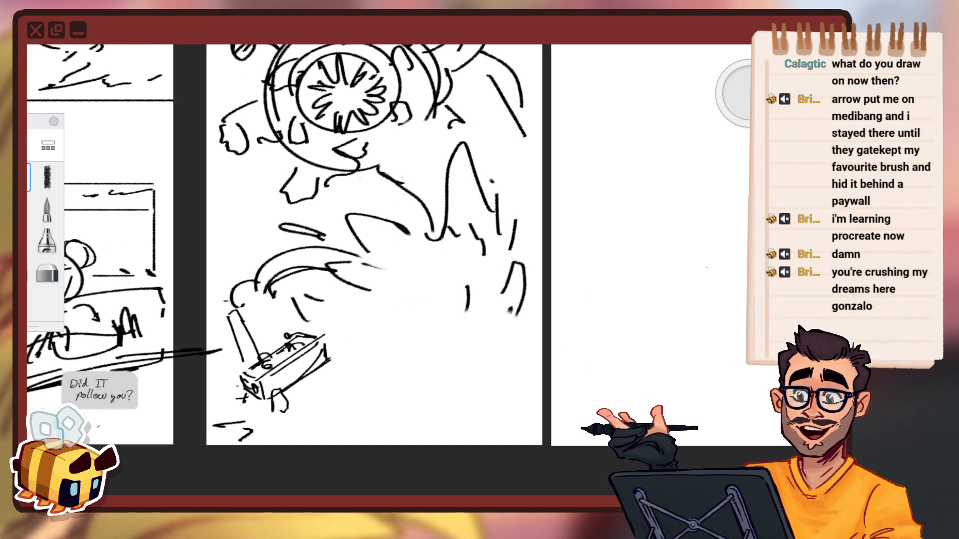
pyautogui.moveTo(357, 329); pyautogui.dragTo(356, 424)
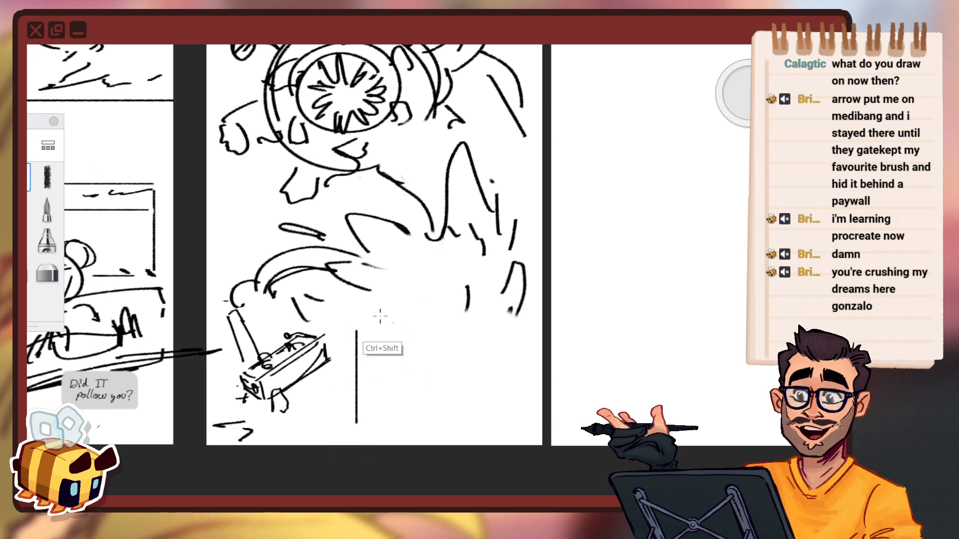
pyautogui.moveTo(520, 327); pyautogui.dragTo(521, 414)
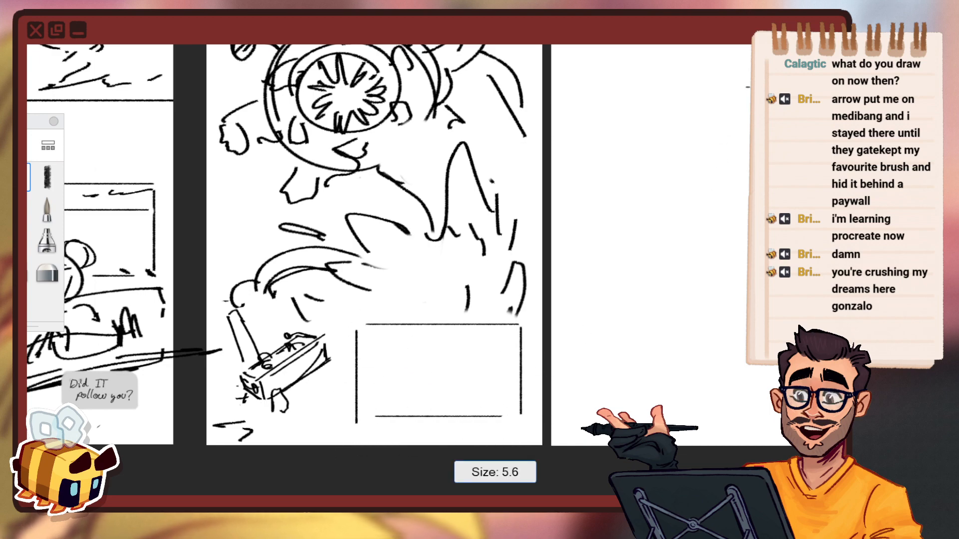
pyautogui.hotkey('ctrl', 'z')
pyautogui.hotkey('ctrl', 'z')
pyautogui.hotkey('ctrl', 'z')
pyautogui.hotkey('ctrl', 'z')
pyautogui.moveTo(354, 328); pyautogui.dragTo(486, 328)
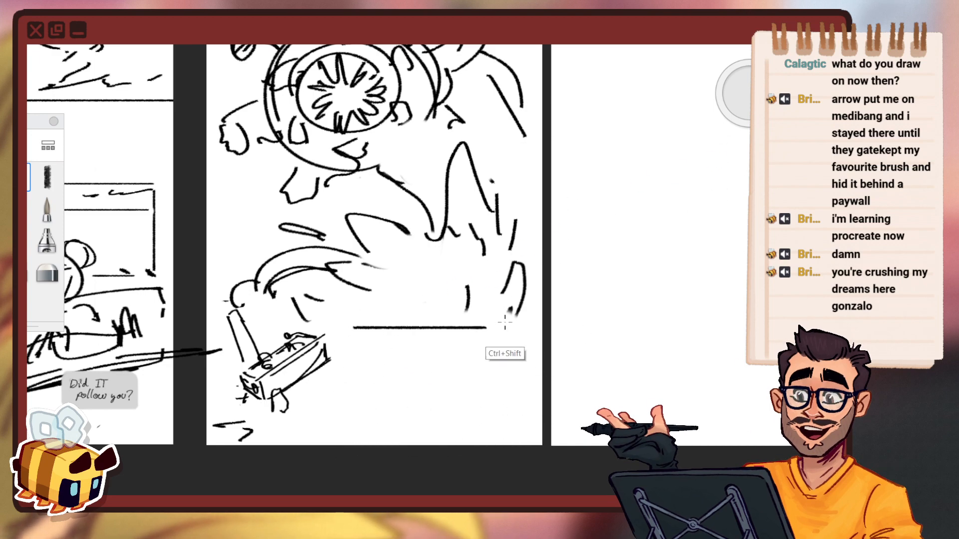
pyautogui.moveTo(350, 330); pyautogui.dragTo(350, 424)
pyautogui.hotkey('ctrl', 'z')
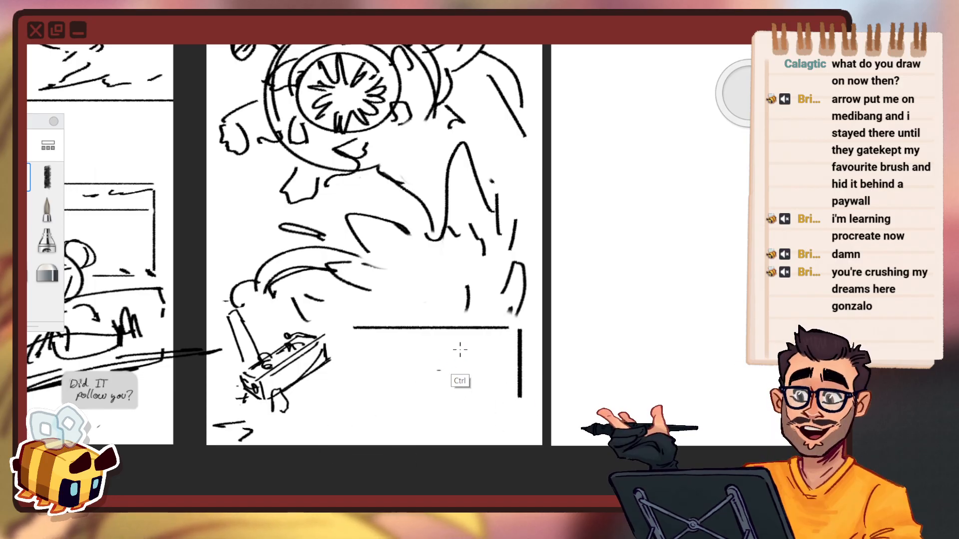
pyautogui.hotkey('ctrl', 'z')
pyautogui.hotkey('ctrl', 'z')
pyautogui.moveTo(362, 296)
pyautogui.mouseDown()
pyautogui.moveTo(491, 297)
pyautogui.moveTo(360, 404)
pyautogui.mouseUp()
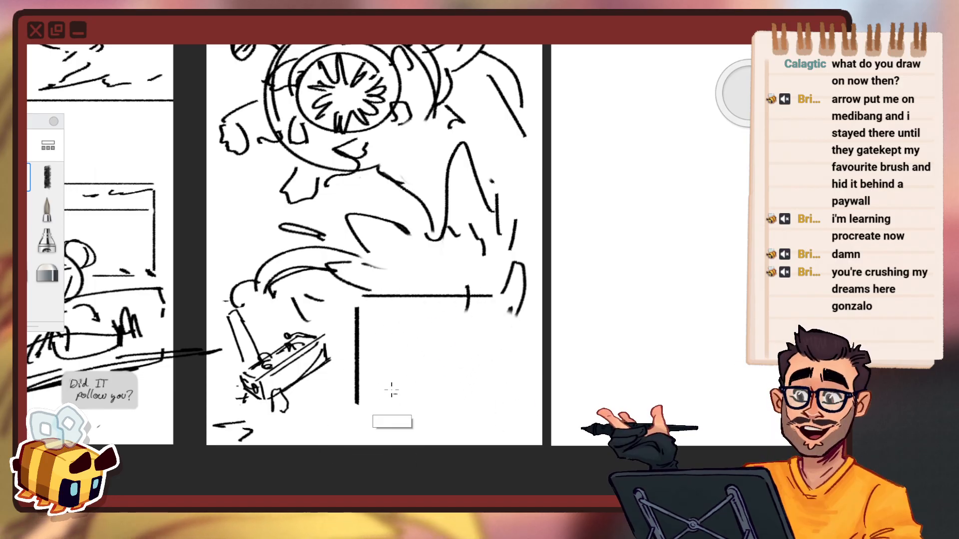
pyautogui.hotkey('ctrl', 'z')
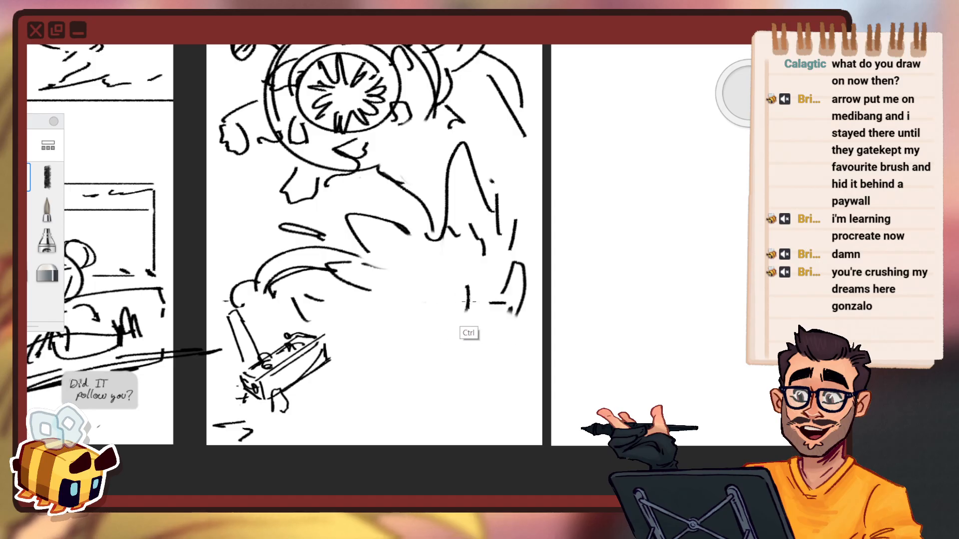
# Draw a square inset panel with thick straight edges in the lower-right area of the middle page.
pyautogui.moveTo(468, 302)
pyautogui.mouseDown()
pyautogui.moveTo(421, 303)
pyautogui.moveTo(396, 403)
pyautogui.moveTo(501, 409)
pyautogui.mouseUp()
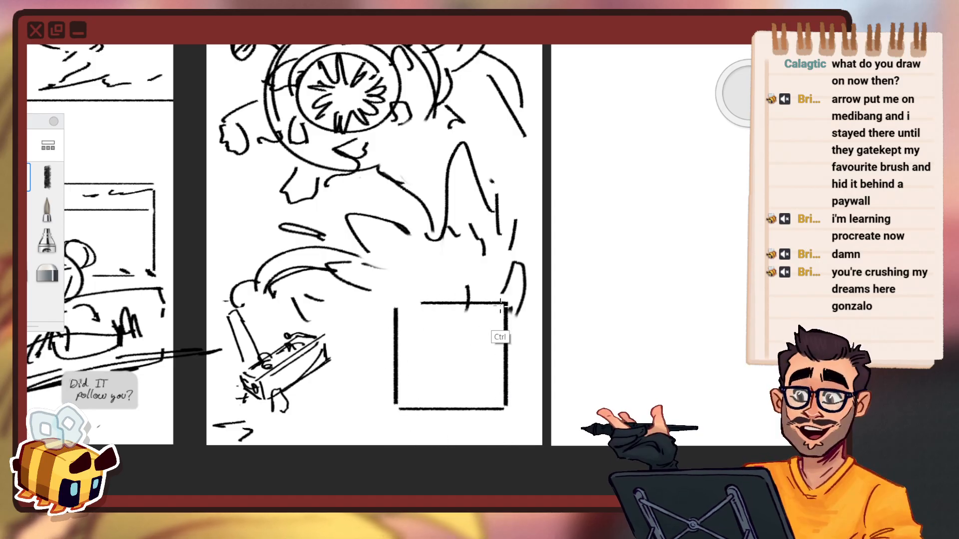
pyautogui.moveTo(467, 301); pyautogui.dragTo(405, 301)
# Sketch a round head with wide eyes and a small open mouth inside the square inset panel, using a thinner brush.
pyautogui.press('space')
pyautogui.moveTo(449, 355); pyautogui.dragTo(450, 299)
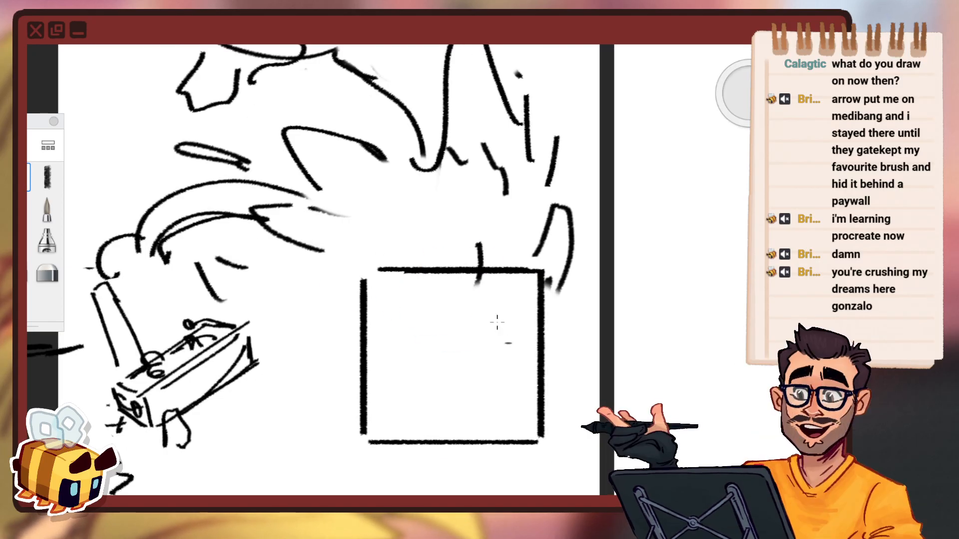
pyautogui.moveTo(733, 95); pyautogui.dragTo(674, 103)
pyautogui.moveTo(464, 364)
pyautogui.mouseDown()
pyautogui.moveTo(436, 310)
pyautogui.moveTo(448, 318)
pyautogui.mouseUp()
pyautogui.click(460, 330)
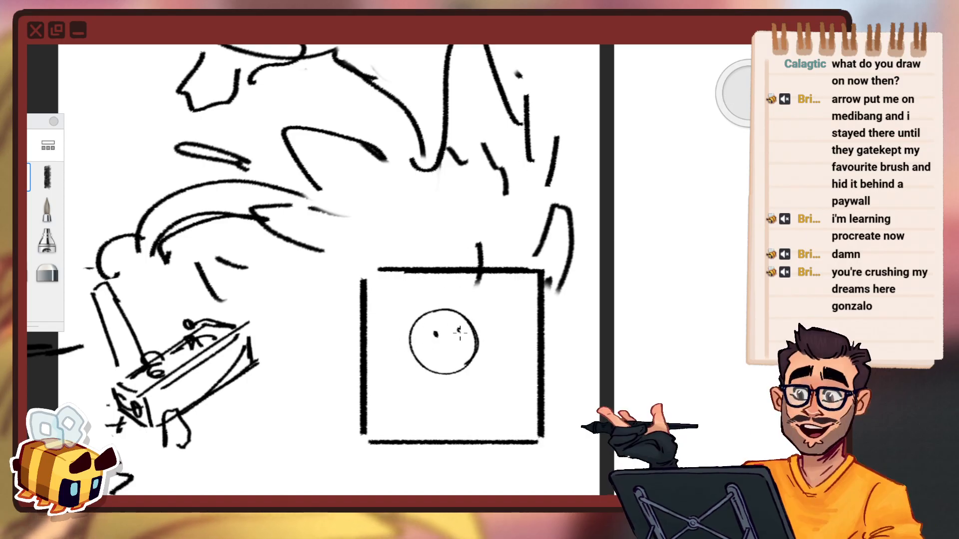
pyautogui.moveTo(431, 330)
pyautogui.mouseDown()
pyautogui.moveTo(434, 342)
pyautogui.moveTo(465, 337)
pyautogui.mouseUp()
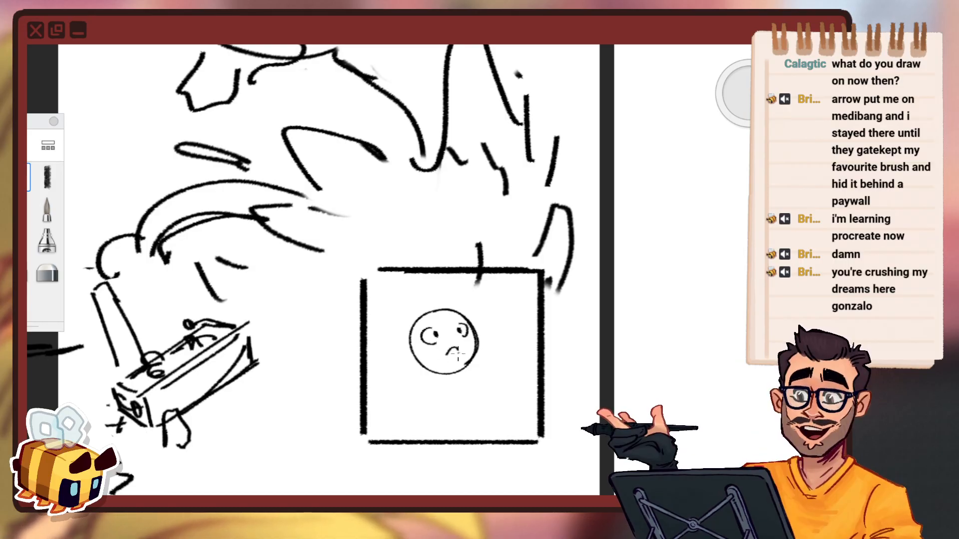
pyautogui.press('ctrl')
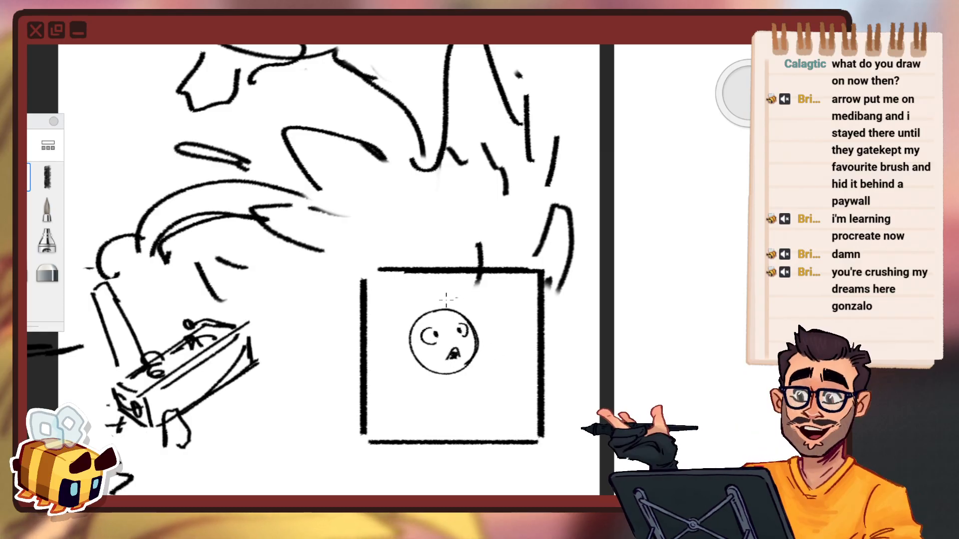
# Sketch hairline marks on the round head, a curved foreground line and small claw-like marks within the square inset panel.
pyautogui.hotkey('ctrl', 'z')
pyautogui.moveTo(426, 320); pyautogui.dragTo(430, 315)
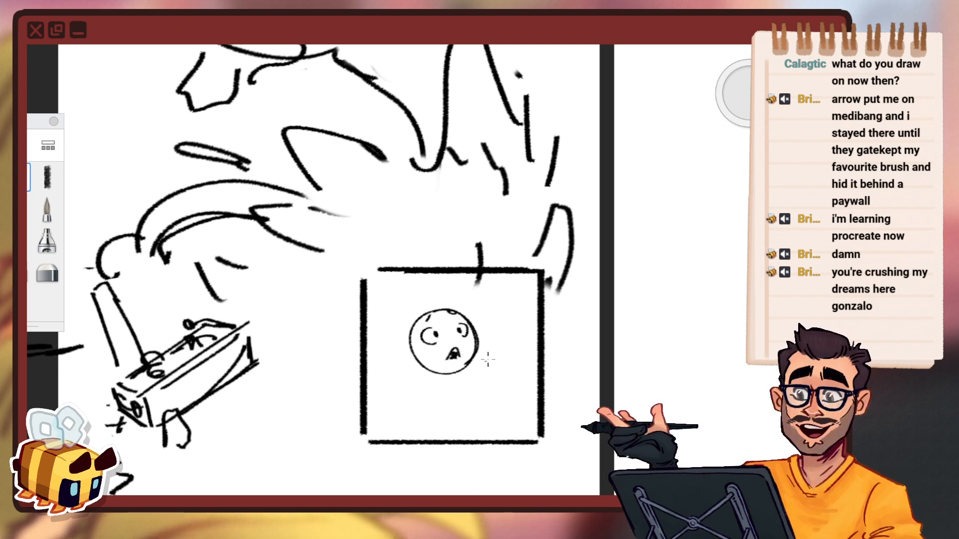
pyautogui.moveTo(395, 401); pyautogui.dragTo(532, 356)
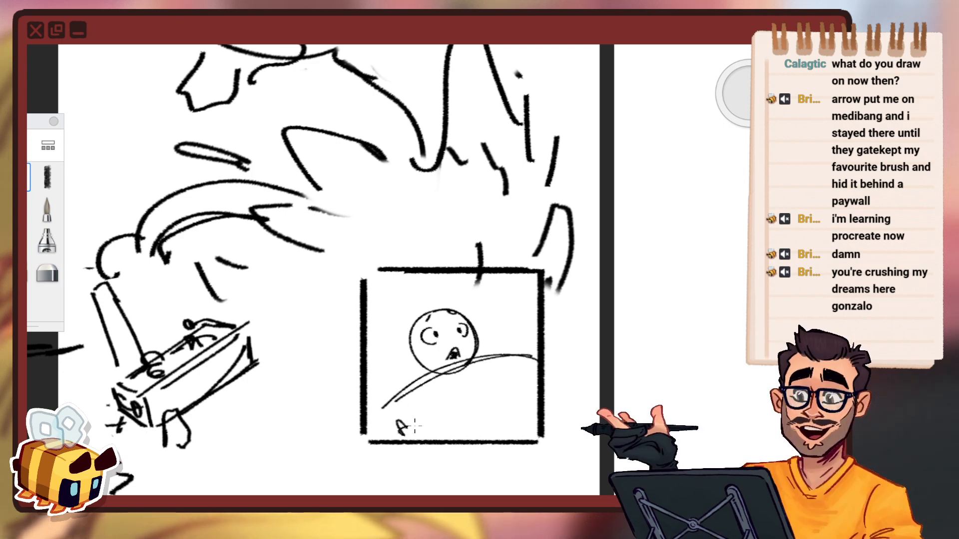
pyautogui.moveTo(520, 418); pyautogui.dragTo(535, 403)
pyautogui.moveTo(428, 406); pyautogui.dragTo(426, 427)
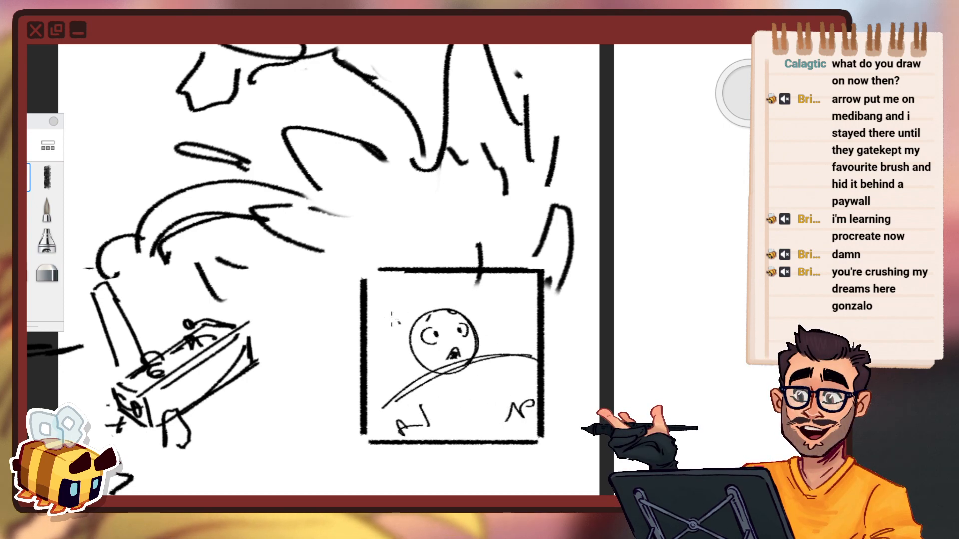
# Add a small curve beside the head in the square inset panel, trying and undoing extra strokes around it.
pyautogui.moveTo(399, 320); pyautogui.dragTo(398, 360)
pyautogui.moveTo(495, 312)
pyautogui.mouseDown()
pyautogui.moveTo(475, 335)
pyautogui.moveTo(443, 344)
pyautogui.moveTo(424, 372)
pyautogui.mouseUp()
pyautogui.hotkey('ctrl', 'z')
pyautogui.hotkey('ctrl', 'z')
pyautogui.moveTo(522, 364)
pyautogui.mouseDown()
pyautogui.moveTo(470, 407)
pyautogui.moveTo(460, 450)
pyautogui.mouseUp()
pyautogui.hotkey('ctrl', 'z')
pyautogui.hotkey('ctrl', 'z')
pyautogui.moveTo(511, 381)
pyautogui.mouseDown()
pyautogui.moveTo(497, 403)
pyautogui.moveTo(532, 359)
pyautogui.mouseUp()
pyautogui.moveTo(533, 358)
pyautogui.mouseDown()
pyautogui.moveTo(544, 356)
pyautogui.moveTo(530, 351)
pyautogui.mouseUp()
pyautogui.moveTo(462, 399)
pyautogui.mouseDown()
pyautogui.moveTo(505, 359)
pyautogui.moveTo(482, 382)
pyautogui.mouseUp()
# Select the head and foreground sketch inside the square inset panel and enlarge it.
pyautogui.click(368, 45)
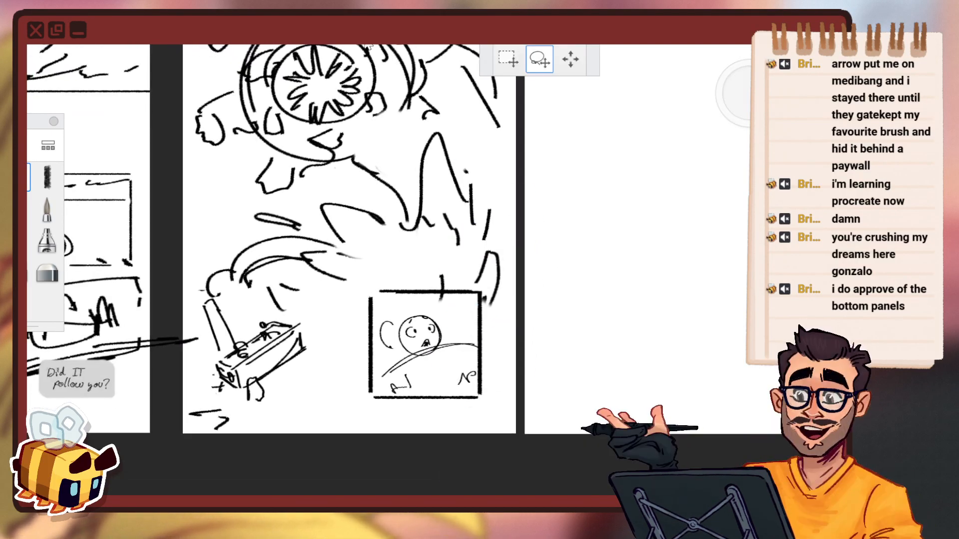
pyautogui.click(570, 60)
pyautogui.click(539, 65)
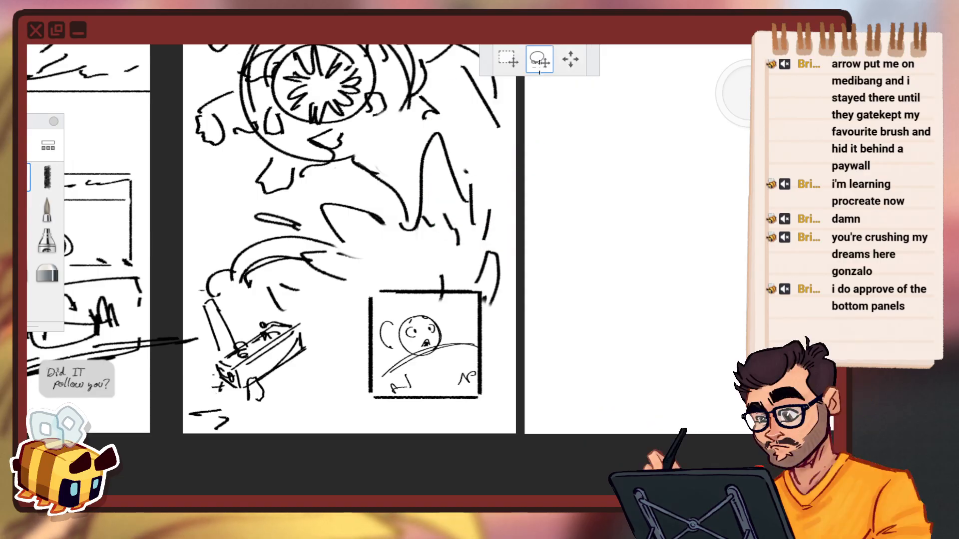
pyautogui.click(508, 60)
pyautogui.moveTo(379, 302); pyautogui.dragTo(482, 395)
pyautogui.press('Delete')
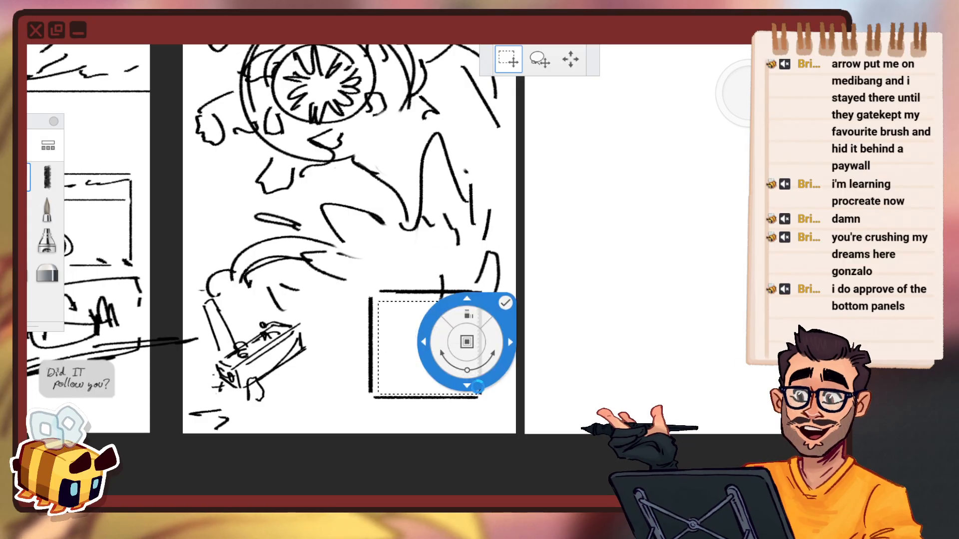
pyautogui.hotkey('ctrl', 'v')
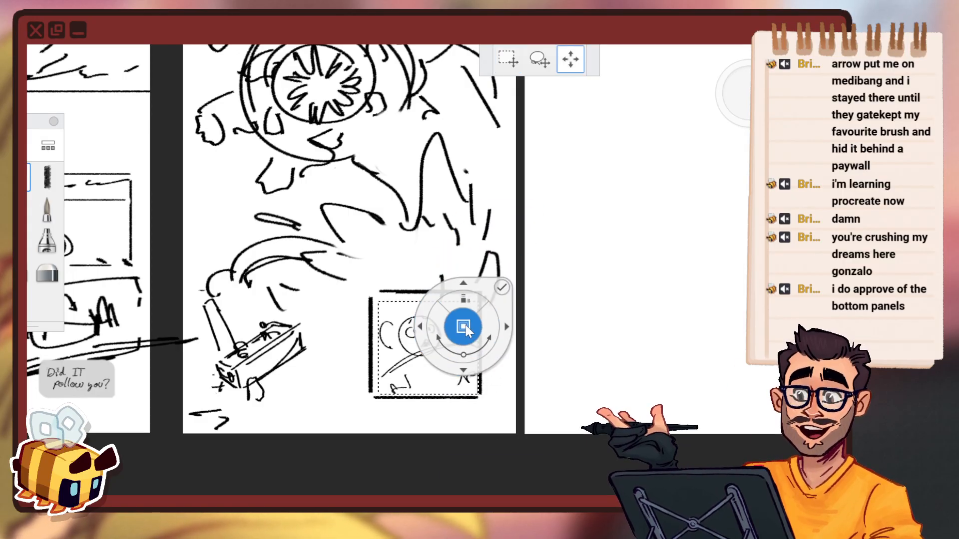
pyautogui.moveTo(464, 326); pyautogui.dragTo(491, 305)
pyautogui.moveTo(535, 304)
pyautogui.mouseDown()
pyautogui.moveTo(540, 315)
pyautogui.moveTo(517, 312)
pyautogui.mouseUp()
pyautogui.moveTo(539, 311); pyautogui.dragTo(543, 314)
pyautogui.moveTo(522, 318); pyautogui.dragTo(545, 306)
pyautogui.click(544, 272)
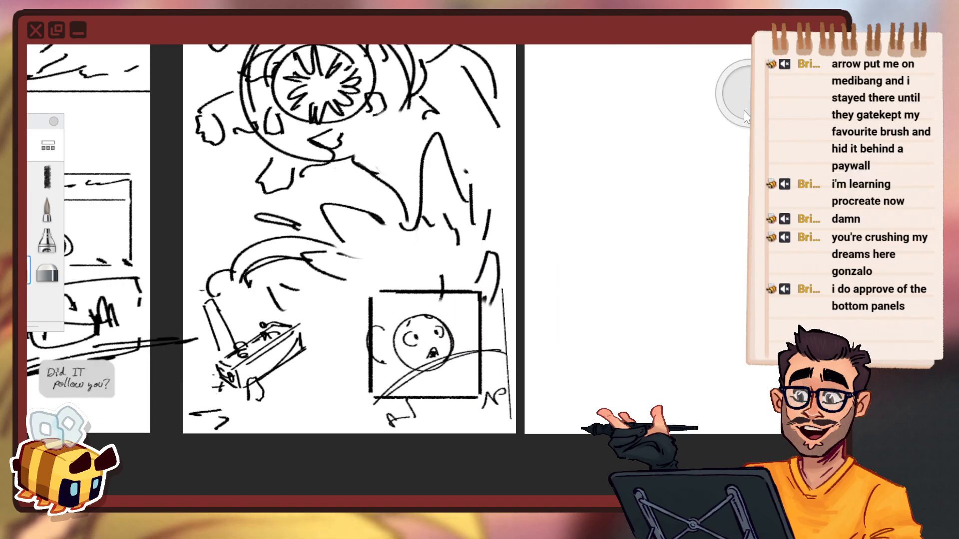
# Erase the enlarged sketch's marks that spill below and beside the square inset panel.
pyautogui.moveTo(387, 424); pyautogui.dragTo(380, 426)
pyautogui.hotkey('ctrl', 'z')
pyautogui.moveTo(743, 98); pyautogui.dragTo(740, 106)
pyautogui.moveTo(377, 427); pyautogui.dragTo(381, 427)
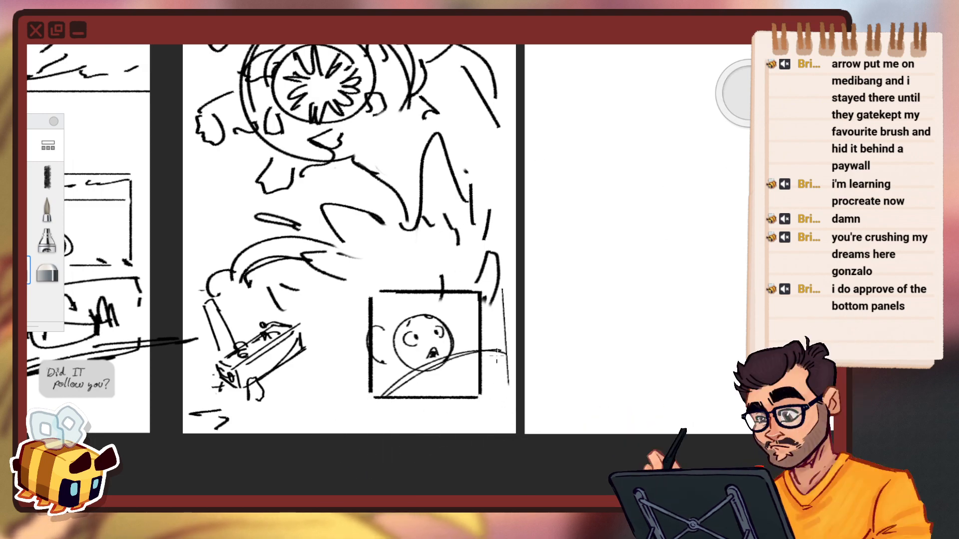
pyautogui.moveTo(516, 365); pyautogui.dragTo(524, 302)
# Try stretching the whole inset panel together with its face sketch into a taller shape.
pyautogui.press('space')
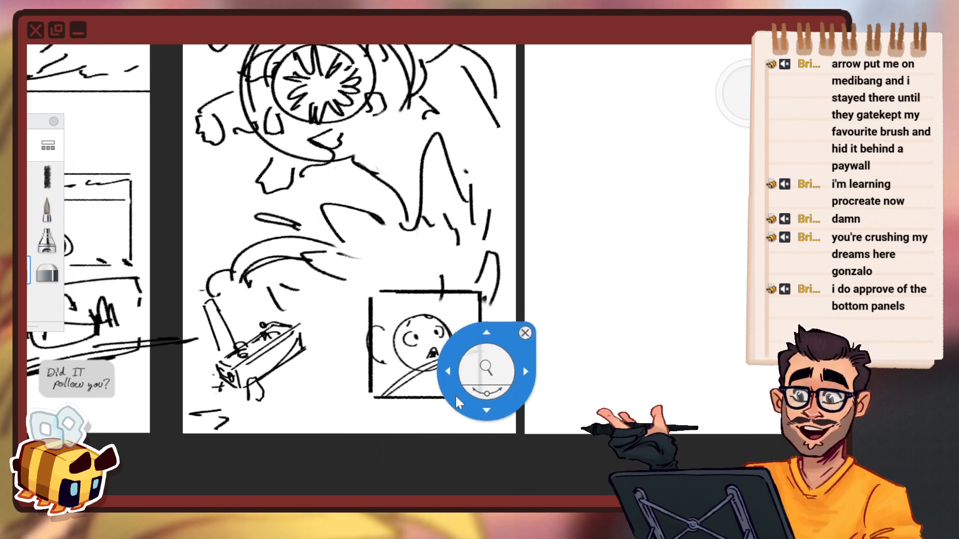
pyautogui.moveTo(486, 371); pyautogui.dragTo(470, 421)
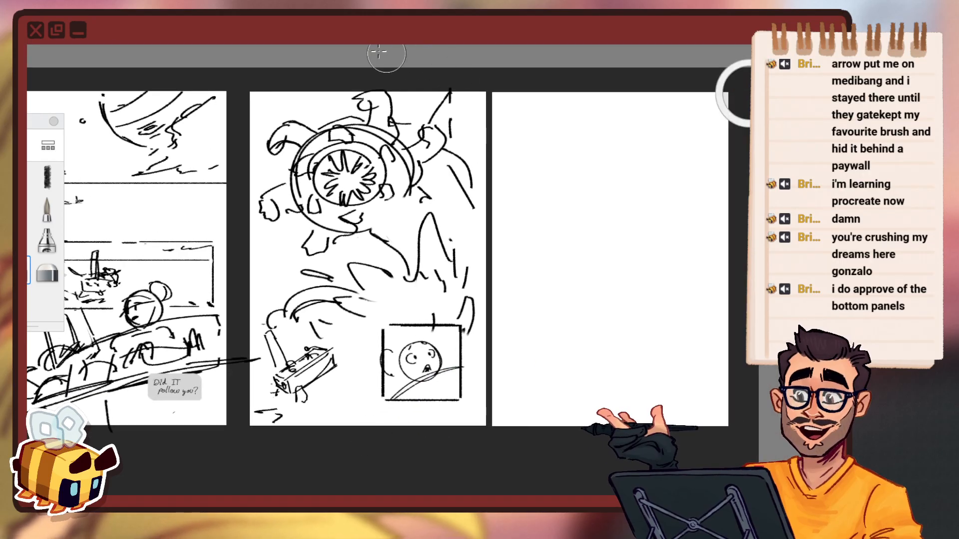
pyautogui.press('v')
pyautogui.moveTo(577, 291); pyautogui.dragTo(553, 301)
pyautogui.moveTo(511, 278); pyautogui.dragTo(575, 286)
pyautogui.moveTo(537, 261); pyautogui.dragTo(540, 217)
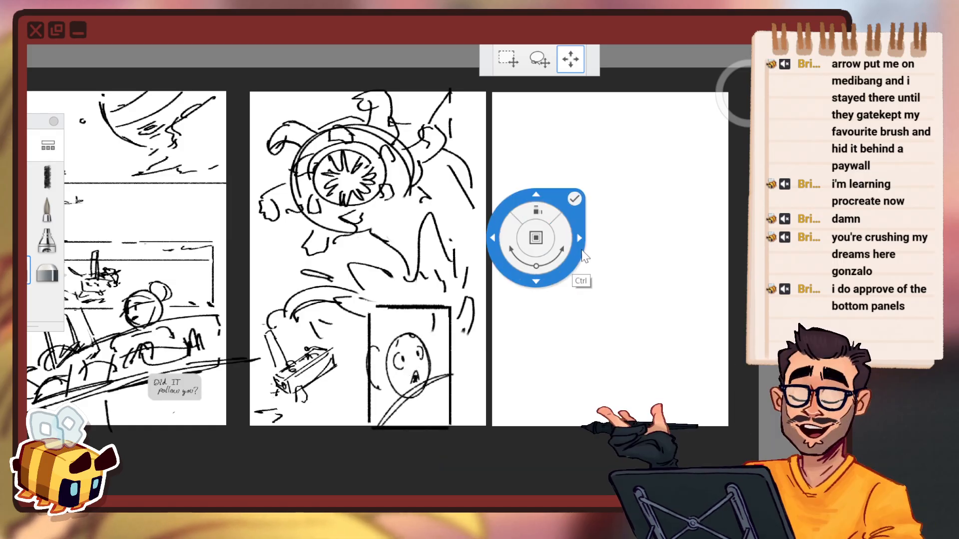
pyautogui.click(574, 199)
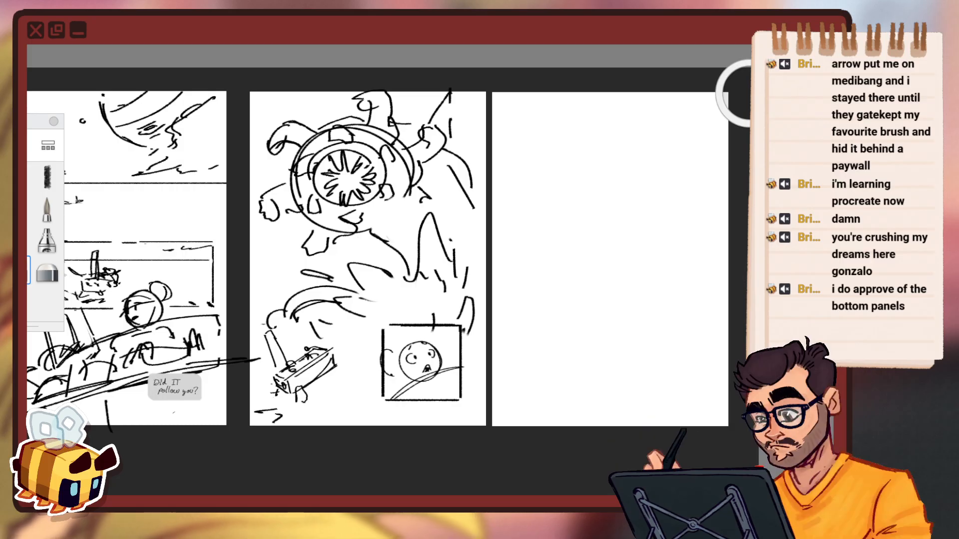
# Stretch only the inset panel's frame into a tall rectangle and shift the face sketch slightly within it.
pyautogui.press('v')
pyautogui.moveTo(488, 254); pyautogui.dragTo(490, 214)
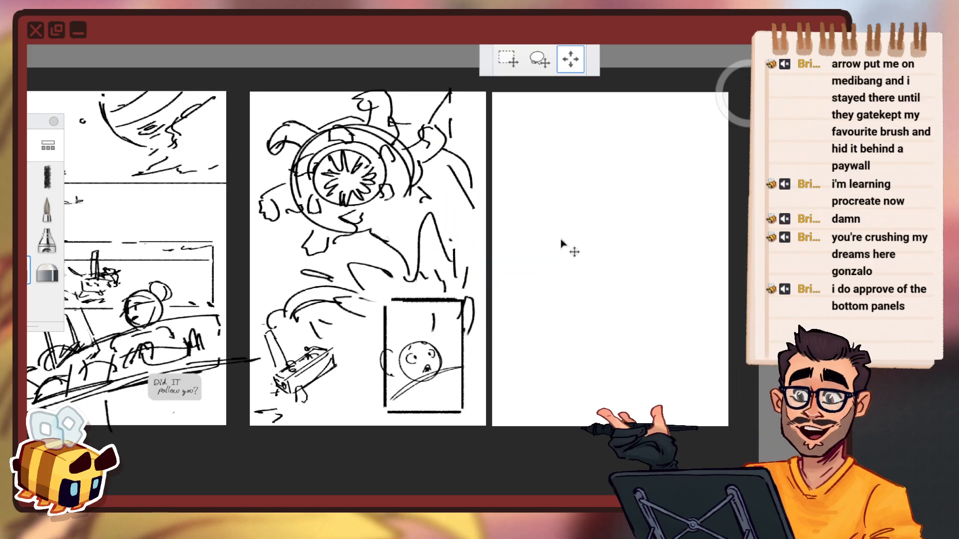
pyautogui.click(562, 193)
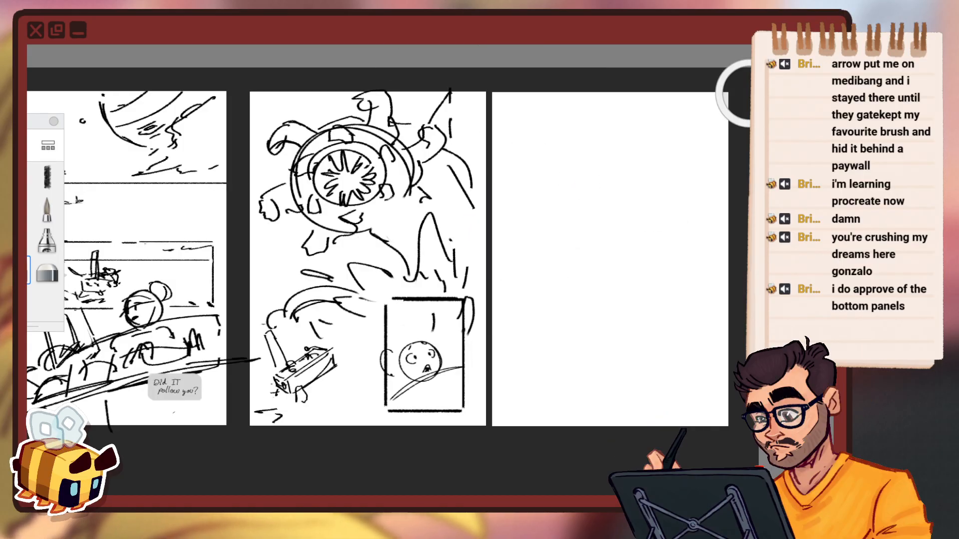
pyautogui.press('v')
pyautogui.moveTo(588, 289); pyautogui.dragTo(592, 291)
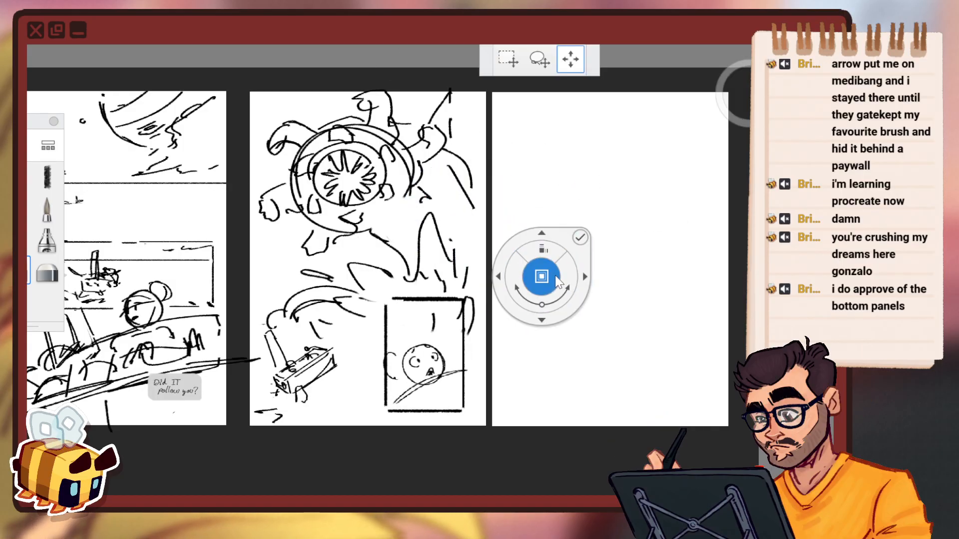
pyautogui.click(579, 238)
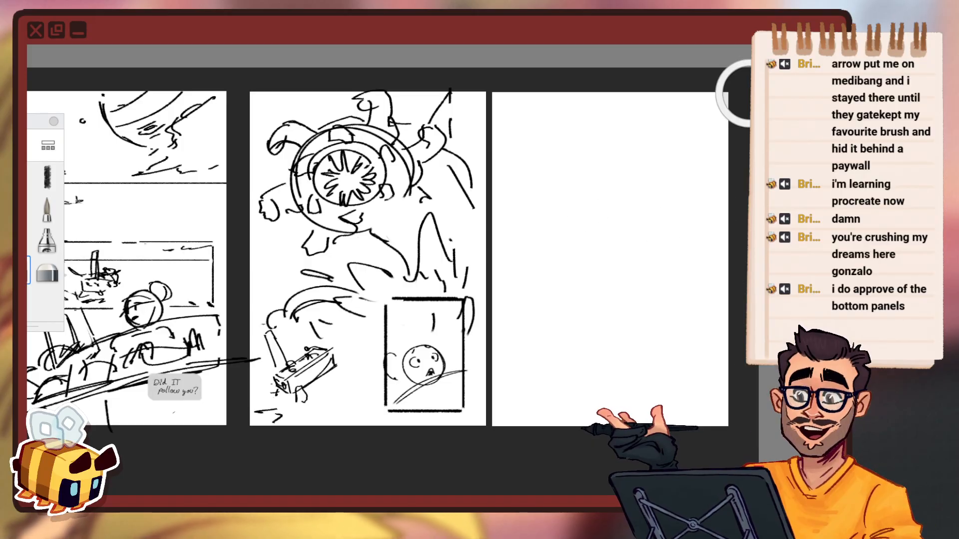
# Lasso the small vehicle on the middle page and move it slightly down and closer to the inset panel.
pyautogui.press('v')
pyautogui.click(539, 59)
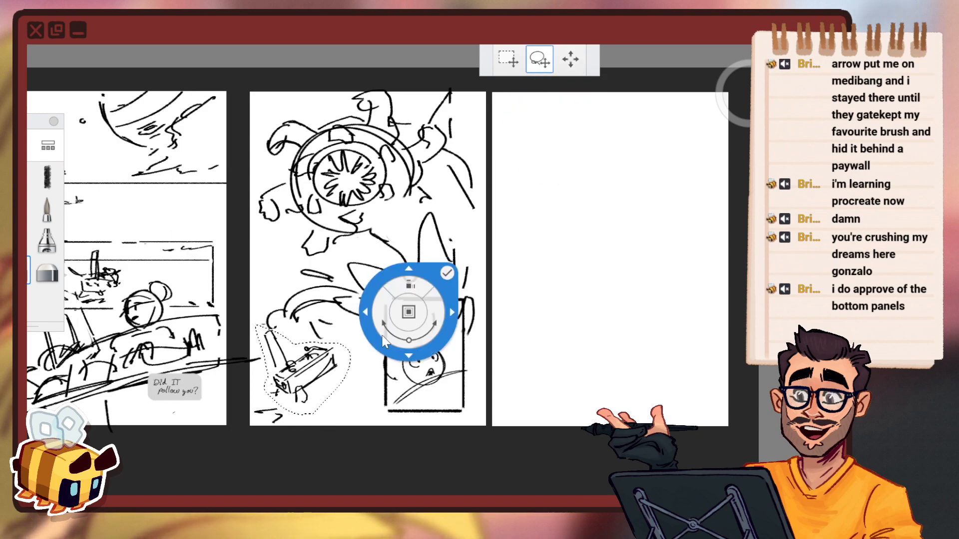
pyautogui.moveTo(496, 346); pyautogui.dragTo(515, 353)
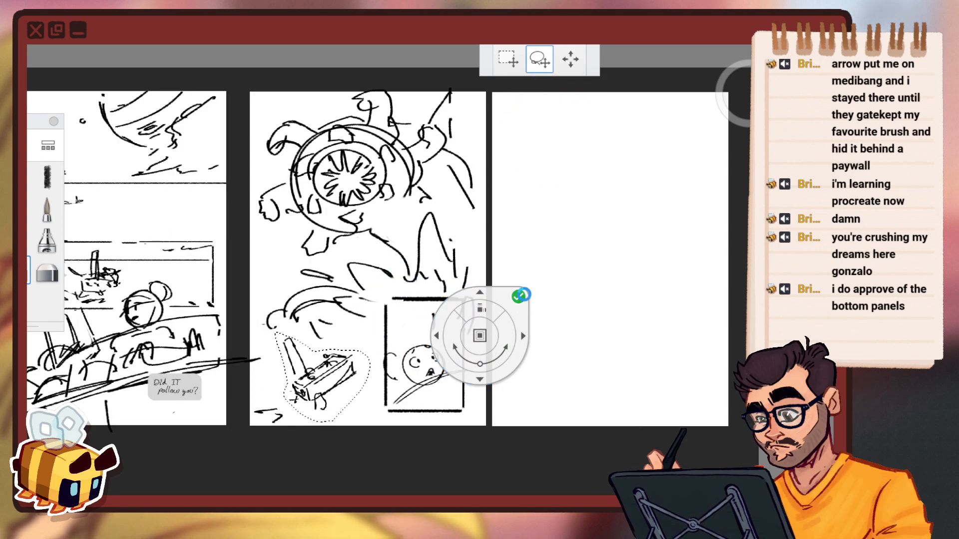
pyautogui.click(516, 296)
# Erase the stray creature line, the head and the foreground sketch from inside the tall inset panel.
pyautogui.press('space')
pyautogui.moveTo(456, 308); pyautogui.dragTo(468, 289)
pyautogui.click(20, 273)
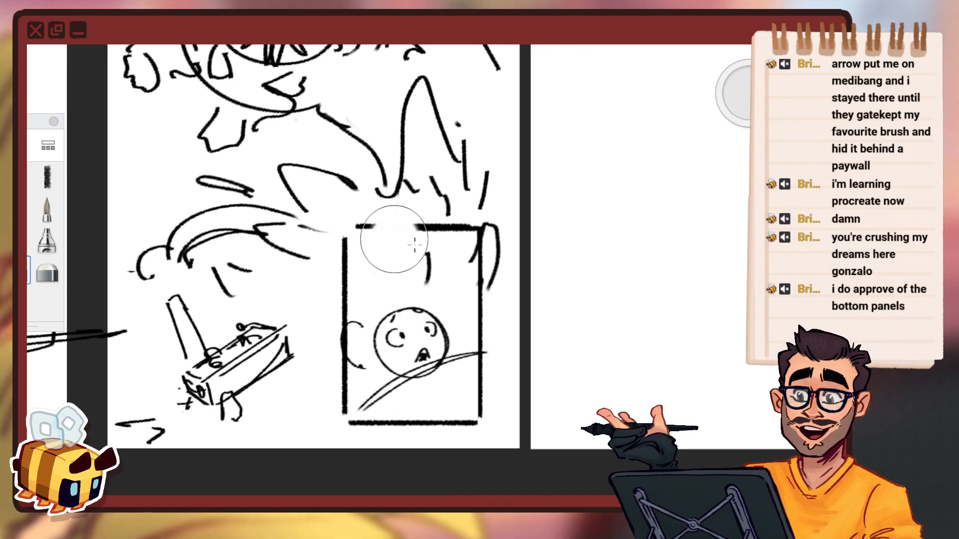
pyautogui.moveTo(427, 266); pyautogui.dragTo(430, 272)
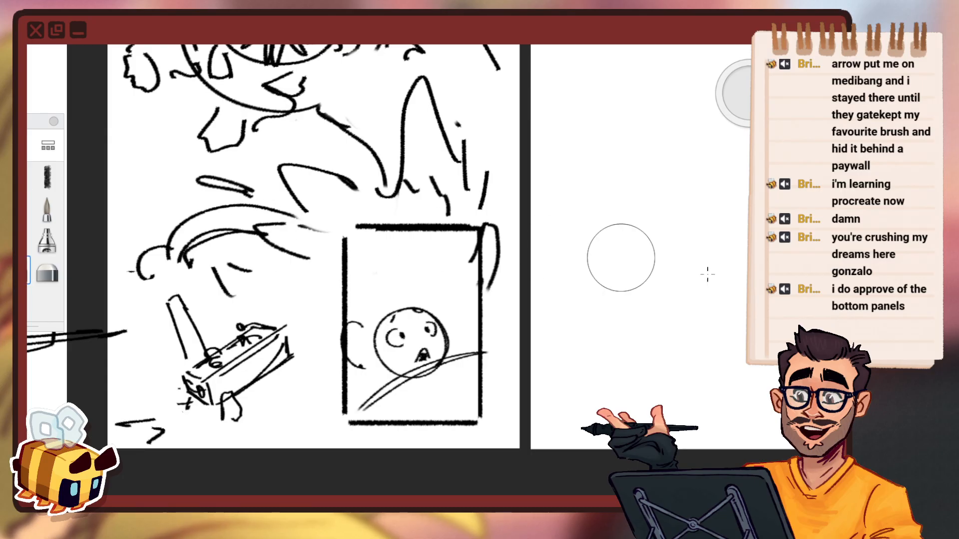
pyautogui.moveTo(352, 320)
pyautogui.mouseDown()
pyautogui.moveTo(384, 380)
pyautogui.moveTo(415, 388)
pyautogui.mouseUp()
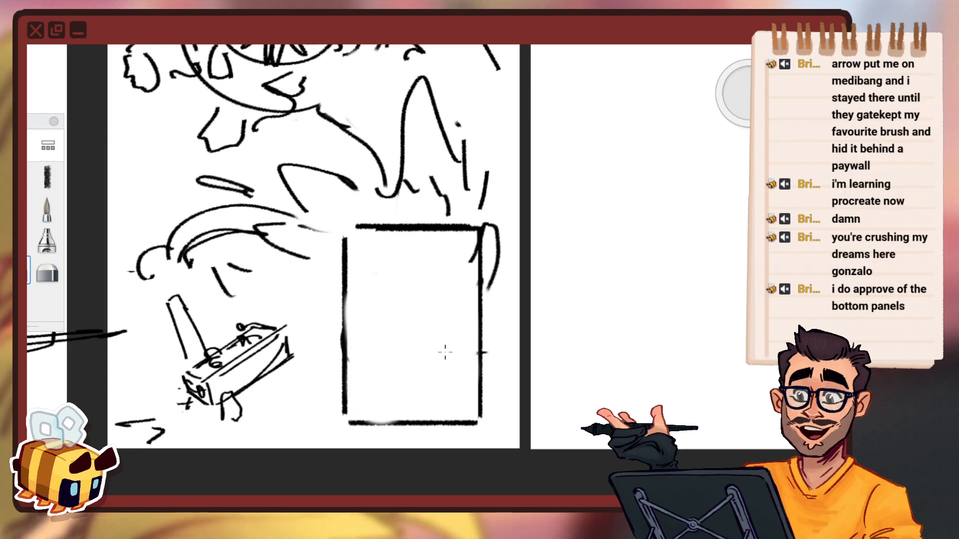
pyautogui.hotkey('ctrl', 'z')
pyautogui.moveTo(385, 328)
pyautogui.mouseDown()
pyautogui.moveTo(419, 310)
pyautogui.moveTo(445, 326)
pyautogui.mouseUp()
# Examine the layout of the three pages and the emptied inset panel at different zoom levels.
pyautogui.press('space')
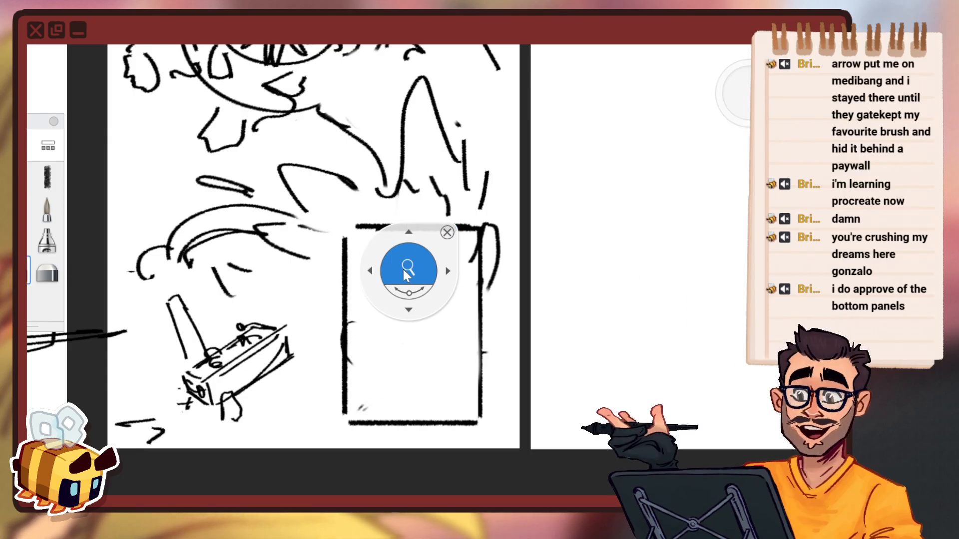
pyautogui.moveTo(405, 275); pyautogui.dragTo(360, 295)
pyautogui.moveTo(453, 288); pyautogui.dragTo(469, 309)
pyautogui.press('space')
pyautogui.moveTo(437, 286); pyautogui.dragTo(452, 281)
pyautogui.moveTo(404, 300); pyautogui.dragTo(498, 328)
pyautogui.press('space')
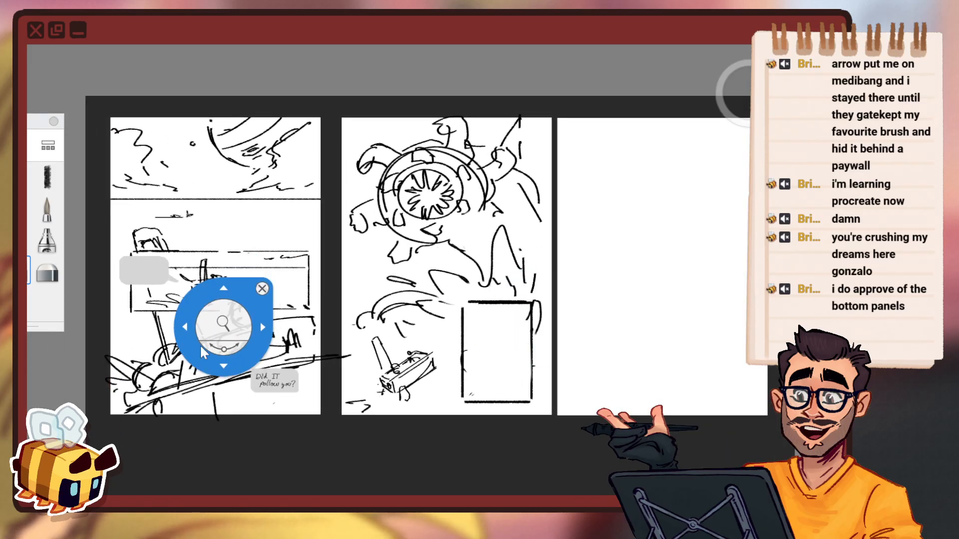
pyautogui.moveTo(215, 322); pyautogui.dragTo(317, 250)
pyautogui.press('space')
pyautogui.moveTo(368, 232); pyautogui.dragTo(280, 309)
pyautogui.press('space')
pyautogui.moveTo(532, 344); pyautogui.dragTo(356, 351)
pyautogui.press('space')
pyautogui.moveTo(427, 324); pyautogui.dragTo(492, 259)
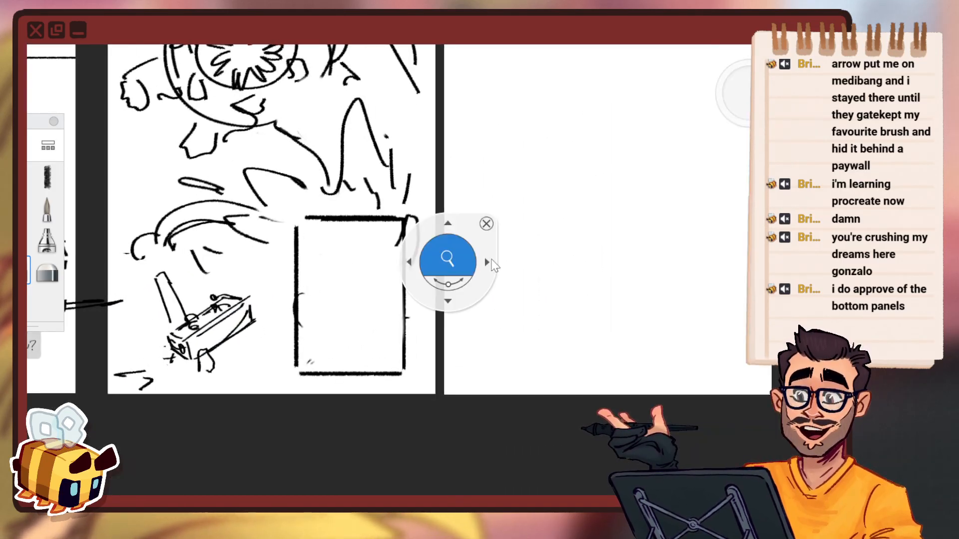
pyautogui.press('space')
pyautogui.moveTo(698, 248); pyautogui.dragTo(694, 311)
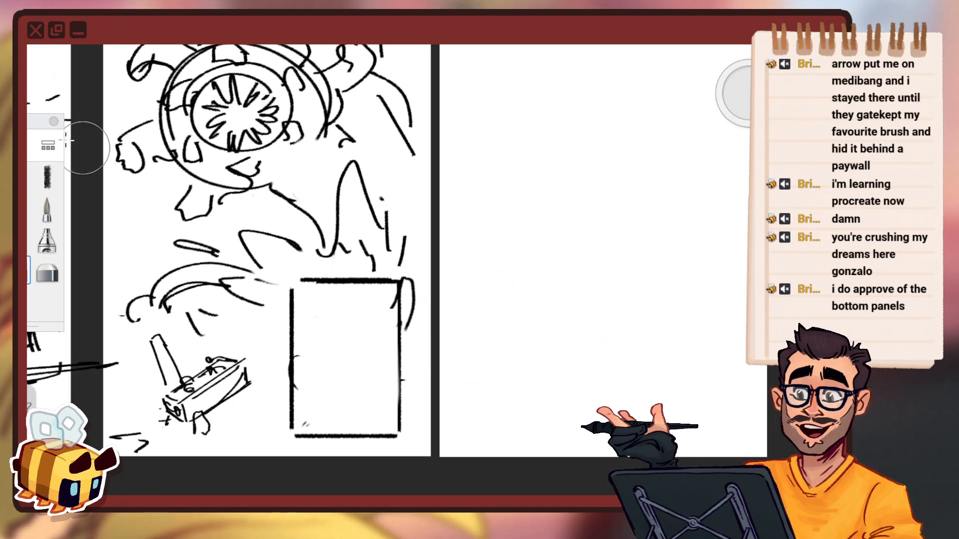
# Draw a smaller round head with eyes and a small mouth in the upper-left part of the tall inset panel.
pyautogui.click(48, 178)
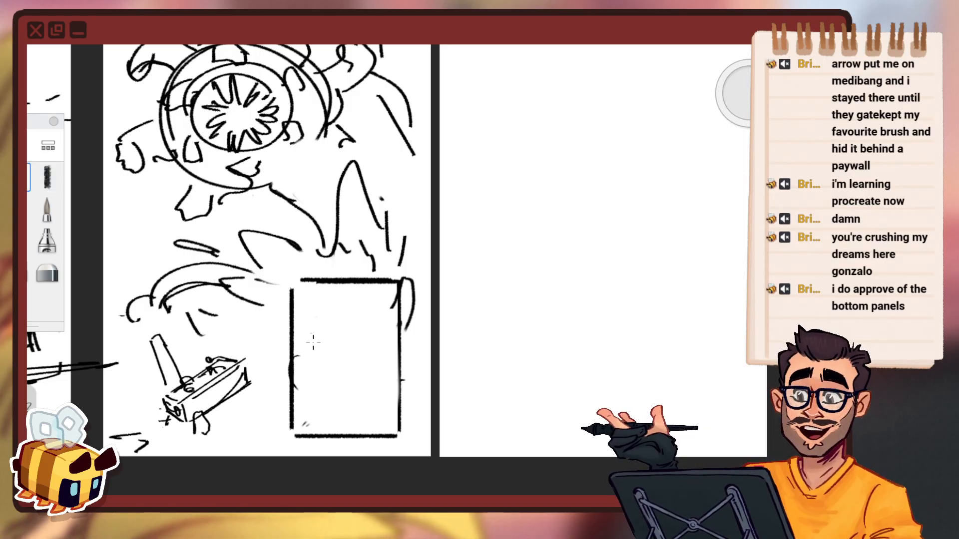
pyautogui.hotkey('ctrl', 'z')
pyautogui.moveTo(346, 318)
pyautogui.mouseDown()
pyautogui.moveTo(356, 334)
pyautogui.moveTo(315, 334)
pyautogui.moveTo(409, 300)
pyautogui.mouseUp()
pyautogui.press('space')
pyautogui.press('ctrl')
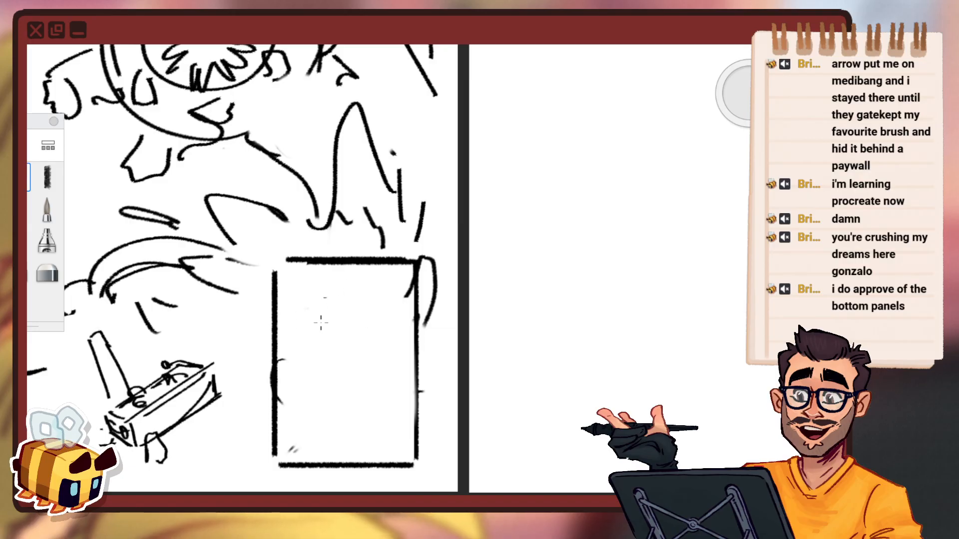
pyautogui.hotkey('ctrl', 'z')
pyautogui.moveTo(344, 309); pyautogui.dragTo(321, 349)
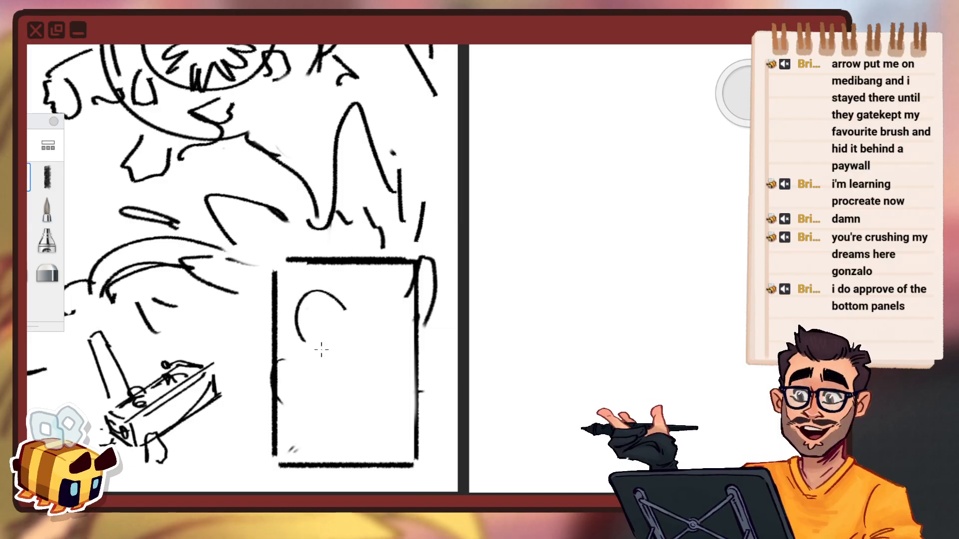
pyautogui.hotkey('ctrl', 'z')
pyautogui.moveTo(345, 299); pyautogui.dragTo(347, 345)
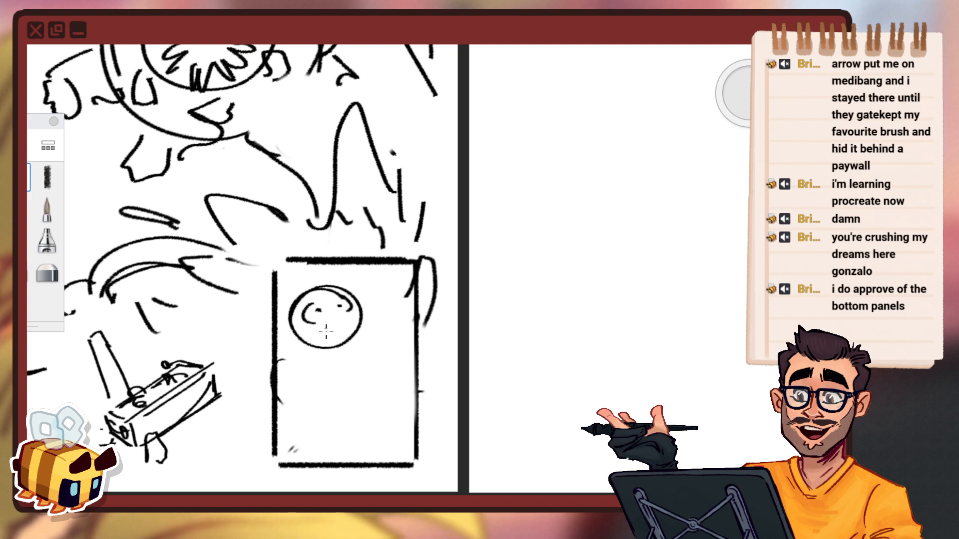
pyautogui.moveTo(313, 313); pyautogui.dragTo(342, 329)
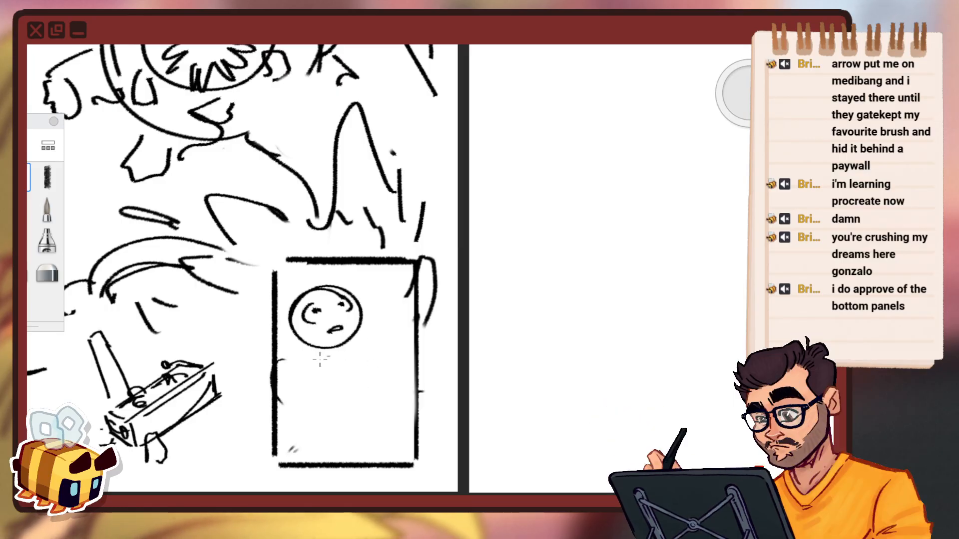
# Add a curved foreground line, small claw-like marks and short curves beside and below the head in the tall panel.
pyautogui.moveTo(285, 316); pyautogui.dragTo(286, 344)
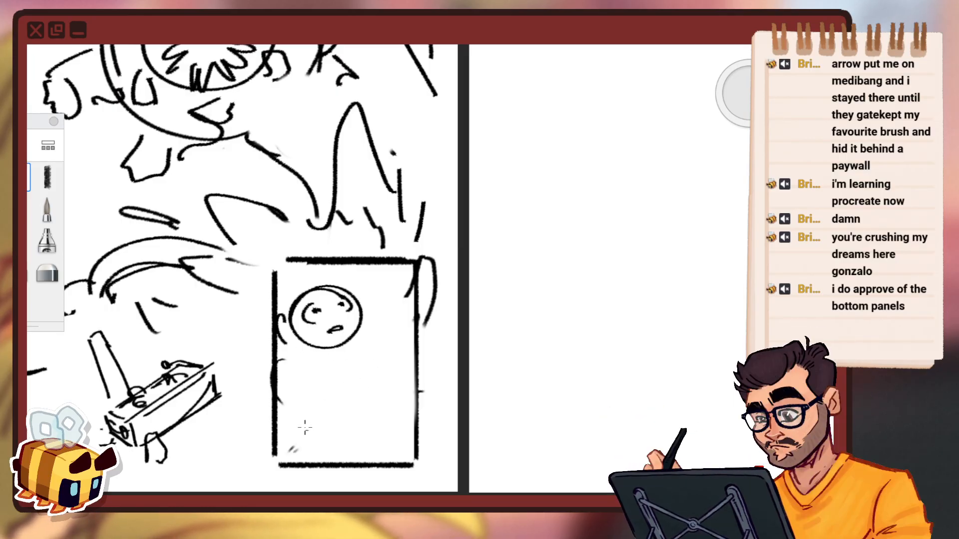
pyautogui.moveTo(387, 416); pyautogui.dragTo(408, 409)
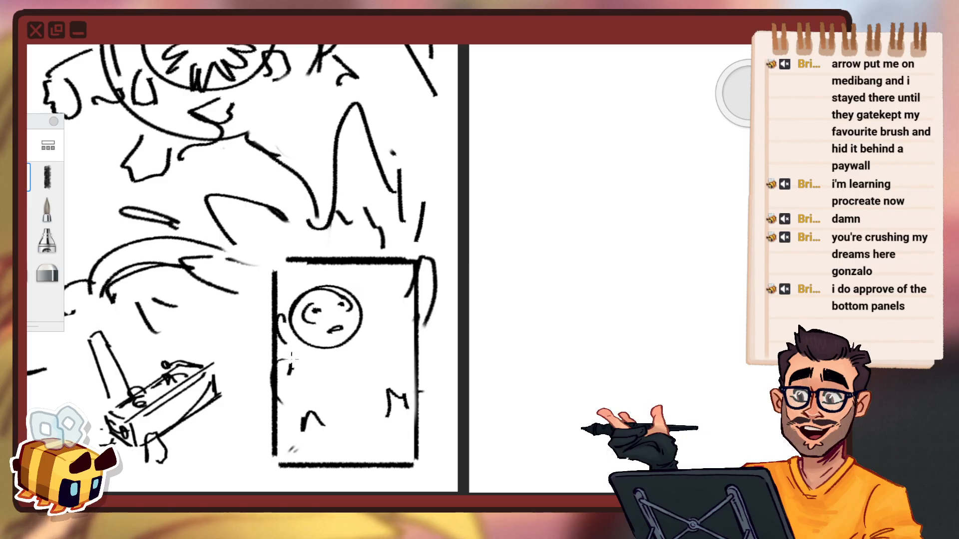
pyautogui.moveTo(363, 345); pyautogui.dragTo(387, 365)
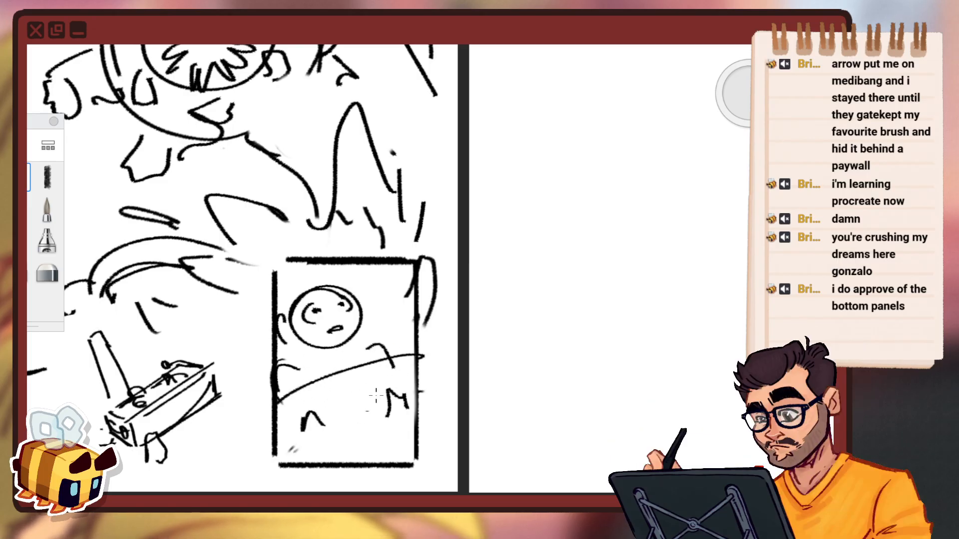
# Sketch a few jagged splash lines beside the stern of the small ship at the middle page's lower left.
pyautogui.press('space')
pyautogui.moveTo(376, 396); pyautogui.dragTo(367, 451)
pyautogui.moveTo(464, 372)
pyautogui.mouseDown()
pyautogui.moveTo(446, 383)
pyautogui.moveTo(471, 370)
pyautogui.moveTo(473, 380)
pyautogui.mouseUp()
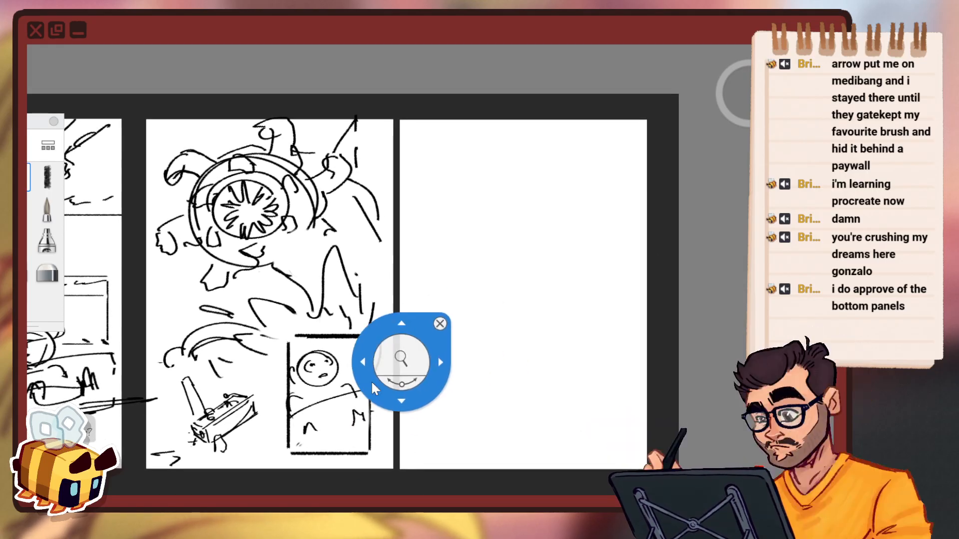
pyautogui.moveTo(401, 361); pyautogui.dragTo(477, 325)
pyautogui.moveTo(483, 323); pyautogui.dragTo(509, 330)
pyautogui.moveTo(424, 367); pyautogui.dragTo(329, 420)
pyautogui.moveTo(449, 358); pyautogui.dragTo(546, 334)
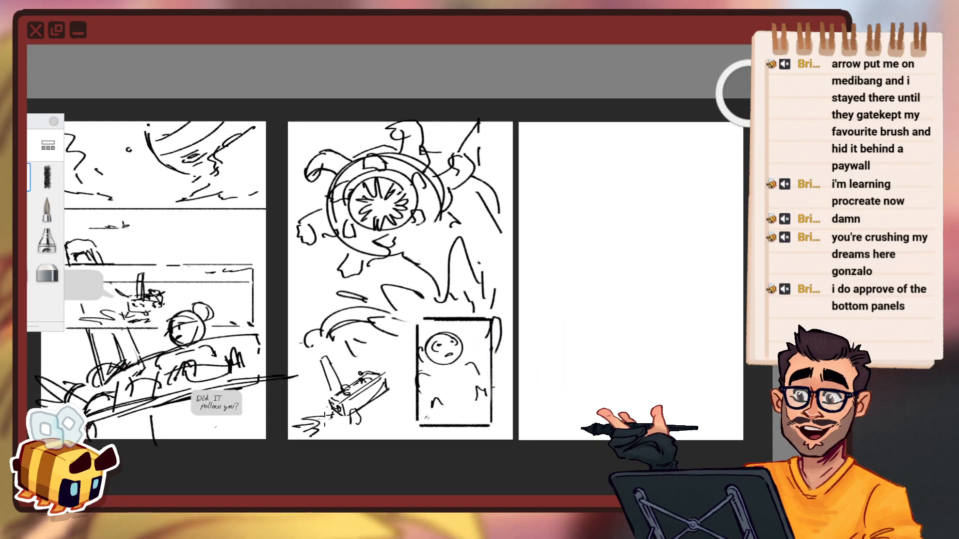
pyautogui.press('space')
pyautogui.moveTo(444, 367); pyautogui.dragTo(436, 411)
pyautogui.moveTo(514, 377); pyautogui.dragTo(500, 373)
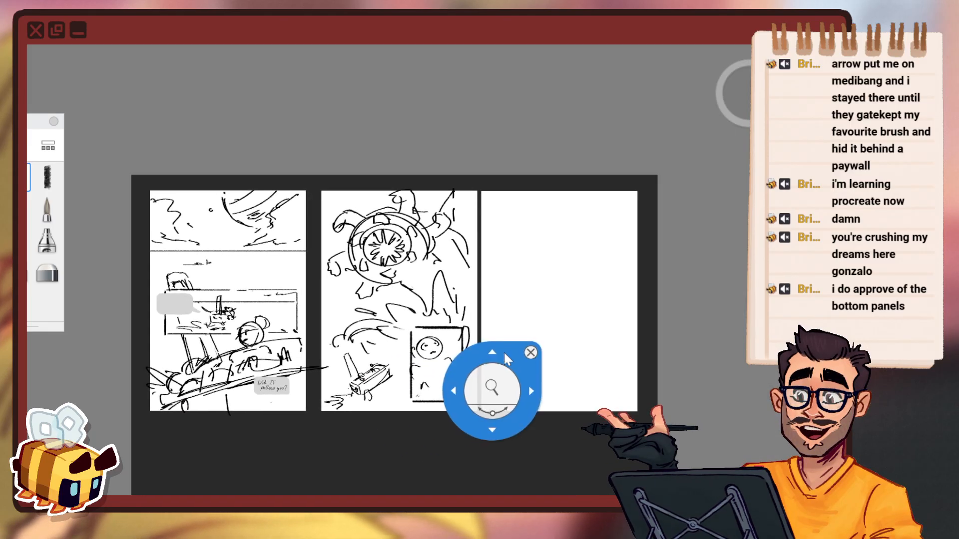
pyautogui.moveTo(398, 404); pyautogui.dragTo(431, 370)
pyautogui.moveTo(360, 328); pyautogui.dragTo(375, 323)
pyautogui.hotkey('ctrl', 'z')
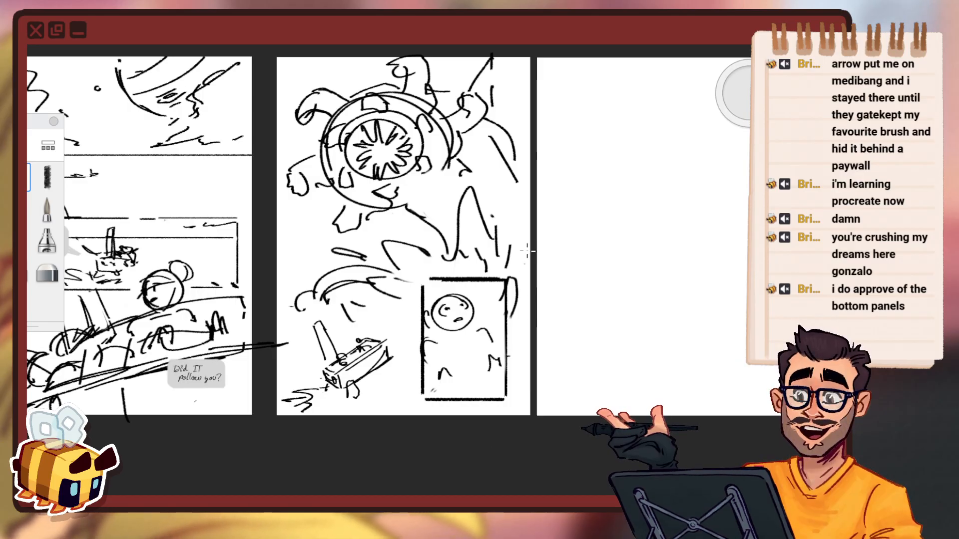
# Sketch a pointed wing with inner ribs at the round creature's upper right on the middle page.
pyautogui.press('space')
pyautogui.moveTo(391, 217); pyautogui.dragTo(435, 308)
pyautogui.moveTo(434, 308); pyautogui.dragTo(424, 328)
pyautogui.moveTo(481, 230); pyautogui.dragTo(482, 182)
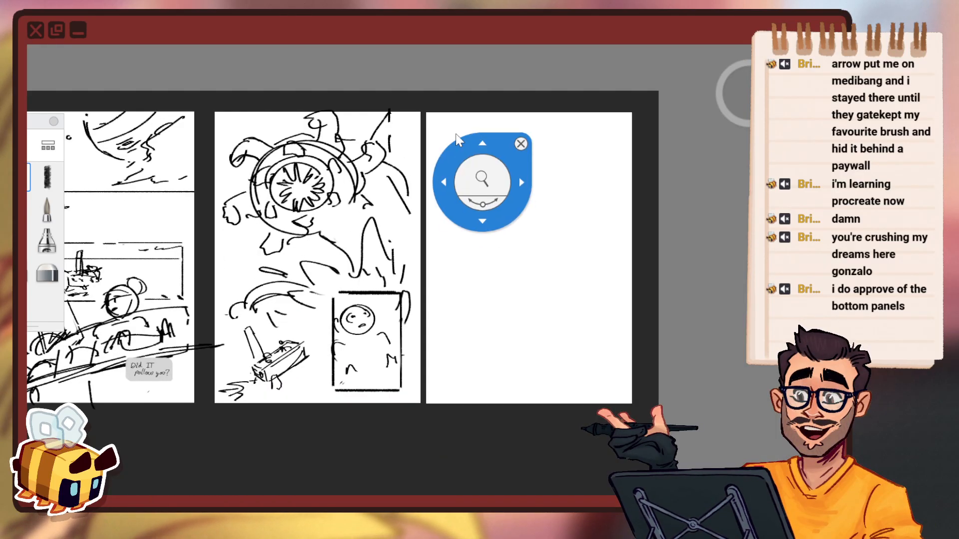
pyautogui.moveTo(415, 129); pyautogui.dragTo(392, 145)
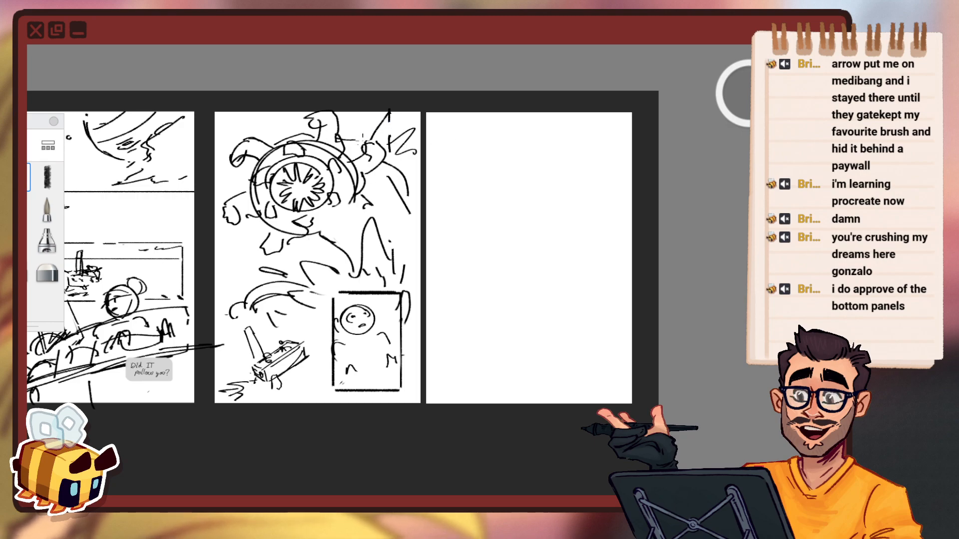
pyautogui.press('space')
pyautogui.moveTo(402, 181); pyautogui.dragTo(344, 215)
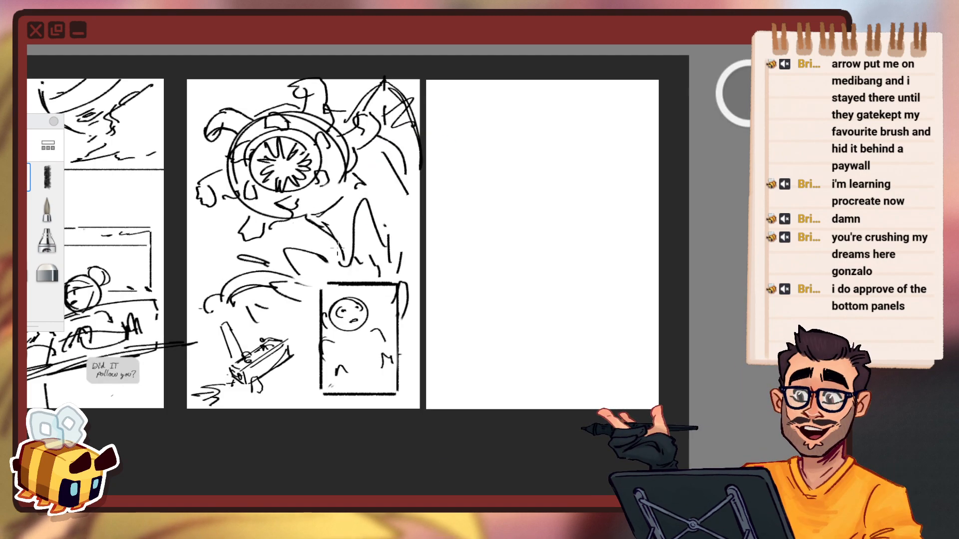
# Add heavy strokes running from the underside of the round creature down toward the waves on the middle page.
pyautogui.hotkey('ctrl', 'z')
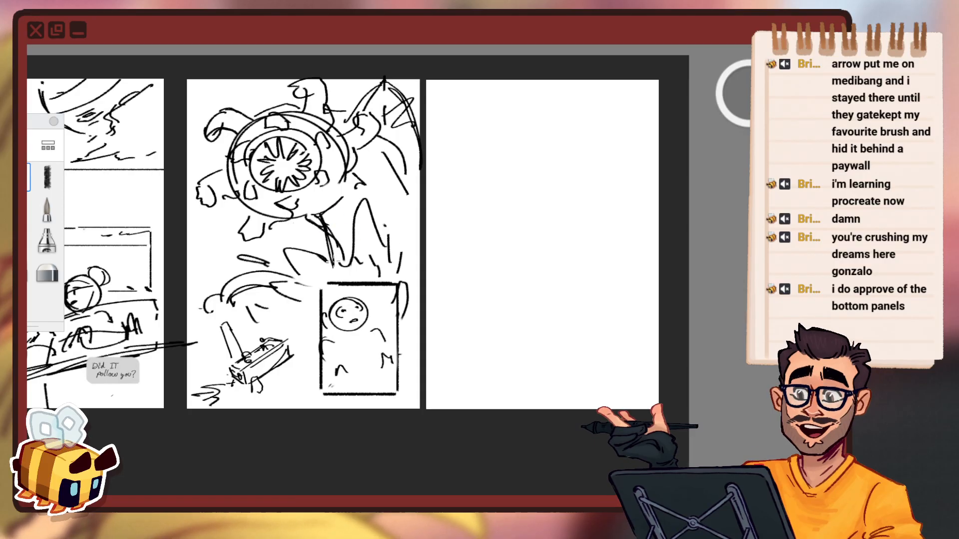
pyautogui.press('space')
pyautogui.moveTo(368, 237)
pyautogui.mouseDown()
pyautogui.moveTo(376, 284)
pyautogui.moveTo(429, 361)
pyautogui.moveTo(464, 319)
pyautogui.mouseUp()
pyautogui.moveTo(520, 289); pyautogui.dragTo(578, 293)
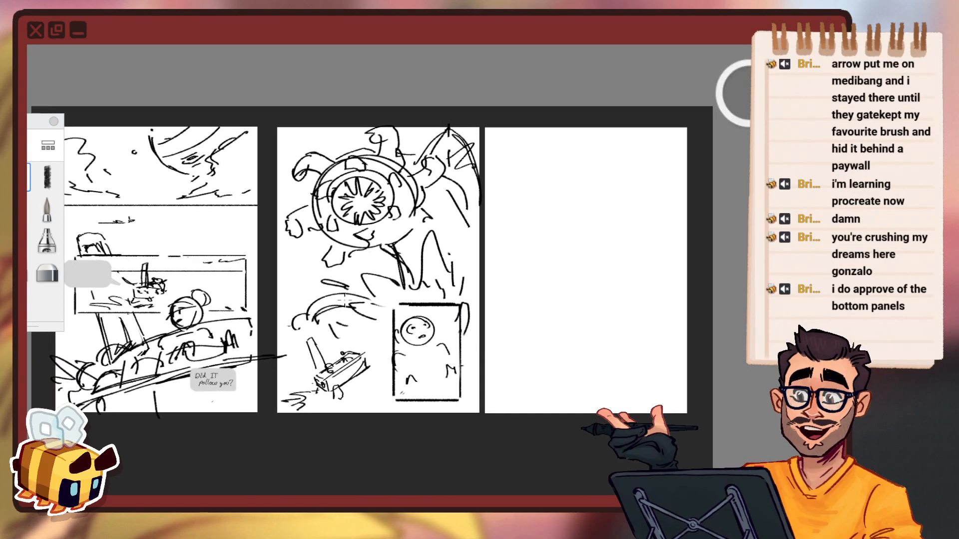
pyautogui.moveTo(428, 256); pyautogui.dragTo(636, 278)
pyautogui.hotkey('ctrl', 'z')
pyautogui.press('space')
pyautogui.moveTo(427, 300); pyautogui.dragTo(343, 280)
pyautogui.press('space')
pyautogui.moveTo(387, 197); pyautogui.dragTo(317, 231)
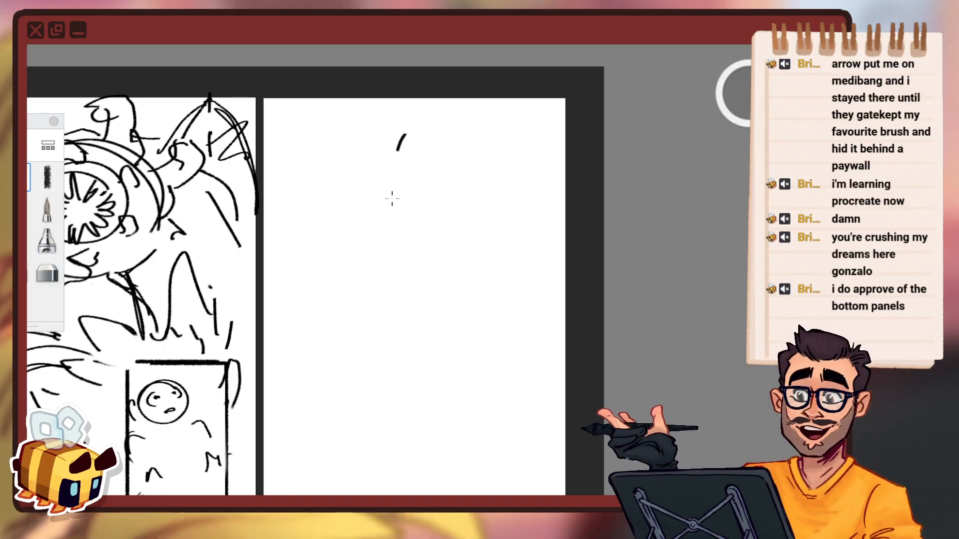
pyautogui.hotkey('ctrl', 'z')
pyautogui.moveTo(400, 137); pyautogui.dragTo(385, 163)
pyautogui.hotkey('ctrl', 'z')
pyautogui.moveTo(397, 125); pyautogui.dragTo(360, 189)
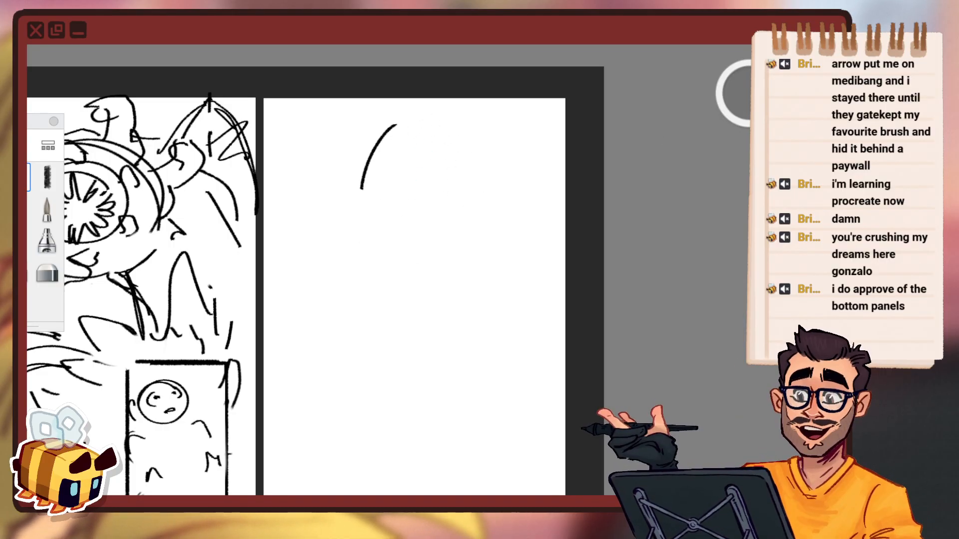
pyautogui.hotkey('ctrl', 'z')
pyautogui.moveTo(442, 131)
pyautogui.mouseDown()
pyautogui.moveTo(357, 184)
pyautogui.moveTo(344, 228)
pyautogui.mouseUp()
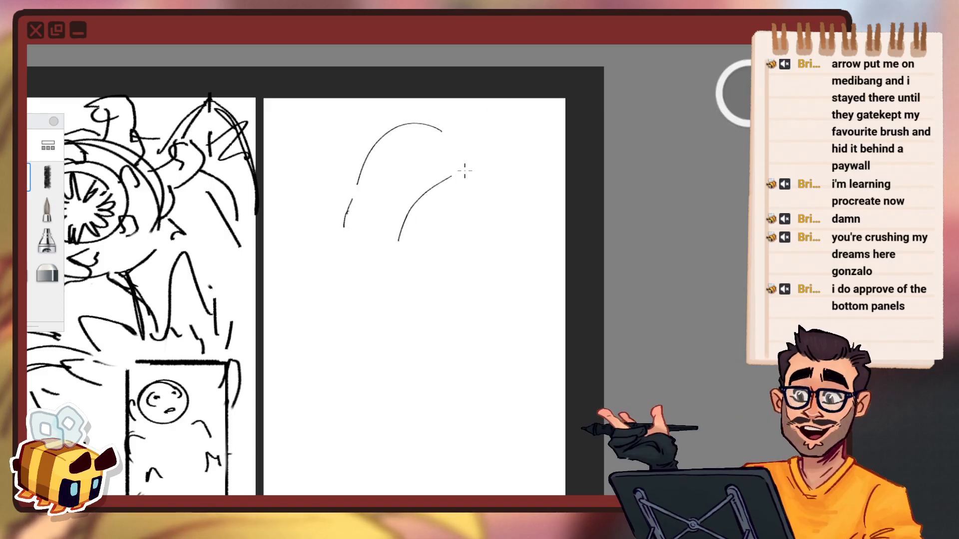
pyautogui.hotkey('ctrl', 'z')
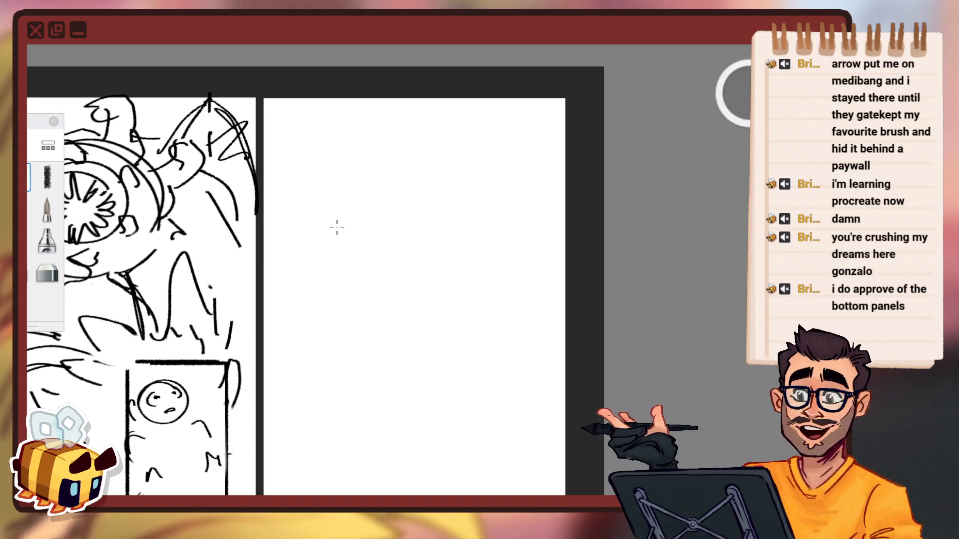
pyautogui.moveTo(327, 232); pyautogui.dragTo(475, 124)
pyautogui.hotkey('ctrl', 'z')
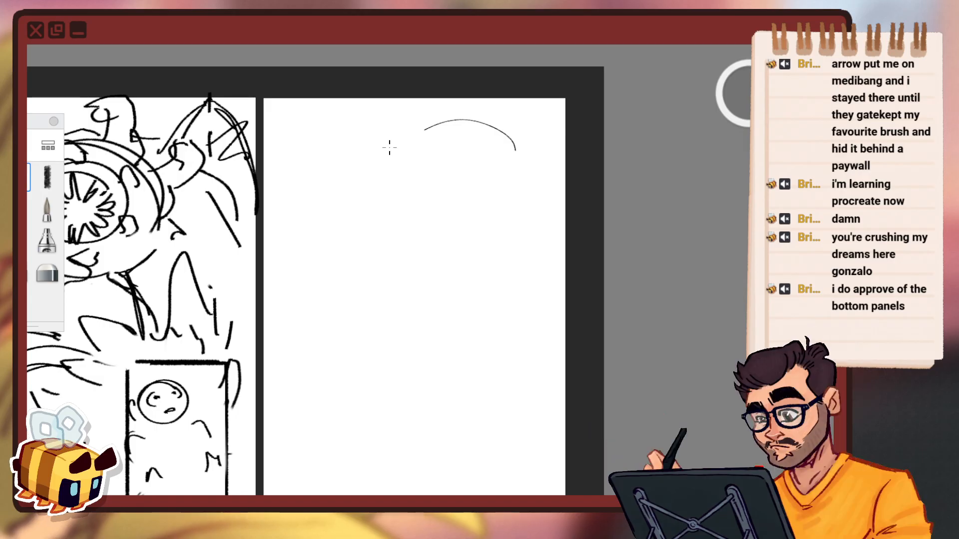
pyautogui.hotkey('ctrl', 's')
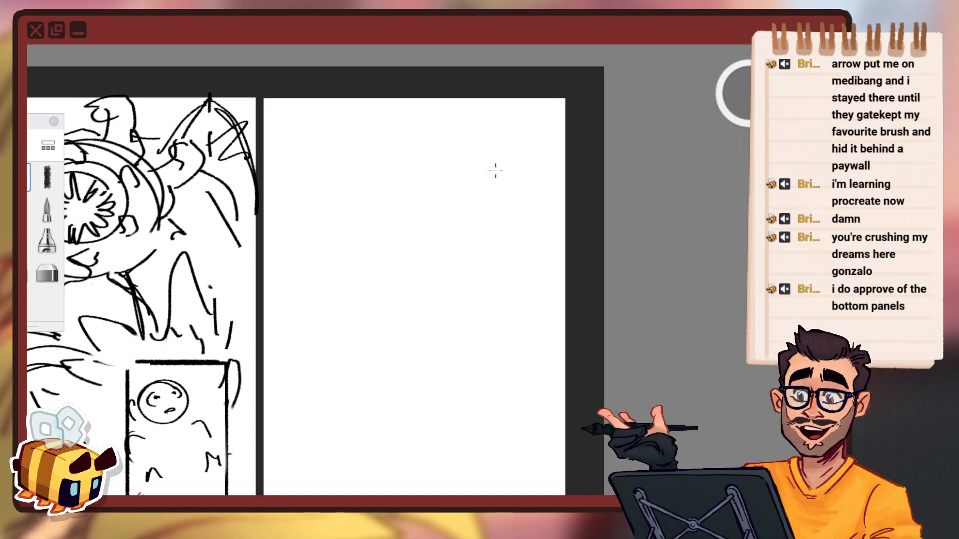
# Draw a large thin arc across the upper part of the blank third page and sketch curled splash shapes around its lower left end.
pyautogui.moveTo(501, 169)
pyautogui.mouseDown()
pyautogui.moveTo(323, 226)
pyautogui.moveTo(424, 120)
pyautogui.moveTo(323, 227)
pyautogui.moveTo(310, 224)
pyautogui.mouseUp()
pyautogui.hotkey('ctrl', 'z')
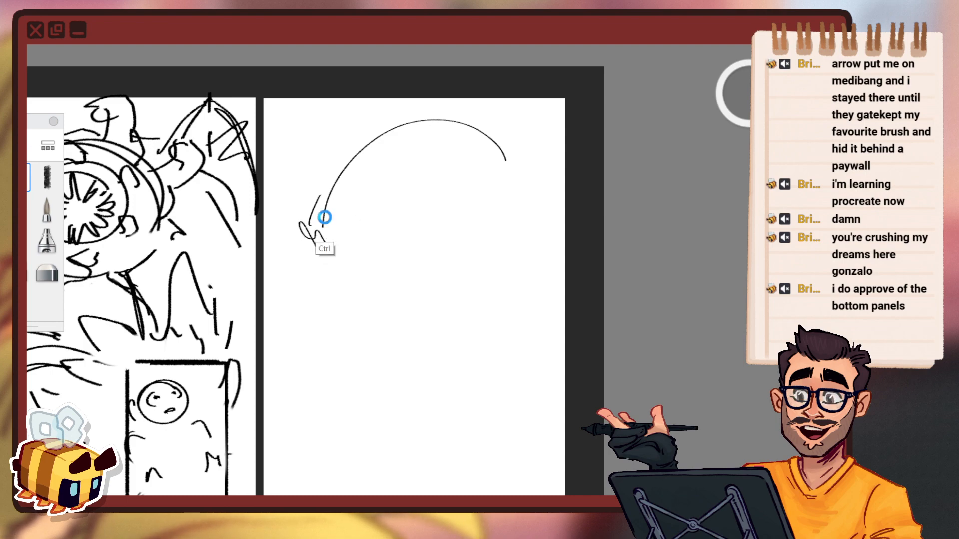
pyautogui.hotkey('ctrl', 'z')
pyautogui.hotkey('ctrl', 'z')
pyautogui.moveTo(338, 237); pyautogui.dragTo(387, 231)
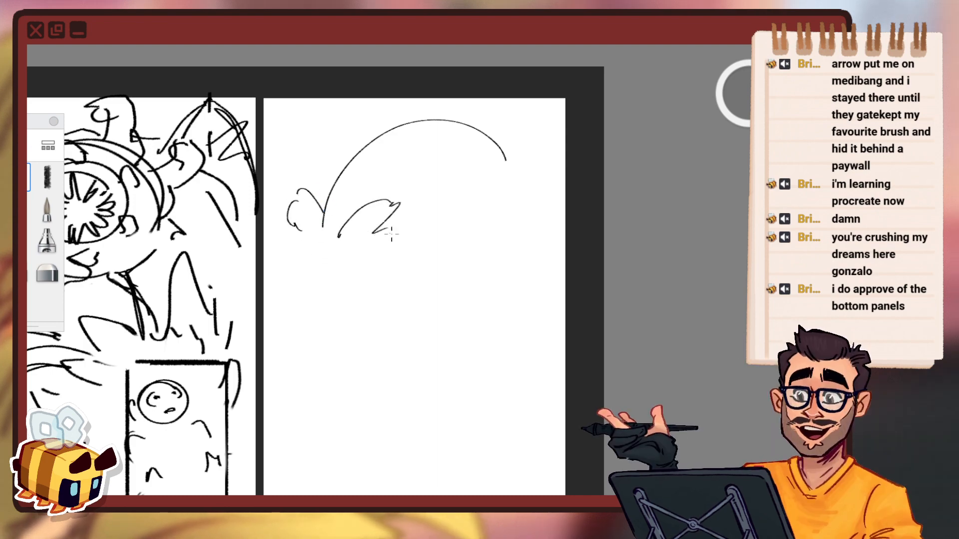
pyautogui.moveTo(330, 265); pyautogui.dragTo(396, 266)
pyautogui.moveTo(298, 240); pyautogui.dragTo(319, 262)
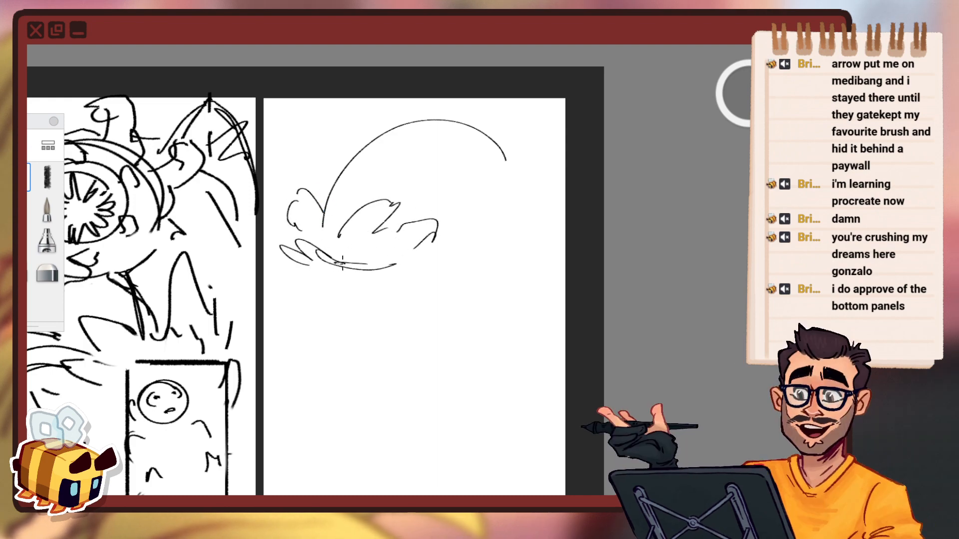
pyautogui.moveTo(452, 203); pyautogui.dragTo(527, 237)
pyautogui.hotkey('ctrl', 'z')
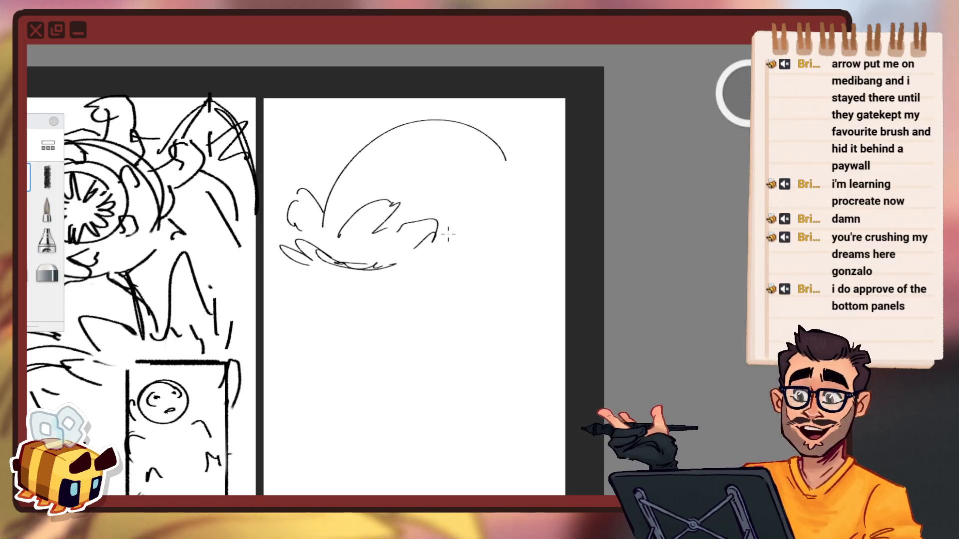
pyautogui.moveTo(303, 212); pyautogui.dragTo(264, 228)
pyautogui.moveTo(468, 215); pyautogui.dragTo(417, 321)
pyautogui.hotkey('ctrl', 'z')
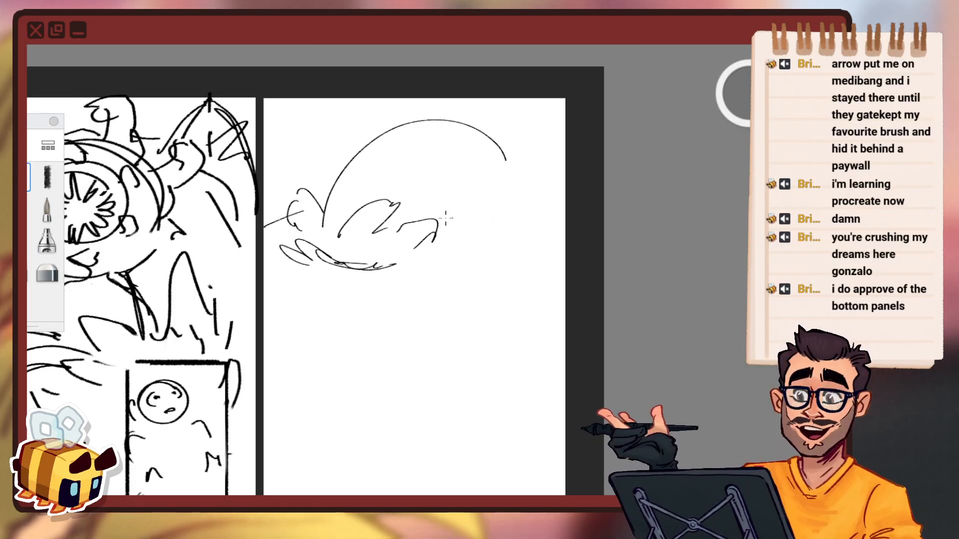
pyautogui.hotkey('ctrl', 'z')
pyautogui.hotkey('ctrl', 'z')
pyautogui.moveTo(336, 245); pyautogui.dragTo(497, 217)
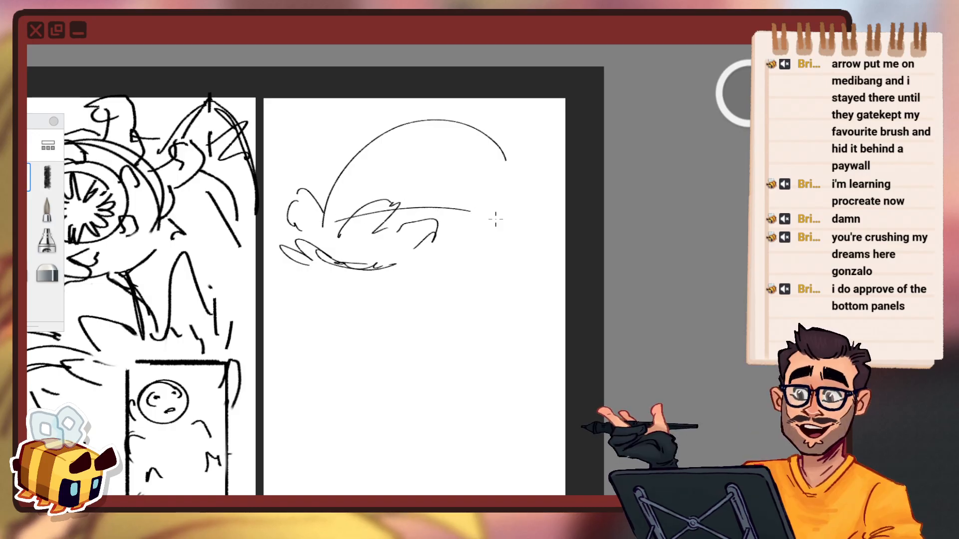
pyautogui.hotkey('ctrl', 'z')
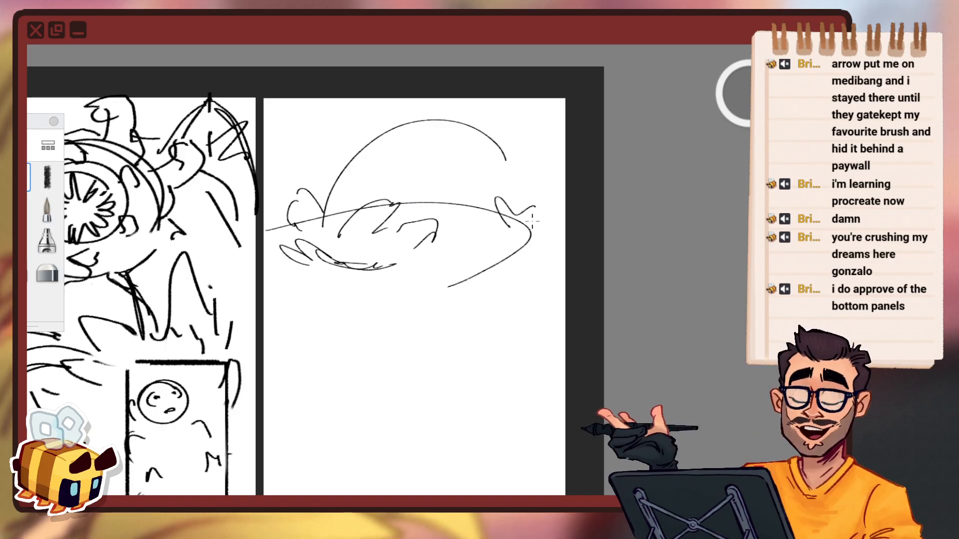
pyautogui.hotkey('ctrl', 'z')
pyautogui.hotkey('ctrl', 'z')
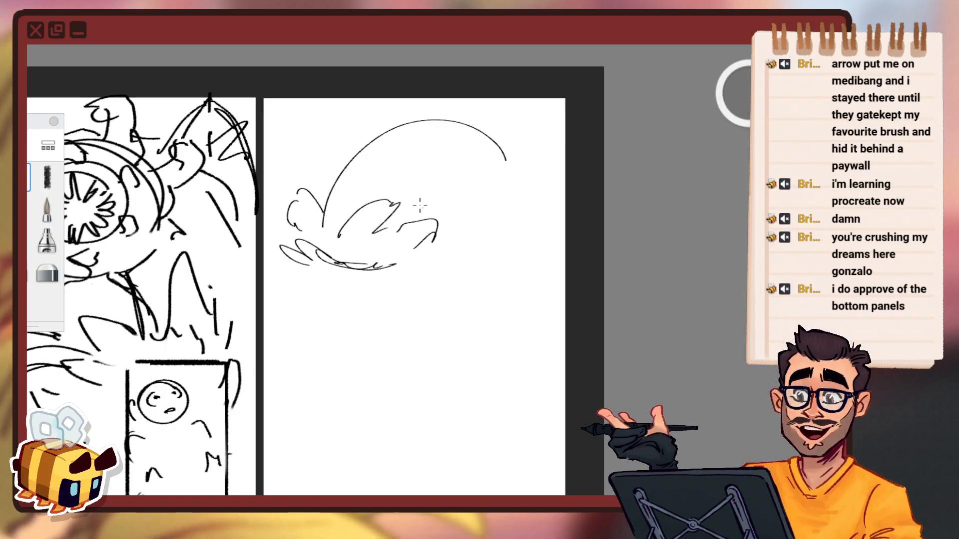
# Sketch a sweeping curve that bends back at the third page's right side, with a zigzag inner edge along its lower part.
pyautogui.moveTo(288, 162)
pyautogui.mouseDown()
pyautogui.moveTo(329, 170)
pyautogui.moveTo(302, 172)
pyautogui.moveTo(314, 179)
pyautogui.mouseUp()
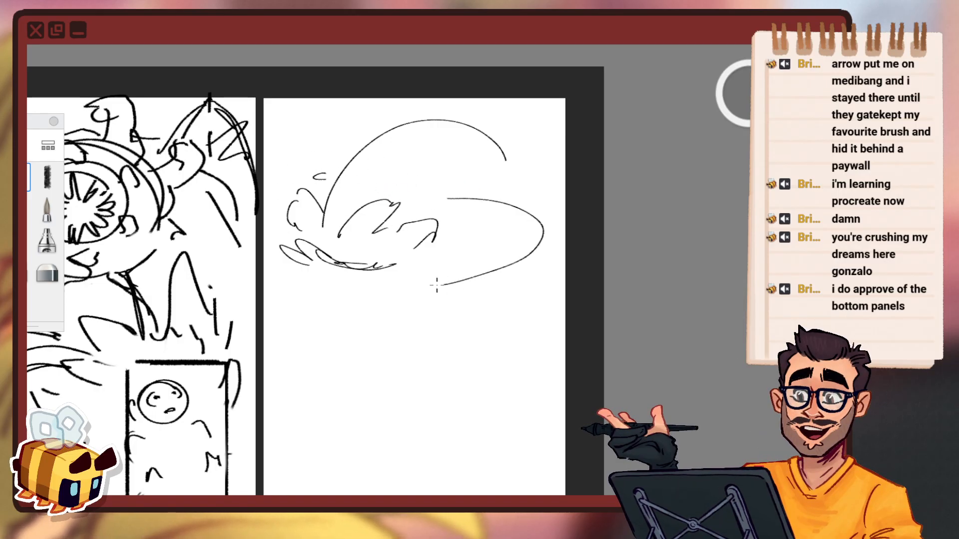
pyautogui.hotkey('ctrl', 'z')
pyautogui.moveTo(447, 201)
pyautogui.mouseDown()
pyautogui.moveTo(492, 269)
pyautogui.moveTo(464, 267)
pyautogui.mouseUp()
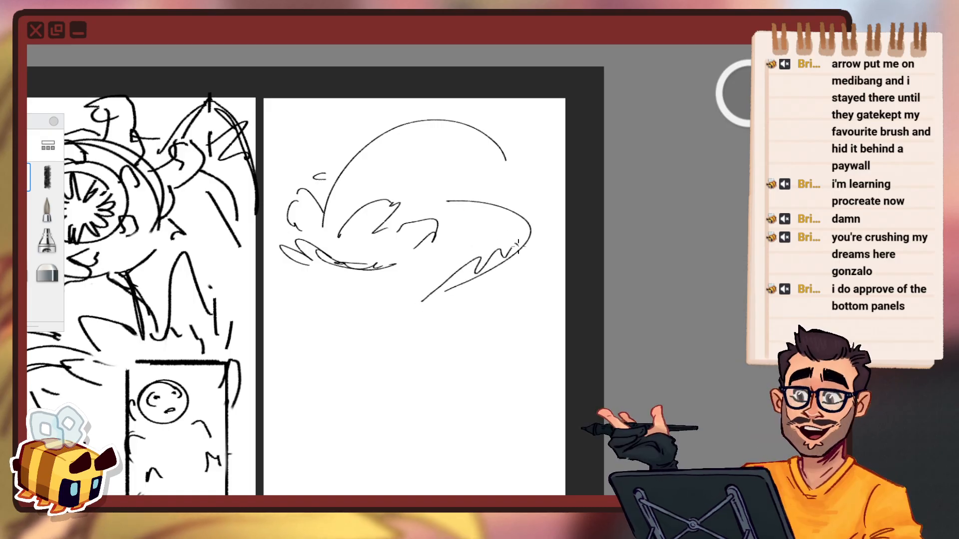
# Sketch a small pointed hull with an upright mast below the splash shapes on the third page.
pyautogui.moveTo(351, 306); pyautogui.dragTo(344, 320)
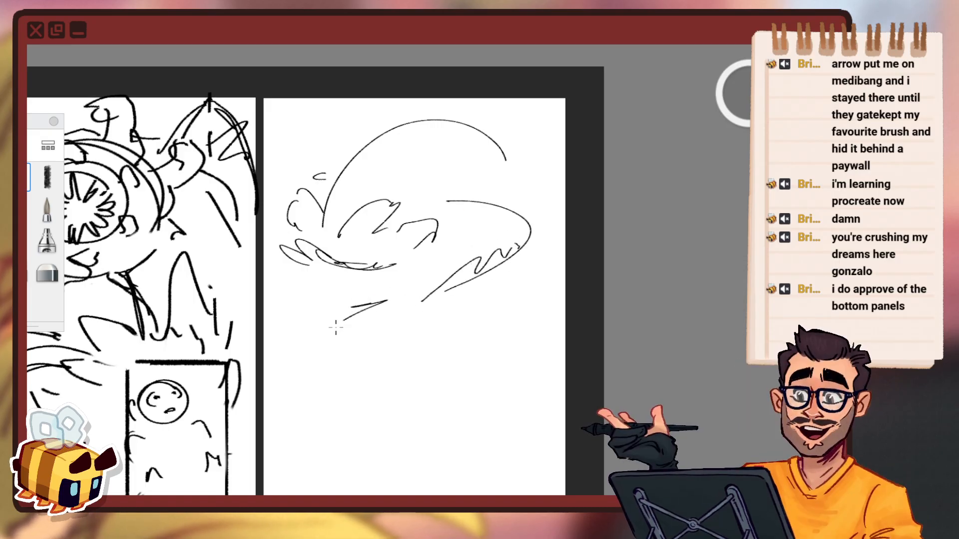
pyautogui.moveTo(411, 308)
pyautogui.mouseDown()
pyautogui.moveTo(402, 276)
pyautogui.moveTo(415, 283)
pyautogui.moveTo(401, 290)
pyautogui.mouseUp()
pyautogui.hotkey('ctrl', 'z')
pyautogui.hotkey('ctrl', 'z')
pyautogui.moveTo(479, 332); pyautogui.dragTo(487, 239)
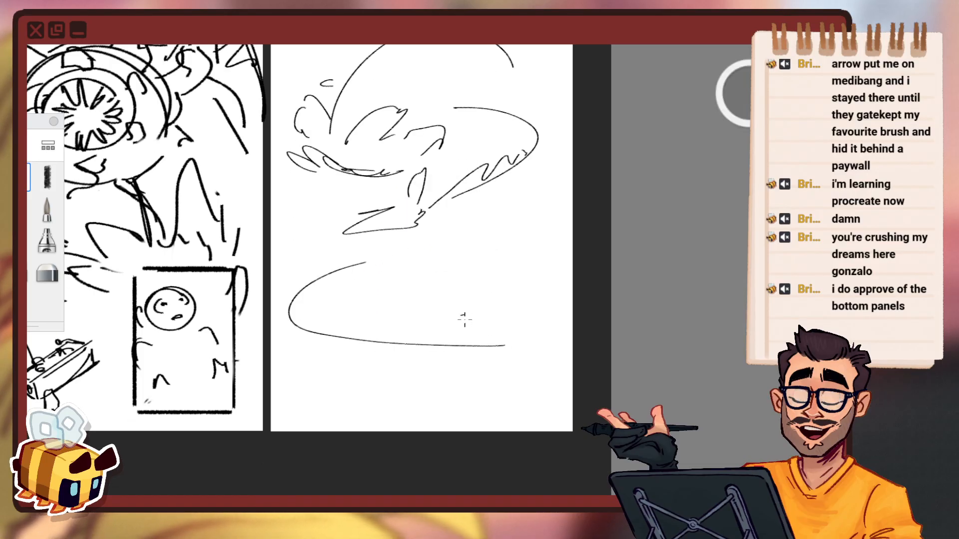
pyautogui.hotkey('ctrl', 'z')
pyautogui.moveTo(301, 83)
pyautogui.mouseDown()
pyautogui.moveTo(493, 210)
pyautogui.moveTo(275, 282)
pyautogui.moveTo(272, 314)
pyautogui.moveTo(529, 346)
pyautogui.mouseUp()
pyautogui.hotkey('ctrl', 'z')
pyautogui.hotkey('ctrl', 'z')
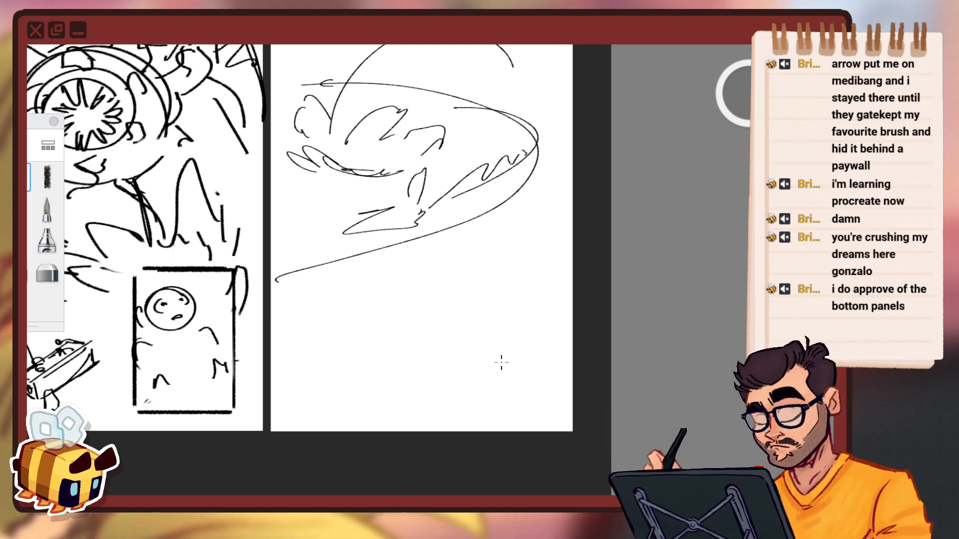
# Add small detail strokes to the deck and stern of the small hull on the third page.
pyautogui.press('space')
pyautogui.moveTo(473, 208); pyautogui.dragTo(436, 301)
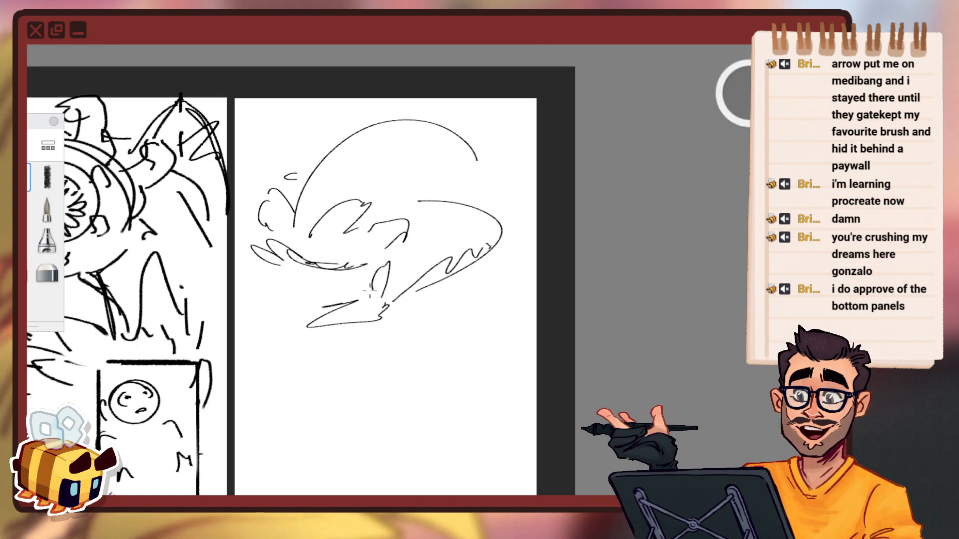
pyautogui.moveTo(370, 288)
pyautogui.mouseDown()
pyautogui.moveTo(354, 313)
pyautogui.moveTo(385, 324)
pyautogui.moveTo(425, 294)
pyautogui.moveTo(467, 300)
pyautogui.mouseUp()
pyautogui.press('space')
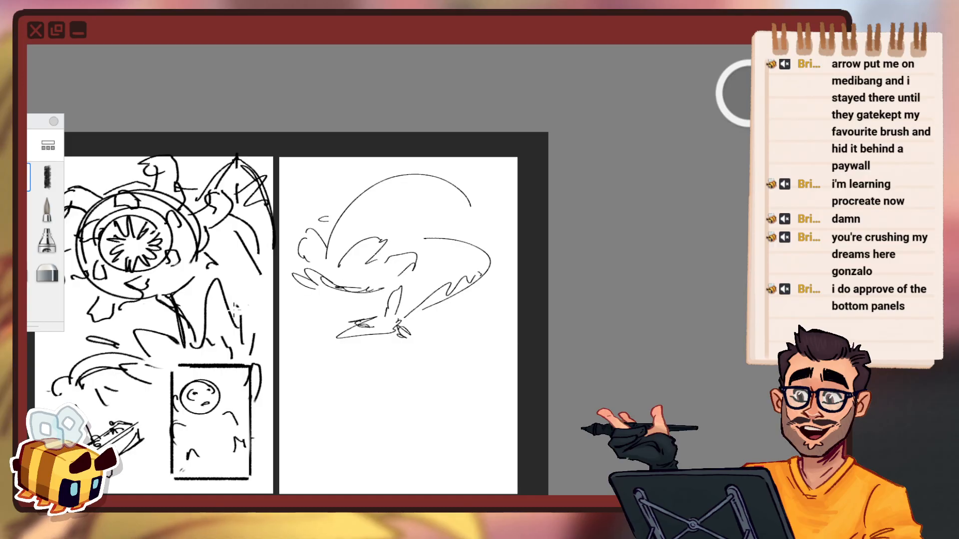
pyautogui.moveTo(392, 367); pyautogui.dragTo(715, 364)
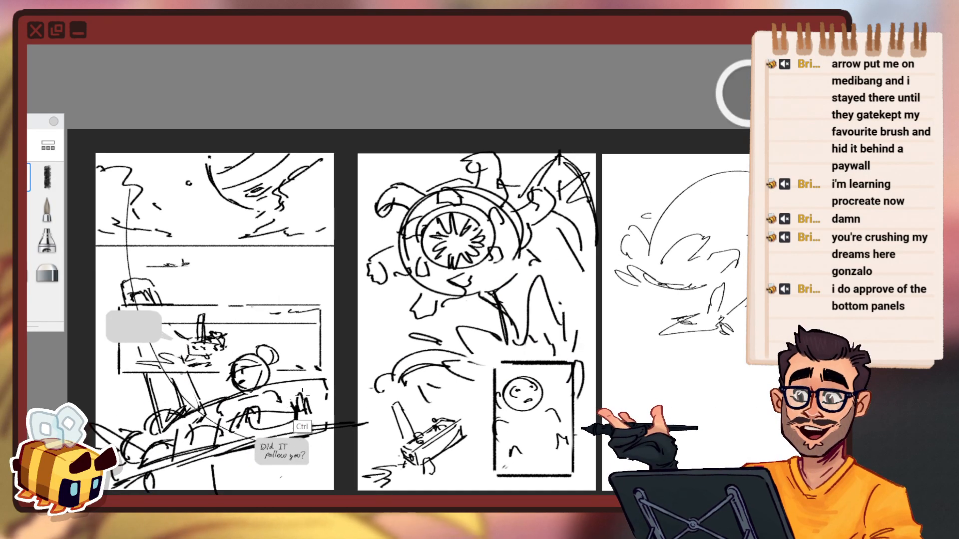
pyautogui.hotkey('ctrl', 'z')
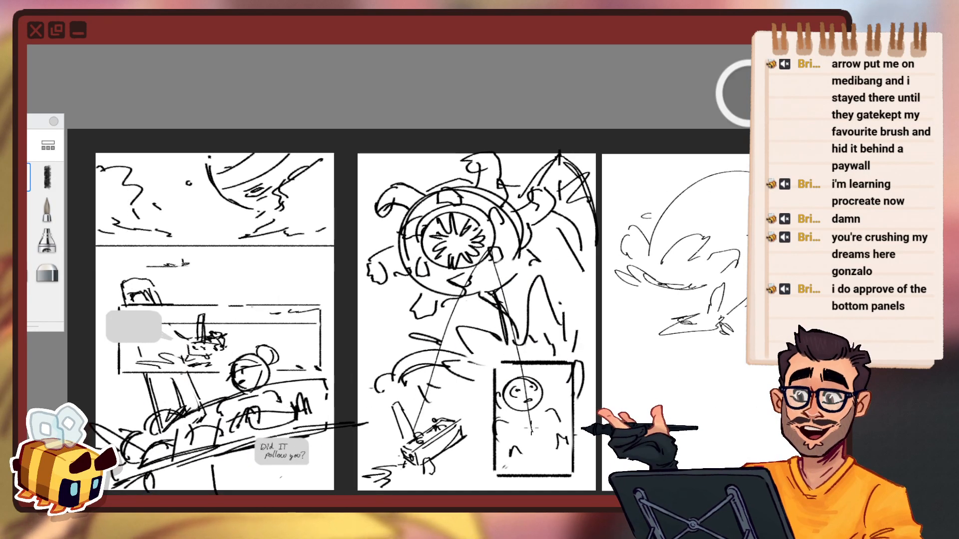
pyautogui.moveTo(619, 344); pyautogui.dragTo(494, 278)
pyautogui.hotkey('ctrl', 'z')
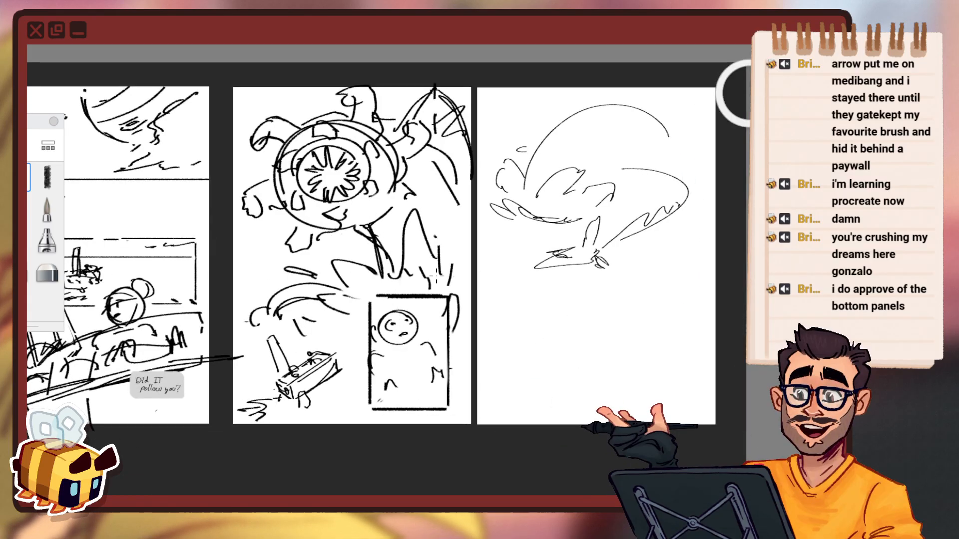
pyautogui.moveTo(508, 203); pyautogui.dragTo(433, 215)
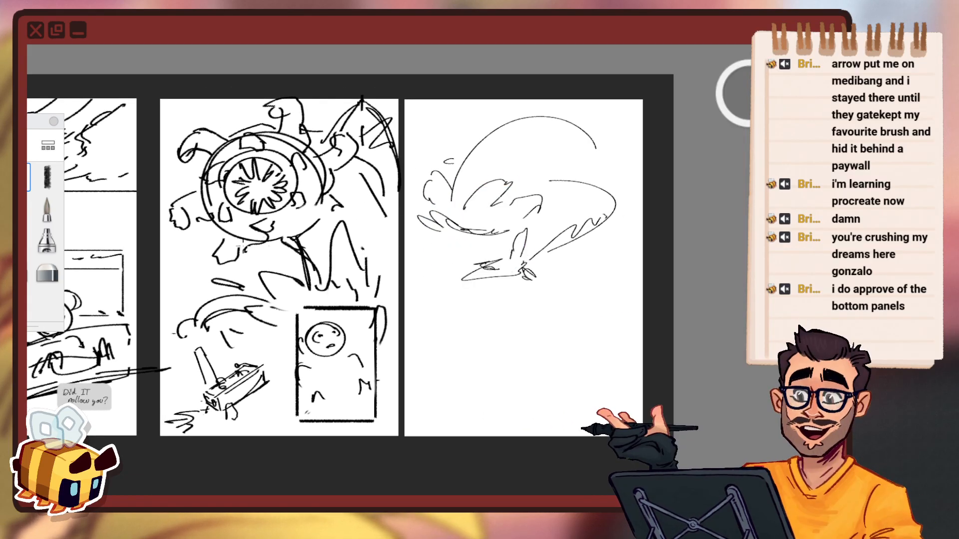
pyautogui.hotkey('ctrl', 'z')
pyautogui.moveTo(395, 380); pyautogui.dragTo(536, 389)
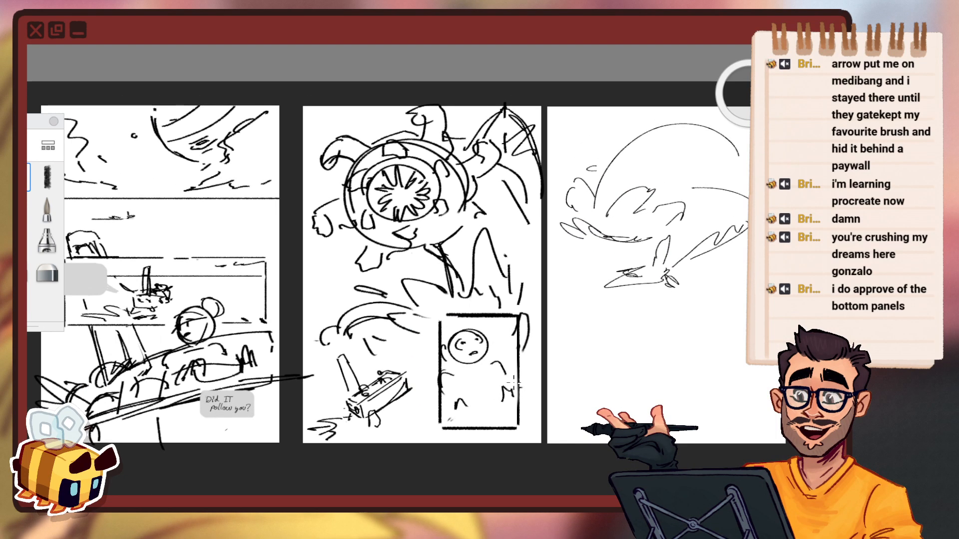
# Sketch a long shallow curve with an upturned left end low on the third page, and reinforce the top of the bent right-hand curve.
pyautogui.moveTo(691, 327); pyautogui.dragTo(535, 335)
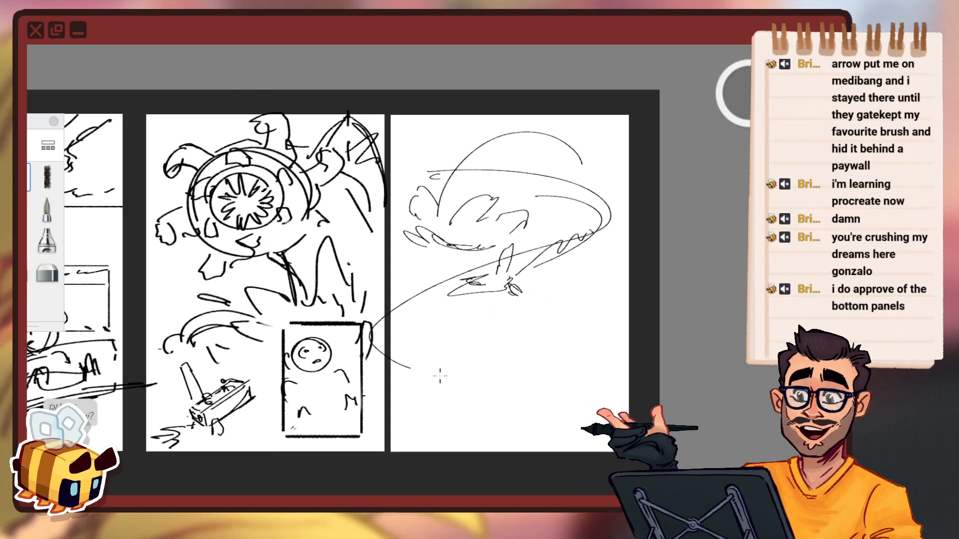
pyautogui.hotkey('ctrl', 'z')
pyautogui.moveTo(552, 258); pyautogui.dragTo(464, 239)
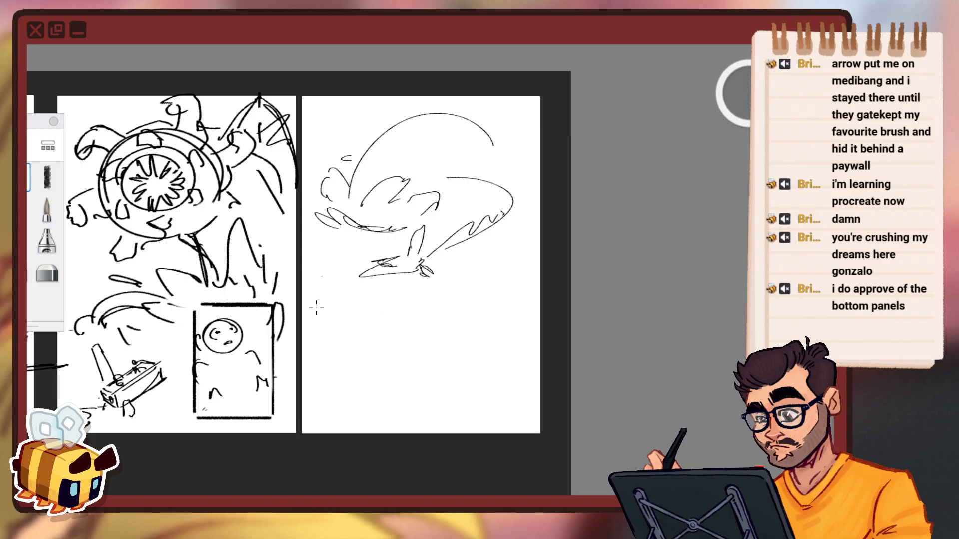
pyautogui.moveTo(358, 356); pyautogui.dragTo(473, 403)
pyautogui.moveTo(371, 376); pyautogui.dragTo(484, 395)
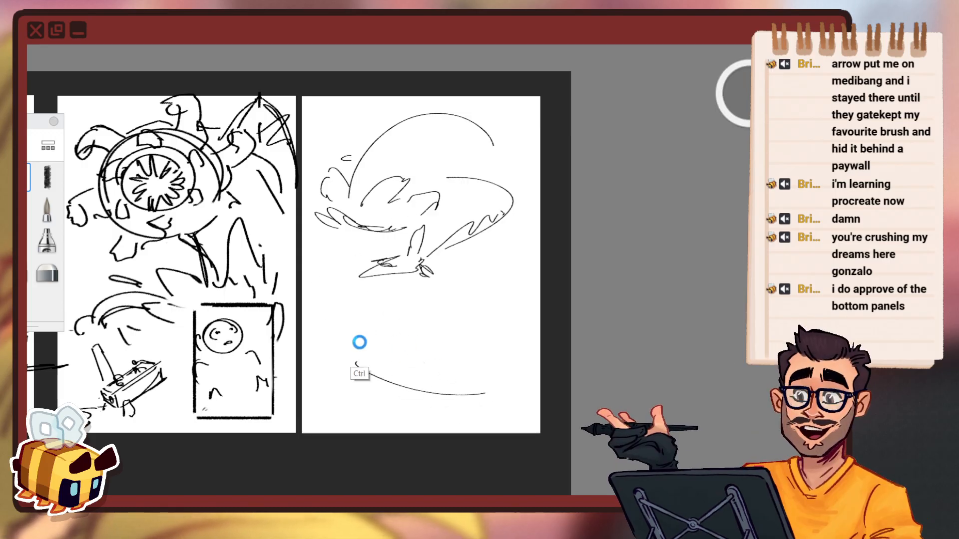
pyautogui.hotkey('ctrl', 'z')
pyautogui.moveTo(340, 339); pyautogui.dragTo(478, 386)
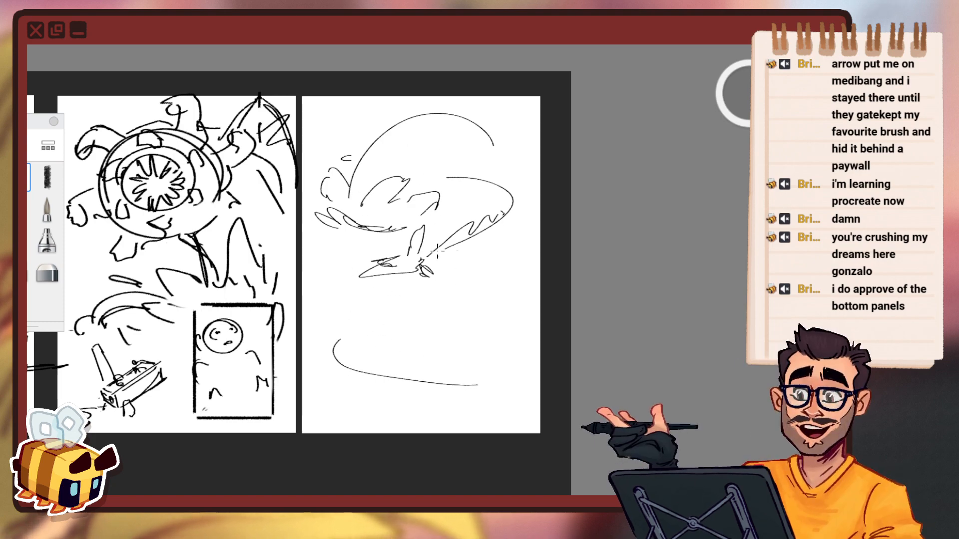
pyautogui.moveTo(433, 189); pyautogui.dragTo(485, 180)
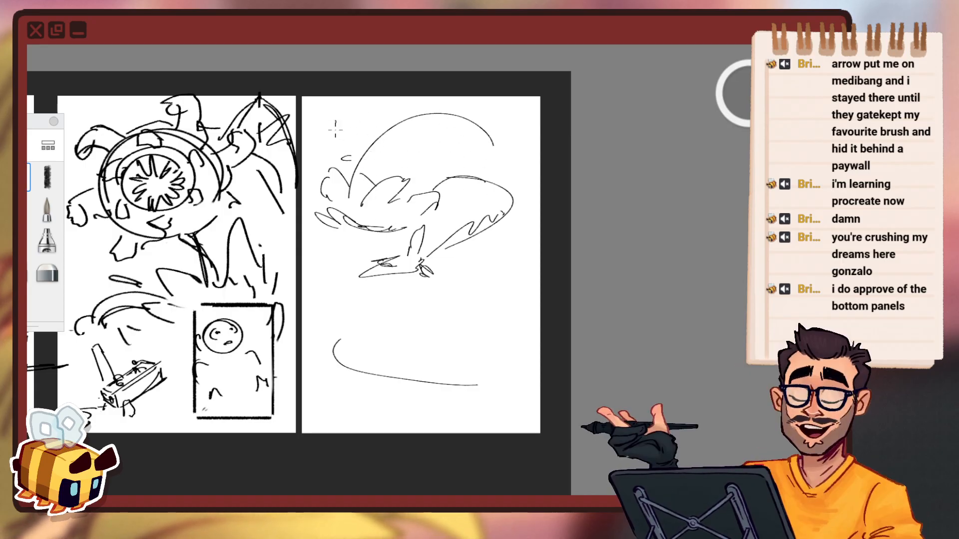
pyautogui.moveTo(336, 121); pyautogui.dragTo(337, 162)
pyautogui.moveTo(328, 116); pyautogui.dragTo(363, 117)
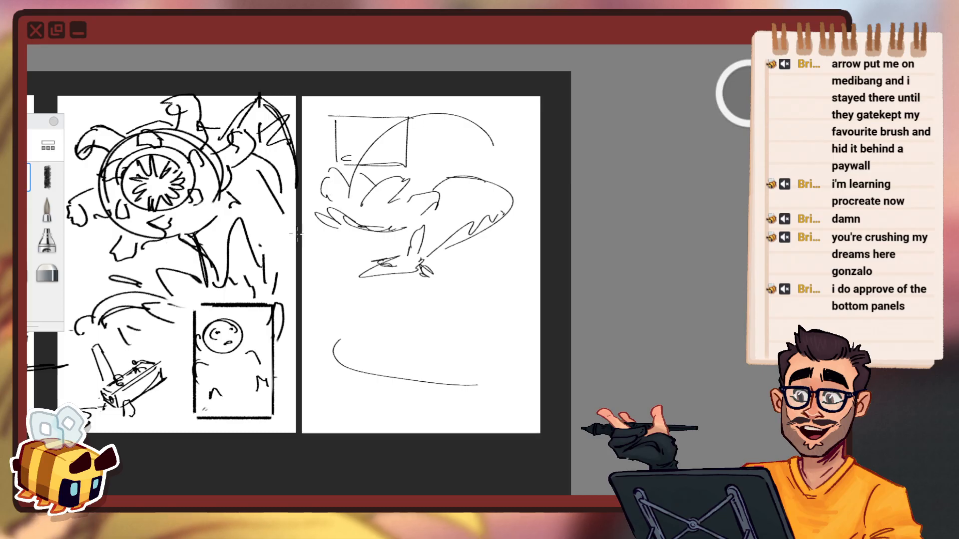
pyautogui.moveTo(372, 126); pyautogui.dragTo(373, 131)
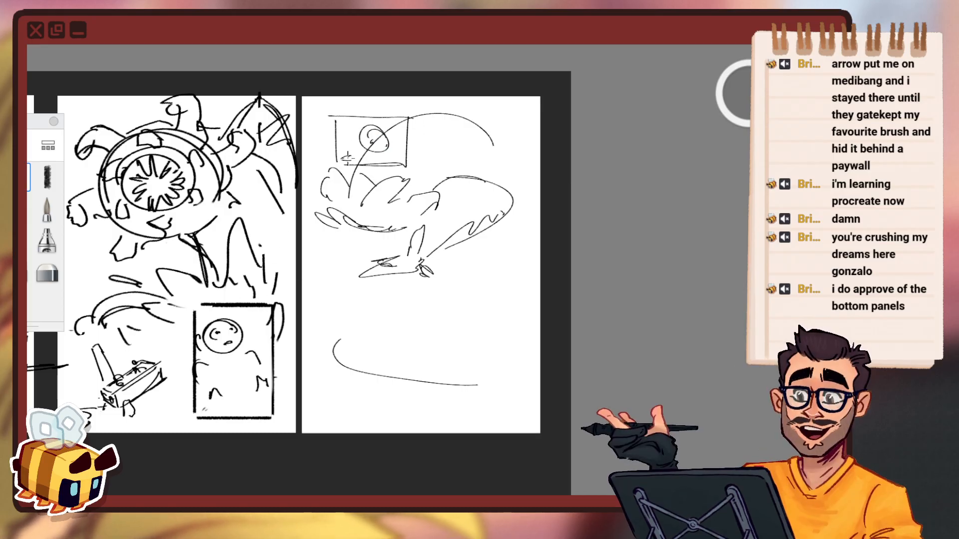
pyautogui.hotkey('ctrl', 'z')
pyautogui.hotkey('ctrl', 'z')
pyautogui.hotkey('ctrl', 'z')
pyautogui.hotkey('ctrl', 'z')
pyautogui.hotkey('ctrl', 'z')
pyautogui.hotkey('ctrl', 'z')
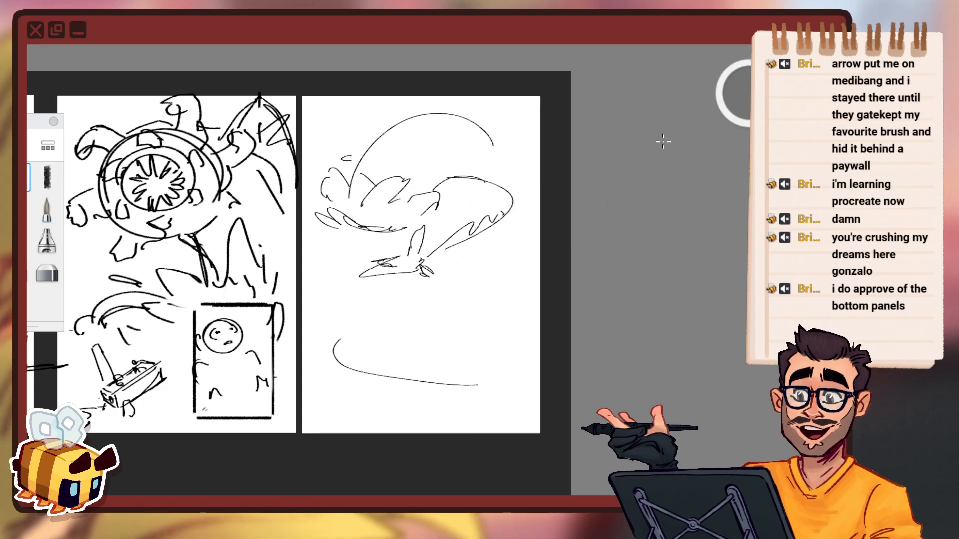
pyautogui.press('space')
pyautogui.moveTo(373, 193); pyautogui.dragTo(419, 271)
pyautogui.moveTo(525, 238); pyautogui.dragTo(519, 193)
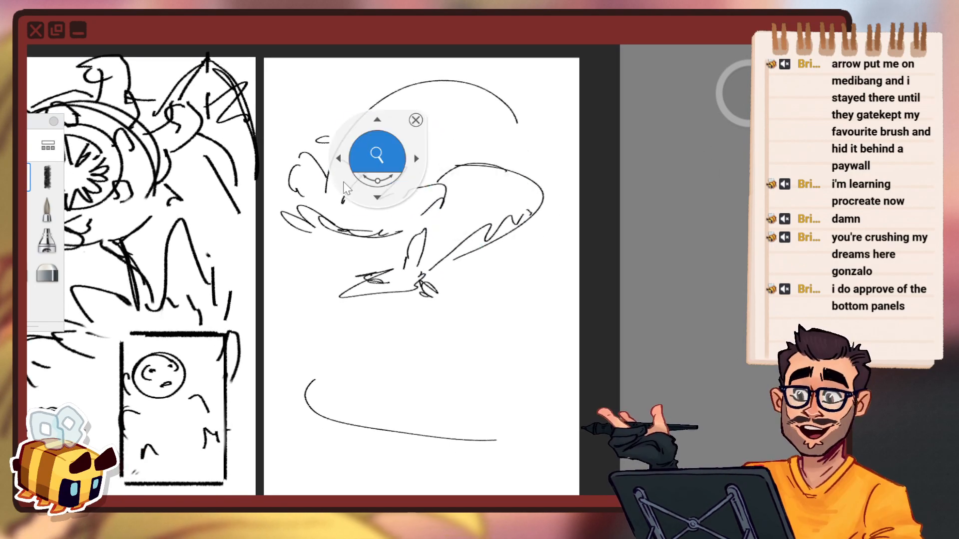
pyautogui.moveTo(427, 128); pyautogui.dragTo(443, 171)
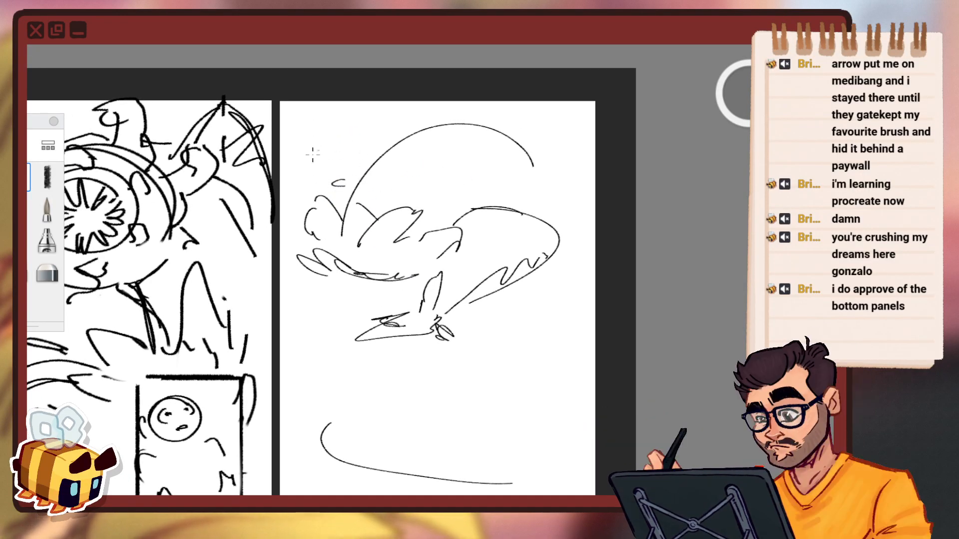
pyautogui.moveTo(303, 124)
pyautogui.mouseDown()
pyautogui.moveTo(303, 202)
pyautogui.moveTo(358, 125)
pyautogui.moveTo(432, 118)
pyautogui.mouseUp()
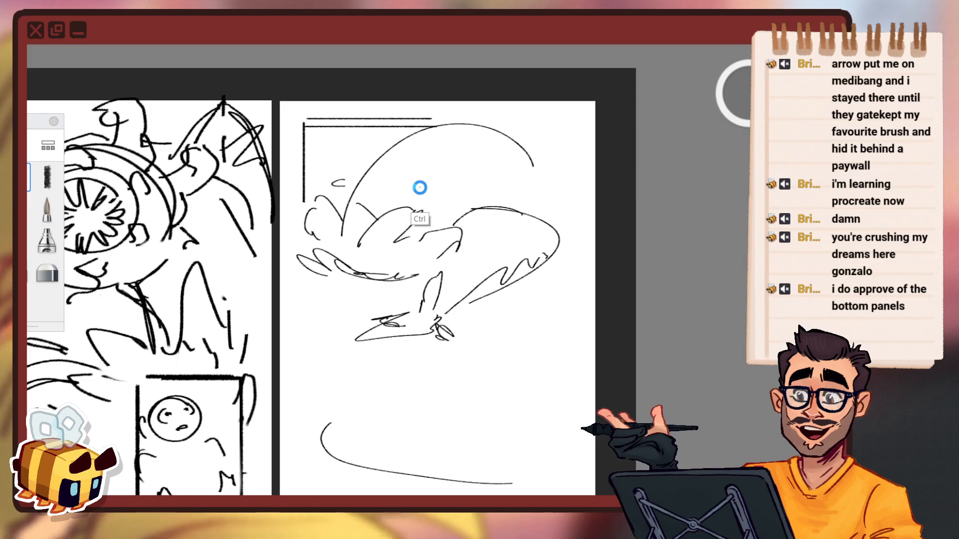
pyautogui.hotkey('ctrl', 'z')
pyautogui.hotkey('ctrl', 'z')
pyautogui.moveTo(312, 115); pyautogui.dragTo(440, 202)
pyautogui.moveTo(304, 209); pyautogui.dragTo(453, 209)
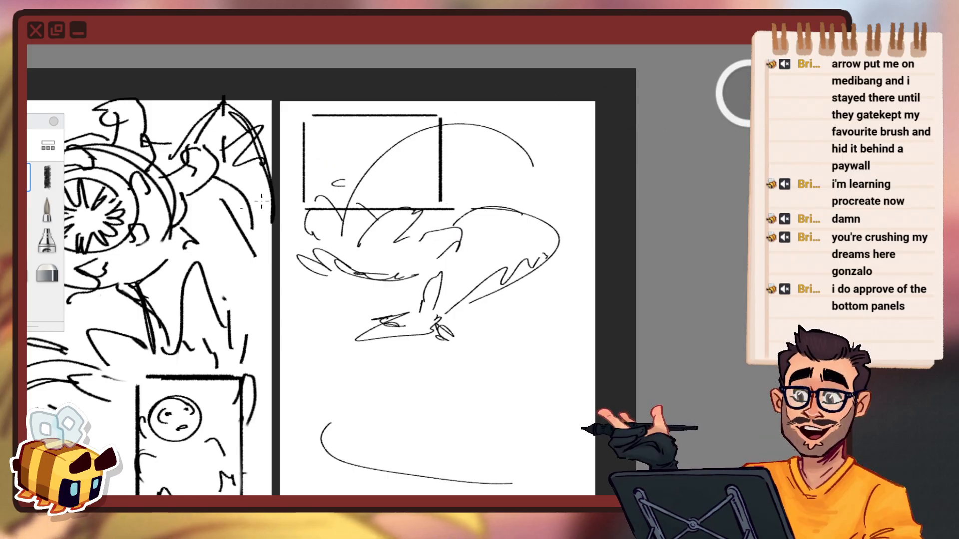
pyautogui.hotkey('ctrl', 'z')
pyautogui.hotkey('ctrl', 'z')
pyautogui.hotkey('ctrl', 'z')
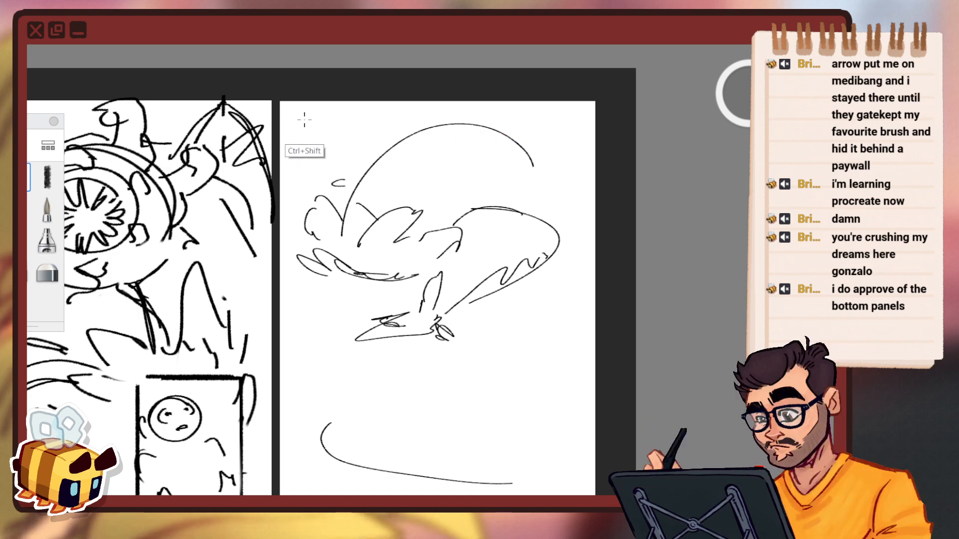
pyautogui.moveTo(302, 120)
pyautogui.mouseDown()
pyautogui.moveTo(492, 120)
pyautogui.moveTo(306, 158)
pyautogui.moveTo(304, 174)
pyautogui.mouseUp()
pyautogui.hotkey('ctrl', 'z')
pyautogui.hotkey('ctrl', 'z')
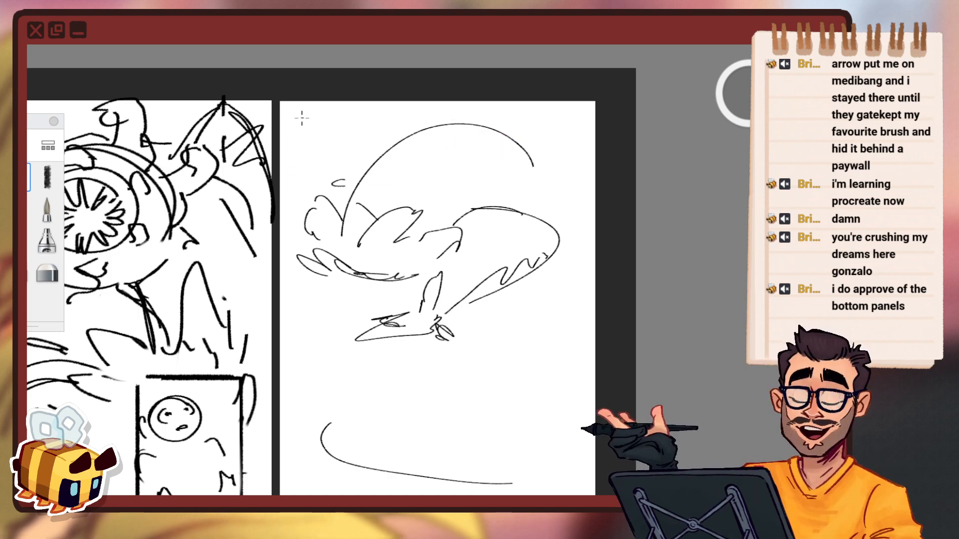
# Draw a wide rectangular panel frame with thick straight lines in the upper left of the third page, overlapping the large arc.
pyautogui.moveTo(296, 114)
pyautogui.mouseDown()
pyautogui.moveTo(297, 187)
pyautogui.moveTo(396, 114)
pyautogui.moveTo(462, 113)
pyautogui.moveTo(495, 171)
pyautogui.mouseUp()
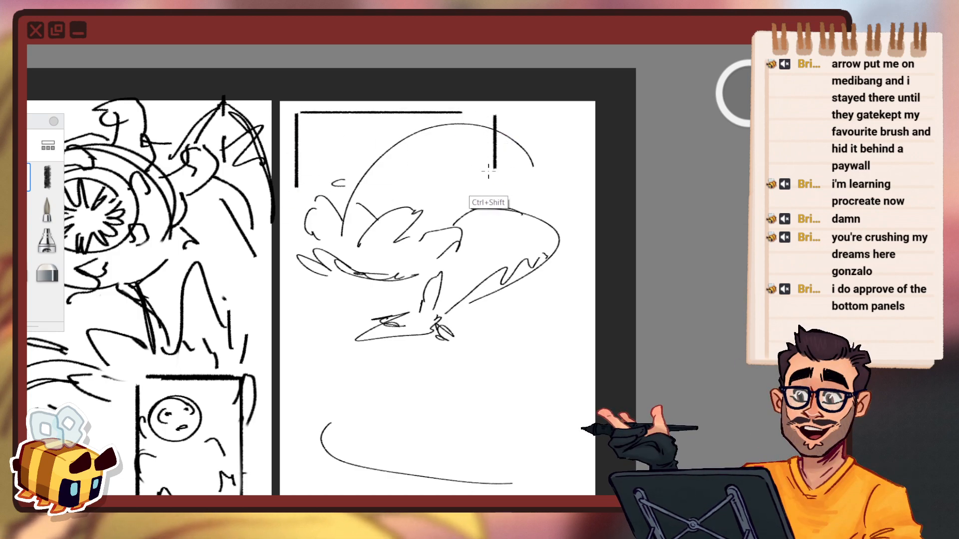
pyautogui.moveTo(296, 189); pyautogui.dragTo(496, 190)
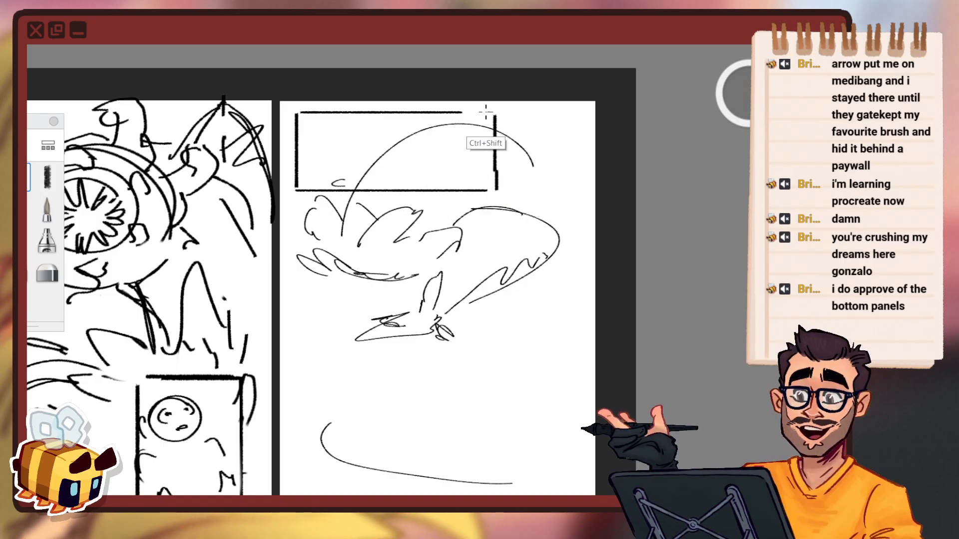
pyautogui.moveTo(470, 113); pyautogui.dragTo(497, 113)
pyautogui.press('space')
pyautogui.moveTo(347, 200); pyautogui.dragTo(367, 194)
# Sketch nested curved strokes ending in a pointed corner to the right of the panel frame on the third page.
pyautogui.click(29, 271)
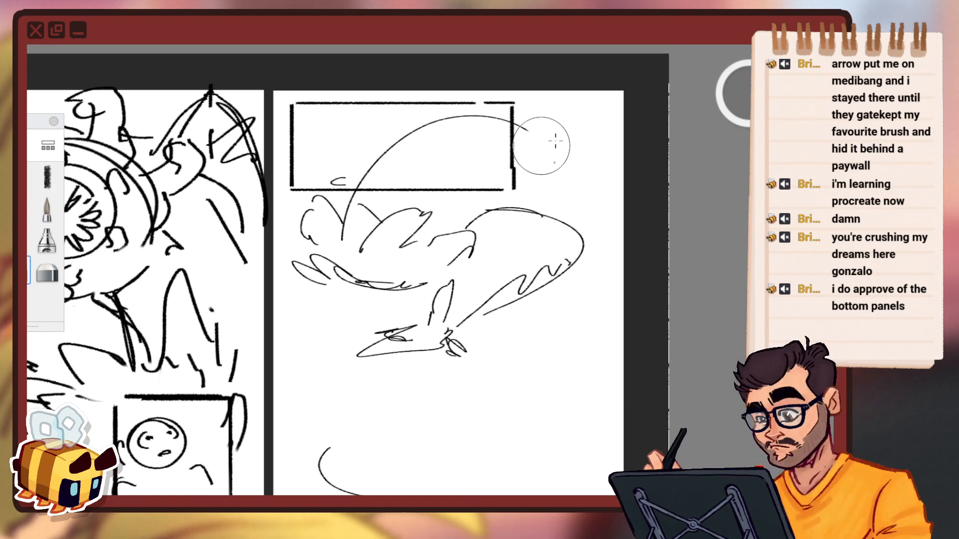
pyautogui.moveTo(582, 190); pyautogui.dragTo(558, 192)
pyautogui.moveTo(474, 197); pyautogui.dragTo(461, 203)
pyautogui.hotkey('ctrl', 'z')
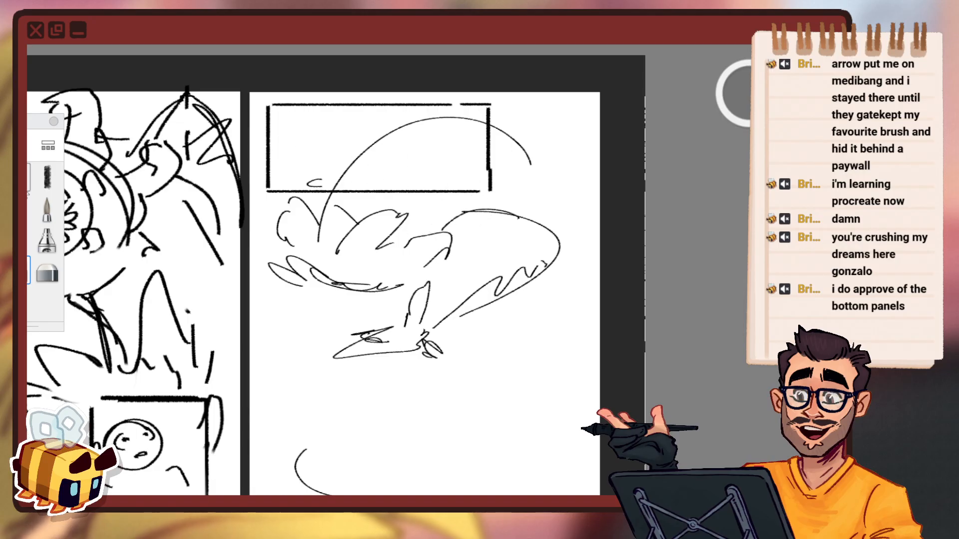
pyautogui.moveTo(541, 200); pyautogui.dragTo(488, 213)
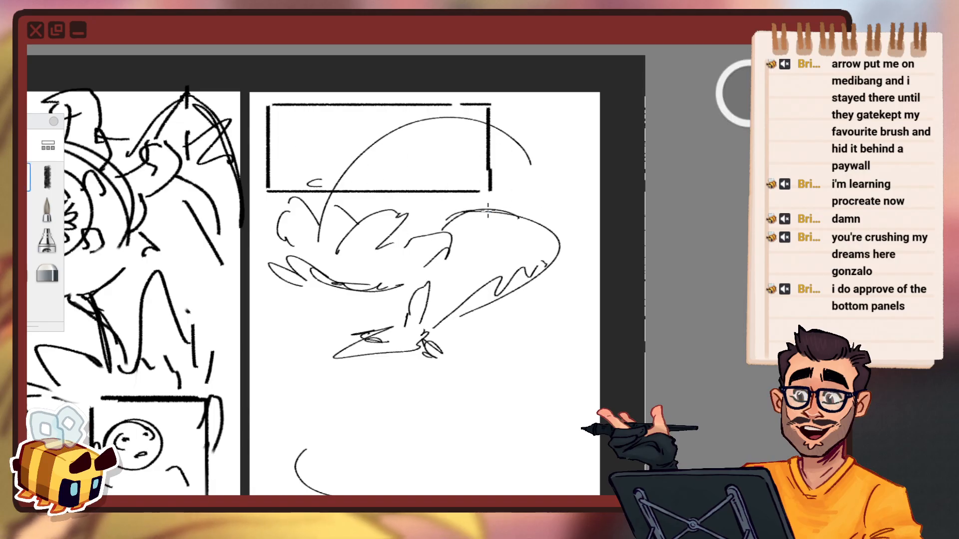
# Sketch a small pointed hull with a tall upright mast at the right end of the long curve low on the third page.
pyautogui.scroll(-4, 480, 378)
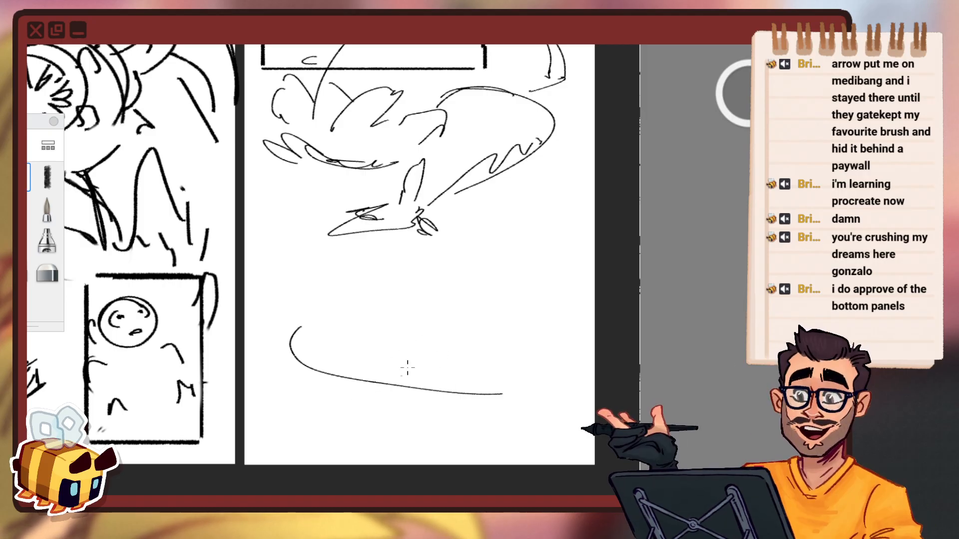
pyautogui.hotkey('ctrl', 'z')
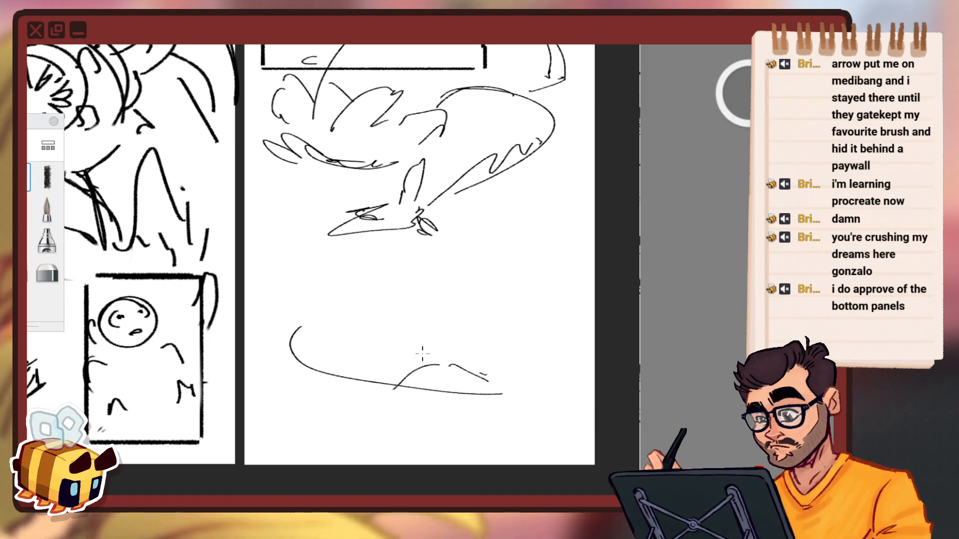
pyautogui.moveTo(422, 353); pyautogui.dragTo(447, 352)
pyautogui.moveTo(396, 414); pyautogui.dragTo(439, 394)
pyautogui.press('space')
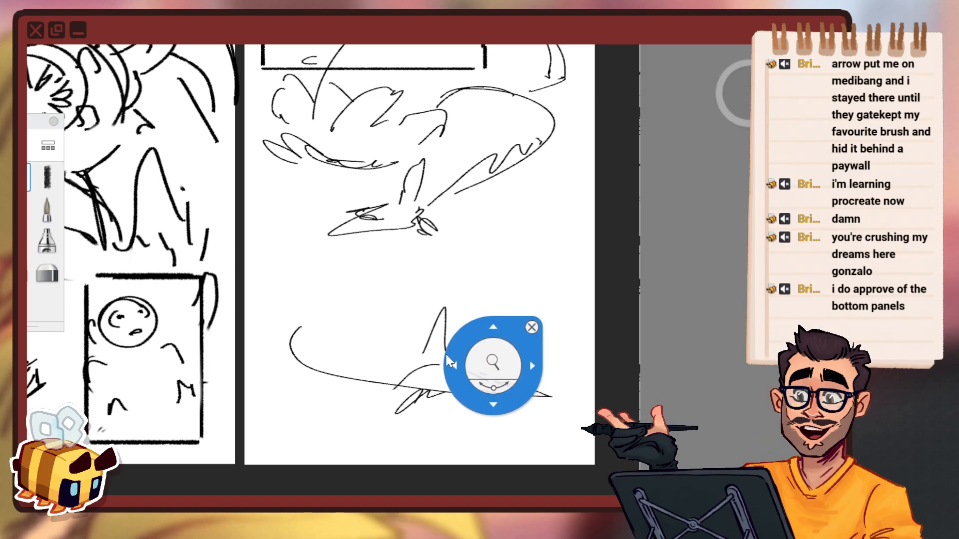
pyautogui.moveTo(491, 363)
pyautogui.mouseDown()
pyautogui.moveTo(520, 374)
pyautogui.moveTo(449, 457)
pyautogui.moveTo(343, 195)
pyautogui.mouseUp()
pyautogui.press('space')
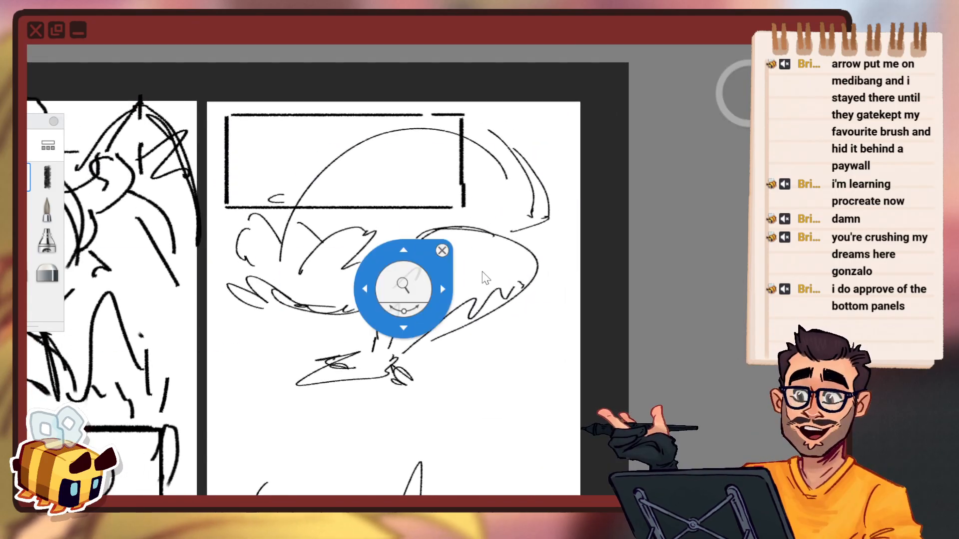
pyautogui.moveTo(485, 278); pyautogui.dragTo(407, 315)
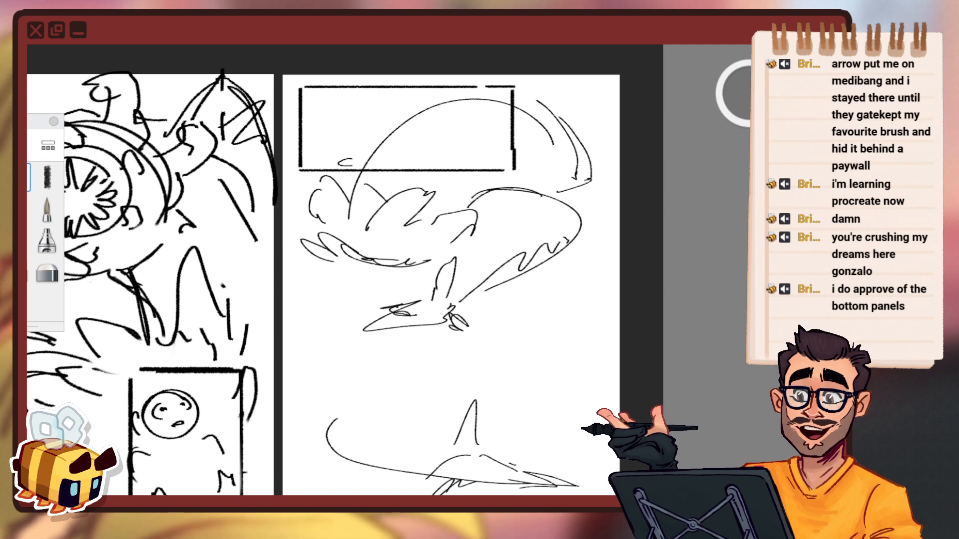
# Add tall pointed spike strokes around the round sea creature on the middle page.
pyautogui.press('space')
pyautogui.moveTo(343, 298); pyautogui.dragTo(315, 364)
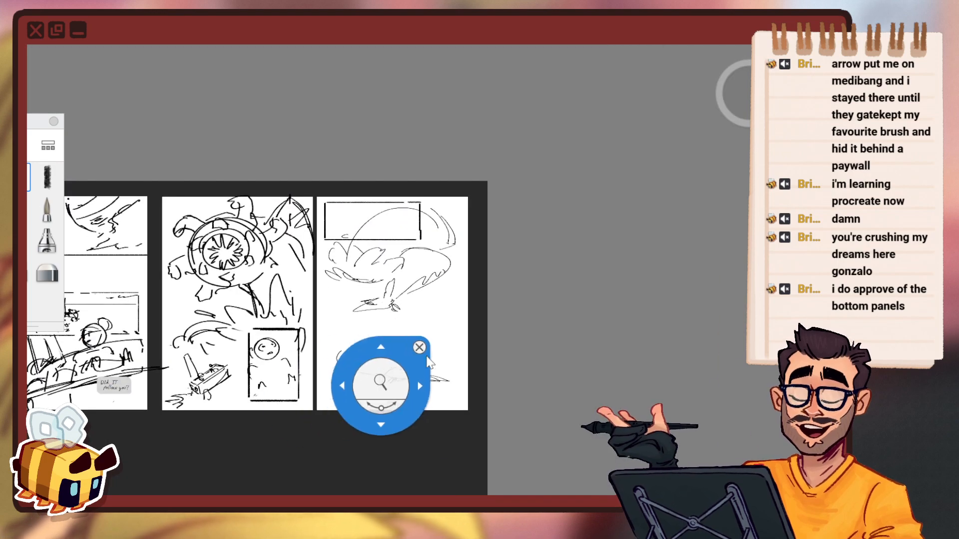
pyautogui.moveTo(419, 353); pyautogui.dragTo(466, 375)
pyautogui.press('space')
pyautogui.moveTo(449, 292)
pyautogui.mouseDown()
pyautogui.moveTo(465, 233)
pyautogui.moveTo(492, 259)
pyautogui.mouseUp()
pyautogui.moveTo(216, 176)
pyautogui.mouseDown()
pyautogui.moveTo(214, 219)
pyautogui.moveTo(222, 218)
pyautogui.mouseUp()
pyautogui.hotkey('ctrl', 'z')
pyautogui.press('space')
pyautogui.moveTo(258, 178)
pyautogui.mouseDown()
pyautogui.moveTo(270, 313)
pyautogui.moveTo(371, 277)
pyautogui.moveTo(360, 306)
pyautogui.moveTo(381, 346)
pyautogui.moveTo(402, 55)
pyautogui.mouseUp()
pyautogui.press('space')
pyautogui.moveTo(381, 285); pyautogui.dragTo(346, 416)
pyautogui.moveTo(409, 385); pyautogui.dragTo(482, 278)
pyautogui.moveTo(402, 321); pyautogui.dragTo(256, 390)
pyautogui.moveTo(313, 333); pyautogui.dragTo(372, 200)
pyautogui.moveTo(424, 267)
pyautogui.mouseDown()
pyautogui.moveTo(452, 234)
pyautogui.moveTo(452, 215)
pyautogui.mouseUp()
pyautogui.moveTo(425, 260); pyautogui.dragTo(452, 220)
pyautogui.moveTo(249, 169); pyautogui.dragTo(279, 273)
# Erase the part of the large arc inside the third page's panel frame with the eraser at size 88.1.
pyautogui.press('e')
pyautogui.moveTo(739, 101); pyautogui.dragTo(743, 101)
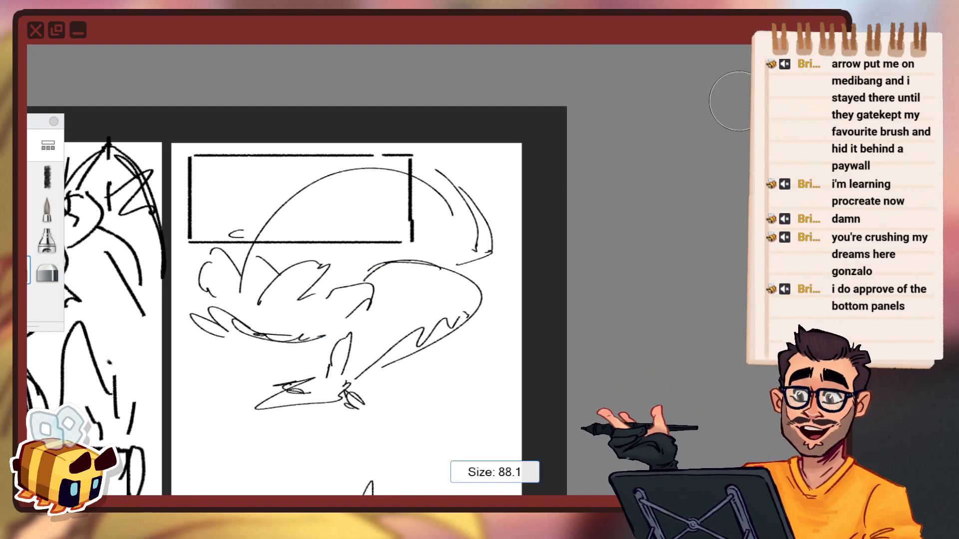
pyautogui.moveTo(380, 176); pyautogui.dragTo(263, 206)
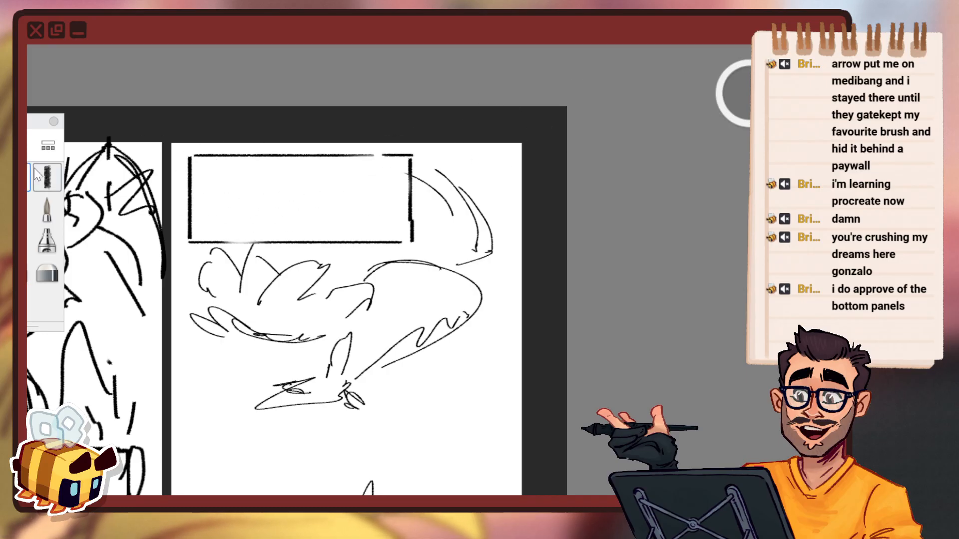
# Add sharp splash strokes at both ends of the curved water line below the panel frame on the third page.
pyautogui.moveTo(355, 318); pyautogui.dragTo(368, 321)
pyautogui.press('space')
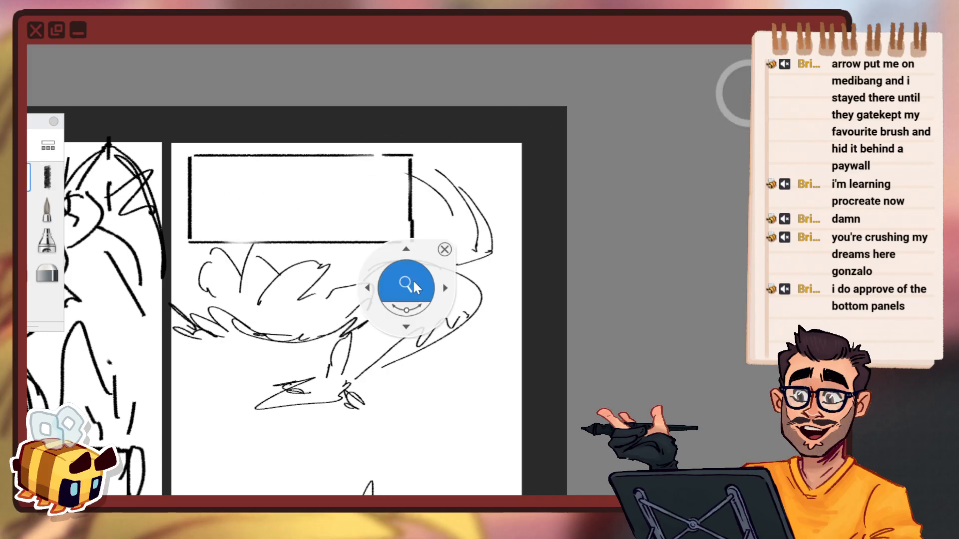
pyautogui.press('space')
pyautogui.moveTo(342, 250); pyautogui.dragTo(400, 195)
pyautogui.moveTo(433, 150)
pyautogui.mouseDown()
pyautogui.moveTo(485, 210)
pyautogui.moveTo(491, 204)
pyautogui.mouseUp()
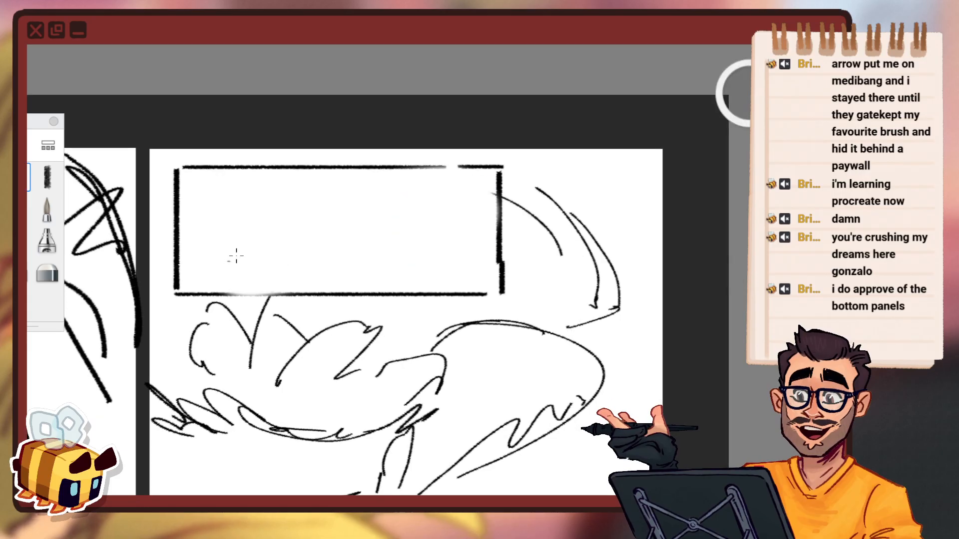
pyautogui.moveTo(314, 197); pyautogui.dragTo(342, 224)
pyautogui.hotkey('ctrl', 'z')
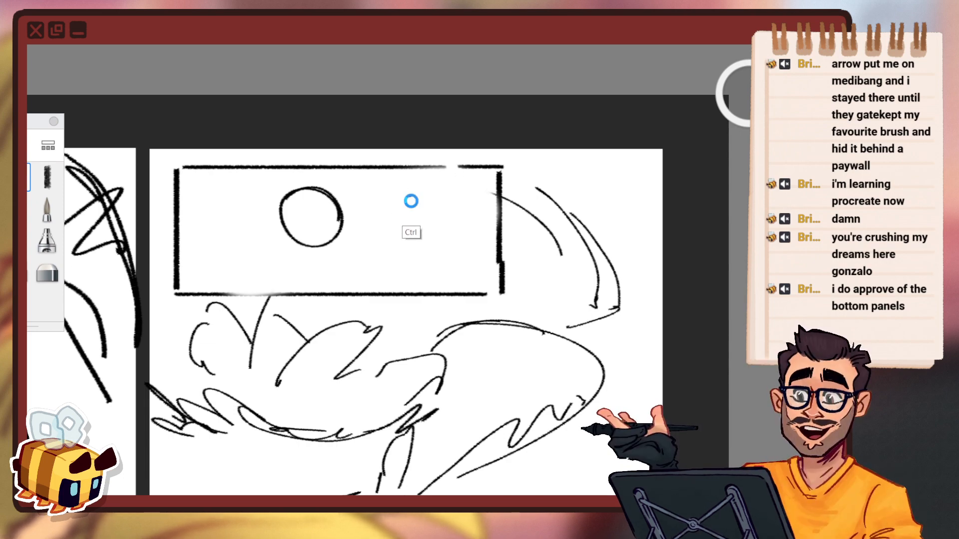
pyautogui.hotkey('ctrl', 'z')
pyautogui.moveTo(366, 188); pyautogui.dragTo(331, 202)
pyautogui.hotkey('ctrl', 'z')
pyautogui.hotkey('ctrl', 'z')
pyautogui.hotkey('ctrl', 'z')
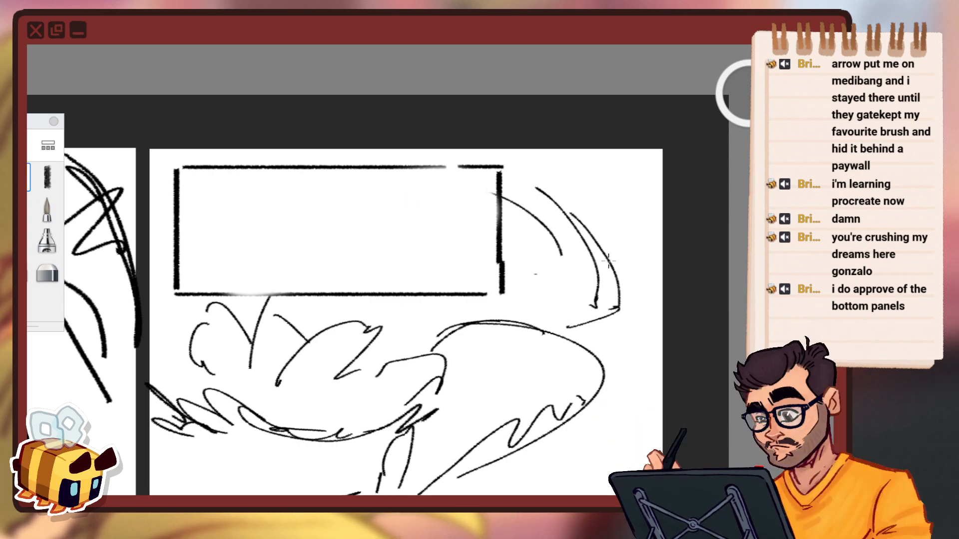
# Sketch a small round head with a short inner arc in the upper middle of the third page's panel frame.
pyautogui.press('space')
pyautogui.moveTo(298, 277)
pyautogui.mouseDown()
pyautogui.moveTo(381, 268)
pyautogui.moveTo(362, 269)
pyautogui.mouseUp()
pyautogui.moveTo(369, 238); pyautogui.dragTo(393, 215)
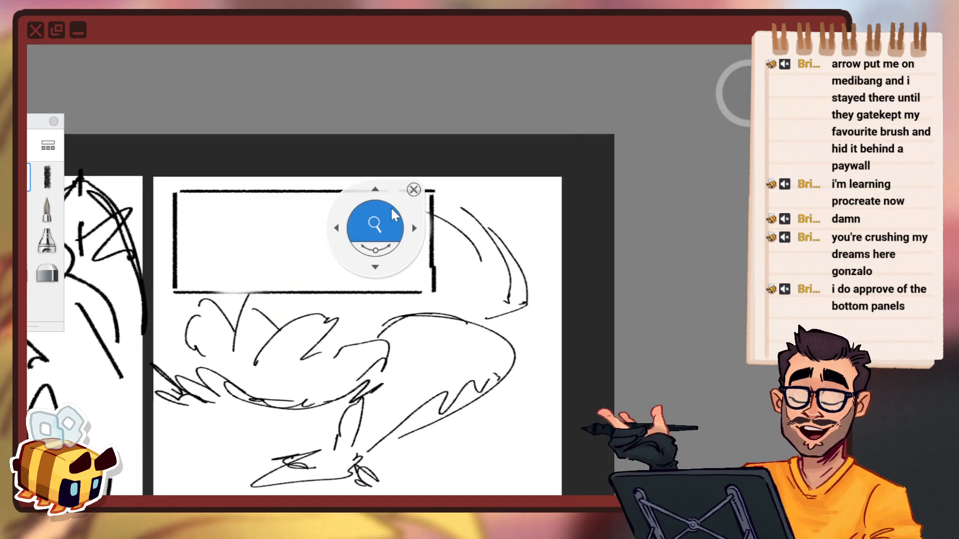
pyautogui.hotkey('ctrl', 'z')
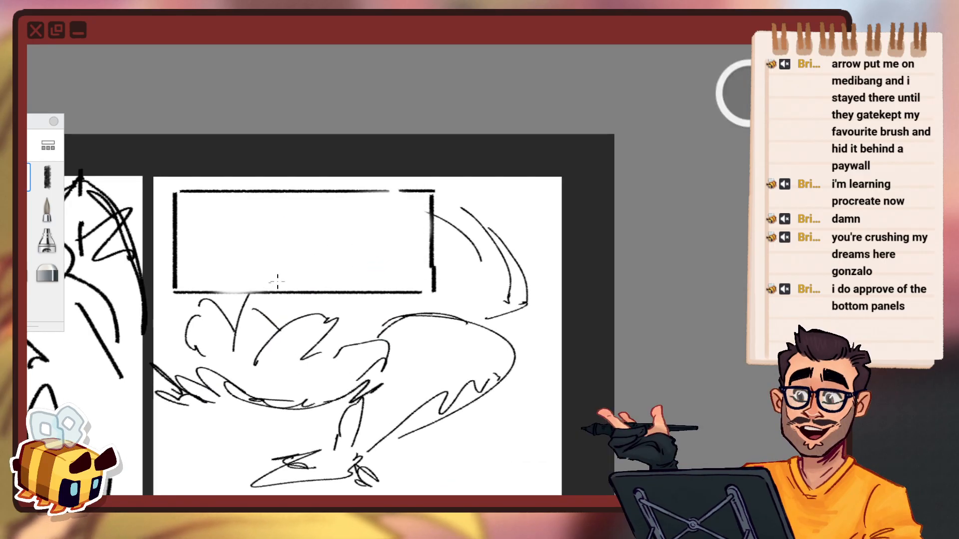
pyautogui.press('space')
pyautogui.moveTo(242, 292)
pyautogui.mouseDown()
pyautogui.moveTo(406, 233)
pyautogui.moveTo(407, 212)
pyautogui.mouseUp()
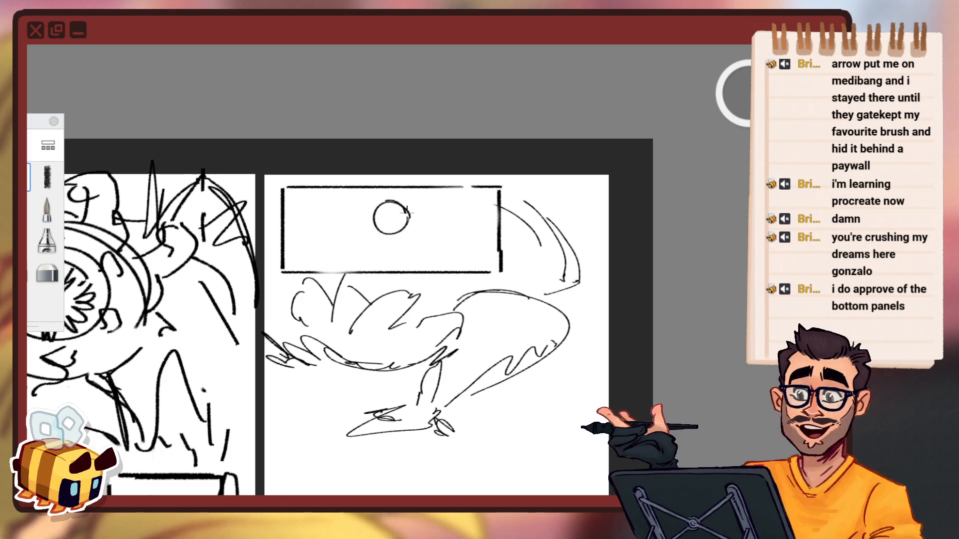
pyautogui.hotkey('ctrl', 'z')
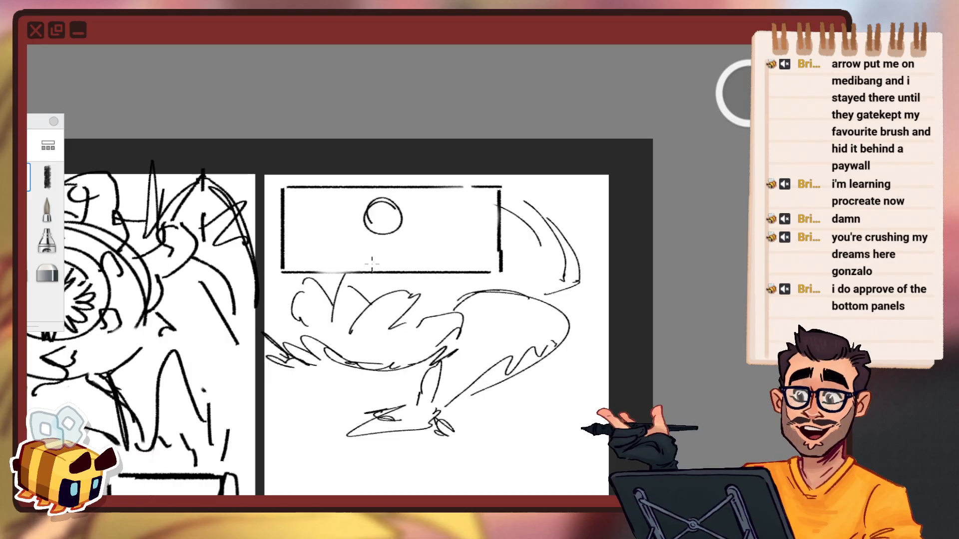
# Sketch facial marks and two M-shaped hand marks for the head, and outline a tilted boat beneath it in the third page's panel.
pyautogui.moveTo(407, 254); pyautogui.dragTo(421, 248)
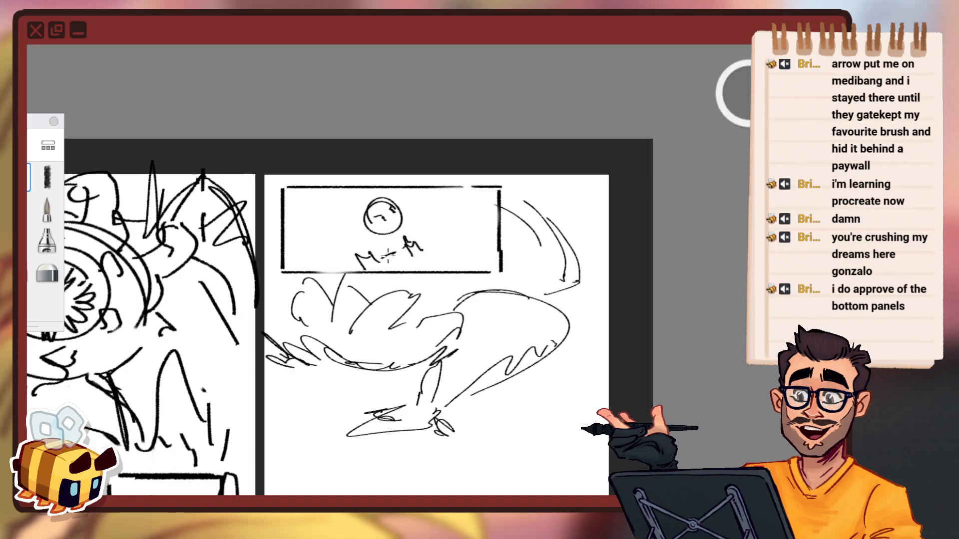
pyautogui.hotkey('ctrl', 'z')
pyautogui.moveTo(451, 242); pyautogui.dragTo(450, 218)
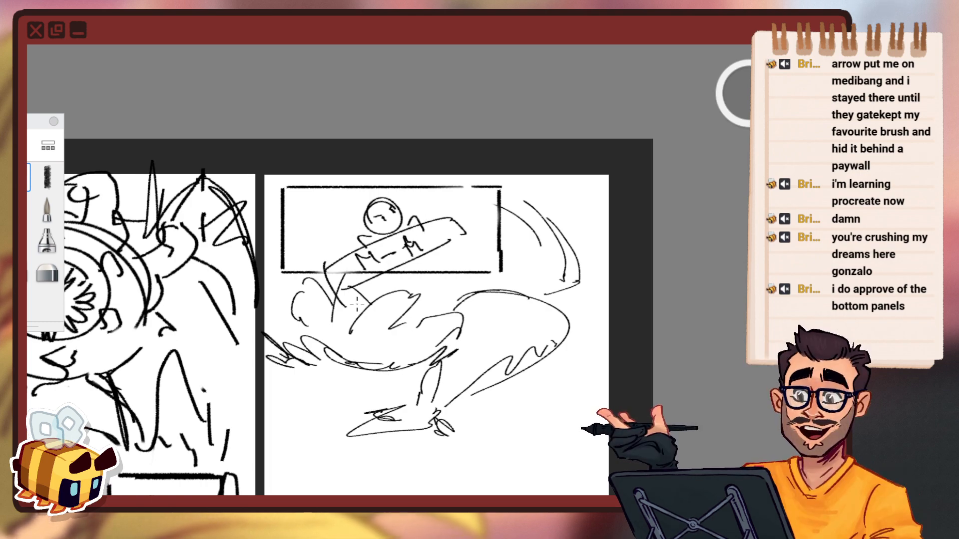
# Draw a long curved stroke linking the splash below the panel frame to the arched creature on the third page.
pyautogui.moveTo(366, 331); pyautogui.dragTo(491, 261)
pyautogui.hotkey('ctrl', 'z')
pyautogui.moveTo(379, 345); pyautogui.dragTo(494, 294)
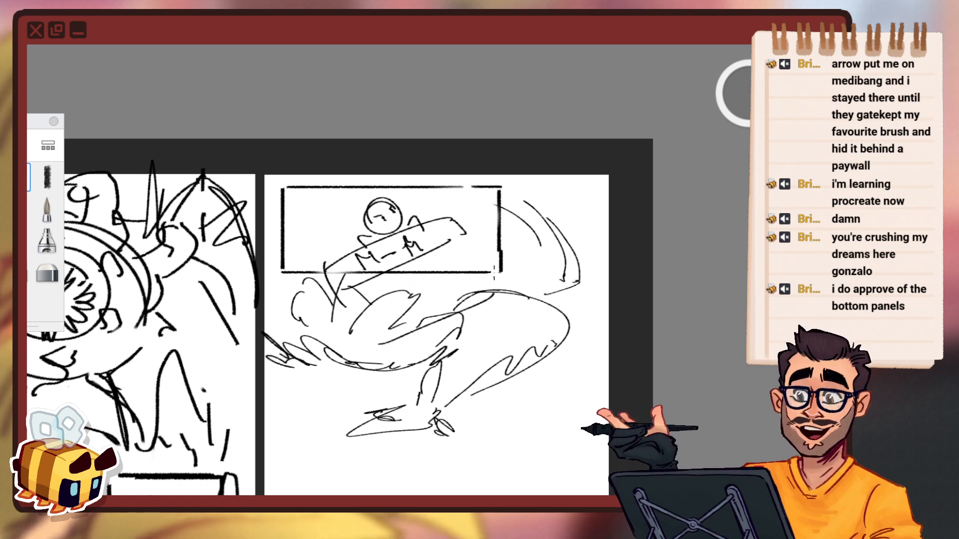
pyautogui.hotkey('ctrl', 'z')
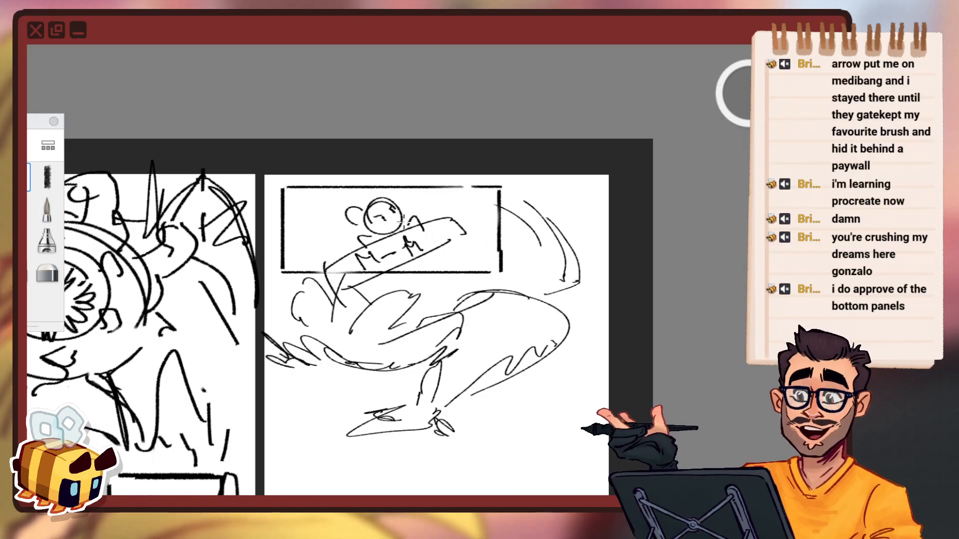
# Add a rounded shape at the tilted boat's far end, with slanted strokes and small puffs around the head.
pyautogui.moveTo(478, 239); pyautogui.dragTo(503, 284)
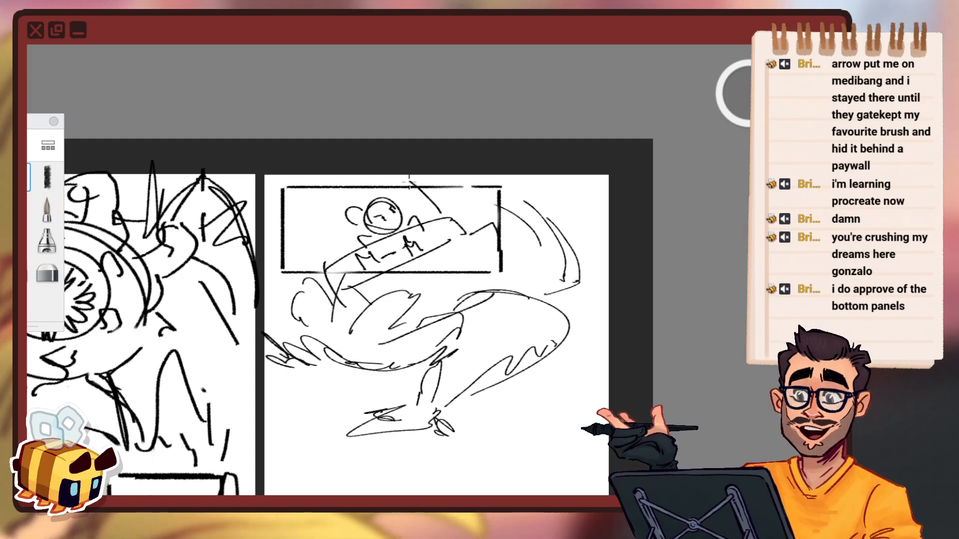
pyautogui.moveTo(466, 212); pyautogui.dragTo(442, 213)
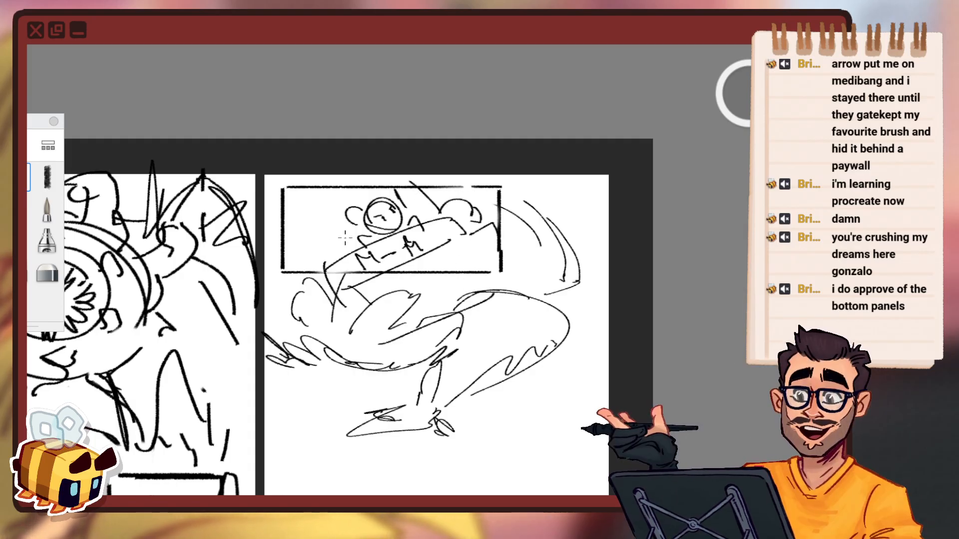
pyautogui.moveTo(435, 260); pyautogui.dragTo(632, 190)
pyautogui.moveTo(302, 336); pyautogui.dragTo(384, 196)
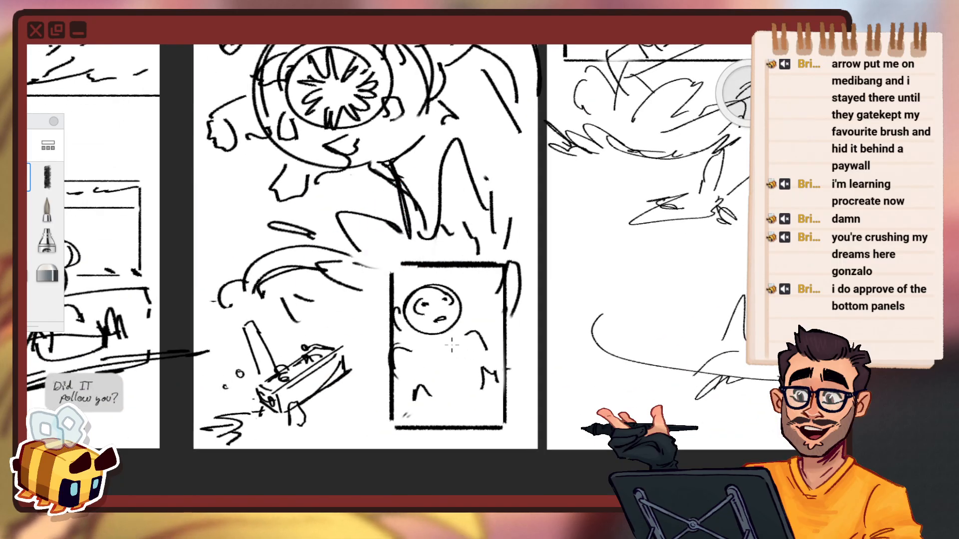
# Examine the overall layout of the middle and third pages, including their panels and empty areas.
pyautogui.press('space')
pyautogui.moveTo(347, 331); pyautogui.dragTo(325, 370)
pyautogui.moveTo(461, 334); pyautogui.dragTo(410, 340)
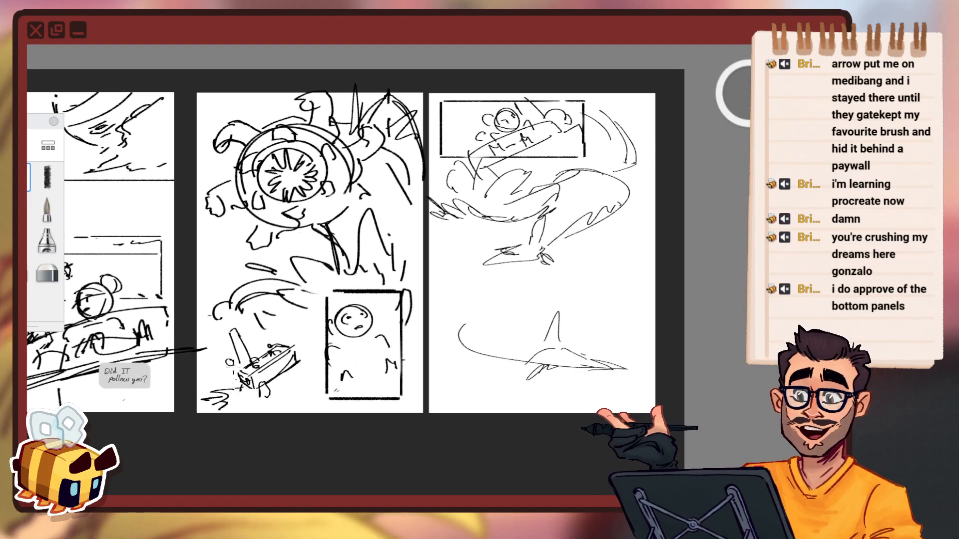
pyautogui.moveTo(573, 268); pyautogui.dragTo(588, 176)
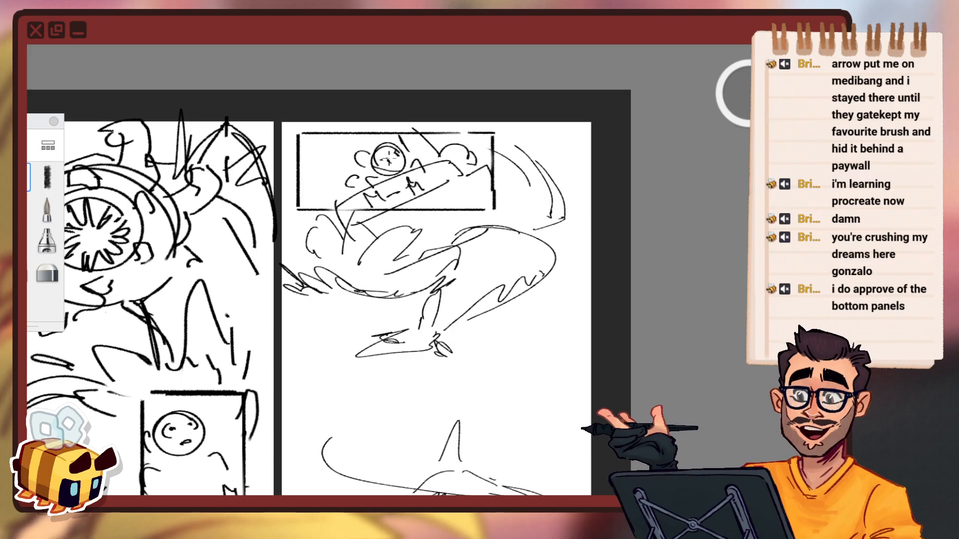
pyautogui.press('space')
pyautogui.moveTo(515, 162); pyautogui.dragTo(535, 173)
pyautogui.moveTo(577, 173); pyautogui.dragTo(543, 161)
pyautogui.moveTo(524, 164); pyautogui.dragTo(550, 160)
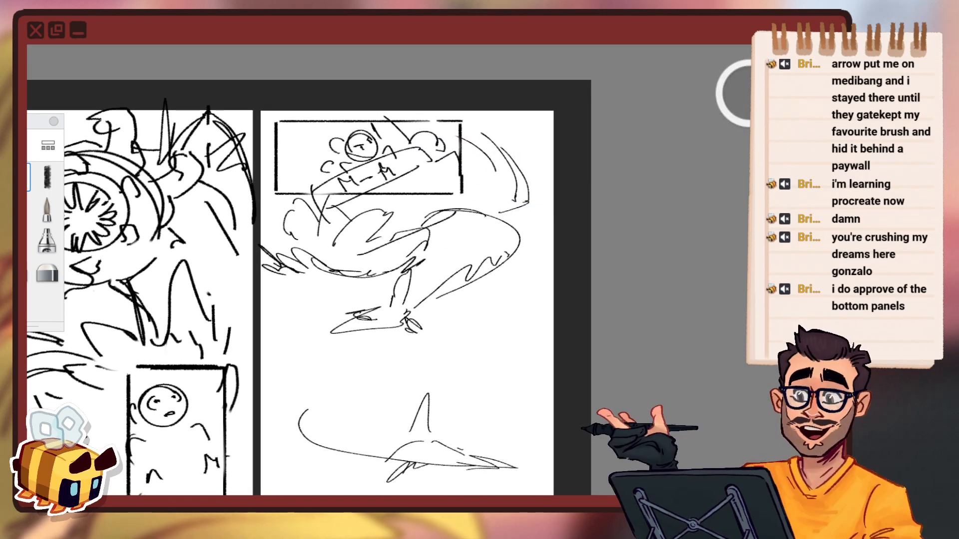
pyautogui.click(357, 36)
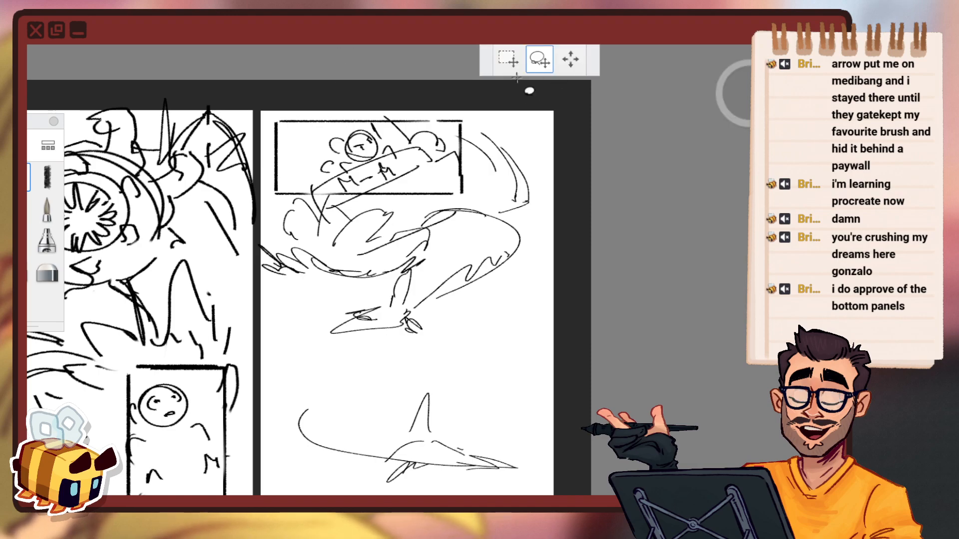
pyautogui.moveTo(436, 186); pyautogui.dragTo(458, 194)
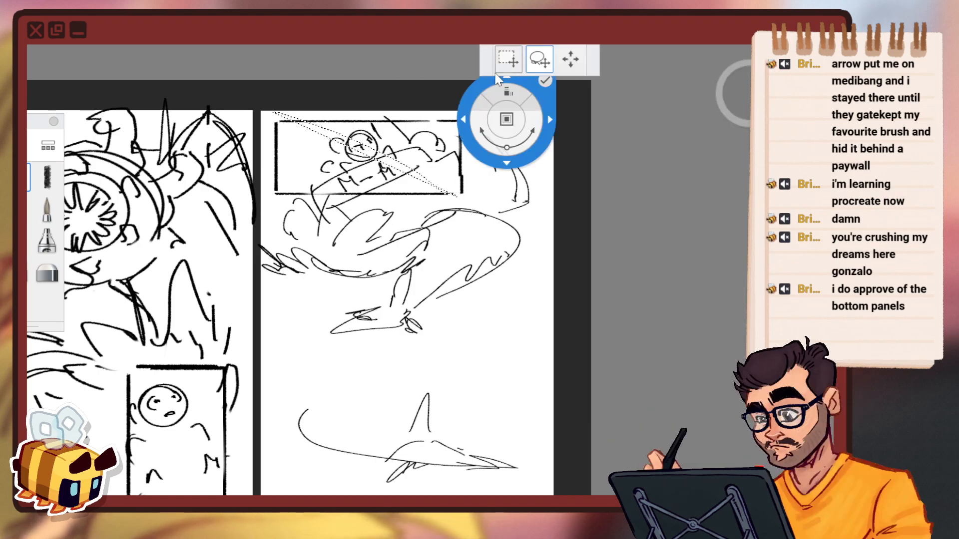
pyautogui.moveTo(507, 82); pyautogui.dragTo(424, 114)
pyautogui.click(462, 111)
# Thicken the creature's upper arch and the large curved strokes beside the third page's panel frame with the dark brush.
pyautogui.press('space')
pyautogui.moveTo(385, 214)
pyautogui.mouseDown()
pyautogui.moveTo(419, 177)
pyautogui.moveTo(377, 225)
pyautogui.mouseUp()
pyautogui.moveTo(445, 228); pyautogui.dragTo(478, 184)
pyautogui.moveTo(541, 208); pyautogui.dragTo(520, 240)
pyautogui.moveTo(410, 260); pyautogui.dragTo(392, 288)
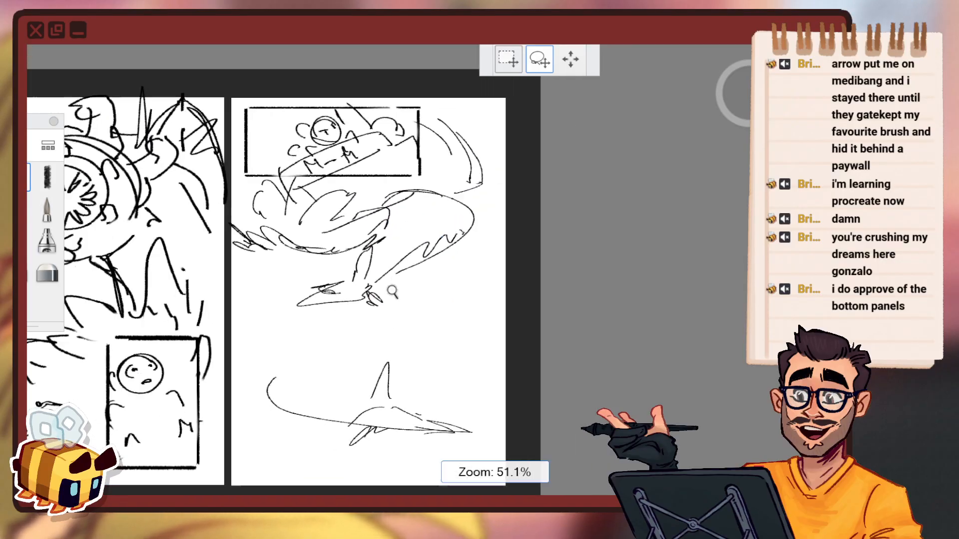
pyautogui.moveTo(458, 204); pyautogui.dragTo(471, 199)
pyautogui.click(28, 191)
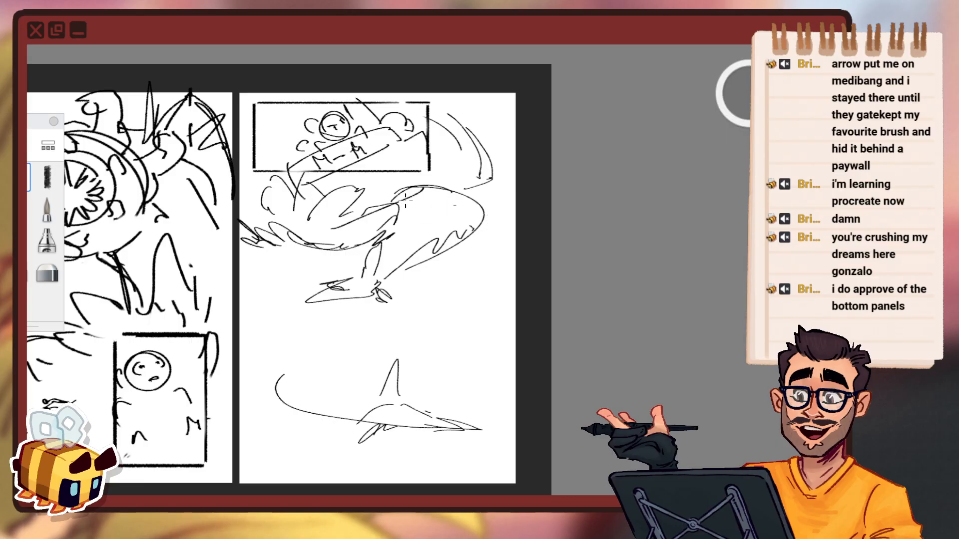
pyautogui.moveTo(379, 224); pyautogui.dragTo(457, 192)
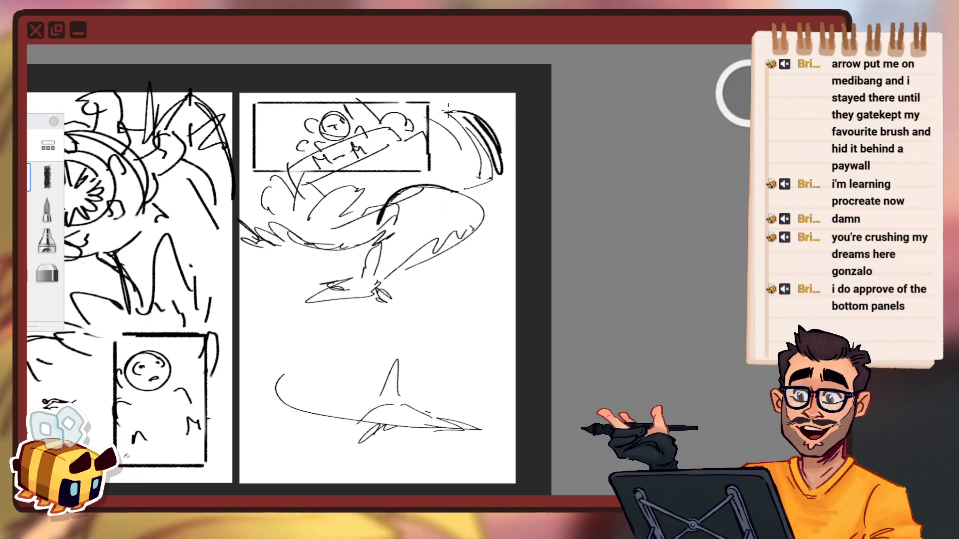
pyautogui.moveTo(448, 110); pyautogui.dragTo(421, 110)
# Darken the splash spikes below the panel frame, and add an arrowhead and small question mark by the large outer arc.
pyautogui.moveTo(301, 185)
pyautogui.mouseDown()
pyautogui.moveTo(257, 197)
pyautogui.moveTo(288, 240)
pyautogui.mouseUp()
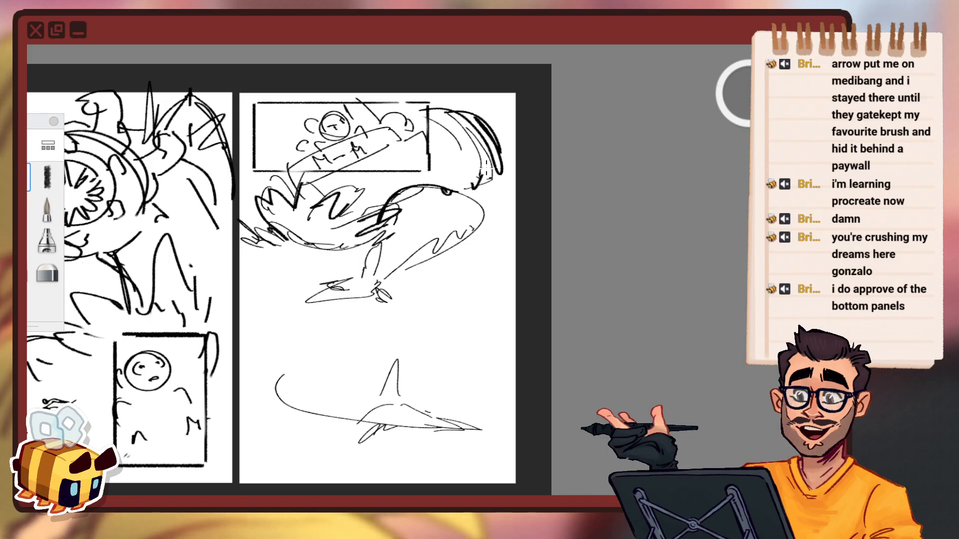
pyautogui.moveTo(487, 167); pyautogui.dragTo(505, 172)
pyautogui.moveTo(499, 123); pyautogui.dragTo(503, 131)
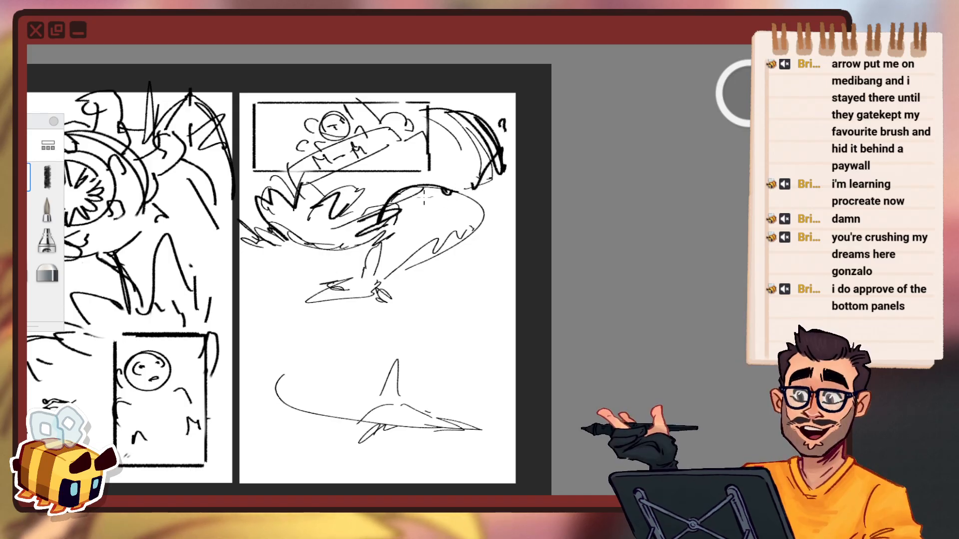
# Darken the arched creature's lower curve with its zigzag strokes, and reinforce the narrow shape rising from the small boat.
pyautogui.hotkey('ctrl', 'z')
pyautogui.moveTo(422, 204)
pyautogui.mouseDown()
pyautogui.moveTo(476, 227)
pyautogui.moveTo(390, 276)
pyautogui.mouseUp()
pyautogui.moveTo(392, 274)
pyautogui.mouseDown()
pyautogui.moveTo(429, 233)
pyautogui.moveTo(460, 244)
pyautogui.mouseUp()
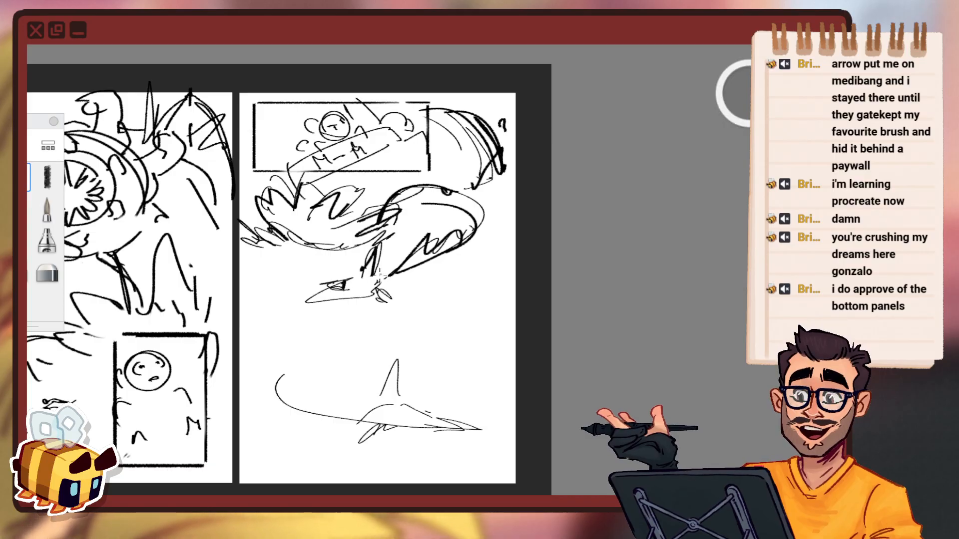
pyautogui.moveTo(365, 281); pyautogui.dragTo(426, 269)
# Try to draw a straight-edged panel frame around the finned shape on the lower part of the third page.
pyautogui.press('space')
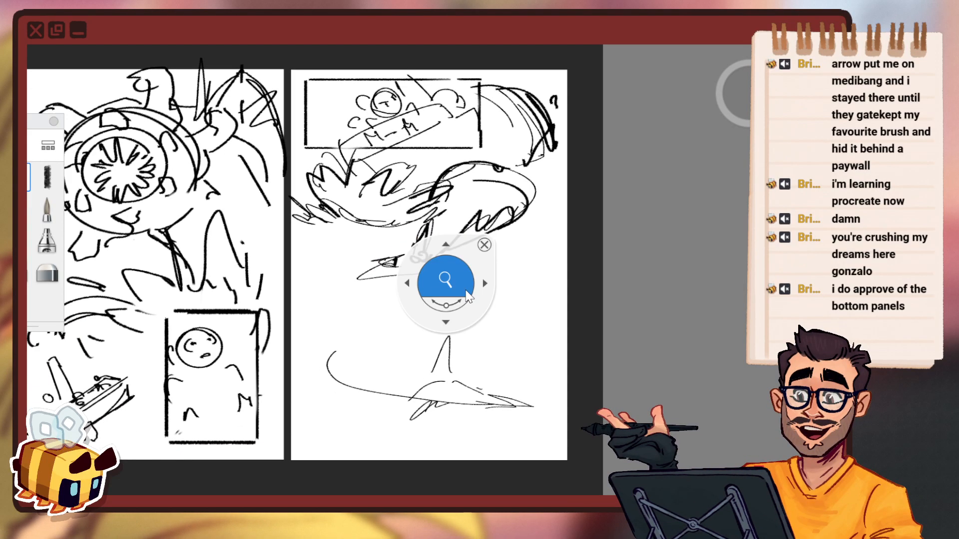
pyautogui.press('ctrl')
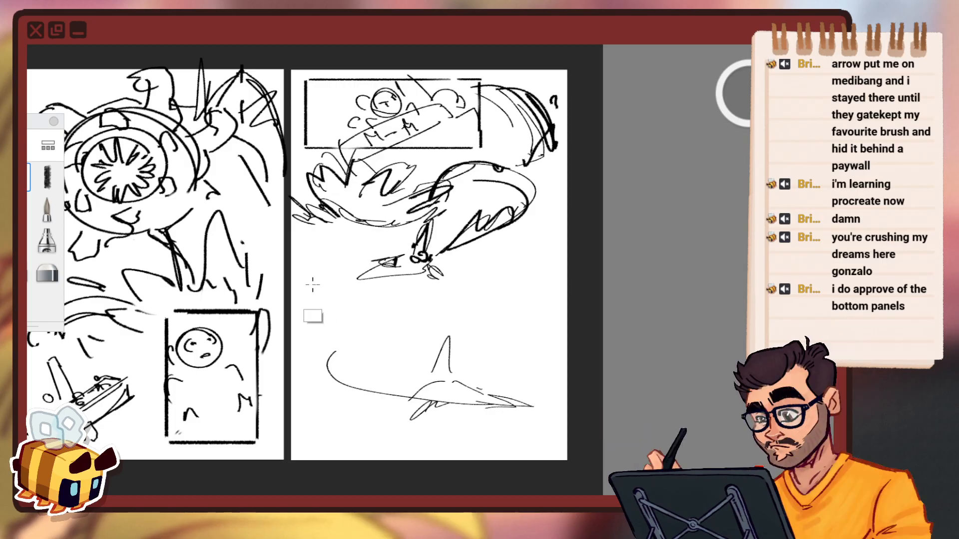
pyautogui.moveTo(318, 283); pyautogui.dragTo(540, 283)
pyautogui.hotkey('ctrl', 'z')
pyautogui.moveTo(309, 298)
pyautogui.mouseDown()
pyautogui.moveTo(537, 298)
pyautogui.moveTo(311, 423)
pyautogui.moveTo(494, 445)
pyautogui.mouseUp()
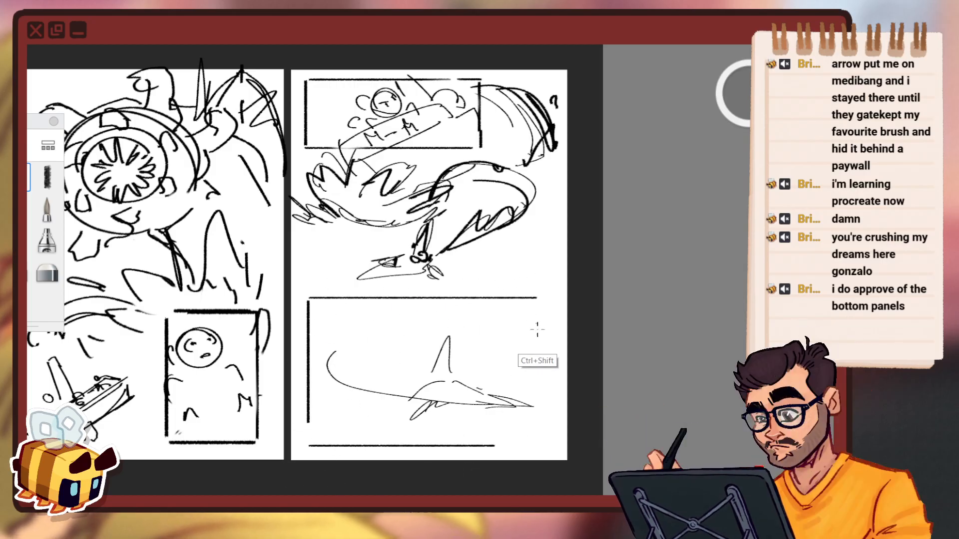
pyautogui.moveTo(544, 302); pyautogui.dragTo(543, 368)
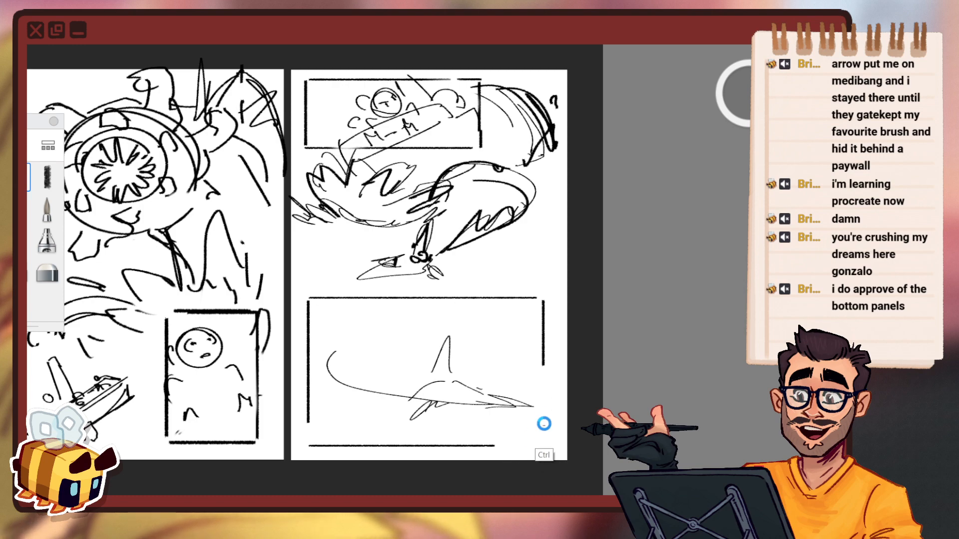
pyautogui.hotkey('ctrl', 'z')
pyautogui.hotkey('ctrl', 'z')
pyautogui.hotkey('ctrl', 'z')
pyautogui.hotkey('ctrl', 'z')
pyautogui.moveTo(308, 282); pyautogui.dragTo(535, 282)
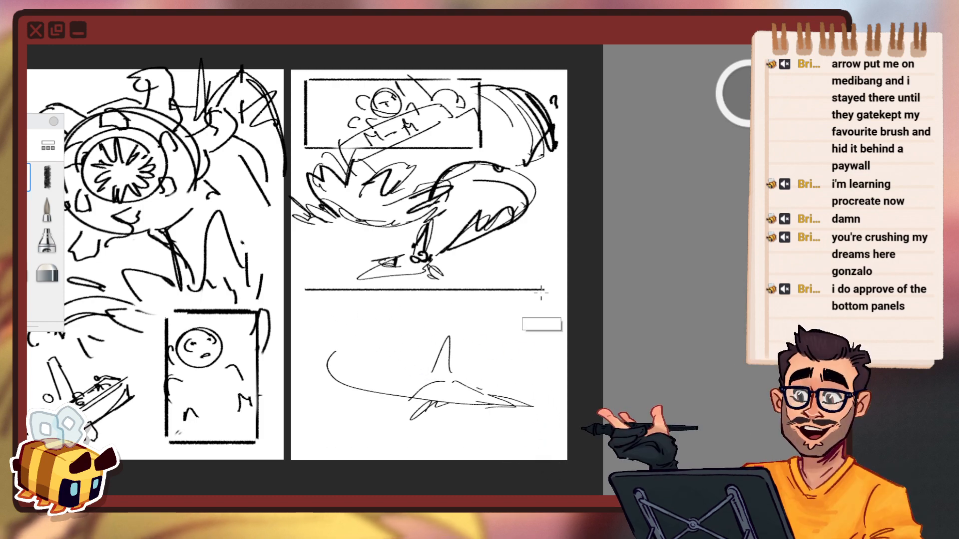
pyautogui.hotkey('ctrl', 'z')
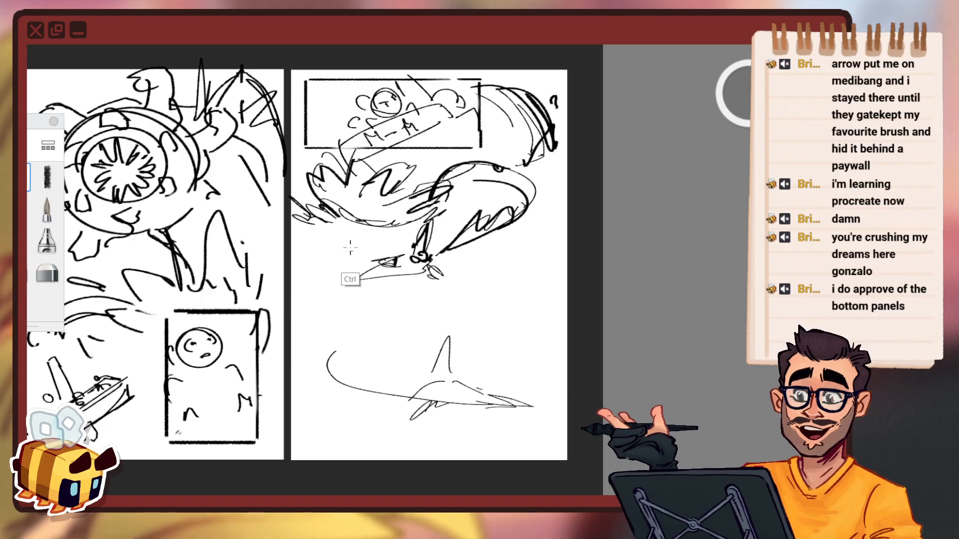
# Try erasing the arched creature's lower curve and redrawing it with short, pointed strokes.
pyautogui.press('e')
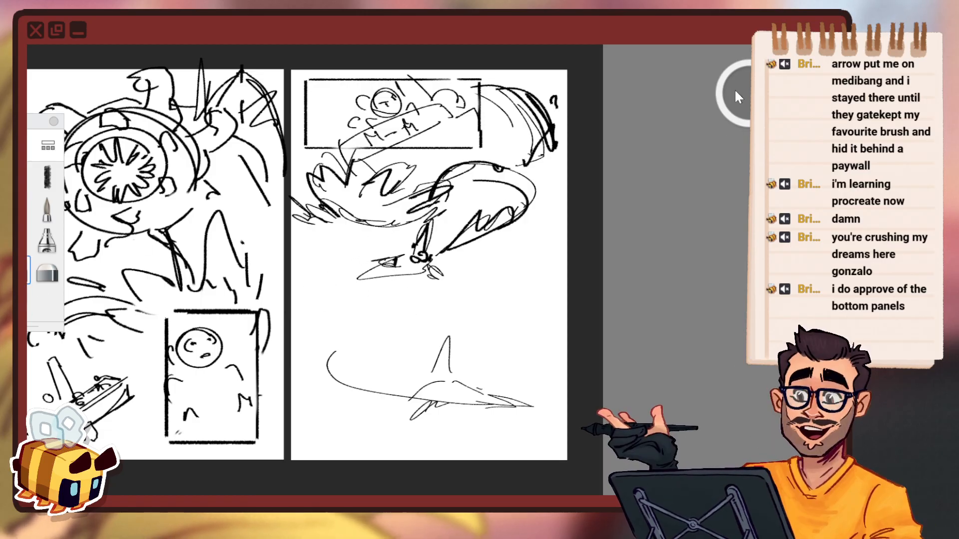
pyautogui.moveTo(514, 192); pyautogui.dragTo(497, 229)
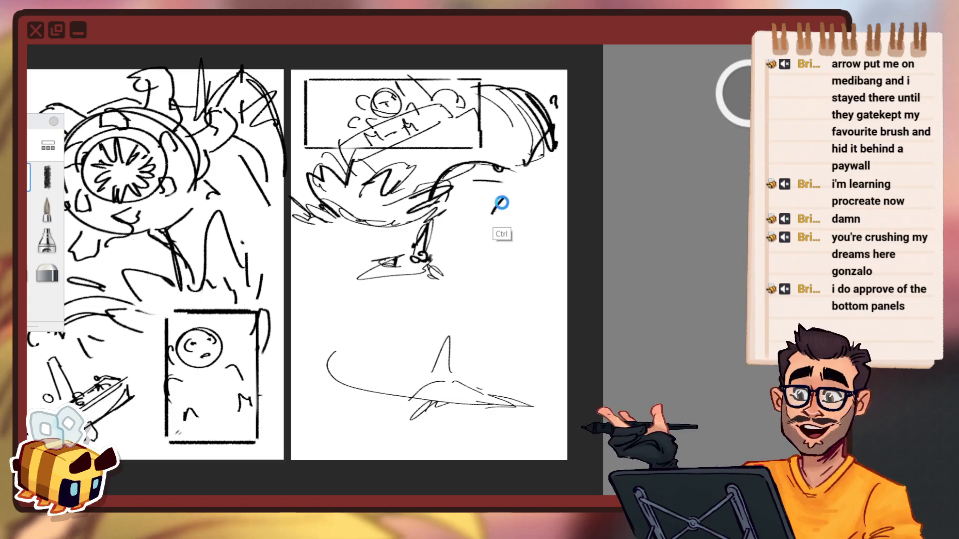
pyautogui.hotkey('ctrl', 'z')
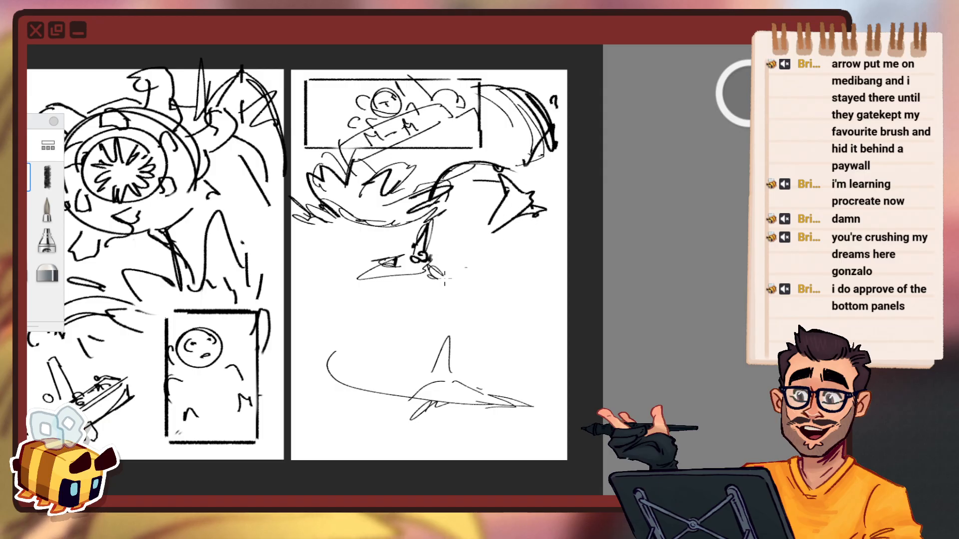
# Try sketching frames around the small boat and the redrawn creature, then undo them along with the creature's redraw.
pyautogui.moveTo(331, 325); pyautogui.dragTo(327, 335)
pyautogui.moveTo(342, 247); pyautogui.dragTo(456, 290)
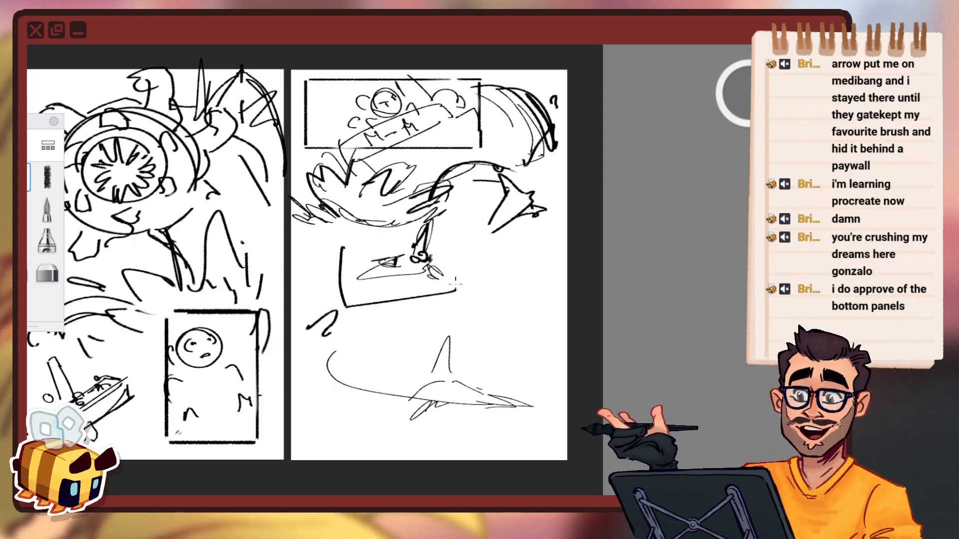
pyautogui.moveTo(365, 216); pyautogui.dragTo(466, 258)
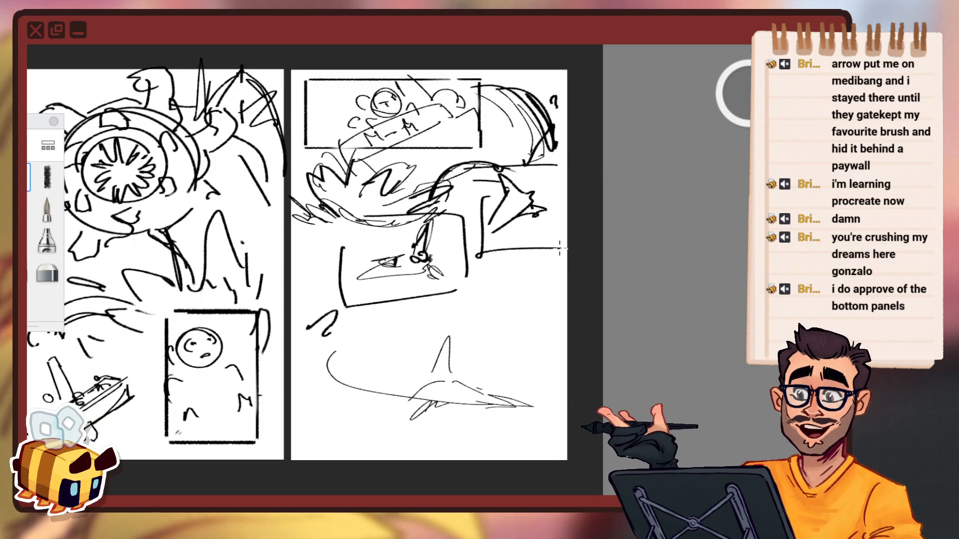
pyautogui.hotkey('ctrl', 'z')
pyautogui.hotkey('ctrl', 'z')
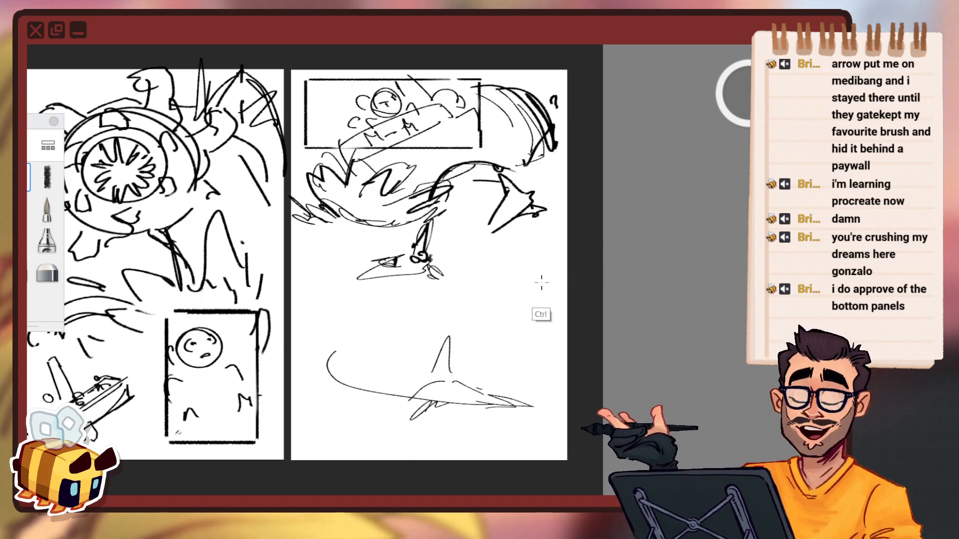
pyautogui.moveTo(480, 165); pyautogui.dragTo(439, 252)
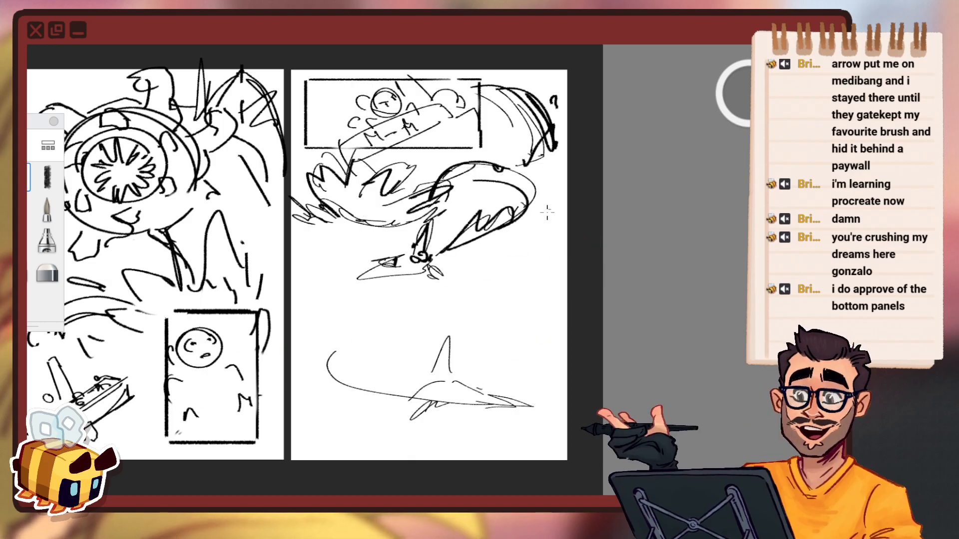
# Strengthen the small boat and creature area with sharp strokes, and add a wavy S-shaped line to the lower curve's end.
pyautogui.moveTo(561, 205)
pyautogui.mouseDown()
pyautogui.moveTo(547, 225)
pyautogui.moveTo(442, 270)
pyautogui.mouseUp()
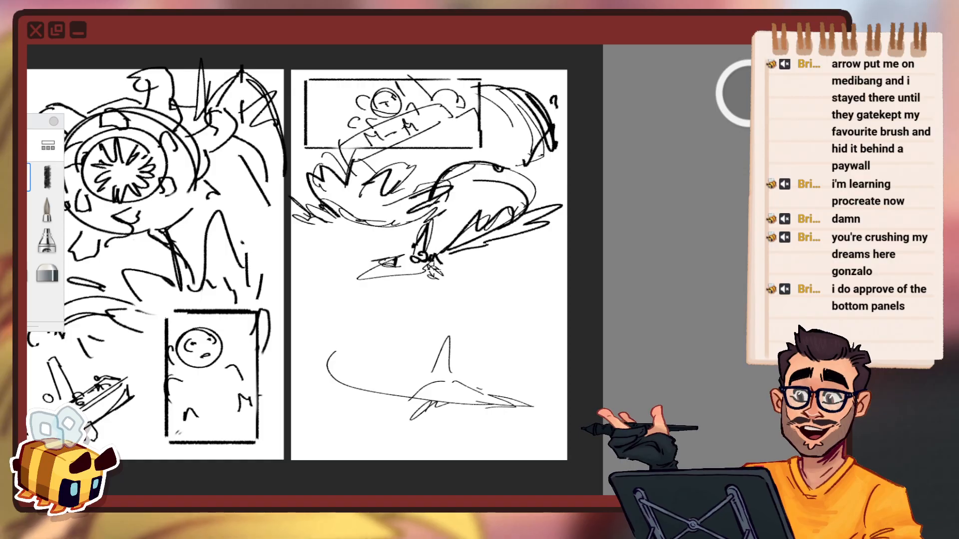
pyautogui.moveTo(362, 271); pyautogui.dragTo(348, 283)
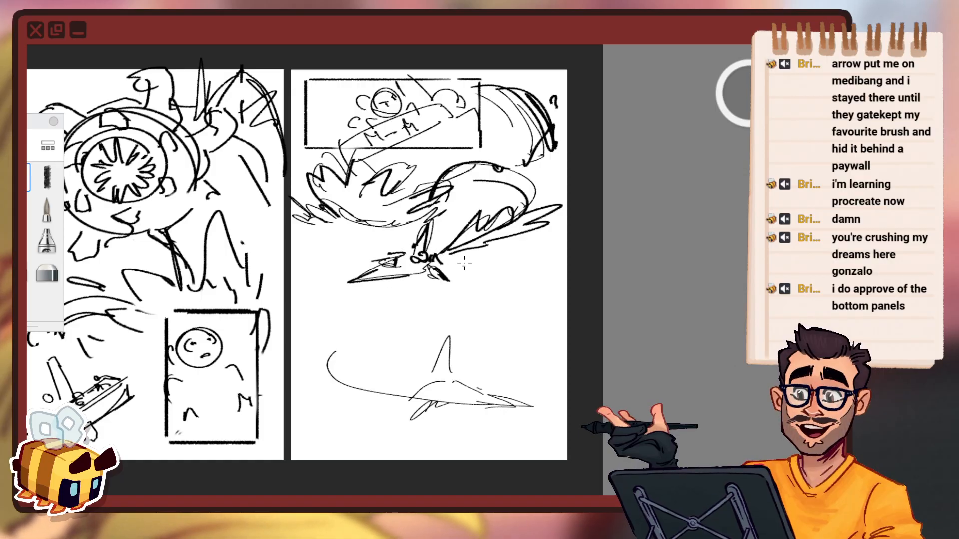
pyautogui.moveTo(312, 337); pyautogui.dragTo(329, 390)
pyautogui.hotkey('ctrl', 'z')
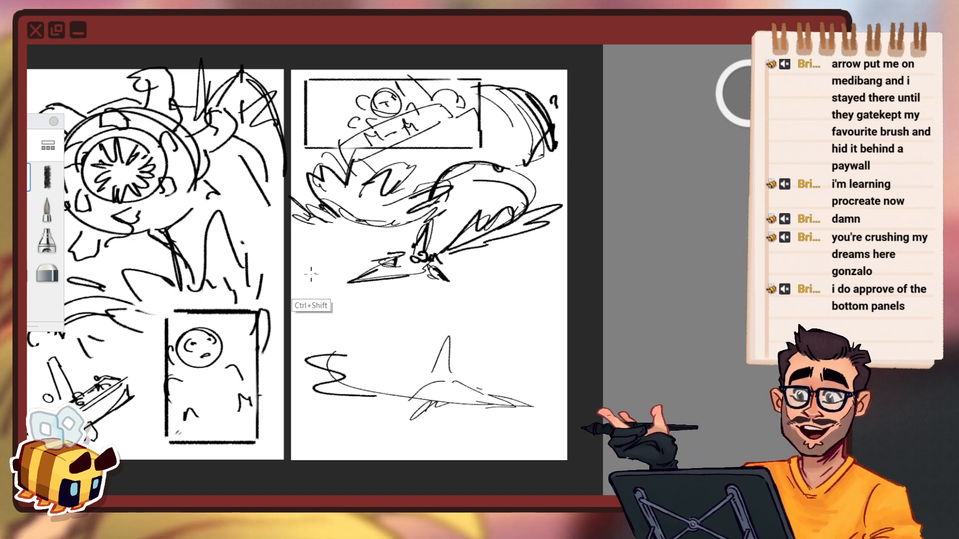
# Draw straight horizontal divider lines on both sides of the small boat across the middle of the third page.
pyautogui.moveTo(300, 276); pyautogui.dragTo(357, 276)
pyautogui.moveTo(457, 267); pyautogui.dragTo(559, 267)
pyautogui.hotkey('ctrl', 'z')
pyautogui.moveTo(457, 271); pyautogui.dragTo(568, 271)
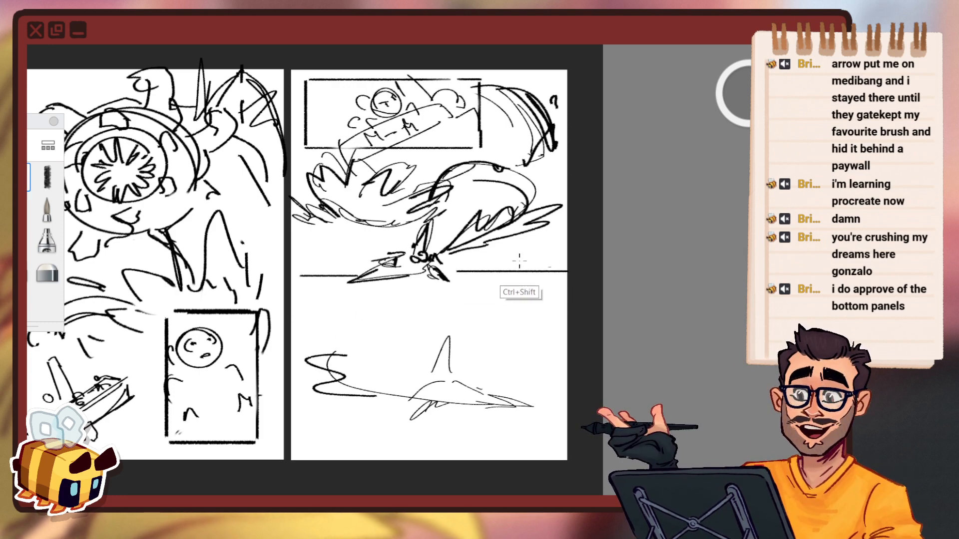
# Frame the lower panel on the third page with straight left, bottom and right border lines.
pyautogui.moveTo(302, 283); pyautogui.dragTo(303, 419)
pyautogui.hotkey('ctrl', 'z')
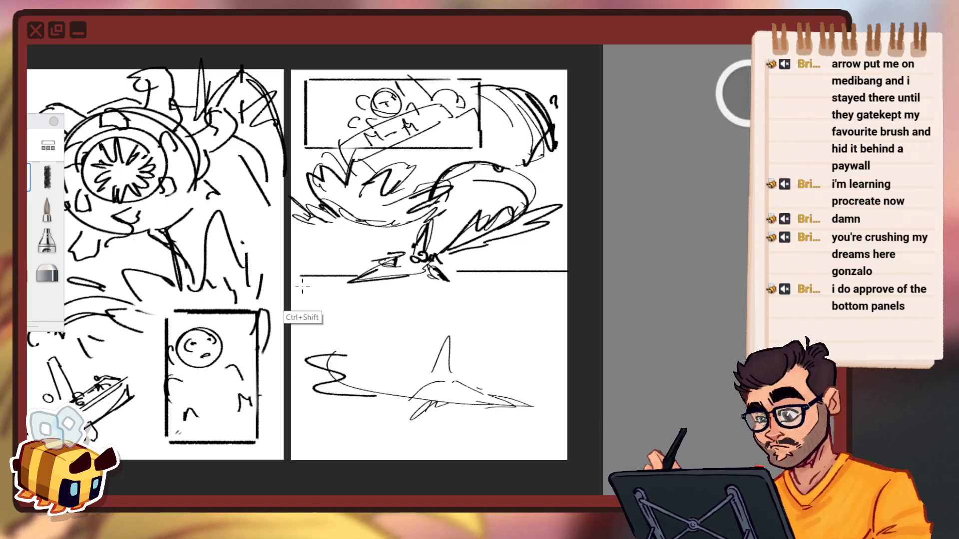
pyautogui.moveTo(304, 281)
pyautogui.mouseDown()
pyautogui.moveTo(305, 436)
pyautogui.moveTo(501, 443)
pyautogui.mouseUp()
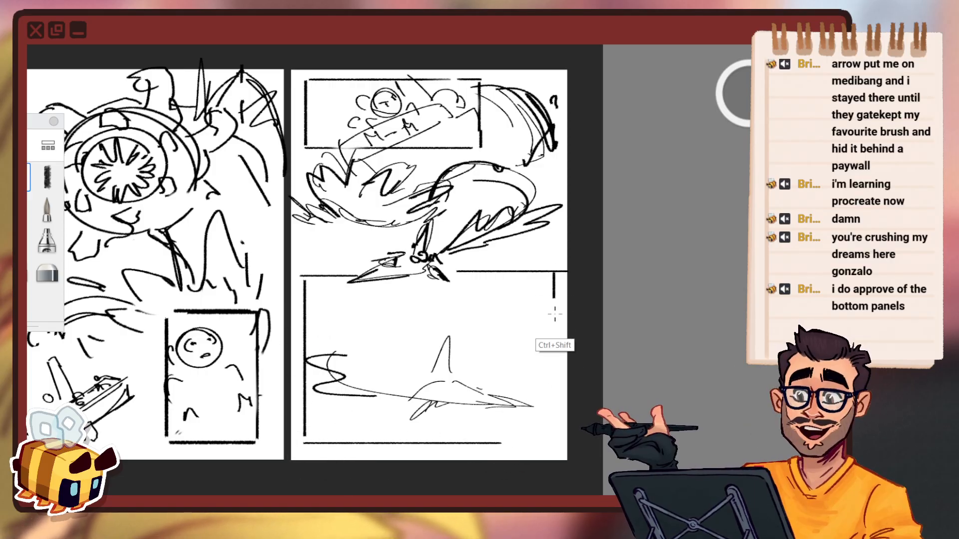
pyautogui.moveTo(553, 273); pyautogui.dragTo(553, 436)
pyautogui.press('e')
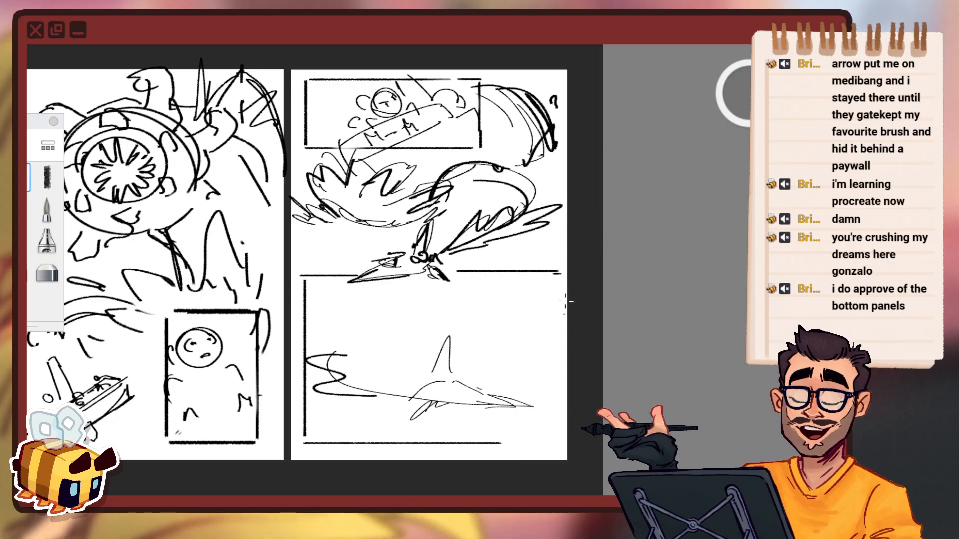
pyautogui.moveTo(558, 274); pyautogui.dragTo(556, 434)
pyautogui.hotkey('ctrl', 'z')
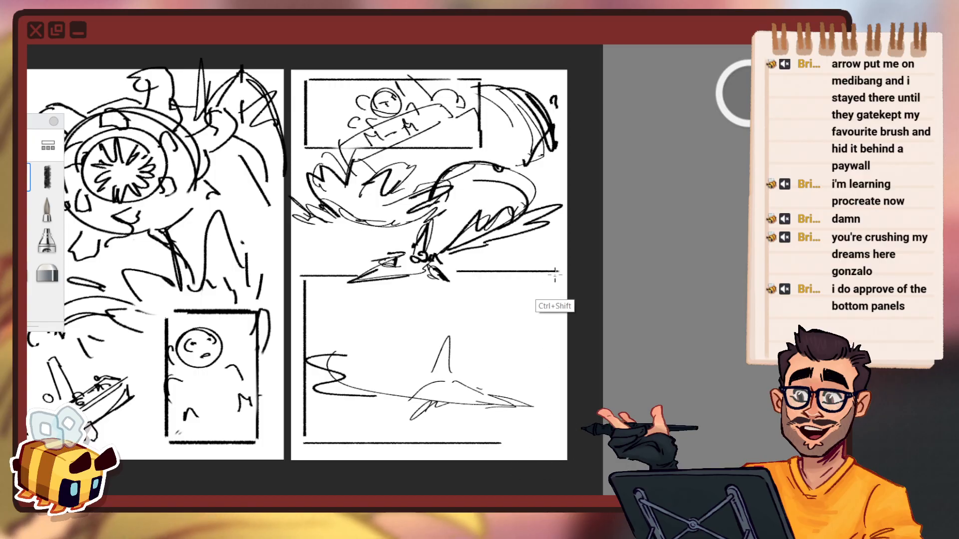
pyautogui.moveTo(557, 273)
pyautogui.mouseDown()
pyautogui.moveTo(557, 436)
pyautogui.moveTo(548, 443)
pyautogui.moveTo(556, 444)
pyautogui.mouseUp()
# Add a small round shape and short darker hull strokes to the faint boat sketch in the lower panel.
pyautogui.press('space')
pyautogui.moveTo(364, 349); pyautogui.dragTo(362, 472)
pyautogui.moveTo(461, 398); pyautogui.dragTo(563, 384)
pyautogui.moveTo(345, 397); pyautogui.dragTo(419, 345)
pyautogui.moveTo(494, 340); pyautogui.dragTo(453, 365)
pyautogui.moveTo(587, 332); pyautogui.dragTo(575, 265)
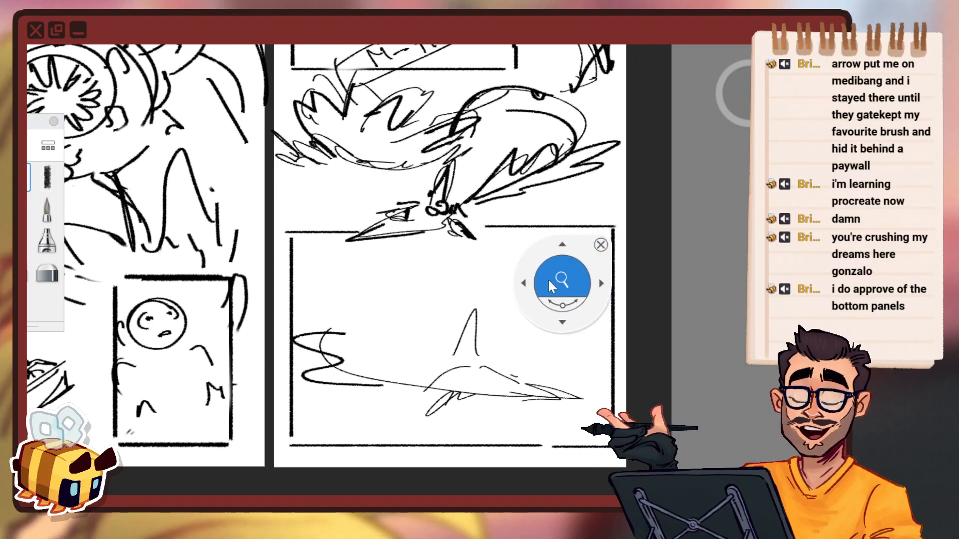
pyautogui.moveTo(513, 383); pyautogui.dragTo(546, 383)
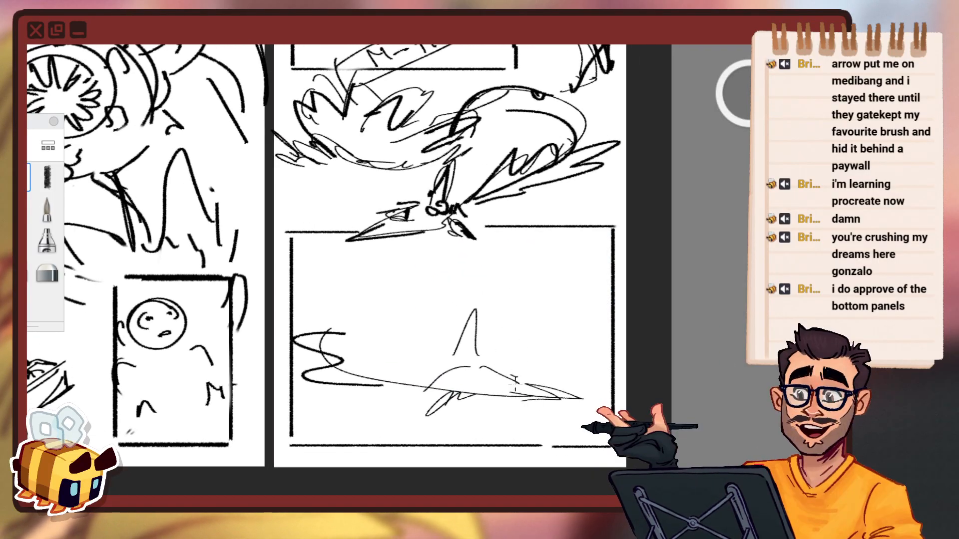
pyautogui.moveTo(487, 401); pyautogui.dragTo(566, 389)
pyautogui.moveTo(511, 375); pyautogui.dragTo(518, 383)
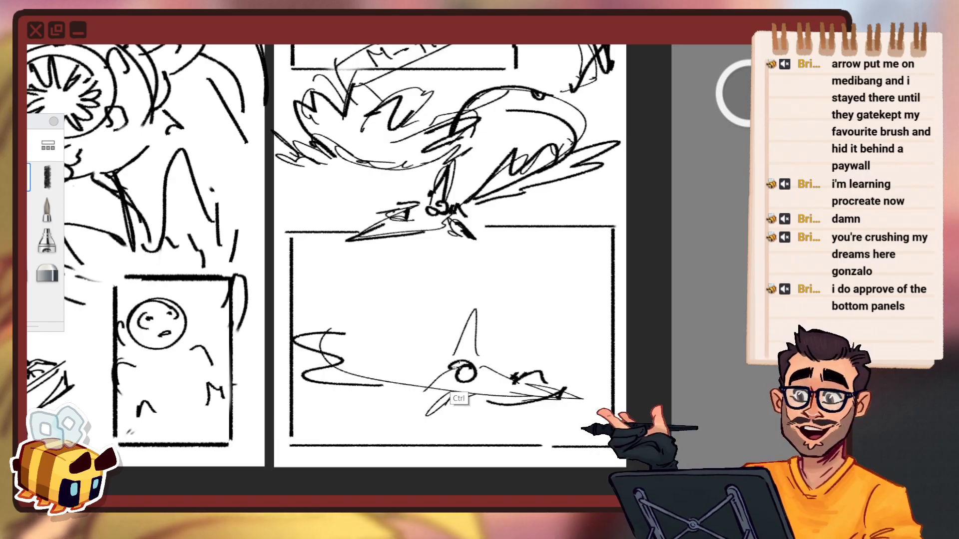
pyautogui.hotkey('ctrl', 'z')
pyautogui.press('space')
pyautogui.moveTo(462, 369)
pyautogui.mouseDown()
pyautogui.moveTo(382, 333)
pyautogui.moveTo(502, 358)
pyautogui.mouseUp()
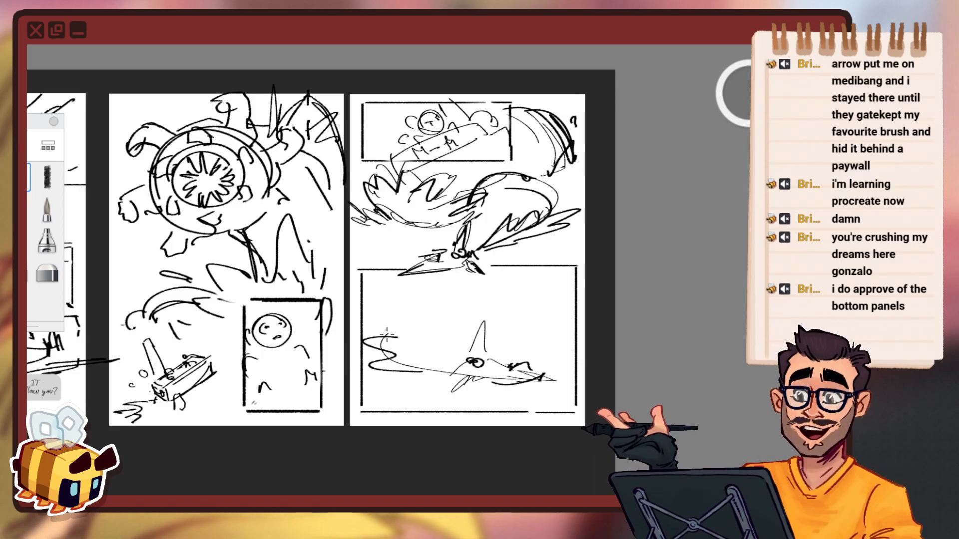
# Rework the wavy tail at the left of the lower panel's sketch with pointed, darker strokes.
pyautogui.hotkey('ctrl', 'z')
pyautogui.hotkey('ctrl', 'z')
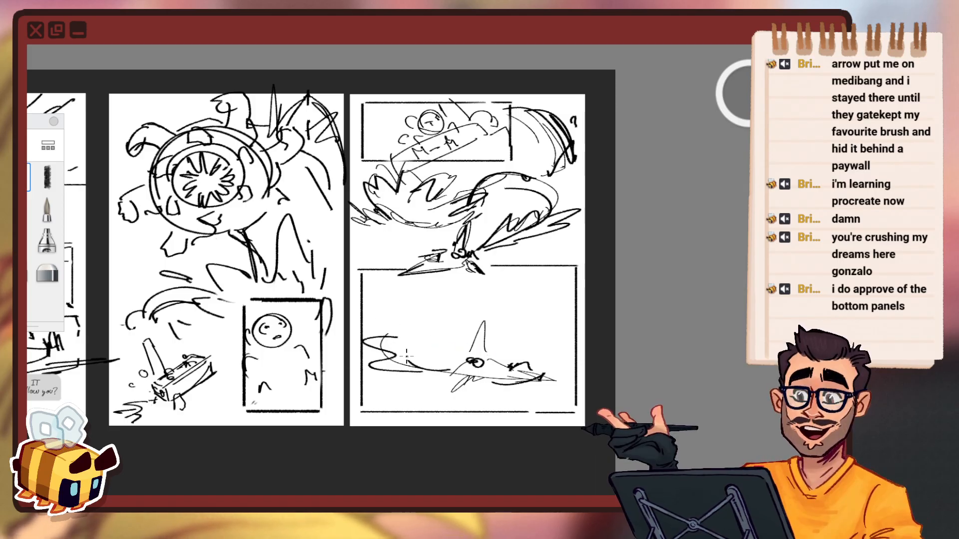
pyautogui.press('space')
pyautogui.moveTo(545, 359); pyautogui.dragTo(593, 353)
pyautogui.moveTo(592, 353); pyautogui.dragTo(567, 336)
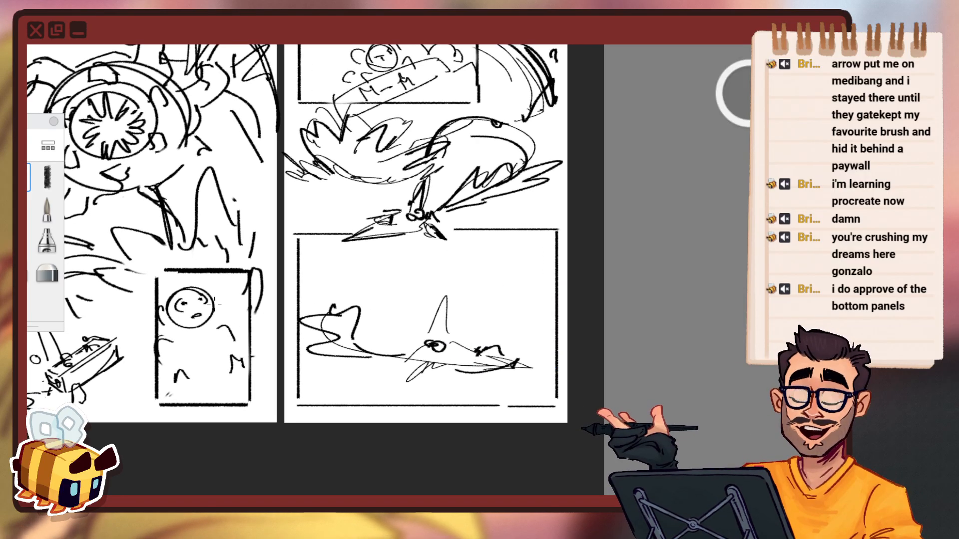
# Erase the wavy tail and the boat sketch inside the lower panel with an enlarged eraser.
pyautogui.click(20, 272)
pyautogui.press(']')
pyautogui.moveTo(342, 318)
pyautogui.mouseDown()
pyautogui.moveTo(338, 343)
pyautogui.moveTo(492, 355)
pyautogui.mouseUp()
# Extend the arched creature's head with a long pointed snout reaching to the third page's right edge.
pyautogui.press('space')
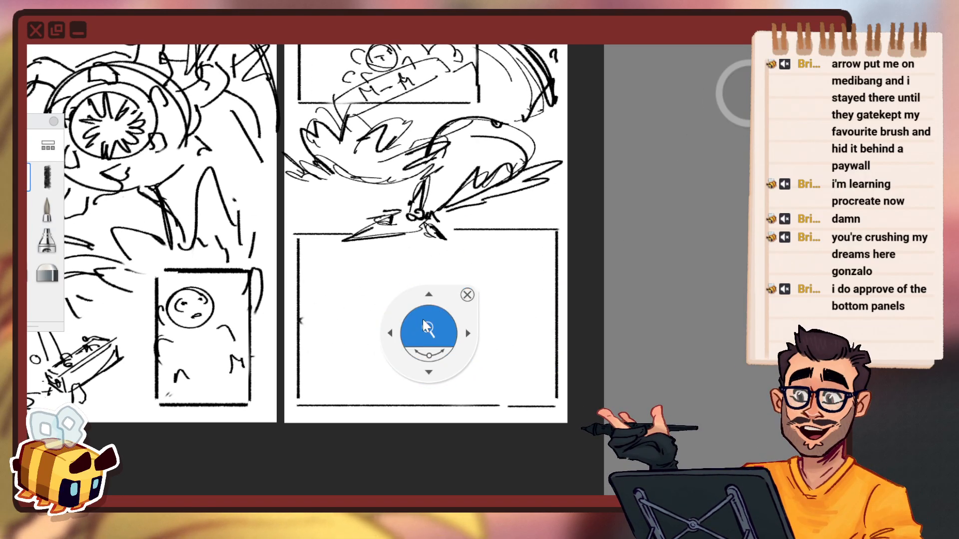
pyautogui.moveTo(422, 319); pyautogui.dragTo(469, 319)
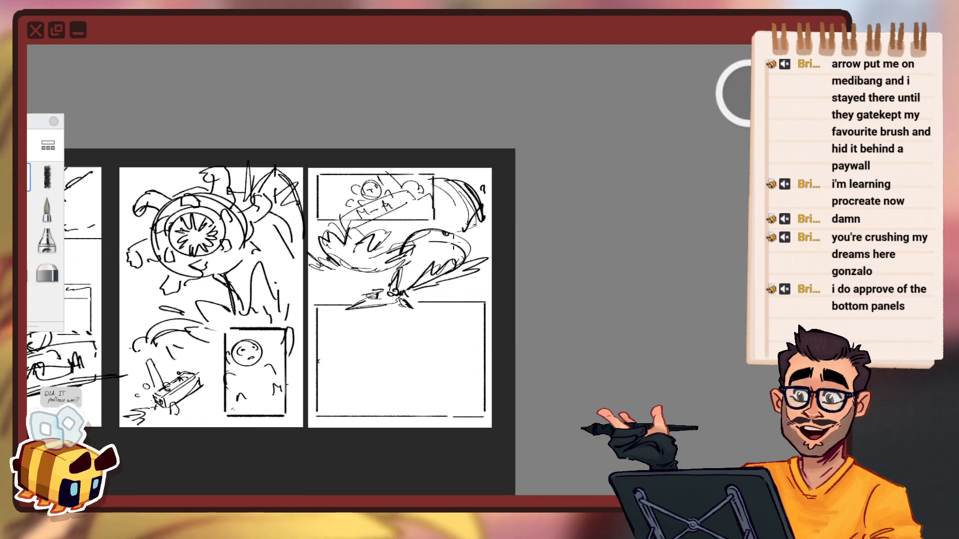
pyautogui.moveTo(447, 234); pyautogui.dragTo(492, 228)
# Draw a straight horizon line low in the lower panel and sketch a pointed boat with an upright fin over it.
pyautogui.press('space')
pyautogui.moveTo(379, 346); pyautogui.dragTo(391, 303)
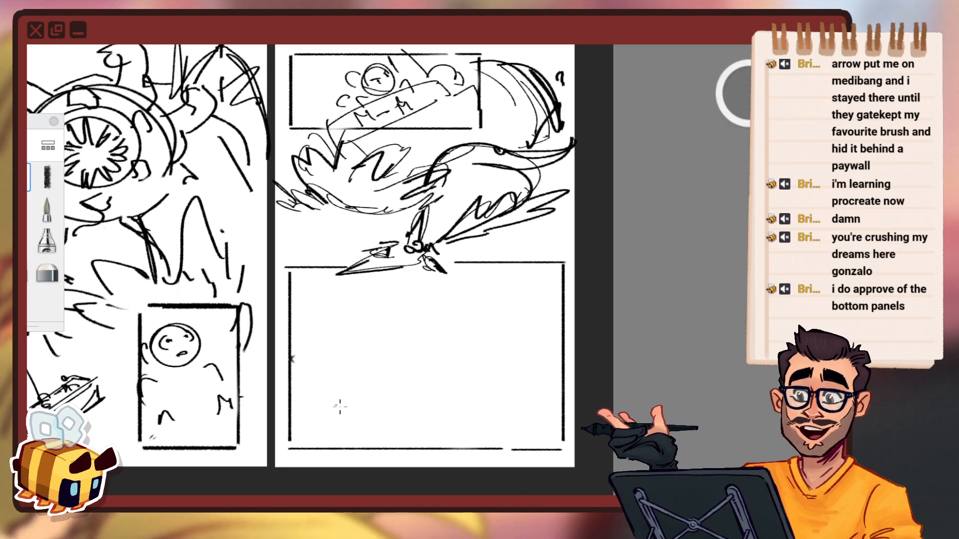
pyautogui.moveTo(317, 415)
pyautogui.mouseDown()
pyautogui.moveTo(552, 419)
pyautogui.moveTo(525, 416)
pyautogui.mouseUp()
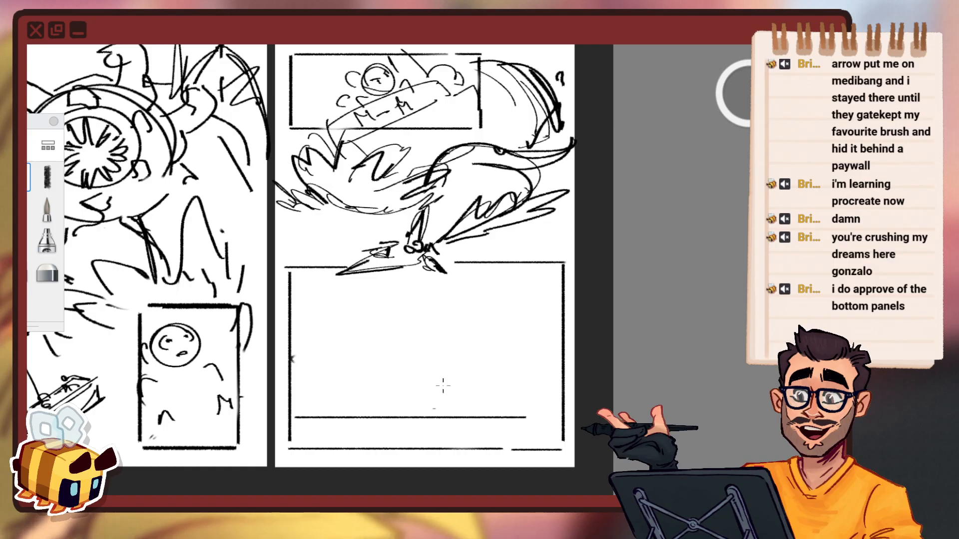
pyautogui.moveTo(414, 426)
pyautogui.mouseDown()
pyautogui.moveTo(449, 407)
pyautogui.moveTo(472, 423)
pyautogui.moveTo(471, 414)
pyautogui.moveTo(519, 403)
pyautogui.mouseUp()
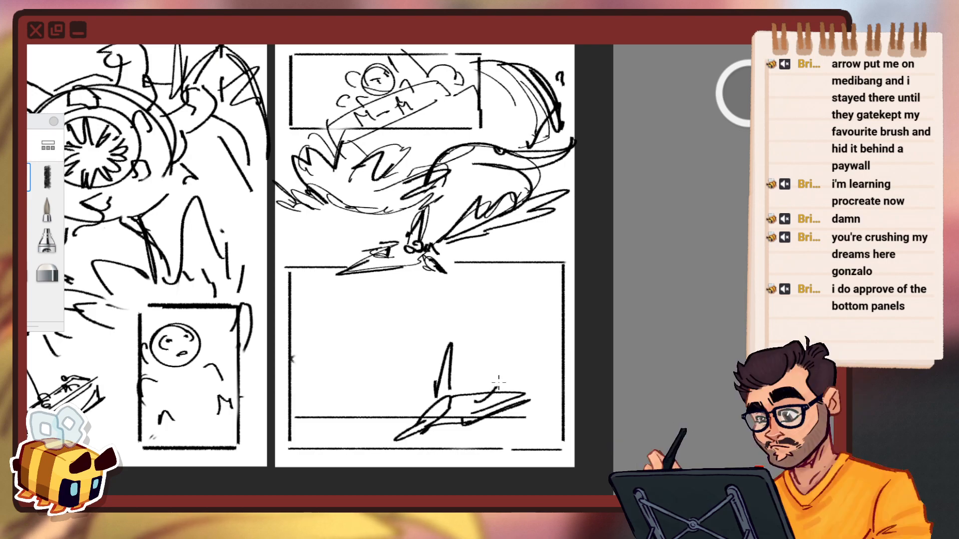
pyautogui.press('space')
pyautogui.moveTo(454, 428); pyautogui.dragTo(496, 418)
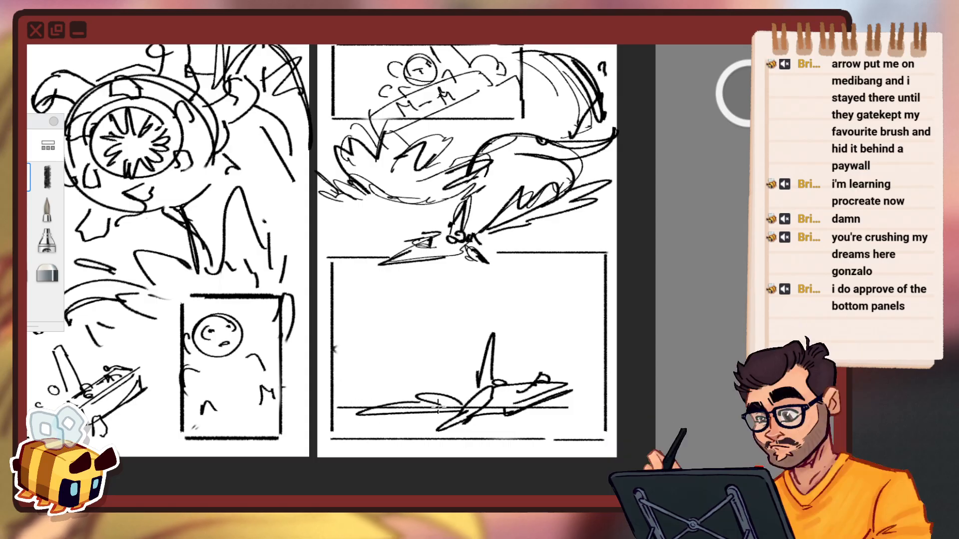
# Sketch water strokes and a large creature with curved body sides and a spiky, toothed head rising left of the boat.
pyautogui.moveTo(439, 405); pyautogui.dragTo(357, 412)
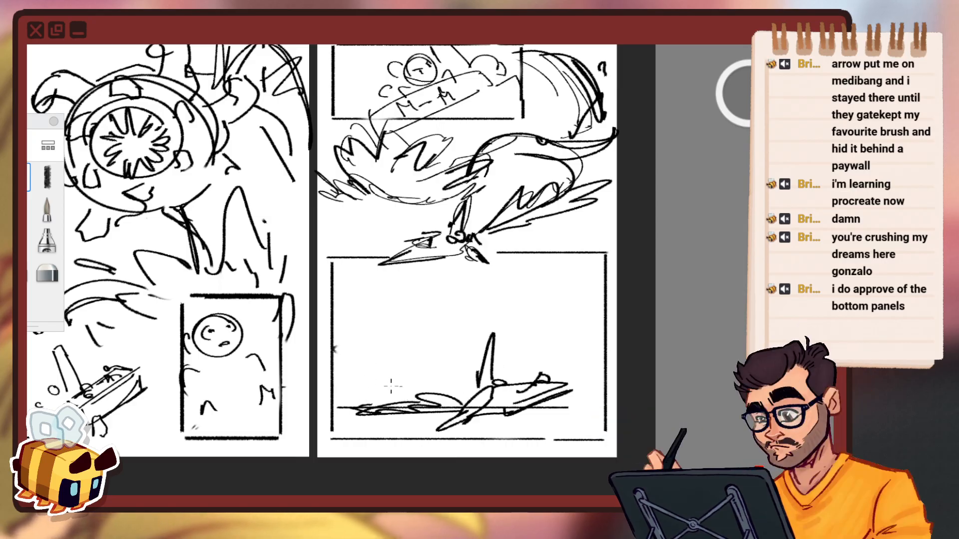
pyautogui.hotkey('ctrl', 'z')
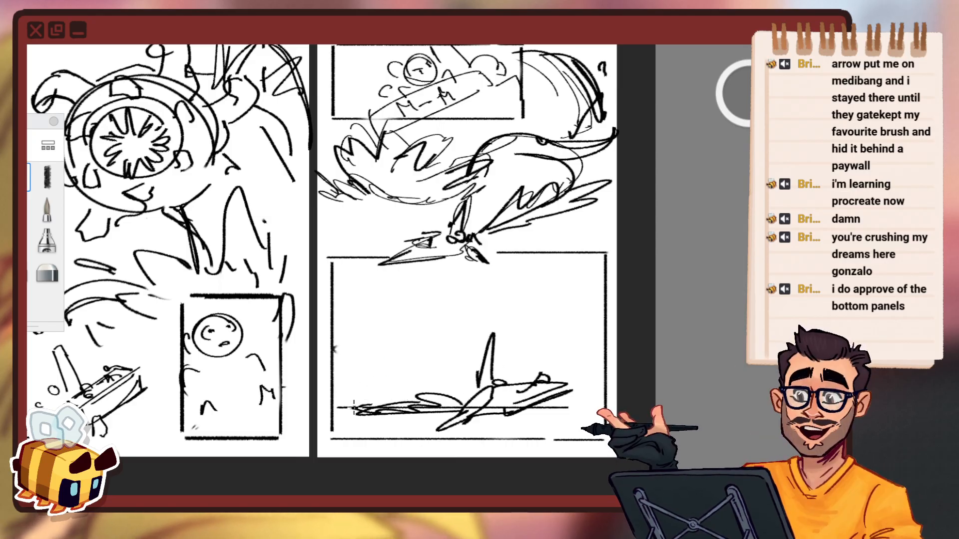
pyautogui.moveTo(352, 405); pyautogui.dragTo(365, 352)
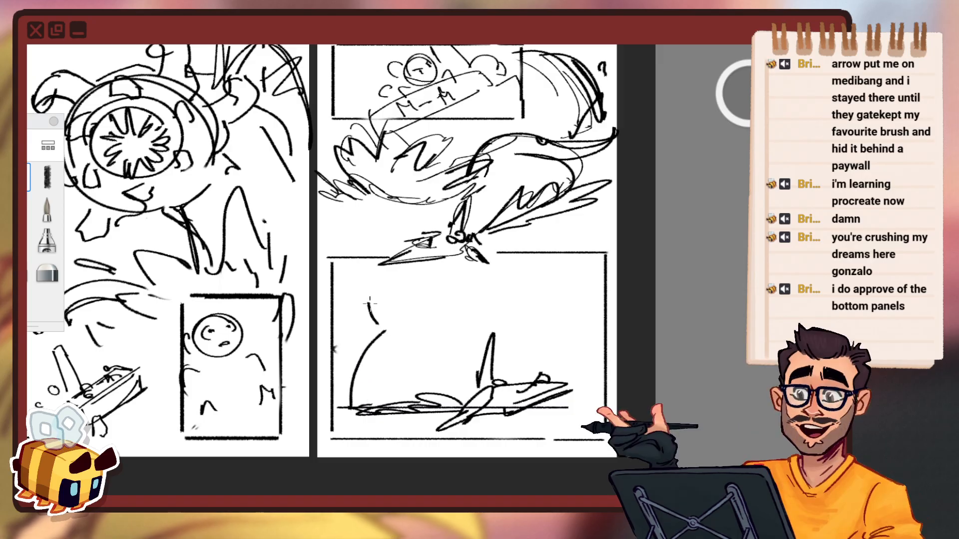
pyautogui.moveTo(369, 304)
pyautogui.mouseDown()
pyautogui.moveTo(385, 313)
pyautogui.moveTo(380, 306)
pyautogui.mouseUp()
pyautogui.moveTo(410, 341); pyautogui.dragTo(456, 340)
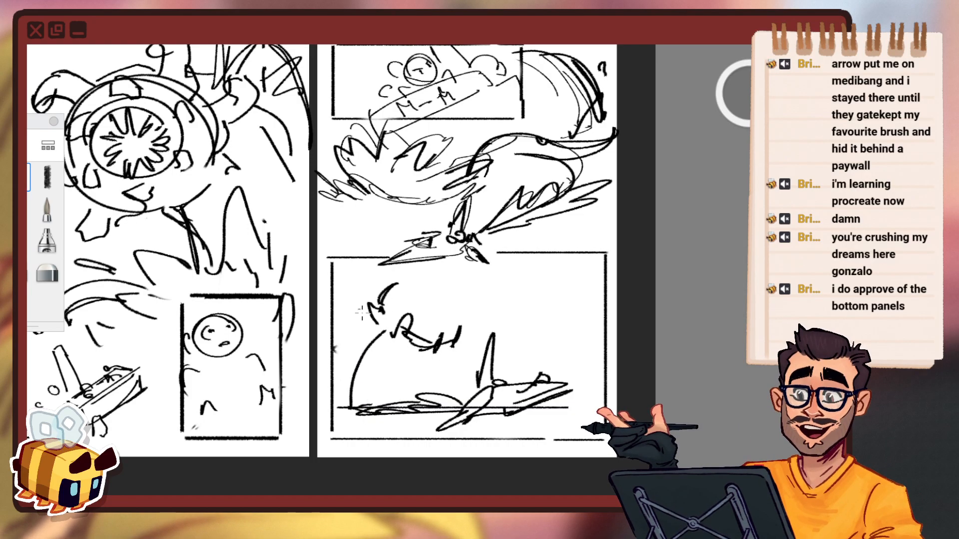
pyautogui.moveTo(341, 338); pyautogui.dragTo(379, 322)
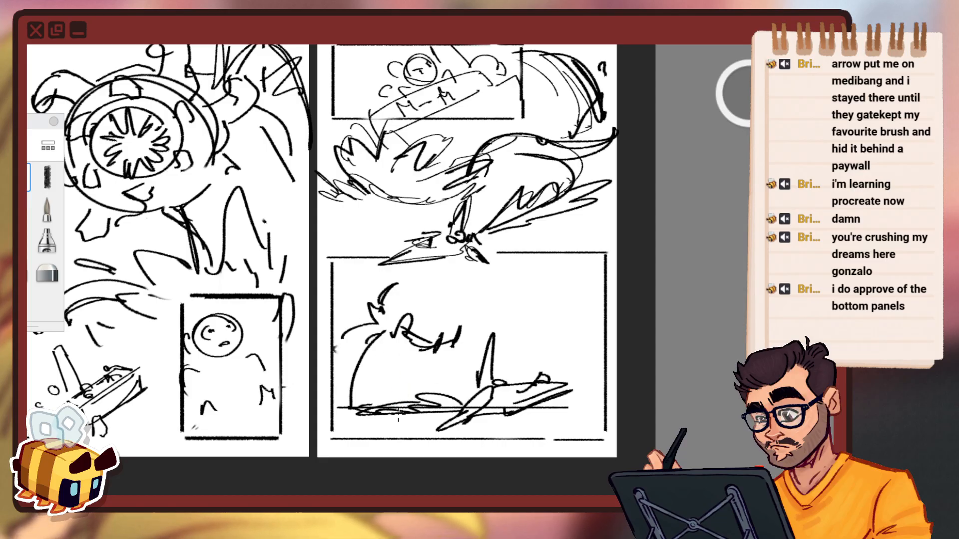
pyautogui.hotkey('ctrl', 'z')
pyautogui.moveTo(403, 406); pyautogui.dragTo(425, 364)
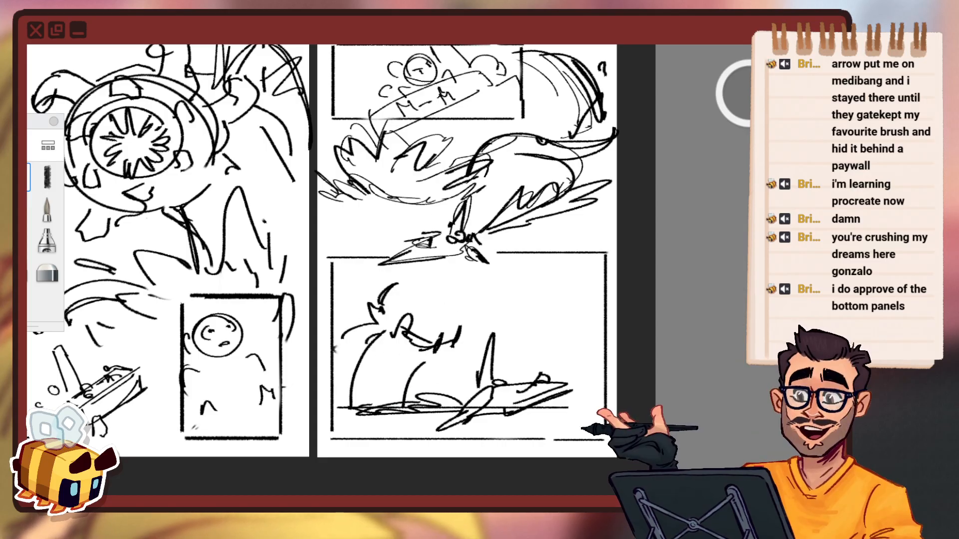
# Lasso the rising creature and enlarge it so its head and crest reach the lower panel's top edge.
pyautogui.press('v')
pyautogui.moveTo(337, 315); pyautogui.dragTo(366, 283)
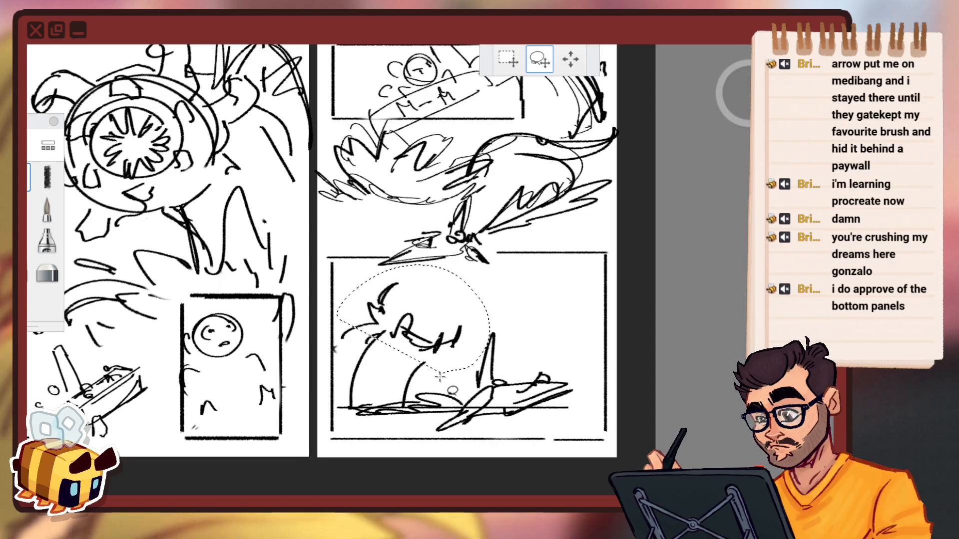
pyautogui.moveTo(440, 377)
pyautogui.mouseDown()
pyautogui.moveTo(355, 410)
pyautogui.moveTo(341, 398)
pyautogui.mouseUp()
pyautogui.moveTo(457, 342); pyautogui.dragTo(483, 344)
pyautogui.moveTo(487, 325)
pyautogui.mouseDown()
pyautogui.moveTo(563, 338)
pyautogui.moveTo(495, 343)
pyautogui.moveTo(548, 340)
pyautogui.moveTo(533, 344)
pyautogui.mouseUp()
pyautogui.click(548, 287)
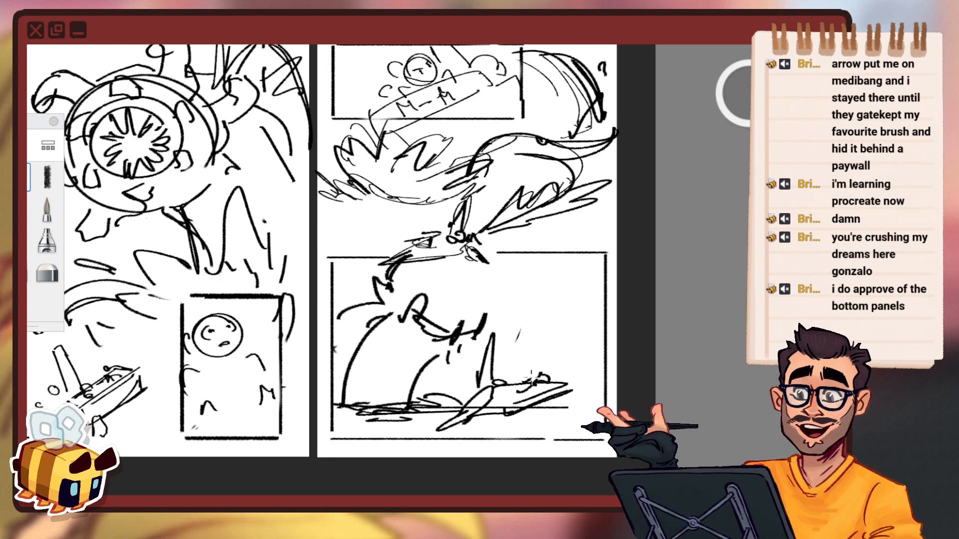
# Erase the lower panel's top border and the upper ends of its side borders.
pyautogui.press('space')
pyautogui.moveTo(528, 303)
pyautogui.mouseDown()
pyautogui.moveTo(518, 342)
pyautogui.moveTo(547, 306)
pyautogui.mouseUp()
pyautogui.press('e')
pyautogui.moveTo(406, 283); pyautogui.dragTo(397, 287)
pyautogui.hotkey('ctrl', 'z')
pyautogui.moveTo(308, 268); pyautogui.dragTo(320, 267)
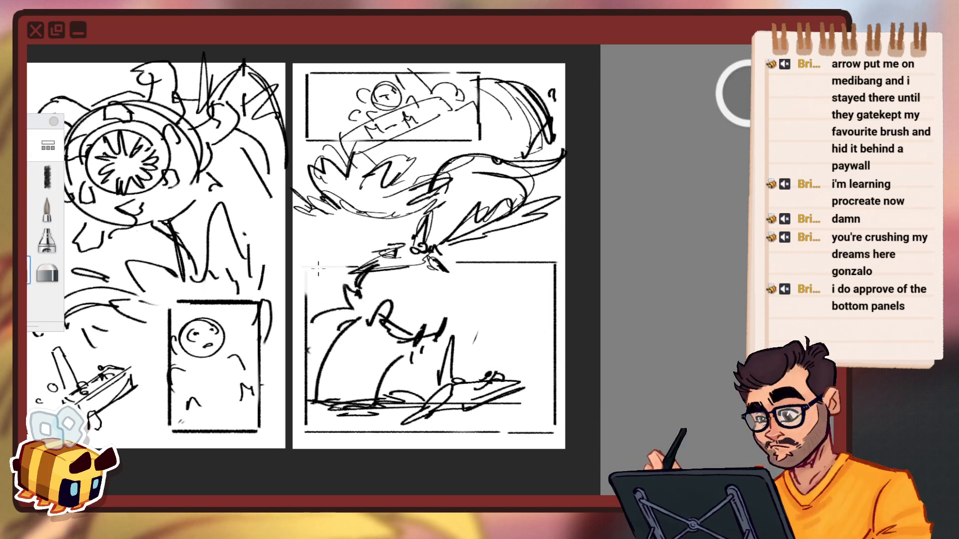
pyautogui.moveTo(481, 269); pyautogui.dragTo(548, 258)
# Redraw the lower panel's top border with a gap around the creature's crest, and extend both side borders up.
pyautogui.press('b')
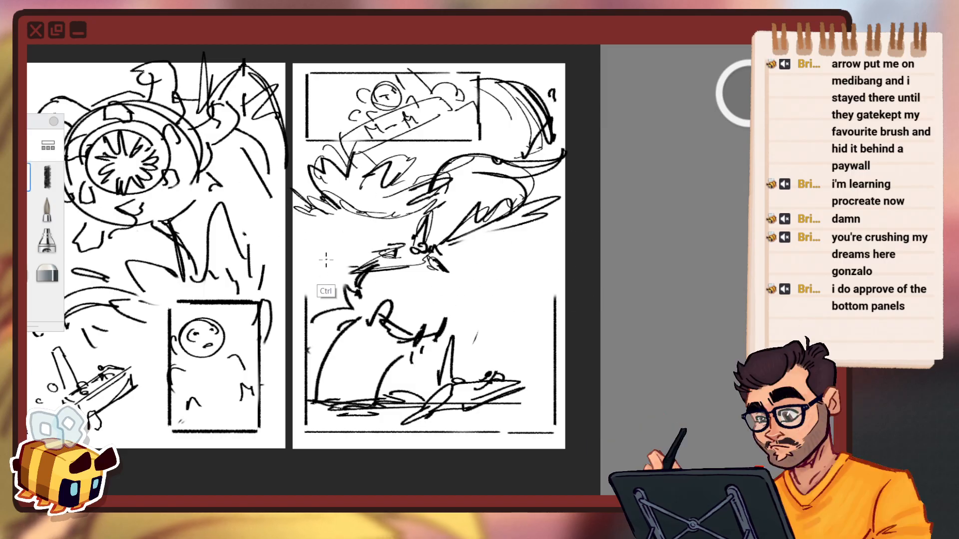
pyautogui.moveTo(337, 259); pyautogui.dragTo(350, 259)
pyautogui.moveTo(448, 259)
pyautogui.mouseDown()
pyautogui.moveTo(541, 258)
pyautogui.moveTo(554, 306)
pyautogui.mouseUp()
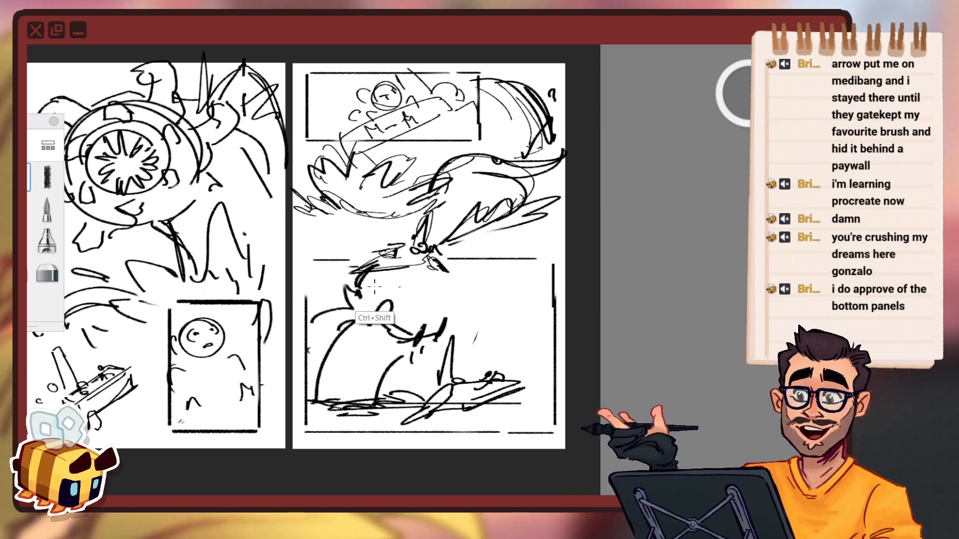
pyautogui.moveTo(305, 266); pyautogui.dragTo(304, 302)
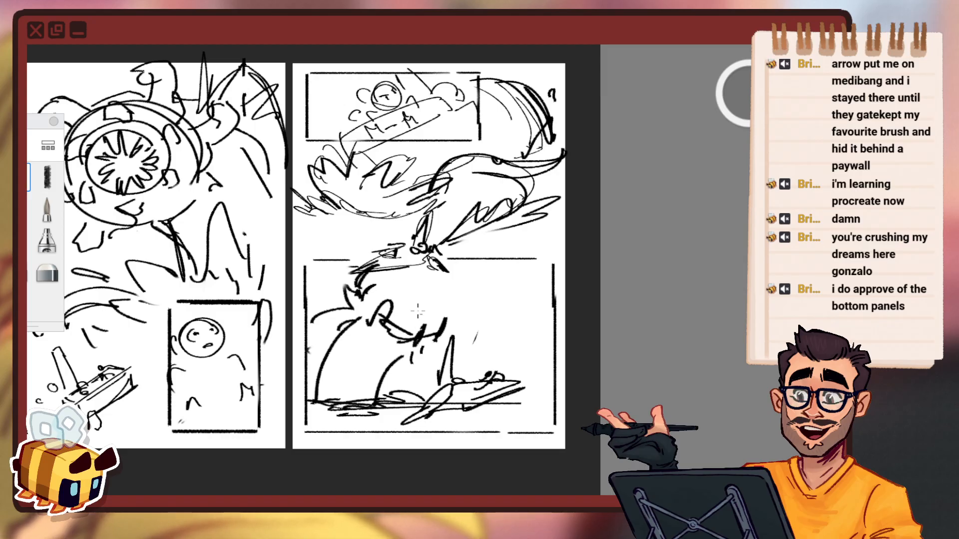
# Try erasing parts of the arched creature's back and lower body on the third page, then undo the erasing.
pyautogui.press('space')
pyautogui.moveTo(457, 304); pyautogui.dragTo(424, 317)
pyautogui.moveTo(506, 317); pyautogui.dragTo(639, 327)
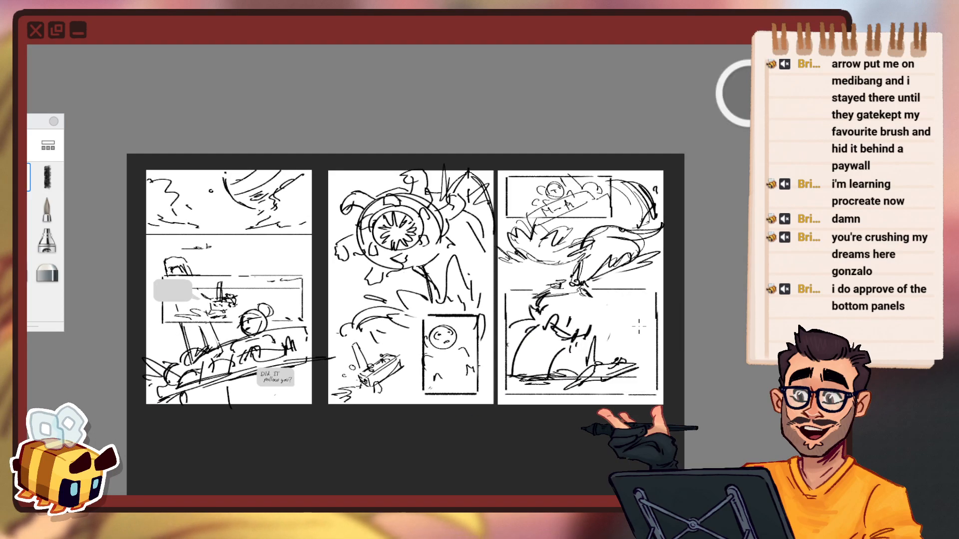
pyautogui.press('space')
pyautogui.moveTo(555, 359); pyautogui.dragTo(605, 304)
pyautogui.moveTo(641, 315)
pyautogui.mouseDown()
pyautogui.moveTo(535, 313)
pyautogui.moveTo(560, 277)
pyautogui.moveTo(538, 310)
pyautogui.moveTo(550, 263)
pyautogui.mouseUp()
pyautogui.press('space')
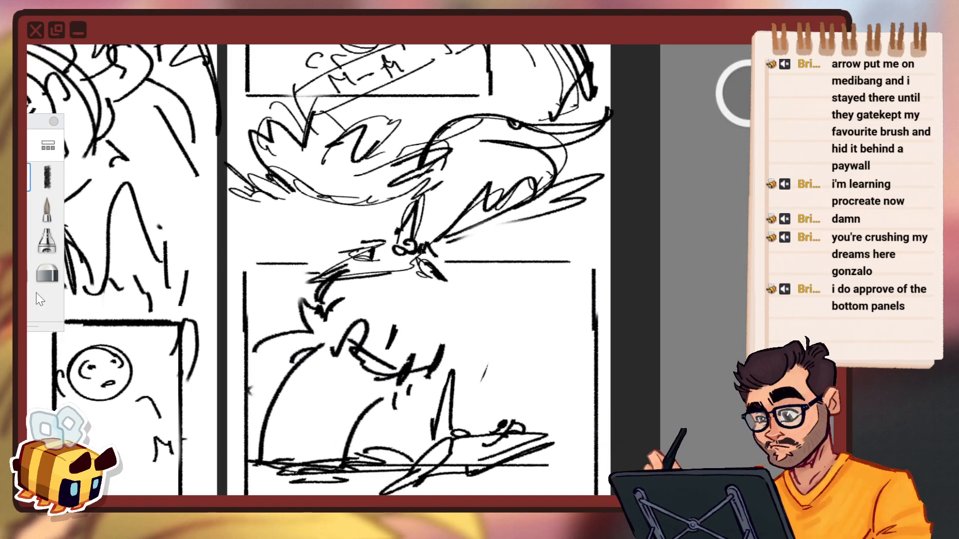
pyautogui.click(25, 271)
pyautogui.press('space')
pyautogui.moveTo(381, 267); pyautogui.dragTo(384, 330)
pyautogui.moveTo(477, 247); pyautogui.dragTo(460, 272)
pyautogui.moveTo(420, 209); pyautogui.dragTo(427, 204)
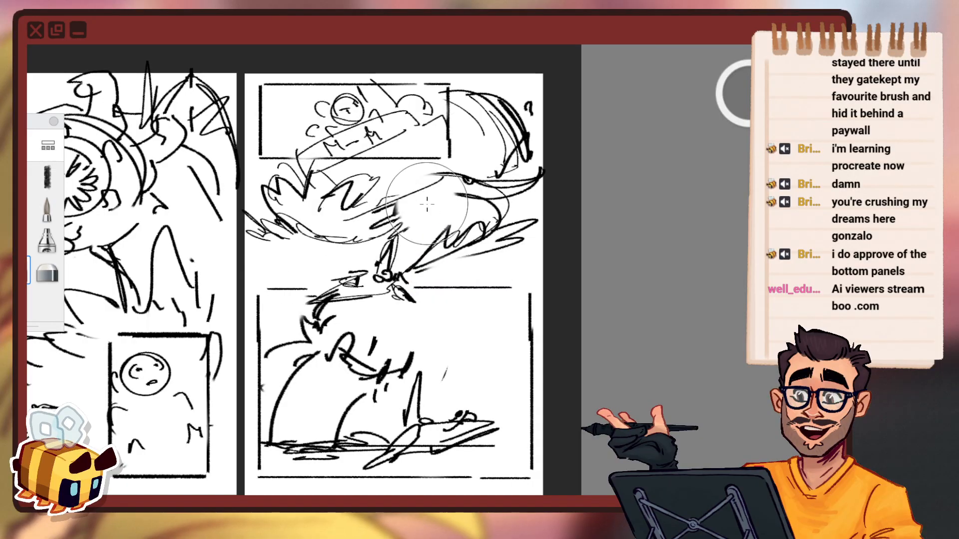
pyautogui.hotkey('ctrl', 'z')
pyautogui.click(417, 270)
pyautogui.hotkey('ctrl', 'z')
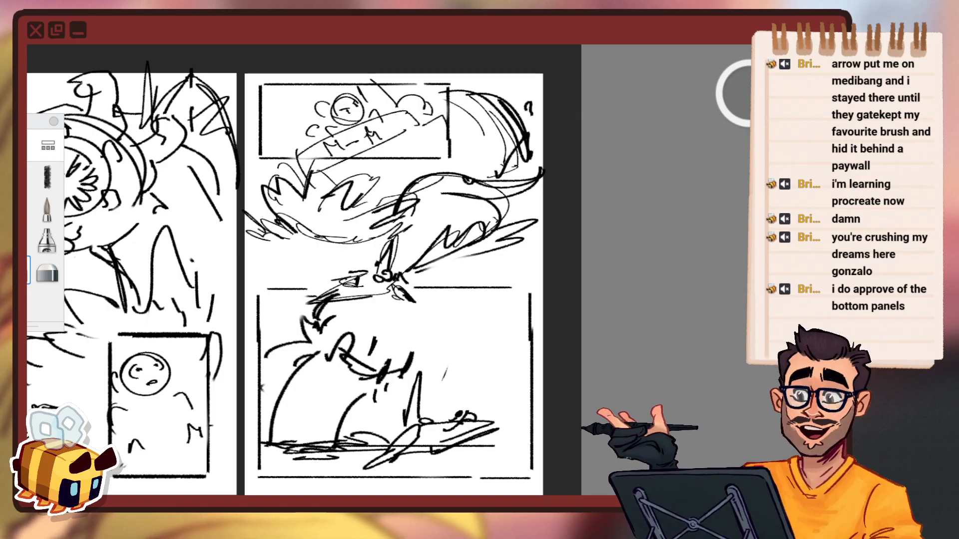
# Erase the arched creature's inner lower-body lines and the zigzag splash strokes beneath its belly on the third page.
pyautogui.press('space')
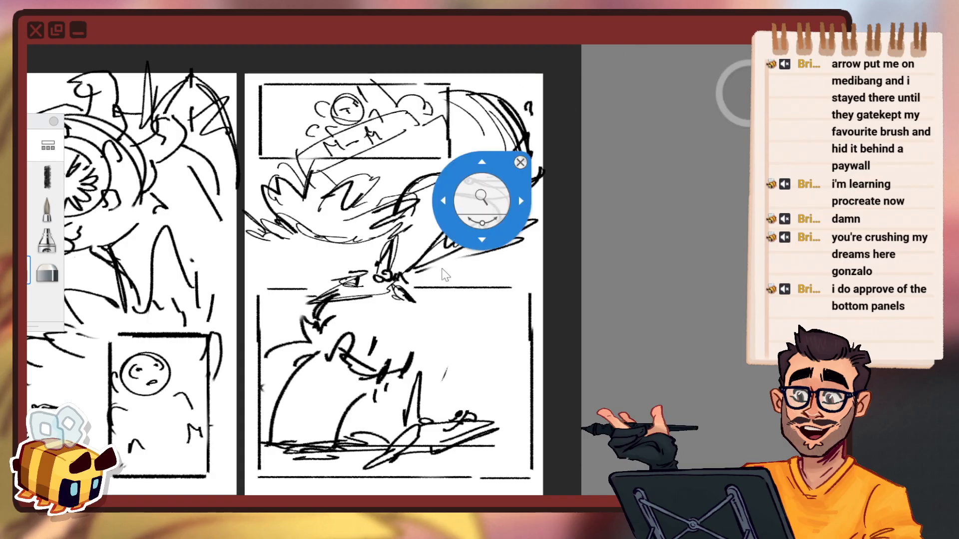
pyautogui.moveTo(482, 200); pyautogui.dragTo(479, 268)
pyautogui.moveTo(537, 265); pyautogui.dragTo(534, 231)
pyautogui.moveTo(358, 304)
pyautogui.mouseDown()
pyautogui.moveTo(447, 285)
pyautogui.moveTo(436, 300)
pyautogui.mouseUp()
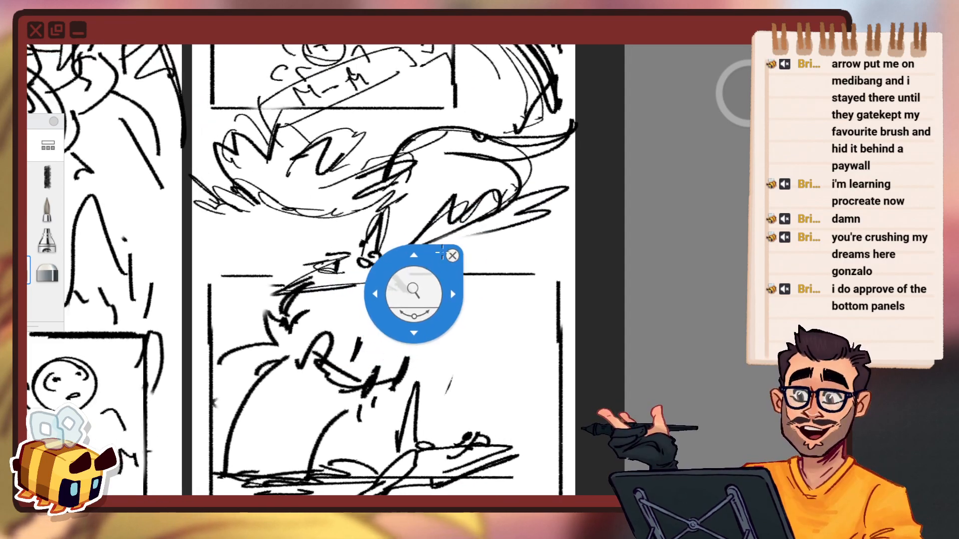
pyautogui.moveTo(746, 100); pyautogui.dragTo(594, 120)
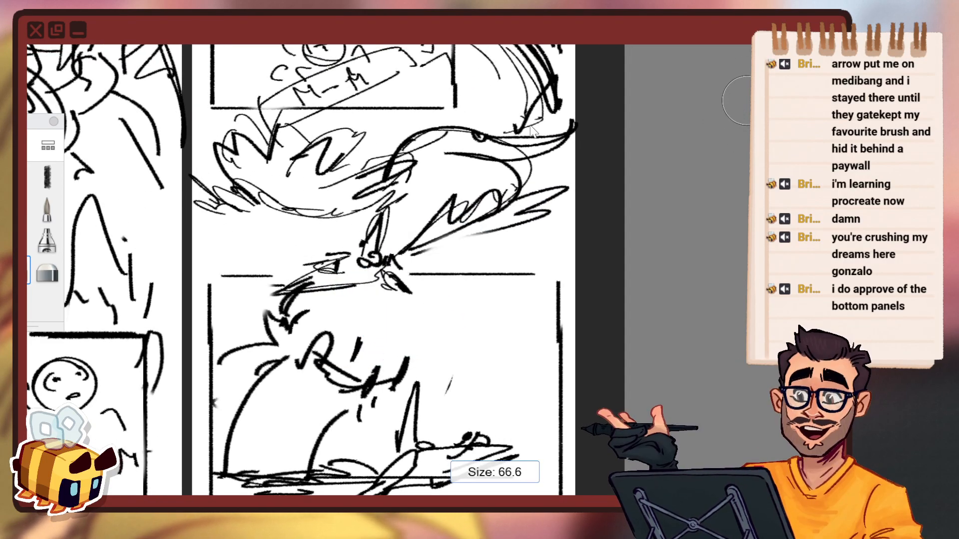
pyautogui.moveTo(455, 203)
pyautogui.mouseDown()
pyautogui.moveTo(444, 220)
pyautogui.moveTo(479, 215)
pyautogui.moveTo(462, 200)
pyautogui.mouseUp()
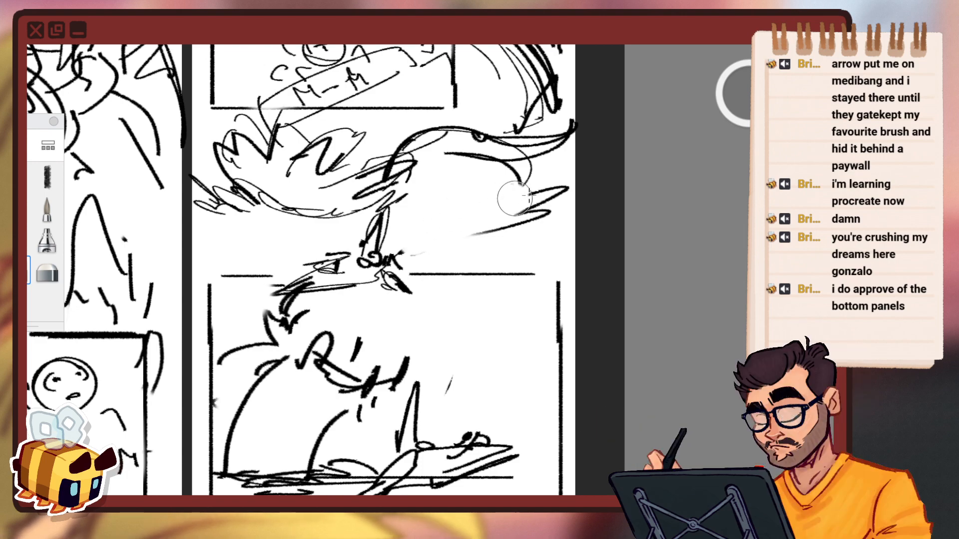
# Try jagged splash strokes below the arched creature, undo them, and sketch a lower splash outline beneath its belly.
pyautogui.press('p')
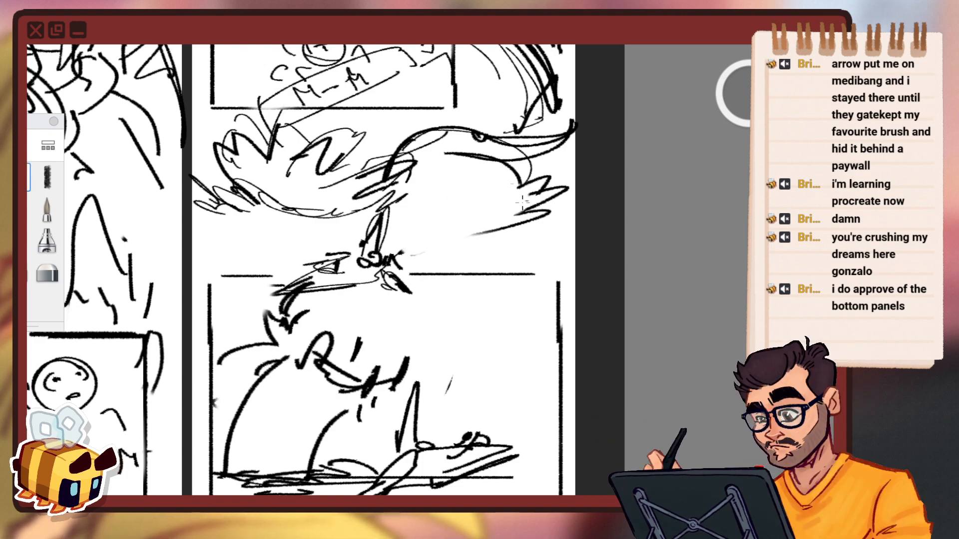
pyautogui.hotkey('ctrl', 'z')
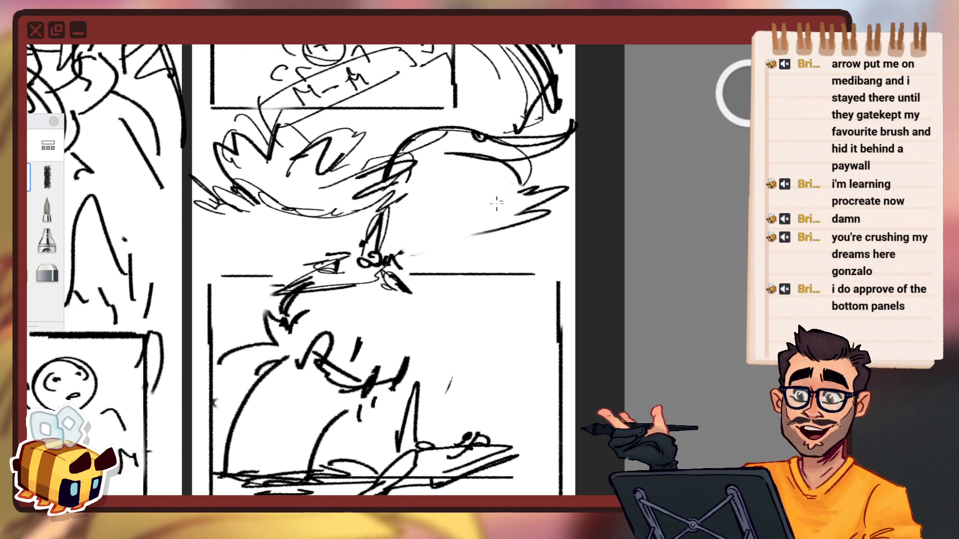
pyautogui.hotkey('ctrl', 'z')
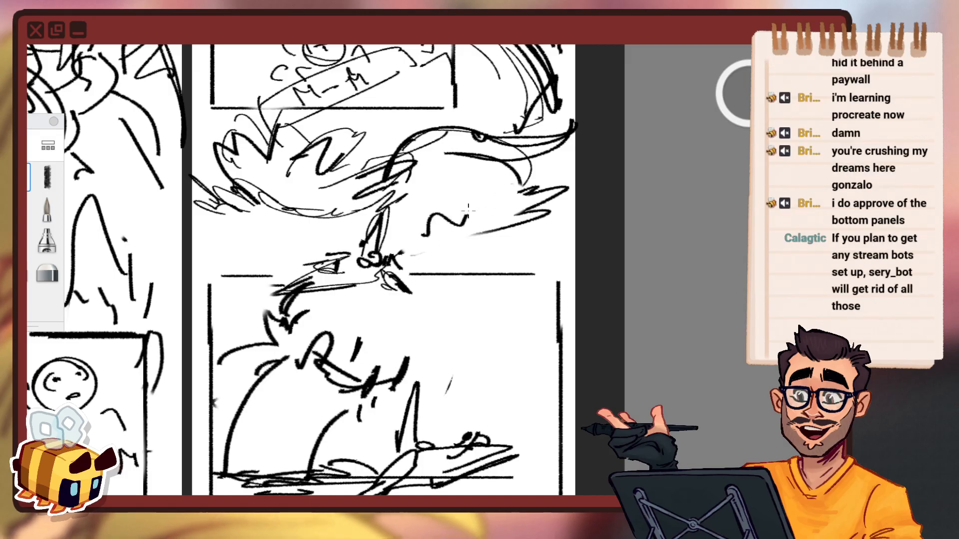
pyautogui.moveTo(474, 219)
pyautogui.mouseDown()
pyautogui.moveTo(425, 224)
pyautogui.moveTo(430, 235)
pyautogui.moveTo(468, 235)
pyautogui.moveTo(537, 189)
pyautogui.mouseUp()
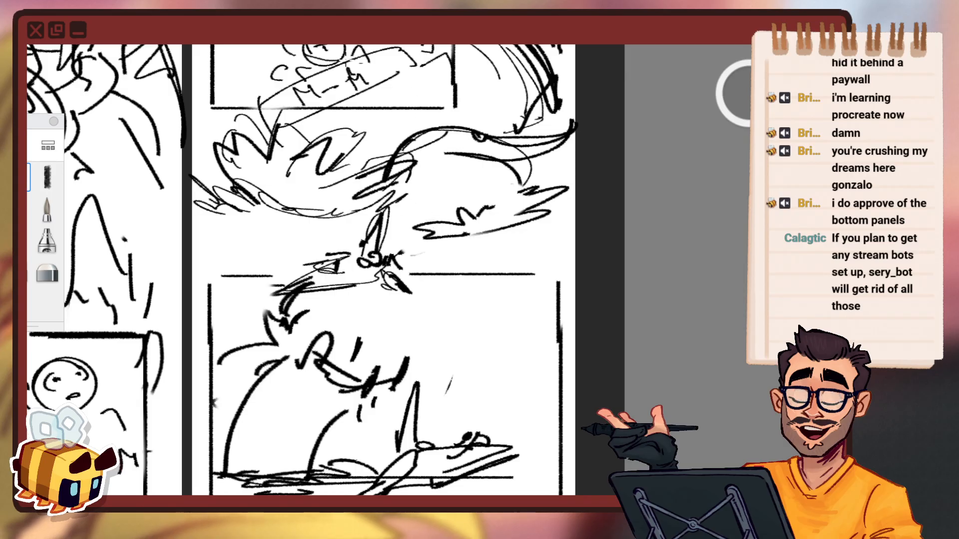
# Erase the curved lower edge of the large splash beneath the M-M boat, up to the arched creature's front.
pyautogui.press('v')
pyautogui.press('e')
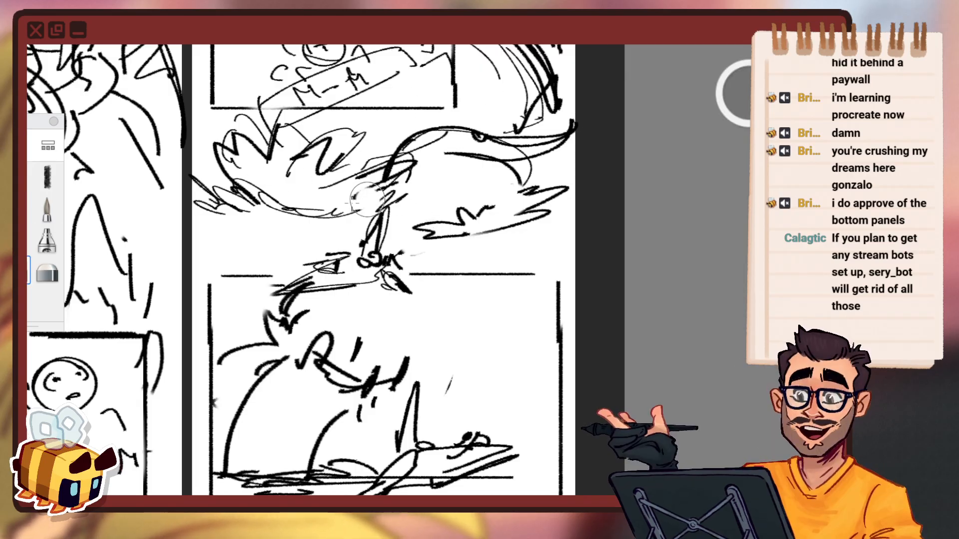
pyautogui.moveTo(315, 214); pyautogui.dragTo(406, 181)
# Redraw the splash beneath the M-M boat with jagged, radiating strokes reaching the front of the arched creature.
pyautogui.press('space')
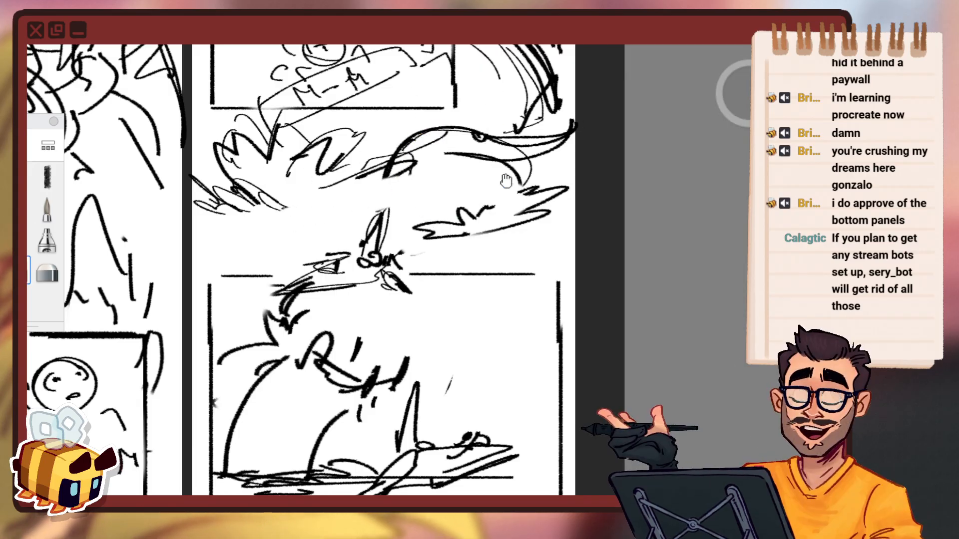
pyautogui.moveTo(470, 180); pyautogui.dragTo(427, 250)
pyautogui.moveTo(265, 251)
pyautogui.mouseDown()
pyautogui.moveTo(286, 239)
pyautogui.moveTo(318, 254)
pyautogui.mouseUp()
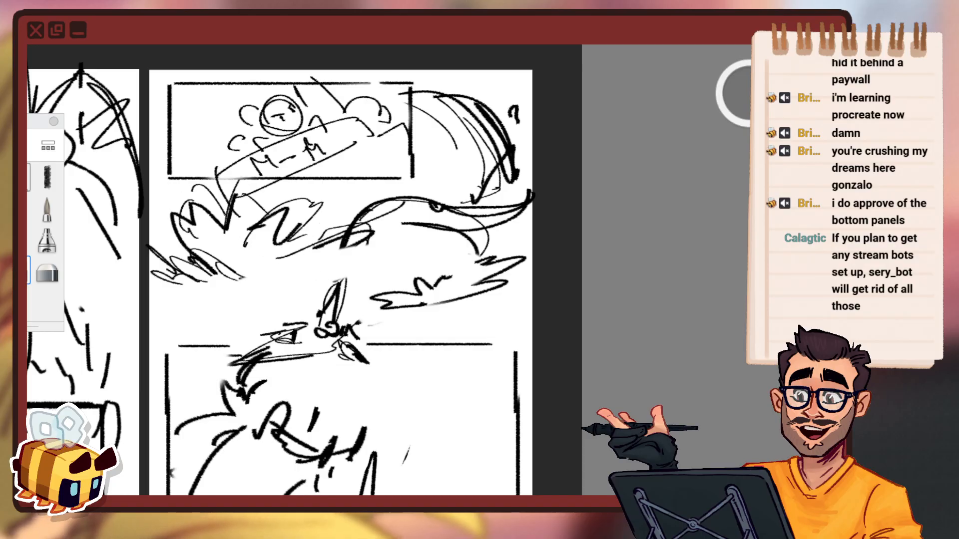
pyautogui.press('b')
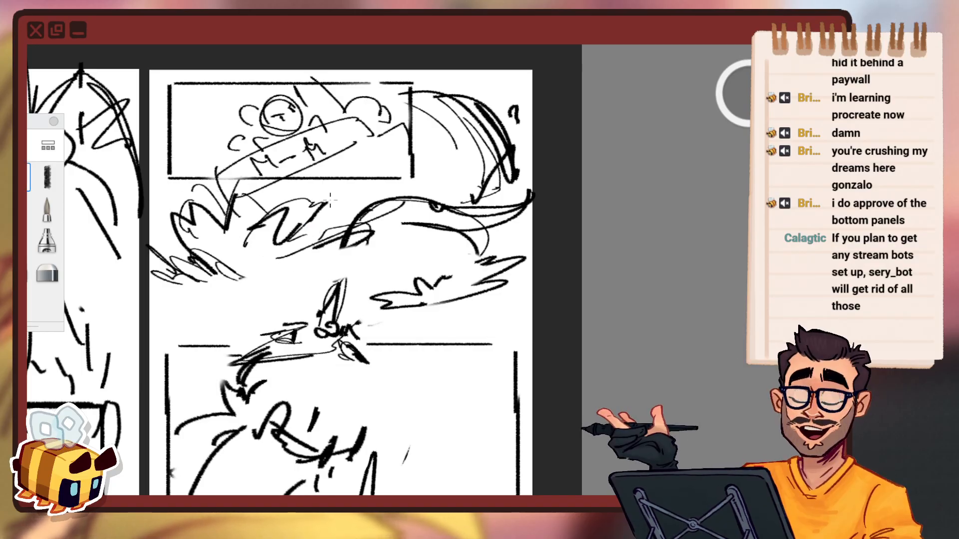
pyautogui.moveTo(349, 240)
pyautogui.mouseDown()
pyautogui.moveTo(299, 266)
pyautogui.moveTo(338, 327)
pyautogui.mouseUp()
pyautogui.press('space')
pyautogui.press('space')
pyautogui.moveTo(349, 261)
pyautogui.mouseDown()
pyautogui.moveTo(407, 252)
pyautogui.moveTo(428, 222)
pyautogui.mouseUp()
pyautogui.click(28, 270)
pyautogui.hotkey('ctrl', 'z')
# Lasso the small boat sketch overlapping the lower panel's top border and move it up beneath the large splash.
pyautogui.press('v')
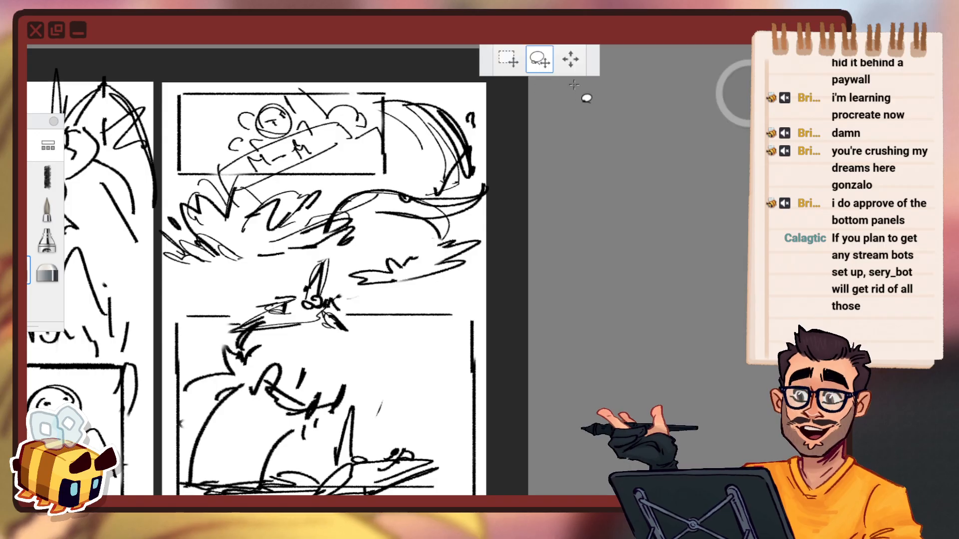
pyautogui.moveTo(346, 283)
pyautogui.mouseDown()
pyautogui.moveTo(325, 254)
pyautogui.moveTo(221, 334)
pyautogui.mouseUp()
pyautogui.moveTo(350, 346); pyautogui.dragTo(358, 345)
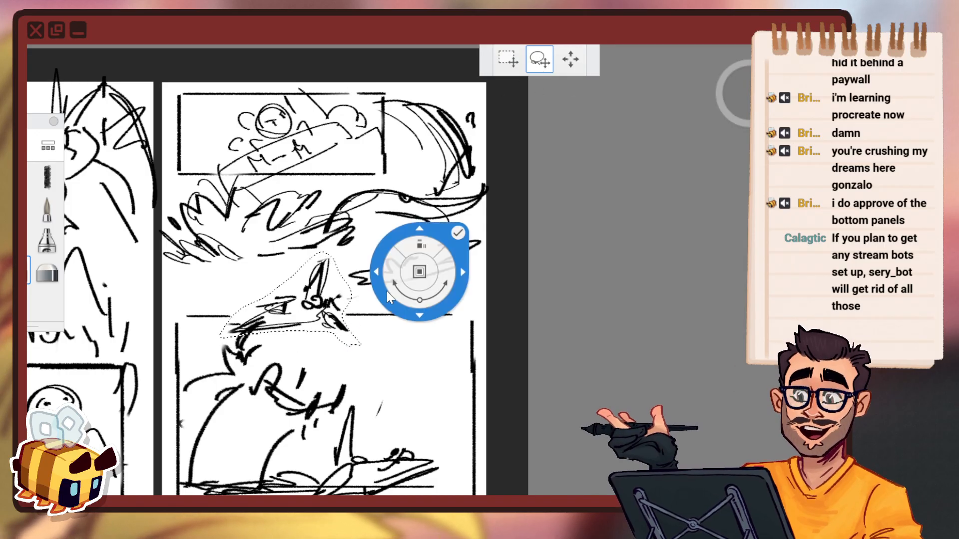
pyautogui.moveTo(466, 319); pyautogui.dragTo(456, 304)
pyautogui.moveTo(459, 274); pyautogui.dragTo(467, 291)
pyautogui.moveTo(467, 289); pyautogui.dragTo(458, 283)
pyautogui.moveTo(474, 283)
pyautogui.mouseDown()
pyautogui.moveTo(494, 270)
pyautogui.moveTo(482, 278)
pyautogui.mouseUp()
pyautogui.moveTo(491, 282); pyautogui.dragTo(483, 280)
pyautogui.moveTo(494, 280); pyautogui.dragTo(491, 280)
pyautogui.moveTo(498, 280); pyautogui.dragTo(501, 280)
pyautogui.moveTo(502, 279); pyautogui.dragTo(481, 293)
pyautogui.click(503, 235)
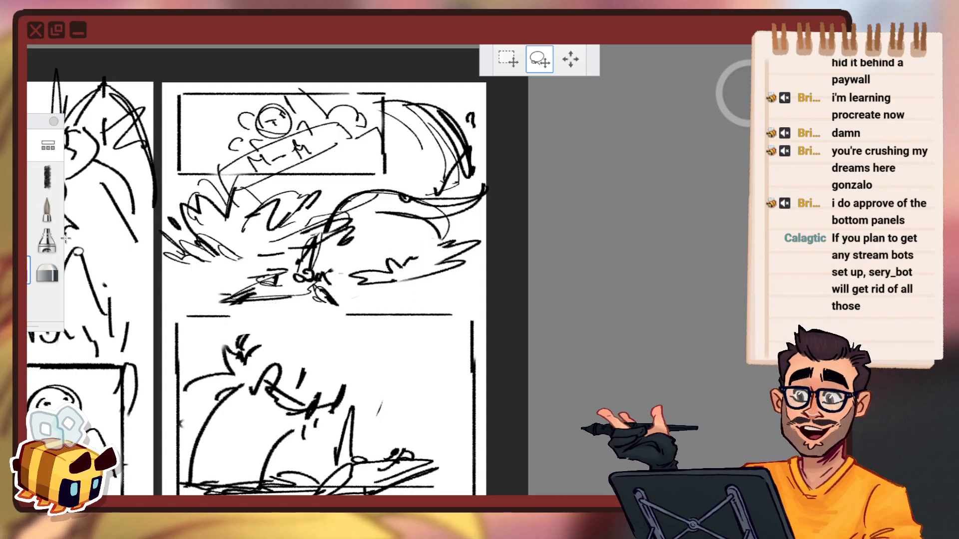
# Erase the small boat's upright mast where it overlaps the creature, and save the document.
pyautogui.press('b')
pyautogui.moveTo(320, 234)
pyautogui.mouseDown()
pyautogui.moveTo(311, 251)
pyautogui.moveTo(331, 219)
pyautogui.mouseUp()
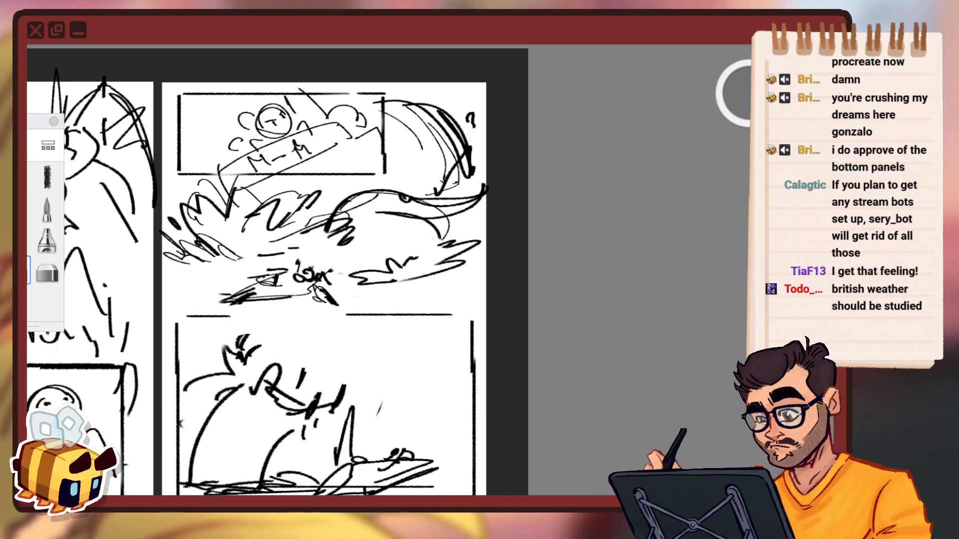
pyautogui.click(16, 23)
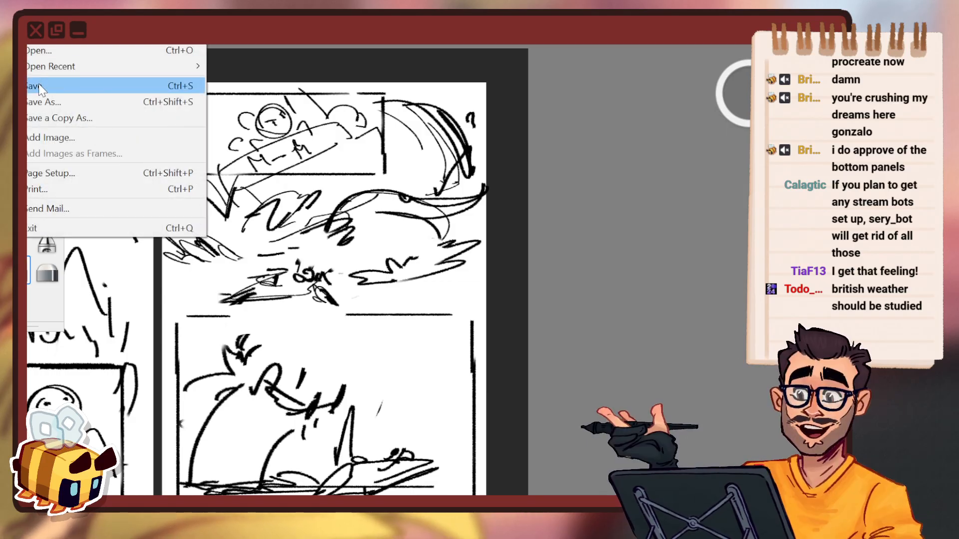
pyautogui.click(39, 87)
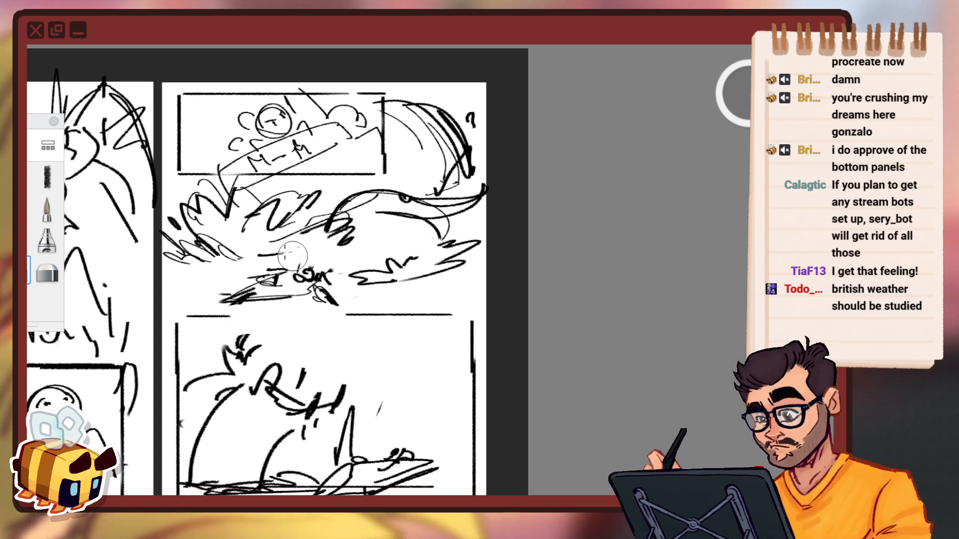
# Redraw the small boat's slanted mast and darken the details on its hull.
pyautogui.moveTo(298, 267)
pyautogui.mouseDown()
pyautogui.moveTo(313, 234)
pyautogui.moveTo(319, 248)
pyautogui.mouseUp()
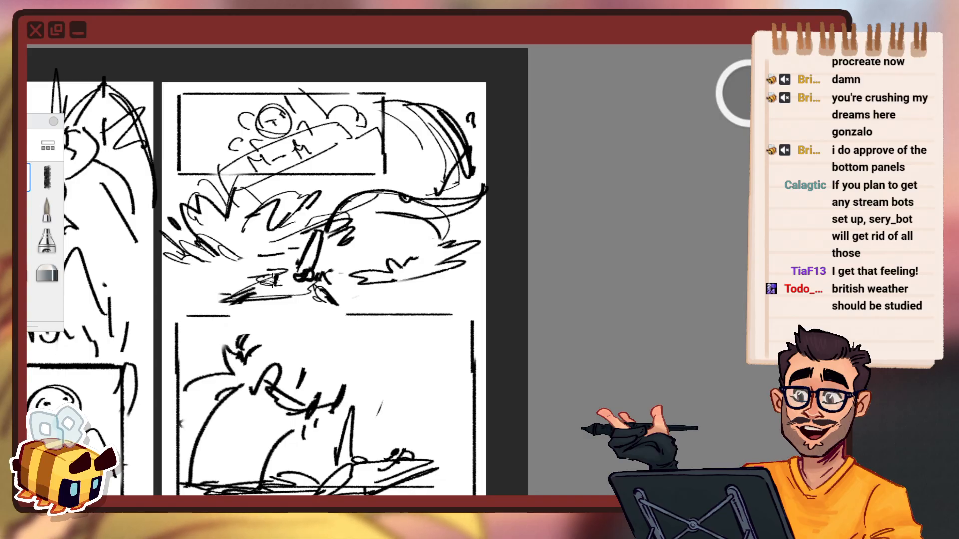
pyautogui.moveTo(284, 284); pyautogui.dragTo(277, 278)
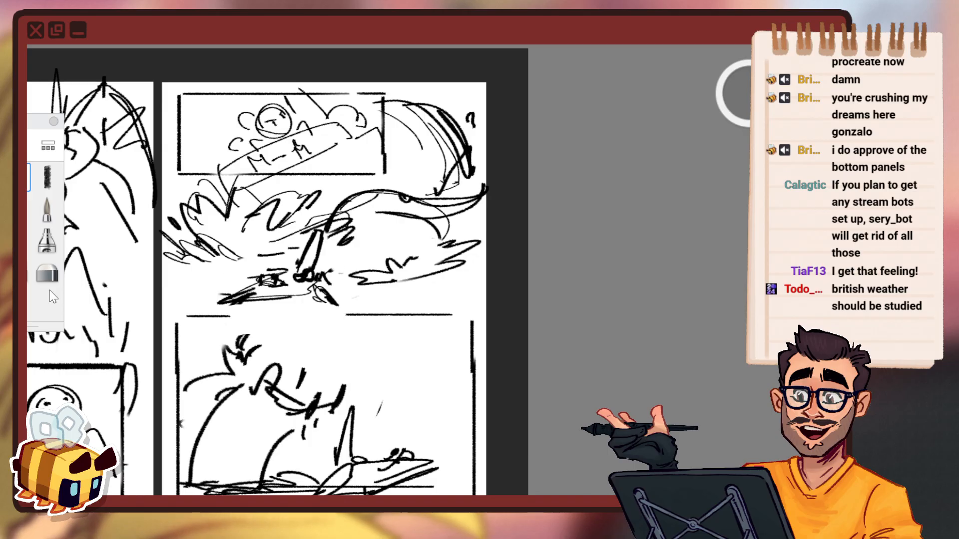
# Erase the inner splash outline below the arched creature and redraw it with jagged strokes extending toward the small boat.
pyautogui.moveTo(411, 262)
pyautogui.mouseDown()
pyautogui.moveTo(396, 281)
pyautogui.moveTo(421, 274)
pyautogui.mouseUp()
pyautogui.press('b')
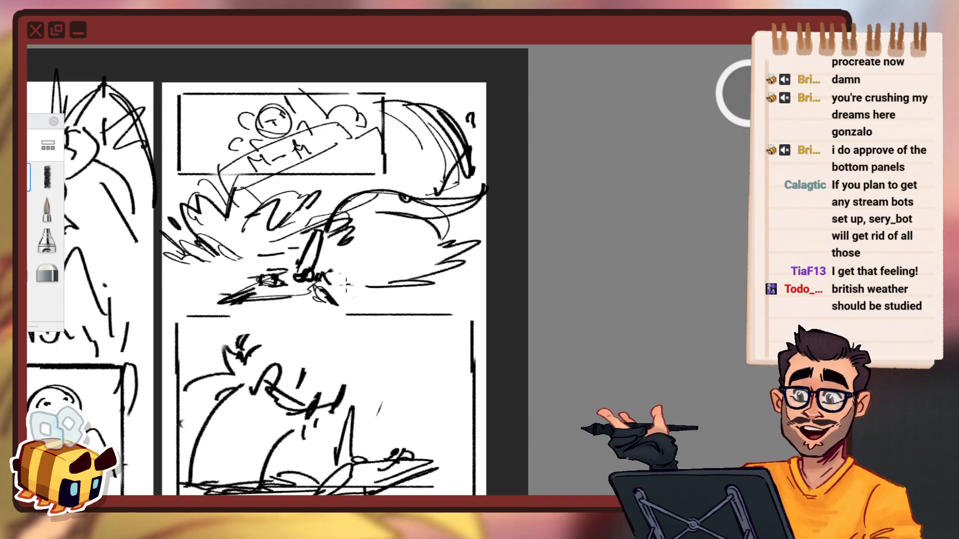
pyautogui.hotkey('ctrl', 'z')
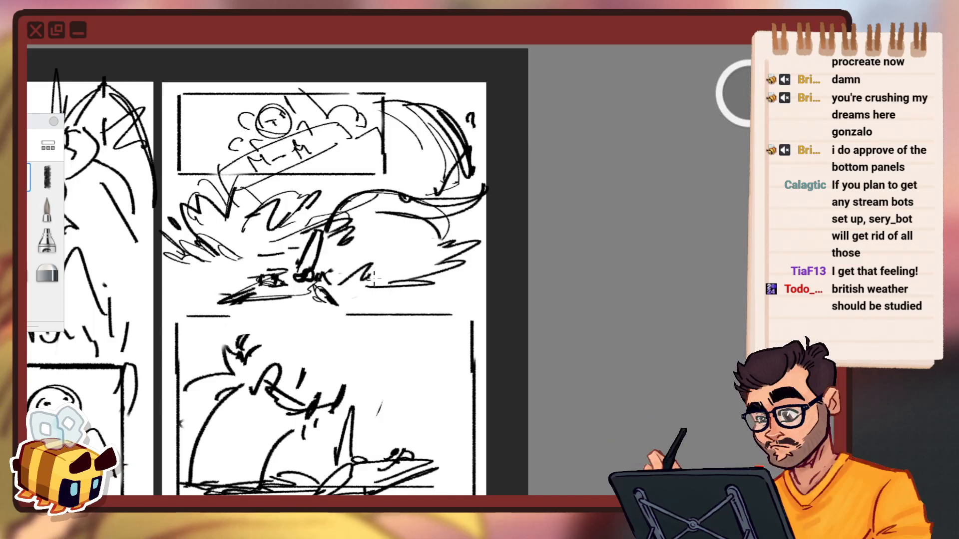
pyautogui.moveTo(374, 279); pyautogui.dragTo(428, 262)
pyautogui.moveTo(338, 287); pyautogui.dragTo(412, 269)
pyautogui.moveTo(432, 256); pyautogui.dragTo(437, 244)
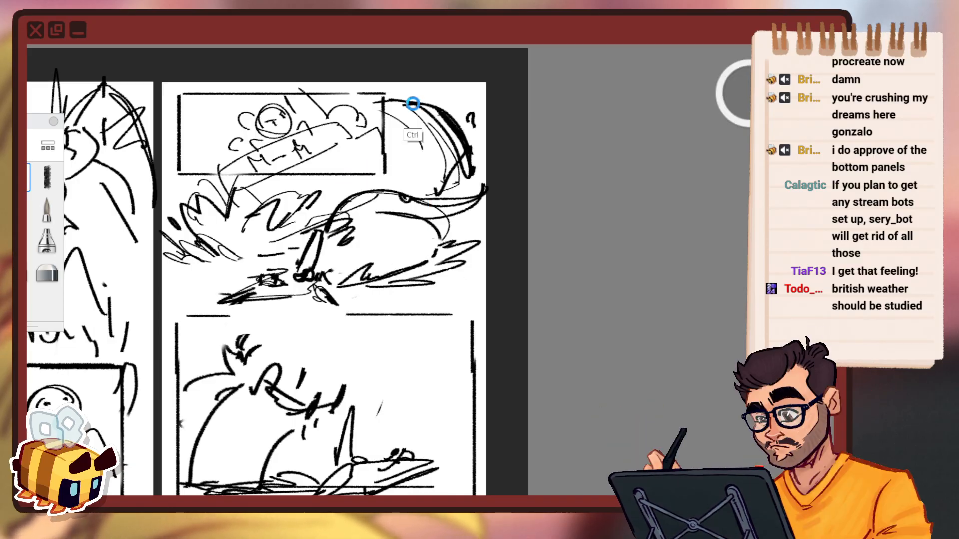
# Erase the thick hatched arc beside the upper panel, try short replacement strokes, and undo them.
pyautogui.press('e')
pyautogui.moveTo(464, 148)
pyautogui.mouseDown()
pyautogui.moveTo(423, 140)
pyautogui.moveTo(443, 165)
pyautogui.moveTo(443, 183)
pyautogui.moveTo(421, 188)
pyautogui.moveTo(385, 171)
pyautogui.mouseUp()
pyautogui.press('b')
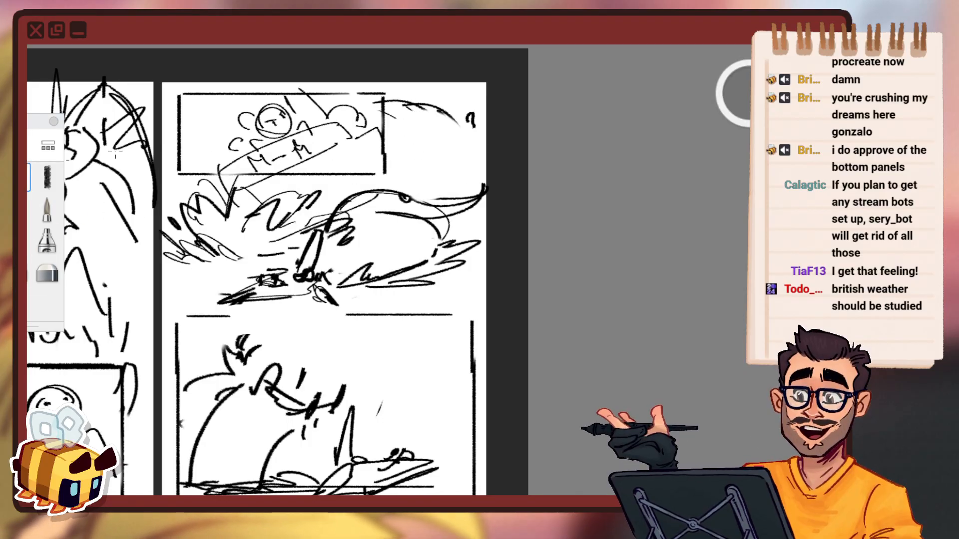
pyautogui.hotkey('ctrl', 'z')
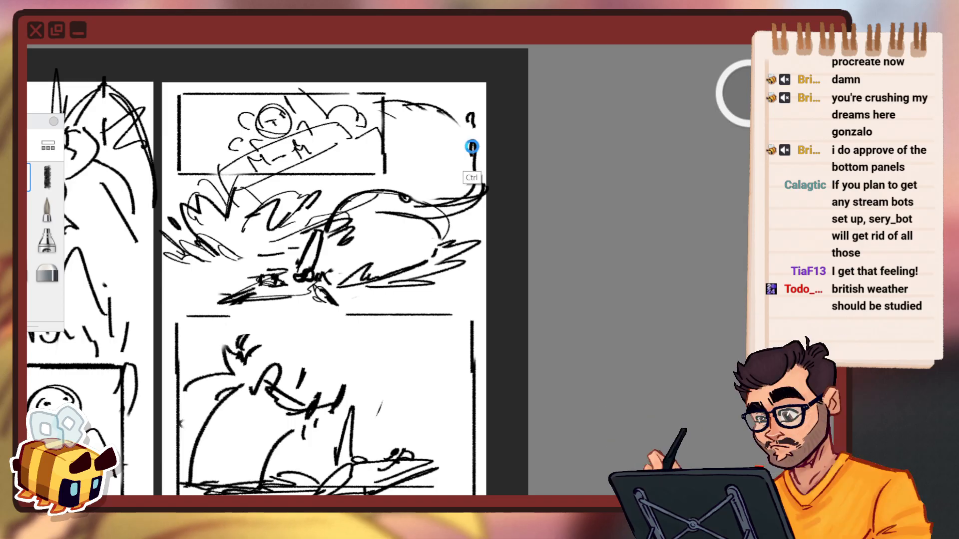
pyautogui.moveTo(472, 142); pyautogui.dragTo(467, 155)
pyautogui.hotkey('ctrl', 'z')
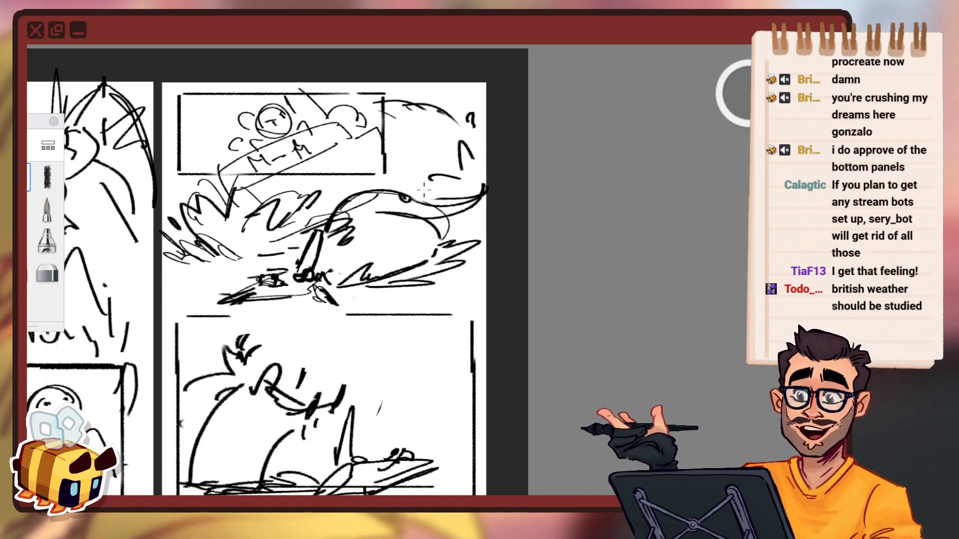
pyautogui.hotkey('ctrl', 'z')
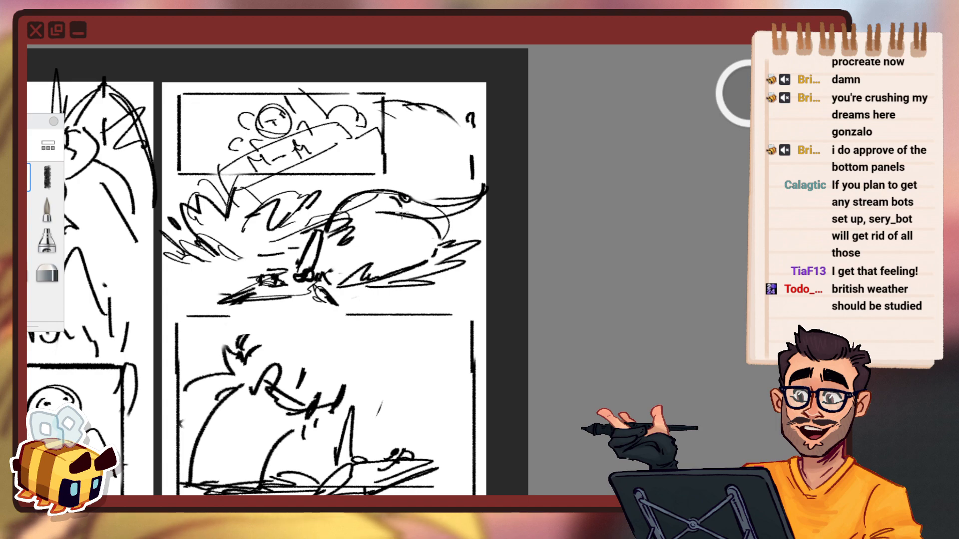
# Redraw the thick curved tail beside the upper panel, linking it to the arched creature, and thicken the creature's back.
pyautogui.moveTo(402, 214); pyautogui.dragTo(404, 220)
pyautogui.moveTo(459, 124); pyautogui.dragTo(474, 202)
pyautogui.moveTo(431, 108); pyautogui.dragTo(481, 177)
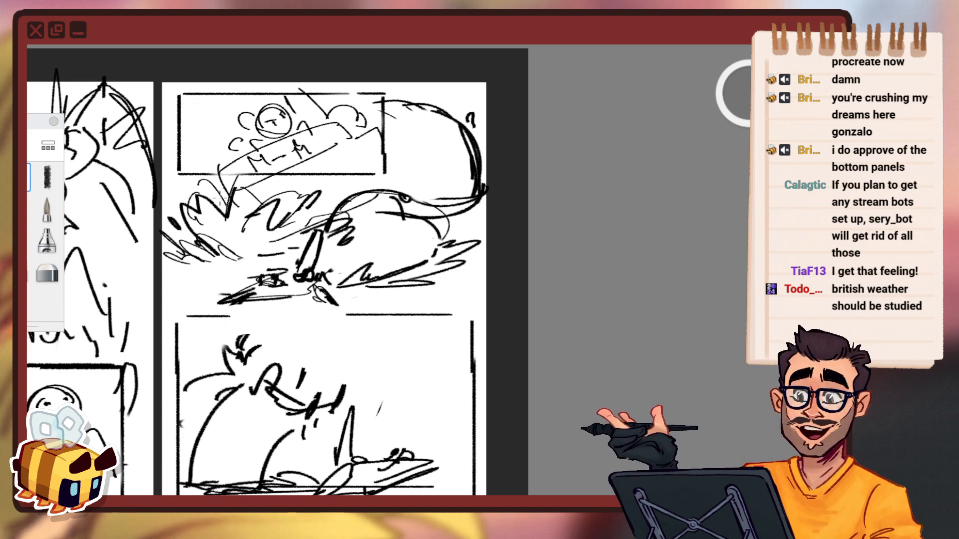
pyautogui.moveTo(225, 176); pyautogui.dragTo(212, 214)
# Erase the arched creature, its curved tail, the large splash, and the upper panel's right border, leaving both boats.
pyautogui.press('space')
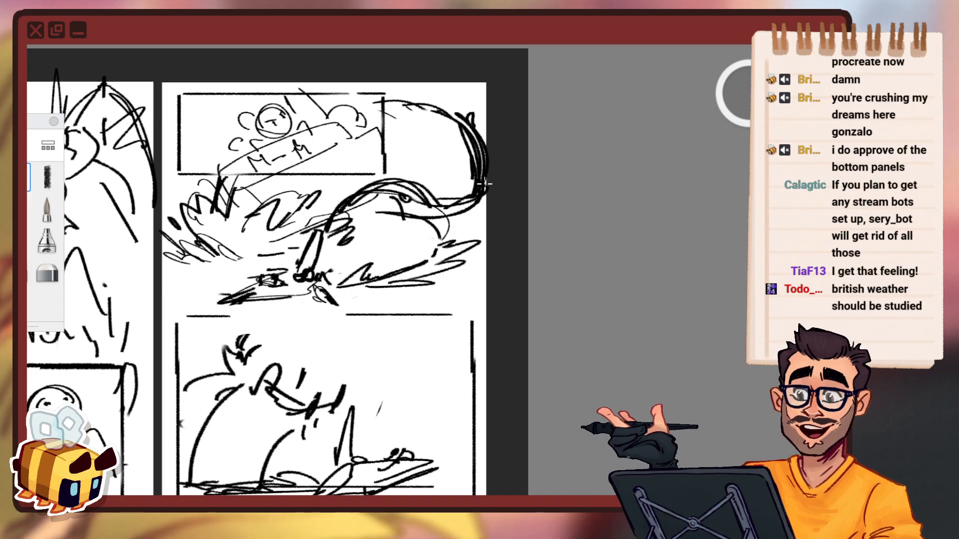
pyautogui.press('space')
pyautogui.moveTo(441, 220); pyautogui.dragTo(463, 233)
pyautogui.press('e')
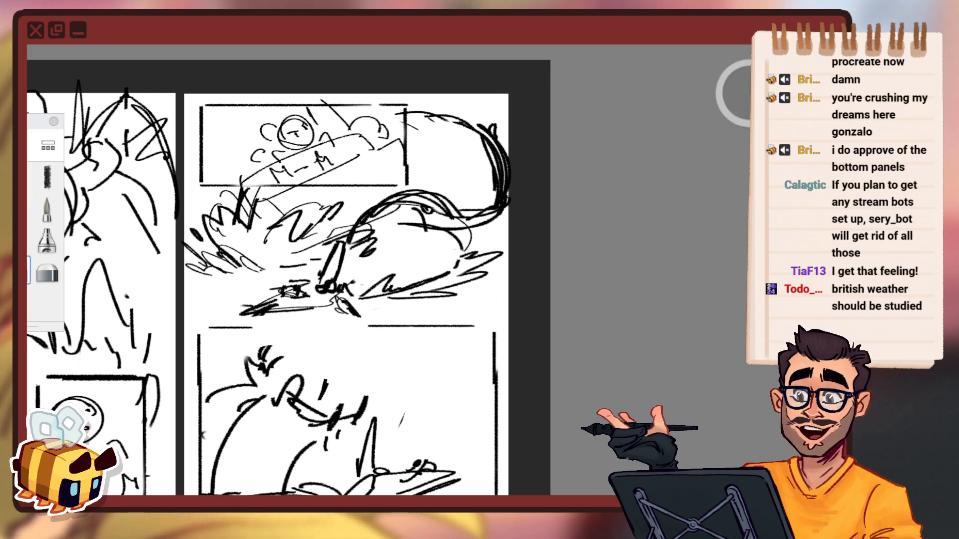
pyautogui.moveTo(406, 107); pyautogui.dragTo(435, 204)
pyautogui.moveTo(410, 210)
pyautogui.mouseDown()
pyautogui.moveTo(391, 209)
pyautogui.moveTo(361, 233)
pyautogui.moveTo(346, 222)
pyautogui.moveTo(232, 212)
pyautogui.mouseUp()
pyautogui.moveTo(329, 179); pyautogui.dragTo(355, 168)
pyautogui.hotkey('ctrl', 'z')
pyautogui.moveTo(440, 195); pyautogui.dragTo(478, 201)
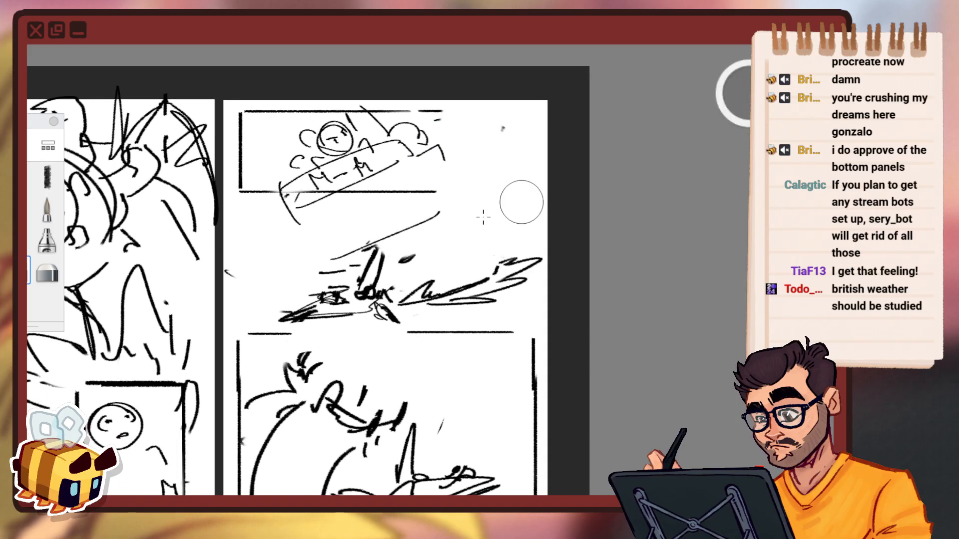
pyautogui.moveTo(419, 253); pyautogui.dragTo(403, 262)
pyautogui.moveTo(329, 273); pyautogui.dragTo(321, 274)
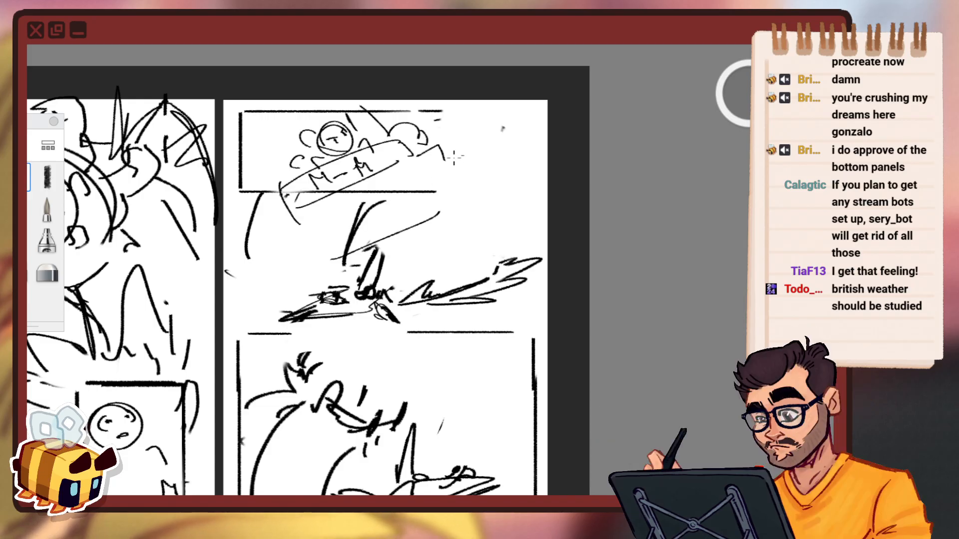
# Draw a new right border for the upper panel and sketch a forked tail fin beside it.
pyautogui.moveTo(460, 114); pyautogui.dragTo(459, 184)
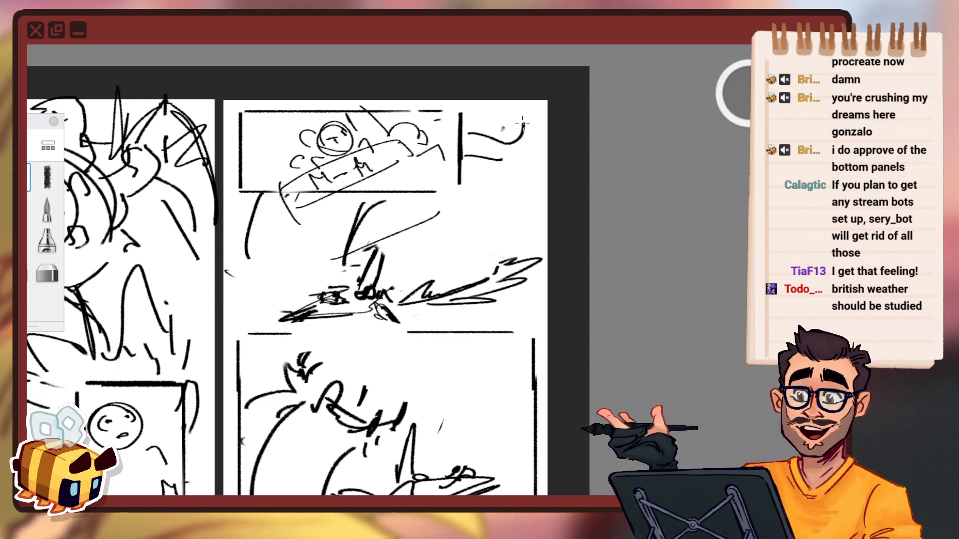
pyautogui.moveTo(522, 122); pyautogui.dragTo(530, 106)
pyautogui.hotkey('ctrl', 'z')
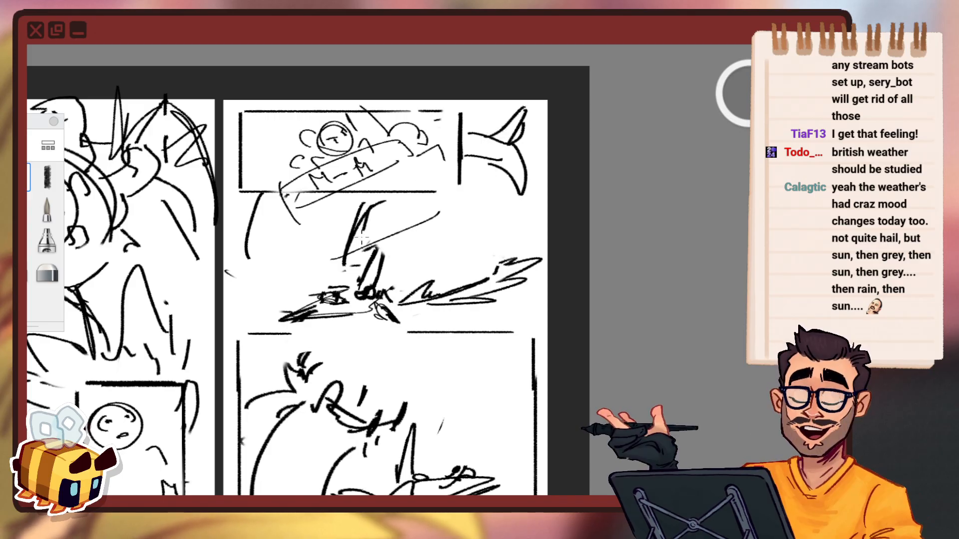
# Sketch the creature's curved, finned back behind the boats, add splashes at both ends, and shade the tail fin.
pyautogui.moveTo(370, 208); pyautogui.dragTo(398, 233)
pyautogui.moveTo(263, 267); pyautogui.dragTo(235, 260)
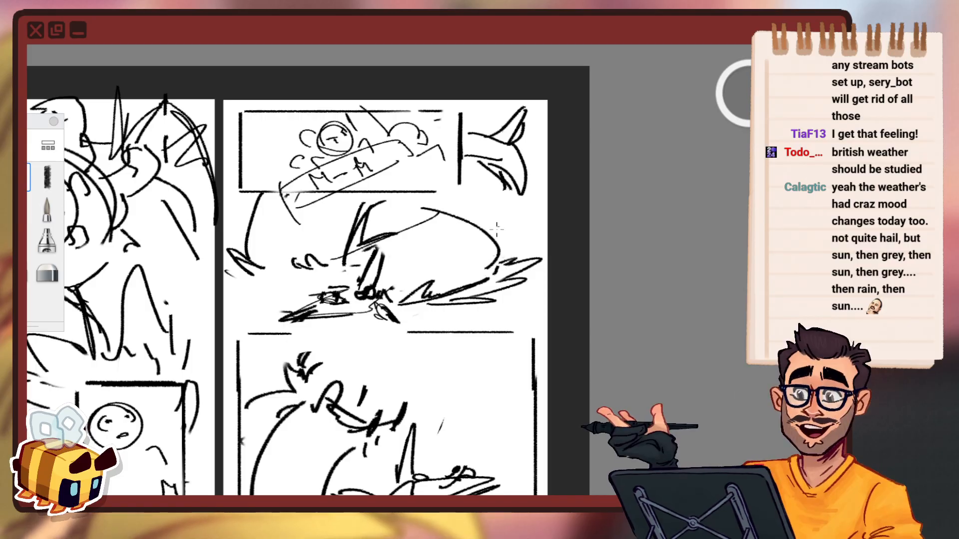
pyautogui.moveTo(419, 210)
pyautogui.mouseDown()
pyautogui.moveTo(504, 223)
pyautogui.moveTo(500, 234)
pyautogui.mouseUp()
pyautogui.press('space')
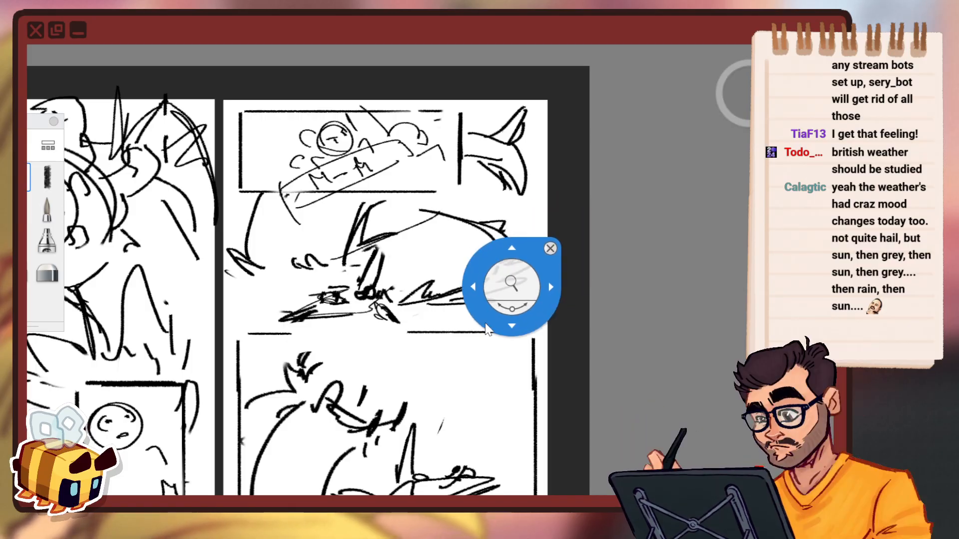
pyautogui.moveTo(511, 288); pyautogui.dragTo(543, 304)
pyautogui.moveTo(529, 213); pyautogui.dragTo(542, 185)
pyautogui.moveTo(478, 190); pyautogui.dragTo(492, 215)
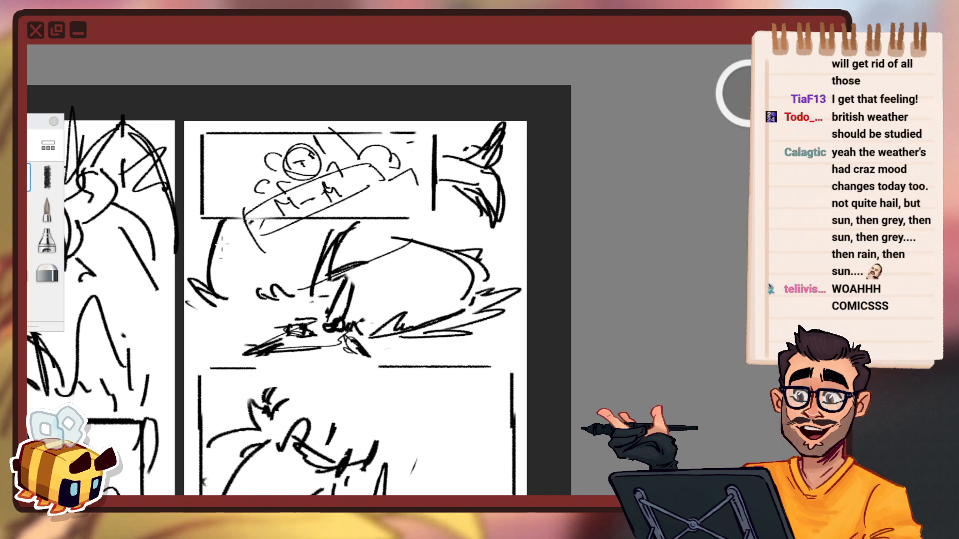
# Erase the lower panel's upper-right borders and the strokes beside the bent figure to clear space for an inset.
pyautogui.press('space')
pyautogui.moveTo(426, 291); pyautogui.dragTo(451, 218)
pyautogui.moveTo(497, 289); pyautogui.dragTo(473, 258)
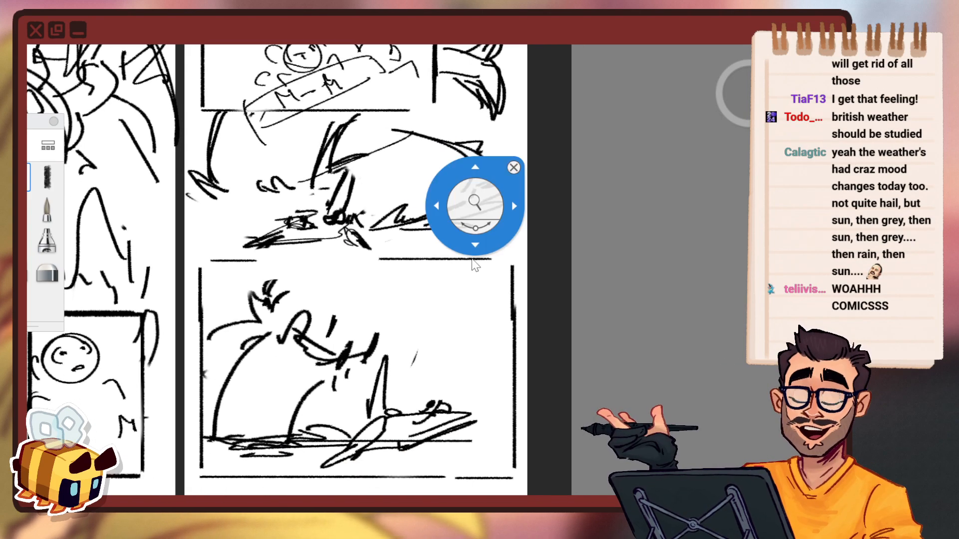
pyautogui.press('e')
pyautogui.moveTo(359, 270)
pyautogui.mouseDown()
pyautogui.moveTo(522, 273)
pyautogui.moveTo(500, 333)
pyautogui.mouseUp()
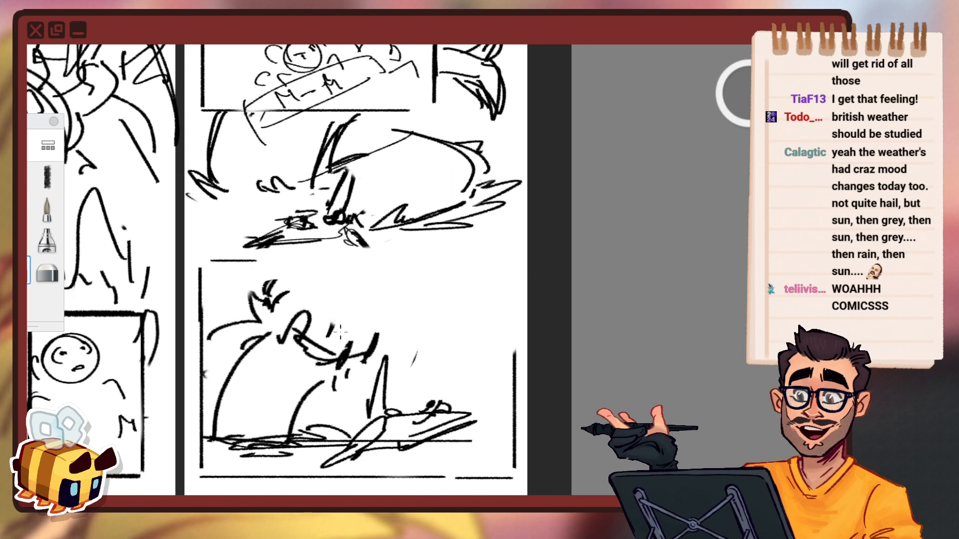
pyautogui.moveTo(340, 332); pyautogui.dragTo(495, 338)
pyautogui.hotkey('ctrl', 'z')
pyautogui.moveTo(362, 309); pyautogui.dragTo(492, 338)
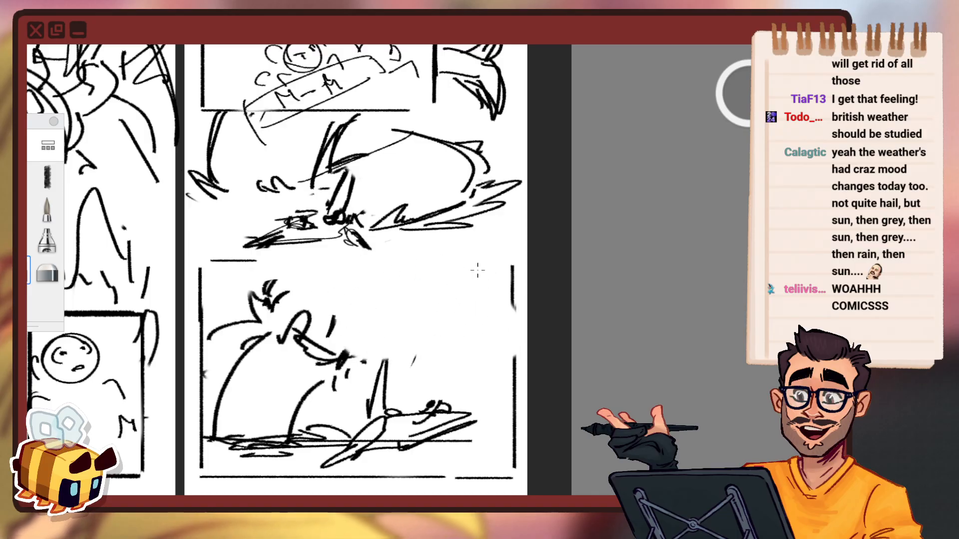
pyautogui.moveTo(510, 263); pyautogui.dragTo(508, 308)
pyautogui.press('space')
pyautogui.moveTo(415, 321); pyautogui.dragTo(411, 285)
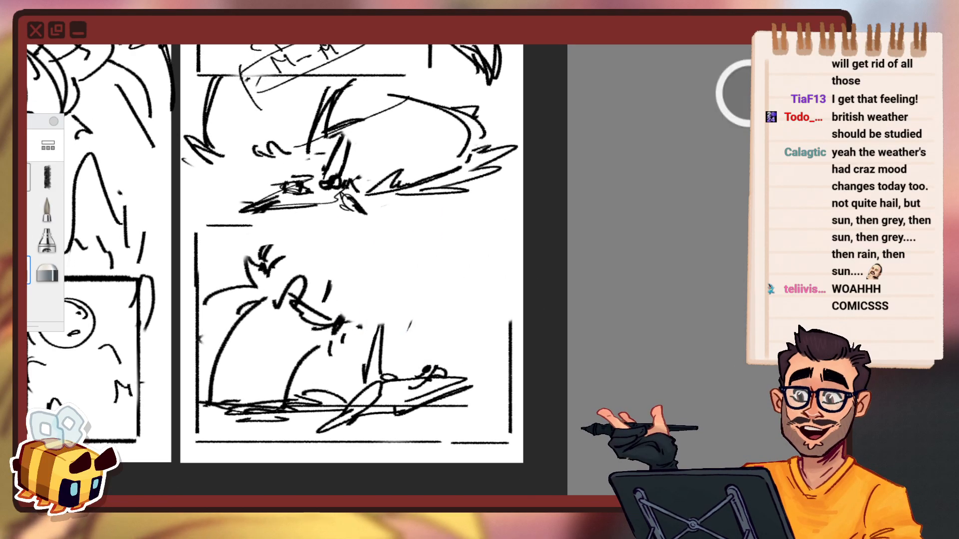
pyautogui.moveTo(343, 210); pyautogui.dragTo(343, 306)
pyautogui.hotkey('ctrl', 'z')
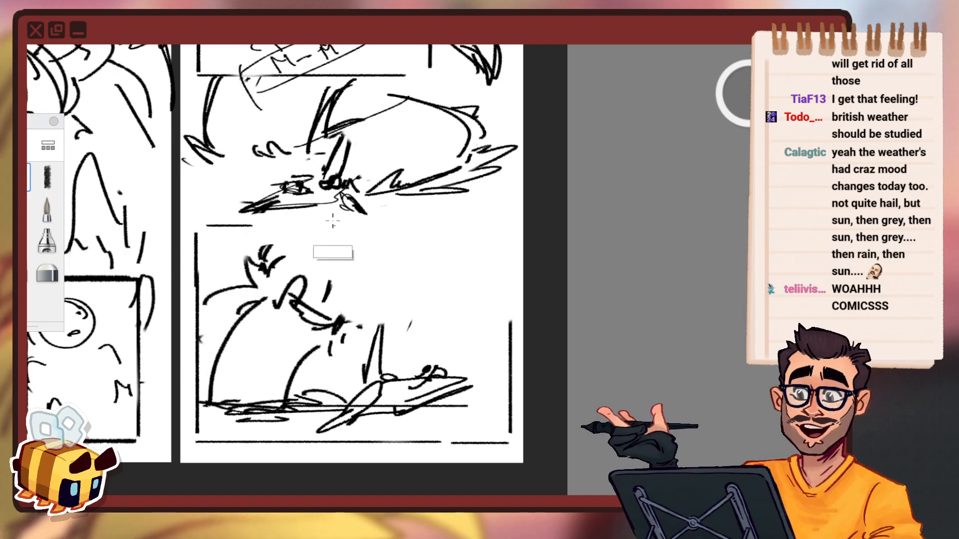
pyautogui.moveTo(332, 213)
pyautogui.mouseDown()
pyautogui.moveTo(332, 273)
pyautogui.moveTo(490, 208)
pyautogui.moveTo(495, 288)
pyautogui.mouseUp()
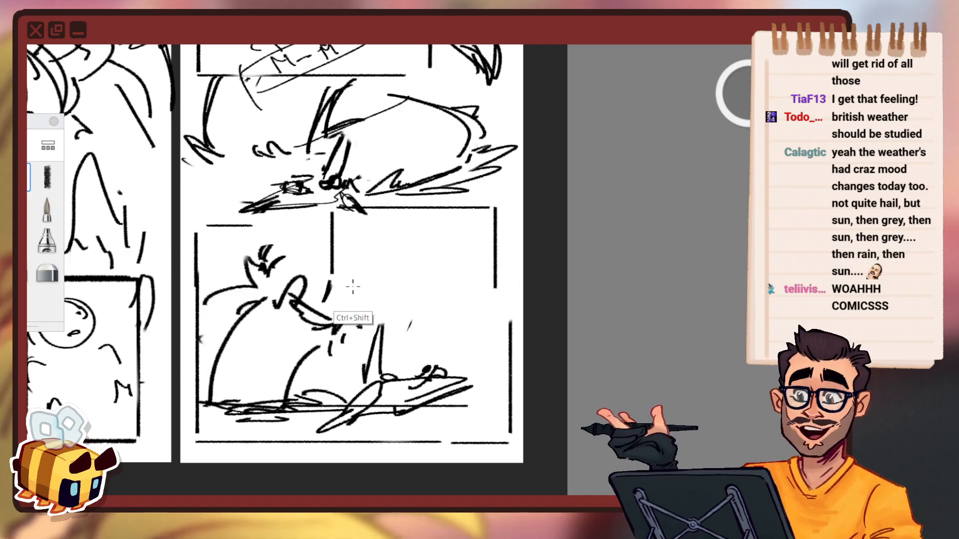
pyautogui.moveTo(333, 286); pyautogui.dragTo(494, 287)
pyautogui.hotkey('ctrl', 'z')
pyautogui.hotkey('ctrl', 'z')
pyautogui.hotkey('ctrl', 'z')
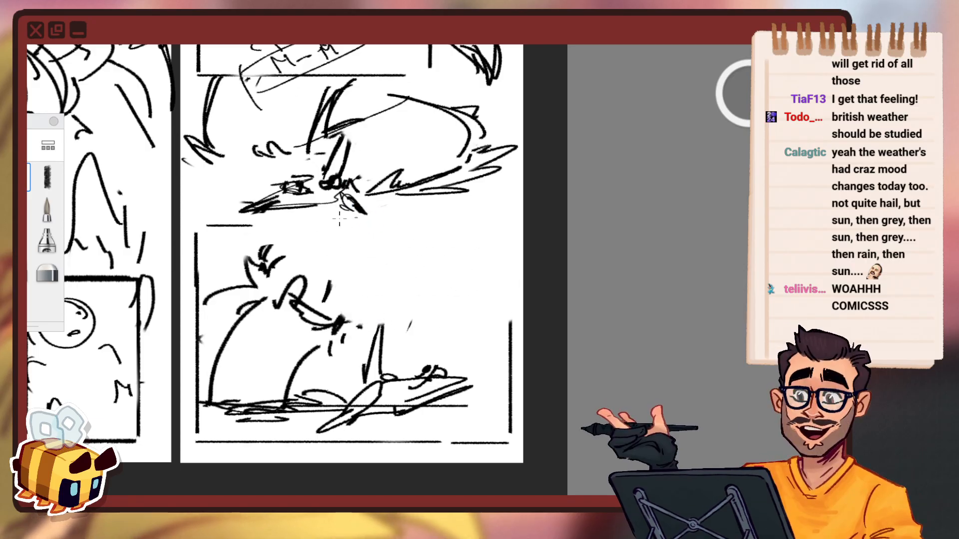
# Draw a wide rectangular inset panel overlapping the lower panel's upper-right area, just below the boats.
pyautogui.moveTo(314, 211)
pyautogui.mouseDown()
pyautogui.moveTo(314, 269)
pyautogui.moveTo(496, 206)
pyautogui.mouseUp()
pyautogui.moveTo(497, 208); pyautogui.dragTo(498, 289)
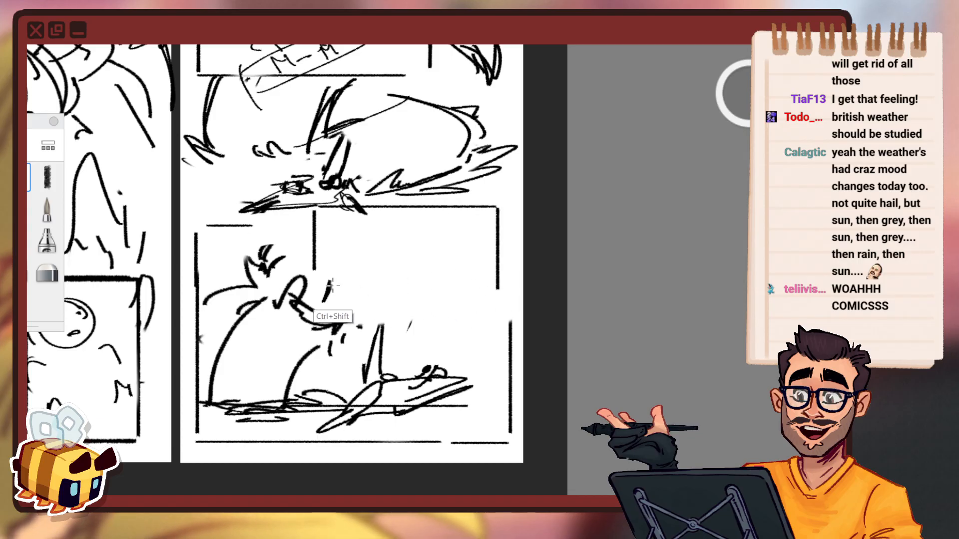
pyautogui.moveTo(332, 285); pyautogui.dragTo(495, 284)
pyautogui.press('space')
pyautogui.moveTo(390, 259)
pyautogui.mouseDown()
pyautogui.moveTo(402, 311)
pyautogui.moveTo(431, 266)
pyautogui.mouseUp()
pyautogui.press('space')
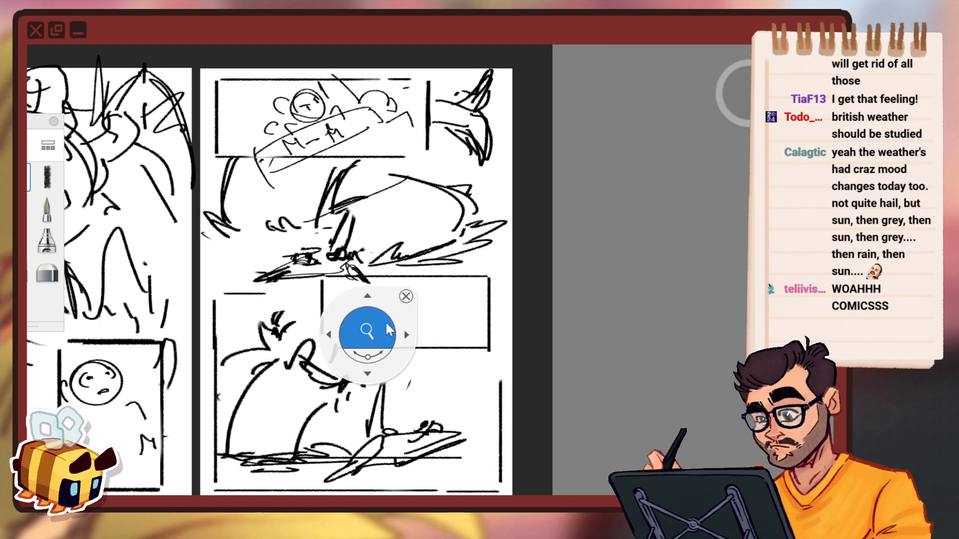
# Sketch a round-headed character with curly hair and a pointed shape below the head inside the inset panel.
pyautogui.moveTo(386, 325)
pyautogui.mouseDown()
pyautogui.moveTo(429, 327)
pyautogui.moveTo(371, 312)
pyautogui.moveTo(455, 327)
pyautogui.mouseUp()
pyautogui.hotkey('ctrl', 'z')
pyautogui.hotkey('ctrl', 'z')
pyautogui.hotkey('ctrl', 'z')
pyautogui.moveTo(393, 303)
pyautogui.mouseDown()
pyautogui.moveTo(392, 278)
pyautogui.moveTo(447, 288)
pyautogui.moveTo(403, 289)
pyautogui.mouseUp()
pyautogui.hotkey('ctrl', 'z')
pyautogui.hotkey('ctrl', 'z')
pyautogui.moveTo(417, 287); pyautogui.dragTo(451, 291)
pyautogui.hotkey('ctrl', 'z')
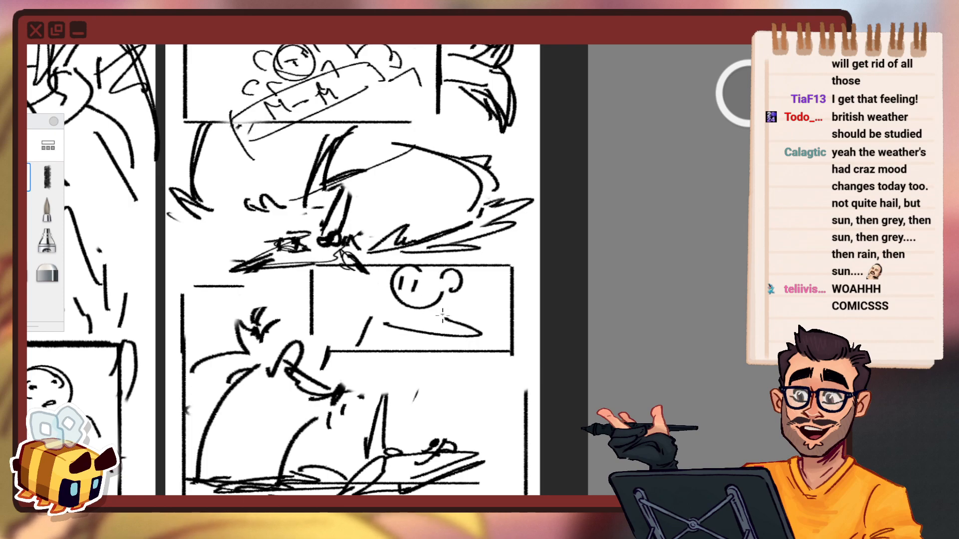
pyautogui.moveTo(448, 332); pyautogui.dragTo(467, 341)
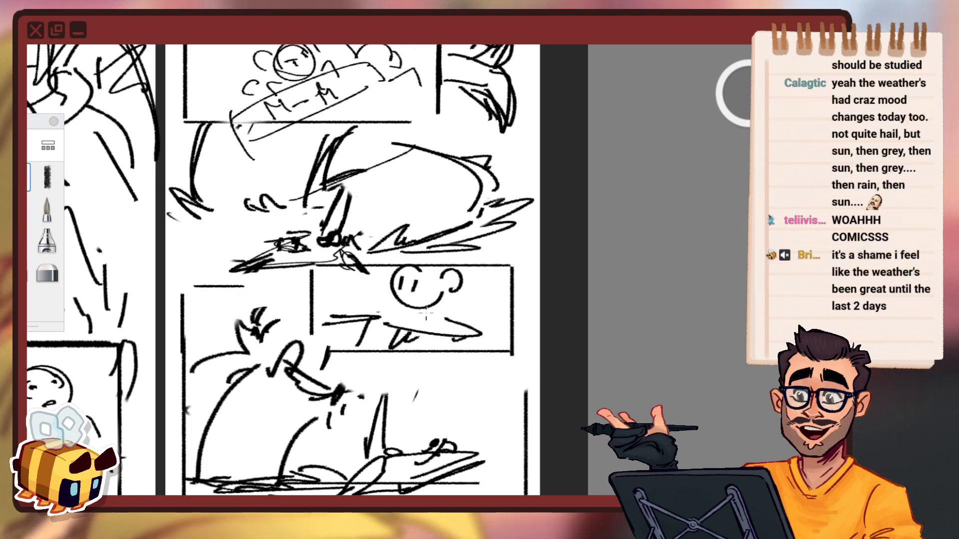
pyautogui.moveTo(409, 269)
pyautogui.mouseDown()
pyautogui.moveTo(441, 273)
pyautogui.moveTo(454, 291)
pyautogui.mouseUp()
# Add spiky strokes around the base of the large arched shape in the lower panel.
pyautogui.press('space')
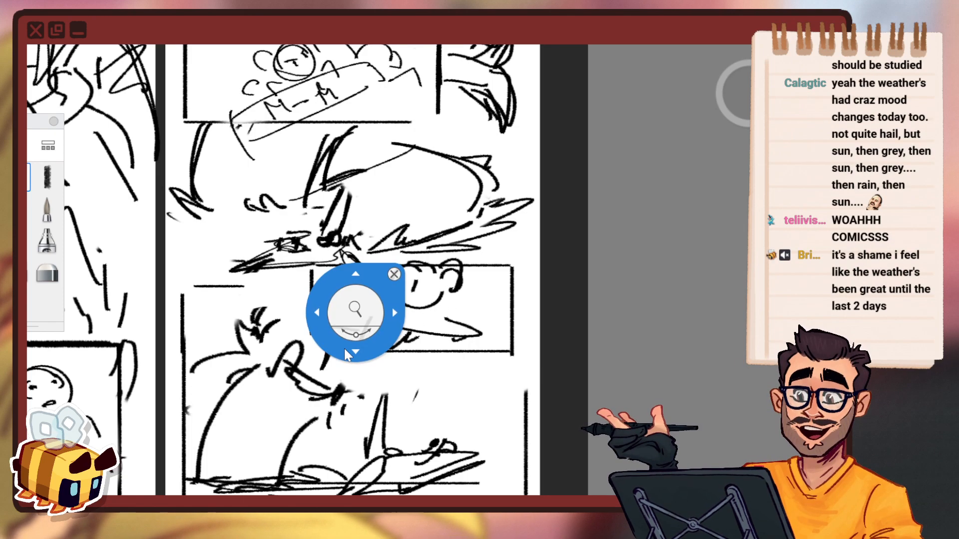
pyautogui.moveTo(345, 350); pyautogui.dragTo(378, 247)
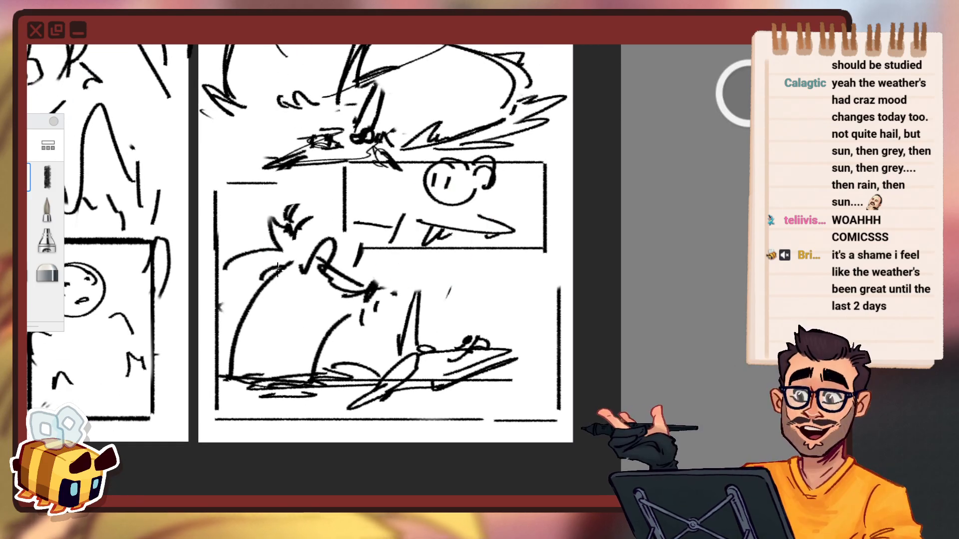
pyautogui.moveTo(358, 347)
pyautogui.mouseDown()
pyautogui.moveTo(316, 372)
pyautogui.moveTo(281, 363)
pyautogui.mouseUp()
pyautogui.press('space')
pyautogui.moveTo(492, 326); pyautogui.dragTo(469, 423)
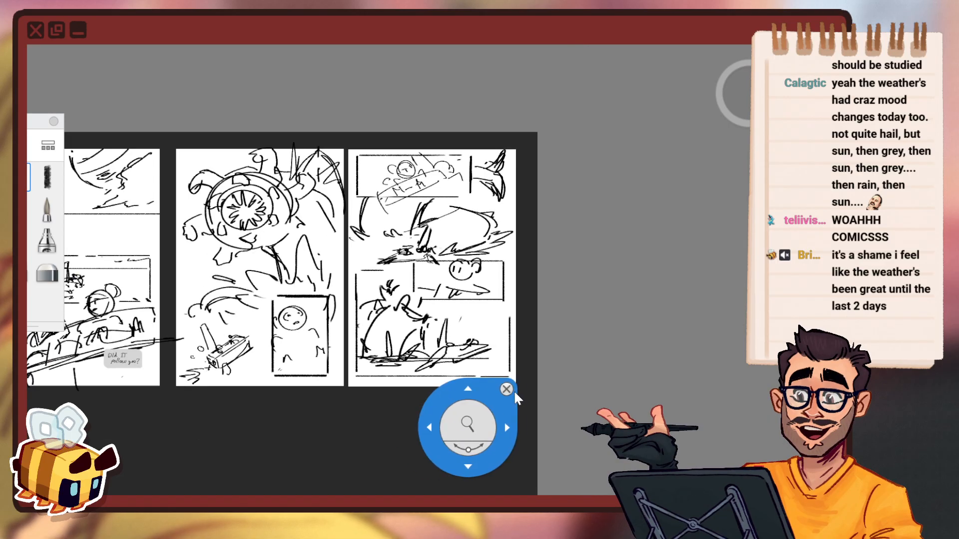
# Replace the lower panel's right border with a vertical line set farther inward, and adjust its top border strokes.
pyautogui.moveTo(504, 345)
pyautogui.mouseDown()
pyautogui.moveTo(514, 310)
pyautogui.moveTo(501, 298)
pyautogui.moveTo(506, 339)
pyautogui.mouseUp()
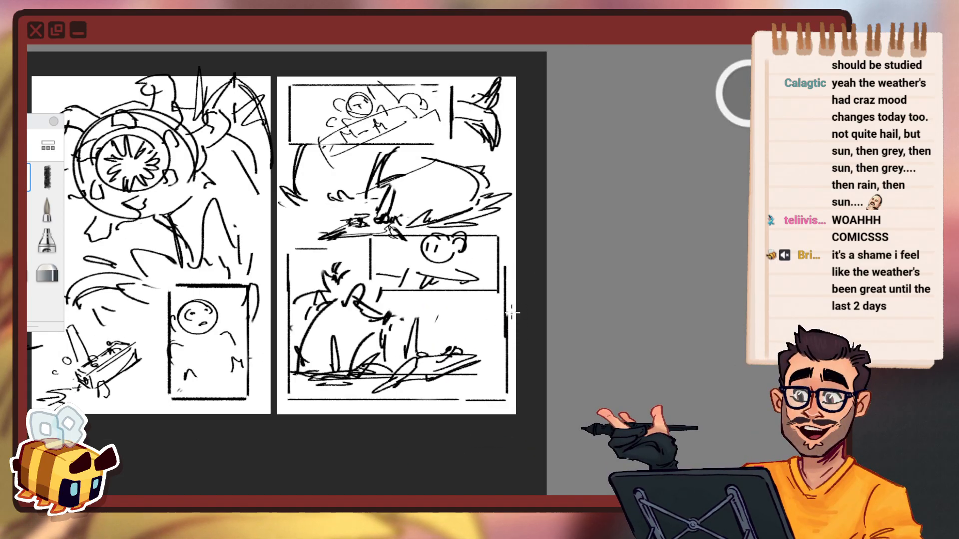
pyautogui.moveTo(366, 250)
pyautogui.mouseDown()
pyautogui.moveTo(302, 249)
pyautogui.moveTo(299, 258)
pyautogui.moveTo(367, 256)
pyautogui.mouseUp()
pyautogui.hotkey('ctrl', 'z')
pyautogui.moveTo(535, 319); pyautogui.dragTo(541, 301)
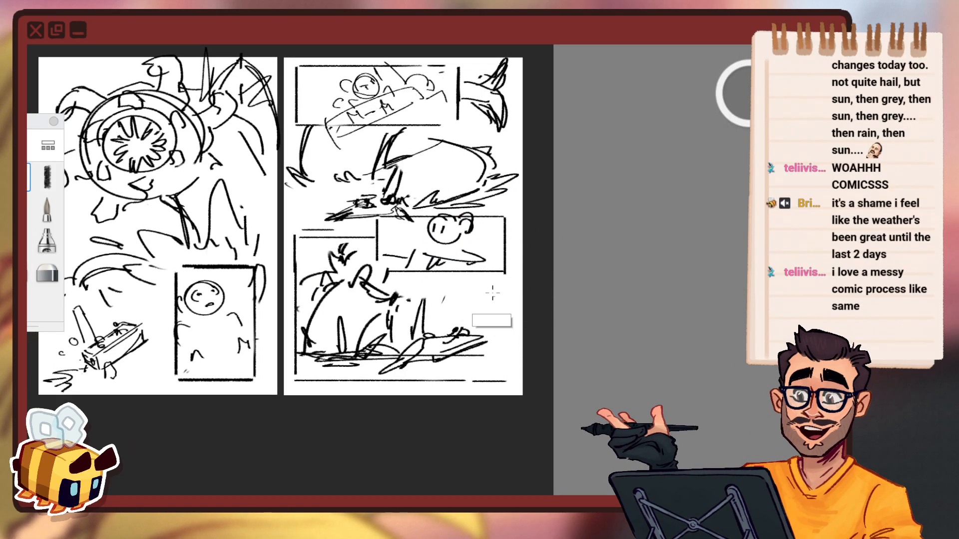
pyautogui.moveTo(477, 281); pyautogui.dragTo(476, 375)
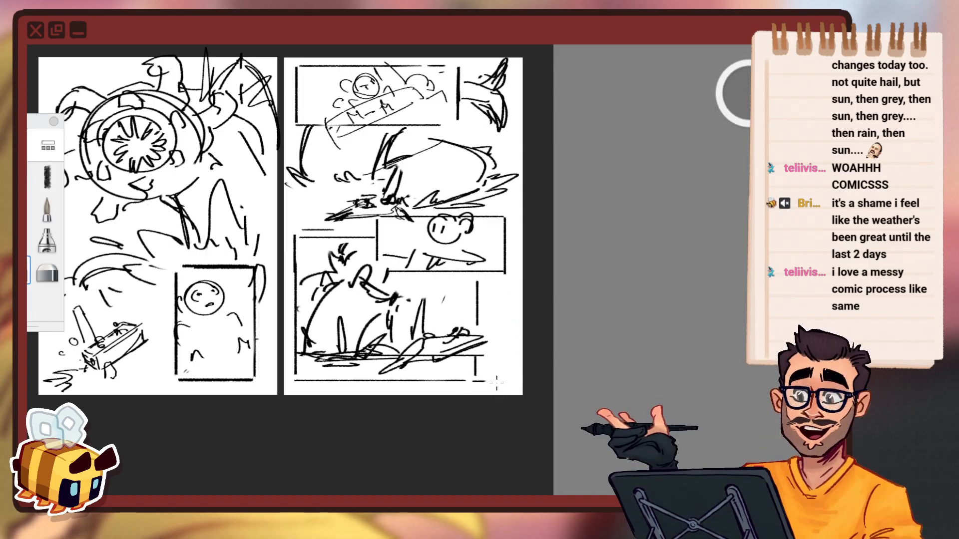
pyautogui.hotkey('ctrl', 'z')
pyautogui.moveTo(319, 232); pyautogui.dragTo(310, 232)
pyautogui.press('space')
pyautogui.moveTo(550, 276); pyautogui.dragTo(562, 306)
pyautogui.moveTo(605, 285); pyautogui.dragTo(624, 314)
pyautogui.hotkey('ctrl', 'z')
# Thicken the upper and lower edges of the tilted boat in the third page's upper panel.
pyautogui.press('space')
pyautogui.moveTo(484, 282); pyautogui.dragTo(511, 264)
pyautogui.moveTo(556, 261); pyautogui.dragTo(586, 262)
pyautogui.moveTo(512, 285); pyautogui.dragTo(502, 309)
pyautogui.moveTo(513, 231); pyautogui.dragTo(539, 200)
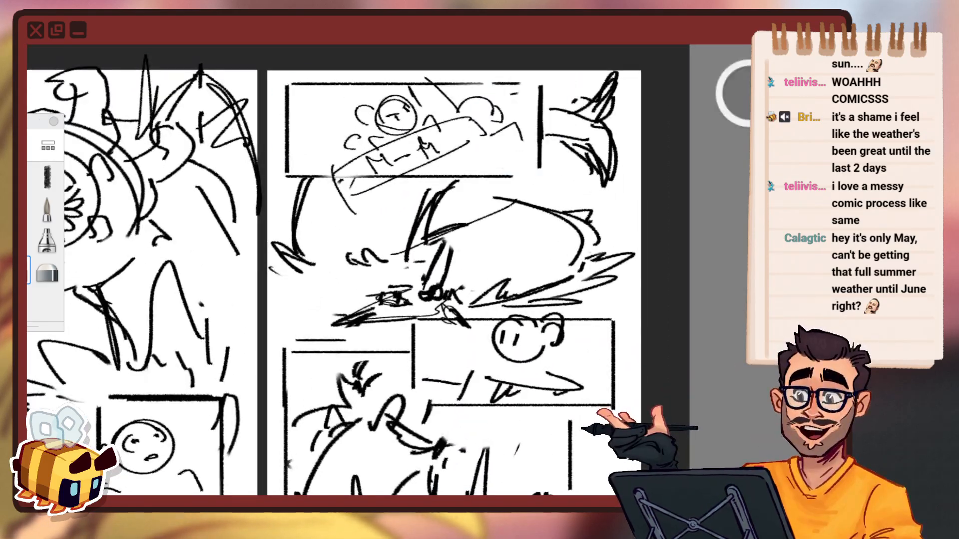
pyautogui.moveTo(348, 167); pyautogui.dragTo(479, 117)
pyautogui.moveTo(354, 196); pyautogui.dragTo(516, 128)
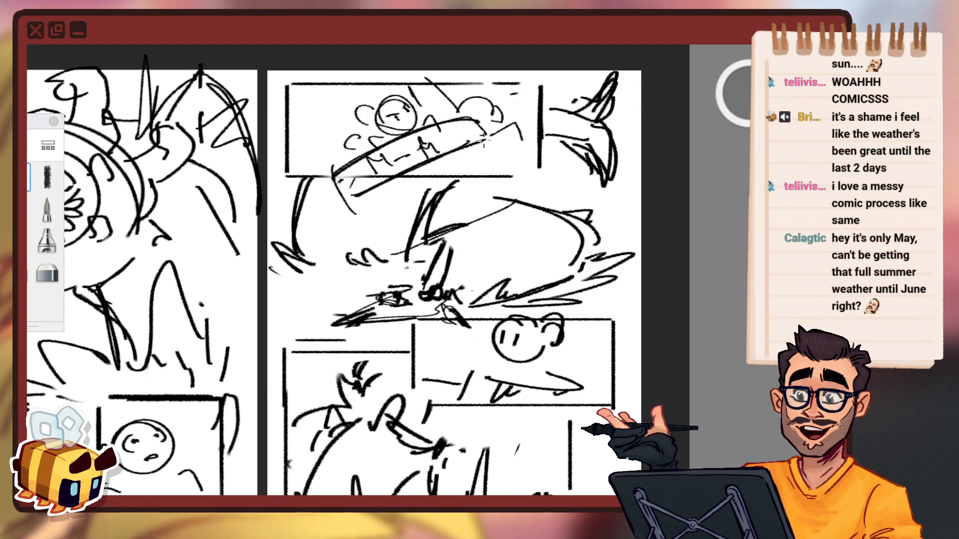
pyautogui.press('space')
pyautogui.moveTo(368, 124); pyautogui.dragTo(345, 206)
pyautogui.moveTo(394, 241); pyautogui.dragTo(447, 251)
pyautogui.moveTo(352, 316); pyautogui.dragTo(483, 317)
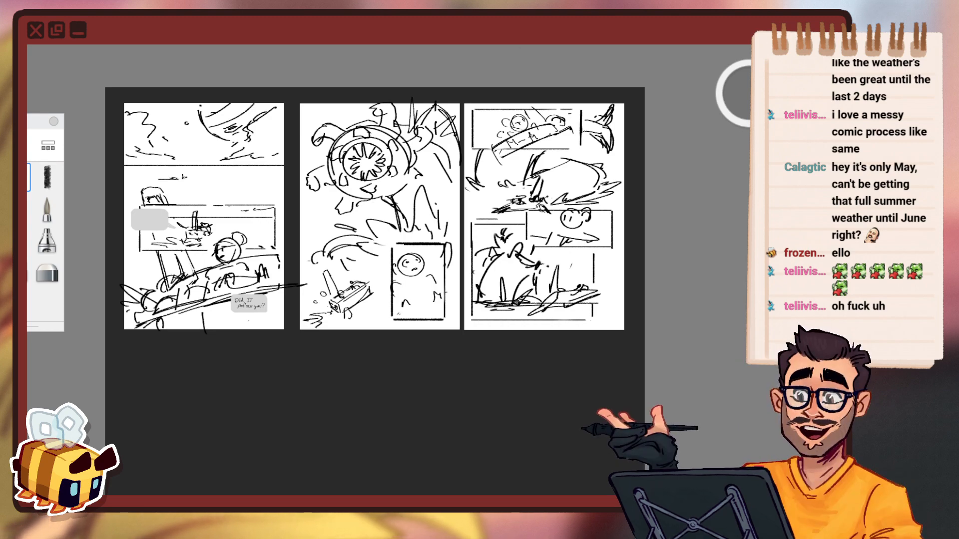
# Examine the three page thumbnails side by side to review the overall composition.
pyautogui.press('space')
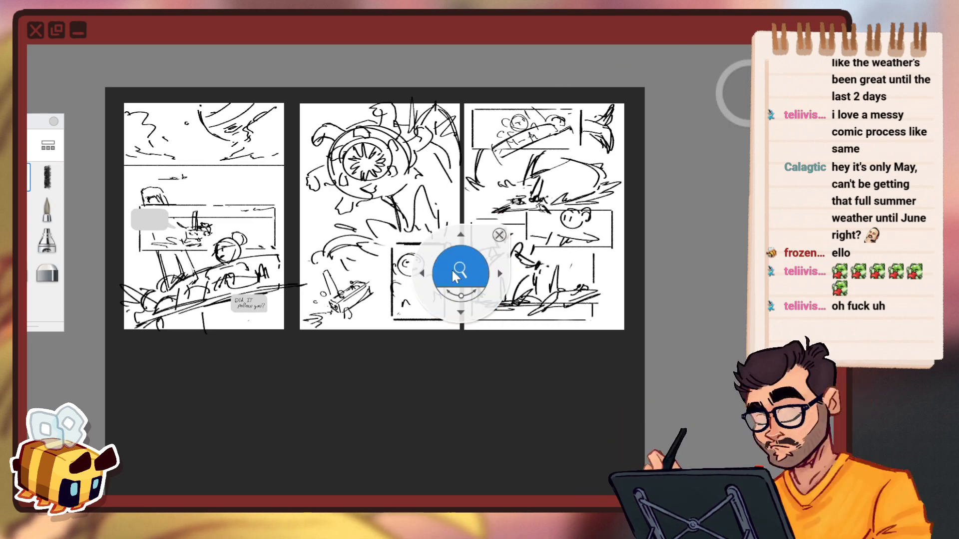
pyautogui.moveTo(451, 269); pyautogui.dragTo(511, 241)
pyautogui.moveTo(529, 215); pyautogui.dragTo(670, 300)
pyautogui.click(696, 287)
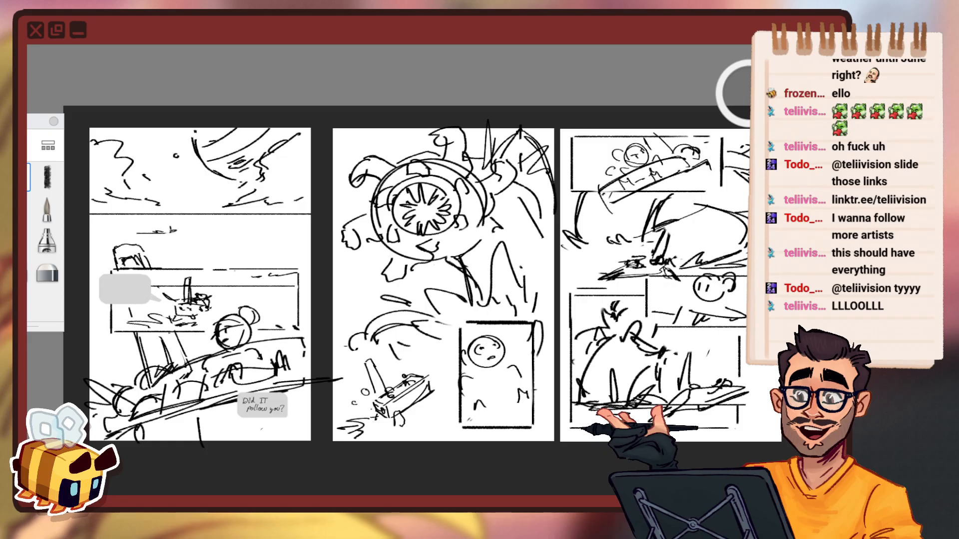
pyautogui.press('space')
pyautogui.moveTo(349, 308); pyautogui.dragTo(431, 302)
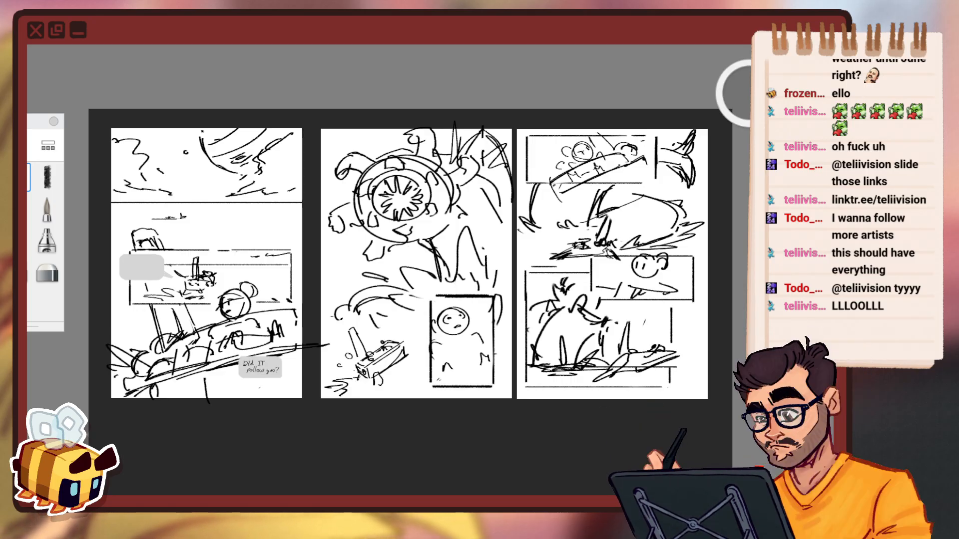
pyautogui.press('space')
pyautogui.moveTo(233, 290); pyautogui.dragTo(327, 228)
pyautogui.moveTo(305, 294); pyautogui.dragTo(355, 258)
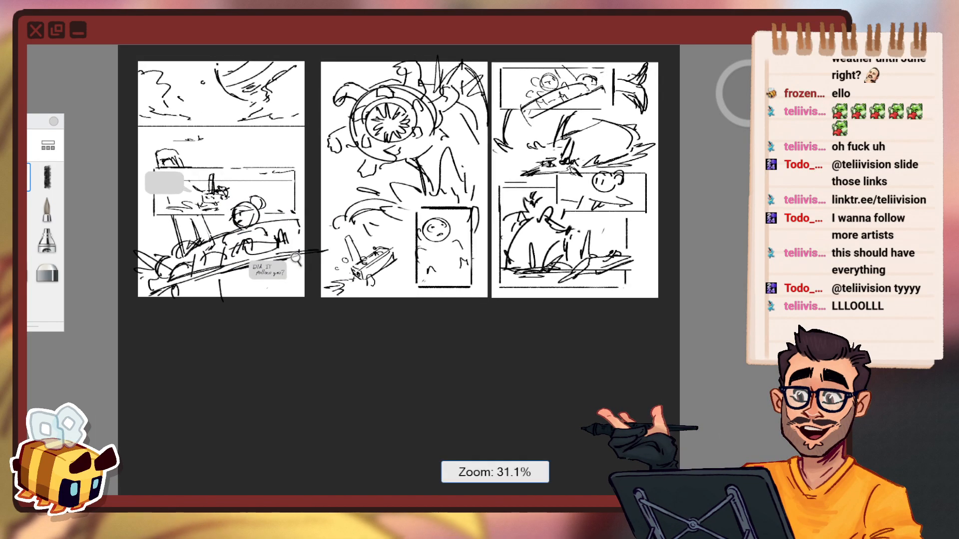
pyautogui.moveTo(395, 224); pyautogui.dragTo(377, 224)
pyautogui.click(374, 225)
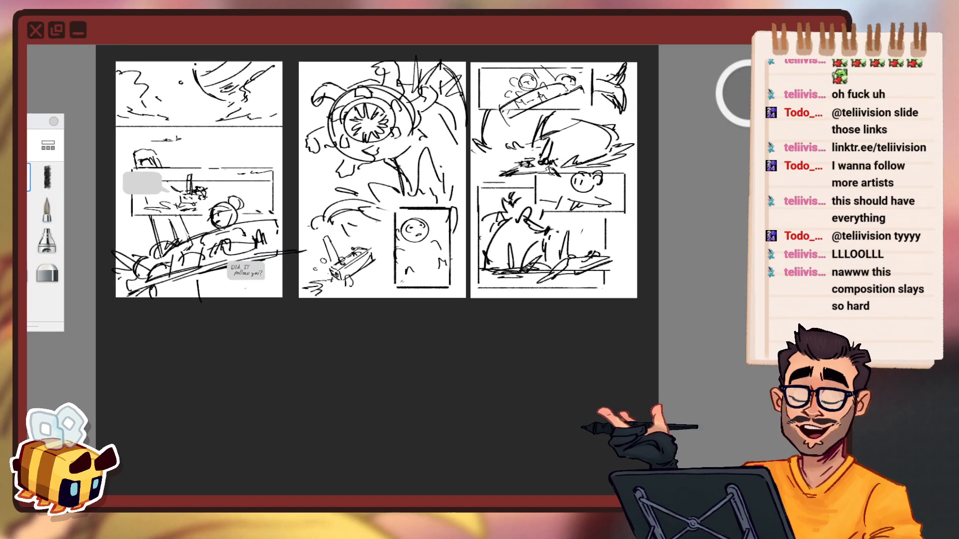
# Place a second row of three page templates directly beneath the finished thumbnails.
pyautogui.click(354, 36)
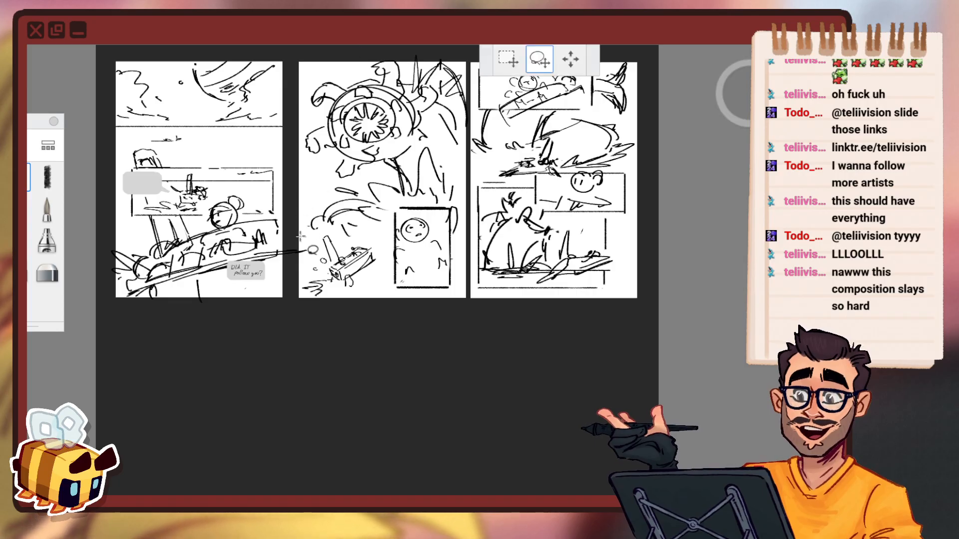
pyautogui.moveTo(533, 300); pyautogui.dragTo(501, 514)
pyautogui.moveTo(562, 338); pyautogui.dragTo(599, 372)
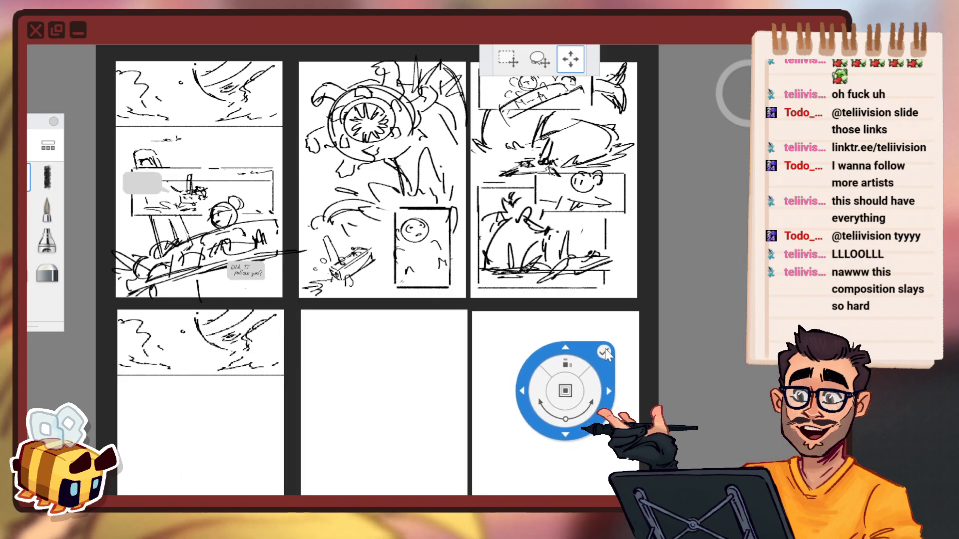
pyautogui.click(605, 351)
pyautogui.press('space')
pyautogui.moveTo(478, 367); pyautogui.dragTo(468, 267)
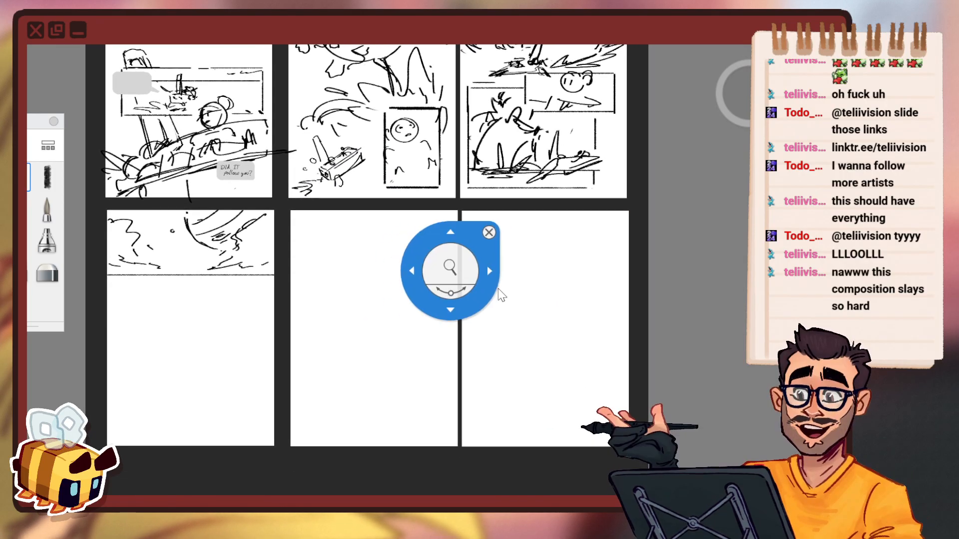
pyautogui.moveTo(524, 289); pyautogui.dragTo(565, 299)
# Select the first page of the new row with a rectangular selection and cut it out.
pyautogui.press('v')
pyautogui.click(509, 59)
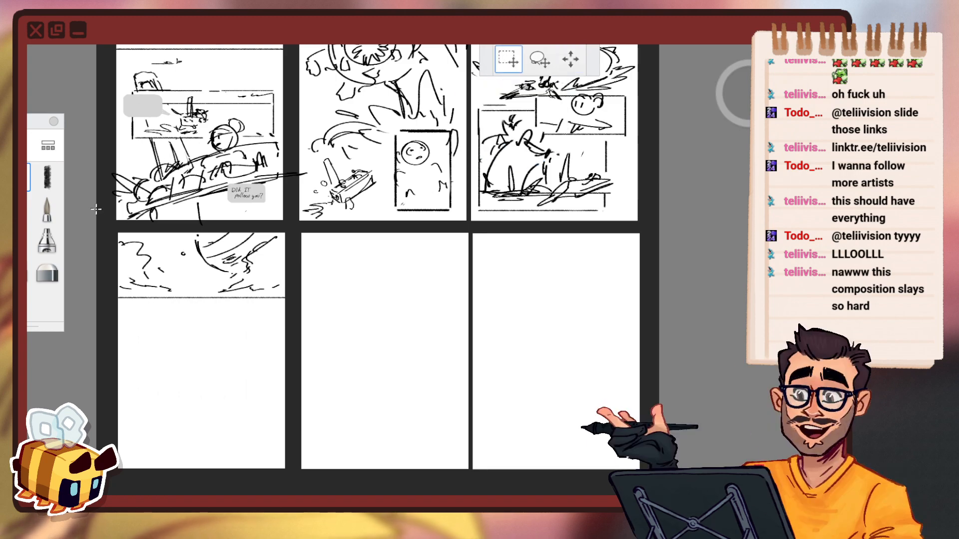
pyautogui.moveTo(98, 212); pyautogui.dragTo(301, 474)
pyautogui.hotkey('ctrl', 'x')
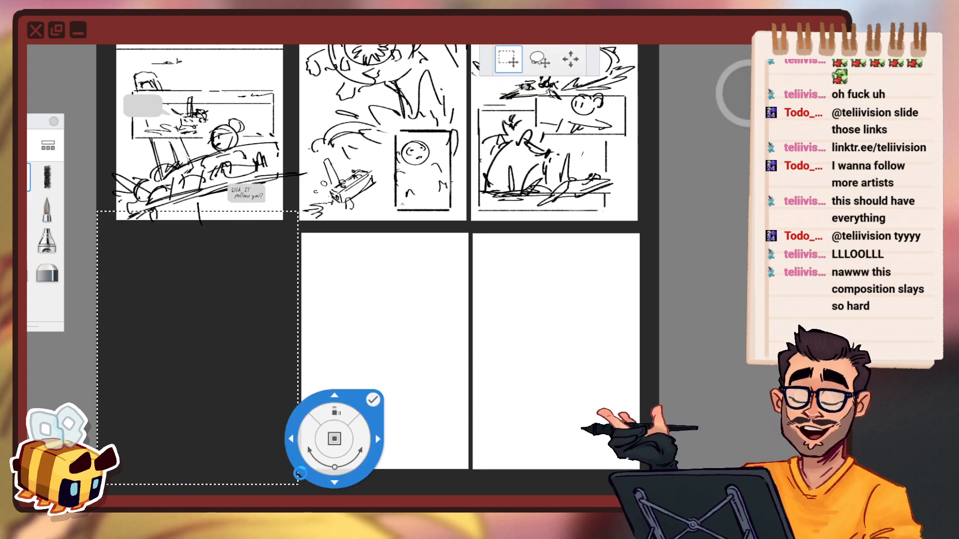
# Move the two remaining blank pages sideways until they sit directly beneath the first two finished thumbnails.
pyautogui.hotkey('ctrl', 'v')
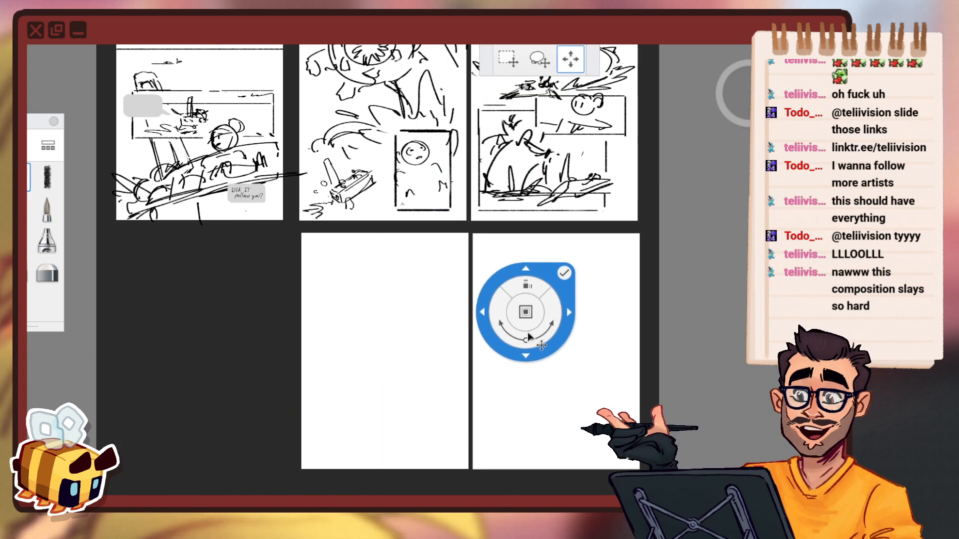
pyautogui.moveTo(639, 320); pyautogui.dragTo(490, 302)
pyautogui.click(482, 275)
pyautogui.press('space')
pyautogui.moveTo(279, 262); pyautogui.dragTo(245, 243)
pyautogui.press('space')
pyautogui.moveTo(190, 254); pyautogui.dragTo(342, 273)
pyautogui.press('space')
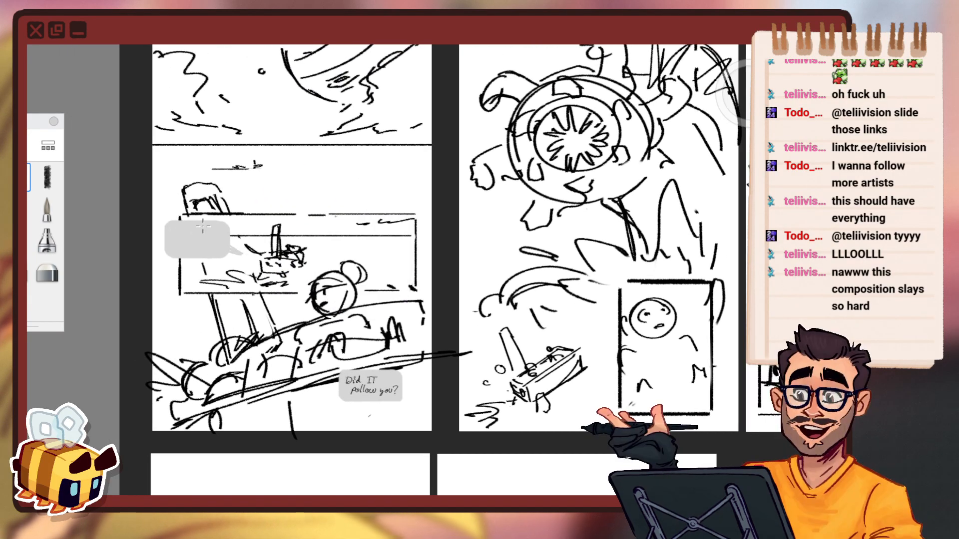
# Examine the finished page thumbnails up close and as a full spread together with the realigned blank pages.
pyautogui.press('space')
pyautogui.moveTo(437, 299); pyautogui.dragTo(371, 174)
pyautogui.press('space')
pyautogui.moveTo(279, 231); pyautogui.dragTo(278, 284)
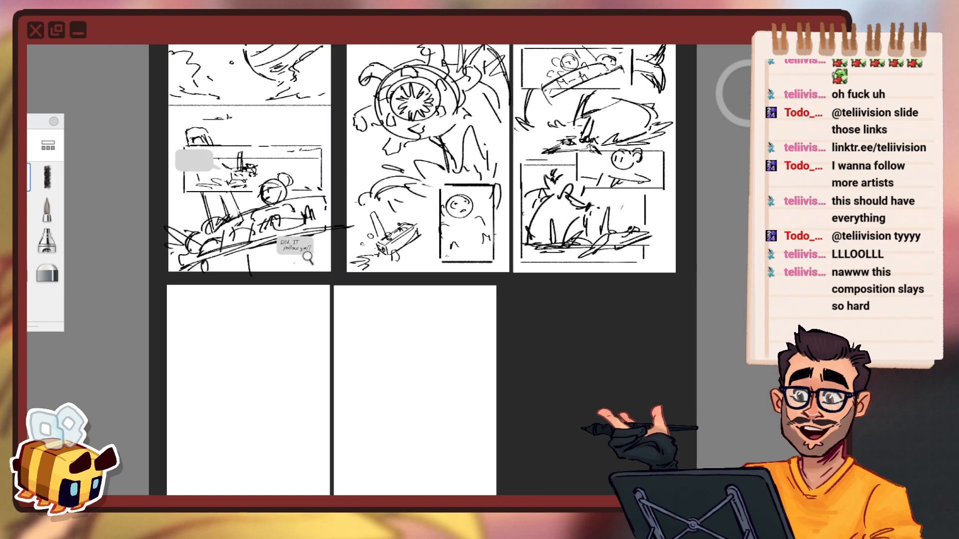
pyautogui.moveTo(420, 215); pyautogui.dragTo(325, 277)
pyautogui.press('space')
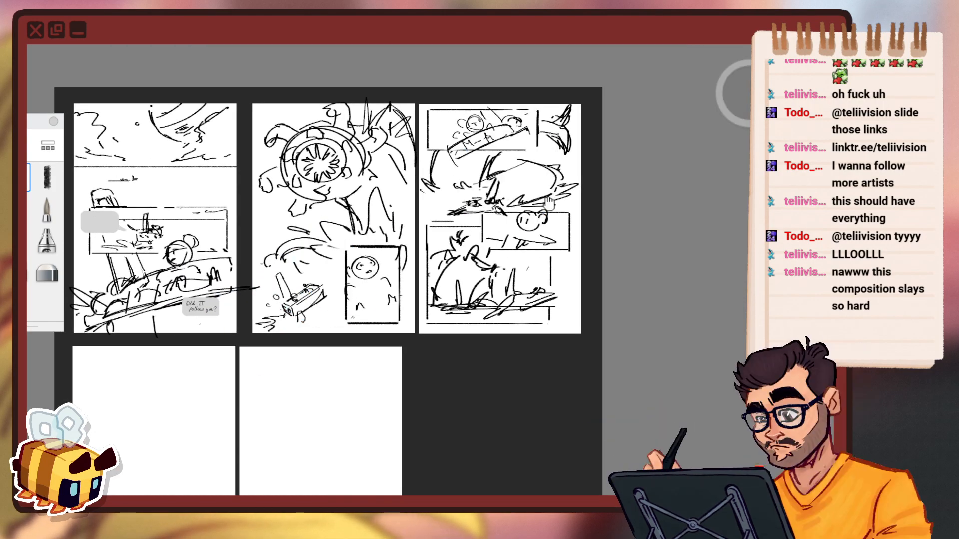
pyautogui.moveTo(452, 184); pyautogui.dragTo(386, 184)
pyautogui.press('space')
pyautogui.moveTo(460, 221); pyautogui.dragTo(354, 201)
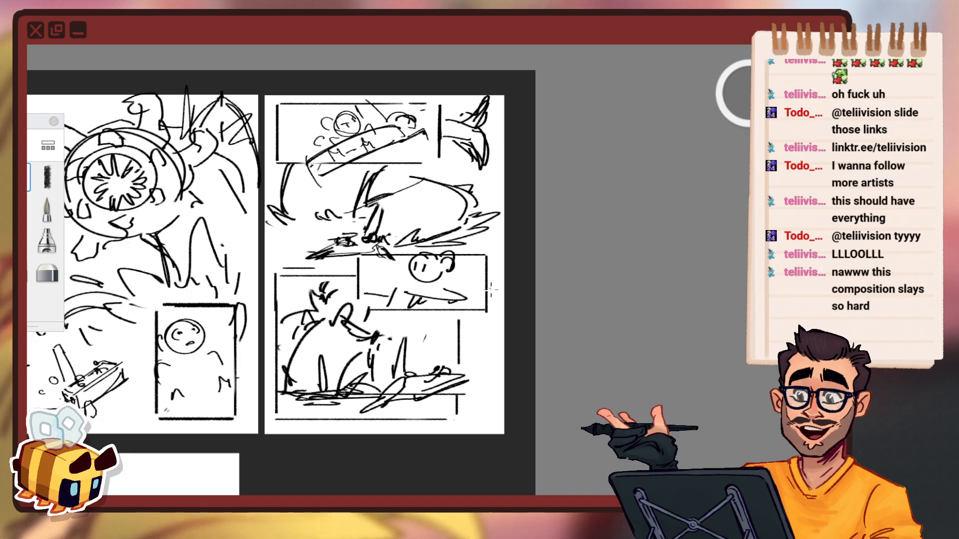
pyautogui.press('space')
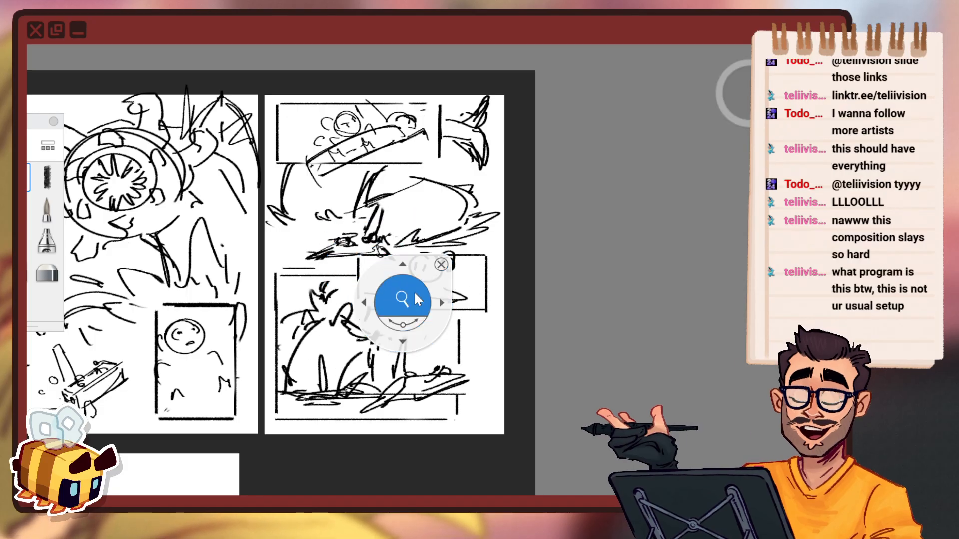
pyautogui.moveTo(414, 294); pyautogui.dragTo(383, 319)
pyautogui.moveTo(480, 280); pyautogui.dragTo(558, 171)
pyautogui.moveTo(386, 316); pyautogui.dragTo(420, 290)
pyautogui.moveTo(484, 259); pyautogui.dragTo(597, 169)
pyautogui.moveTo(460, 203); pyautogui.dragTo(351, 305)
pyautogui.moveTo(367, 259); pyautogui.dragTo(408, 258)
pyautogui.moveTo(400, 304); pyautogui.dragTo(437, 280)
pyautogui.click(436, 282)
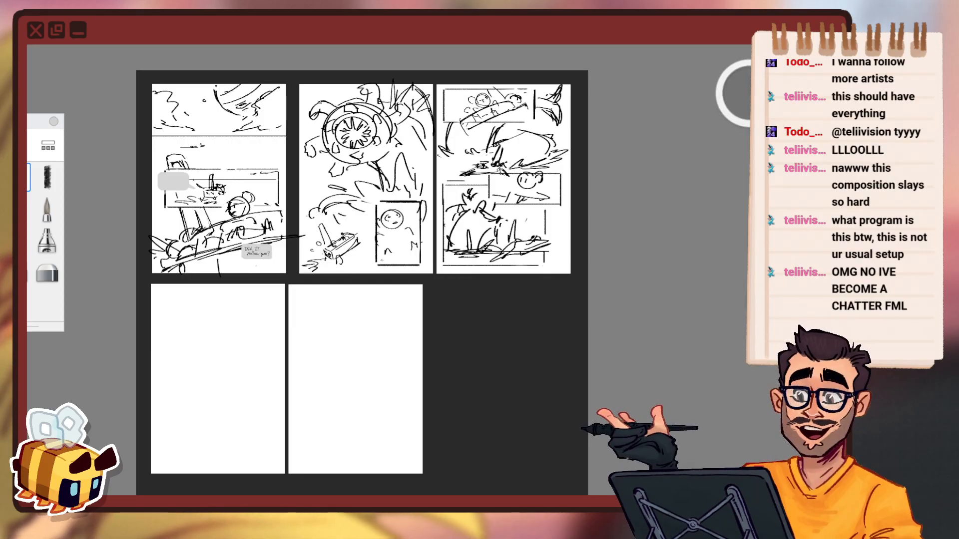
# Move the drawing window aside to view the greyscale diner illustration behind it, and maximize the window again.
pyautogui.moveTo(542, 2)
pyautogui.mouseDown()
pyautogui.moveTo(538, 19)
pyautogui.moveTo(422, 133)
pyautogui.moveTo(353, 112)
pyautogui.moveTo(304, 111)
pyautogui.moveTo(481, 90)
pyautogui.moveTo(330, 115)
pyautogui.moveTo(327, 104)
pyautogui.moveTo(270, 69)
pyautogui.moveTo(272, 55)
pyautogui.moveTo(379, 76)
pyautogui.moveTo(954, 275)
pyautogui.moveTo(844, 371)
pyautogui.moveTo(709, 385)
pyautogui.moveTo(492, 466)
pyautogui.moveTo(417, 483)
pyautogui.moveTo(452, 400)
pyautogui.moveTo(467, 85)
pyautogui.moveTo(482, 70)
pyautogui.moveTo(475, 113)
pyautogui.moveTo(524, 474)
pyautogui.moveTo(502, 494)
pyautogui.moveTo(482, 489)
pyautogui.mouseUp()
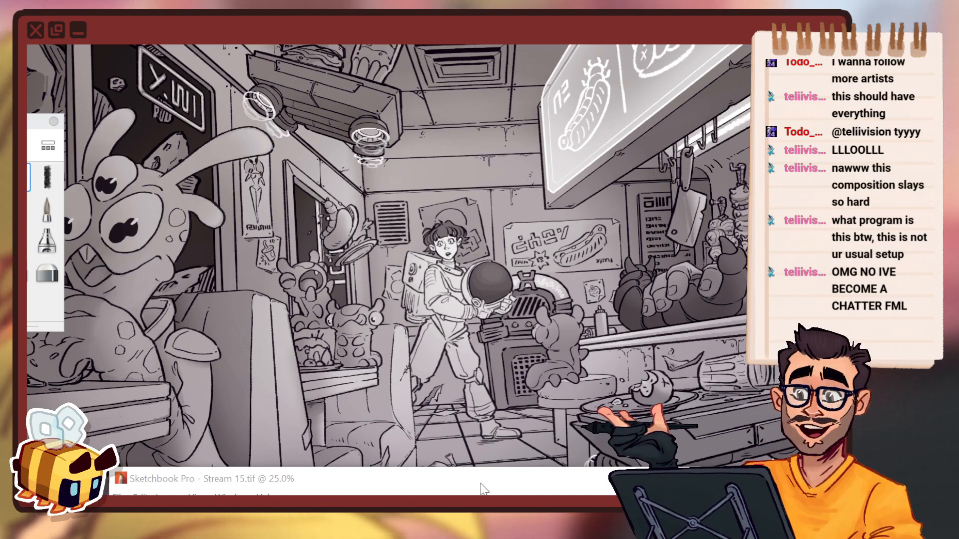
pyautogui.moveTo(484, 489)
pyautogui.mouseDown()
pyautogui.moveTo(513, 452)
pyautogui.moveTo(451, 473)
pyautogui.moveTo(547, 269)
pyautogui.moveTo(454, 140)
pyautogui.mouseUp()
pyautogui.doubleClick(454, 140)
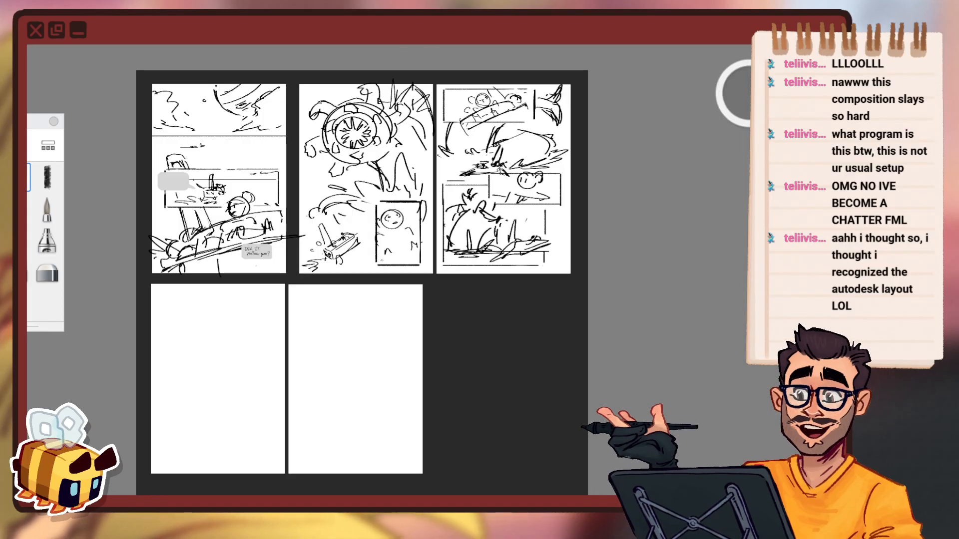
pyautogui.moveTo(316, 3)
pyautogui.mouseDown()
pyautogui.moveTo(325, 124)
pyautogui.moveTo(329, 117)
pyautogui.mouseUp()
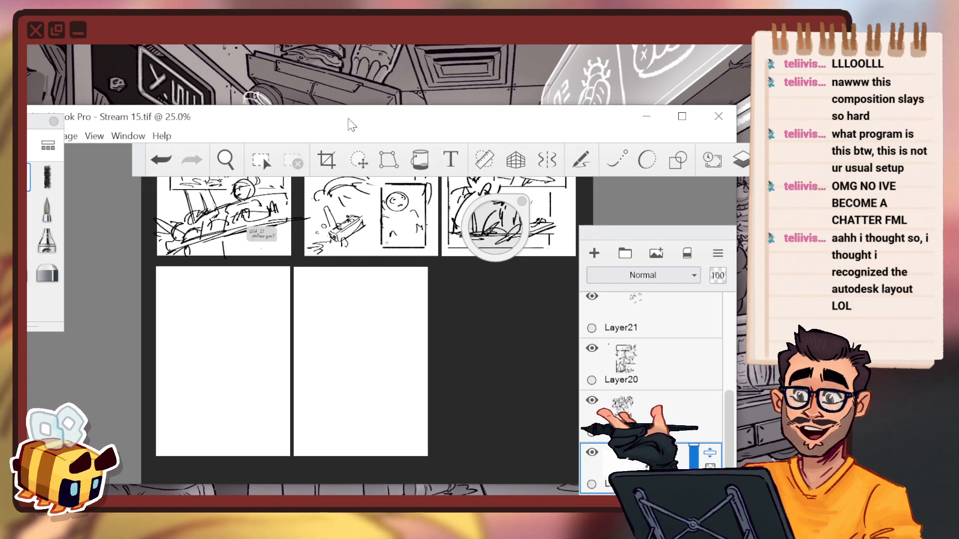
pyautogui.doubleClick(375, 125)
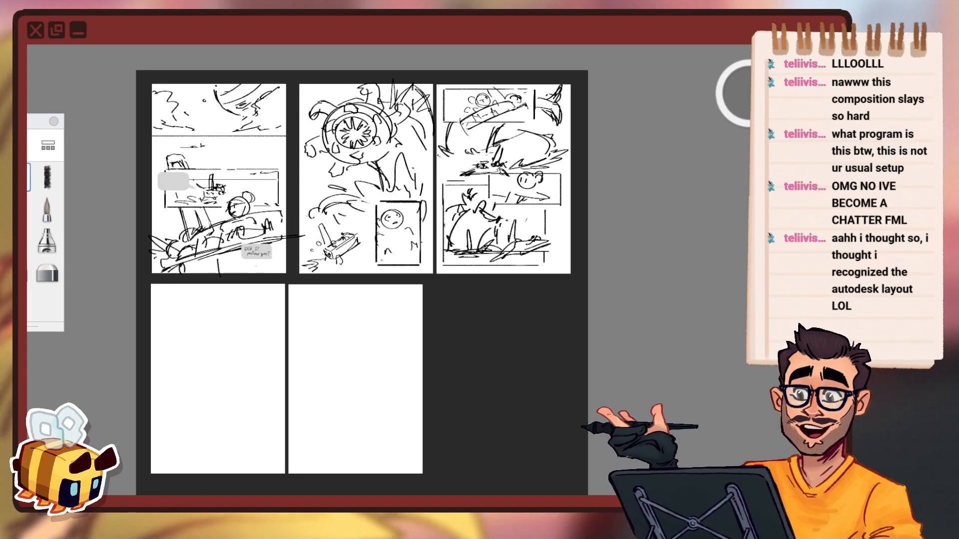
pyautogui.moveTo(862, 152)
pyautogui.mouseDown()
pyautogui.moveTo(689, 181)
pyautogui.moveTo(656, 125)
pyautogui.moveTo(623, 118)
pyautogui.moveTo(859, 150)
pyautogui.mouseUp()
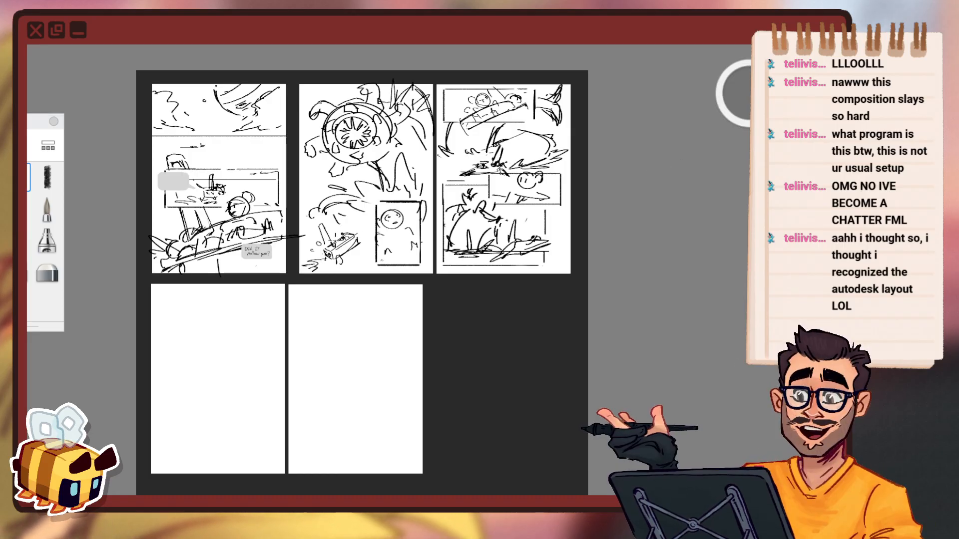
pyautogui.press('space')
pyautogui.moveTo(350, 315); pyautogui.dragTo(410, 304)
pyautogui.moveTo(464, 304); pyautogui.dragTo(548, 252)
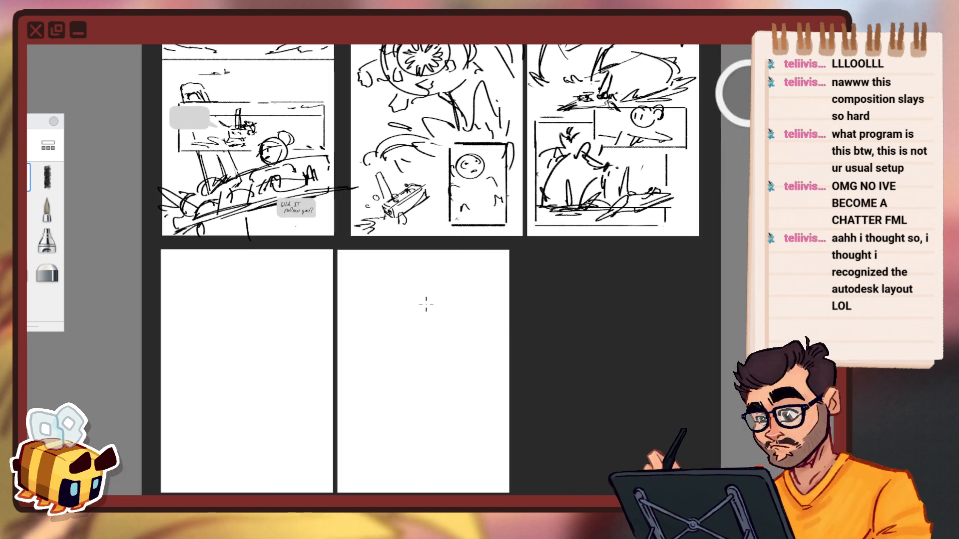
pyautogui.press('space')
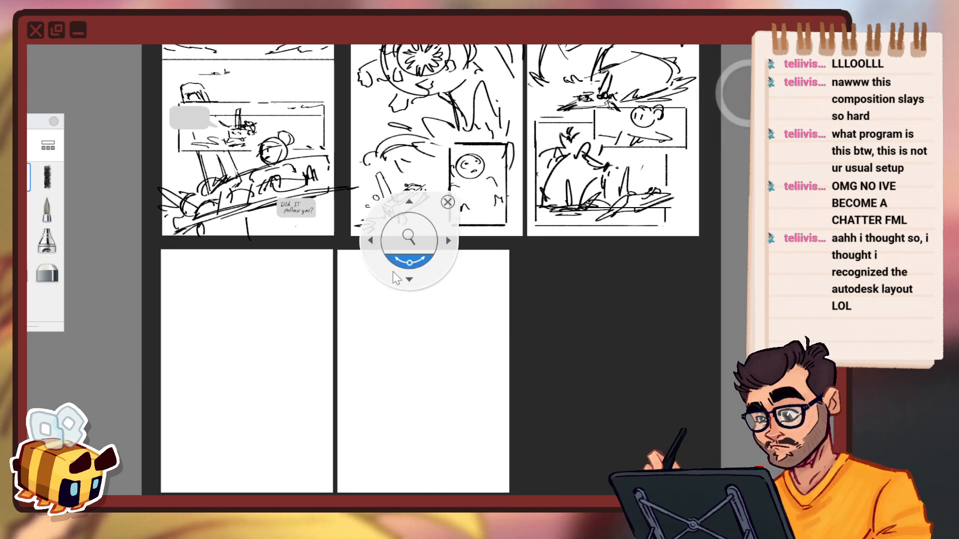
pyautogui.moveTo(424, 348); pyautogui.dragTo(436, 284)
pyautogui.moveTo(370, 312); pyautogui.dragTo(351, 315)
pyautogui.moveTo(428, 293)
pyautogui.mouseDown()
pyautogui.moveTo(394, 312)
pyautogui.moveTo(422, 305)
pyautogui.mouseUp()
pyautogui.moveTo(458, 295); pyautogui.dragTo(457, 290)
pyautogui.moveTo(481, 286); pyautogui.dragTo(475, 285)
pyautogui.moveTo(447, 305); pyautogui.dragTo(460, 302)
pyautogui.moveTo(485, 289); pyautogui.dragTo(469, 305)
pyautogui.moveTo(461, 313); pyautogui.dragTo(440, 319)
pyautogui.moveTo(481, 293)
pyautogui.mouseDown()
pyautogui.moveTo(439, 370)
pyautogui.moveTo(476, 325)
pyautogui.moveTo(441, 343)
pyautogui.moveTo(487, 323)
pyautogui.mouseUp()
pyautogui.moveTo(423, 363); pyautogui.dragTo(451, 342)
pyautogui.moveTo(490, 312); pyautogui.dragTo(464, 345)
pyautogui.moveTo(498, 306); pyautogui.dragTo(475, 329)
pyautogui.moveTo(496, 297); pyautogui.dragTo(518, 278)
pyautogui.moveTo(509, 275); pyautogui.dragTo(483, 297)
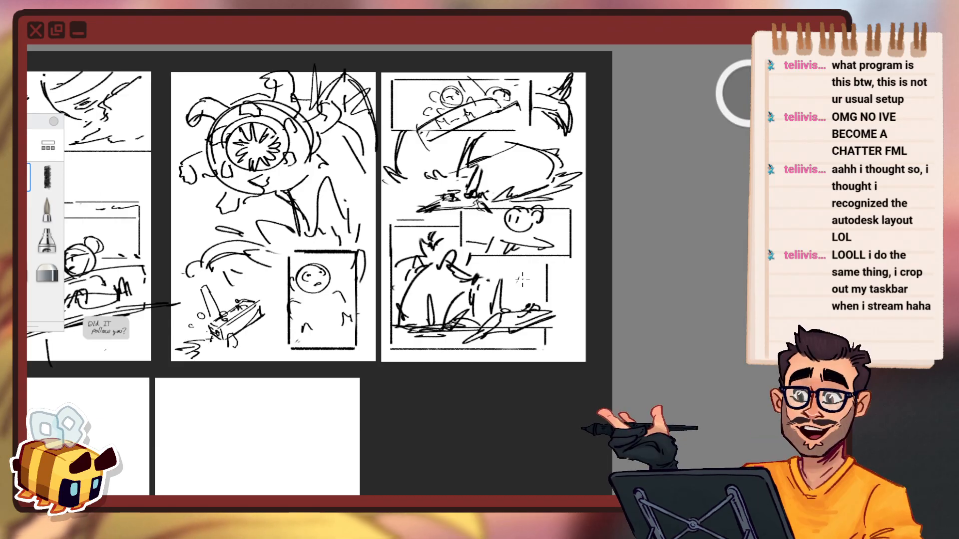
pyautogui.press('space')
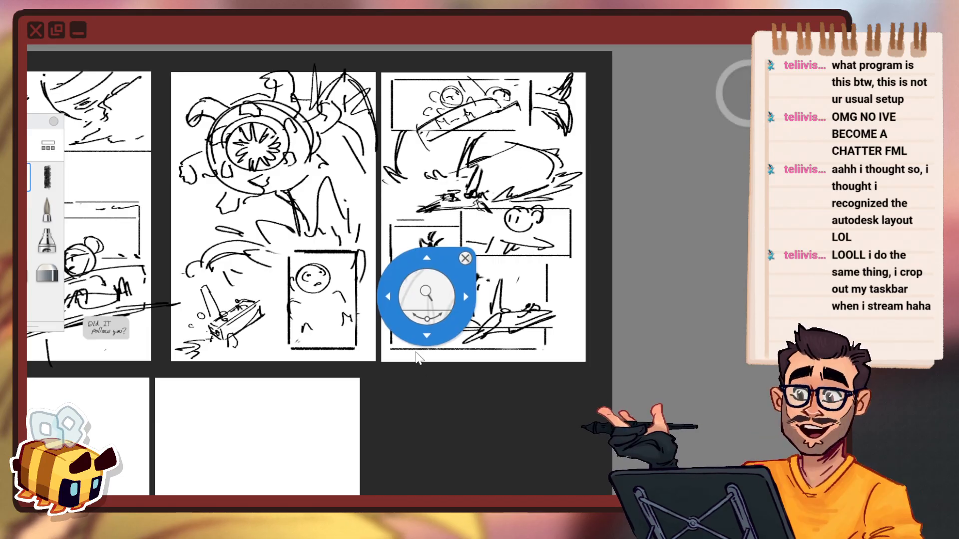
pyautogui.moveTo(428, 298); pyautogui.dragTo(528, 296)
pyautogui.moveTo(541, 283); pyautogui.dragTo(431, 326)
pyautogui.moveTo(453, 364)
pyautogui.mouseDown()
pyautogui.moveTo(655, 277)
pyautogui.moveTo(463, 366)
pyautogui.mouseUp()
pyautogui.moveTo(524, 313); pyautogui.dragTo(533, 307)
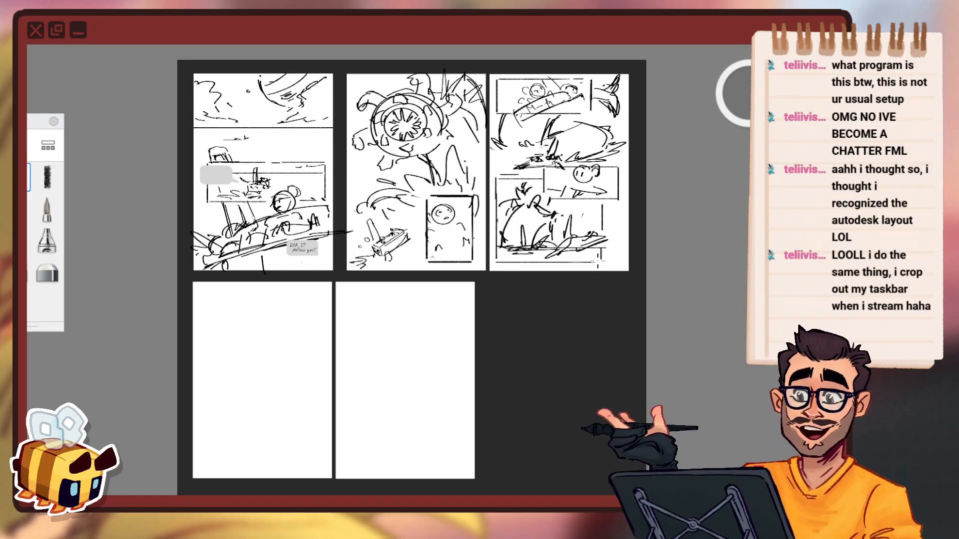
pyautogui.press('space')
pyautogui.moveTo(322, 332)
pyautogui.mouseDown()
pyautogui.moveTo(343, 374)
pyautogui.moveTo(423, 363)
pyautogui.mouseUp()
pyautogui.moveTo(316, 395); pyautogui.dragTo(366, 372)
pyautogui.moveTo(409, 368); pyautogui.dragTo(365, 376)
pyautogui.moveTo(402, 354); pyautogui.dragTo(403, 367)
pyautogui.moveTo(371, 379); pyautogui.dragTo(405, 376)
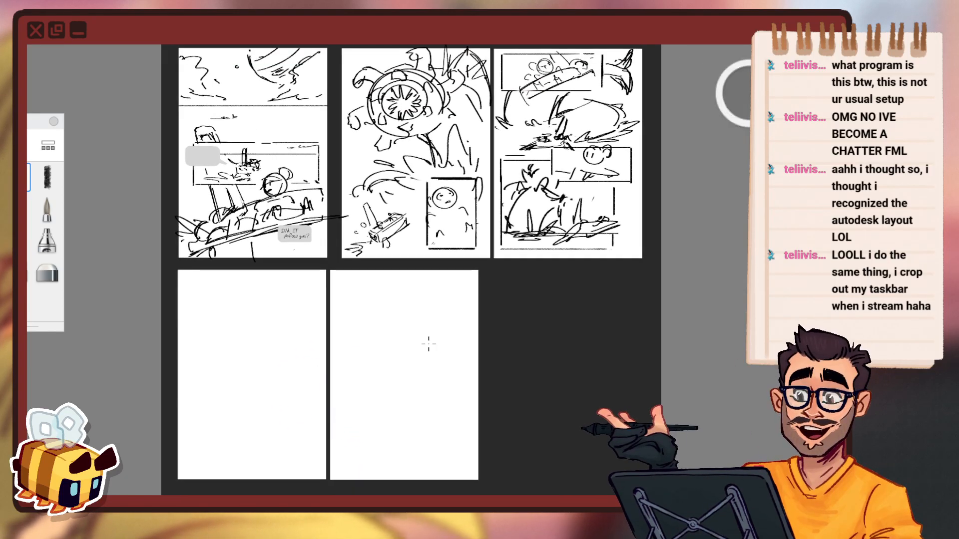
pyautogui.press('space')
pyautogui.moveTo(293, 360); pyautogui.dragTo(291, 345)
pyautogui.moveTo(448, 334); pyautogui.dragTo(424, 382)
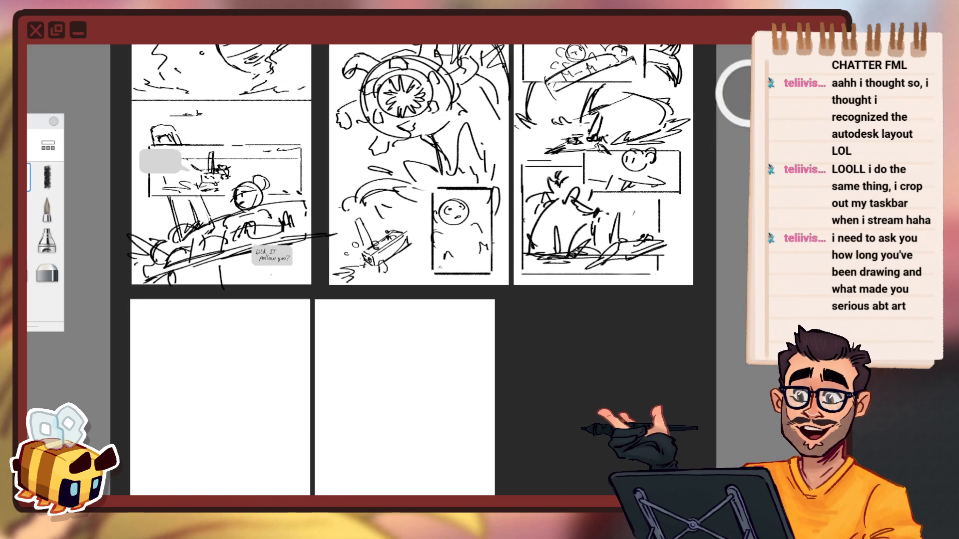
# Sample the light grey of the "Did IT follow you?" balloon on the first page and switch to the paint brush.
pyautogui.press('space')
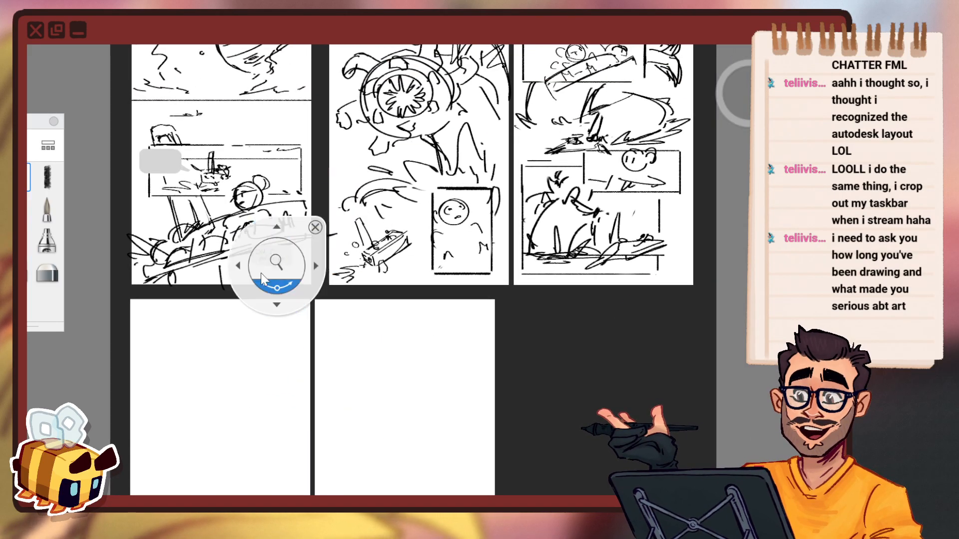
pyautogui.moveTo(269, 263); pyautogui.dragTo(323, 150)
pyautogui.moveTo(375, 149); pyautogui.dragTo(394, 165)
pyautogui.press('space')
pyautogui.moveTo(250, 282); pyautogui.dragTo(278, 237)
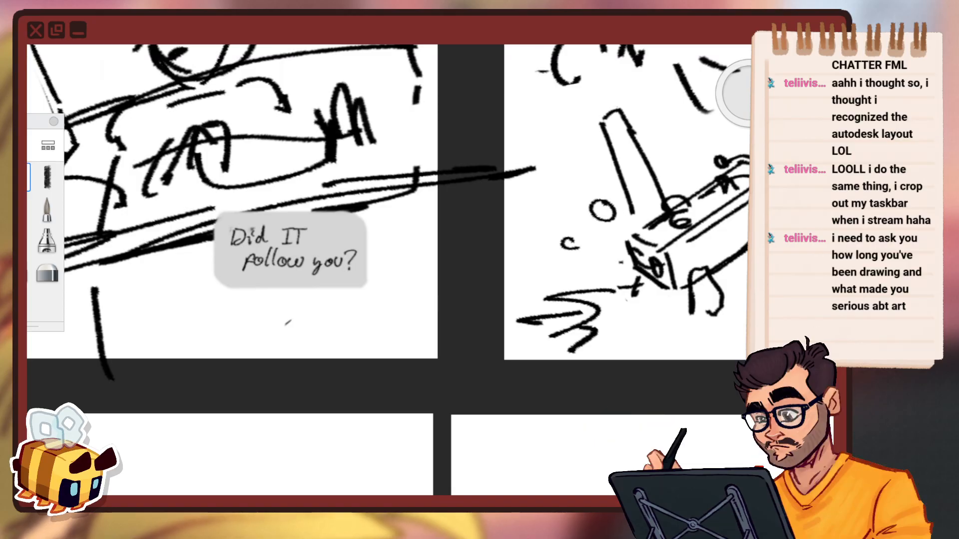
pyautogui.press('c')
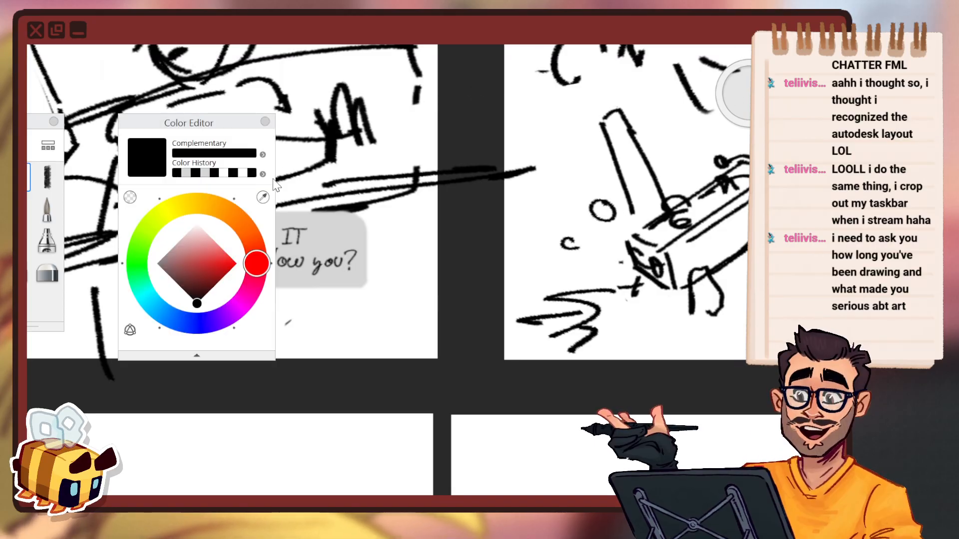
pyautogui.click(263, 198)
pyautogui.click(343, 223)
pyautogui.click(266, 122)
pyautogui.click(47, 208)
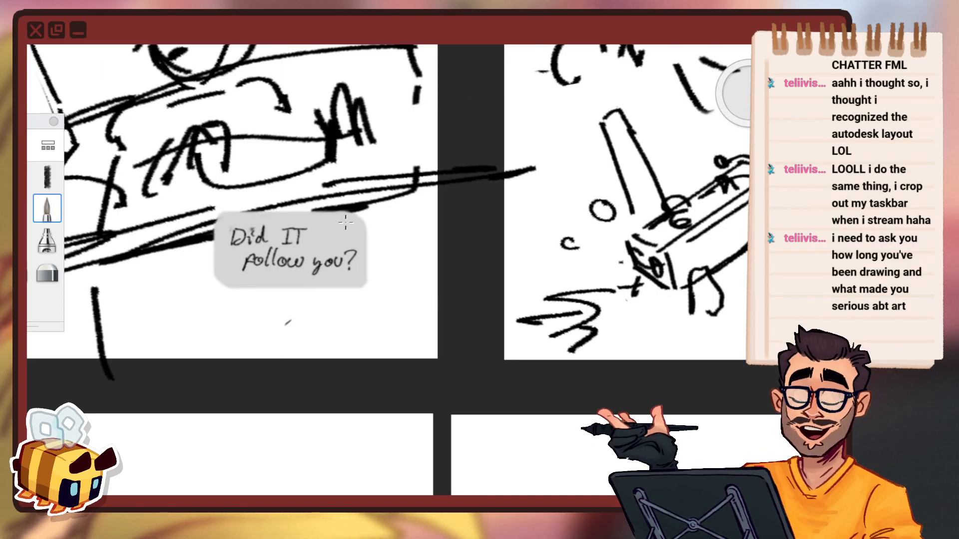
# Paint over the handwritten lettering inside the first page's lower speech balloon with the sampled grey.
pyautogui.moveTo(345, 223)
pyautogui.mouseDown()
pyautogui.moveTo(221, 253)
pyautogui.moveTo(345, 262)
pyautogui.mouseUp()
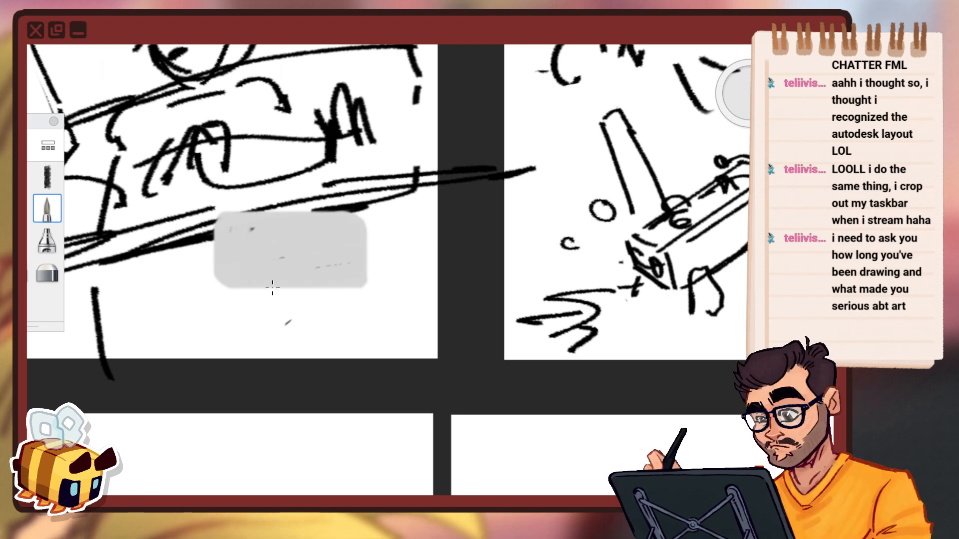
pyautogui.press('space')
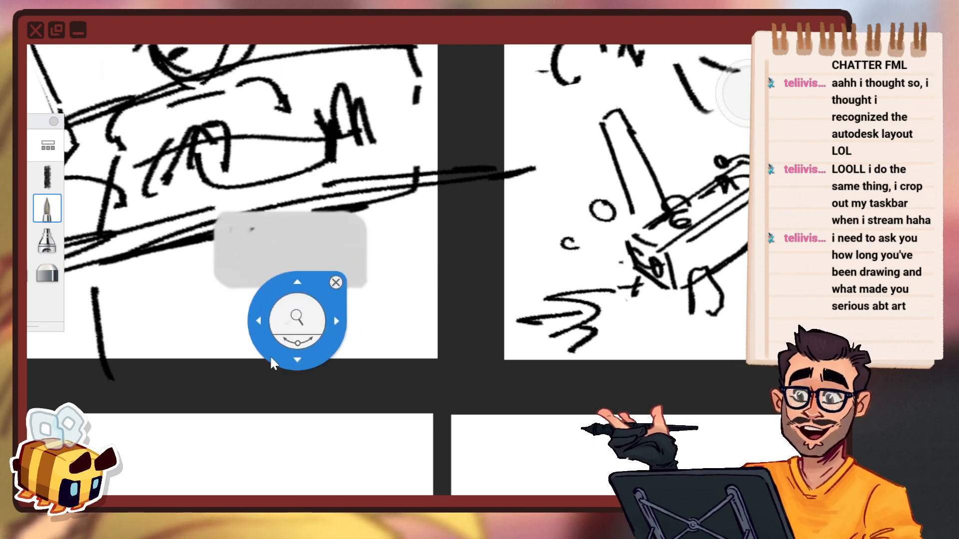
pyautogui.moveTo(301, 320); pyautogui.dragTo(306, 439)
pyautogui.moveTo(357, 409); pyautogui.dragTo(363, 397)
pyautogui.moveTo(313, 326); pyautogui.dragTo(330, 283)
pyautogui.moveTo(357, 314); pyautogui.dragTo(363, 348)
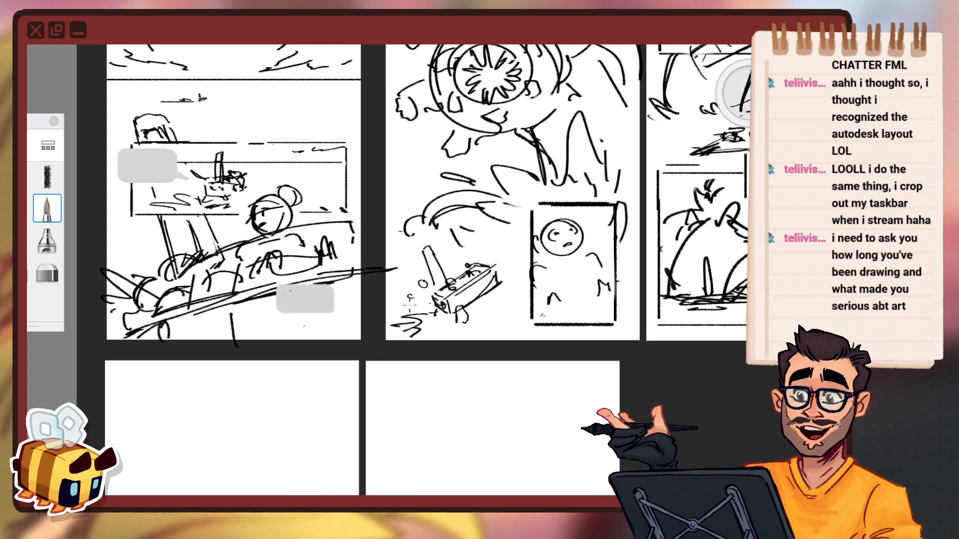
# Undo the grey paint covering the lower speech balloon's lettering.
pyautogui.hotkey('ctrl', 'z')
pyautogui.hotkey('ctrl', 'z')
pyautogui.press('space')
pyautogui.moveTo(305, 342)
pyautogui.mouseDown()
pyautogui.moveTo(289, 392)
pyautogui.moveTo(328, 306)
pyautogui.moveTo(359, 307)
pyautogui.mouseUp()
pyautogui.moveTo(298, 325); pyautogui.dragTo(331, 365)
pyautogui.moveTo(369, 364); pyautogui.dragTo(418, 305)
pyautogui.moveTo(451, 267); pyautogui.dragTo(428, 272)
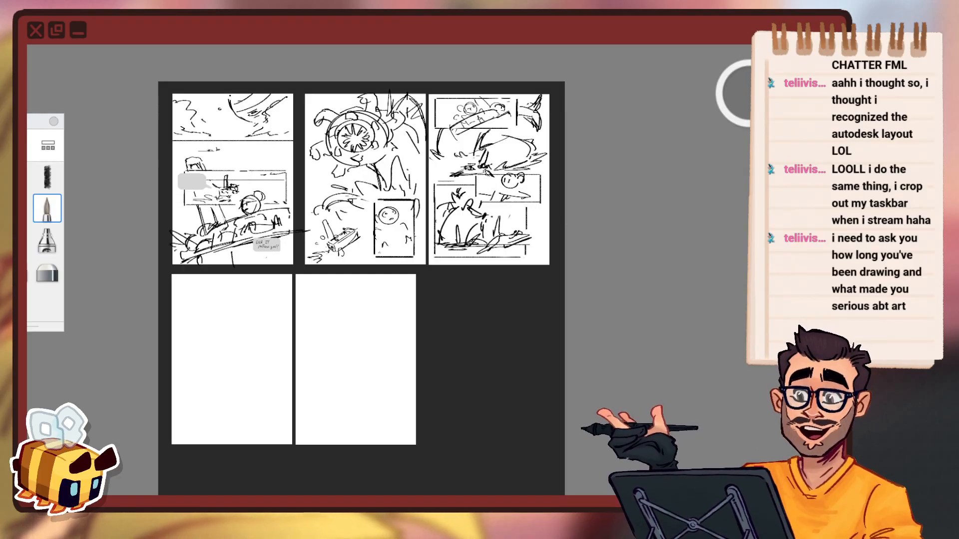
# Set the drawing colour to red and switch back to the sketching brush used for the thumbnails.
pyautogui.moveTo(272, 243); pyautogui.dragTo(323, 214)
pyautogui.moveTo(322, 214); pyautogui.dragTo(340, 300)
pyautogui.moveTo(182, 279)
pyautogui.mouseDown()
pyautogui.moveTo(188, 260)
pyautogui.moveTo(268, 252)
pyautogui.moveTo(264, 309)
pyautogui.moveTo(269, 276)
pyautogui.mouseUp()
pyautogui.moveTo(324, 270); pyautogui.dragTo(349, 302)
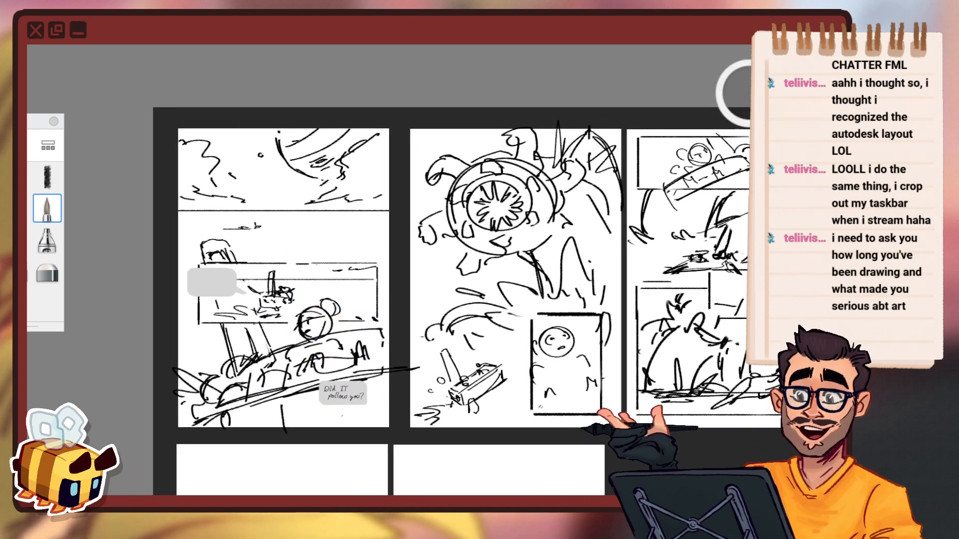
pyautogui.press('c')
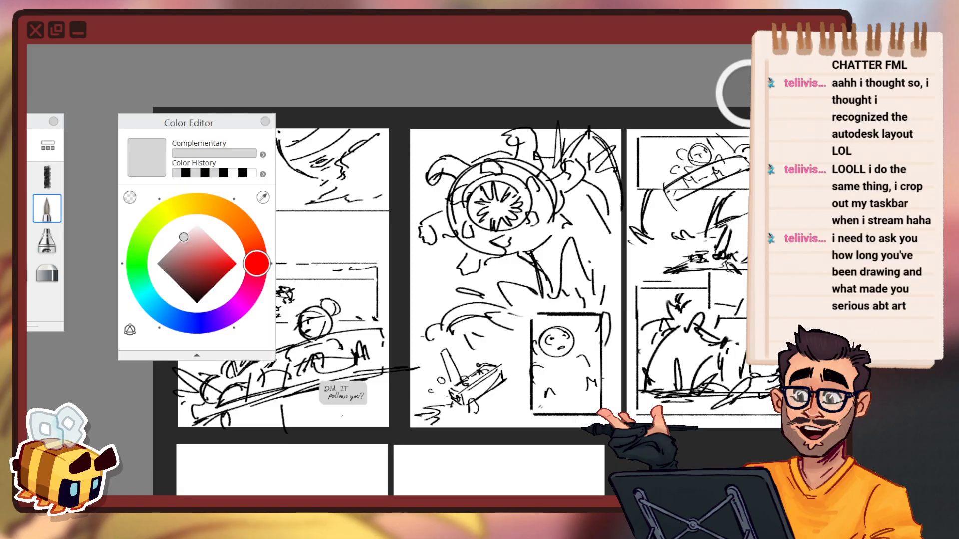
pyautogui.click(220, 259)
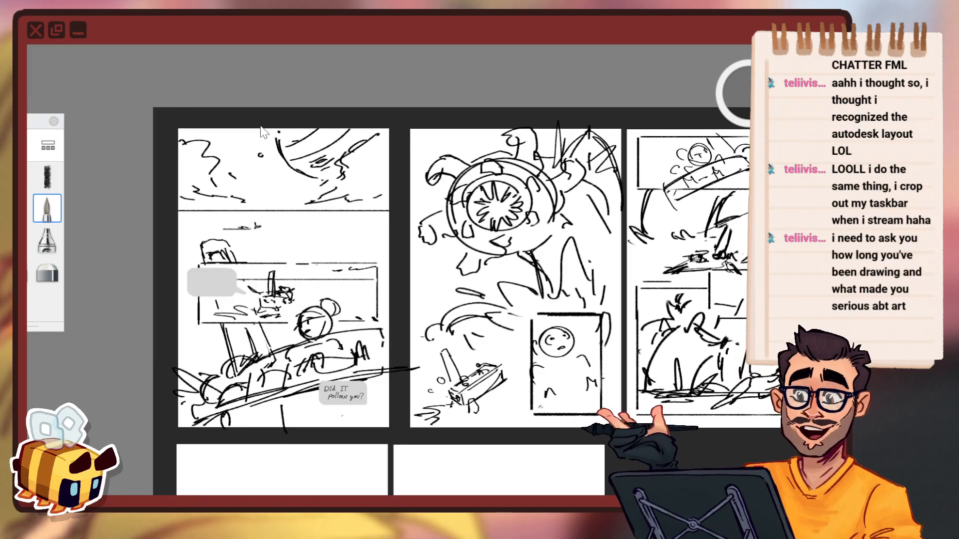
pyautogui.press('c')
pyautogui.click(33, 172)
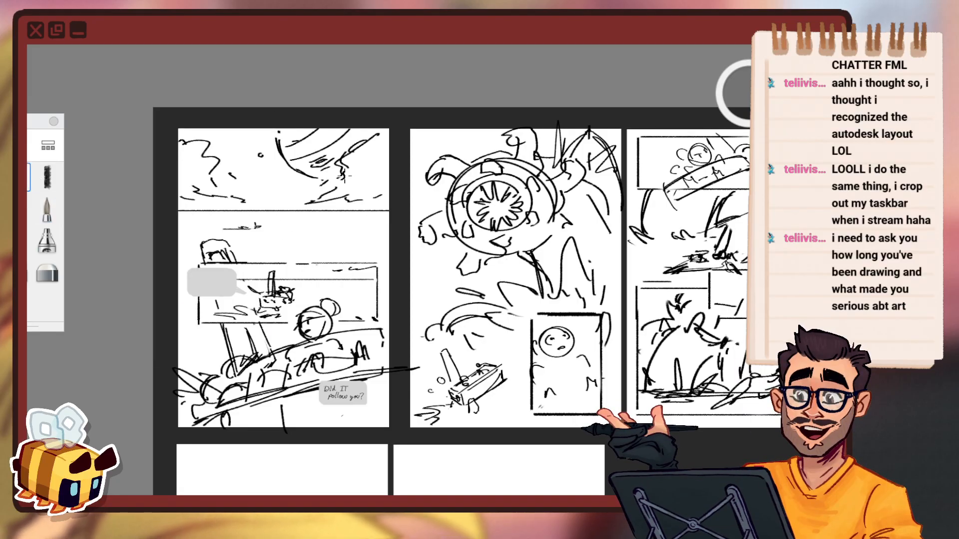
# Circle in red the small distant marks in the first page's second panel and the large round shape in its top panel.
pyautogui.moveTo(268, 213); pyautogui.dragTo(302, 154)
pyautogui.moveTo(250, 232); pyautogui.dragTo(272, 282)
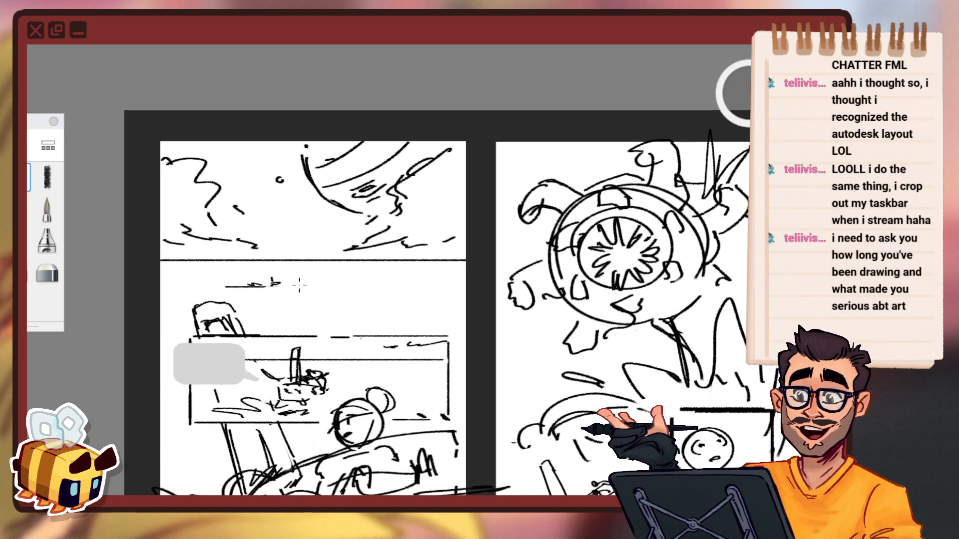
pyautogui.moveTo(300, 284); pyautogui.dragTo(241, 279)
pyautogui.moveTo(144, 305)
pyautogui.mouseDown()
pyautogui.moveTo(327, 264)
pyautogui.moveTo(145, 299)
pyautogui.mouseUp()
pyautogui.hotkey('ctrl', 'z')
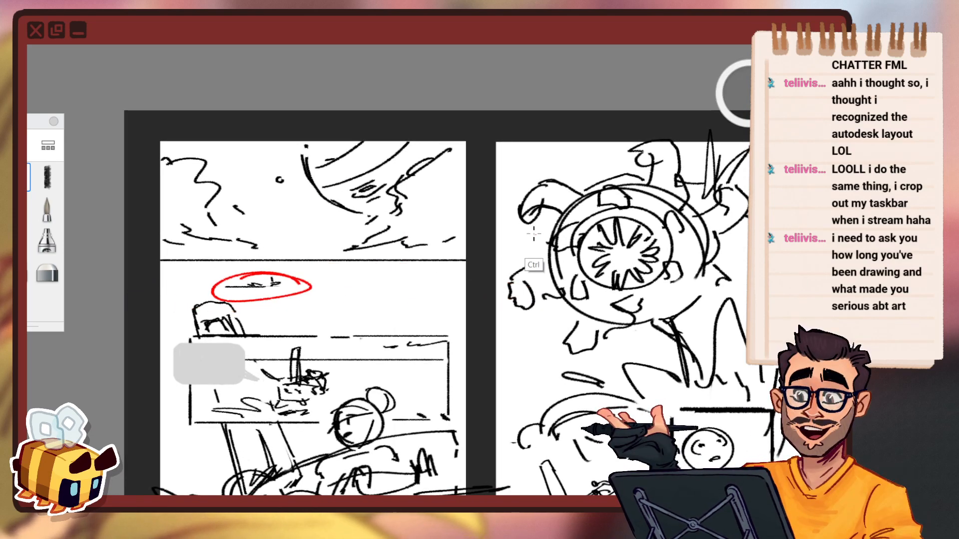
pyautogui.moveTo(428, 135)
pyautogui.mouseDown()
pyautogui.moveTo(280, 210)
pyautogui.moveTo(434, 145)
pyautogui.moveTo(456, 118)
pyautogui.moveTo(243, 177)
pyautogui.mouseUp()
pyautogui.hotkey('ctrl', 'z')
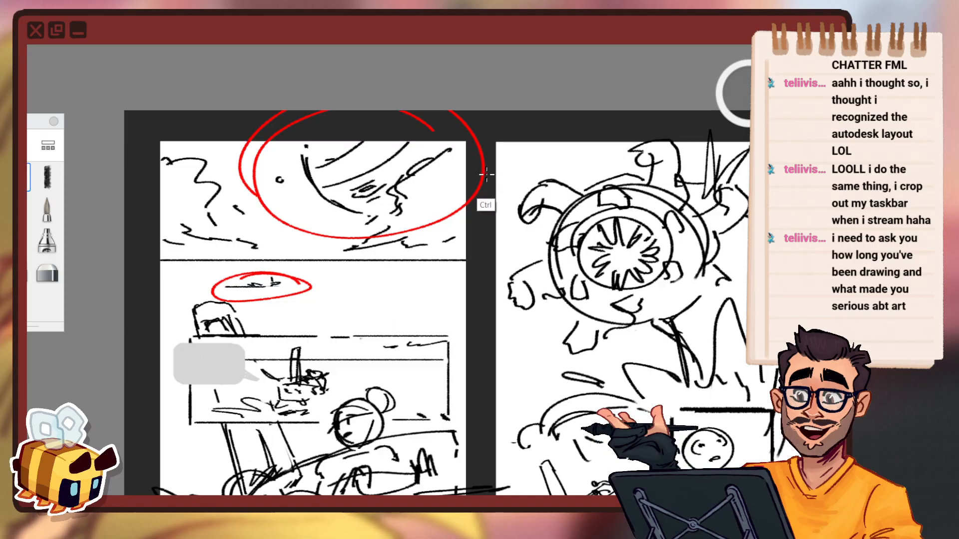
# Circle in red the small marks in the upper corner of the first page's inset boat panel.
pyautogui.press('space')
pyautogui.moveTo(357, 351)
pyautogui.mouseDown()
pyautogui.moveTo(375, 215)
pyautogui.moveTo(300, 279)
pyautogui.moveTo(280, 277)
pyautogui.mouseUp()
pyautogui.moveTo(359, 234)
pyautogui.mouseDown()
pyautogui.moveTo(420, 207)
pyautogui.moveTo(345, 247)
pyautogui.moveTo(507, 224)
pyautogui.mouseUp()
pyautogui.hotkey('ctrl', 'z')
pyautogui.hotkey('ctrl', 'z')
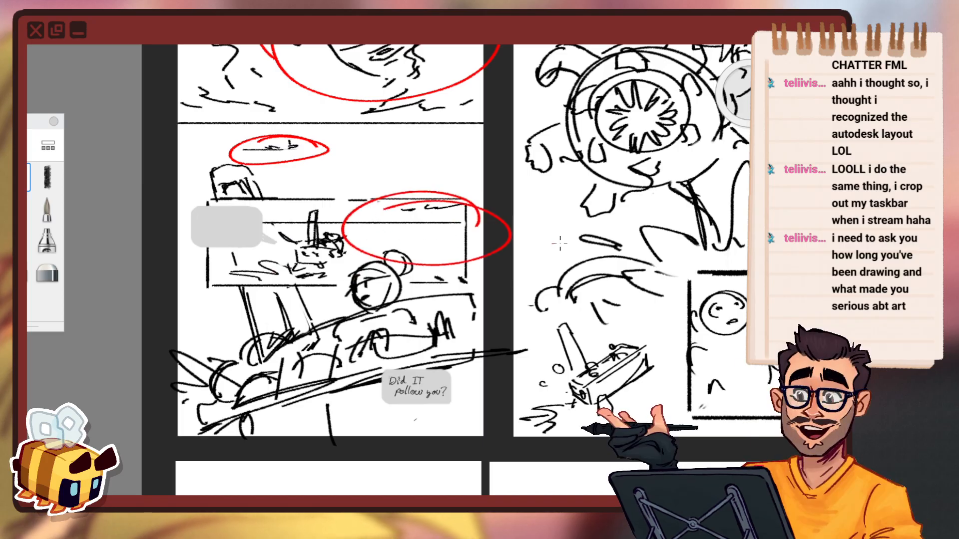
# Redraw the red circle around the inset boat panel's upper corner marks and circle the first page's empty speech balloon.
pyautogui.hotkey('ctrl', 'z')
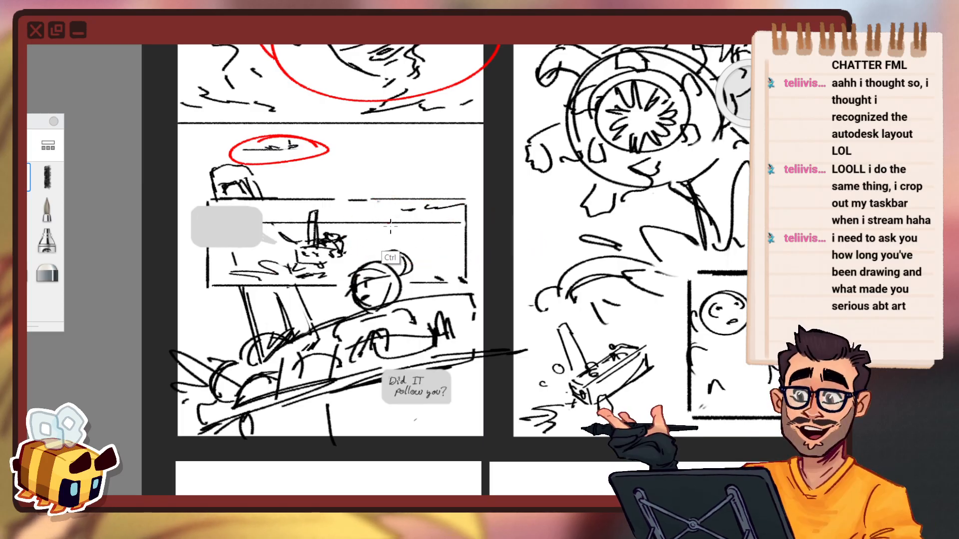
pyautogui.moveTo(452, 255)
pyautogui.mouseDown()
pyautogui.moveTo(478, 212)
pyautogui.moveTo(455, 256)
pyautogui.mouseUp()
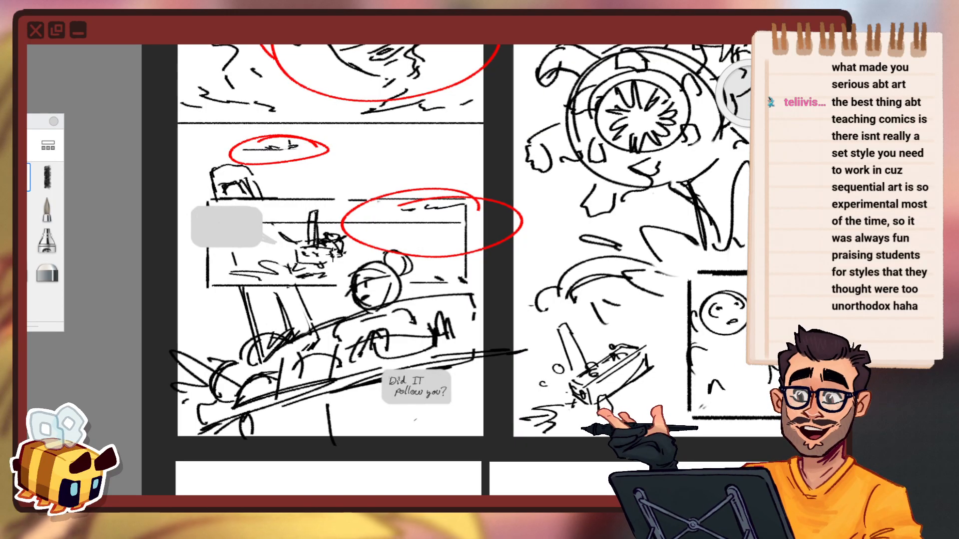
pyautogui.moveTo(279, 215); pyautogui.dragTo(165, 235)
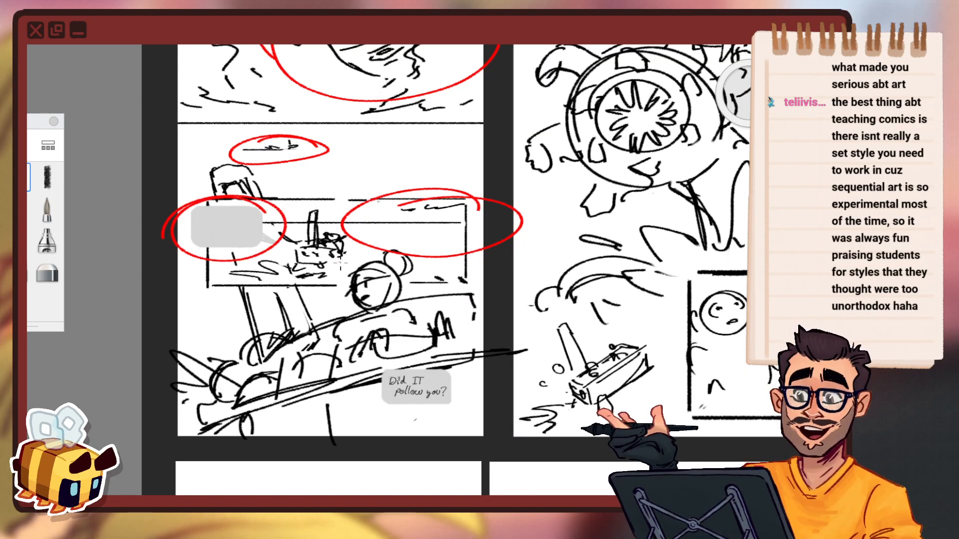
# Circle in red the character's head, the sketched forms at the boat's end and the lettered speech balloon on the first page.
pyautogui.press('space')
pyautogui.moveTo(431, 323); pyautogui.dragTo(407, 253)
pyautogui.moveTo(388, 210)
pyautogui.mouseDown()
pyautogui.moveTo(330, 175)
pyautogui.moveTo(272, 219)
pyautogui.mouseUp()
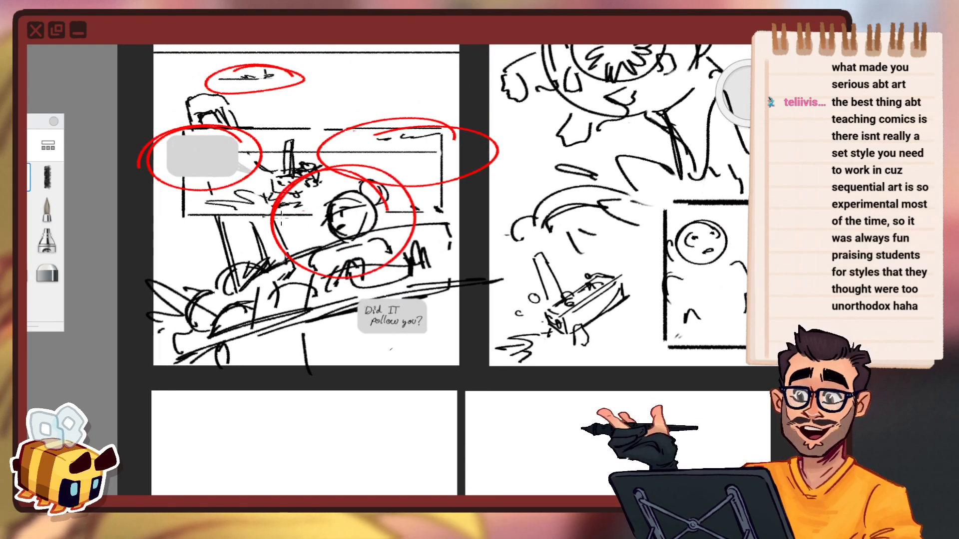
pyautogui.moveTo(199, 257); pyautogui.dragTo(176, 280)
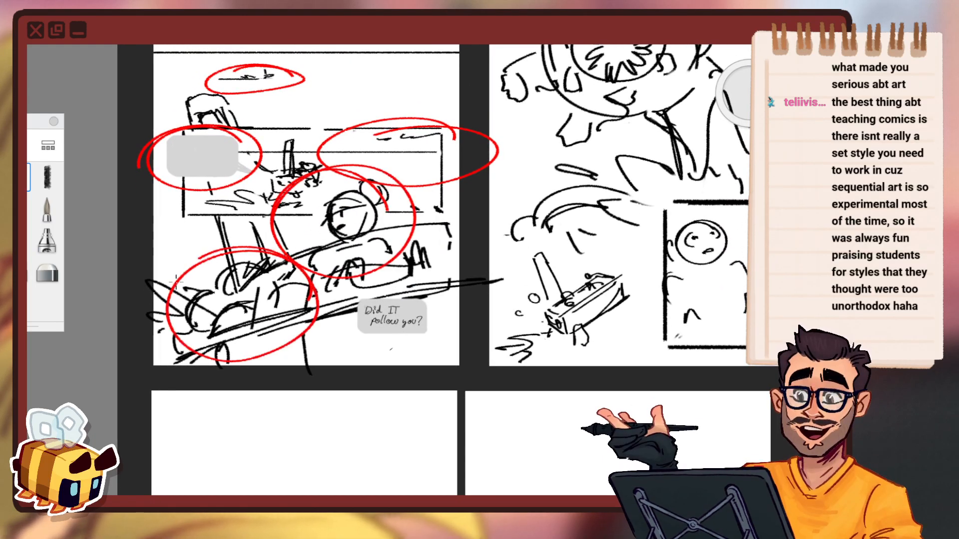
pyautogui.moveTo(426, 324)
pyautogui.mouseDown()
pyautogui.moveTo(340, 352)
pyautogui.moveTo(329, 323)
pyautogui.mouseUp()
# Look over the second and third page thumbnails beside the marked first page.
pyautogui.press('space')
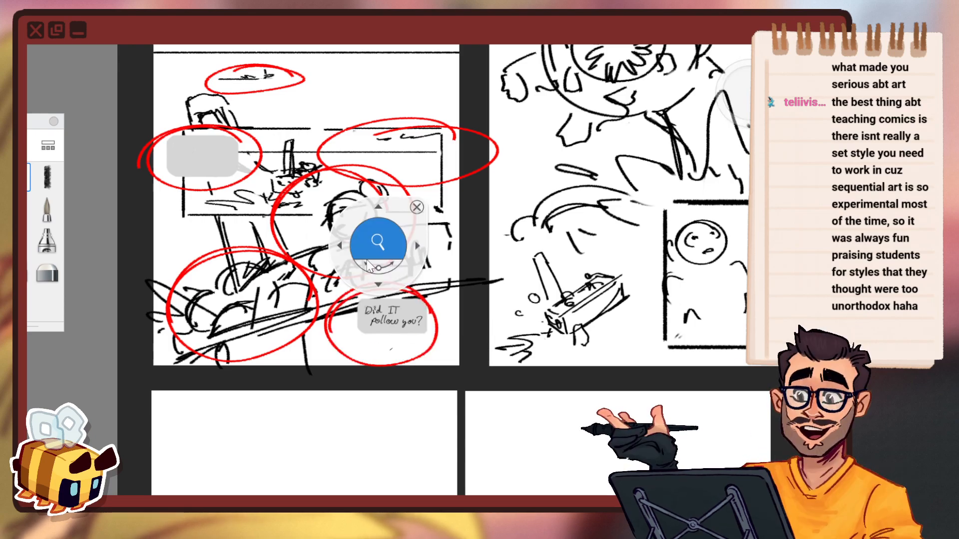
pyautogui.moveTo(379, 242); pyautogui.dragTo(362, 312)
pyautogui.moveTo(437, 230)
pyautogui.mouseDown()
pyautogui.moveTo(390, 289)
pyautogui.moveTo(411, 265)
pyautogui.mouseUp()
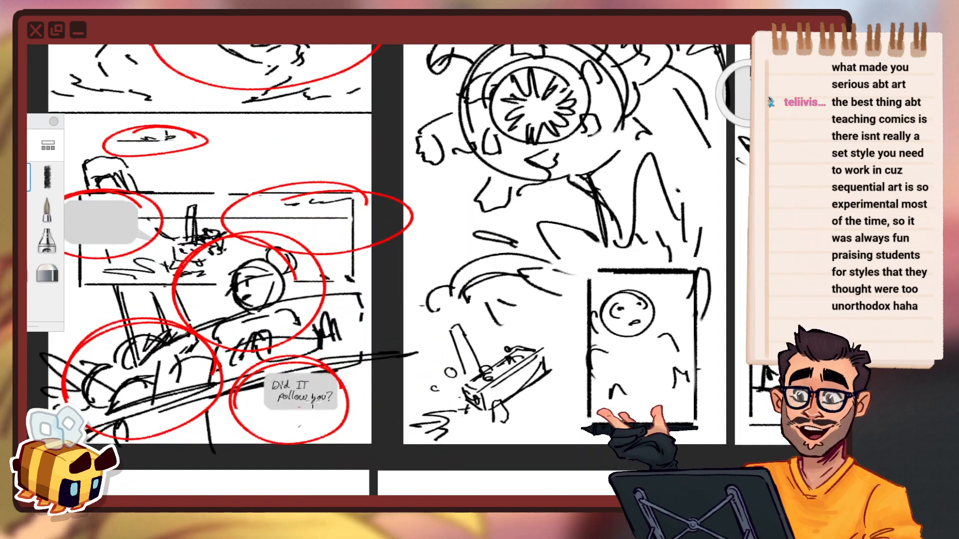
pyautogui.press('space')
pyautogui.moveTo(328, 306); pyautogui.dragTo(297, 369)
pyautogui.moveTo(296, 369); pyautogui.dragTo(394, 256)
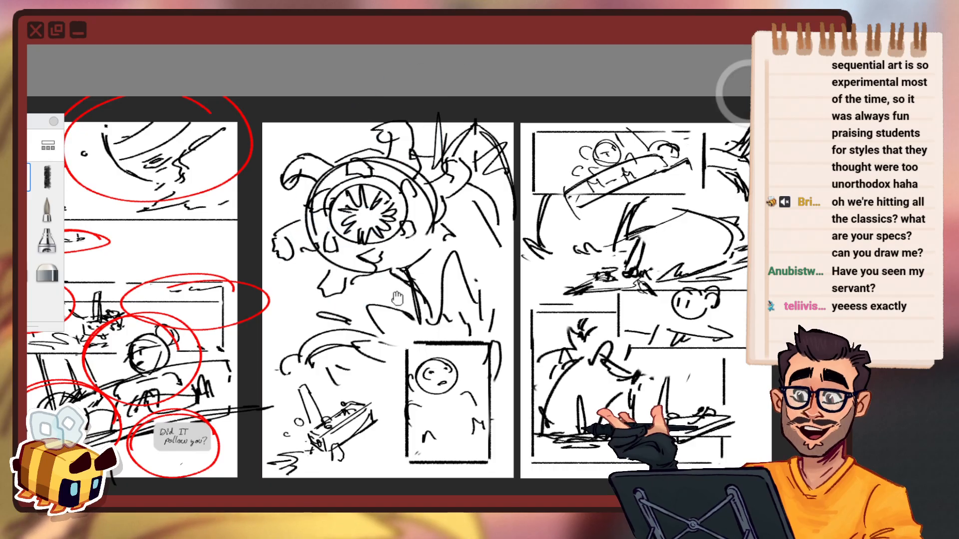
pyautogui.press('space')
pyautogui.moveTo(391, 279); pyautogui.dragTo(466, 241)
pyautogui.click(463, 240)
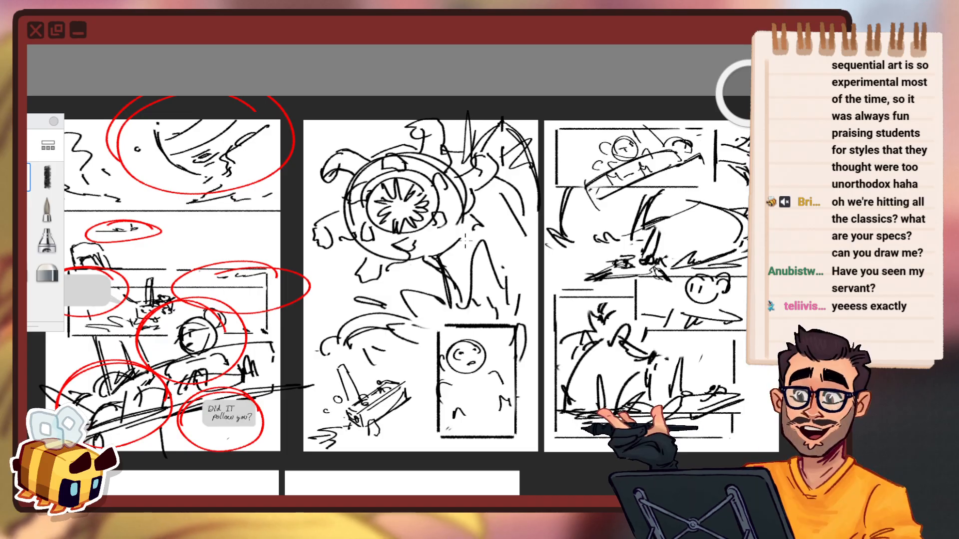
pyautogui.press('space')
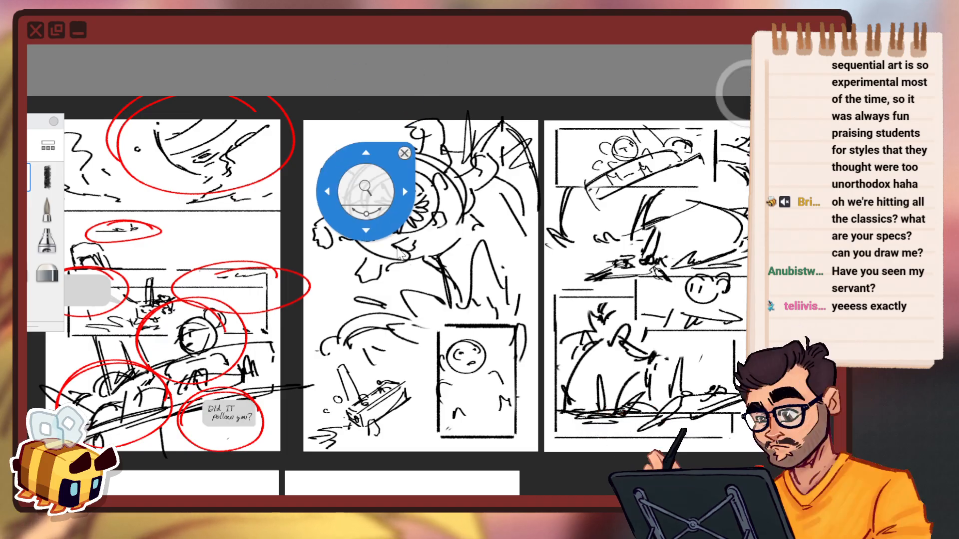
pyautogui.moveTo(399, 192); pyautogui.dragTo(286, 179)
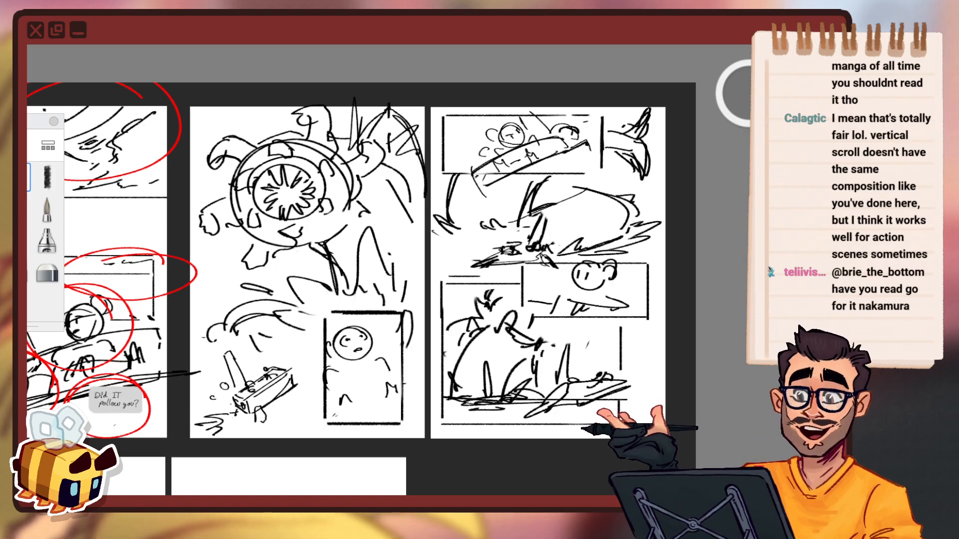
pyautogui.press('space')
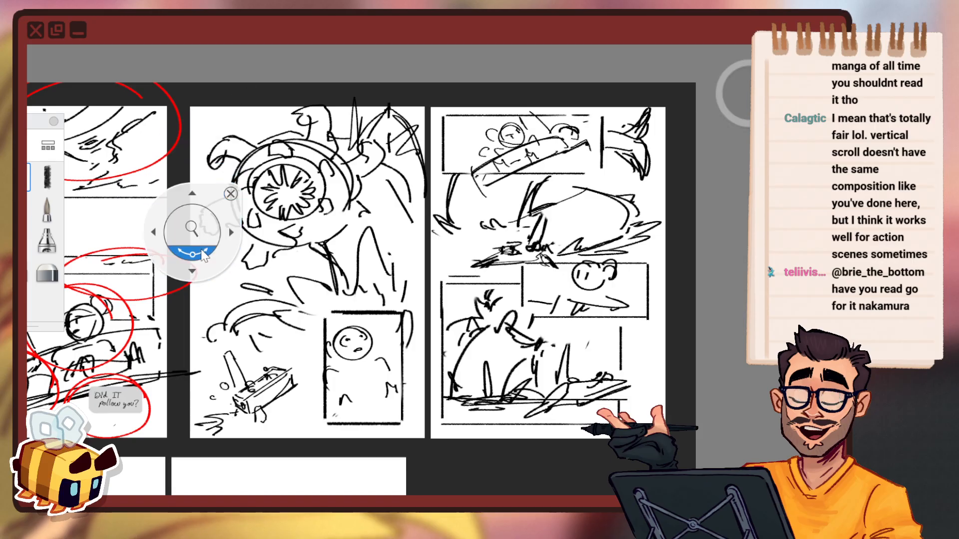
pyautogui.moveTo(193, 230); pyautogui.dragTo(367, 167)
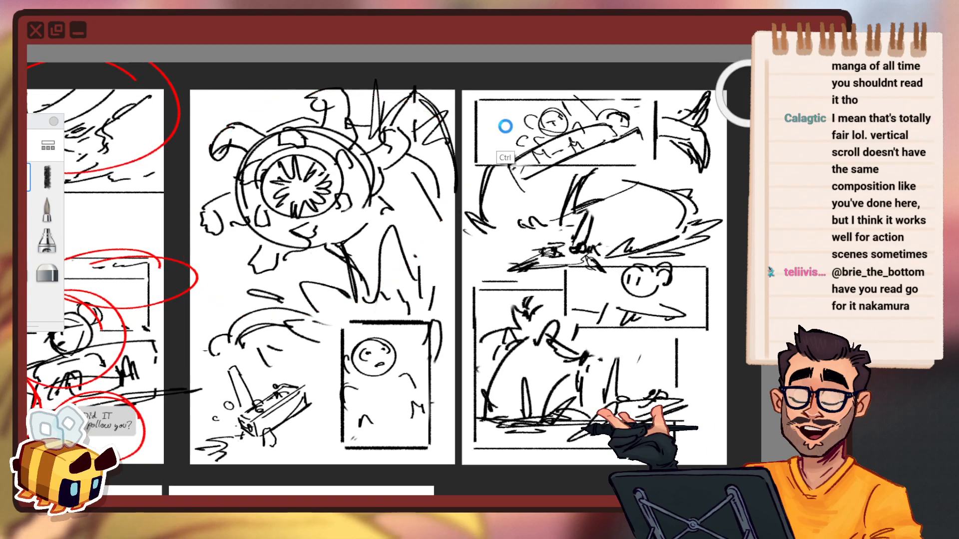
pyautogui.press('space')
pyautogui.moveTo(312, 264); pyautogui.dragTo(365, 265)
pyautogui.moveTo(423, 283)
pyautogui.mouseDown()
pyautogui.moveTo(482, 283)
pyautogui.moveTo(443, 271)
pyautogui.mouseUp()
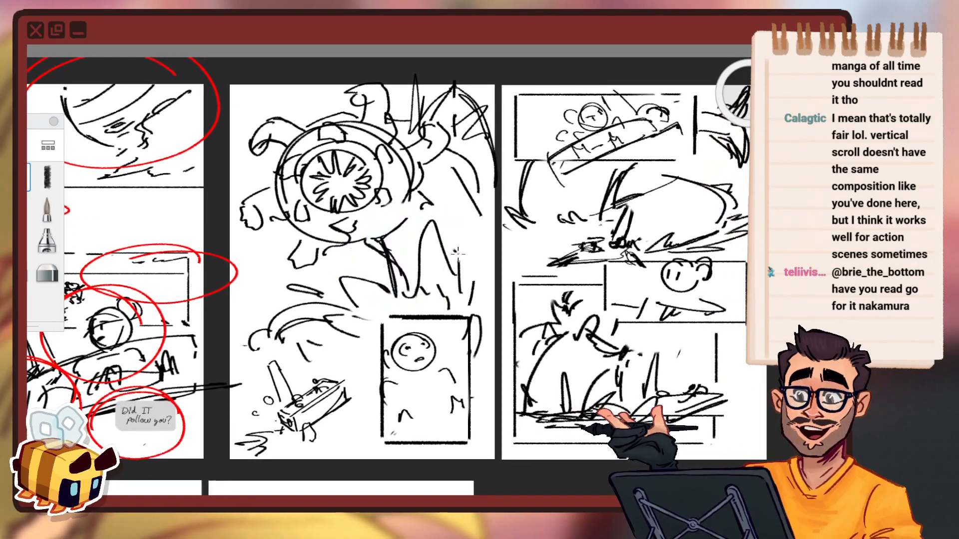
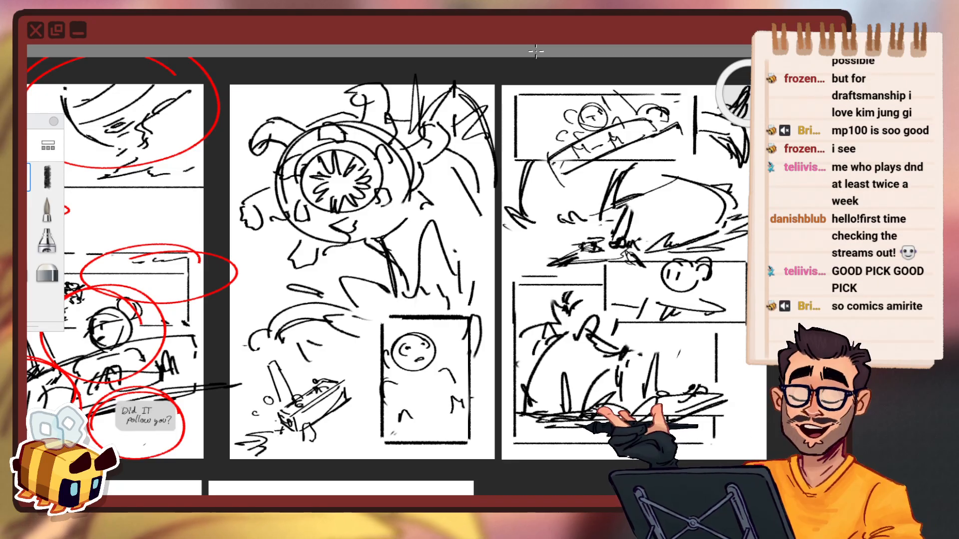
# Circle in red the large round creature filling the upper part of the second page.
pyautogui.press('space')
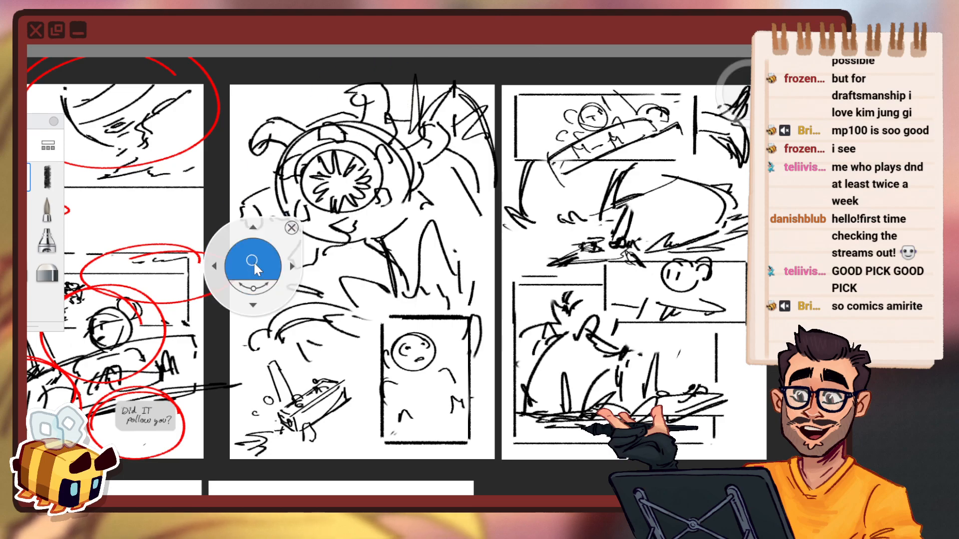
pyautogui.moveTo(253, 266); pyautogui.dragTo(224, 279)
pyautogui.moveTo(359, 265); pyautogui.dragTo(485, 257)
pyautogui.moveTo(424, 283); pyautogui.dragTo(456, 254)
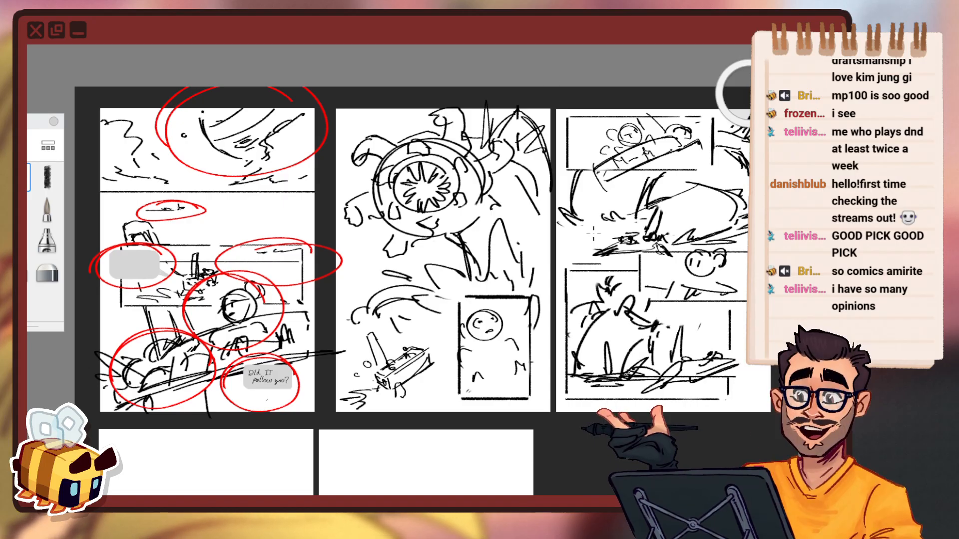
pyautogui.moveTo(539, 118)
pyautogui.mouseDown()
pyautogui.moveTo(439, 99)
pyautogui.moveTo(397, 111)
pyautogui.mouseUp()
pyautogui.hotkey('ctrl', 'z')
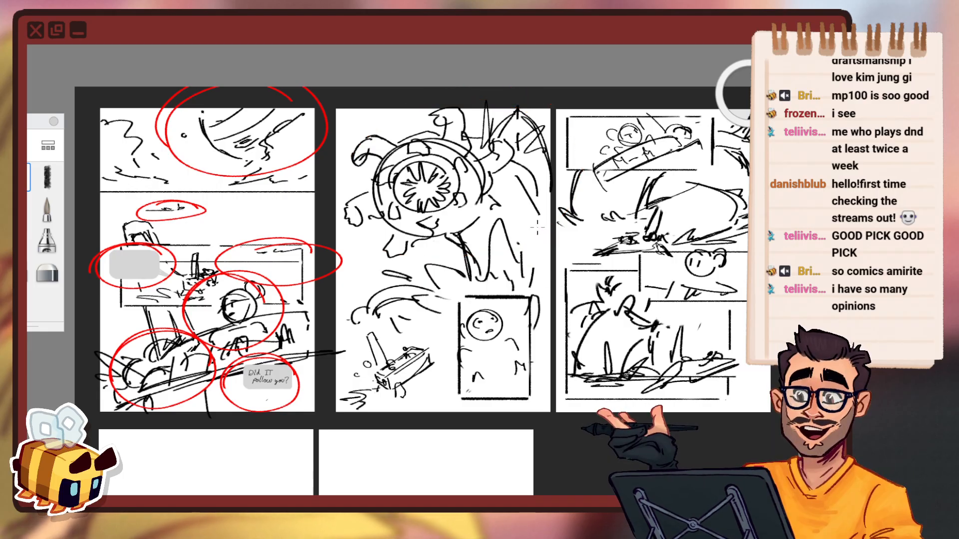
pyautogui.moveTo(548, 116); pyautogui.dragTo(410, 269)
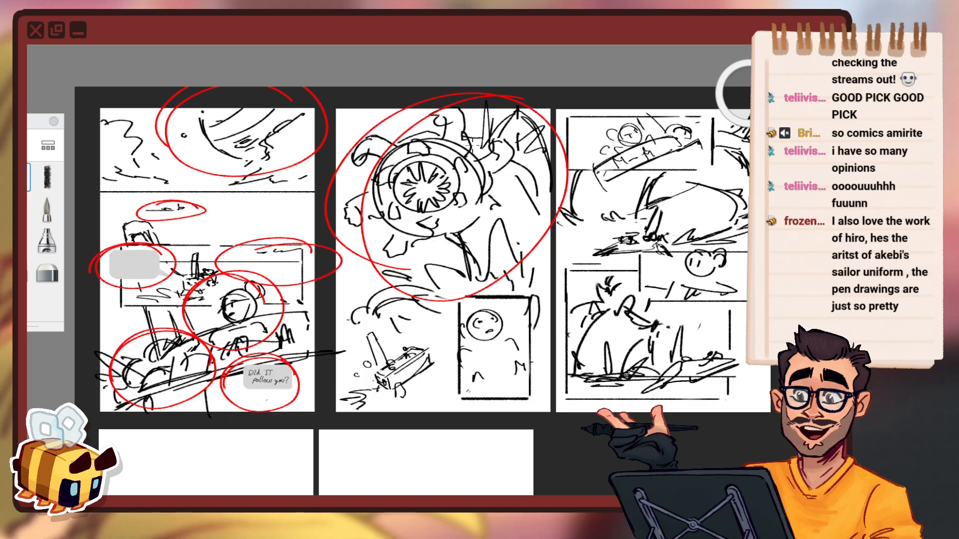
# Try to retrace the red circle around the first page's lettered speech balloon.
pyautogui.press('space')
pyautogui.moveTo(334, 337); pyautogui.dragTo(317, 292)
pyautogui.moveTo(436, 311); pyautogui.dragTo(495, 299)
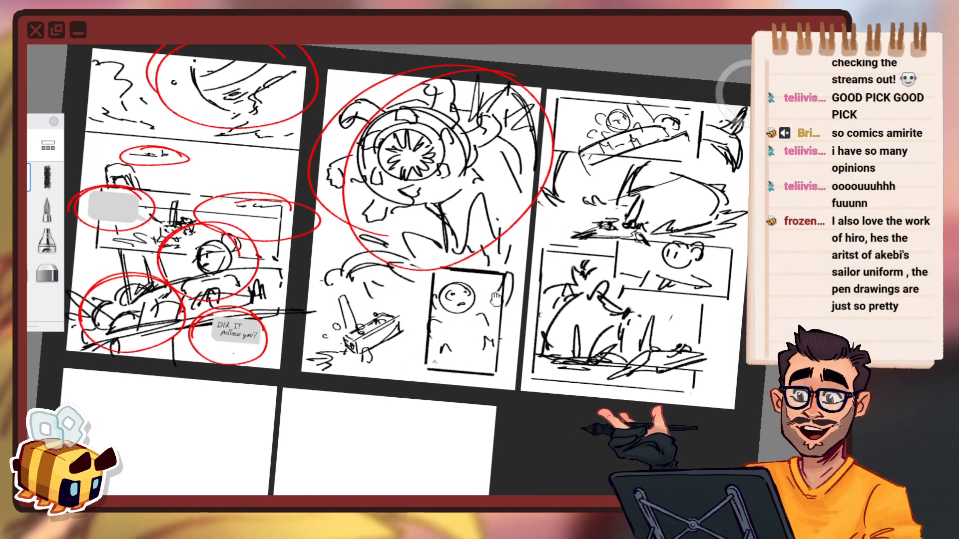
pyautogui.moveTo(434, 356); pyautogui.dragTo(452, 354)
pyautogui.moveTo(243, 353); pyautogui.dragTo(259, 333)
pyautogui.moveTo(258, 299); pyautogui.dragTo(292, 327)
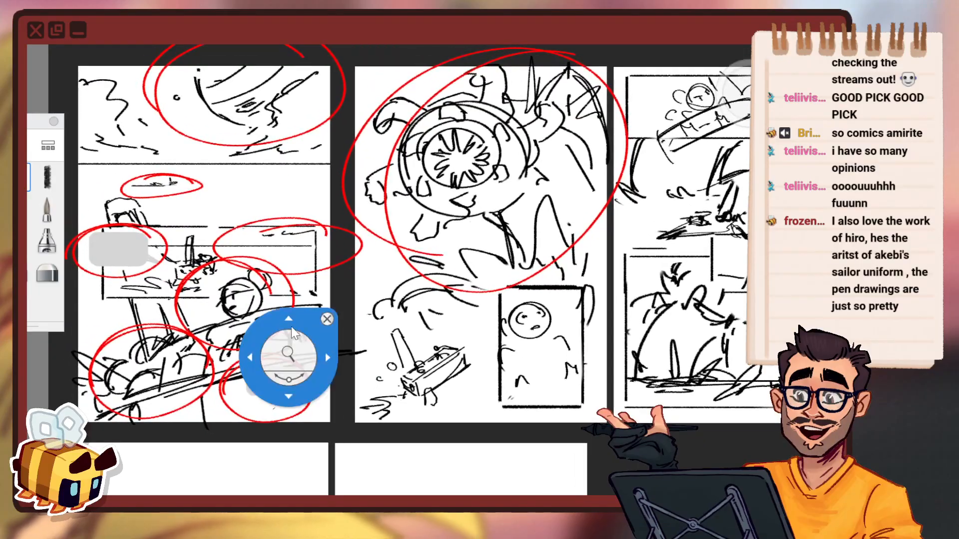
pyautogui.moveTo(292, 359)
pyautogui.mouseDown()
pyautogui.moveTo(261, 425)
pyautogui.moveTo(280, 357)
pyautogui.moveTo(235, 407)
pyautogui.mouseUp()
pyautogui.hotkey('ctrl', 'z')
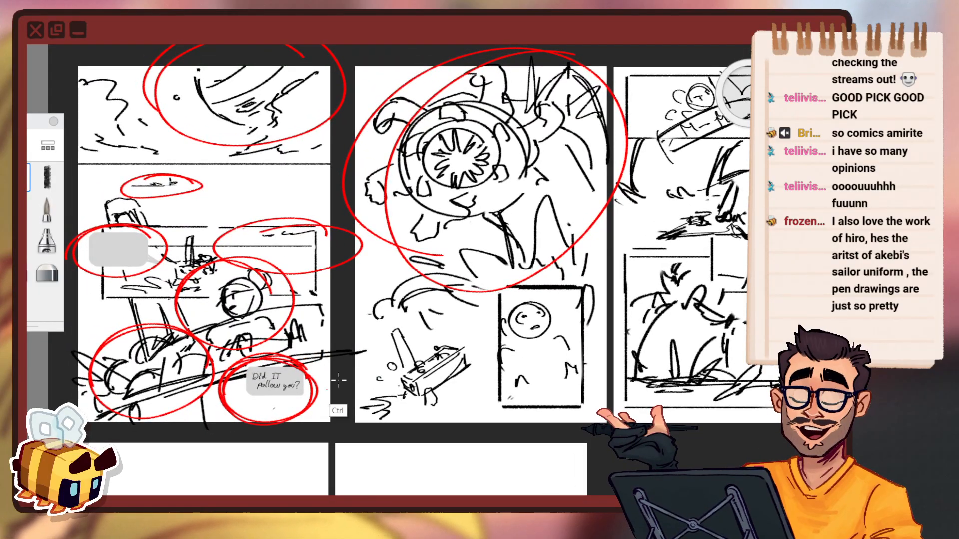
pyautogui.hotkey('ctrl', 'z')
pyautogui.moveTo(295, 361)
pyautogui.mouseDown()
pyautogui.moveTo(287, 354)
pyautogui.moveTo(220, 387)
pyautogui.mouseUp()
pyautogui.hotkey('ctrl', 'z')
# Reinforce the red circle around the second page's large creature with another loop.
pyautogui.press('space')
pyautogui.moveTo(509, 268); pyautogui.dragTo(365, 337)
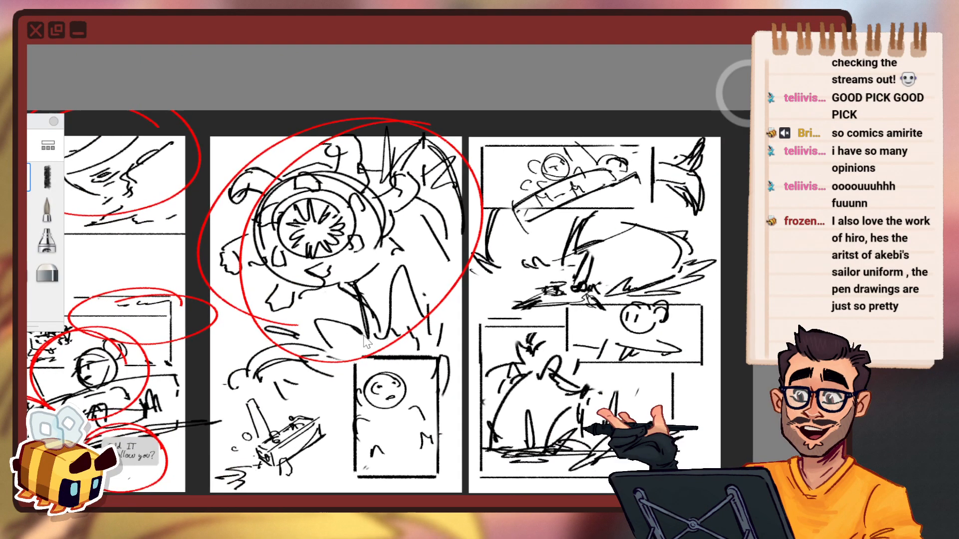
pyautogui.moveTo(369, 120)
pyautogui.mouseDown()
pyautogui.moveTo(230, 245)
pyautogui.moveTo(439, 135)
pyautogui.mouseUp()
# Draw a red arrow from the first page's lettered speech balloon toward the second page.
pyautogui.press('space')
pyautogui.moveTo(400, 311); pyautogui.dragTo(490, 184)
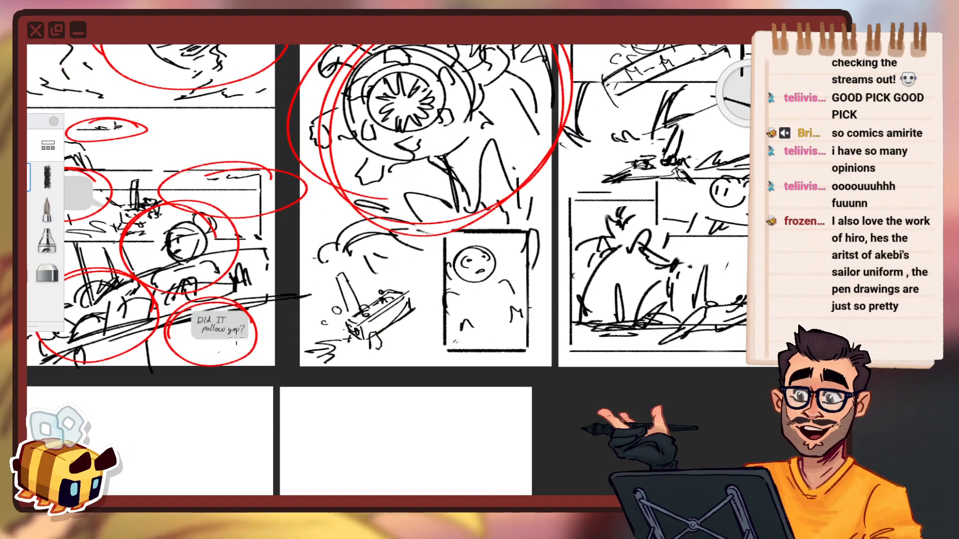
pyautogui.hotkey('ctrl', 'z')
pyautogui.hotkey('ctrl', 'z')
pyautogui.moveTo(259, 362)
pyautogui.mouseDown()
pyautogui.moveTo(275, 359)
pyautogui.moveTo(274, 372)
pyautogui.mouseUp()
# Circle in red the small boat and the face in the inset panel on the second page's lower half.
pyautogui.press('space')
pyautogui.moveTo(303, 322); pyautogui.dragTo(304, 375)
pyautogui.moveTo(337, 347); pyautogui.dragTo(322, 379)
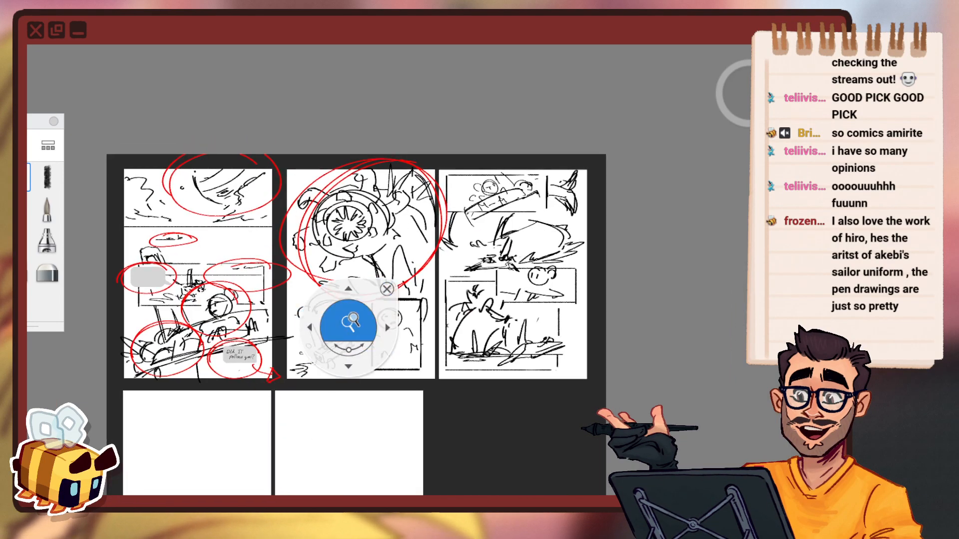
pyautogui.moveTo(345, 319); pyautogui.dragTo(379, 264)
pyautogui.click(419, 228)
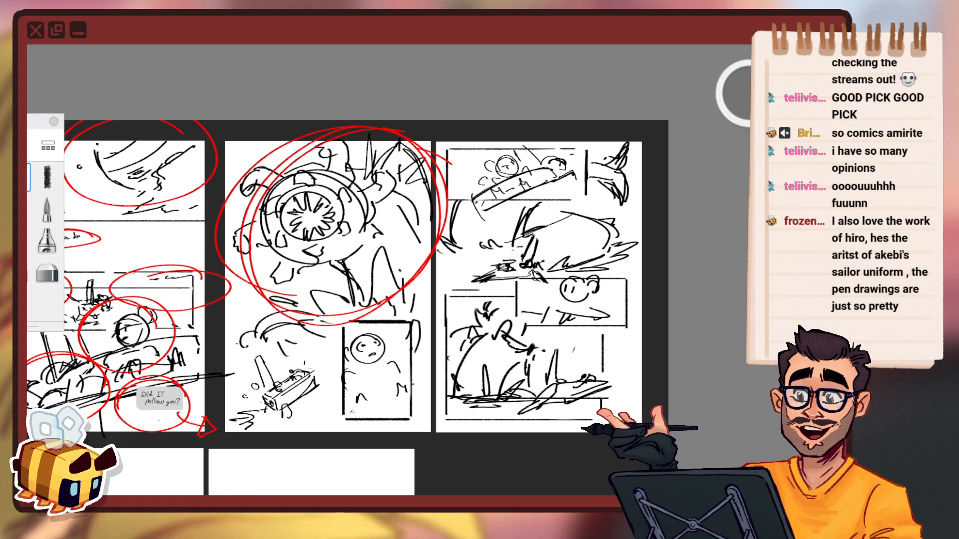
pyautogui.moveTo(318, 388)
pyautogui.mouseDown()
pyautogui.moveTo(284, 415)
pyautogui.moveTo(341, 379)
pyautogui.mouseUp()
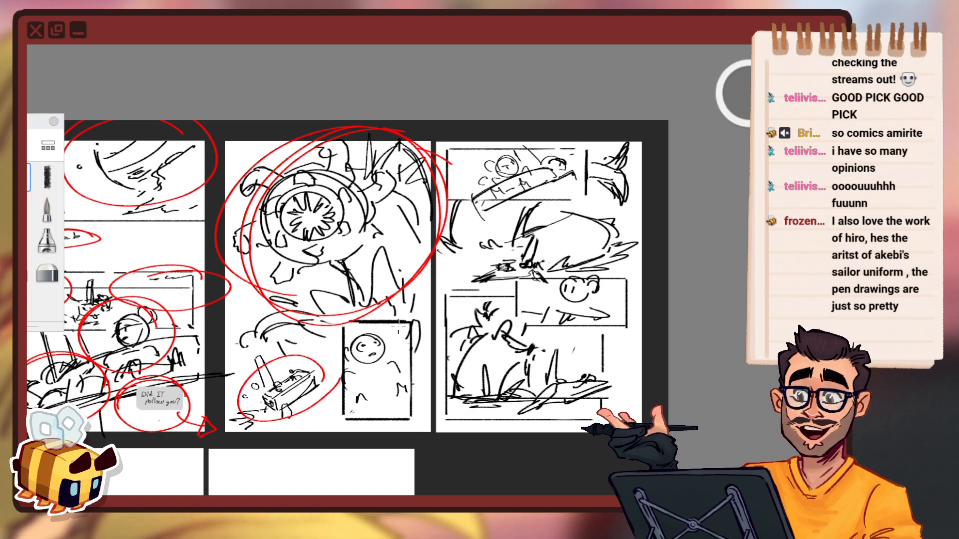
pyautogui.moveTo(399, 320); pyautogui.dragTo(380, 311)
# Circle in red the third page's top boat panel and sweep a red curve through the panel below it.
pyautogui.press('space')
pyautogui.moveTo(533, 318); pyautogui.dragTo(422, 319)
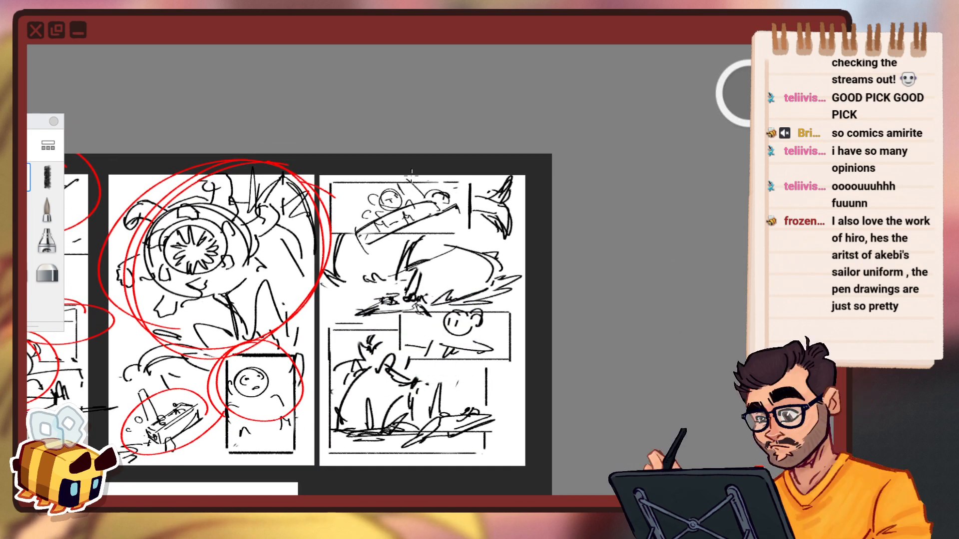
pyautogui.moveTo(412, 172)
pyautogui.mouseDown()
pyautogui.moveTo(335, 219)
pyautogui.moveTo(363, 264)
pyautogui.mouseUp()
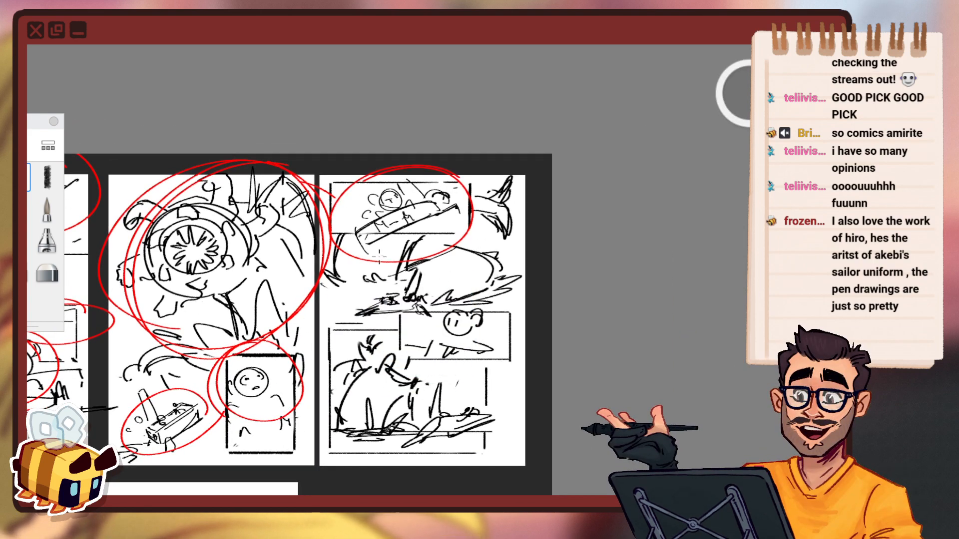
pyautogui.moveTo(380, 255); pyautogui.dragTo(358, 316)
pyautogui.hotkey('ctrl', 'z')
pyautogui.moveTo(383, 253); pyautogui.dragTo(330, 312)
pyautogui.hotkey('ctrl', 'z')
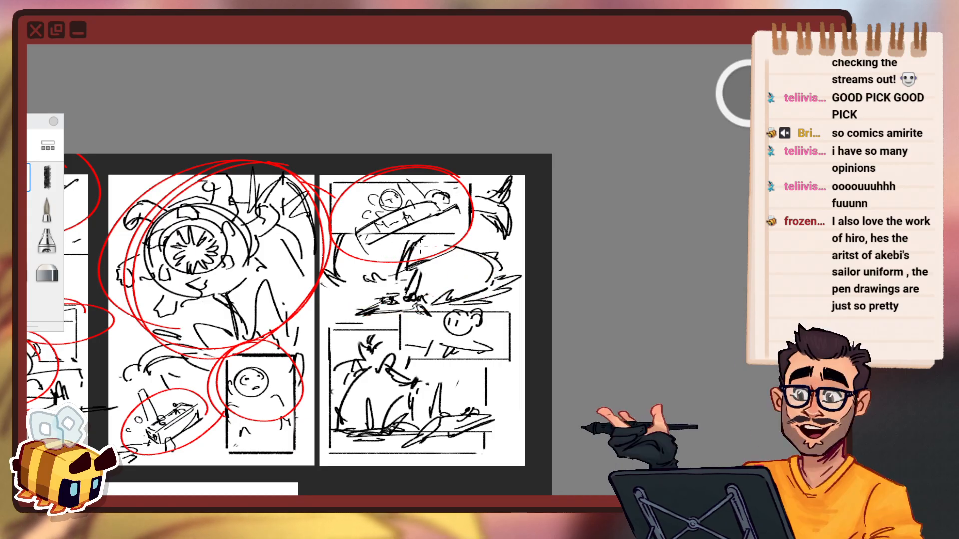
pyautogui.moveTo(397, 251); pyautogui.dragTo(338, 317)
# Circle the head in the third page's small middle panel and trace a winding red reading path down through the bottom panel.
pyautogui.moveTo(485, 305)
pyautogui.mouseDown()
pyautogui.moveTo(422, 315)
pyautogui.moveTo(450, 302)
pyautogui.moveTo(463, 330)
pyautogui.mouseUp()
pyautogui.hotkey('ctrl', 'z')
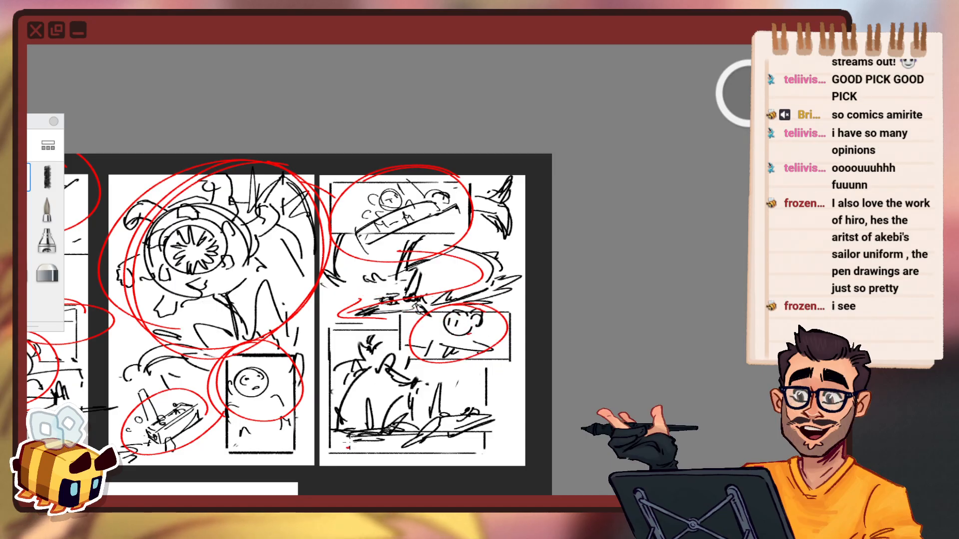
pyautogui.moveTo(348, 447); pyautogui.dragTo(402, 382)
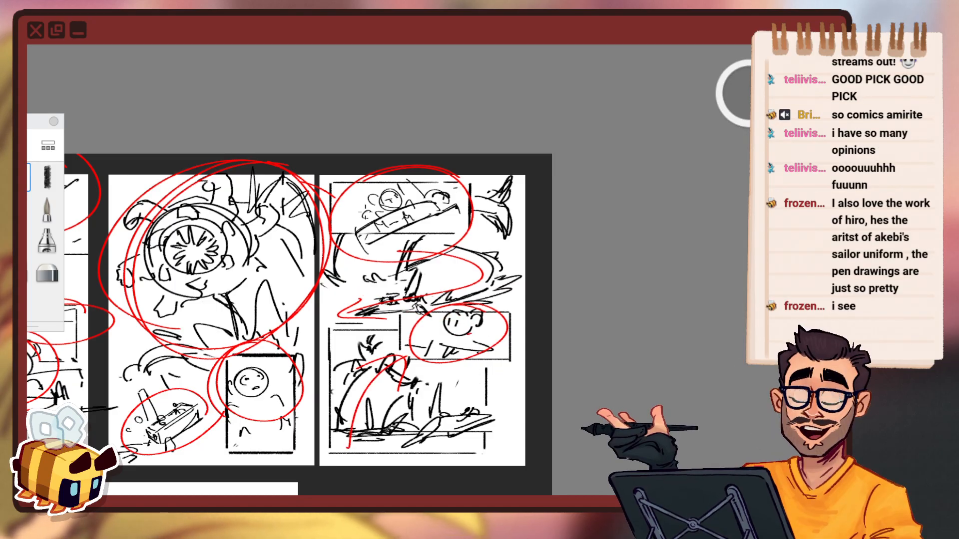
pyautogui.moveTo(357, 218)
pyautogui.mouseDown()
pyautogui.moveTo(422, 309)
pyautogui.moveTo(332, 392)
pyautogui.moveTo(472, 428)
pyautogui.moveTo(453, 443)
pyautogui.mouseUp()
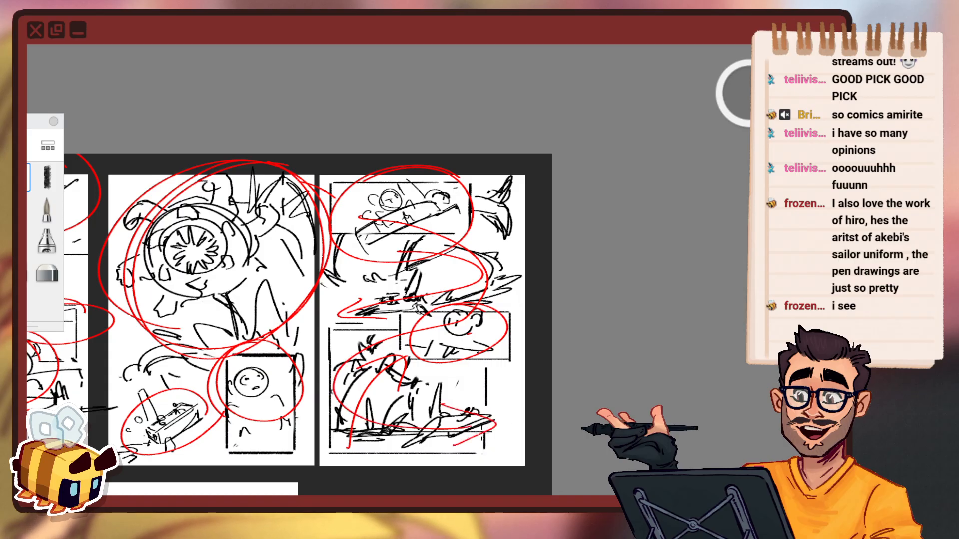
# Review the three marked-up pages together with the row of blank pages below.
pyautogui.press('space')
pyautogui.moveTo(473, 342); pyautogui.dragTo(534, 345)
pyautogui.moveTo(541, 342); pyautogui.dragTo(594, 326)
pyautogui.moveTo(532, 267); pyautogui.dragTo(608, 232)
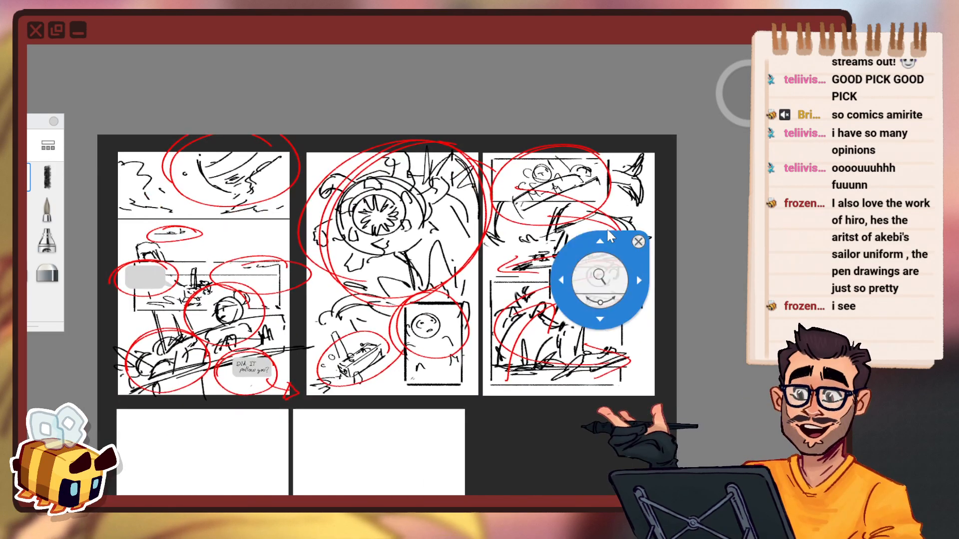
pyautogui.press('space')
pyautogui.moveTo(522, 334); pyautogui.dragTo(508, 340)
pyautogui.moveTo(530, 299); pyautogui.dragTo(506, 290)
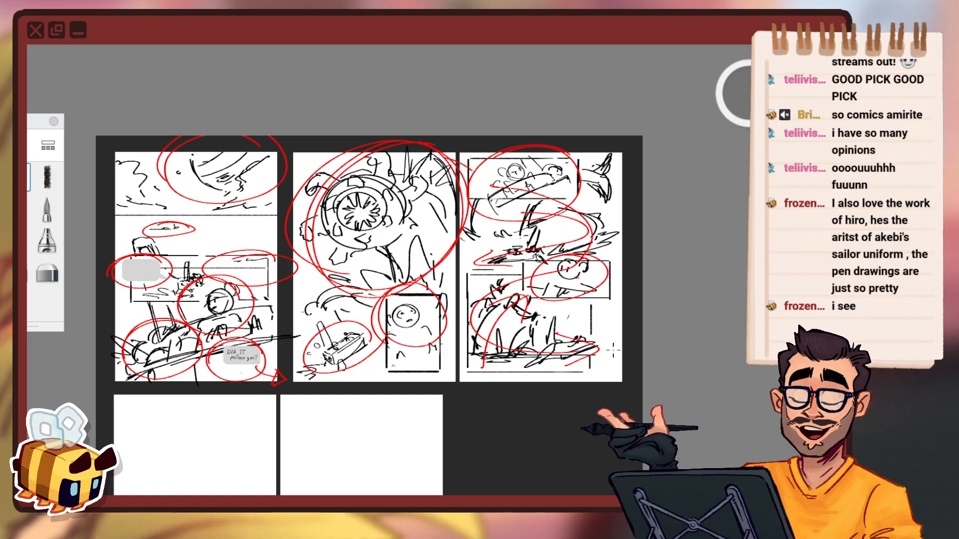
# Clear all the red focal-point and reading-path markings from the three sketched pages.
pyautogui.press('Delete')
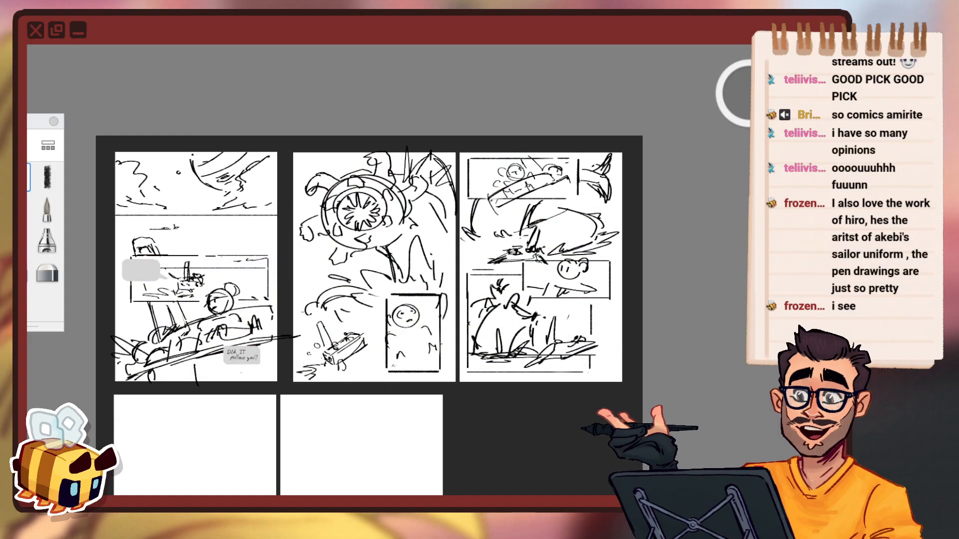
pyautogui.press('space')
pyautogui.moveTo(406, 422); pyautogui.dragTo(503, 331)
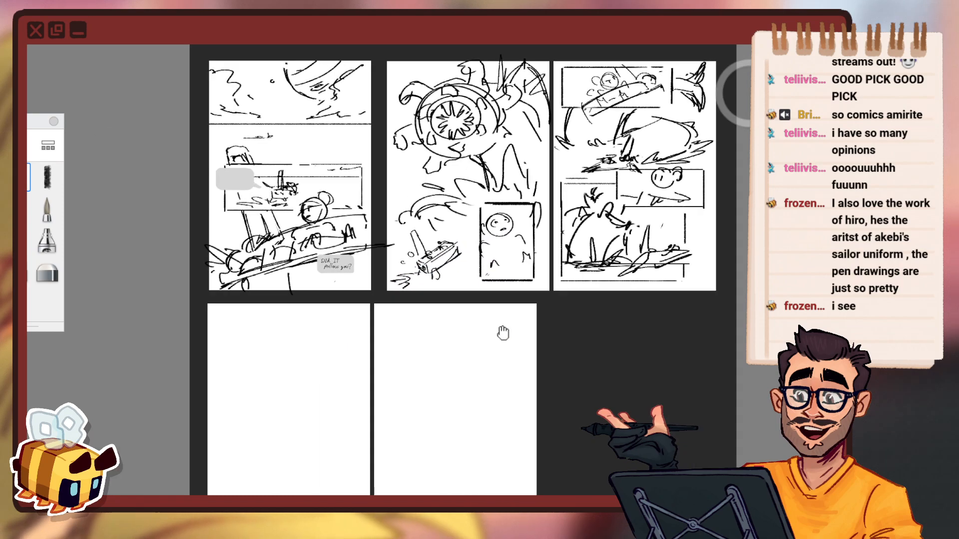
pyautogui.moveTo(344, 401); pyautogui.dragTo(357, 387)
pyautogui.moveTo(422, 352); pyautogui.dragTo(474, 301)
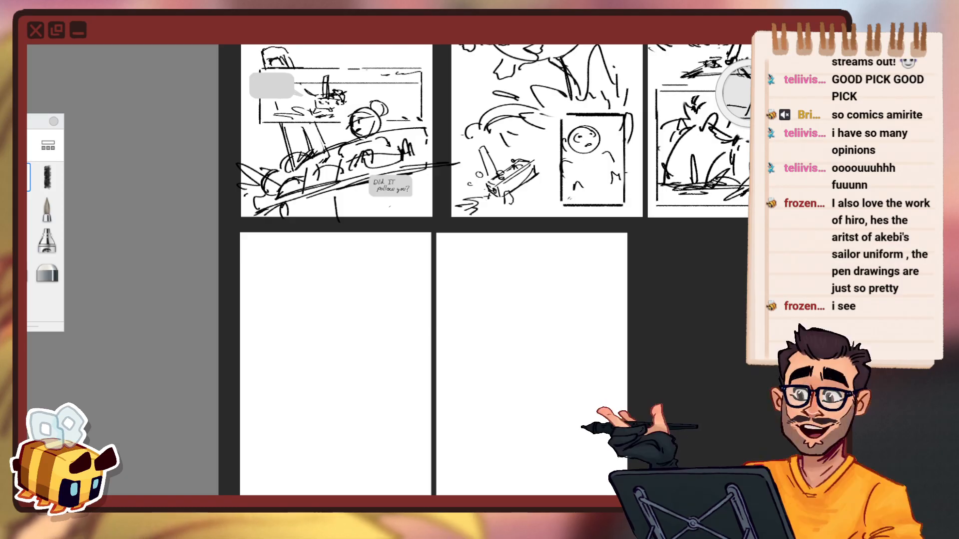
pyautogui.moveTo(487, 395); pyautogui.dragTo(362, 299)
pyautogui.moveTo(467, 314); pyautogui.dragTo(443, 366)
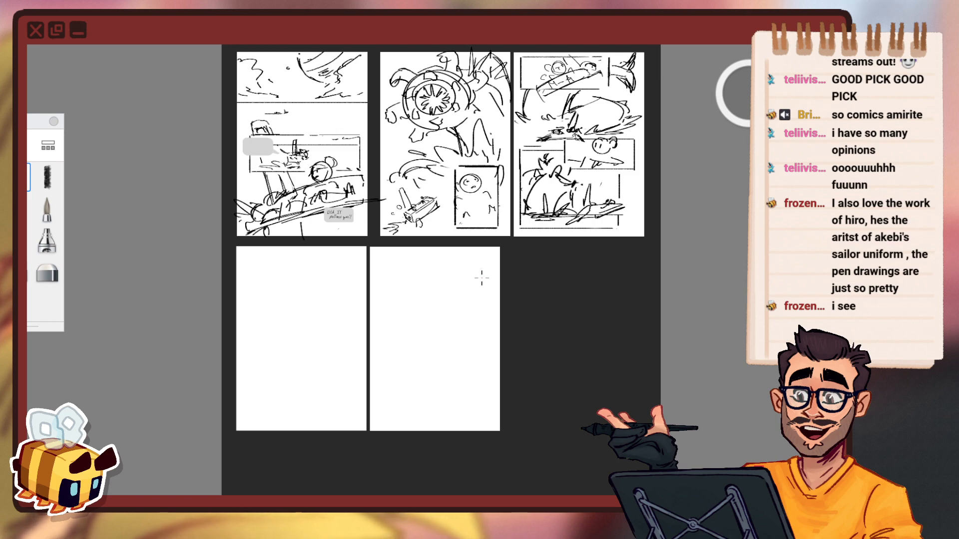
# Switch the brush colour from red back to black.
pyautogui.press('c')
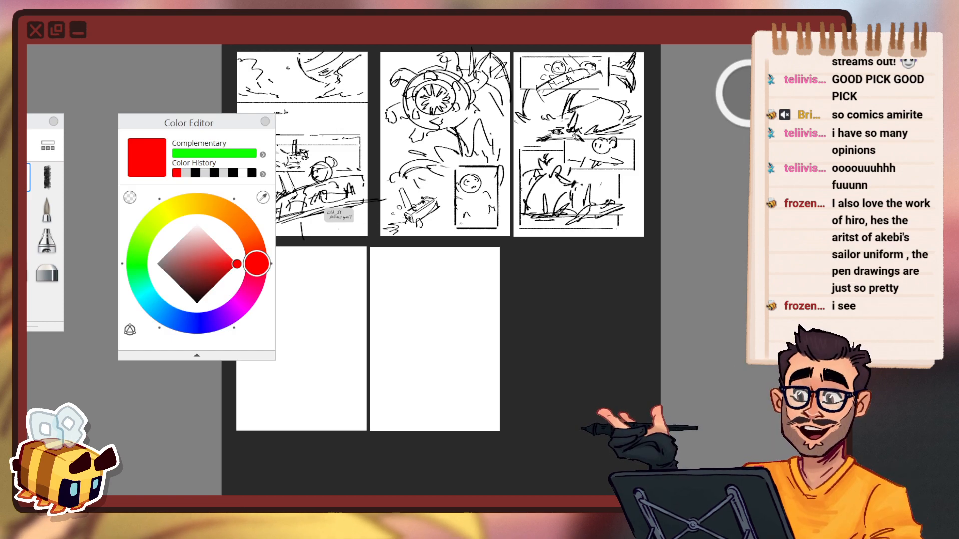
pyautogui.click(198, 302)
pyautogui.press('c')
pyautogui.press('space')
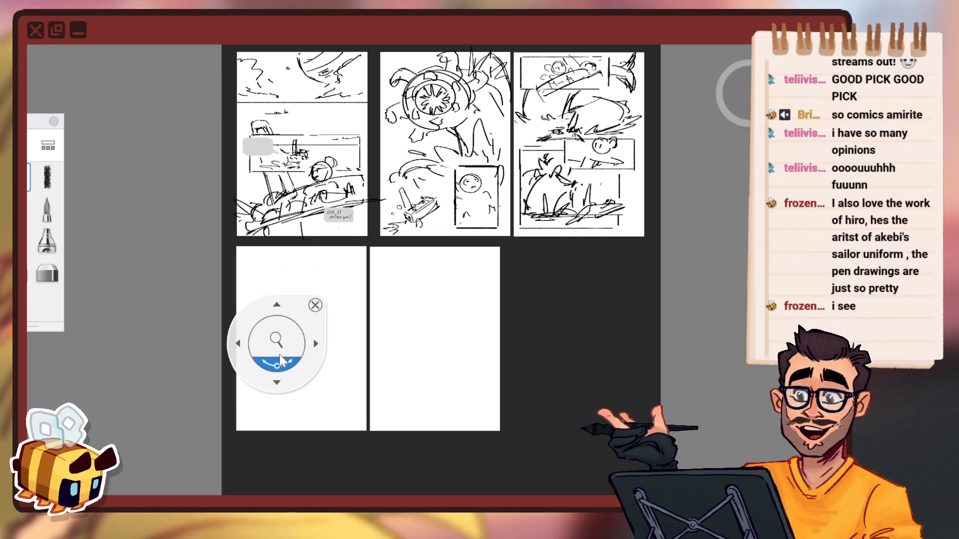
pyautogui.moveTo(281, 360); pyautogui.dragTo(288, 320)
pyautogui.moveTo(381, 253); pyautogui.dragTo(377, 332)
pyautogui.press('space')
# Try a curved black stroke down through the first page's middle panels and undo it.
pyautogui.moveTo(385, 188); pyautogui.dragTo(404, 182)
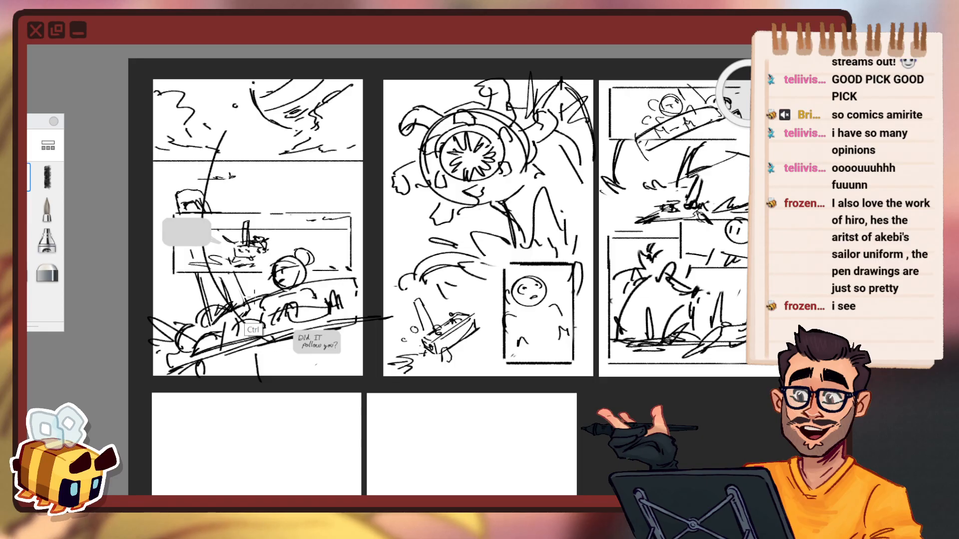
pyautogui.hotkey('ctrl', 'z')
pyautogui.moveTo(223, 138); pyautogui.dragTo(206, 154)
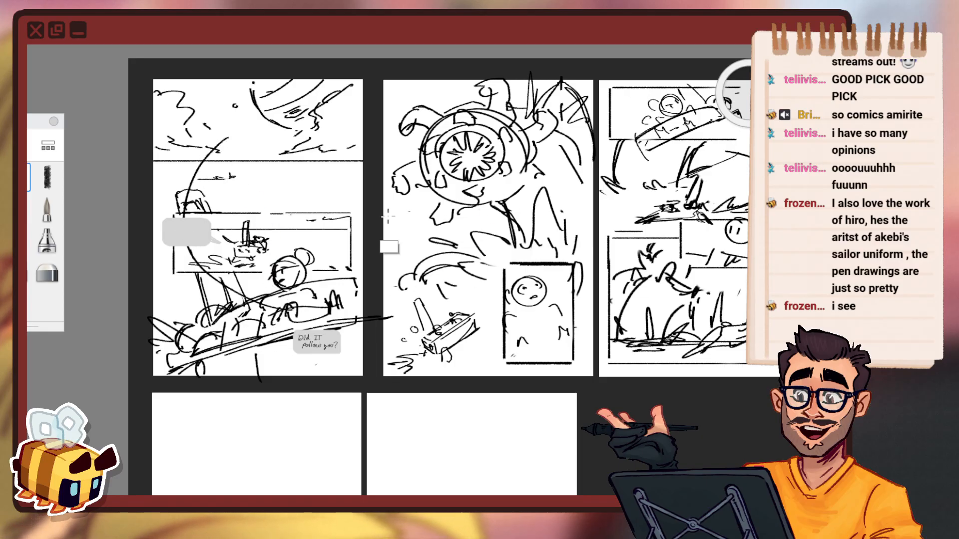
pyautogui.hotkey('ctrl', 'z')
# Try a straight-edged panel frame at the top of the first blank page and undo its borders.
pyautogui.press('space')
pyautogui.moveTo(467, 377); pyautogui.dragTo(532, 180)
pyautogui.moveTo(376, 227); pyautogui.dragTo(402, 214)
pyautogui.moveTo(272, 248); pyautogui.dragTo(325, 251)
pyautogui.moveTo(385, 237); pyautogui.dragTo(325, 338)
pyautogui.moveTo(405, 303); pyautogui.dragTo(408, 271)
pyautogui.press('space')
pyautogui.moveTo(378, 311); pyautogui.dragTo(432, 258)
pyautogui.moveTo(287, 280); pyautogui.dragTo(278, 255)
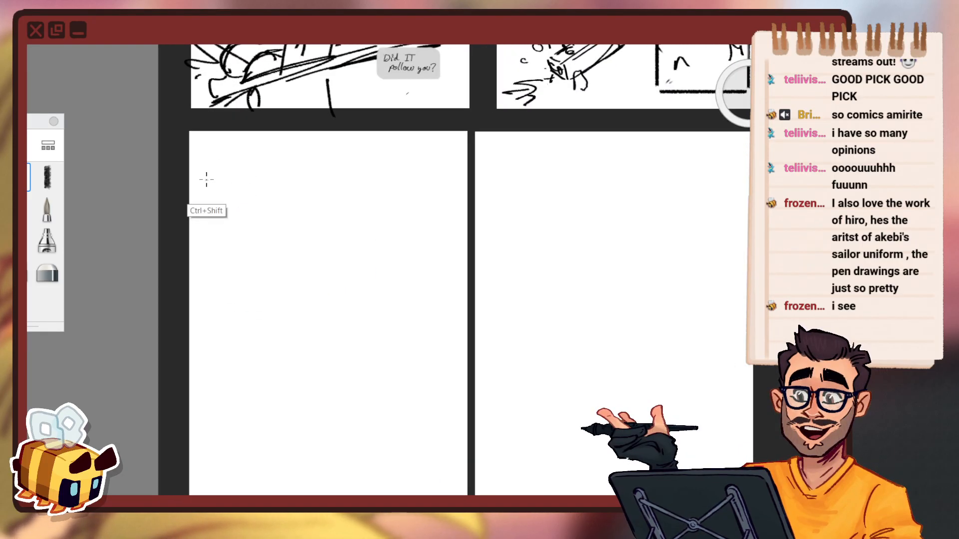
pyautogui.moveTo(209, 152)
pyautogui.mouseDown()
pyautogui.moveTo(209, 233)
pyautogui.moveTo(412, 150)
pyautogui.moveTo(433, 241)
pyautogui.mouseUp()
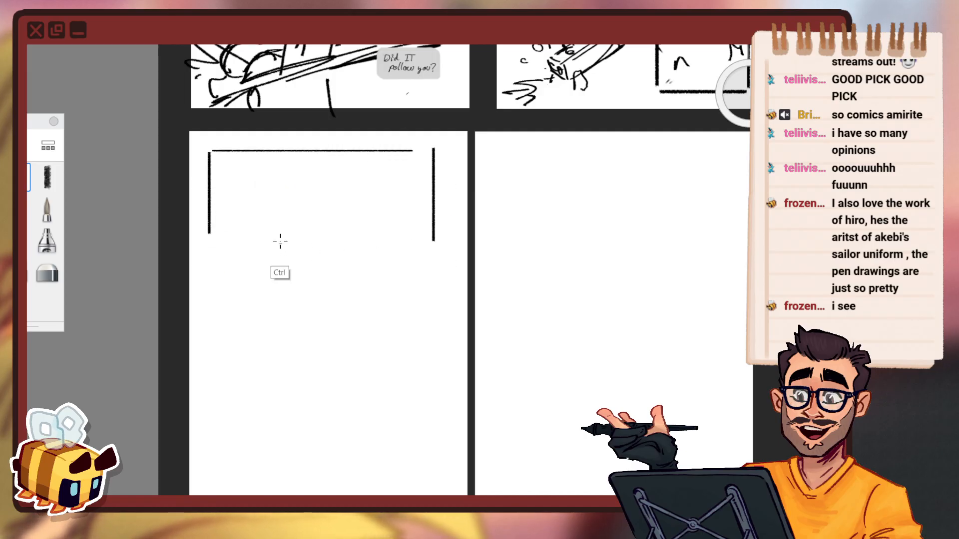
pyautogui.hotkey('ctrl', 'z')
pyautogui.hotkey('ctrl', 'z')
pyautogui.hotkey('ctrl', 'z')
# Try a wider panel frame closer to the first blank page's edges and remove it again.
pyautogui.moveTo(202, 142); pyautogui.dragTo(439, 143)
pyautogui.moveTo(445, 145); pyautogui.dragTo(445, 240)
pyautogui.moveTo(202, 150); pyautogui.dragTo(203, 232)
pyautogui.hotkey('ctrl', 'z')
pyautogui.hotkey('ctrl', 'z')
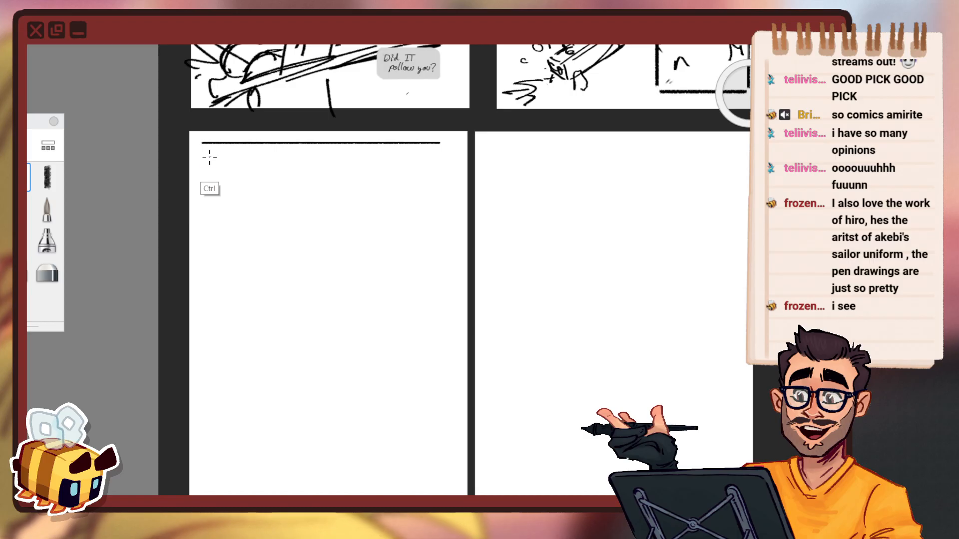
pyautogui.hotkey('ctrl', 'z')
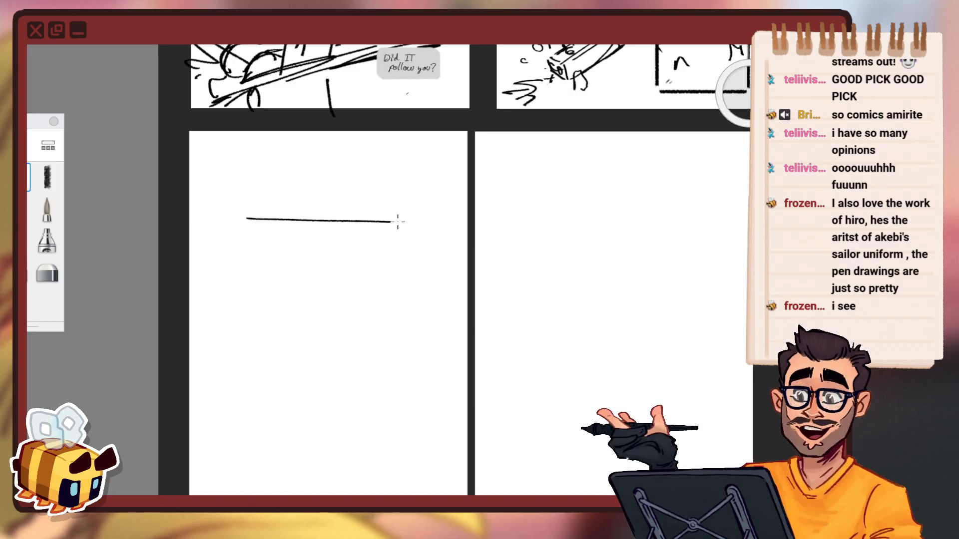
# Sketch a short horizon line with a tiny boat and small waves near the top of the first blank page.
pyautogui.hotkey('ctrl', 'z')
pyautogui.moveTo(266, 214)
pyautogui.mouseDown()
pyautogui.moveTo(371, 206)
pyautogui.moveTo(349, 215)
pyautogui.mouseUp()
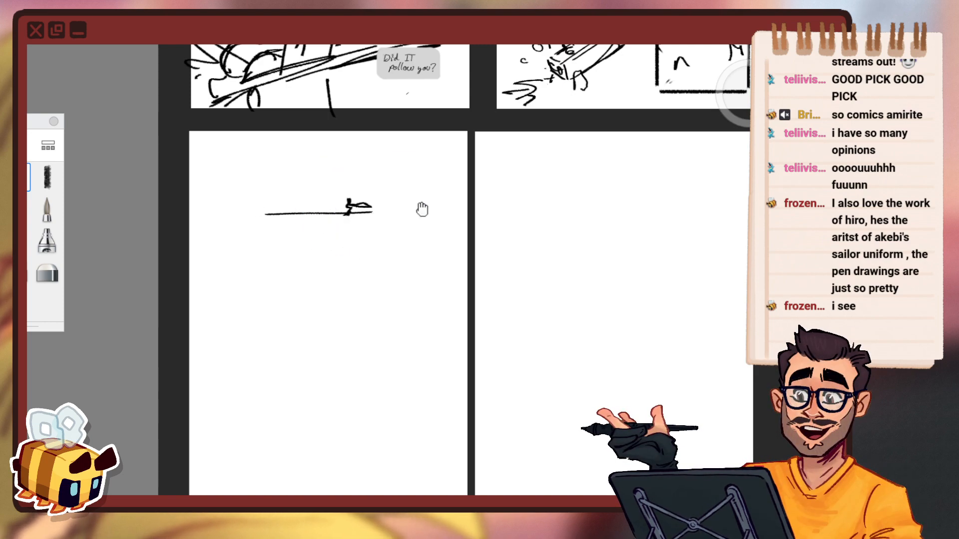
pyautogui.moveTo(421, 208); pyautogui.dragTo(410, 258)
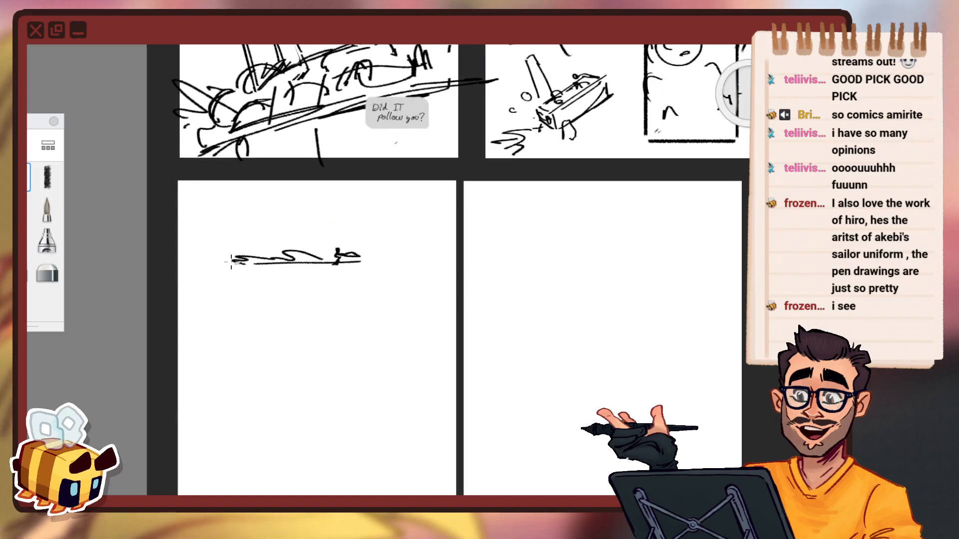
pyautogui.hotkey('ctrl', 'z')
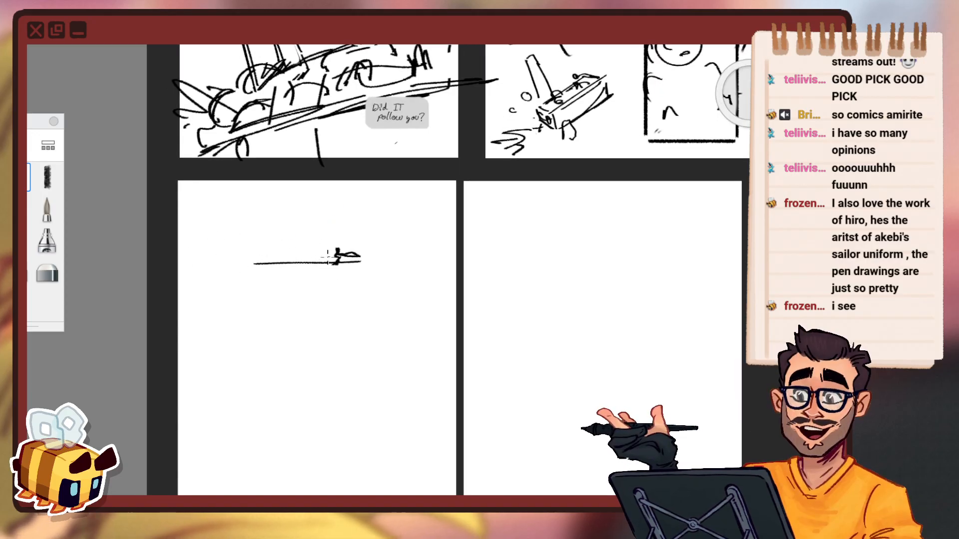
pyautogui.moveTo(329, 260); pyautogui.dragTo(270, 261)
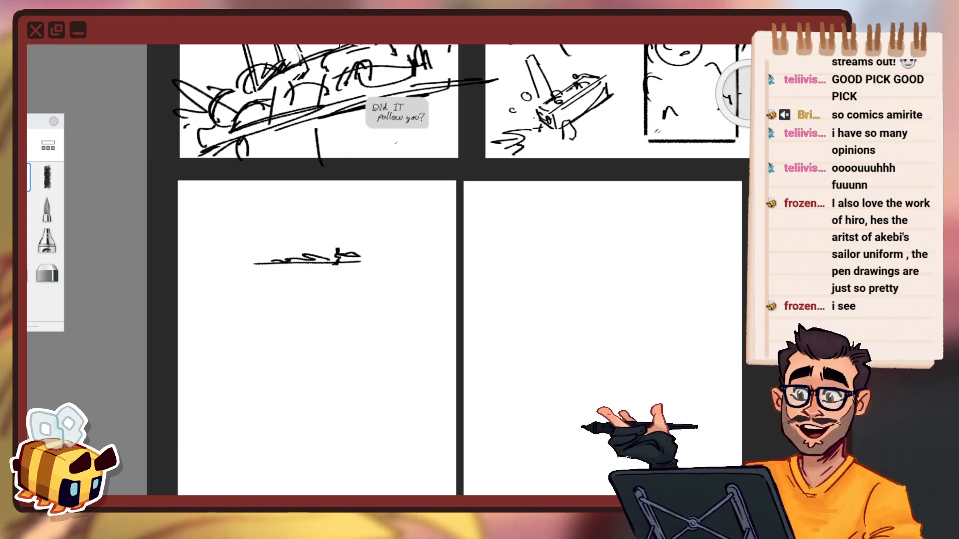
# Try to reposition the small boat sketch, then undo the whole sketch to leave the page blank.
pyautogui.press('v')
pyautogui.moveTo(486, 227)
pyautogui.mouseDown()
pyautogui.moveTo(508, 220)
pyautogui.moveTo(491, 225)
pyautogui.mouseUp()
pyautogui.hotkey('ctrl', 'z')
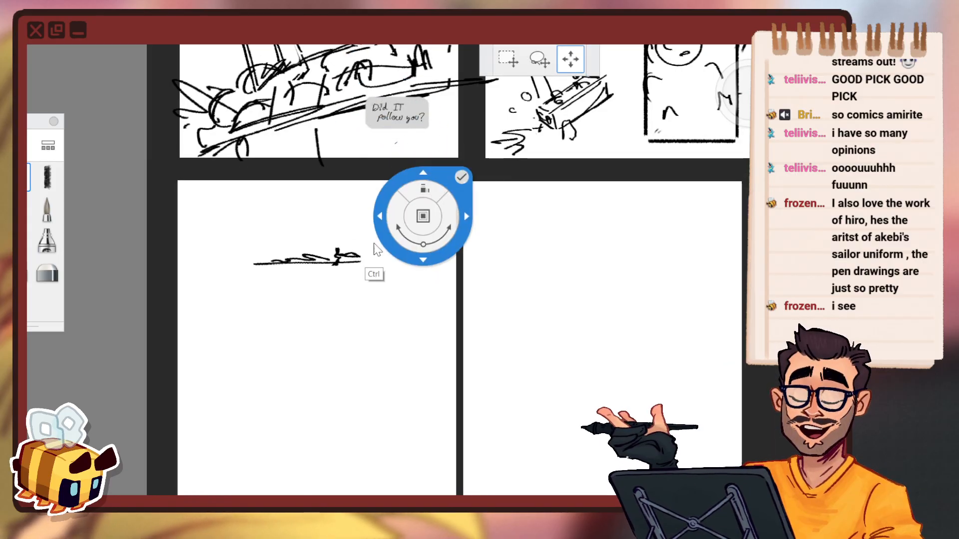
pyautogui.click(476, 189)
pyautogui.hotkey('ctrl', 'z')
pyautogui.hotkey('ctrl', 'z')
pyautogui.hotkey('ctrl', 'z')
pyautogui.hotkey('ctrl', 'z')
pyautogui.hotkey('ctrl', 'z')
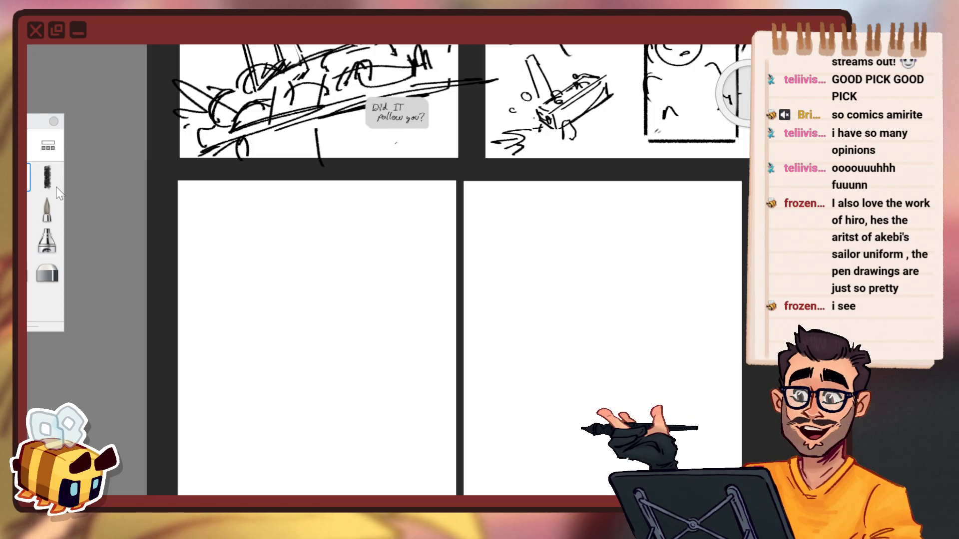
# Sketch a straight horizon line with a small boat at its right end and waves trailing behind it.
pyautogui.moveTo(272, 248)
pyautogui.mouseDown()
pyautogui.moveTo(424, 248)
pyautogui.moveTo(400, 243)
pyautogui.moveTo(407, 239)
pyautogui.mouseUp()
pyautogui.hotkey('ctrl', 'z')
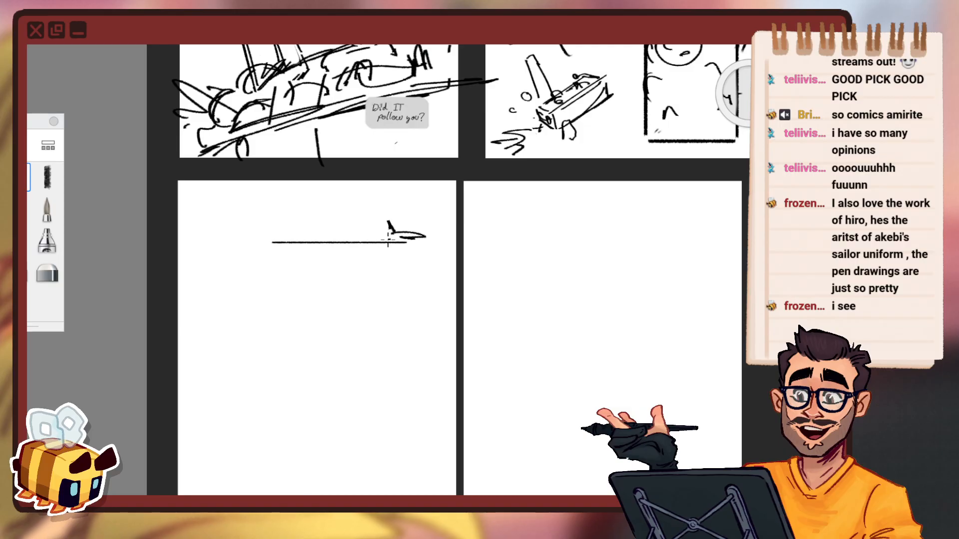
pyautogui.press('space')
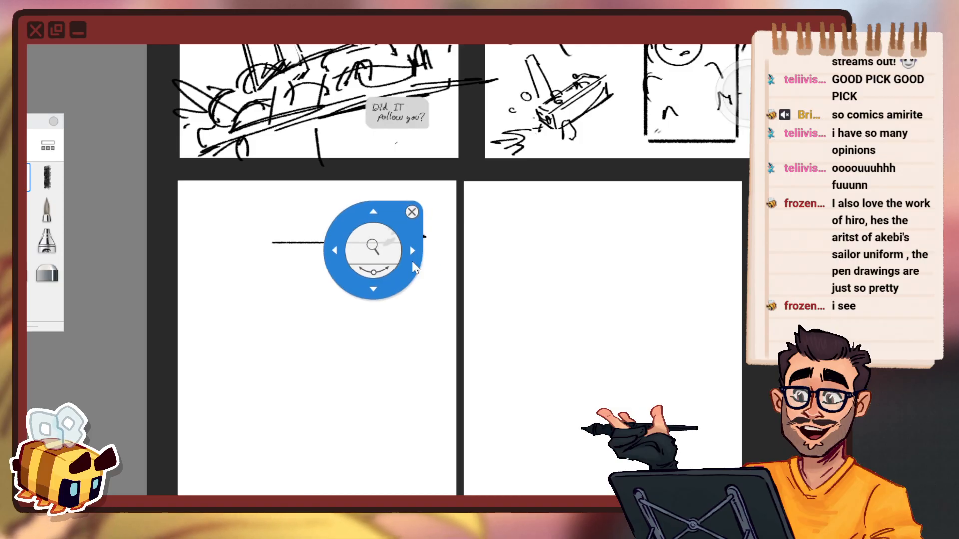
pyautogui.moveTo(375, 250); pyautogui.dragTo(428, 261)
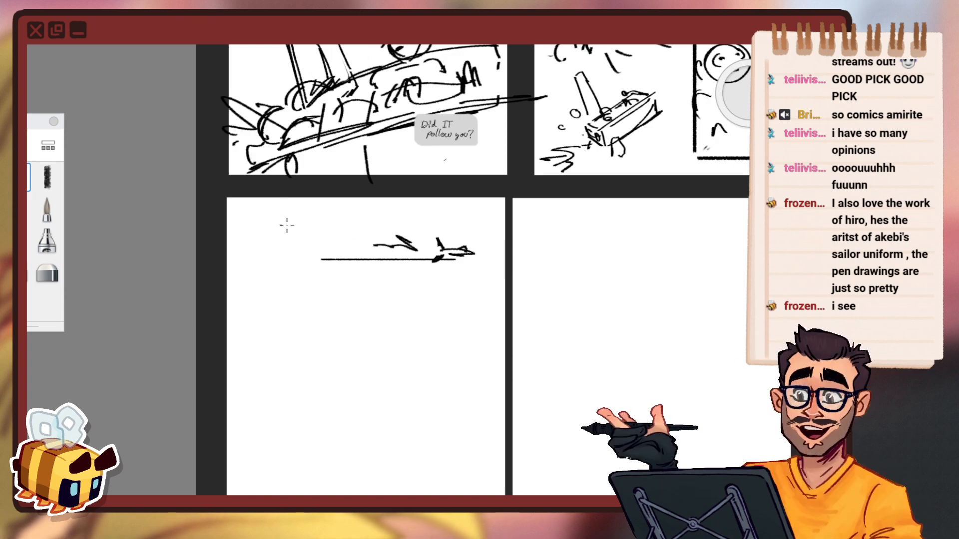
# Try a long low curve rising to a pointed peak behind the boat, at the page's left side.
pyautogui.moveTo(281, 221); pyautogui.dragTo(338, 223)
pyautogui.hotkey('ctrl', 'z')
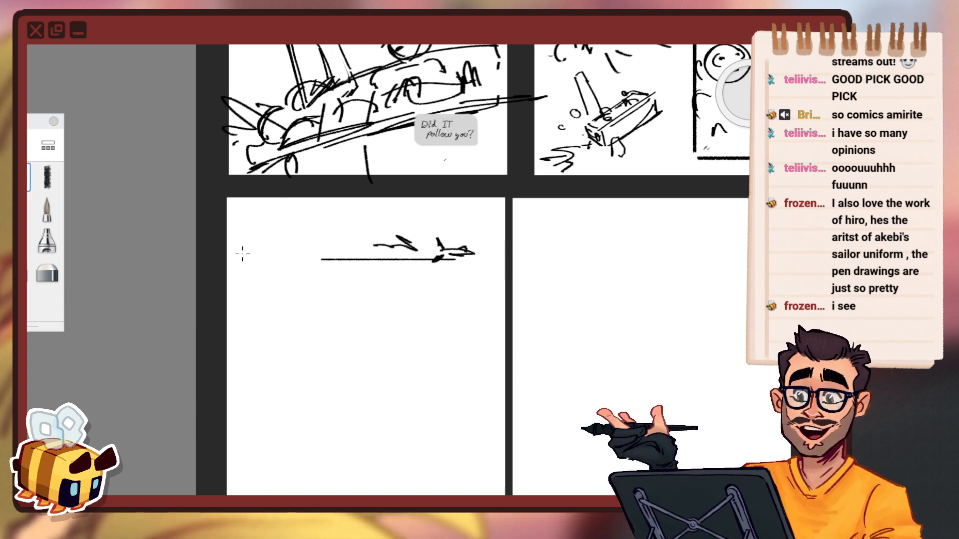
pyautogui.moveTo(339, 247); pyautogui.dragTo(314, 224)
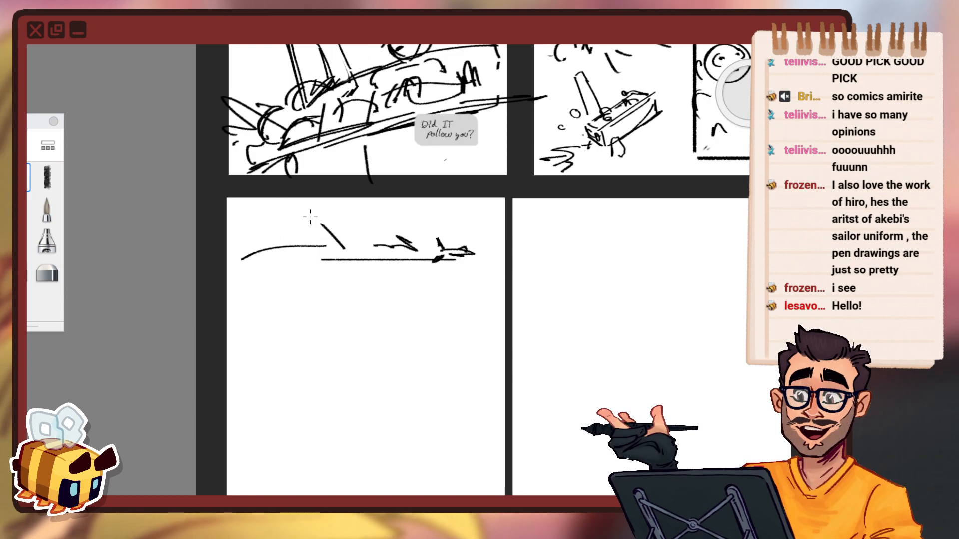
pyautogui.press('space')
pyautogui.moveTo(564, 130); pyautogui.dragTo(349, 421)
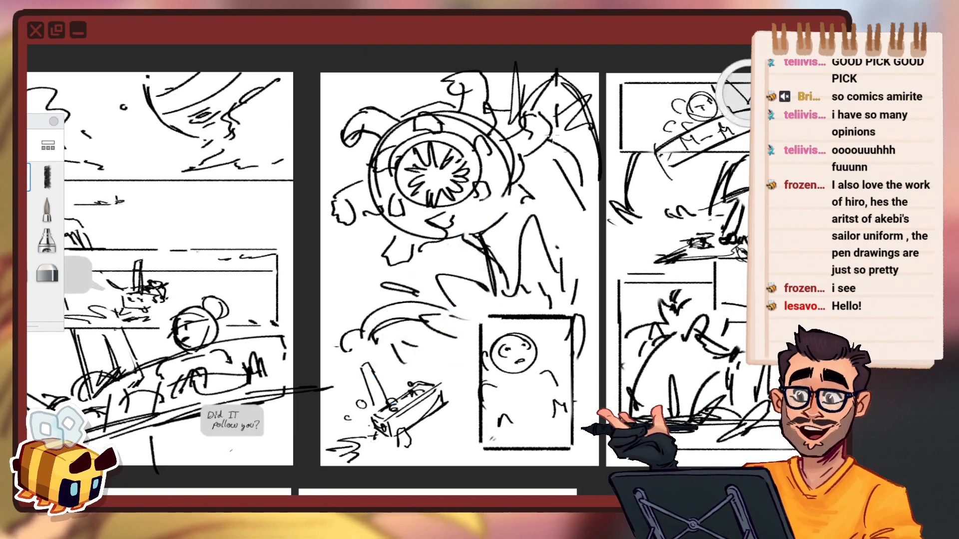
pyautogui.press('space')
pyautogui.moveTo(423, 237); pyautogui.dragTo(568, 56)
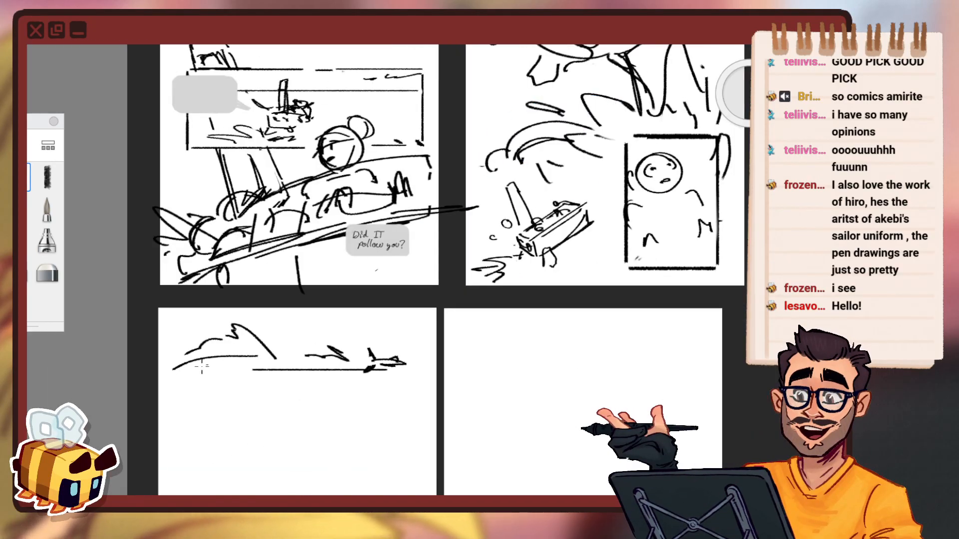
# Try a smoother left flank on the peaked shape and undo the shape entirely.
pyautogui.hotkey('ctrl', 'z')
pyautogui.moveTo(226, 341); pyautogui.dragTo(213, 354)
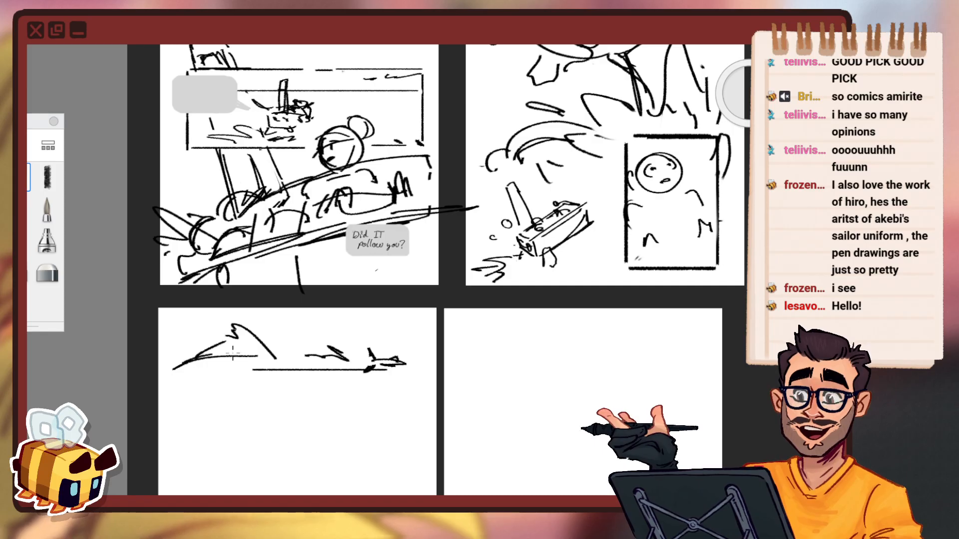
pyautogui.hotkey('ctrl', 'z')
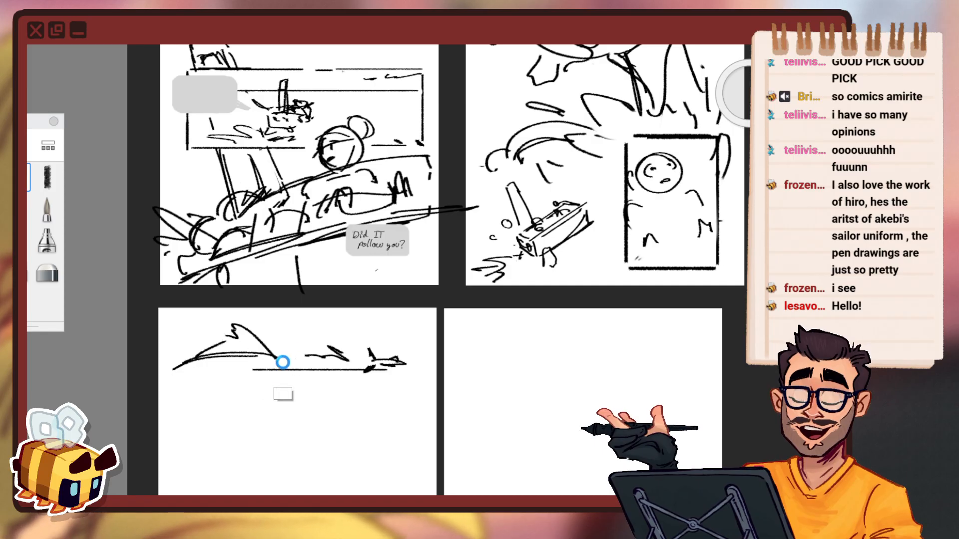
pyautogui.hotkey('ctrl', 'z')
pyautogui.hotkey('ctrl', 'z')
pyautogui.hotkey('ctrl', 'z')
pyautogui.hotkey('ctrl', 'z')
pyautogui.hotkey('ctrl', 'z')
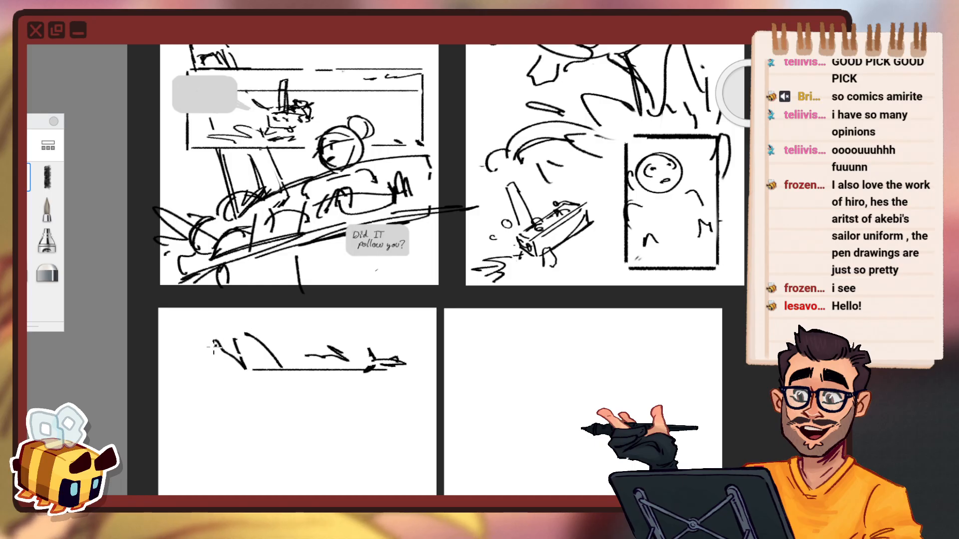
# Scribble dark splashes at the left base of the jagged shape and add a short water dash beyond the boat.
pyautogui.moveTo(192, 367)
pyautogui.mouseDown()
pyautogui.moveTo(277, 366)
pyautogui.moveTo(180, 369)
pyautogui.mouseUp()
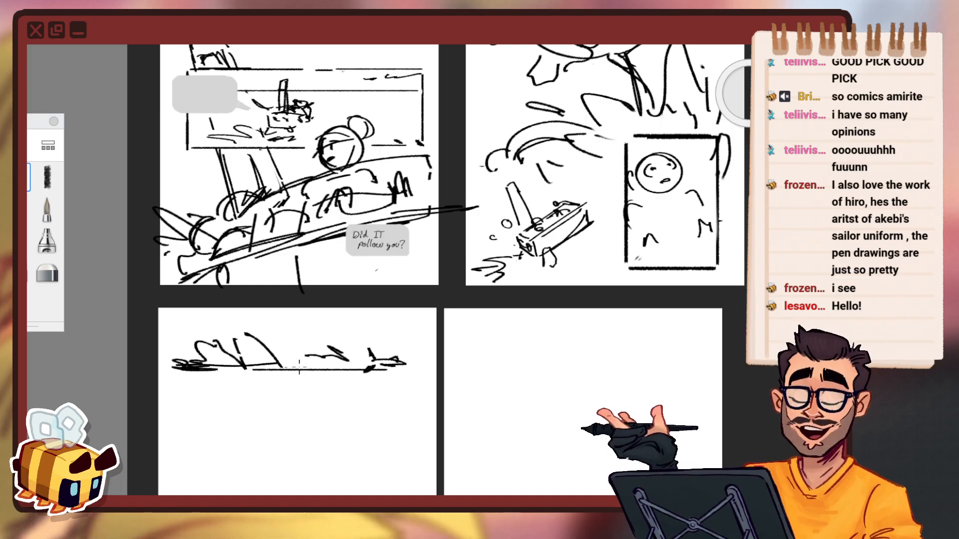
pyautogui.moveTo(419, 371); pyautogui.dragTo(431, 372)
pyautogui.press('space')
pyautogui.moveTo(315, 382); pyautogui.dragTo(363, 340)
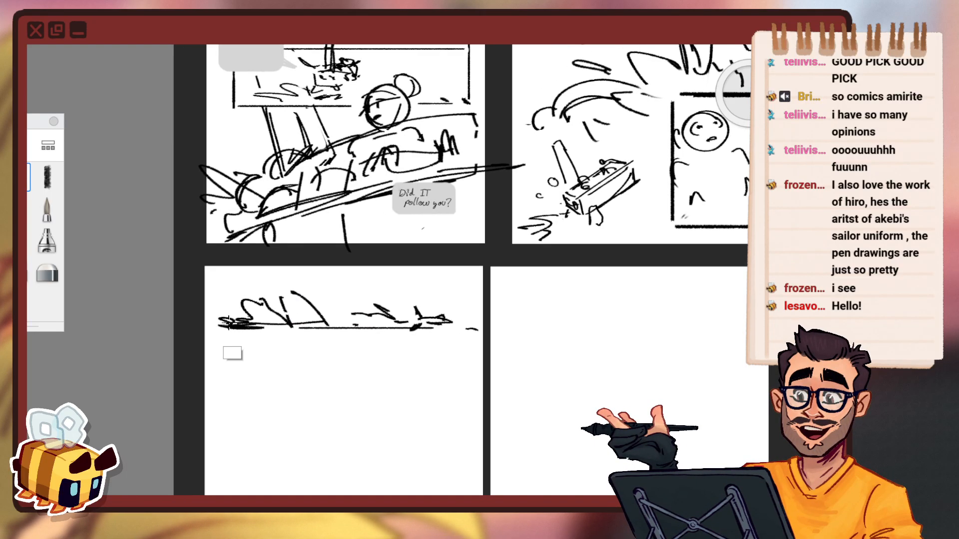
# Try broken horizontal water lines behind the jagged shape and the boat, and undo them.
pyautogui.moveTo(204, 320); pyautogui.dragTo(263, 320)
pyautogui.moveTo(301, 315); pyautogui.dragTo(341, 316)
pyautogui.moveTo(439, 310); pyautogui.dragTo(499, 310)
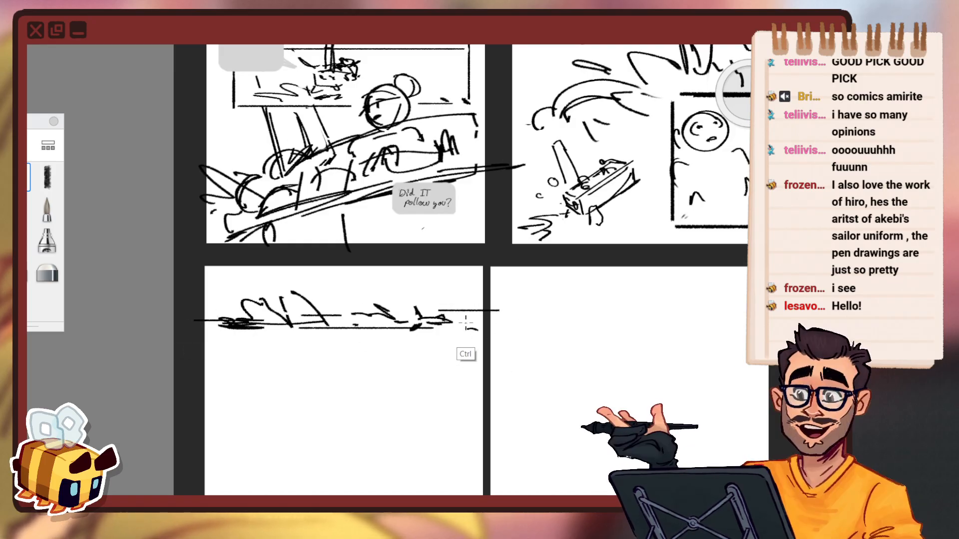
pyautogui.press('shift')
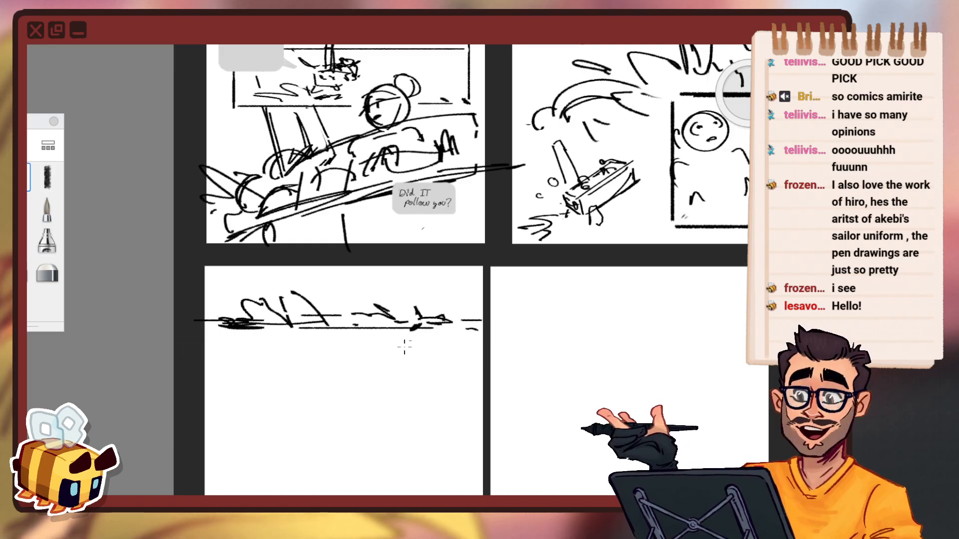
pyautogui.hotkey('ctrl', 'z')
pyautogui.hotkey('ctrl', 'z')
pyautogui.hotkey('ctrl', 'z')
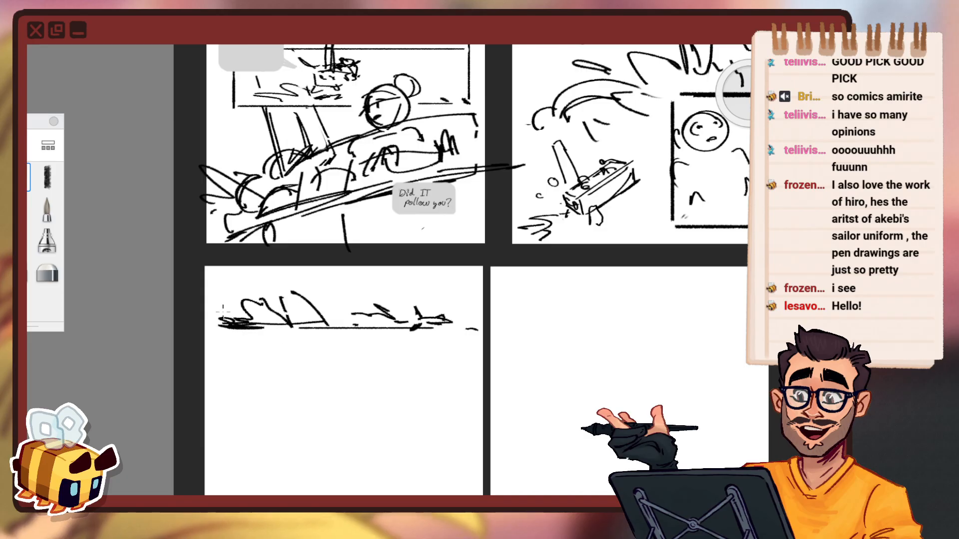
# Draw a straight waterline beneath the jagged shape and a parallel panel edge across the page just below it.
pyautogui.moveTo(223, 312)
pyautogui.mouseDown()
pyautogui.moveTo(228, 332)
pyautogui.moveTo(353, 327)
pyautogui.mouseUp()
pyautogui.hotkey('ctrl', 'z')
pyautogui.moveTo(198, 326)
pyautogui.mouseDown()
pyautogui.moveTo(470, 326)
pyautogui.moveTo(345, 405)
pyautogui.mouseUp()
pyautogui.press('space')
pyautogui.moveTo(272, 405)
pyautogui.mouseDown()
pyautogui.moveTo(283, 368)
pyautogui.moveTo(345, 315)
pyautogui.mouseUp()
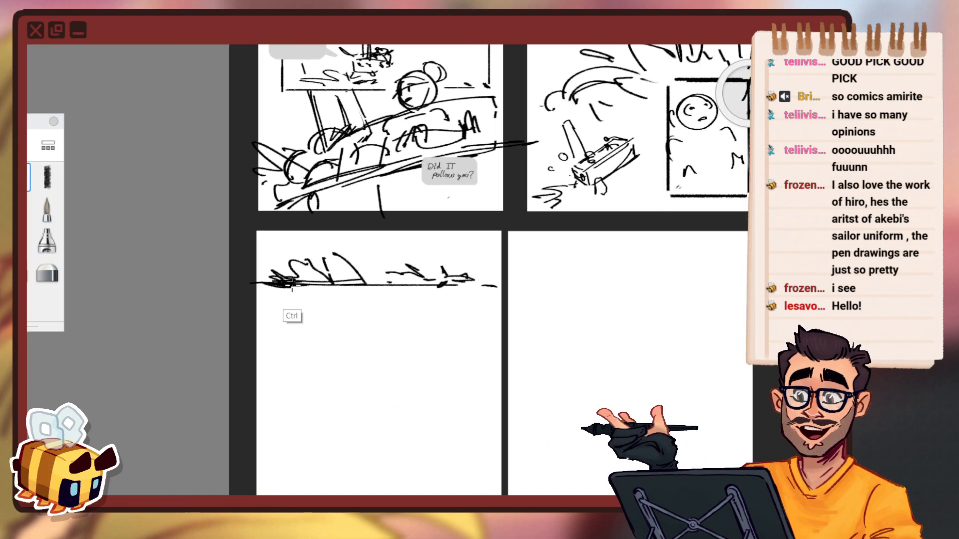
pyautogui.moveTo(259, 288); pyautogui.dragTo(492, 290)
# Draw a wide rectangular panel frame with straight edges beneath the page's top strip, undoing stray border strokes.
pyautogui.press('space')
pyautogui.moveTo(439, 375); pyautogui.dragTo(397, 307)
pyautogui.moveTo(338, 290); pyautogui.dragTo(342, 266)
pyautogui.moveTo(207, 234)
pyautogui.mouseDown()
pyautogui.moveTo(207, 296)
pyautogui.moveTo(227, 223)
pyautogui.moveTo(444, 220)
pyautogui.moveTo(457, 318)
pyautogui.mouseUp()
pyautogui.hotkey('ctrl', 'z')
pyautogui.hotkey('ctrl', 'z')
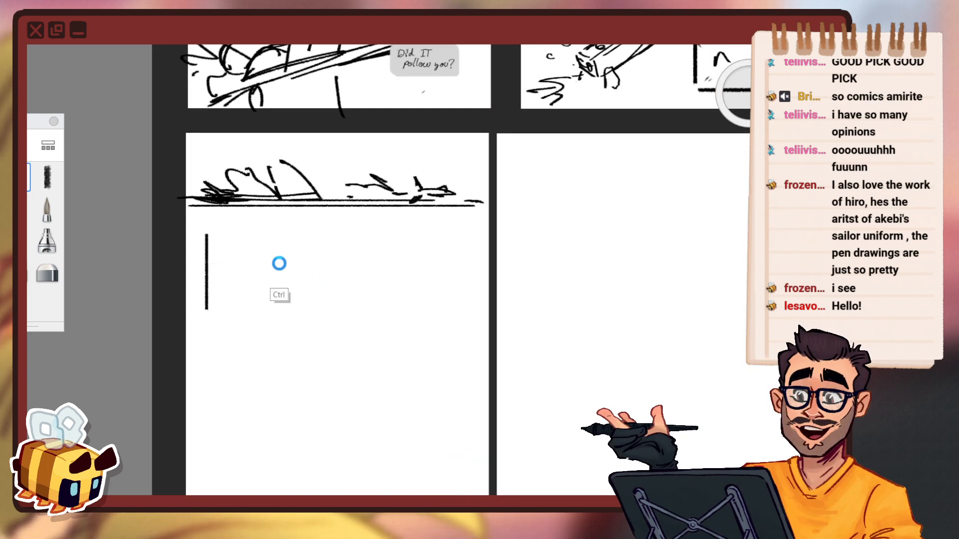
pyautogui.moveTo(208, 224)
pyautogui.mouseDown()
pyautogui.moveTo(462, 223)
pyautogui.moveTo(460, 336)
pyautogui.mouseUp()
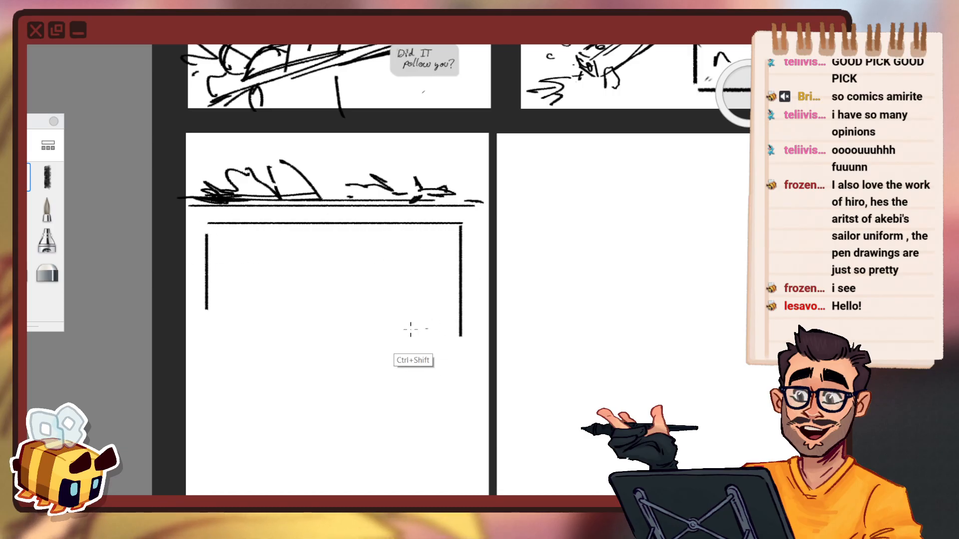
pyautogui.moveTo(201, 326); pyautogui.dragTo(446, 325)
# Try a large circle in the blank area below the new panel frame and undo it.
pyautogui.press('space')
pyautogui.moveTo(482, 389); pyautogui.dragTo(452, 263)
pyautogui.moveTo(334, 329); pyautogui.dragTo(394, 314)
pyautogui.moveTo(300, 301); pyautogui.dragTo(323, 308)
pyautogui.moveTo(424, 262); pyautogui.dragTo(359, 248)
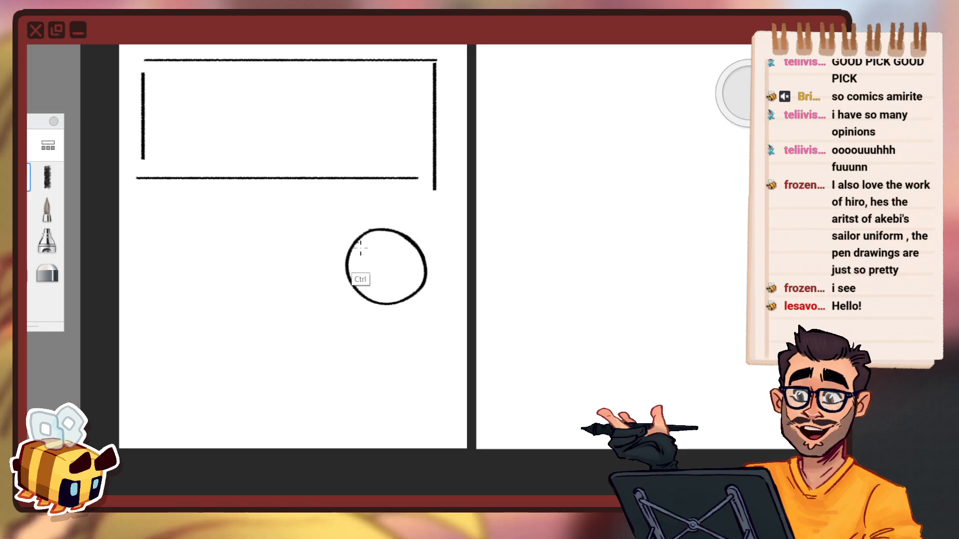
pyautogui.hotkey('ctrl', 'z')
# Try another circle with loose zigzag strokes beside it in the lower half of the page, and undo them all.
pyautogui.press('space')
pyautogui.moveTo(428, 201); pyautogui.dragTo(441, 220)
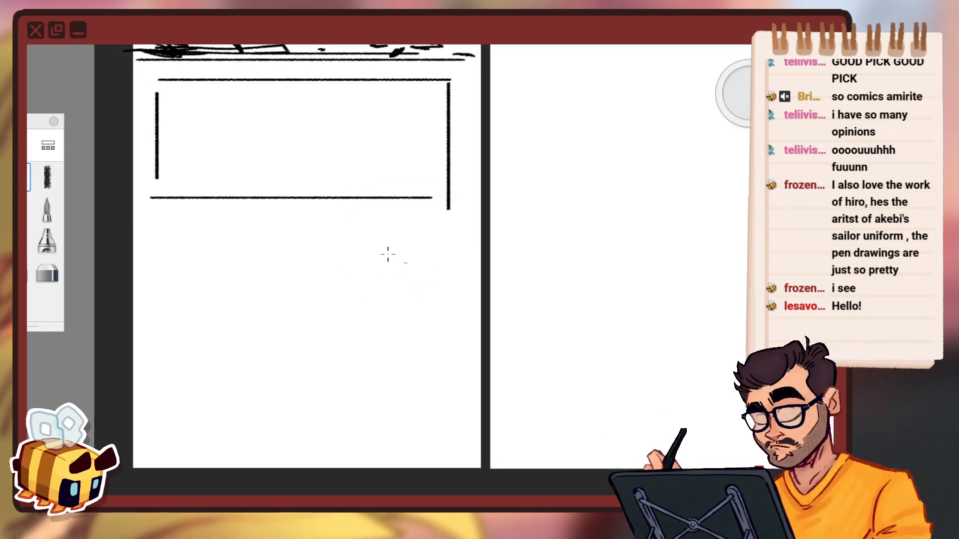
pyautogui.moveTo(417, 270); pyautogui.dragTo(350, 272)
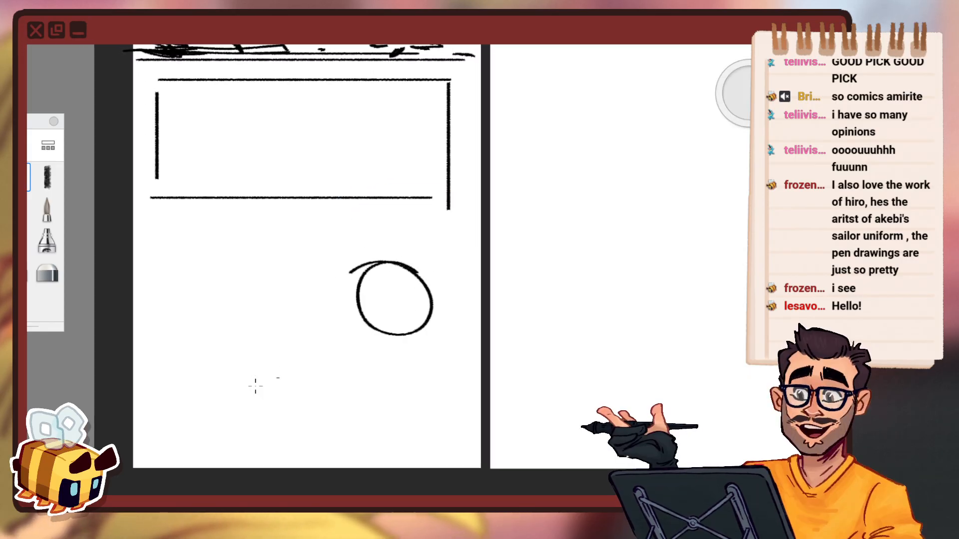
pyautogui.moveTo(204, 401); pyautogui.dragTo(259, 380)
pyautogui.moveTo(175, 288)
pyautogui.mouseDown()
pyautogui.moveTo(212, 312)
pyautogui.moveTo(218, 364)
pyautogui.moveTo(280, 383)
pyautogui.mouseUp()
pyautogui.press('space')
pyautogui.moveTo(362, 321)
pyautogui.mouseDown()
pyautogui.moveTo(352, 342)
pyautogui.moveTo(415, 318)
pyautogui.mouseUp()
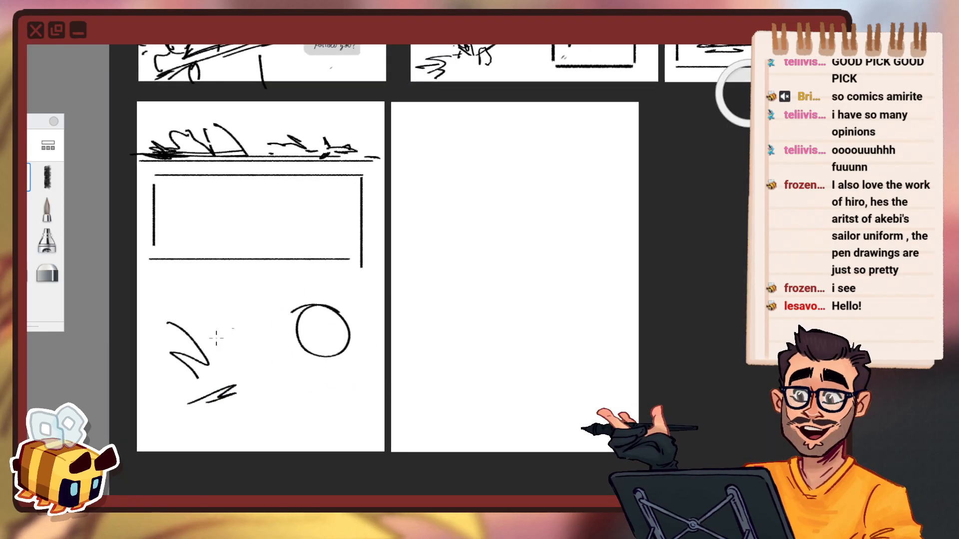
pyautogui.hotkey('ctrl', 'z')
pyautogui.hotkey('ctrl', 'z')
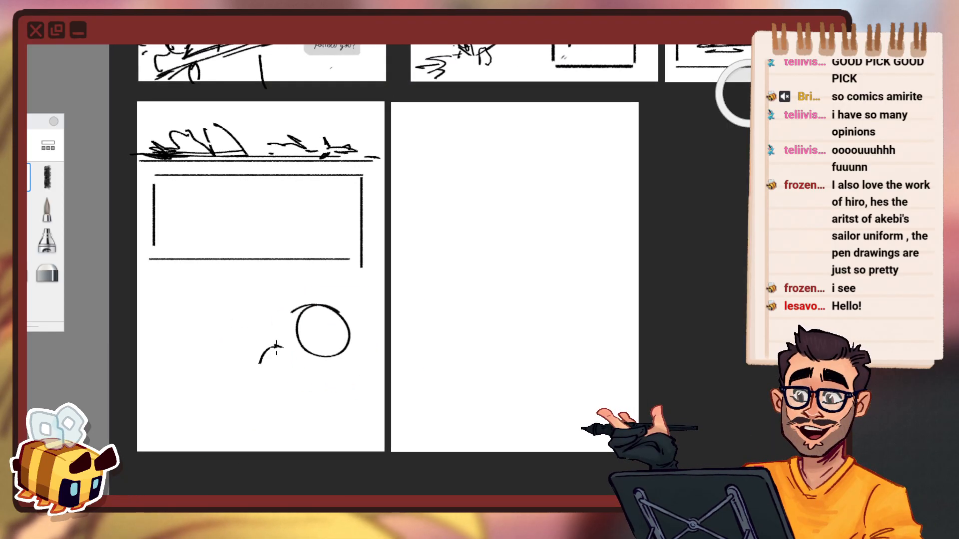
pyautogui.hotkey('ctrl', 'z')
pyautogui.hotkey('ctrl', 'z')
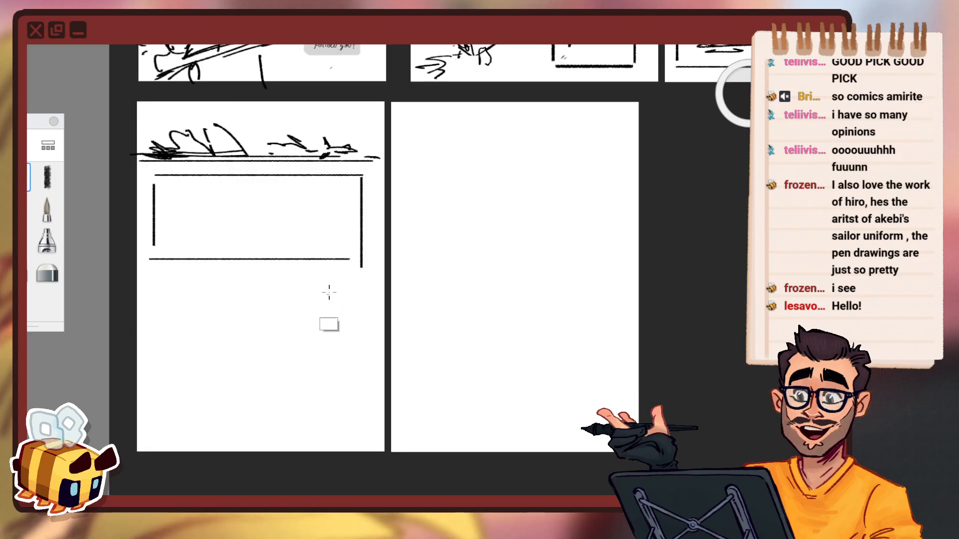
# Try a tilted open box outline below the panel frame and undo its strokes.
pyautogui.press('space')
pyautogui.moveTo(356, 298); pyautogui.dragTo(399, 340)
pyautogui.moveTo(319, 235); pyautogui.dragTo(298, 236)
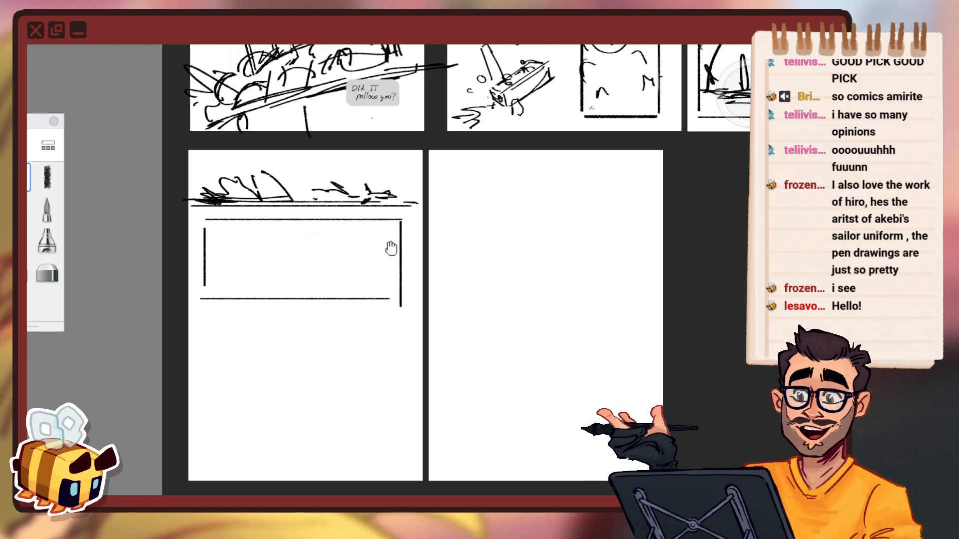
pyautogui.moveTo(389, 248); pyautogui.dragTo(377, 263)
pyautogui.moveTo(328, 267); pyautogui.dragTo(371, 259)
pyautogui.press('space')
pyautogui.moveTo(441, 346); pyautogui.dragTo(446, 262)
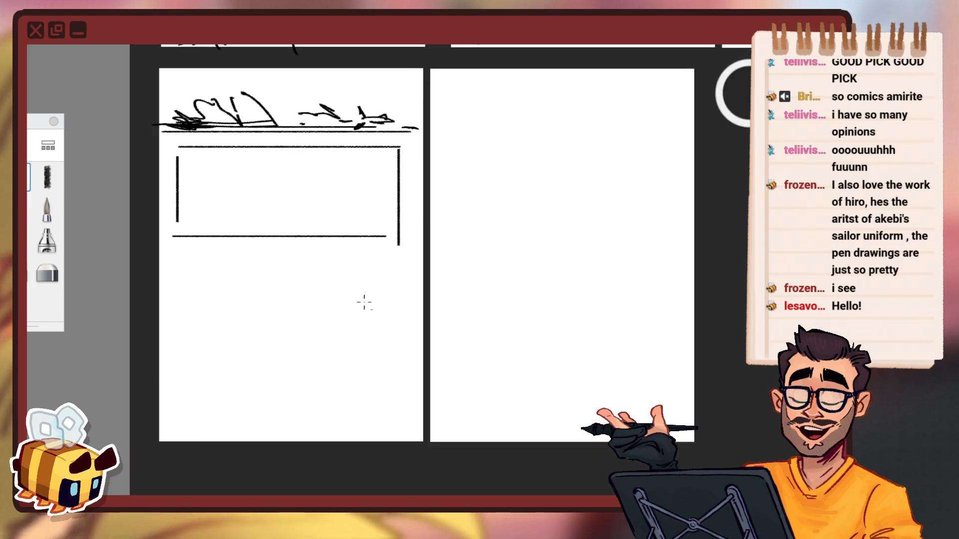
pyautogui.moveTo(341, 281)
pyautogui.mouseDown()
pyautogui.moveTo(324, 285)
pyautogui.moveTo(318, 312)
pyautogui.mouseUp()
pyautogui.hotkey('ctrl', 'z')
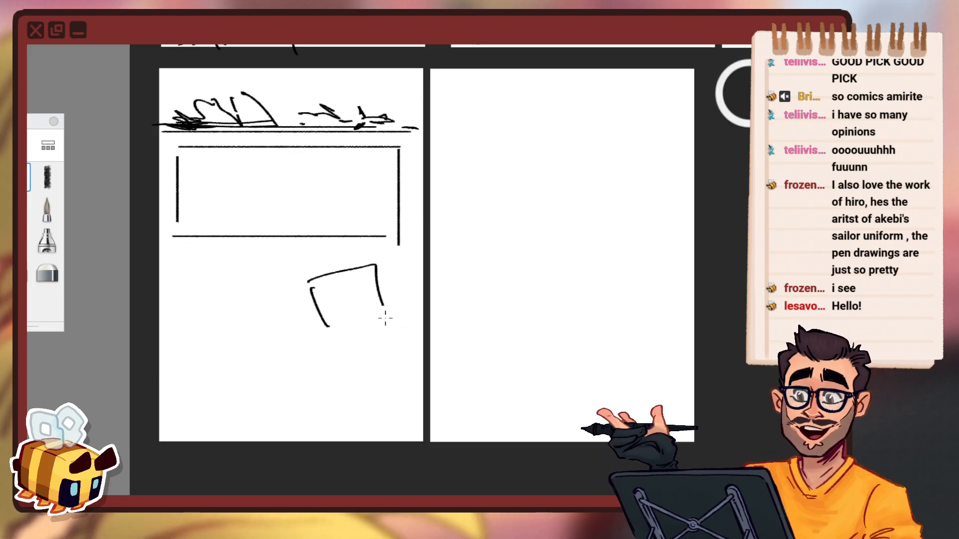
pyautogui.hotkey('ctrl', 'z')
pyautogui.hotkey('ctrl', 'z')
pyautogui.hotkey('ctrl', 'z')
pyautogui.hotkey('ctrl', 'z')
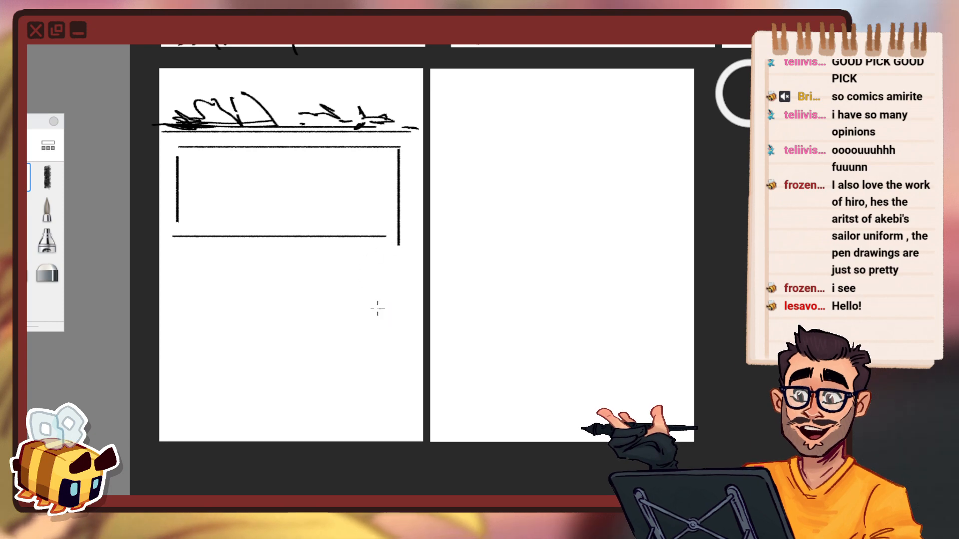
# Rough out a small box in perspective with a round shape at its corner below the panel, undoing weak edges.
pyautogui.moveTo(331, 300); pyautogui.dragTo(337, 332)
pyautogui.hotkey('ctrl', 'z')
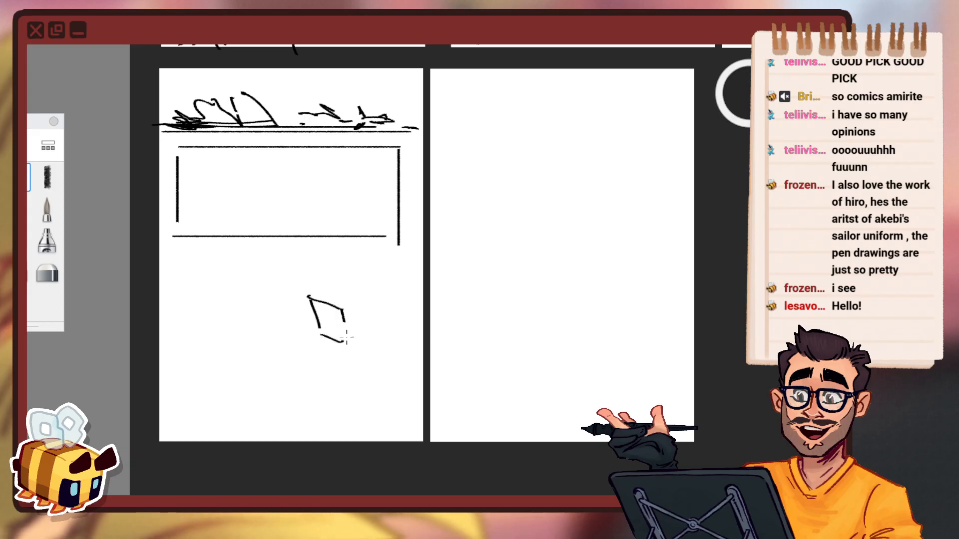
pyautogui.hotkey('ctrl', 'z')
pyautogui.hotkey('ctrl', 'z')
pyautogui.hotkey('ctrl', 'z')
pyautogui.moveTo(308, 291); pyautogui.dragTo(358, 302)
pyautogui.moveTo(362, 304); pyautogui.dragTo(364, 346)
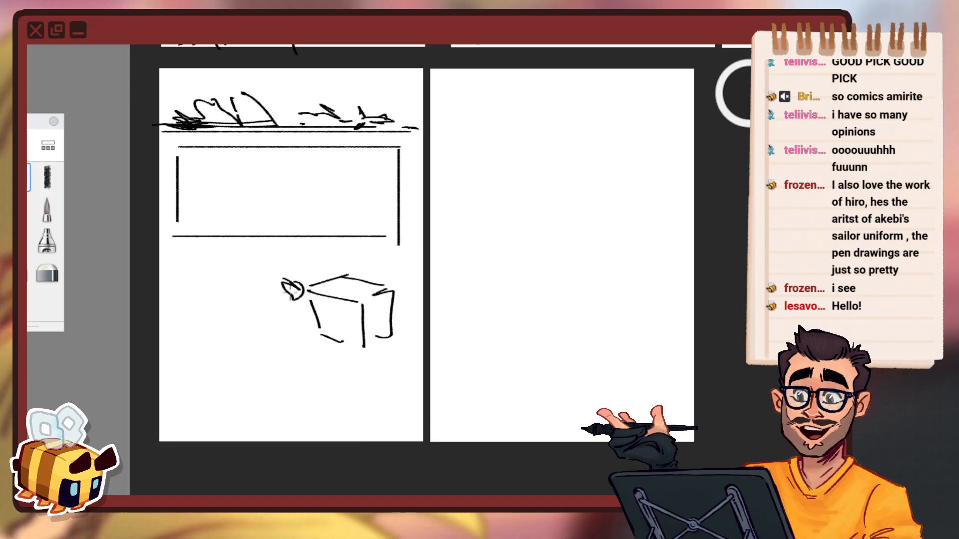
# Add an inner rectangle to the box's side, a small dash above it and short marks beside it.
pyautogui.moveTo(339, 272); pyautogui.dragTo(354, 258)
pyautogui.moveTo(323, 328)
pyautogui.mouseDown()
pyautogui.moveTo(267, 369)
pyautogui.moveTo(282, 353)
pyautogui.moveTo(282, 364)
pyautogui.moveTo(391, 342)
pyautogui.mouseUp()
pyautogui.hotkey('ctrl', 'z')
pyautogui.press('space')
pyautogui.moveTo(439, 306); pyautogui.dragTo(415, 316)
pyautogui.click(410, 313)
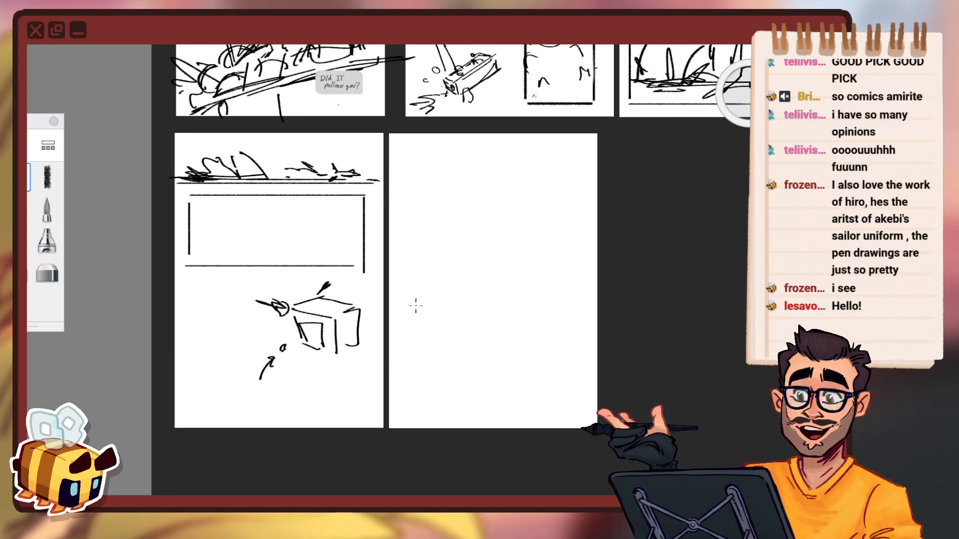
# Undo the whole box sketch and its surrounding marks below the panel frame.
pyautogui.press('space')
pyautogui.moveTo(385, 262); pyautogui.dragTo(379, 322)
pyautogui.moveTo(433, 303); pyautogui.dragTo(419, 329)
pyautogui.hotkey('ctrl', 'z')
pyautogui.hotkey('ctrl', 'z')
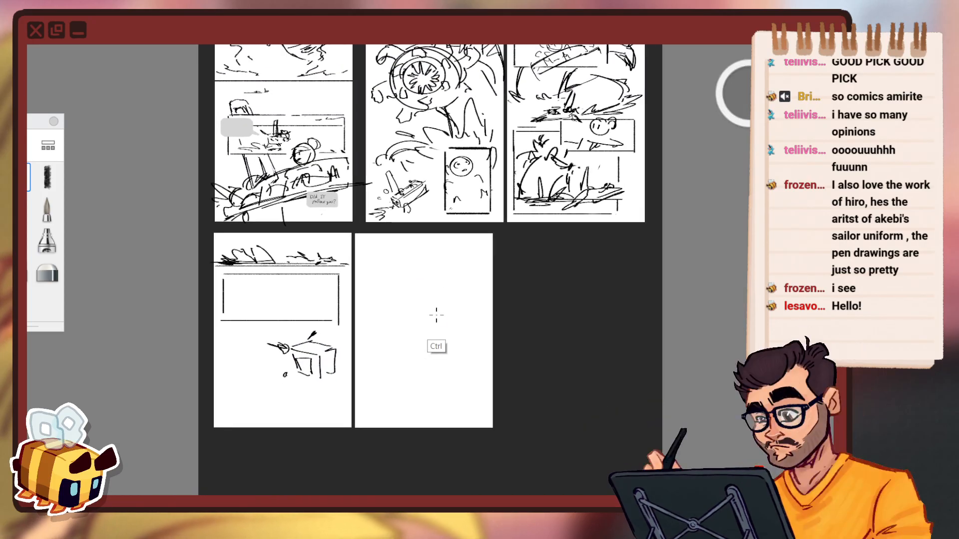
pyautogui.hotkey('ctrl', 'z')
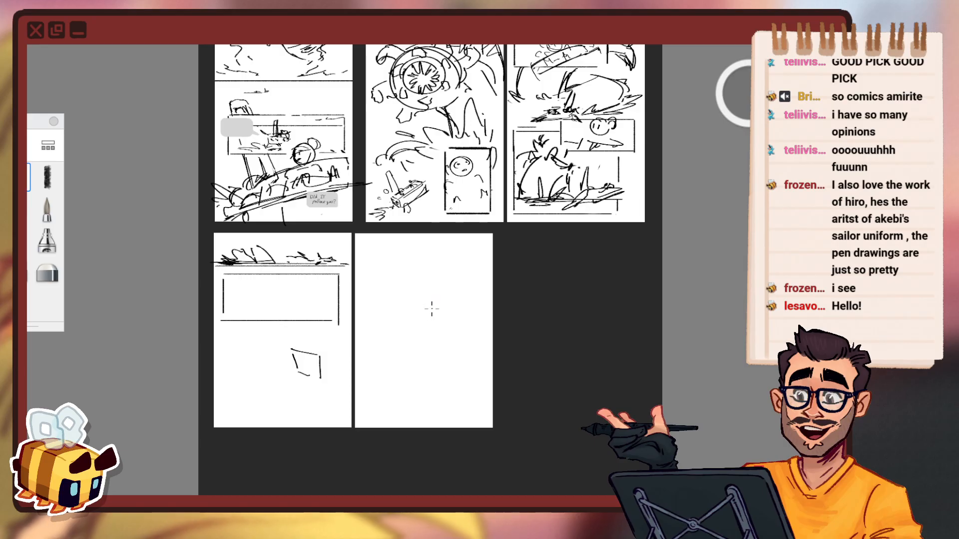
pyautogui.hotkey('ctrl', 'z')
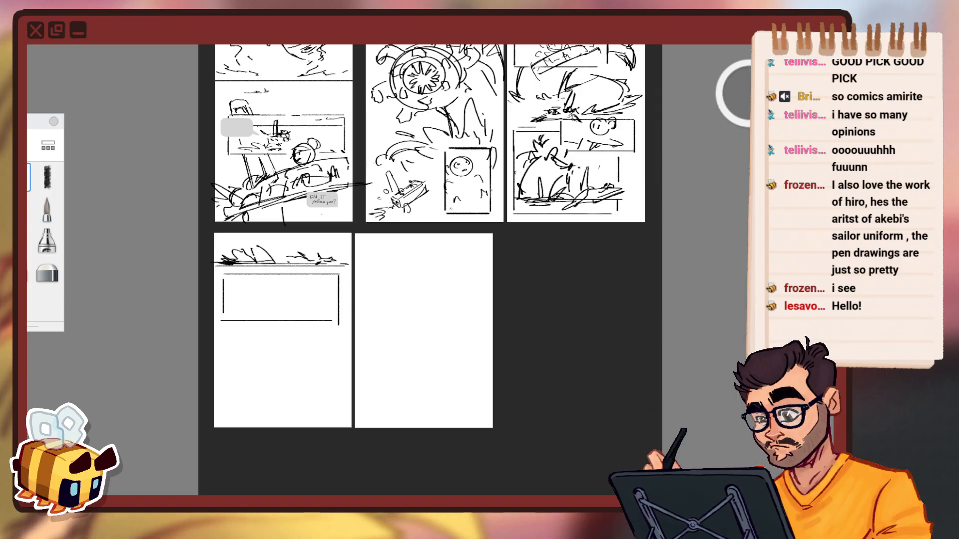
# Rework the right flank of the jagged shape in the page's top strip with a heavier, straighter stroke.
pyautogui.press('space')
pyautogui.moveTo(263, 280)
pyautogui.mouseDown()
pyautogui.moveTo(299, 240)
pyautogui.moveTo(284, 193)
pyautogui.moveTo(298, 242)
pyautogui.mouseUp()
pyautogui.press('space')
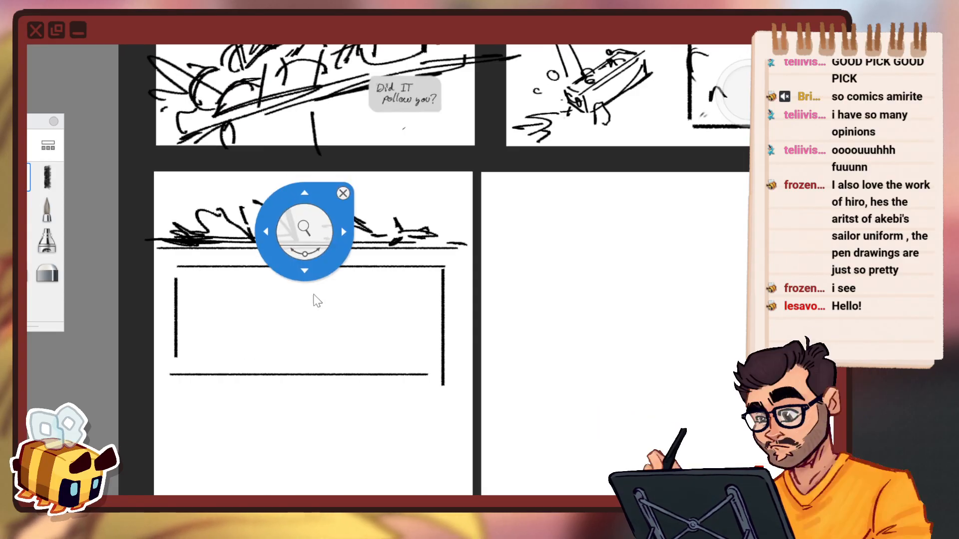
pyautogui.moveTo(315, 300)
pyautogui.mouseDown()
pyautogui.moveTo(392, 293)
pyautogui.moveTo(403, 245)
pyautogui.mouseUp()
pyautogui.press('space')
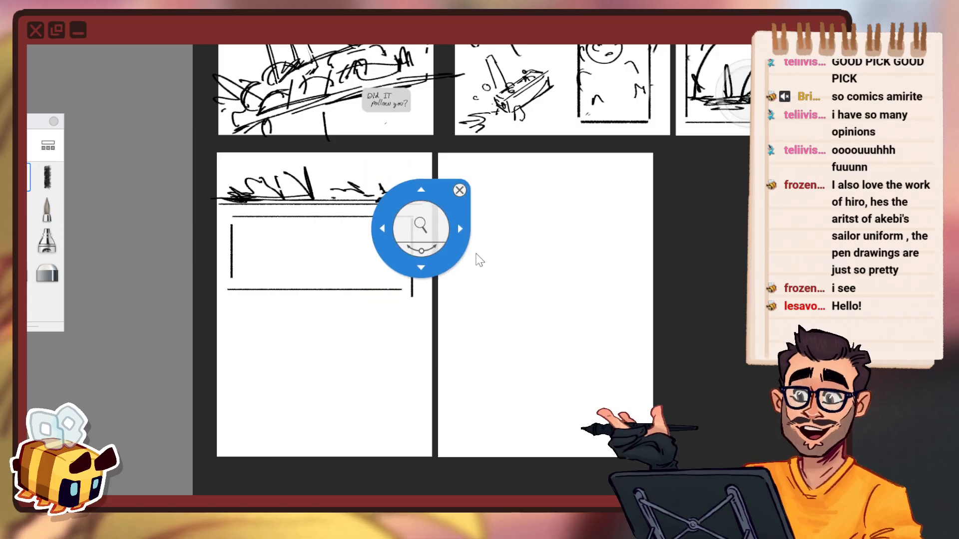
pyautogui.moveTo(462, 251); pyautogui.dragTo(455, 223)
pyautogui.moveTo(328, 244); pyautogui.dragTo(421, 214)
pyautogui.press('space')
pyautogui.moveTo(323, 265); pyautogui.dragTo(415, 213)
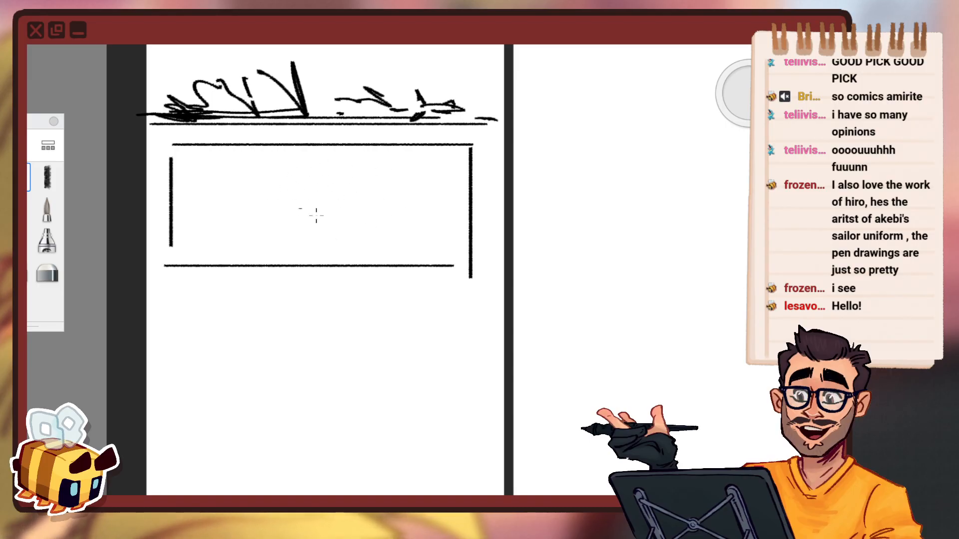
# Sketch a round head with a simple face above a curved boat edge in the panel, with splash lines behind the boat.
pyautogui.moveTo(338, 209)
pyautogui.mouseDown()
pyautogui.moveTo(298, 215)
pyautogui.moveTo(334, 196)
pyautogui.moveTo(294, 203)
pyautogui.moveTo(301, 172)
pyautogui.moveTo(319, 179)
pyautogui.mouseUp()
pyautogui.hotkey('ctrl', 'z')
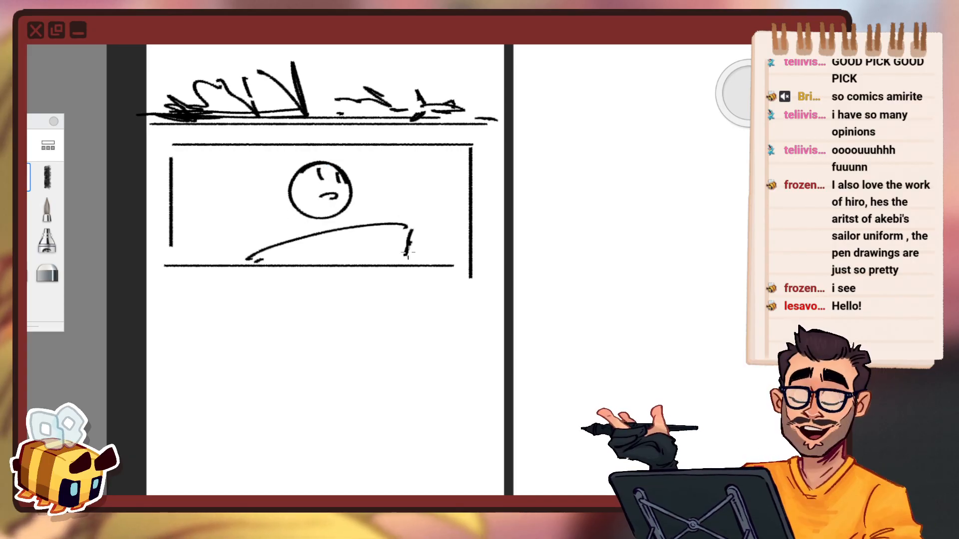
pyautogui.moveTo(263, 242); pyautogui.dragTo(280, 239)
pyautogui.moveTo(197, 250); pyautogui.dragTo(246, 244)
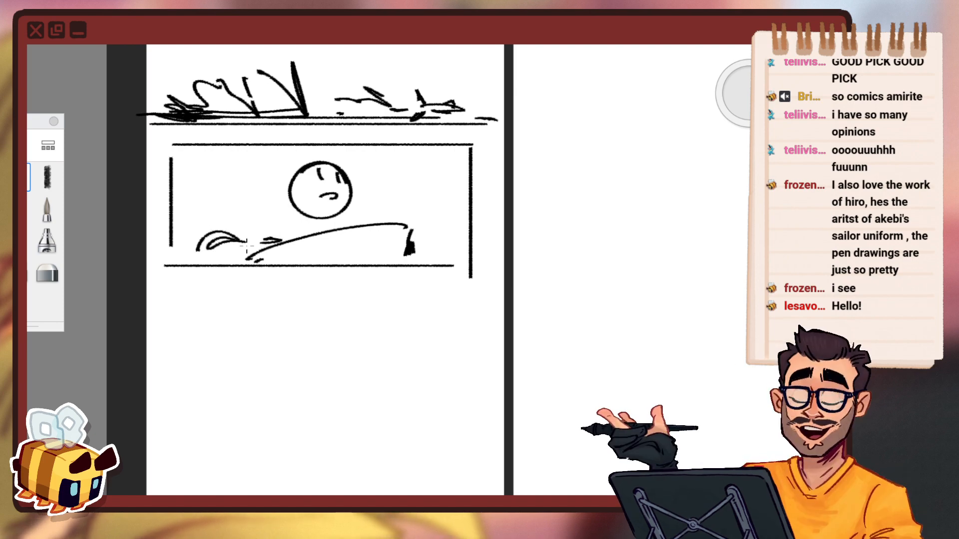
# Draw tall jagged spikes at the panel's left side and start the hair bun on the character's head.
pyautogui.moveTo(218, 164)
pyautogui.mouseDown()
pyautogui.moveTo(216, 222)
pyautogui.moveTo(216, 150)
pyautogui.moveTo(183, 216)
pyautogui.moveTo(234, 219)
pyautogui.mouseUp()
pyautogui.hotkey('ctrl', 'z')
pyautogui.moveTo(291, 170); pyautogui.dragTo(273, 168)
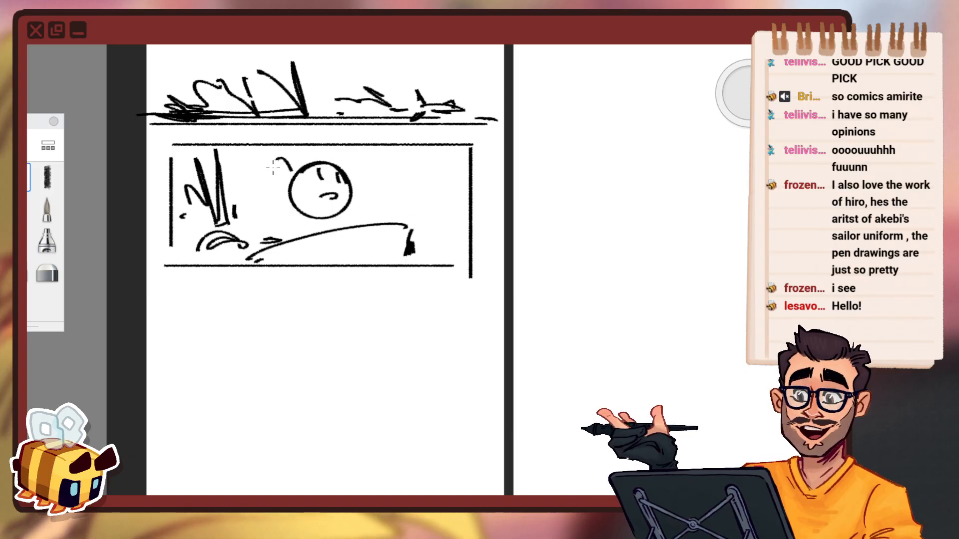
# Sketch the character's arms and small details along the boat, with a waterline running toward the panel's right edge.
pyautogui.moveTo(286, 247); pyautogui.dragTo(287, 256)
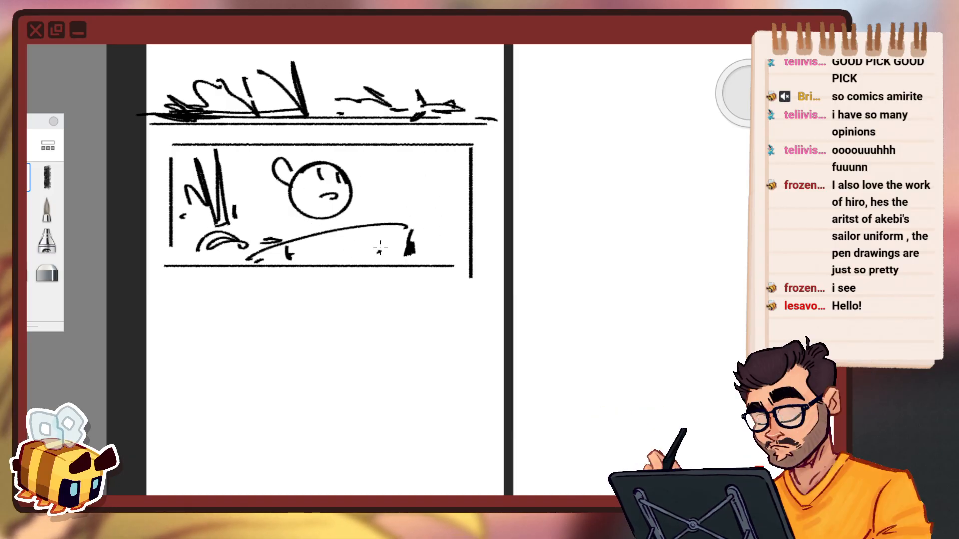
pyautogui.moveTo(378, 252); pyautogui.dragTo(398, 252)
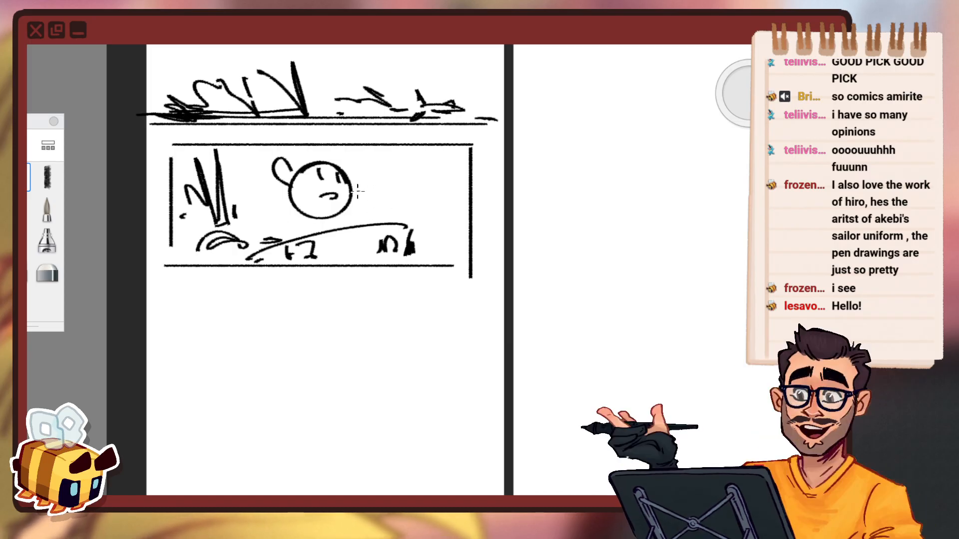
pyautogui.moveTo(359, 188); pyautogui.dragTo(362, 204)
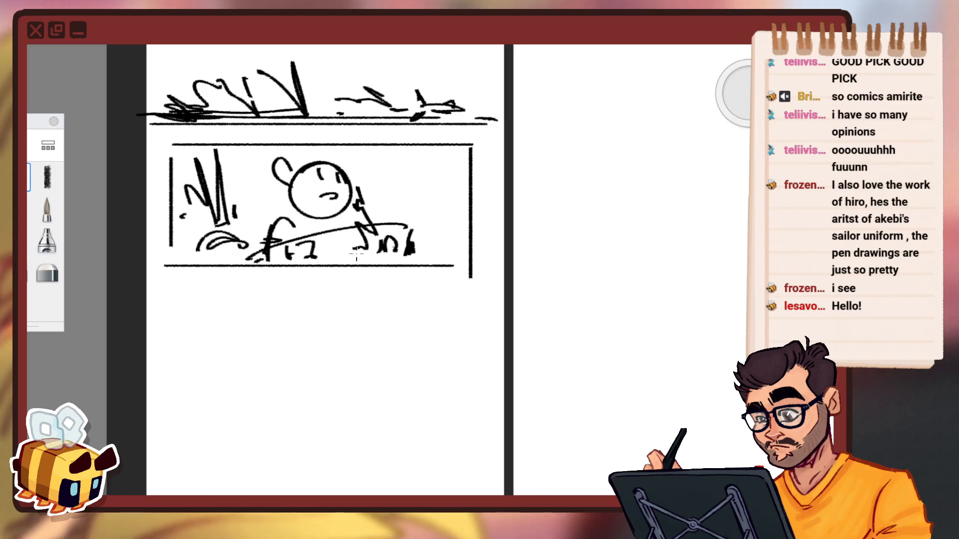
pyautogui.scroll(-1, 359, 285)
pyautogui.moveTo(432, 229); pyautogui.dragTo(435, 203)
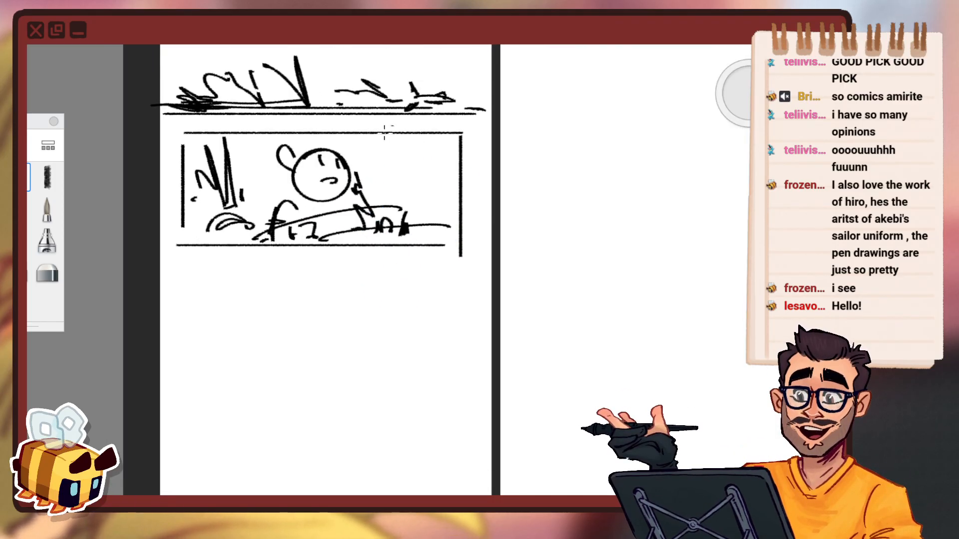
# Draw a rectangular speech balloon with a short tail over the panel's upper right corner.
pyautogui.moveTo(381, 163); pyautogui.dragTo(453, 160)
pyautogui.moveTo(380, 126)
pyautogui.mouseDown()
pyautogui.moveTo(452, 162)
pyautogui.moveTo(373, 165)
pyautogui.mouseUp()
pyautogui.moveTo(371, 131); pyautogui.dragTo(450, 128)
pyautogui.press('space')
pyautogui.moveTo(394, 164)
pyautogui.mouseDown()
pyautogui.moveTo(382, 175)
pyautogui.moveTo(367, 300)
pyautogui.mouseUp()
pyautogui.moveTo(430, 264)
pyautogui.mouseDown()
pyautogui.moveTo(385, 326)
pyautogui.moveTo(428, 268)
pyautogui.mouseUp()
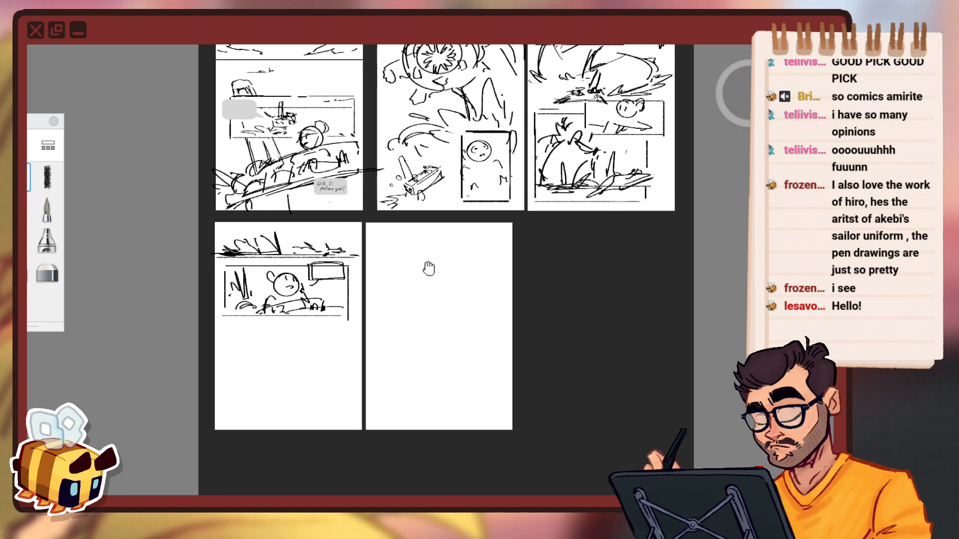
pyautogui.moveTo(291, 334); pyautogui.dragTo(373, 142)
pyautogui.moveTo(307, 263)
pyautogui.mouseDown()
pyautogui.moveTo(361, 214)
pyautogui.moveTo(329, 257)
pyautogui.mouseUp()
pyautogui.moveTo(396, 238); pyautogui.dragTo(376, 248)
# Try a border stroke in the blank space beneath the character panel and undo it.
pyautogui.moveTo(235, 223); pyautogui.dragTo(235, 345)
pyautogui.hotkey('ctrl', 'z')
pyautogui.press('space')
pyautogui.moveTo(322, 279); pyautogui.dragTo(301, 311)
pyautogui.moveTo(421, 256); pyautogui.dragTo(428, 215)
pyautogui.moveTo(323, 286); pyautogui.dragTo(351, 279)
pyautogui.moveTo(389, 281); pyautogui.dragTo(381, 257)
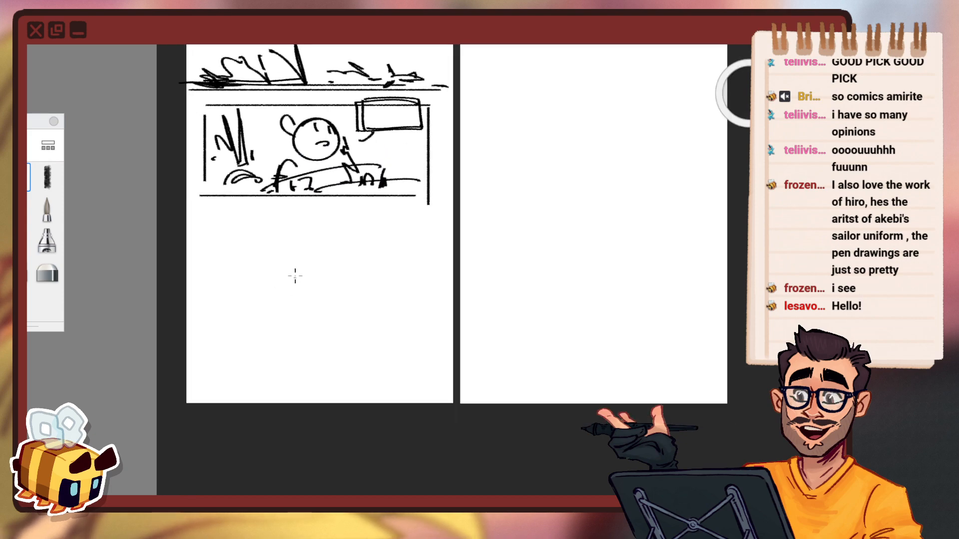
# Try several rough outlines in the lower half of the page, undoing each one.
pyautogui.moveTo(266, 221); pyautogui.dragTo(334, 354)
pyautogui.hotkey('ctrl', 'z')
pyautogui.moveTo(225, 218); pyautogui.dragTo(365, 342)
pyautogui.hotkey('ctrl', 'z')
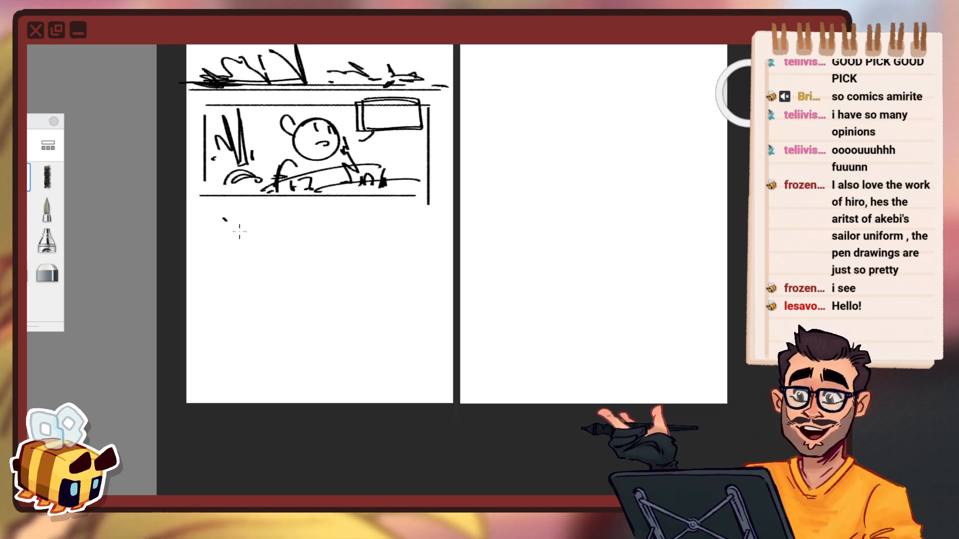
pyautogui.moveTo(224, 219)
pyautogui.mouseDown()
pyautogui.moveTo(379, 342)
pyautogui.moveTo(344, 313)
pyautogui.mouseUp()
pyautogui.hotkey('ctrl', 'z')
pyautogui.hotkey('ctrl', 'z')
pyautogui.moveTo(219, 216); pyautogui.dragTo(379, 348)
pyautogui.hotkey('ctrl', 'z')
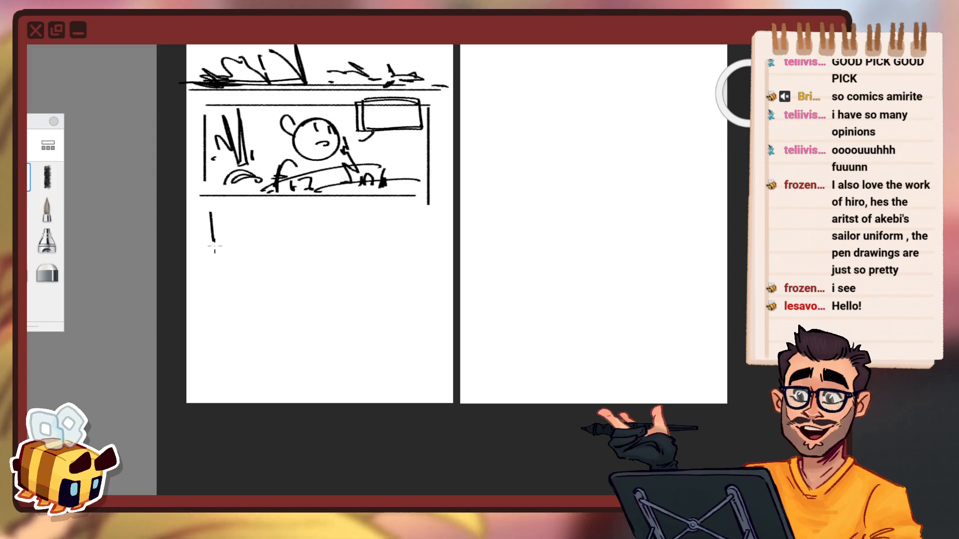
pyautogui.hotkey('ctrl', 'z')
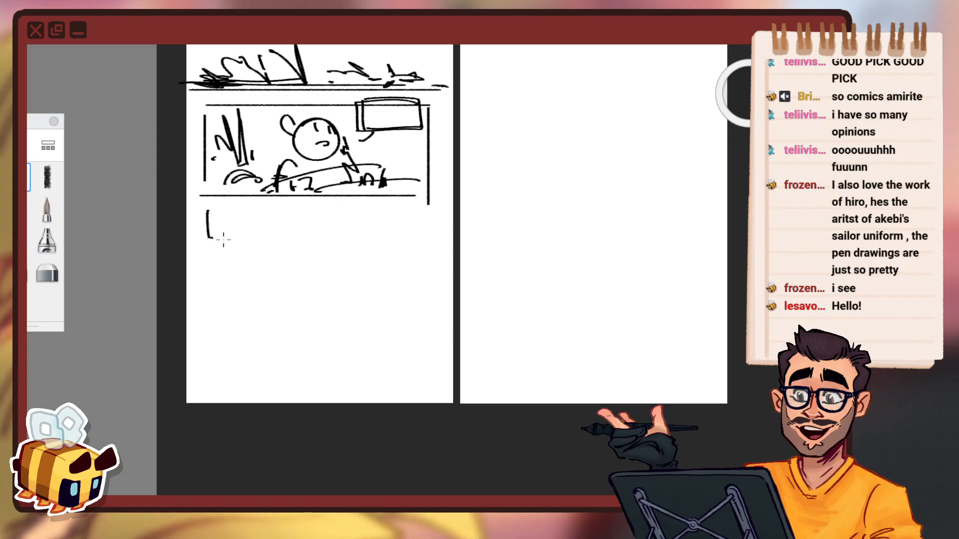
# Draw two small staggered balloon boxes just below the panel's left side and a third lower down near the right edge.
pyautogui.moveTo(235, 206)
pyautogui.mouseDown()
pyautogui.moveTo(260, 214)
pyautogui.moveTo(262, 246)
pyautogui.moveTo(282, 251)
pyautogui.mouseUp()
pyautogui.moveTo(231, 247)
pyautogui.mouseDown()
pyautogui.moveTo(234, 273)
pyautogui.moveTo(269, 268)
pyautogui.moveTo(278, 251)
pyautogui.mouseUp()
pyautogui.press('space')
pyautogui.moveTo(422, 278); pyautogui.dragTo(407, 258)
pyautogui.moveTo(346, 277); pyautogui.dragTo(380, 278)
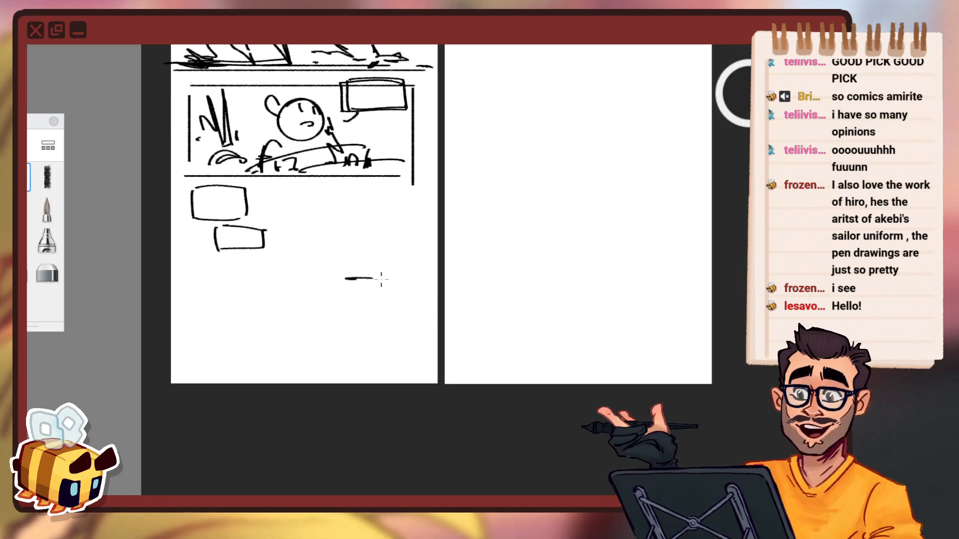
pyautogui.hotkey('ctrl', 'z')
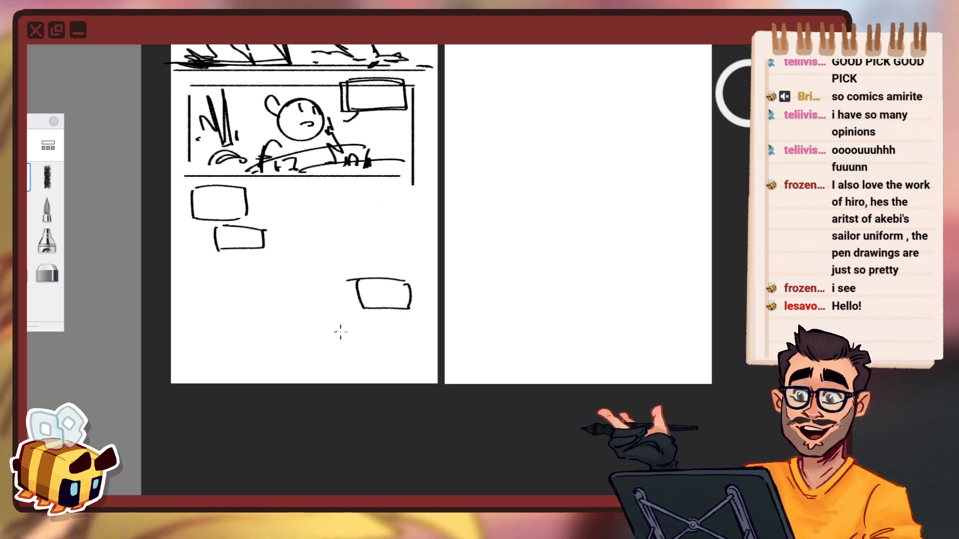
# Draw a fourth balloon box near the bottom of the page and try a diagonal stroke across the space above it.
pyautogui.moveTo(337, 338)
pyautogui.mouseDown()
pyautogui.moveTo(301, 350)
pyautogui.moveTo(302, 370)
pyautogui.moveTo(350, 362)
pyautogui.moveTo(350, 341)
pyautogui.mouseUp()
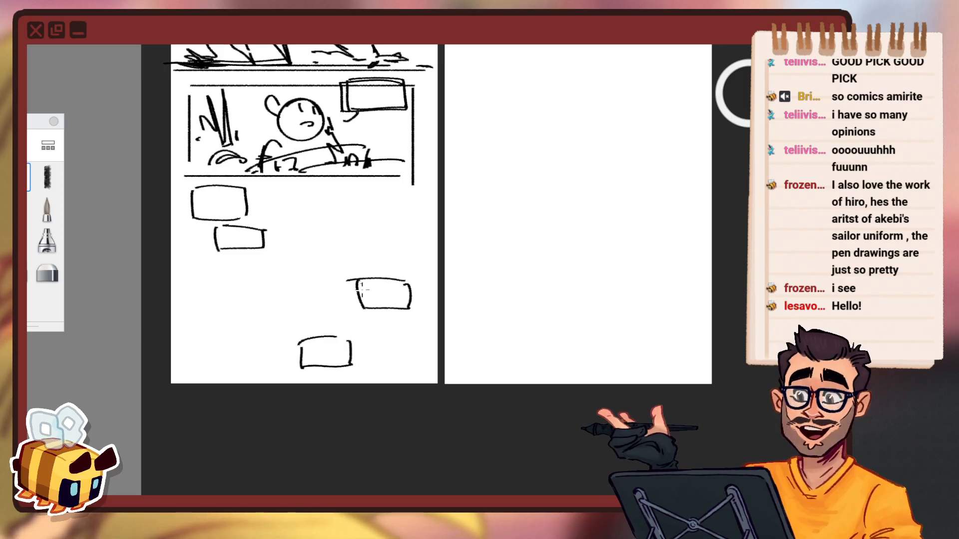
pyautogui.press('space')
pyautogui.moveTo(335, 262); pyautogui.dragTo(354, 260)
pyautogui.moveTo(285, 261)
pyautogui.mouseDown()
pyautogui.moveTo(411, 340)
pyautogui.moveTo(393, 319)
pyautogui.mouseUp()
pyautogui.hotkey('ctrl', 'z')
# Undo the balloon boxes and the trial strokes in the blank area beneath the character panel.
pyautogui.press('space')
pyautogui.moveTo(510, 138); pyautogui.dragTo(529, 202)
pyautogui.hotkey('ctrl', 'z')
pyautogui.hotkey('ctrl', 'z')
pyautogui.hotkey('ctrl', 'z')
pyautogui.hotkey('ctrl', 'z')
pyautogui.hotkey('ctrl', 'z')
pyautogui.hotkey('ctrl', 'z')
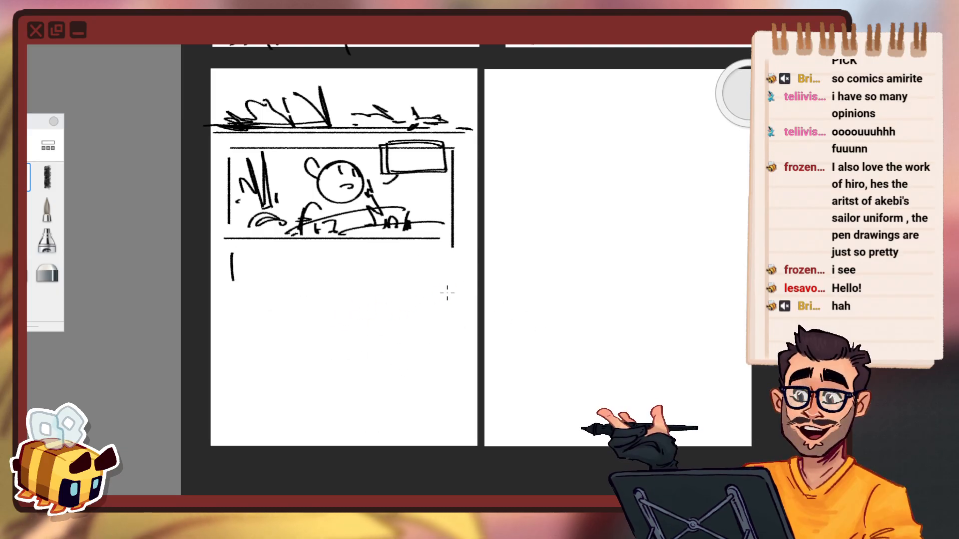
pyautogui.hotkey('ctrl', 'z')
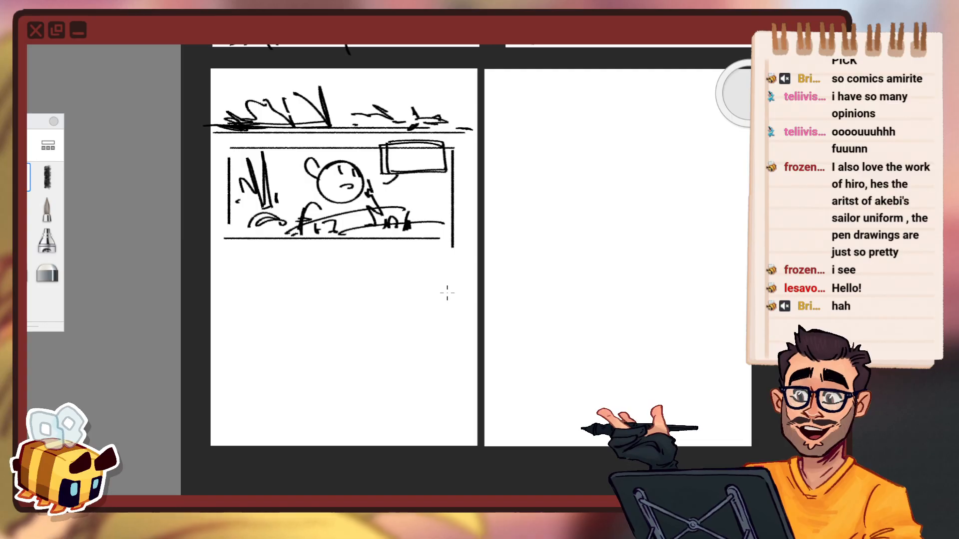
pyautogui.hotkey('ctrl', 'z')
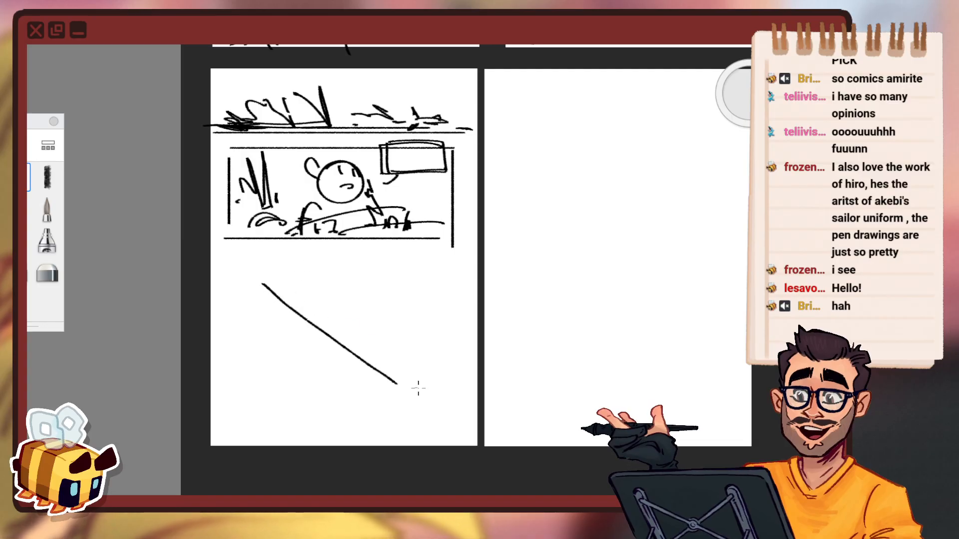
pyautogui.hotkey('ctrl', 'z')
# Sketch parallel diagonal guide lines running from beneath the panel's left side into an arrow aimed at the page's lower right.
pyautogui.moveTo(389, 381)
pyautogui.mouseDown()
pyautogui.moveTo(405, 390)
pyautogui.moveTo(340, 347)
pyautogui.mouseUp()
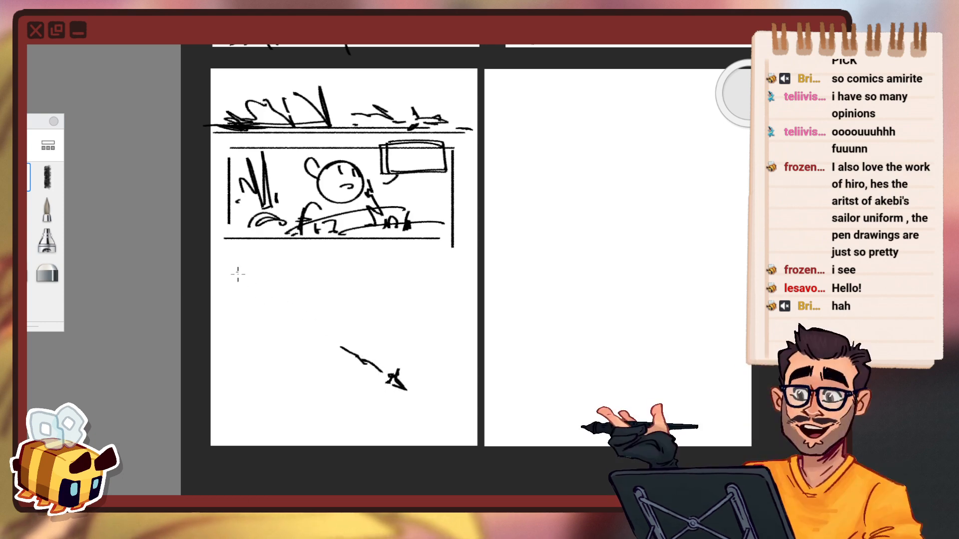
pyautogui.moveTo(224, 266); pyautogui.dragTo(249, 291)
pyautogui.moveTo(271, 312); pyautogui.dragTo(289, 325)
pyautogui.moveTo(219, 260); pyautogui.dragTo(270, 315)
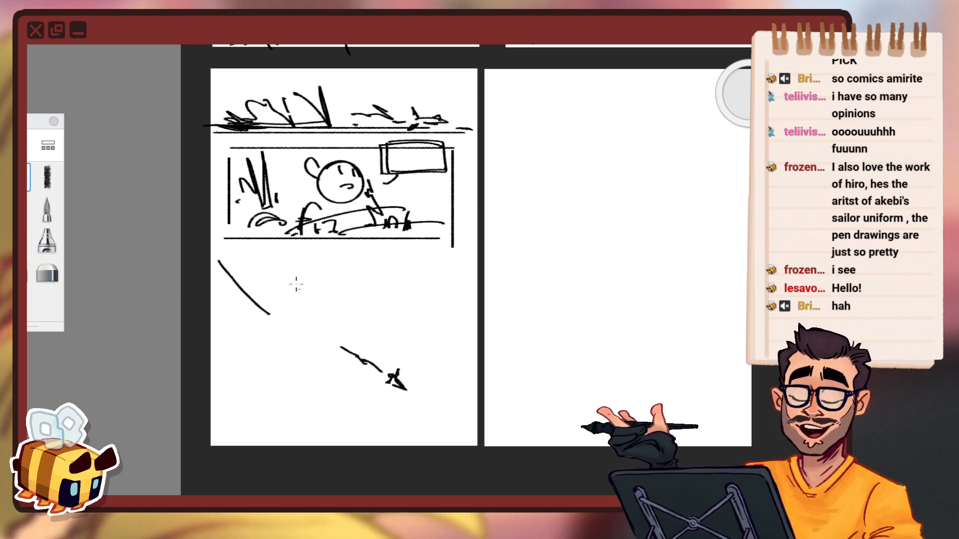
pyautogui.moveTo(271, 250); pyautogui.dragTo(326, 302)
pyautogui.moveTo(294, 331); pyautogui.dragTo(306, 337)
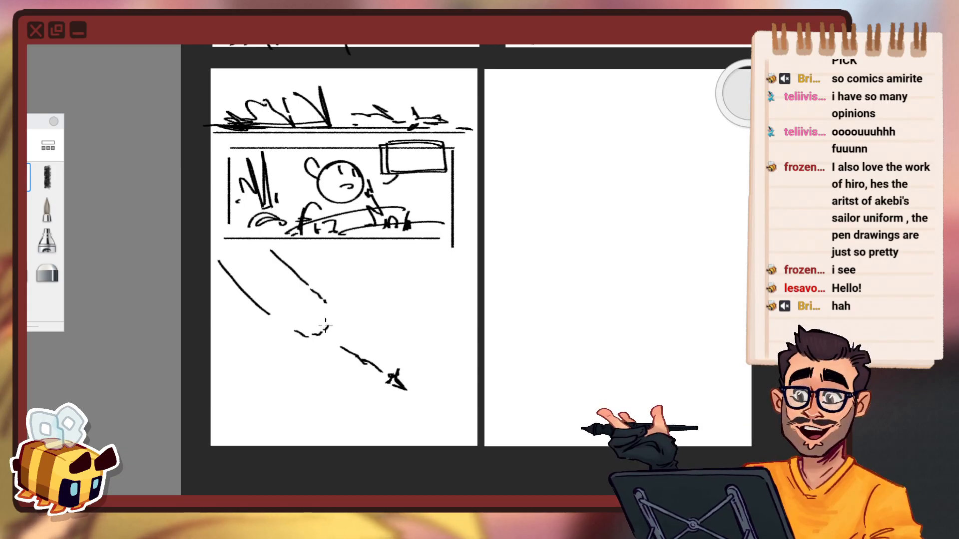
pyautogui.moveTo(241, 251); pyautogui.dragTo(267, 279)
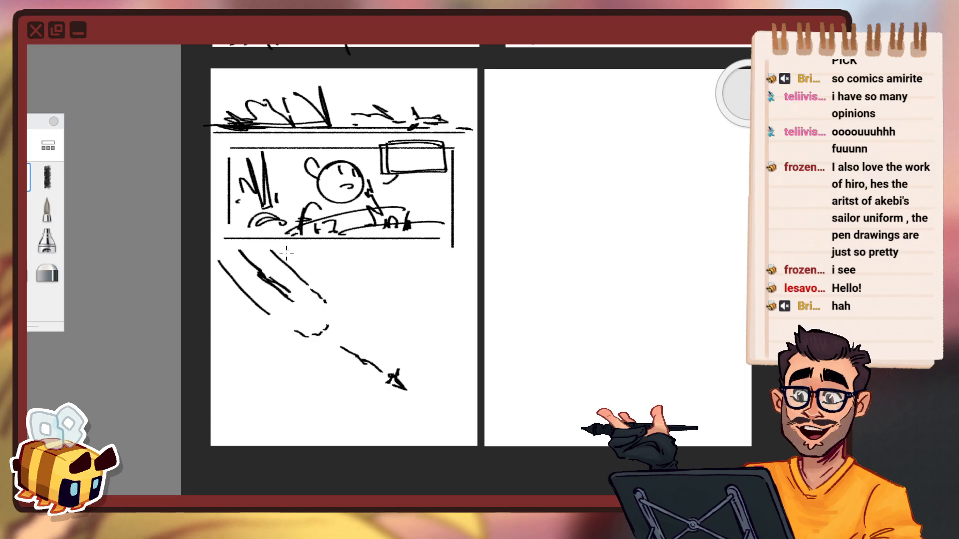
# Draw two staggered balloon boxes over the start of the diagonal lines, clearing the guide strokes inside them.
pyautogui.press('e')
pyautogui.moveTo(254, 270)
pyautogui.mouseDown()
pyautogui.moveTo(234, 278)
pyautogui.moveTo(288, 262)
pyautogui.moveTo(275, 261)
pyautogui.moveTo(332, 261)
pyautogui.moveTo(250, 281)
pyautogui.moveTo(271, 265)
pyautogui.moveTo(257, 299)
pyautogui.mouseUp()
pyautogui.hotkey('ctrl', 'z')
pyautogui.hotkey('ctrl', 'z')
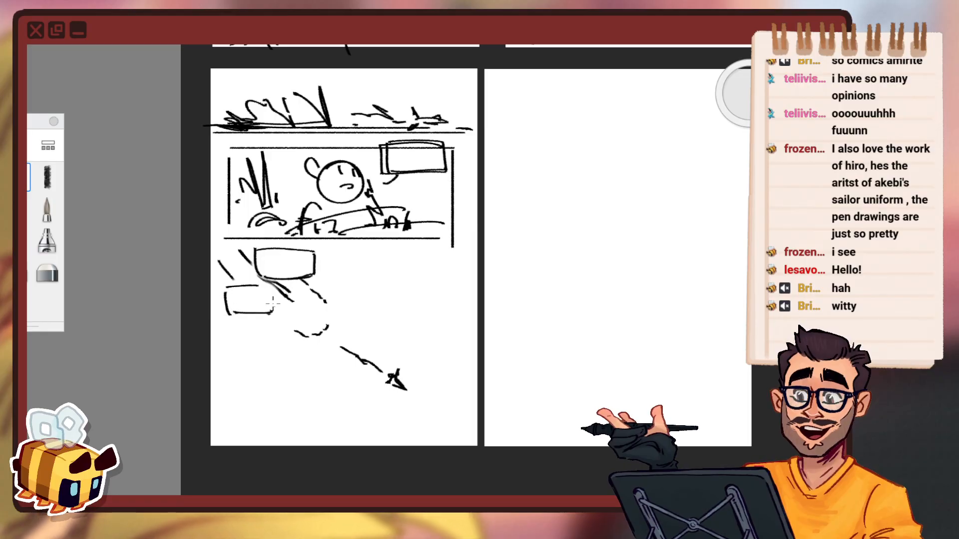
pyautogui.moveTo(221, 294); pyautogui.dragTo(271, 312)
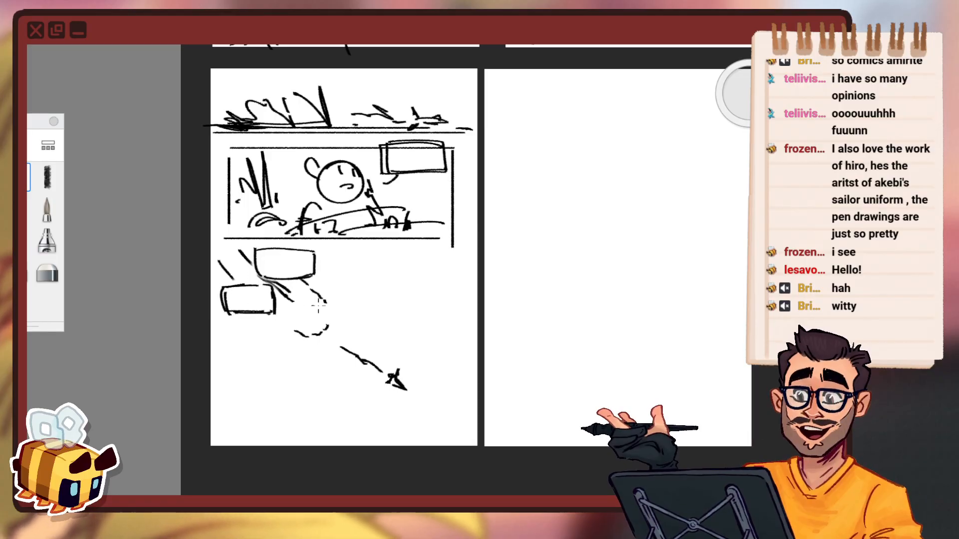
pyautogui.hotkey('ctrl', 'z')
pyautogui.hotkey('ctrl', 'z')
pyautogui.hotkey('ctrl', 'z')
pyautogui.hotkey('ctrl', 'z')
pyautogui.moveTo(225, 287)
pyautogui.mouseDown()
pyautogui.moveTo(270, 292)
pyautogui.moveTo(234, 315)
pyautogui.mouseUp()
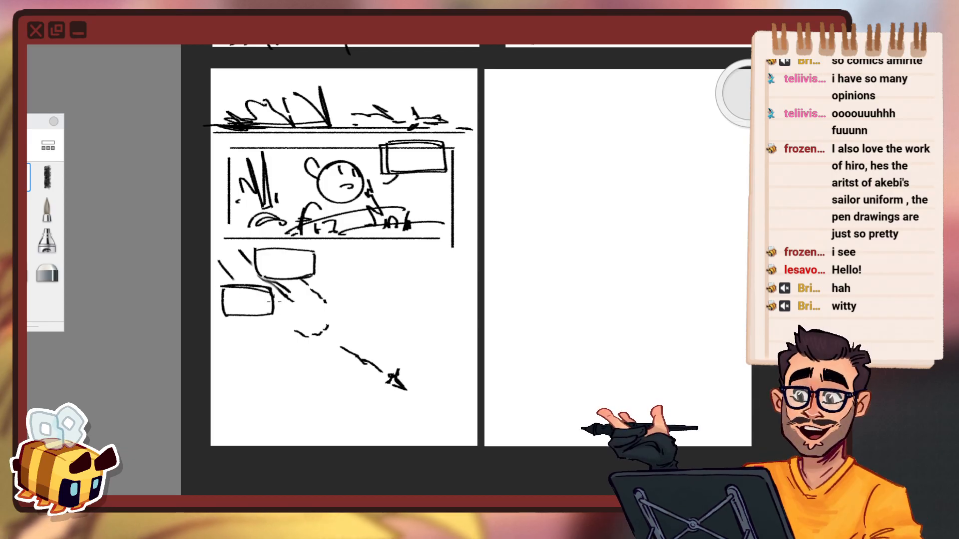
# Outline the empty grey speech balloon in the inset panel of the boat page above with black strokes.
pyautogui.press('space')
pyautogui.moveTo(402, 210); pyautogui.dragTo(399, 247)
pyautogui.press('space')
pyautogui.moveTo(415, 145); pyautogui.dragTo(325, 279)
pyautogui.press('space')
pyautogui.moveTo(296, 244); pyautogui.dragTo(312, 190)
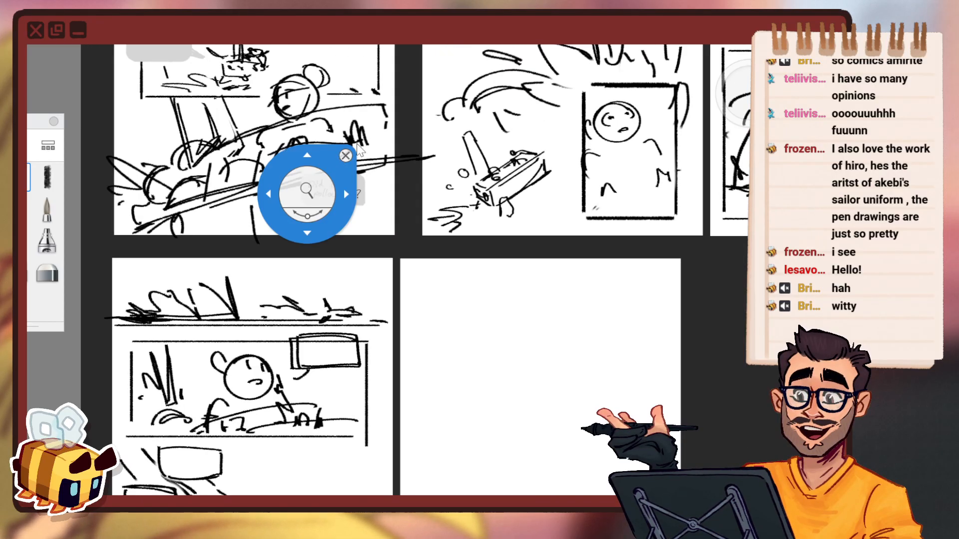
pyautogui.moveTo(294, 114); pyautogui.dragTo(333, 215)
pyautogui.moveTo(270, 234); pyautogui.dragTo(265, 209)
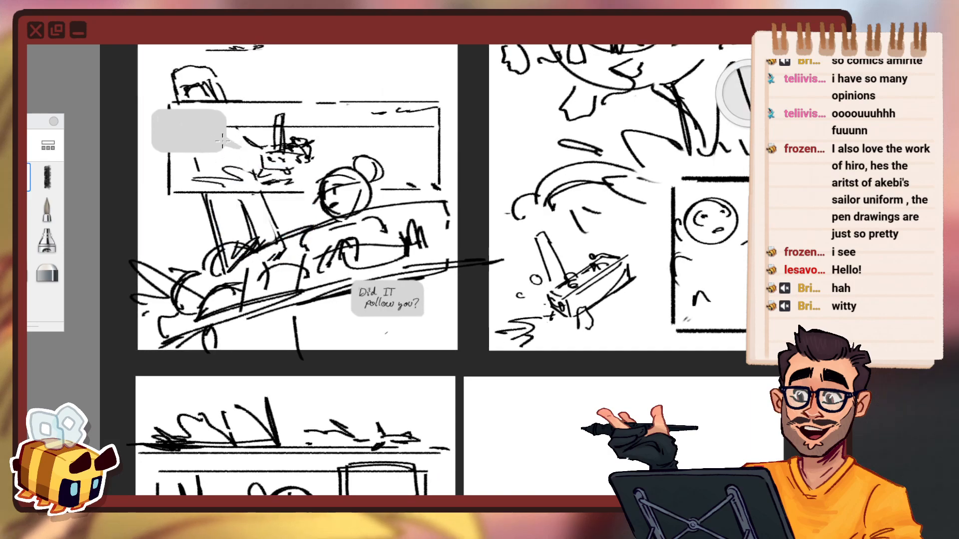
pyautogui.press('space')
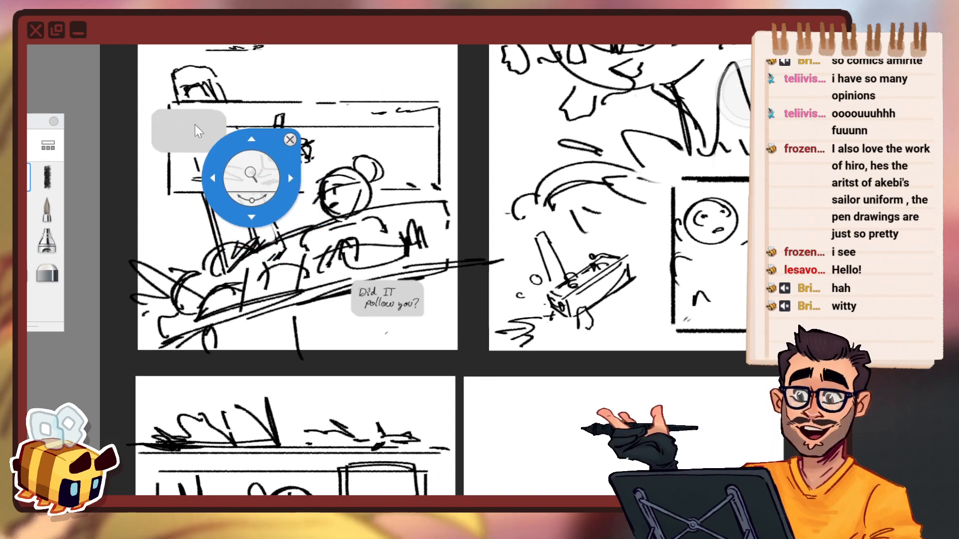
pyautogui.moveTo(198, 131); pyautogui.dragTo(201, 93)
pyautogui.moveTo(145, 103); pyautogui.dragTo(141, 154)
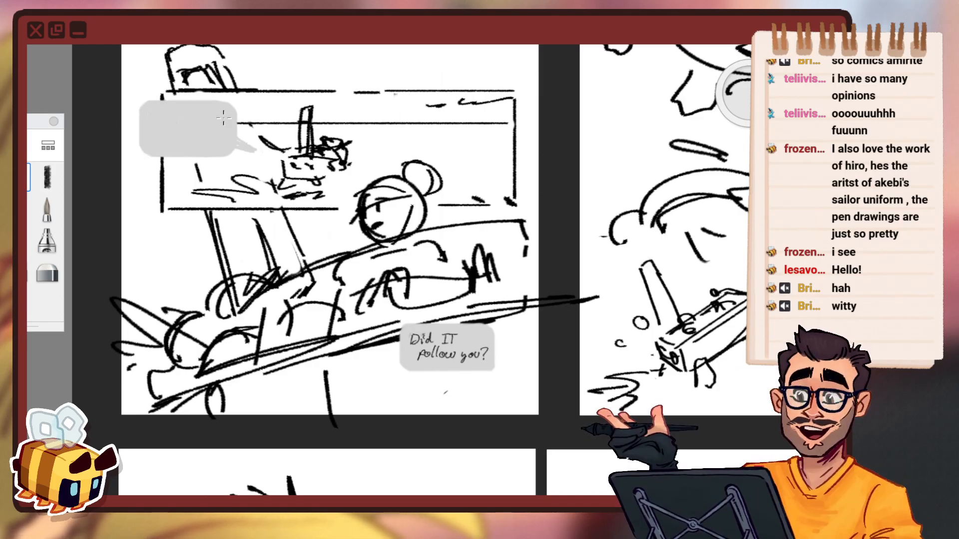
pyautogui.moveTo(141, 154); pyautogui.dragTo(229, 158)
pyautogui.moveTo(136, 103)
pyautogui.mouseDown()
pyautogui.moveTo(223, 103)
pyautogui.moveTo(236, 118)
pyautogui.moveTo(233, 157)
pyautogui.mouseUp()
# Outline the grey "Did IT follow you?" balloon with a black rectangular border, undoing the stray strokes.
pyautogui.moveTo(404, 338); pyautogui.dragTo(370, 278)
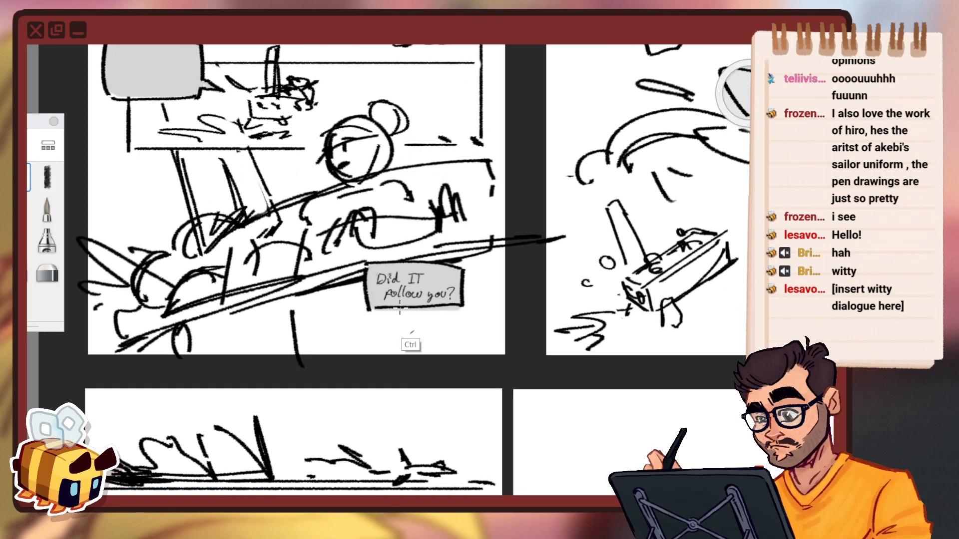
pyautogui.hotkey('ctrl', 'z')
pyautogui.hotkey('ctrl', 'z')
pyautogui.moveTo(376, 312)
pyautogui.mouseDown()
pyautogui.moveTo(443, 310)
pyautogui.moveTo(454, 290)
pyautogui.moveTo(450, 267)
pyautogui.moveTo(383, 264)
pyautogui.moveTo(456, 311)
pyautogui.mouseUp()
pyautogui.hotkey('ctrl', 'z')
# Try short balloon edge strokes around the diagonal arrow on the lower page, undoing each one.
pyautogui.press('space')
pyautogui.moveTo(379, 296); pyautogui.dragTo(396, 252)
pyautogui.moveTo(396, 251); pyautogui.dragTo(390, 311)
pyautogui.moveTo(392, 350); pyautogui.dragTo(392, 310)
pyautogui.moveTo(390, 272); pyautogui.dragTo(320, 267)
pyautogui.moveTo(412, 193); pyautogui.dragTo(387, 195)
pyautogui.press('space')
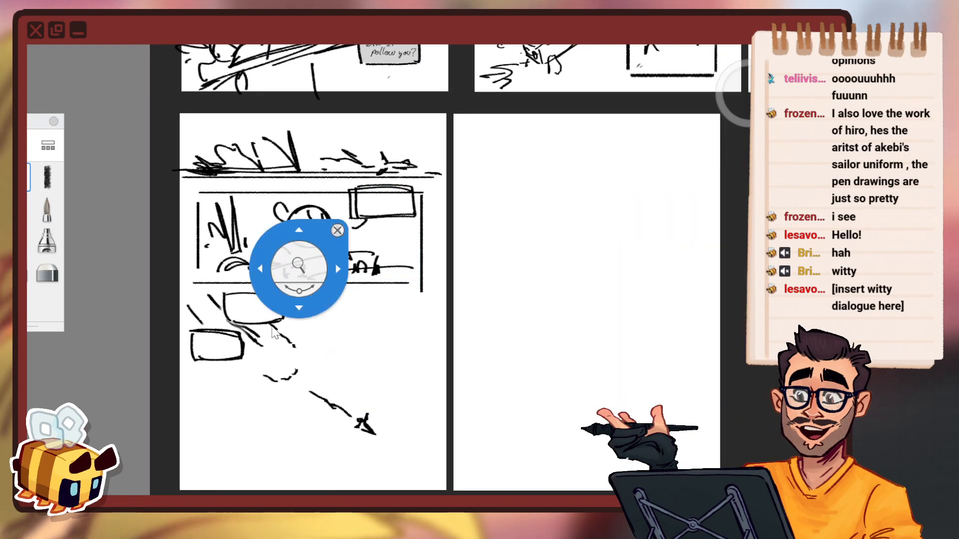
pyautogui.moveTo(299, 269); pyautogui.dragTo(396, 168)
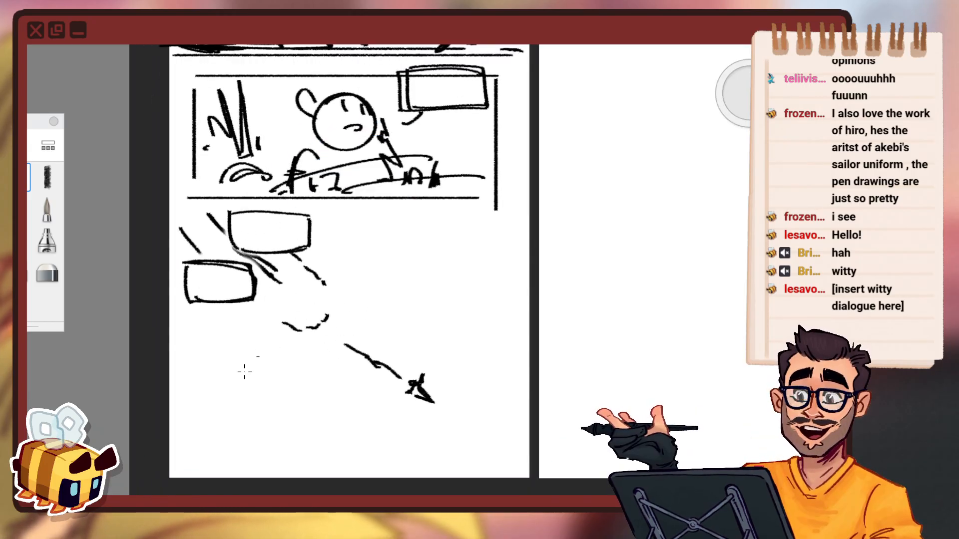
pyautogui.press('space')
pyautogui.moveTo(471, 387); pyautogui.dragTo(424, 340)
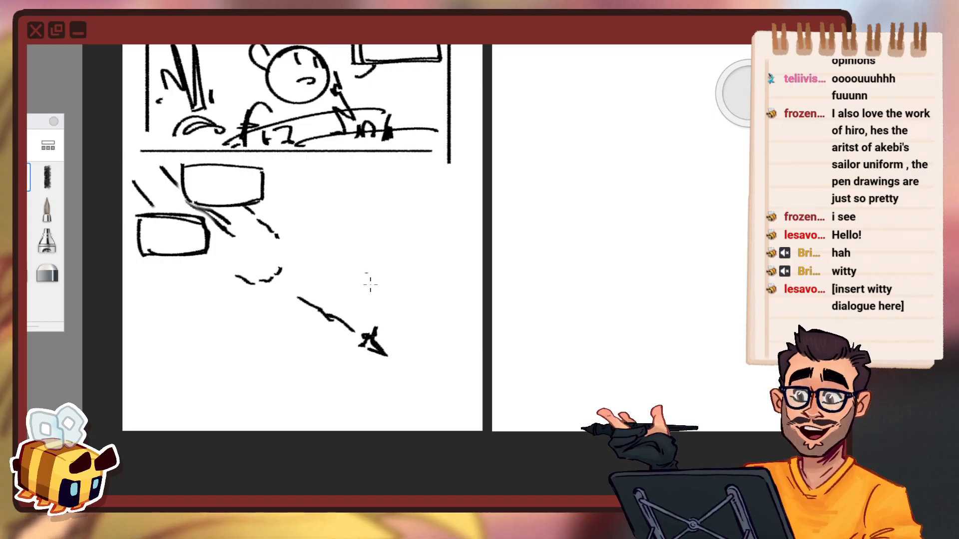
pyautogui.moveTo(383, 275); pyautogui.dragTo(384, 287)
pyautogui.hotkey('ctrl', 'z')
pyautogui.moveTo(413, 246); pyautogui.dragTo(415, 268)
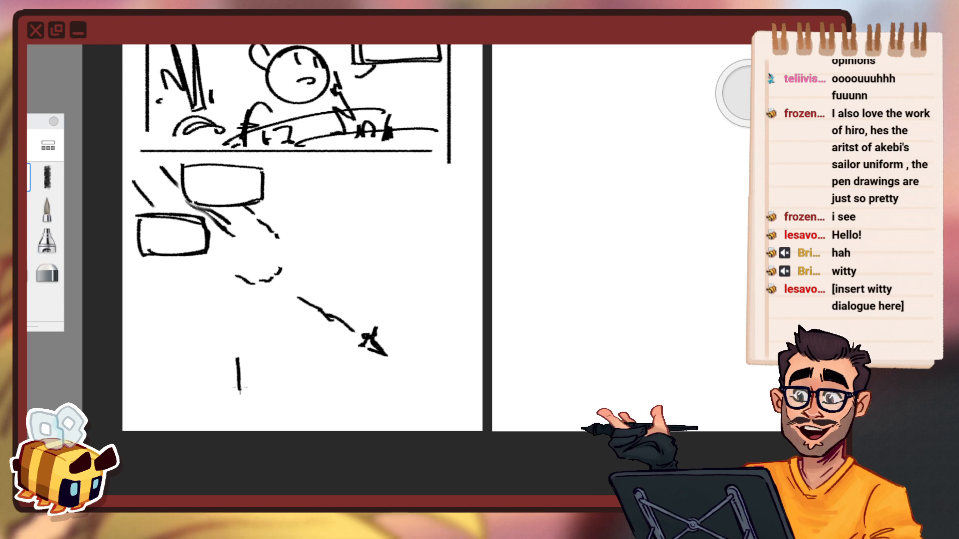
pyautogui.hotkey('ctrl', 'z')
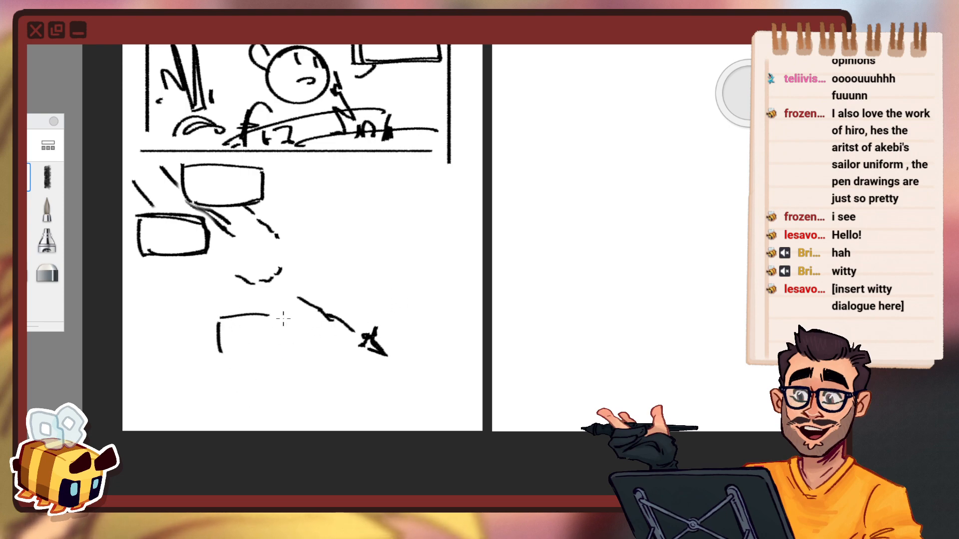
# Draw two linked balloon boxes below the diagonal arrow, the larger one lower and offset to the right with a short tail.
pyautogui.moveTo(284, 319); pyautogui.dragTo(287, 318)
pyautogui.moveTo(287, 321); pyautogui.dragTo(289, 342)
pyautogui.moveTo(225, 353)
pyautogui.mouseDown()
pyautogui.moveTo(249, 354)
pyautogui.moveTo(246, 397)
pyautogui.moveTo(322, 390)
pyautogui.mouseUp()
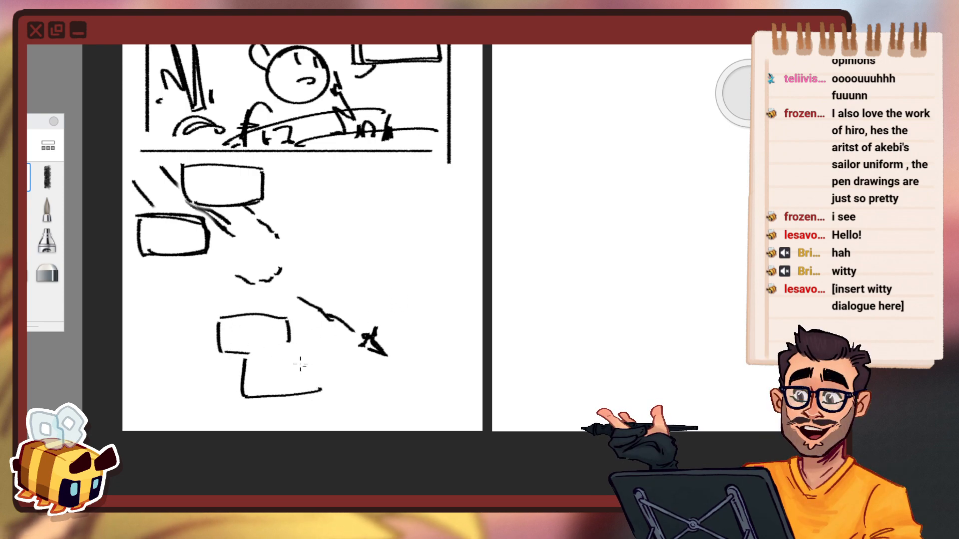
pyautogui.hotkey('ctrl', 'z')
pyautogui.hotkey('ctrl', 'z')
pyautogui.hotkey('ctrl', 'z')
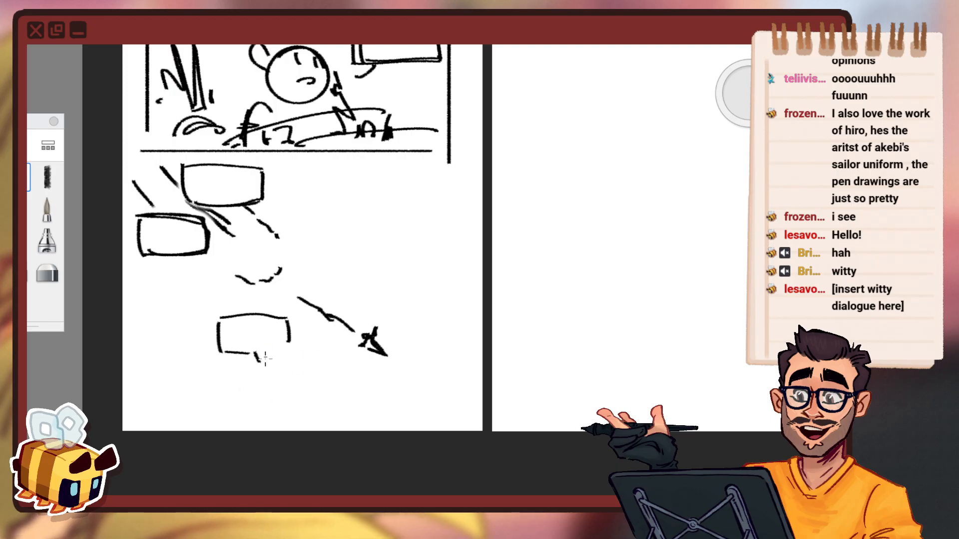
pyautogui.moveTo(282, 360); pyautogui.dragTo(323, 363)
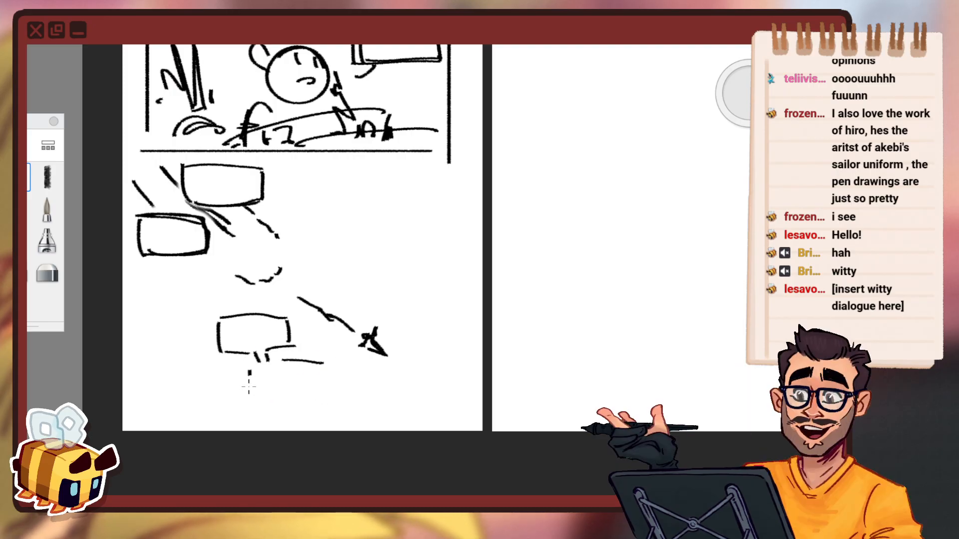
pyautogui.moveTo(249, 371)
pyautogui.mouseDown()
pyautogui.moveTo(329, 410)
pyautogui.moveTo(333, 382)
pyautogui.mouseUp()
pyautogui.moveTo(337, 370); pyautogui.dragTo(332, 369)
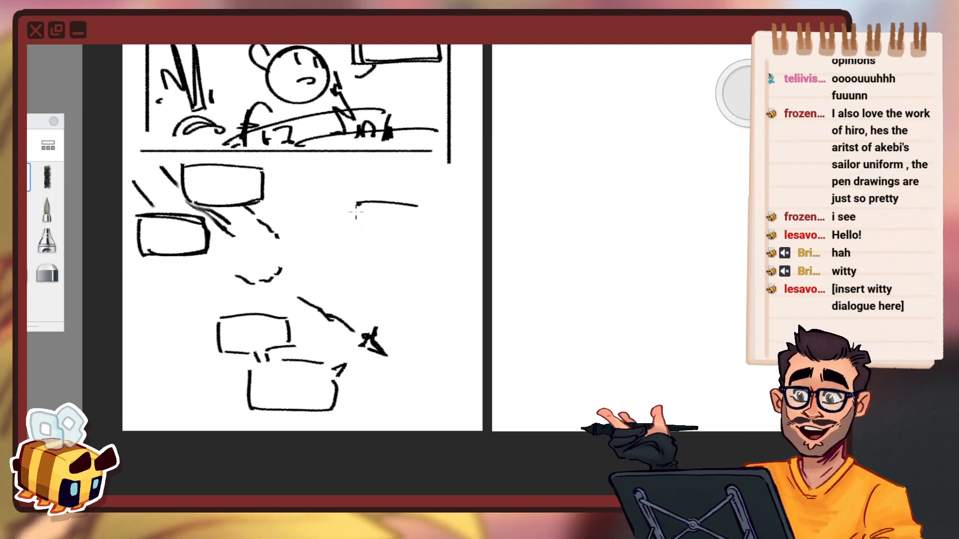
# Draw a large balloon box near the page's right edge above the arrowhead, replacing the smaller trial outlines.
pyautogui.hotkey('ctrl', 'z')
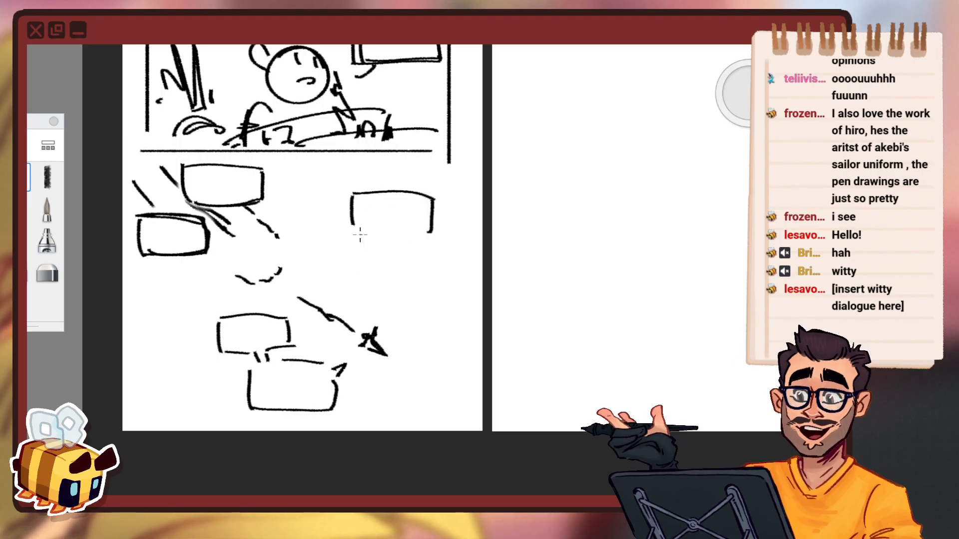
pyautogui.hotkey('ctrl', 'z')
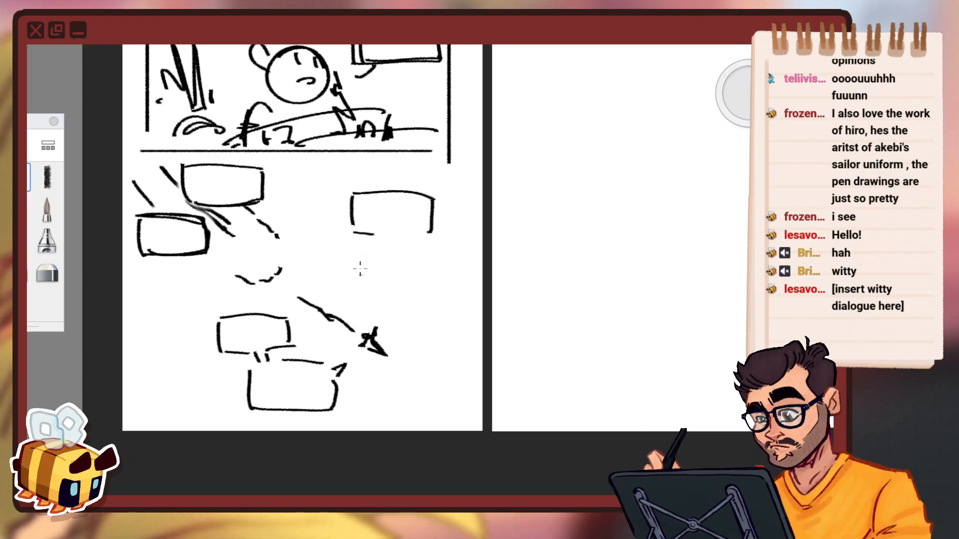
pyautogui.moveTo(385, 233); pyautogui.dragTo(429, 234)
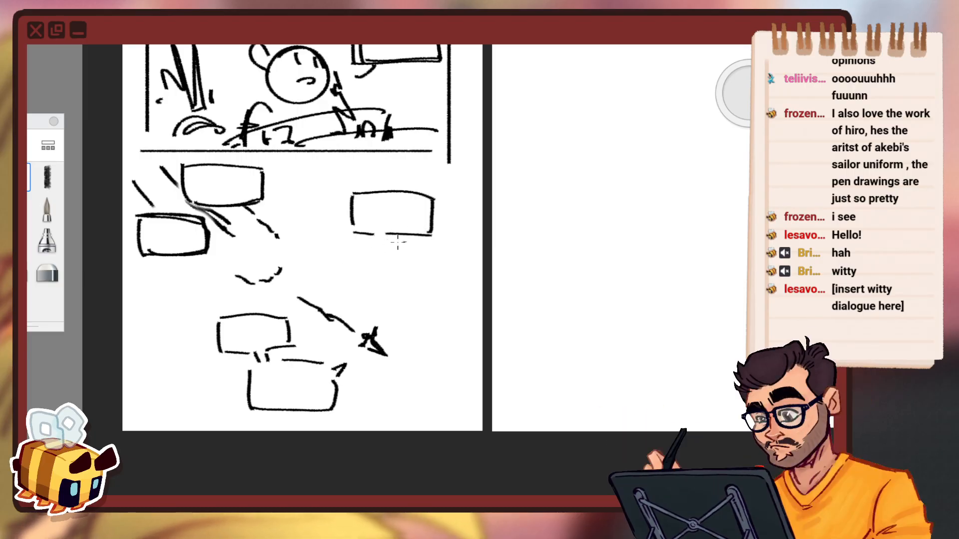
pyautogui.hotkey('ctrl', 'z')
pyautogui.hotkey('ctrl', 'z')
pyautogui.hotkey('ctrl', 'z')
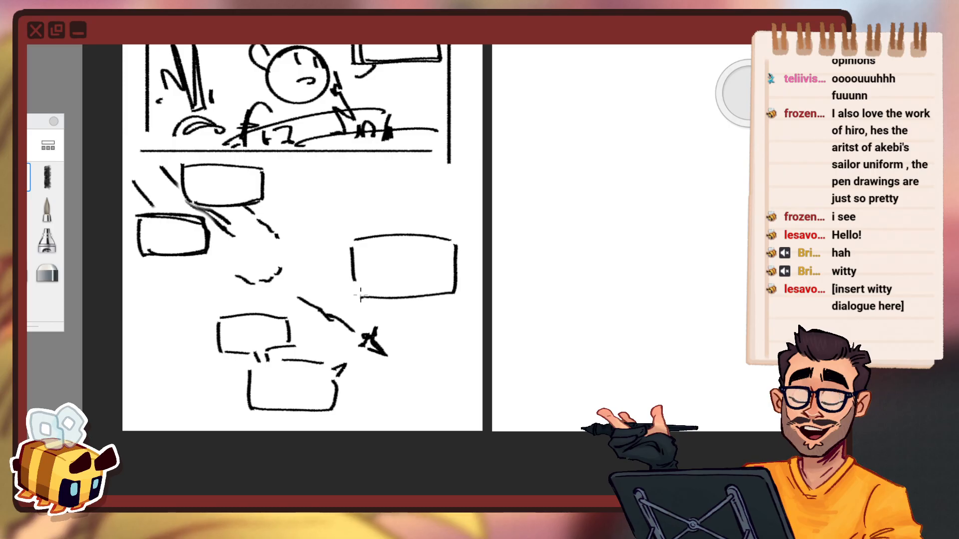
pyautogui.moveTo(362, 296); pyautogui.dragTo(346, 246)
pyautogui.moveTo(346, 246); pyautogui.dragTo(456, 245)
# Sketch a pair of square brackets inside the large balloon box and start the mark between them.
pyautogui.press('space')
pyautogui.moveTo(320, 260); pyautogui.dragTo(304, 290)
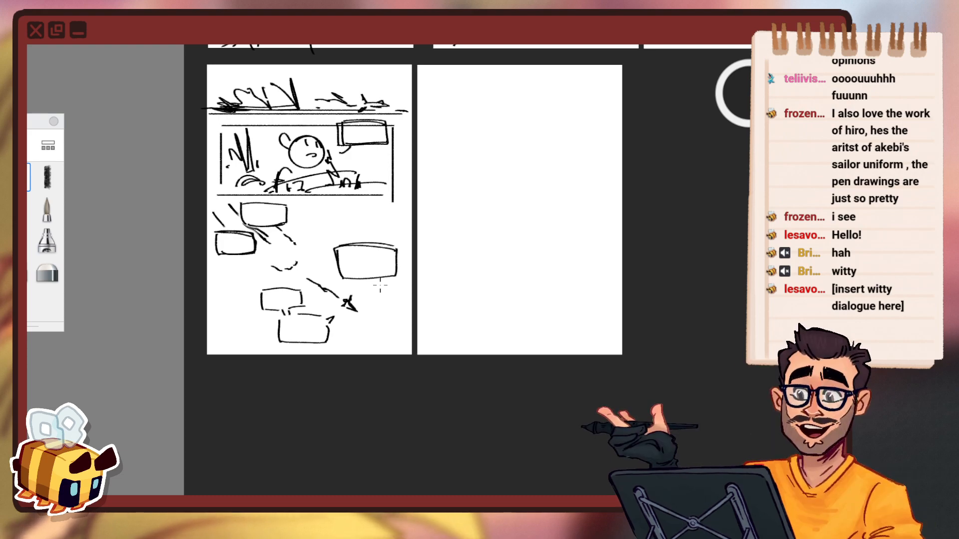
pyautogui.press('space')
pyautogui.moveTo(319, 281); pyautogui.dragTo(326, 228)
pyautogui.moveTo(388, 239); pyautogui.dragTo(392, 224)
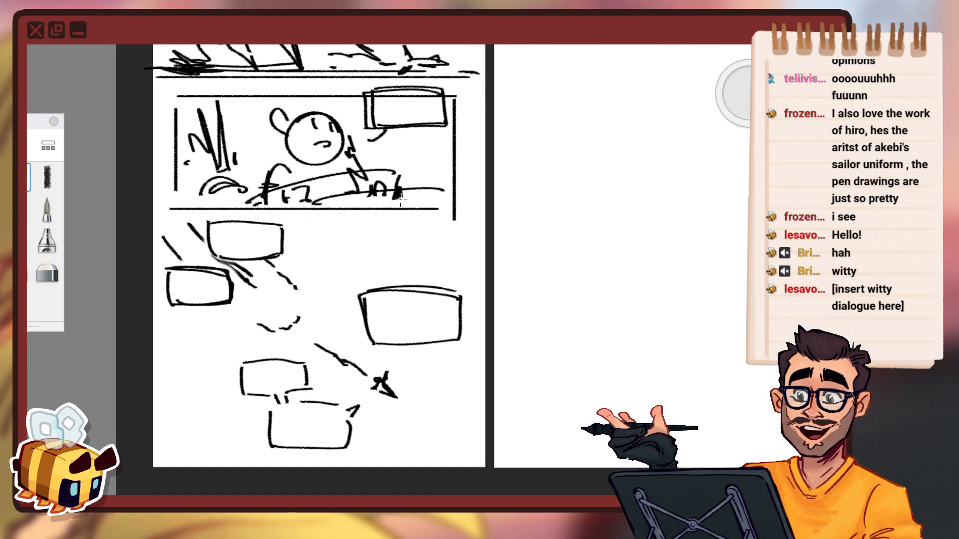
pyautogui.press('space')
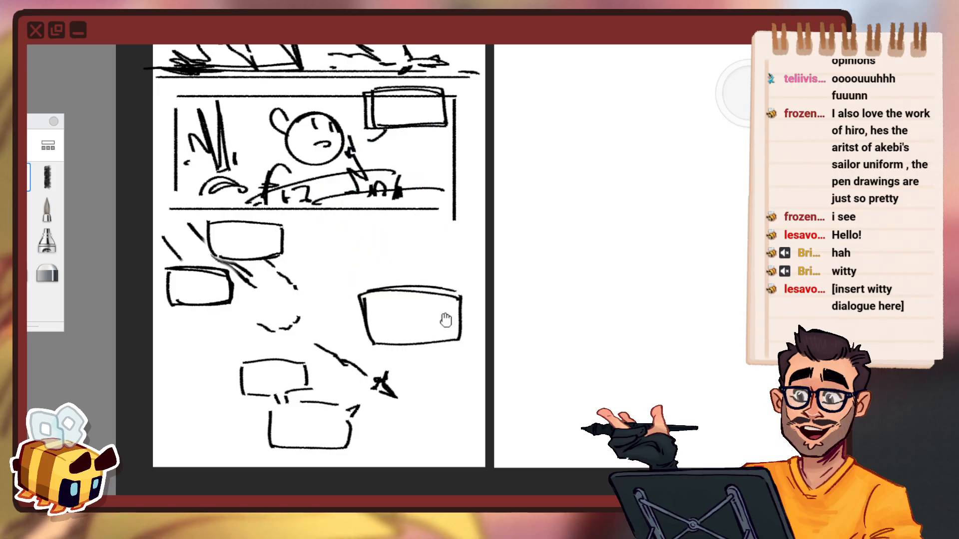
pyautogui.moveTo(446, 319); pyautogui.dragTo(440, 158)
pyautogui.moveTo(396, 207); pyautogui.dragTo(422, 169)
pyautogui.moveTo(445, 142); pyautogui.dragTo(442, 175)
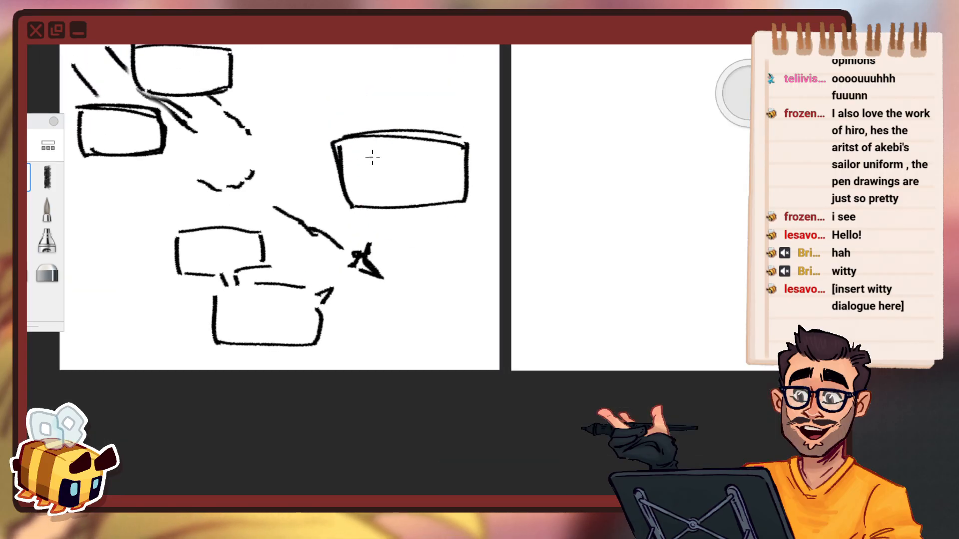
pyautogui.moveTo(364, 183); pyautogui.dragTo(384, 181)
pyautogui.moveTo(431, 156)
pyautogui.mouseDown()
pyautogui.moveTo(426, 177)
pyautogui.moveTo(410, 162)
pyautogui.mouseUp()
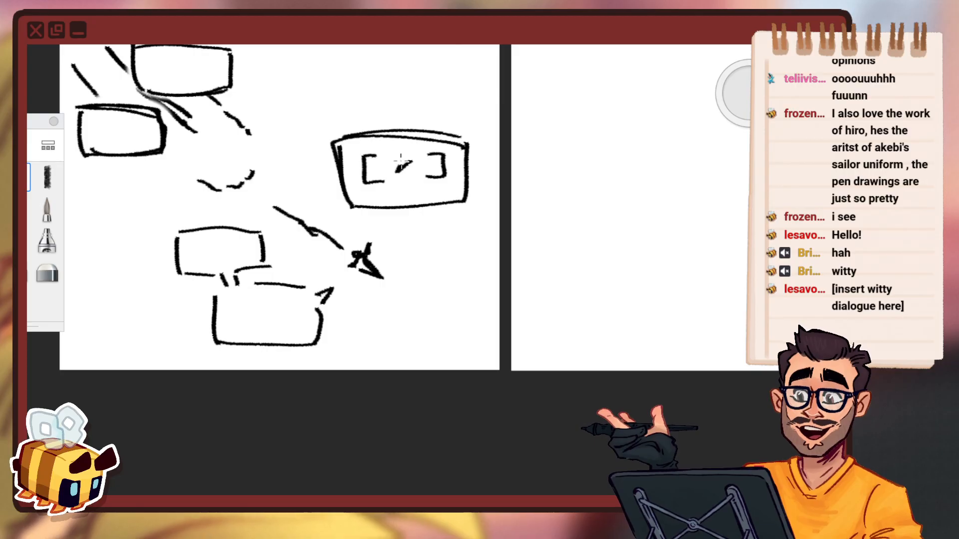
# Examine the sketched comic page with the dialogue boxes and the blank page beside it to plan the layout.
pyautogui.press('space')
pyautogui.moveTo(395, 196); pyautogui.dragTo(357, 312)
pyautogui.moveTo(435, 275); pyautogui.dragTo(329, 362)
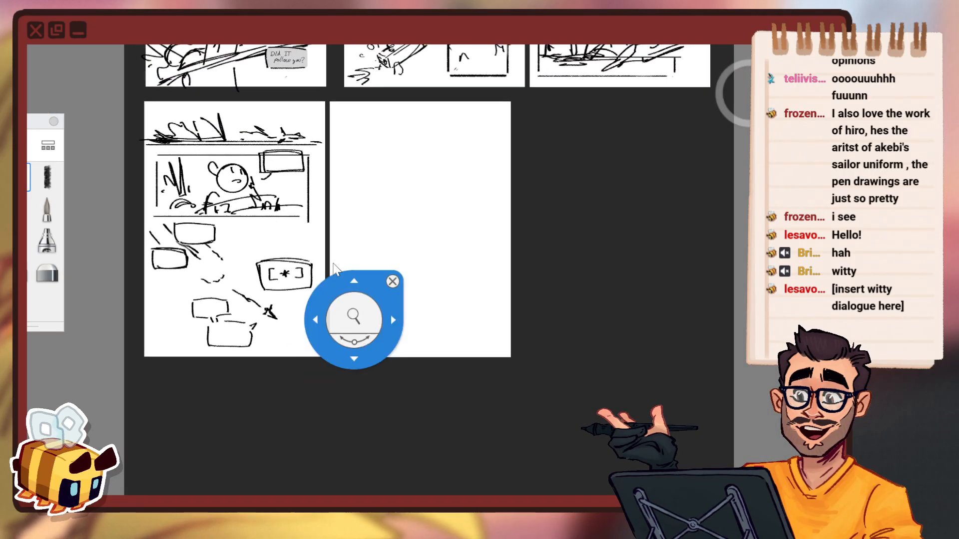
pyautogui.moveTo(239, 283); pyautogui.dragTo(312, 211)
pyautogui.press('space')
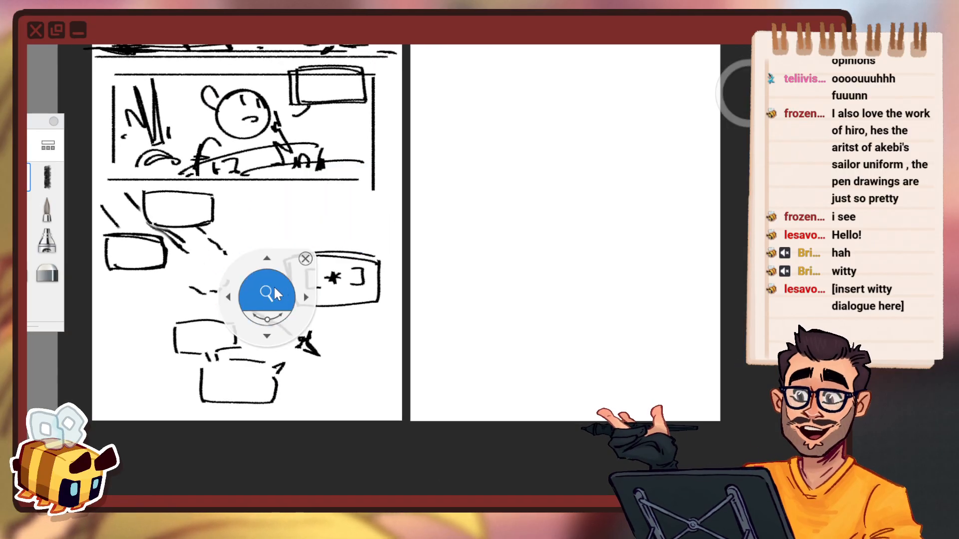
pyautogui.moveTo(274, 287); pyautogui.dragTo(279, 317)
pyautogui.moveTo(334, 254); pyautogui.dragTo(346, 291)
pyautogui.press('space')
pyautogui.moveTo(281, 332); pyautogui.dragTo(285, 302)
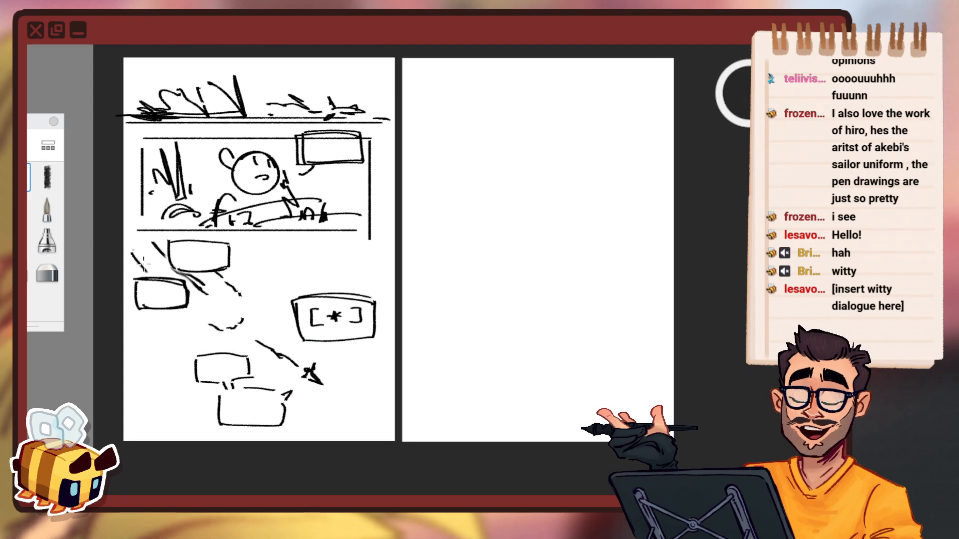
pyautogui.press('space')
pyautogui.moveTo(263, 248); pyautogui.dragTo(242, 272)
pyautogui.moveTo(421, 273); pyautogui.dragTo(363, 294)
pyautogui.moveTo(372, 250); pyautogui.dragTo(395, 233)
pyautogui.moveTo(400, 203); pyautogui.dragTo(459, 200)
pyautogui.press('space')
pyautogui.moveTo(301, 238); pyautogui.dragTo(359, 208)
pyautogui.moveTo(264, 285); pyautogui.dragTo(280, 290)
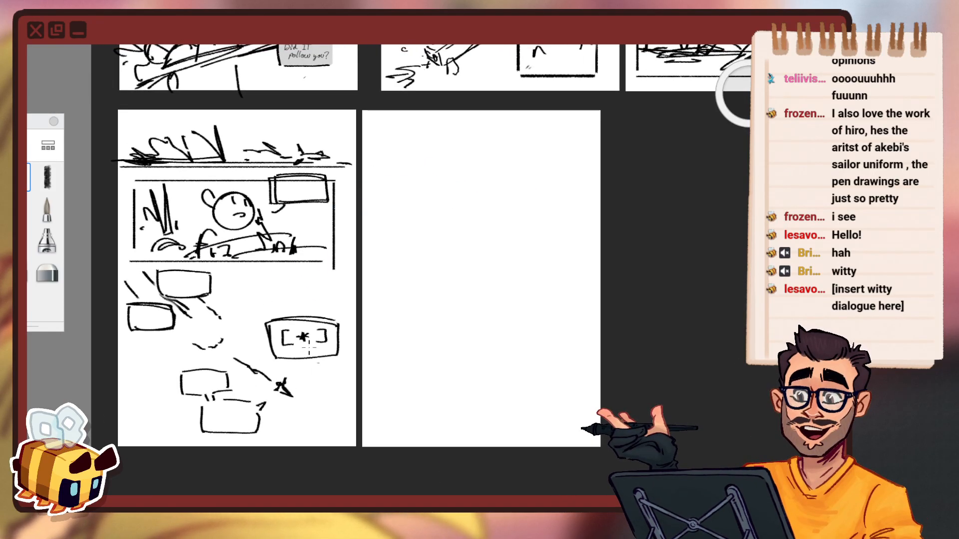
pyautogui.press('space')
pyautogui.moveTo(462, 313); pyautogui.dragTo(412, 315)
pyautogui.press('space')
pyautogui.moveTo(425, 253); pyautogui.dragTo(415, 261)
pyautogui.moveTo(277, 300); pyautogui.dragTo(344, 267)
pyautogui.moveTo(451, 193); pyautogui.dragTo(423, 207)
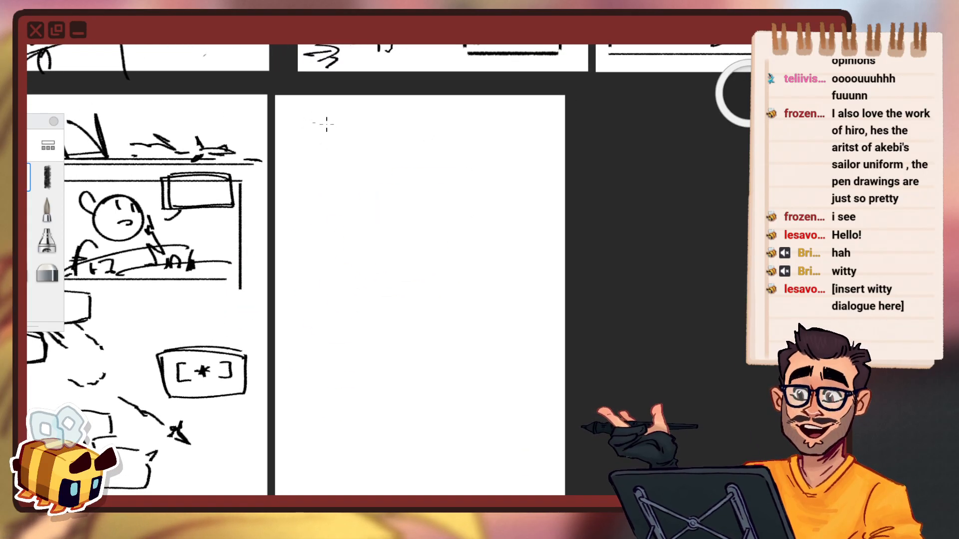
# Try a wide rectangular panel frame made of four straight lines across the top of the blank page.
pyautogui.press('ctrl')
pyautogui.moveTo(295, 113); pyautogui.dragTo(532, 113)
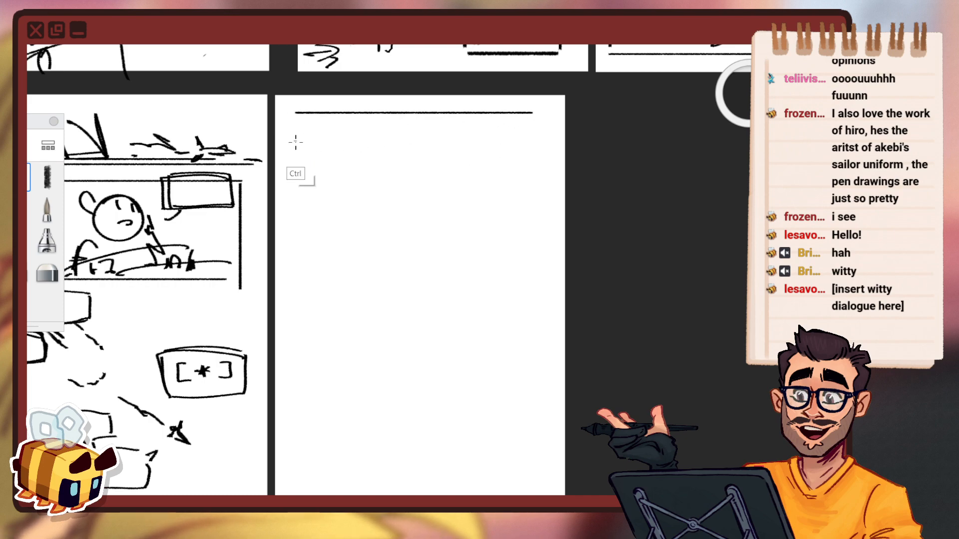
pyautogui.moveTo(296, 122); pyautogui.dragTo(295, 217)
pyautogui.moveTo(306, 224)
pyautogui.mouseDown()
pyautogui.moveTo(471, 214)
pyautogui.moveTo(552, 224)
pyautogui.mouseUp()
pyautogui.moveTo(537, 121); pyautogui.dragTo(537, 215)
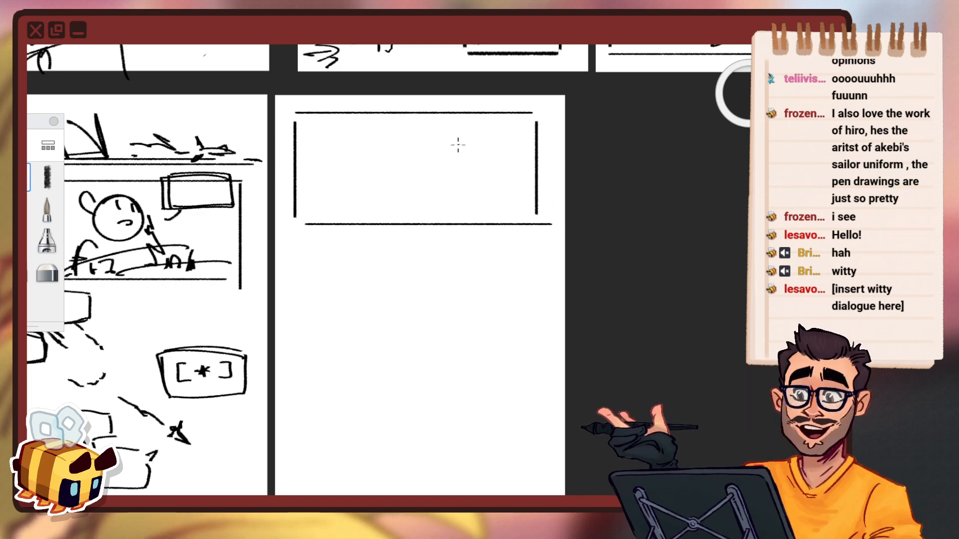
pyautogui.hotkey('ctrl', 'z')
pyautogui.hotkey('ctrl', 'z')
pyautogui.hotkey('ctrl', 'z')
pyautogui.hotkey('ctrl', 'z')
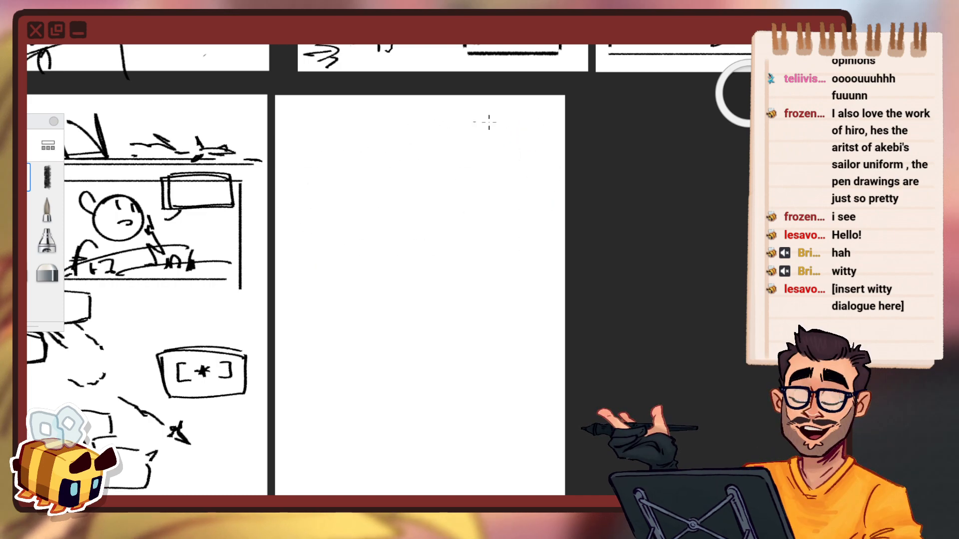
# Try a straight flow arrow on the blank page, pointing diagonally from the upper right down to the left.
pyautogui.moveTo(519, 116); pyautogui.dragTo(320, 217)
pyautogui.scroll(-3, 488, 221)
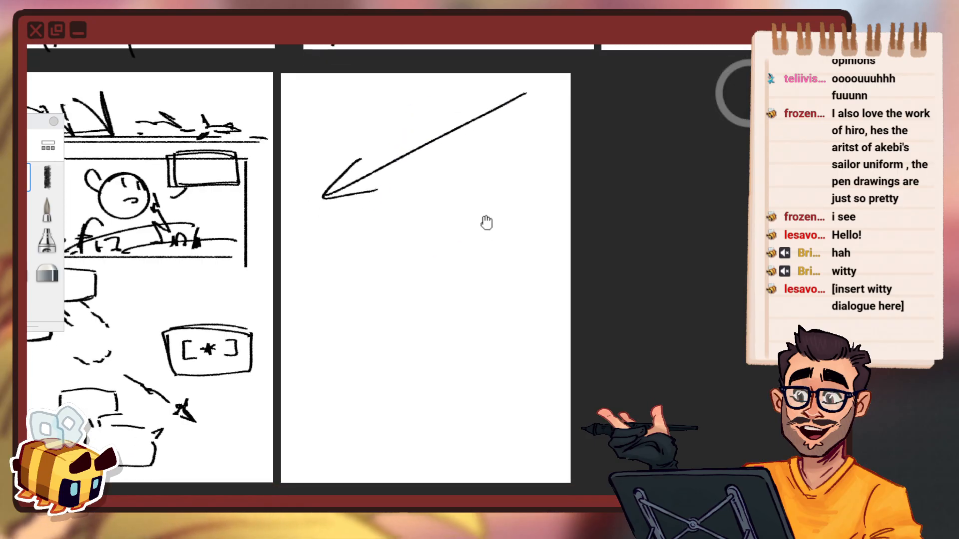
pyautogui.hotkey('ctrl', 'z')
pyautogui.hotkey('ctrl', 'z')
# Redraw the diagonal flow arrow on the blank page, compare it with the neighbouring page, and undo it.
pyautogui.moveTo(502, 119)
pyautogui.mouseDown()
pyautogui.moveTo(360, 176)
pyautogui.moveTo(349, 197)
pyautogui.mouseUp()
pyautogui.moveTo(374, 163); pyautogui.dragTo(394, 185)
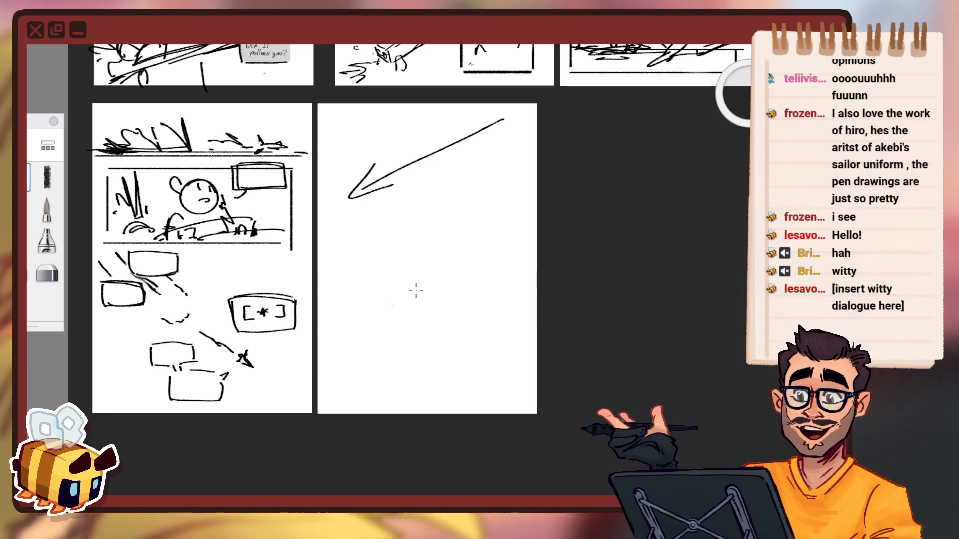
pyautogui.moveTo(87, 231); pyautogui.dragTo(268, 375)
pyautogui.hotkey('ctrl', 'z')
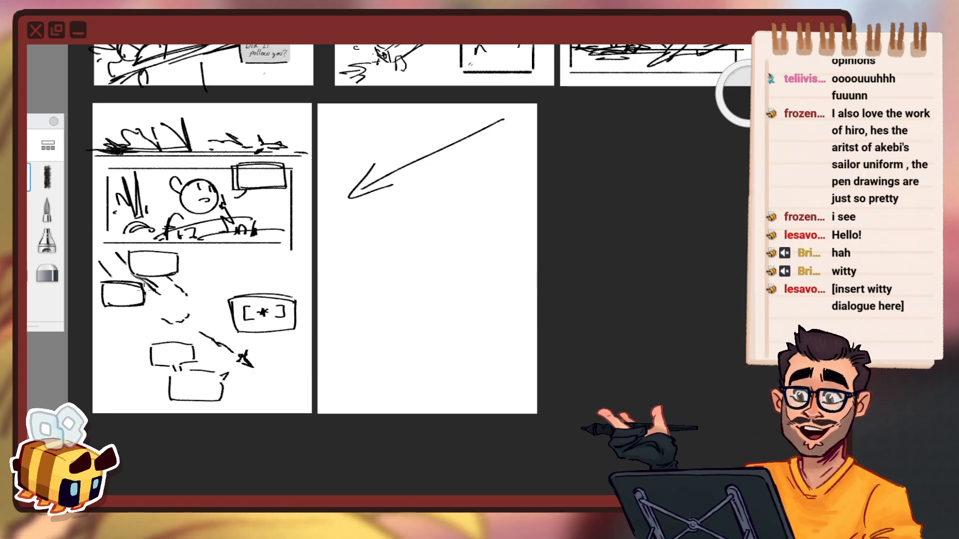
pyautogui.press('space')
pyautogui.moveTo(443, 300); pyautogui.dragTo(410, 301)
pyautogui.press('space')
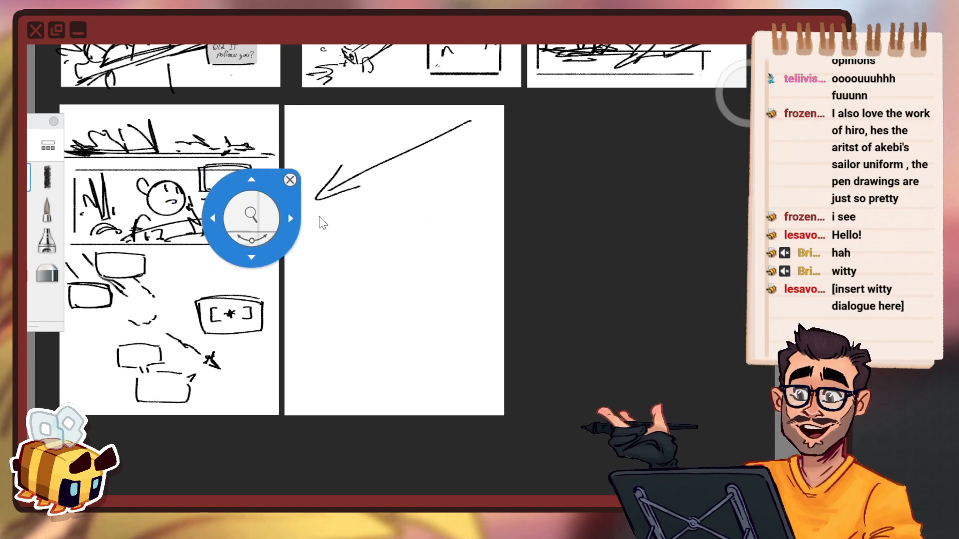
pyautogui.moveTo(321, 222); pyautogui.dragTo(368, 227)
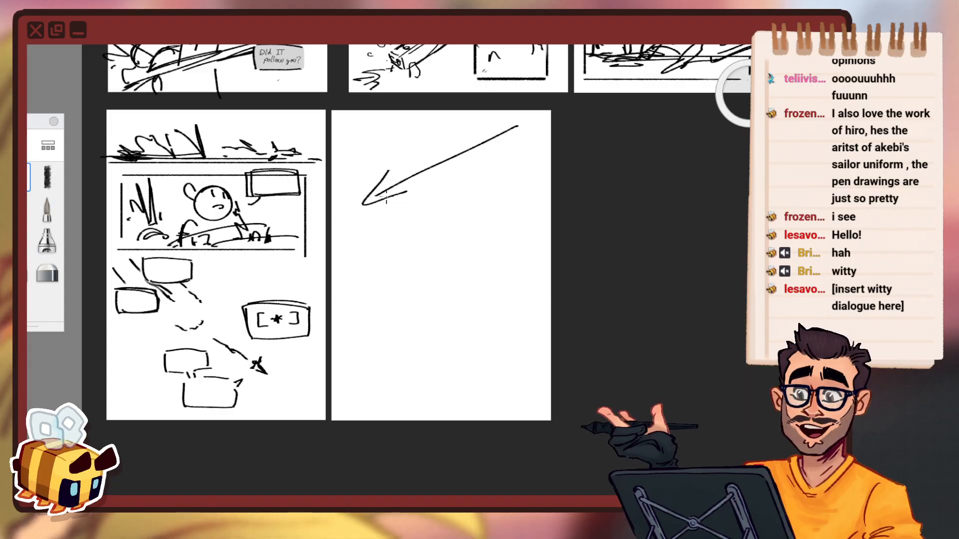
pyautogui.hotkey('ctrl', 'z')
pyautogui.hotkey('ctrl', 'z')
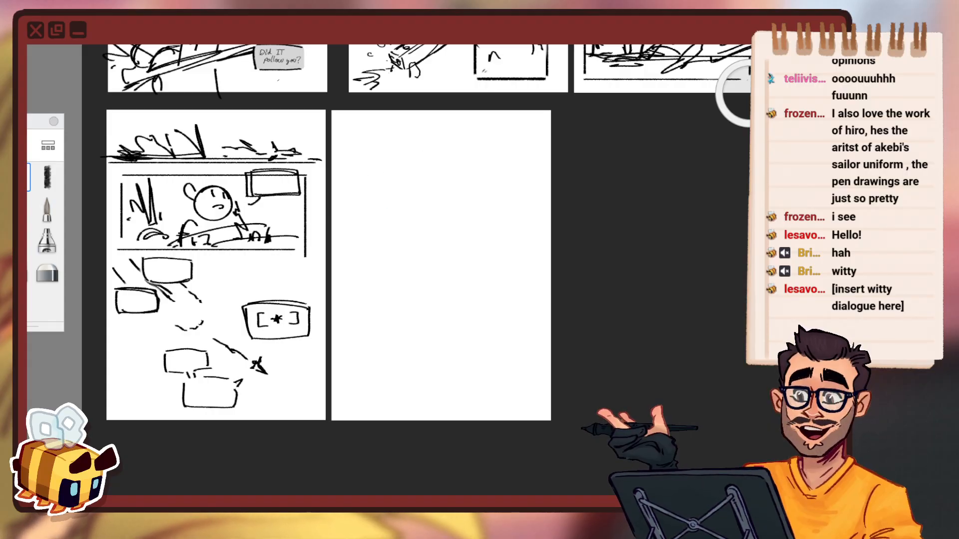
# Set the brush colour to pure red in the Color Editor.
pyautogui.click(749, 93)
pyautogui.click(255, 258)
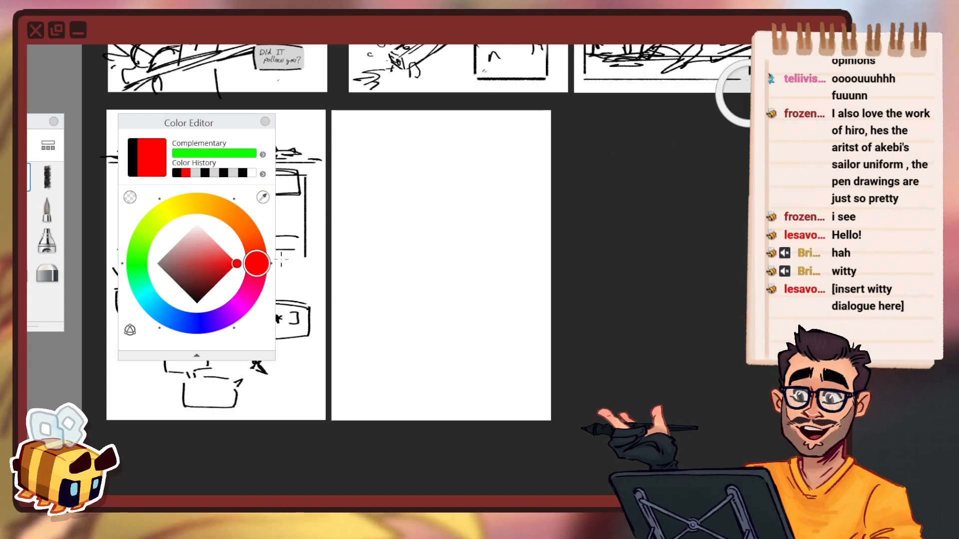
pyautogui.click(265, 123)
# Trace the reading flow in red from the sketched page's top panel through its character panel and dialogue boxes to the lower right corner.
pyautogui.moveTo(455, 144); pyautogui.dragTo(543, 187)
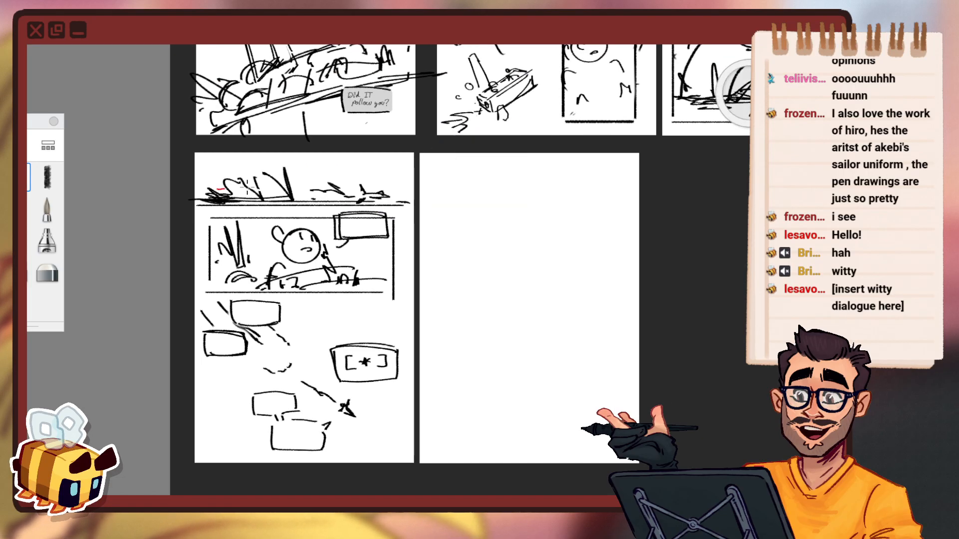
pyautogui.hotkey('ctrl', 'z')
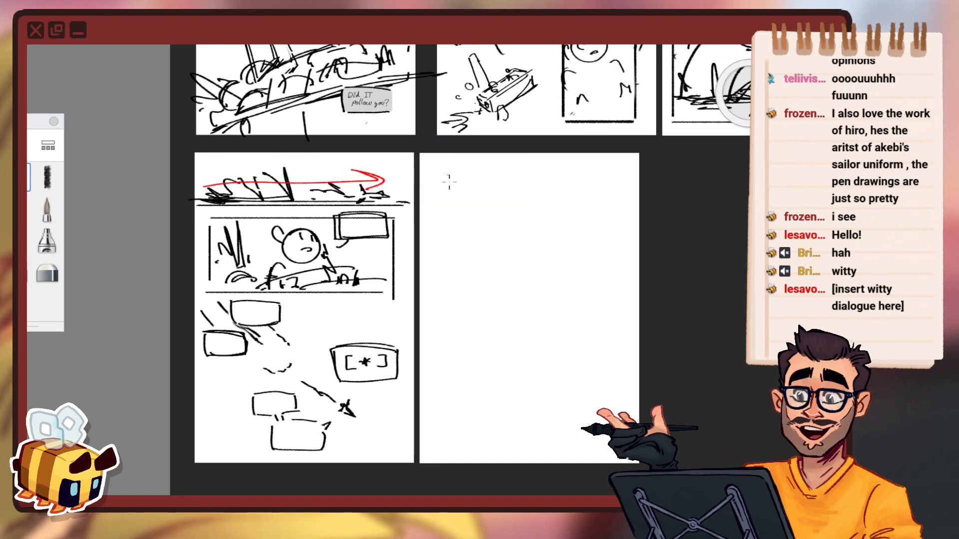
pyautogui.hotkey('ctrl', 'z')
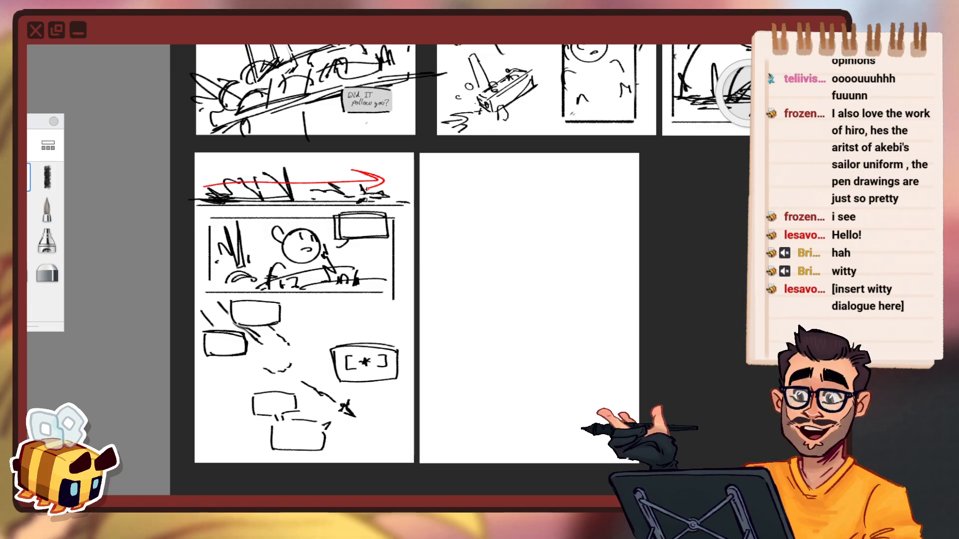
pyautogui.moveTo(368, 192); pyautogui.dragTo(362, 220)
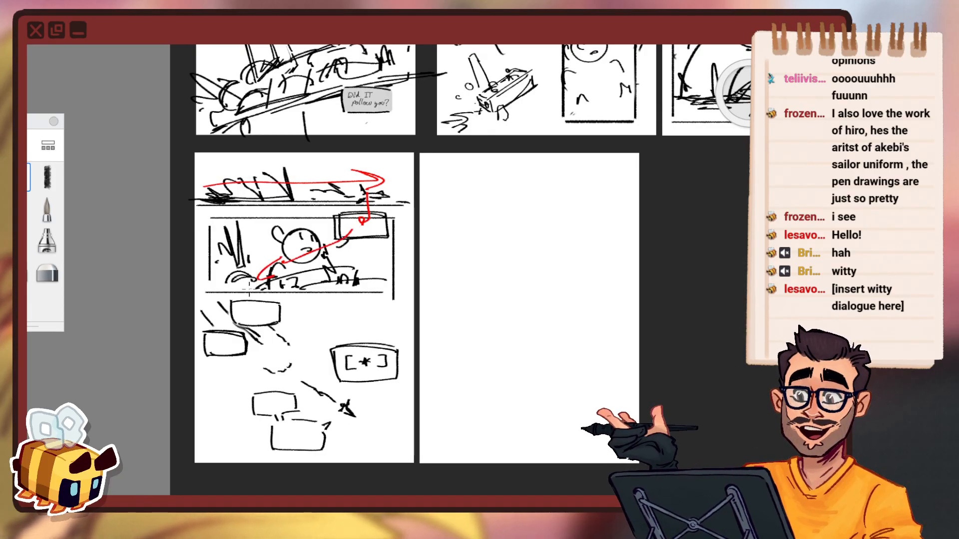
pyautogui.moveTo(251, 287); pyautogui.dragTo(229, 326)
pyautogui.press('ctrl')
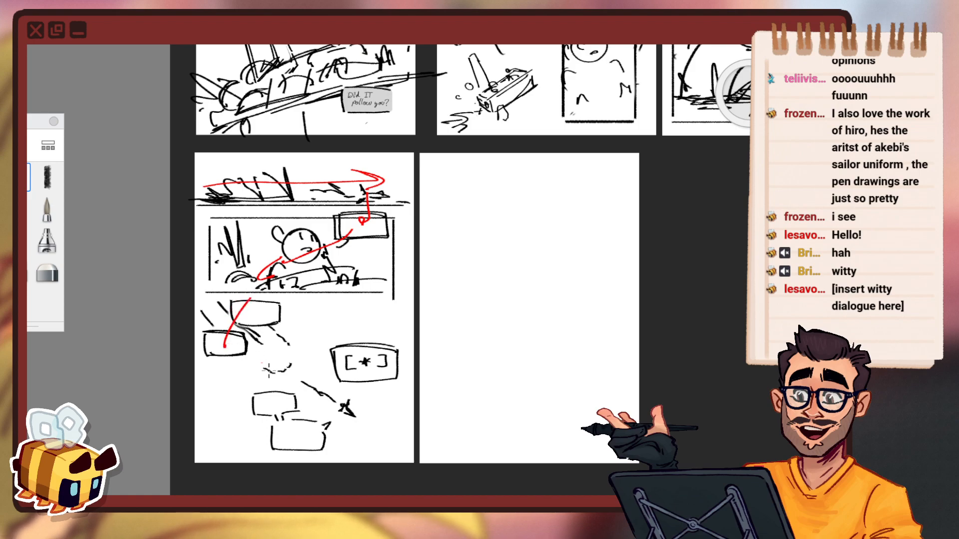
pyautogui.moveTo(253, 332); pyautogui.dragTo(324, 392)
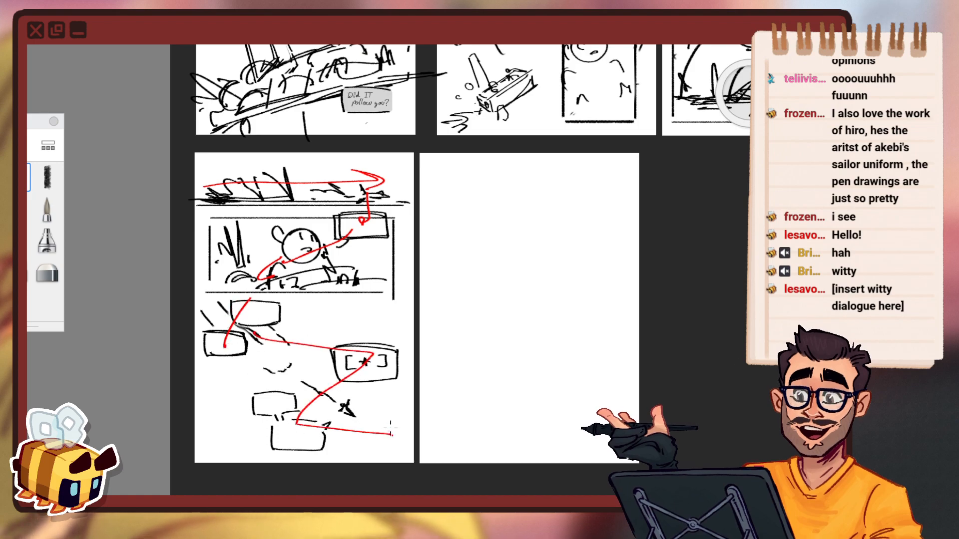
pyautogui.press('space')
pyautogui.moveTo(456, 388)
pyautogui.mouseDown()
pyautogui.moveTo(513, 366)
pyautogui.moveTo(496, 354)
pyautogui.mouseUp()
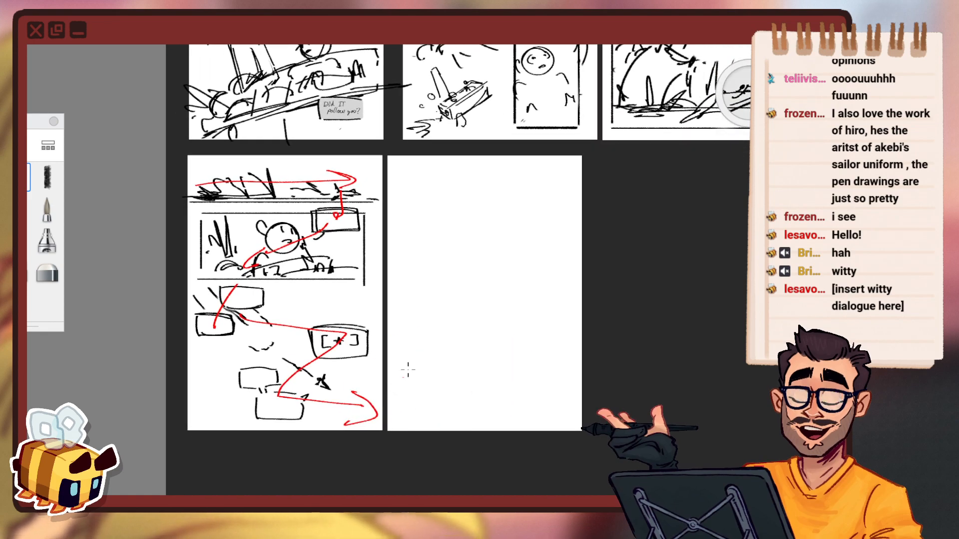
# Look over all the page thumbnails together, and undo the red reading-flow marks.
pyautogui.press('space')
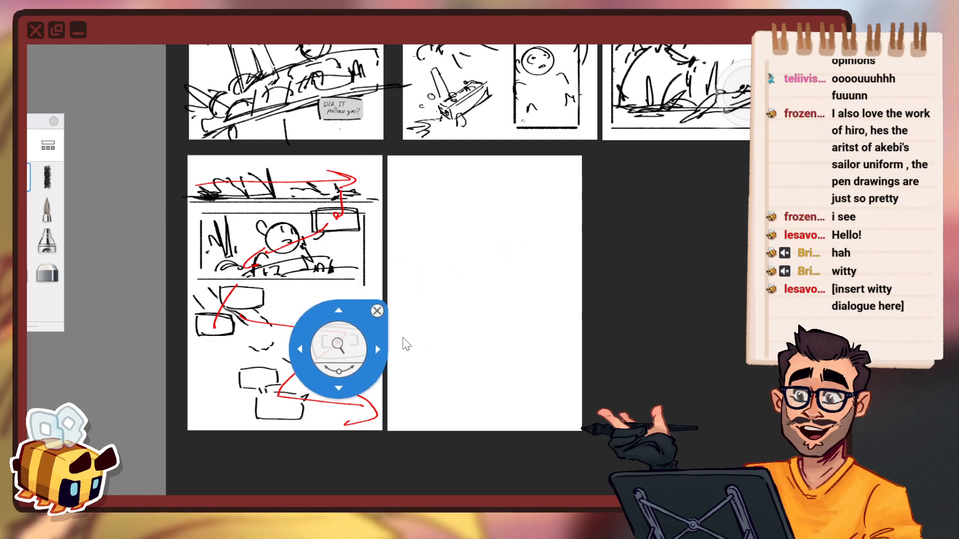
pyautogui.moveTo(402, 338); pyautogui.dragTo(368, 368)
pyautogui.press('space')
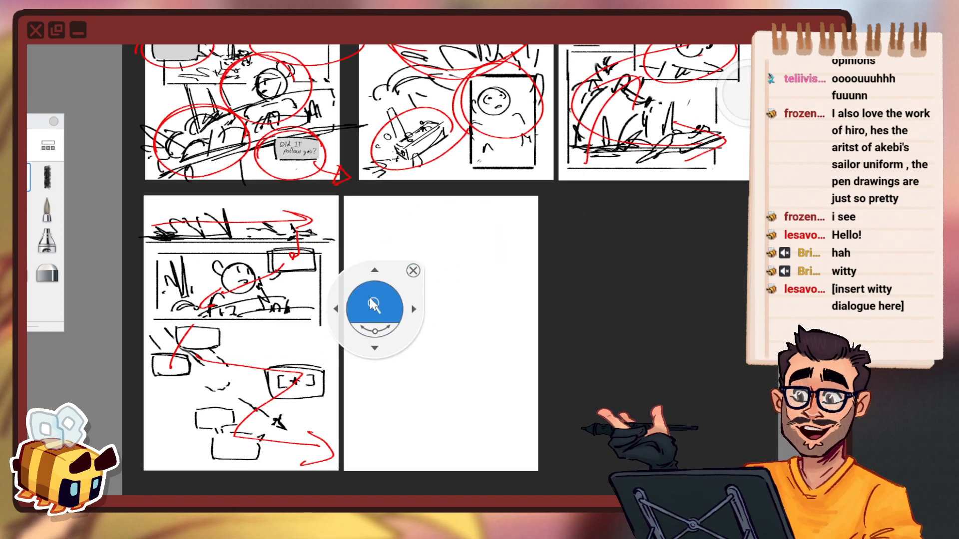
pyautogui.moveTo(376, 304); pyautogui.dragTo(442, 300)
pyautogui.moveTo(441, 299); pyautogui.dragTo(407, 325)
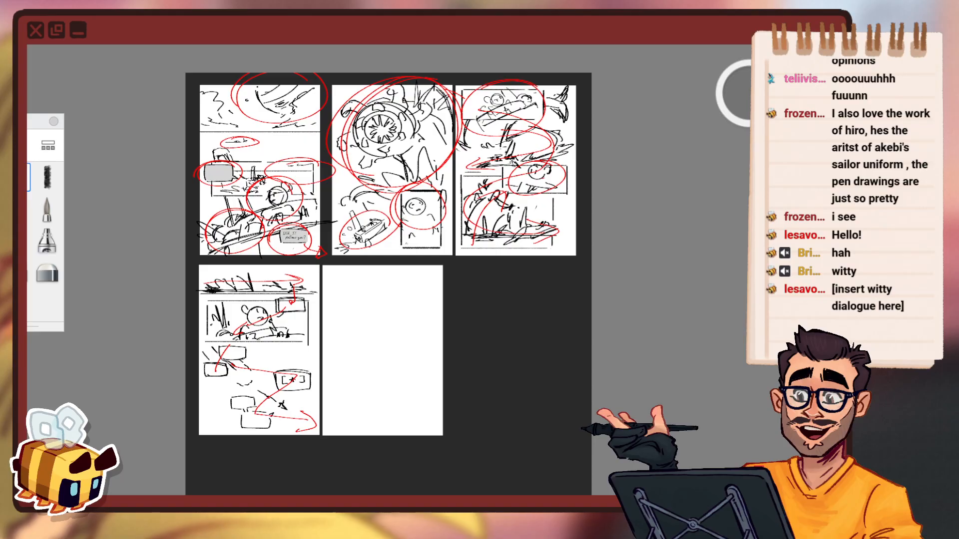
pyautogui.hotkey('ctrl', 'z')
pyautogui.hotkey('ctrl', 'z')
pyautogui.hotkey('ctrl', 'z')
pyautogui.hotkey('ctrl', 'z')
pyautogui.hotkey('ctrl', 'z')
pyautogui.hotkey('ctrl', 'z')
pyautogui.hotkey('ctrl', 'z')
pyautogui.hotkey('ctrl', 'z')
pyautogui.press('space')
pyautogui.moveTo(346, 316)
pyautogui.mouseDown()
pyautogui.moveTo(409, 265)
pyautogui.moveTo(223, 195)
pyautogui.mouseUp()
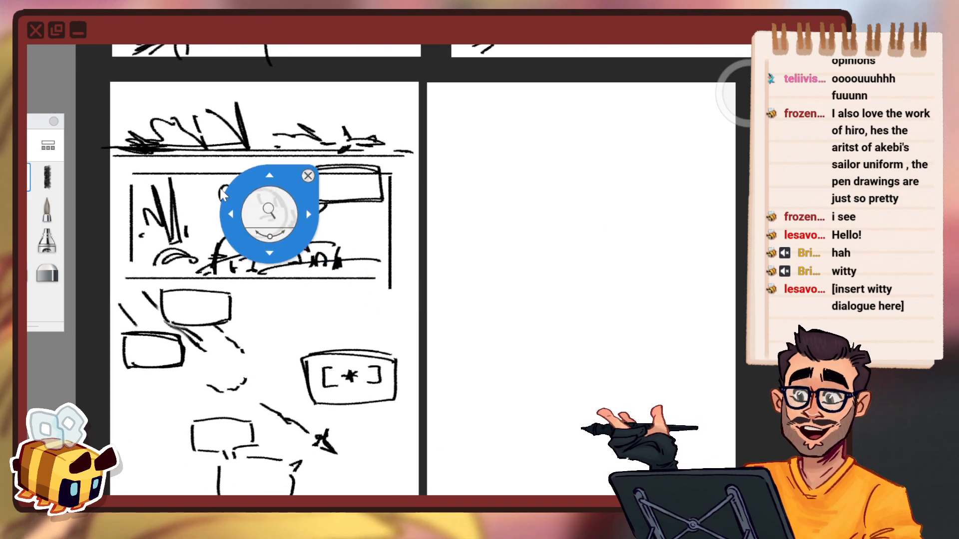
# Redo the red reading-flow strokes on the page with the dialogue boxes.
pyautogui.hotkey('ctrl', 'y')
pyautogui.hotkey('ctrl', 'y')
pyautogui.hotkey('ctrl', 'y')
pyautogui.hotkey('ctrl', 'y')
pyautogui.hotkey('ctrl', 'y')
pyautogui.hotkey('ctrl', 'y')
pyautogui.hotkey('ctrl', 'y')
pyautogui.hotkey('ctrl', 'y')
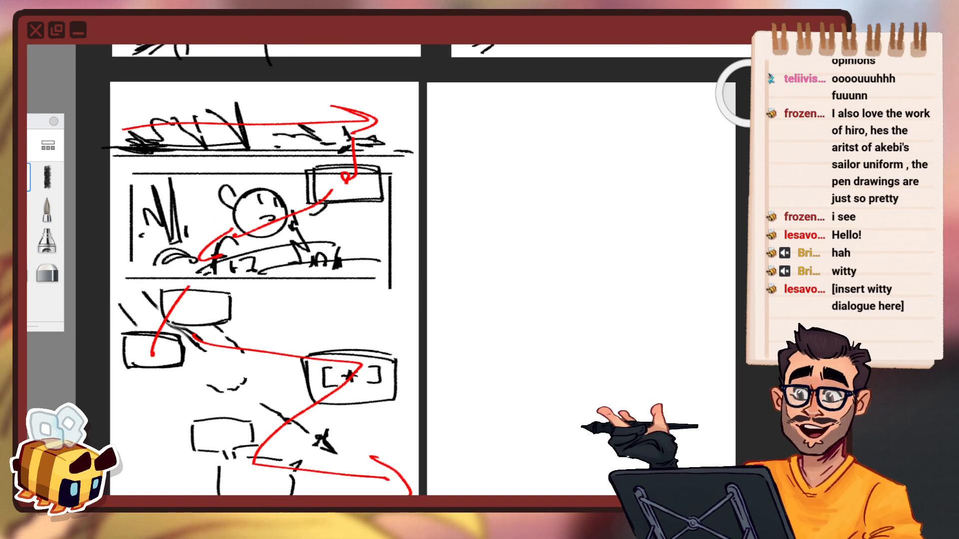
pyautogui.press('space')
pyautogui.moveTo(343, 363)
pyautogui.mouseDown()
pyautogui.moveTo(368, 324)
pyautogui.moveTo(439, 342)
pyautogui.moveTo(435, 305)
pyautogui.mouseUp()
pyautogui.moveTo(434, 305); pyautogui.dragTo(551, 289)
# Undo the red reading-flow strokes on the page with the dialogue boxes again.
pyautogui.hotkey('ctrl', 'z')
pyautogui.hotkey('ctrl', 'z')
pyautogui.hotkey('ctrl', 'z')
pyautogui.hotkey('ctrl', 'z')
pyautogui.hotkey('ctrl', 'z')
pyautogui.hotkey('ctrl', 'z')
pyautogui.hotkey('ctrl', 'z')
pyautogui.hotkey('ctrl', 'z')
# Lasso the dialogue box containing the bracketed asterisk and move it slightly left and up on its page.
pyautogui.press('v')
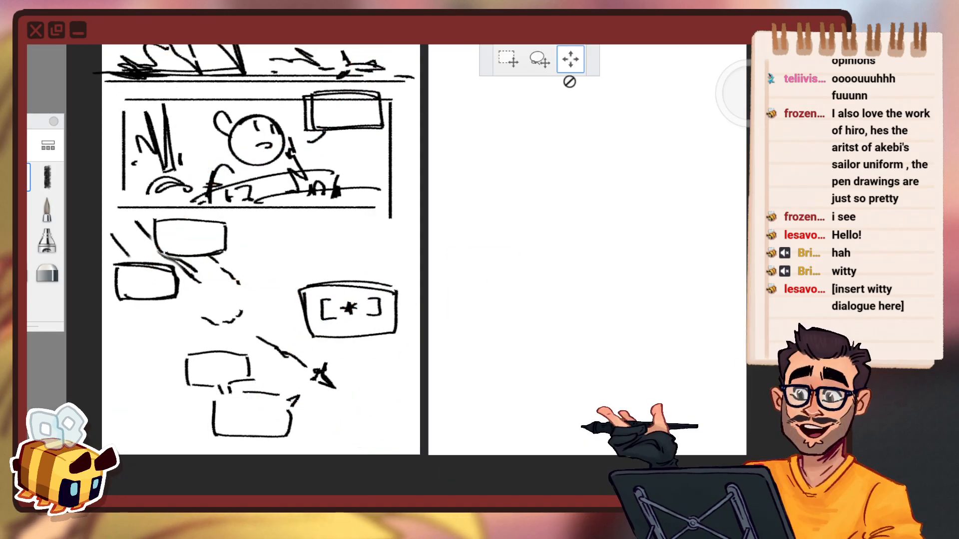
pyautogui.click(539, 60)
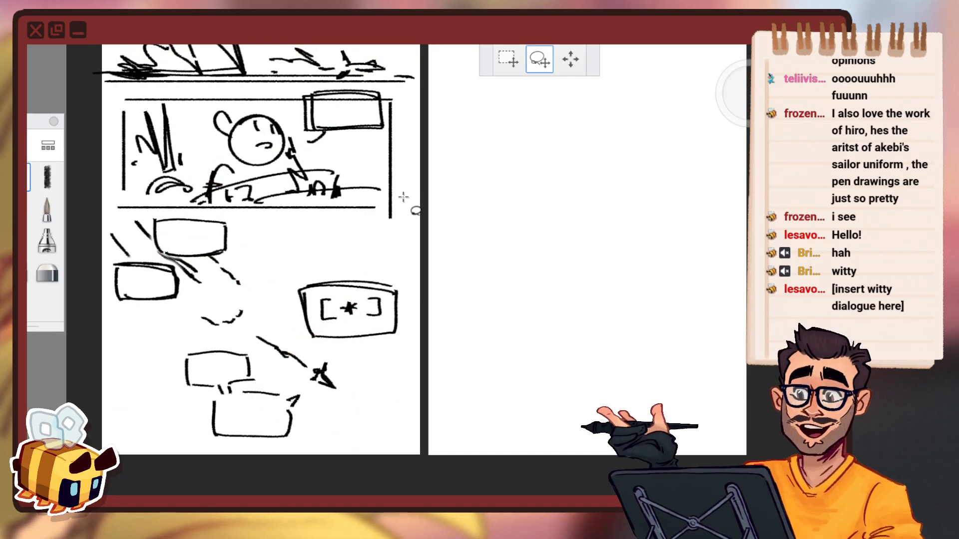
pyautogui.moveTo(281, 265); pyautogui.dragTo(409, 353)
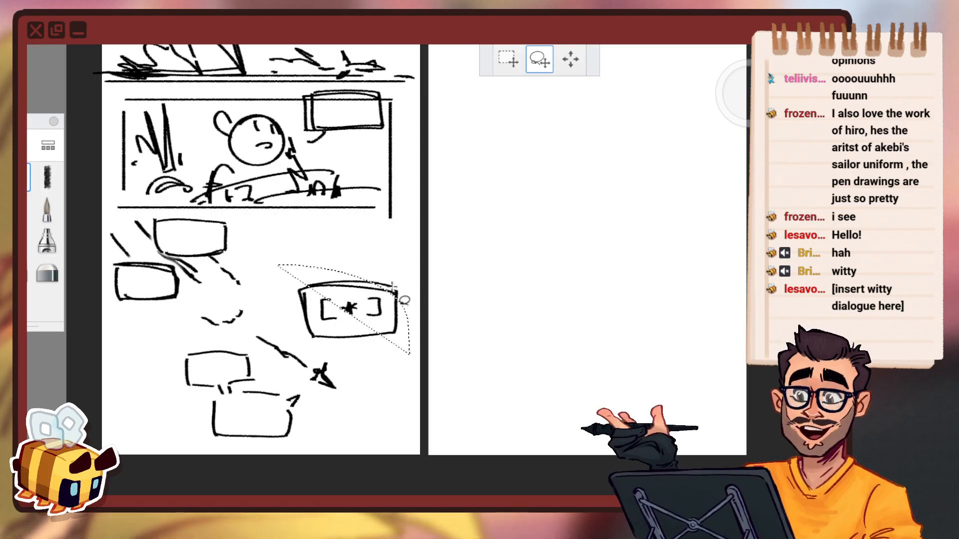
pyautogui.click(496, 254)
pyautogui.moveTo(299, 282)
pyautogui.mouseDown()
pyautogui.moveTo(426, 325)
pyautogui.moveTo(285, 327)
pyautogui.mouseUp()
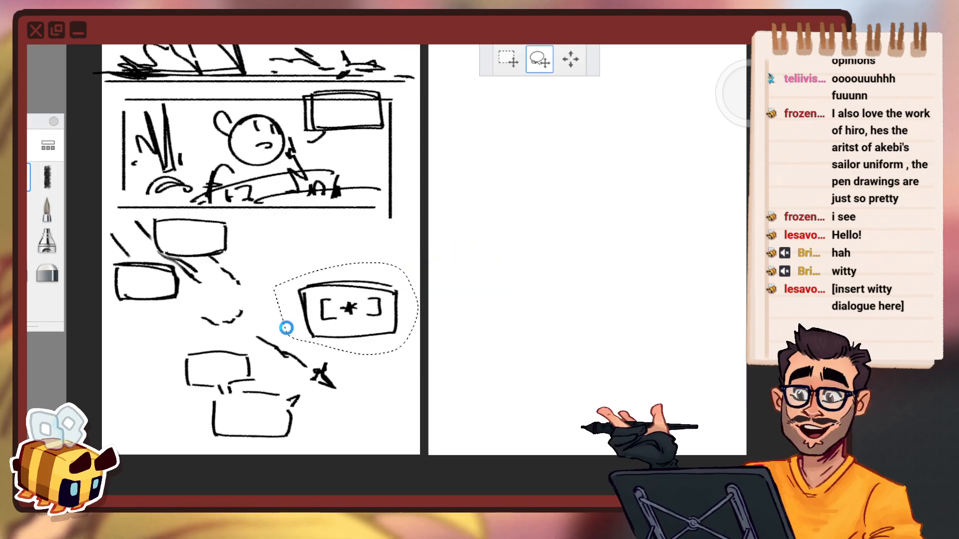
pyautogui.moveTo(492, 351); pyautogui.dragTo(823, 359)
pyautogui.hotkey('ctrl', 'z')
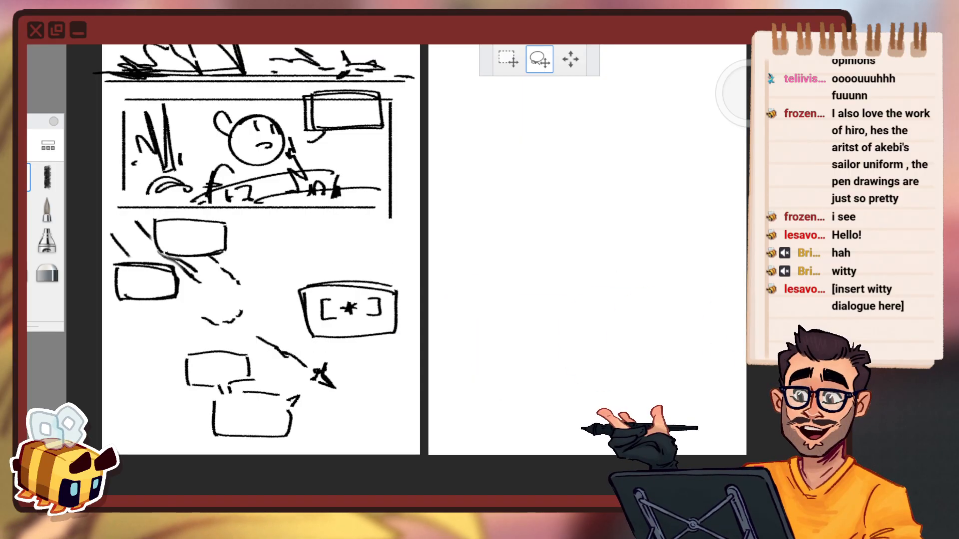
pyautogui.hotkey('ctrl', 'y')
pyautogui.moveTo(232, 358); pyautogui.dragTo(787, 266)
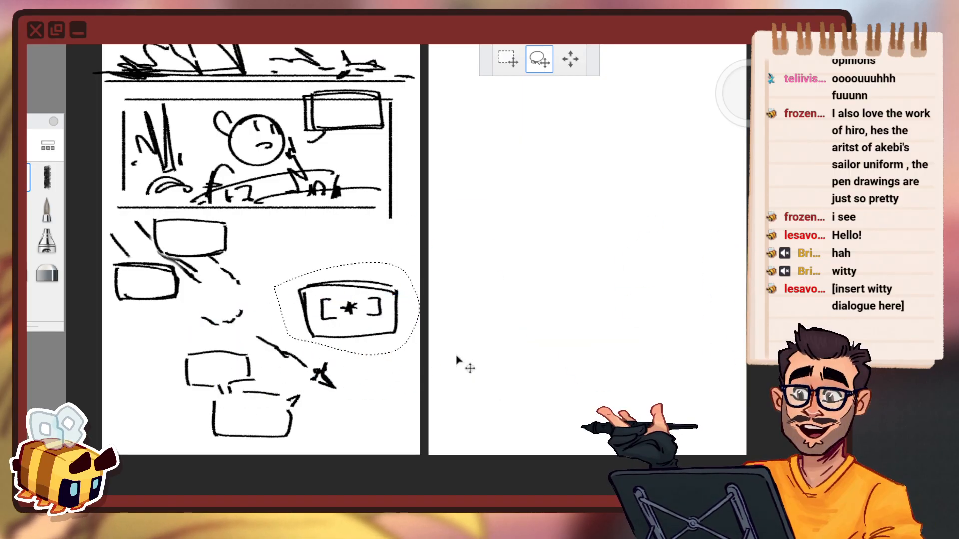
pyautogui.moveTo(457, 357)
pyautogui.mouseDown()
pyautogui.moveTo(434, 348)
pyautogui.moveTo(447, 351)
pyautogui.mouseUp()
pyautogui.moveTo(458, 353); pyautogui.dragTo(461, 355)
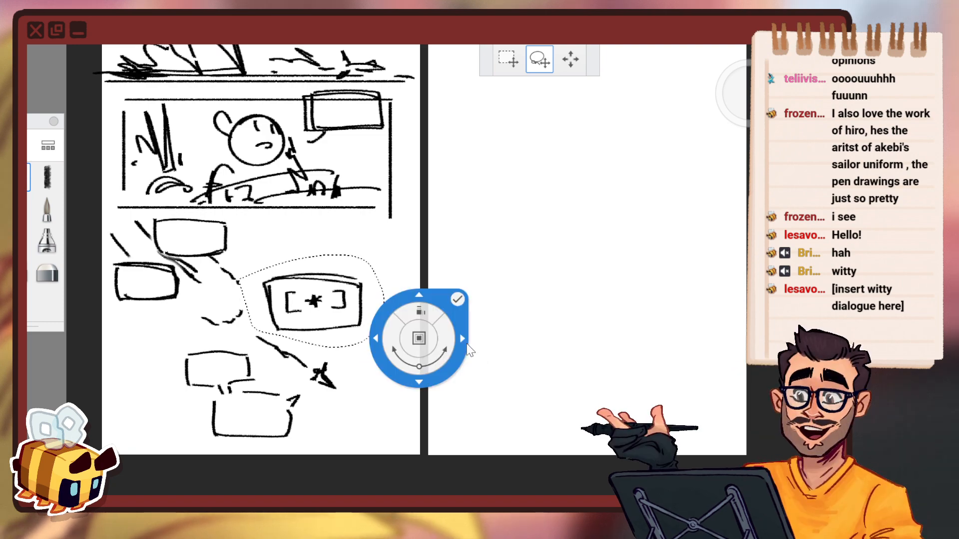
pyautogui.click(458, 300)
pyautogui.press('space')
pyautogui.press('space')
pyautogui.moveTo(327, 350); pyautogui.dragTo(295, 345)
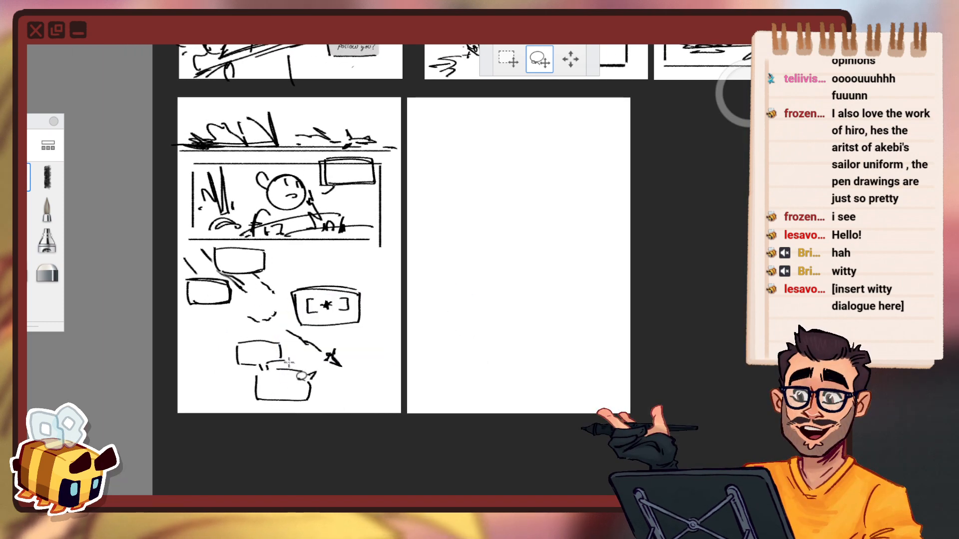
# Keep red as the brush colour and sketch two small dialogue boxes side by side near the top of the blank page.
pyautogui.press('space')
pyautogui.moveTo(281, 274); pyautogui.dragTo(293, 257)
pyautogui.moveTo(310, 294); pyautogui.dragTo(270, 311)
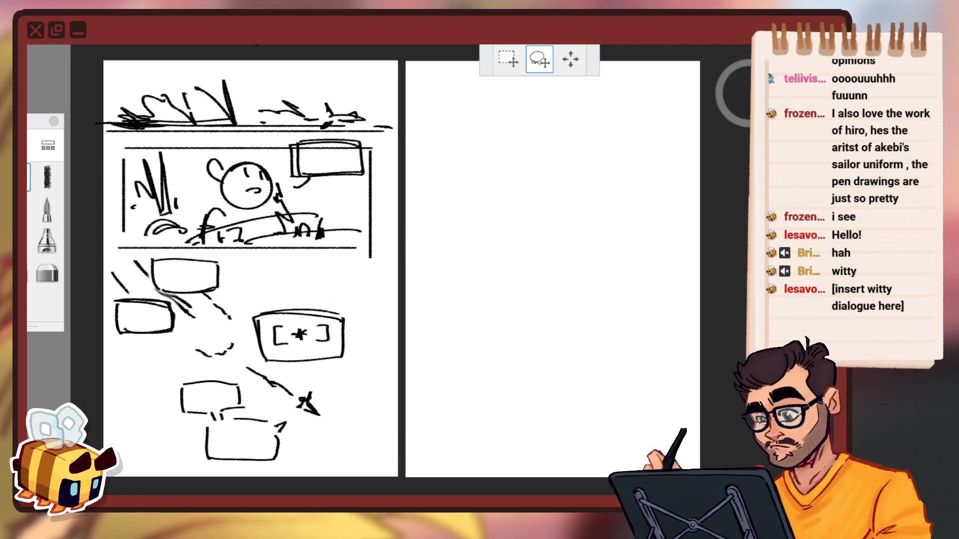
pyautogui.click(564, 39)
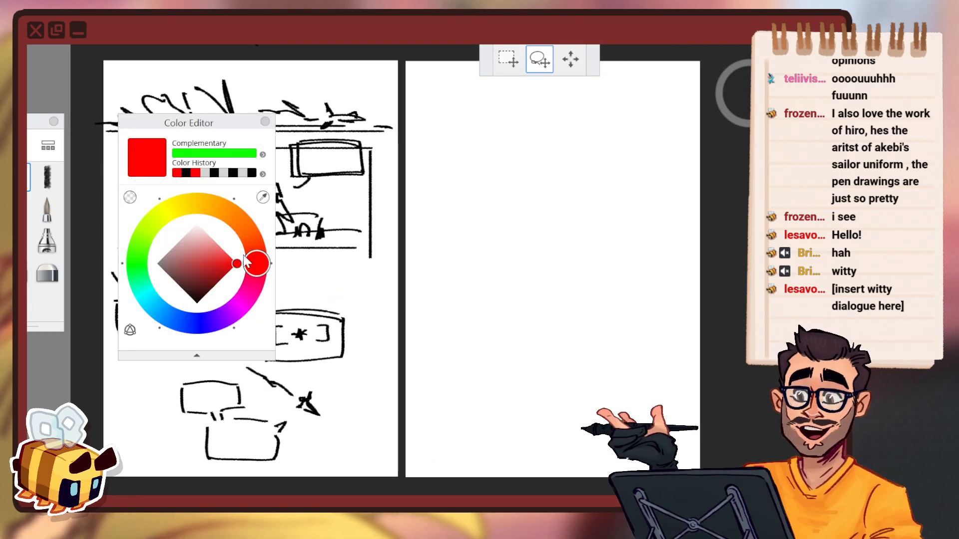
pyautogui.click(265, 122)
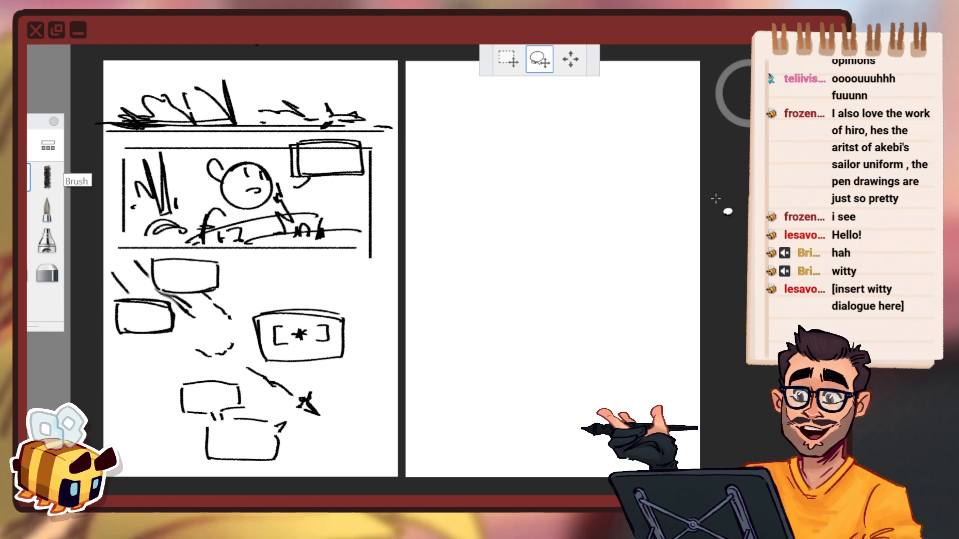
pyautogui.moveTo(439, 130); pyautogui.dragTo(447, 146)
pyautogui.hotkey('ctrl', 'z')
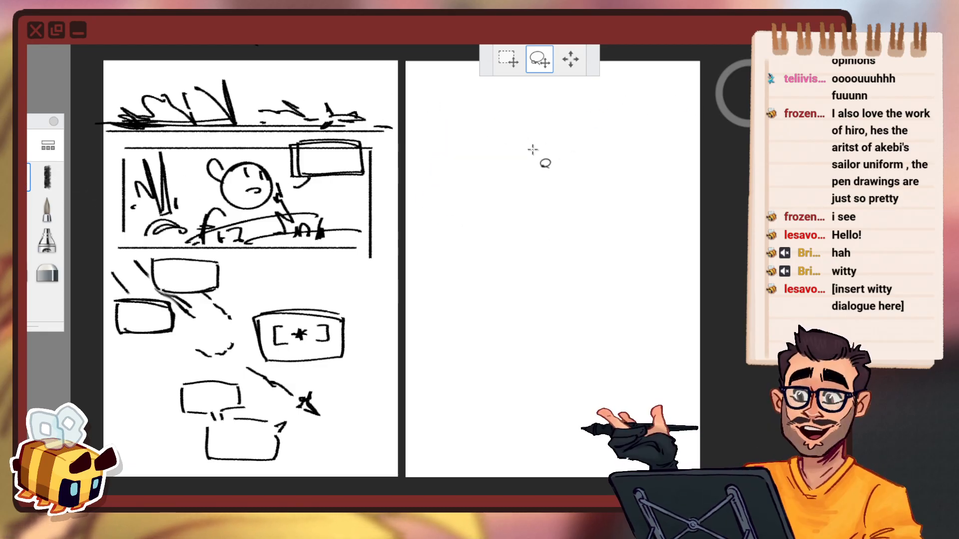
pyautogui.click(49, 176)
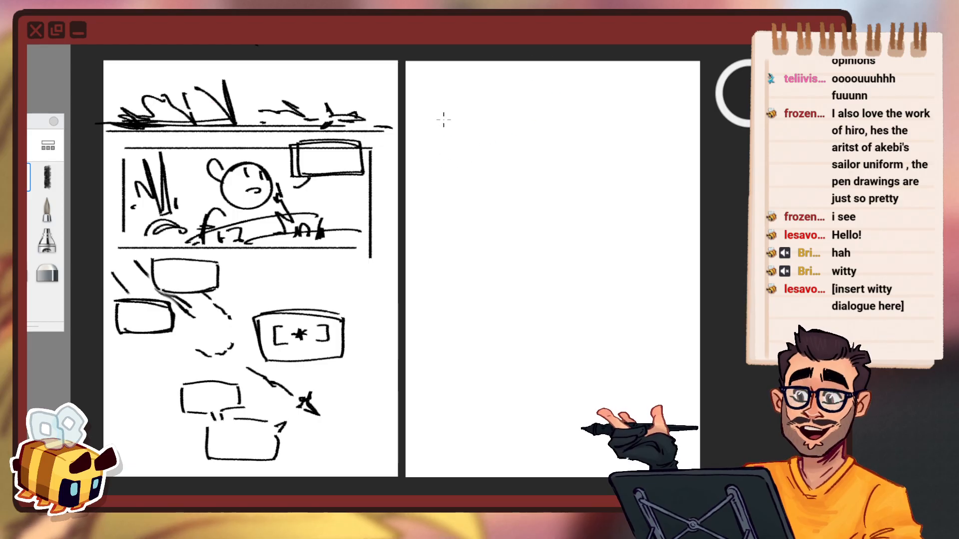
pyautogui.moveTo(453, 109)
pyautogui.mouseDown()
pyautogui.moveTo(455, 134)
pyautogui.moveTo(455, 112)
pyautogui.moveTo(510, 113)
pyautogui.moveTo(458, 136)
pyautogui.mouseUp()
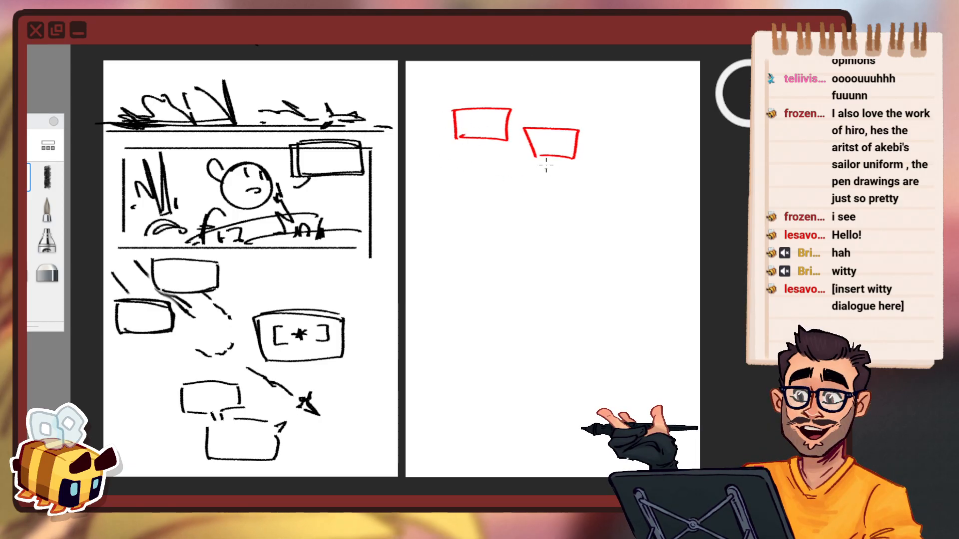
# Undo the two red dialogue boxes on the blank page.
pyautogui.hotkey('ctrl', 'z')
pyautogui.hotkey('ctrl', 'z')
pyautogui.hotkey('ctrl', 'z')
pyautogui.hotkey('ctrl', 'z')
pyautogui.hotkey('ctrl', 'z')
pyautogui.hotkey('ctrl', 'z')
pyautogui.hotkey('ctrl', 'z')
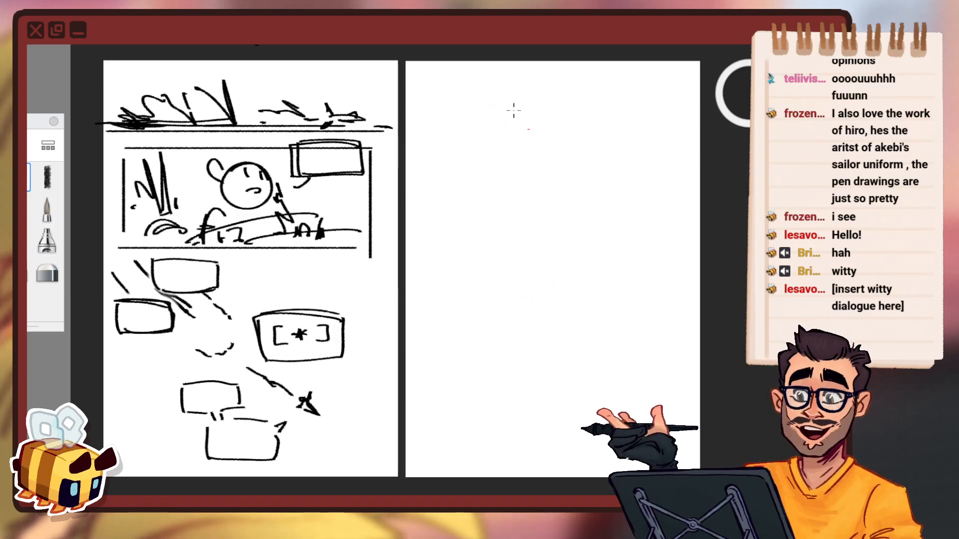
pyautogui.hotkey('ctrl', 'z')
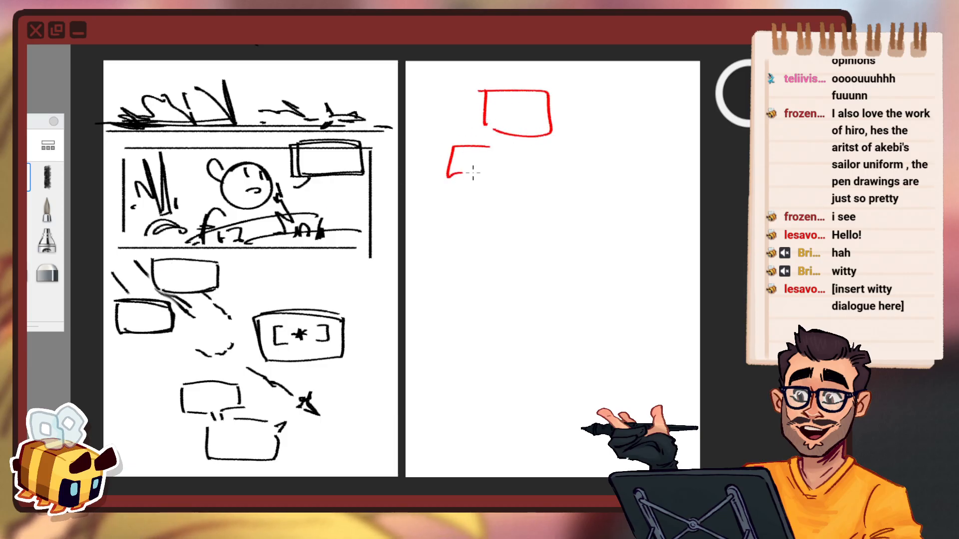
# Add a red arrow from the larger box down to the smaller box on the blank page, and undo the whole example.
pyautogui.moveTo(568, 111); pyautogui.dragTo(535, 112)
pyautogui.hotkey('ctrl', 'z')
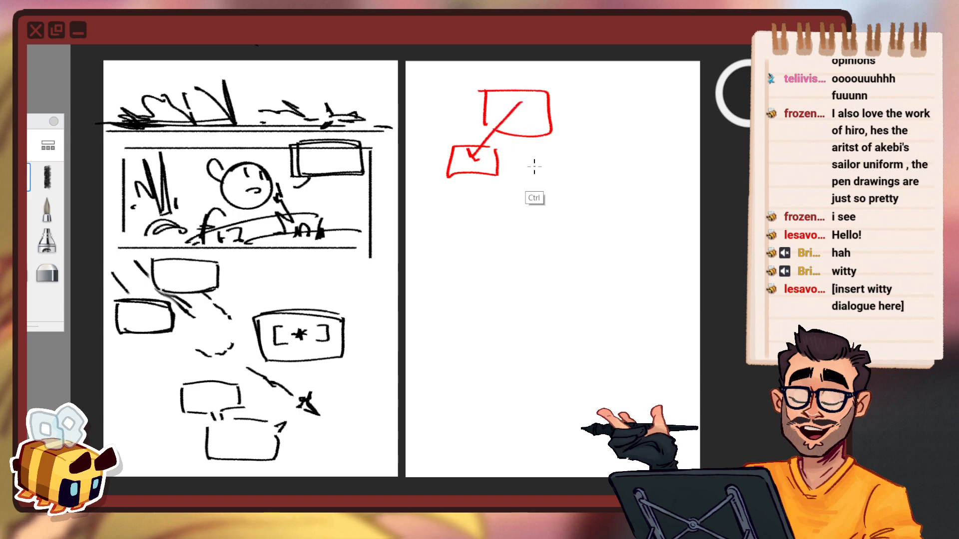
pyautogui.hotkey('ctrl', 'z')
pyautogui.hotkey('ctrl', 'z')
pyautogui.hotkey('ctrl', 'z')
pyautogui.hotkey('ctrl', 'z')
pyautogui.hotkey('ctrl', 'z')
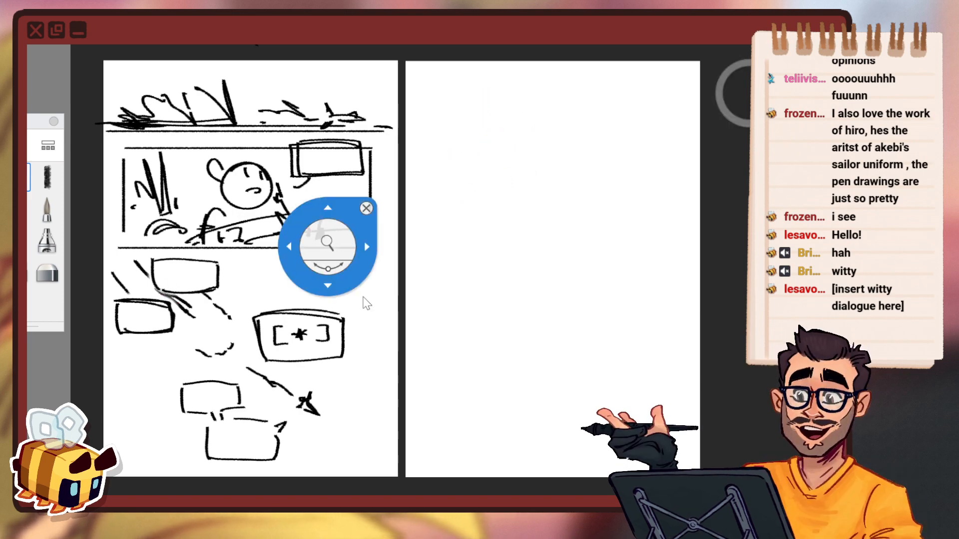
# Try a red arrow from the leftmost dialogue box to the one with the bracketed asterisk, and undo it.
pyautogui.moveTo(367, 304); pyautogui.dragTo(363, 251)
pyautogui.moveTo(150, 258); pyautogui.dragTo(285, 292)
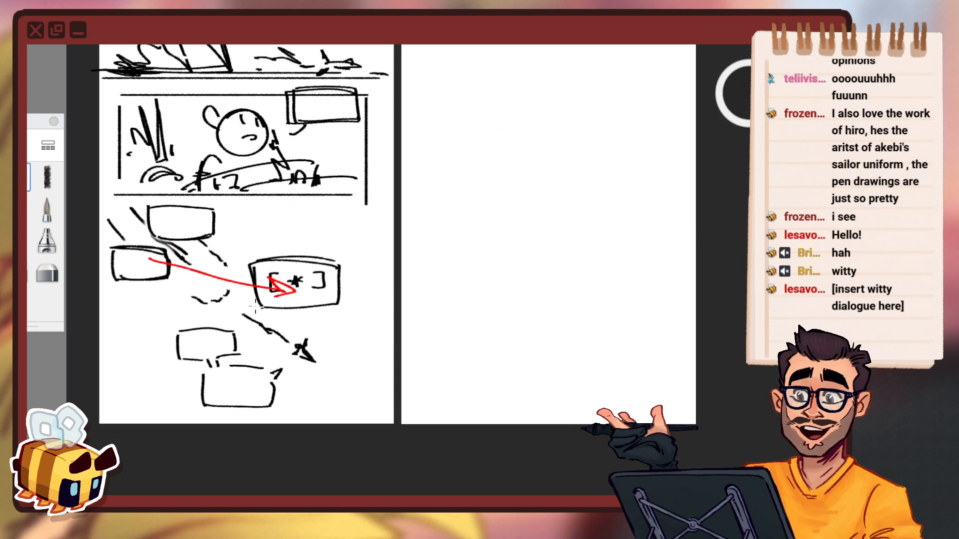
pyautogui.hotkey('ctrl', 'z')
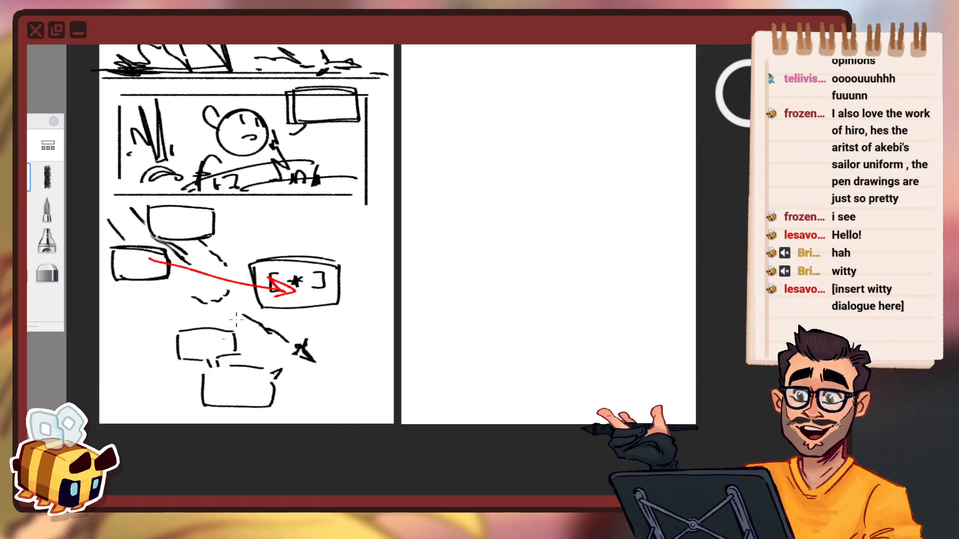
pyautogui.hotkey('ctrl', 'z')
# Draw a winding red reading-flow arrow from the top panel through all the dialogue boxes to the page's lower right.
pyautogui.moveTo(197, 206)
pyautogui.mouseDown()
pyautogui.moveTo(234, 270)
pyautogui.moveTo(241, 345)
pyautogui.moveTo(307, 391)
pyautogui.moveTo(336, 375)
pyautogui.moveTo(346, 382)
pyautogui.moveTo(313, 405)
pyautogui.mouseUp()
pyautogui.moveTo(325, 325); pyautogui.dragTo(315, 318)
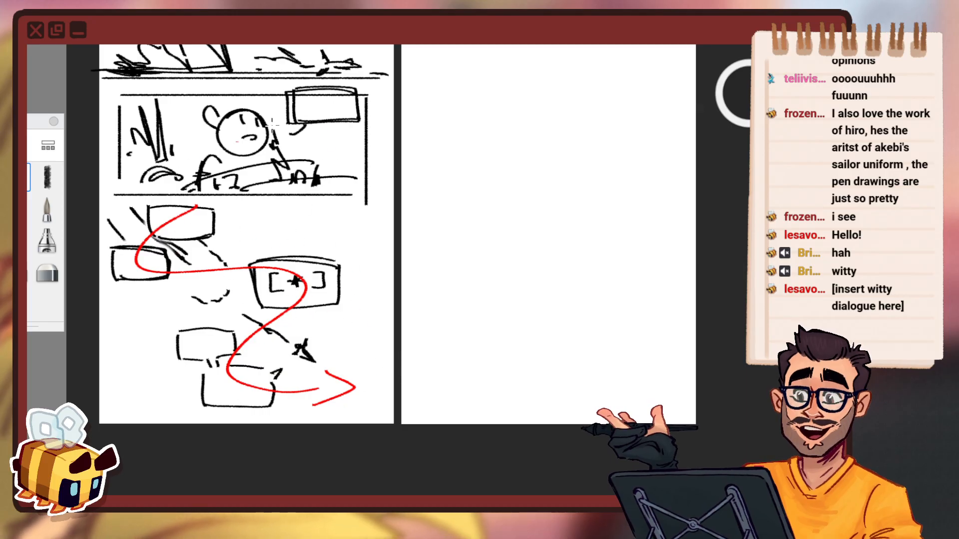
pyautogui.moveTo(203, 201); pyautogui.dragTo(174, 75)
pyautogui.moveTo(446, 187)
pyautogui.mouseDown()
pyautogui.moveTo(452, 235)
pyautogui.moveTo(460, 248)
pyautogui.moveTo(465, 241)
pyautogui.mouseUp()
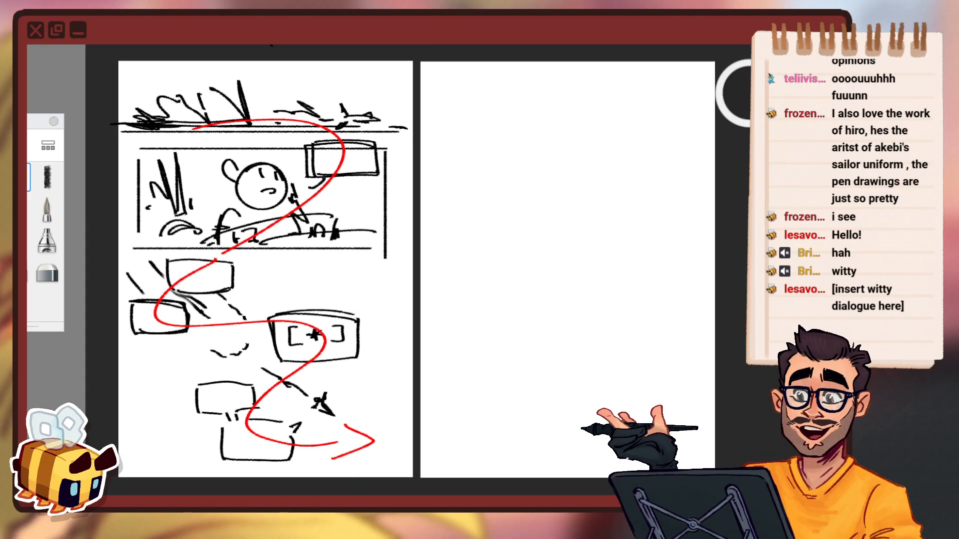
# Clear the red reading-flow curve from the page and set the brush colour to black.
pyautogui.press('Delete')
pyautogui.press('space')
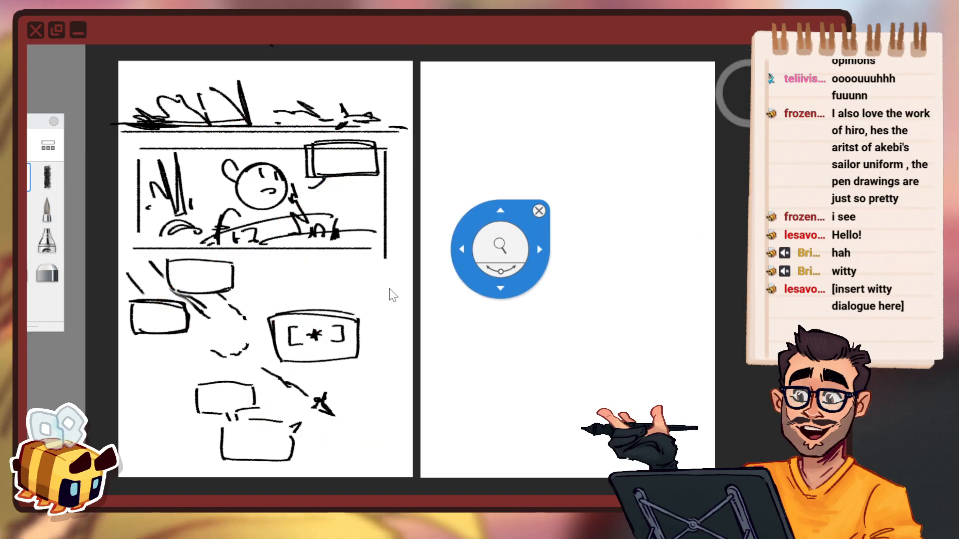
pyautogui.moveTo(357, 334)
pyautogui.mouseDown()
pyautogui.moveTo(394, 346)
pyautogui.moveTo(368, 350)
pyautogui.mouseUp()
pyautogui.press('c')
pyautogui.moveTo(198, 291); pyautogui.dragTo(200, 357)
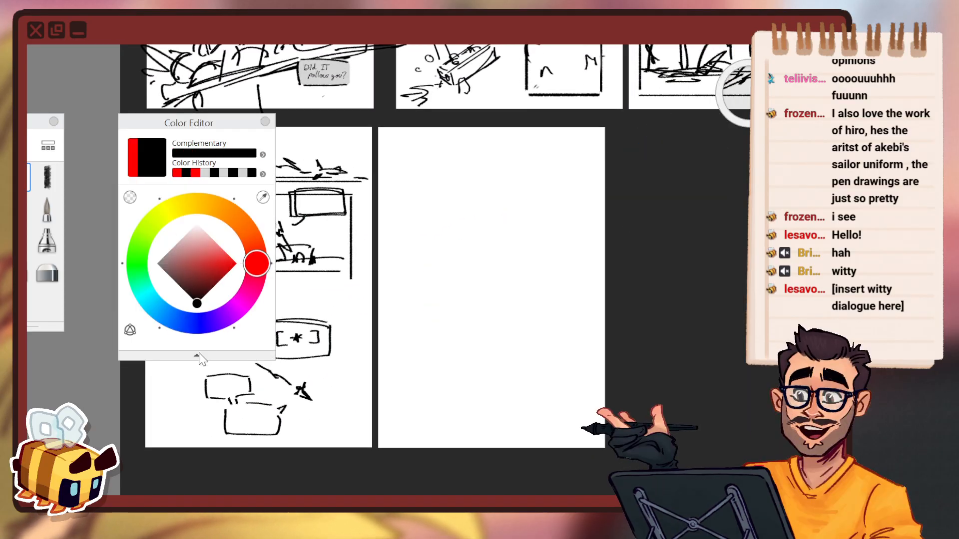
pyautogui.click(267, 127)
pyautogui.press('space')
pyautogui.moveTo(571, 238); pyautogui.dragTo(462, 232)
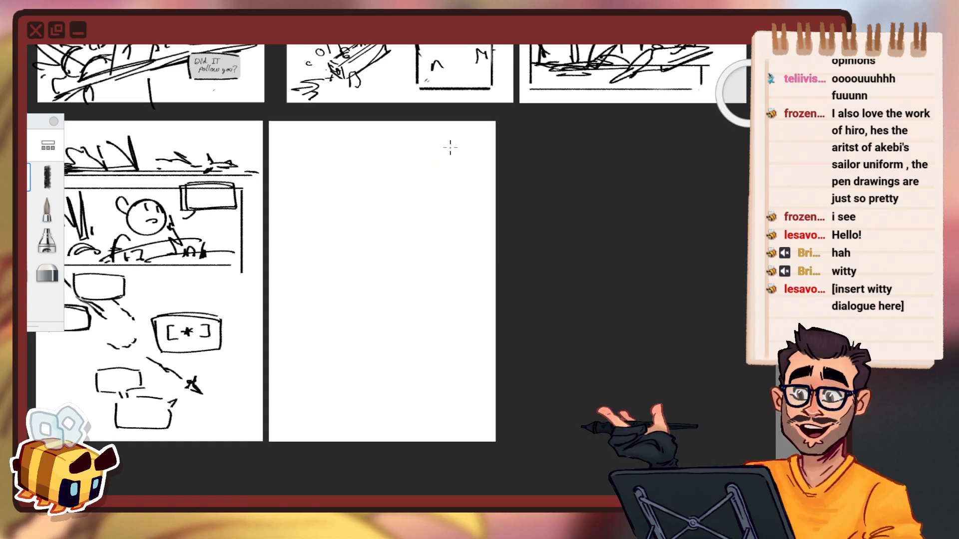
# Try a black zigzag reading-flow line across the upper half of the blank page, and undo it.
pyautogui.moveTo(450, 147); pyautogui.dragTo(304, 233)
pyautogui.moveTo(373, 187)
pyautogui.mouseDown()
pyautogui.moveTo(325, 233)
pyautogui.moveTo(372, 223)
pyautogui.mouseUp()
pyautogui.hotkey('ctrl', 'z')
pyautogui.hotkey('ctrl', 'z')
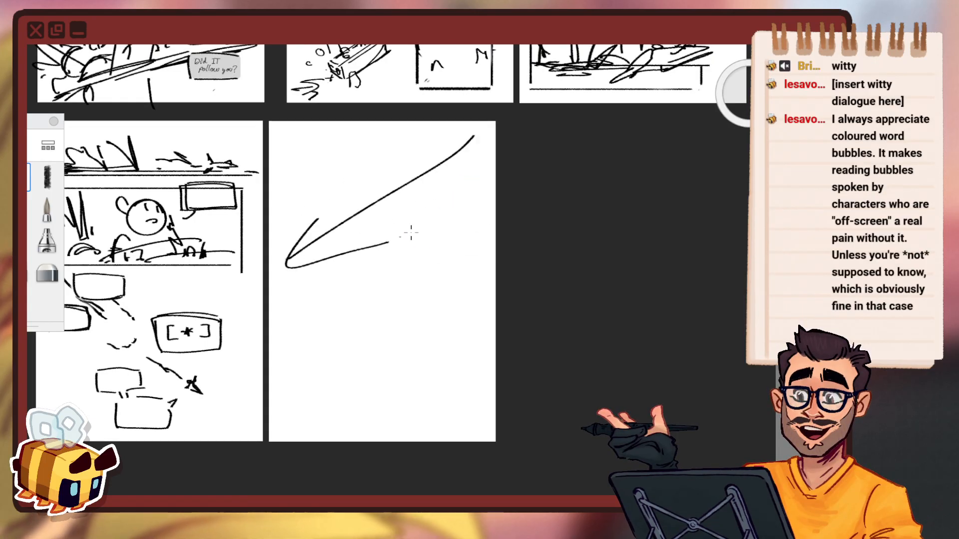
pyautogui.hotkey('ctrl', 'z')
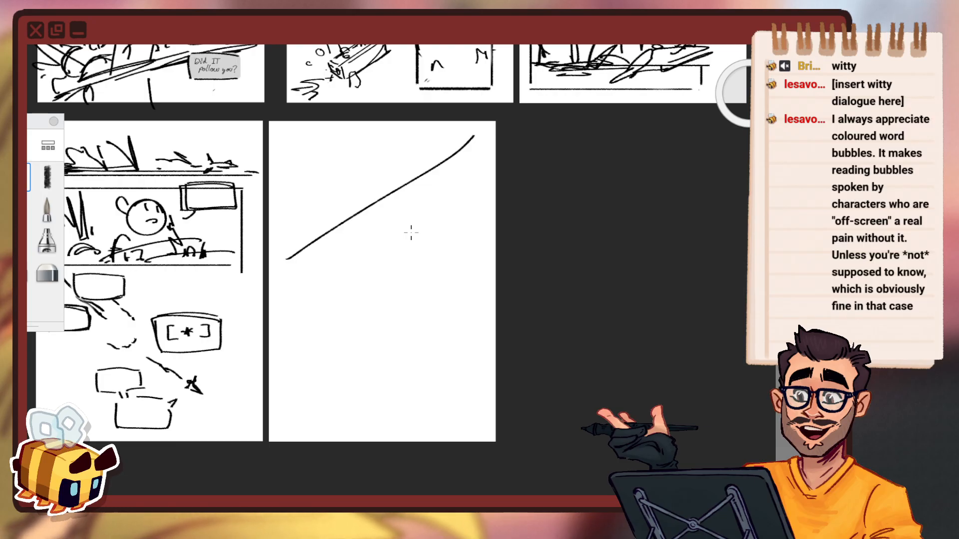
pyautogui.hotkey('ctrl', 'z')
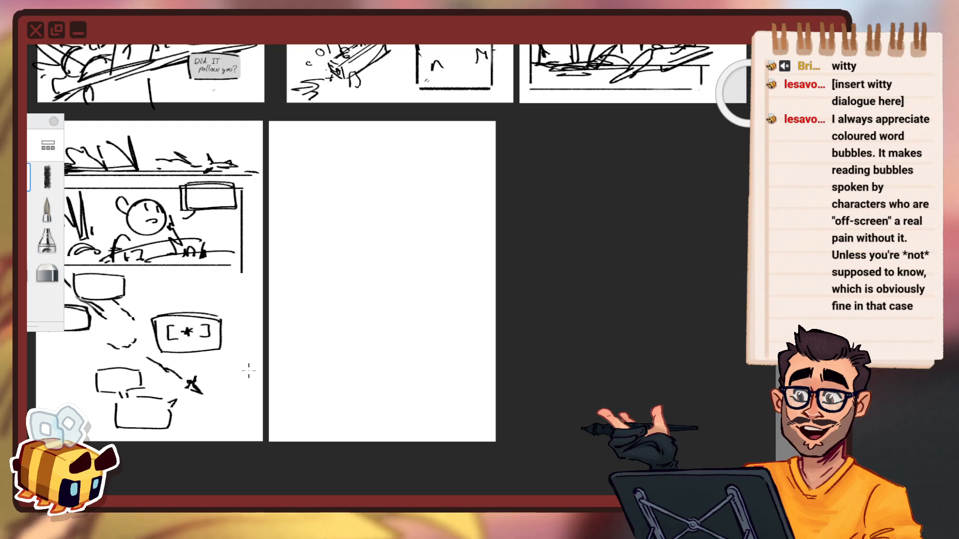
# Set the brush colour to a pale yellow.
pyautogui.press('c')
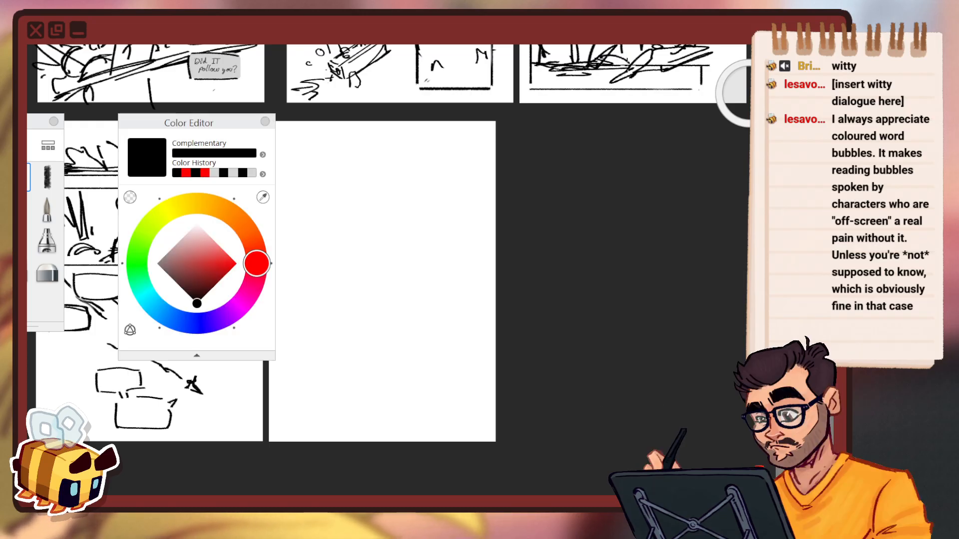
pyautogui.click(173, 209)
pyautogui.click(204, 247)
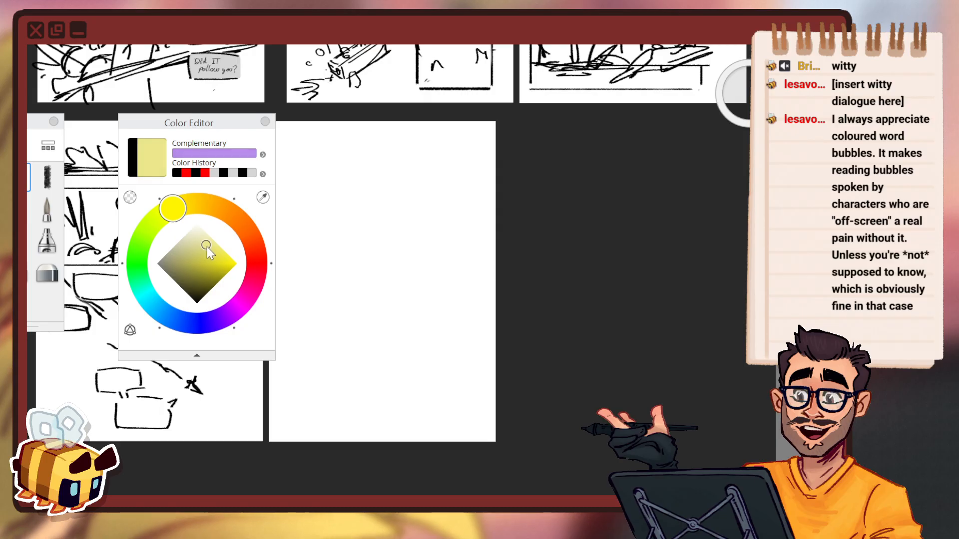
pyautogui.moveTo(206, 247); pyautogui.dragTo(212, 243)
pyautogui.click(265, 122)
pyautogui.press('space')
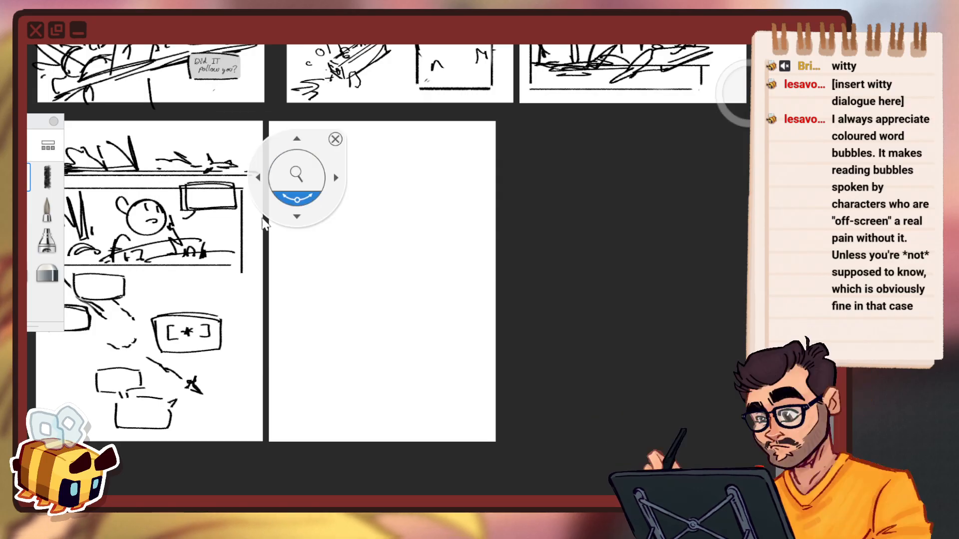
# Paint a horizontal pale yellow bar near the upper left corner of the blank page.
pyautogui.moveTo(275, 213); pyautogui.dragTo(418, 208)
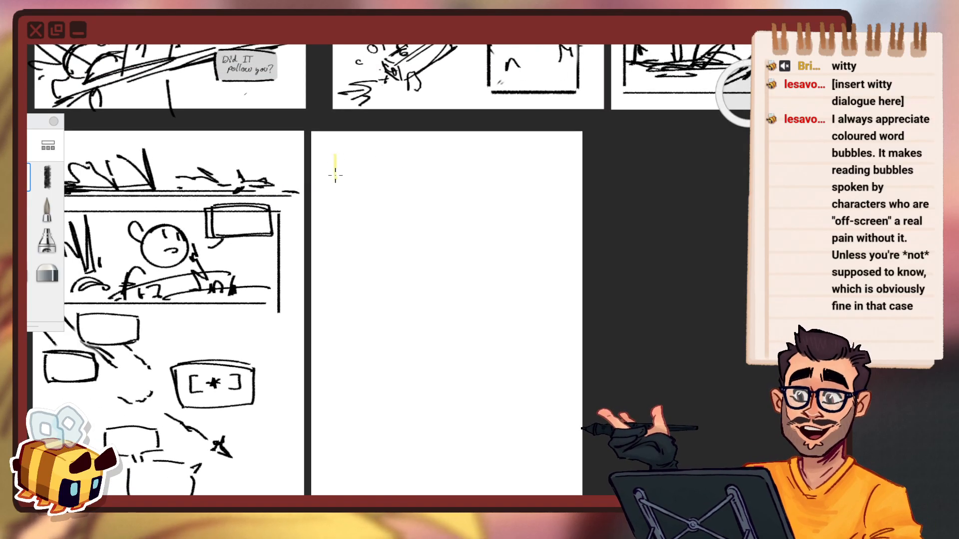
pyautogui.moveTo(335, 175)
pyautogui.mouseDown()
pyautogui.moveTo(373, 129)
pyautogui.moveTo(318, 174)
pyautogui.mouseUp()
pyautogui.press('space')
pyautogui.hotkey('ctrl', 'z')
pyautogui.moveTo(316, 133)
pyautogui.mouseDown()
pyautogui.moveTo(326, 155)
pyautogui.moveTo(358, 130)
pyautogui.moveTo(480, 134)
pyautogui.mouseUp()
pyautogui.moveTo(482, 127); pyautogui.dragTo(479, 174)
pyautogui.moveTo(325, 165); pyautogui.dragTo(480, 165)
pyautogui.moveTo(410, 143)
pyautogui.mouseDown()
pyautogui.moveTo(477, 144)
pyautogui.moveTo(402, 294)
pyautogui.mouseUp()
pyautogui.press('space')
pyautogui.moveTo(482, 254); pyautogui.dragTo(473, 259)
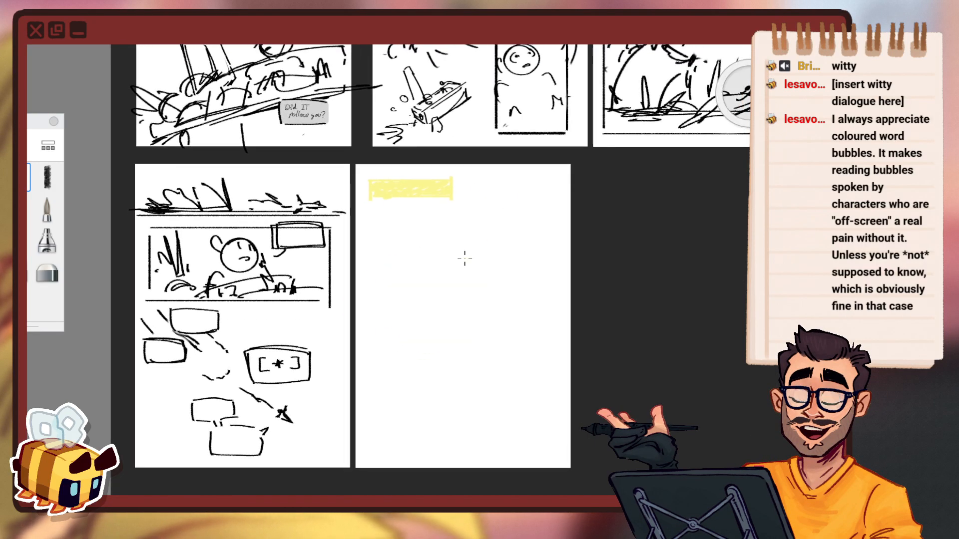
# Clear the pale yellow bar from the blank page.
pyautogui.press('Delete')
pyautogui.press('space')
pyautogui.moveTo(369, 307); pyautogui.dragTo(389, 289)
pyautogui.moveTo(428, 295); pyautogui.dragTo(400, 296)
# Set the brush colour to black and complete the speech tail under the dialogue box beside the character's head.
pyautogui.moveTo(400, 254); pyautogui.dragTo(440, 283)
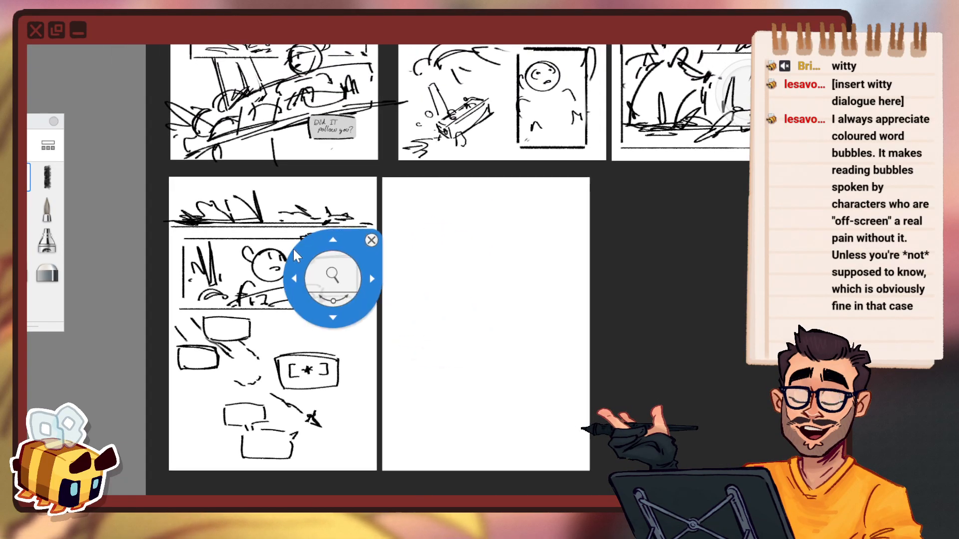
pyautogui.moveTo(312, 268)
pyautogui.mouseDown()
pyautogui.moveTo(319, 255)
pyautogui.moveTo(278, 263)
pyautogui.mouseUp()
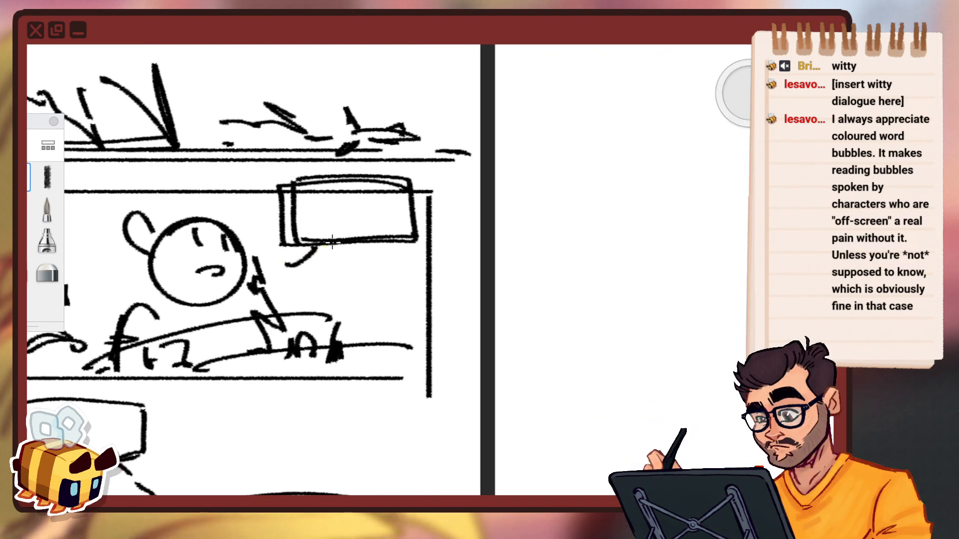
pyautogui.click(747, 93)
pyautogui.moveTo(210, 288); pyautogui.dragTo(199, 344)
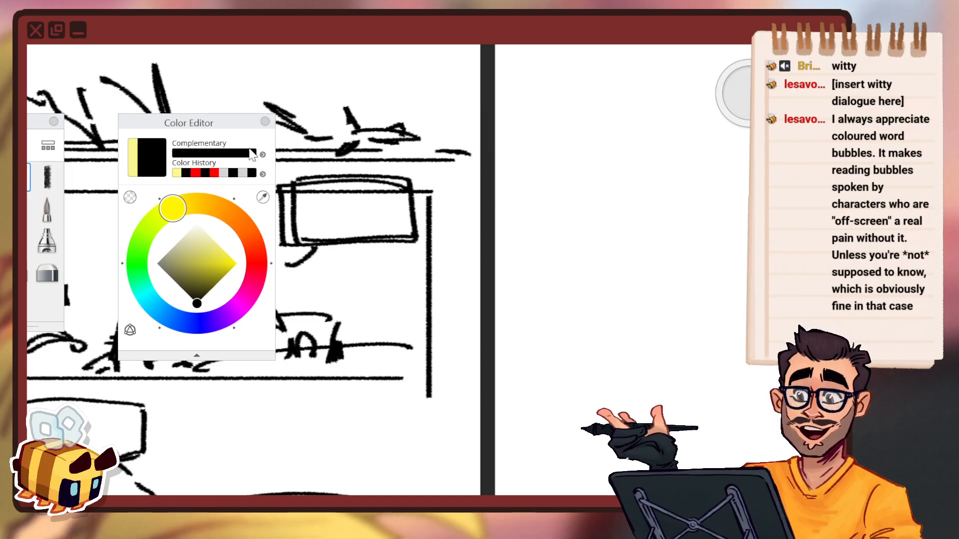
pyautogui.click(266, 122)
pyautogui.moveTo(347, 207); pyautogui.dragTo(354, 206)
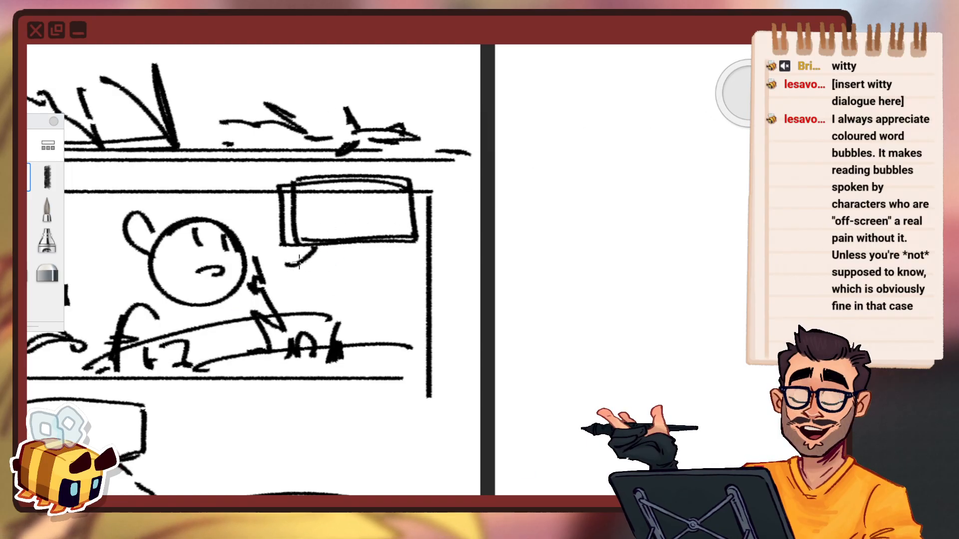
pyautogui.hotkey('ctrl', 'z')
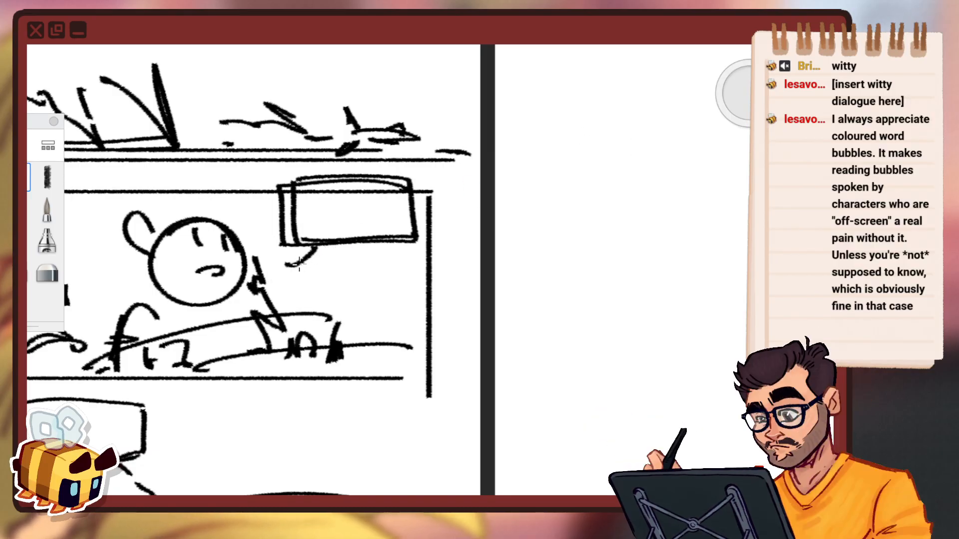
pyautogui.moveTo(300, 263)
pyautogui.mouseDown()
pyautogui.moveTo(328, 244)
pyautogui.moveTo(321, 319)
pyautogui.moveTo(361, 268)
pyautogui.mouseUp()
# Handwrite the note "* Write witty dialog" in the lower left corner of the page with the dialogue boxes.
pyautogui.press('space')
pyautogui.moveTo(321, 311); pyautogui.dragTo(377, 243)
pyautogui.press('space')
pyautogui.moveTo(318, 254); pyautogui.dragTo(314, 314)
pyautogui.moveTo(358, 266); pyautogui.dragTo(323, 328)
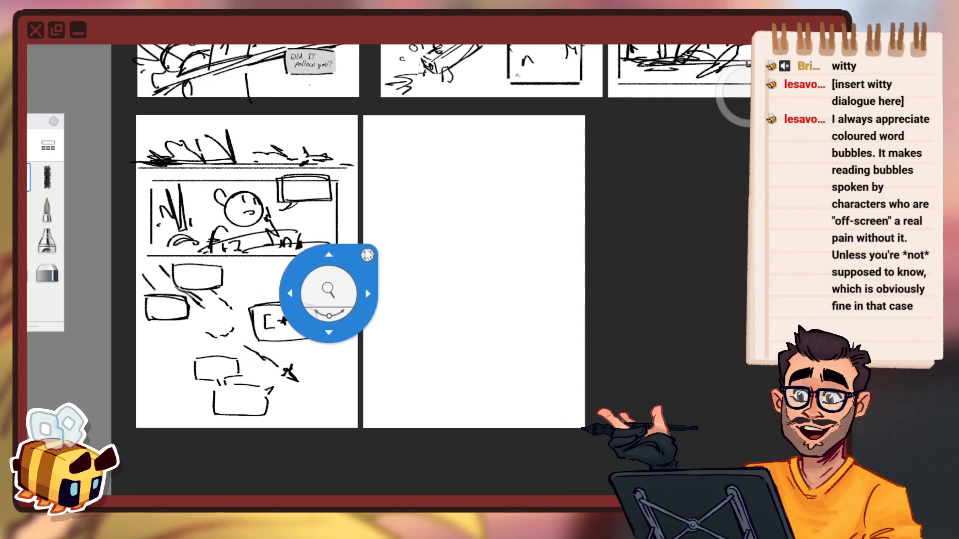
pyautogui.moveTo(326, 284); pyautogui.dragTo(337, 263)
pyautogui.press('space')
pyautogui.moveTo(384, 381); pyautogui.dragTo(416, 260)
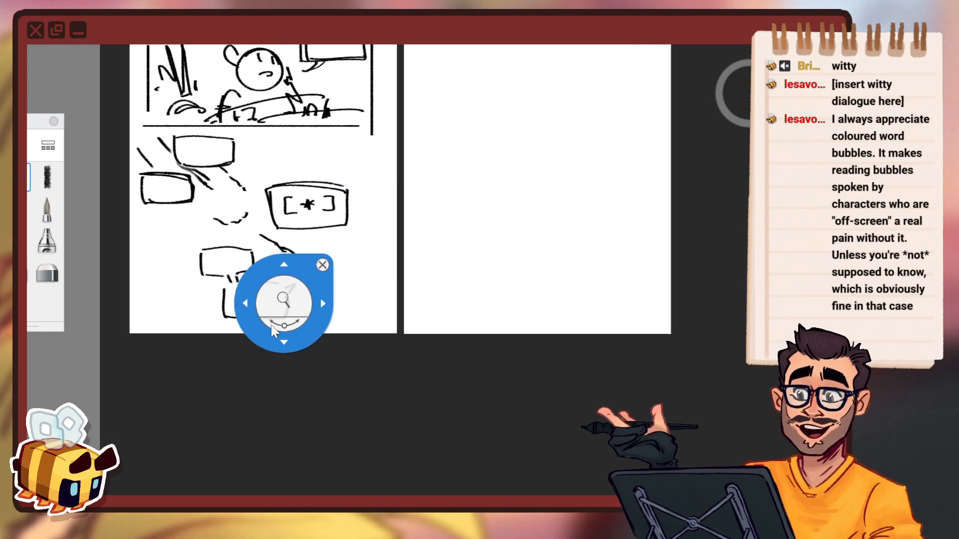
pyautogui.moveTo(286, 301); pyautogui.dragTo(288, 265)
pyautogui.moveTo(85, 291)
pyautogui.mouseDown()
pyautogui.moveTo(76, 302)
pyautogui.moveTo(246, 295)
pyautogui.mouseUp()
pyautogui.press('space')
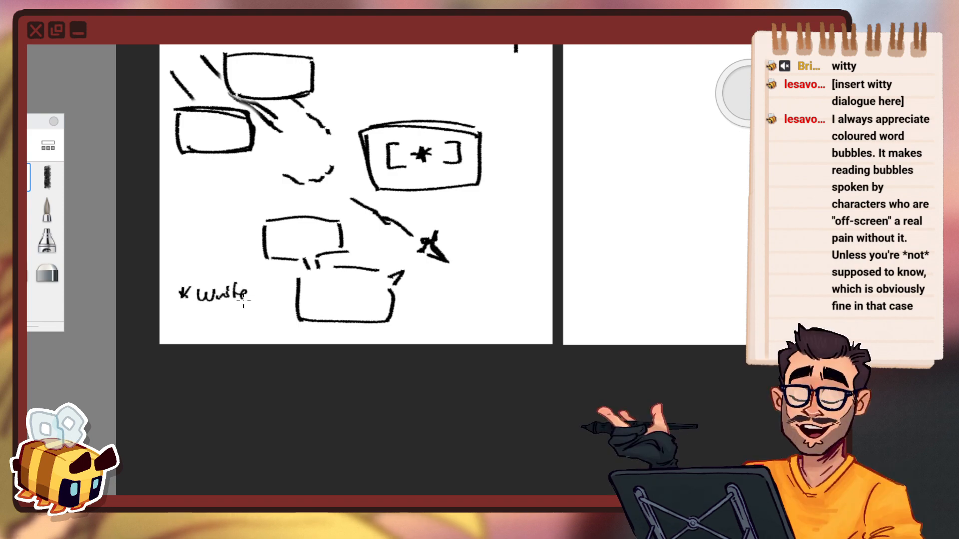
pyautogui.moveTo(187, 311)
pyautogui.mouseDown()
pyautogui.moveTo(196, 319)
pyautogui.moveTo(222, 308)
pyautogui.moveTo(222, 328)
pyautogui.moveTo(193, 336)
pyautogui.moveTo(217, 336)
pyautogui.mouseUp()
pyautogui.moveTo(219, 324); pyautogui.dragTo(235, 341)
# Look over the annotated page together with the other page thumbnails.
pyautogui.press('space')
pyautogui.moveTo(288, 298); pyautogui.dragTo(283, 372)
pyautogui.moveTo(449, 281); pyautogui.dragTo(338, 370)
pyautogui.moveTo(378, 266); pyautogui.dragTo(358, 310)
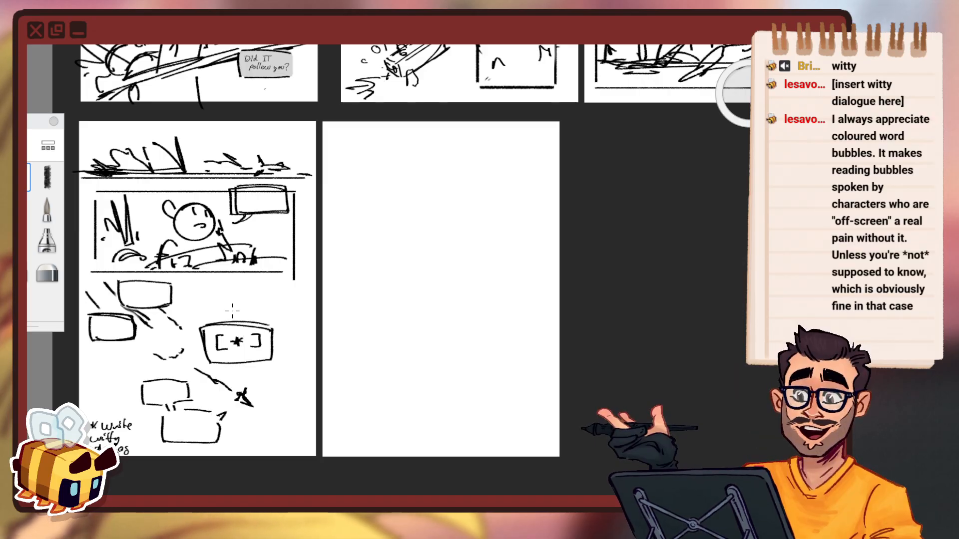
pyautogui.press('space')
pyautogui.moveTo(350, 262)
pyautogui.mouseDown()
pyautogui.moveTo(365, 297)
pyautogui.moveTo(398, 317)
pyautogui.moveTo(413, 342)
pyautogui.mouseUp()
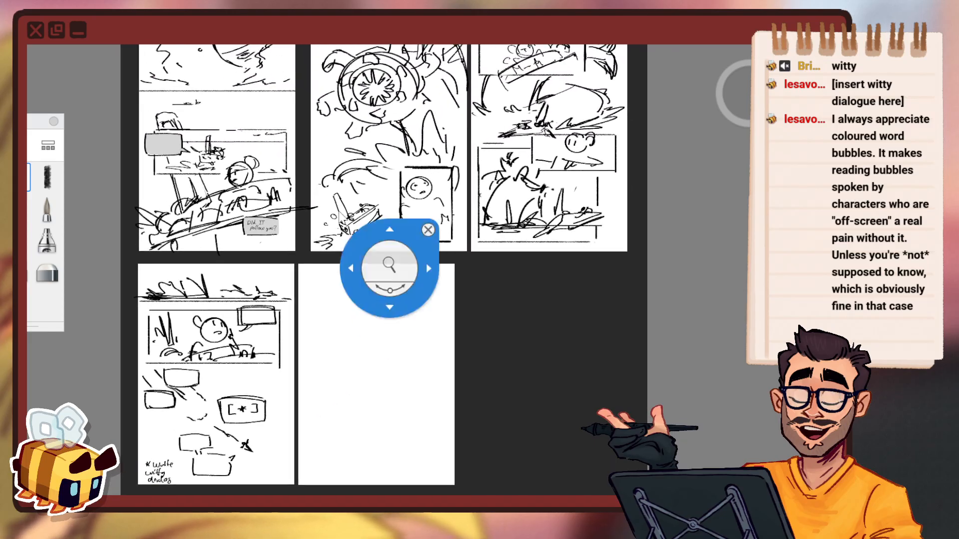
# Examine the grey "Did IT follow you?" dialogue box in the first page's bottom panel and its surrounding page layout.
pyautogui.moveTo(275, 210); pyautogui.dragTo(296, 144)
pyautogui.press('space')
pyautogui.moveTo(253, 241); pyautogui.dragTo(264, 299)
pyautogui.moveTo(270, 297); pyautogui.dragTo(285, 279)
pyautogui.moveTo(282, 243); pyautogui.dragTo(295, 127)
pyautogui.press('space')
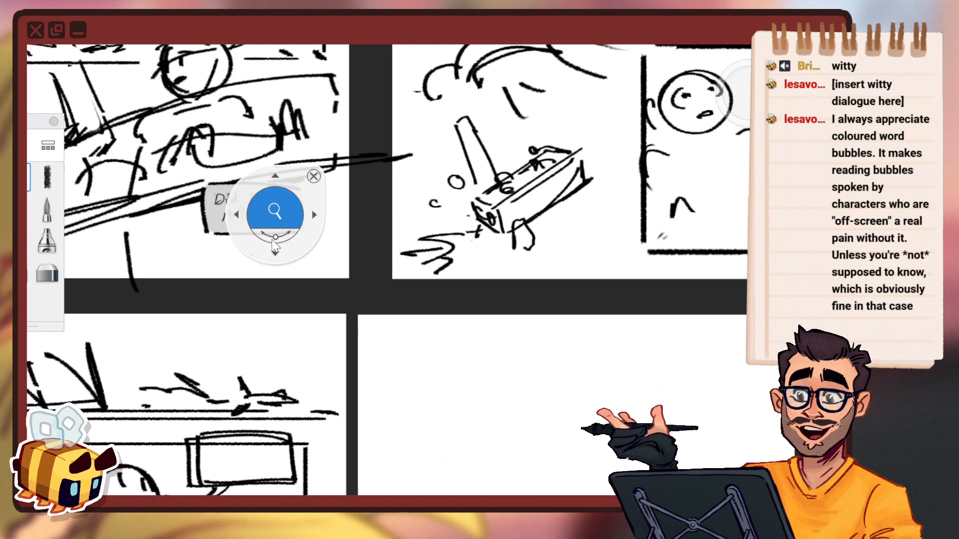
pyautogui.press('ctrl')
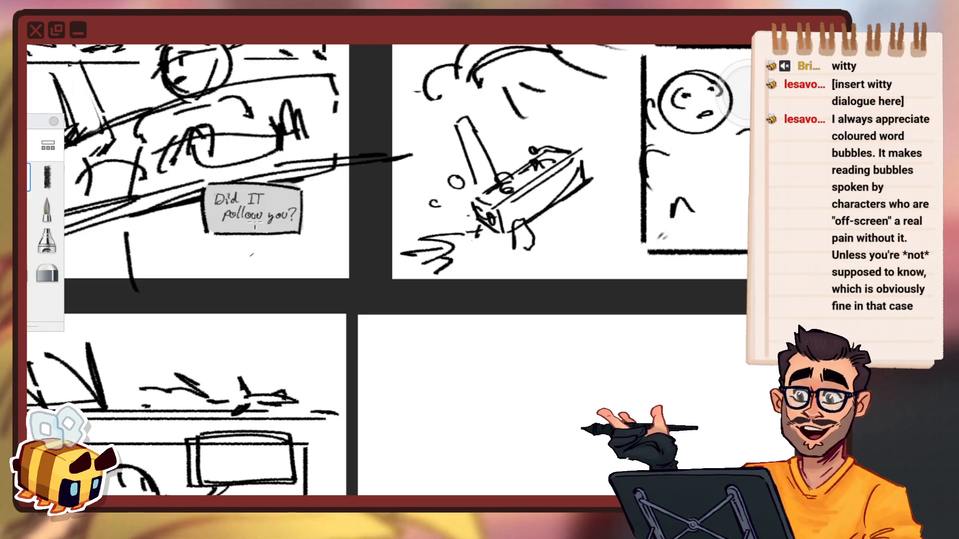
pyautogui.press('space')
pyautogui.moveTo(235, 243); pyautogui.dragTo(229, 285)
pyautogui.moveTo(260, 206); pyautogui.dragTo(284, 187)
pyautogui.press('space')
pyautogui.moveTo(249, 220); pyautogui.dragTo(244, 249)
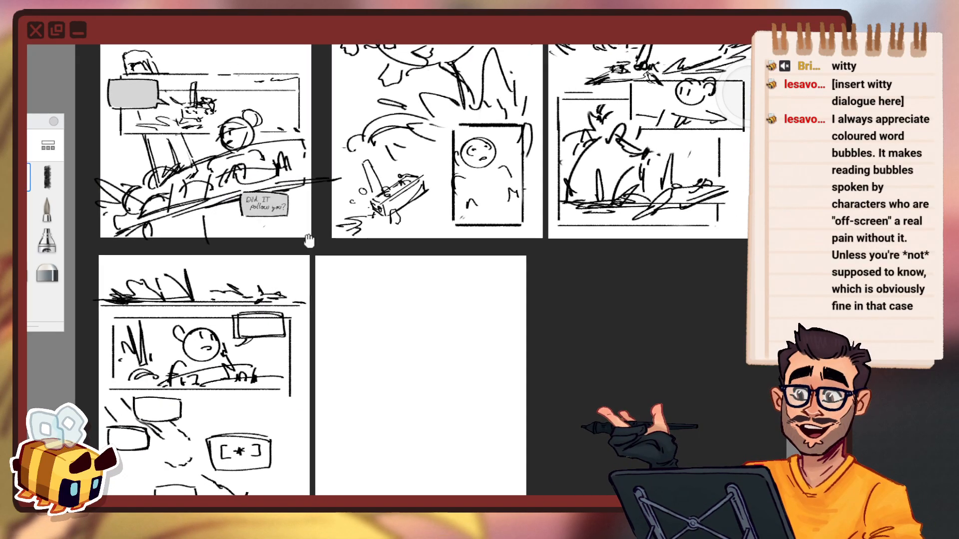
# Draw small pointed flares at the two right corners of the grey "Did IT follow you?" dialogue box.
pyautogui.press('space')
pyautogui.moveTo(309, 242)
pyautogui.mouseDown()
pyautogui.moveTo(321, 214)
pyautogui.moveTo(270, 245)
pyautogui.mouseUp()
pyautogui.moveTo(326, 230); pyautogui.dragTo(325, 215)
pyautogui.moveTo(317, 192); pyautogui.dragTo(384, 30)
pyautogui.hotkey('ctrl', 'z')
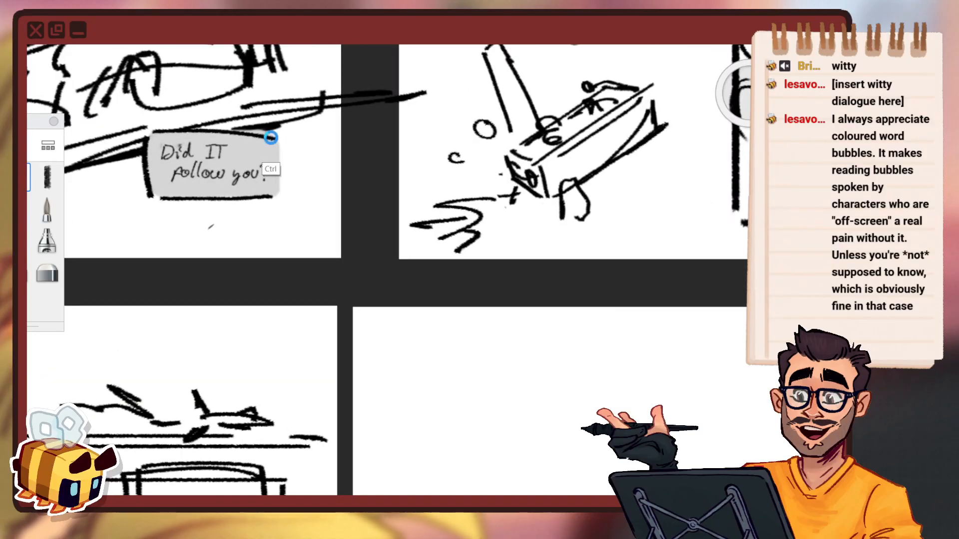
pyautogui.moveTo(283, 184)
pyautogui.mouseDown()
pyautogui.moveTo(273, 209)
pyautogui.moveTo(327, 210)
pyautogui.mouseUp()
pyautogui.press('space')
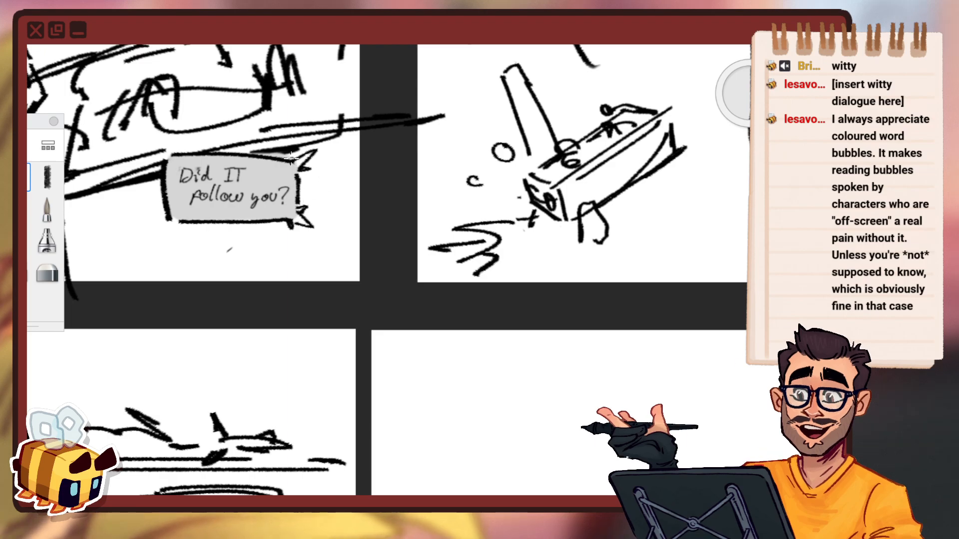
# Try adding pointed flares to the corners of the bracketed asterisk dialogue box on the page with the witty dialog note.
pyautogui.press('space')
pyautogui.moveTo(303, 167); pyautogui.dragTo(325, 261)
pyautogui.press('space')
pyautogui.moveTo(308, 210); pyautogui.dragTo(319, 260)
pyautogui.press('space')
pyautogui.moveTo(354, 265); pyautogui.dragTo(370, 179)
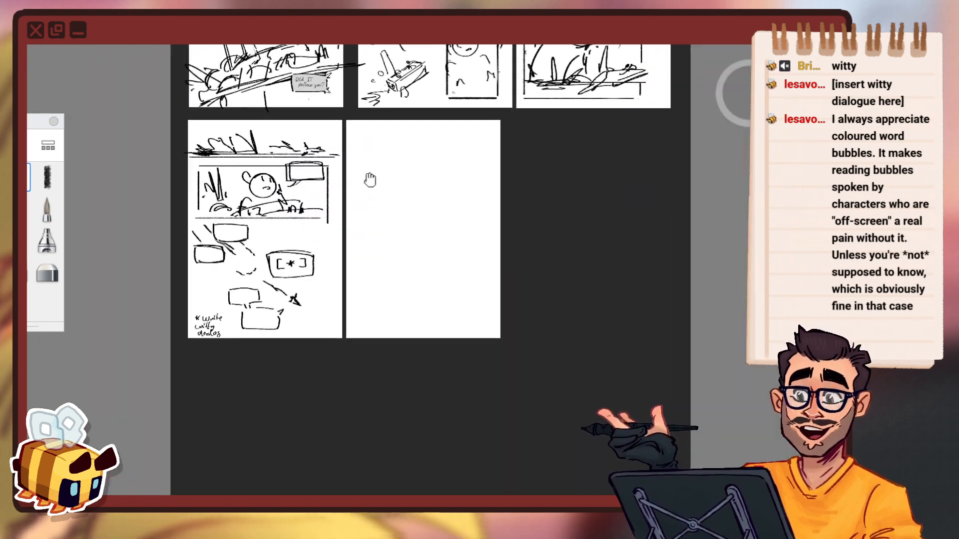
pyautogui.moveTo(239, 269); pyautogui.dragTo(270, 170)
pyautogui.press('space')
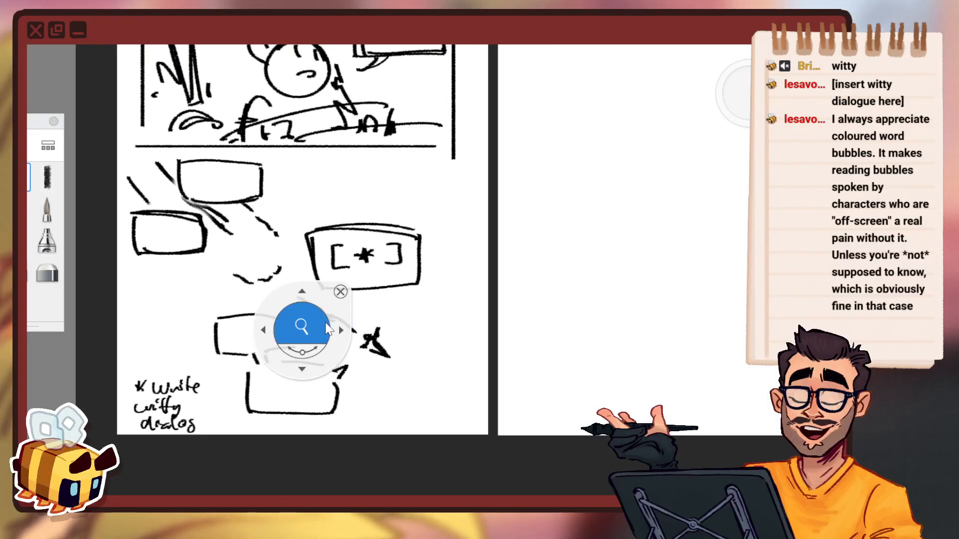
pyautogui.moveTo(417, 230); pyautogui.dragTo(424, 238)
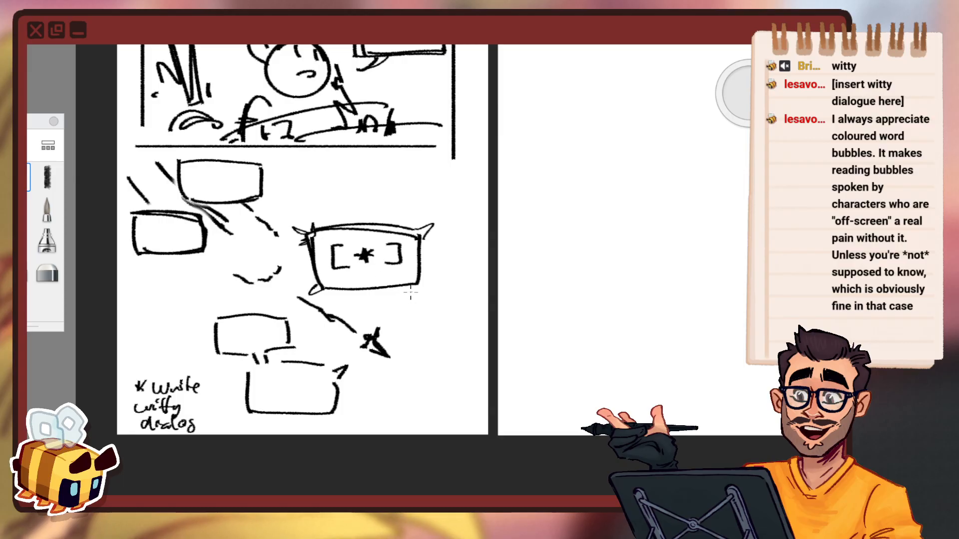
pyautogui.press('space')
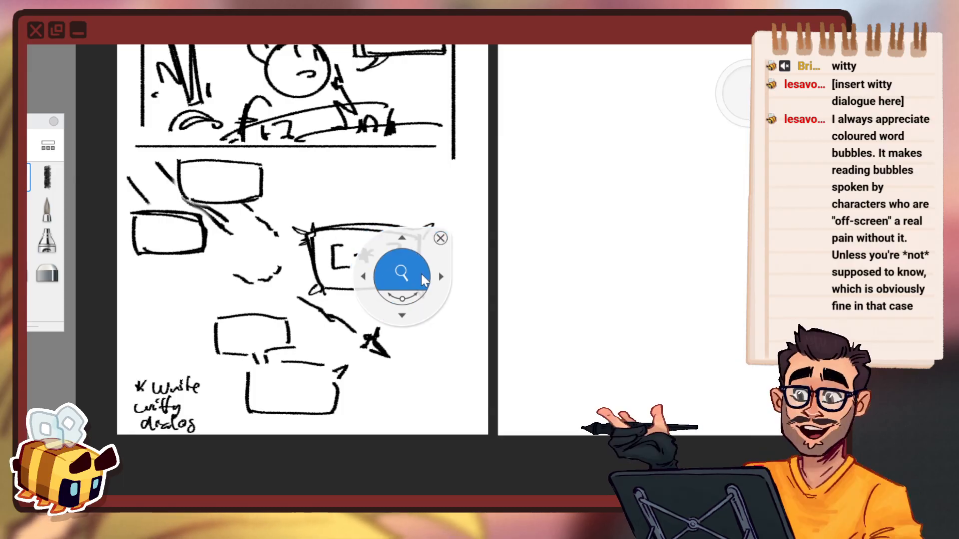
pyautogui.moveTo(421, 274); pyautogui.dragTo(407, 319)
pyautogui.moveTo(424, 320); pyautogui.dragTo(363, 328)
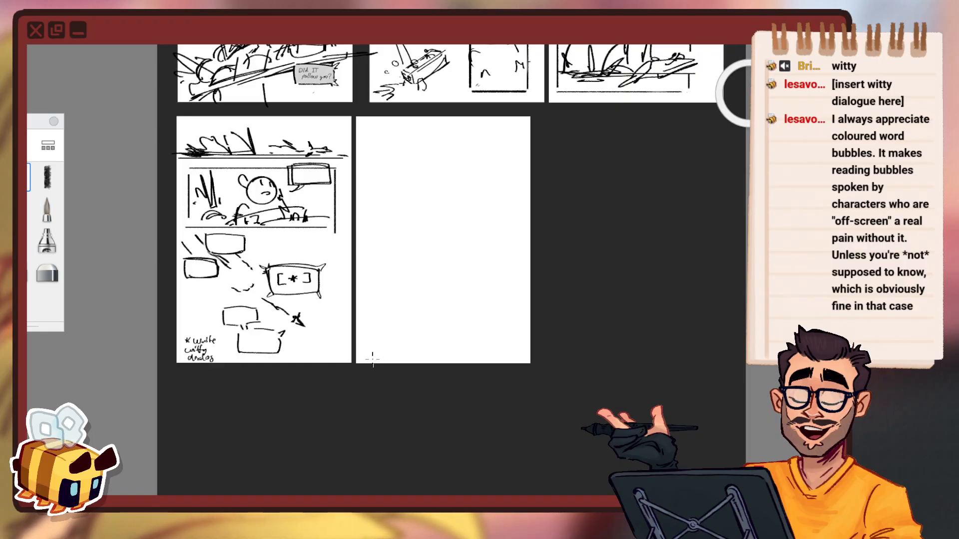
pyautogui.hotkey('ctrl', 'z')
pyautogui.hotkey('ctrl', 'z')
# Examine the three top-row page thumbnails, checking the round creature's page and the panel flow between them.
pyautogui.press('space')
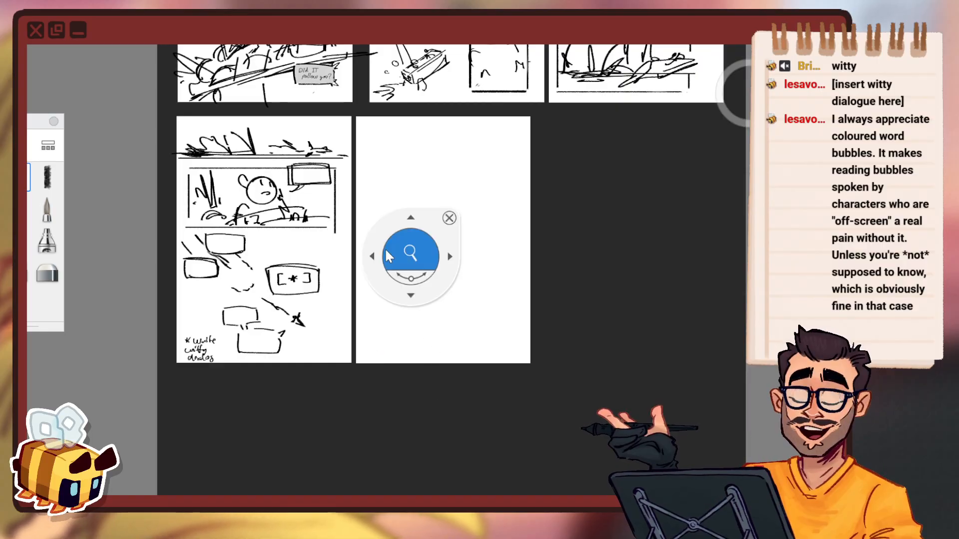
pyautogui.moveTo(385, 250); pyautogui.dragTo(425, 341)
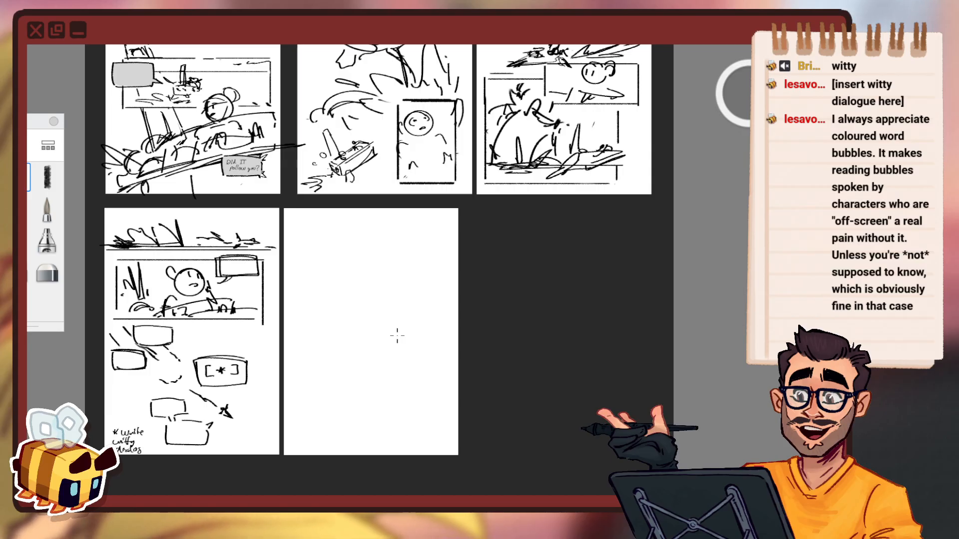
pyautogui.press('space')
pyautogui.moveTo(274, 331); pyautogui.dragTo(324, 313)
pyautogui.moveTo(358, 284); pyautogui.dragTo(353, 308)
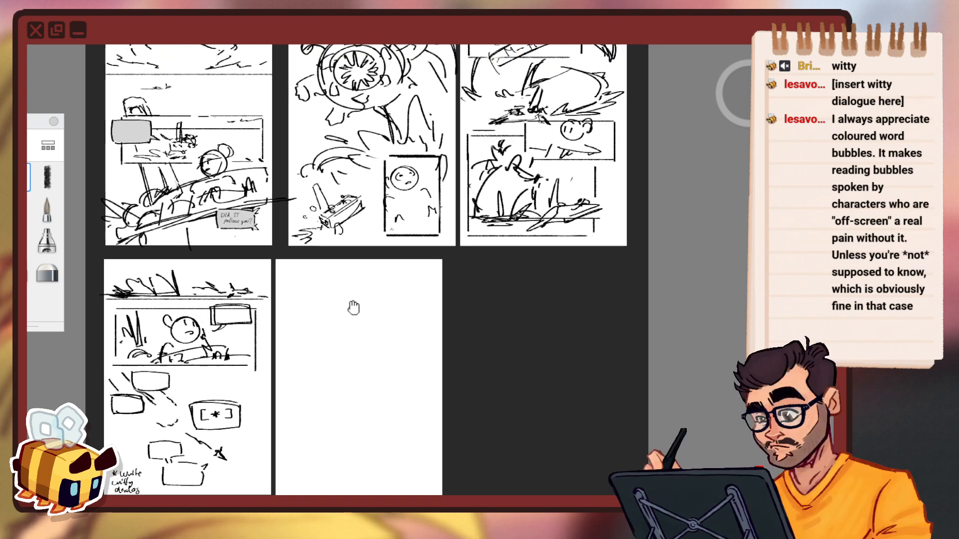
pyautogui.press('space')
pyautogui.moveTo(444, 261); pyautogui.dragTo(464, 336)
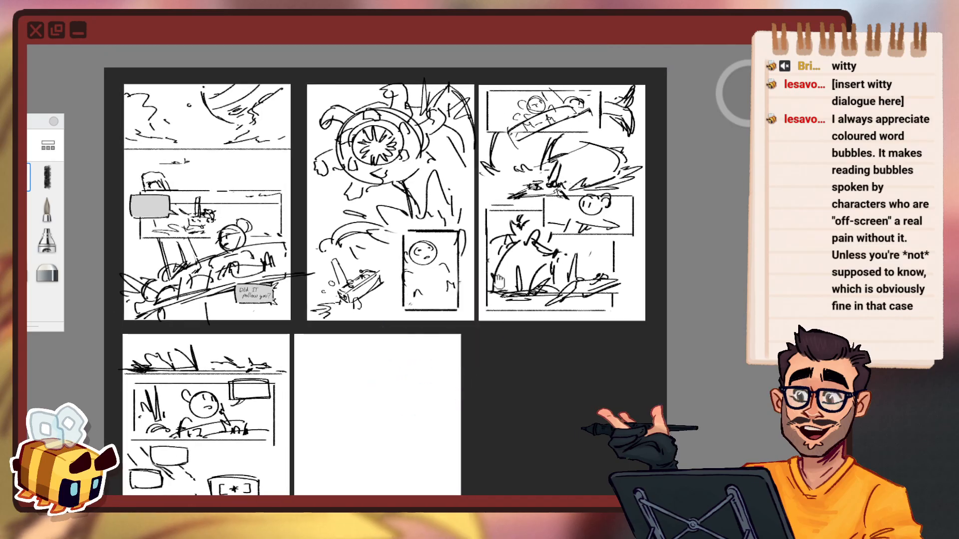
pyautogui.press('space')
pyautogui.moveTo(397, 240); pyautogui.dragTo(466, 325)
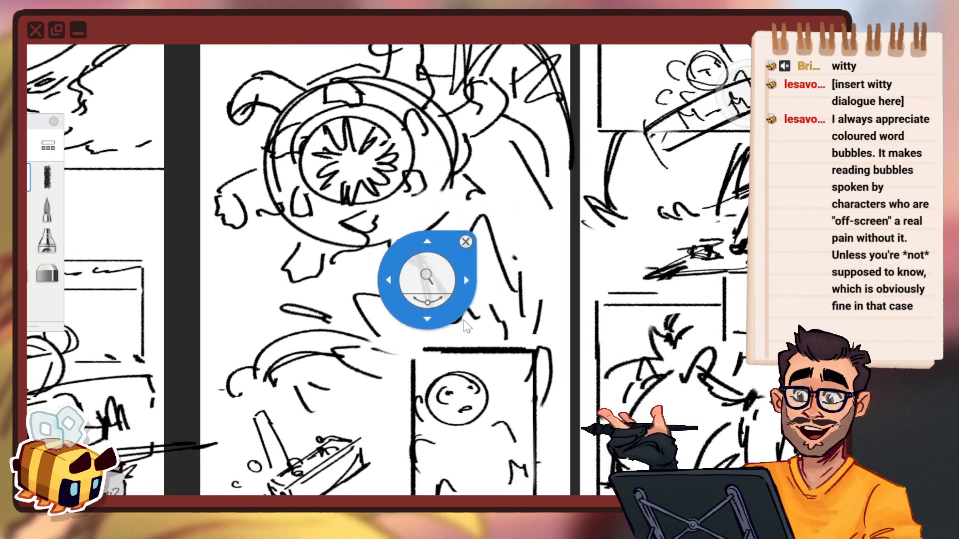
pyautogui.moveTo(423, 275); pyautogui.dragTo(407, 315)
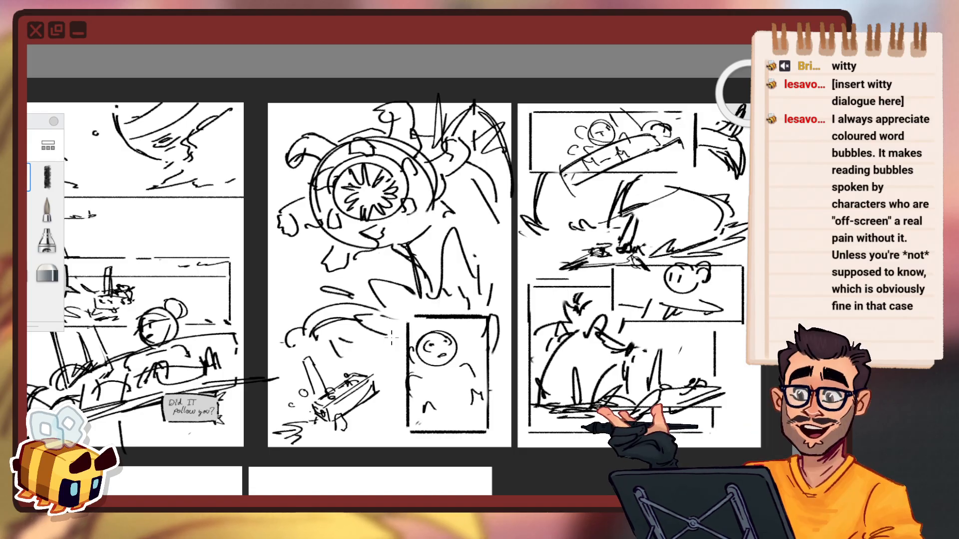
pyautogui.press('space')
pyautogui.moveTo(537, 260); pyautogui.dragTo(519, 274)
pyautogui.moveTo(502, 294); pyautogui.dragTo(473, 255)
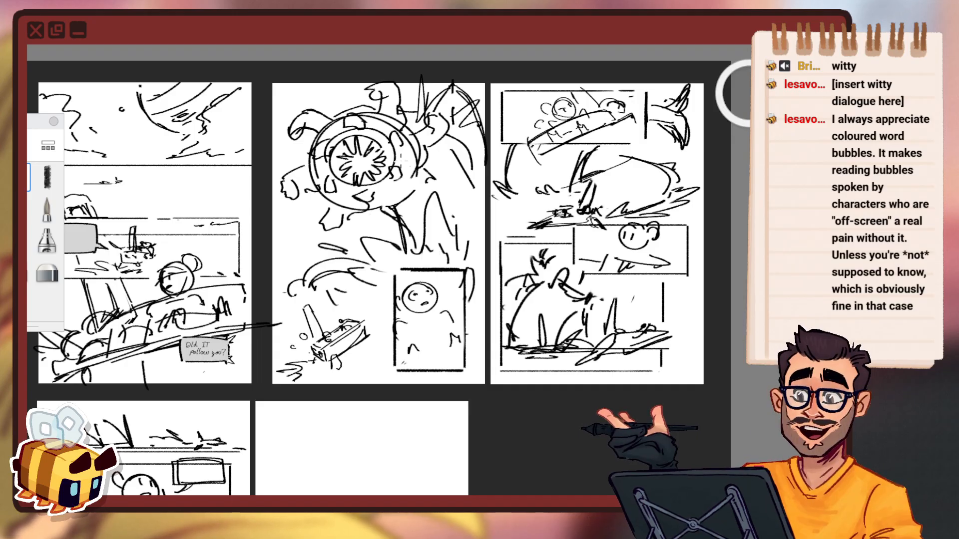
pyautogui.press('space')
pyautogui.moveTo(475, 299); pyautogui.dragTo(463, 285)
pyautogui.moveTo(369, 229); pyautogui.dragTo(439, 200)
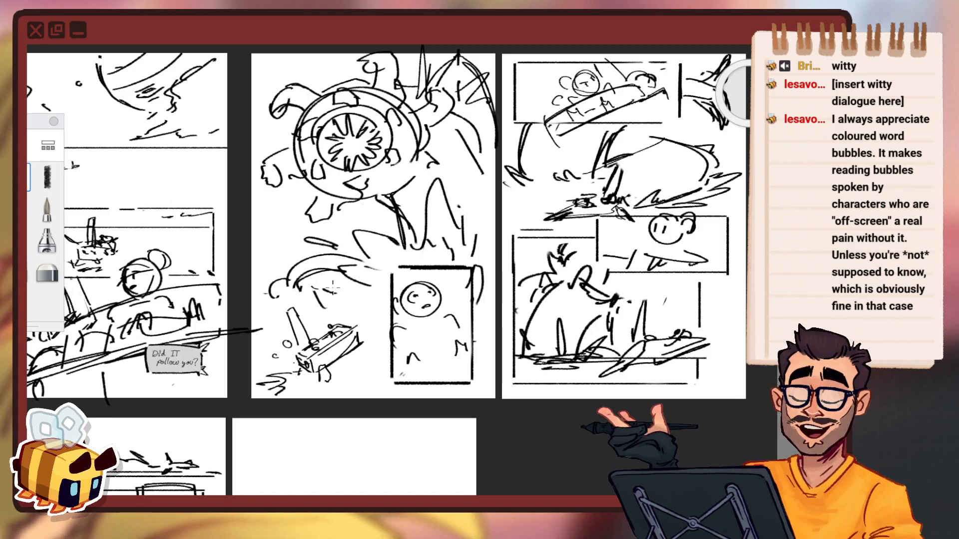
pyautogui.hotkey('ctrl', 'z')
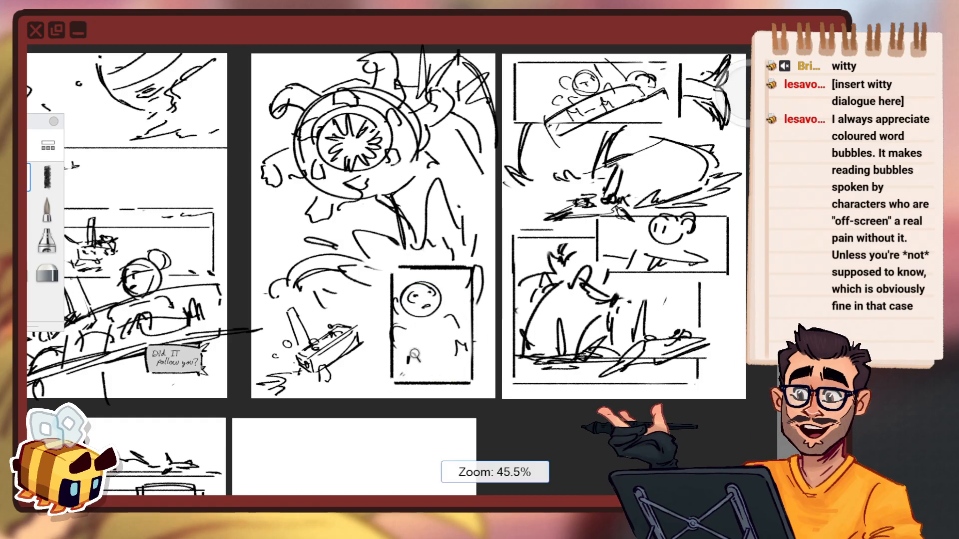
# Look over the full page layout and compare the dialogue page with the blank page beside it.
pyautogui.moveTo(450, 291); pyautogui.dragTo(439, 344)
pyautogui.moveTo(488, 353); pyautogui.dragTo(533, 280)
pyautogui.moveTo(389, 389)
pyautogui.mouseDown()
pyautogui.moveTo(404, 353)
pyautogui.moveTo(449, 326)
pyautogui.moveTo(457, 346)
pyautogui.mouseUp()
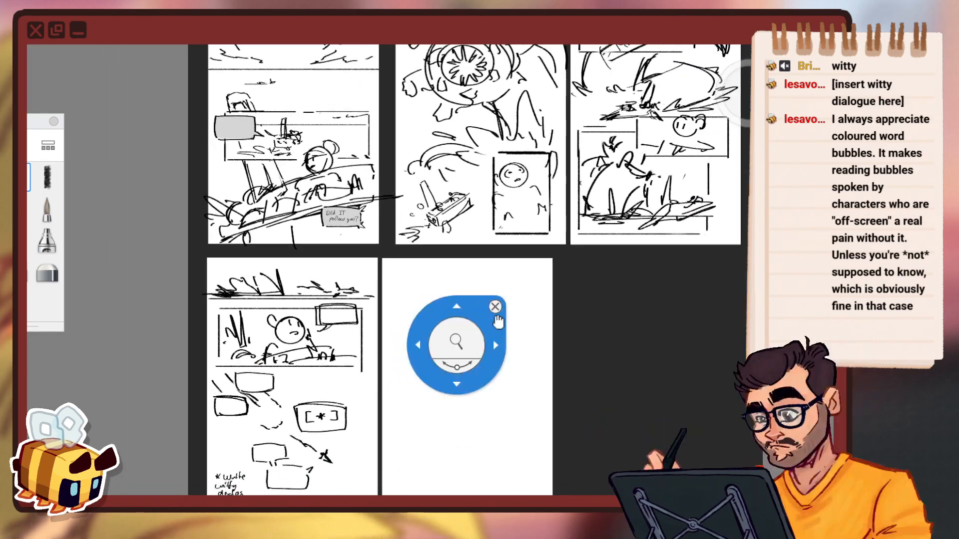
pyautogui.moveTo(497, 321); pyautogui.dragTo(475, 348)
pyautogui.moveTo(473, 342)
pyautogui.mouseDown()
pyautogui.moveTo(452, 348)
pyautogui.moveTo(450, 369)
pyautogui.mouseUp()
pyautogui.moveTo(494, 344); pyautogui.dragTo(489, 316)
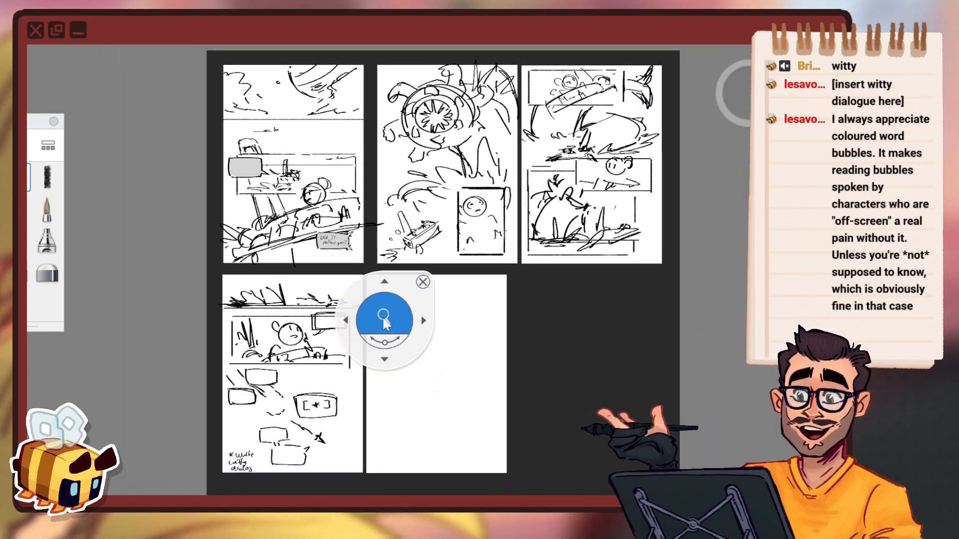
pyautogui.moveTo(386, 322); pyautogui.dragTo(398, 302)
pyautogui.moveTo(419, 367); pyautogui.dragTo(416, 246)
pyautogui.moveTo(316, 301); pyautogui.dragTo(325, 263)
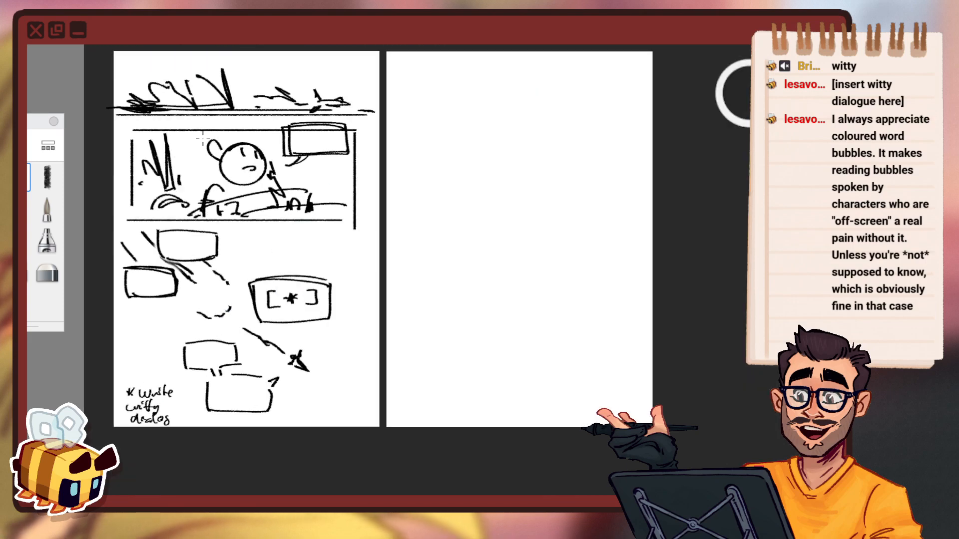
pyautogui.moveTo(456, 307); pyautogui.dragTo(406, 384)
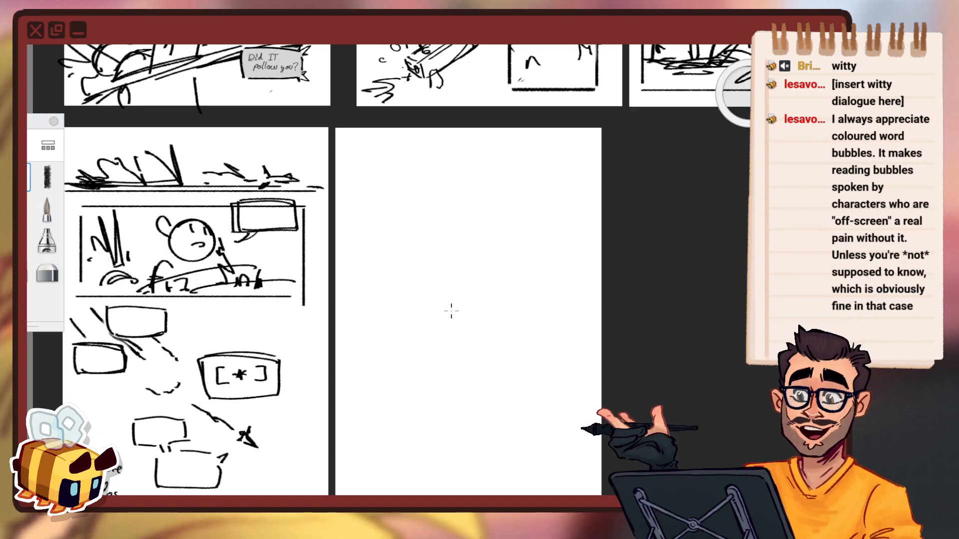
pyautogui.press('space')
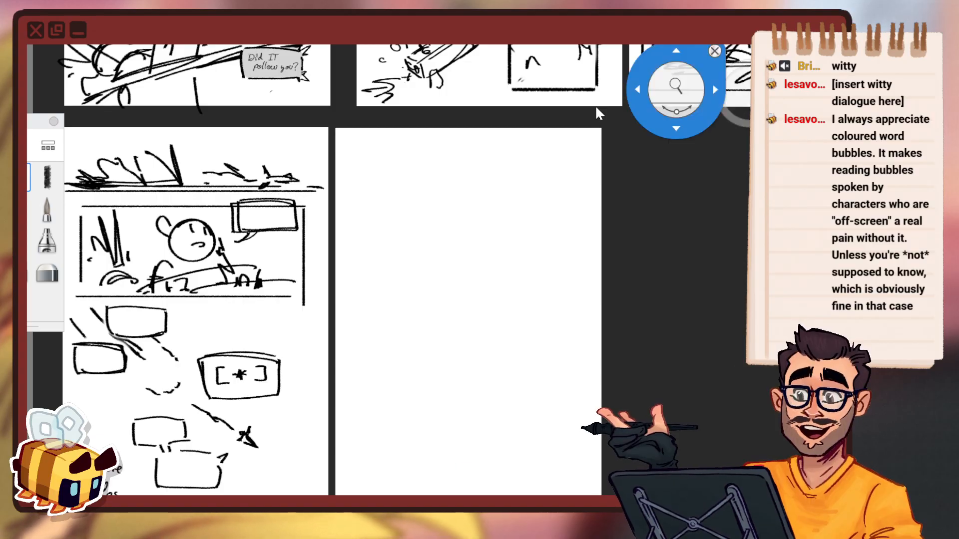
pyautogui.moveTo(374, 292); pyautogui.dragTo(376, 261)
pyautogui.moveTo(404, 316); pyautogui.dragTo(392, 252)
pyautogui.moveTo(414, 200); pyautogui.dragTo(435, 222)
pyautogui.moveTo(482, 190); pyautogui.dragTo(462, 208)
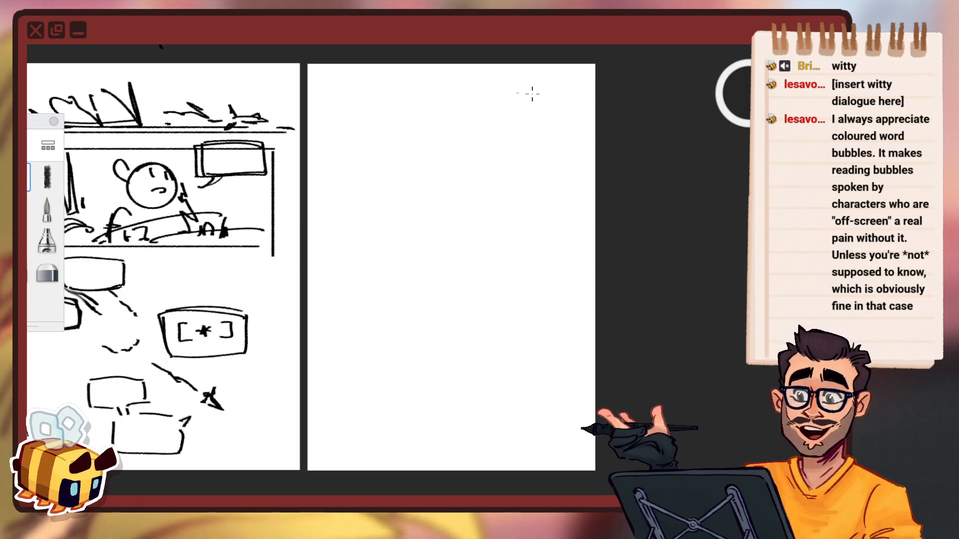
# Try a long diagonal arrow running from the blank page's upper right down to its left edge.
pyautogui.hotkey('ctrl', 'z')
pyautogui.hotkey('ctrl', 'z')
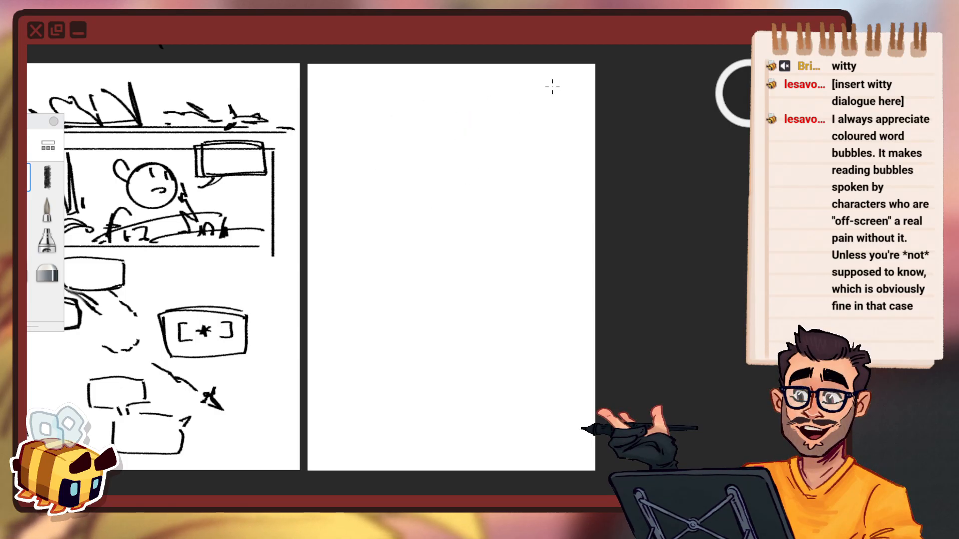
pyautogui.moveTo(552, 86)
pyautogui.mouseDown()
pyautogui.moveTo(349, 167)
pyautogui.moveTo(397, 167)
pyautogui.mouseUp()
pyautogui.hotkey('ctrl', 'z')
pyautogui.moveTo(554, 85); pyautogui.dragTo(332, 160)
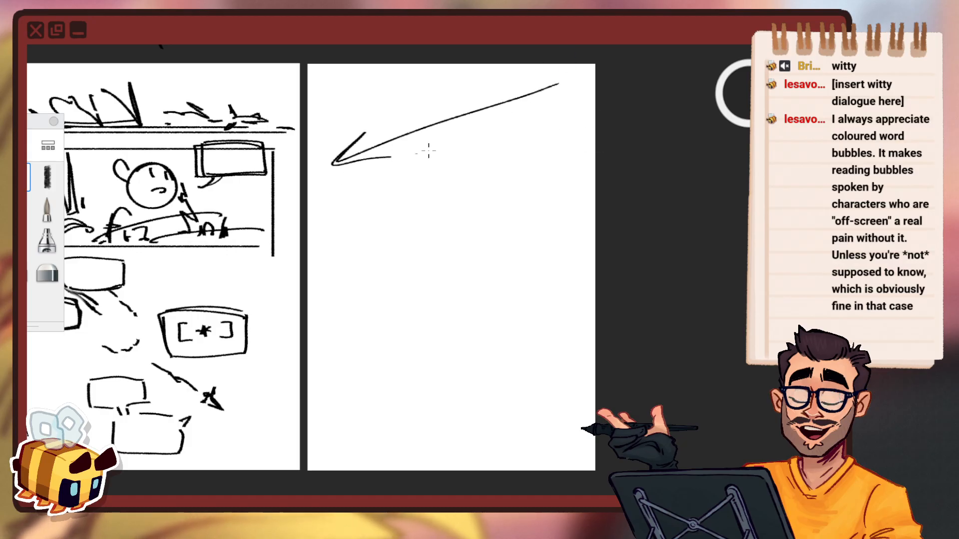
pyautogui.hotkey('ctrl', 'z')
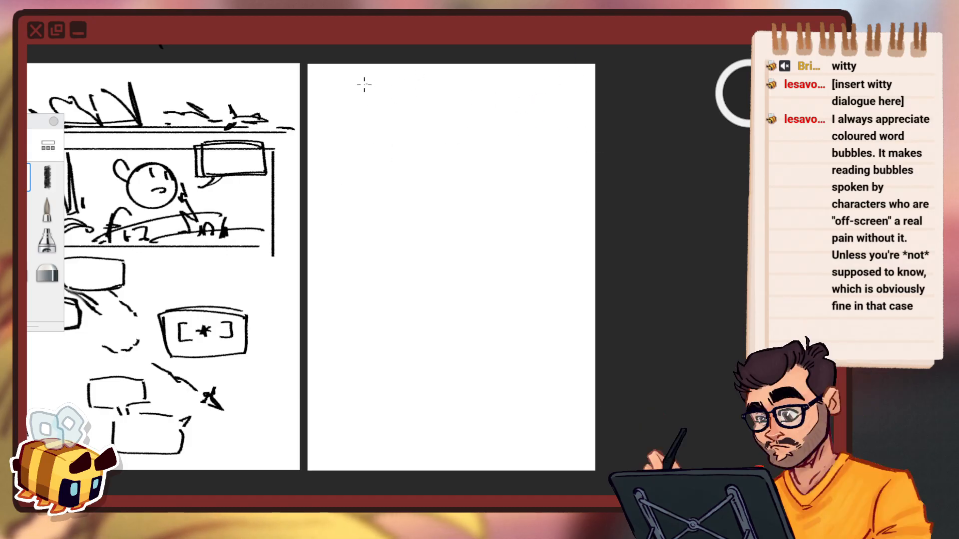
pyautogui.hotkey('ctrl', 'z')
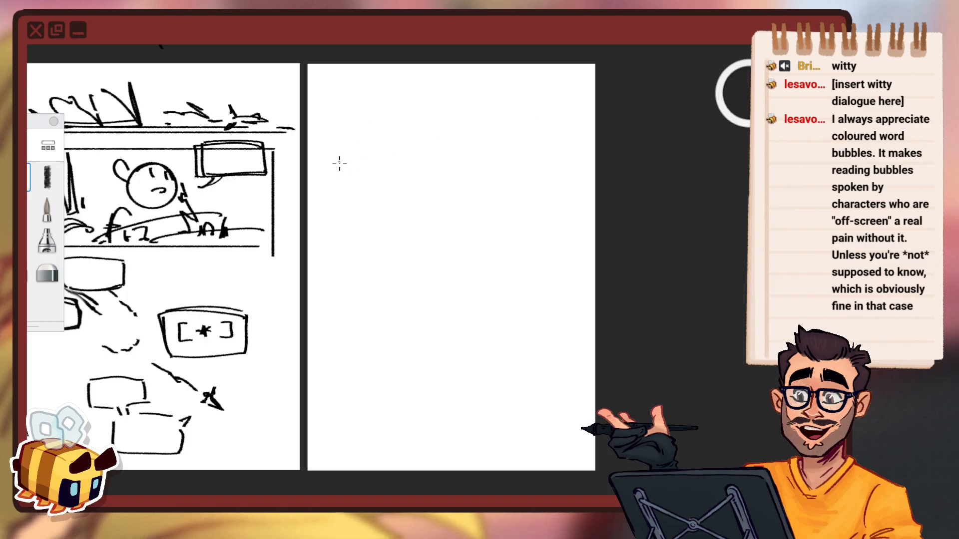
# Sketch a small front-facing boat with a mast and splash strokes near the upper left of the blank page.
pyautogui.moveTo(337, 164)
pyautogui.mouseDown()
pyautogui.moveTo(359, 160)
pyautogui.moveTo(337, 186)
pyautogui.mouseUp()
pyautogui.hotkey('ctrl', 'z')
pyautogui.moveTo(337, 166)
pyautogui.mouseDown()
pyautogui.moveTo(359, 165)
pyautogui.moveTo(377, 174)
pyautogui.moveTo(364, 187)
pyautogui.moveTo(395, 165)
pyautogui.mouseUp()
pyautogui.moveTo(338, 183); pyautogui.dragTo(385, 185)
pyautogui.moveTo(384, 169)
pyautogui.mouseDown()
pyautogui.moveTo(384, 185)
pyautogui.moveTo(398, 160)
pyautogui.moveTo(404, 174)
pyautogui.moveTo(410, 164)
pyautogui.moveTo(370, 161)
pyautogui.moveTo(393, 199)
pyautogui.mouseUp()
pyautogui.moveTo(340, 188)
pyautogui.mouseDown()
pyautogui.moveTo(332, 196)
pyautogui.moveTo(355, 175)
pyautogui.mouseUp()
pyautogui.moveTo(364, 170); pyautogui.dragTo(401, 158)
# Draw a straight horizon line from beside the boat to the page's right edge, with a small dark mark in the sky.
pyautogui.moveTo(309, 164)
pyautogui.mouseDown()
pyautogui.moveTo(336, 192)
pyautogui.moveTo(424, 168)
pyautogui.moveTo(469, 171)
pyautogui.mouseUp()
pyautogui.moveTo(514, 165); pyautogui.dragTo(560, 166)
pyautogui.hotkey('ctrl', 'z')
pyautogui.hotkey('ctrl', 'z')
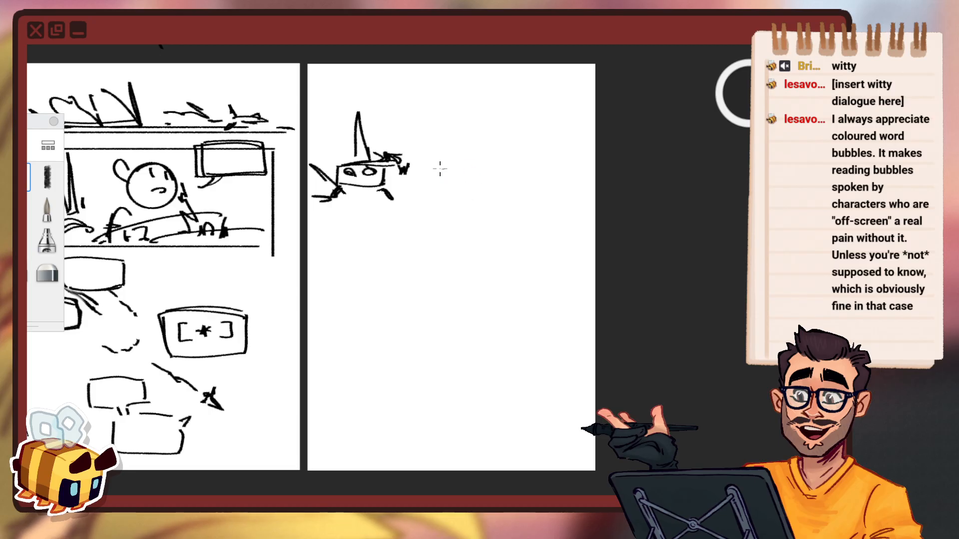
pyautogui.moveTo(424, 159); pyautogui.dragTo(595, 159)
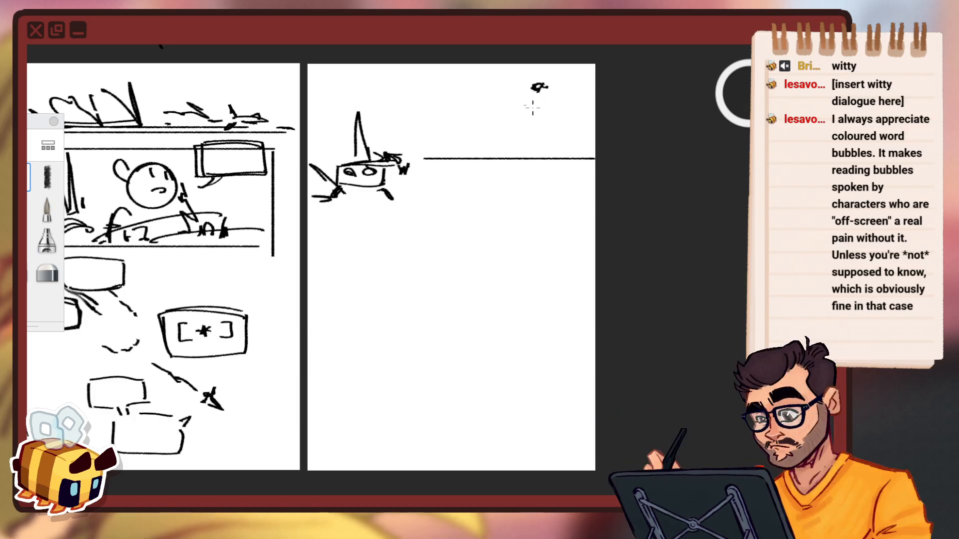
# Try loose curved strokes in the sky around the small dark mark above the horizon line.
pyautogui.moveTo(573, 83)
pyautogui.mouseDown()
pyautogui.moveTo(548, 110)
pyautogui.moveTo(524, 101)
pyautogui.moveTo(564, 122)
pyautogui.mouseUp()
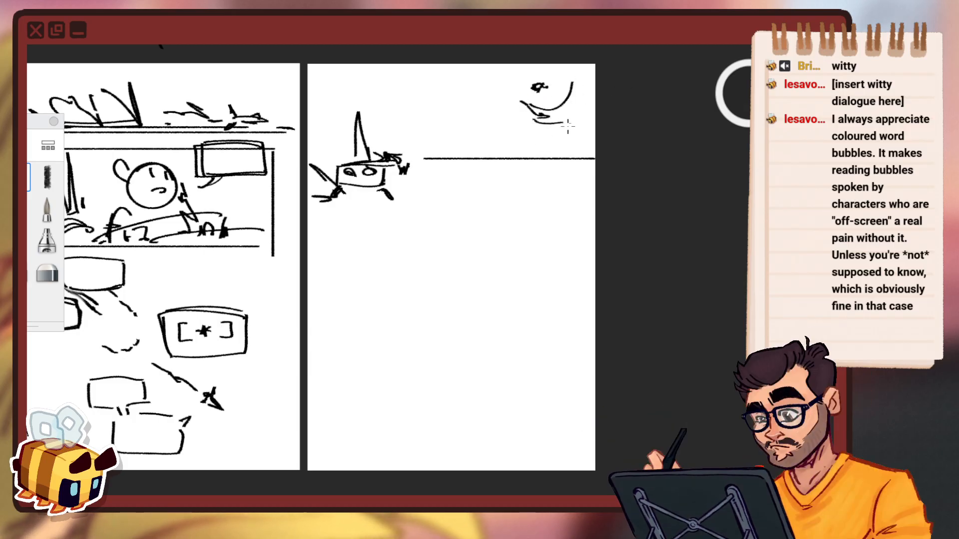
pyautogui.moveTo(483, 78); pyautogui.dragTo(501, 109)
pyautogui.moveTo(438, 94); pyautogui.dragTo(479, 121)
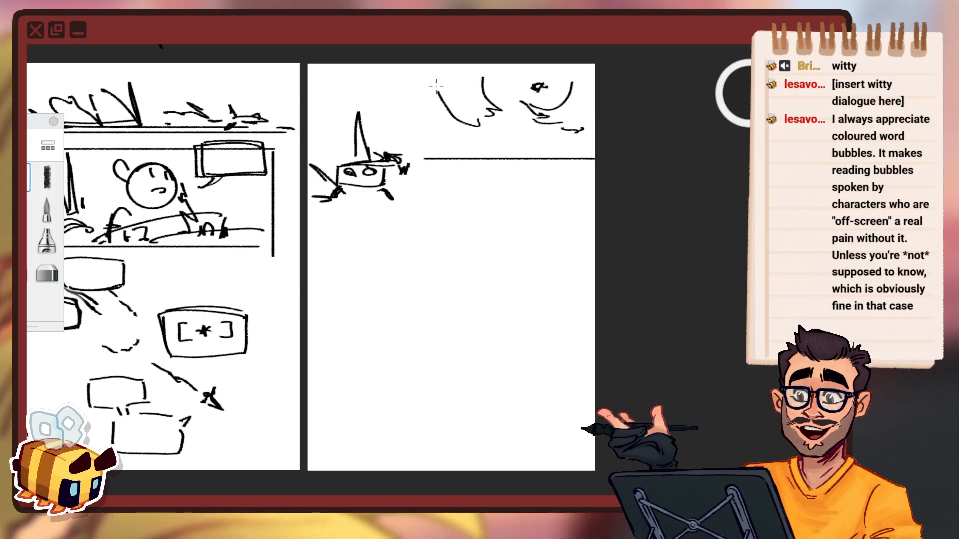
pyautogui.hotkey('ctrl', 'z')
pyautogui.hotkey('ctrl', 'z')
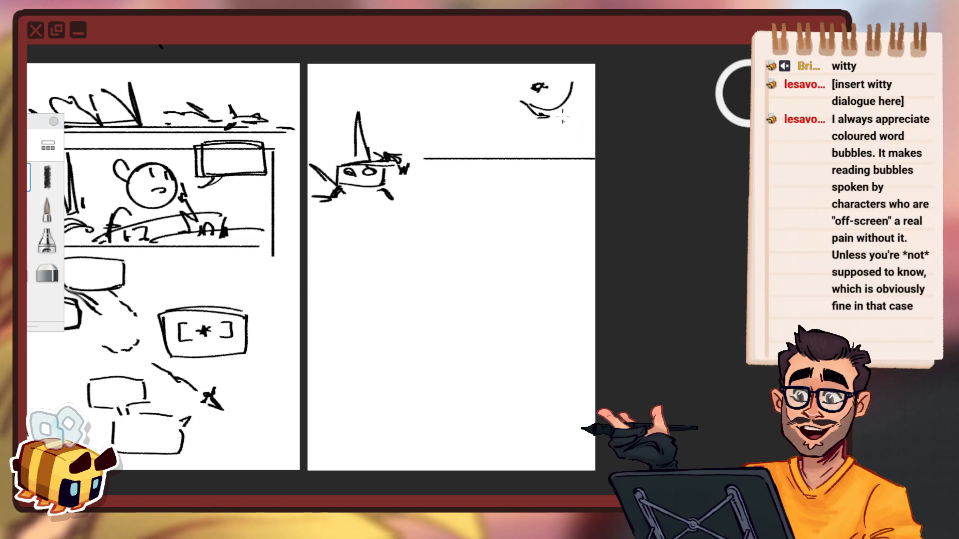
pyautogui.hotkey('ctrl', 'z')
pyautogui.hotkey('ctrl', 'z')
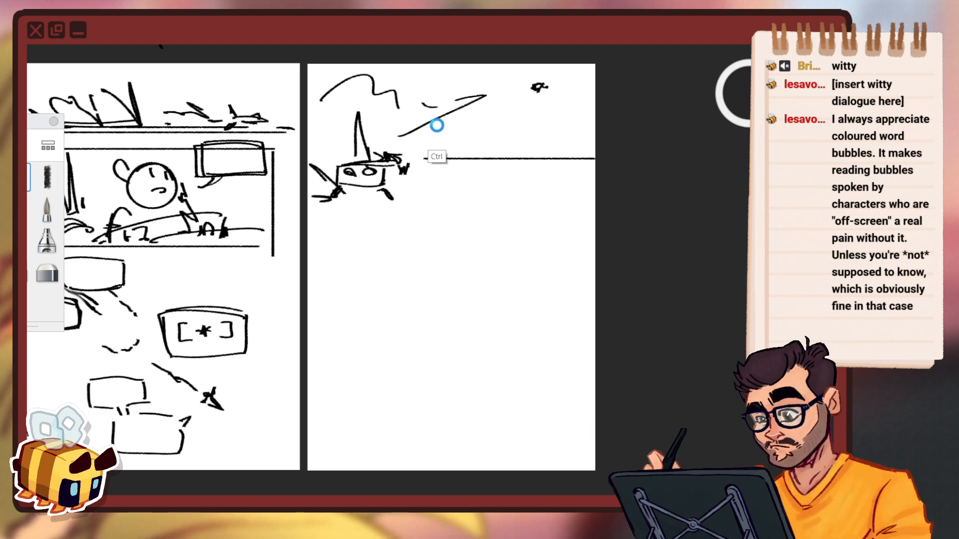
# Replace the loose sky strokes with curved cloud-like contours above the horizon, ending in flat base lines on both sides.
pyautogui.hotkey('ctrl', 'z')
pyautogui.hotkey('ctrl', 'z')
pyautogui.hotkey('ctrl', 'z')
pyautogui.moveTo(327, 96)
pyautogui.mouseDown()
pyautogui.moveTo(375, 76)
pyautogui.moveTo(395, 90)
pyautogui.mouseUp()
pyautogui.moveTo(410, 93); pyautogui.dragTo(487, 138)
pyautogui.moveTo(416, 143); pyautogui.dragTo(495, 141)
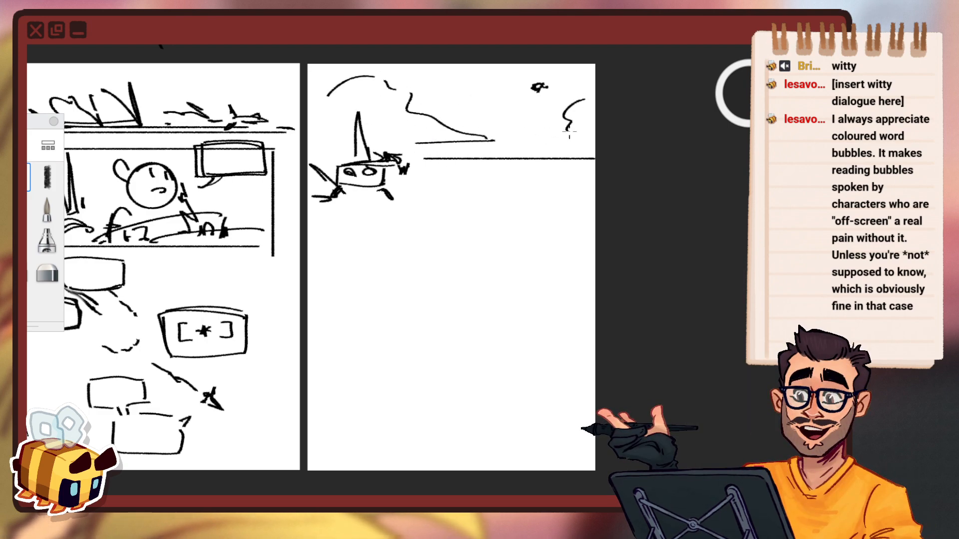
pyautogui.moveTo(572, 133); pyautogui.dragTo(529, 143)
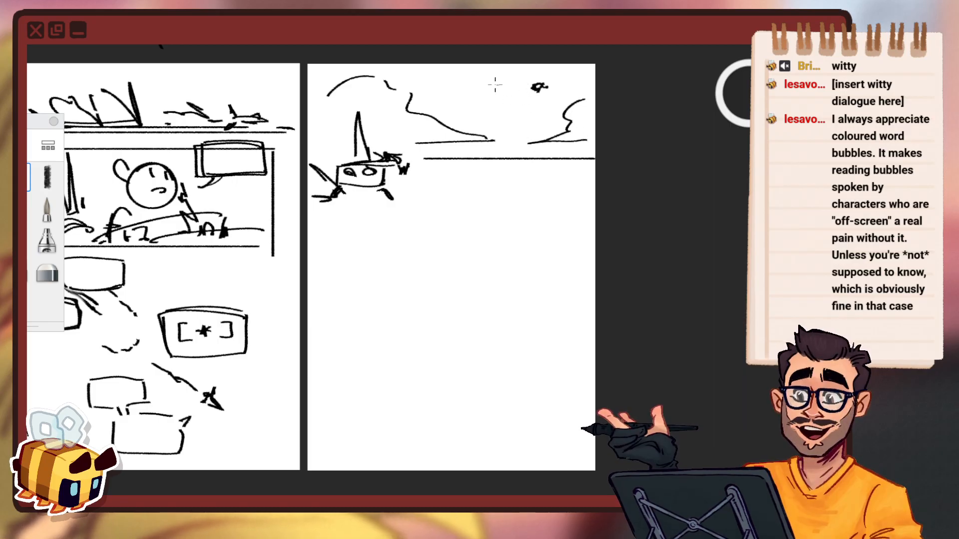
# Add small jagged marks beside the dark spot in the sky and short splash strokes under the boat.
pyautogui.hotkey('ctrl', 'z')
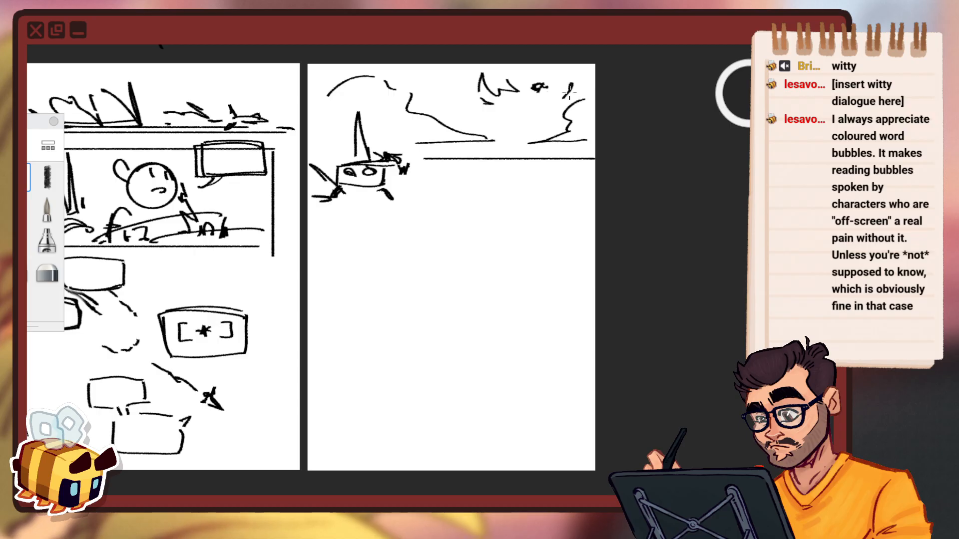
pyautogui.moveTo(532, 192); pyautogui.dragTo(557, 167)
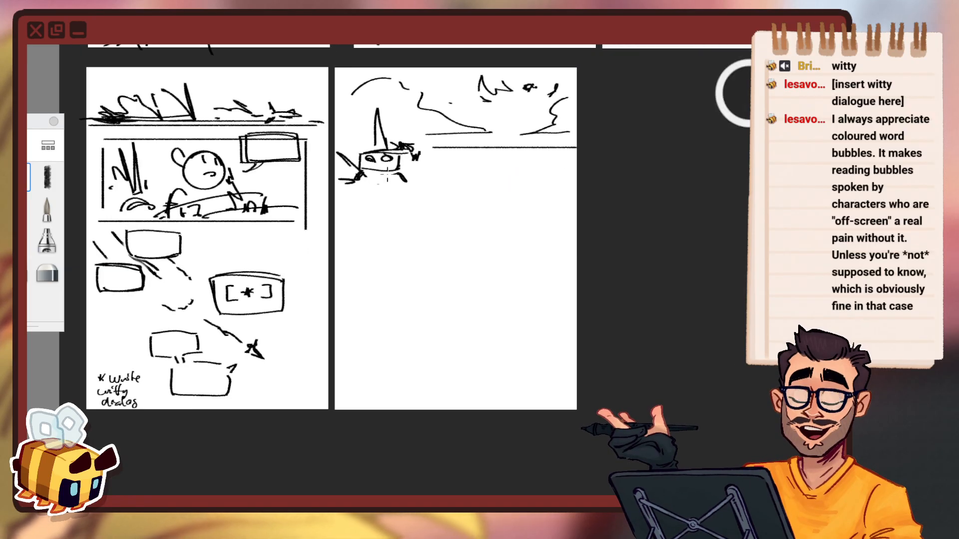
pyautogui.press('space')
pyautogui.moveTo(466, 209); pyautogui.dragTo(473, 188)
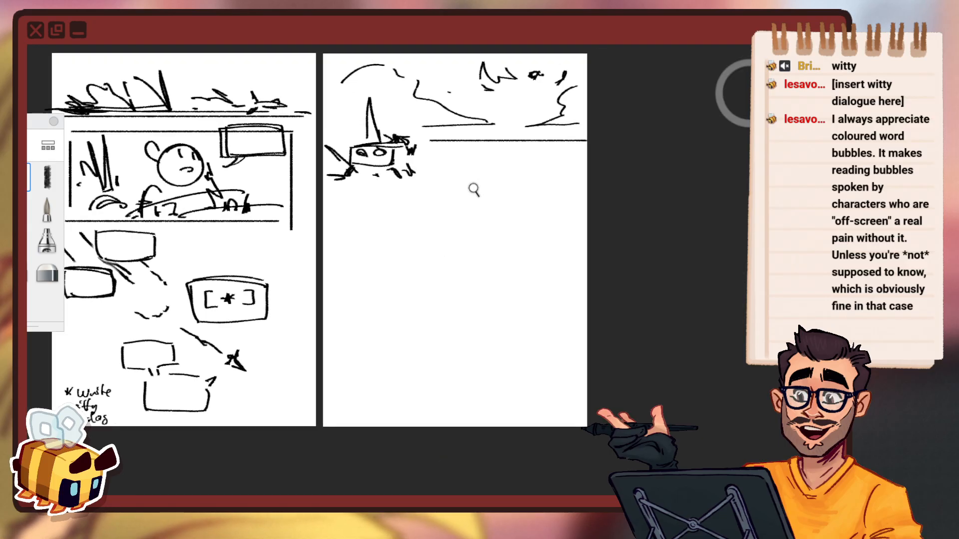
# Lasso the small boat with its splashes and shift it slightly inward from the page's left edge.
pyautogui.moveTo(464, 144); pyautogui.dragTo(441, 171)
pyautogui.press('v')
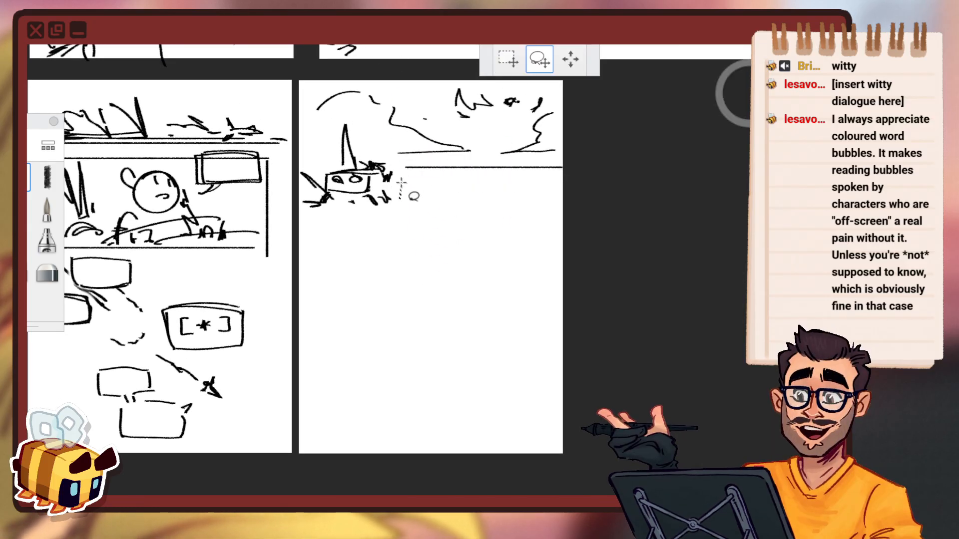
pyautogui.moveTo(344, 118)
pyautogui.mouseDown()
pyautogui.moveTo(306, 209)
pyautogui.moveTo(360, 228)
pyautogui.mouseUp()
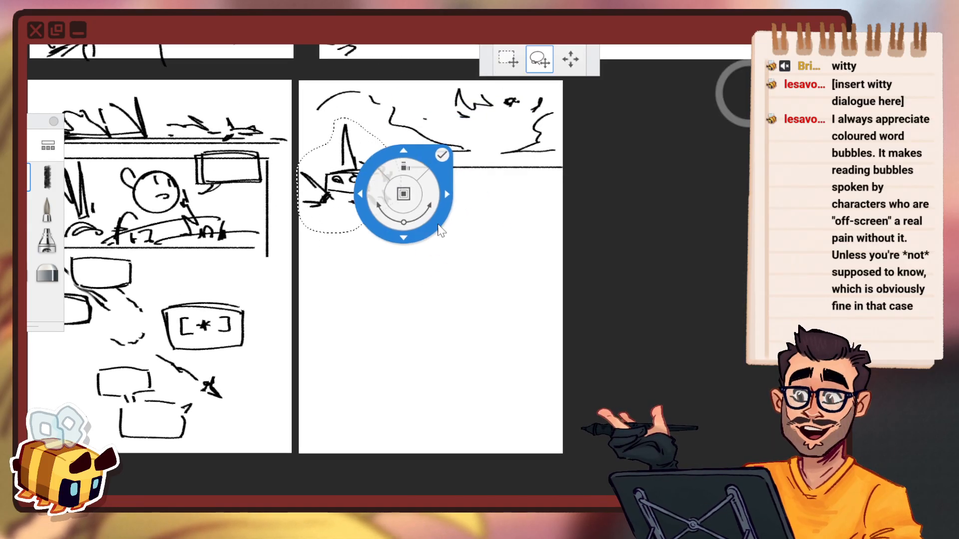
pyautogui.moveTo(492, 215); pyautogui.dragTo(499, 212)
pyautogui.click(497, 161)
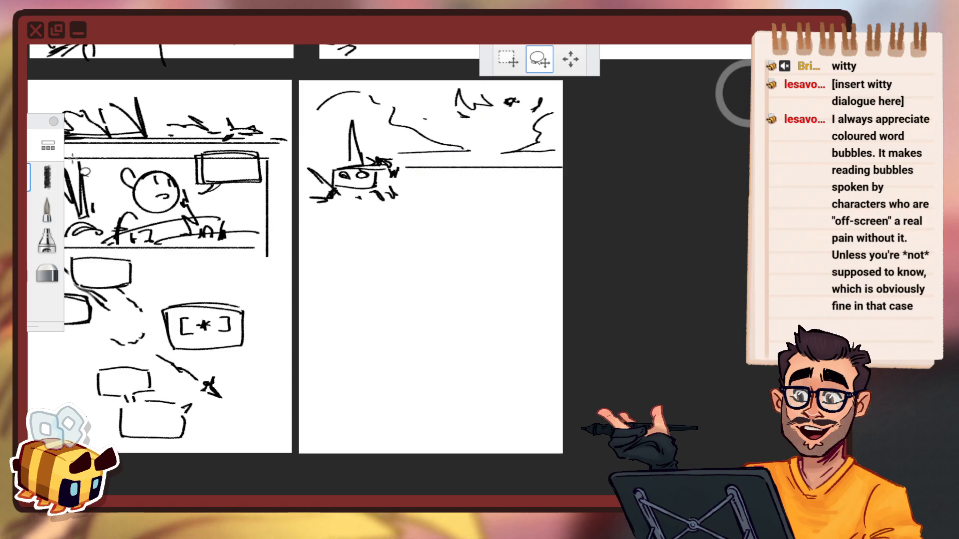
# Try a short horizontal panel line just beneath the boat.
pyautogui.press('b')
pyautogui.press('space')
pyautogui.moveTo(419, 257); pyautogui.dragTo(420, 242)
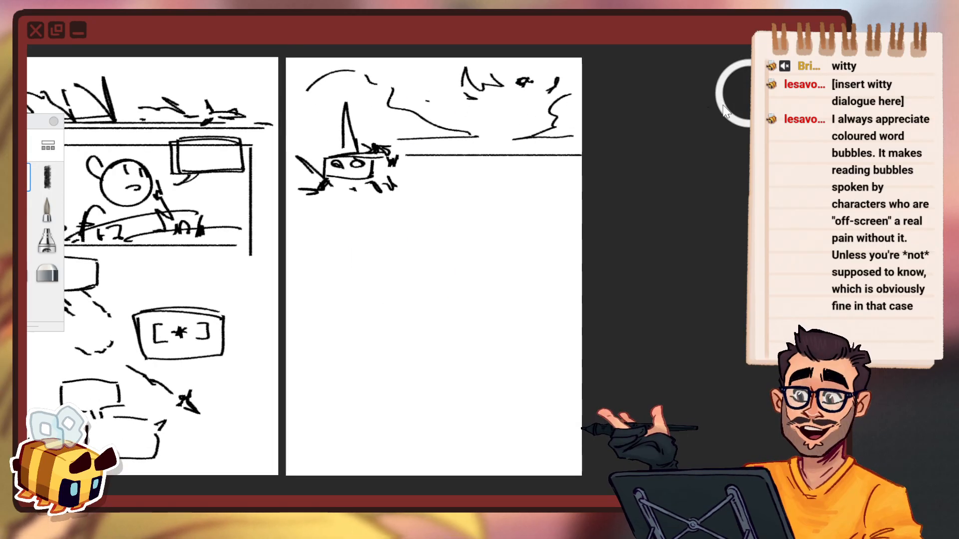
pyautogui.moveTo(308, 209); pyautogui.dragTo(419, 208)
pyautogui.hotkey('ctrl', 'z')
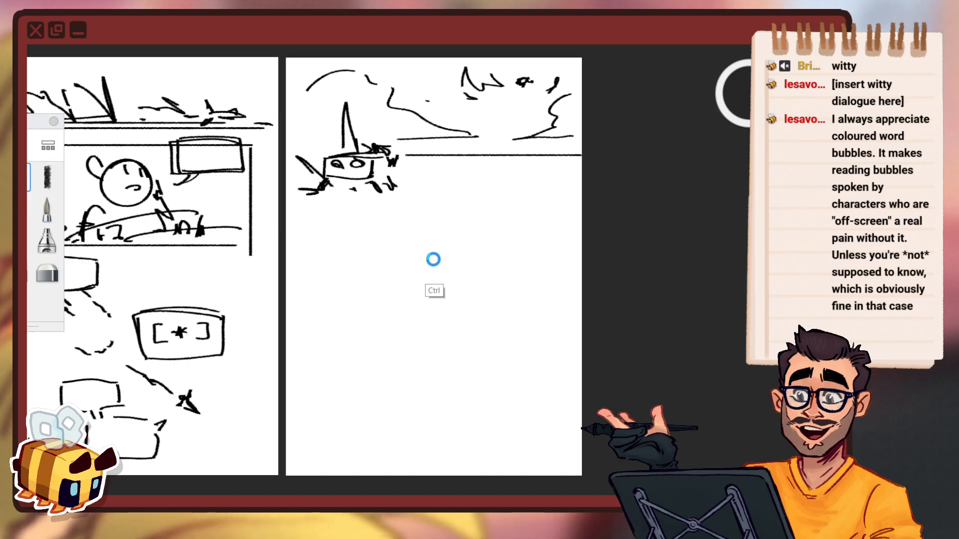
pyautogui.press('space')
pyautogui.moveTo(375, 244); pyautogui.dragTo(351, 294)
pyautogui.moveTo(452, 243); pyautogui.dragTo(455, 215)
pyautogui.moveTo(380, 257); pyautogui.dragTo(389, 231)
pyautogui.moveTo(426, 327); pyautogui.dragTo(419, 279)
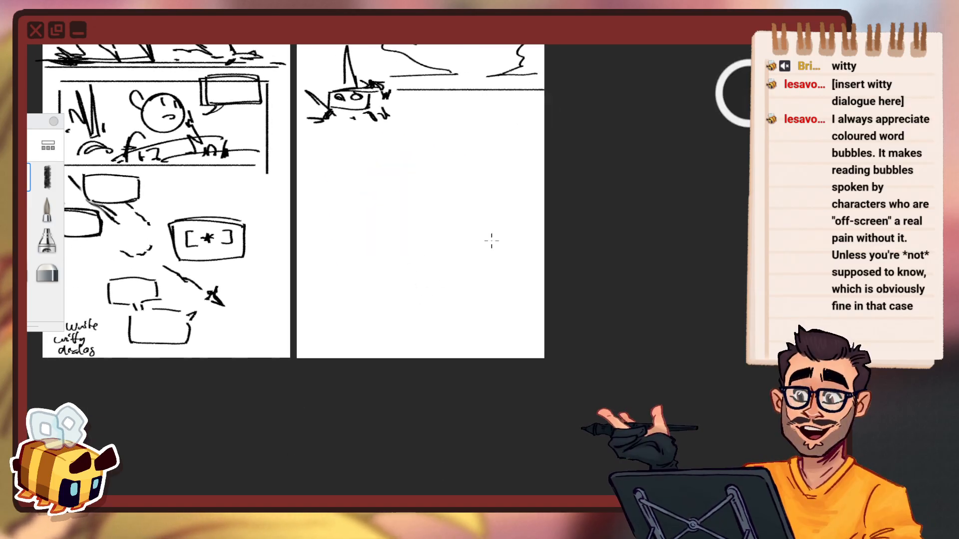
pyautogui.press('space')
pyautogui.moveTo(381, 314); pyautogui.dragTo(407, 328)
pyautogui.moveTo(464, 277); pyautogui.dragTo(466, 312)
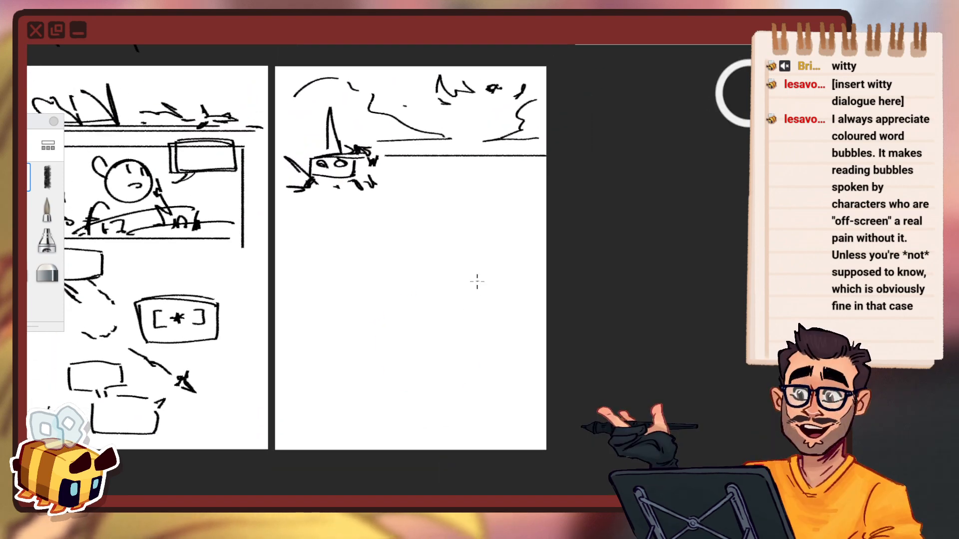
pyautogui.press('space')
pyautogui.moveTo(355, 254); pyautogui.dragTo(395, 223)
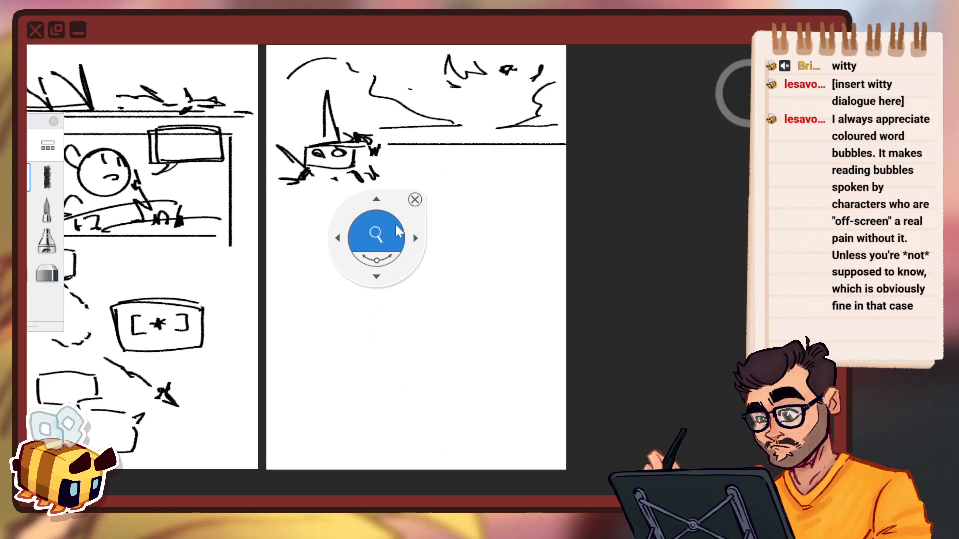
# Try a straight panel border below the boat, with a vertical left side and a horizontal top line across the page.
pyautogui.moveTo(286, 209); pyautogui.dragTo(291, 283)
pyautogui.hotkey('ctrl', 'z')
pyautogui.click(343, 200)
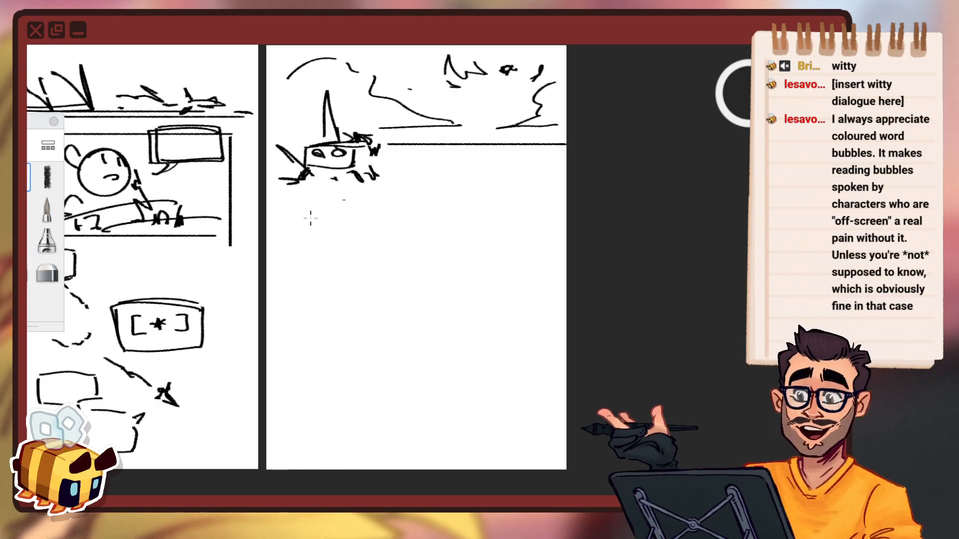
pyautogui.moveTo(285, 215)
pyautogui.mouseDown()
pyautogui.moveTo(286, 297)
pyautogui.moveTo(542, 201)
pyautogui.mouseUp()
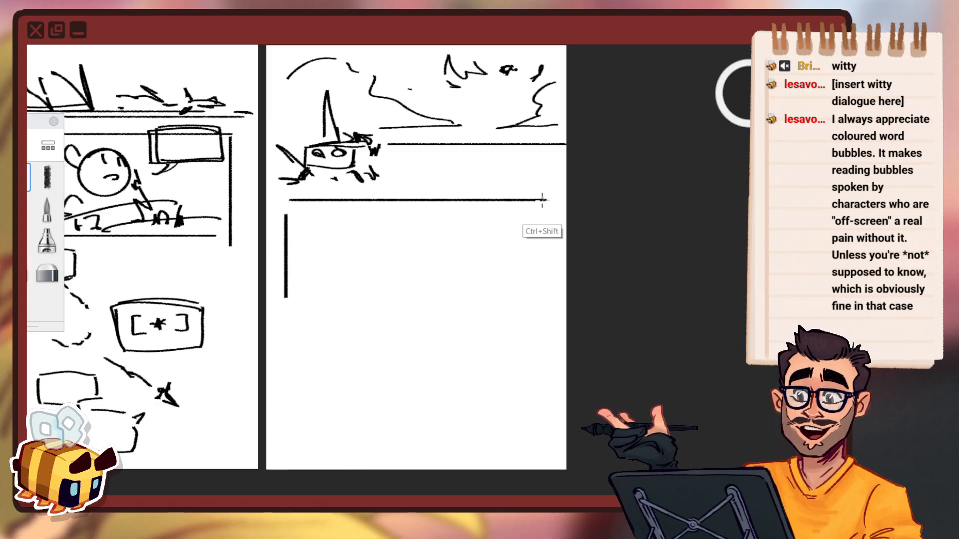
pyautogui.hotkey('ctrl', 'z')
pyautogui.hotkey('ctrl', 'z')
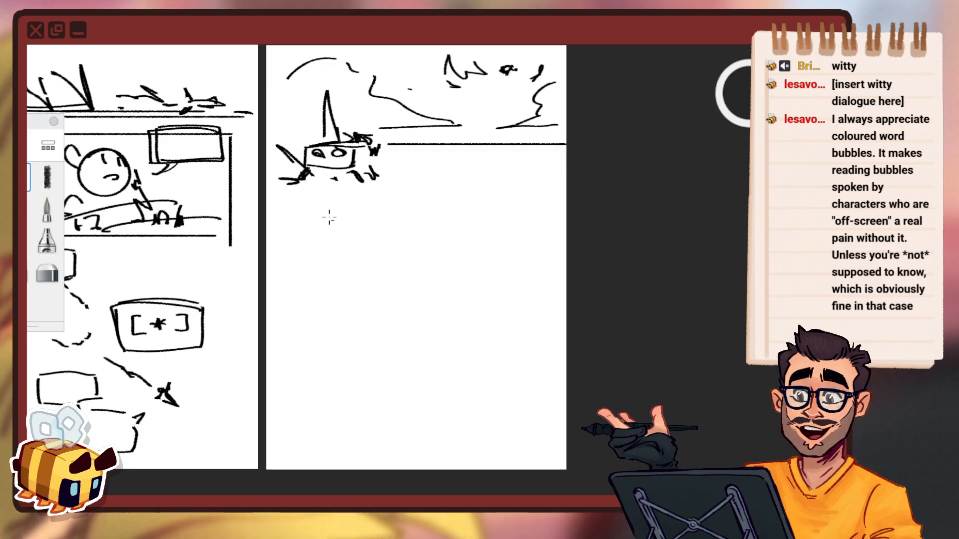
# Try a large circle and a horizontal top line in the space below the boat.
pyautogui.moveTo(328, 210); pyautogui.dragTo(350, 263)
pyautogui.hotkey('ctrl', 'z')
pyautogui.moveTo(365, 202)
pyautogui.mouseDown()
pyautogui.moveTo(375, 296)
pyautogui.moveTo(313, 267)
pyautogui.mouseUp()
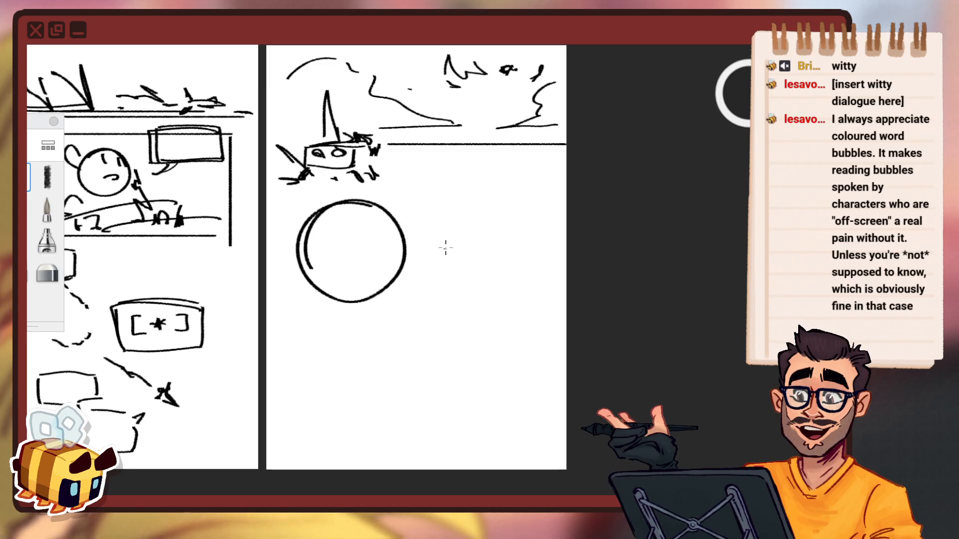
pyautogui.hotkey('ctrl', 'z')
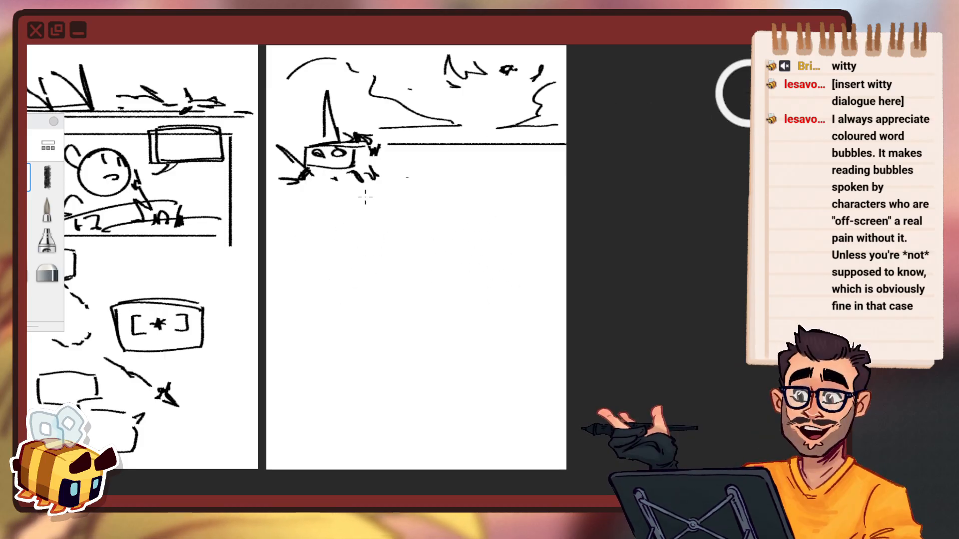
pyautogui.moveTo(281, 204); pyautogui.dragTo(399, 202)
pyautogui.hotkey('ctrl', 'z')
pyautogui.hotkey('ctrl', 'z')
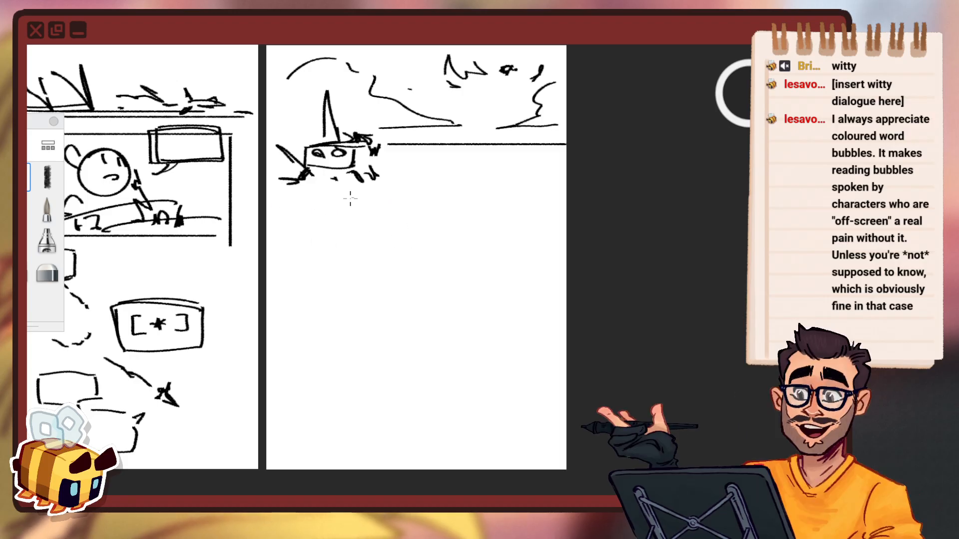
# Draw a roughly square panel frame below the boat, along the left half of the page.
pyautogui.moveTo(288, 197); pyautogui.dragTo(416, 194)
pyautogui.moveTo(284, 195); pyautogui.dragTo(285, 305)
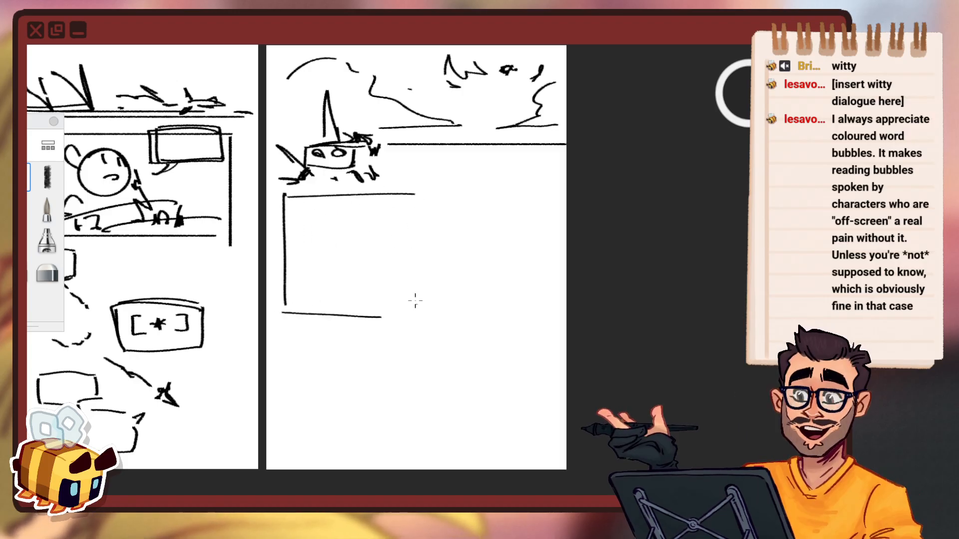
pyautogui.moveTo(405, 316); pyautogui.dragTo(321, 321)
pyautogui.hotkey('ctrl', 'z')
pyautogui.hotkey('ctrl', 'z')
pyautogui.hotkey('ctrl', 'z')
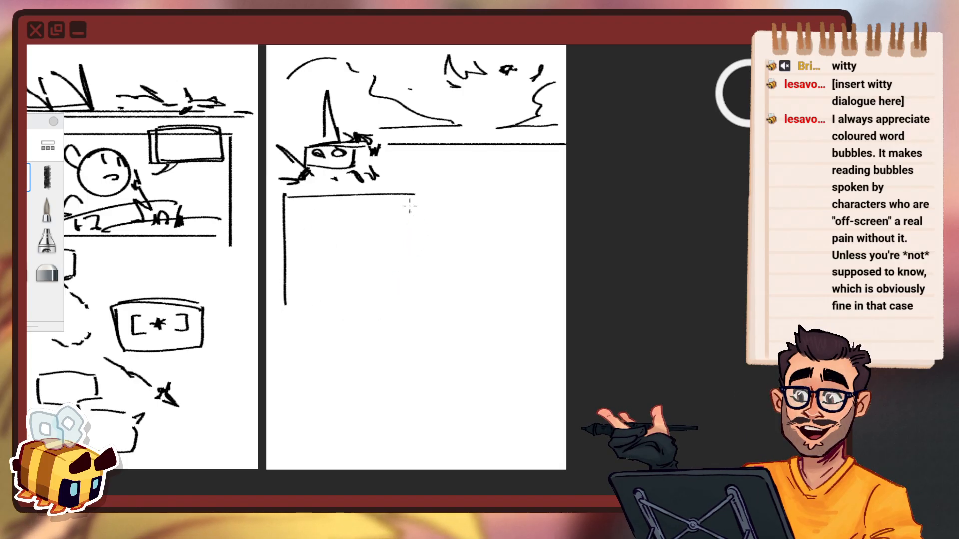
pyautogui.moveTo(413, 197); pyautogui.dragTo(406, 313)
pyautogui.moveTo(295, 322); pyautogui.dragTo(409, 322)
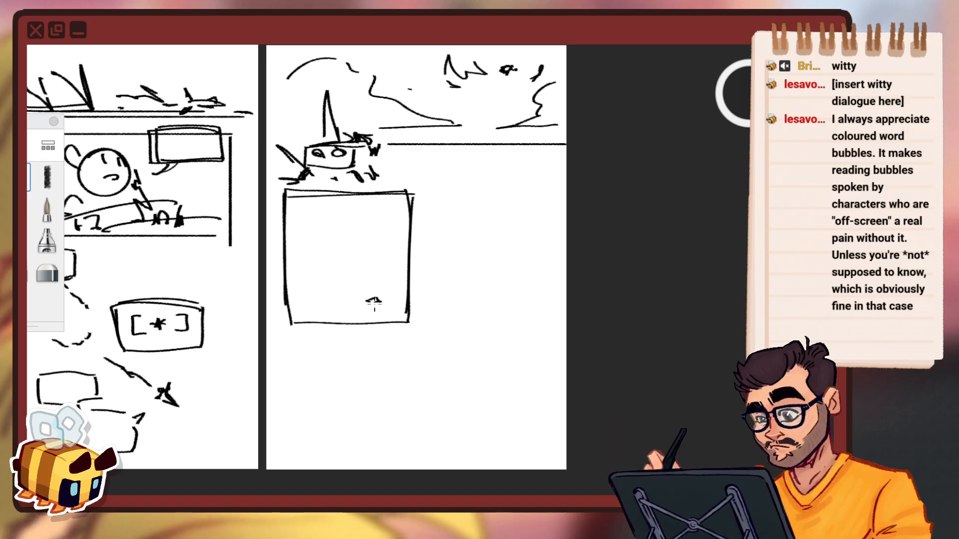
# Sketch a hunched figure with a round head, ear and curved back inside the panel, beside a tiny sailing boat.
pyautogui.moveTo(307, 292); pyautogui.dragTo(327, 214)
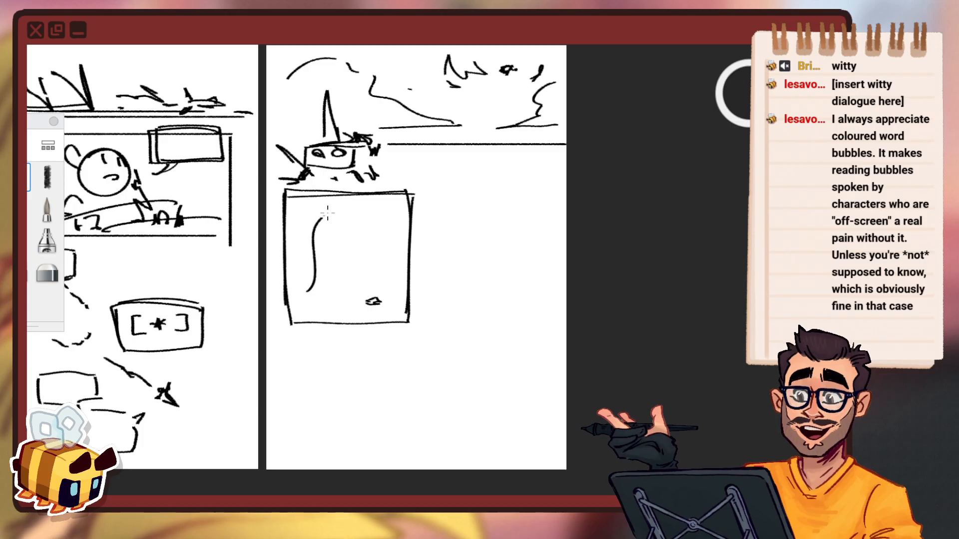
pyautogui.hotkey('ctrl', 'z')
pyautogui.moveTo(308, 286)
pyautogui.mouseDown()
pyautogui.moveTo(337, 209)
pyautogui.moveTo(357, 198)
pyautogui.mouseUp()
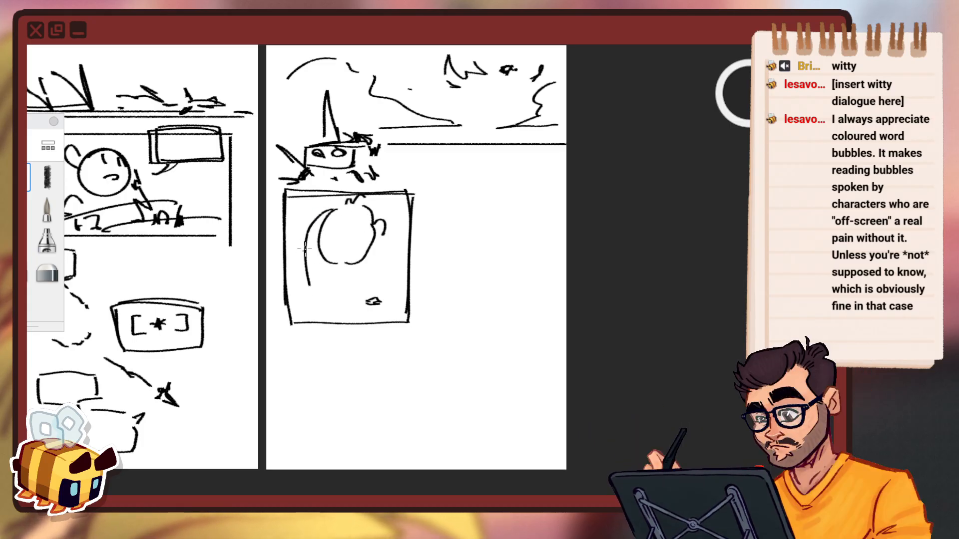
pyautogui.moveTo(301, 286); pyautogui.dragTo(316, 226)
pyautogui.moveTo(342, 279)
pyautogui.mouseDown()
pyautogui.moveTo(325, 301)
pyautogui.moveTo(343, 294)
pyautogui.mouseUp()
pyautogui.moveTo(326, 300); pyautogui.dragTo(392, 307)
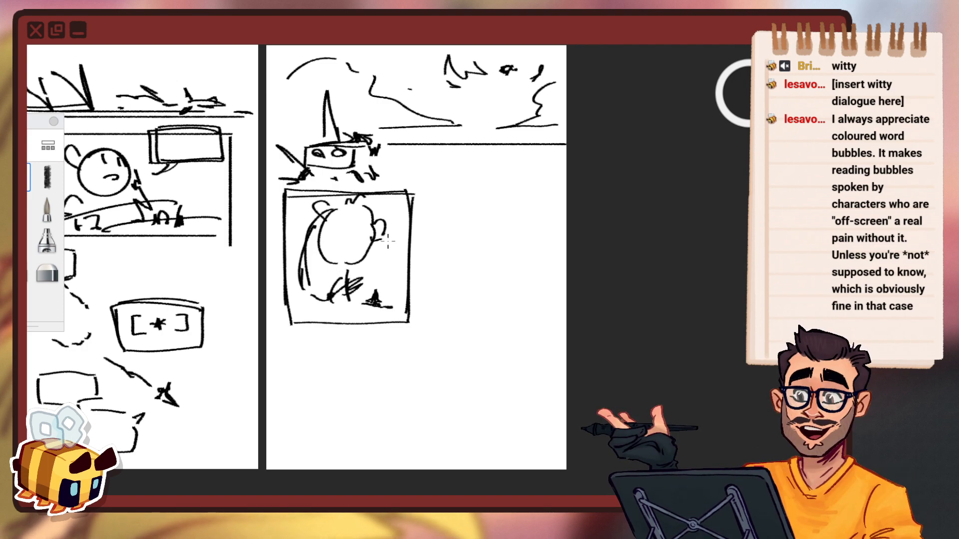
# Add a spiky burst on the figure's face and a short horizon line behind the tiny boat.
pyautogui.moveTo(337, 230)
pyautogui.mouseDown()
pyautogui.moveTo(344, 215)
pyautogui.moveTo(346, 243)
pyautogui.moveTo(363, 248)
pyautogui.mouseUp()
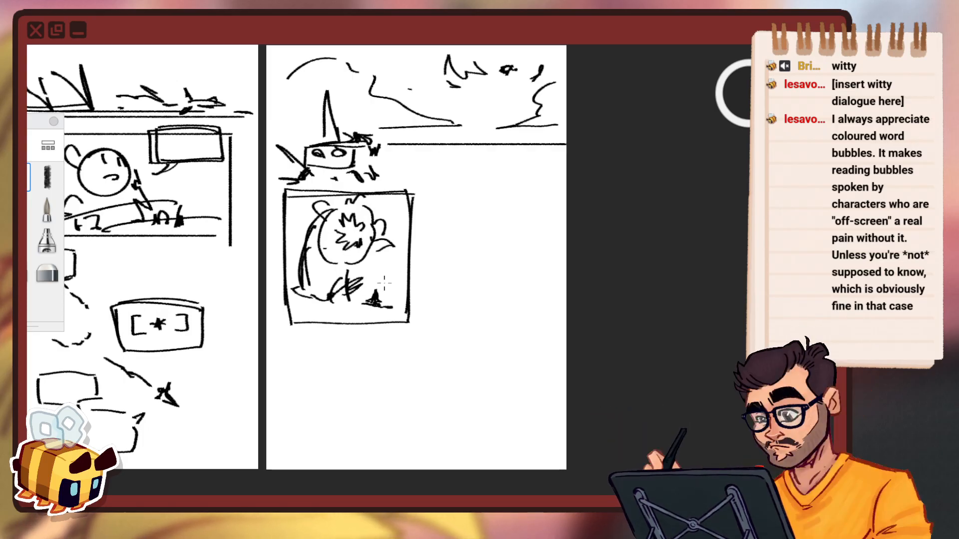
pyautogui.moveTo(370, 285); pyautogui.dragTo(420, 285)
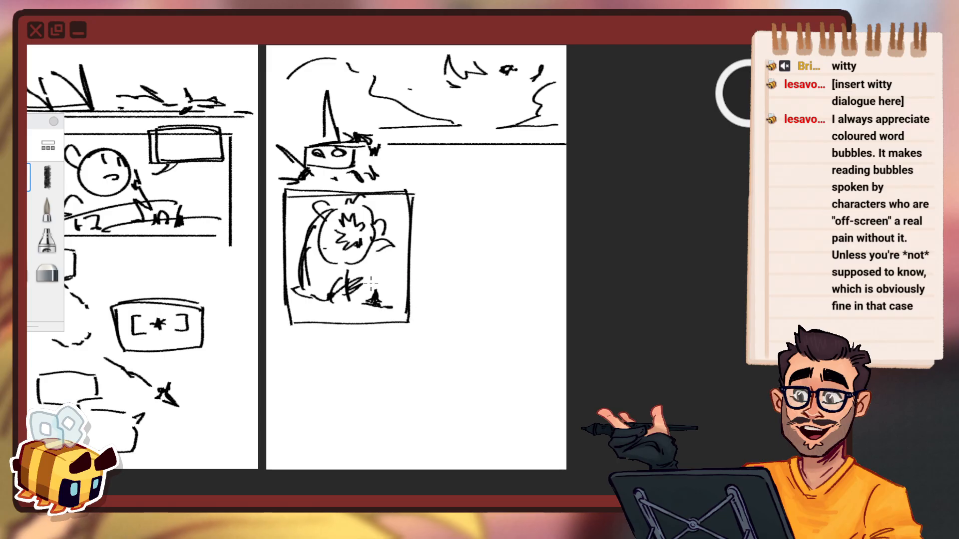
pyautogui.moveTo(371, 286)
pyautogui.mouseDown()
pyautogui.moveTo(409, 286)
pyautogui.moveTo(425, 265)
pyautogui.moveTo(417, 221)
pyautogui.mouseUp()
# Select the square panel with its figure using a rectangular selection, enlarge it and reposition it below the boat.
pyautogui.press('space')
pyautogui.moveTo(387, 259)
pyautogui.mouseDown()
pyautogui.moveTo(386, 238)
pyautogui.moveTo(389, 262)
pyautogui.mouseUp()
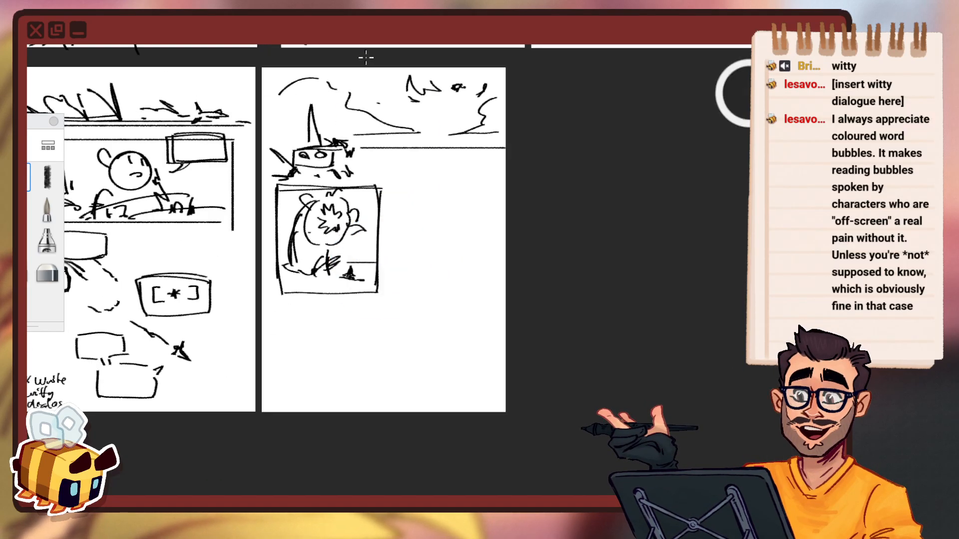
pyautogui.press('v')
pyautogui.click(508, 59)
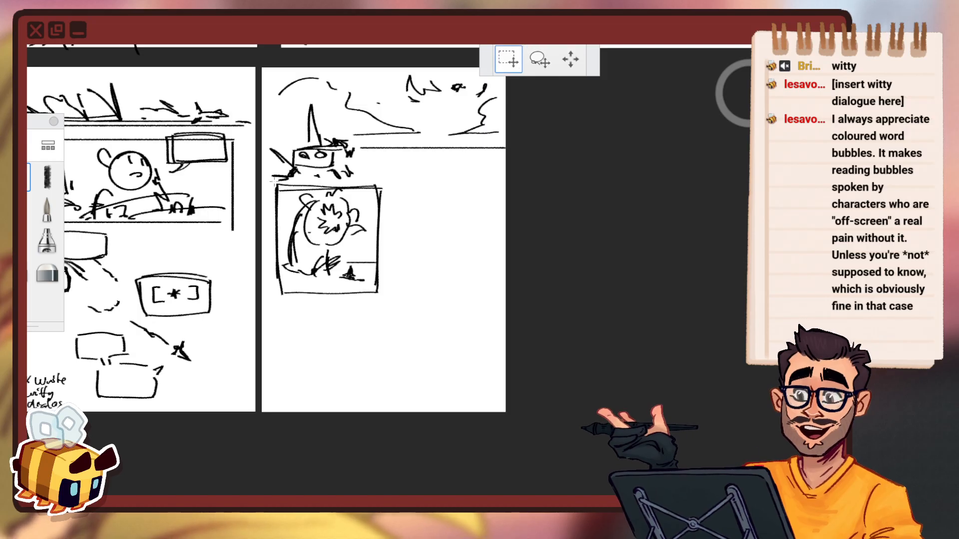
pyautogui.moveTo(270, 182); pyautogui.dragTo(436, 337)
pyautogui.moveTo(464, 296)
pyautogui.mouseDown()
pyautogui.moveTo(471, 316)
pyautogui.moveTo(441, 294)
pyautogui.mouseUp()
pyautogui.moveTo(436, 322); pyautogui.dragTo(442, 313)
pyautogui.moveTo(488, 302)
pyautogui.mouseDown()
pyautogui.moveTo(547, 302)
pyautogui.moveTo(488, 286)
pyautogui.mouseUp()
pyautogui.click(523, 265)
# Erase the panel's top border, its left side and the figure's body strokes, keeping the head and tiny boat.
pyautogui.press('space')
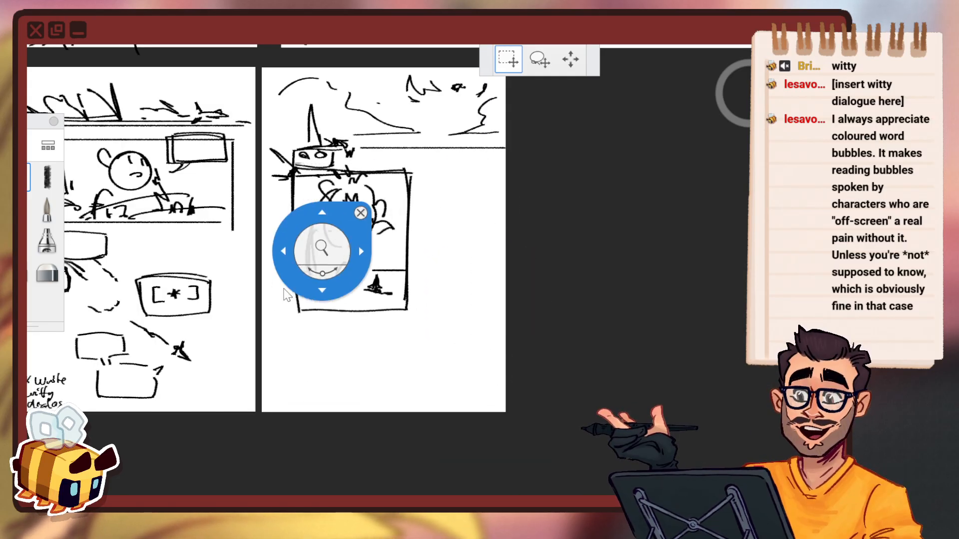
pyautogui.moveTo(319, 252); pyautogui.dragTo(335, 238)
pyautogui.click(47, 276)
pyautogui.moveTo(345, 147)
pyautogui.mouseDown()
pyautogui.moveTo(424, 132)
pyautogui.moveTo(387, 142)
pyautogui.mouseUp()
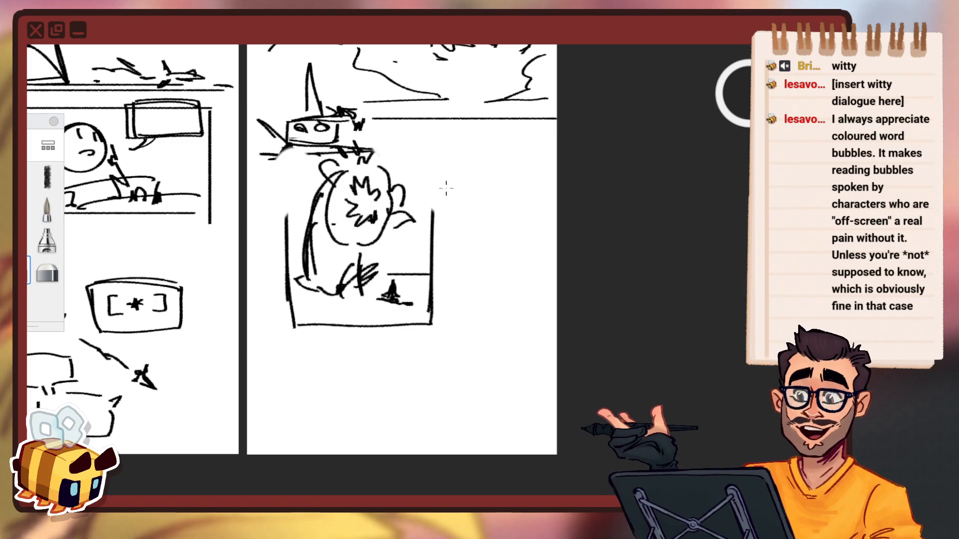
pyautogui.moveTo(302, 339)
pyautogui.mouseDown()
pyautogui.moveTo(355, 283)
pyautogui.moveTo(290, 235)
pyautogui.mouseUp()
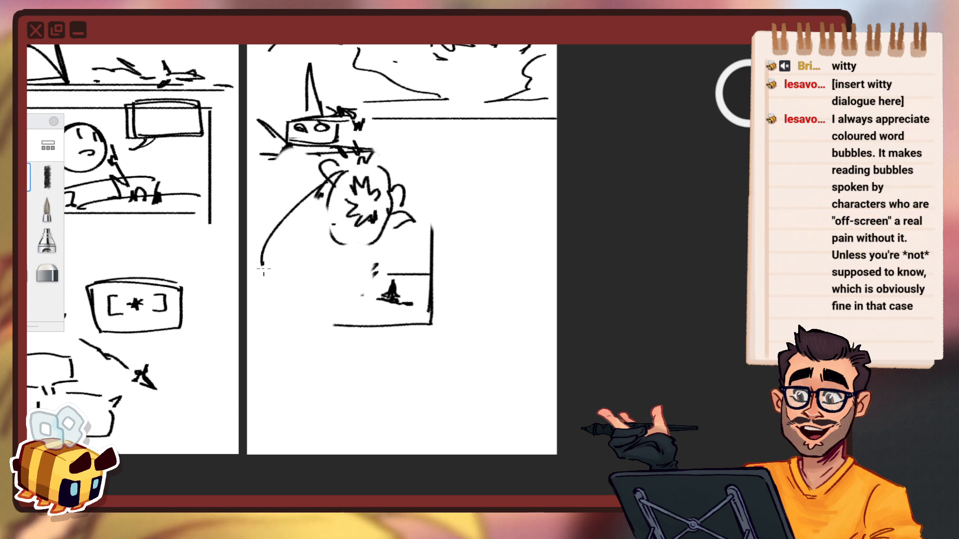
# Redraw the hunched figure's long curved back and lower body strokes, and extend the tiny boat's hull.
pyautogui.moveTo(330, 172); pyautogui.dragTo(268, 263)
pyautogui.moveTo(360, 257); pyautogui.dragTo(290, 285)
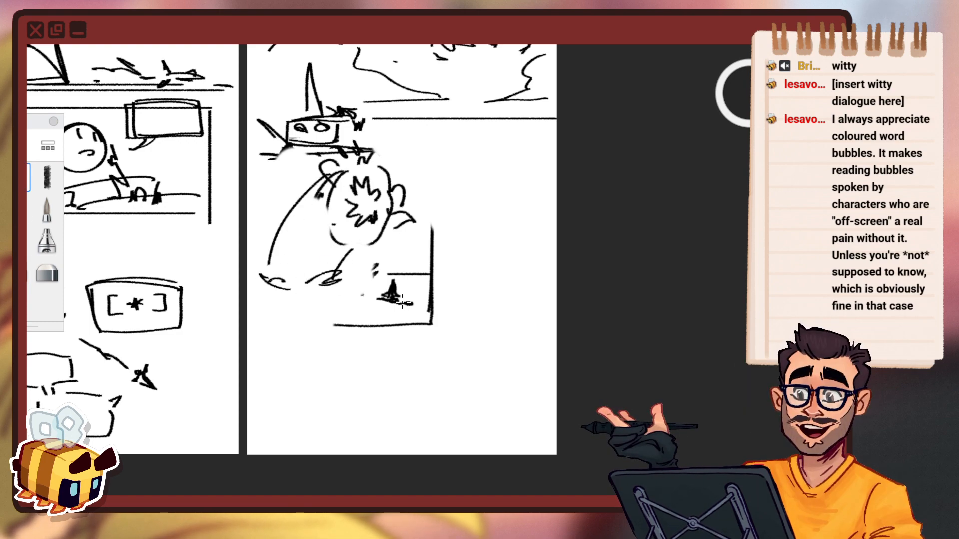
pyautogui.moveTo(353, 291); pyautogui.dragTo(380, 300)
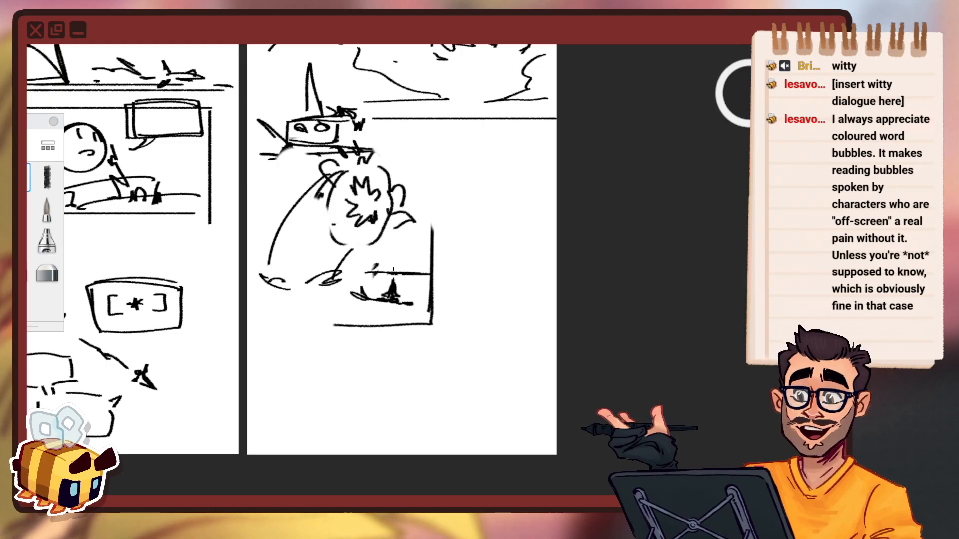
# Redraw the figure panel's bottom edge, upper corner and both side borders around the figure.
pyautogui.moveTo(267, 329); pyautogui.dragTo(370, 328)
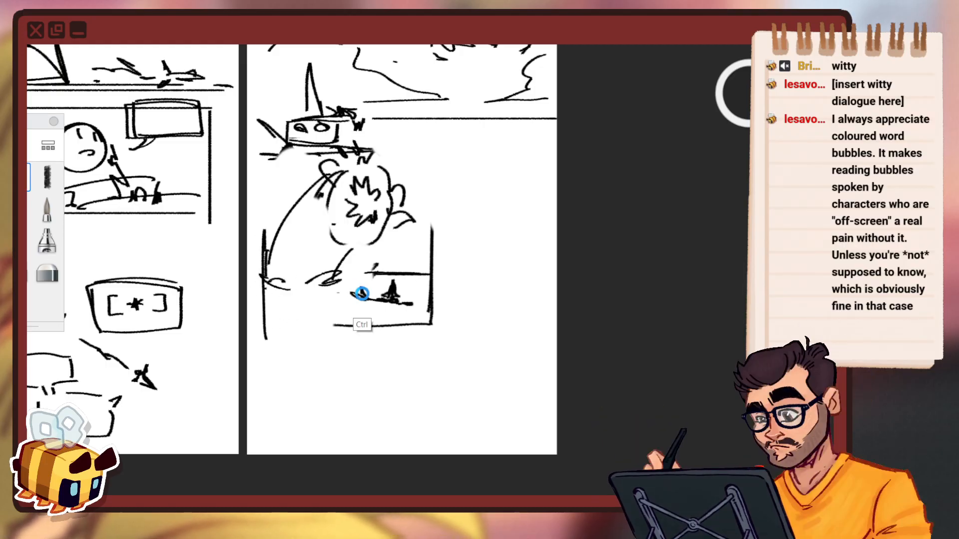
pyautogui.moveTo(415, 197); pyautogui.dragTo(431, 197)
pyautogui.moveTo(433, 199); pyautogui.dragTo(433, 223)
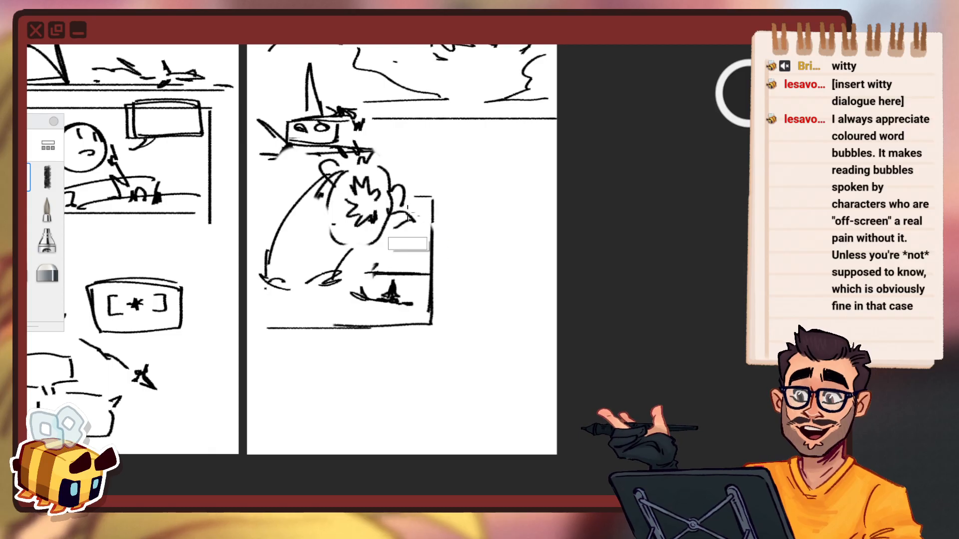
pyautogui.moveTo(265, 192)
pyautogui.mouseDown()
pyautogui.moveTo(302, 193)
pyautogui.moveTo(266, 318)
pyautogui.mouseUp()
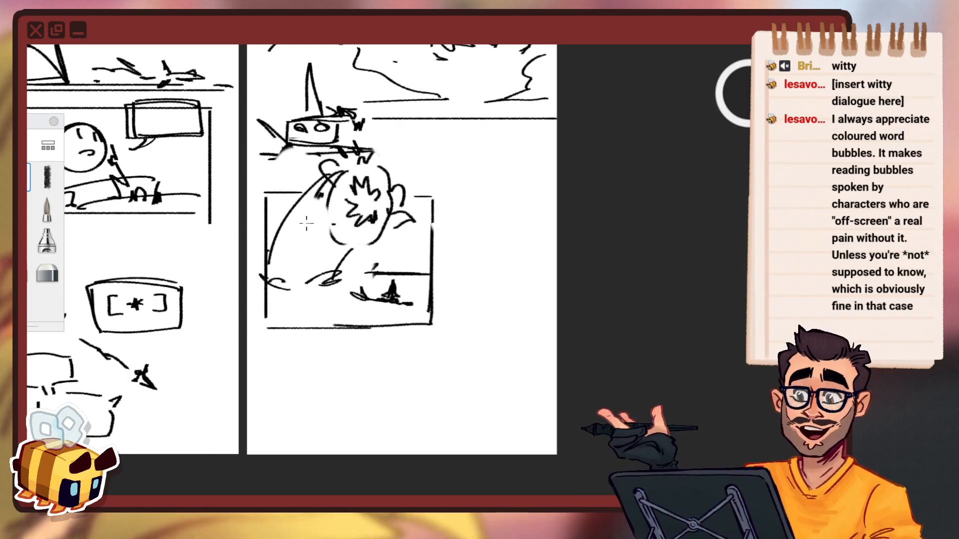
# Narrow the figure panel with a new left border, erasing the old left and bottom edges and redrawing the bottom one.
pyautogui.moveTo(281, 195); pyautogui.dragTo(280, 328)
pyautogui.click(21, 271)
pyautogui.moveTo(255, 192); pyautogui.dragTo(254, 342)
pyautogui.moveTo(391, 287); pyautogui.dragTo(392, 291)
pyautogui.hotkey('ctrl', 'z')
pyautogui.moveTo(275, 341); pyautogui.dragTo(397, 344)
pyautogui.click(21, 177)
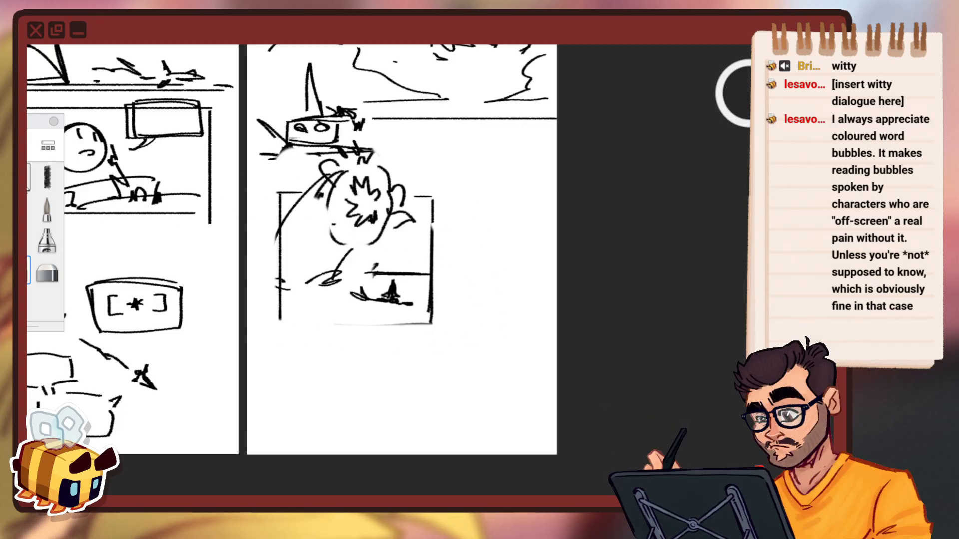
pyautogui.moveTo(287, 326); pyautogui.dragTo(423, 326)
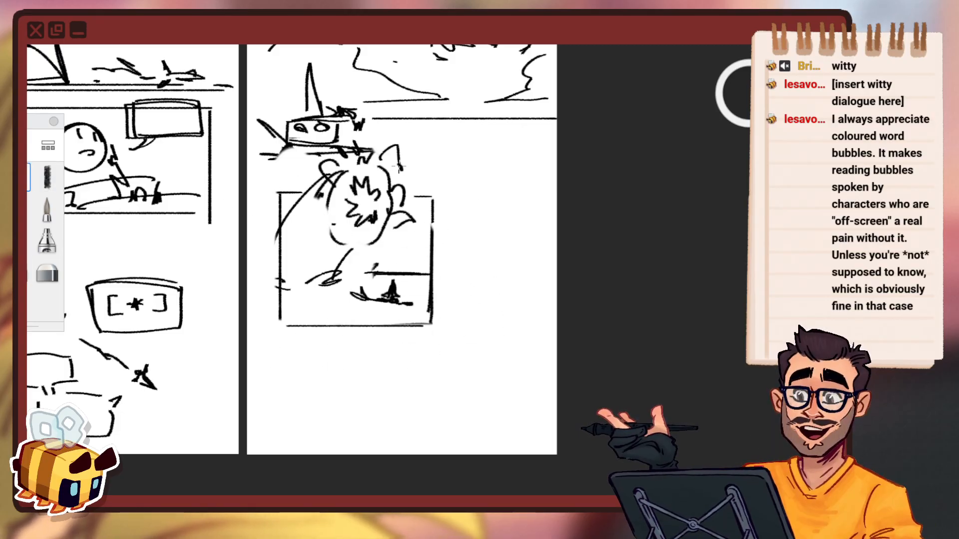
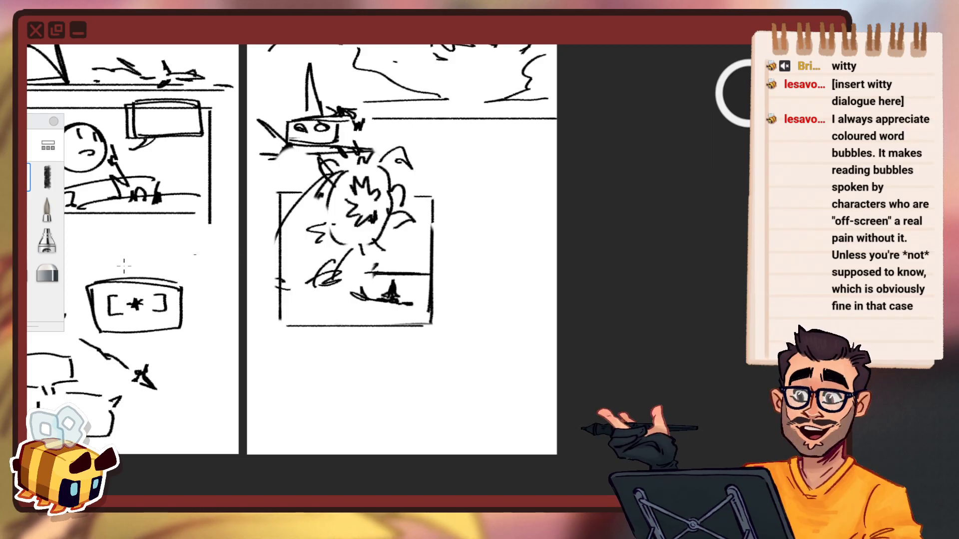
# Erase the tiny boat and its horizon and redraw both inside the panel, adding short marks around the figure's head.
pyautogui.hotkey('ctrl', 'z')
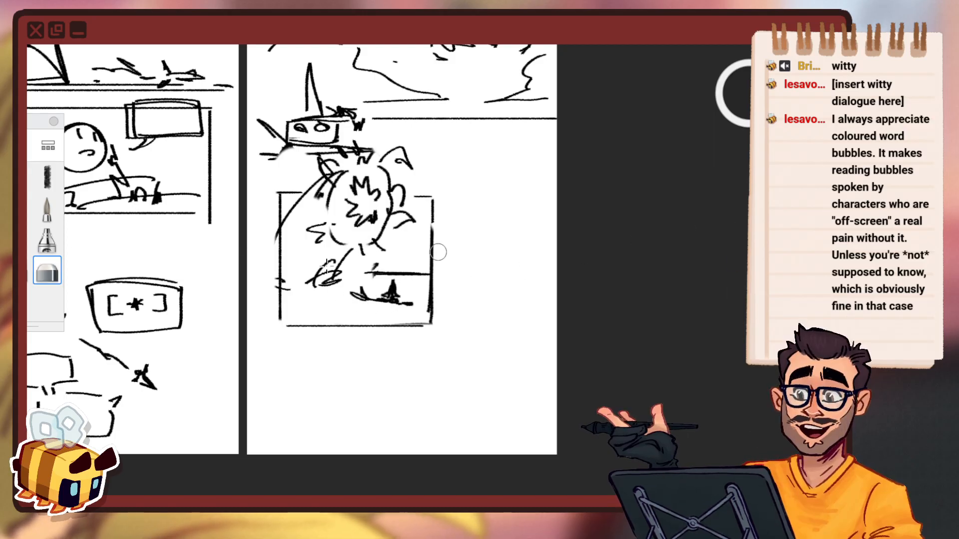
pyautogui.click(27, 263)
pyautogui.moveTo(361, 293)
pyautogui.mouseDown()
pyautogui.moveTo(392, 297)
pyautogui.moveTo(413, 274)
pyautogui.mouseUp()
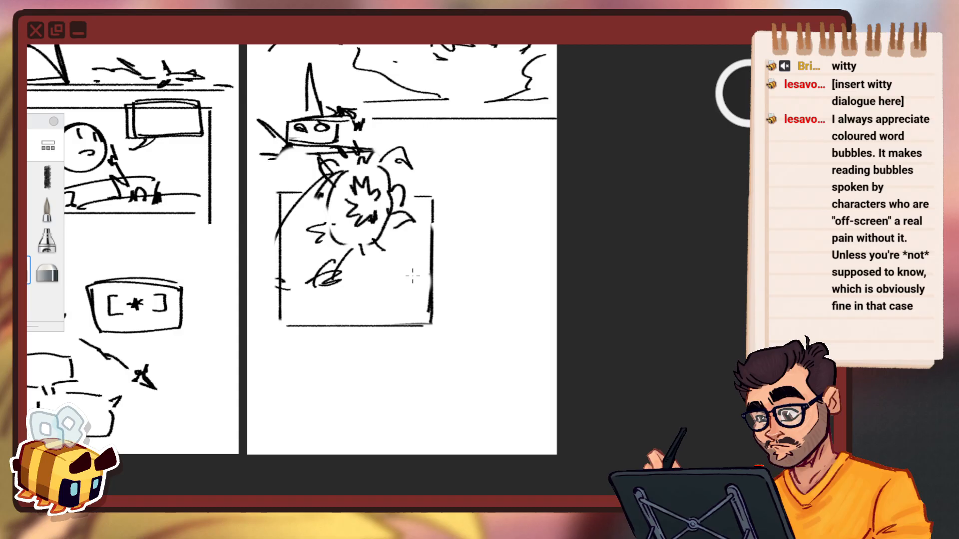
pyautogui.click(28, 177)
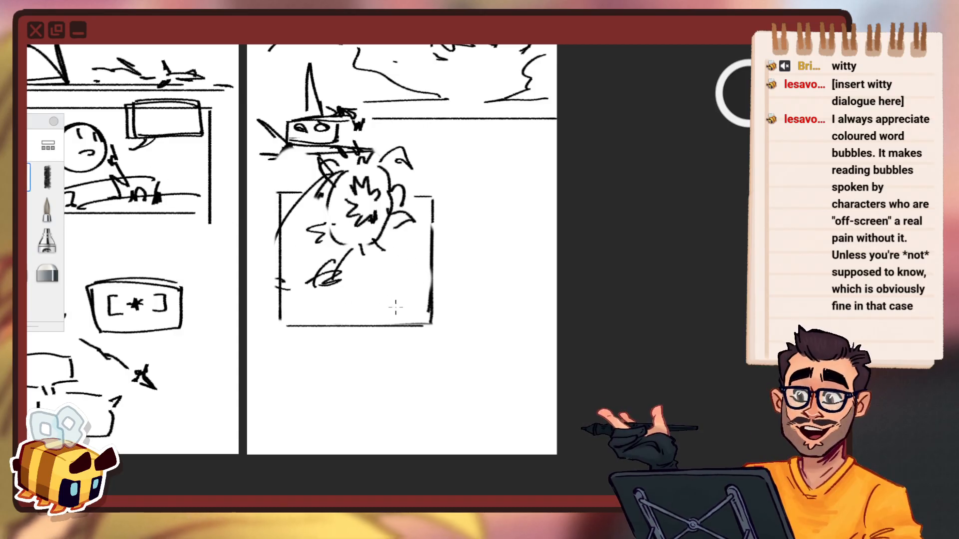
pyautogui.moveTo(384, 297)
pyautogui.mouseDown()
pyautogui.moveTo(389, 277)
pyautogui.moveTo(421, 268)
pyautogui.mouseUp()
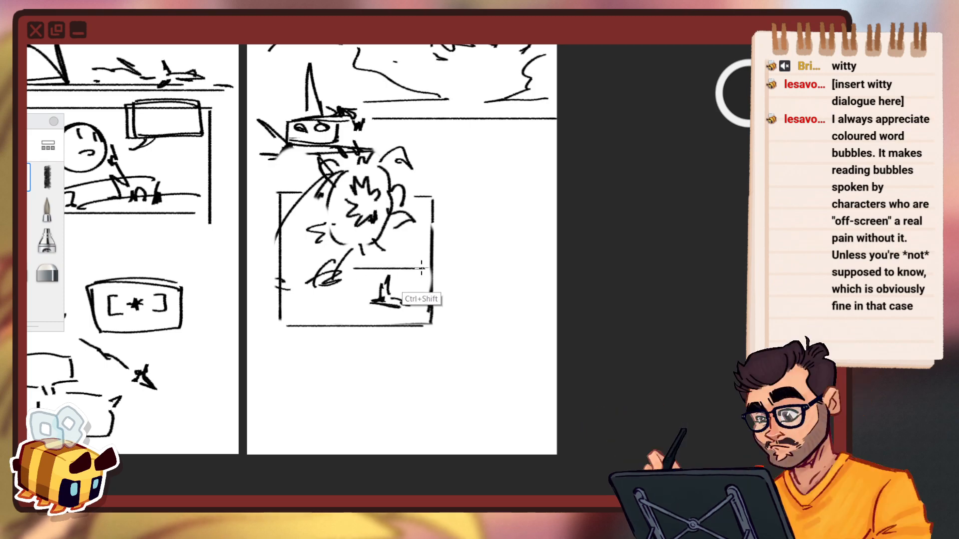
pyautogui.moveTo(387, 240); pyautogui.dragTo(398, 241)
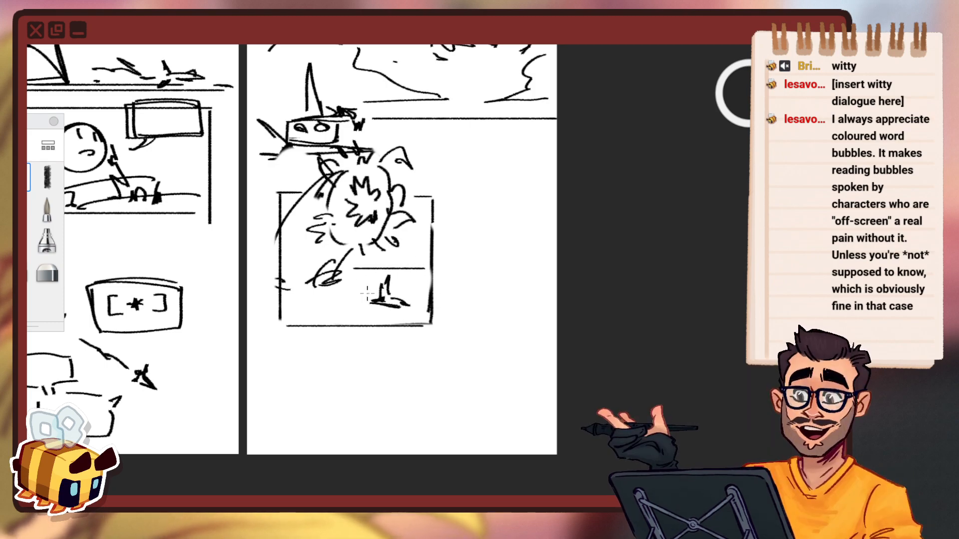
pyautogui.moveTo(351, 296); pyautogui.dragTo(345, 290)
# Try a small square panel in the empty area beside the figure panel.
pyautogui.moveTo(449, 287)
pyautogui.mouseDown()
pyautogui.moveTo(439, 284)
pyautogui.moveTo(472, 286)
pyautogui.mouseUp()
pyautogui.moveTo(528, 252)
pyautogui.mouseDown()
pyautogui.moveTo(505, 240)
pyautogui.moveTo(510, 228)
pyautogui.mouseUp()
pyautogui.moveTo(433, 211); pyautogui.dragTo(430, 313)
pyautogui.moveTo(424, 216)
pyautogui.mouseDown()
pyautogui.moveTo(533, 216)
pyautogui.moveTo(530, 312)
pyautogui.moveTo(440, 311)
pyautogui.mouseUp()
pyautogui.moveTo(529, 221)
pyautogui.mouseDown()
pyautogui.moveTo(523, 322)
pyautogui.moveTo(527, 225)
pyautogui.moveTo(429, 218)
pyautogui.mouseUp()
pyautogui.hotkey('ctrl', 'z')
pyautogui.press('e')
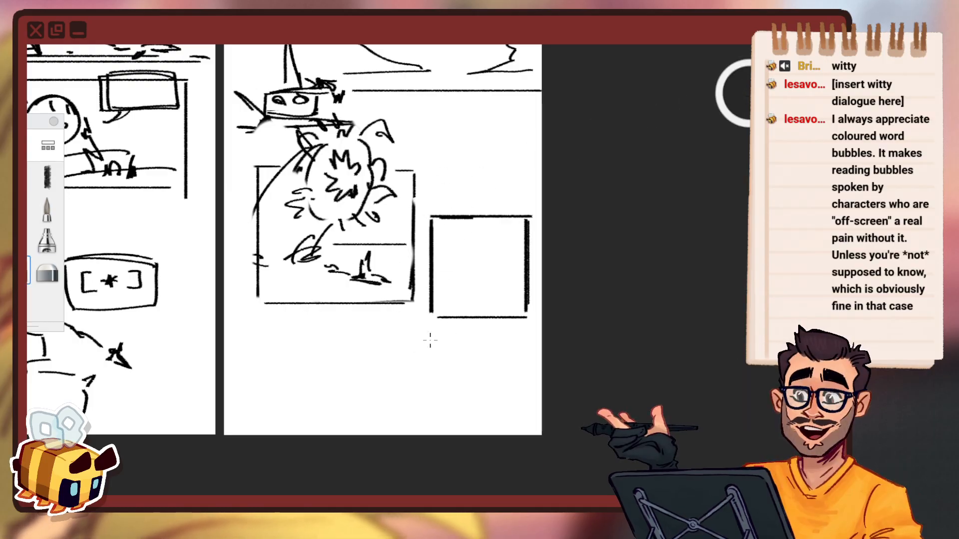
pyautogui.press('space')
pyautogui.moveTo(336, 334)
pyautogui.mouseDown()
pyautogui.moveTo(342, 370)
pyautogui.moveTo(366, 253)
pyautogui.moveTo(519, 231)
pyautogui.mouseUp()
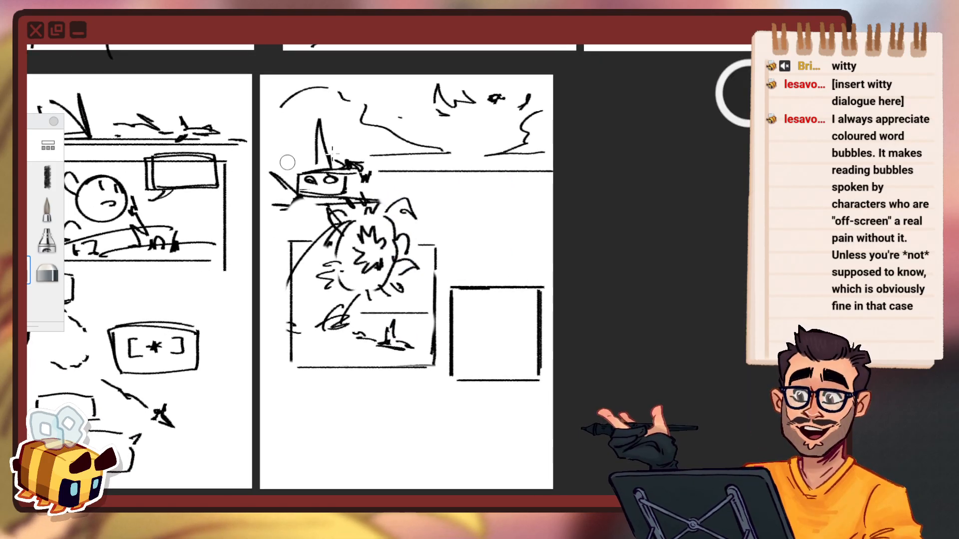
pyautogui.press('space')
pyautogui.moveTo(415, 295); pyautogui.dragTo(472, 288)
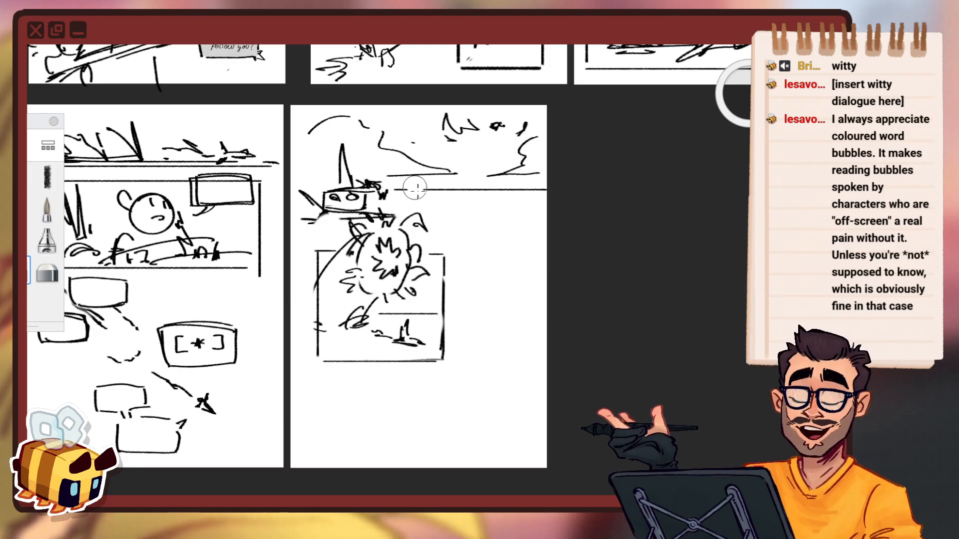
# Lasso the whole figure panel with its contents and shift it slightly toward the page's left edge.
pyautogui.press('space')
pyautogui.moveTo(409, 230); pyautogui.dragTo(413, 206)
pyautogui.press('v')
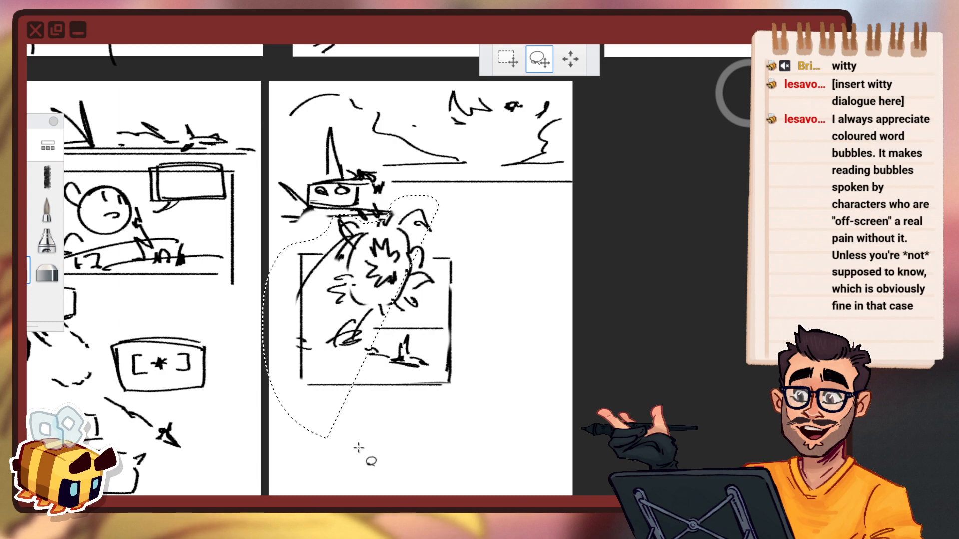
pyautogui.moveTo(359, 448)
pyautogui.mouseDown()
pyautogui.moveTo(546, 309)
pyautogui.moveTo(535, 280)
pyautogui.mouseUp()
pyautogui.moveTo(577, 322)
pyautogui.mouseDown()
pyautogui.moveTo(558, 330)
pyautogui.moveTo(567, 331)
pyautogui.mouseUp()
pyautogui.click(553, 276)
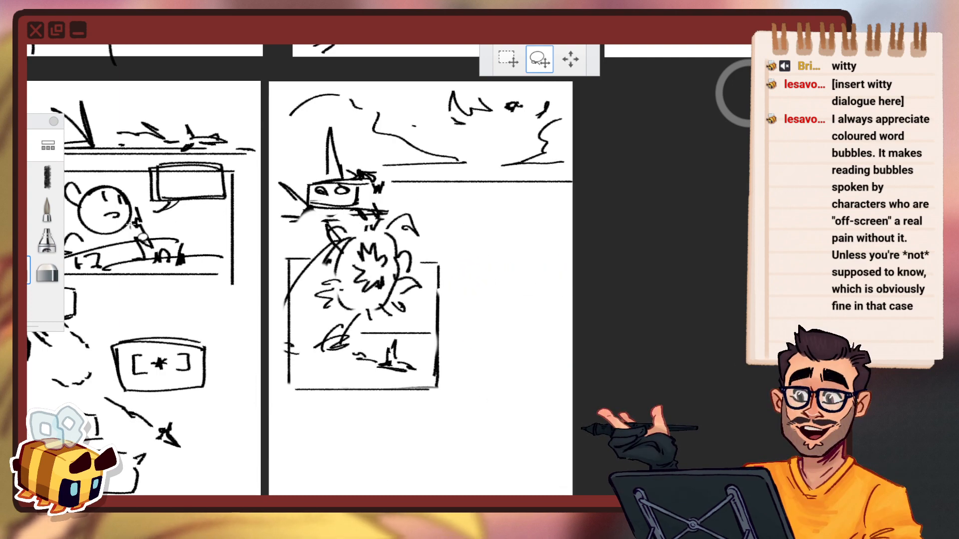
pyautogui.click(20, 177)
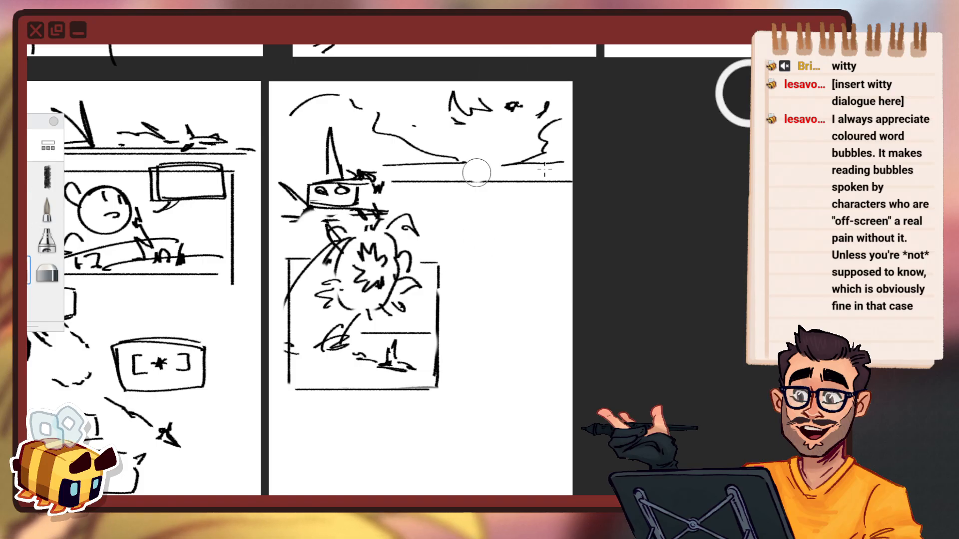
# Lasso the figure and tiny boat inside the panel and rotate them slightly counterclockwise so the horizon tilts.
pyautogui.moveTo(739, 103); pyautogui.dragTo(744, 96)
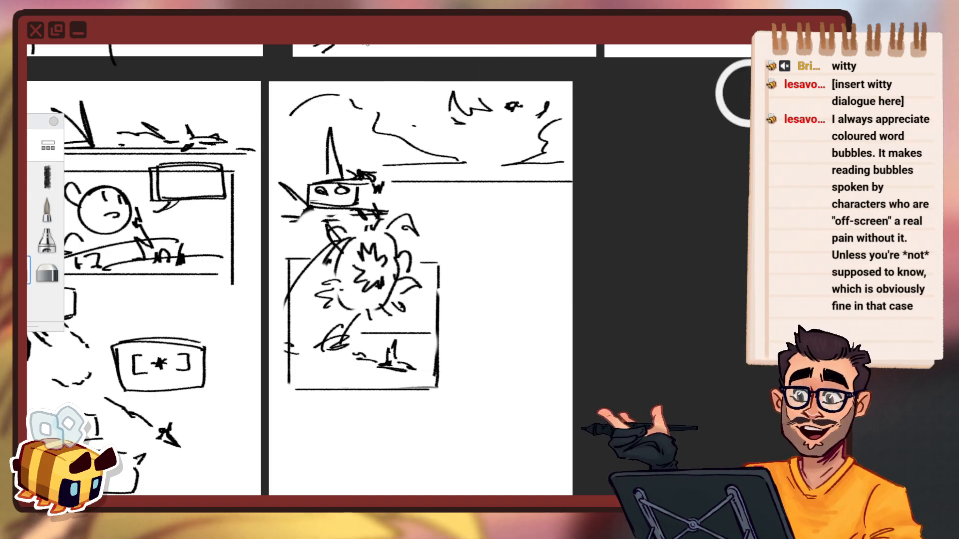
pyautogui.click(369, 36)
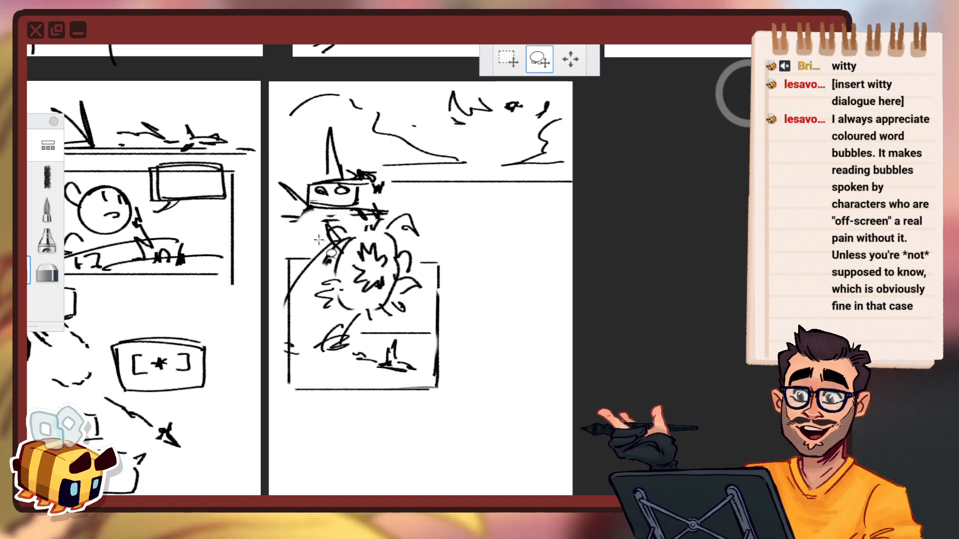
pyautogui.moveTo(319, 241)
pyautogui.mouseDown()
pyautogui.moveTo(328, 216)
pyautogui.moveTo(373, 220)
pyautogui.mouseUp()
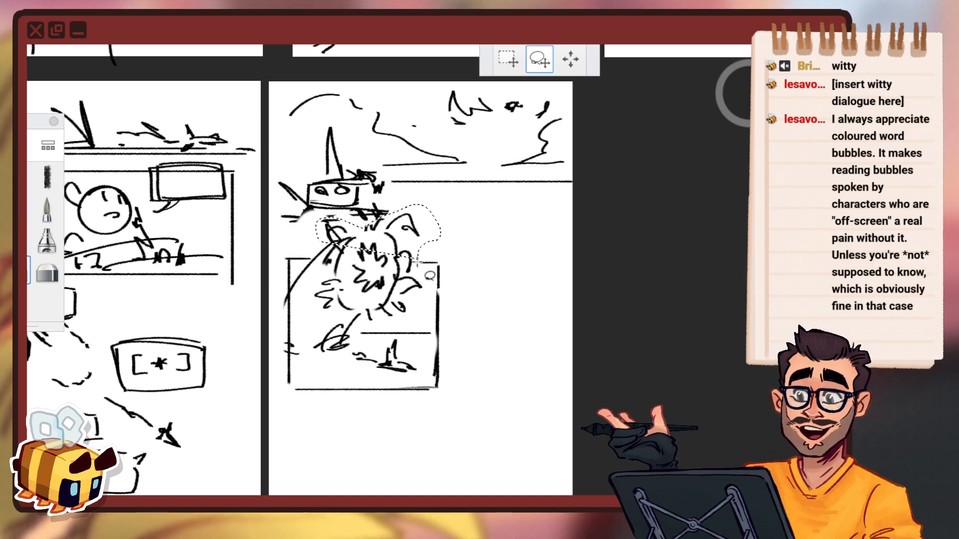
pyautogui.moveTo(429, 322)
pyautogui.mouseDown()
pyautogui.moveTo(424, 377)
pyautogui.moveTo(311, 368)
pyautogui.mouseUp()
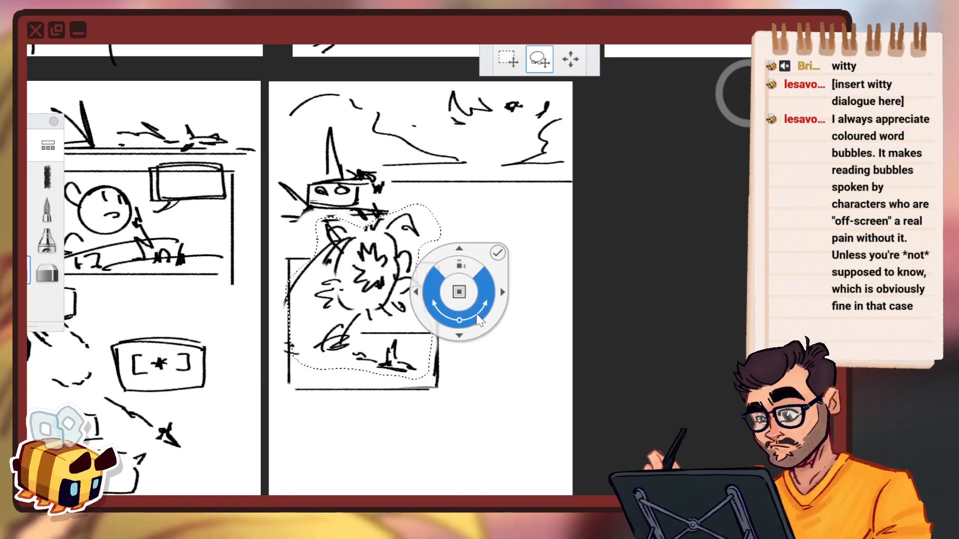
pyautogui.moveTo(478, 318)
pyautogui.mouseDown()
pyautogui.moveTo(478, 283)
pyautogui.moveTo(502, 291)
pyautogui.moveTo(489, 283)
pyautogui.mouseUp()
pyautogui.moveTo(505, 281); pyautogui.dragTo(510, 283)
pyautogui.moveTo(511, 280); pyautogui.dragTo(511, 277)
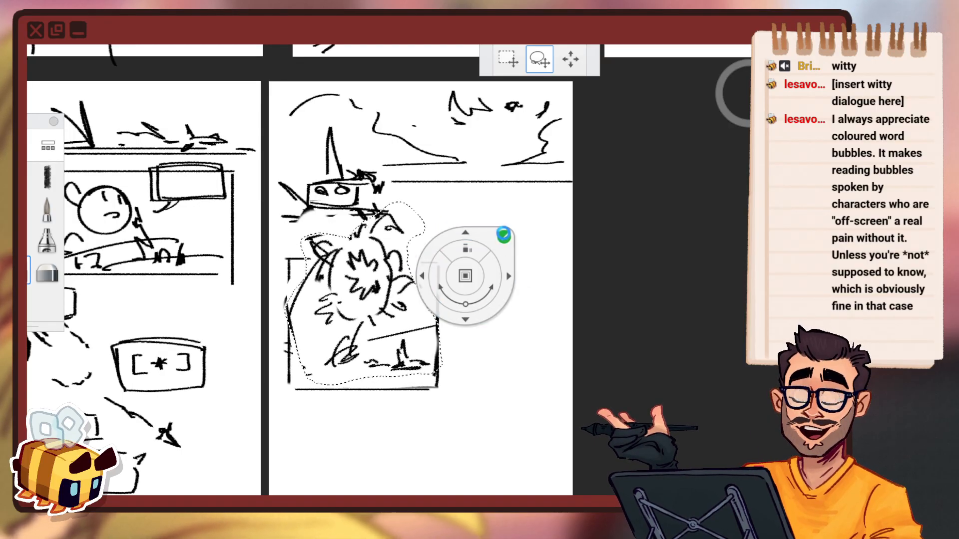
pyautogui.click(504, 236)
# Redraw the left and right borders of the figure panel and close its upper right corner.
pyautogui.click(20, 178)
pyautogui.moveTo(289, 261); pyautogui.dragTo(290, 389)
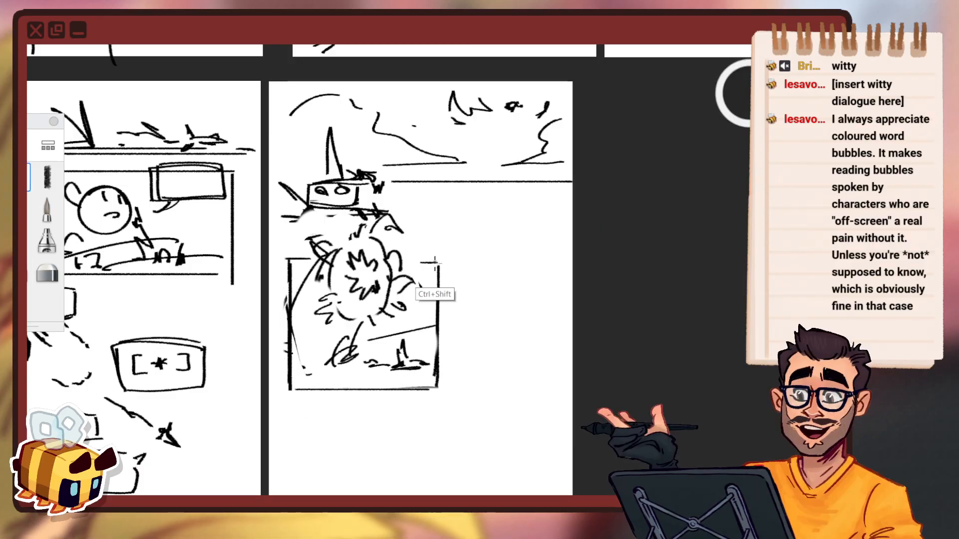
pyautogui.moveTo(440, 265); pyautogui.dragTo(438, 384)
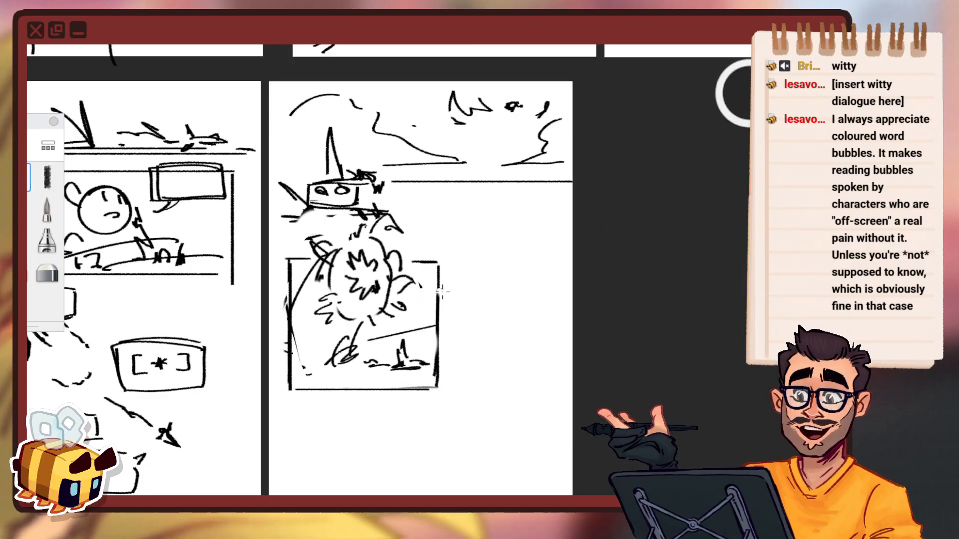
pyautogui.moveTo(515, 273); pyautogui.dragTo(478, 275)
pyautogui.moveTo(429, 240); pyautogui.dragTo(430, 330)
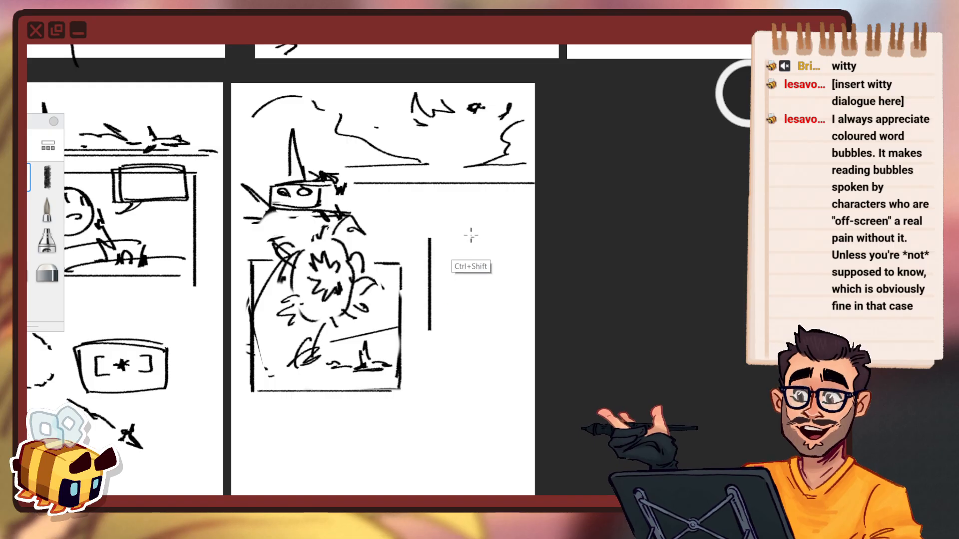
pyautogui.hotkey('ctrl', 'z')
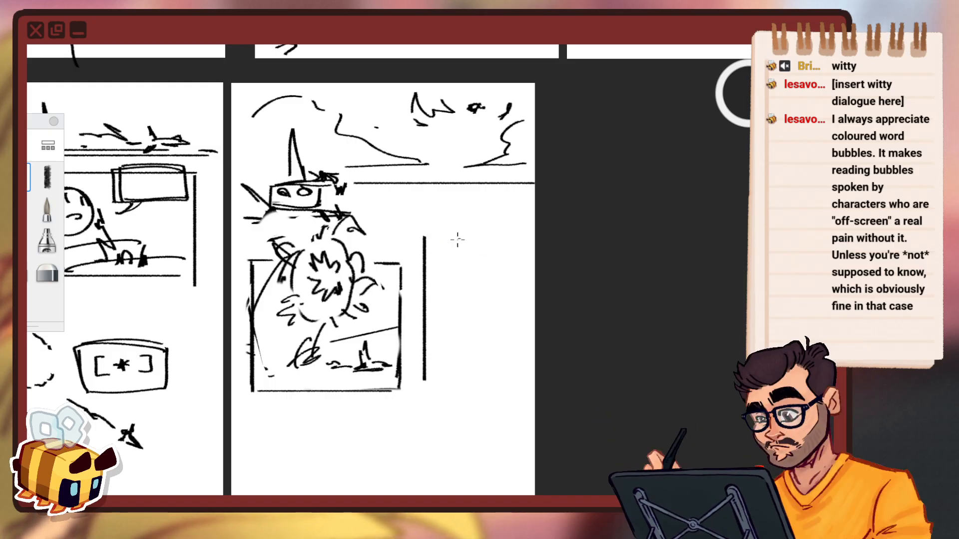
pyautogui.hotkey('ctrl', 'z')
pyautogui.moveTo(426, 234)
pyautogui.mouseDown()
pyautogui.moveTo(510, 233)
pyautogui.moveTo(424, 323)
pyautogui.mouseUp()
pyautogui.hotkey('ctrl', 'z')
pyautogui.hotkey('ctrl', 'z')
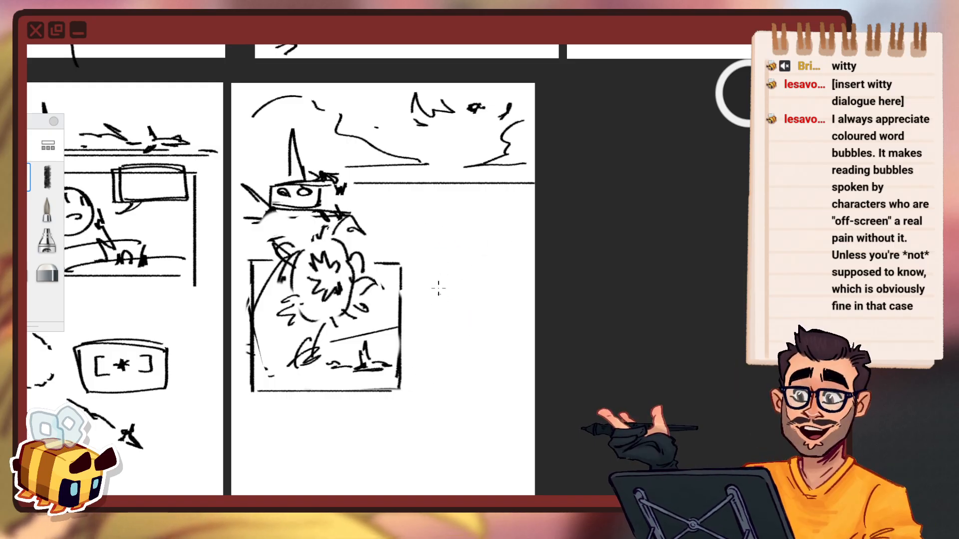
# Draw a small square panel beside the figure panel and a second one beneath it overlapping the figure panel's lower corner.
pyautogui.moveTo(422, 275); pyautogui.dragTo(434, 211)
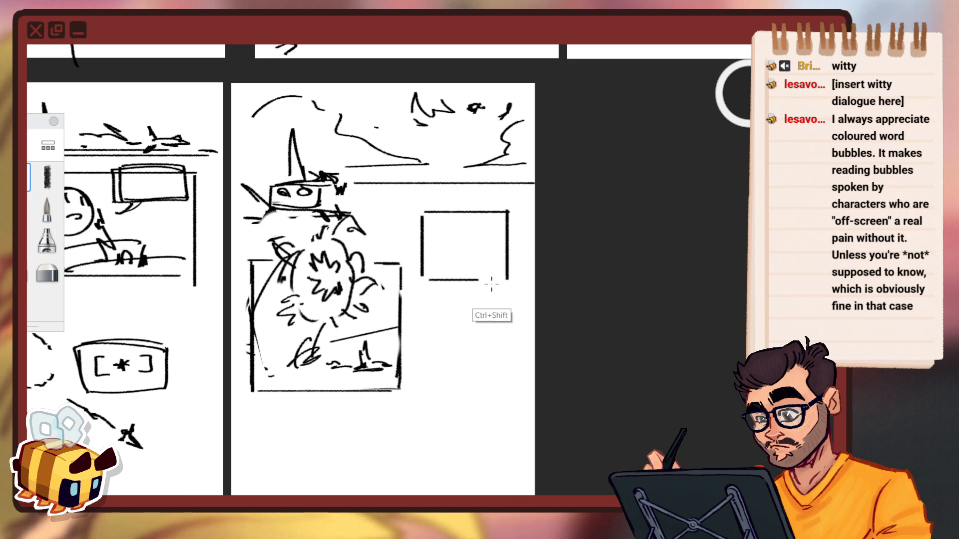
pyautogui.hotkey('ctrl', 'z')
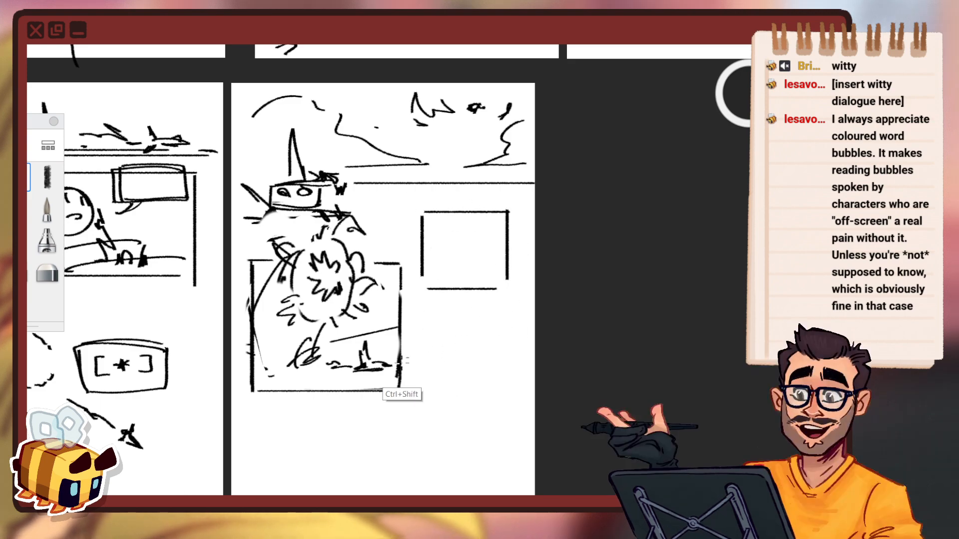
pyautogui.moveTo(391, 340); pyautogui.dragTo(464, 340)
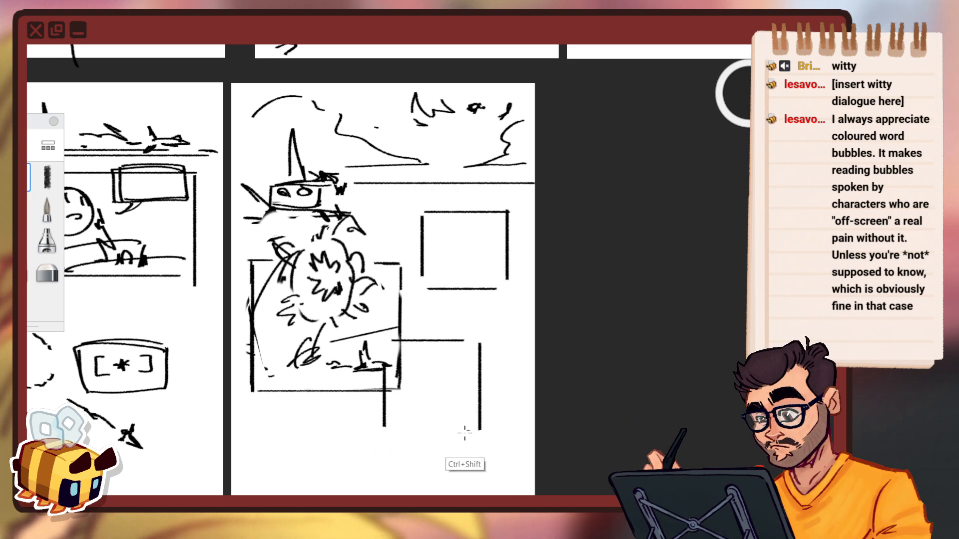
pyautogui.press('space')
pyautogui.moveTo(523, 386); pyautogui.dragTo(518, 291)
pyautogui.moveTo(353, 347); pyautogui.dragTo(365, 447)
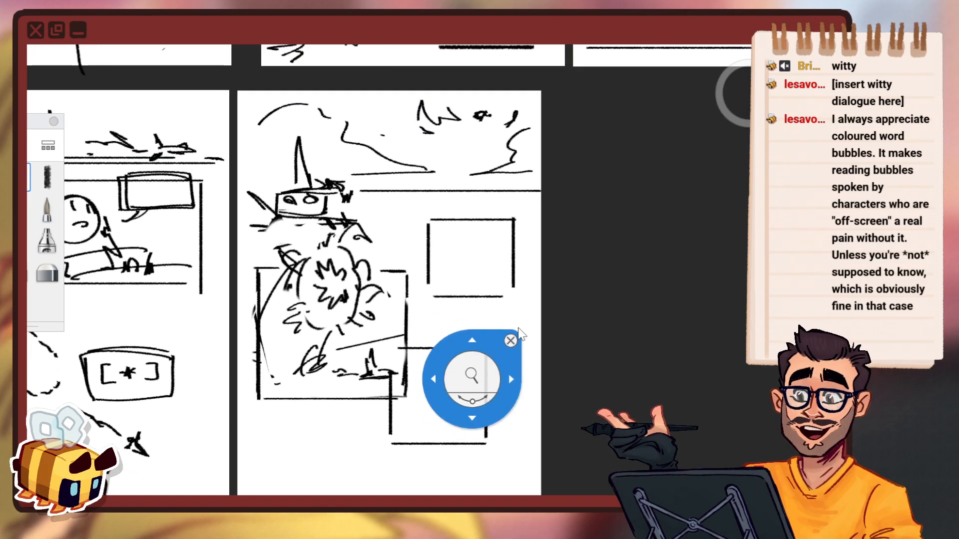
# Lasso the boat scene with its dividing line, scale it to about 85%, and position it near the page's upper edge.
pyautogui.click(542, 276)
pyautogui.press('m')
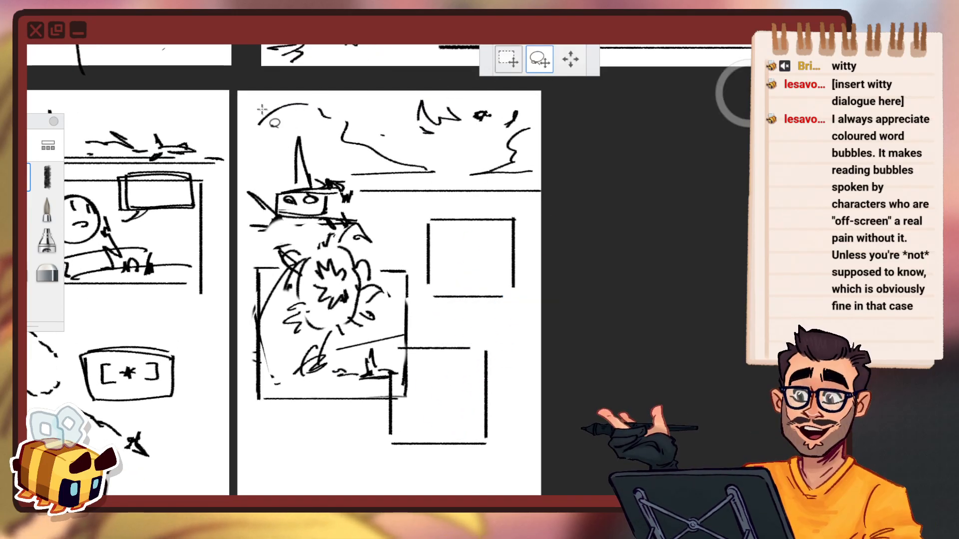
pyautogui.moveTo(543, 87)
pyautogui.mouseDown()
pyautogui.moveTo(592, 165)
pyautogui.moveTo(382, 241)
pyautogui.mouseUp()
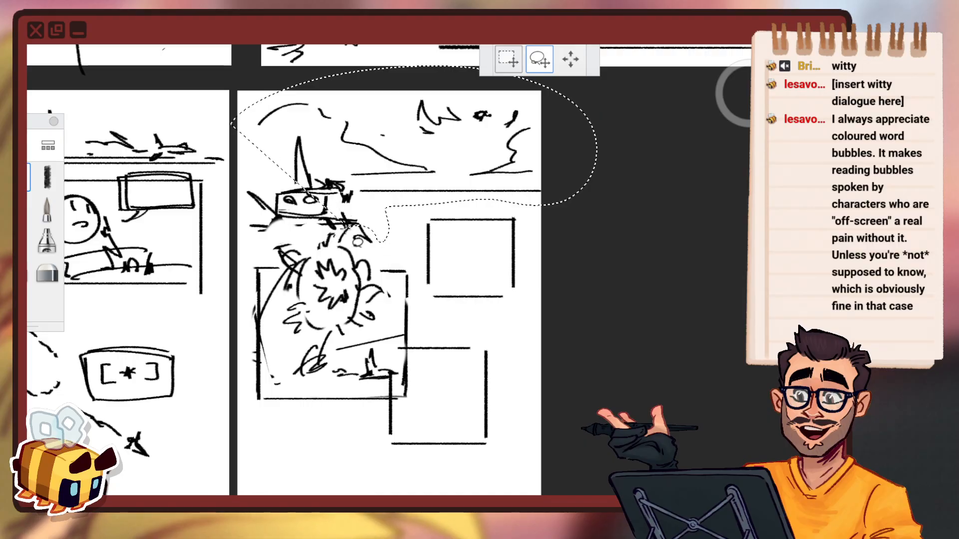
pyautogui.moveTo(234, 238); pyautogui.dragTo(225, 228)
pyautogui.moveTo(454, 253); pyautogui.dragTo(426, 250)
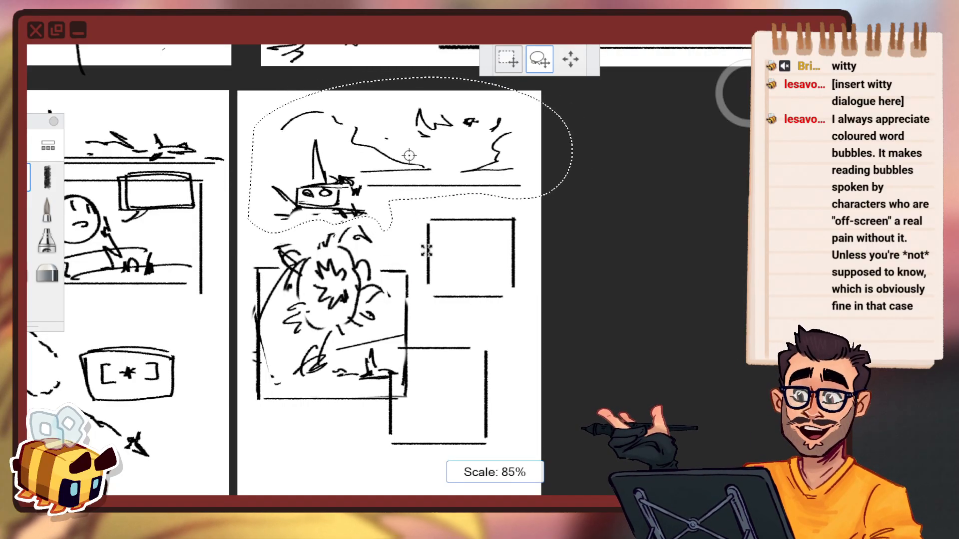
pyautogui.moveTo(490, 250)
pyautogui.mouseDown()
pyautogui.moveTo(478, 245)
pyautogui.moveTo(496, 236)
pyautogui.mouseUp()
pyautogui.click(490, 201)
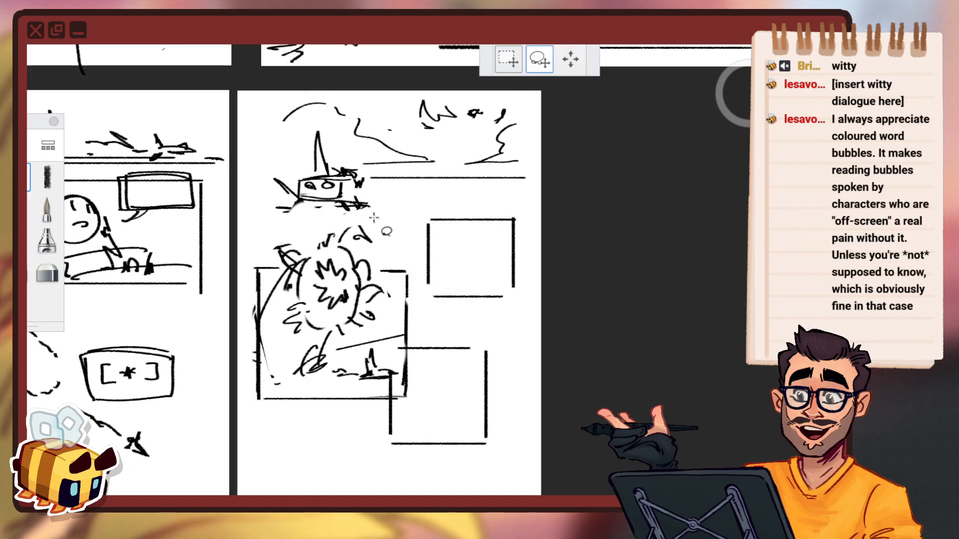
# Lasso only the boat and shift it toward the page's left edge, overlapping the start of the dividing line.
pyautogui.moveTo(374, 218)
pyautogui.mouseDown()
pyautogui.moveTo(352, 165)
pyautogui.moveTo(245, 193)
pyautogui.moveTo(382, 222)
pyautogui.mouseUp()
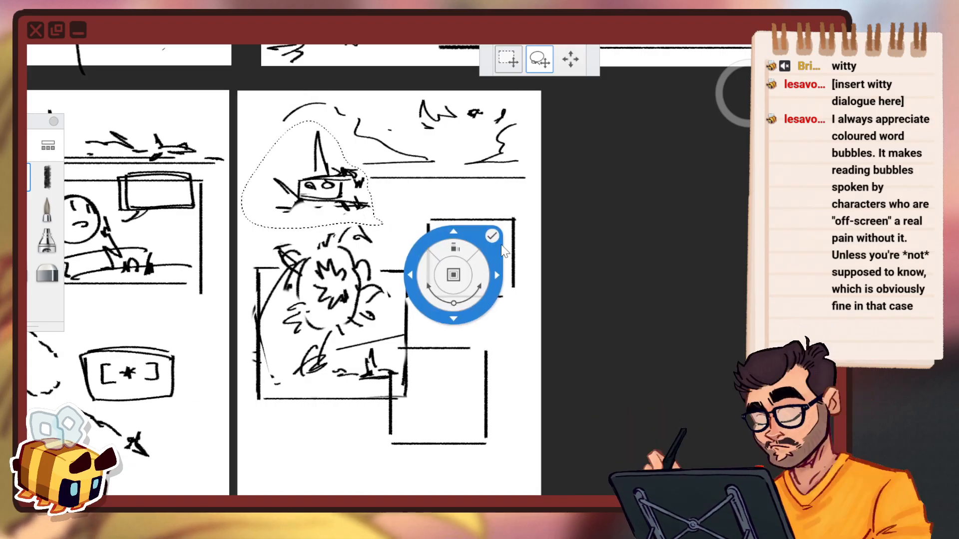
pyautogui.moveTo(547, 278); pyautogui.dragTo(516, 274)
pyautogui.click(505, 224)
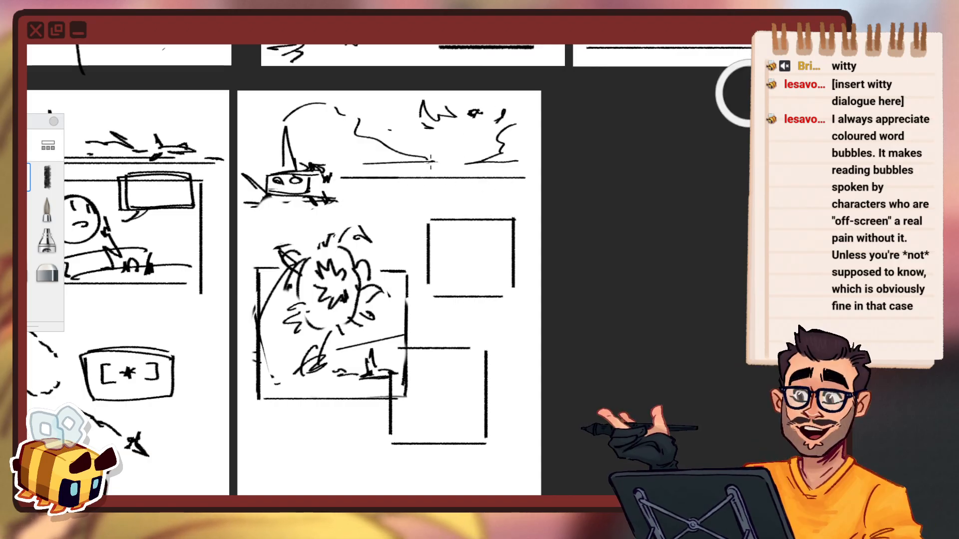
# Lasso the three lower panels, move them up toward the boat scene, and add petal strokes around the top of the figure.
pyautogui.press('v')
pyautogui.moveTo(384, 216)
pyautogui.mouseDown()
pyautogui.moveTo(520, 202)
pyautogui.moveTo(429, 487)
pyautogui.mouseUp()
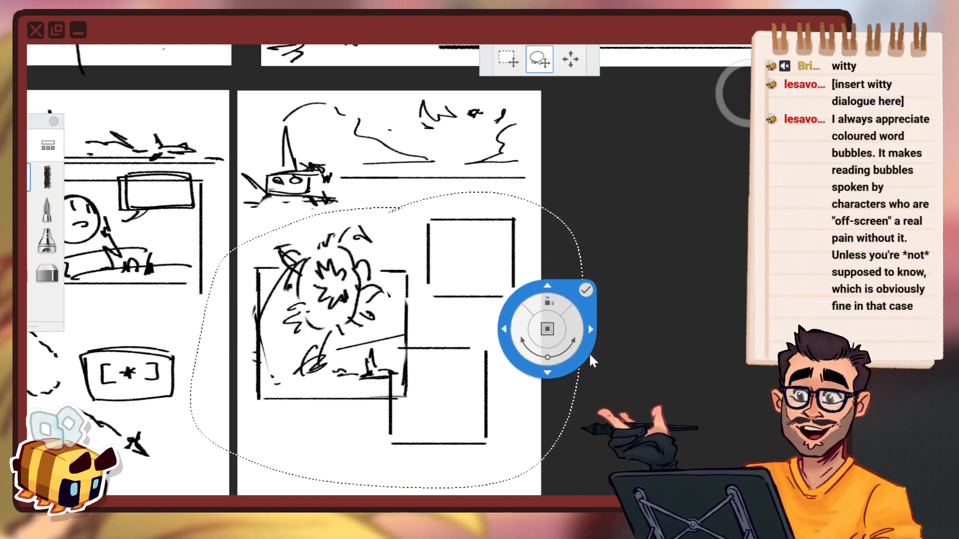
pyautogui.moveTo(588, 358); pyautogui.dragTo(591, 335)
pyautogui.click(585, 273)
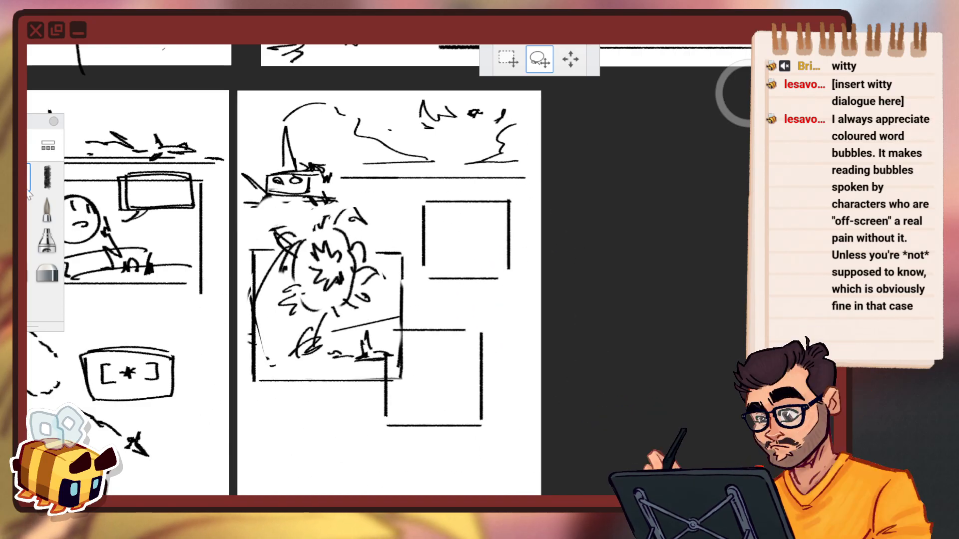
pyautogui.moveTo(280, 221); pyautogui.dragTo(300, 231)
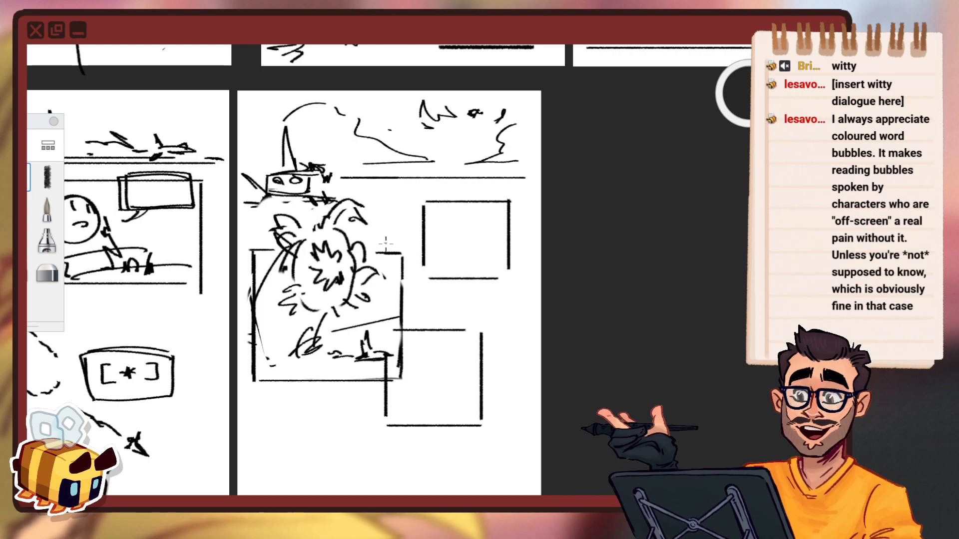
# Erase the upper small square panel and redraw its four borders slightly higher beneath the dividing line.
pyautogui.press('space')
pyautogui.moveTo(460, 261); pyautogui.dragTo(452, 266)
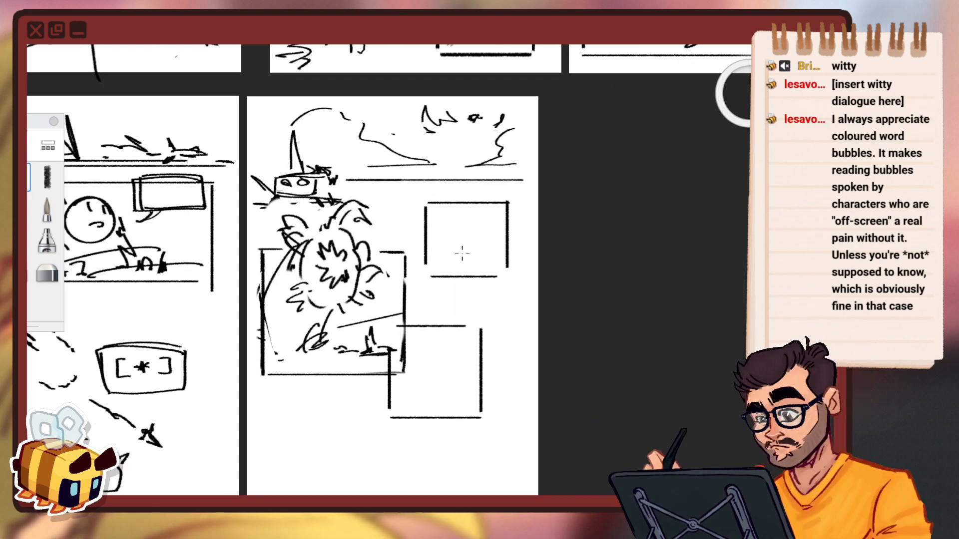
pyautogui.press('space')
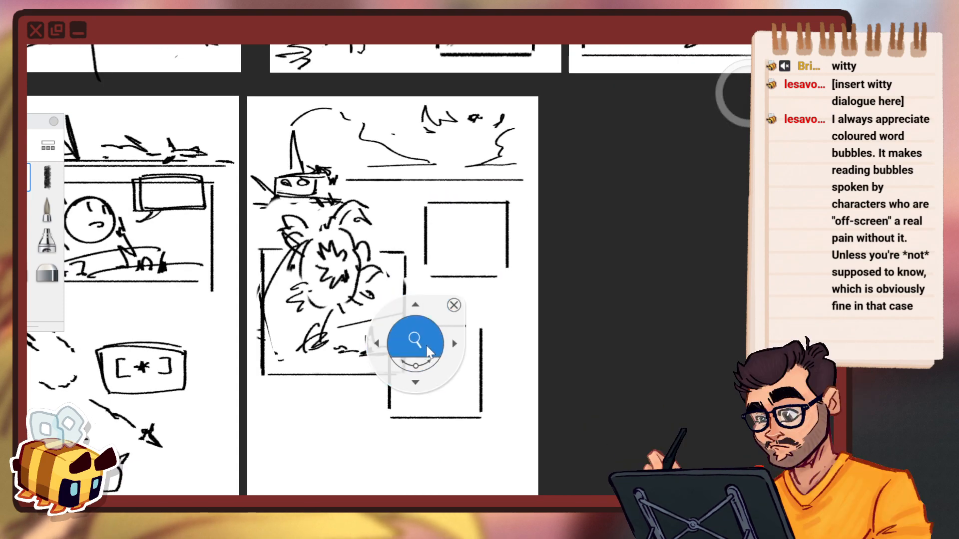
pyautogui.moveTo(417, 342); pyautogui.dragTo(487, 306)
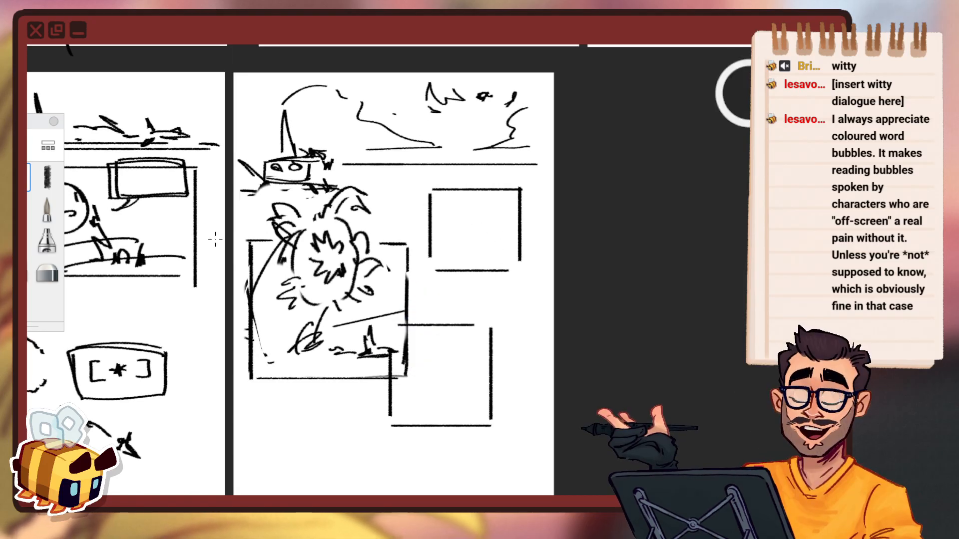
pyautogui.moveTo(439, 234); pyautogui.dragTo(497, 276)
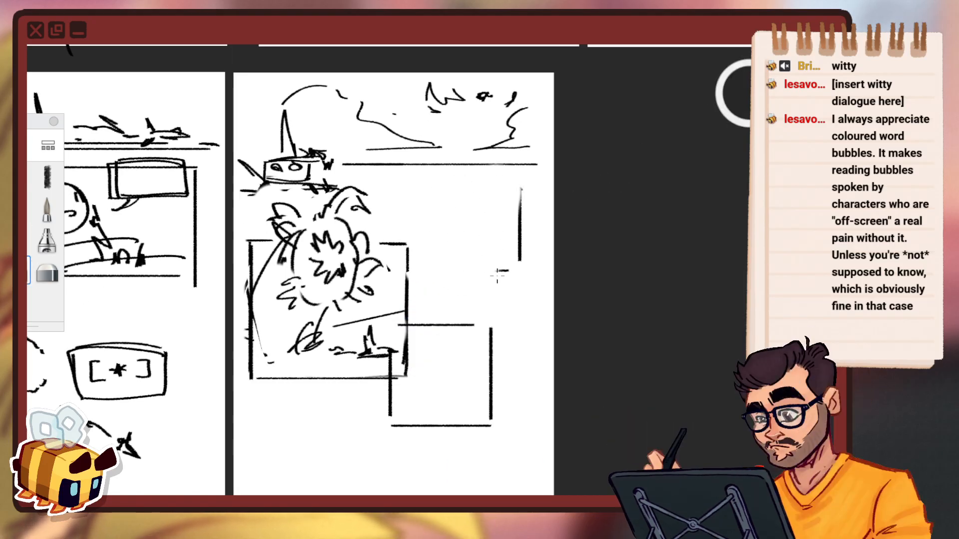
pyautogui.click(29, 174)
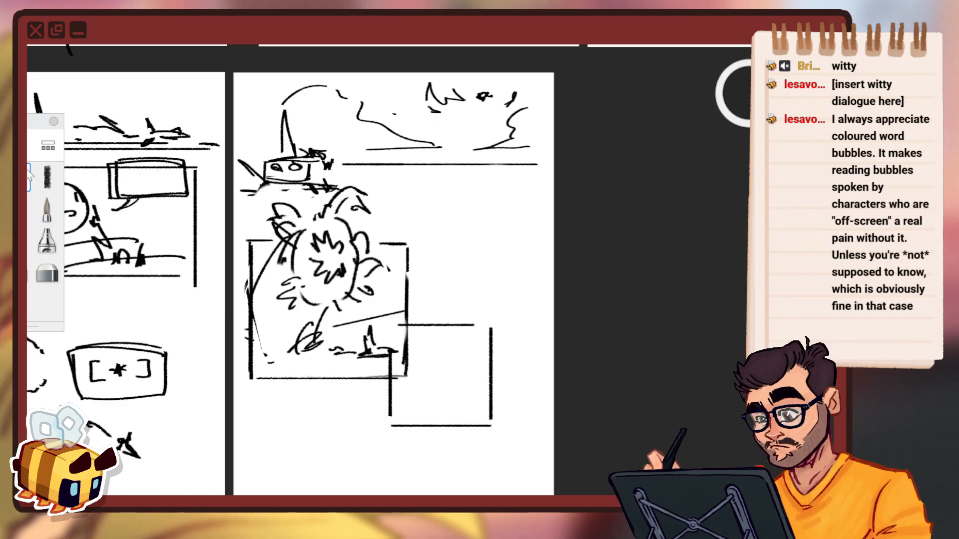
pyautogui.moveTo(428, 166); pyautogui.dragTo(514, 171)
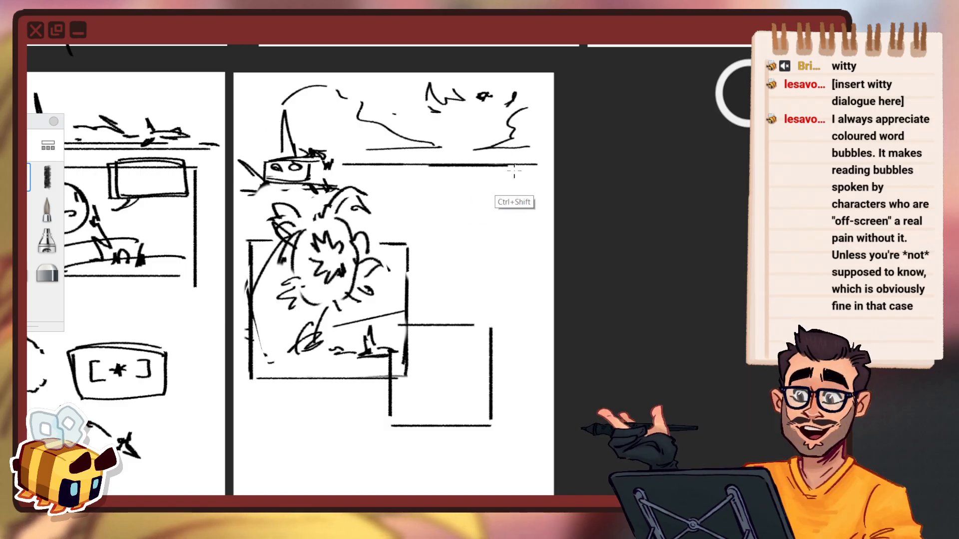
pyautogui.moveTo(432, 182)
pyautogui.mouseDown()
pyautogui.moveTo(438, 250)
pyautogui.moveTo(524, 260)
pyautogui.mouseUp()
pyautogui.moveTo(521, 187); pyautogui.dragTo(521, 250)
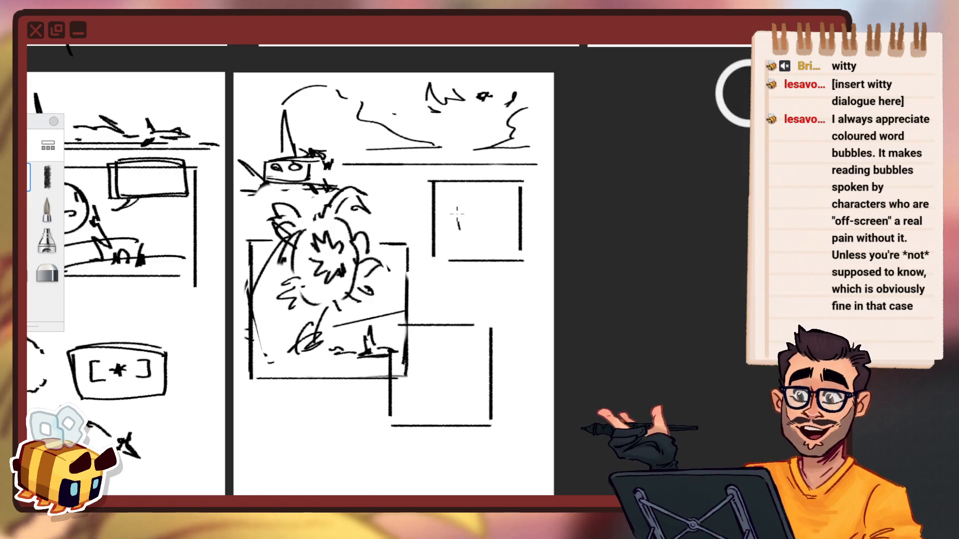
# Sketch a small boxy boat in the upper small panel, then lasso and shift it across the panel's left border.
pyautogui.moveTo(465, 203)
pyautogui.mouseDown()
pyautogui.moveTo(457, 229)
pyautogui.moveTo(481, 214)
pyautogui.moveTo(482, 194)
pyautogui.moveTo(499, 215)
pyautogui.moveTo(515, 215)
pyautogui.moveTo(472, 235)
pyautogui.moveTo(471, 210)
pyautogui.mouseUp()
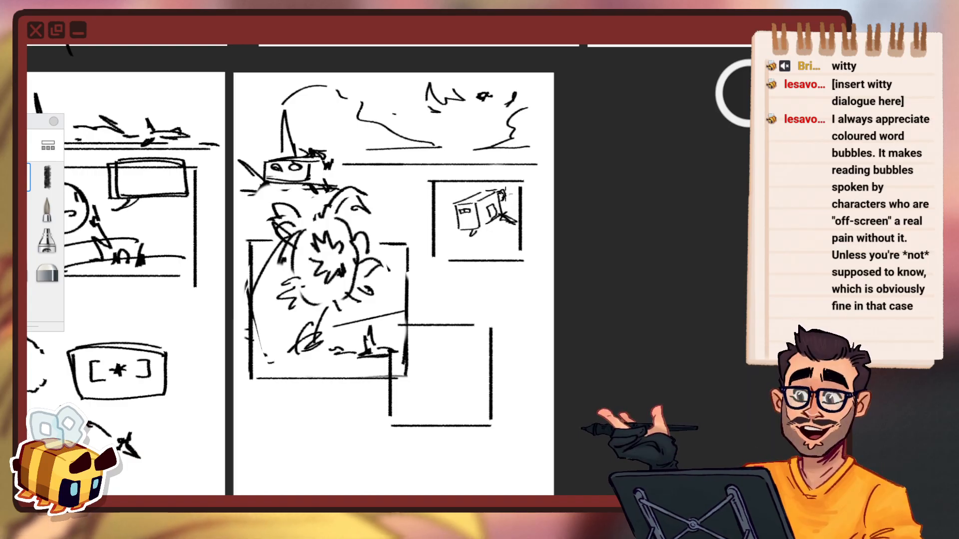
pyautogui.click(546, 42)
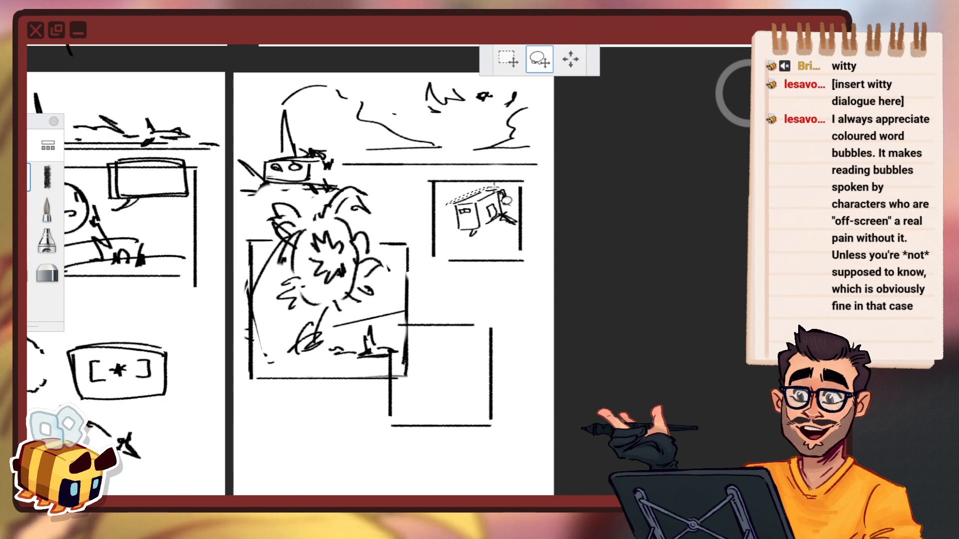
pyautogui.moveTo(480, 265); pyautogui.dragTo(522, 252)
pyautogui.moveTo(540, 247); pyautogui.dragTo(514, 256)
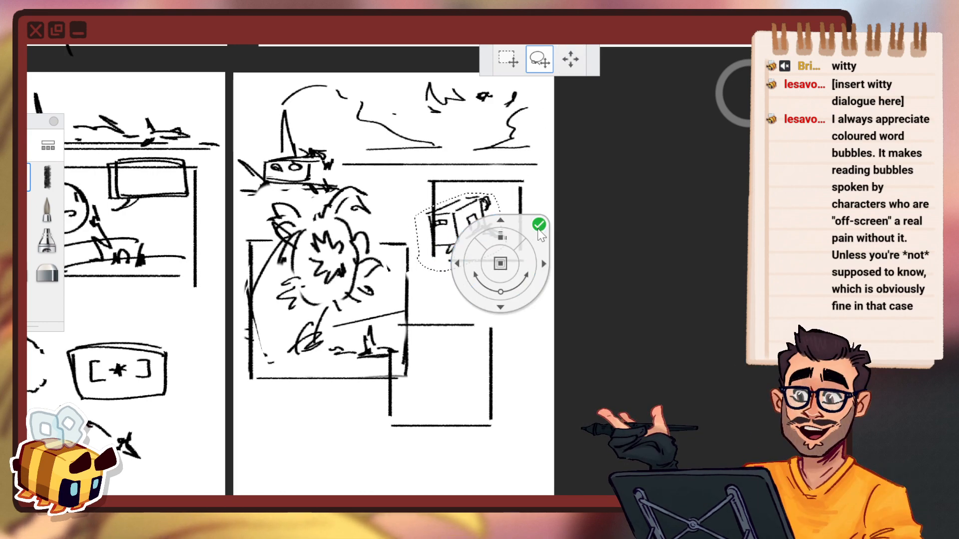
pyautogui.click(522, 226)
# Erase and redraw the boxy boat's front, continue the panel's left border below it, and add trailing marks toward the upper right corner.
pyautogui.moveTo(207, 248); pyautogui.dragTo(463, 235)
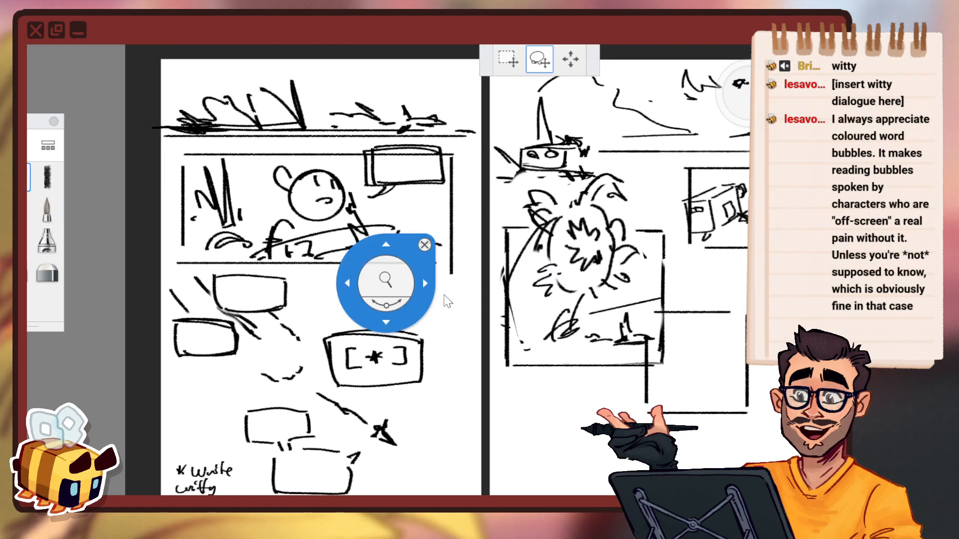
pyautogui.moveTo(447, 301); pyautogui.dragTo(203, 296)
pyautogui.press('e')
pyautogui.moveTo(445, 180)
pyautogui.mouseDown()
pyautogui.moveTo(463, 199)
pyautogui.moveTo(432, 201)
pyautogui.mouseUp()
pyautogui.press('b')
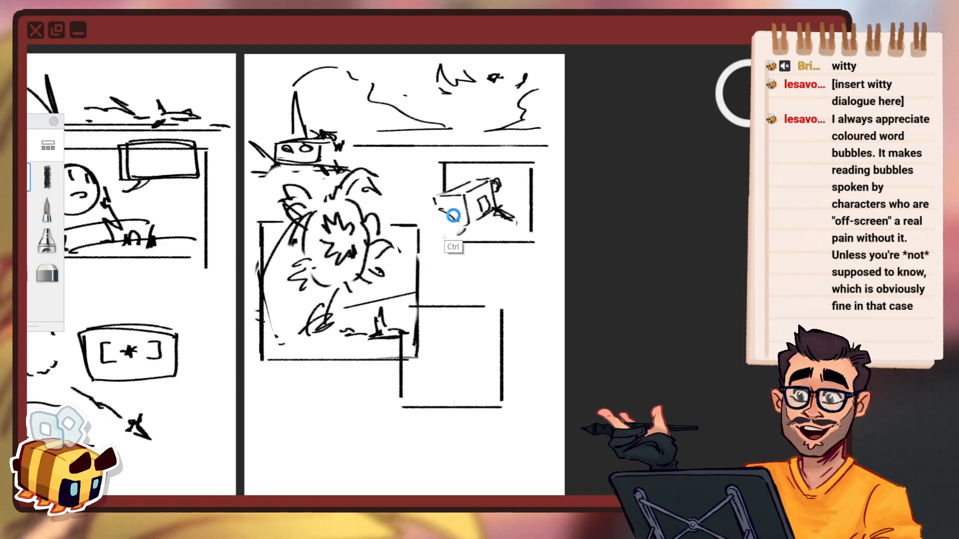
pyautogui.moveTo(466, 206); pyautogui.dragTo(476, 220)
pyautogui.moveTo(476, 219)
pyautogui.mouseDown()
pyautogui.moveTo(494, 212)
pyautogui.moveTo(460, 224)
pyautogui.mouseUp()
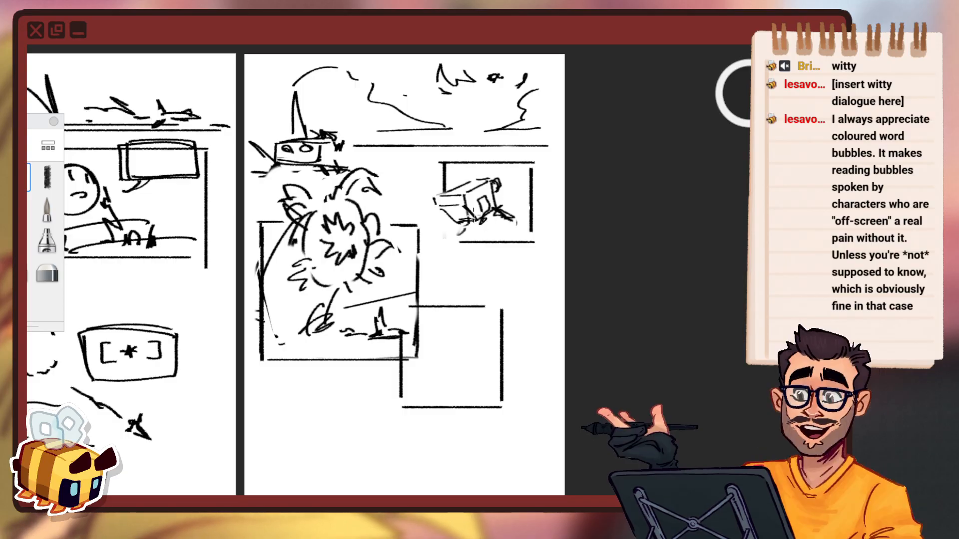
pyautogui.moveTo(444, 221); pyautogui.dragTo(444, 239)
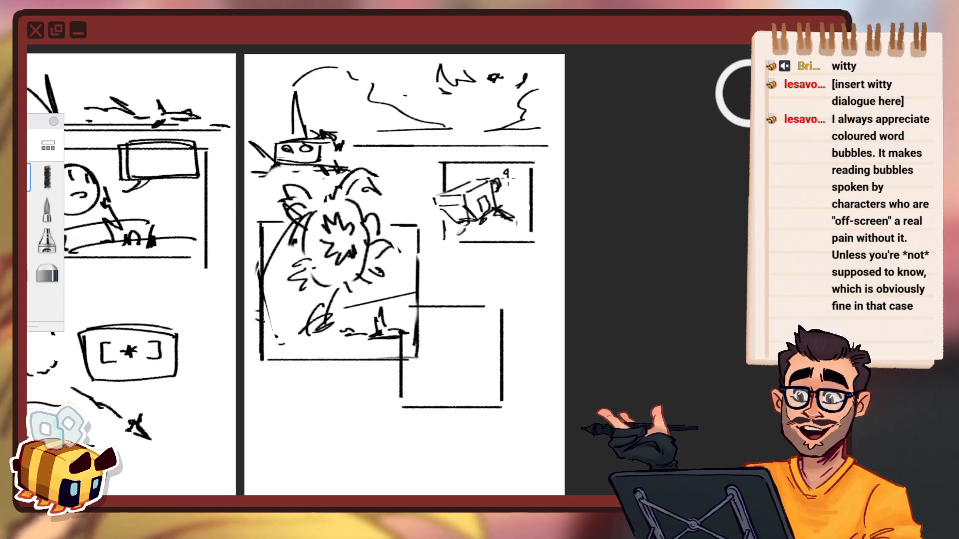
pyautogui.moveTo(507, 176); pyautogui.dragTo(528, 162)
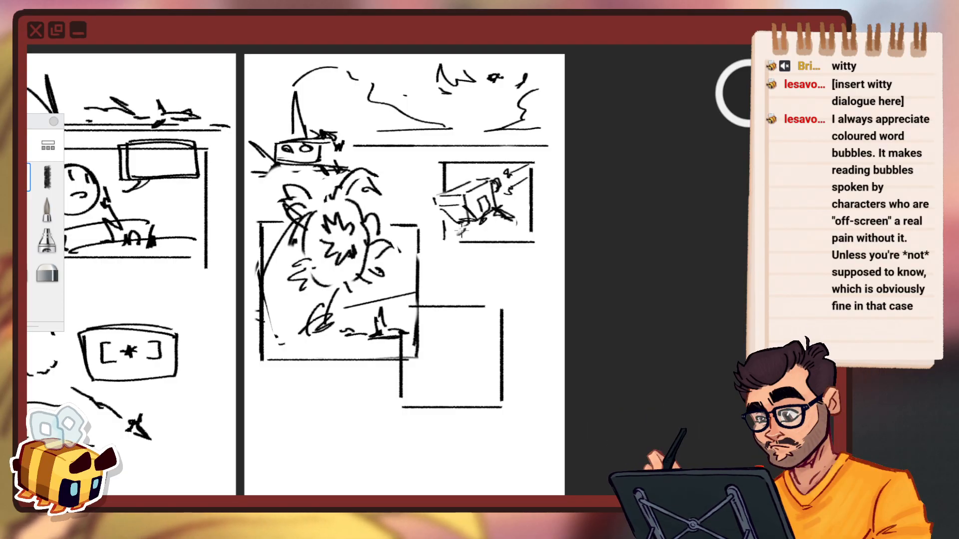
# Redraw the upper small panel's lower border closer to the boat and darken the outline of the boat's front.
pyautogui.click(46, 272)
pyautogui.moveTo(452, 234)
pyautogui.mouseDown()
pyautogui.moveTo(475, 246)
pyautogui.moveTo(535, 240)
pyautogui.mouseUp()
pyautogui.click(30, 175)
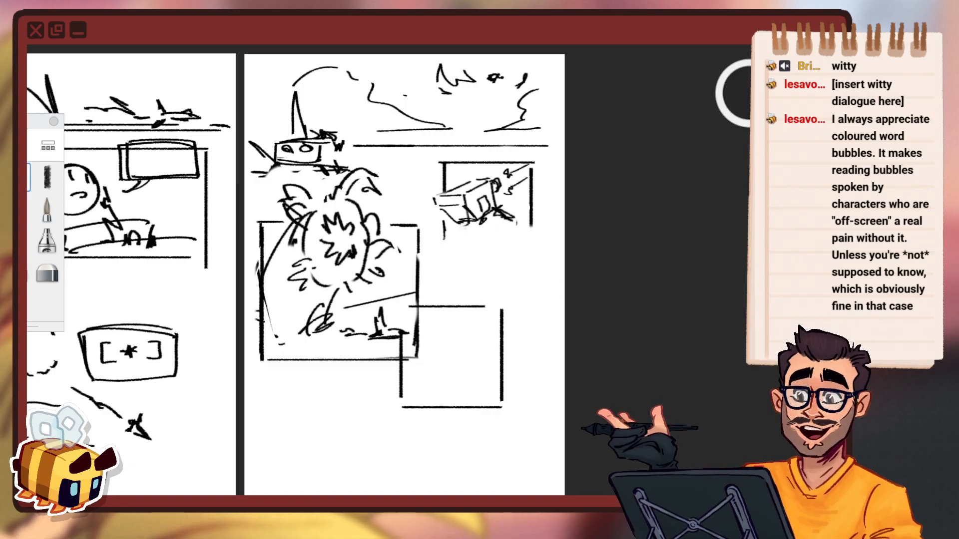
pyautogui.moveTo(446, 244); pyautogui.dragTo(541, 245)
pyautogui.hotkey('ctrl', 'z')
pyautogui.moveTo(453, 237)
pyautogui.mouseDown()
pyautogui.moveTo(532, 237)
pyautogui.moveTo(594, 215)
pyautogui.mouseUp()
pyautogui.press('space')
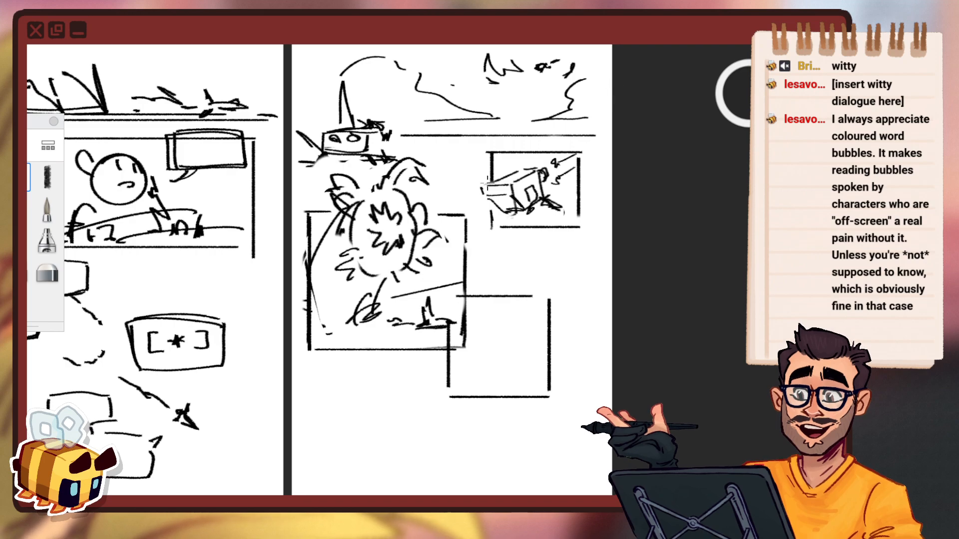
pyautogui.moveTo(515, 168); pyautogui.dragTo(482, 187)
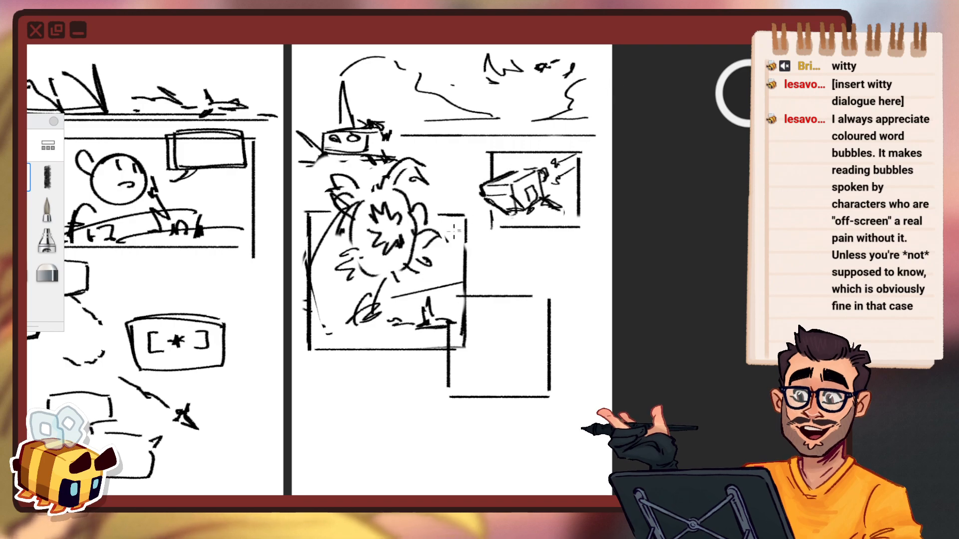
# Add a curved plant stroke in the figure panel's lower left and erase its borders where the lower small panel overlaps.
pyautogui.press('space')
pyautogui.moveTo(454, 231); pyautogui.dragTo(482, 227)
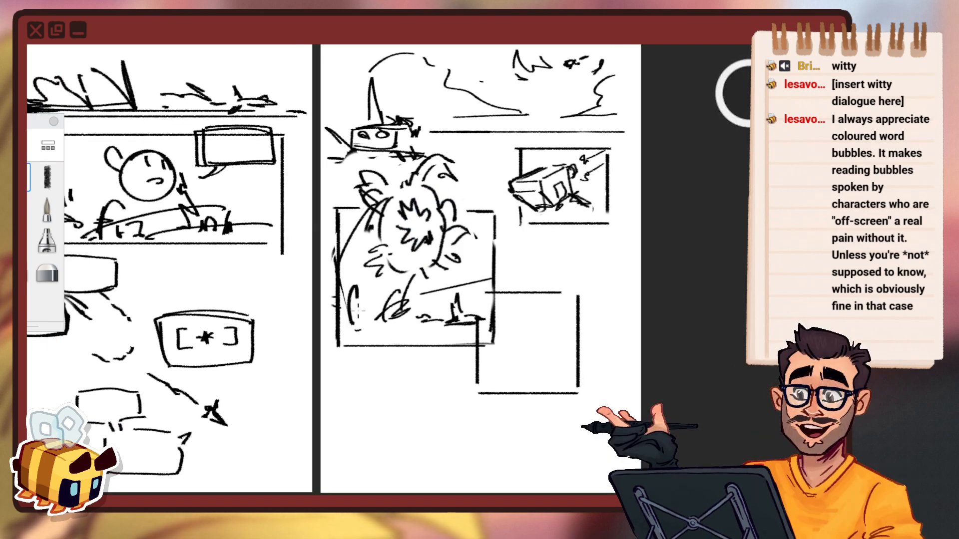
pyautogui.press('space')
pyautogui.moveTo(357, 298); pyautogui.dragTo(315, 254)
pyautogui.press('e')
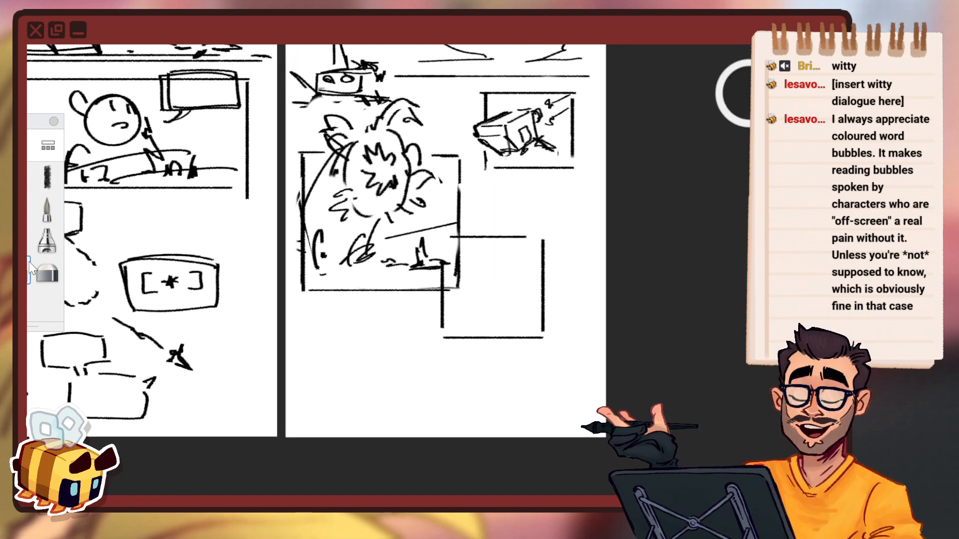
pyautogui.click(47, 177)
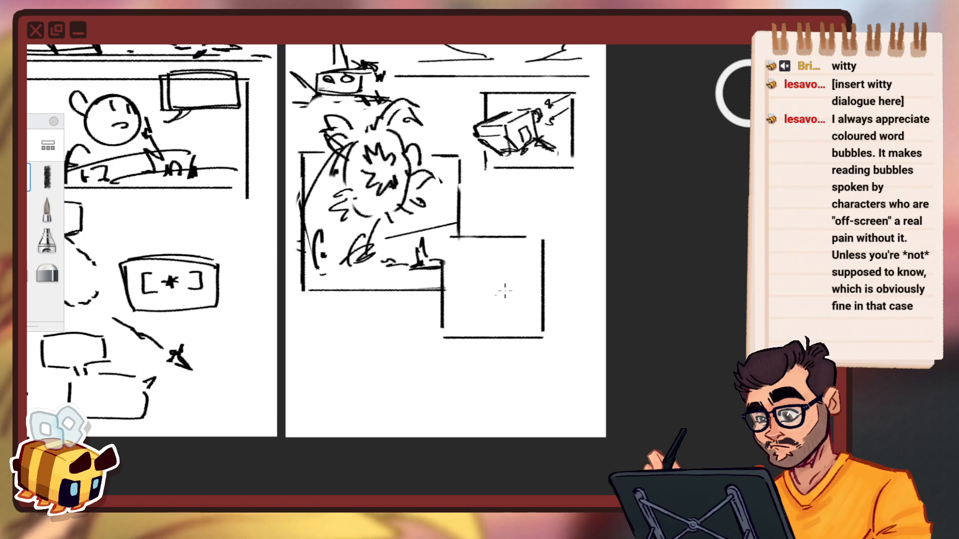
# Sketch the round-headed character above a curved boat edge in the lower small panel, with small ground marks beside it.
pyautogui.moveTo(507, 286); pyautogui.dragTo(493, 280)
pyautogui.moveTo(498, 273); pyautogui.dragTo(528, 270)
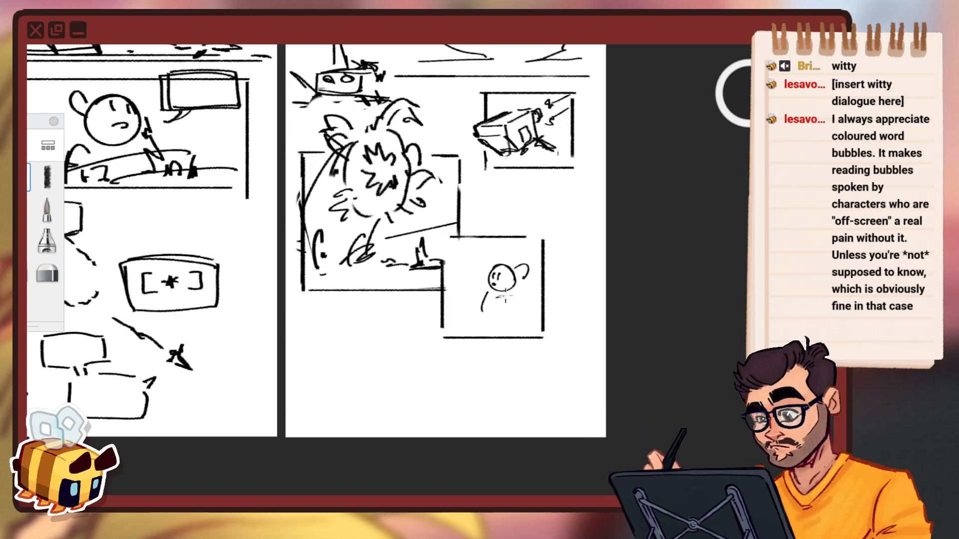
pyautogui.hotkey('ctrl', 'z')
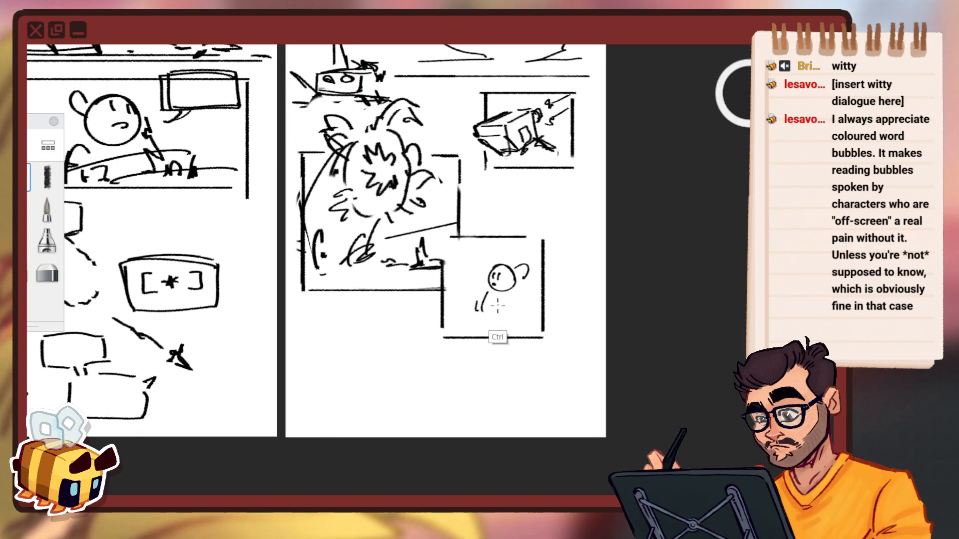
pyautogui.hotkey('ctrl', 'z')
pyautogui.moveTo(487, 302)
pyautogui.mouseDown()
pyautogui.moveTo(536, 303)
pyautogui.moveTo(536, 320)
pyautogui.mouseUp()
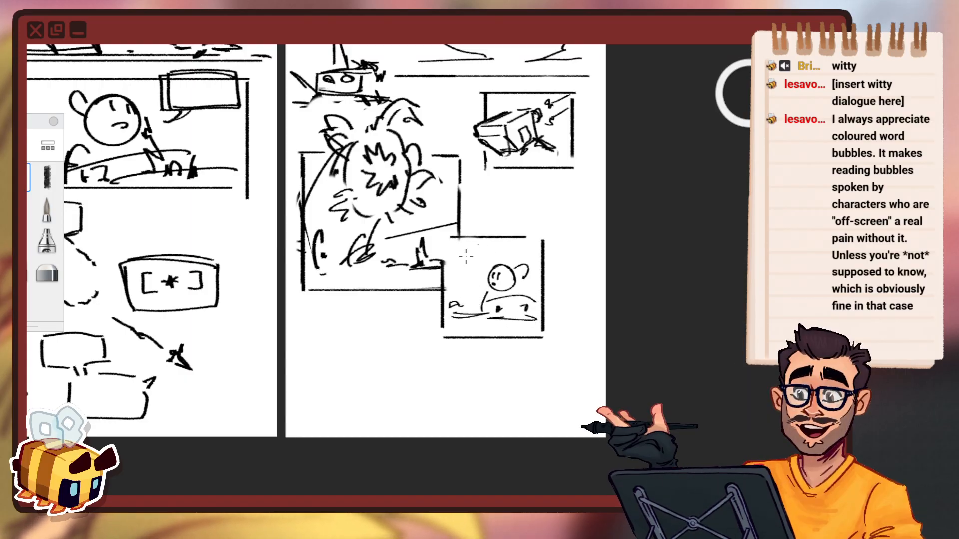
# Hatch the upper left corner of the lower small panel with dark slanted strokes beside the round-headed character.
pyautogui.moveTo(495, 241); pyautogui.dragTo(461, 300)
pyautogui.hotkey('ctrl', 'z')
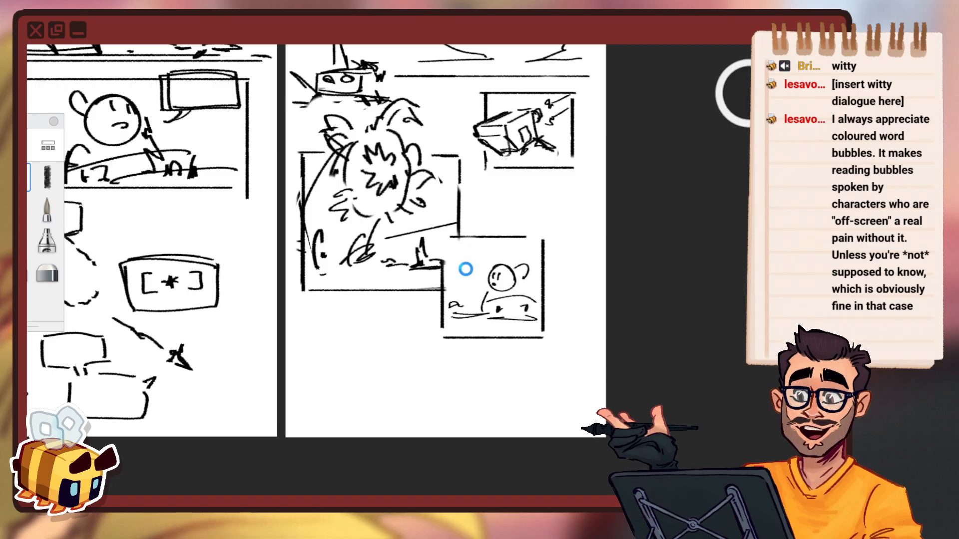
pyautogui.hotkey('ctrl', 'z')
pyautogui.moveTo(465, 244); pyautogui.dragTo(454, 286)
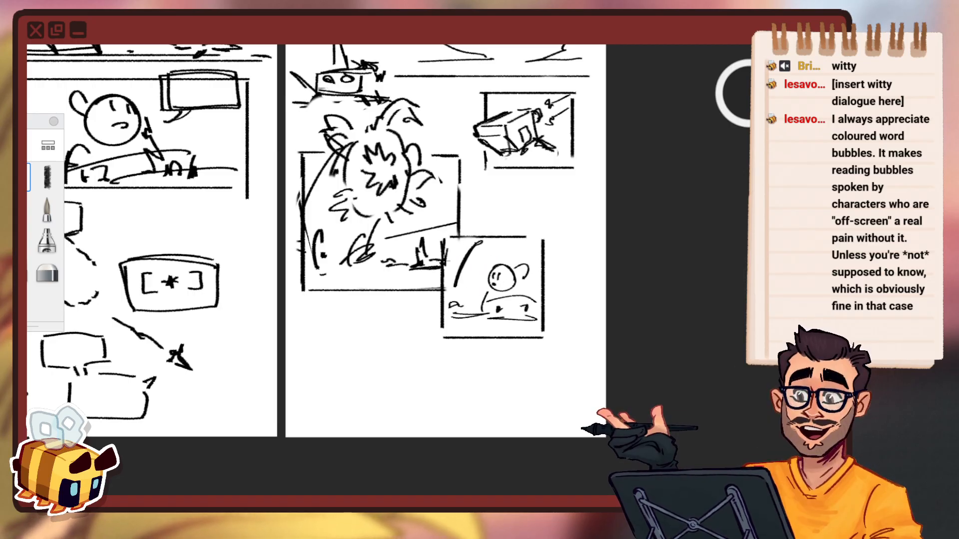
pyautogui.moveTo(468, 242); pyautogui.dragTo(447, 302)
pyautogui.moveTo(572, 236); pyautogui.dragTo(504, 264)
pyautogui.moveTo(616, 259); pyautogui.dragTo(633, 245)
pyautogui.moveTo(486, 322); pyautogui.dragTo(636, 216)
pyautogui.moveTo(501, 286); pyautogui.dragTo(521, 268)
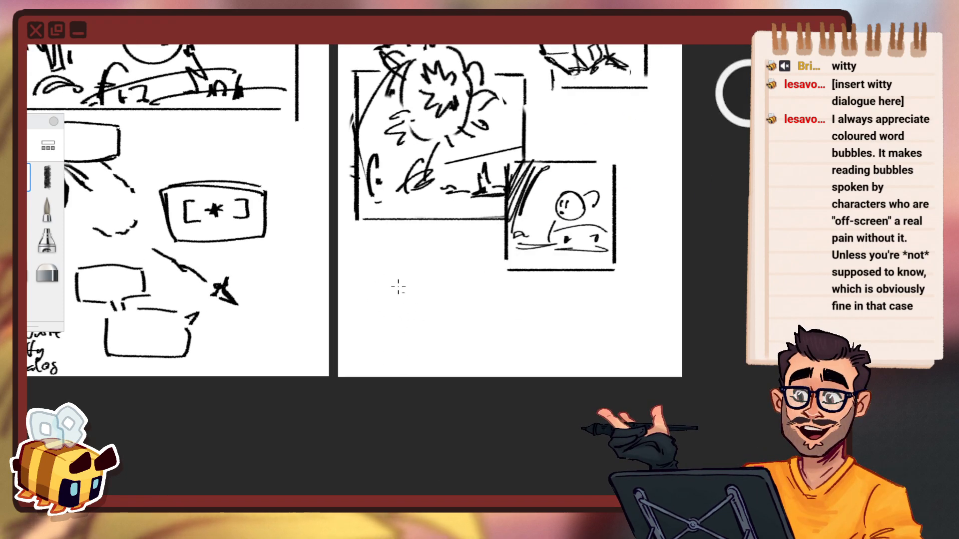
pyautogui.moveTo(407, 345); pyautogui.dragTo(369, 310)
pyautogui.hotkey('ctrl', 'z')
pyautogui.moveTo(494, 272)
pyautogui.mouseDown()
pyautogui.moveTo(448, 385)
pyautogui.moveTo(465, 369)
pyautogui.mouseUp()
pyautogui.moveTo(514, 325); pyautogui.dragTo(447, 411)
pyautogui.moveTo(484, 377); pyautogui.dragTo(490, 355)
pyautogui.moveTo(519, 317); pyautogui.dragTo(502, 337)
pyautogui.hotkey('ctrl', 'z')
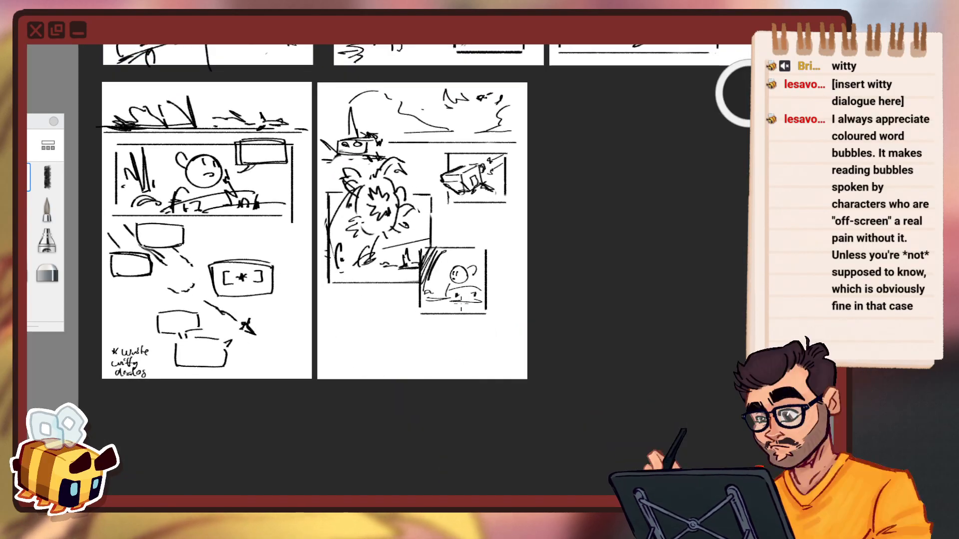
# Erase the whole lower small panel, along with the figure panel's right border and the ground details next to it.
pyautogui.moveTo(424, 317); pyautogui.dragTo(451, 240)
pyautogui.press('e')
pyautogui.moveTo(739, 98); pyautogui.dragTo(739, 85)
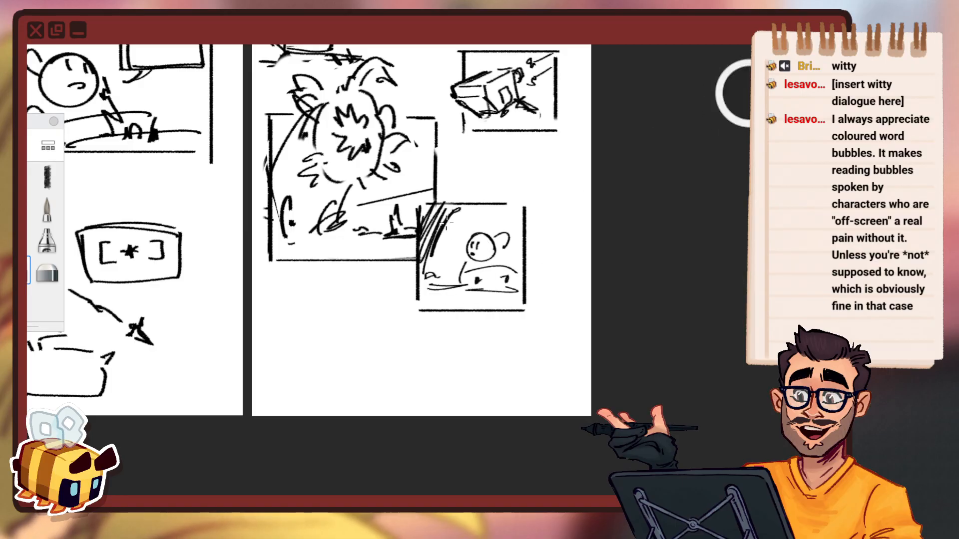
pyautogui.moveTo(442, 222)
pyautogui.mouseDown()
pyautogui.moveTo(461, 271)
pyautogui.moveTo(513, 262)
pyautogui.mouseUp()
pyautogui.moveTo(449, 156); pyautogui.dragTo(447, 154)
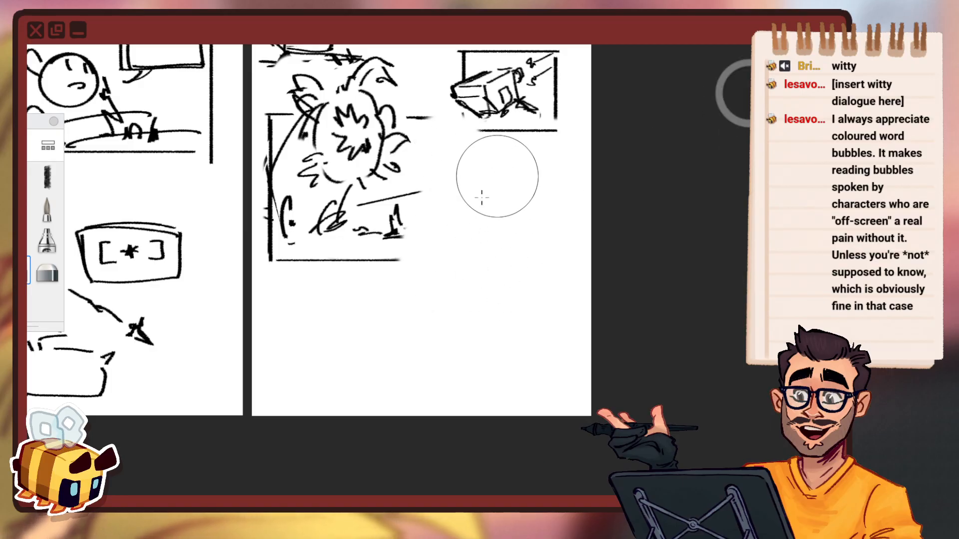
pyautogui.press('space')
pyautogui.moveTo(488, 229)
pyautogui.mouseDown()
pyautogui.moveTo(444, 248)
pyautogui.moveTo(442, 207)
pyautogui.moveTo(392, 251)
pyautogui.mouseUp()
# Widen the figure panel by extending its upper and lower borders and drawing a new right border below the boat panel.
pyautogui.click(22, 177)
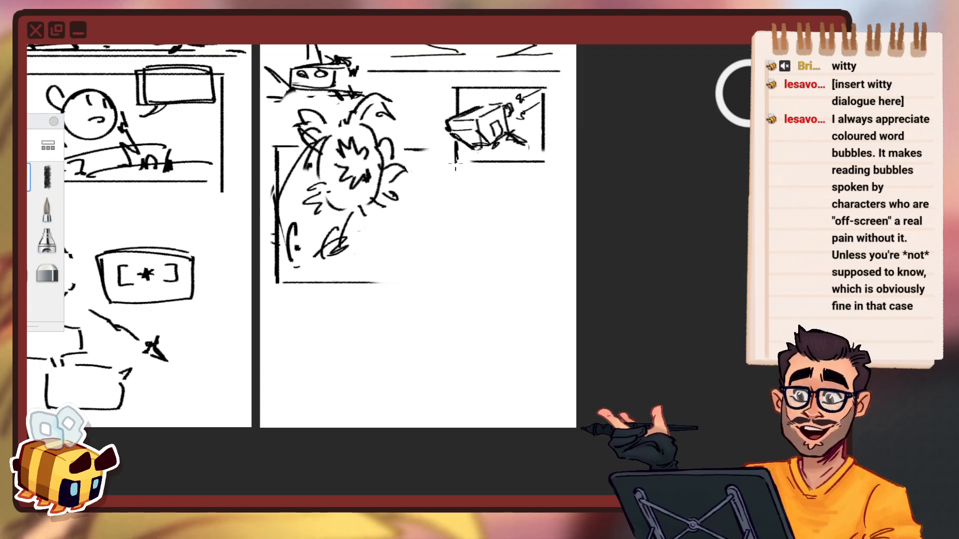
pyautogui.moveTo(418, 149); pyautogui.dragTo(445, 150)
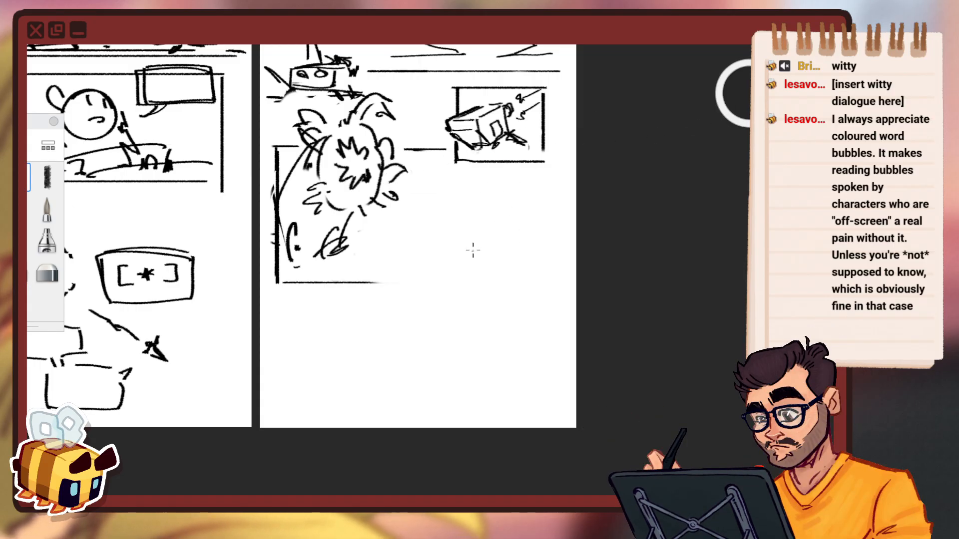
pyautogui.moveTo(750, 96); pyautogui.dragTo(754, 92)
pyautogui.moveTo(389, 279); pyautogui.dragTo(524, 277)
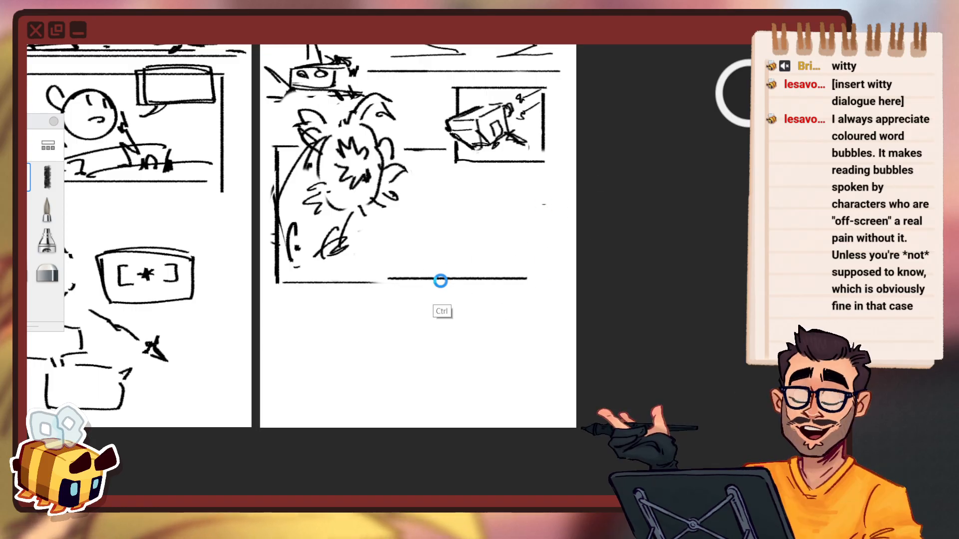
pyautogui.hotkey('ctrl', 'z')
pyautogui.moveTo(373, 282); pyautogui.dragTo(522, 282)
pyautogui.moveTo(532, 178); pyautogui.dragTo(532, 273)
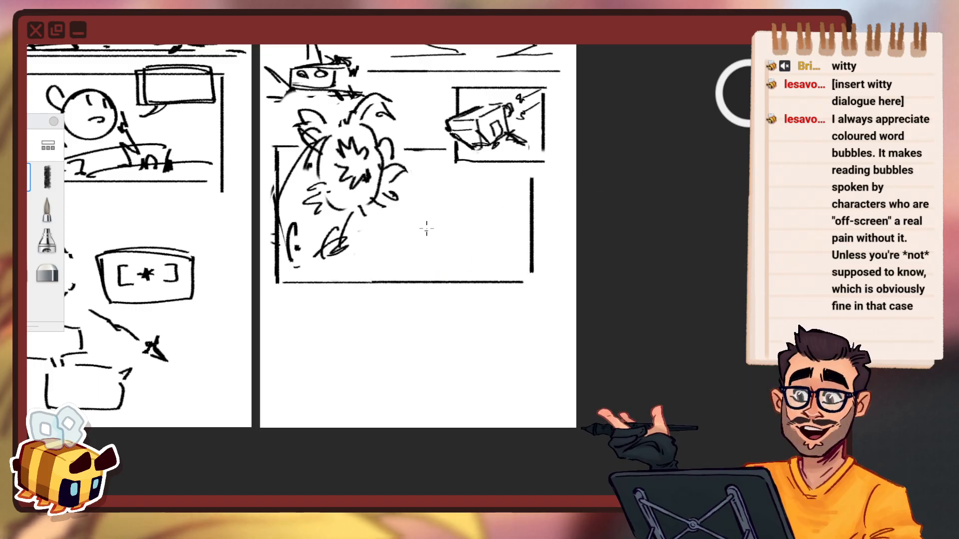
# Redraw the figure panel's sloping horizon as a thin line reaching the new right border, and add small ground marks beneath it.
pyautogui.moveTo(370, 239); pyautogui.dragTo(529, 204)
pyautogui.moveTo(729, 113); pyautogui.dragTo(610, 113)
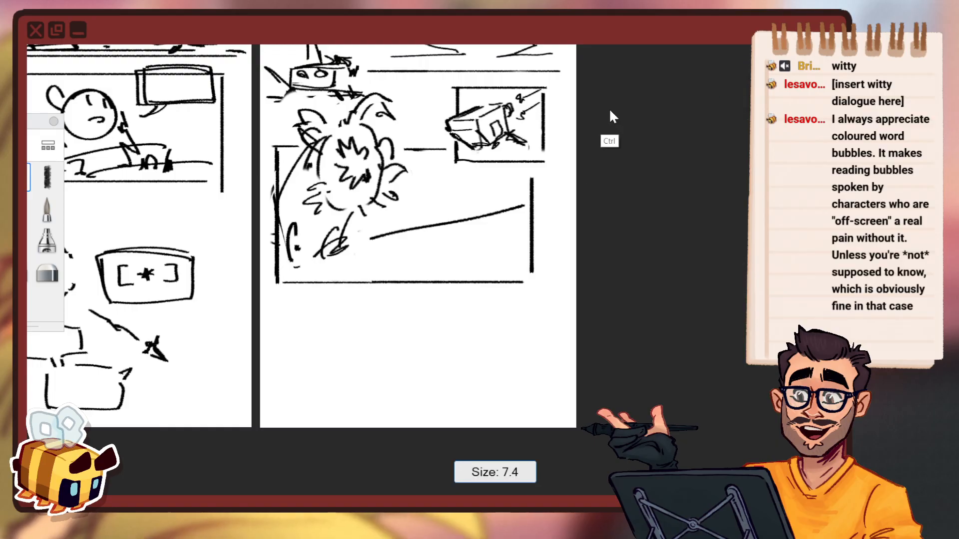
pyautogui.hotkey('ctrl', 'z')
pyautogui.moveTo(363, 236); pyautogui.dragTo(526, 209)
pyautogui.moveTo(430, 230); pyautogui.dragTo(372, 314)
pyautogui.moveTo(472, 242)
pyautogui.mouseDown()
pyautogui.moveTo(452, 259)
pyautogui.moveTo(457, 223)
pyautogui.mouseUp()
pyautogui.hotkey('ctrl', 'z')
pyautogui.moveTo(347, 238); pyautogui.dragTo(502, 212)
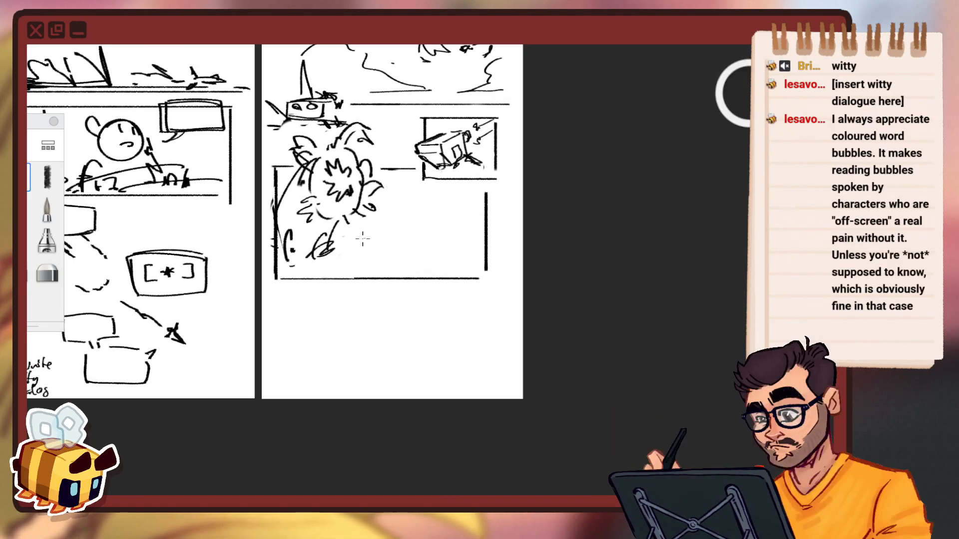
pyautogui.moveTo(352, 238); pyautogui.dragTo(485, 219)
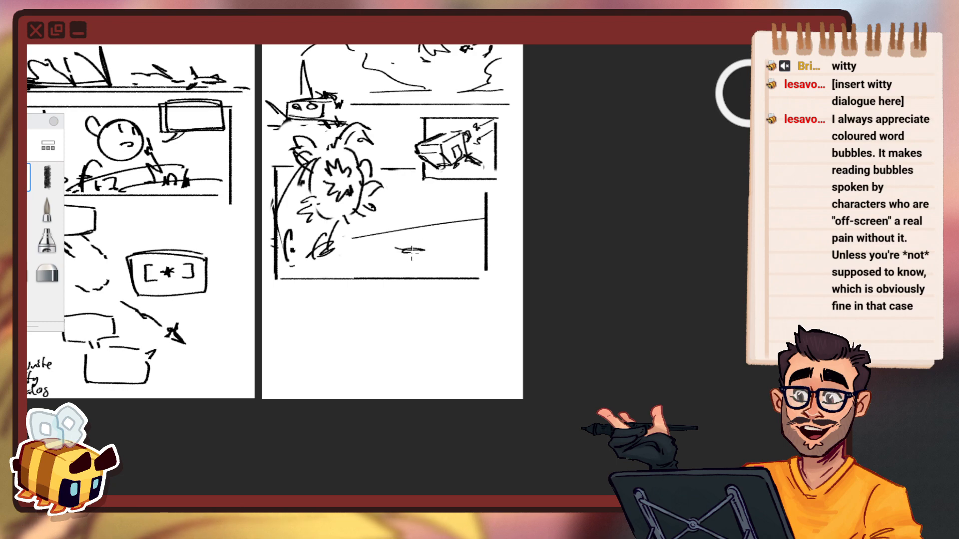
pyautogui.hotkey('ctrl', 'z')
pyautogui.moveTo(408, 252); pyautogui.dragTo(361, 255)
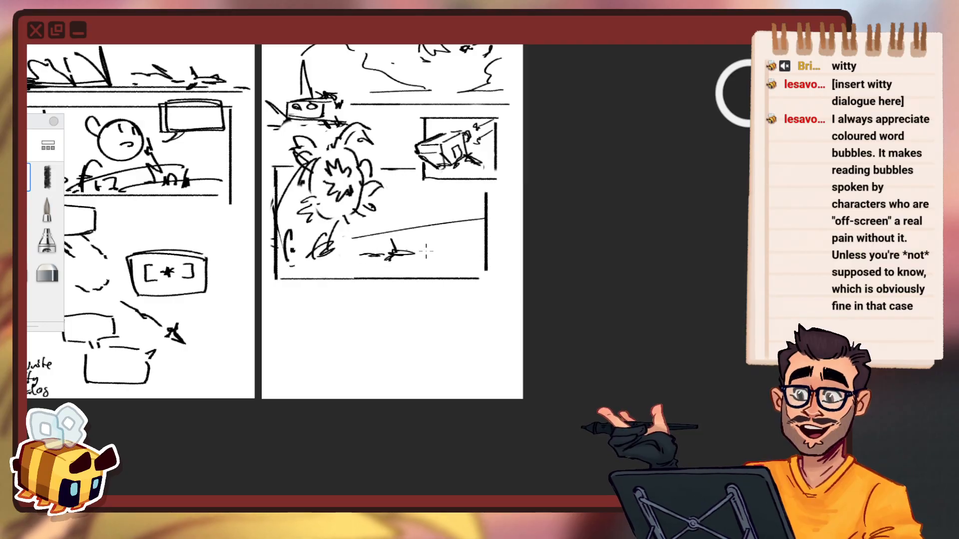
pyautogui.press('space')
pyautogui.moveTo(446, 252)
pyautogui.mouseDown()
pyautogui.moveTo(434, 279)
pyautogui.moveTo(449, 265)
pyautogui.mouseUp()
pyautogui.moveTo(515, 261); pyautogui.dragTo(522, 257)
pyautogui.moveTo(469, 270); pyautogui.dragTo(478, 260)
pyautogui.moveTo(496, 257); pyautogui.dragTo(503, 249)
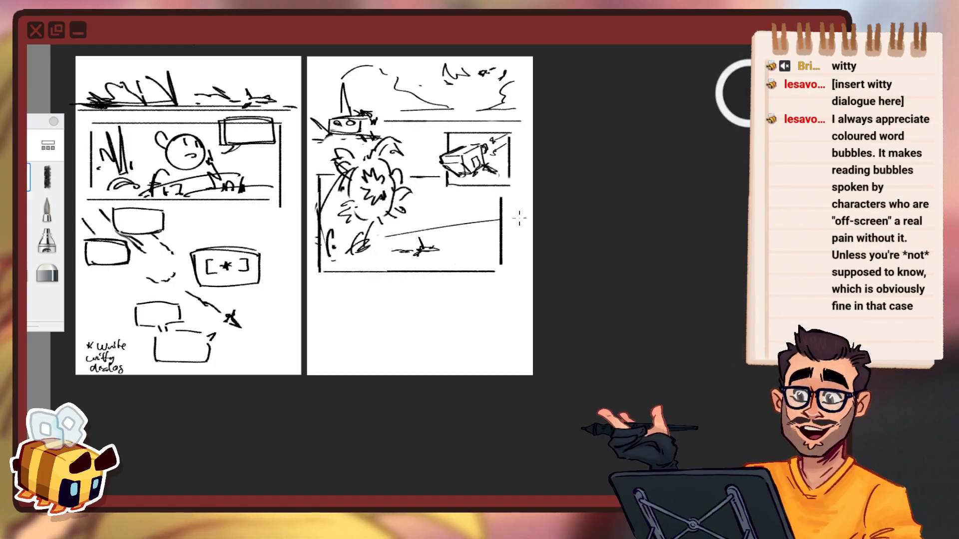
pyautogui.press('space')
pyautogui.moveTo(393, 333); pyautogui.dragTo(429, 315)
pyautogui.moveTo(506, 294); pyautogui.dragTo(503, 264)
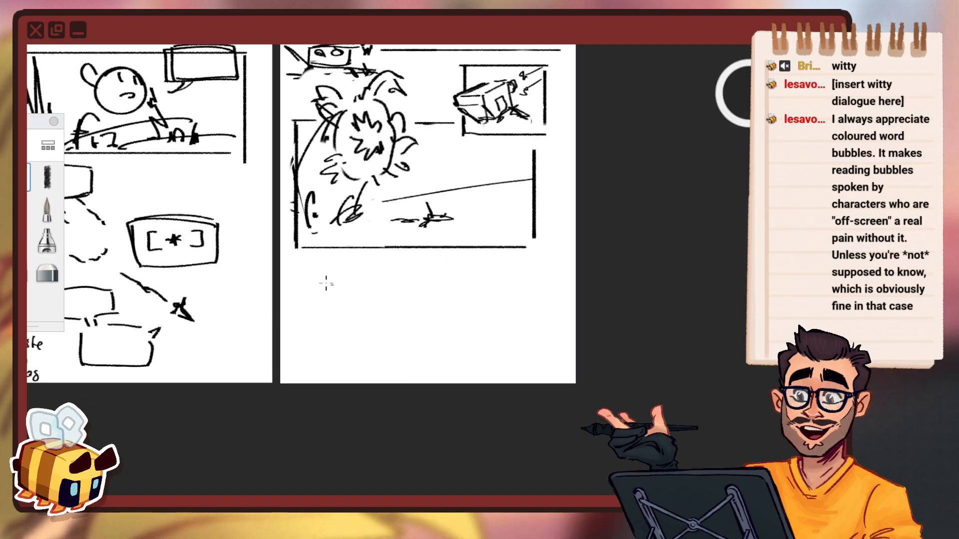
pyautogui.hotkey('ctrl', 'z')
pyautogui.moveTo(320, 279); pyautogui.dragTo(502, 254)
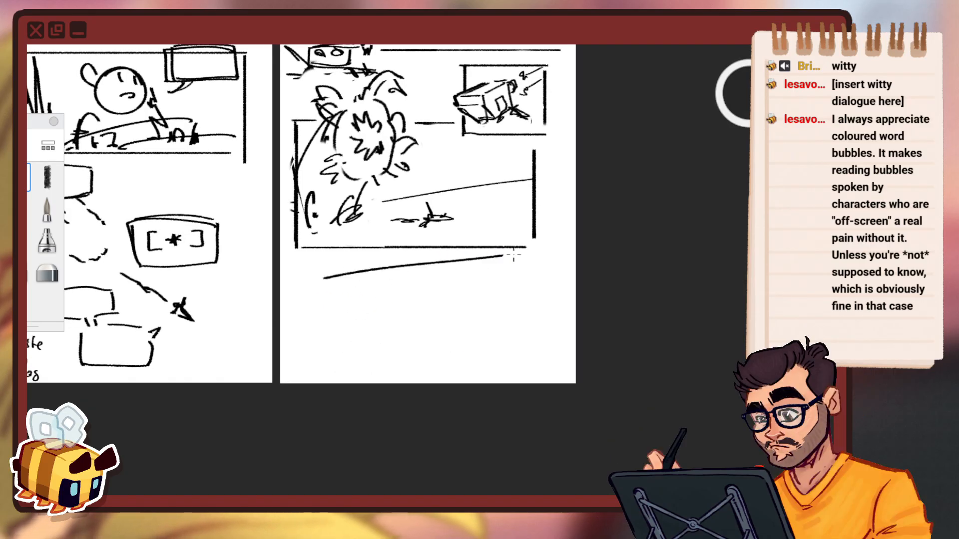
pyautogui.hotkey('ctrl', 'z')
pyautogui.moveTo(320, 278); pyautogui.dragTo(457, 254)
pyautogui.hotkey('ctrl', 'z')
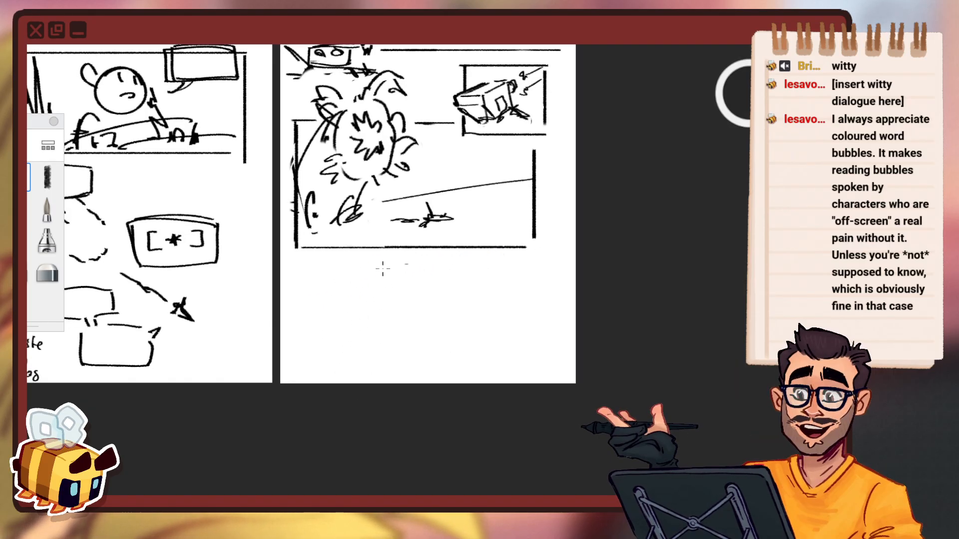
pyautogui.hotkey('ctrl', 'z')
pyautogui.moveTo(298, 283)
pyautogui.mouseDown()
pyautogui.moveTo(315, 357)
pyautogui.moveTo(499, 244)
pyautogui.mouseUp()
pyautogui.hotkey('ctrl', 'z')
pyautogui.moveTo(295, 277); pyautogui.dragTo(356, 258)
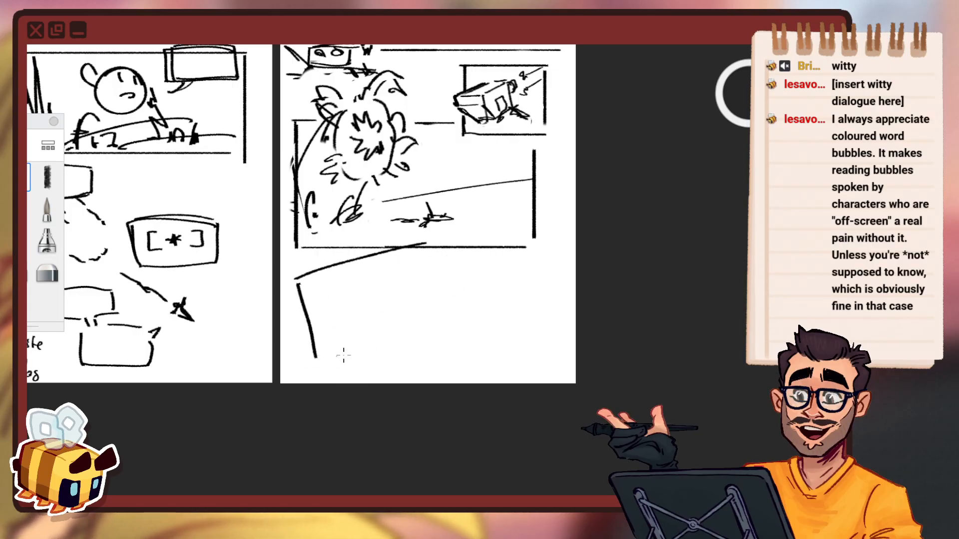
pyautogui.moveTo(322, 358); pyautogui.dragTo(530, 312)
pyautogui.hotkey('ctrl', 'z')
pyautogui.hotkey('ctrl', 'z')
pyautogui.hotkey('ctrl', 'z')
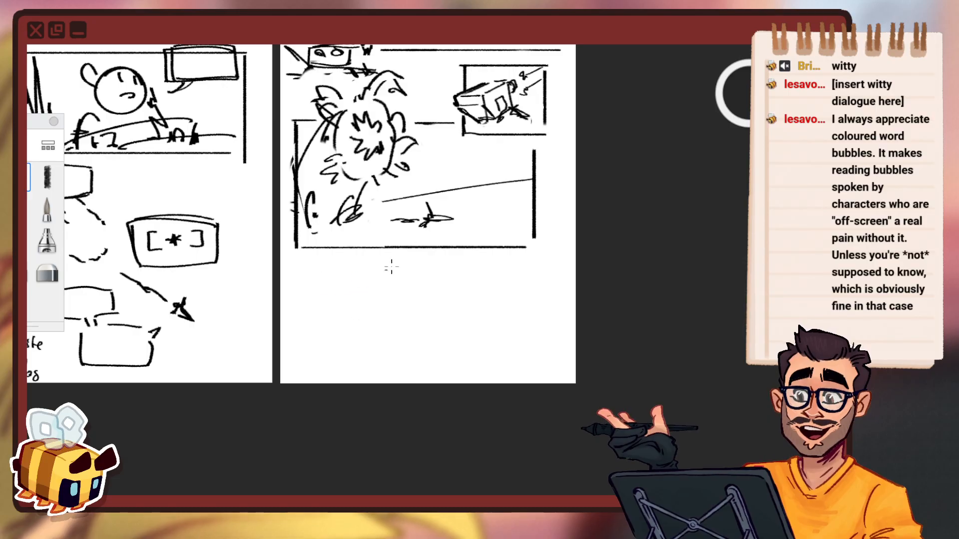
pyautogui.moveTo(296, 281); pyautogui.dragTo(504, 260)
pyautogui.hotkey('ctrl', 'z')
# Sketch a large tilted box below the figure panel, with a tiny figure and inner frame lines inside it.
pyautogui.moveTo(300, 283); pyautogui.dragTo(479, 269)
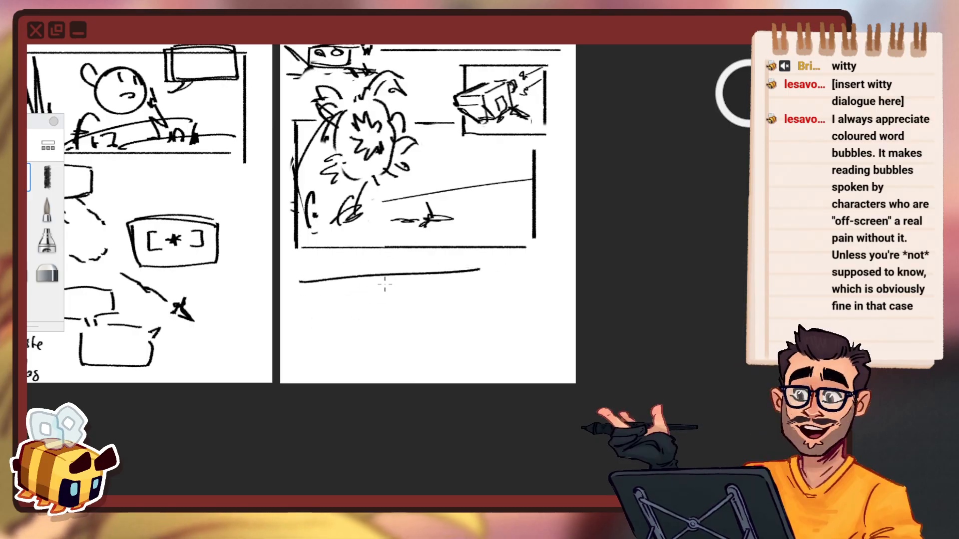
pyautogui.moveTo(289, 359); pyautogui.dragTo(492, 352)
pyautogui.moveTo(469, 281); pyautogui.dragTo(492, 354)
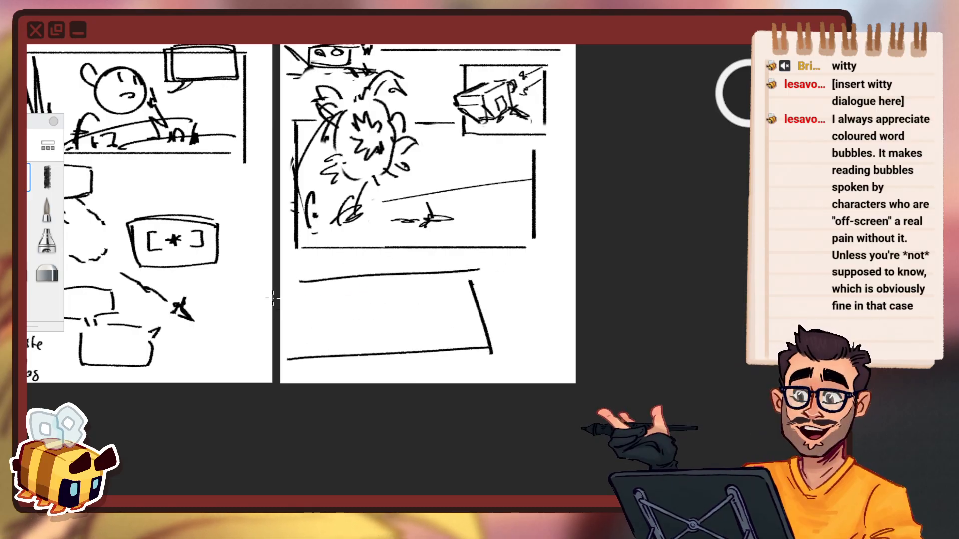
pyautogui.hotkey('ctrl', 'z')
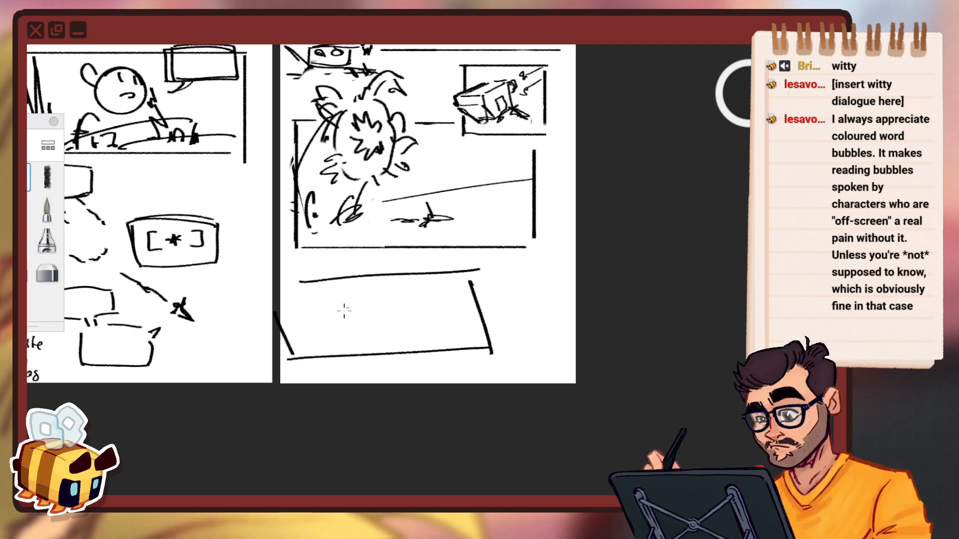
pyautogui.moveTo(363, 326); pyautogui.dragTo(355, 338)
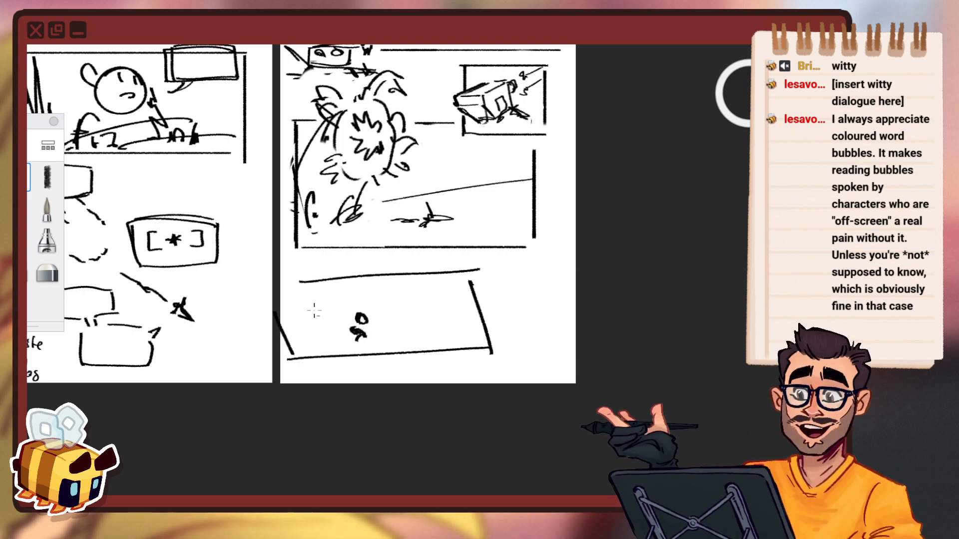
pyautogui.moveTo(307, 306)
pyautogui.mouseDown()
pyautogui.moveTo(330, 349)
pyautogui.moveTo(414, 287)
pyautogui.mouseUp()
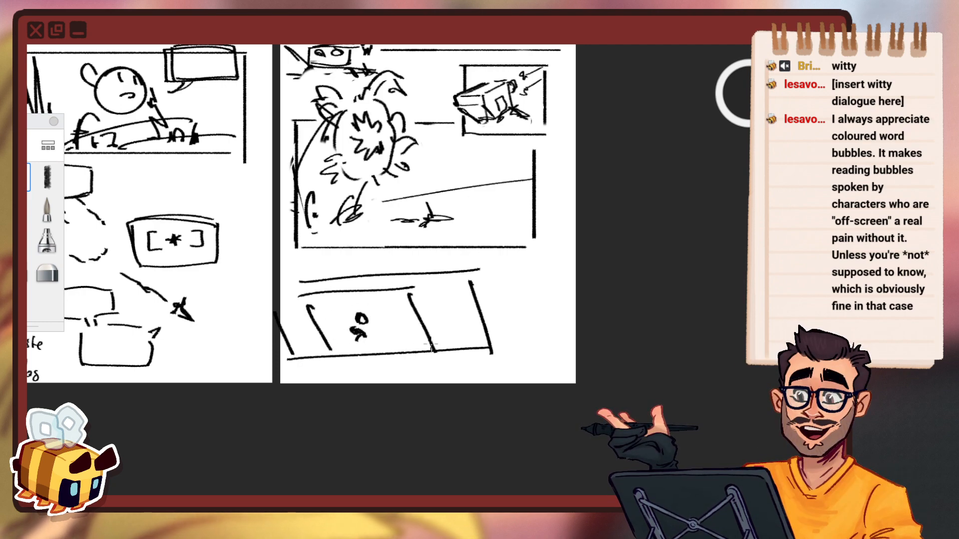
# Add receding depth lines from the tilted box's corners, thicken its outer edges, and add strokes around the tiny figure.
pyautogui.moveTo(281, 283); pyautogui.dragTo(352, 254)
pyautogui.moveTo(506, 249); pyautogui.dragTo(468, 270)
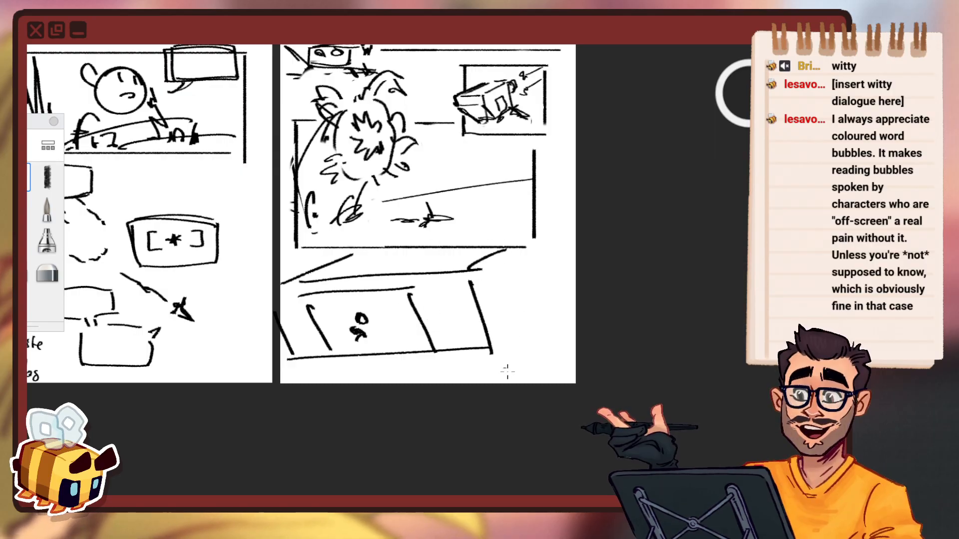
pyautogui.moveTo(495, 344); pyautogui.dragTo(553, 394)
pyautogui.moveTo(289, 358); pyautogui.dragTo(340, 390)
pyautogui.moveTo(271, 294); pyautogui.dragTo(300, 362)
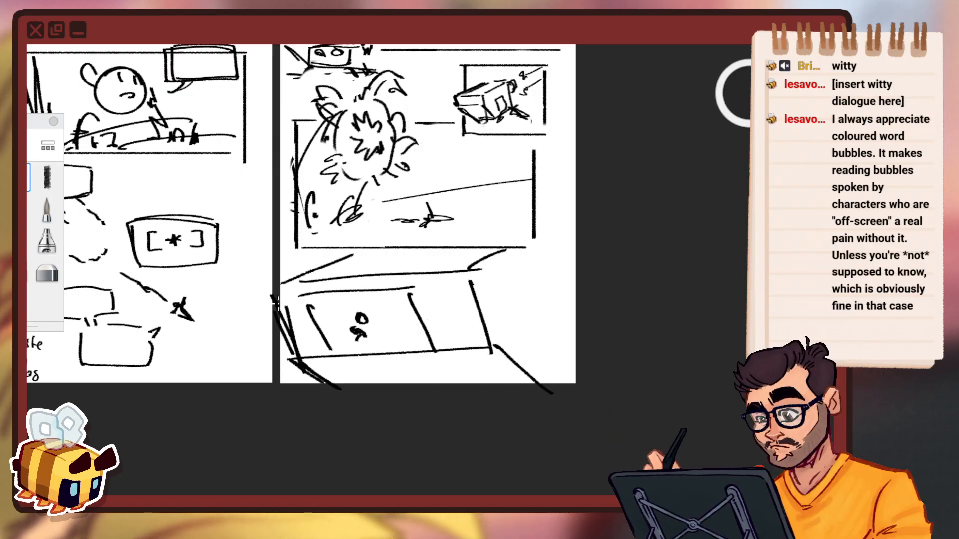
pyautogui.moveTo(298, 276); pyautogui.dragTo(378, 248)
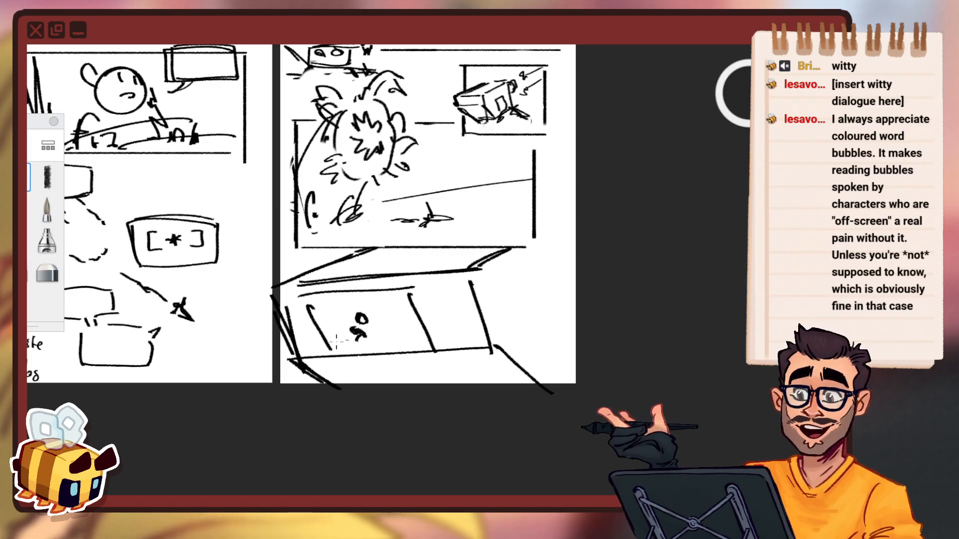
pyautogui.moveTo(343, 345)
pyautogui.mouseDown()
pyautogui.moveTo(382, 323)
pyautogui.moveTo(370, 347)
pyautogui.mouseUp()
# Add short slanted strokes outside the figure panel's right border and a small dark mark beside the spiky figure.
pyautogui.press('space')
pyautogui.moveTo(487, 307)
pyautogui.mouseDown()
pyautogui.moveTo(484, 361)
pyautogui.moveTo(477, 348)
pyautogui.moveTo(499, 287)
pyautogui.mouseUp()
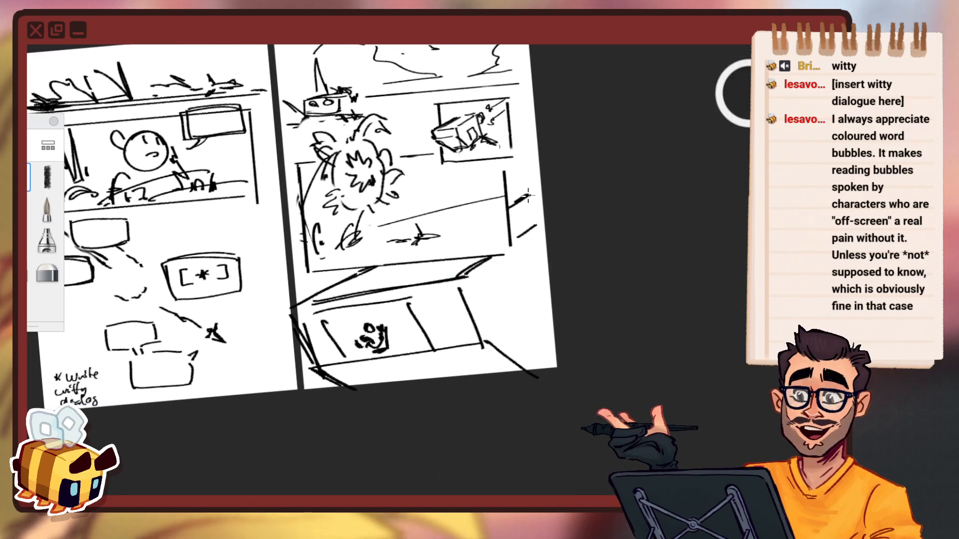
pyautogui.press('space')
pyautogui.moveTo(502, 262)
pyautogui.mouseDown()
pyautogui.moveTo(478, 341)
pyautogui.moveTo(488, 346)
pyautogui.mouseUp()
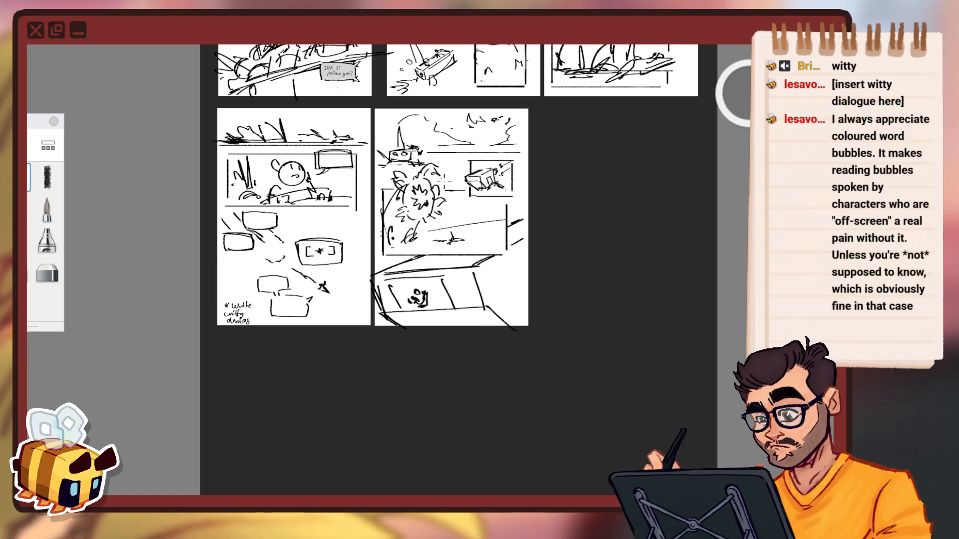
pyautogui.moveTo(453, 186)
pyautogui.mouseDown()
pyautogui.moveTo(499, 214)
pyautogui.moveTo(562, 203)
pyautogui.mouseUp()
pyautogui.press('space')
pyautogui.moveTo(562, 203); pyautogui.dragTo(544, 197)
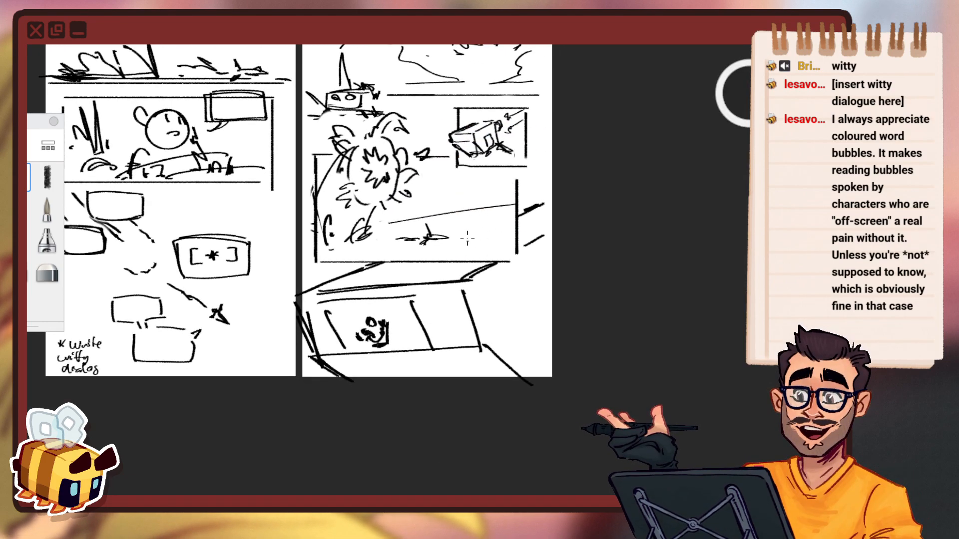
pyautogui.hotkey('ctrl', 'z')
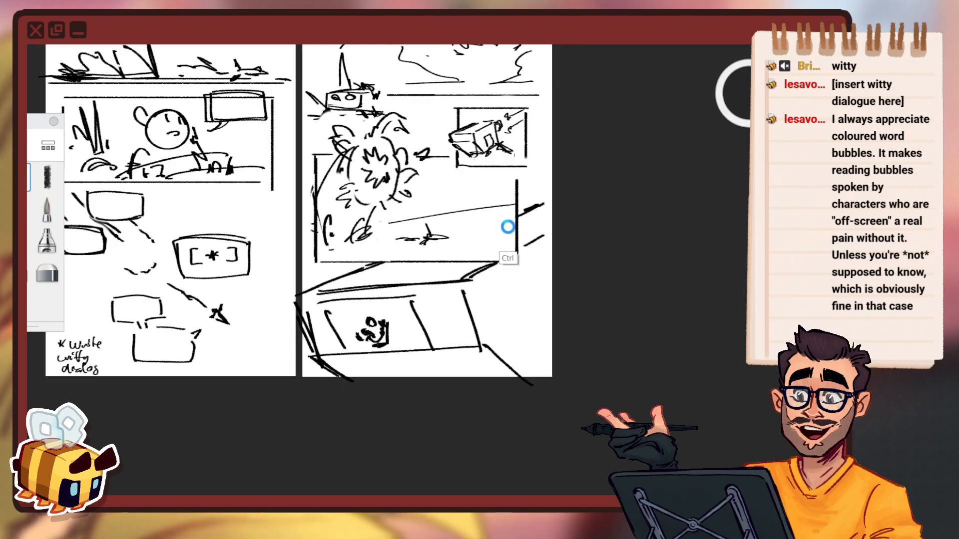
# Erase the overlapping lines at the figure panel's lower right corner and sketch two small dialogue boxes in that area.
pyautogui.click(34, 266)
pyautogui.moveTo(506, 262); pyautogui.dragTo(494, 266)
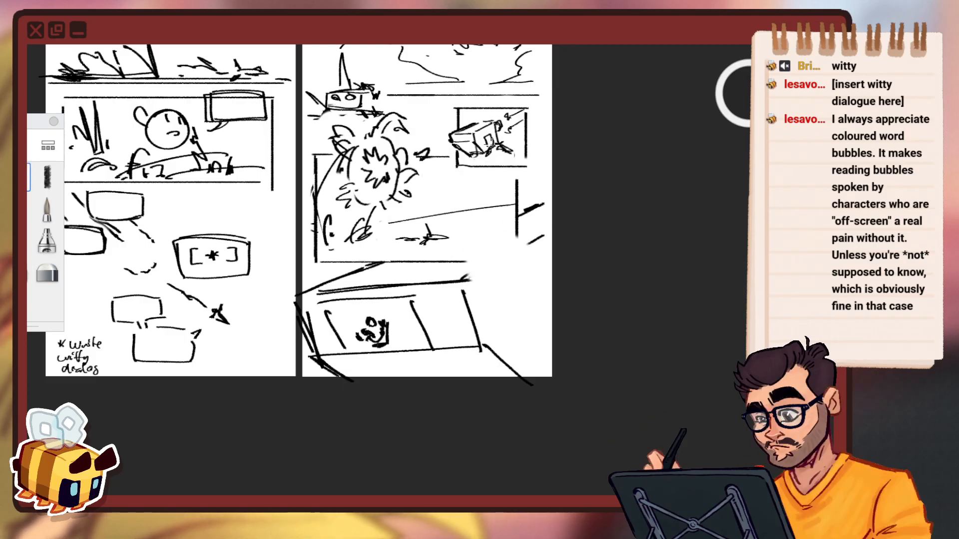
pyautogui.moveTo(465, 204); pyautogui.dragTo(465, 218)
pyautogui.moveTo(464, 204); pyautogui.dragTo(488, 203)
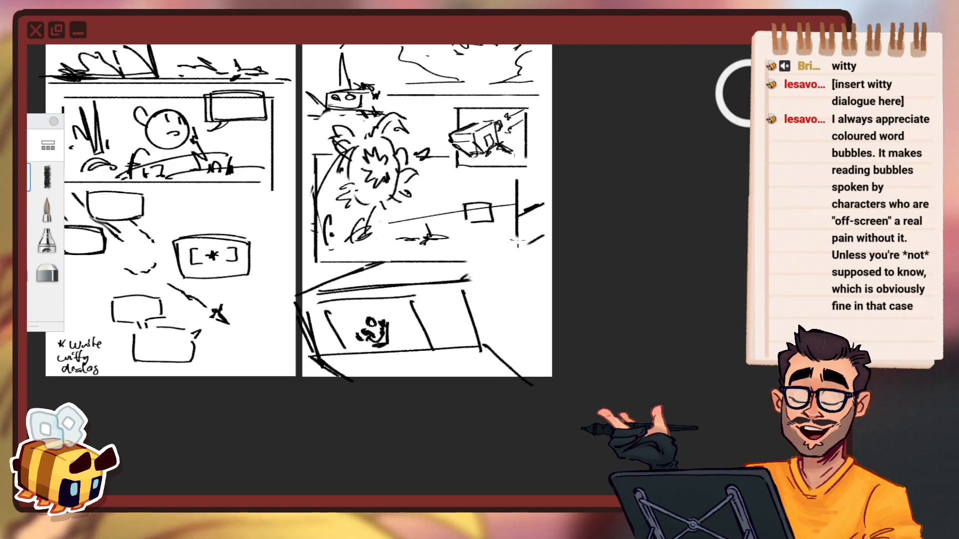
pyautogui.moveTo(474, 270); pyautogui.dragTo(527, 242)
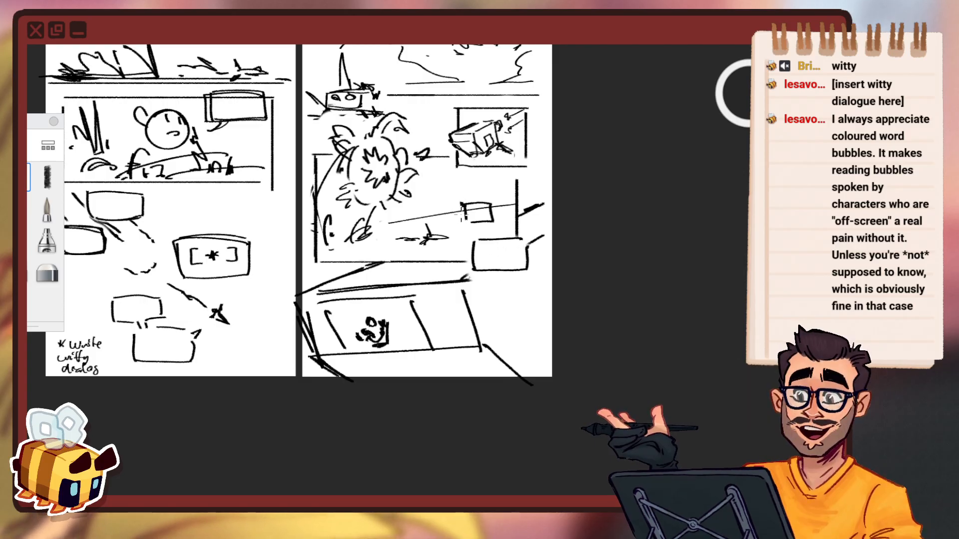
# Thicken the outlines of the two small dialogue boxes at the figure panel's lower right corner.
pyautogui.moveTo(472, 206); pyautogui.dragTo(491, 222)
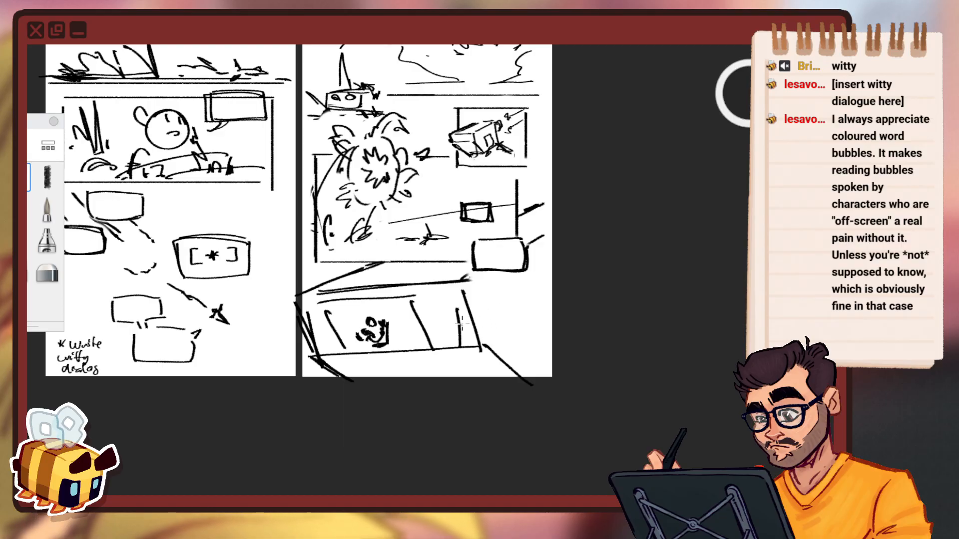
pyautogui.press('e')
pyautogui.moveTo(462, 302)
pyautogui.mouseDown()
pyautogui.moveTo(488, 336)
pyautogui.moveTo(494, 330)
pyautogui.mouseUp()
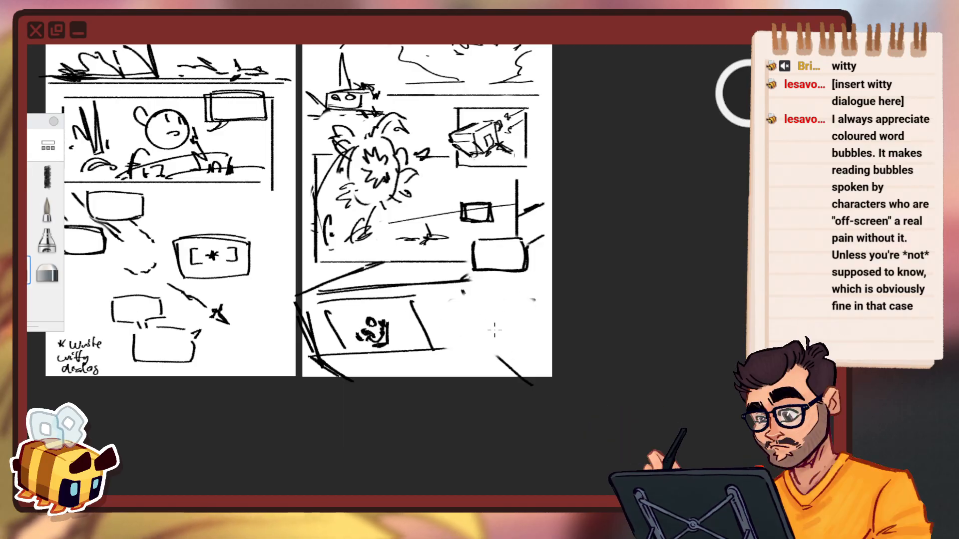
pyautogui.click(48, 178)
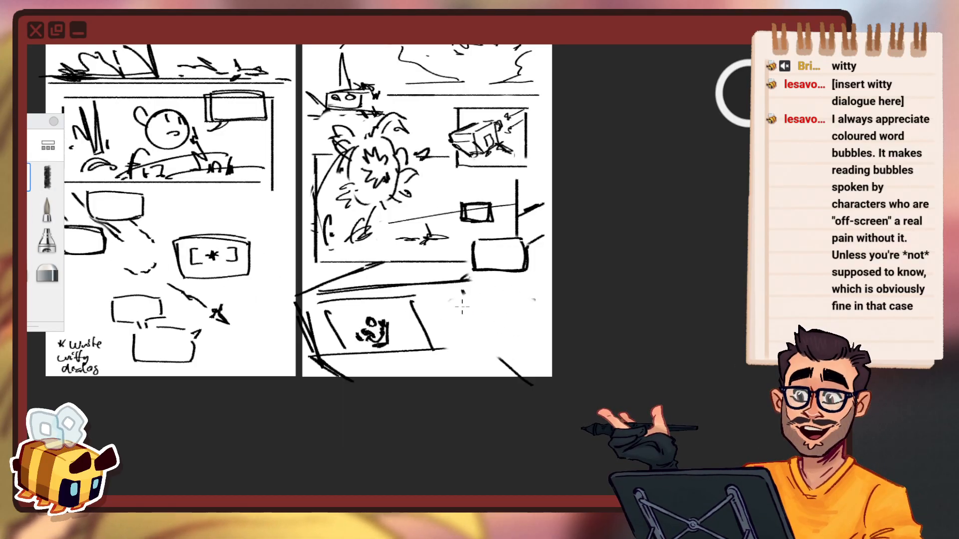
pyautogui.moveTo(513, 302); pyautogui.dragTo(530, 298)
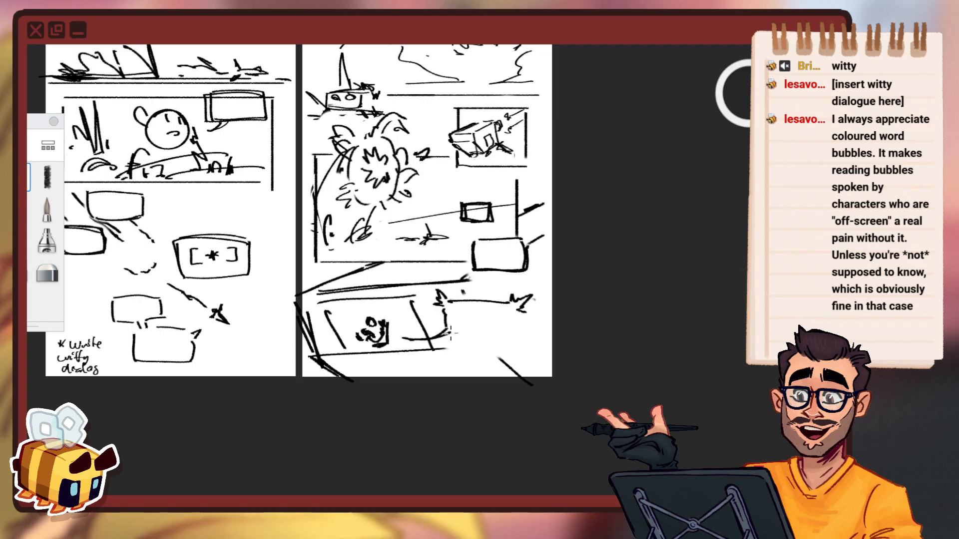
pyautogui.moveTo(450, 334)
pyautogui.mouseDown()
pyautogui.moveTo(518, 337)
pyautogui.moveTo(449, 341)
pyautogui.moveTo(403, 363)
pyautogui.mouseUp()
pyautogui.press('space')
pyautogui.press('space')
pyautogui.moveTo(499, 300); pyautogui.dragTo(521, 265)
pyautogui.click(537, 256)
pyautogui.hotkey('ctrl', 'z')
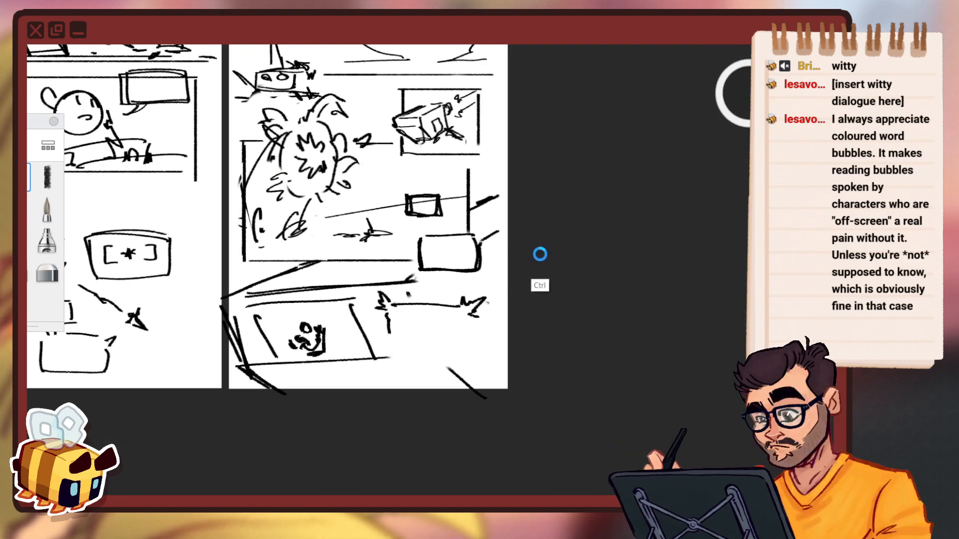
pyautogui.hotkey('ctrl', 'z')
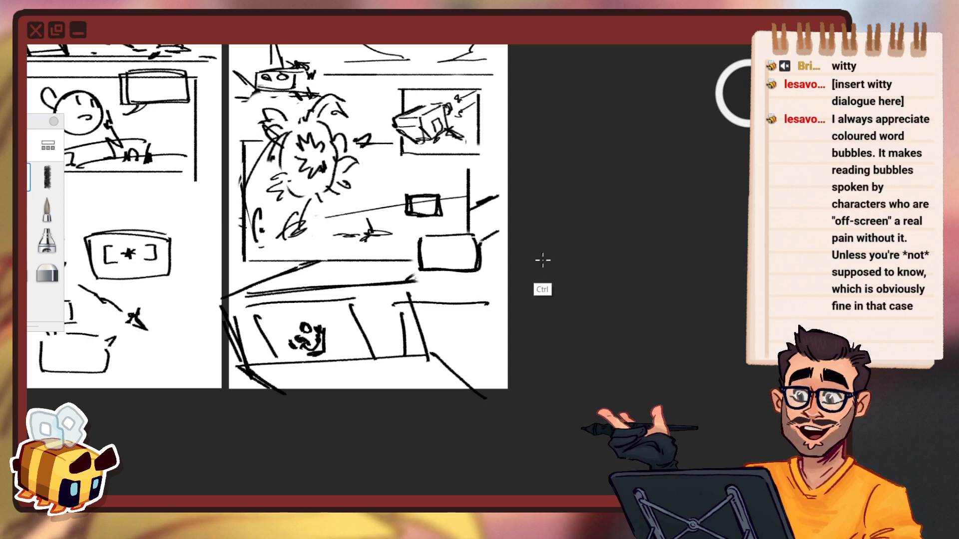
# Erase the right part of the tilted box and draw a roughly square panel with a thick right border in its place.
pyautogui.moveTo(460, 306)
pyautogui.mouseDown()
pyautogui.moveTo(479, 320)
pyautogui.moveTo(424, 338)
pyautogui.moveTo(358, 294)
pyautogui.moveTo(392, 295)
pyautogui.moveTo(284, 268)
pyautogui.mouseUp()
pyautogui.hotkey('ctrl', 'z')
pyautogui.click(27, 177)
pyautogui.moveTo(357, 284); pyautogui.dragTo(359, 367)
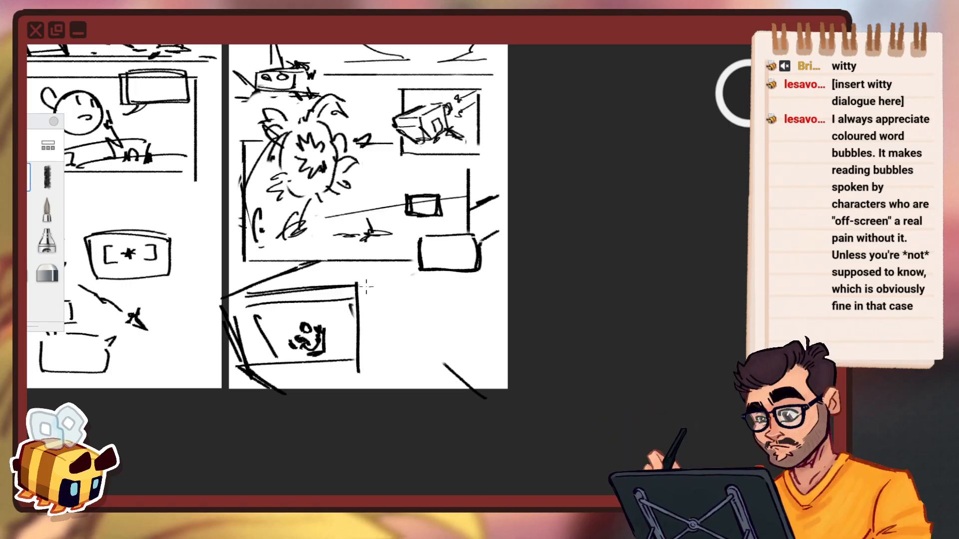
pyautogui.moveTo(358, 286)
pyautogui.mouseDown()
pyautogui.moveTo(467, 277)
pyautogui.moveTo(475, 363)
pyautogui.mouseUp()
pyautogui.hotkey('ctrl', 'z')
pyautogui.moveTo(378, 370); pyautogui.dragTo(480, 368)
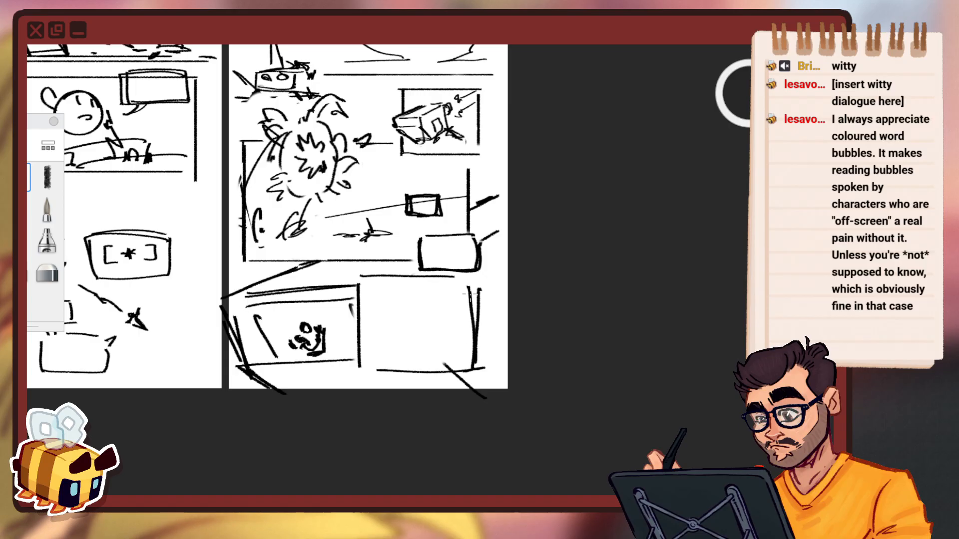
pyautogui.moveTo(470, 288); pyautogui.dragTo(466, 371)
pyautogui.moveTo(355, 281); pyautogui.dragTo(359, 372)
pyautogui.moveTo(360, 373); pyautogui.dragTo(468, 369)
pyautogui.moveTo(468, 285); pyautogui.dragTo(470, 371)
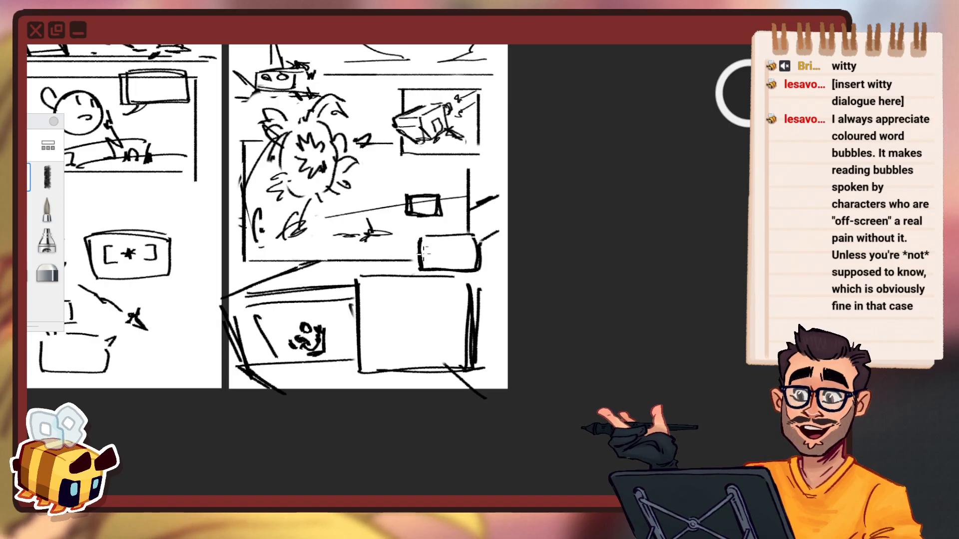
# Add short slanted strokes around the corners of the two dialogue boxes beside the figure panel.
pyautogui.moveTo(423, 265); pyautogui.dragTo(431, 264)
pyautogui.moveTo(416, 231); pyautogui.dragTo(422, 236)
pyautogui.moveTo(484, 229); pyautogui.dragTo(488, 267)
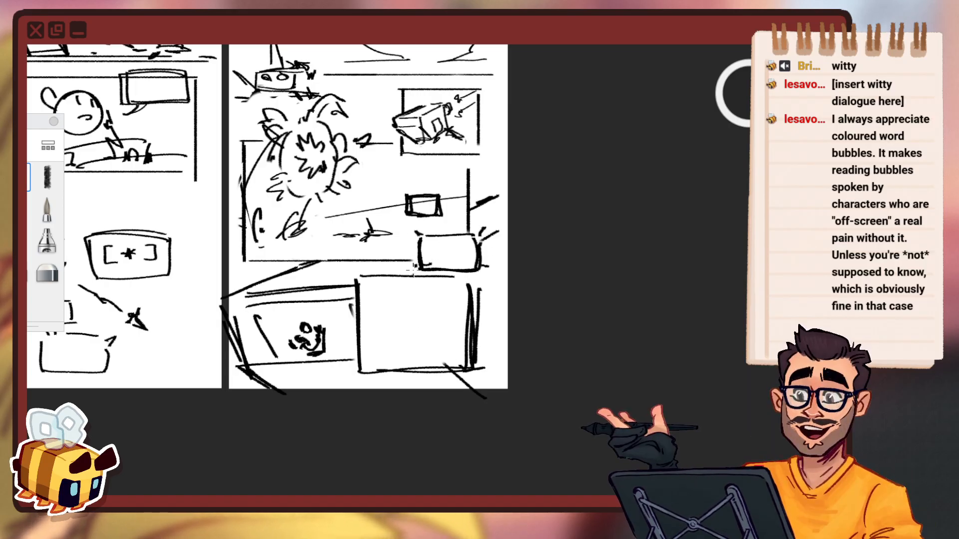
pyautogui.moveTo(441, 197); pyautogui.dragTo(443, 188)
# Sketch a frowning round-headed character inside the square panel, with hair strokes on the head and short marks around it.
pyautogui.scroll(2, 398, 216)
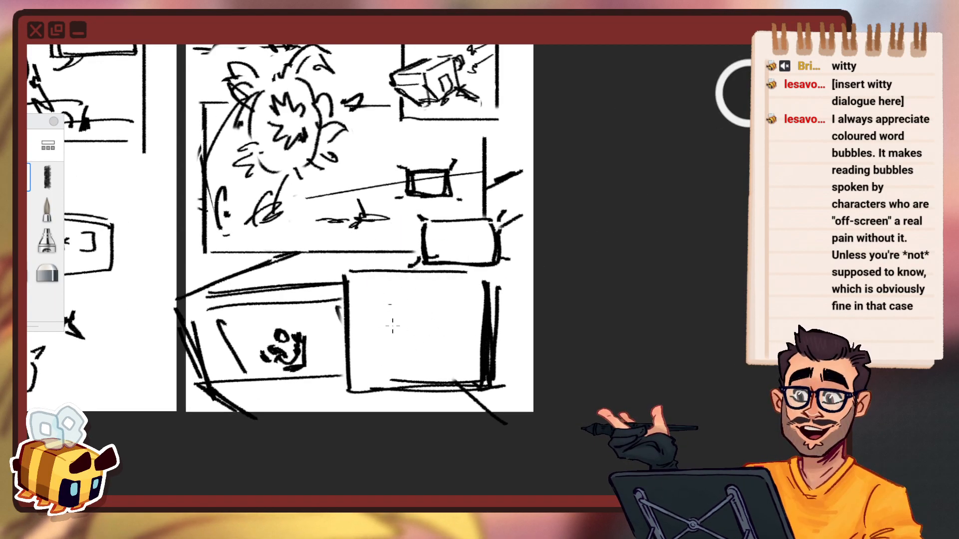
pyautogui.moveTo(401, 298)
pyautogui.mouseDown()
pyautogui.moveTo(441, 309)
pyautogui.moveTo(404, 330)
pyautogui.mouseUp()
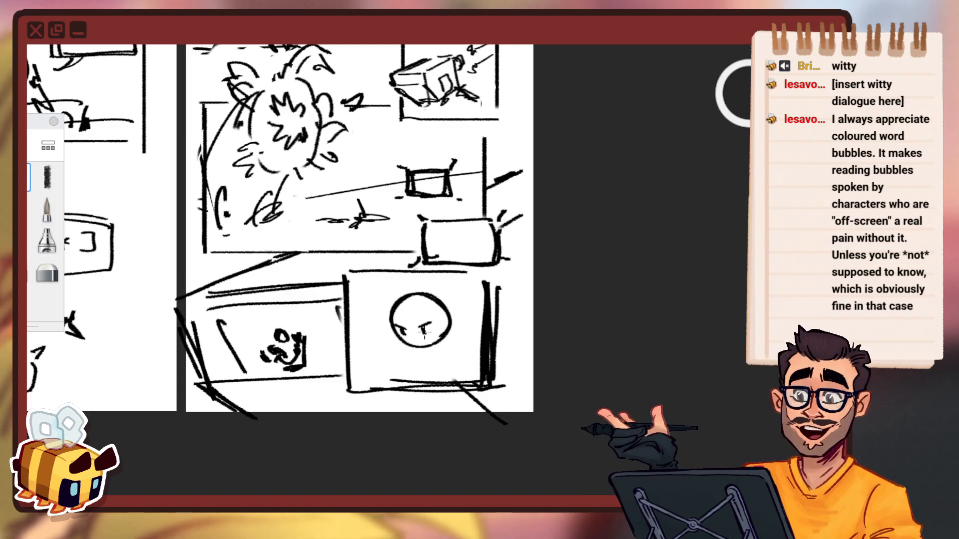
pyautogui.moveTo(385, 382); pyautogui.dragTo(379, 369)
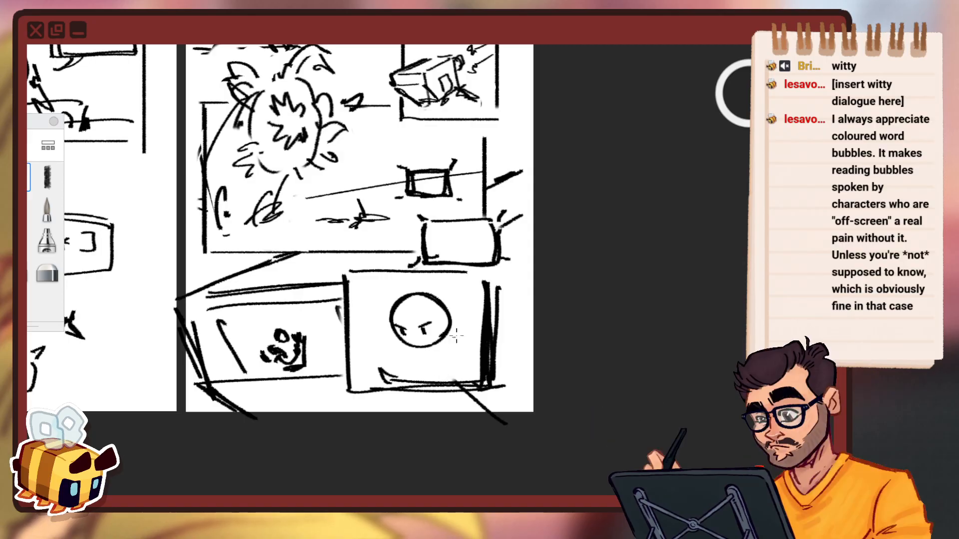
pyautogui.hotkey('ctrl', 'z')
pyautogui.moveTo(457, 360); pyautogui.dragTo(475, 356)
pyautogui.moveTo(398, 359); pyautogui.dragTo(401, 370)
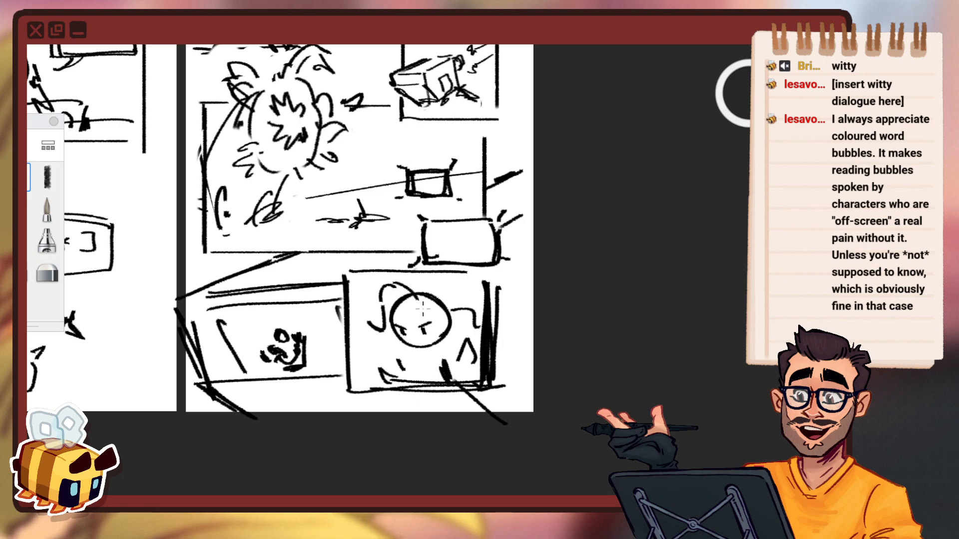
pyautogui.moveTo(411, 314)
pyautogui.mouseDown()
pyautogui.moveTo(419, 300)
pyautogui.moveTo(476, 348)
pyautogui.moveTo(488, 279)
pyautogui.mouseUp()
pyautogui.press('space')
pyautogui.click(25, 270)
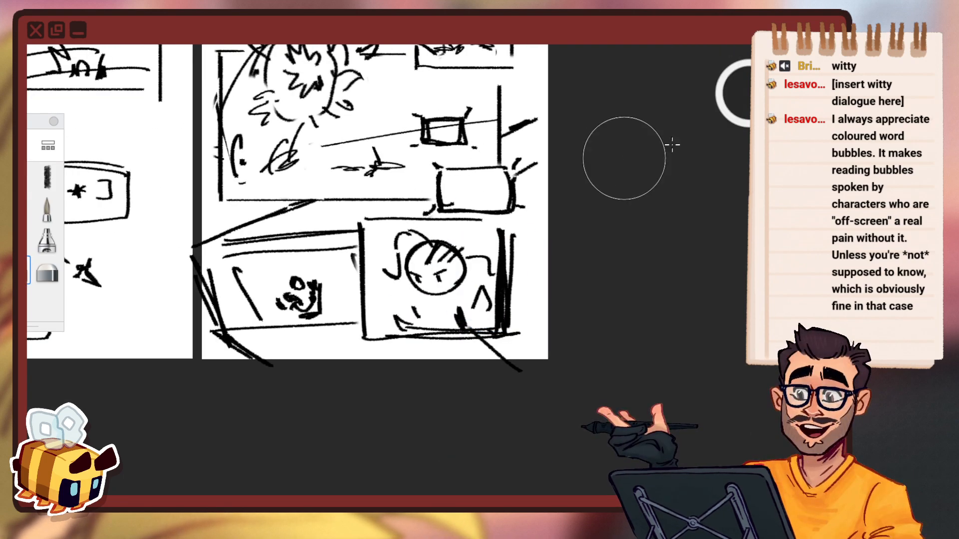
pyautogui.moveTo(492, 325); pyautogui.dragTo(509, 322)
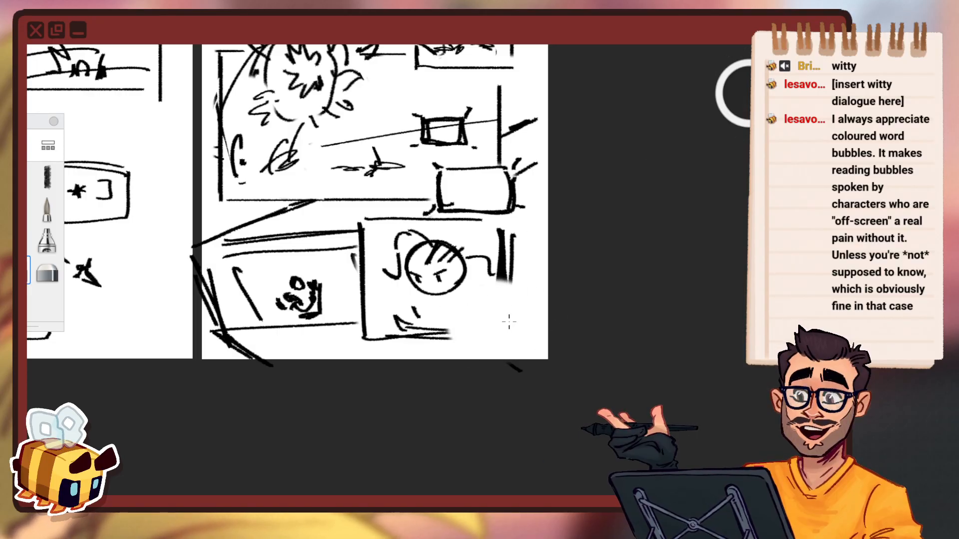
pyautogui.click(45, 180)
pyautogui.moveTo(454, 307)
pyautogui.mouseDown()
pyautogui.moveTo(519, 302)
pyautogui.moveTo(484, 320)
pyautogui.mouseUp()
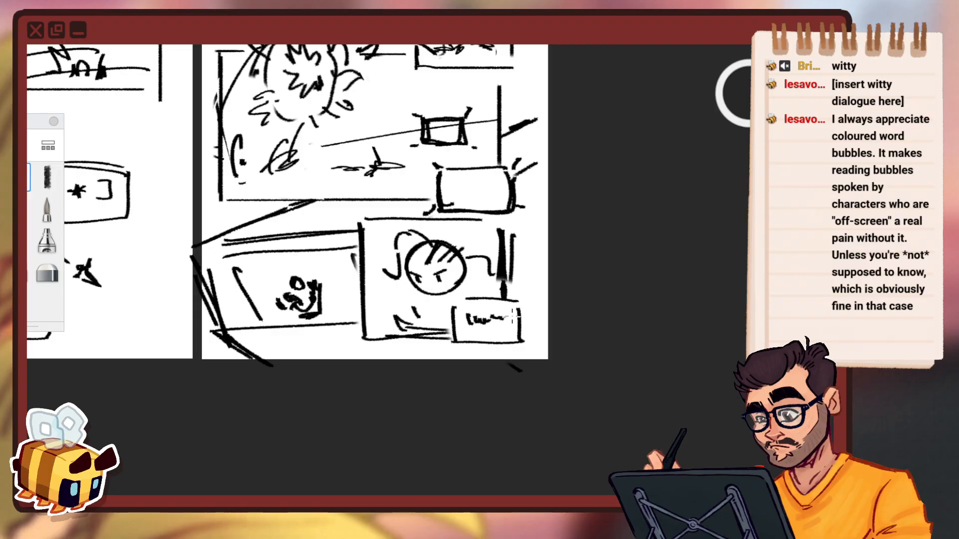
pyautogui.hotkey('ctrl', 'z')
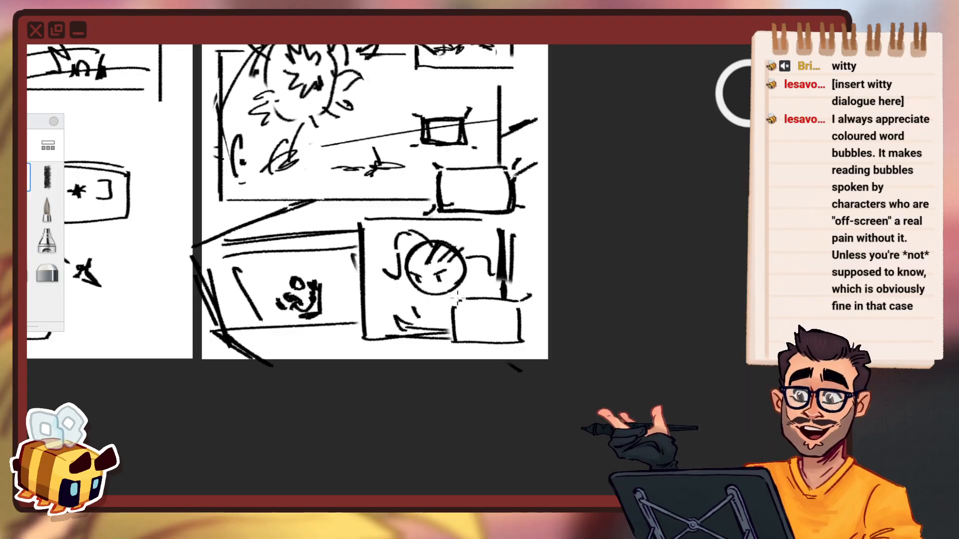
pyautogui.moveTo(457, 298); pyautogui.dragTo(444, 348)
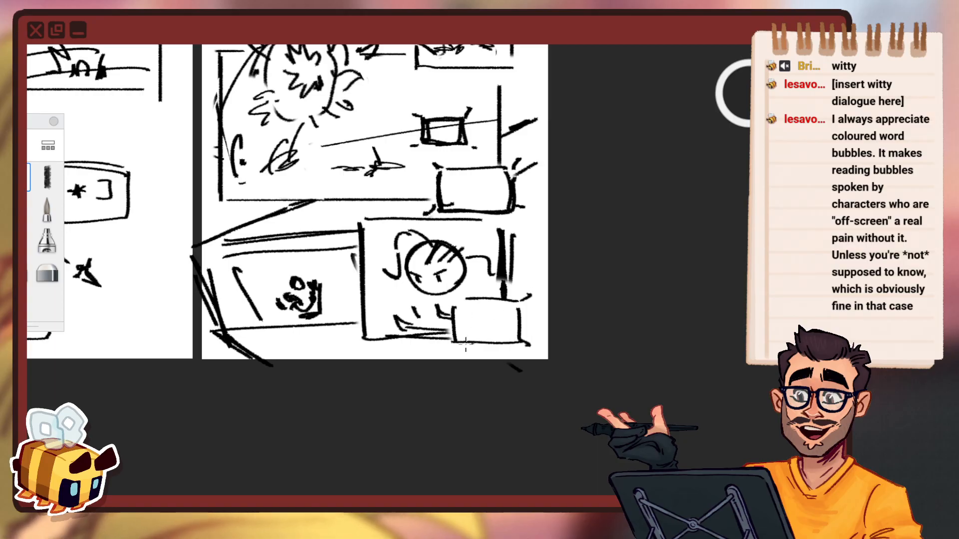
pyautogui.press('space')
pyautogui.moveTo(471, 306); pyautogui.dragTo(507, 295)
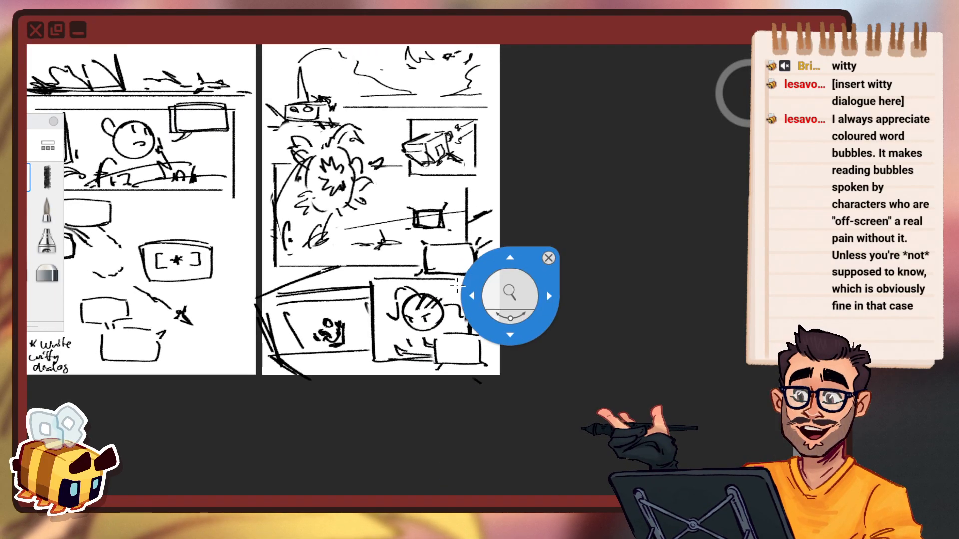
pyautogui.press('e')
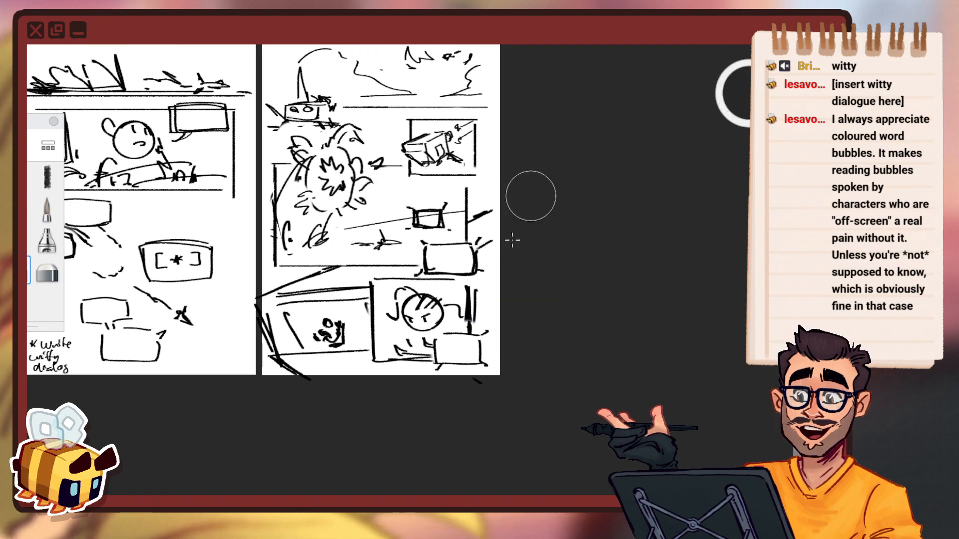
pyautogui.moveTo(480, 325)
pyautogui.mouseDown()
pyautogui.moveTo(452, 353)
pyautogui.moveTo(477, 357)
pyautogui.mouseUp()
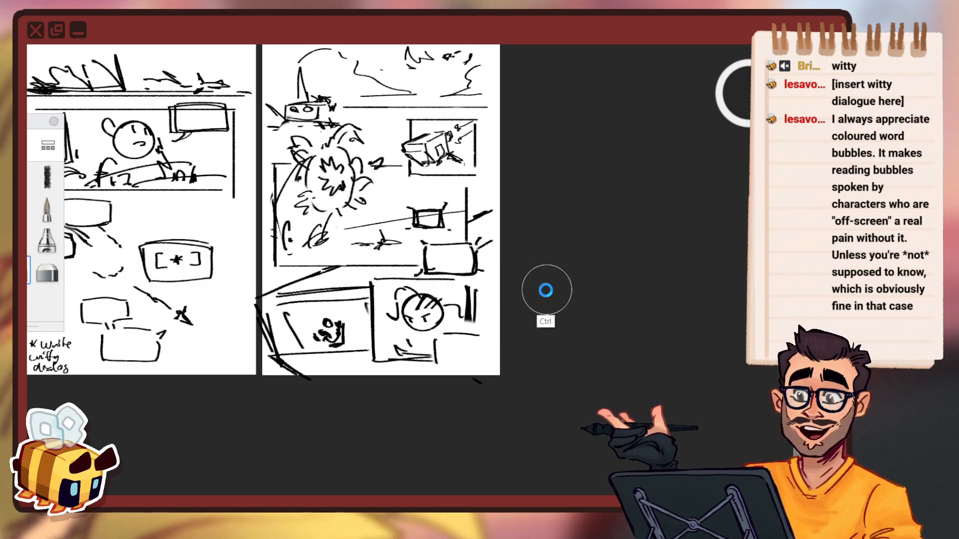
pyautogui.hotkey('ctrl', 'z')
pyautogui.hotkey('ctrl', 'z')
pyautogui.hotkey('ctrl', 'z')
# Add a small jagged tail from the large dialogue box down towards the round-headed character.
pyautogui.press('b')
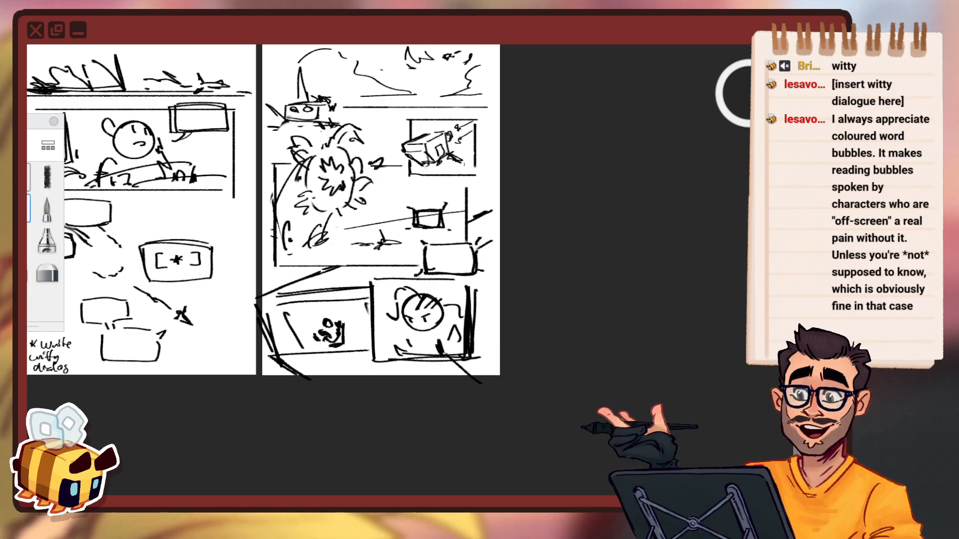
pyautogui.press('b')
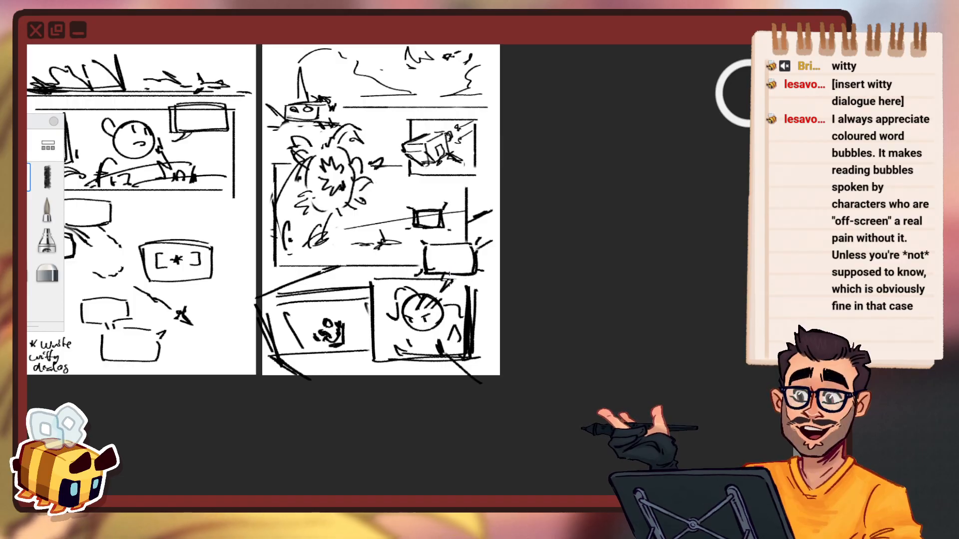
pyautogui.press('space')
pyautogui.moveTo(451, 289); pyautogui.dragTo(462, 334)
pyautogui.moveTo(503, 295); pyautogui.dragTo(516, 285)
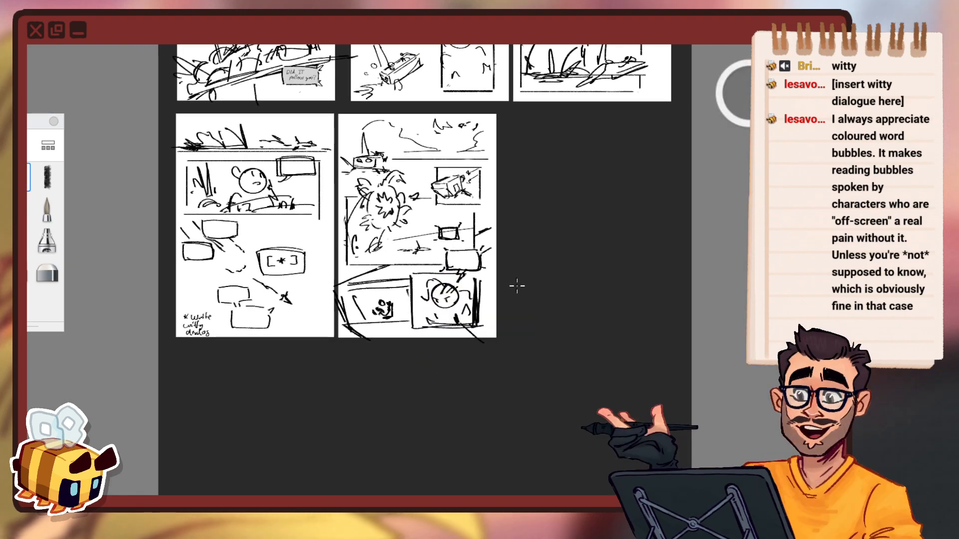
# Examine the sketched two-page spread together with the page thumbnails in the row above it.
pyautogui.press('space')
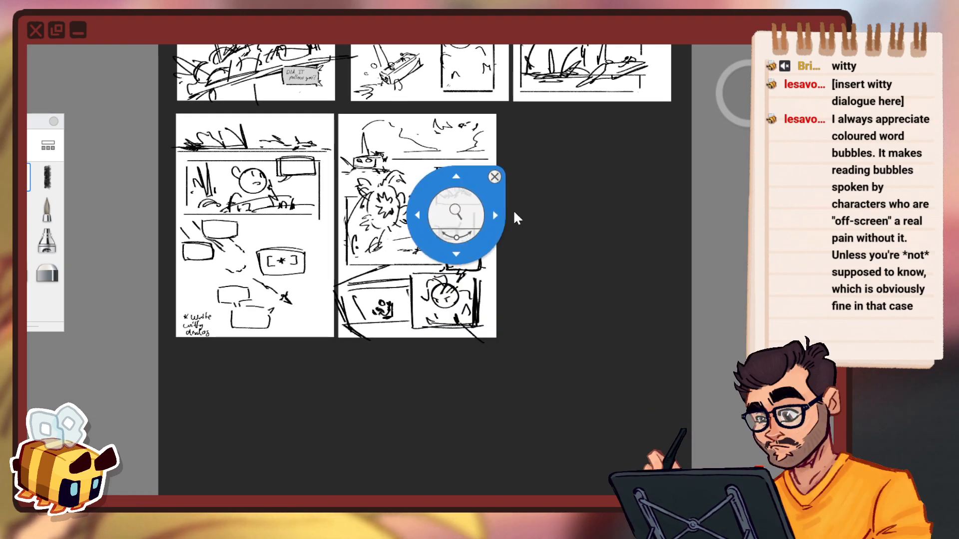
pyautogui.moveTo(514, 209); pyautogui.dragTo(529, 229)
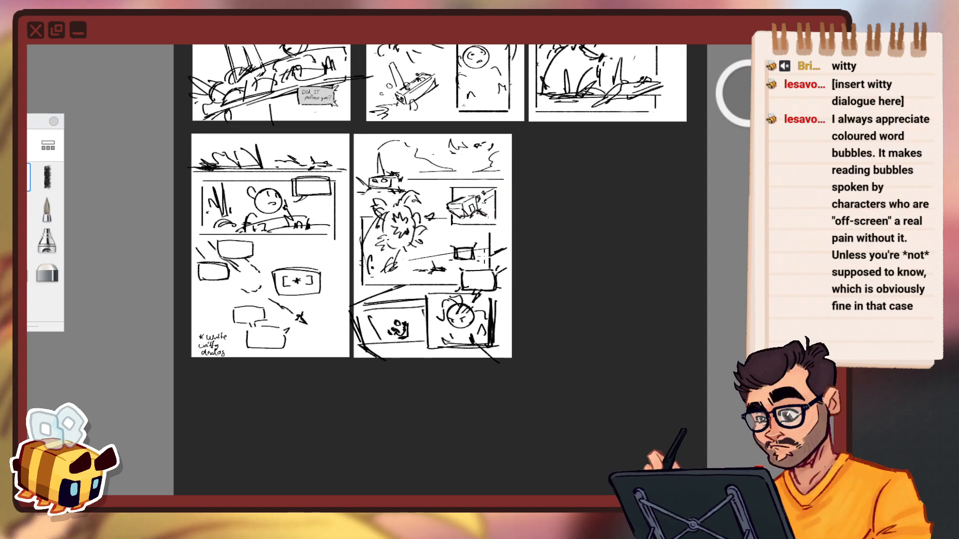
pyautogui.press('space')
pyautogui.moveTo(513, 259); pyautogui.dragTo(560, 254)
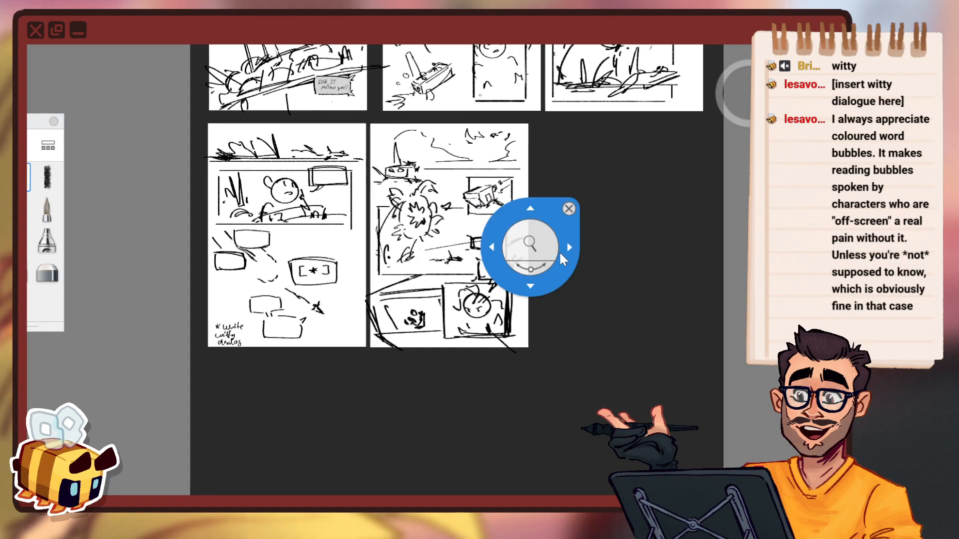
pyautogui.press('space')
pyautogui.moveTo(523, 310); pyautogui.dragTo(529, 344)
pyautogui.moveTo(577, 313); pyautogui.dragTo(567, 321)
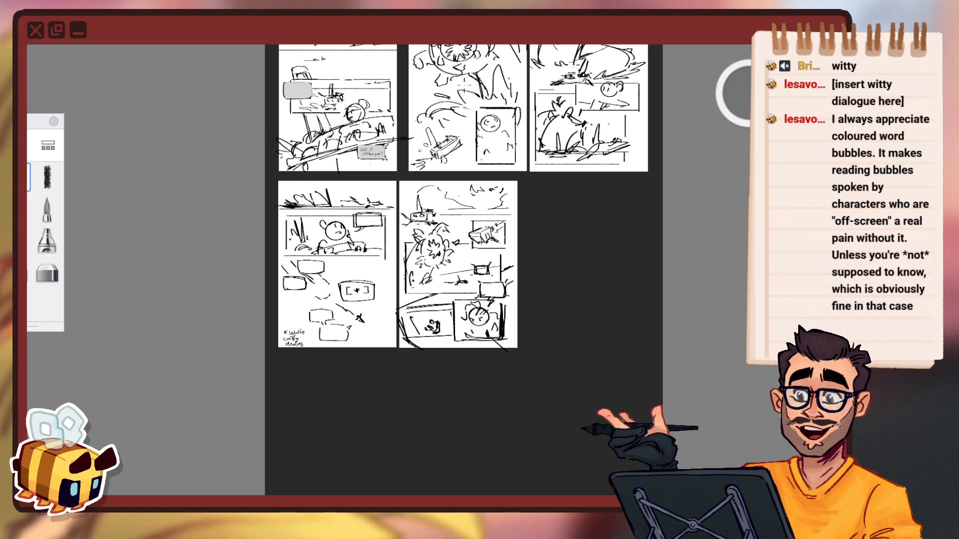
# Place a blank two-page spread in the empty area below the boat page's spread.
pyautogui.press('v')
pyautogui.click(570, 59)
pyautogui.press('space')
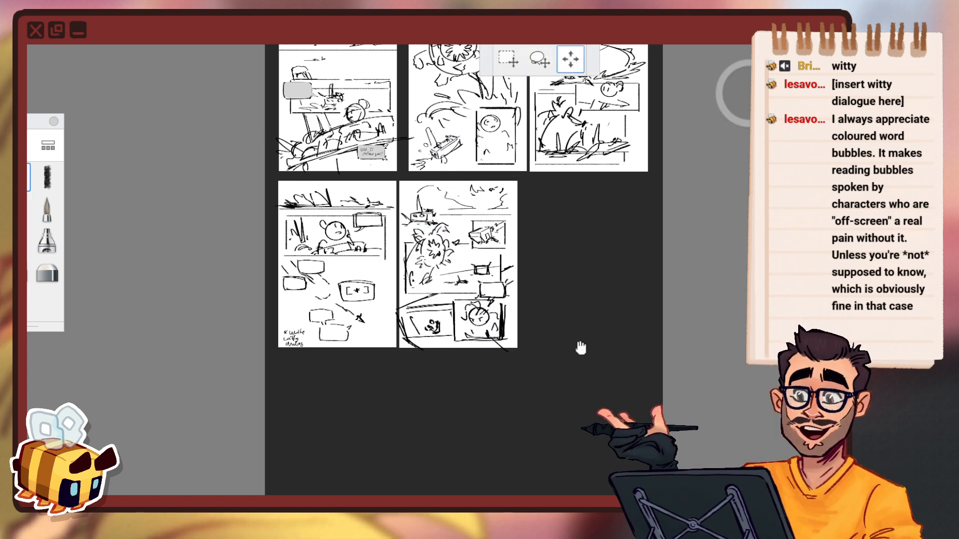
pyautogui.moveTo(568, 337); pyautogui.dragTo(539, 184)
pyautogui.moveTo(555, 252); pyautogui.dragTo(591, 414)
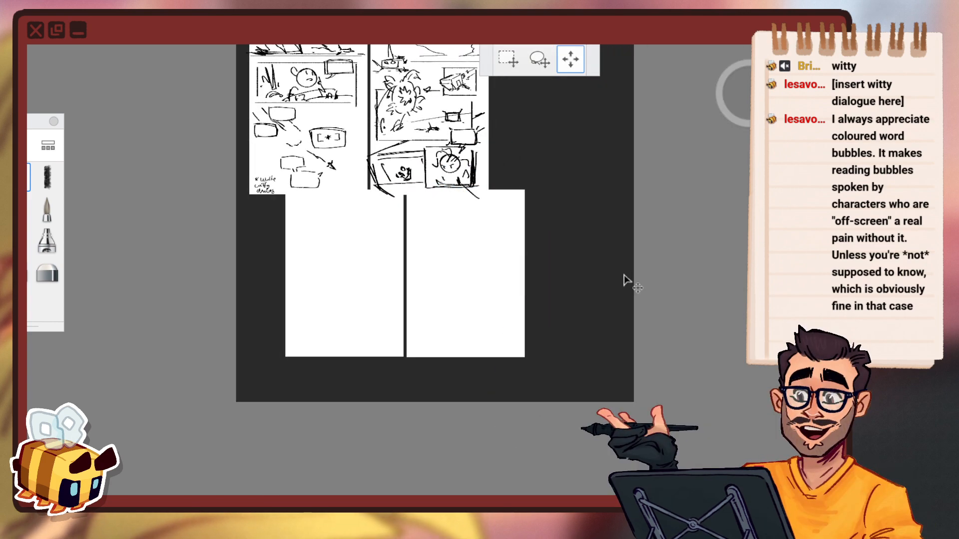
pyautogui.moveTo(624, 276); pyautogui.dragTo(629, 290)
pyautogui.moveTo(538, 337); pyautogui.dragTo(539, 332)
pyautogui.click(502, 311)
# Move the blank spread so its pages line up with the left edge of the sketched spread above.
pyautogui.press('space')
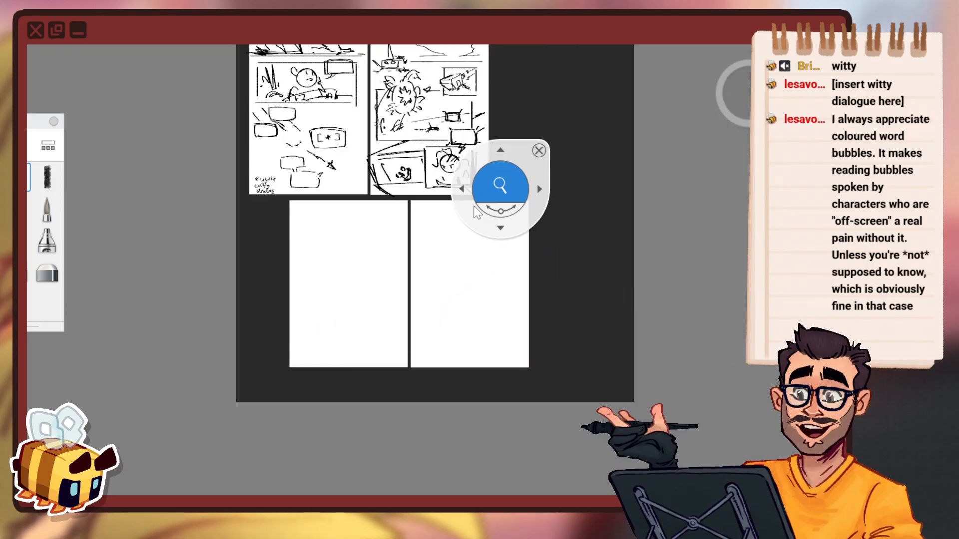
pyautogui.moveTo(476, 211); pyautogui.dragTo(444, 319)
pyautogui.moveTo(527, 279)
pyautogui.mouseDown()
pyautogui.moveTo(525, 298)
pyautogui.moveTo(540, 302)
pyautogui.moveTo(540, 286)
pyautogui.mouseUp()
pyautogui.press('v')
pyautogui.moveTo(599, 278)
pyautogui.mouseDown()
pyautogui.moveTo(589, 287)
pyautogui.moveTo(597, 270)
pyautogui.moveTo(610, 270)
pyautogui.mouseUp()
pyautogui.click(600, 223)
# Shift the blank two-page spread slightly down to widen the gap beneath the sketched spread.
pyautogui.press('space')
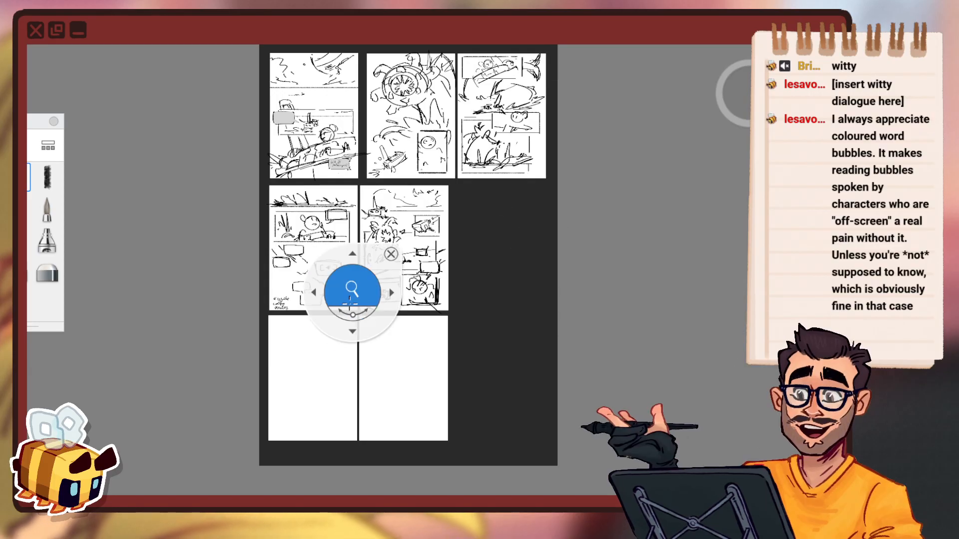
pyautogui.moveTo(353, 290); pyautogui.dragTo(357, 285)
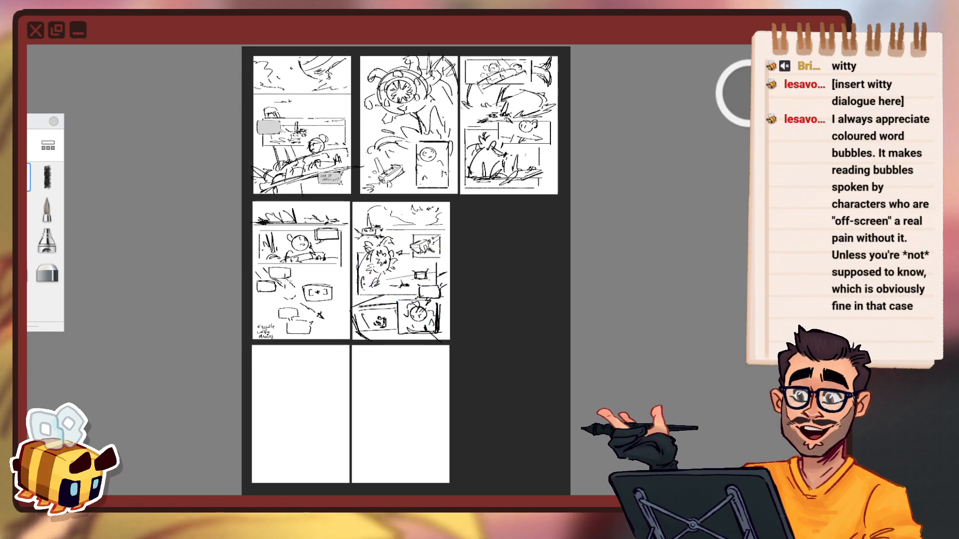
pyautogui.press('space')
pyautogui.moveTo(447, 406); pyautogui.dragTo(474, 348)
pyautogui.moveTo(391, 355); pyautogui.dragTo(447, 336)
pyautogui.moveTo(477, 310); pyautogui.dragTo(506, 296)
pyautogui.moveTo(464, 323); pyautogui.dragTo(449, 405)
pyautogui.moveTo(451, 364); pyautogui.dragTo(414, 282)
pyautogui.press('v')
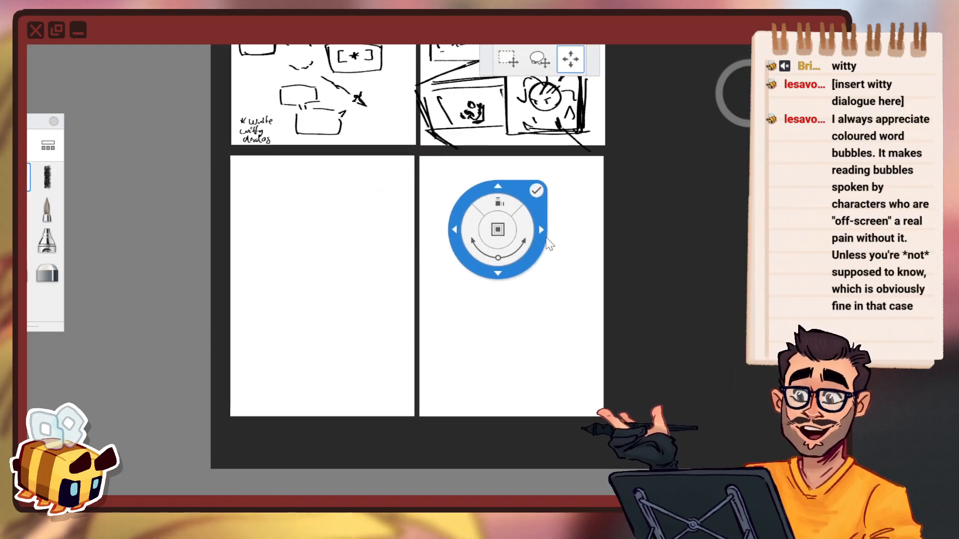
pyautogui.moveTo(548, 238); pyautogui.dragTo(547, 241)
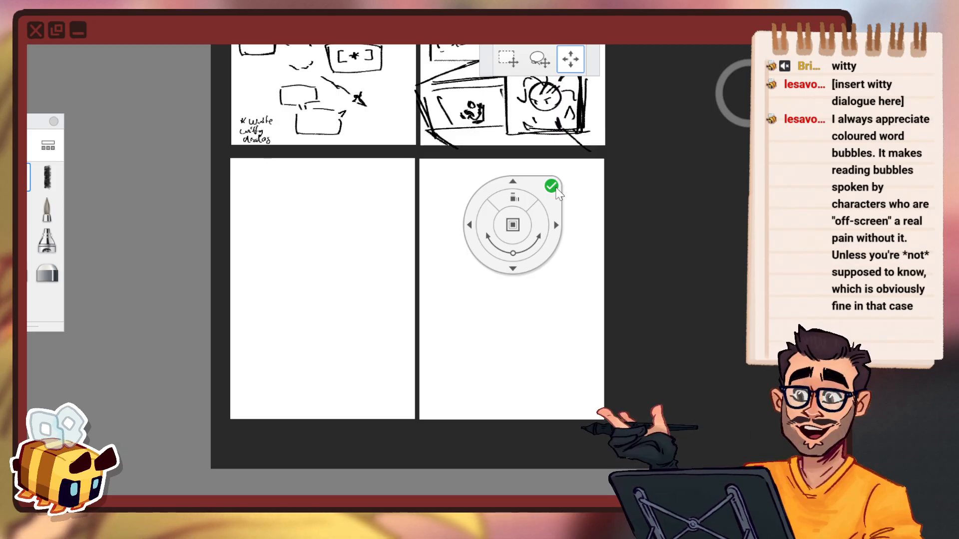
# Examine the rows of sketched pages together with the blank spread beneath them.
pyautogui.moveTo(448, 264); pyautogui.dragTo(422, 394)
pyautogui.moveTo(480, 292); pyautogui.dragTo(456, 402)
pyautogui.moveTo(523, 275); pyautogui.dragTo(485, 371)
pyautogui.moveTo(449, 397); pyautogui.dragTo(429, 424)
pyautogui.moveTo(514, 340); pyautogui.dragTo(509, 385)
pyautogui.moveTo(472, 399); pyautogui.dragTo(464, 409)
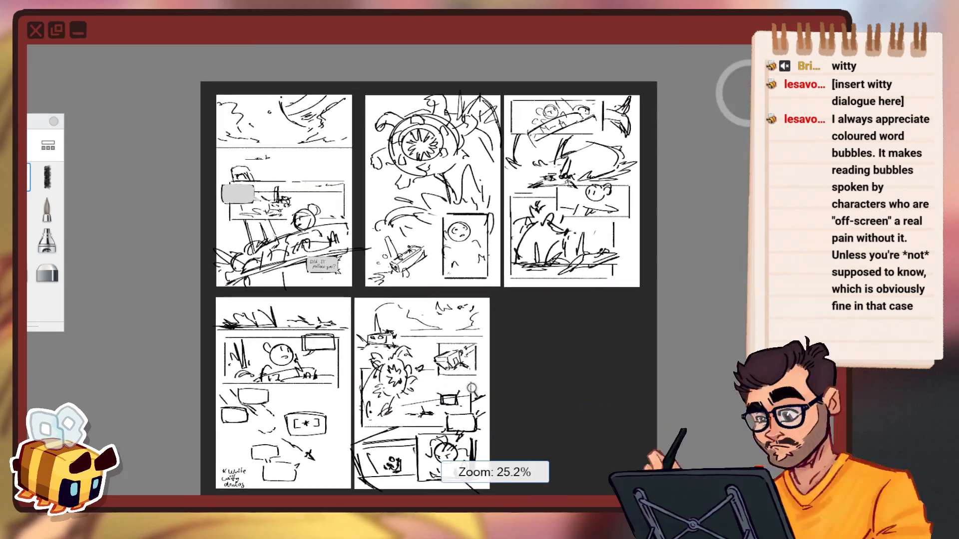
pyautogui.moveTo(515, 365); pyautogui.dragTo(517, 332)
pyautogui.click(516, 331)
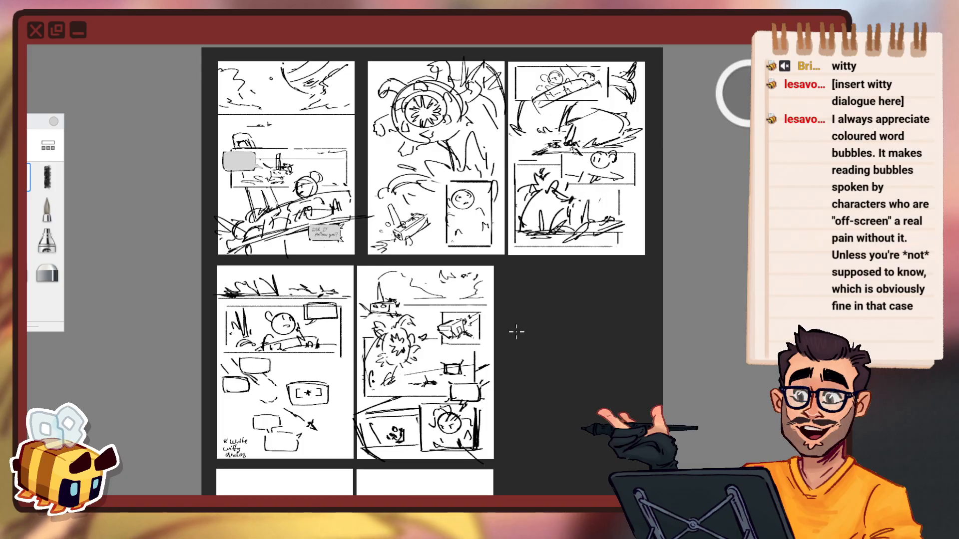
# Erase the outer side and lower borders of the round-headed character's panel, along with most of the diagonal stroke crossing them.
pyautogui.press('space')
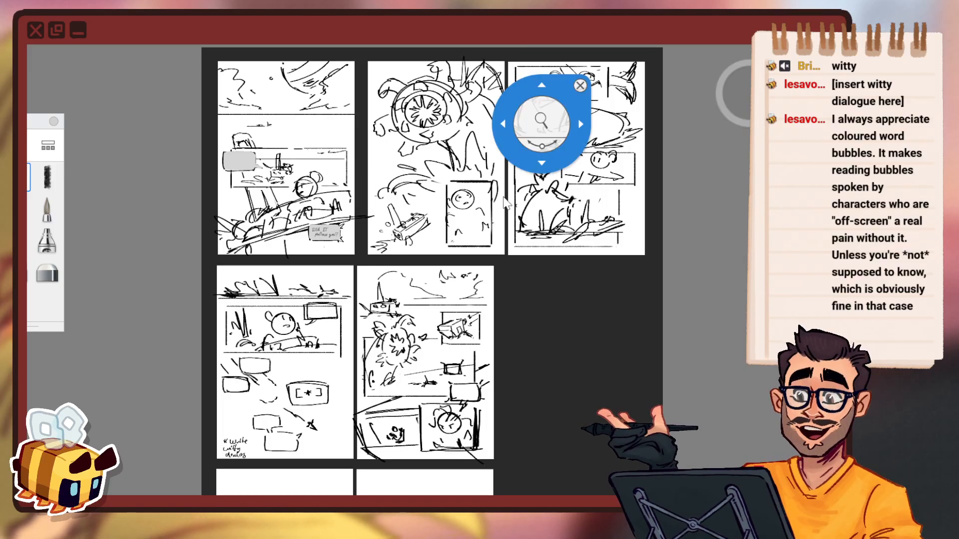
pyautogui.moveTo(543, 375); pyautogui.dragTo(537, 237)
pyautogui.moveTo(510, 225); pyautogui.dragTo(502, 194)
pyautogui.moveTo(510, 223); pyautogui.dragTo(492, 247)
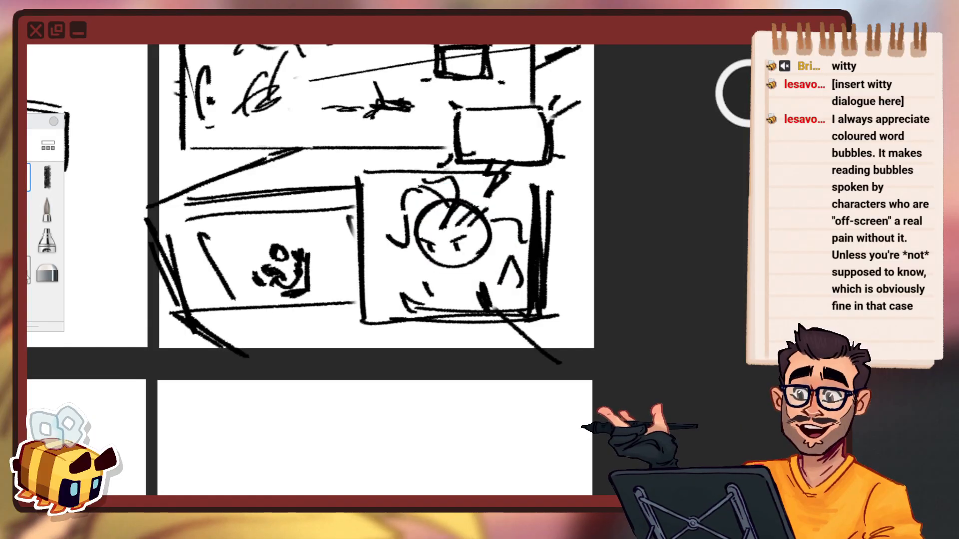
pyautogui.press('e')
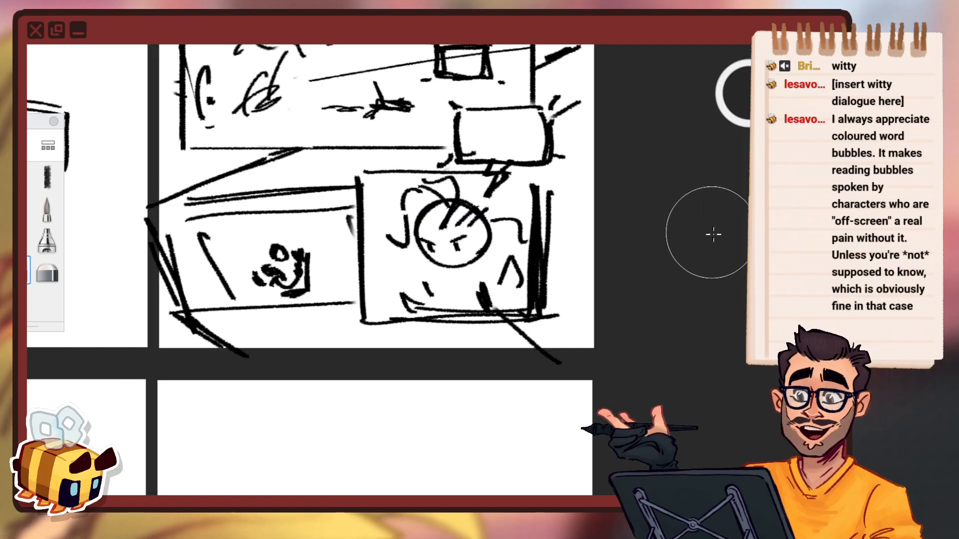
pyautogui.moveTo(548, 215); pyautogui.dragTo(559, 309)
pyautogui.moveTo(740, 112); pyautogui.dragTo(602, 136)
pyautogui.hotkey('ctrl', 'z')
pyautogui.moveTo(550, 205); pyautogui.dragTo(536, 306)
pyautogui.moveTo(415, 326); pyautogui.dragTo(523, 326)
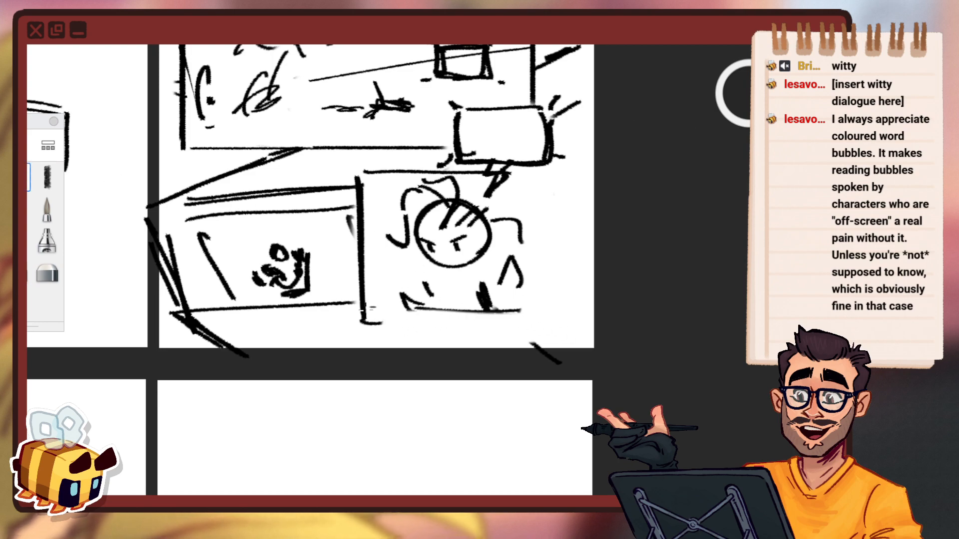
# Redraw the round-headed character's panel border as a heavy rectangular frame reaching slightly closer to the page edge.
pyautogui.moveTo(367, 316); pyautogui.dragTo(545, 309)
pyautogui.hotkey('ctrl', 'z')
pyautogui.moveTo(366, 318)
pyautogui.mouseDown()
pyautogui.moveTo(552, 313)
pyautogui.moveTo(556, 179)
pyautogui.moveTo(353, 186)
pyautogui.moveTo(355, 307)
pyautogui.mouseUp()
pyautogui.press('space')
pyautogui.moveTo(453, 226); pyautogui.dragTo(464, 362)
pyautogui.moveTo(464, 363); pyautogui.dragTo(486, 355)
pyautogui.click(533, 326)
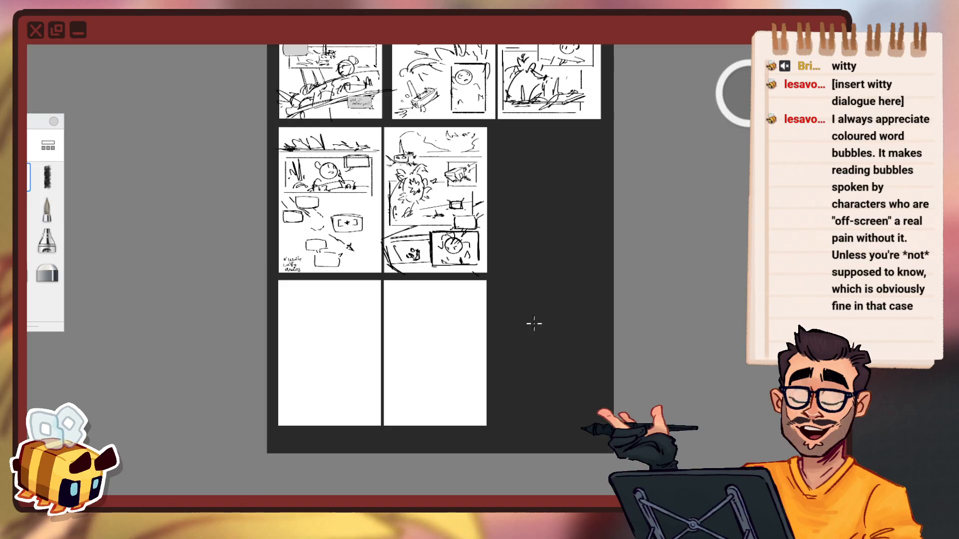
# Increase the brush size for sketching on the blank spread.
pyautogui.press('space')
pyautogui.moveTo(525, 221); pyautogui.dragTo(537, 321)
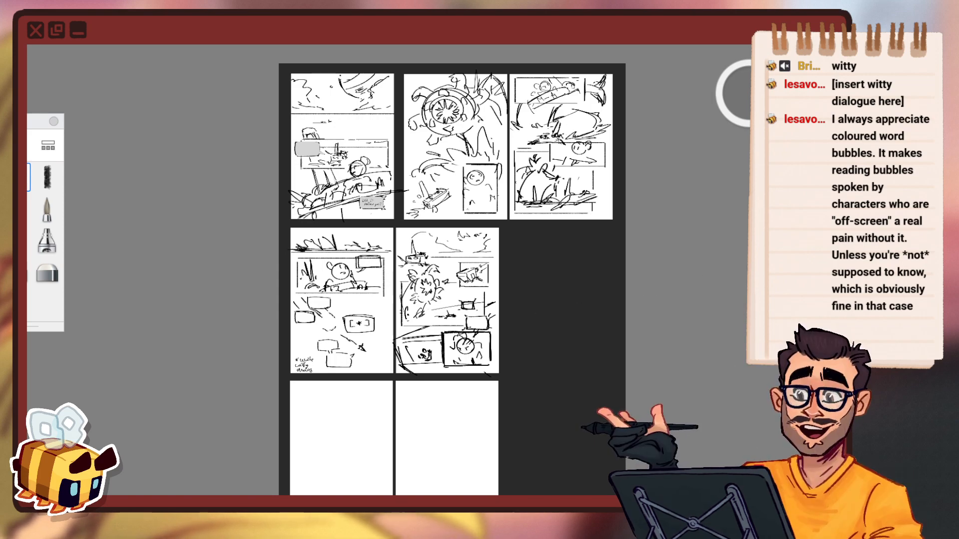
pyautogui.press('space')
pyautogui.moveTo(453, 404); pyautogui.dragTo(425, 304)
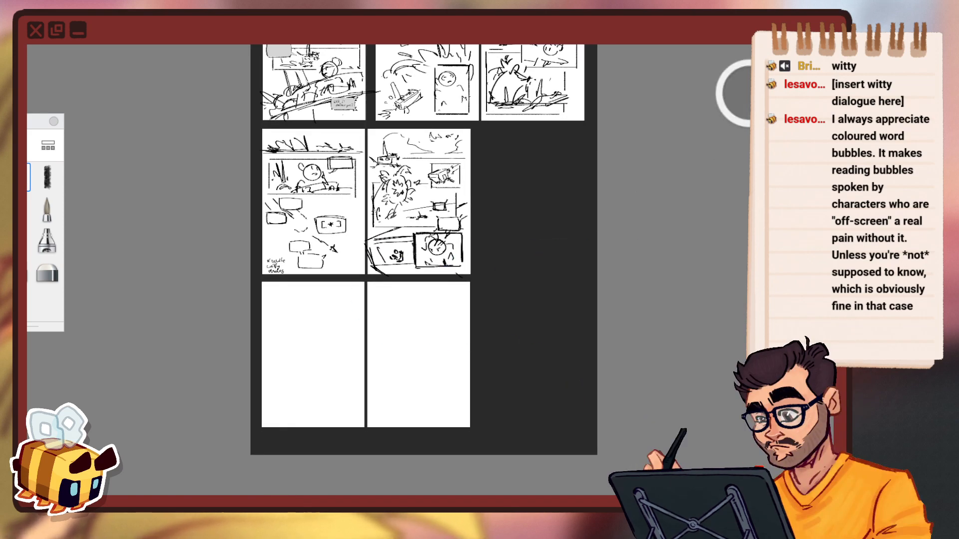
pyautogui.press('space')
pyautogui.moveTo(338, 354); pyautogui.dragTo(367, 282)
pyautogui.moveTo(434, 266); pyautogui.dragTo(460, 235)
pyautogui.moveTo(384, 292); pyautogui.dragTo(455, 226)
pyautogui.press('[')
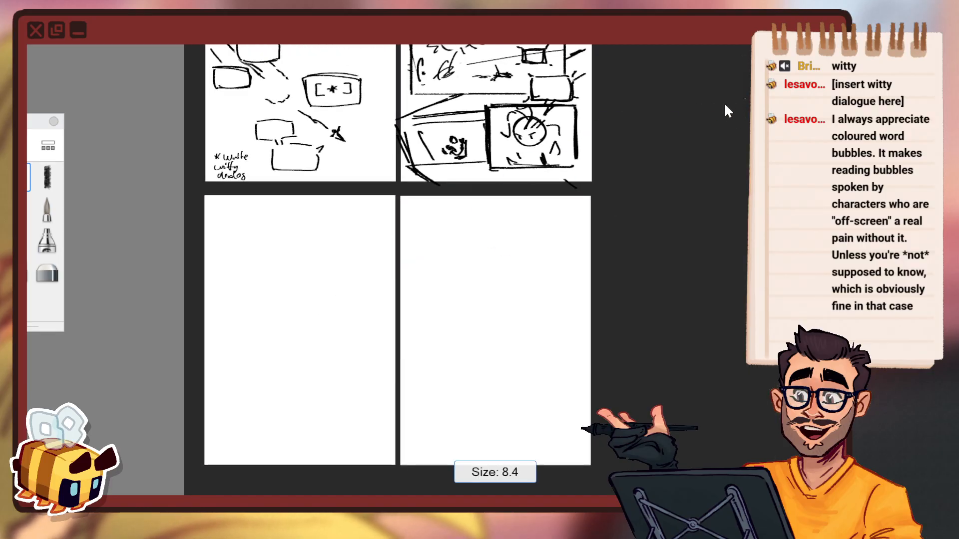
pyautogui.press(']')
pyautogui.press(']')
pyautogui.press(']')
pyautogui.press(']')
pyautogui.press(']')
# Examine the sketched boat spread against the page row above it and the blank spread below.
pyautogui.press('space')
pyautogui.moveTo(347, 267); pyautogui.dragTo(320, 287)
pyautogui.moveTo(416, 265)
pyautogui.mouseDown()
pyautogui.moveTo(419, 293)
pyautogui.moveTo(453, 300)
pyautogui.moveTo(460, 362)
pyautogui.mouseUp()
pyautogui.moveTo(486, 330); pyautogui.dragTo(468, 378)
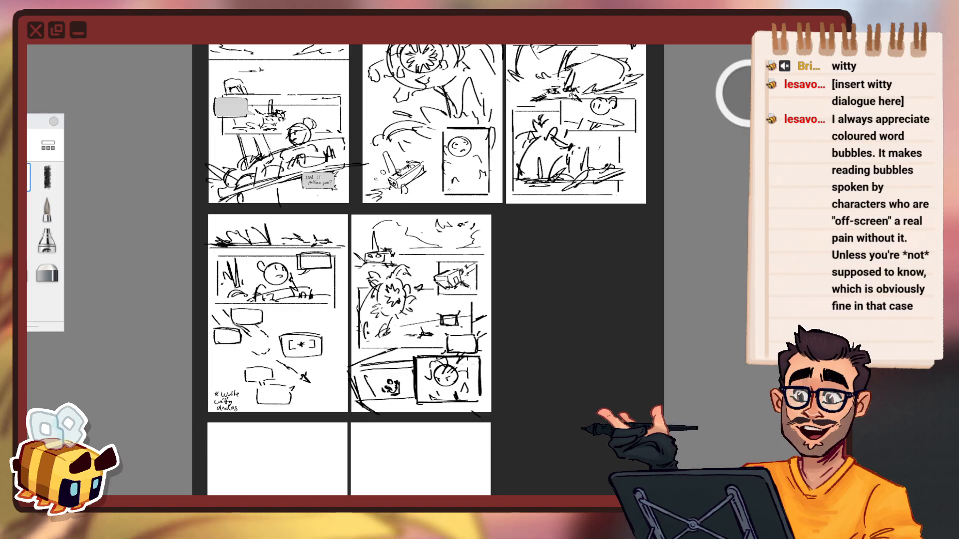
pyautogui.press('space')
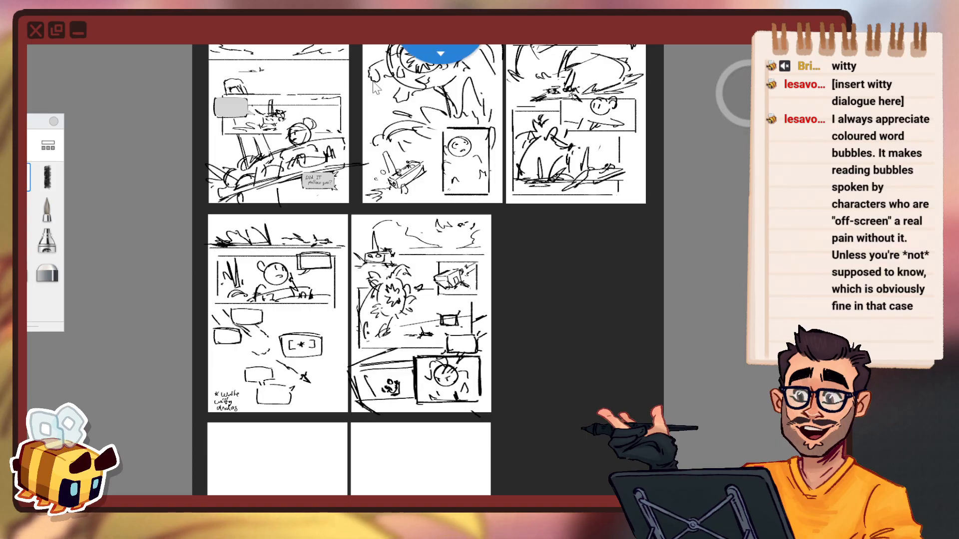
pyautogui.moveTo(372, 306); pyautogui.dragTo(407, 137)
pyautogui.moveTo(288, 333); pyautogui.dragTo(379, 300)
pyautogui.moveTo(436, 304); pyautogui.dragTo(443, 306)
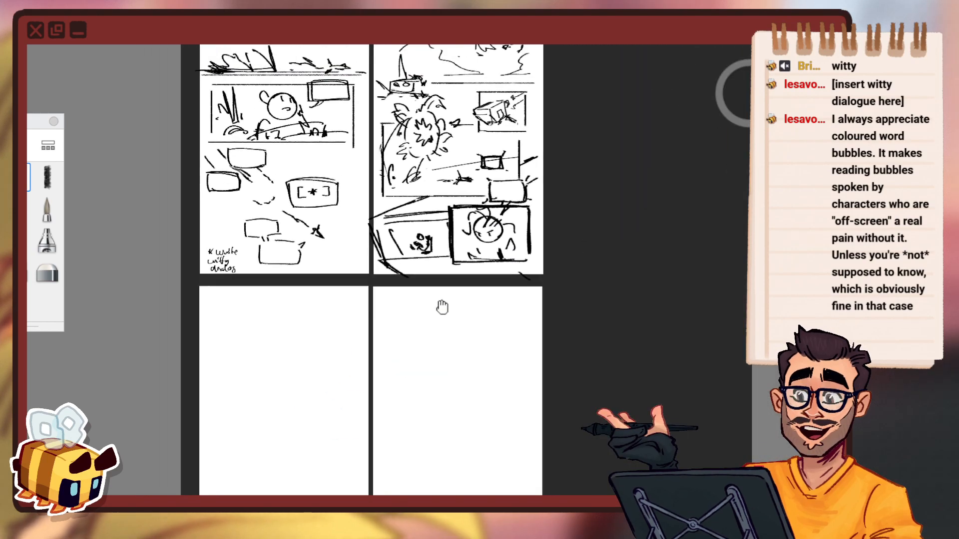
# Erase the large dialogue box's tail, redraw it as a bold lightning bolt crossing the panel border, and save the file.
pyautogui.moveTo(482, 255); pyautogui.dragTo(524, 229)
pyautogui.moveTo(525, 222); pyautogui.dragTo(392, 272)
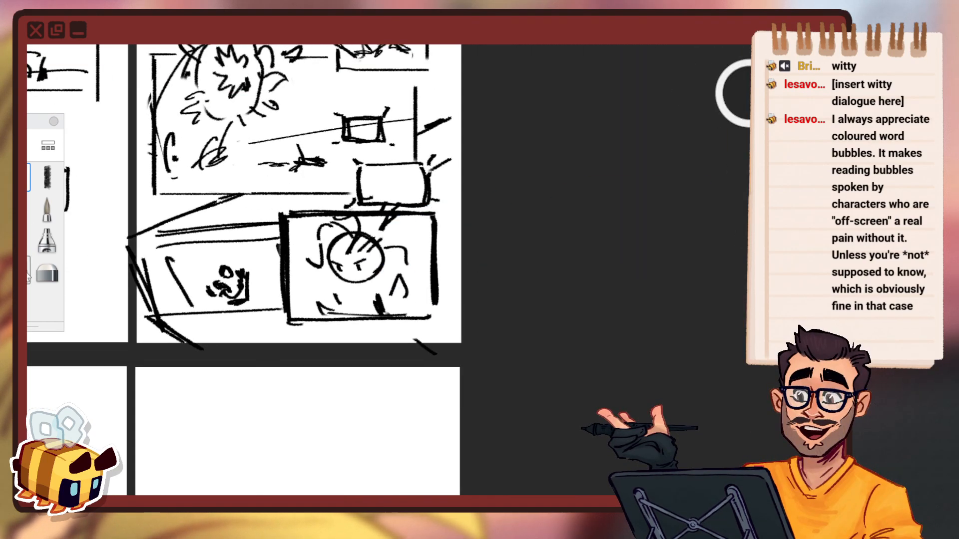
pyautogui.moveTo(734, 95); pyautogui.dragTo(640, 109)
pyautogui.moveTo(390, 213); pyautogui.dragTo(452, 172)
pyautogui.press('space')
pyautogui.press('space')
pyautogui.moveTo(102, 165); pyautogui.dragTo(101, 164)
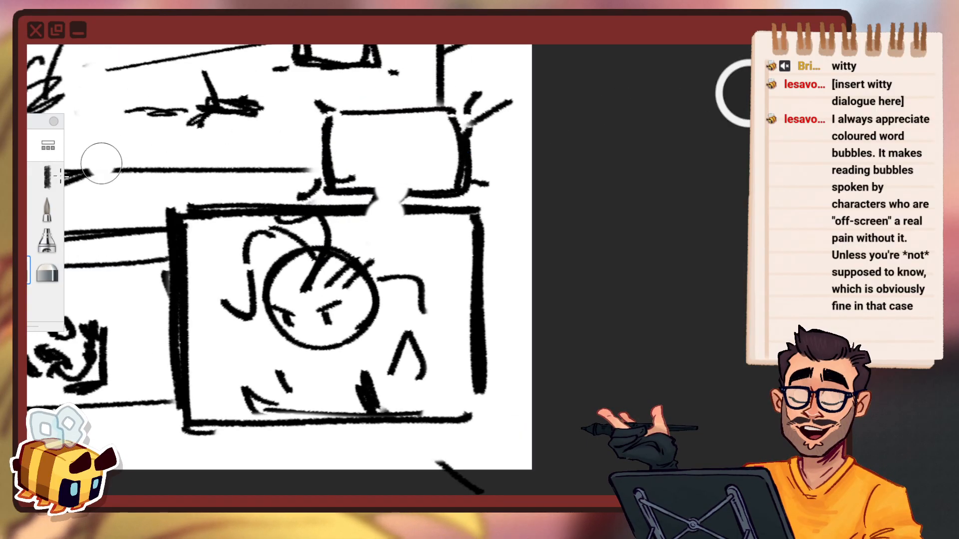
pyautogui.click(48, 178)
pyautogui.moveTo(384, 188); pyautogui.dragTo(370, 214)
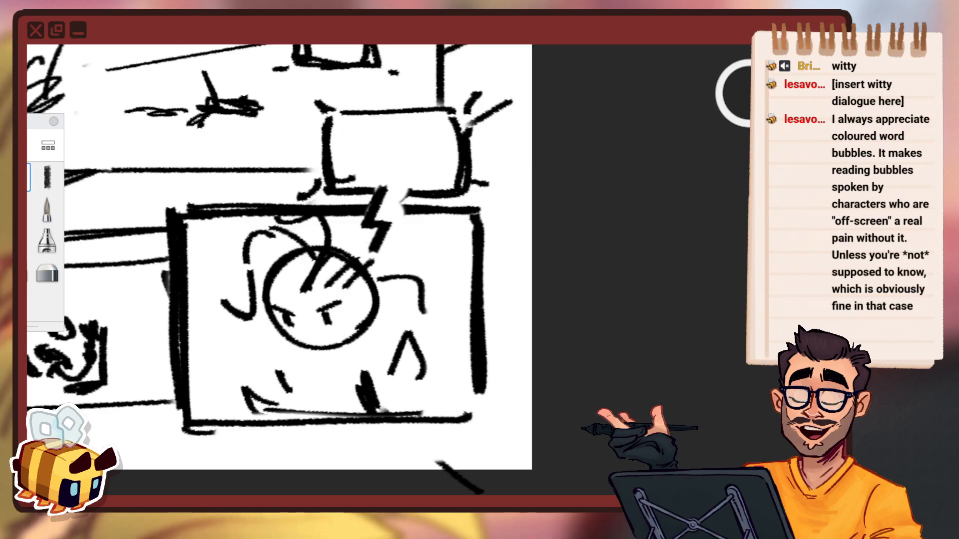
pyautogui.hotkey('ctrl', 's')
pyautogui.moveTo(363, 225)
pyautogui.mouseDown()
pyautogui.moveTo(382, 223)
pyautogui.moveTo(409, 190)
pyautogui.moveTo(357, 215)
pyautogui.moveTo(240, 219)
pyautogui.mouseUp()
pyautogui.moveTo(441, 301); pyautogui.dragTo(575, 217)
pyautogui.moveTo(292, 319); pyautogui.dragTo(325, 310)
pyautogui.moveTo(393, 275); pyautogui.dragTo(430, 272)
pyautogui.moveTo(320, 305); pyautogui.dragTo(346, 329)
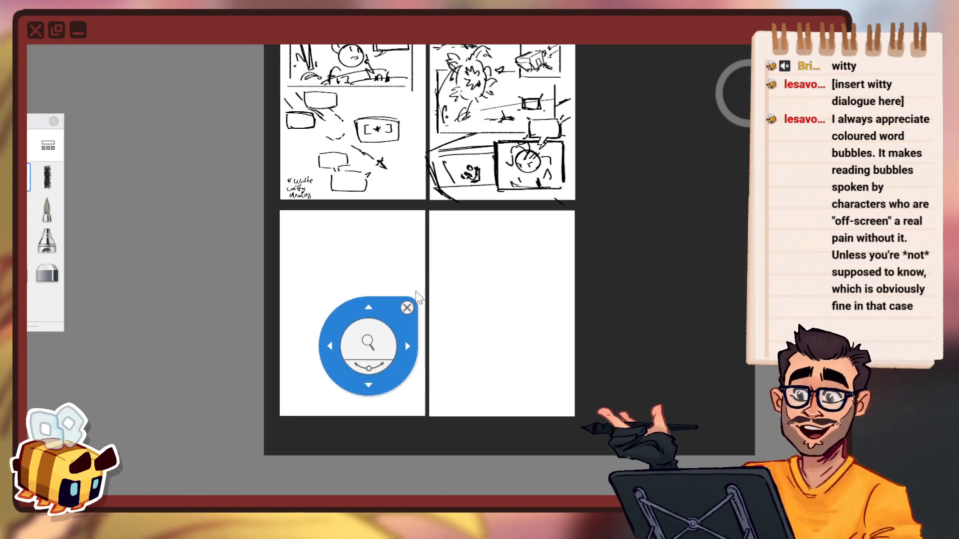
pyautogui.moveTo(421, 295); pyautogui.dragTo(407, 342)
pyautogui.moveTo(458, 321); pyautogui.dragTo(470, 297)
pyautogui.moveTo(402, 341); pyautogui.dragTo(435, 302)
pyautogui.moveTo(472, 260); pyautogui.dragTo(496, 237)
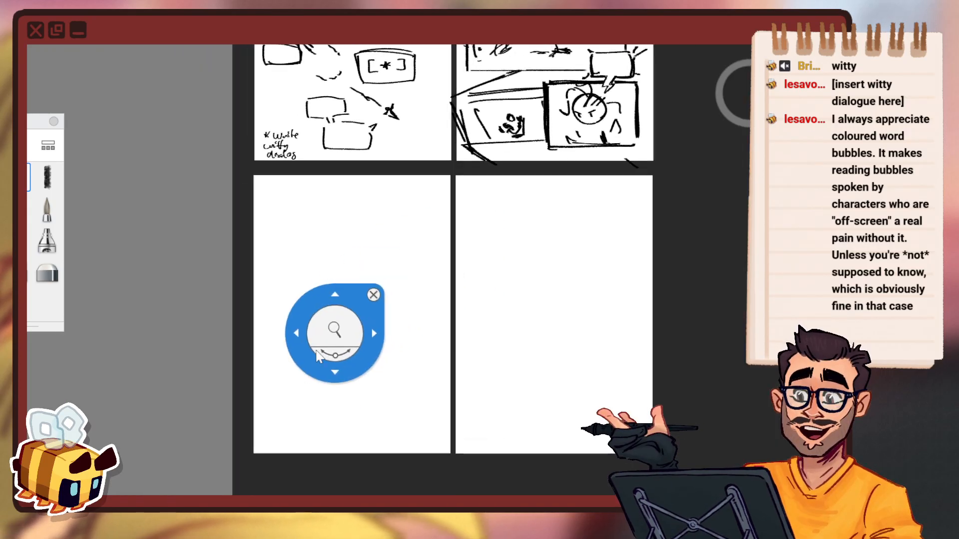
pyautogui.moveTo(323, 349); pyautogui.dragTo(382, 300)
pyautogui.moveTo(425, 272); pyautogui.dragTo(430, 291)
pyautogui.press('space')
pyautogui.moveTo(510, 247); pyautogui.dragTo(381, 333)
pyautogui.moveTo(447, 233); pyautogui.dragTo(482, 210)
pyautogui.moveTo(511, 199); pyautogui.dragTo(492, 319)
pyautogui.moveTo(475, 264); pyautogui.dragTo(470, 289)
pyautogui.moveTo(527, 266); pyautogui.dragTo(591, 177)
pyautogui.moveTo(420, 280); pyautogui.dragTo(426, 270)
pyautogui.moveTo(446, 280); pyautogui.dragTo(520, 206)
pyautogui.moveTo(354, 337); pyautogui.dragTo(394, 279)
pyautogui.moveTo(450, 246); pyautogui.dragTo(389, 350)
pyautogui.moveTo(460, 259); pyautogui.dragTo(421, 344)
pyautogui.moveTo(395, 312); pyautogui.dragTo(404, 246)
pyautogui.moveTo(451, 288); pyautogui.dragTo(445, 295)
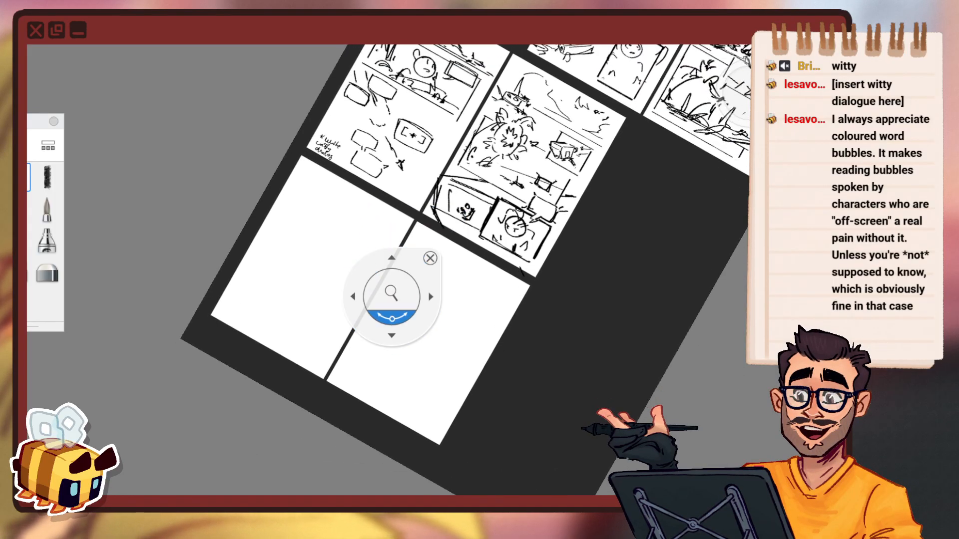
pyautogui.moveTo(392, 314); pyautogui.dragTo(448, 334)
pyautogui.moveTo(351, 382); pyautogui.dragTo(397, 315)
pyautogui.moveTo(424, 327); pyautogui.dragTo(423, 266)
pyautogui.moveTo(340, 286); pyautogui.dragTo(374, 304)
pyautogui.moveTo(417, 271); pyautogui.dragTo(398, 298)
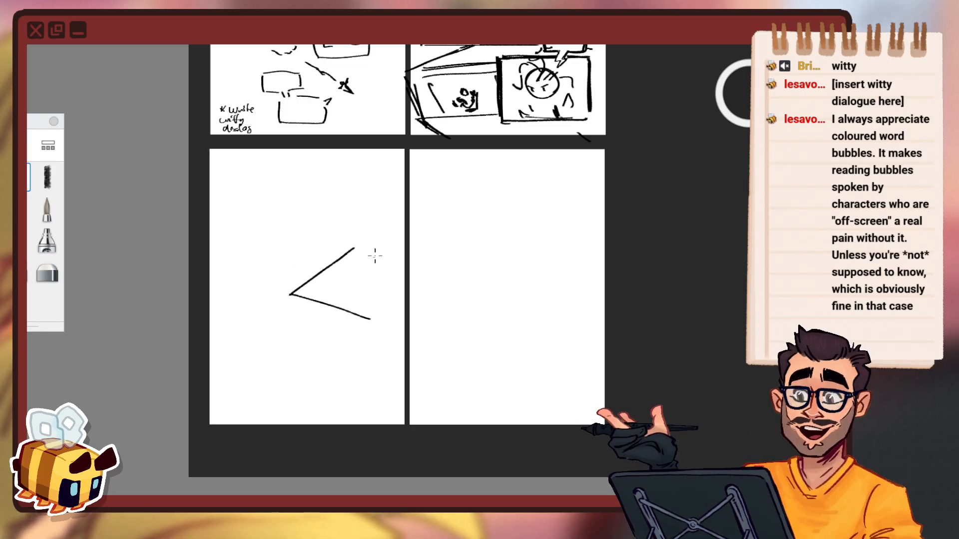
pyautogui.moveTo(362, 248); pyautogui.dragTo(419, 262)
pyautogui.moveTo(343, 318)
pyautogui.mouseDown()
pyautogui.moveTo(424, 282)
pyautogui.moveTo(427, 255)
pyautogui.mouseUp()
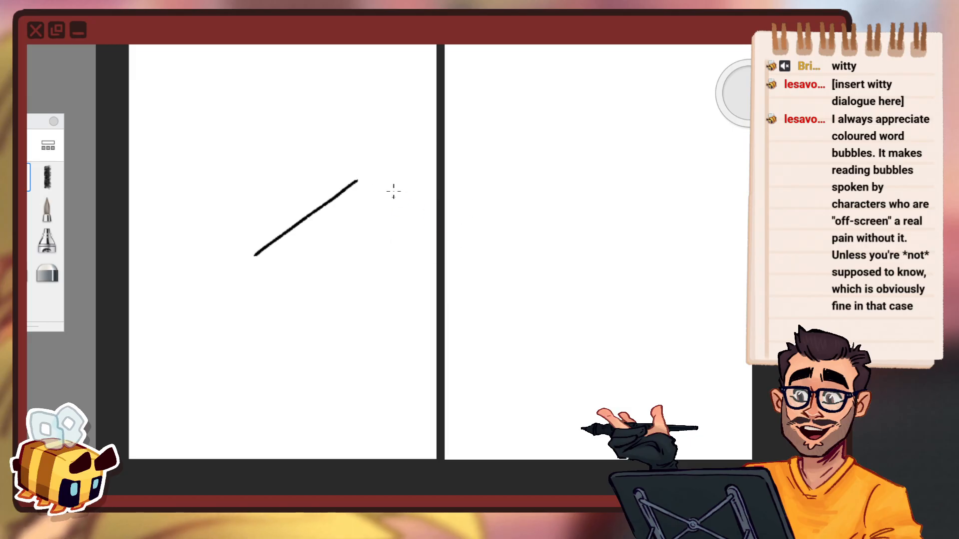
pyautogui.moveTo(366, 210); pyautogui.dragTo(401, 216)
pyautogui.moveTo(424, 222); pyautogui.dragTo(413, 238)
pyautogui.hotkey('ctrl', 'z')
# Sketch a large angled box spanning both blank pages, with three circles on its front face.
pyautogui.moveTo(297, 257)
pyautogui.mouseDown()
pyautogui.moveTo(335, 225)
pyautogui.moveTo(439, 226)
pyautogui.mouseUp()
pyautogui.hotkey('ctrl', 'z')
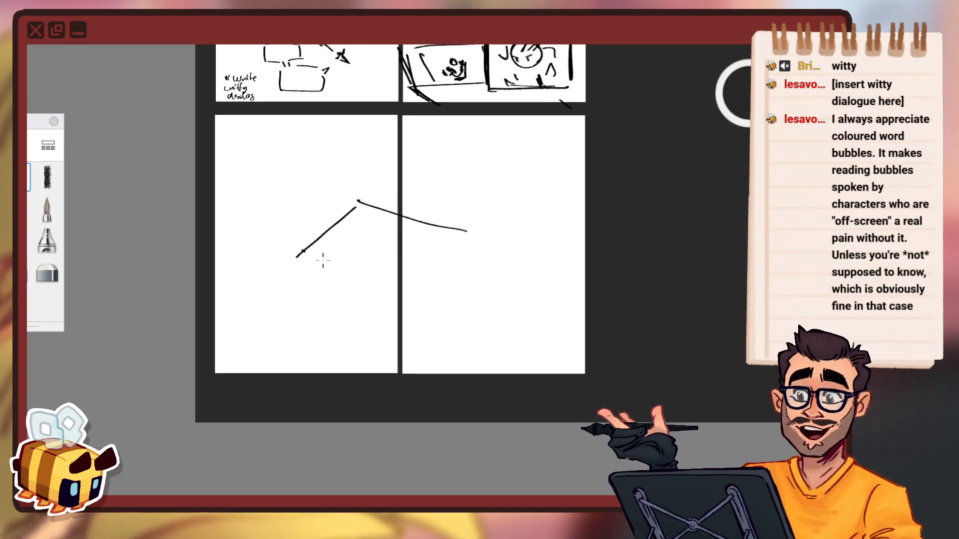
pyautogui.hotkey('ctrl', 'z')
pyautogui.moveTo(357, 206); pyautogui.dragTo(483, 230)
pyautogui.moveTo(304, 252); pyautogui.dragTo(314, 286)
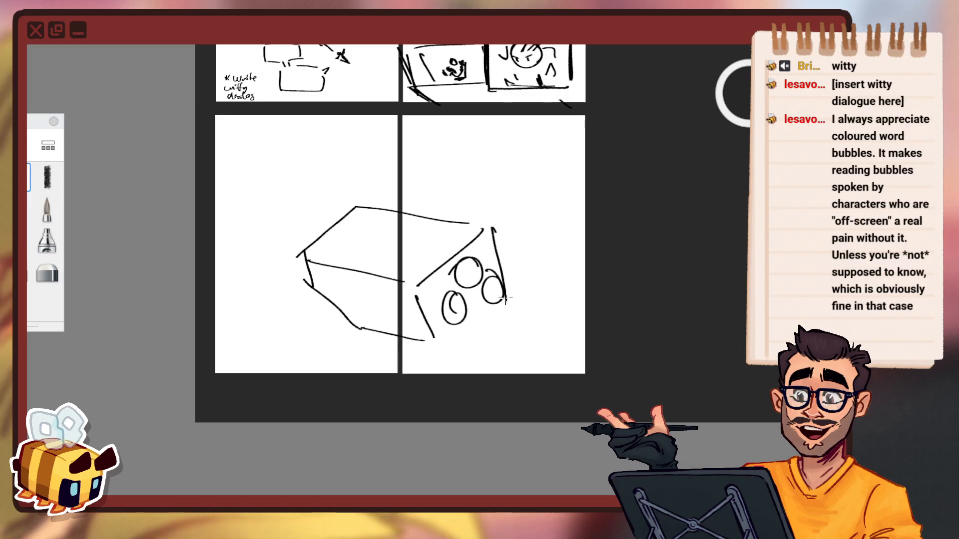
pyautogui.moveTo(490, 308); pyautogui.dragTo(440, 348)
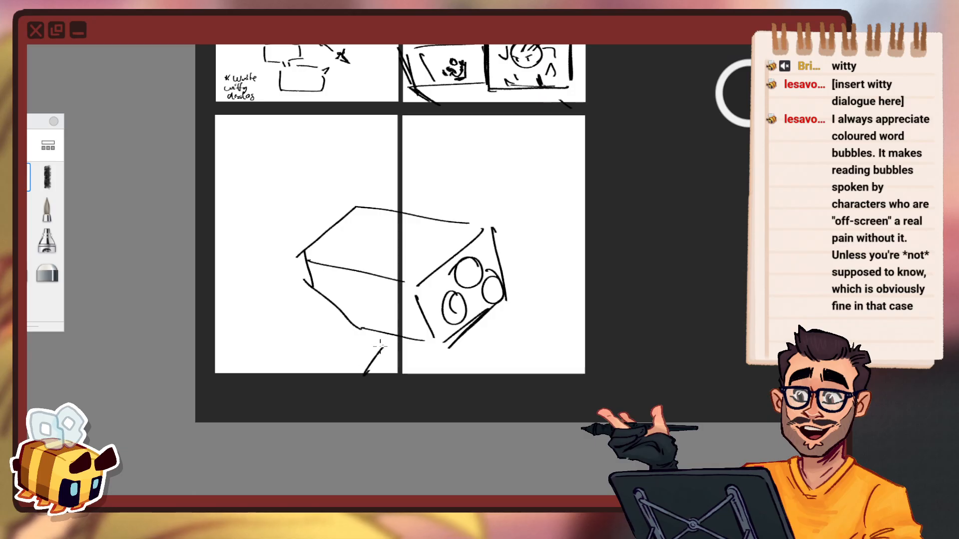
# Add an open slanted shape beneath the box and small zigzag marks beside its front and rear sides.
pyautogui.moveTo(516, 283); pyautogui.dragTo(538, 268)
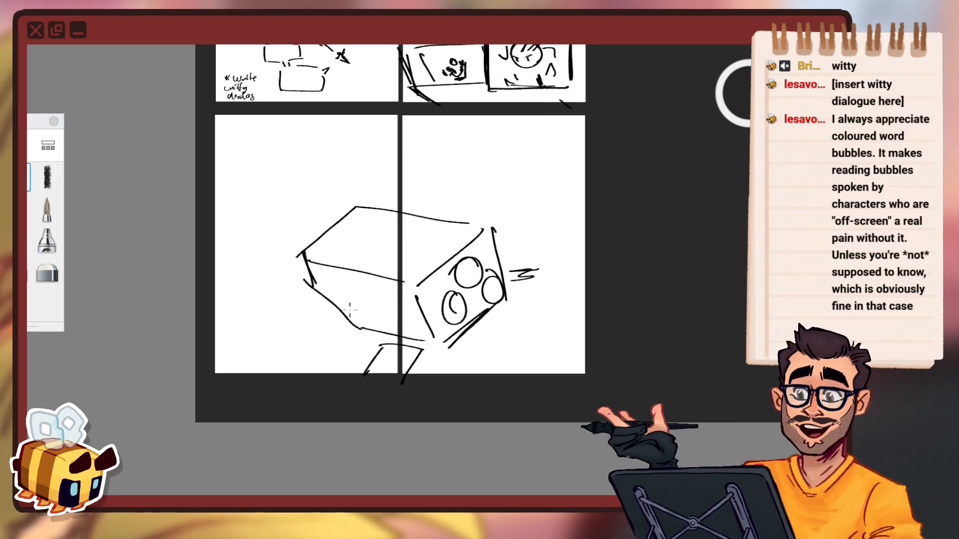
pyautogui.moveTo(334, 308); pyautogui.dragTo(339, 313)
pyautogui.press('space')
pyautogui.moveTo(396, 282)
pyautogui.mouseDown()
pyautogui.moveTo(397, 306)
pyautogui.moveTo(425, 300)
pyautogui.moveTo(442, 269)
pyautogui.mouseUp()
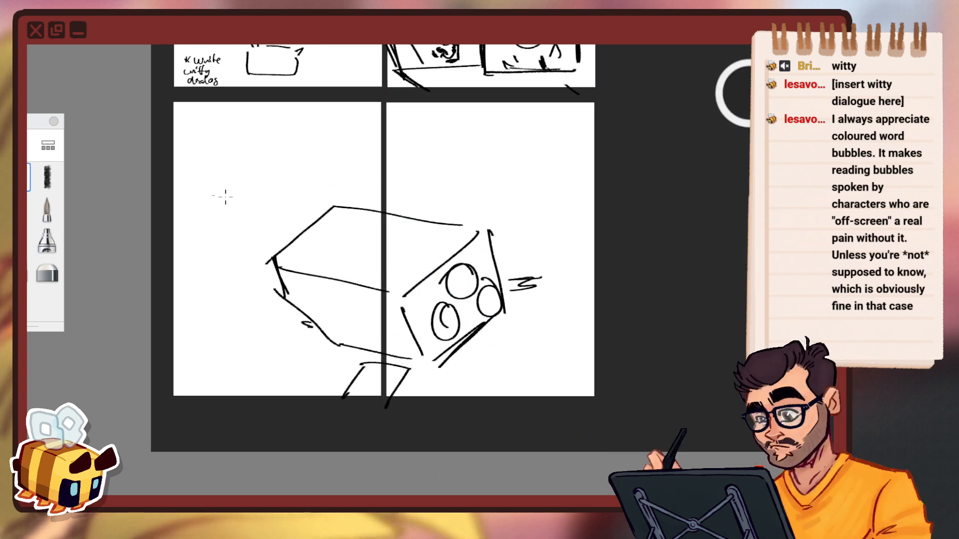
# Draw a tilted oval with a scribble inside near the left page's upper corner, and a small zigzag mark beneath it.
pyautogui.moveTo(225, 196); pyautogui.dragTo(231, 194)
pyautogui.hotkey('ctrl', 'z')
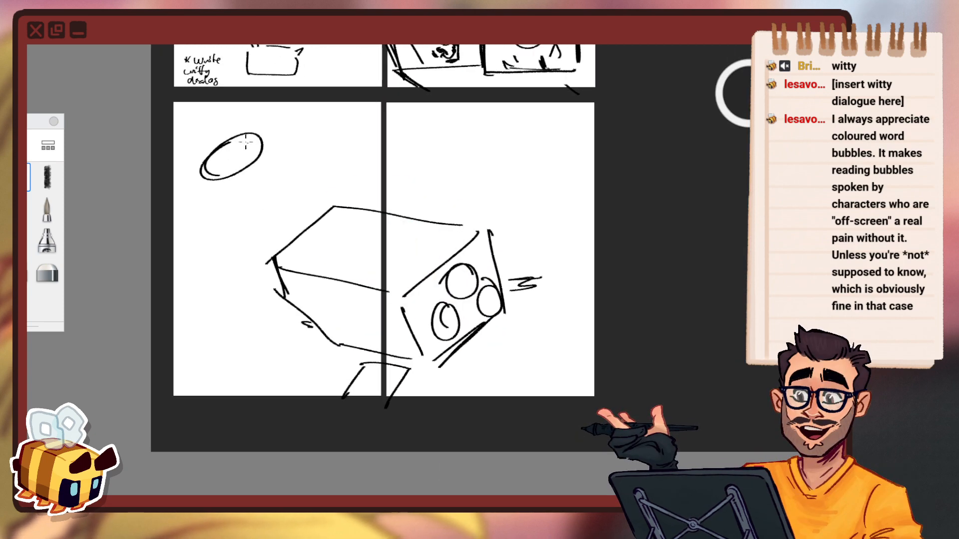
pyautogui.moveTo(219, 159); pyautogui.dragTo(239, 159)
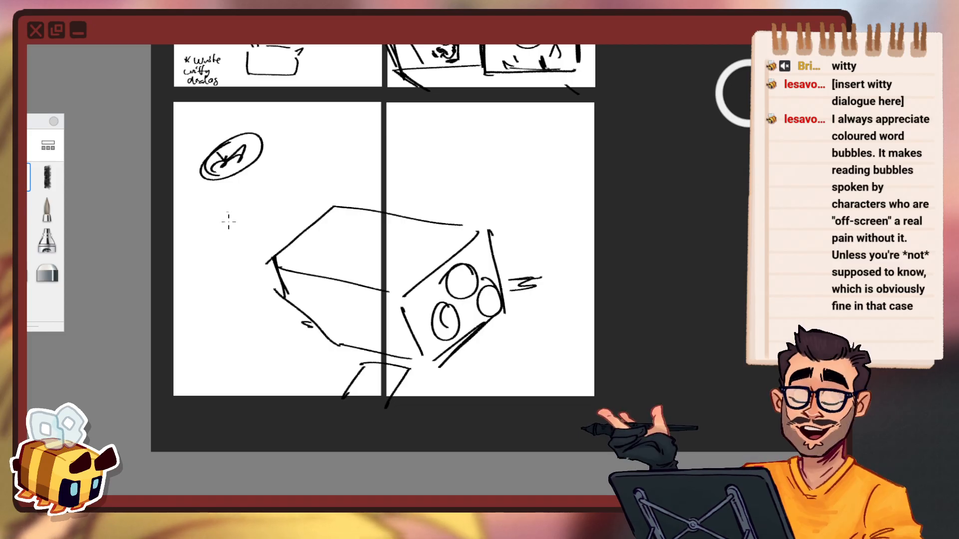
pyautogui.moveTo(228, 221); pyautogui.dragTo(243, 229)
# Draw curved strokes fanning out around the tilted oval, with small rounded and pointed marks along its edge.
pyautogui.press('space')
pyautogui.moveTo(369, 236); pyautogui.dragTo(350, 292)
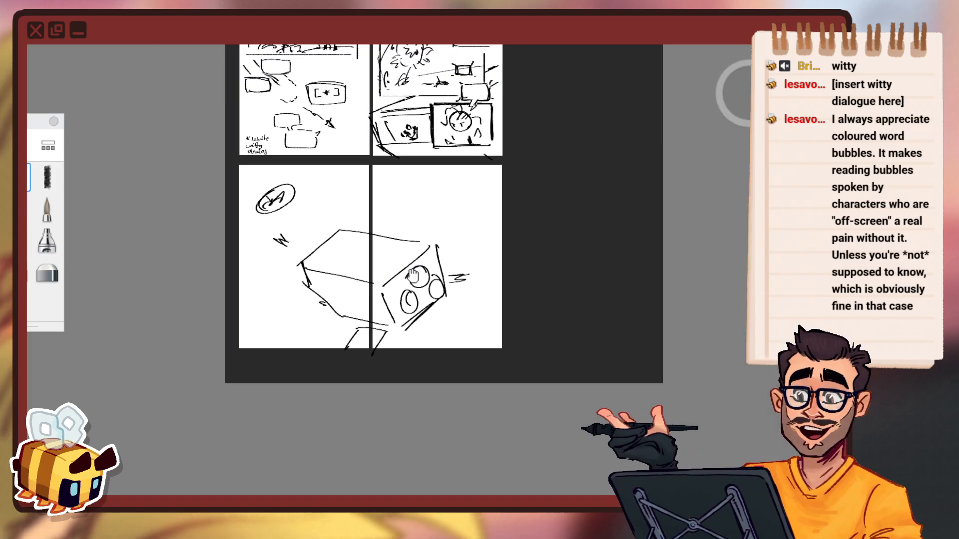
pyautogui.moveTo(397, 260); pyautogui.dragTo(435, 204)
pyautogui.moveTo(298, 198); pyautogui.dragTo(320, 210)
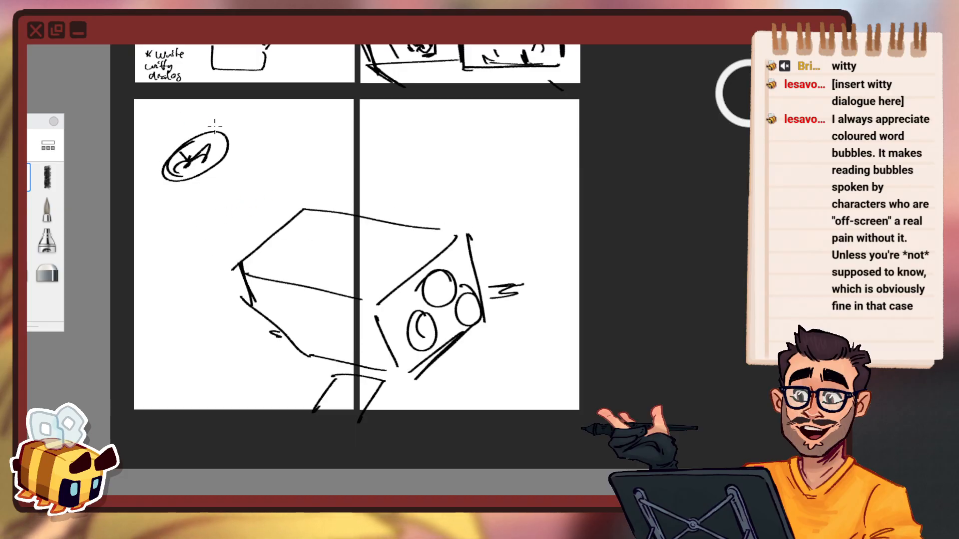
pyautogui.moveTo(127, 143); pyautogui.dragTo(224, 129)
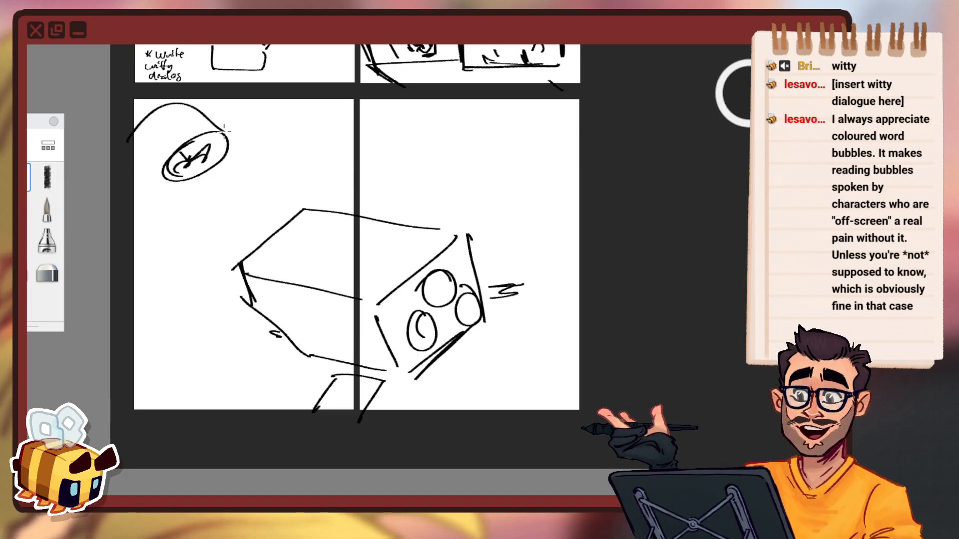
pyautogui.moveTo(133, 116); pyautogui.dragTo(178, 105)
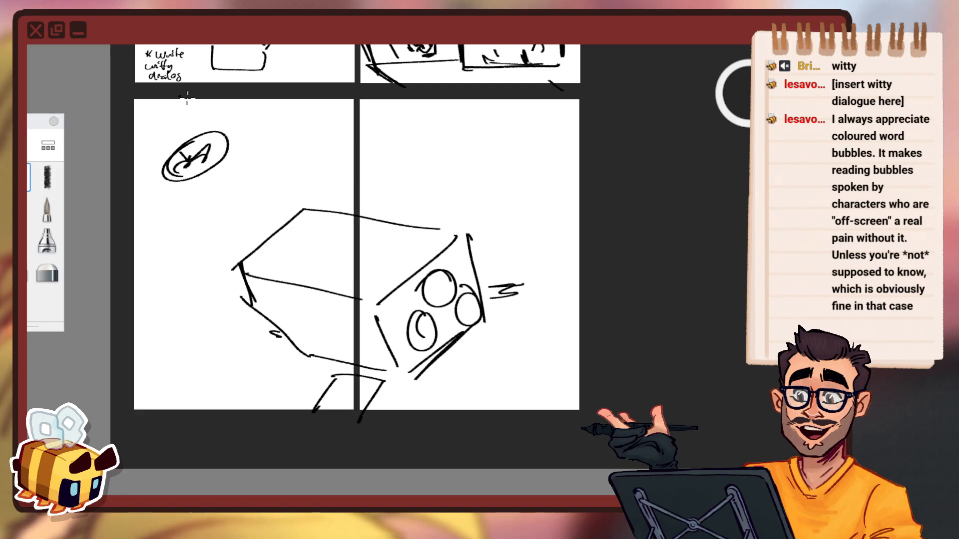
pyautogui.moveTo(219, 134); pyautogui.dragTo(245, 149)
pyautogui.moveTo(179, 145); pyautogui.dragTo(195, 141)
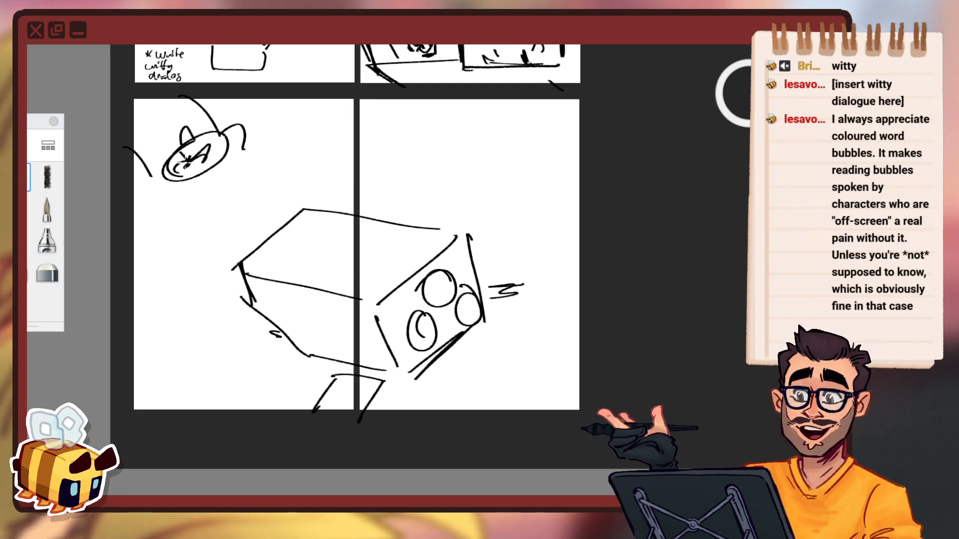
pyautogui.moveTo(213, 174); pyautogui.dragTo(224, 172)
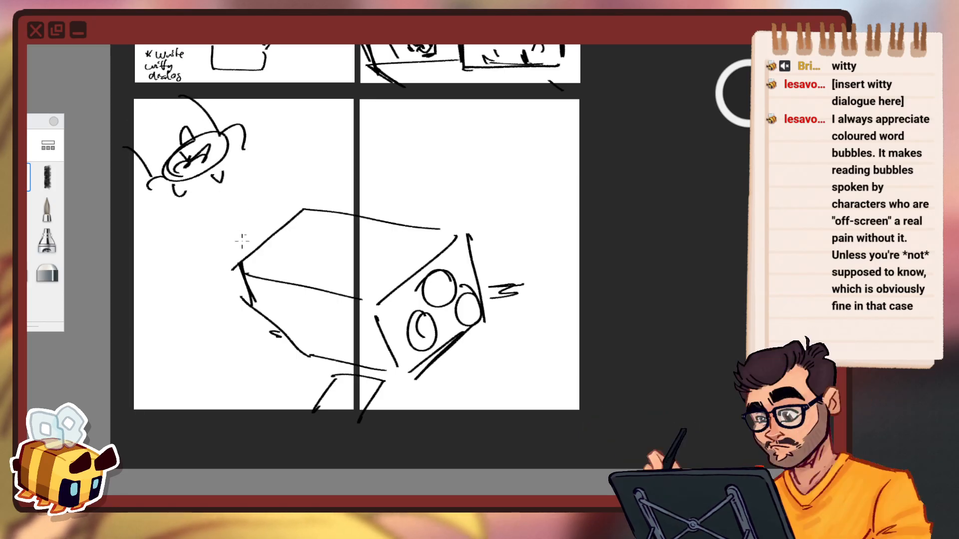
# Draw a small crossed dart shape and a narrow pointed mark between the oval and the box.
pyautogui.hotkey('ctrl', 'z')
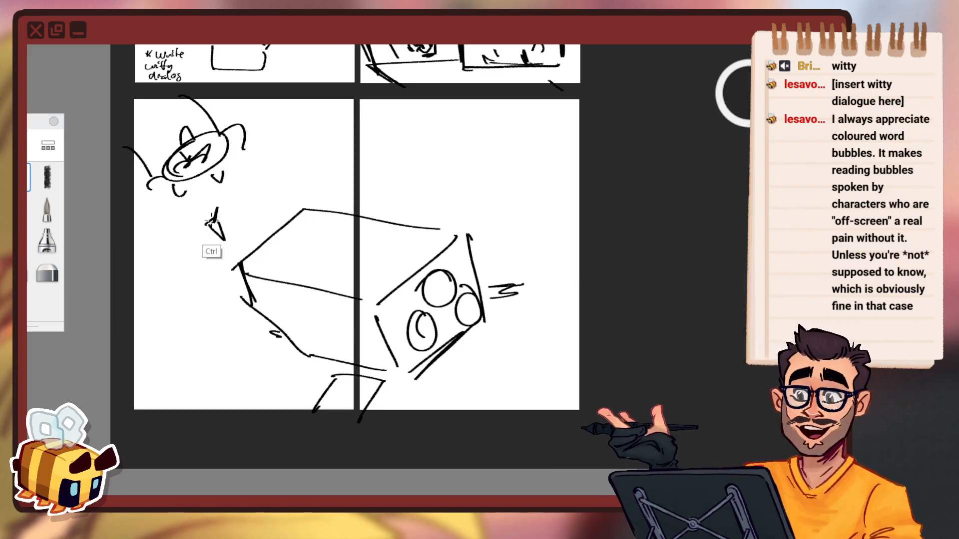
pyautogui.moveTo(213, 211); pyautogui.dragTo(209, 229)
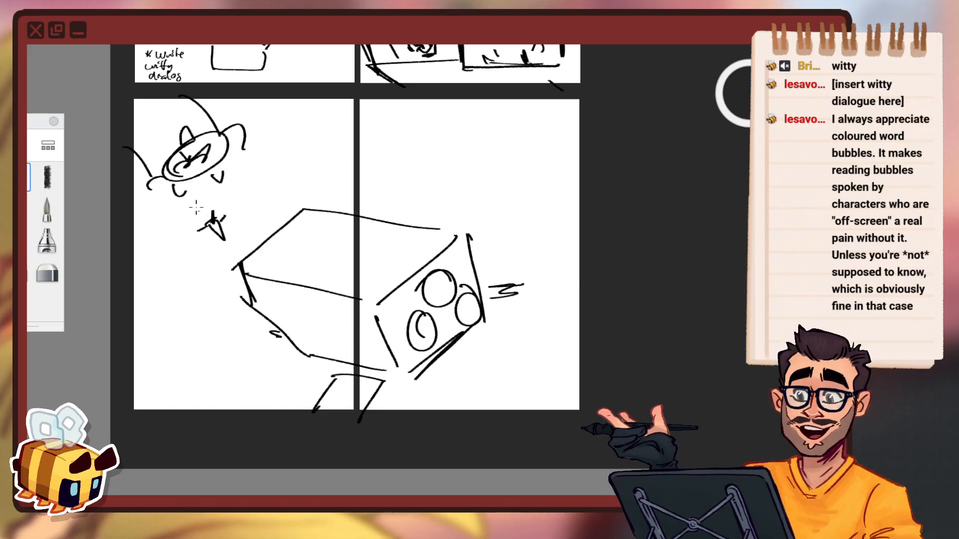
pyautogui.moveTo(192, 193); pyautogui.dragTo(202, 214)
pyautogui.press('space')
pyautogui.moveTo(368, 227)
pyautogui.mouseDown()
pyautogui.moveTo(411, 191)
pyautogui.moveTo(425, 219)
pyautogui.moveTo(413, 234)
pyautogui.mouseUp()
pyautogui.hotkey('ctrl', 'z')
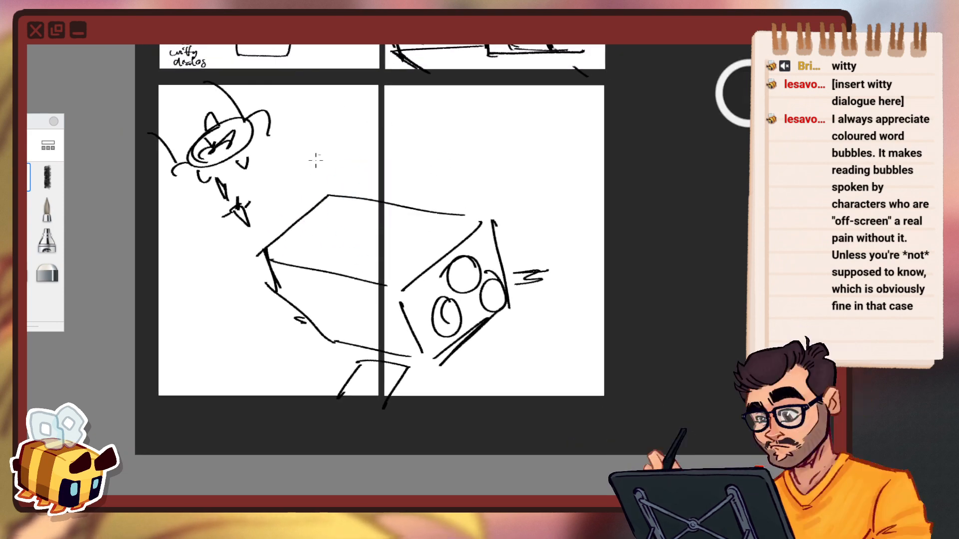
# Sketch a jagged shape at the left page's upper edge and a large jagged, curved shape behind the box.
pyautogui.moveTo(323, 133)
pyautogui.mouseDown()
pyautogui.moveTo(409, 161)
pyautogui.moveTo(309, 156)
pyautogui.mouseUp()
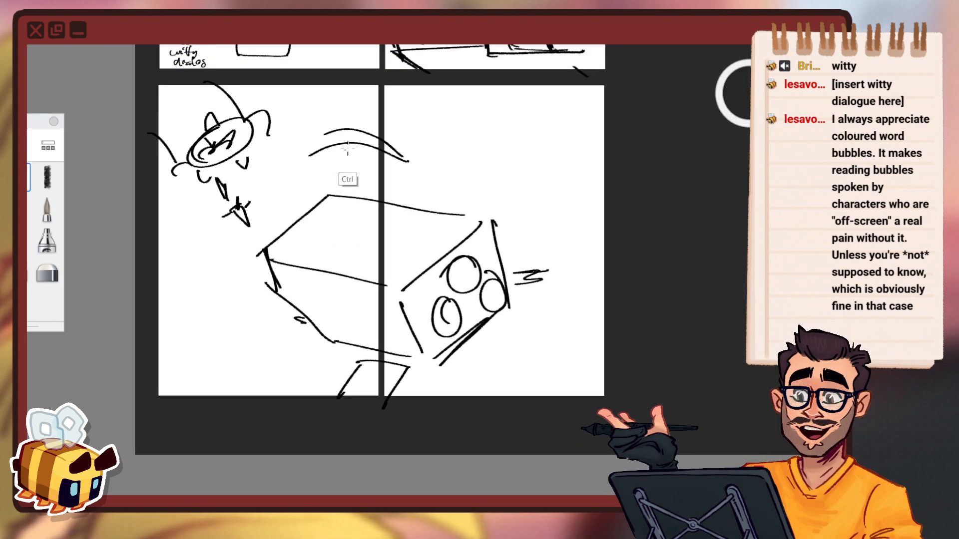
pyautogui.hotkey('ctrl', 'z')
pyautogui.hotkey('ctrl', 'z')
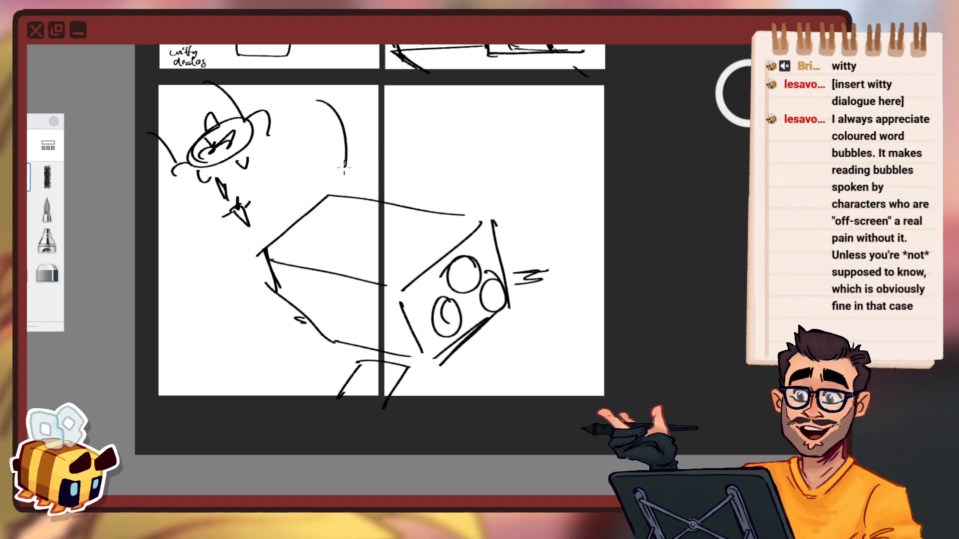
pyautogui.hotkey('ctrl', 'z')
pyautogui.moveTo(338, 124)
pyautogui.mouseDown()
pyautogui.moveTo(330, 150)
pyautogui.moveTo(398, 86)
pyautogui.mouseUp()
pyautogui.moveTo(157, 256); pyautogui.dragTo(240, 282)
pyautogui.moveTo(160, 296); pyautogui.dragTo(225, 307)
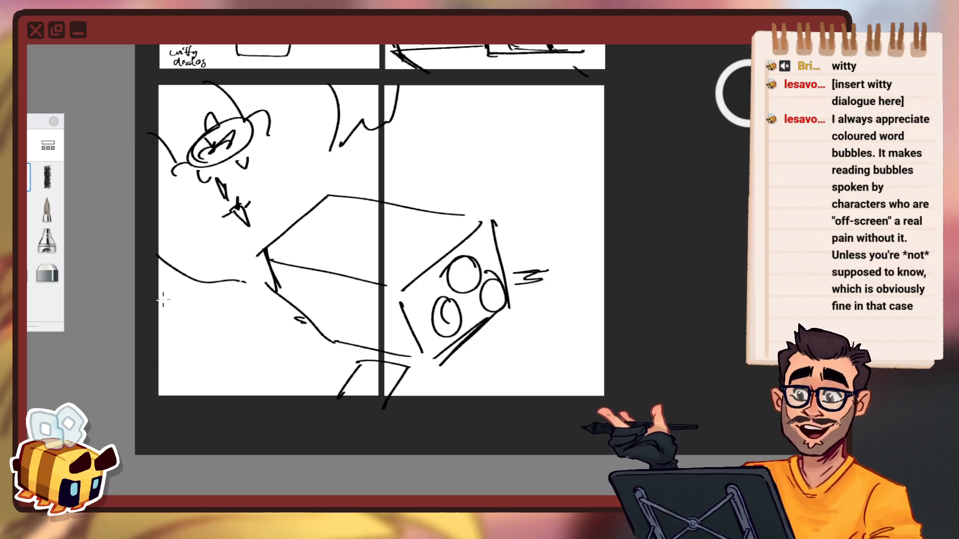
pyautogui.moveTo(178, 325); pyautogui.dragTo(224, 313)
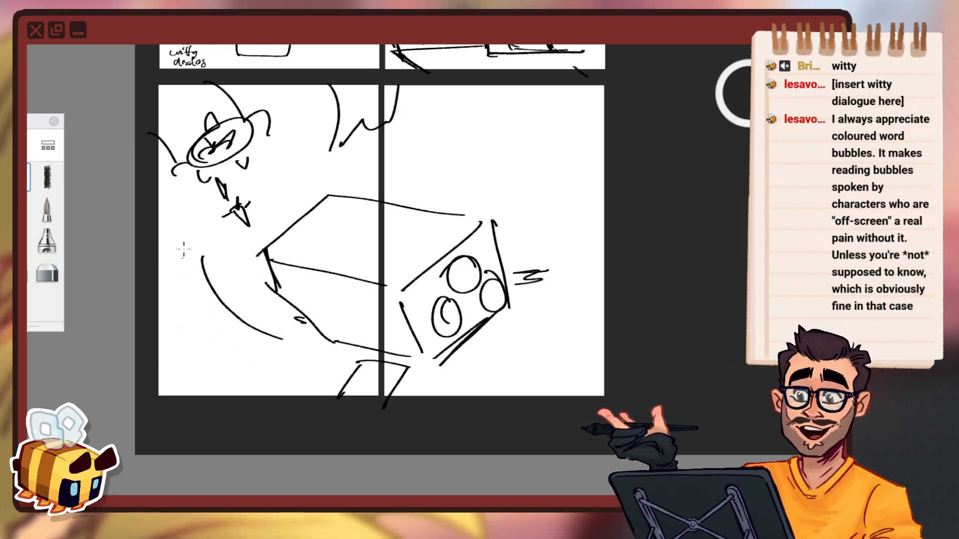
pyautogui.moveTo(188, 231)
pyautogui.mouseDown()
pyautogui.moveTo(183, 279)
pyautogui.moveTo(256, 370)
pyautogui.mouseUp()
# Draw a small peaked mark above the box on the right page and thicken the box's rear edges.
pyautogui.moveTo(481, 187); pyautogui.dragTo(483, 159)
pyautogui.press('space')
pyautogui.moveTo(422, 182); pyautogui.dragTo(421, 199)
pyautogui.moveTo(345, 235)
pyautogui.mouseDown()
pyautogui.moveTo(354, 190)
pyautogui.moveTo(279, 236)
pyautogui.moveTo(286, 310)
pyautogui.mouseUp()
pyautogui.press('space')
pyautogui.moveTo(465, 334); pyautogui.dragTo(465, 383)
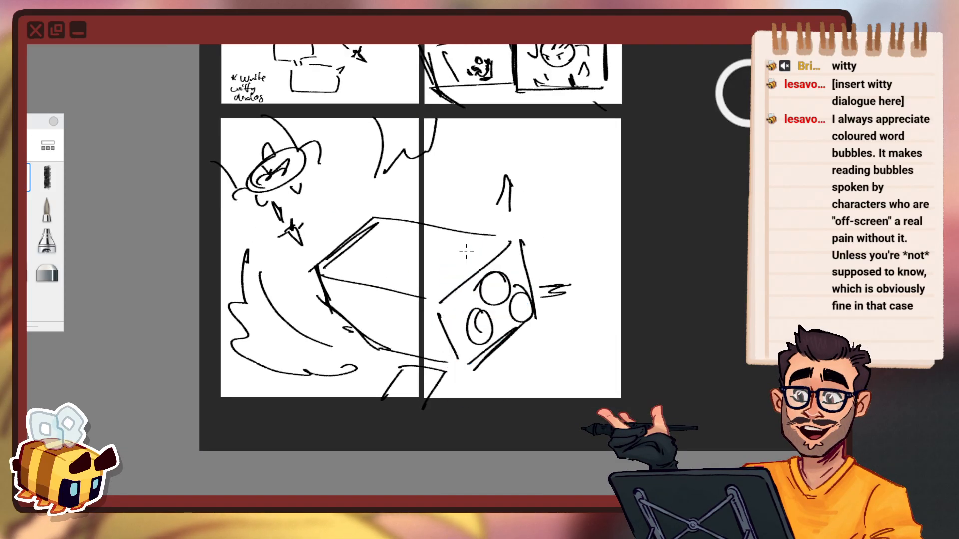
# Extend the peaked mark into a tall pointed shape and add two small rectangular dialogue boxes on the left page.
pyautogui.moveTo(474, 215)
pyautogui.mouseDown()
pyautogui.moveTo(501, 139)
pyautogui.moveTo(491, 212)
pyautogui.moveTo(510, 259)
pyautogui.mouseUp()
pyautogui.press('space')
pyautogui.moveTo(520, 254); pyautogui.dragTo(564, 195)
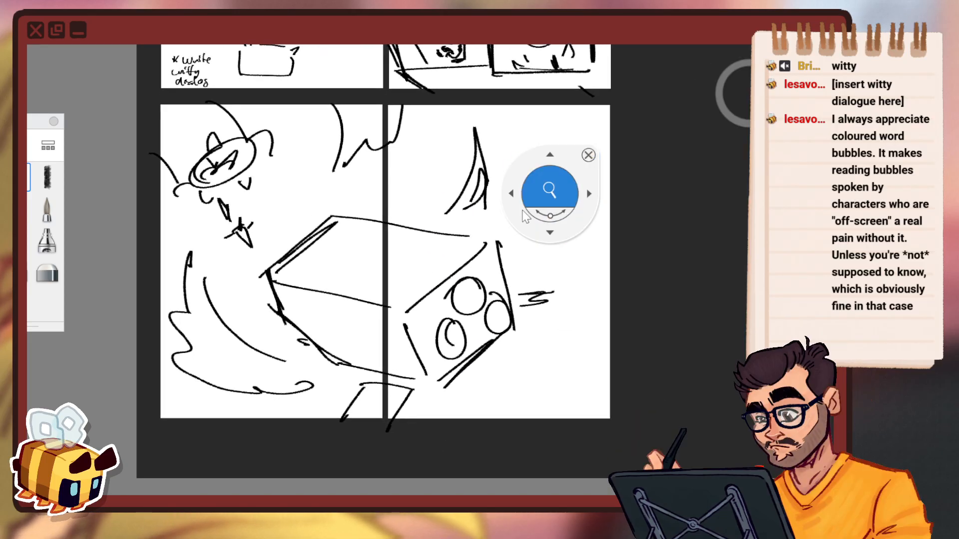
pyautogui.moveTo(300, 152); pyautogui.dragTo(342, 134)
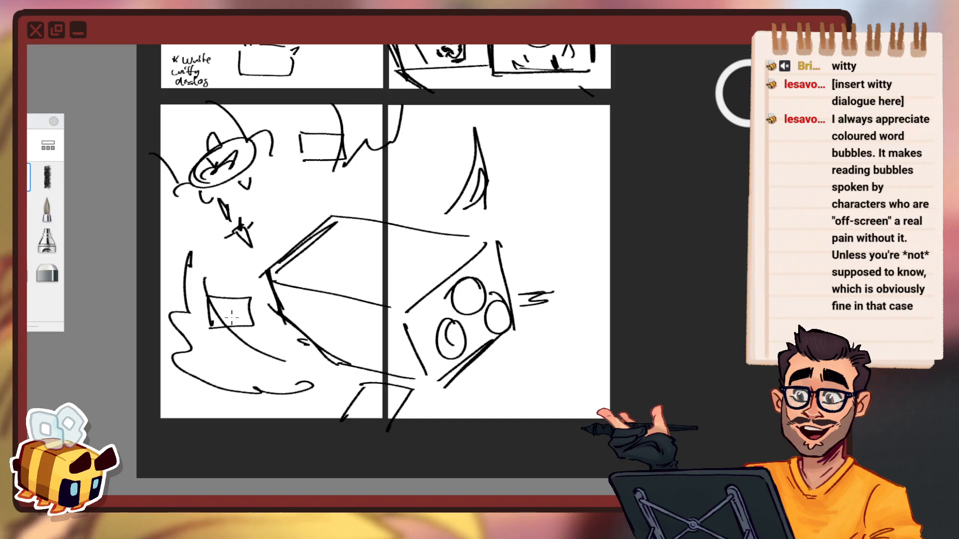
# Clear the entire box composition from the two-page spread.
pyautogui.press('space')
pyautogui.moveTo(411, 270); pyautogui.dragTo(395, 340)
pyautogui.moveTo(472, 281); pyautogui.dragTo(450, 307)
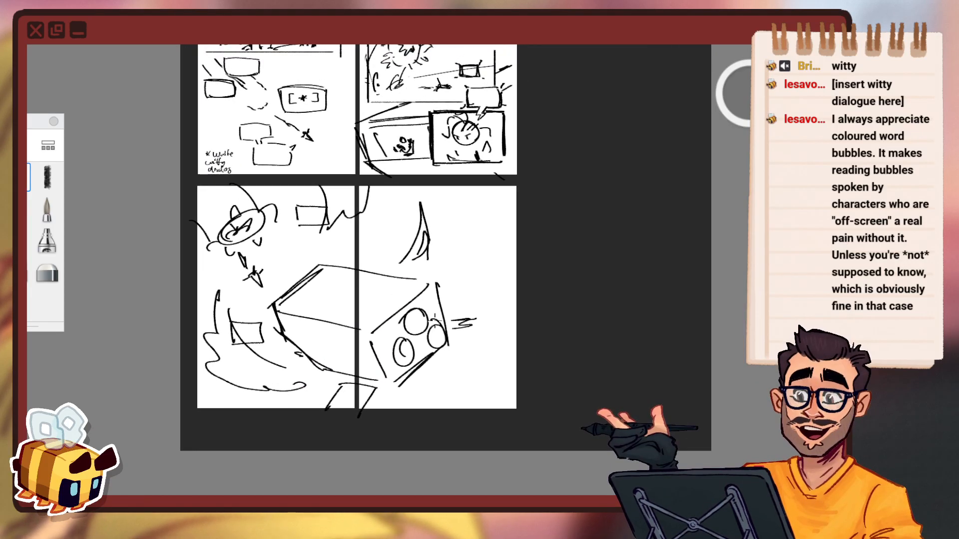
pyautogui.press('Delete')
# Draw a straight horizontal dividing line across the blank left page, slightly below mid-height.
pyautogui.press('space')
pyautogui.moveTo(344, 306); pyautogui.dragTo(349, 319)
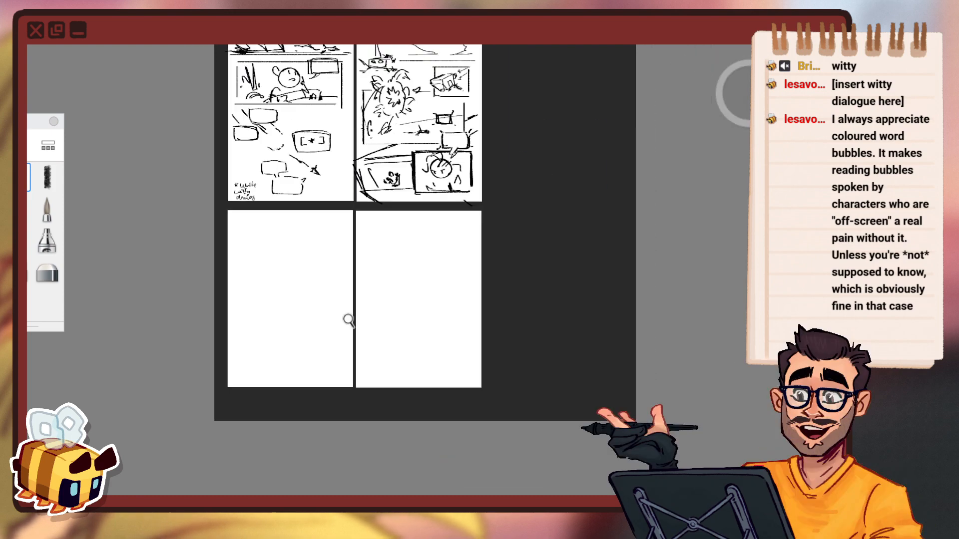
pyautogui.moveTo(320, 350); pyautogui.dragTo(512, 199)
pyautogui.moveTo(404, 281); pyautogui.dragTo(391, 327)
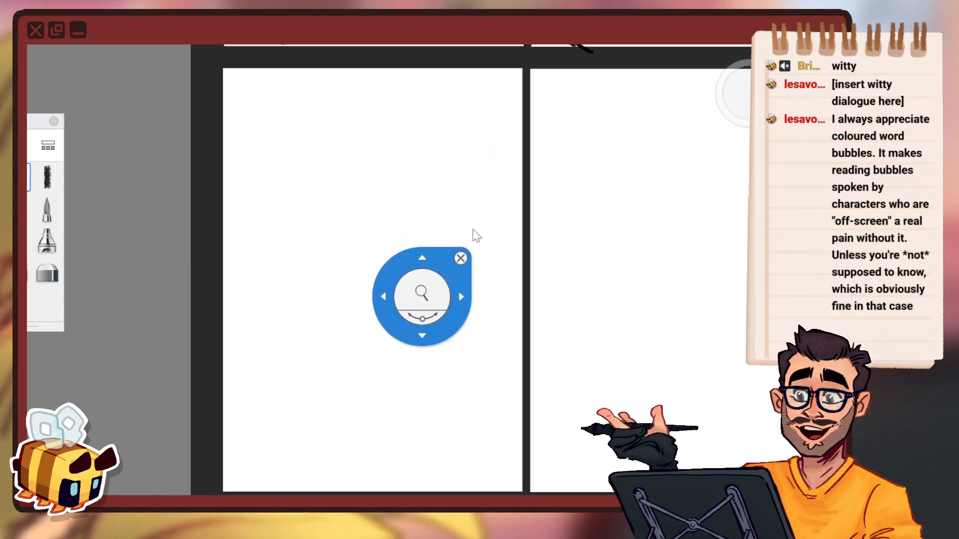
pyautogui.moveTo(436, 248); pyautogui.dragTo(501, 218)
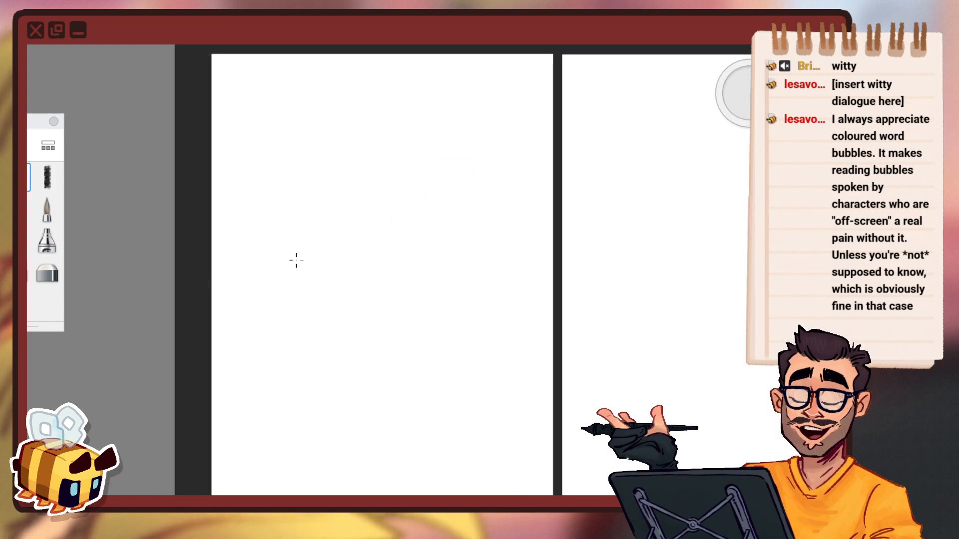
pyautogui.moveTo(222, 315); pyautogui.dragTo(540, 315)
# Sketch the open outline of a tilted, box-like body in the left page's upper panel.
pyautogui.press('space')
pyautogui.moveTo(408, 267)
pyautogui.mouseDown()
pyautogui.moveTo(396, 293)
pyautogui.moveTo(407, 320)
pyautogui.moveTo(380, 269)
pyautogui.mouseUp()
pyautogui.moveTo(409, 237); pyautogui.dragTo(405, 252)
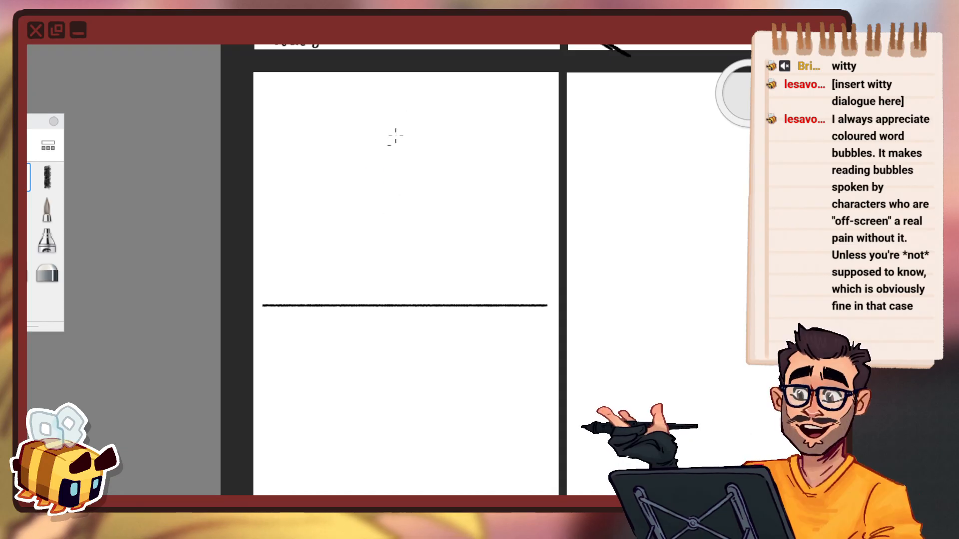
pyautogui.moveTo(404, 124); pyautogui.dragTo(377, 179)
pyautogui.hotkey('ctrl', 'z')
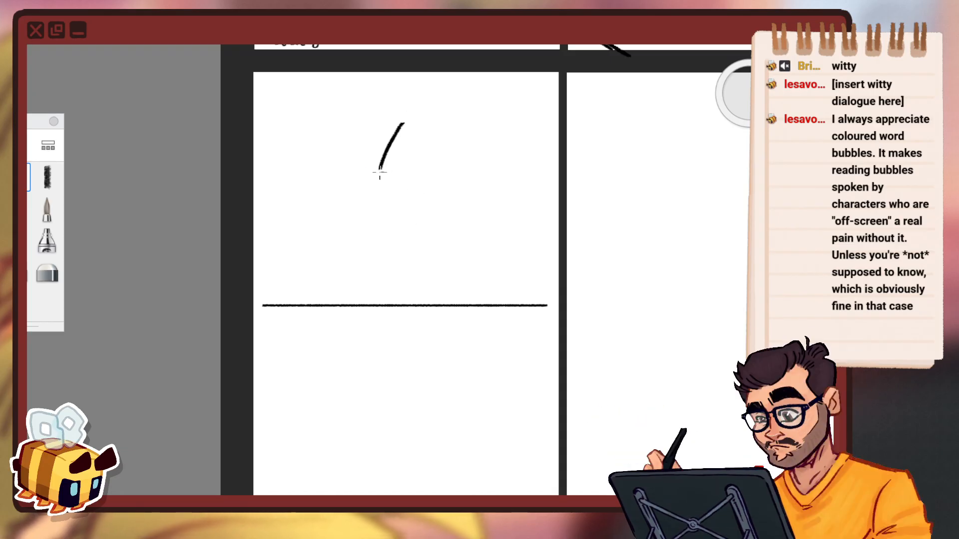
pyautogui.moveTo(477, 157); pyautogui.dragTo(501, 151)
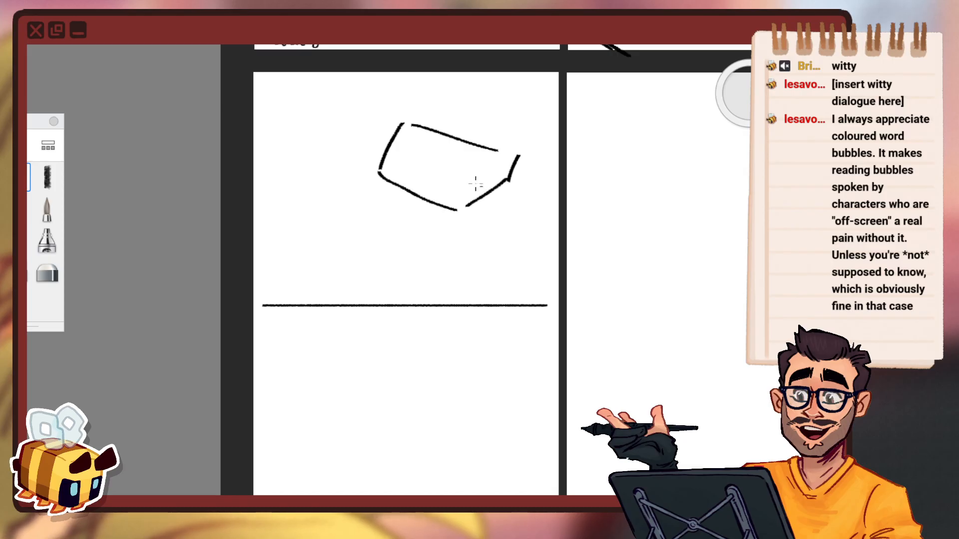
# Draw a sharp spike, a hooked curved shape and small zigzag marks behind the rear end of the tilted body.
pyautogui.moveTo(318, 180); pyautogui.dragTo(366, 177)
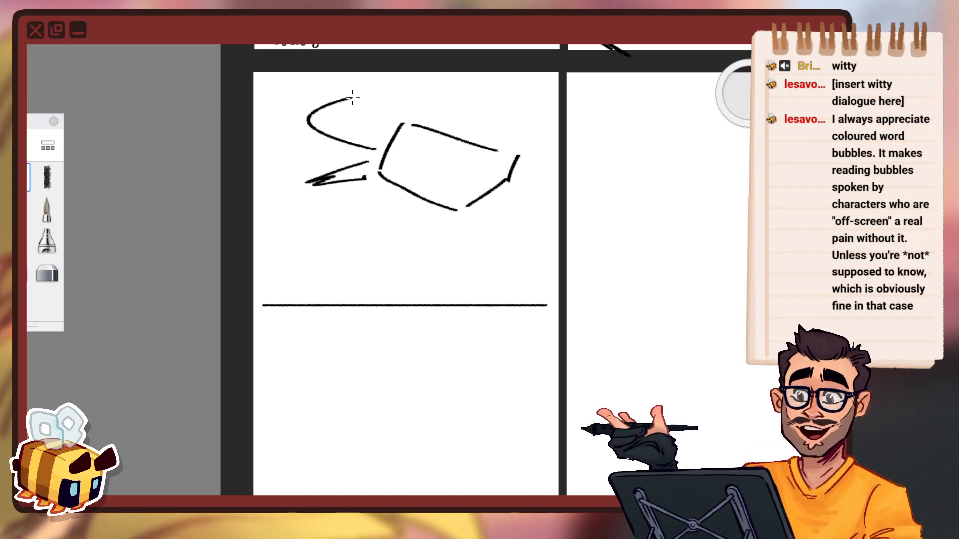
pyautogui.moveTo(391, 86)
pyautogui.mouseDown()
pyautogui.moveTo(333, 103)
pyautogui.moveTo(375, 136)
pyautogui.mouseUp()
pyautogui.hotkey('ctrl', 'z')
pyautogui.moveTo(343, 141); pyautogui.dragTo(365, 146)
pyautogui.moveTo(337, 98); pyautogui.dragTo(348, 131)
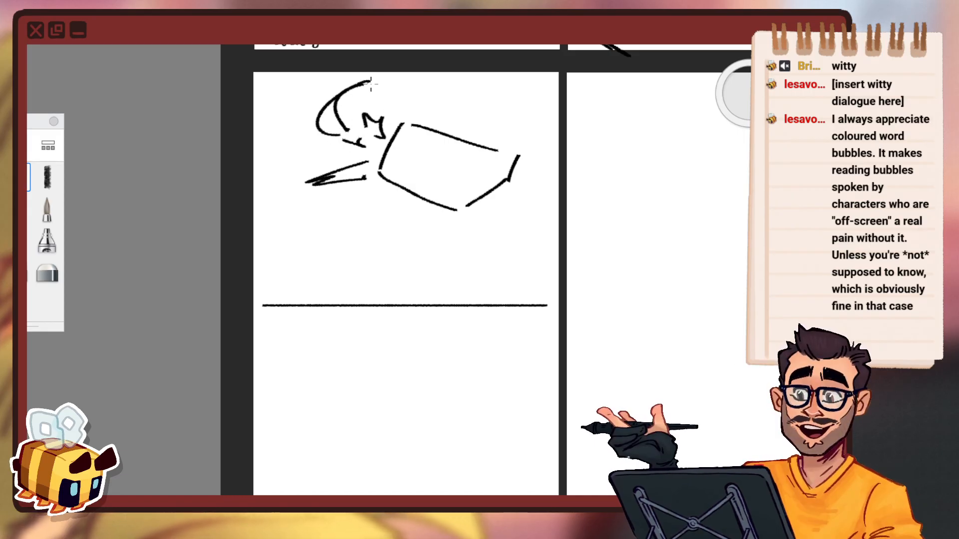
pyautogui.moveTo(380, 85)
pyautogui.mouseDown()
pyautogui.moveTo(338, 135)
pyautogui.moveTo(352, 148)
pyautogui.mouseUp()
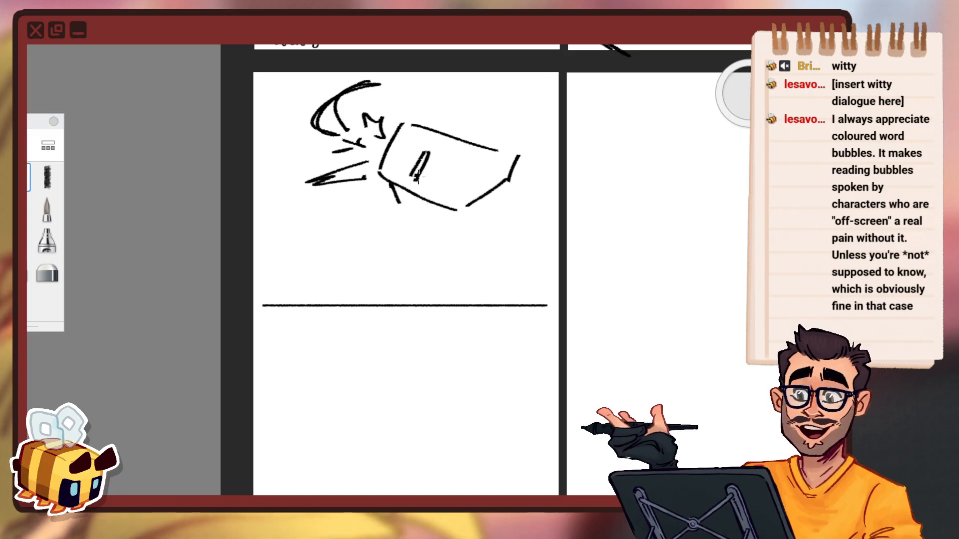
# Fill a slanted block with dense dark hatching on the side of the tilted body.
pyautogui.moveTo(428, 152); pyautogui.dragTo(415, 178)
pyautogui.moveTo(435, 154)
pyautogui.mouseDown()
pyautogui.moveTo(422, 177)
pyautogui.moveTo(412, 153)
pyautogui.moveTo(407, 181)
pyautogui.moveTo(434, 171)
pyautogui.moveTo(449, 193)
pyautogui.mouseUp()
pyautogui.moveTo(446, 160); pyautogui.dragTo(423, 191)
# Extend the body's front end with an angled lower edge and a pointed tip, and add a small leg underneath.
pyautogui.moveTo(485, 221); pyautogui.dragTo(522, 200)
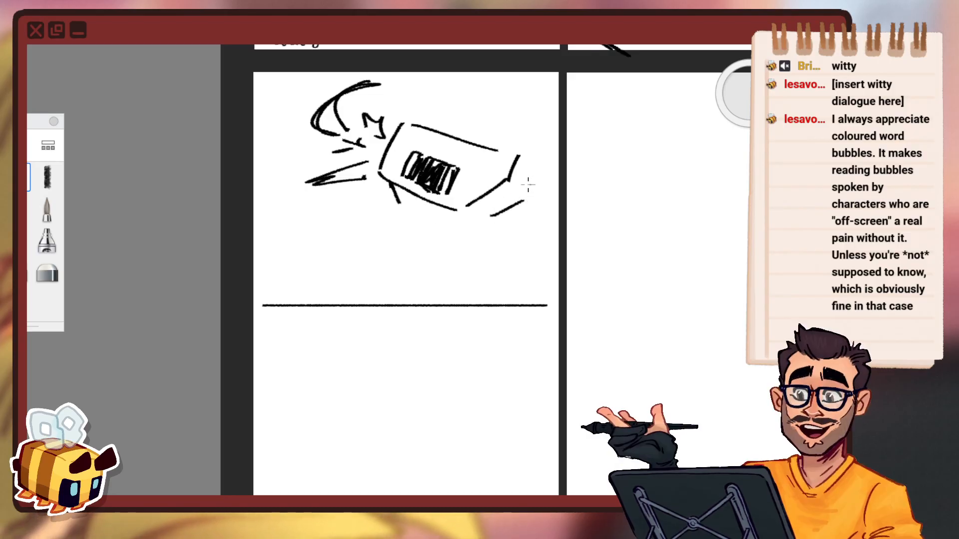
pyautogui.moveTo(522, 165)
pyautogui.mouseDown()
pyautogui.moveTo(537, 184)
pyautogui.moveTo(527, 201)
pyautogui.mouseUp()
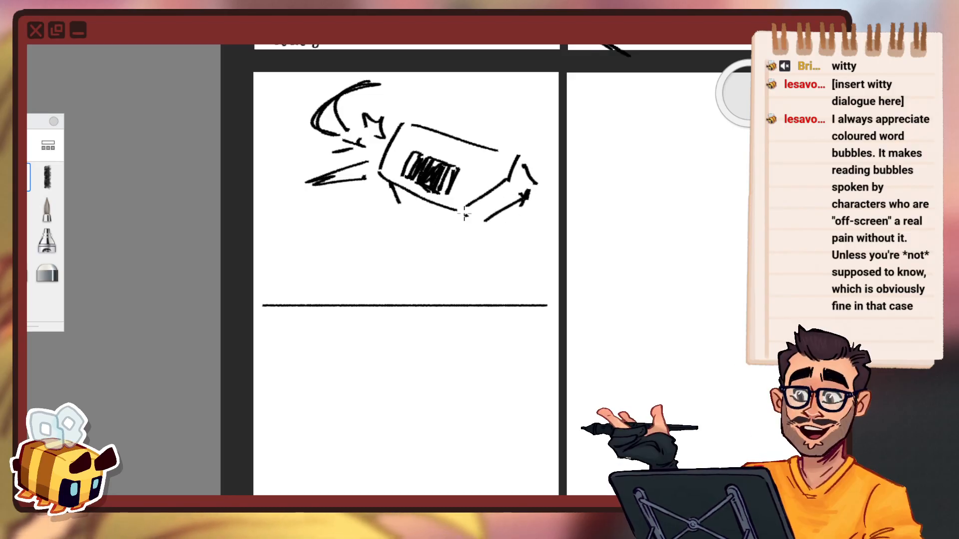
pyautogui.moveTo(457, 209); pyautogui.dragTo(482, 222)
pyautogui.moveTo(411, 265); pyautogui.dragTo(386, 279)
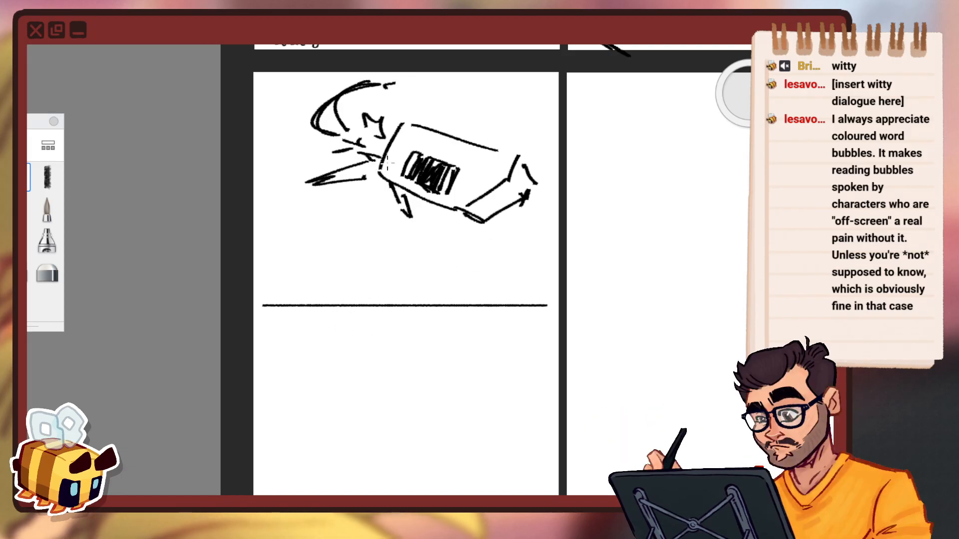
# Add rounded marks at the body's rear corner and short detail strokes inside its front tip.
pyautogui.moveTo(387, 163)
pyautogui.mouseDown()
pyautogui.moveTo(356, 167)
pyautogui.moveTo(372, 179)
pyautogui.mouseUp()
pyautogui.moveTo(393, 163)
pyautogui.mouseDown()
pyautogui.moveTo(382, 178)
pyautogui.moveTo(421, 200)
pyautogui.mouseUp()
pyautogui.press('space')
pyautogui.moveTo(511, 294); pyautogui.dragTo(486, 272)
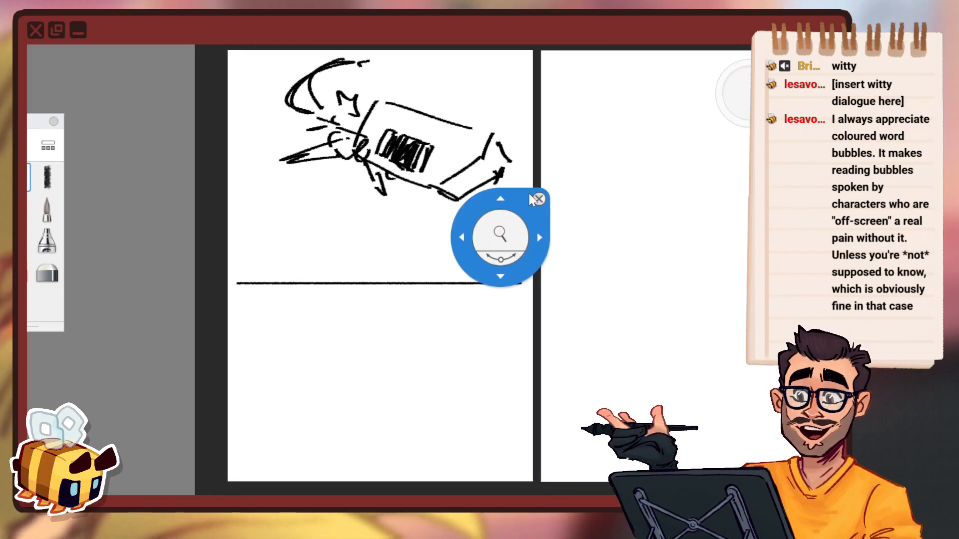
pyautogui.moveTo(493, 150); pyautogui.dragTo(488, 163)
pyautogui.moveTo(491, 165); pyautogui.dragTo(499, 174)
# Sketch a small upright shape with a spiky base on the horizontal dividing line beneath the tilted body.
pyautogui.press('space')
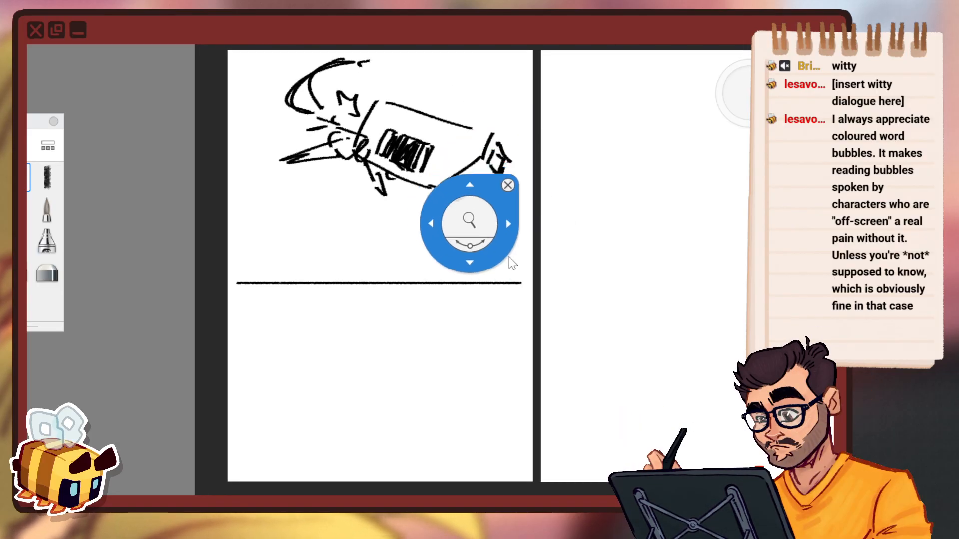
pyautogui.moveTo(466, 222); pyautogui.dragTo(456, 210)
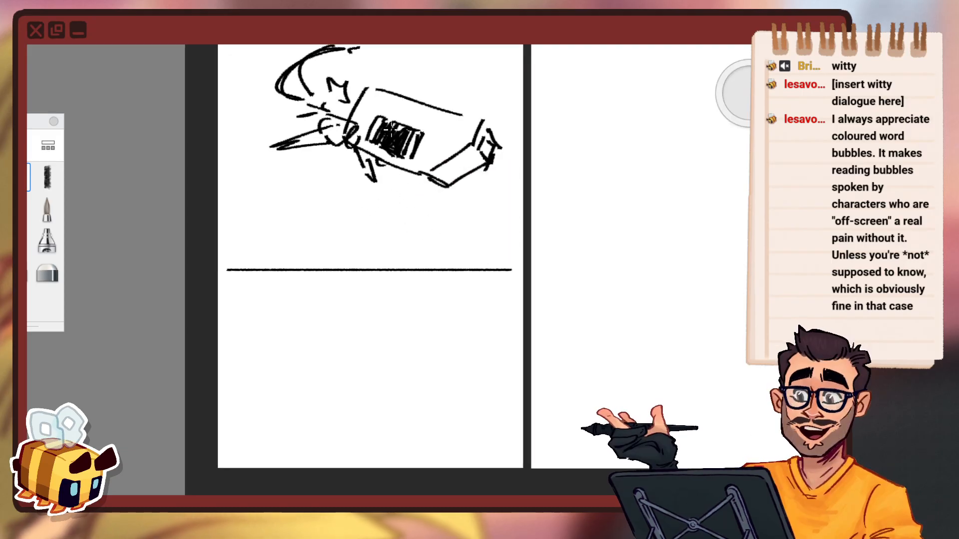
pyautogui.press('space')
pyautogui.moveTo(435, 223); pyautogui.dragTo(446, 254)
pyautogui.press('space')
pyautogui.moveTo(319, 224)
pyautogui.mouseDown()
pyautogui.moveTo(324, 287)
pyautogui.moveTo(274, 239)
pyautogui.mouseUp()
pyautogui.hotkey('ctrl', 'z')
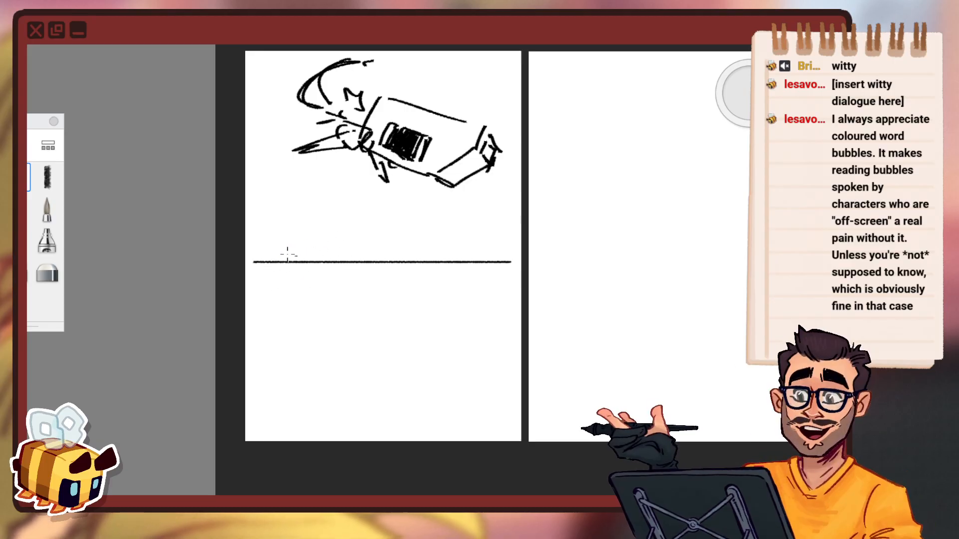
pyautogui.moveTo(276, 276)
pyautogui.mouseDown()
pyautogui.moveTo(279, 253)
pyautogui.moveTo(303, 258)
pyautogui.moveTo(316, 239)
pyautogui.moveTo(325, 265)
pyautogui.moveTo(360, 259)
pyautogui.moveTo(344, 279)
pyautogui.mouseUp()
pyautogui.hotkey('ctrl', 'z')
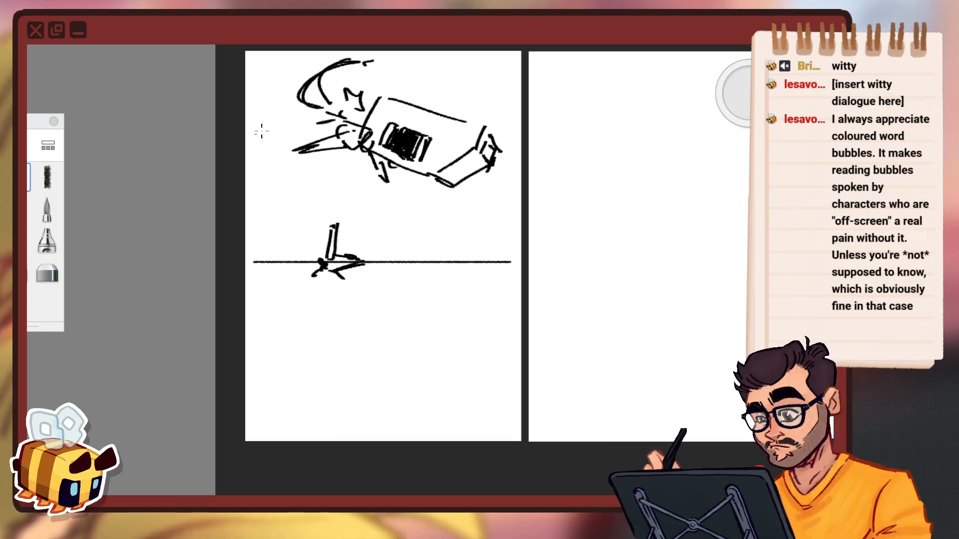
pyautogui.press('ctrl')
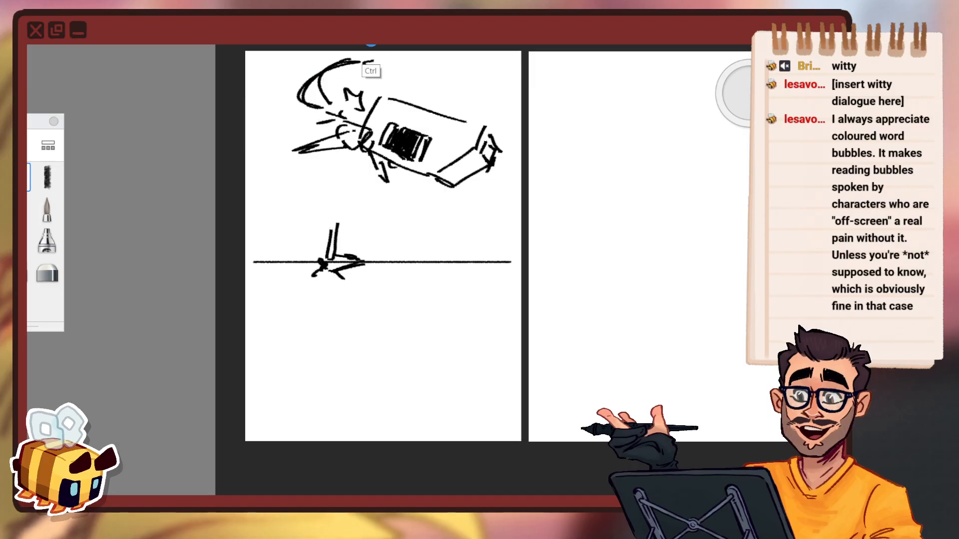
# Shrink the whole left-page sketch slightly and shift it toward the page's inner edge.
pyautogui.press('space')
pyautogui.moveTo(377, 265); pyautogui.dragTo(345, 300)
pyautogui.moveTo(441, 110); pyautogui.dragTo(424, 128)
pyautogui.press('v')
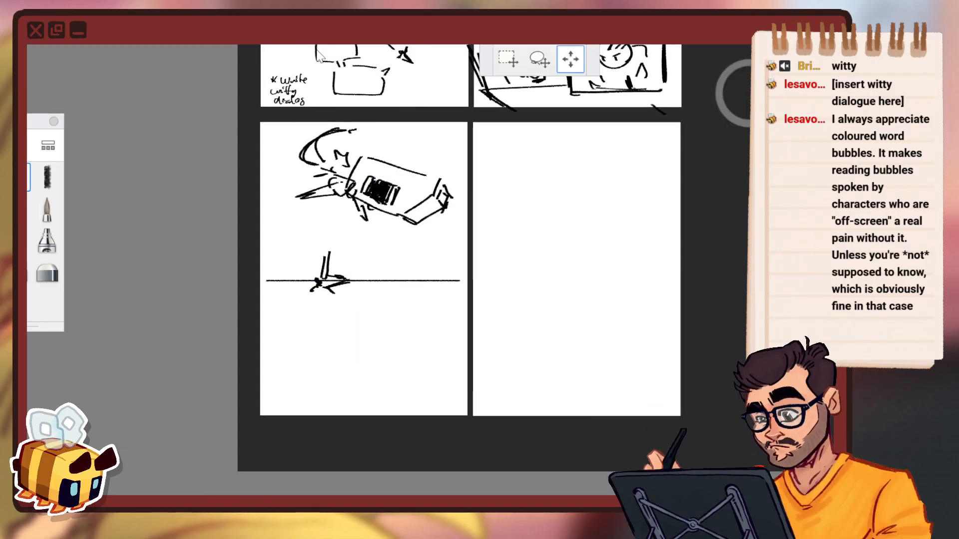
pyautogui.moveTo(458, 234)
pyautogui.mouseDown()
pyautogui.moveTo(449, 235)
pyautogui.moveTo(514, 246)
pyautogui.moveTo(526, 239)
pyautogui.mouseUp()
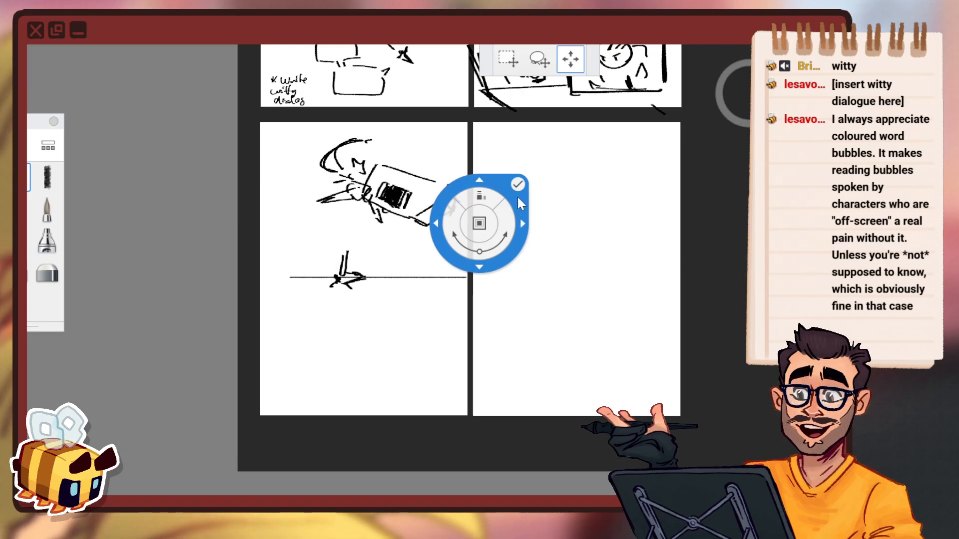
pyautogui.click(519, 185)
# Lasso the tilted body with its surrounding marks and move it down closer to the horizontal line.
pyautogui.press('v')
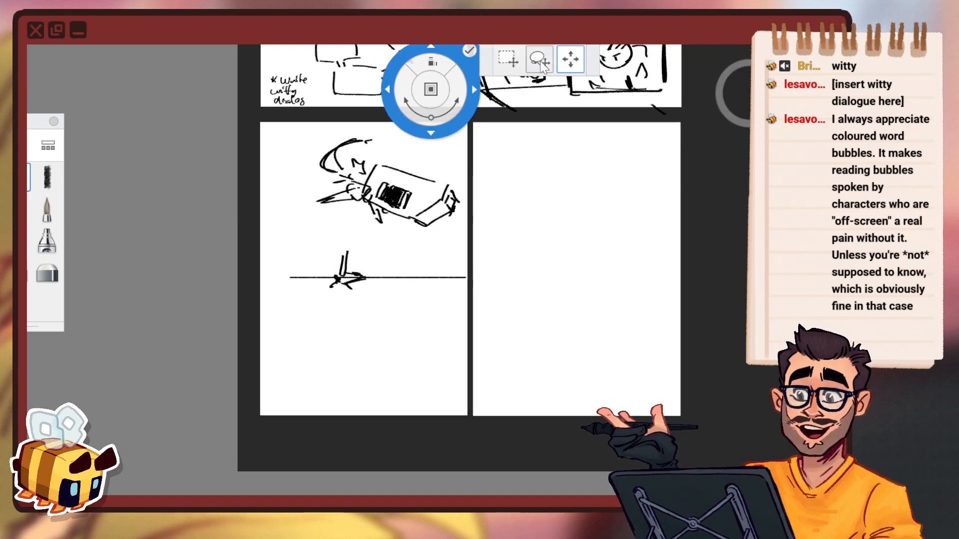
pyautogui.click(540, 59)
pyautogui.press('space')
pyautogui.moveTo(372, 222); pyautogui.dragTo(388, 187)
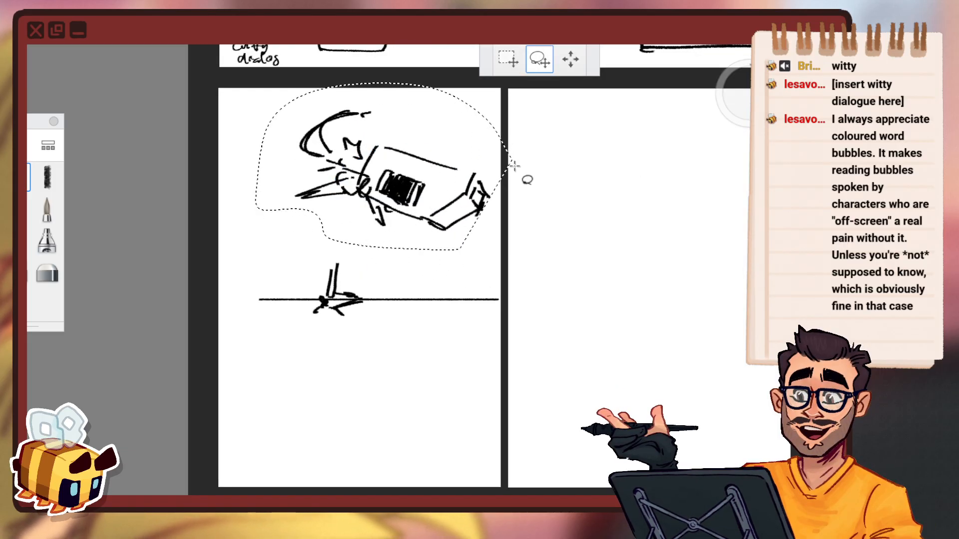
pyautogui.moveTo(570, 267)
pyautogui.mouseDown()
pyautogui.moveTo(581, 288)
pyautogui.moveTo(529, 305)
pyautogui.mouseUp()
# Shift the horizontal line and its small upright shape toward the outer page edge and add jagged spikes at the line's outer end.
pyautogui.moveTo(565, 291)
pyautogui.mouseDown()
pyautogui.moveTo(571, 299)
pyautogui.moveTo(260, 268)
pyautogui.mouseUp()
pyautogui.click(567, 279)
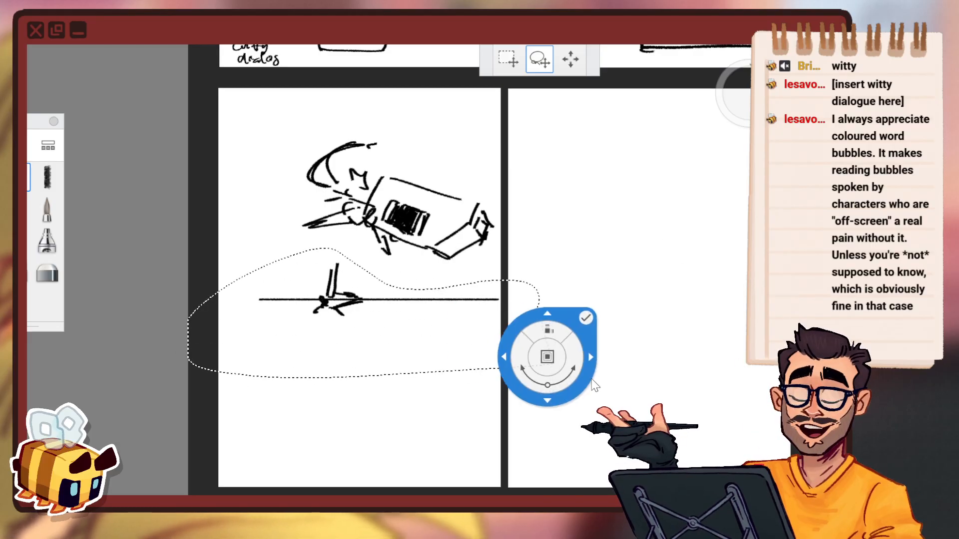
pyautogui.moveTo(593, 383); pyautogui.dragTo(567, 379)
pyautogui.click(559, 313)
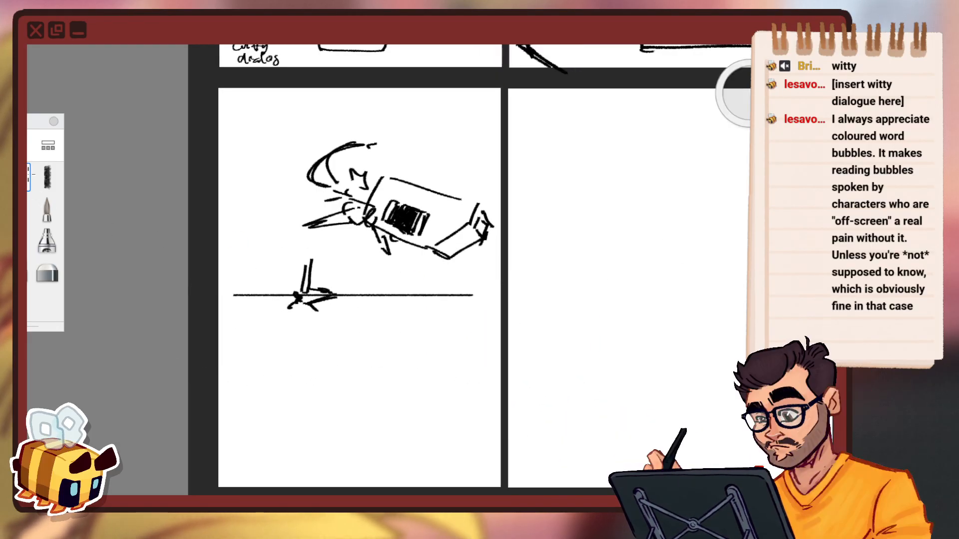
pyautogui.moveTo(218, 323); pyautogui.dragTo(275, 315)
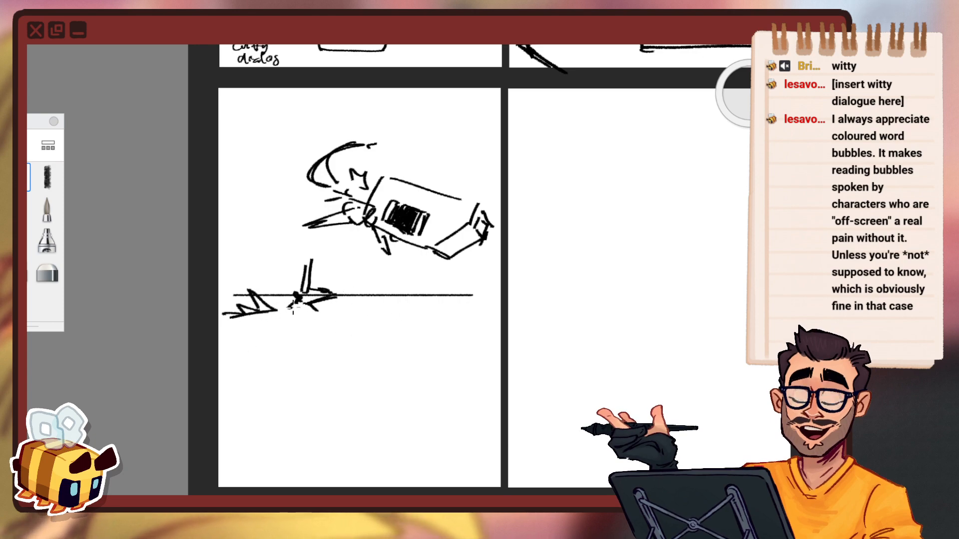
# Sketch thick curved shapes with rough hatching around the page's upper outer corner, framing the tilted body.
pyautogui.press('space')
pyautogui.moveTo(403, 285); pyautogui.dragTo(400, 322)
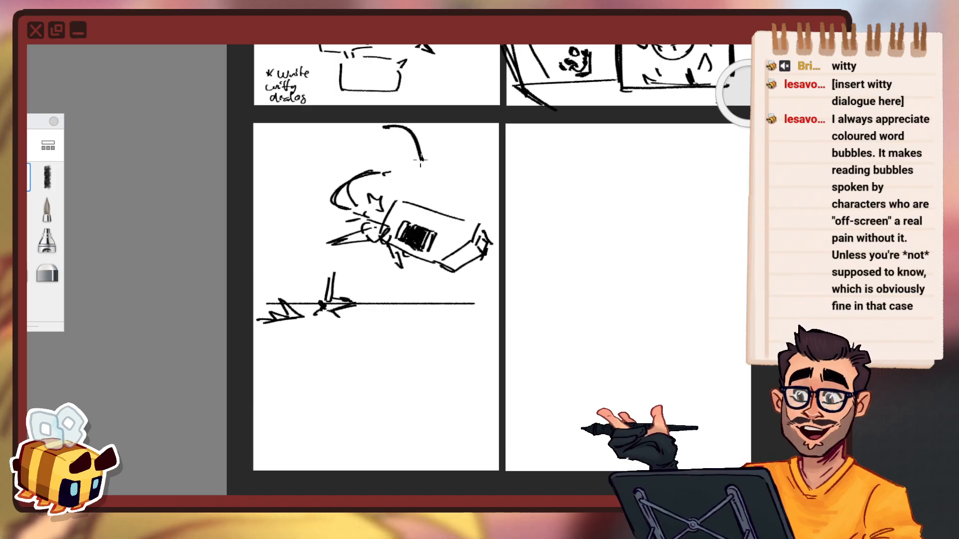
pyautogui.moveTo(417, 124); pyautogui.dragTo(423, 143)
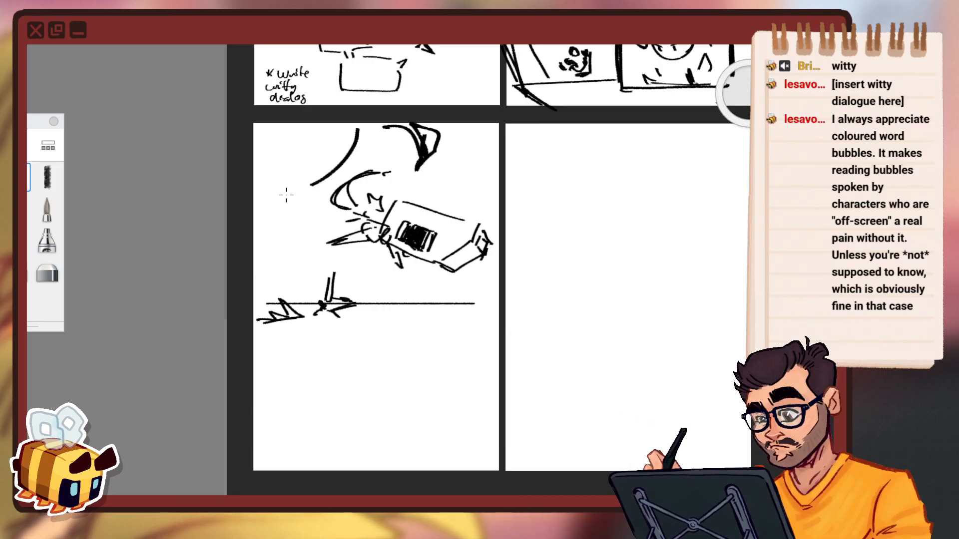
pyautogui.hotkey('ctrl', 'z')
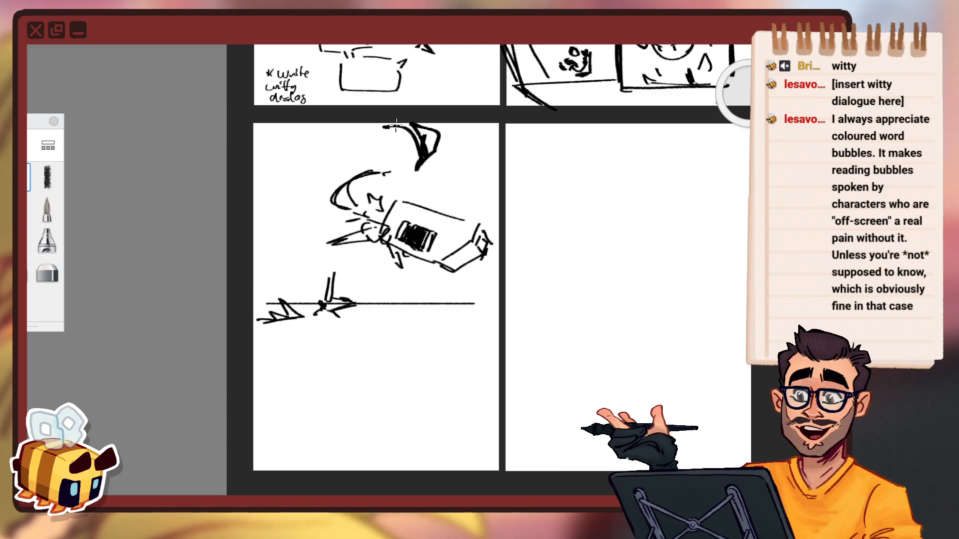
pyautogui.moveTo(325, 128); pyautogui.dragTo(344, 168)
pyautogui.hotkey('ctrl', 'z')
pyautogui.moveTo(319, 130)
pyautogui.mouseDown()
pyautogui.moveTo(354, 160)
pyautogui.moveTo(292, 144)
pyautogui.moveTo(290, 233)
pyautogui.mouseUp()
pyautogui.moveTo(264, 273)
pyautogui.mouseDown()
pyautogui.moveTo(254, 208)
pyautogui.moveTo(281, 129)
pyautogui.mouseUp()
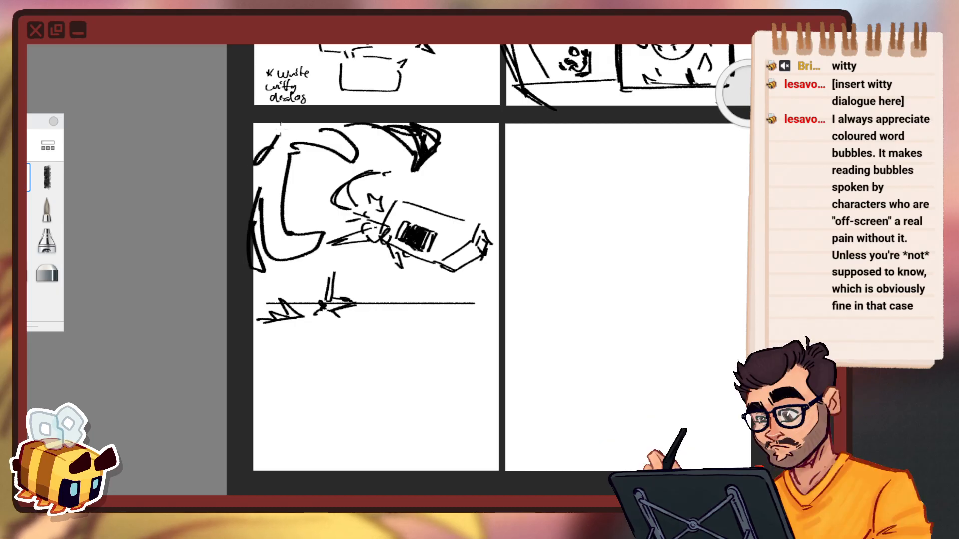
pyautogui.moveTo(270, 245); pyautogui.dragTo(312, 238)
pyautogui.moveTo(294, 146); pyautogui.dragTo(358, 154)
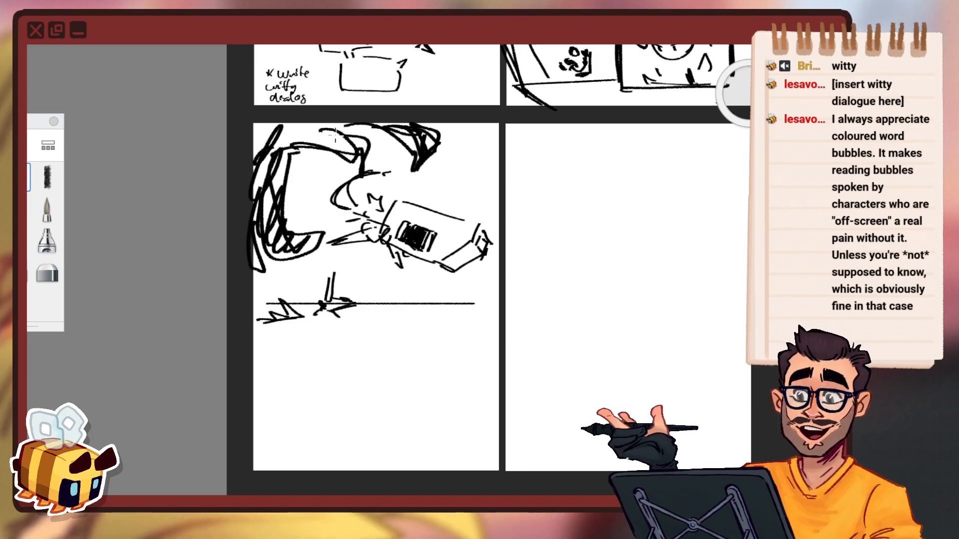
# Move the tilted body and horizontal line together slightly down beneath the hatched curves.
pyautogui.press('space')
pyautogui.moveTo(499, 226); pyautogui.dragTo(536, 269)
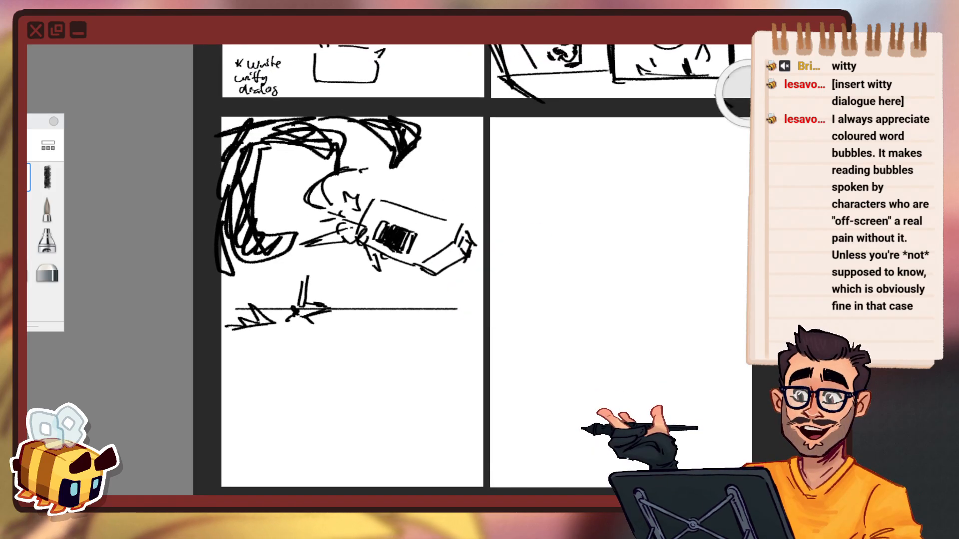
pyautogui.press('v')
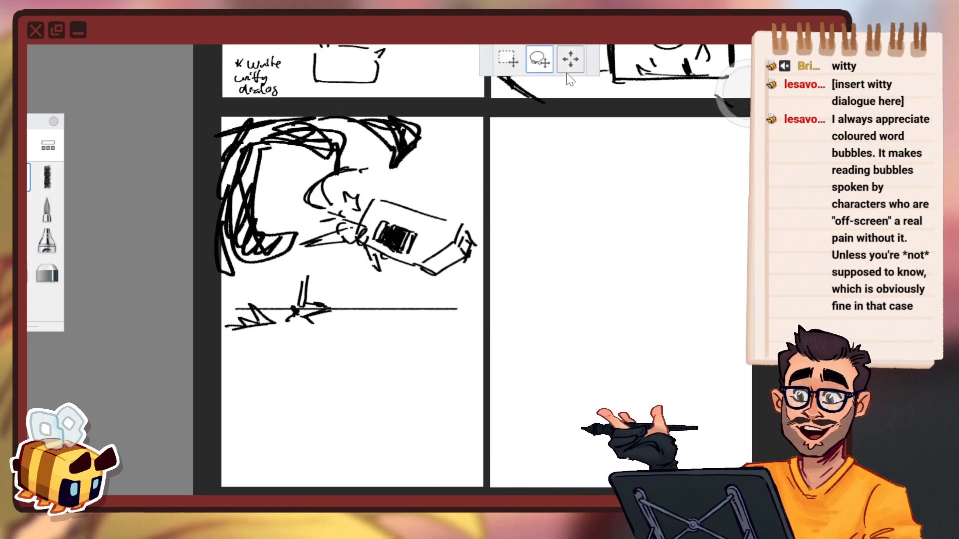
pyautogui.click(568, 71)
pyautogui.moveTo(582, 225); pyautogui.dragTo(588, 235)
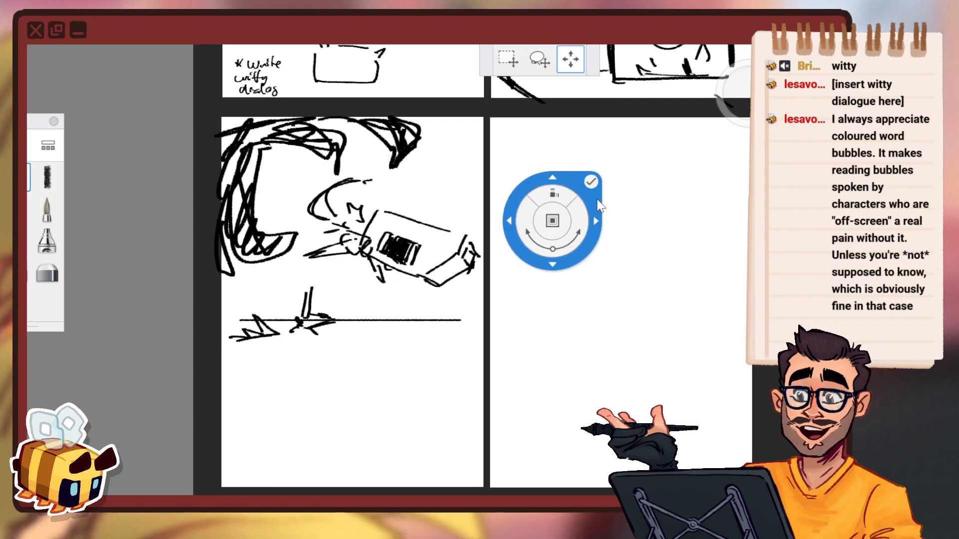
pyautogui.click(591, 181)
# Dismiss the layer renaming and delete the layer holding the hatched curved shapes.
pyautogui.press('space')
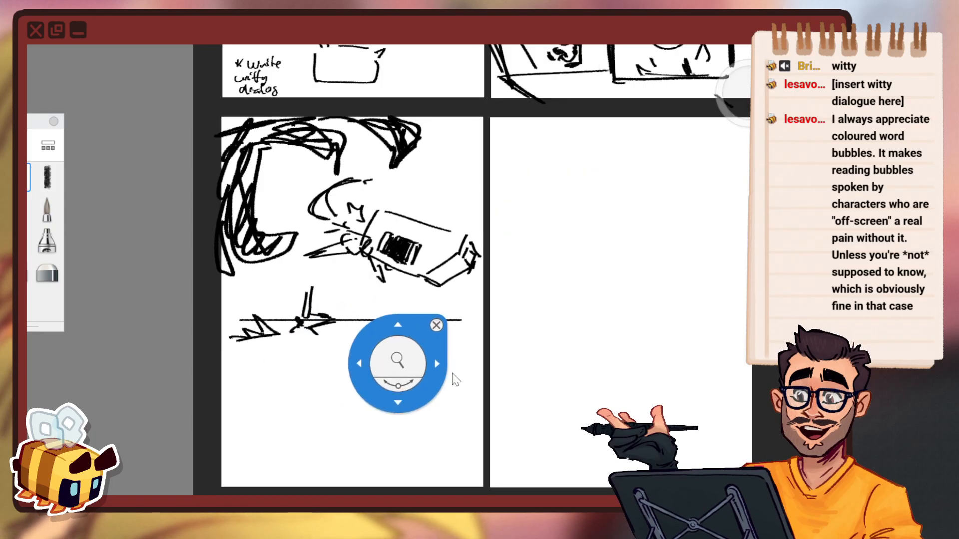
pyautogui.moveTo(441, 372); pyautogui.dragTo(499, 348)
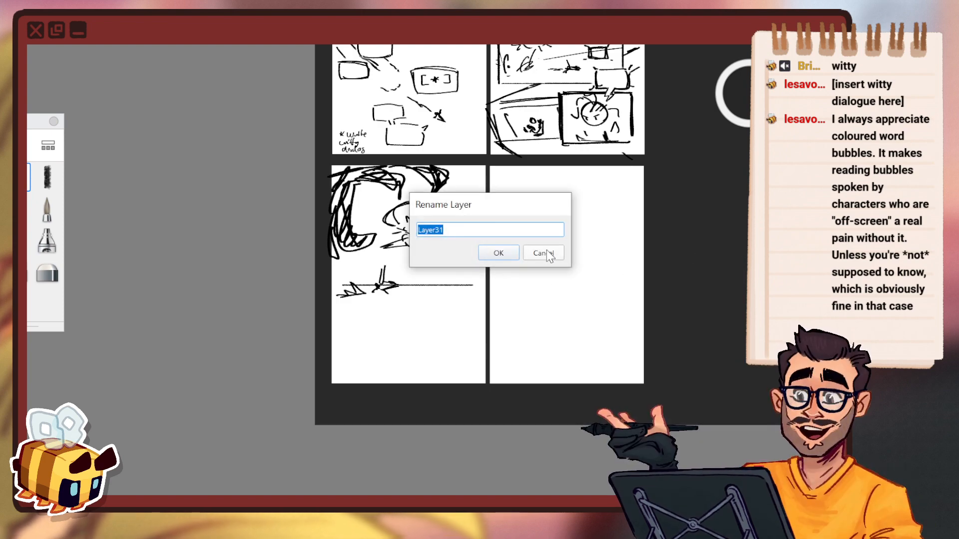
pyautogui.click(545, 254)
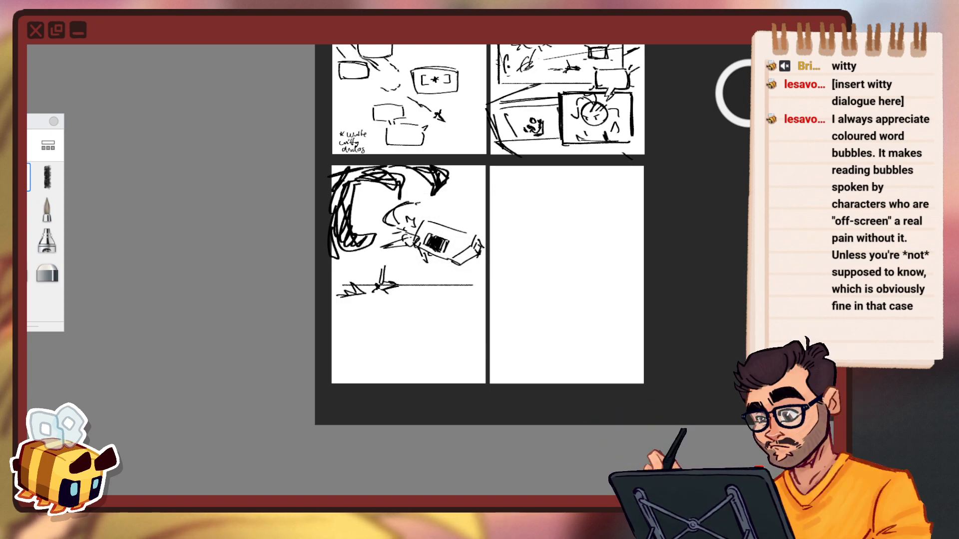
pyautogui.press('Delete')
# Move the remaining sketch up toward the top of the left page and shrink it slightly.
pyautogui.press('space')
pyautogui.moveTo(393, 220); pyautogui.dragTo(394, 115)
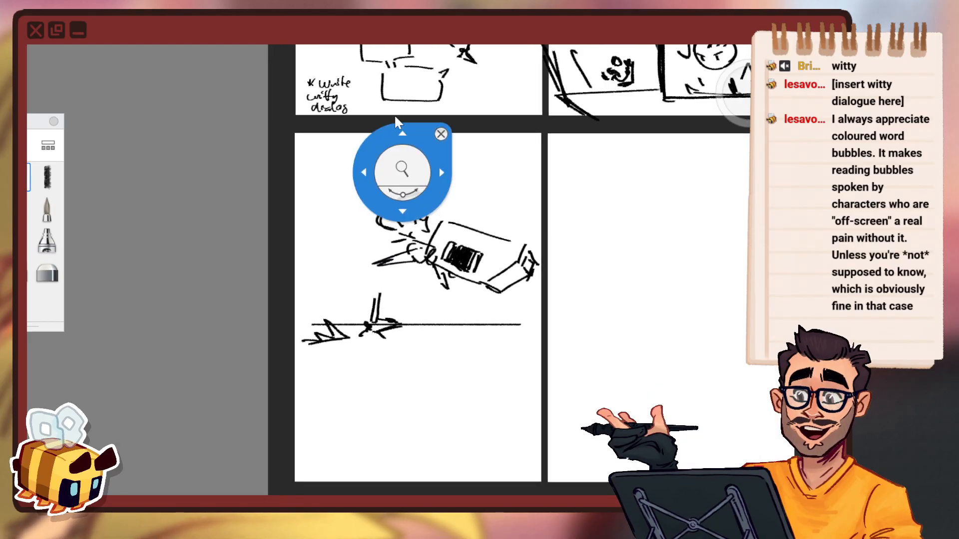
pyautogui.press('v')
pyautogui.moveTo(628, 351)
pyautogui.mouseDown()
pyautogui.moveTo(596, 273)
pyautogui.moveTo(619, 286)
pyautogui.mouseUp()
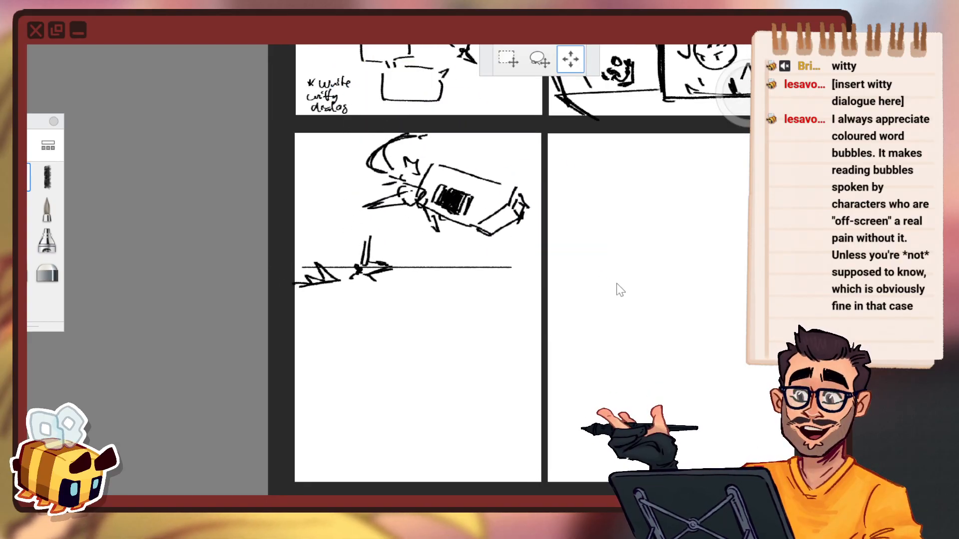
pyautogui.moveTo(573, 263); pyautogui.dragTo(649, 259)
pyautogui.moveTo(650, 259); pyautogui.dragTo(647, 256)
pyautogui.moveTo(653, 259); pyautogui.dragTo(652, 256)
pyautogui.click(642, 218)
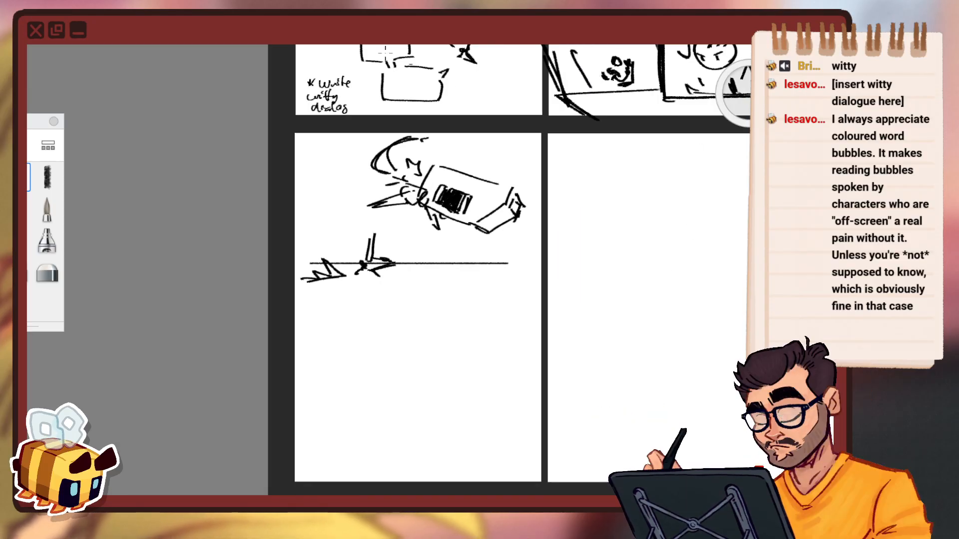
# Lasso the tilted body, scale it down slightly and lower it toward the horizontal line.
pyautogui.press('v')
pyautogui.click(540, 59)
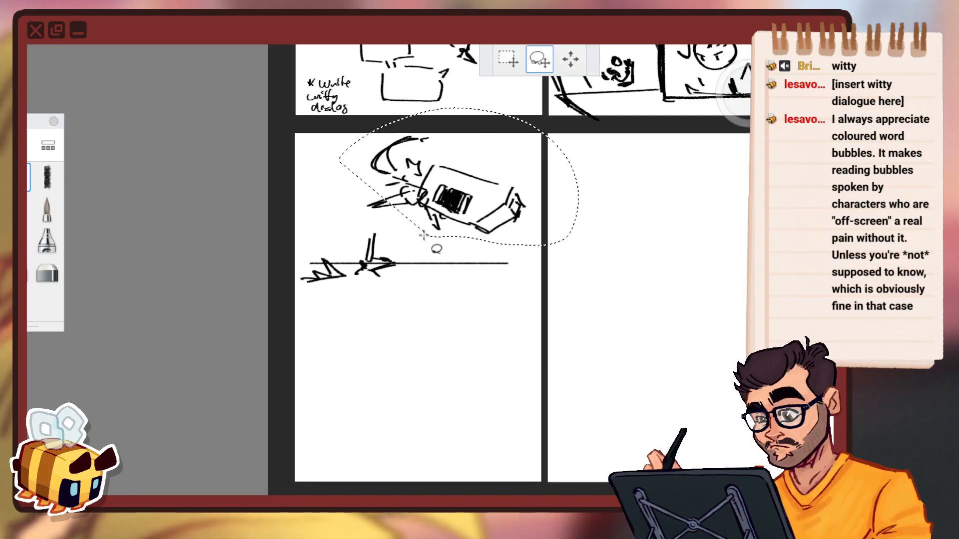
pyautogui.moveTo(599, 246); pyautogui.dragTo(604, 261)
pyautogui.moveTo(545, 275); pyautogui.dragTo(603, 262)
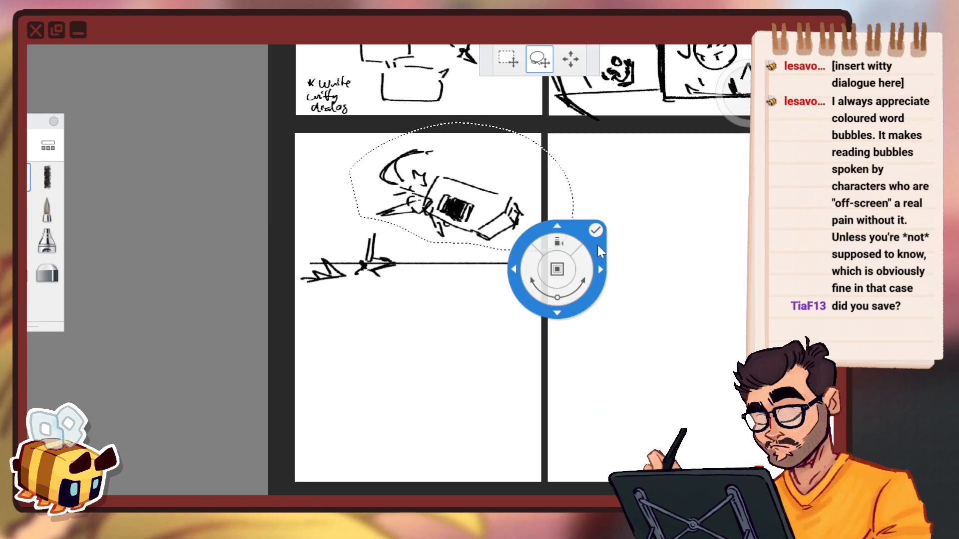
pyautogui.click(595, 231)
# Save the comic thumbnail file.
pyautogui.click(36, 37)
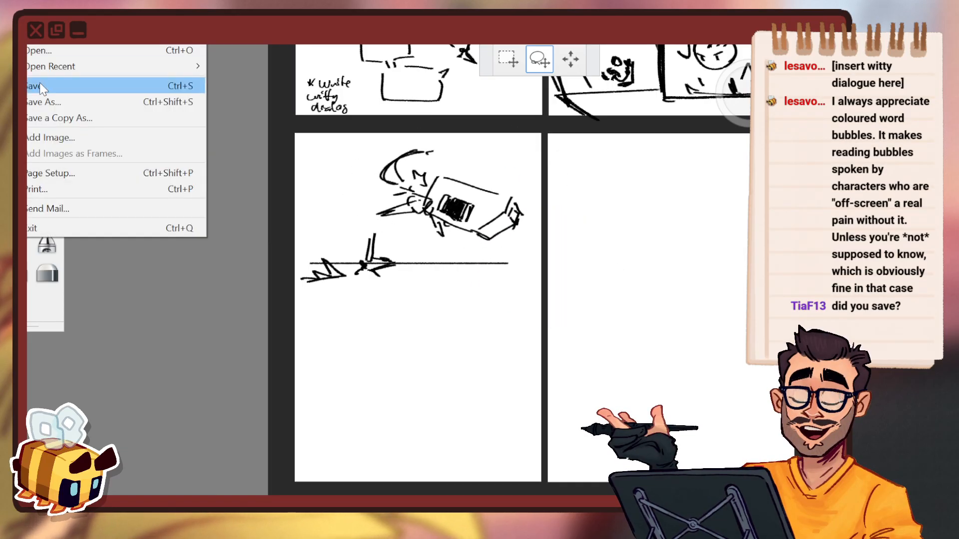
pyautogui.click(41, 87)
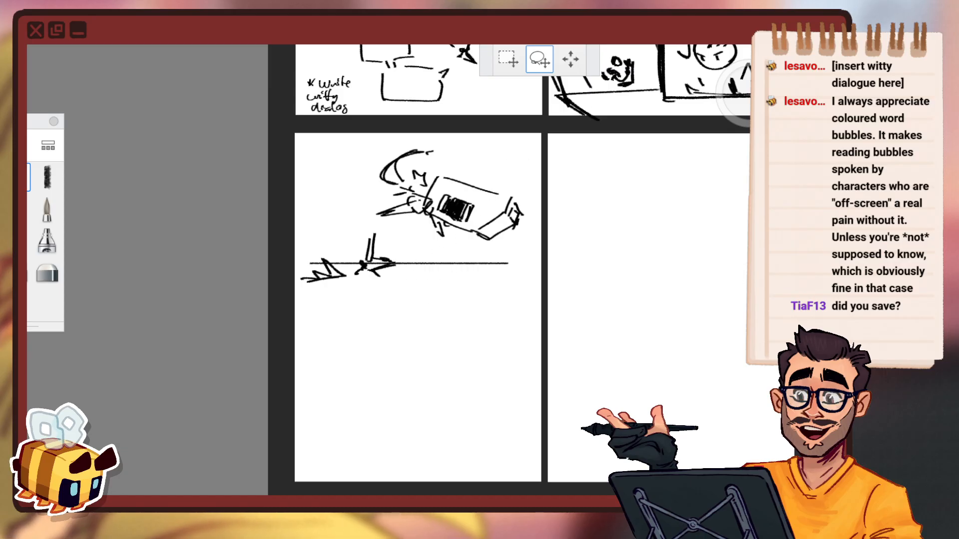
pyautogui.press('space')
pyautogui.moveTo(476, 220); pyautogui.dragTo(476, 219)
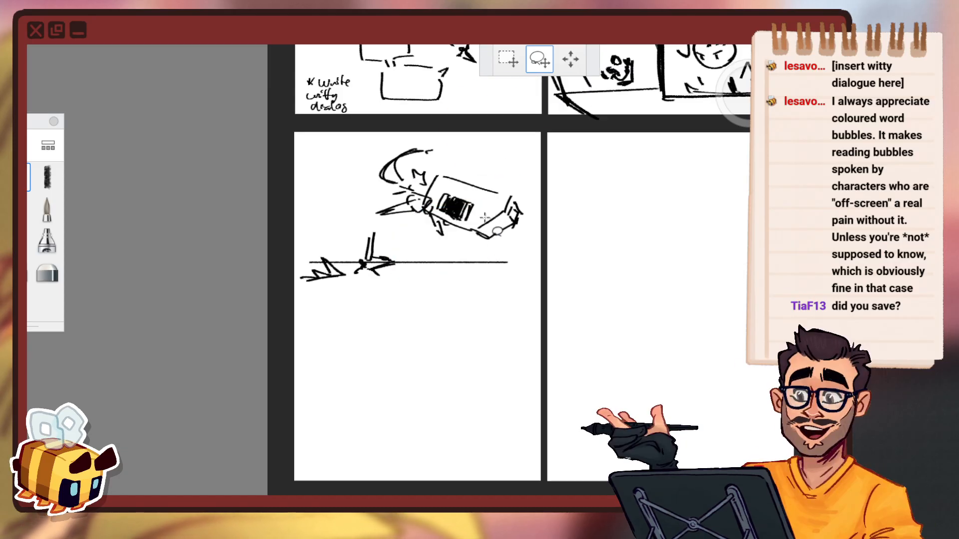
pyautogui.press('space')
pyautogui.press('space')
pyautogui.moveTo(428, 267); pyautogui.dragTo(479, 230)
pyautogui.moveTo(496, 230); pyautogui.dragTo(497, 231)
pyautogui.press('space')
pyautogui.moveTo(423, 254); pyautogui.dragTo(407, 294)
pyautogui.moveTo(475, 273); pyautogui.dragTo(467, 269)
pyautogui.moveTo(418, 295); pyautogui.dragTo(412, 323)
pyautogui.moveTo(464, 285); pyautogui.dragTo(409, 352)
pyautogui.moveTo(452, 306); pyautogui.dragTo(423, 345)
pyautogui.moveTo(453, 315); pyautogui.dragTo(501, 263)
# Clear the tilted body and horizontal line sketch from the lower left page.
pyautogui.press('space')
pyautogui.moveTo(350, 371); pyautogui.dragTo(362, 334)
pyautogui.press('Delete')
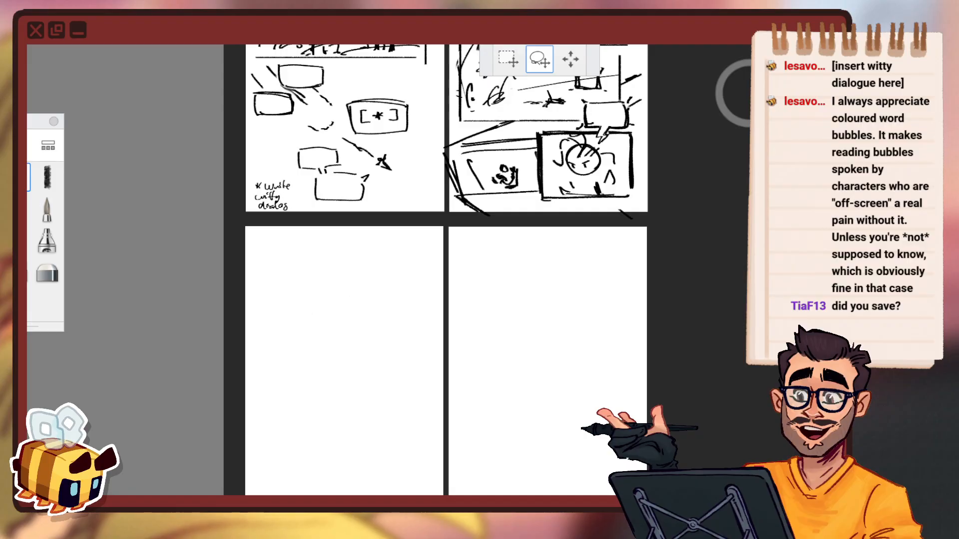
pyautogui.press('space')
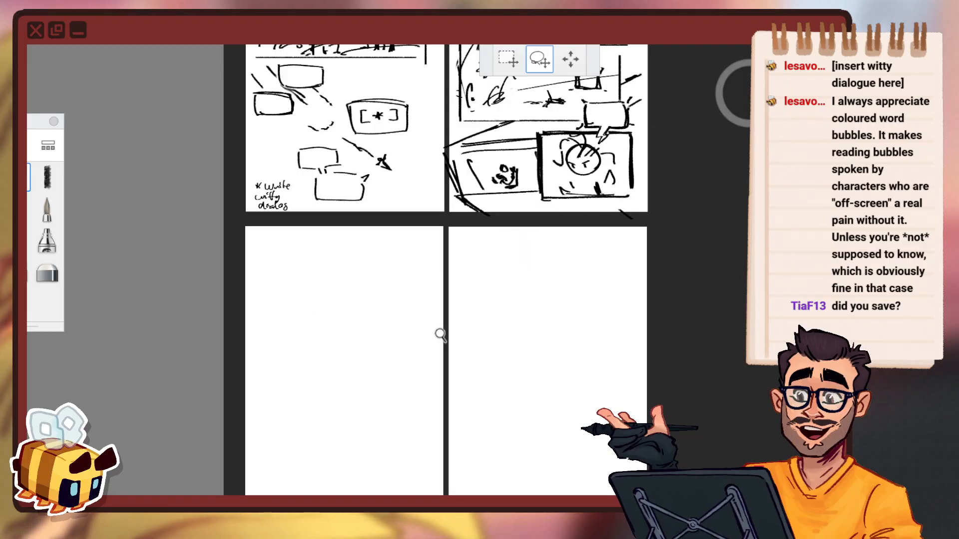
pyautogui.moveTo(455, 349); pyautogui.dragTo(442, 383)
pyautogui.moveTo(361, 282); pyautogui.dragTo(369, 256)
pyautogui.press('b')
pyautogui.scroll(5, 327, 265)
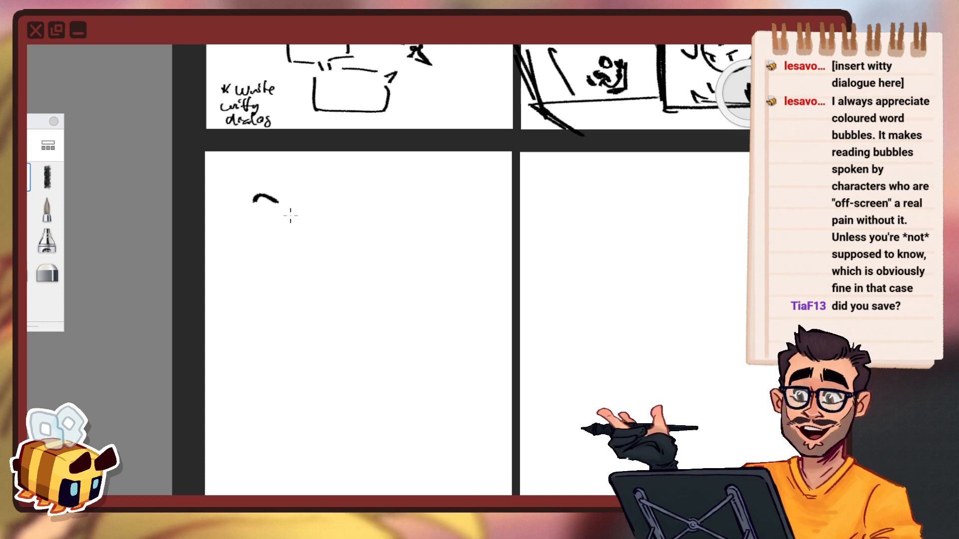
pyautogui.hotkey('ctrl', 'z')
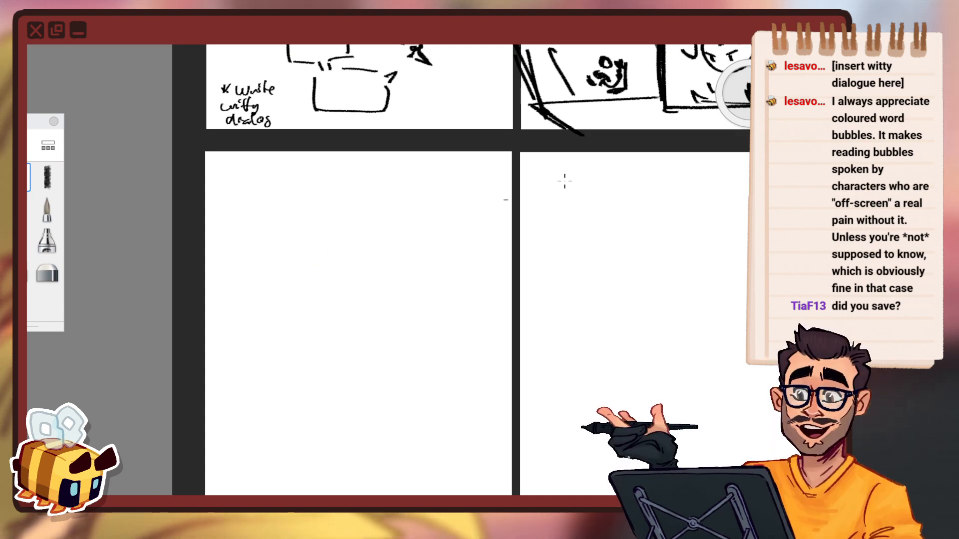
# Try long sweeping curved strokes diagonally across the empty left page.
pyautogui.moveTo(265, 198); pyautogui.dragTo(342, 287)
pyautogui.moveTo(251, 226); pyautogui.dragTo(285, 312)
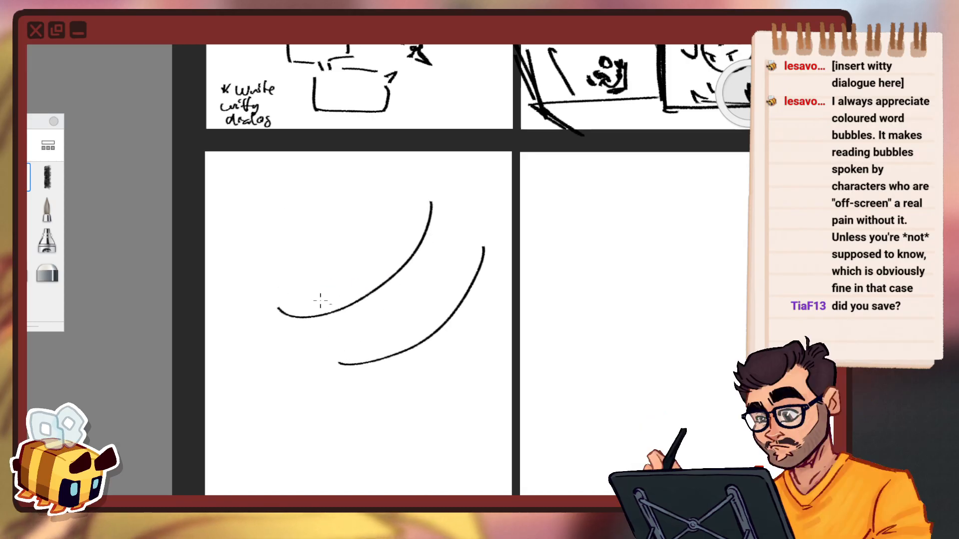
pyautogui.moveTo(322, 305); pyautogui.dragTo(411, 254)
pyautogui.moveTo(485, 224); pyautogui.dragTo(499, 223)
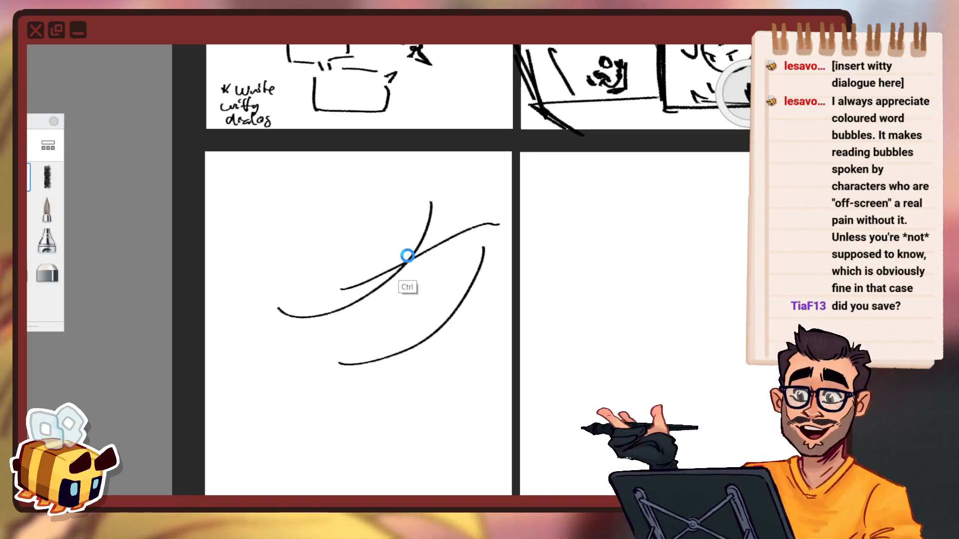
pyautogui.hotkey('ctrl', 'z')
pyautogui.moveTo(331, 297); pyautogui.dragTo(486, 229)
pyautogui.moveTo(545, 200); pyautogui.dragTo(595, 199)
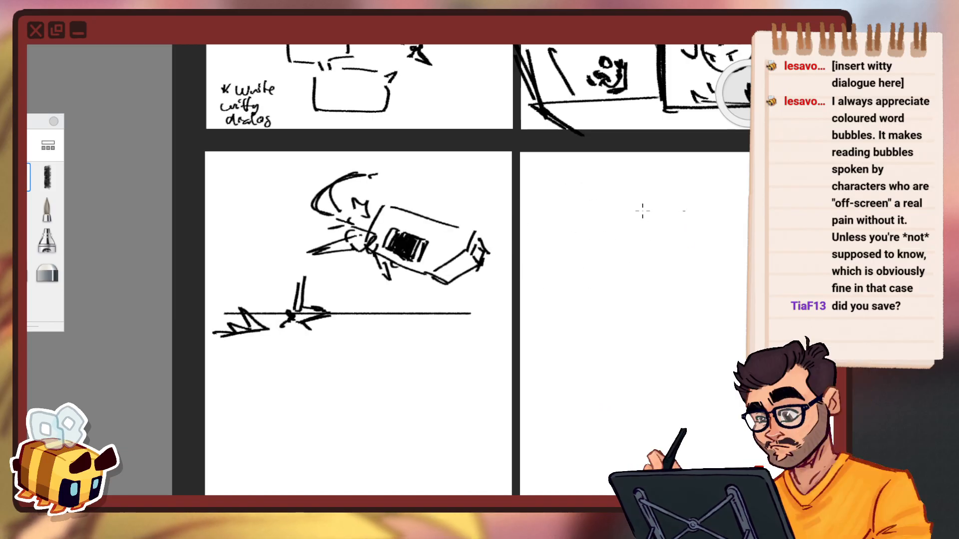
# Erase the spiky shapes and upright marks at the horizontal line's left end and redraw the line across the whole left page.
pyautogui.moveTo(349, 309); pyautogui.dragTo(327, 373)
pyautogui.moveTo(419, 323)
pyautogui.mouseDown()
pyautogui.moveTo(439, 300)
pyautogui.moveTo(477, 289)
pyautogui.moveTo(494, 295)
pyautogui.moveTo(463, 287)
pyautogui.mouseUp()
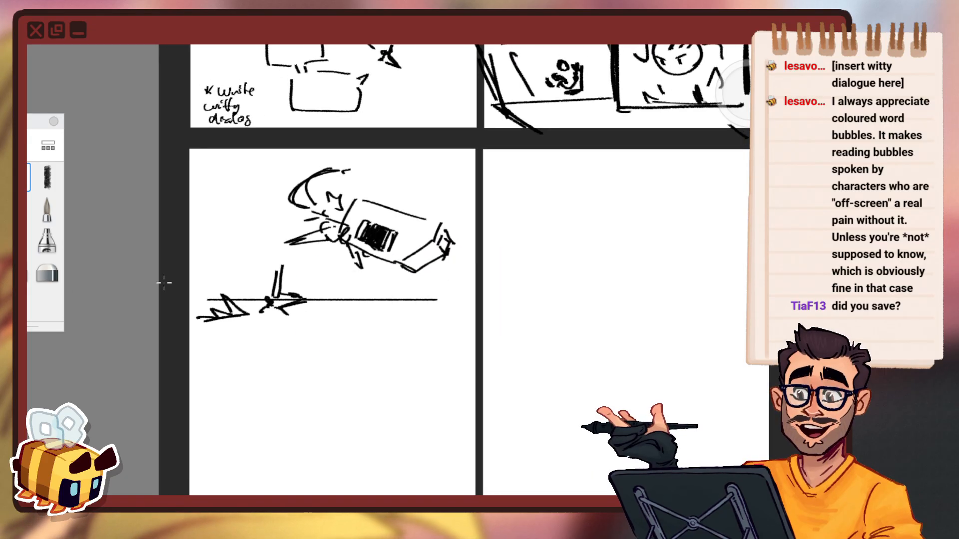
pyautogui.click(47, 273)
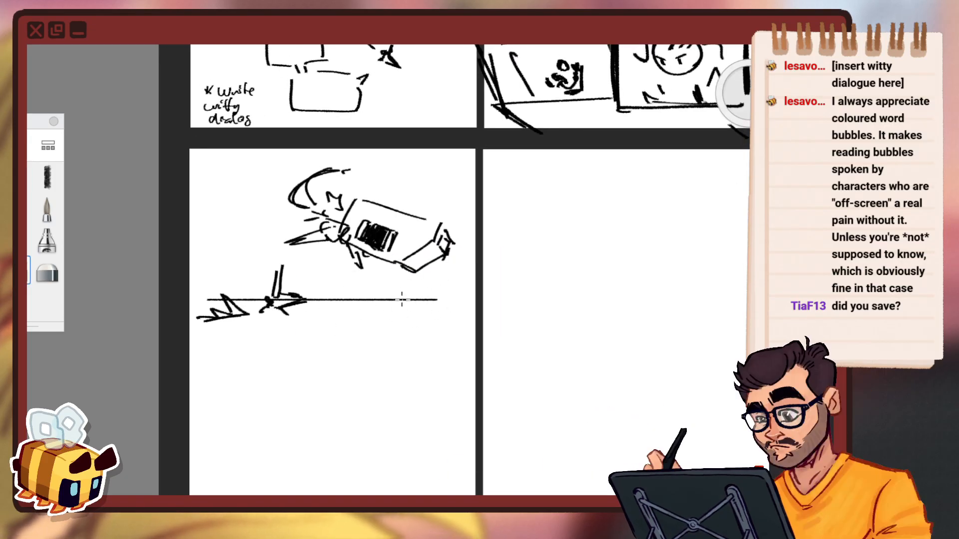
pyautogui.moveTo(200, 306)
pyautogui.mouseDown()
pyautogui.moveTo(218, 321)
pyautogui.moveTo(295, 310)
pyautogui.mouseUp()
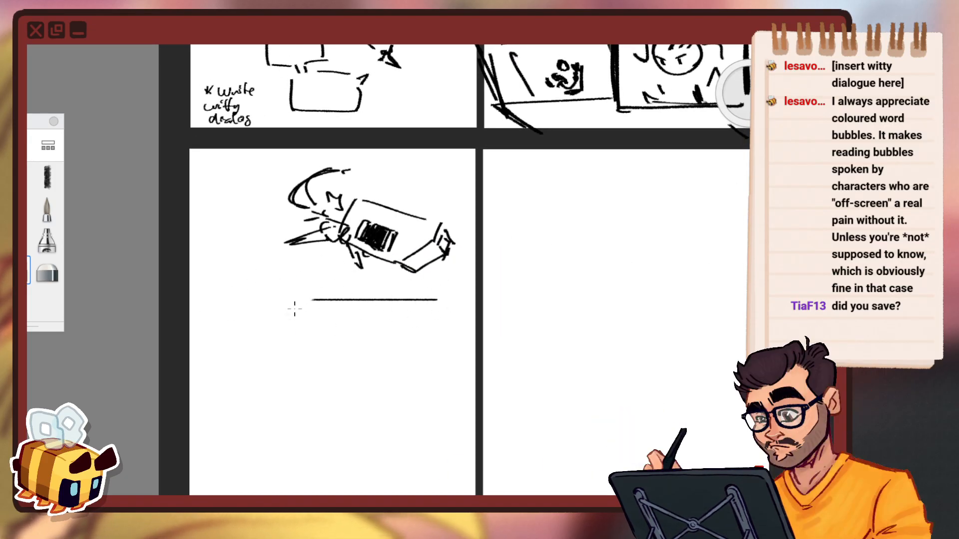
pyautogui.hotkey('ctrl', 'z')
pyautogui.click(23, 177)
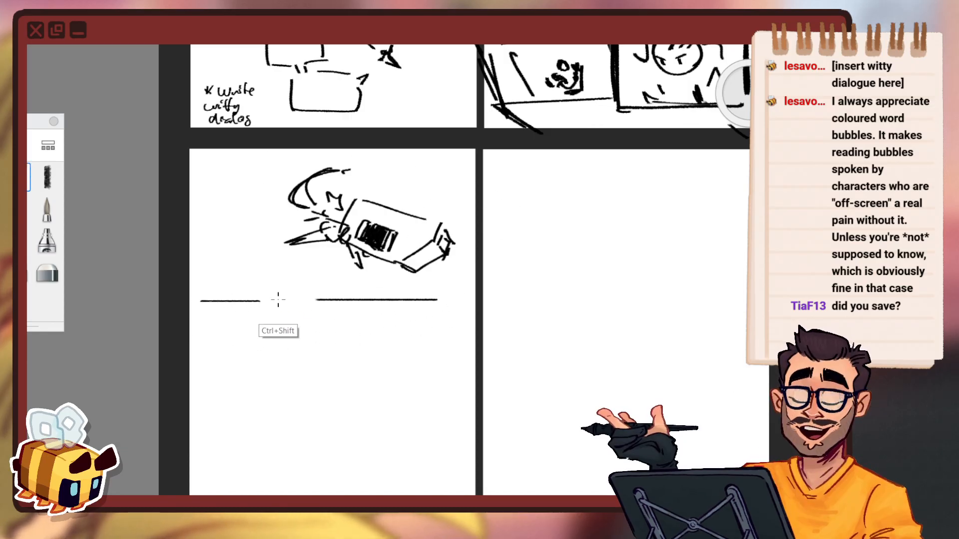
# Scale the whole tilted body and horizontal line sketch down slightly and shift it up and left on the page.
pyautogui.press('v')
pyautogui.moveTo(507, 226); pyautogui.dragTo(521, 255)
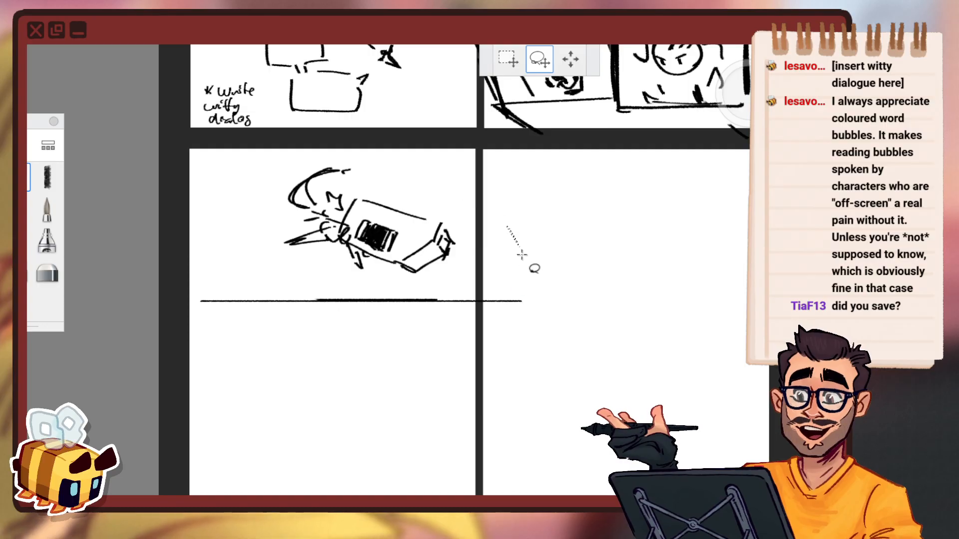
pyautogui.click(571, 60)
pyautogui.moveTo(469, 237); pyautogui.dragTo(452, 262)
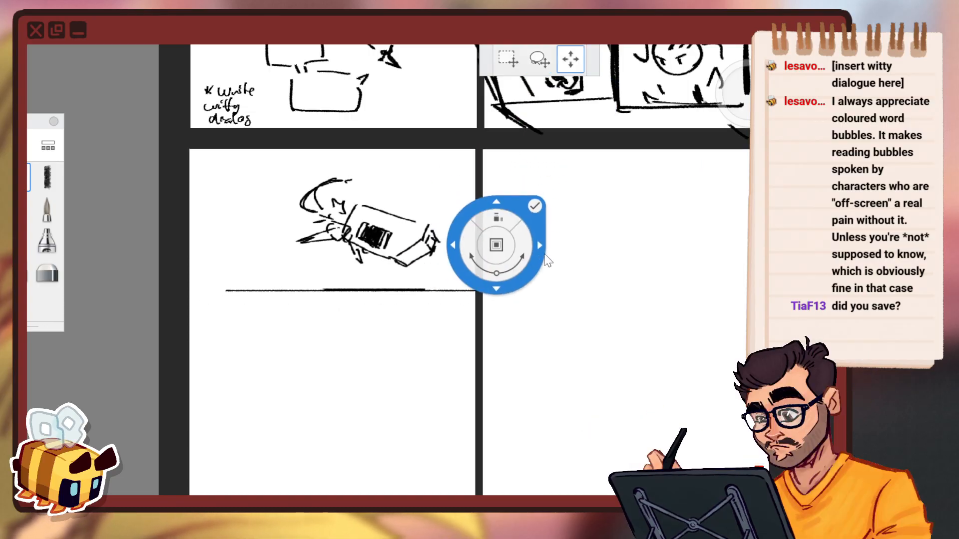
pyautogui.moveTo(545, 257); pyautogui.dragTo(520, 232)
pyautogui.moveTo(526, 233); pyautogui.dragTo(527, 231)
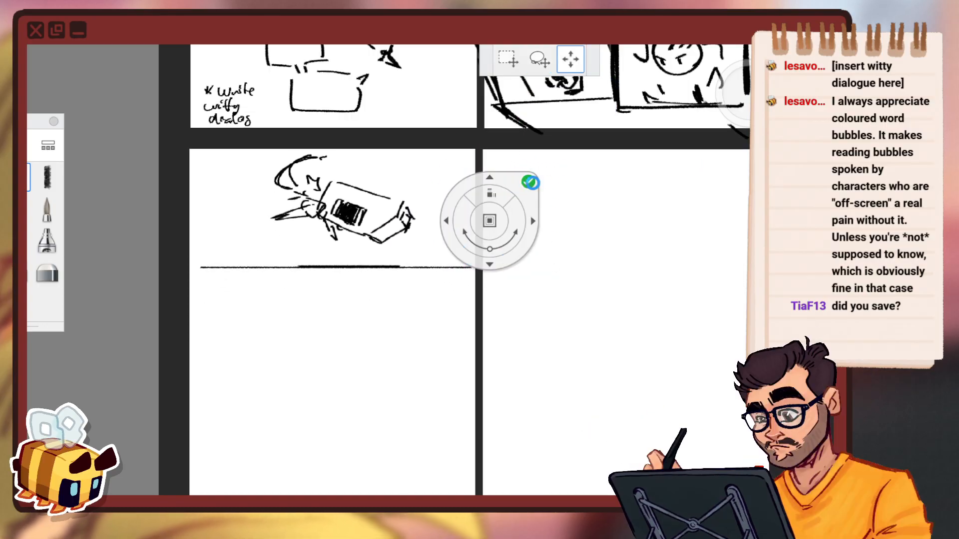
pyautogui.click(529, 182)
# Erase the curved strokes above the tilted body's head and the horizontal line's overhang past the page's right edge.
pyautogui.click(26, 271)
pyautogui.moveTo(325, 157); pyautogui.dragTo(275, 179)
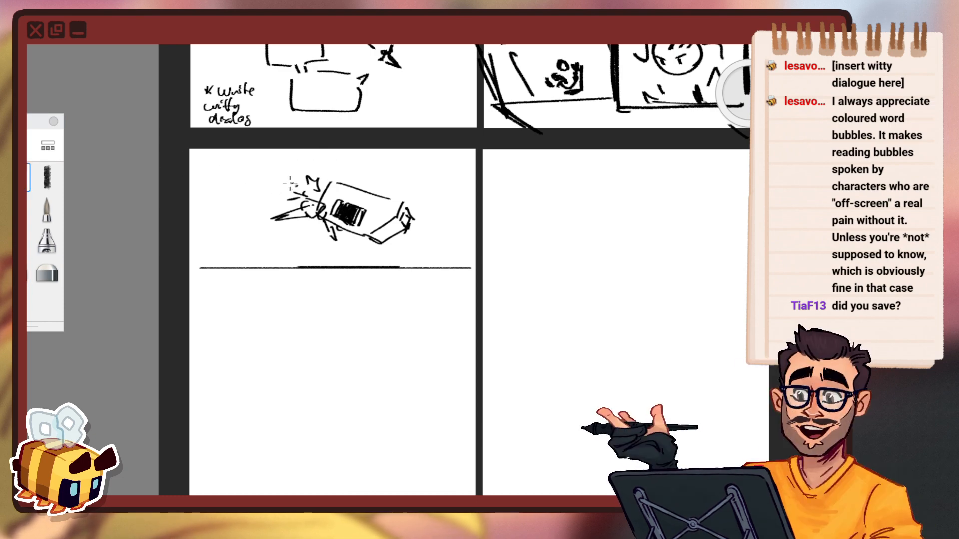
# Redraw the two trail lines behind the damaged ship as short curves sweeping up from its tail.
pyautogui.moveTo(245, 163)
pyautogui.mouseDown()
pyautogui.moveTo(305, 174)
pyautogui.moveTo(216, 167)
pyautogui.mouseUp()
pyautogui.hotkey('ctrl', 'z')
pyautogui.hotkey('ctrl', 'z')
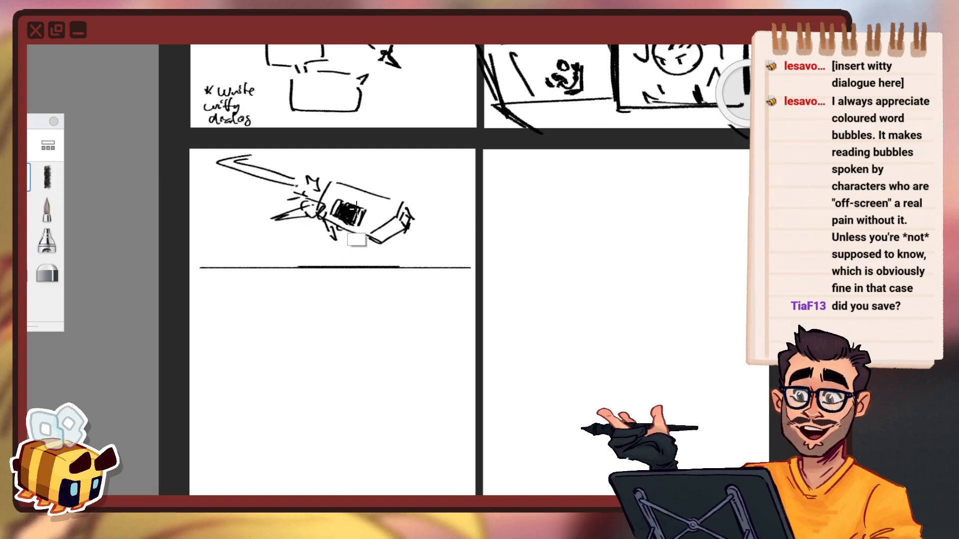
pyautogui.moveTo(292, 152); pyautogui.dragTo(251, 158)
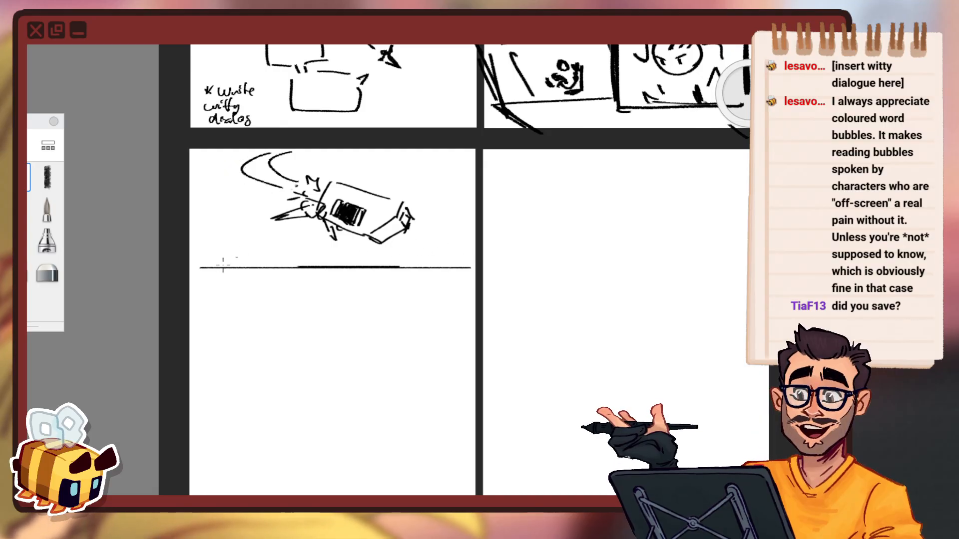
# Shift the ship sketch slightly lower on its page and erase the uneven horizontal line beneath it.
pyautogui.moveTo(198, 234); pyautogui.dragTo(245, 224)
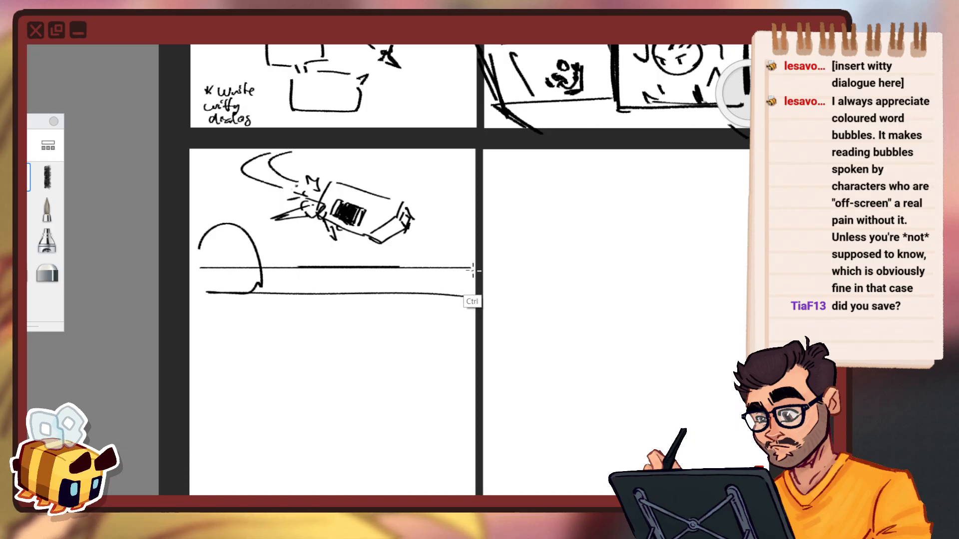
pyautogui.press('v')
pyautogui.moveTo(508, 208)
pyautogui.mouseDown()
pyautogui.moveTo(496, 218)
pyautogui.moveTo(548, 213)
pyautogui.mouseUp()
pyautogui.click(543, 164)
pyautogui.click(27, 272)
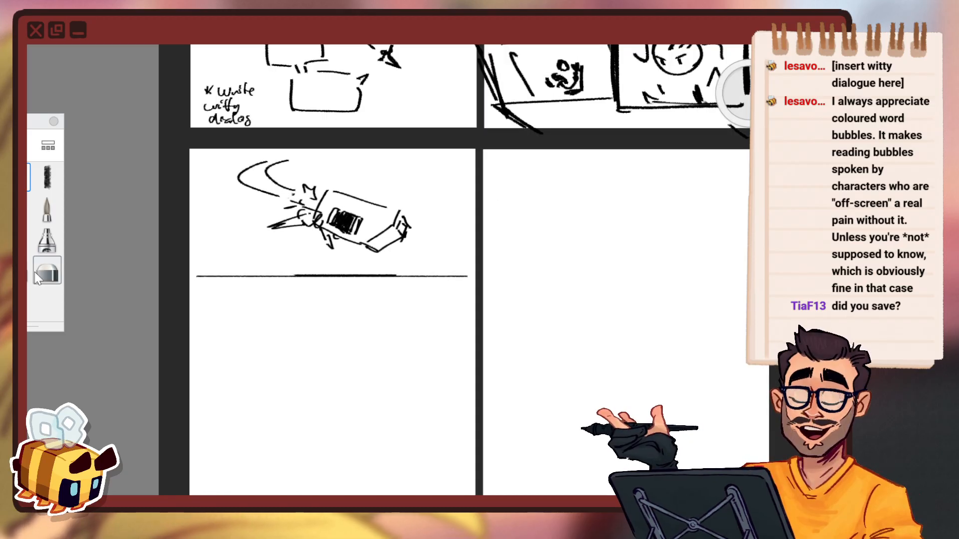
pyautogui.moveTo(250, 281); pyautogui.dragTo(237, 282)
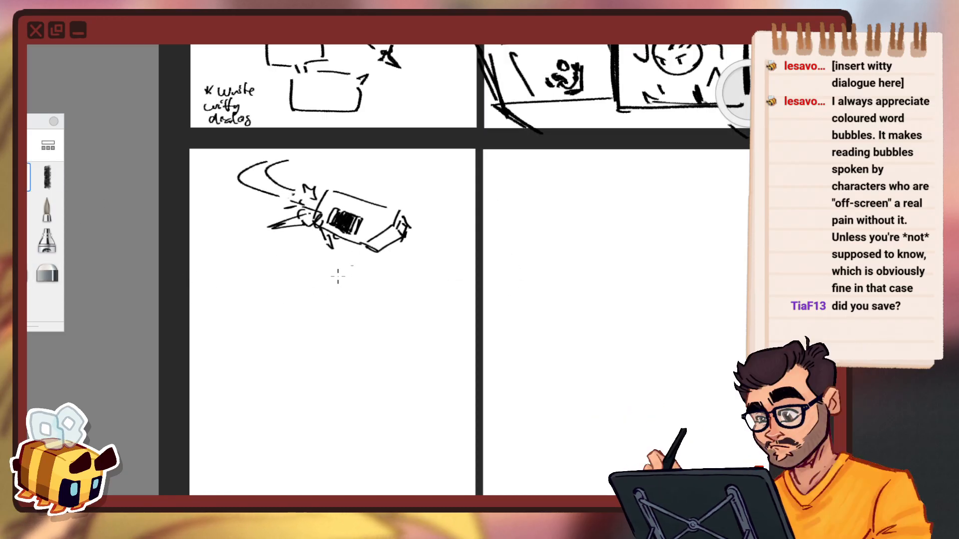
# Erase the large spiky explosion scribble from the wide middle panel on the second page of the row above.
pyautogui.press('space')
pyautogui.moveTo(421, 276); pyautogui.dragTo(400, 299)
pyautogui.moveTo(461, 297); pyautogui.dragTo(482, 146)
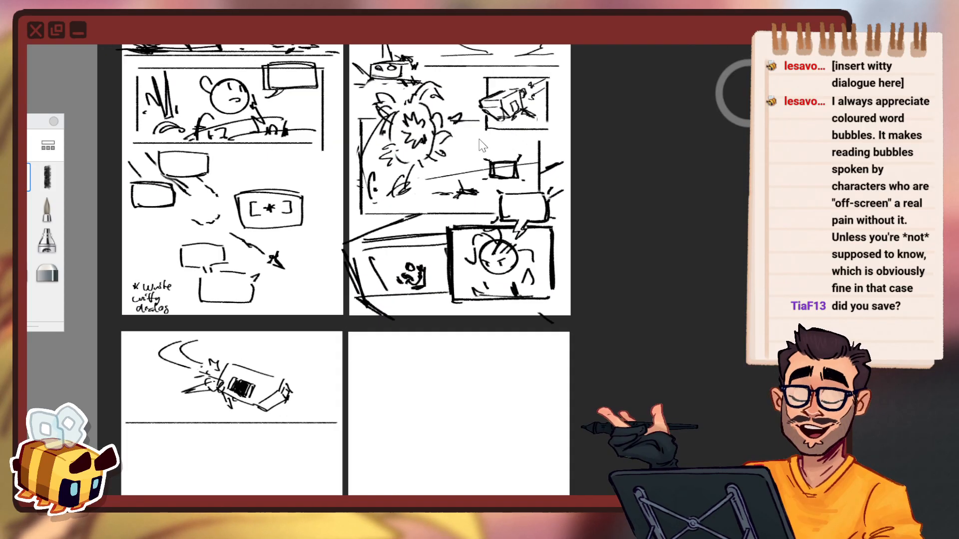
pyautogui.press('space')
pyautogui.moveTo(566, 172); pyautogui.dragTo(543, 242)
pyautogui.moveTo(439, 236); pyautogui.dragTo(452, 194)
pyautogui.moveTo(525, 198); pyautogui.dragTo(539, 206)
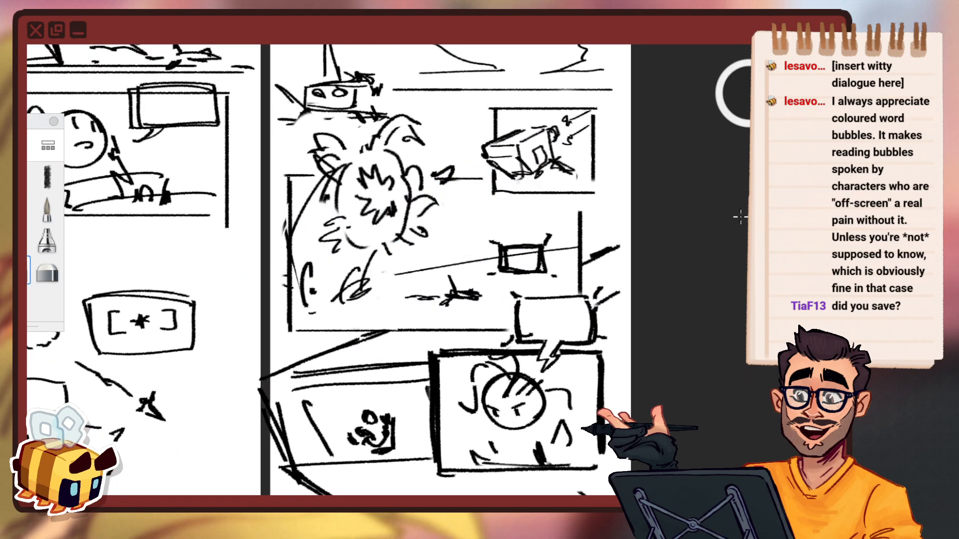
pyautogui.moveTo(376, 248)
pyautogui.mouseDown()
pyautogui.moveTo(394, 256)
pyautogui.moveTo(326, 238)
pyautogui.mouseUp()
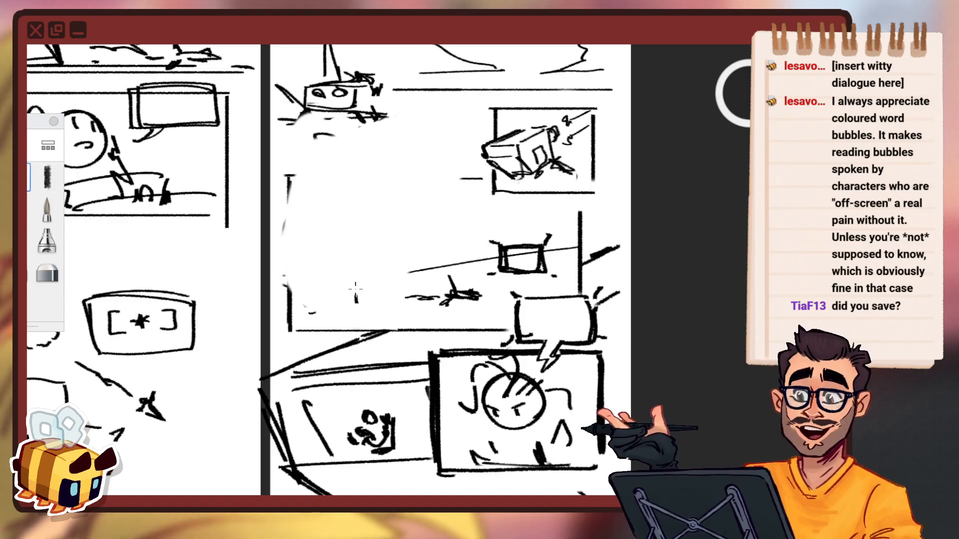
# Sketch a small rounded bush with leaf shapes and tall plant stalks in the cleared part of the middle panel.
pyautogui.moveTo(378, 286); pyautogui.dragTo(395, 285)
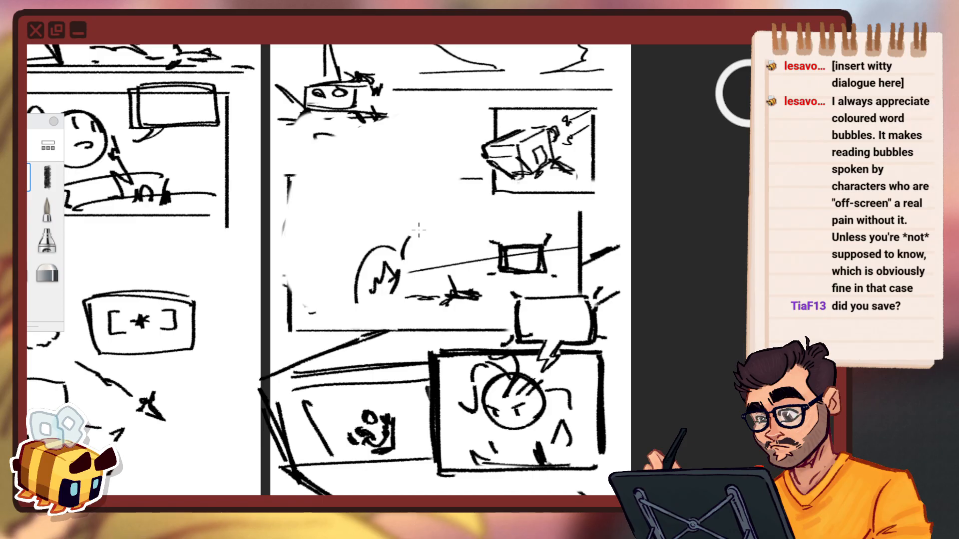
pyautogui.moveTo(418, 228); pyautogui.dragTo(428, 250)
pyautogui.moveTo(383, 244); pyautogui.dragTo(395, 235)
pyautogui.moveTo(349, 291); pyautogui.dragTo(350, 295)
pyautogui.moveTo(366, 248); pyautogui.dragTo(323, 241)
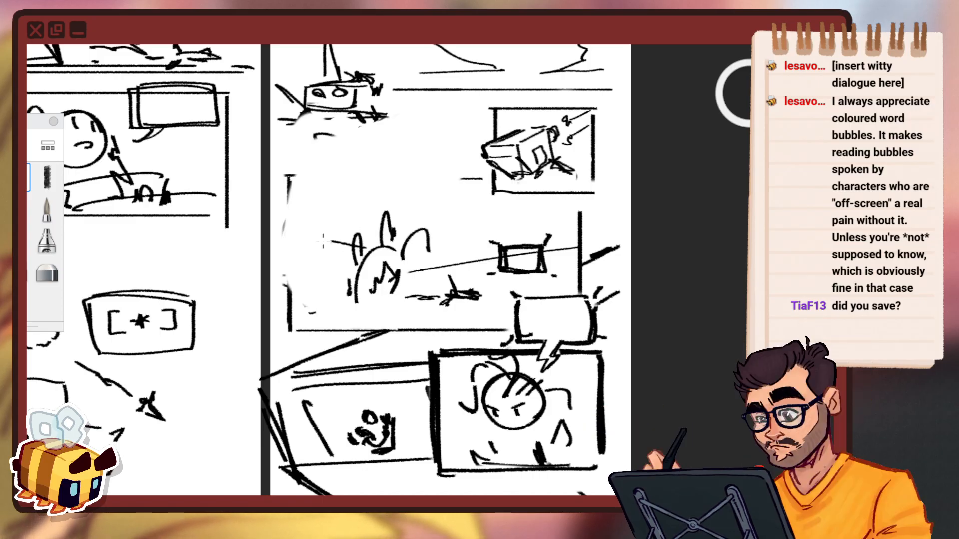
pyautogui.moveTo(353, 187)
pyautogui.mouseDown()
pyautogui.moveTo(357, 239)
pyautogui.moveTo(322, 154)
pyautogui.mouseUp()
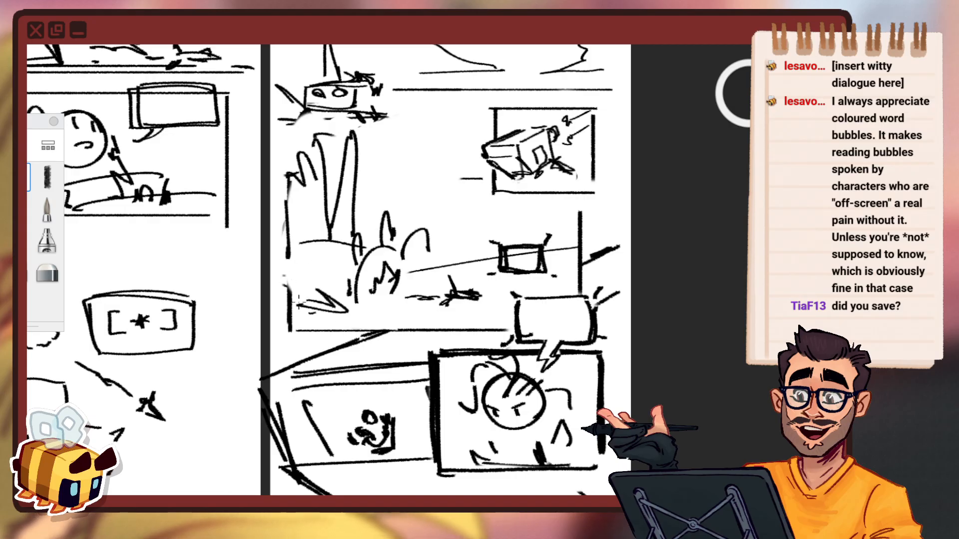
# Rework the ground strokes below the plants and draw the missing part of the middle panel's upper border.
pyautogui.hotkey('ctrl', 'z')
pyautogui.hotkey('ctrl', 'z')
pyautogui.hotkey('ctrl', 'z')
pyautogui.hotkey('ctrl', 'z')
pyautogui.hotkey('ctrl', 'z')
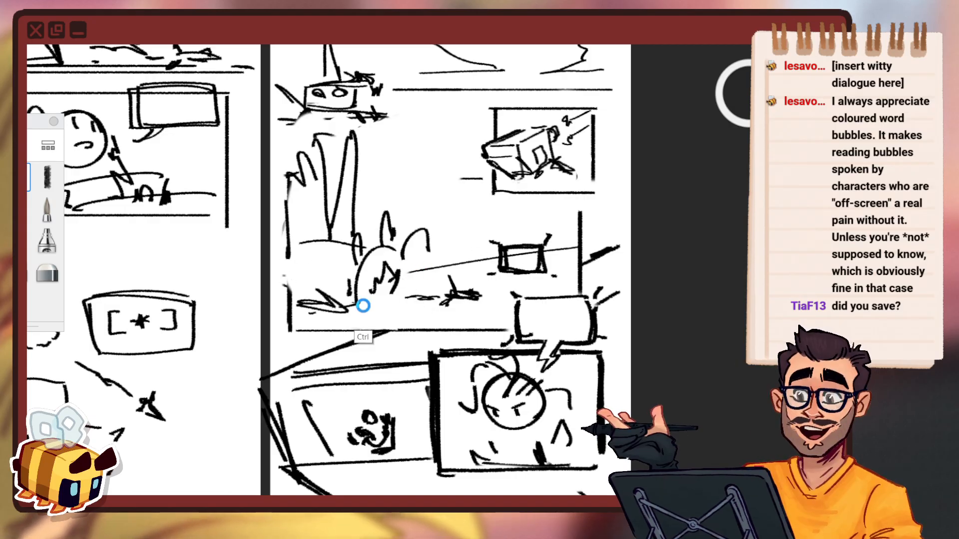
pyautogui.moveTo(381, 306); pyautogui.dragTo(316, 314)
pyautogui.moveTo(388, 179); pyautogui.dragTo(463, 178)
# Review the revised plant panel alongside the neighbouring pages, ending at the ship page below.
pyautogui.press('space')
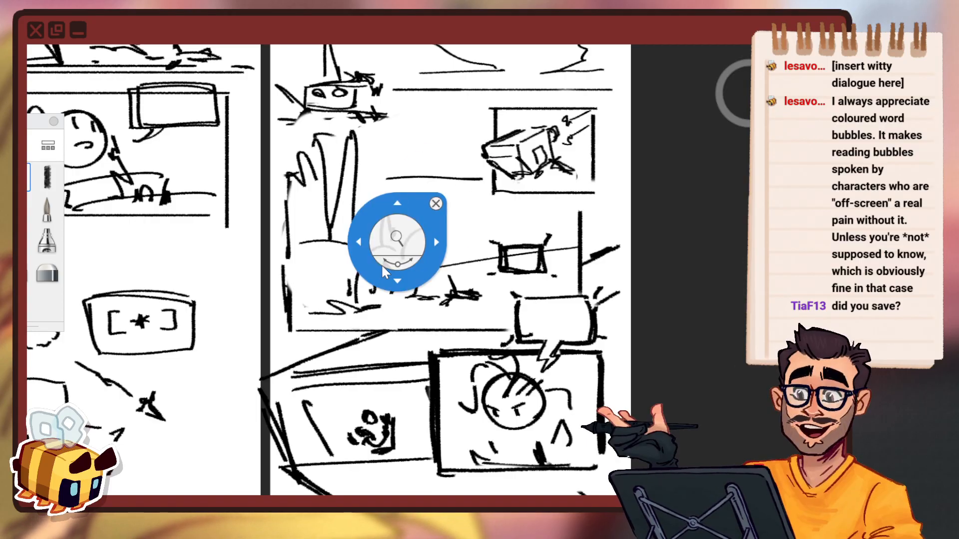
pyautogui.moveTo(397, 240); pyautogui.dragTo(433, 321)
pyautogui.moveTo(510, 313); pyautogui.dragTo(515, 287)
pyautogui.press('space')
pyautogui.moveTo(402, 312); pyautogui.dragTo(402, 262)
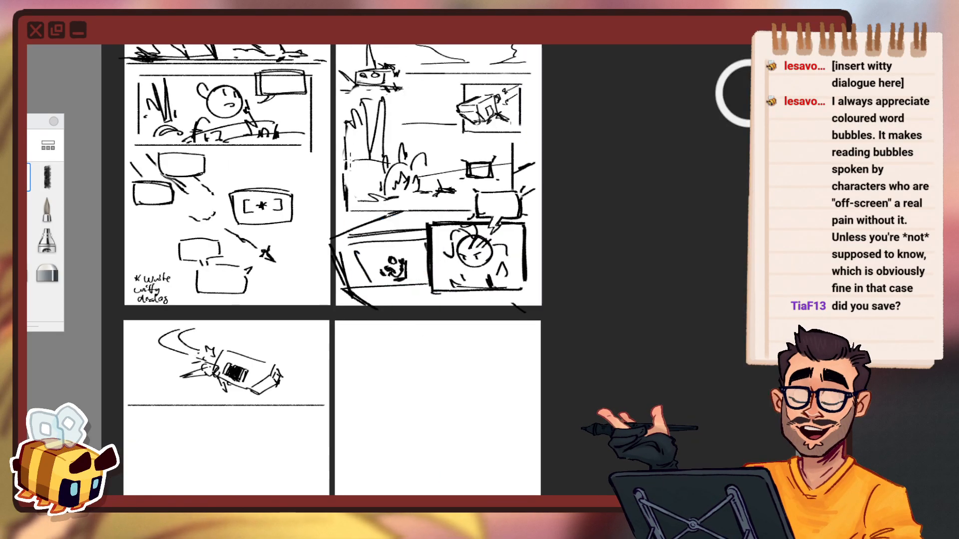
pyautogui.press('space')
pyautogui.moveTo(460, 234); pyautogui.dragTo(457, 295)
pyautogui.press('space')
pyautogui.moveTo(433, 222); pyautogui.dragTo(427, 159)
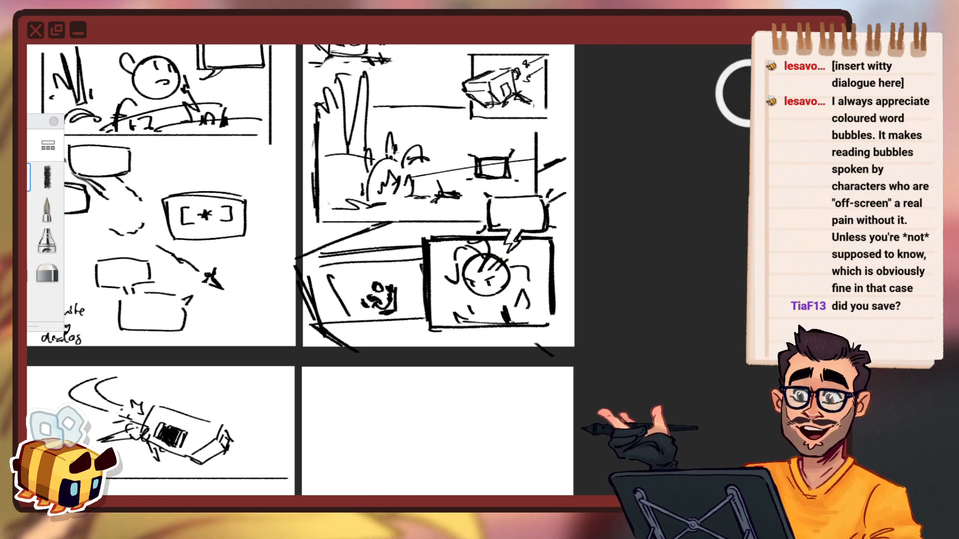
pyautogui.press('space')
pyautogui.moveTo(433, 203); pyautogui.dragTo(481, 293)
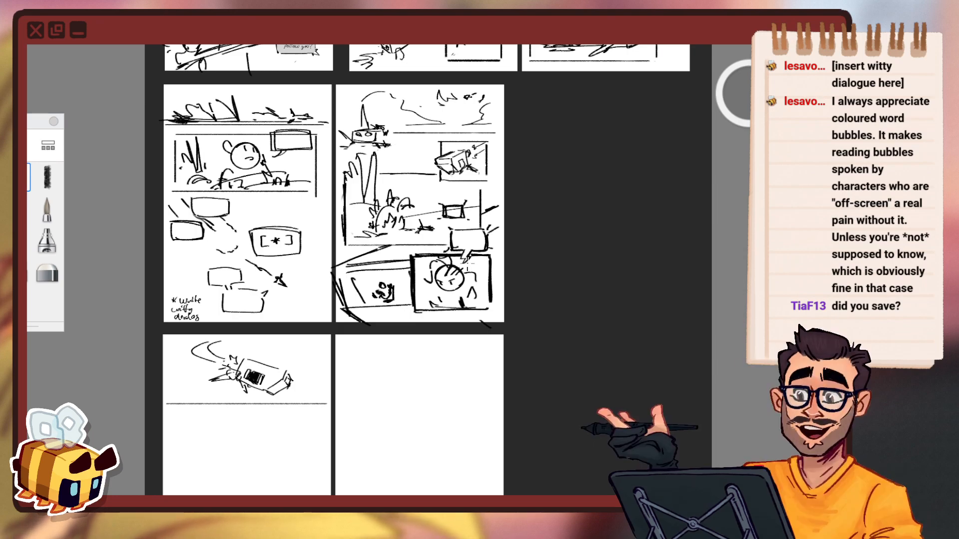
pyautogui.press('space')
pyautogui.moveTo(359, 384); pyautogui.dragTo(419, 315)
pyautogui.moveTo(286, 330); pyautogui.dragTo(304, 249)
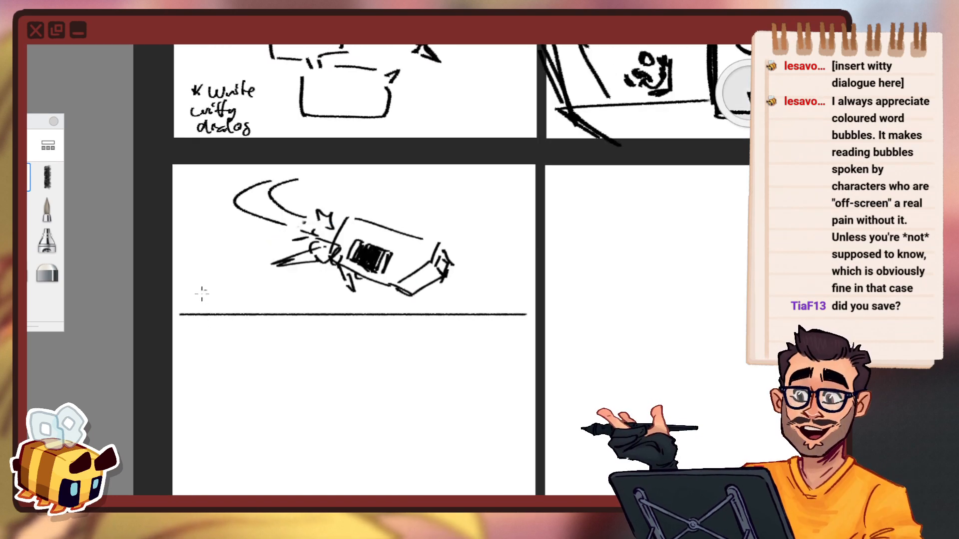
pyautogui.moveTo(183, 346)
pyautogui.mouseDown()
pyautogui.moveTo(225, 285)
pyautogui.moveTo(252, 315)
pyautogui.mouseUp()
pyautogui.hotkey('ctrl', 'z')
pyautogui.moveTo(266, 284); pyautogui.dragTo(251, 259)
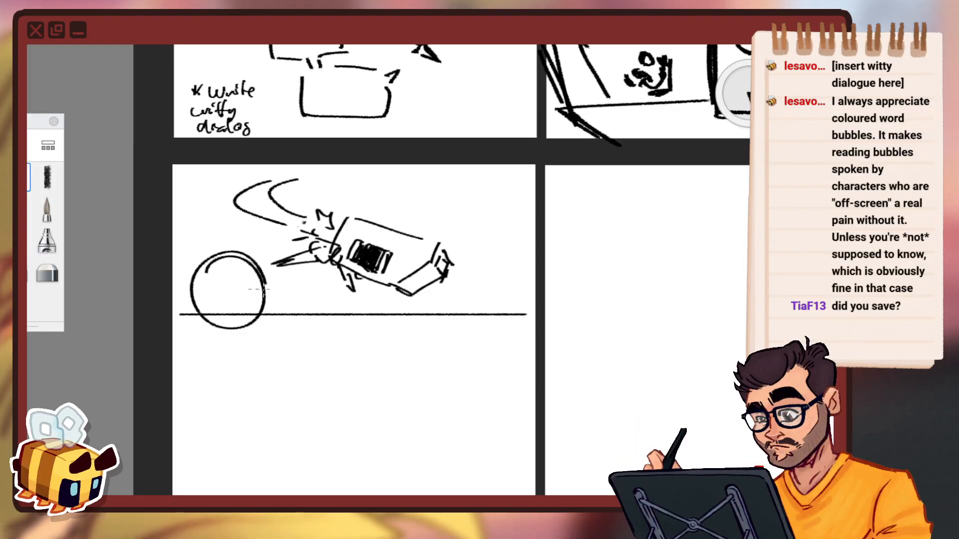
pyautogui.moveTo(264, 310); pyautogui.dragTo(315, 320)
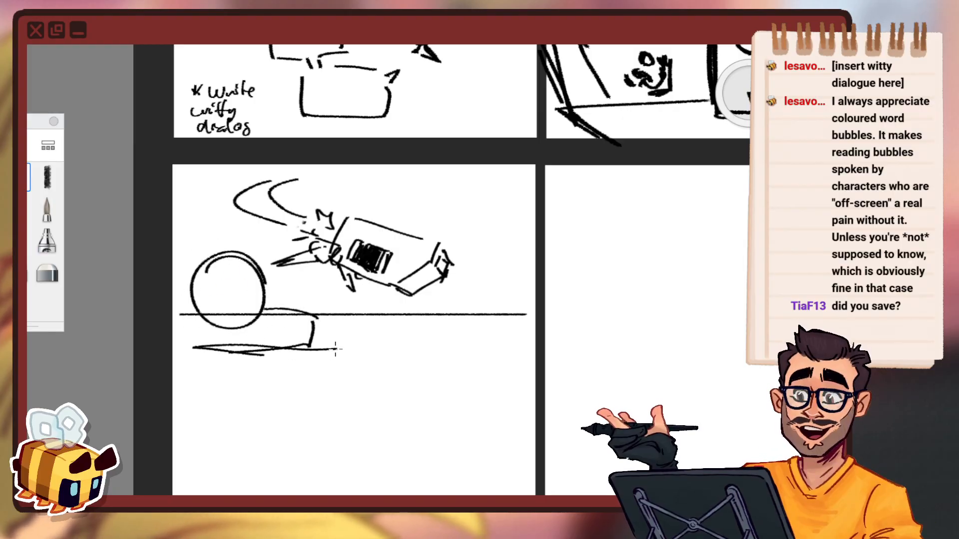
pyautogui.hotkey('ctrl', 'z')
pyautogui.hotkey('ctrl', 'z')
pyautogui.hotkey('ctrl', 'z')
pyautogui.hotkey('ctrl', 'z')
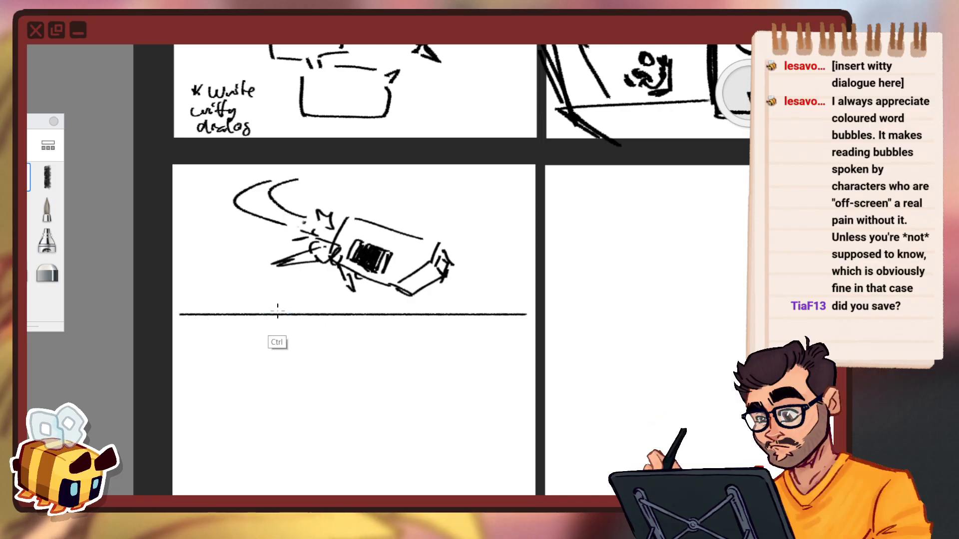
# Frame the ship with straight panel borders, add a parallel line below, and erase the overhanging ends of the original line.
pyautogui.moveTo(212, 192); pyautogui.dragTo(215, 324)
pyautogui.hotkey('ctrl', 'z')
pyautogui.moveTo(249, 229)
pyautogui.mouseDown()
pyautogui.moveTo(249, 327)
pyautogui.moveTo(467, 346)
pyautogui.mouseUp()
pyautogui.moveTo(321, 194); pyautogui.dragTo(499, 202)
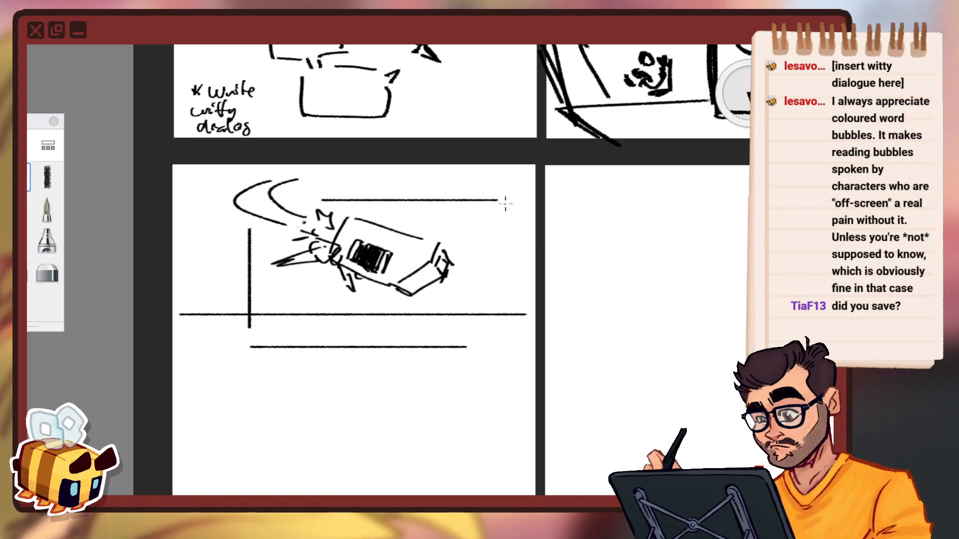
pyautogui.hotkey('ctrl', 'z')
pyautogui.hotkey('ctrl', 'z')
pyautogui.moveTo(292, 197)
pyautogui.mouseDown()
pyautogui.moveTo(467, 198)
pyautogui.moveTo(481, 238)
pyautogui.moveTo(481, 324)
pyautogui.mouseUp()
pyautogui.moveTo(383, 342); pyautogui.dragTo(540, 315)
pyautogui.press('e')
pyautogui.moveTo(739, 95); pyautogui.dragTo(710, 111)
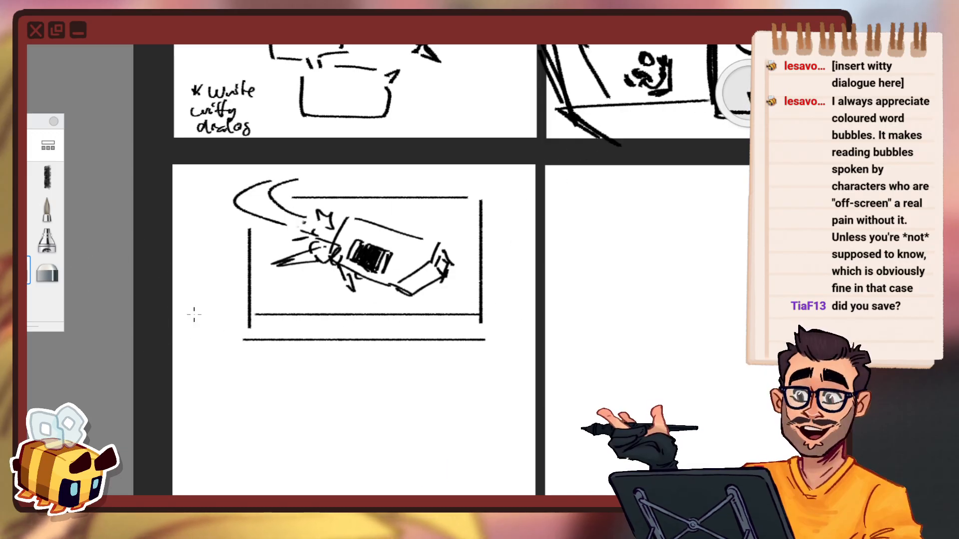
# Select the framed ship panel with a rectangular selection, scale it down slightly and move it toward the page's left edge.
pyautogui.press('space')
pyautogui.moveTo(400, 294); pyautogui.dragTo(393, 316)
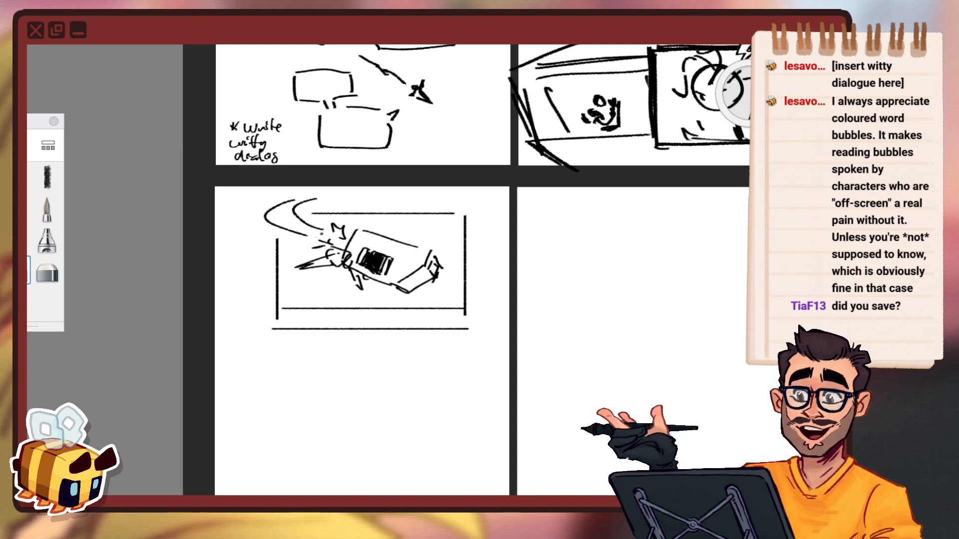
pyautogui.press('v')
pyautogui.click(508, 59)
pyautogui.moveTo(245, 186)
pyautogui.mouseDown()
pyautogui.moveTo(514, 243)
pyautogui.moveTo(513, 366)
pyautogui.moveTo(502, 363)
pyautogui.mouseUp()
pyautogui.moveTo(522, 369); pyautogui.dragTo(519, 366)
pyautogui.moveTo(467, 340); pyautogui.dragTo(450, 334)
pyautogui.moveTo(533, 343); pyautogui.dragTo(525, 341)
pyautogui.moveTo(532, 343); pyautogui.dragTo(531, 343)
pyautogui.moveTo(536, 344)
pyautogui.mouseDown()
pyautogui.moveTo(573, 353)
pyautogui.moveTo(539, 377)
pyautogui.moveTo(552, 379)
pyautogui.mouseUp()
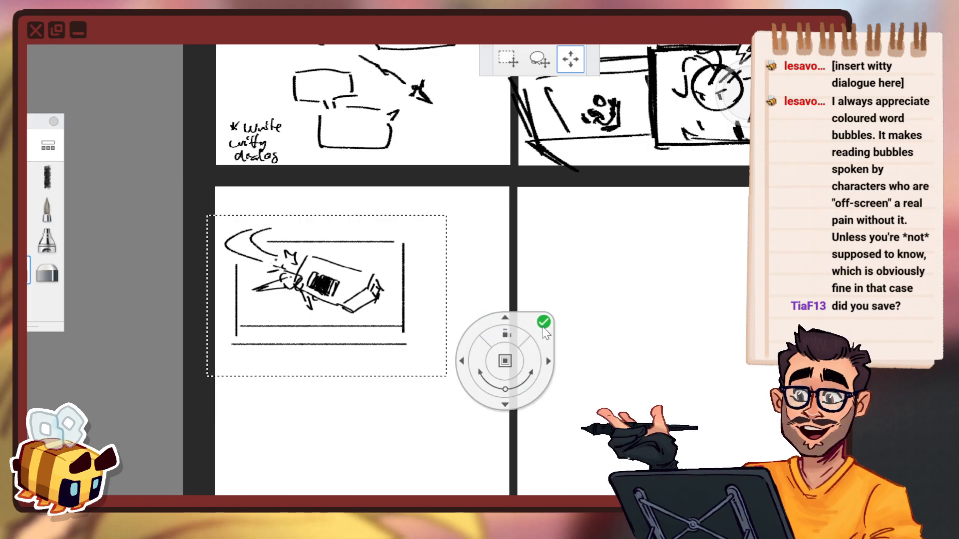
pyautogui.click(543, 323)
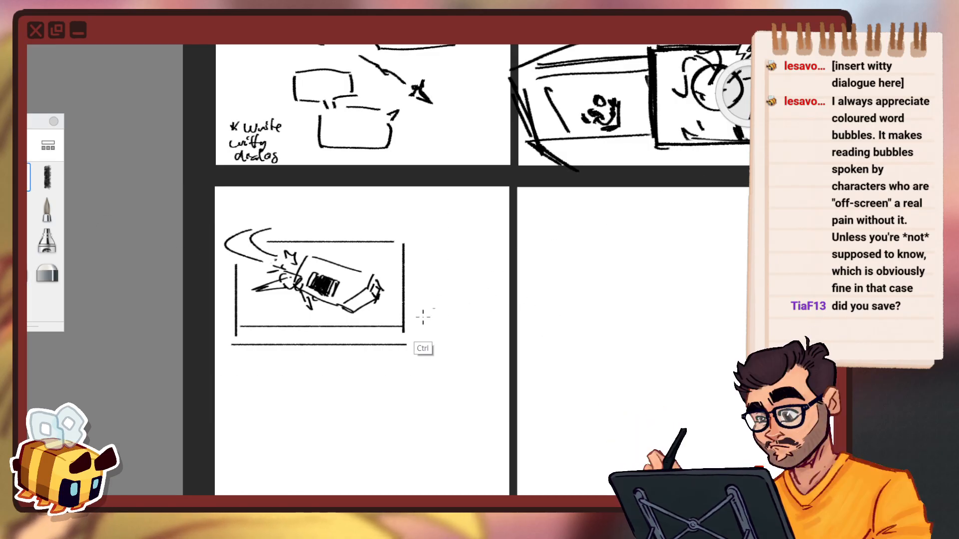
# Draw a short horizontal line beside the ship panel and sketch a small boxy ship with a motion line above it.
pyautogui.moveTo(417, 326); pyautogui.dragTo(490, 325)
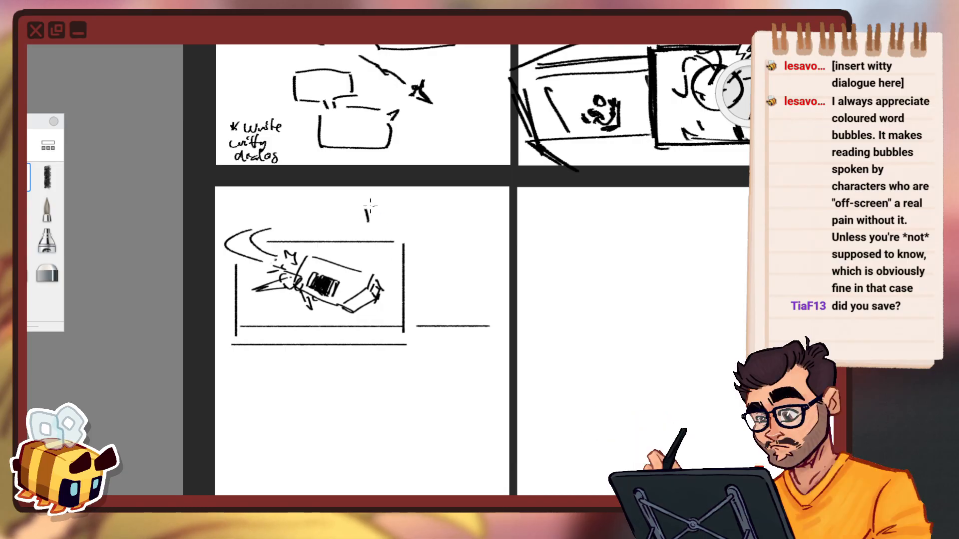
pyautogui.moveTo(382, 208); pyautogui.dragTo(374, 222)
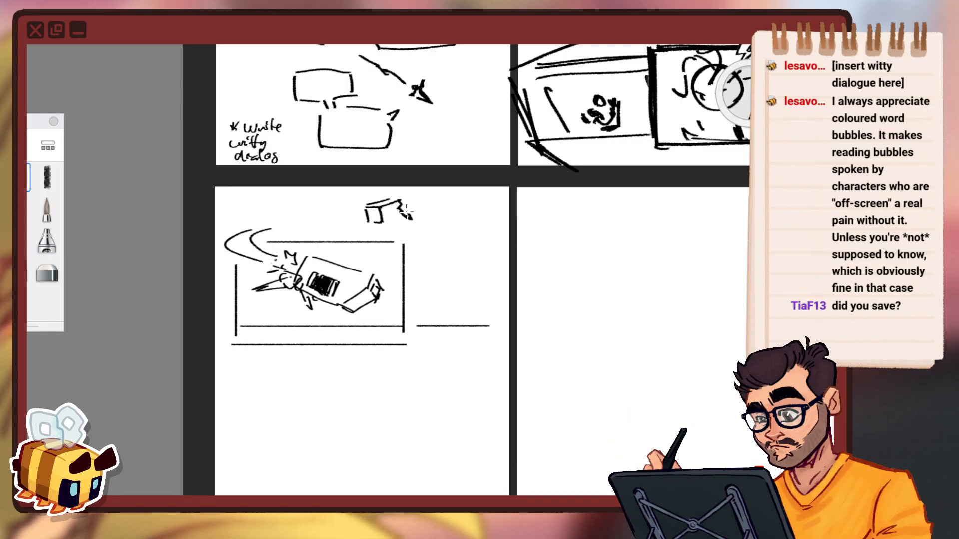
pyautogui.moveTo(396, 216)
pyautogui.mouseDown()
pyautogui.moveTo(362, 212)
pyautogui.moveTo(378, 210)
pyautogui.moveTo(370, 207)
pyautogui.moveTo(383, 224)
pyautogui.mouseUp()
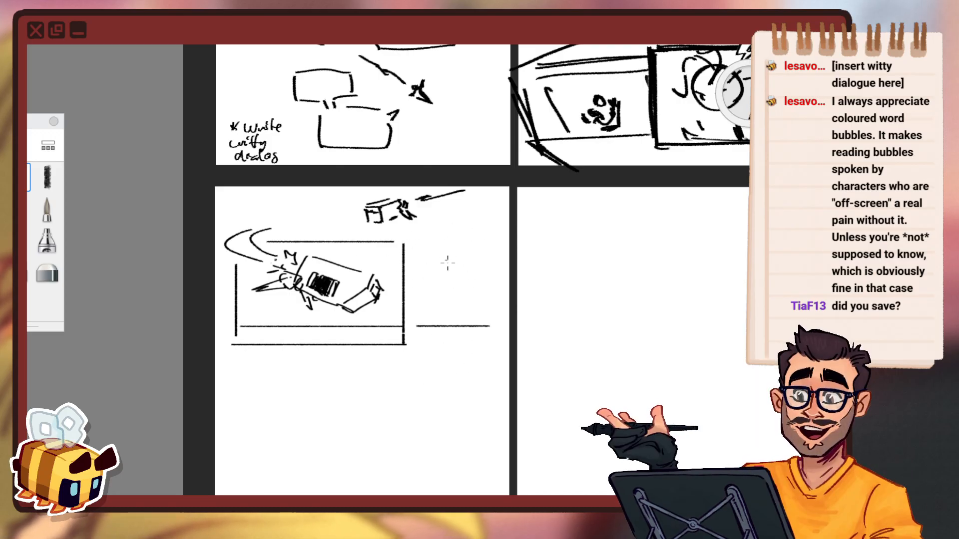
pyautogui.moveTo(451, 264); pyautogui.dragTo(477, 225)
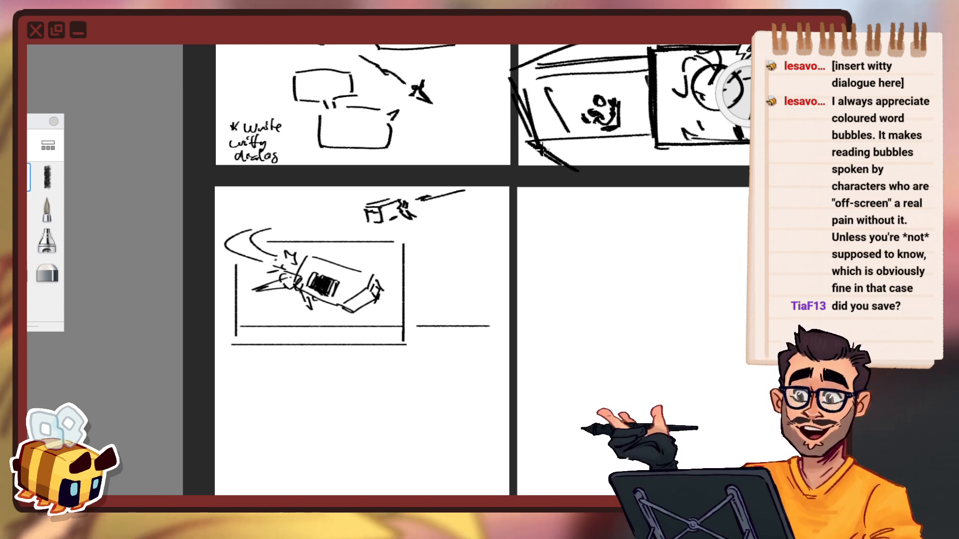
# Shift the whole page sketch slightly down to leave more room above the small ship.
pyautogui.press('v')
pyautogui.moveTo(600, 226); pyautogui.dragTo(601, 240)
pyautogui.click(600, 179)
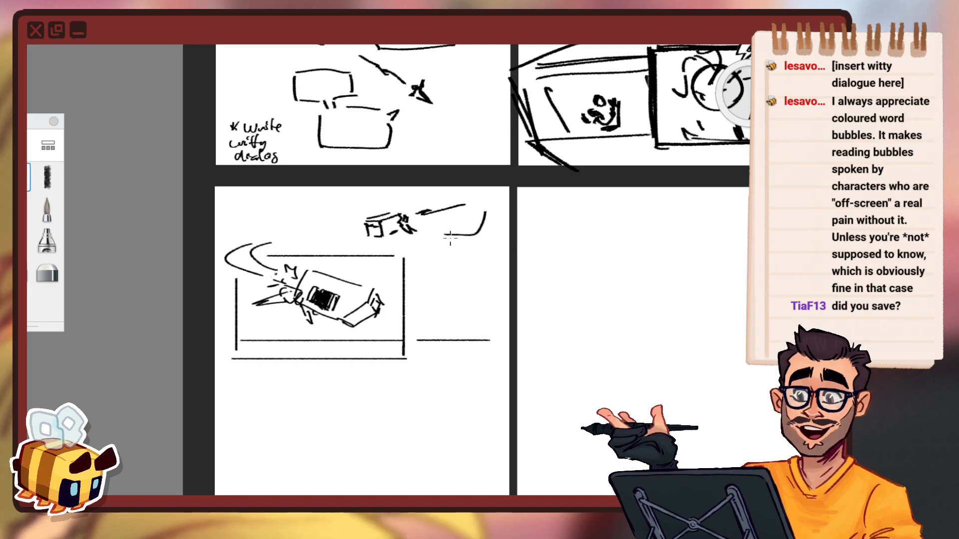
# Sketch a wavy smoke outline rising beside the ship panel and rework the ground stroke running out from the ship.
pyautogui.moveTo(495, 224); pyautogui.dragTo(469, 252)
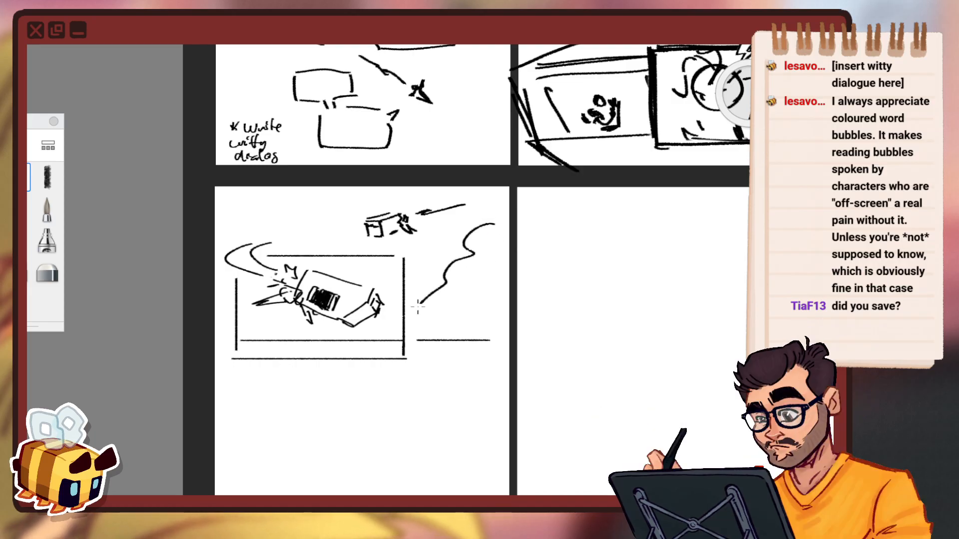
pyautogui.moveTo(364, 334); pyautogui.dragTo(359, 336)
pyautogui.moveTo(375, 332); pyautogui.dragTo(463, 317)
pyautogui.hotkey('ctrl', 'z')
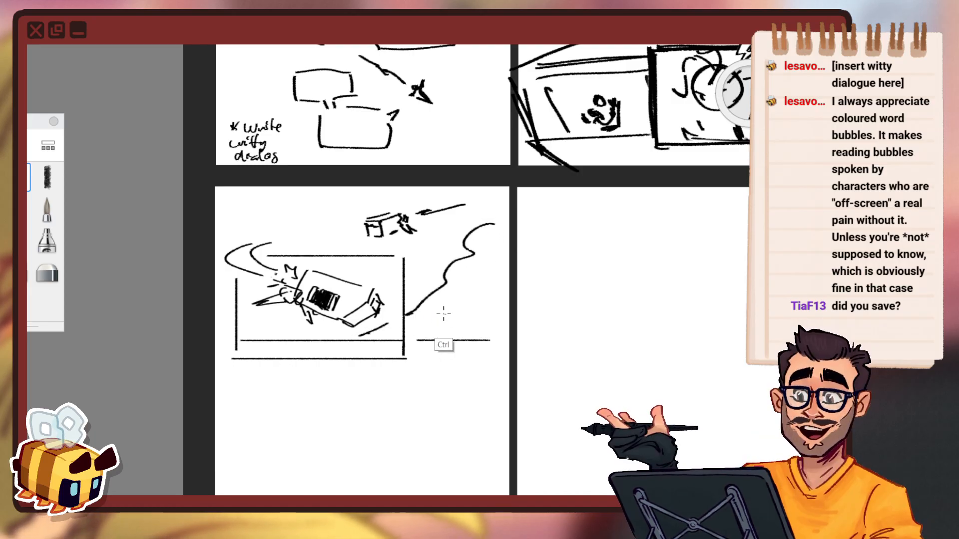
pyautogui.hotkey('ctrl', 'z')
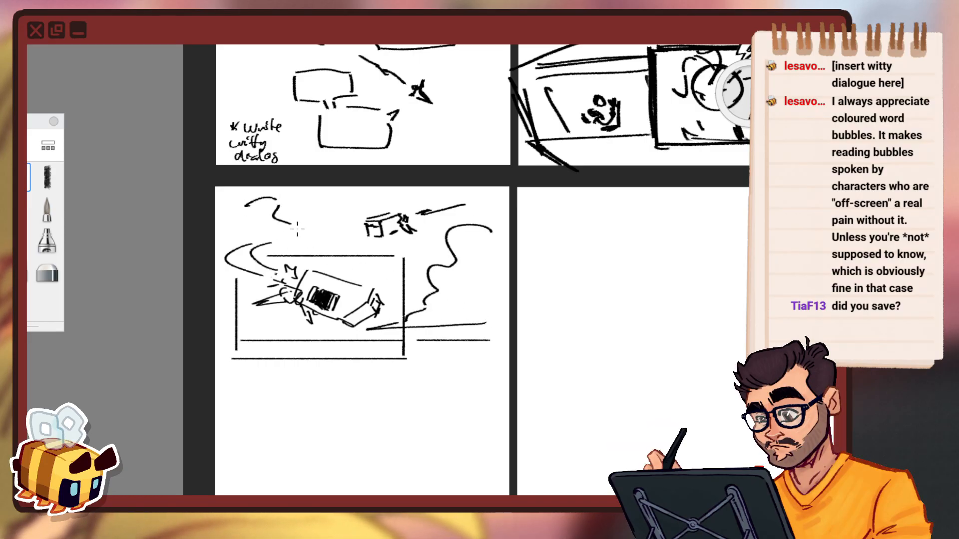
pyautogui.press('space')
pyautogui.moveTo(457, 343); pyautogui.dragTo(507, 332)
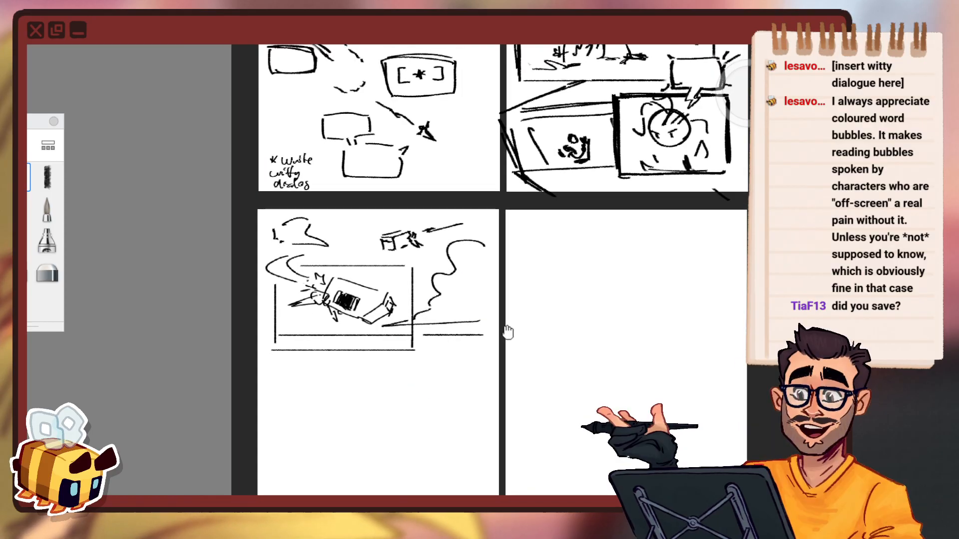
pyautogui.moveTo(411, 376); pyautogui.dragTo(447, 312)
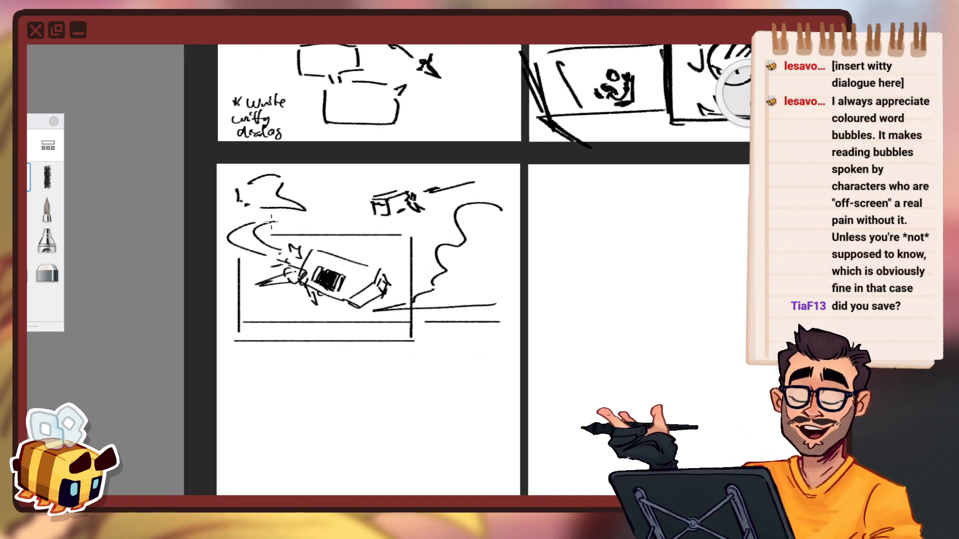
# Extend the curved smoke trail above the upper-left corner of the ship panel with a short stroke.
pyautogui.moveTo(267, 223); pyautogui.dragTo(291, 219)
pyautogui.press('space')
pyautogui.moveTo(423, 343); pyautogui.dragTo(438, 276)
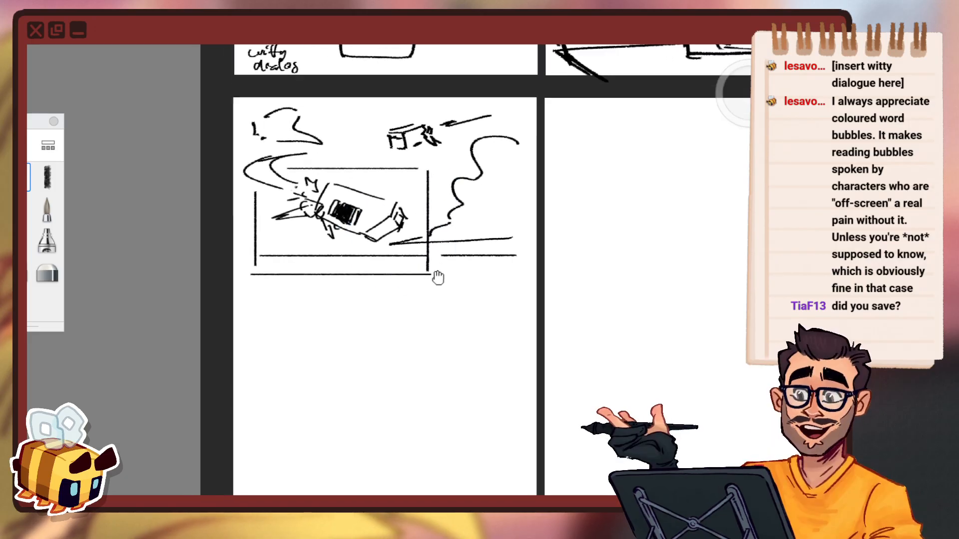
pyautogui.moveTo(348, 340)
pyautogui.mouseDown()
pyautogui.moveTo(374, 316)
pyautogui.moveTo(388, 280)
pyautogui.mouseUp()
pyautogui.press('space')
pyautogui.moveTo(359, 315); pyautogui.dragTo(351, 332)
pyautogui.moveTo(418, 315); pyautogui.dragTo(407, 301)
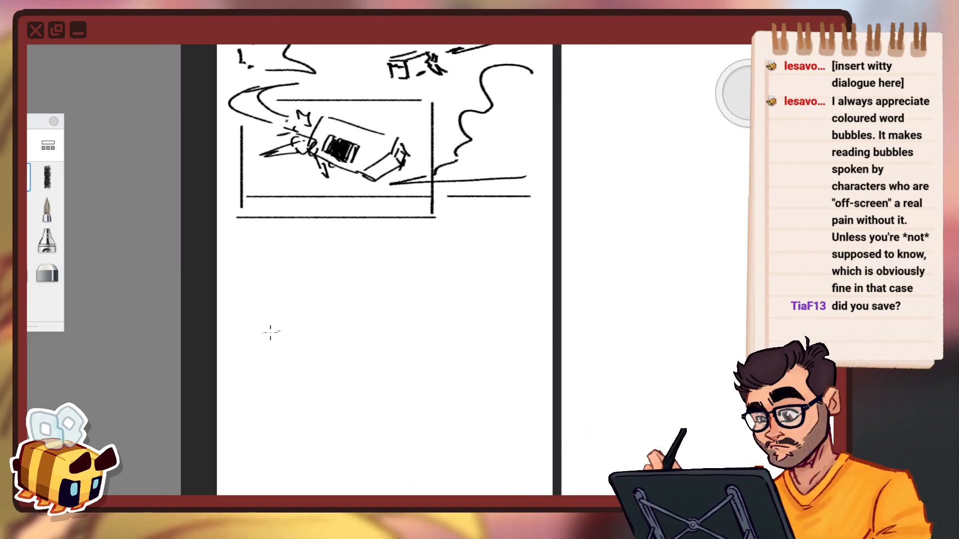
pyautogui.moveTo(285, 374)
pyautogui.mouseDown()
pyautogui.moveTo(331, 366)
pyautogui.moveTo(424, 300)
pyautogui.mouseUp()
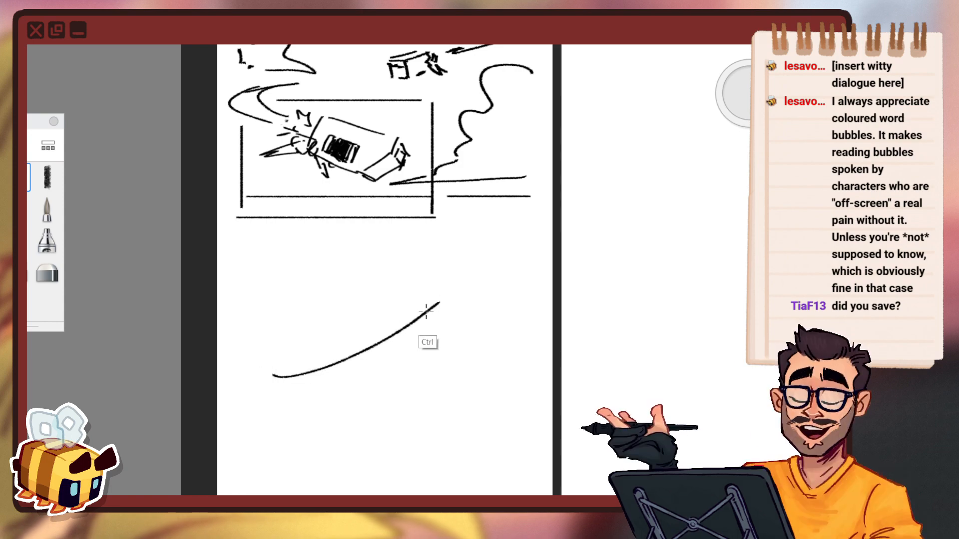
pyautogui.hotkey('ctrl', 'z')
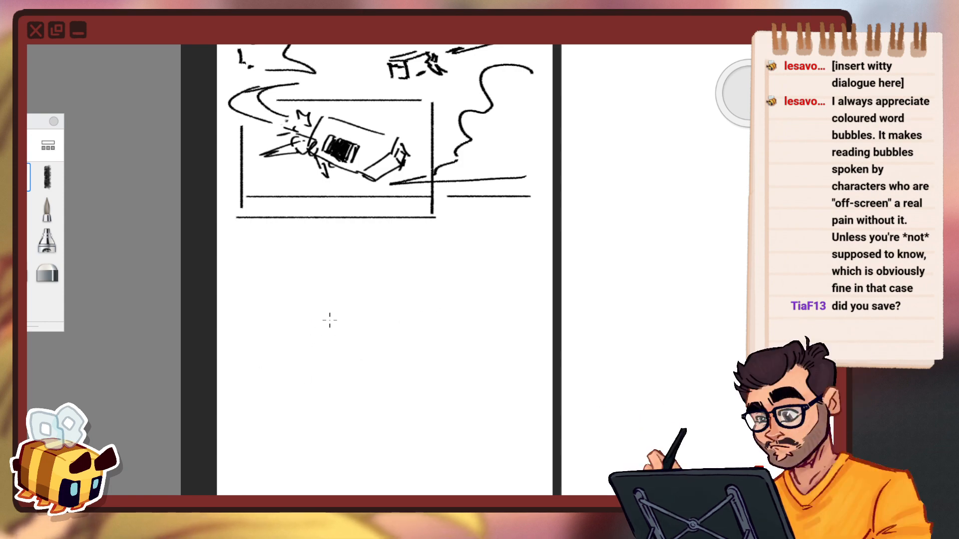
# Save the comic thumbnail file.
pyautogui.press('space')
pyautogui.moveTo(284, 304); pyautogui.dragTo(278, 349)
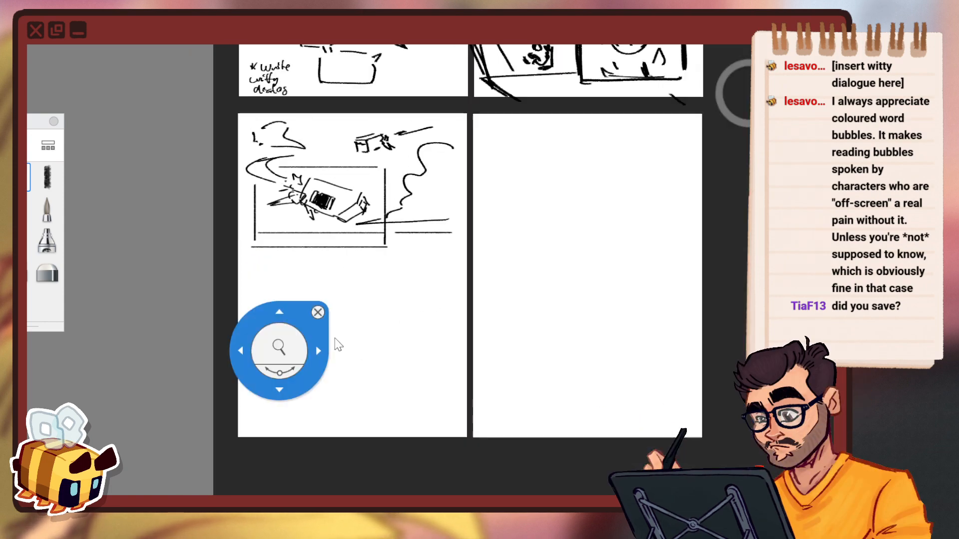
pyautogui.moveTo(337, 344); pyautogui.dragTo(379, 330)
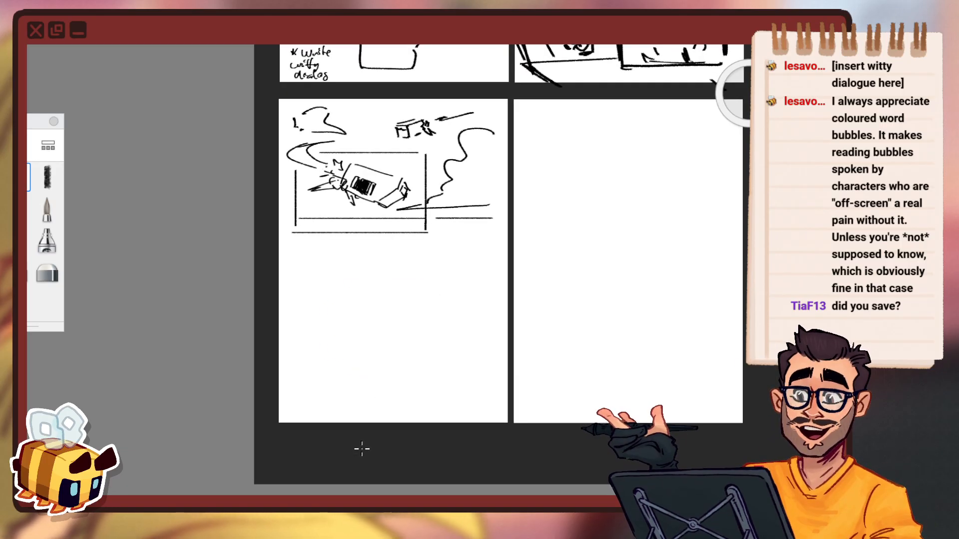
pyautogui.hotkey('alt', 'f')
pyautogui.click(40, 85)
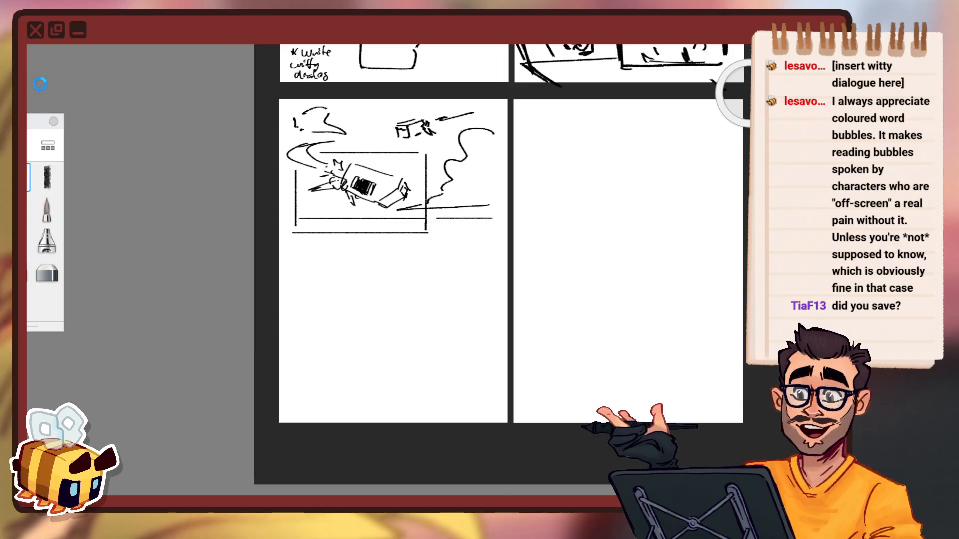
# Add short impact marks at the small ship's tail and clear a gap in the ground stroke just outside the ship panel's right border.
pyautogui.press('space')
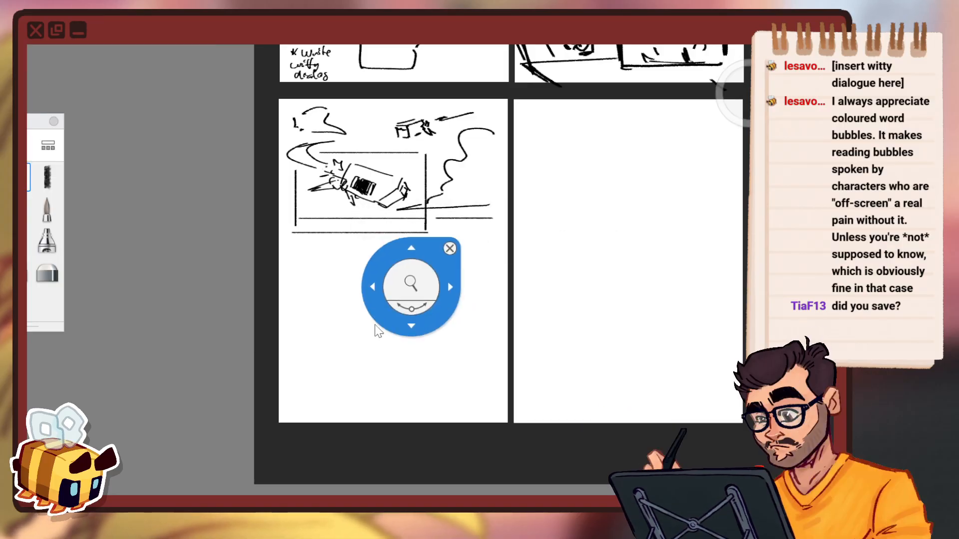
pyautogui.moveTo(400, 290); pyautogui.dragTo(412, 338)
pyautogui.moveTo(471, 318); pyautogui.dragTo(412, 357)
pyautogui.moveTo(320, 284); pyautogui.dragTo(352, 182)
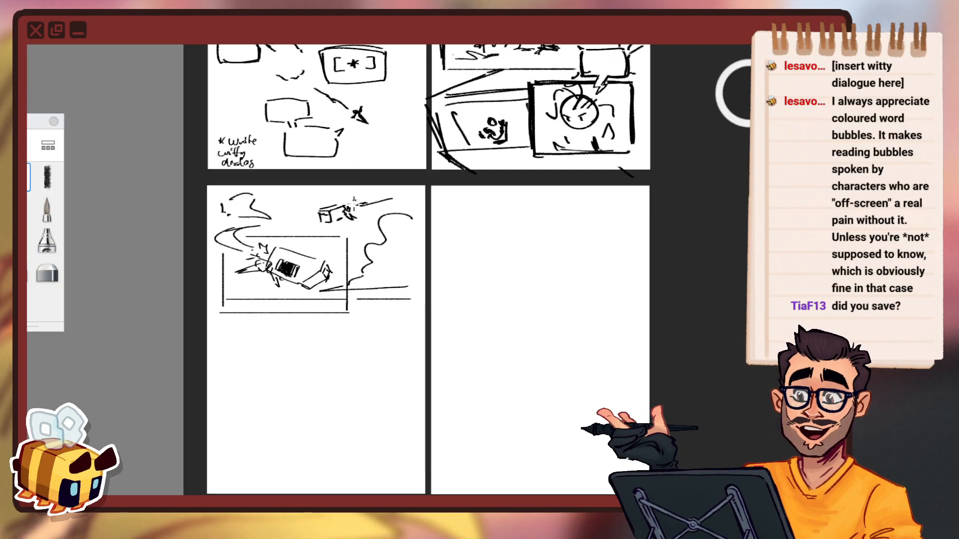
pyautogui.press('space')
pyautogui.moveTo(366, 243); pyautogui.dragTo(382, 295)
pyautogui.moveTo(428, 281); pyautogui.dragTo(420, 277)
pyautogui.moveTo(318, 290); pyautogui.dragTo(361, 228)
pyautogui.press('space')
pyautogui.moveTo(322, 285); pyautogui.dragTo(407, 259)
pyautogui.moveTo(456, 265); pyautogui.dragTo(415, 324)
pyautogui.moveTo(455, 286); pyautogui.dragTo(369, 176)
pyautogui.press('space')
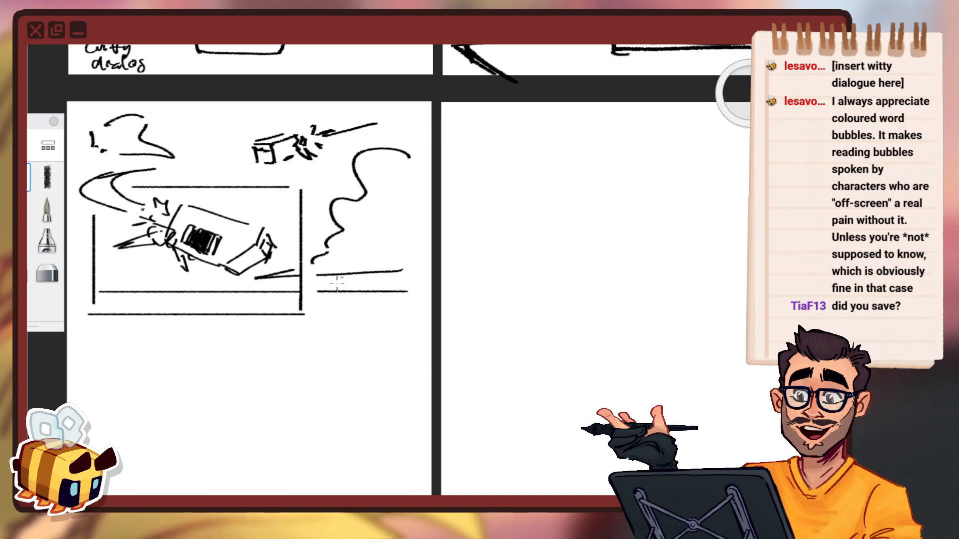
# Thicken the ship panel's right border and replace the small numeral in the page's upper-left corner with a curved smoke stroke.
pyautogui.press('space')
pyautogui.moveTo(314, 290); pyautogui.dragTo(423, 298)
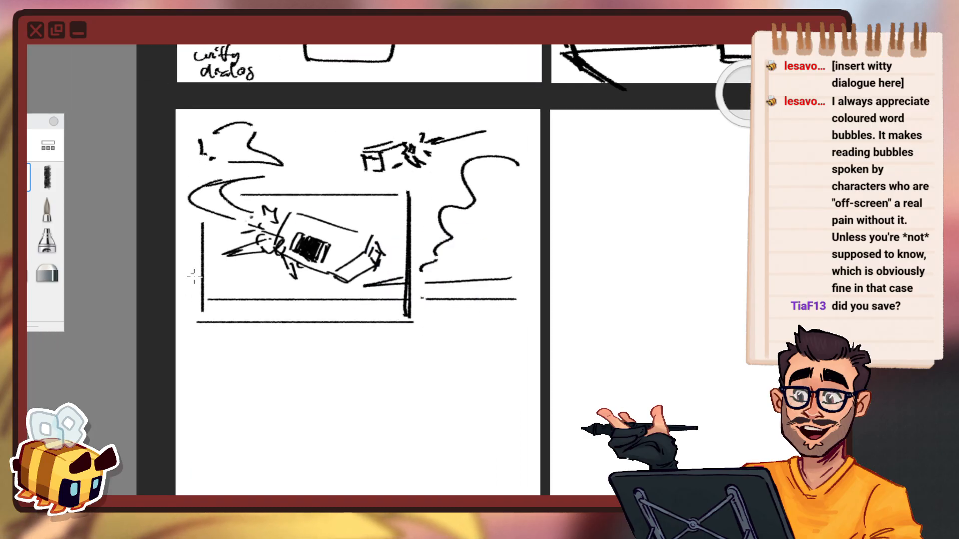
pyautogui.press('space')
pyautogui.moveTo(418, 256); pyautogui.dragTo(422, 286)
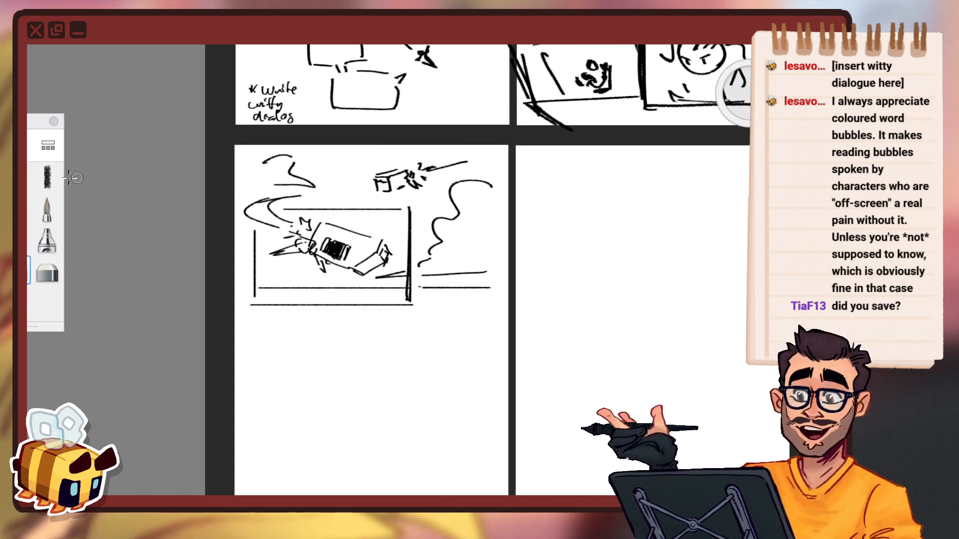
pyautogui.moveTo(260, 161); pyautogui.dragTo(242, 161)
# Extend the ground line with a short horizontal stroke past the ship panel's left border.
pyautogui.press('space')
pyautogui.moveTo(397, 269)
pyautogui.mouseDown()
pyautogui.moveTo(411, 242)
pyautogui.moveTo(403, 232)
pyautogui.mouseUp()
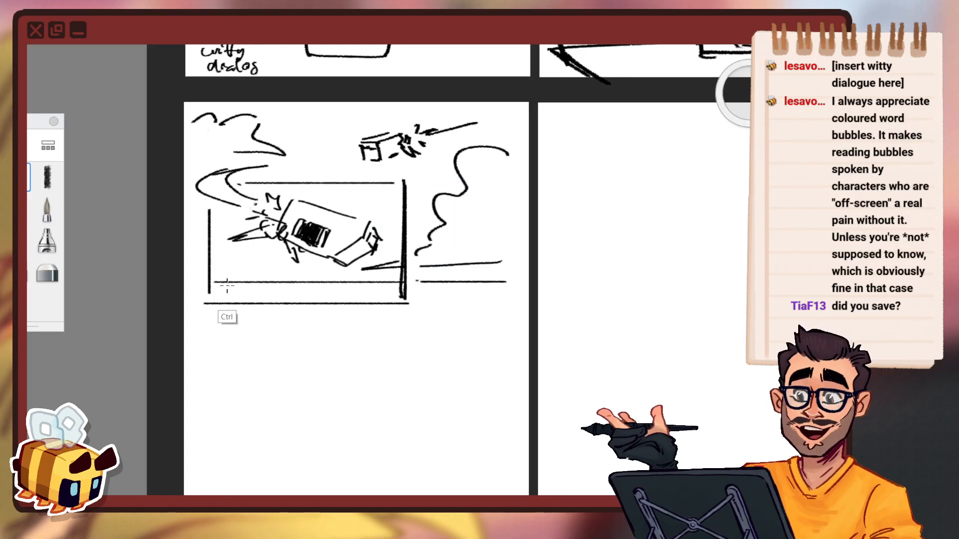
pyautogui.moveTo(193, 283); pyautogui.dragTo(203, 283)
pyautogui.moveTo(413, 105); pyautogui.dragTo(359, 106)
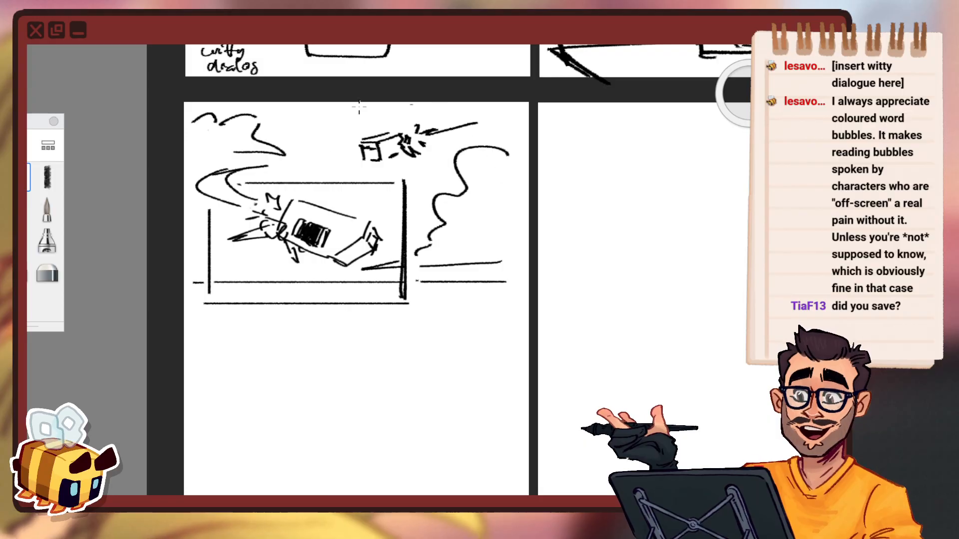
pyautogui.press('space')
pyautogui.moveTo(481, 262); pyautogui.dragTo(463, 274)
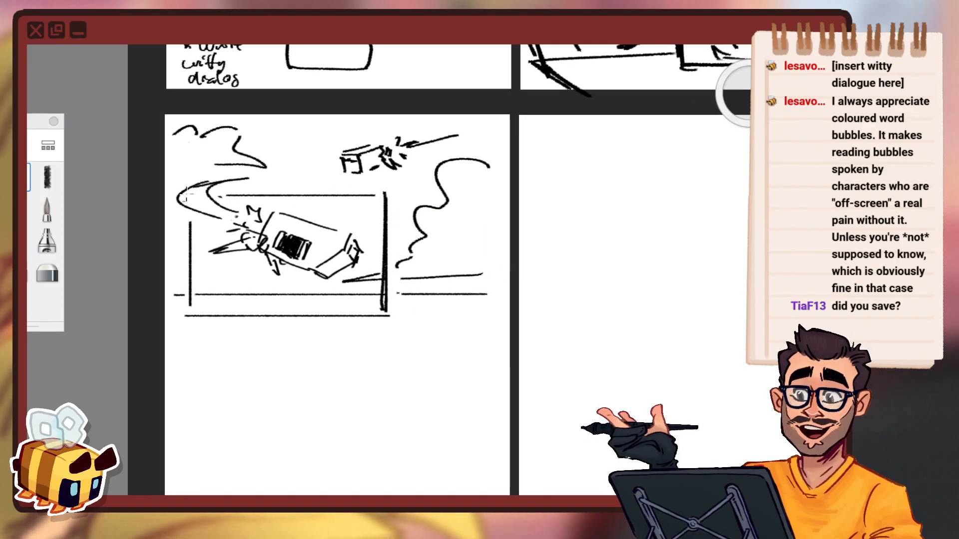
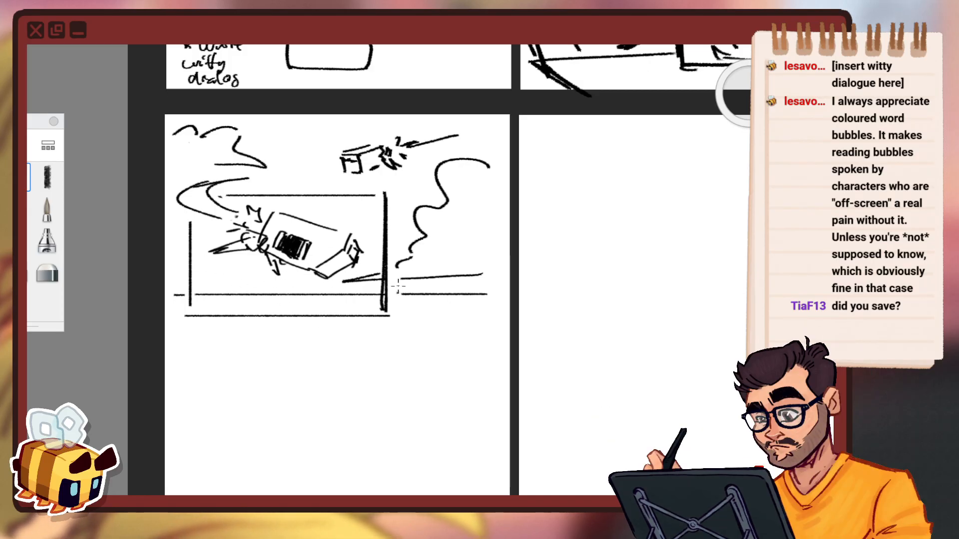
# Double the ship panel's top, left and bottom borders with parallel straight lines.
pyautogui.press('space')
pyautogui.moveTo(420, 385); pyautogui.dragTo(405, 344)
pyautogui.moveTo(462, 308); pyautogui.dragTo(451, 314)
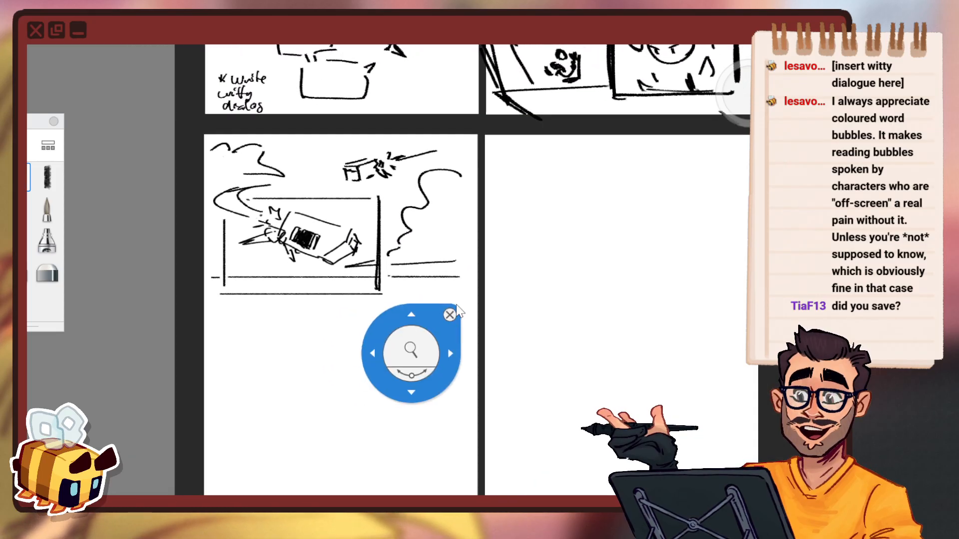
pyautogui.press('space')
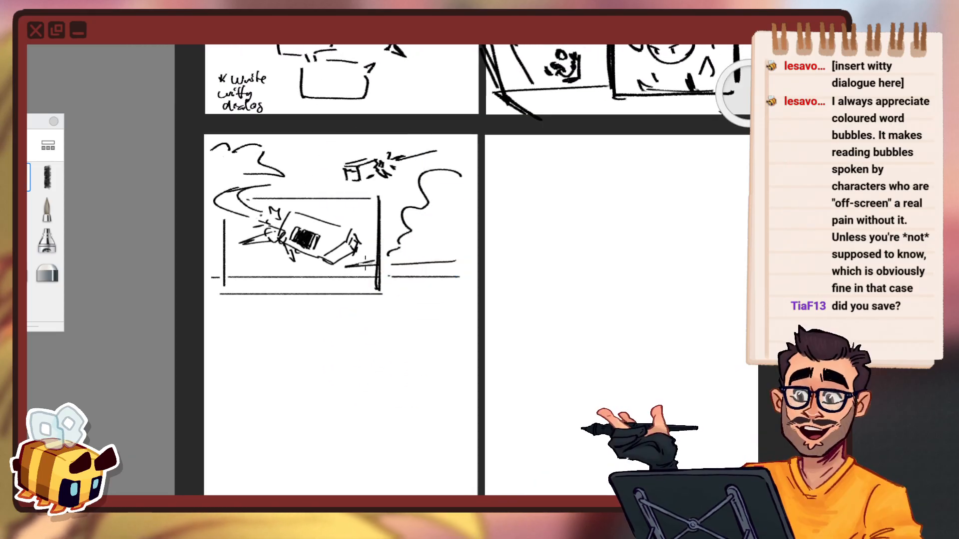
pyautogui.press('space')
pyautogui.moveTo(351, 254); pyautogui.dragTo(346, 232)
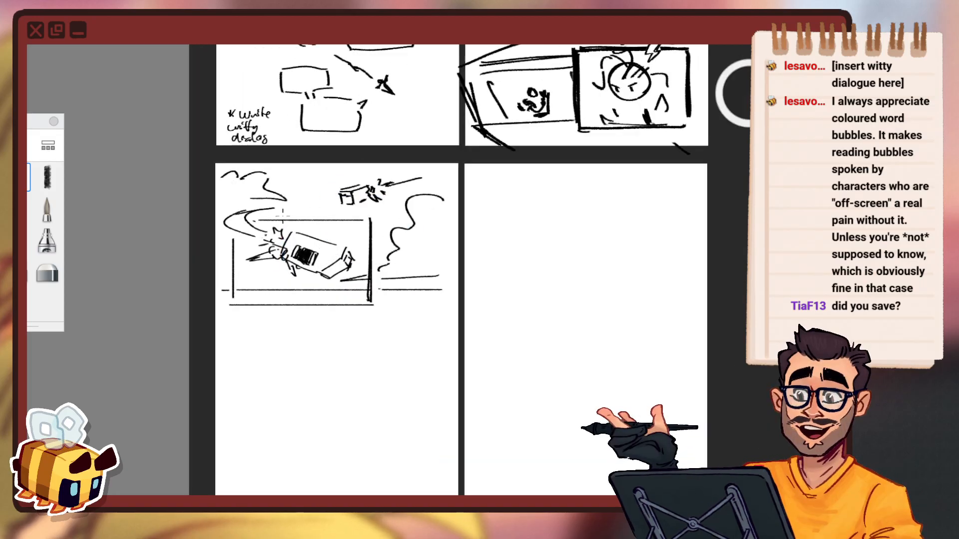
pyautogui.press('ctrl')
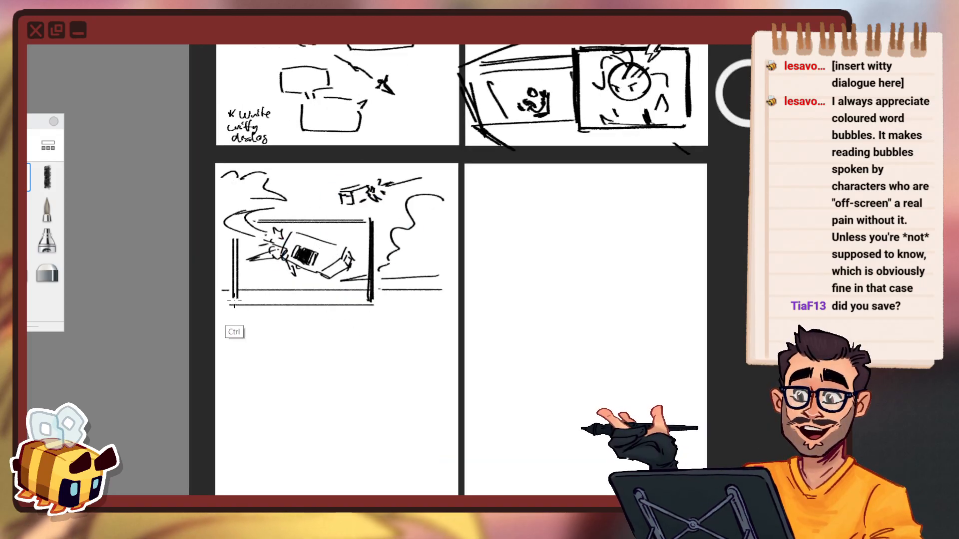
pyautogui.moveTo(235, 301)
pyautogui.mouseDown()
pyautogui.moveTo(361, 302)
pyautogui.moveTo(350, 344)
pyautogui.mouseUp()
# Examine the ship page alongside the two earlier page thumbnails above it to compare their layouts.
pyautogui.press('space')
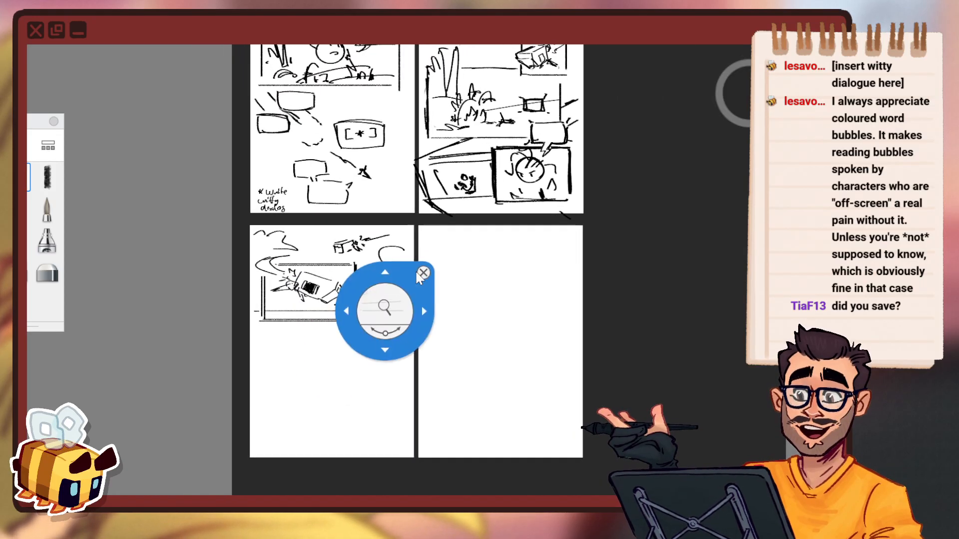
pyautogui.moveTo(378, 287); pyautogui.dragTo(394, 244)
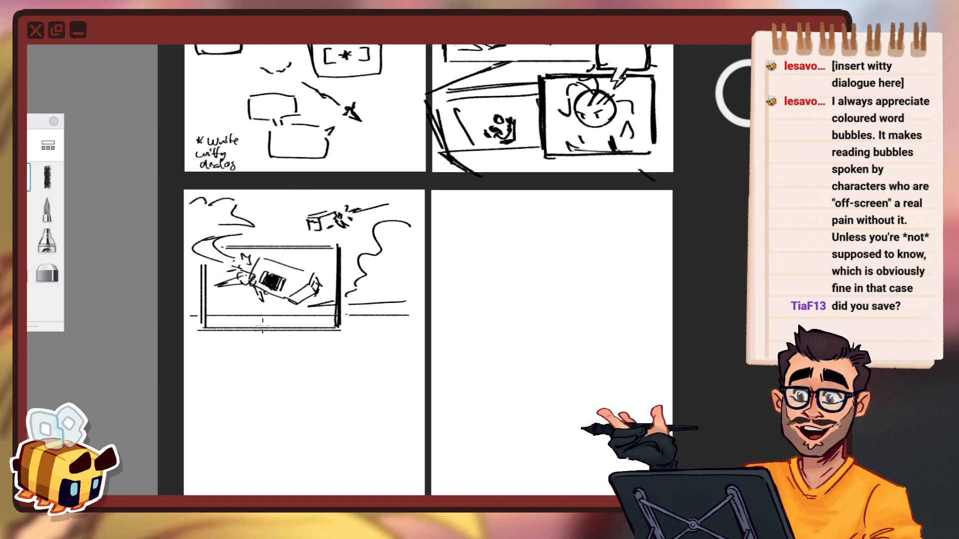
pyautogui.press('space')
pyautogui.moveTo(322, 277); pyautogui.dragTo(326, 311)
pyautogui.moveTo(450, 204); pyautogui.dragTo(399, 256)
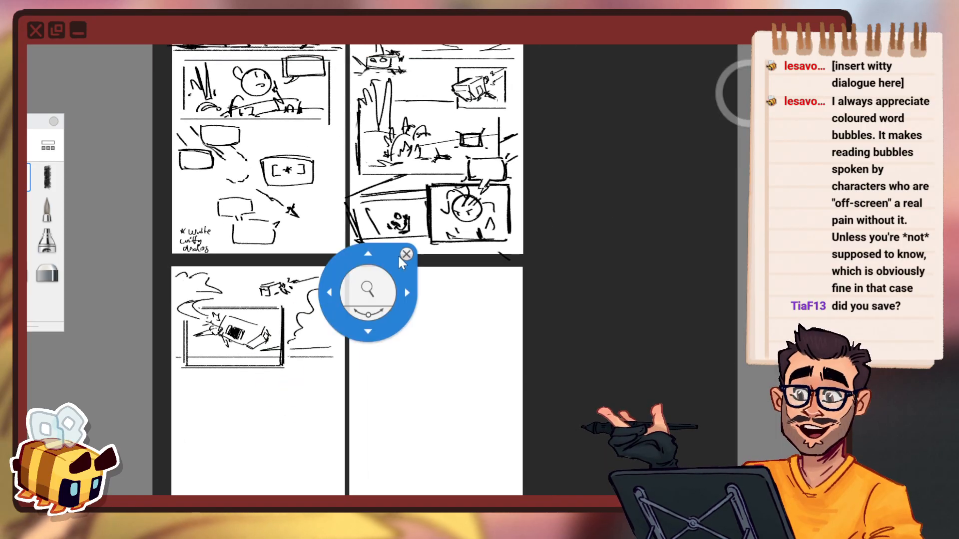
pyautogui.moveTo(371, 290); pyautogui.dragTo(383, 274)
pyautogui.moveTo(424, 256); pyautogui.dragTo(357, 357)
pyautogui.press('space')
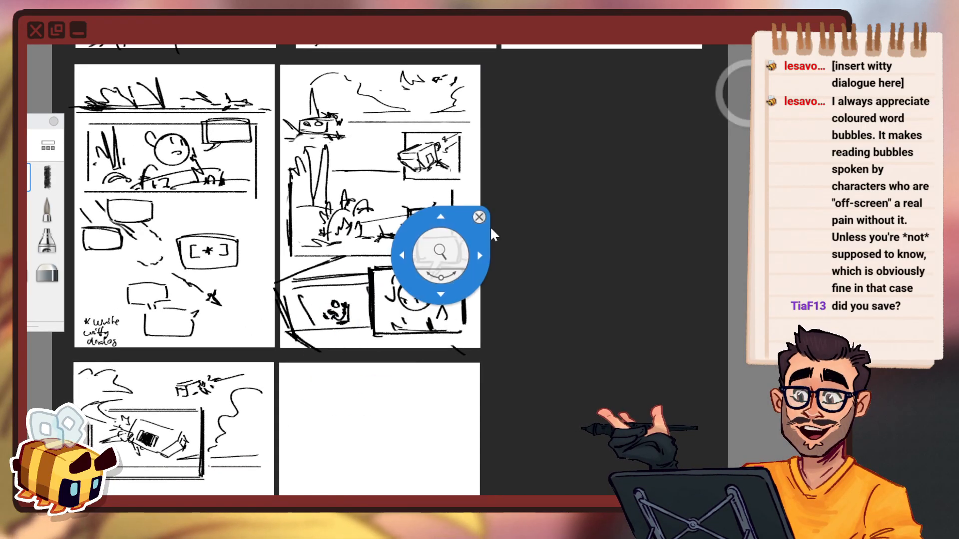
pyautogui.moveTo(473, 237); pyautogui.dragTo(581, 200)
pyautogui.press('space')
pyautogui.press('space')
pyautogui.moveTo(398, 377); pyautogui.dragTo(434, 294)
pyautogui.moveTo(266, 309); pyautogui.dragTo(298, 270)
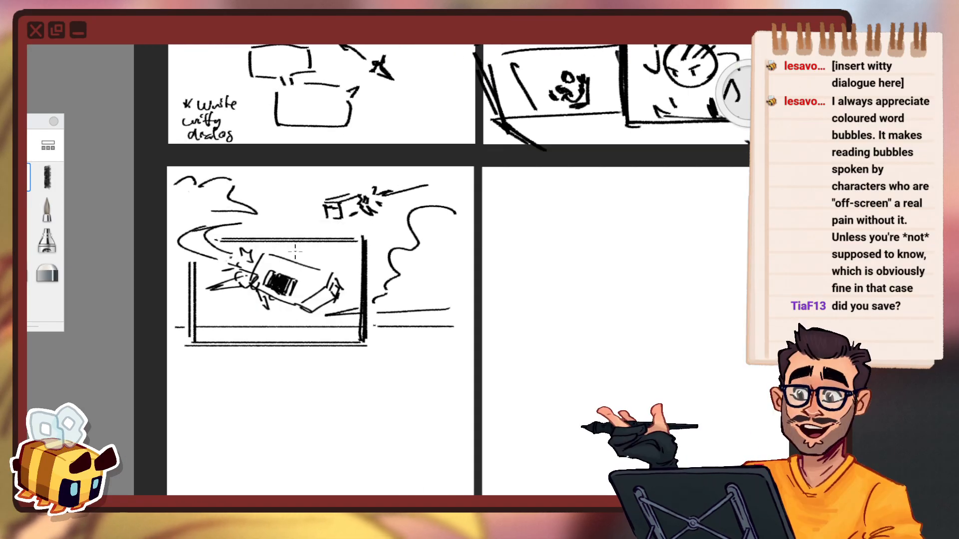
# Save the file again with the reworked ship panel.
pyautogui.click(35, 40)
pyautogui.click(35, 76)
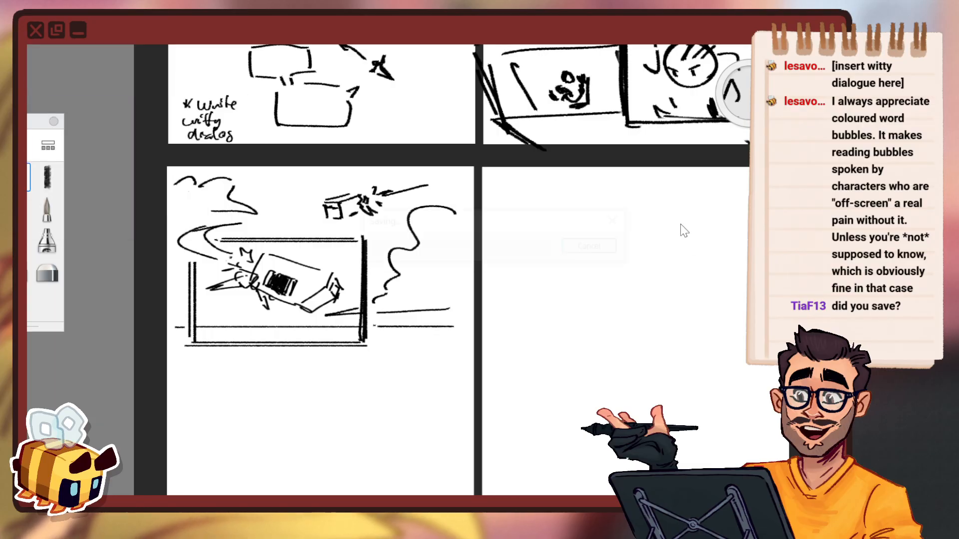
# Review the full sheet of page thumbnails and the empty space left on the ship page.
pyautogui.press('space')
pyautogui.moveTo(363, 337); pyautogui.dragTo(374, 390)
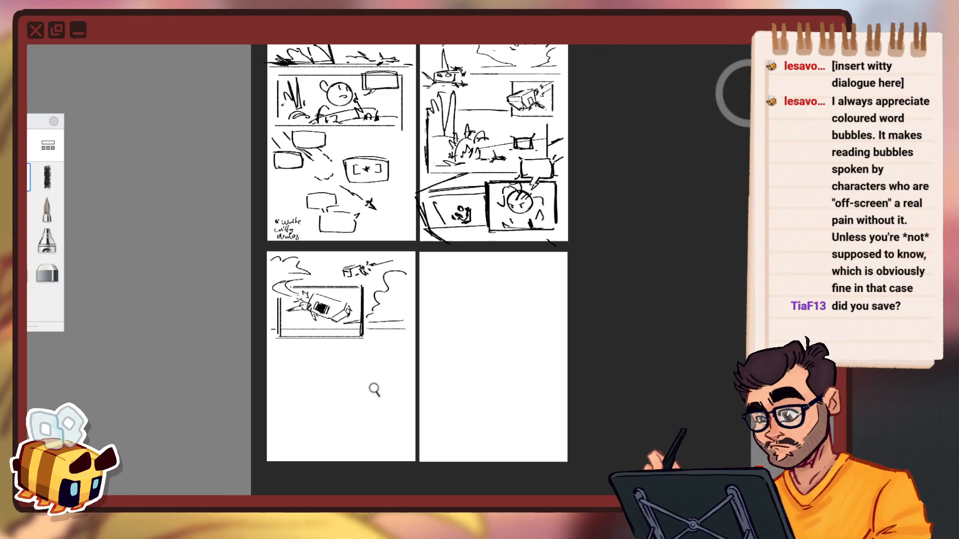
pyautogui.moveTo(454, 349); pyautogui.dragTo(426, 368)
pyautogui.moveTo(463, 265); pyautogui.dragTo(477, 377)
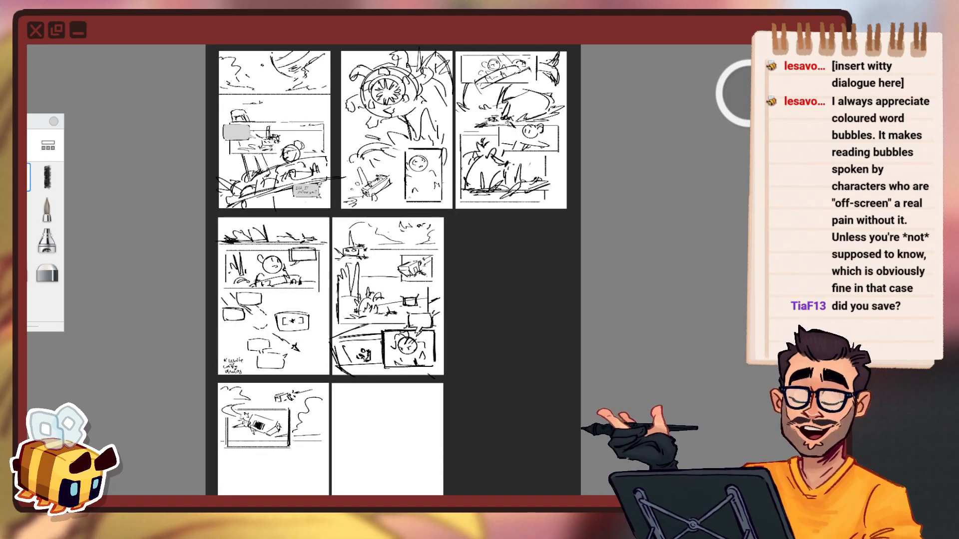
pyautogui.press('space')
pyautogui.moveTo(494, 387); pyautogui.dragTo(348, 305)
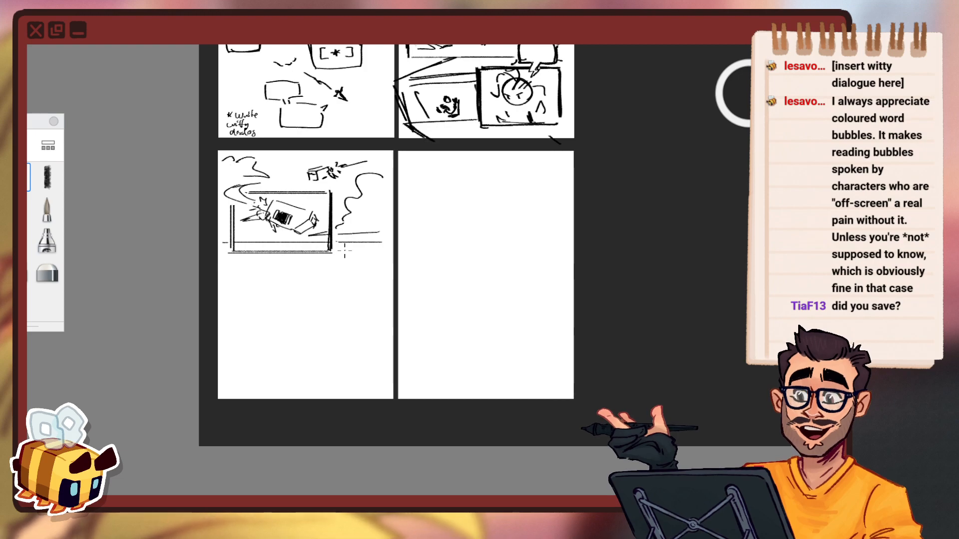
pyautogui.press('space')
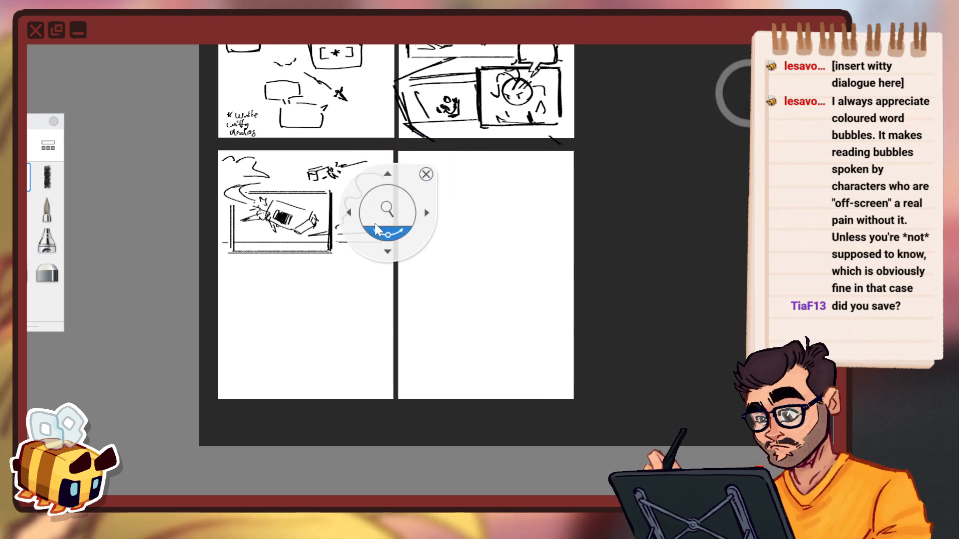
pyautogui.moveTo(379, 229); pyautogui.dragTo(368, 253)
pyautogui.moveTo(434, 248); pyautogui.dragTo(369, 415)
pyautogui.moveTo(420, 314); pyautogui.dragTo(484, 131)
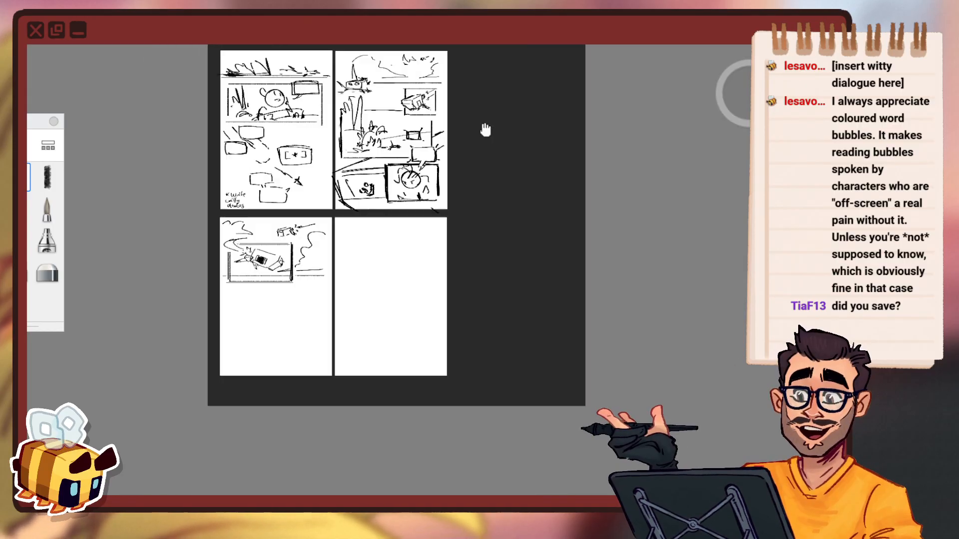
pyautogui.moveTo(280, 295); pyautogui.dragTo(379, 280)
pyautogui.moveTo(449, 252); pyautogui.dragTo(473, 245)
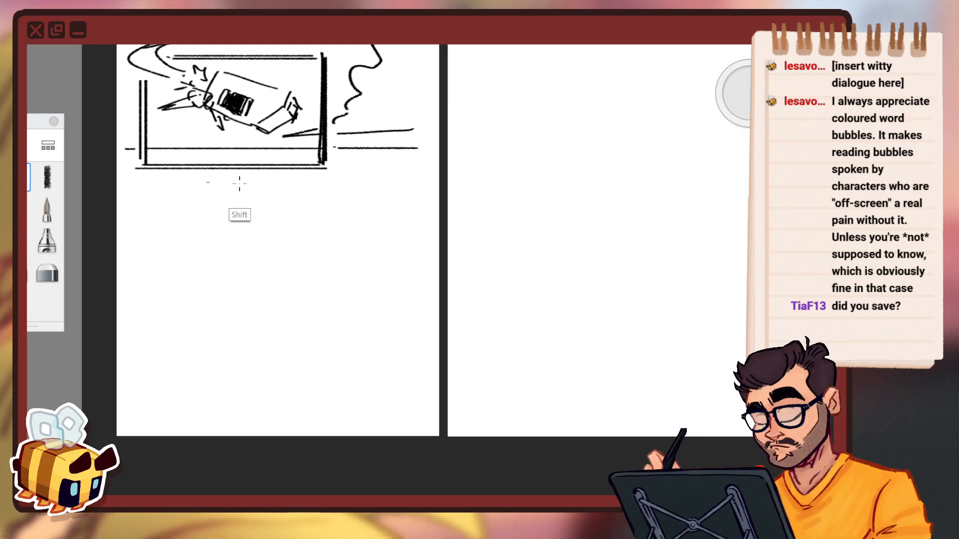
pyautogui.moveTo(140, 187); pyautogui.dragTo(138, 205)
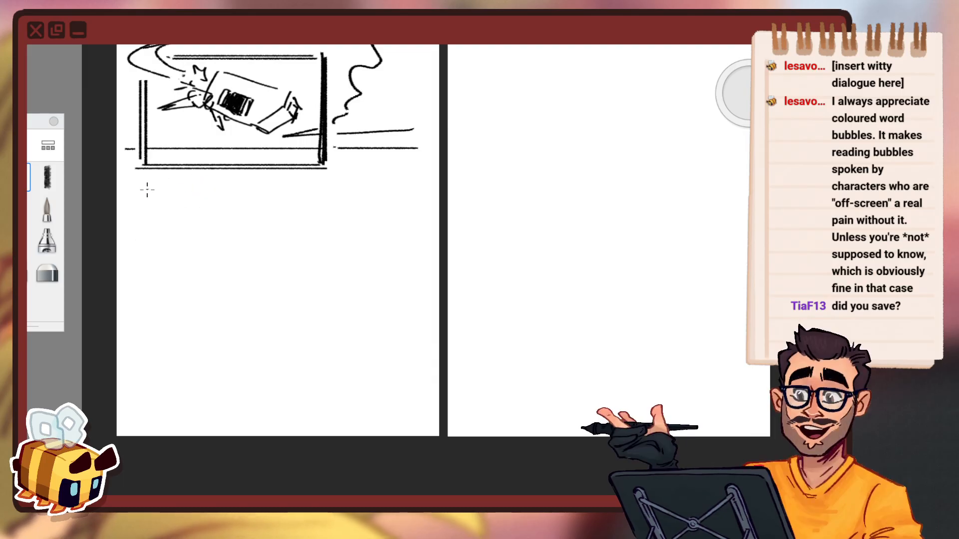
pyautogui.moveTo(134, 188); pyautogui.dragTo(134, 263)
pyautogui.moveTo(135, 184); pyautogui.dragTo(247, 184)
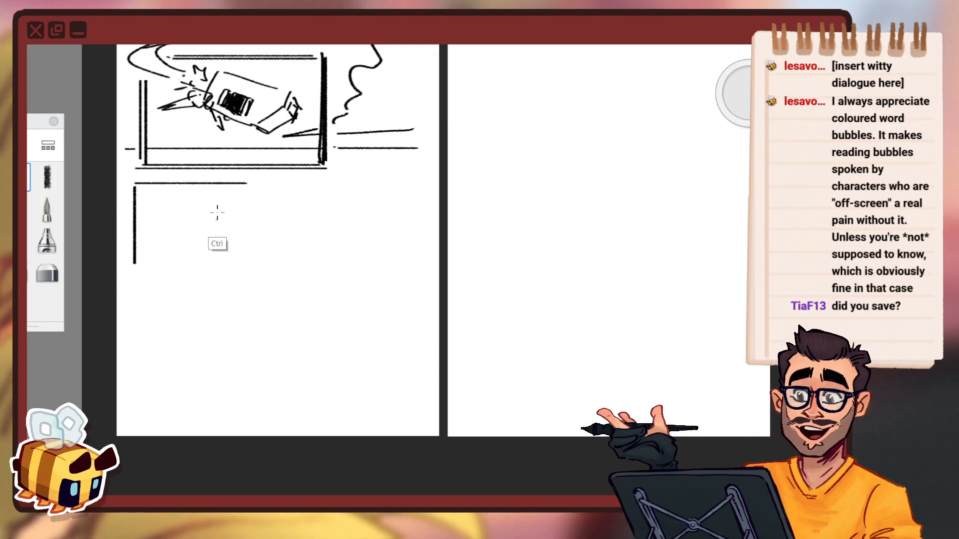
pyautogui.hotkey('ctrl', 'z')
pyautogui.hotkey('ctrl', 'z')
# Draw a wide rectangular panel frame with straight lines below the ship panel, spanning nearly the page's width and leaving a gap in its top edge.
pyautogui.moveTo(134, 188); pyautogui.dragTo(133, 231)
pyautogui.moveTo(134, 272); pyautogui.dragTo(133, 291)
pyautogui.moveTo(135, 180); pyautogui.dragTo(415, 179)
pyautogui.moveTo(138, 297); pyautogui.dragTo(386, 297)
pyautogui.moveTo(424, 177); pyautogui.dragTo(423, 286)
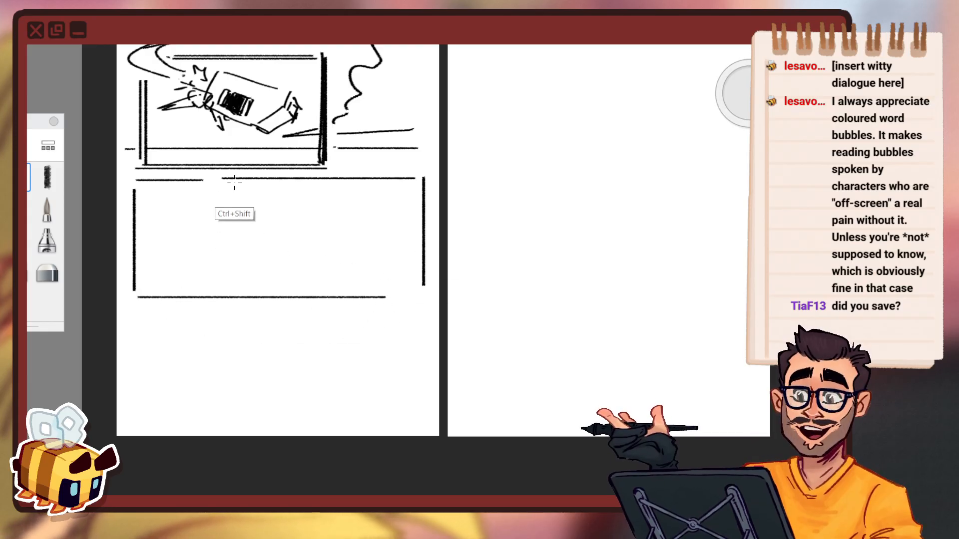
# Split the wide frame into three panels with paired vertical gutter lines and erase the bottom border where the gutters meet it.
pyautogui.moveTo(235, 182); pyautogui.dragTo(235, 286)
pyautogui.moveTo(332, 181); pyautogui.dragTo(332, 277)
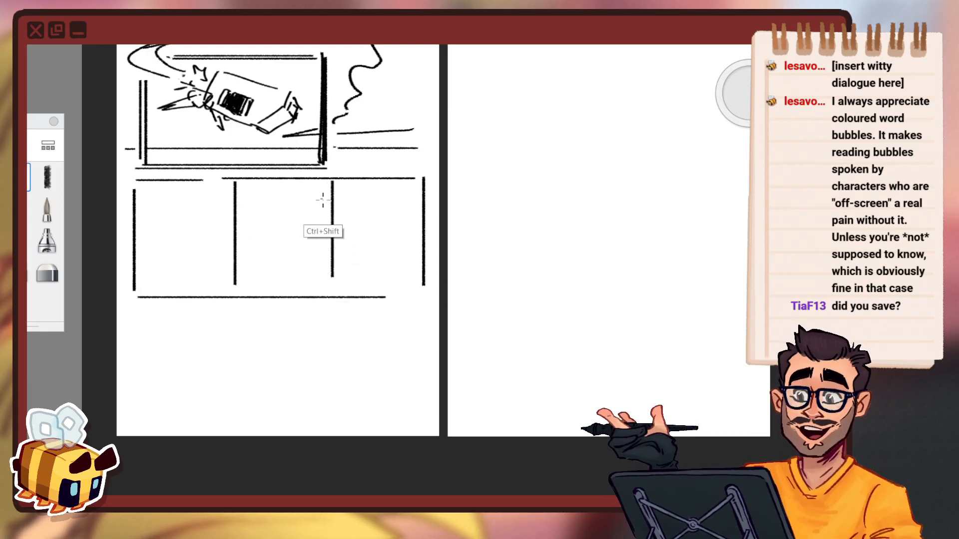
pyautogui.moveTo(327, 181); pyautogui.dragTo(328, 287)
pyautogui.moveTo(227, 183); pyautogui.dragTo(227, 291)
pyautogui.press('e')
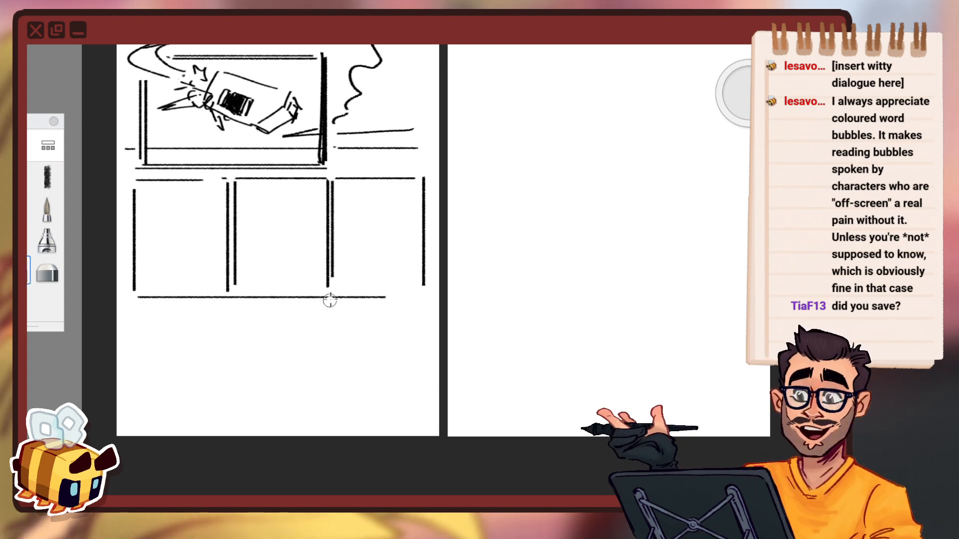
pyautogui.moveTo(231, 303); pyautogui.dragTo(233, 295)
pyautogui.press('space')
pyautogui.moveTo(309, 249); pyautogui.dragTo(307, 295)
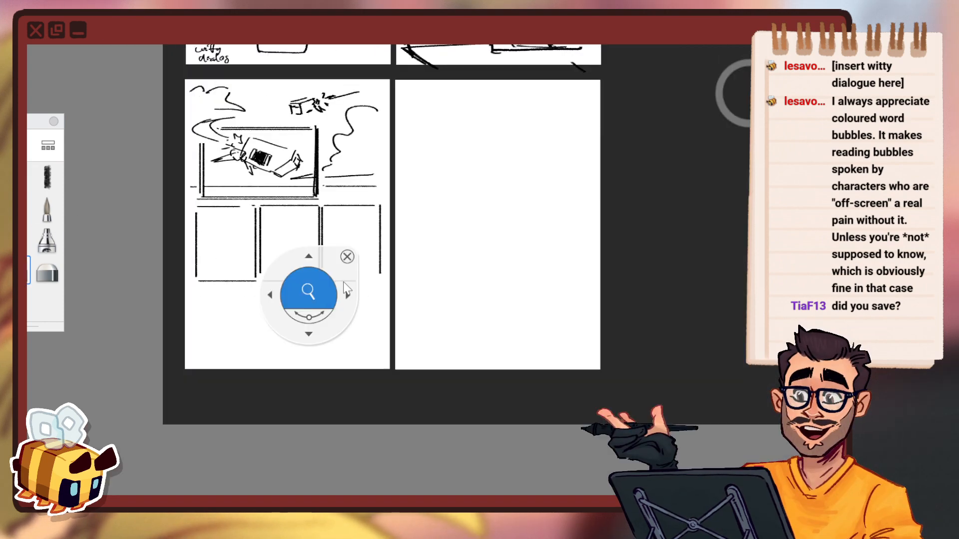
pyautogui.press('space')
pyautogui.moveTo(293, 335); pyautogui.dragTo(318, 289)
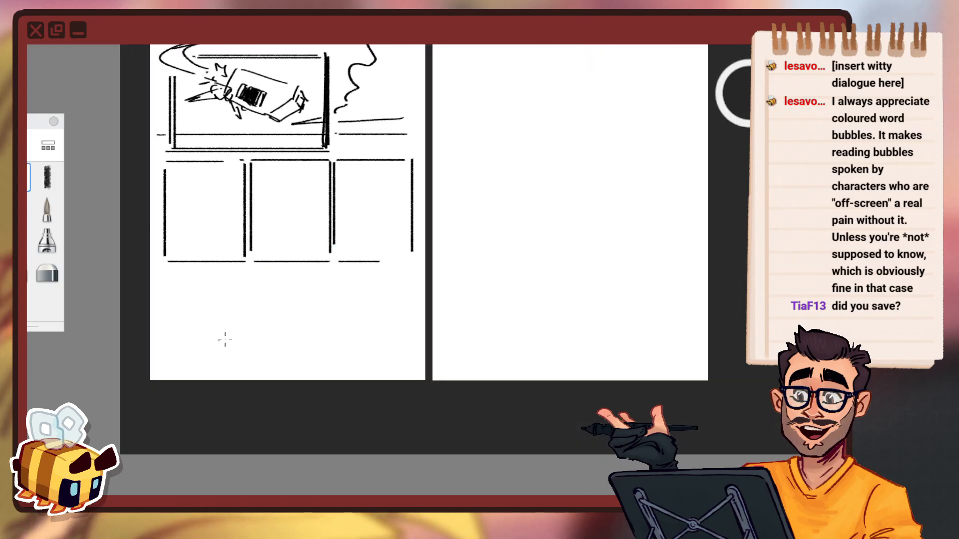
pyautogui.moveTo(188, 350); pyautogui.dragTo(309, 312)
pyautogui.hotkey('ctrl', 'z')
pyautogui.hotkey('ctrl', 'z')
pyautogui.moveTo(251, 329)
pyautogui.mouseDown()
pyautogui.moveTo(284, 319)
pyautogui.moveTo(331, 335)
pyautogui.mouseUp()
pyautogui.hotkey('ctrl', 'z')
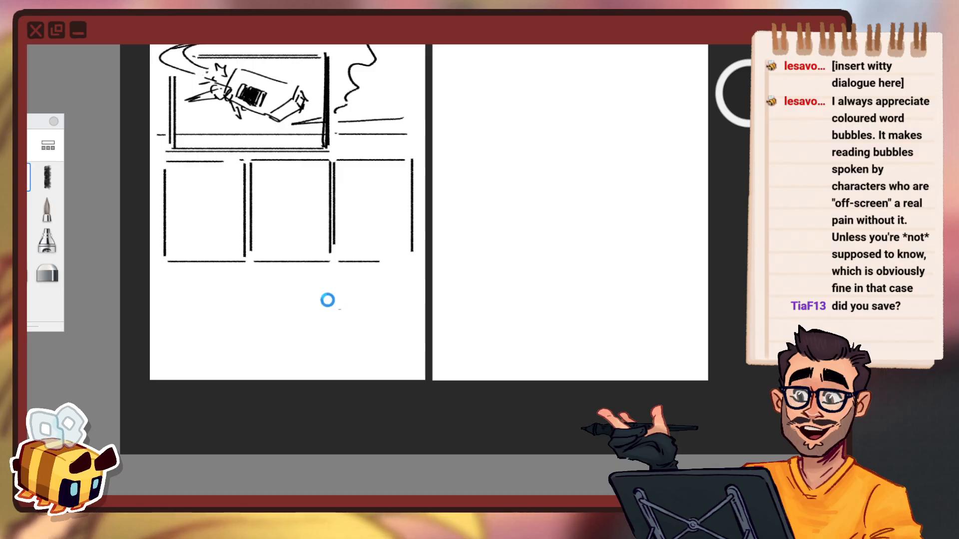
# Sketch a boxy ship in perspective with a shaded opening and small legs, below the right end of the three-panel row.
pyautogui.moveTo(320, 295); pyautogui.dragTo(323, 323)
pyautogui.moveTo(348, 291); pyautogui.dragTo(399, 282)
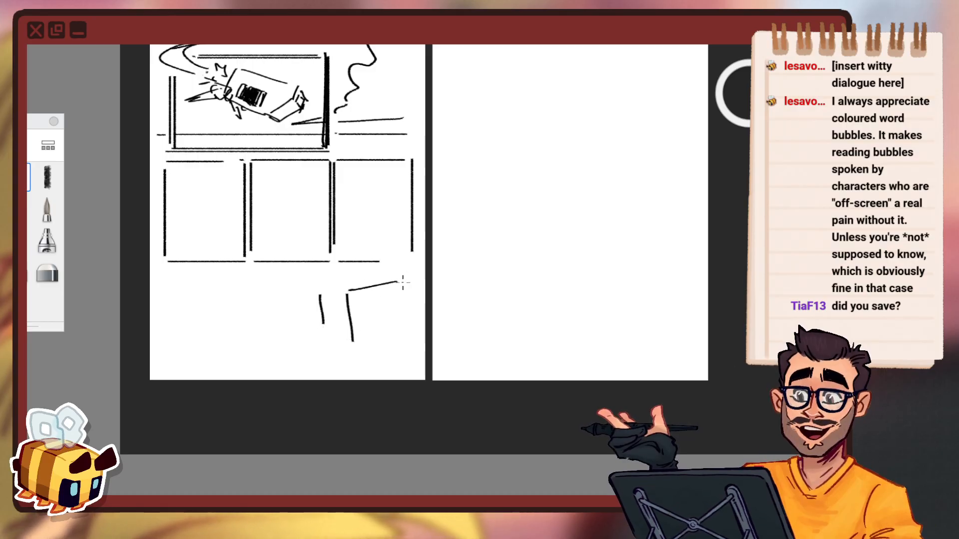
pyautogui.moveTo(347, 343); pyautogui.dragTo(400, 332)
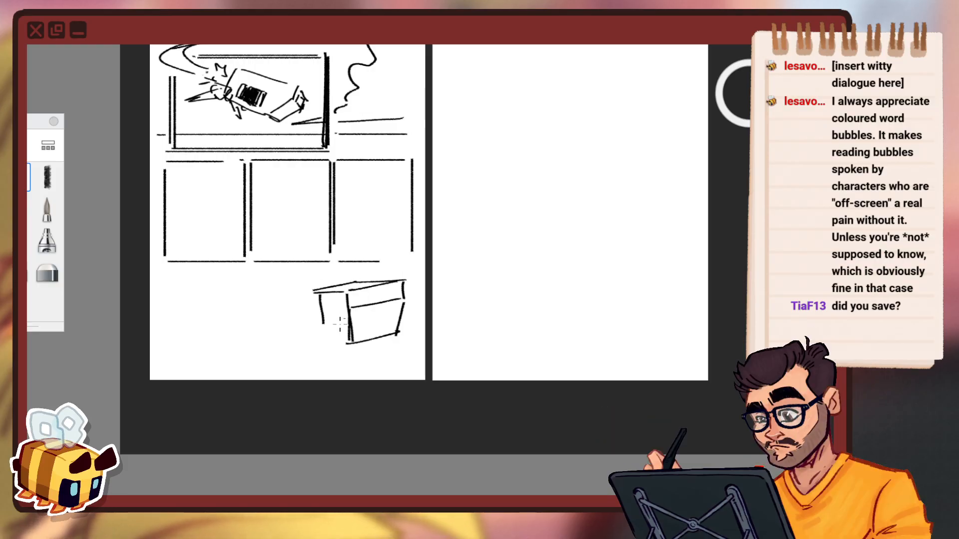
pyautogui.moveTo(320, 298)
pyautogui.mouseDown()
pyautogui.moveTo(322, 341)
pyautogui.moveTo(339, 315)
pyautogui.moveTo(342, 340)
pyautogui.moveTo(316, 318)
pyautogui.moveTo(319, 336)
pyautogui.moveTo(337, 350)
pyautogui.moveTo(325, 312)
pyautogui.moveTo(331, 321)
pyautogui.moveTo(324, 338)
pyautogui.moveTo(339, 346)
pyautogui.moveTo(311, 304)
pyautogui.moveTo(310, 344)
pyautogui.mouseUp()
pyautogui.moveTo(406, 323); pyautogui.dragTo(407, 340)
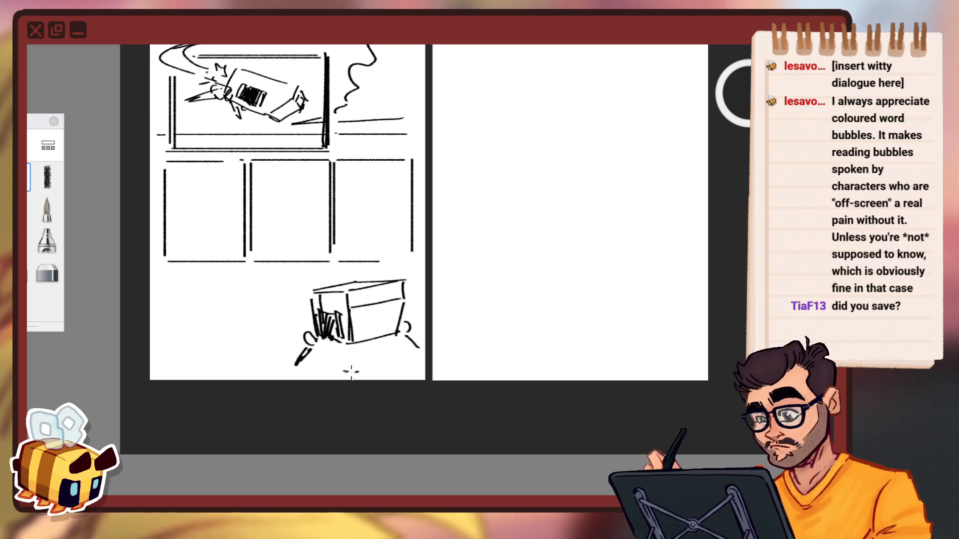
# Draw a straight ground line across the page under the boxy ship, adding rough ground marks and a small piece of debris.
pyautogui.moveTo(339, 375); pyautogui.dragTo(393, 368)
pyautogui.moveTo(311, 372); pyautogui.dragTo(316, 373)
pyautogui.moveTo(161, 365); pyautogui.dragTo(439, 354)
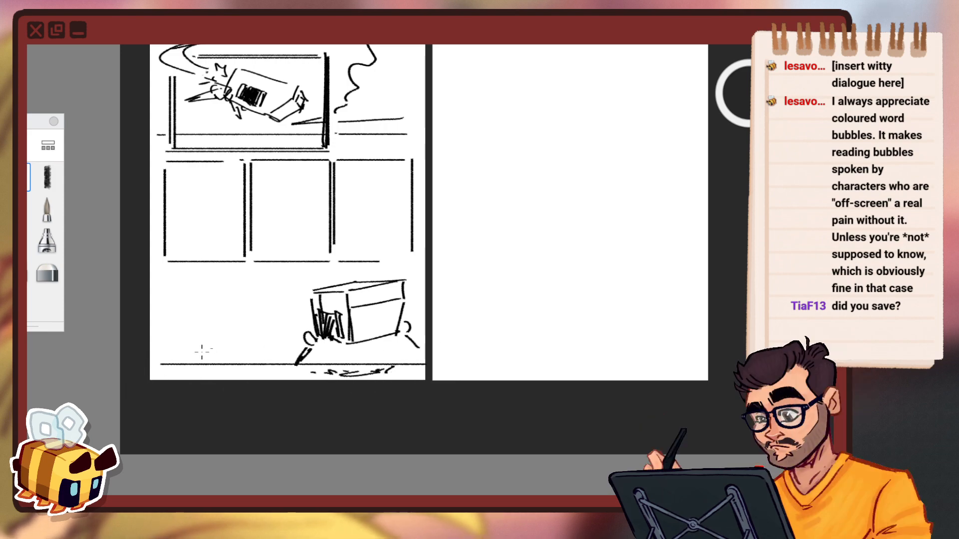
pyautogui.moveTo(195, 365)
pyautogui.mouseDown()
pyautogui.moveTo(277, 340)
pyautogui.moveTo(254, 343)
pyautogui.mouseUp()
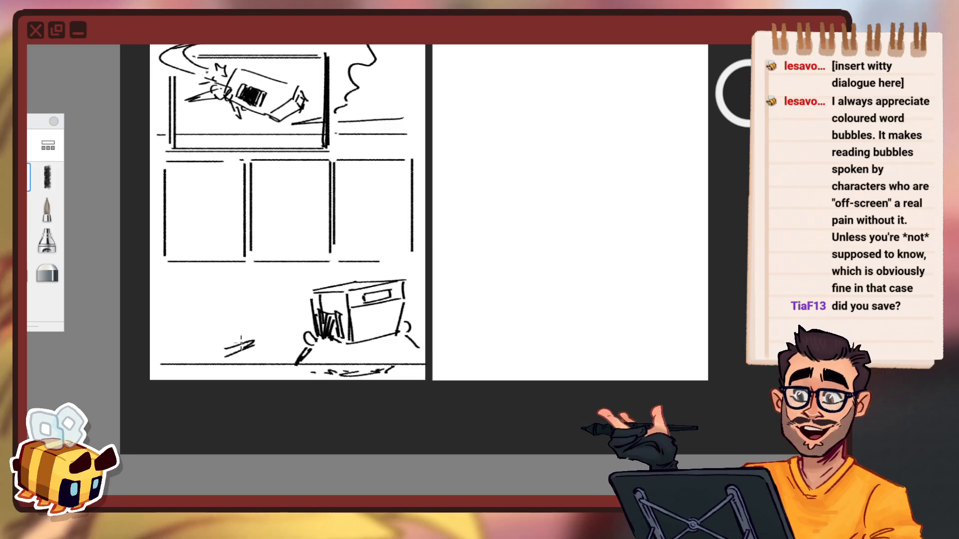
pyautogui.moveTo(252, 342); pyautogui.dragTo(240, 342)
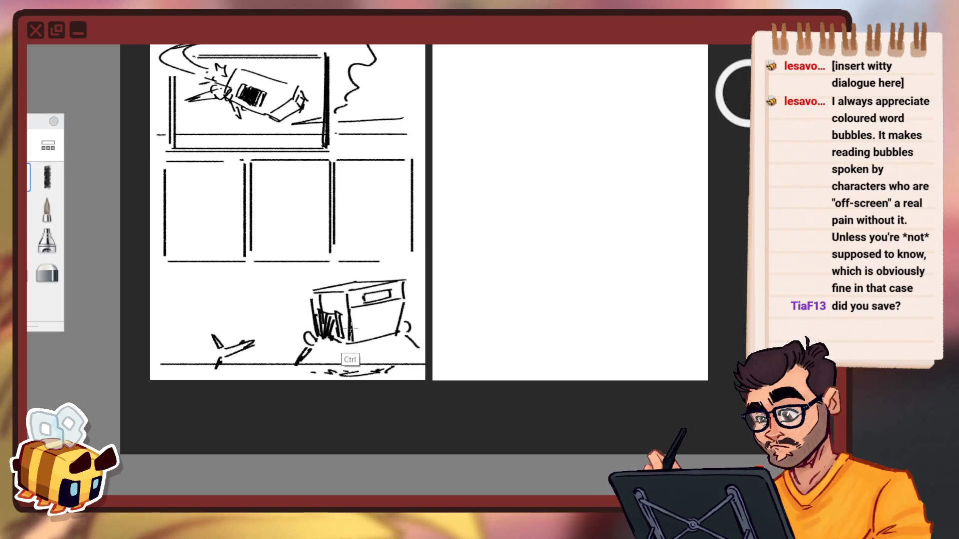
pyautogui.hotkey('ctrl', 'z')
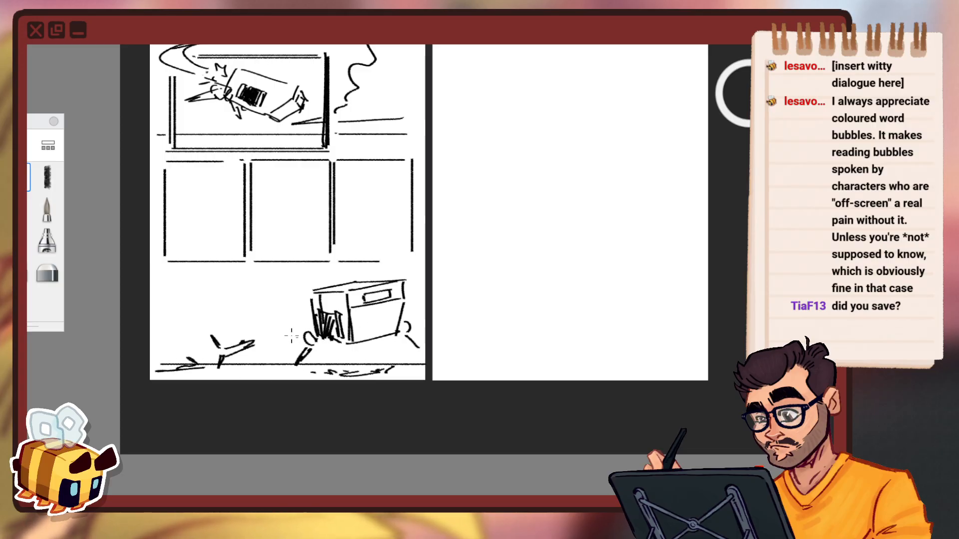
# Lasso the debris sketch on the ground and move it slightly toward the boxy ship.
pyautogui.press('v')
pyautogui.click(539, 58)
pyautogui.moveTo(194, 330); pyautogui.dragTo(230, 319)
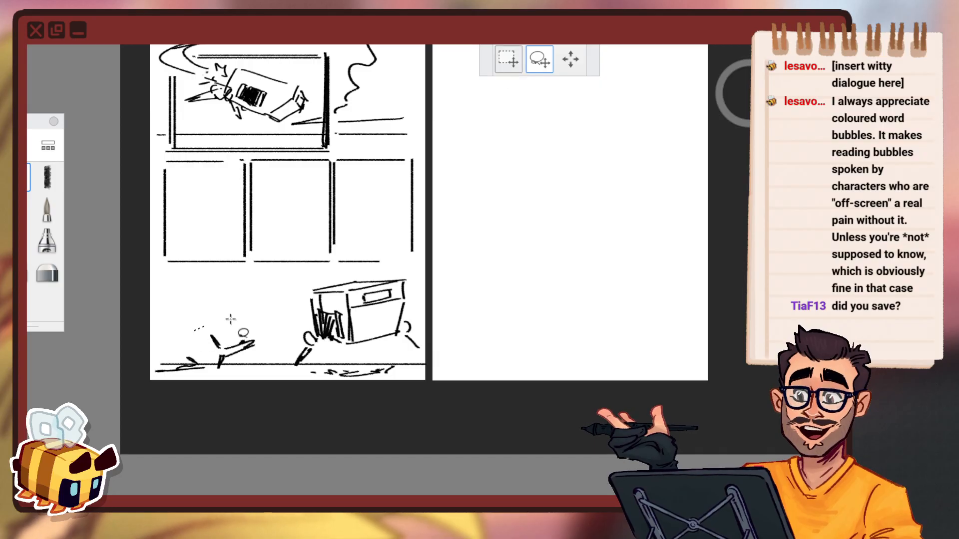
pyautogui.moveTo(216, 370)
pyautogui.mouseDown()
pyautogui.moveTo(143, 374)
pyautogui.moveTo(192, 332)
pyautogui.mouseUp()
pyautogui.click(318, 319)
pyautogui.moveTo(306, 324); pyautogui.dragTo(375, 318)
pyautogui.click(370, 281)
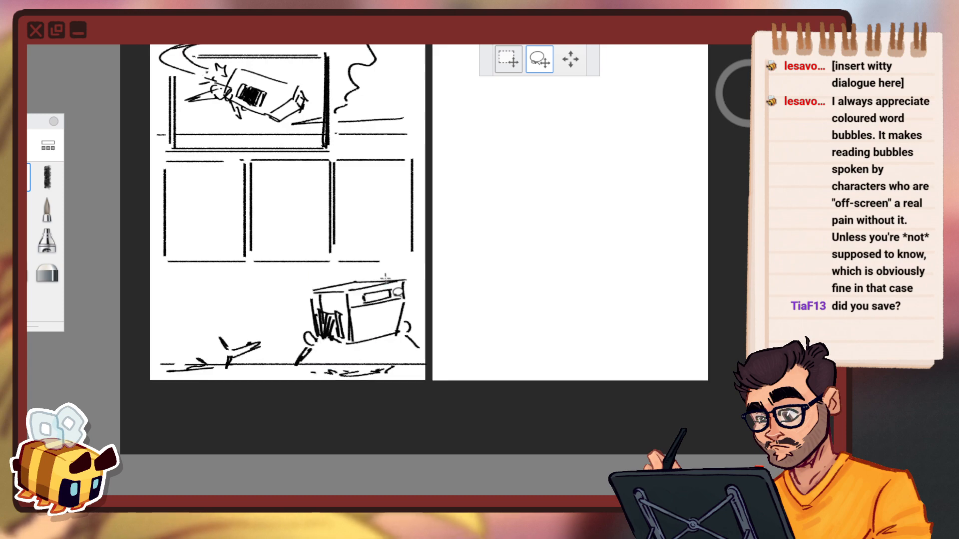
# Sketch a character close-up in the first of the three panels, with a round head, frowning face, swept-up hair and shoulders.
pyautogui.click(29, 177)
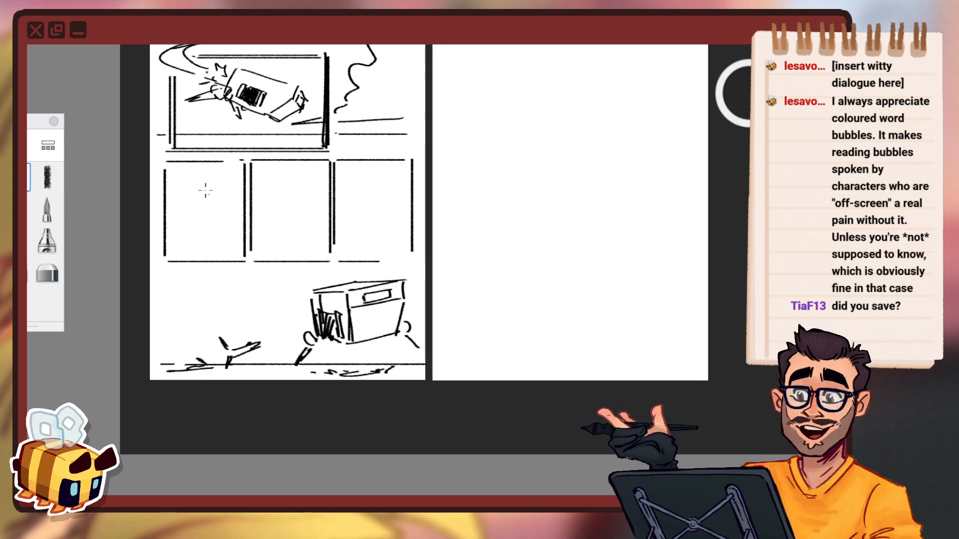
pyautogui.press('space')
pyautogui.moveTo(329, 204); pyautogui.dragTo(366, 256)
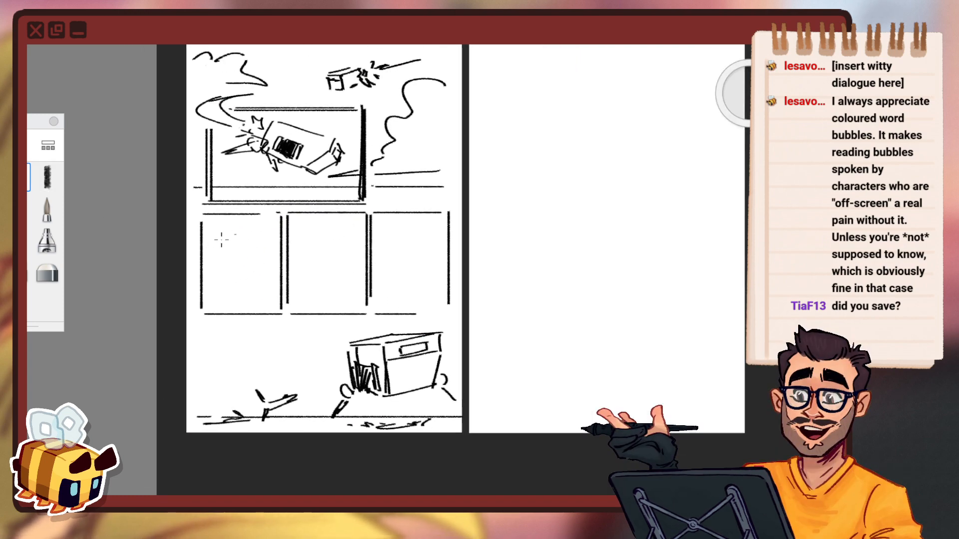
pyautogui.moveTo(221, 240)
pyautogui.mouseDown()
pyautogui.moveTo(269, 270)
pyautogui.moveTo(235, 233)
pyautogui.moveTo(276, 261)
pyautogui.moveTo(239, 269)
pyautogui.mouseUp()
pyautogui.hotkey('ctrl', 'z')
pyautogui.moveTo(255, 261)
pyautogui.mouseDown()
pyautogui.moveTo(251, 269)
pyautogui.moveTo(245, 260)
pyautogui.mouseUp()
pyautogui.hotkey('ctrl', 'z')
pyautogui.moveTo(243, 259)
pyautogui.mouseDown()
pyautogui.moveTo(256, 273)
pyautogui.moveTo(239, 278)
pyautogui.mouseUp()
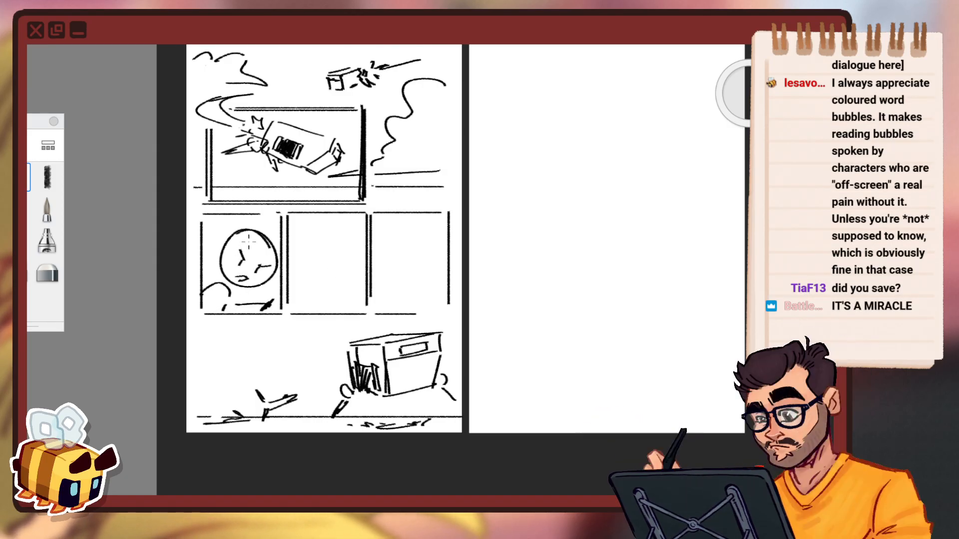
pyautogui.moveTo(235, 306); pyautogui.dragTo(273, 302)
pyautogui.moveTo(263, 243); pyautogui.dragTo(219, 257)
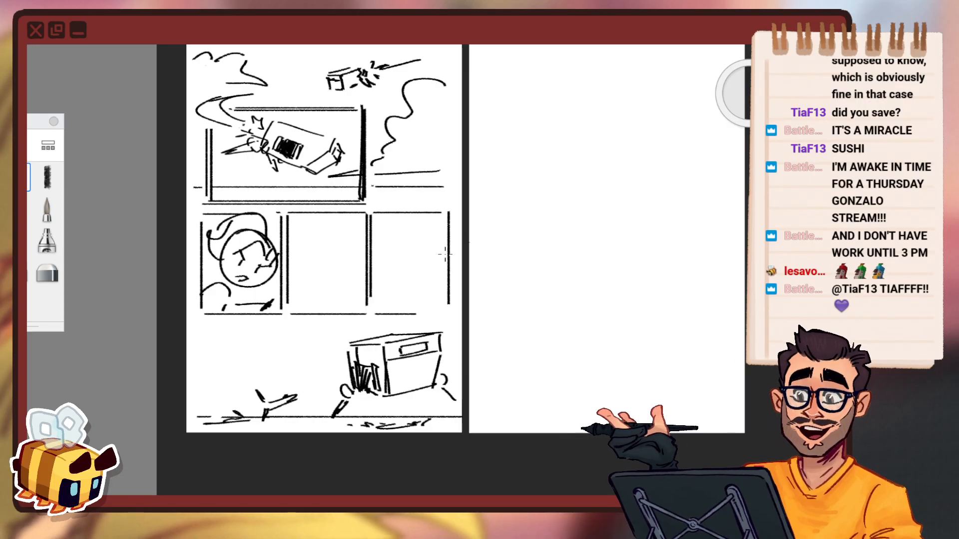
# Add a small round shape at the boxy ship's front leg and extra small marks to the debris.
pyautogui.press('space')
pyautogui.moveTo(390, 392); pyautogui.dragTo(351, 349)
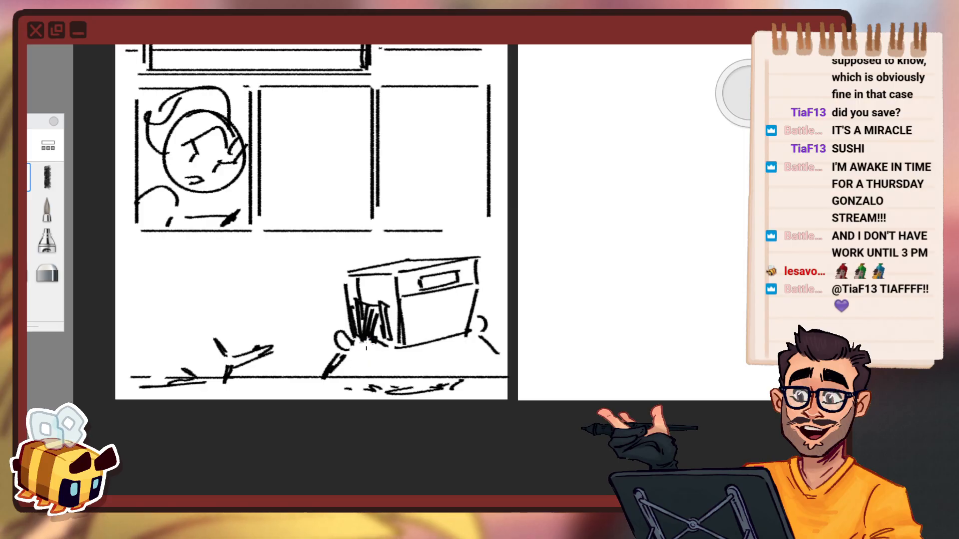
pyautogui.moveTo(367, 345); pyautogui.dragTo(364, 344)
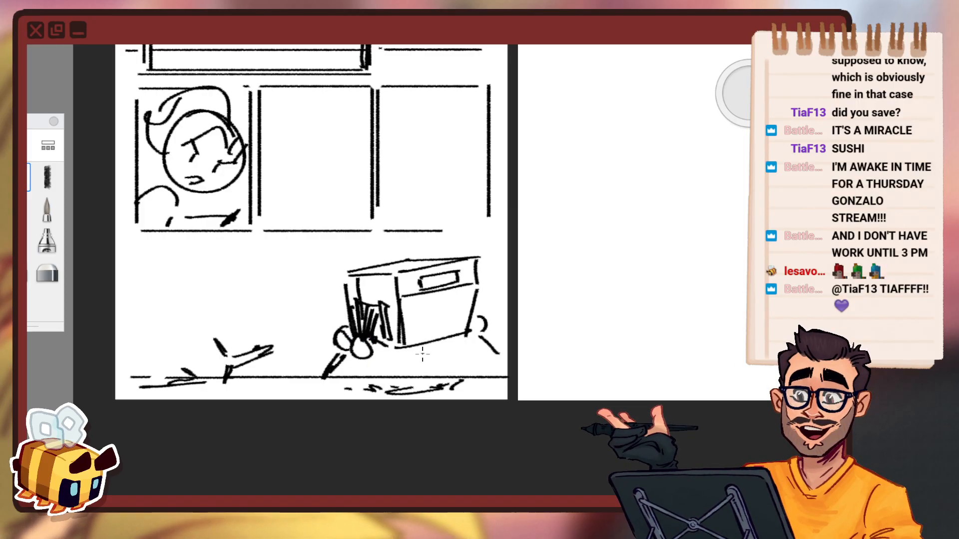
pyautogui.hotkey('ctrl', 'z')
pyautogui.click(46, 275)
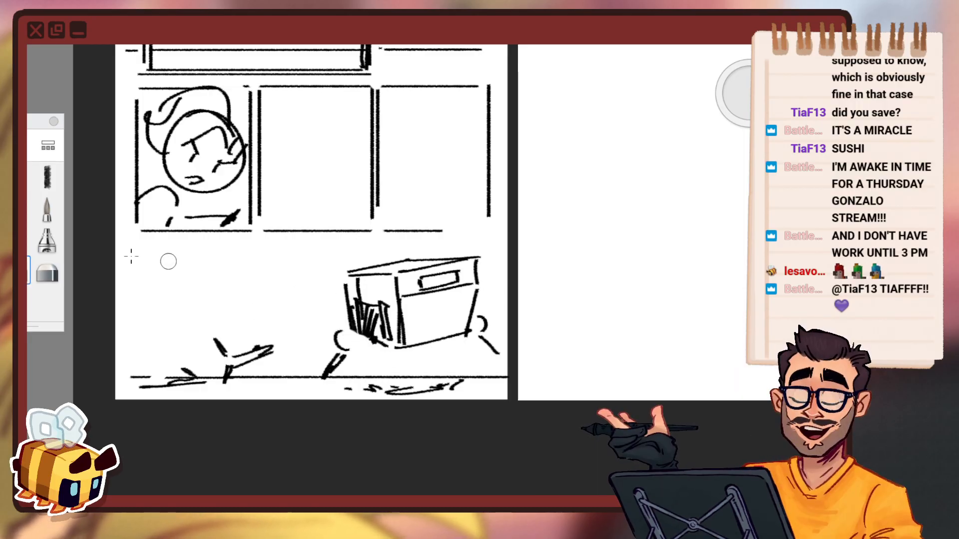
pyautogui.click(46, 177)
pyautogui.moveTo(344, 328); pyautogui.dragTo(361, 337)
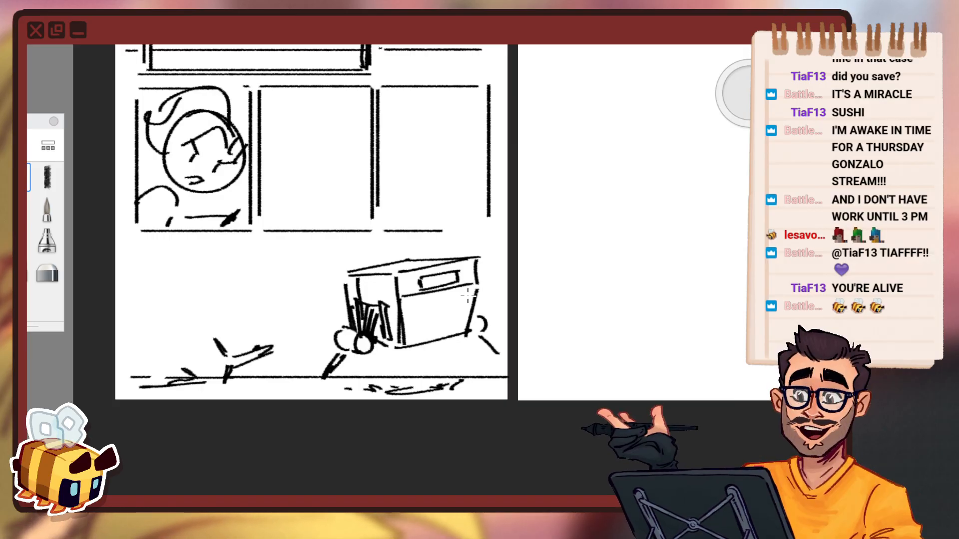
pyautogui.press('space')
pyautogui.moveTo(322, 333); pyautogui.dragTo(339, 325)
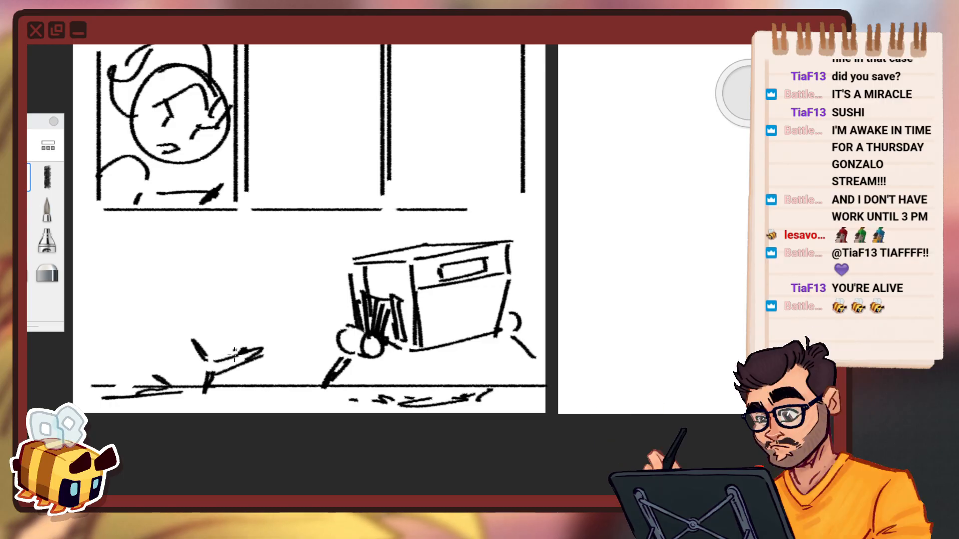
pyautogui.moveTo(219, 359); pyautogui.dragTo(191, 358)
# Erase part of the gutter between the first and second panels and draw a small rectangular box overlapping both panels there.
pyautogui.press('space')
pyautogui.moveTo(303, 344)
pyautogui.mouseDown()
pyautogui.moveTo(280, 319)
pyautogui.moveTo(292, 325)
pyautogui.mouseUp()
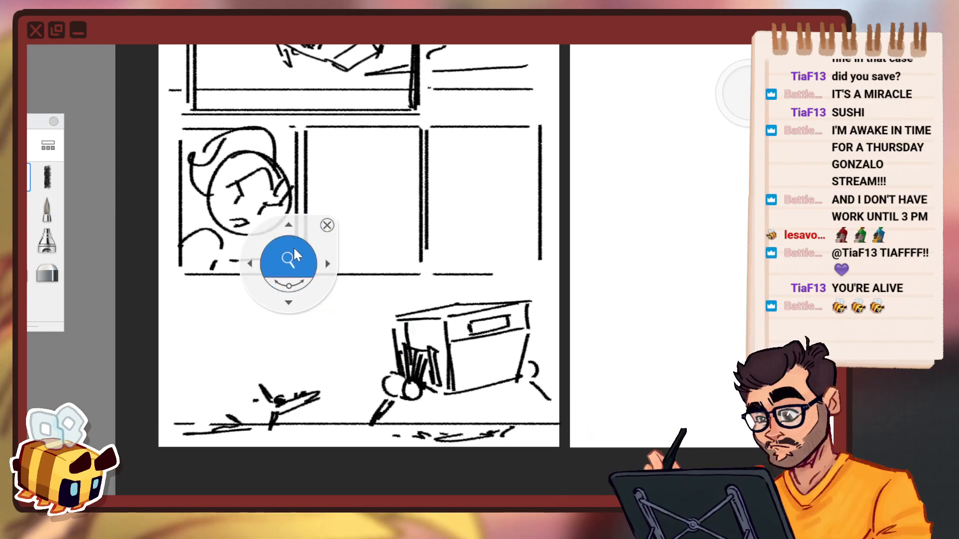
pyautogui.moveTo(294, 259)
pyautogui.mouseDown()
pyautogui.moveTo(372, 239)
pyautogui.moveTo(373, 258)
pyautogui.mouseUp()
pyautogui.click(43, 260)
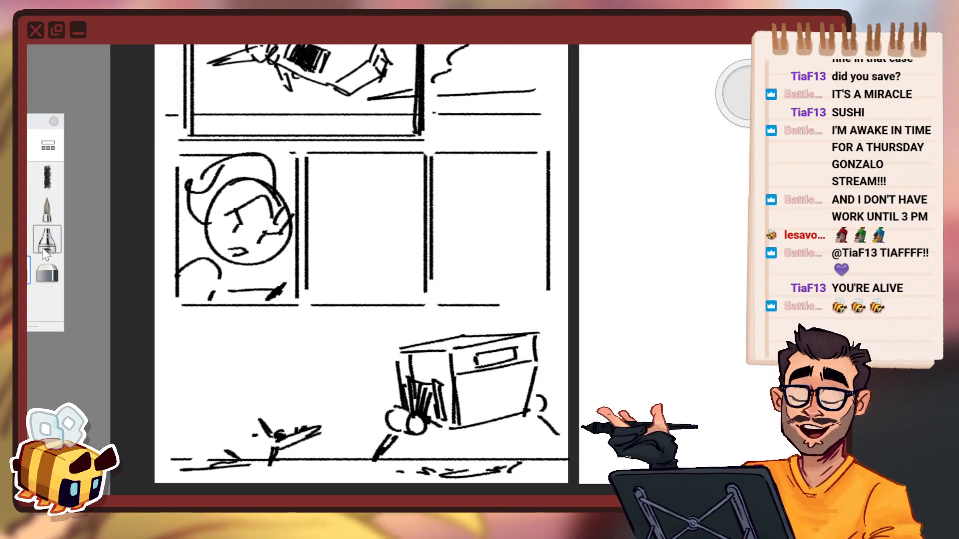
pyautogui.moveTo(213, 269); pyautogui.dragTo(222, 270)
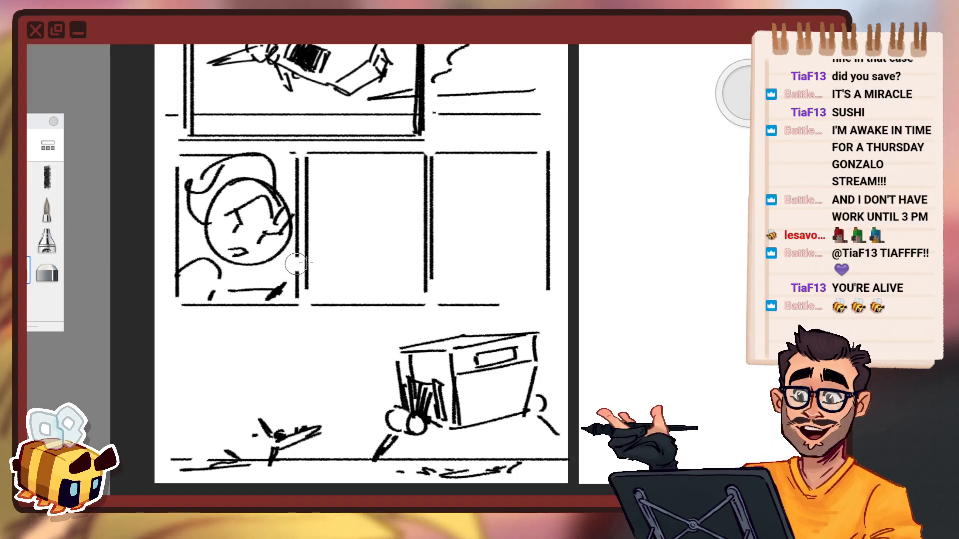
pyautogui.moveTo(297, 264); pyautogui.dragTo(280, 258)
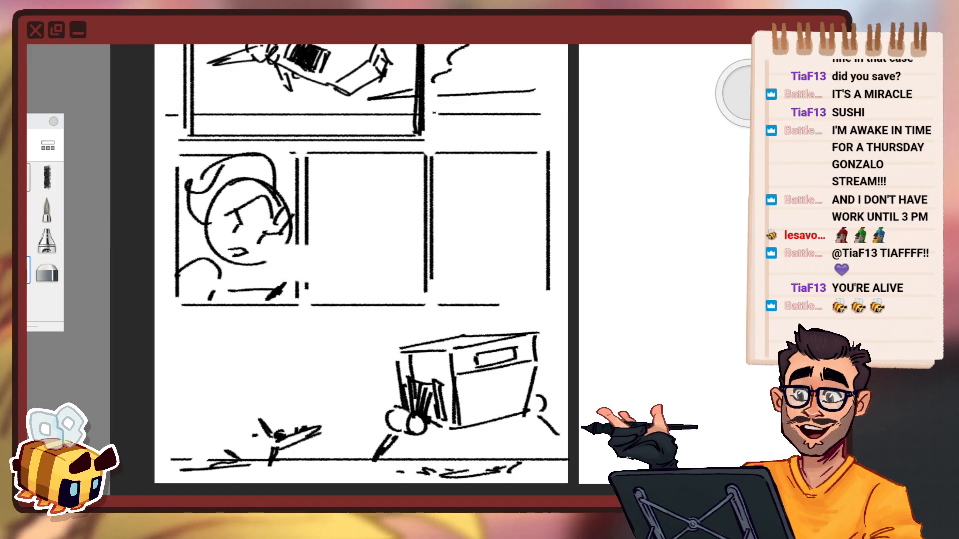
pyautogui.click(47, 177)
pyautogui.moveTo(269, 249)
pyautogui.mouseDown()
pyautogui.moveTo(271, 280)
pyautogui.moveTo(343, 280)
pyautogui.mouseUp()
# Draw round heads with hair buns on top in the second and third panels of the row.
pyautogui.press('space')
pyautogui.moveTo(417, 209); pyautogui.dragTo(395, 229)
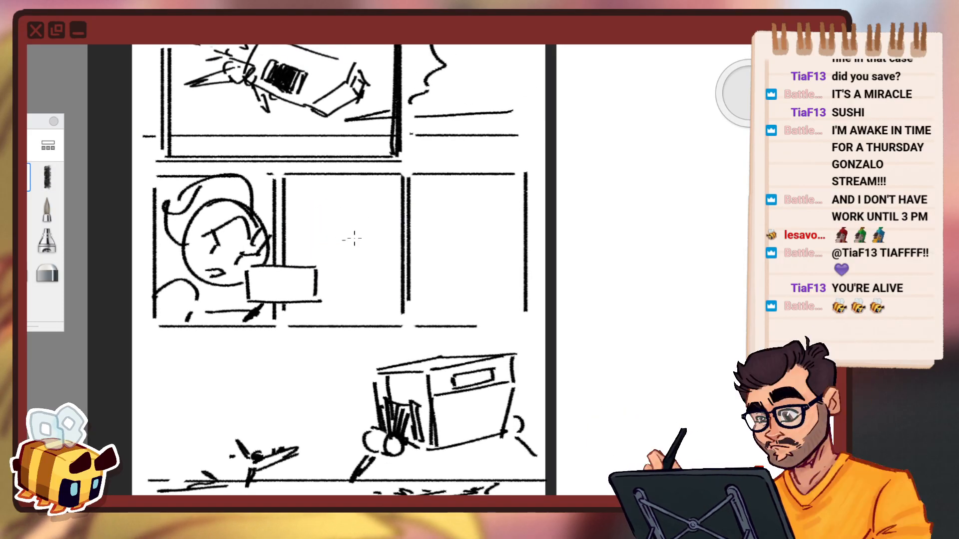
pyautogui.moveTo(314, 224)
pyautogui.mouseDown()
pyautogui.moveTo(340, 201)
pyautogui.moveTo(384, 241)
pyautogui.mouseUp()
pyautogui.hotkey('ctrl', 'z')
pyautogui.moveTo(324, 205); pyautogui.dragTo(317, 212)
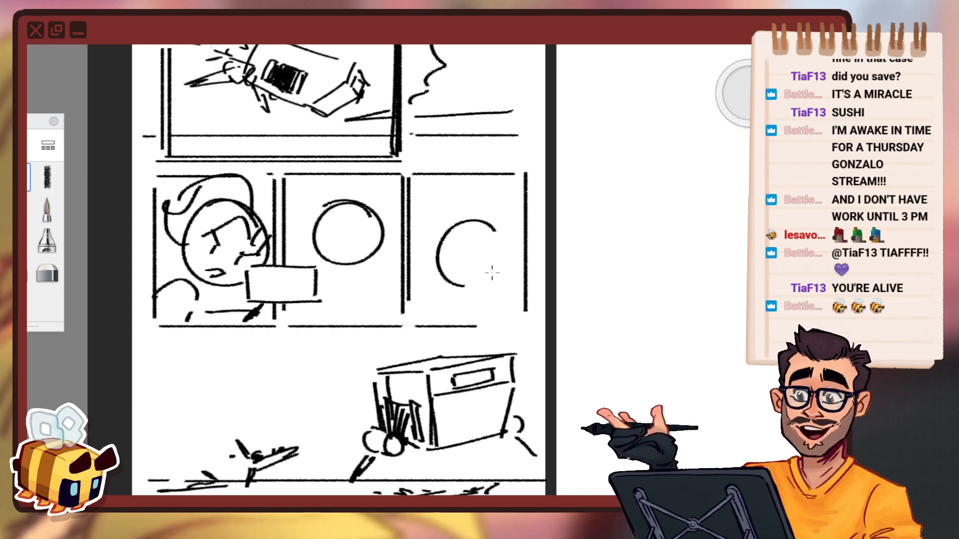
pyautogui.moveTo(490, 272)
pyautogui.mouseDown()
pyautogui.moveTo(445, 229)
pyautogui.moveTo(450, 217)
pyautogui.mouseUp()
pyautogui.hotkey('ctrl', 'z')
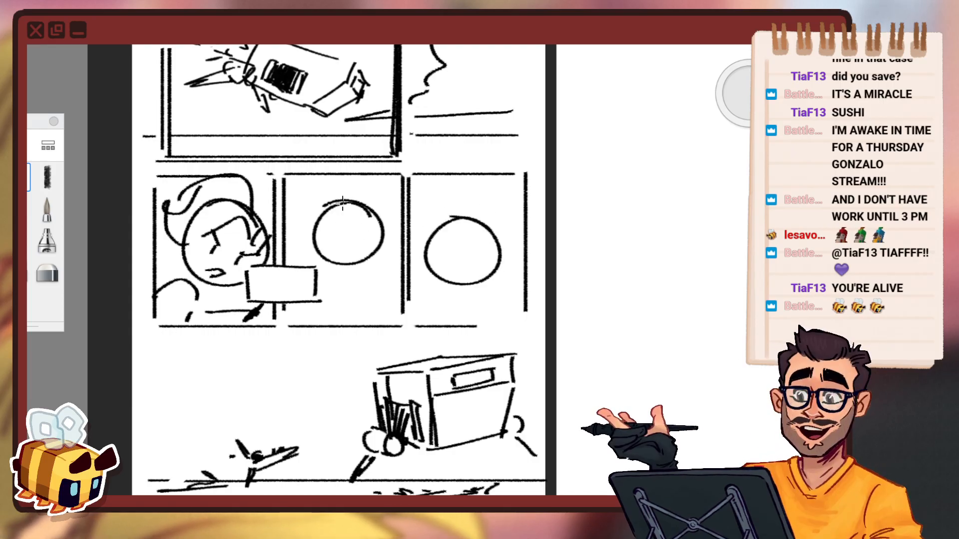
pyautogui.hotkey('ctrl', 'z')
pyautogui.moveTo(349, 197); pyautogui.dragTo(309, 222)
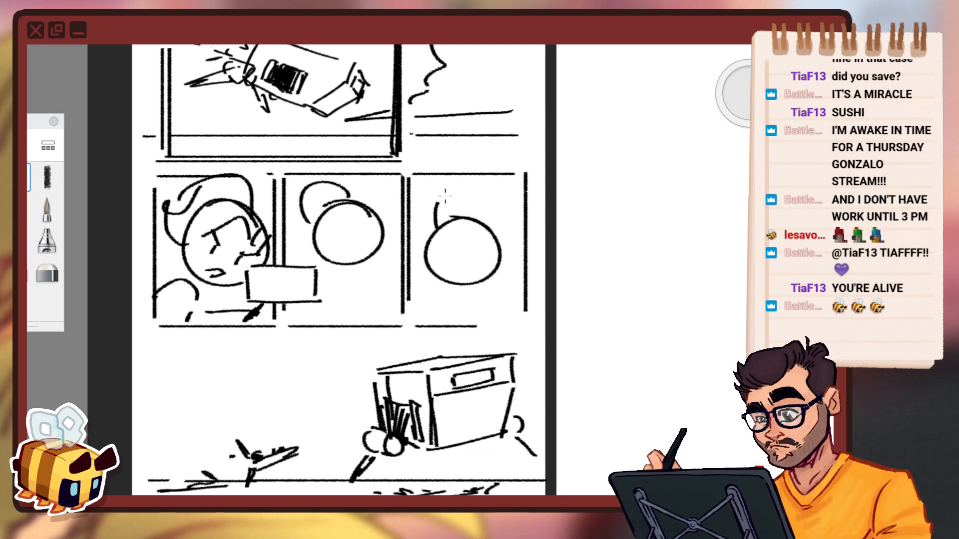
pyautogui.moveTo(445, 195); pyautogui.dragTo(467, 224)
# Give the second panel's figure a blank face with simple eyes and mouth, and sketch its shoulder and hands.
pyautogui.moveTo(342, 229)
pyautogui.mouseDown()
pyautogui.moveTo(364, 236)
pyautogui.moveTo(356, 250)
pyautogui.mouseUp()
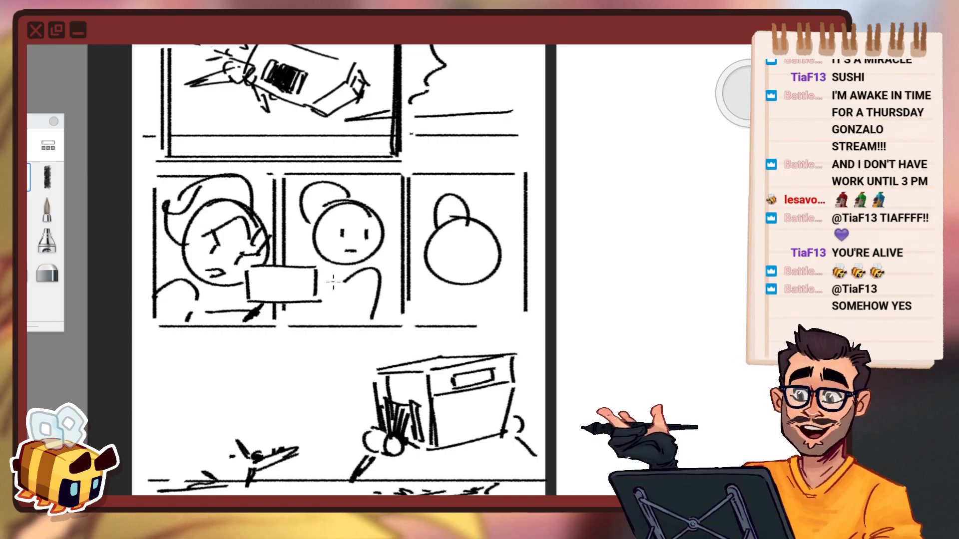
pyautogui.moveTo(391, 310); pyautogui.dragTo(378, 311)
pyautogui.moveTo(316, 320); pyautogui.dragTo(326, 314)
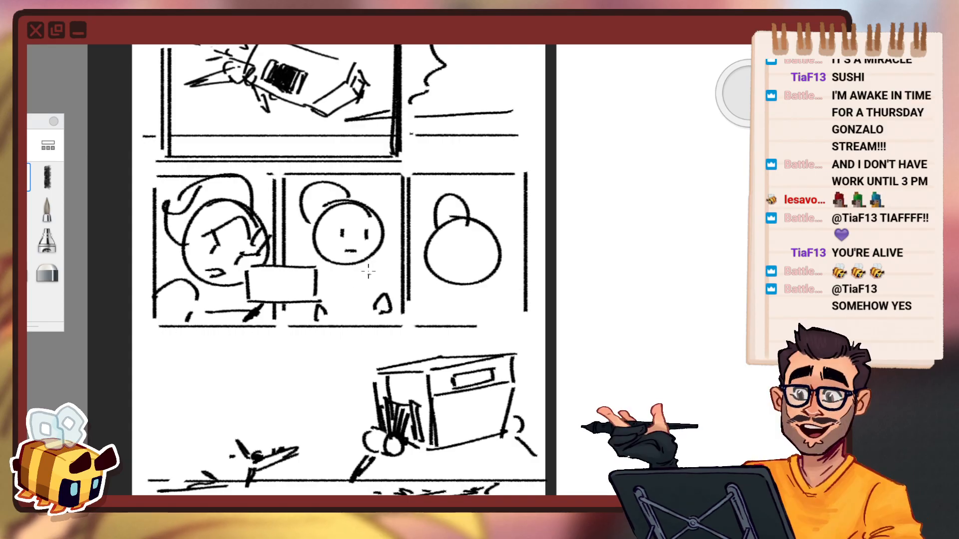
pyautogui.moveTo(370, 267); pyautogui.dragTo(384, 290)
# Draw a frowning face and arms on the third panel's figure and fill in the panel's bottom corners.
pyautogui.moveTo(460, 255)
pyautogui.mouseDown()
pyautogui.moveTo(460, 265)
pyautogui.moveTo(479, 264)
pyautogui.mouseUp()
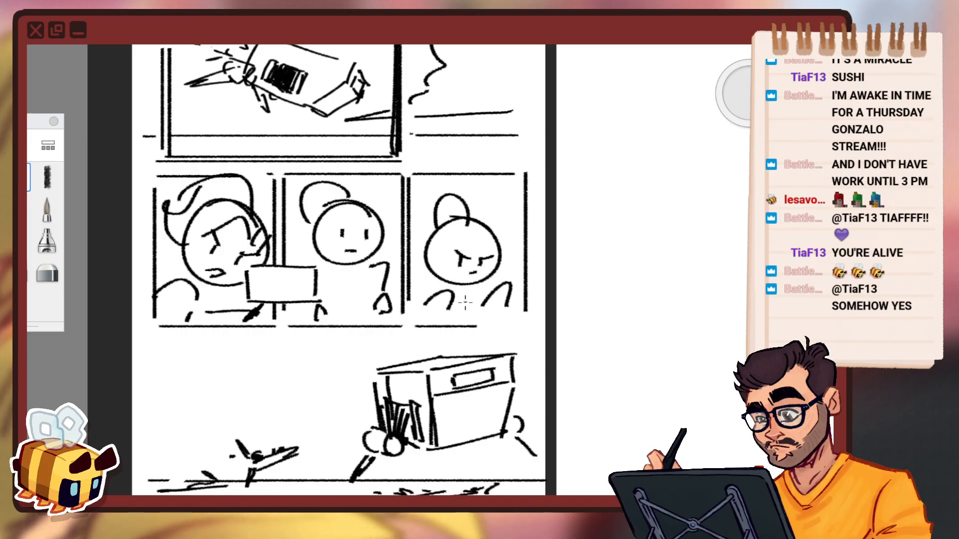
pyautogui.press('space')
pyautogui.moveTo(505, 282)
pyautogui.mouseDown()
pyautogui.moveTo(544, 323)
pyautogui.moveTo(531, 288)
pyautogui.moveTo(489, 276)
pyautogui.mouseUp()
pyautogui.moveTo(487, 310); pyautogui.dragTo(504, 306)
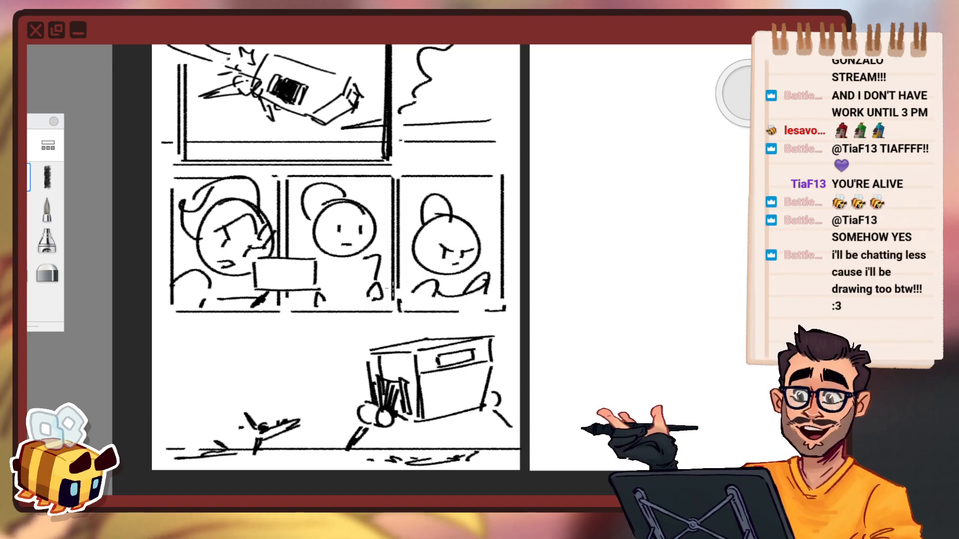
# Erase parts of the rectangular box's edges between the first two panels and sketch hands gripping it from both sides.
pyautogui.press('space')
pyautogui.moveTo(464, 277); pyautogui.dragTo(435, 330)
pyautogui.moveTo(539, 270); pyautogui.dragTo(430, 434)
pyautogui.press('space')
pyautogui.moveTo(458, 325); pyautogui.dragTo(435, 365)
pyautogui.moveTo(505, 317); pyautogui.dragTo(535, 319)
pyautogui.moveTo(494, 343); pyautogui.dragTo(604, 240)
pyautogui.moveTo(413, 379); pyautogui.dragTo(441, 352)
pyautogui.moveTo(495, 348); pyautogui.dragTo(555, 232)
pyautogui.moveTo(365, 394); pyautogui.dragTo(429, 335)
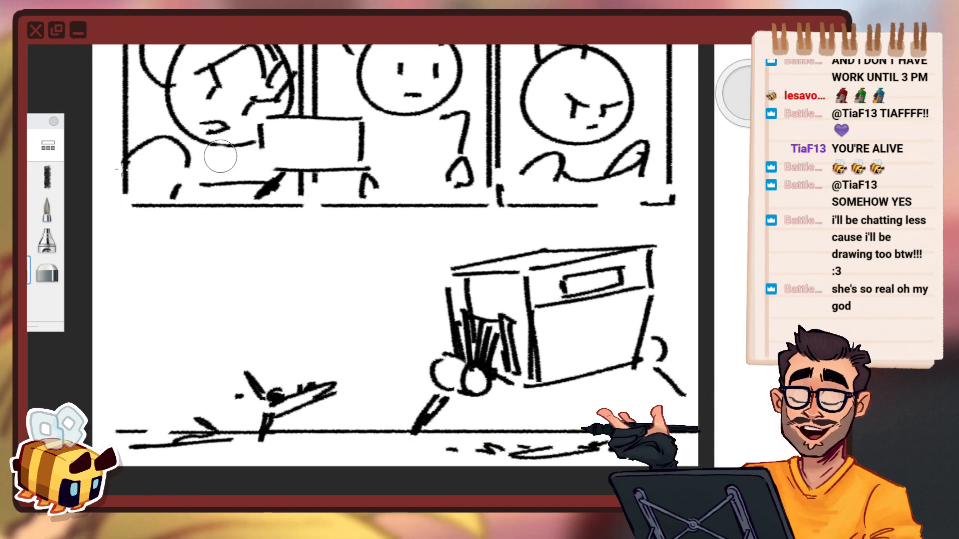
pyautogui.press('e')
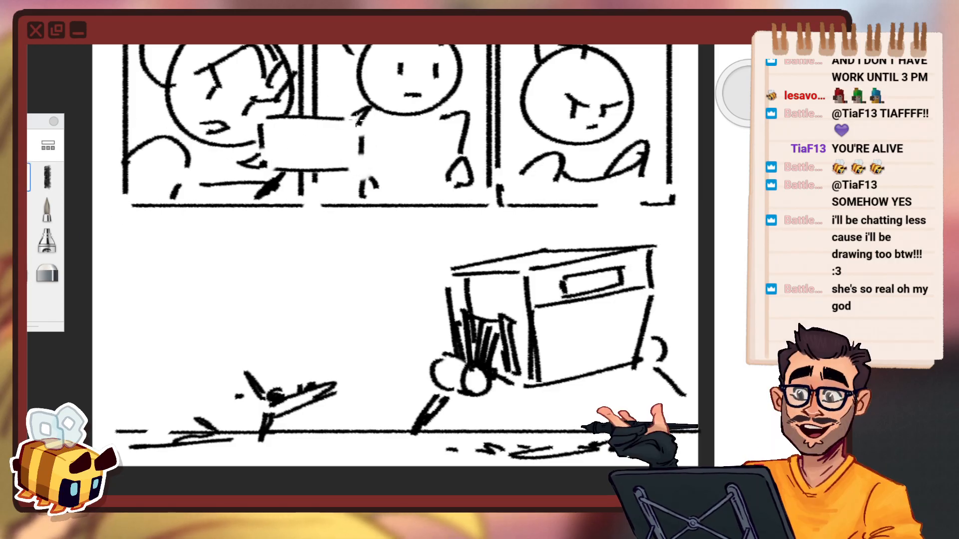
pyautogui.press('space')
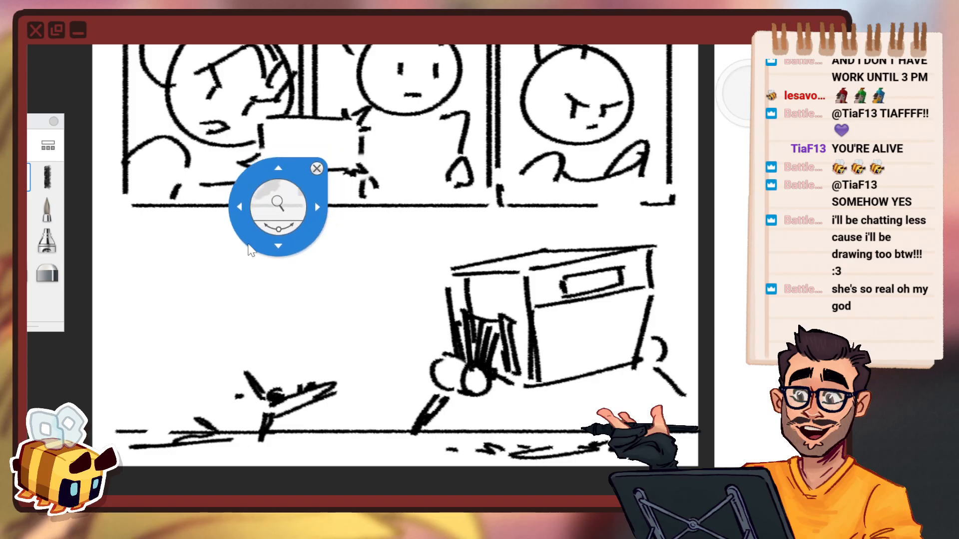
pyautogui.moveTo(278, 206); pyautogui.dragTo(247, 254)
pyautogui.moveTo(311, 222); pyautogui.dragTo(313, 300)
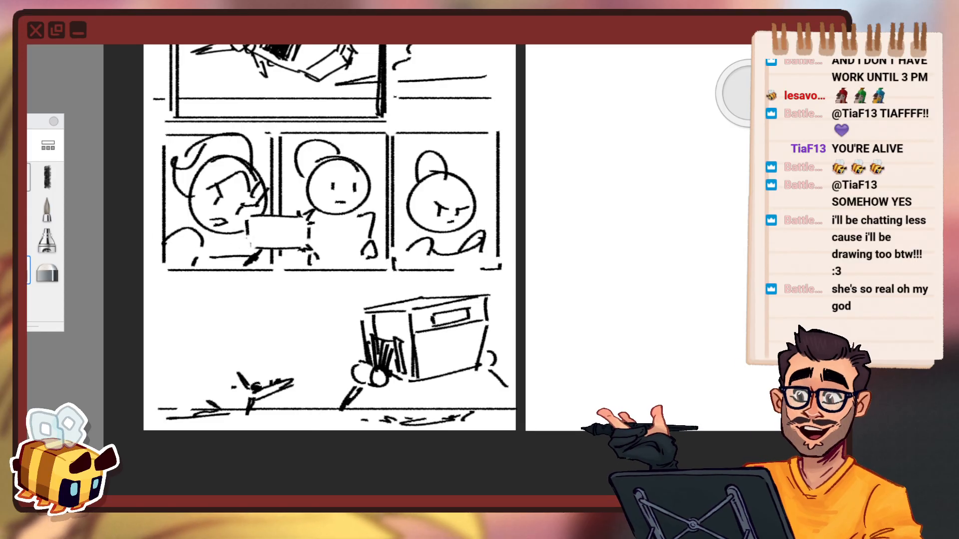
# Erase the spiky debris shape on the ground beside the landed ship and redraw it with simpler strokes.
pyautogui.press('space')
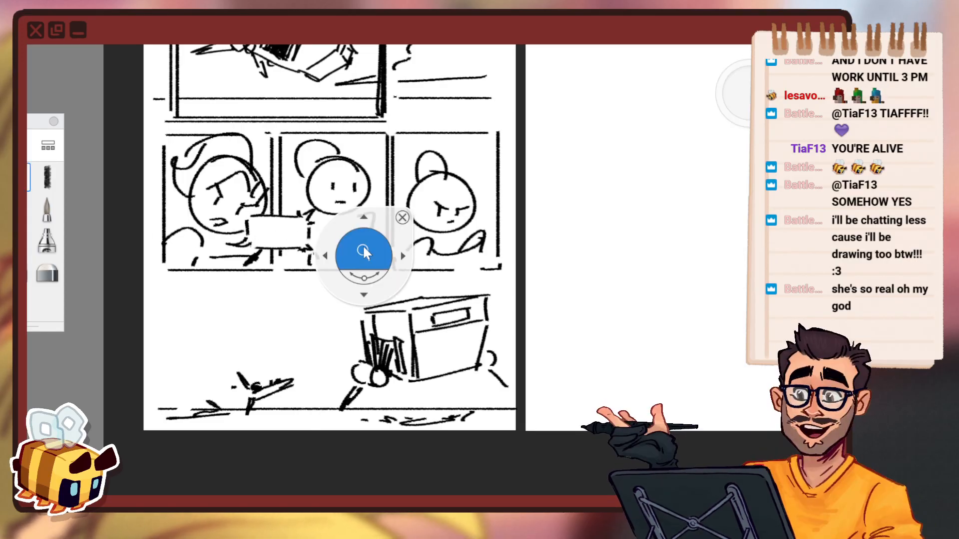
pyautogui.moveTo(364, 254); pyautogui.dragTo(386, 272)
pyautogui.press('space')
pyautogui.moveTo(455, 355); pyautogui.dragTo(445, 272)
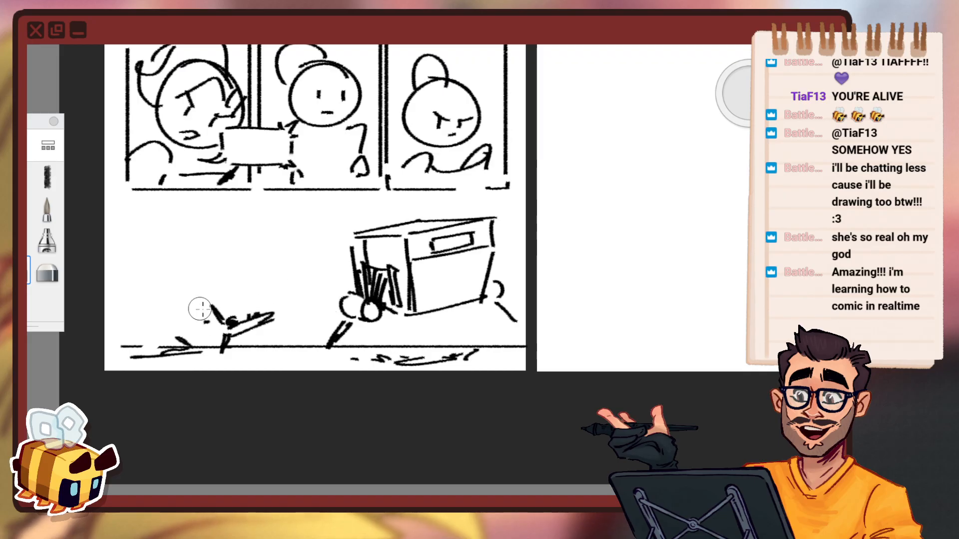
pyautogui.moveTo(203, 306)
pyautogui.mouseDown()
pyautogui.moveTo(250, 335)
pyautogui.moveTo(264, 332)
pyautogui.mouseUp()
pyautogui.click(48, 177)
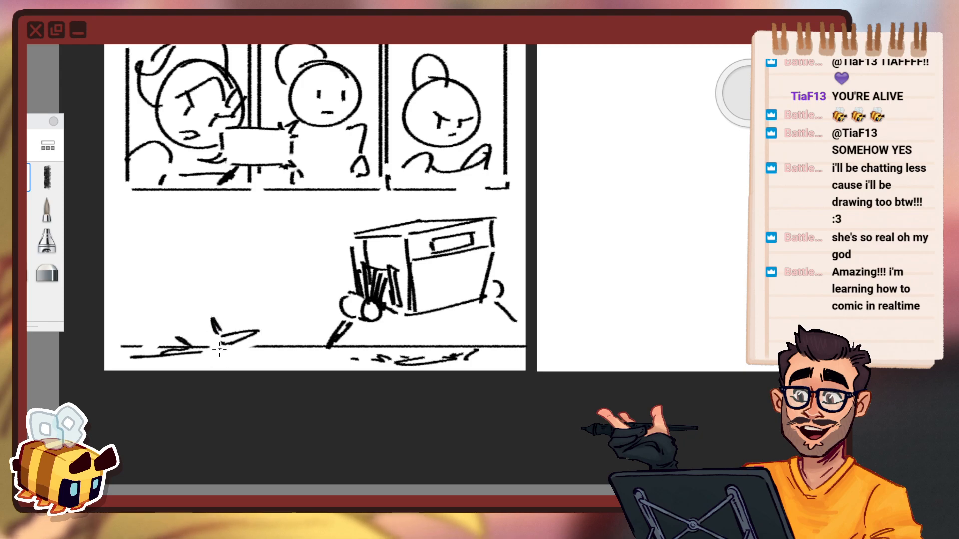
pyautogui.moveTo(219, 326)
pyautogui.mouseDown()
pyautogui.moveTo(233, 337)
pyautogui.moveTo(251, 324)
pyautogui.moveTo(280, 409)
pyautogui.mouseUp()
pyautogui.press('space')
pyautogui.moveTo(372, 400); pyautogui.dragTo(354, 404)
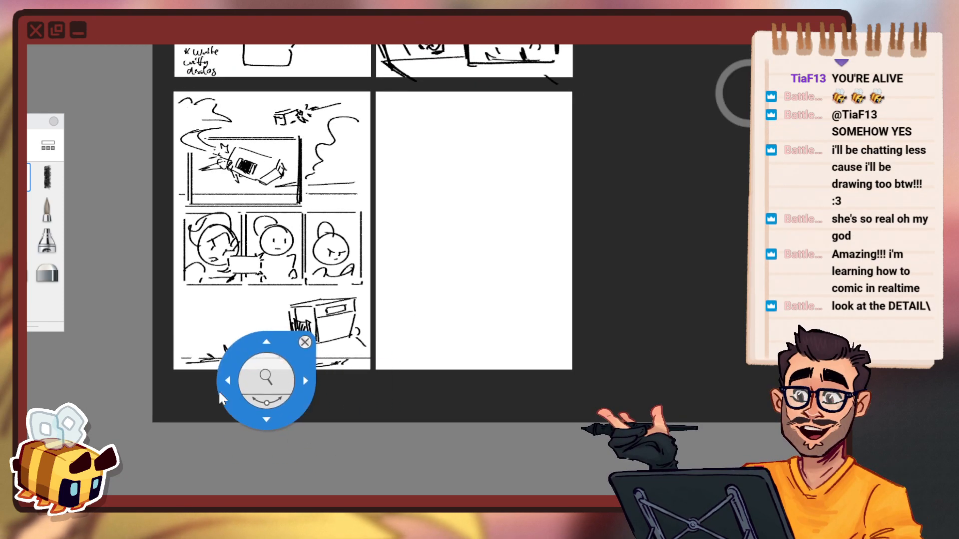
pyautogui.moveTo(245, 381); pyautogui.dragTo(349, 315)
pyautogui.moveTo(415, 303); pyautogui.dragTo(488, 279)
pyautogui.moveTo(260, 349); pyautogui.dragTo(428, 290)
pyautogui.moveTo(260, 296); pyautogui.dragTo(274, 283)
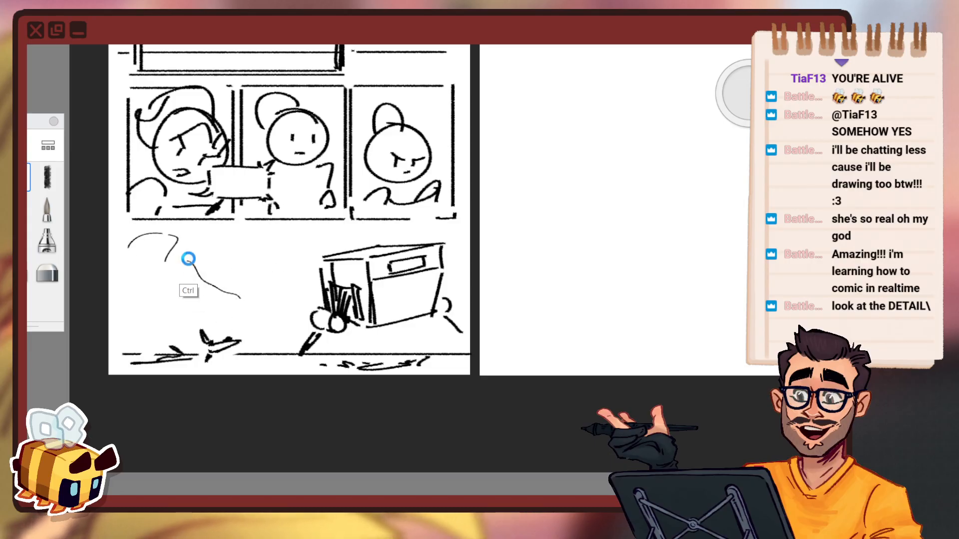
pyautogui.hotkey('ctrl', 'z')
pyautogui.hotkey('ctrl', 'z')
pyautogui.hotkey('ctrl', 'z')
# Draw a thin wavy smoke trail in the empty sky beside the landed ship.
pyautogui.moveTo(124, 242)
pyautogui.mouseDown()
pyautogui.moveTo(178, 254)
pyautogui.moveTo(198, 283)
pyautogui.moveTo(233, 304)
pyautogui.mouseUp()
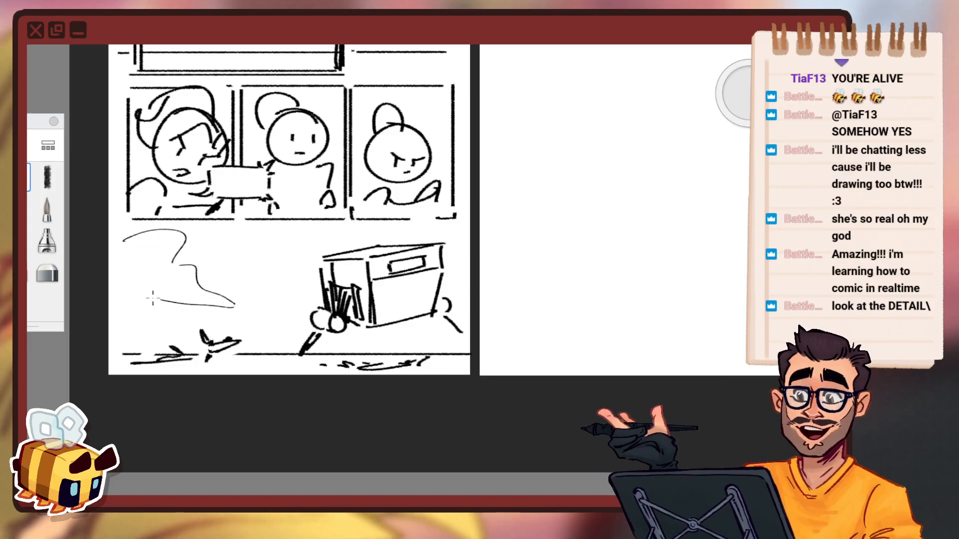
pyautogui.press('space')
pyautogui.moveTo(442, 298); pyautogui.dragTo(406, 309)
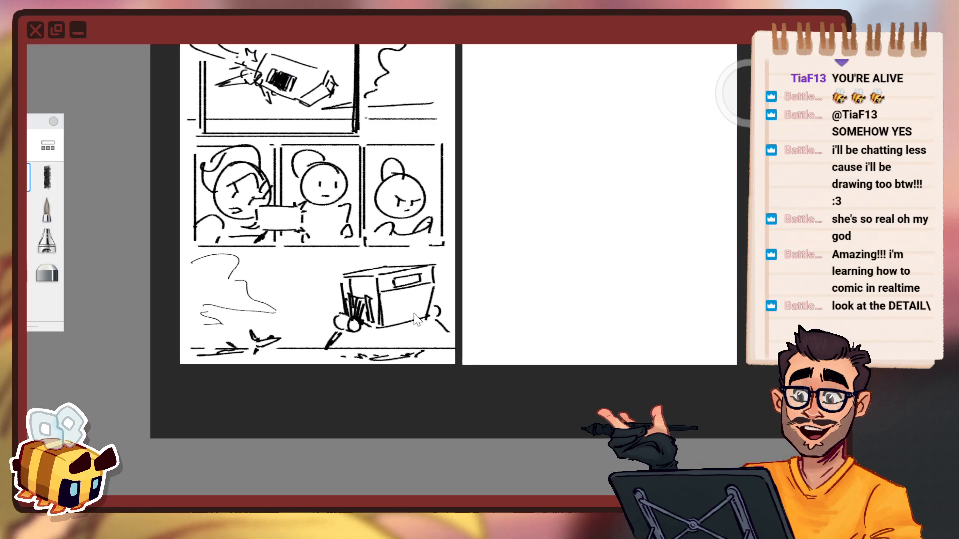
pyautogui.moveTo(359, 257)
pyautogui.mouseDown()
pyautogui.moveTo(285, 328)
pyautogui.moveTo(323, 324)
pyautogui.mouseUp()
pyautogui.hotkey('ctrl', 'z')
pyautogui.hotkey('ctrl', 'z')
pyautogui.hotkey('ctrl', 'z')
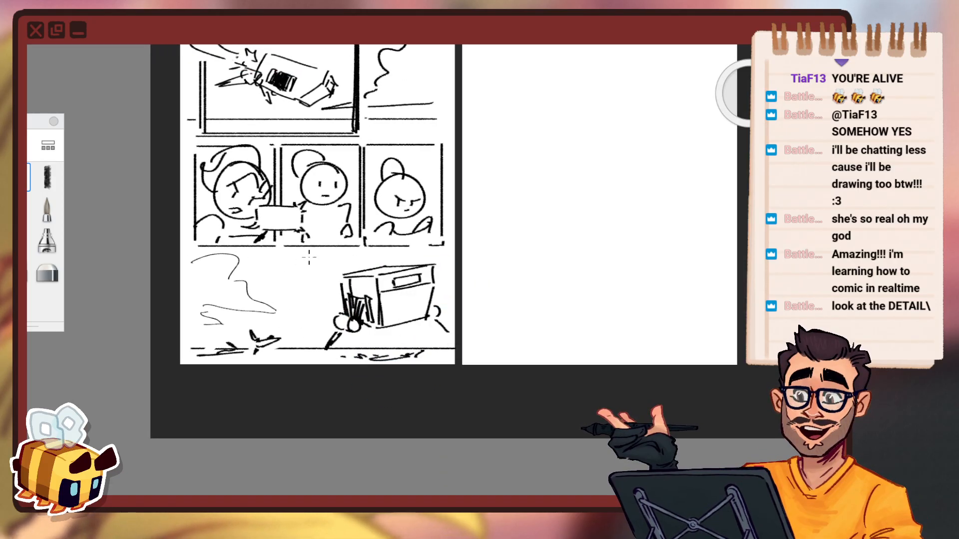
pyautogui.hotkey('ctrl', 'z')
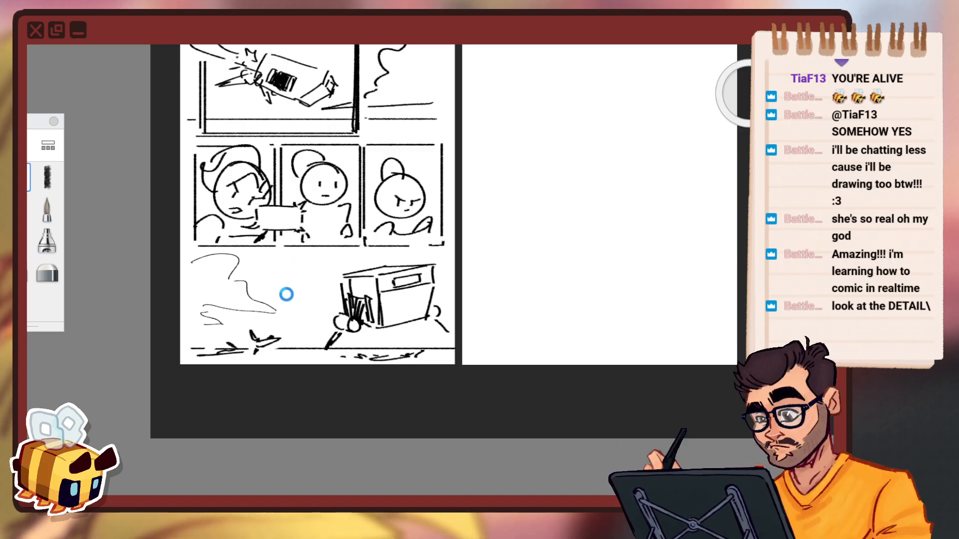
# Add thin swirling curves and a small dot in the sky between the smoke trail and the ship.
pyautogui.moveTo(274, 249); pyautogui.dragTo(302, 266)
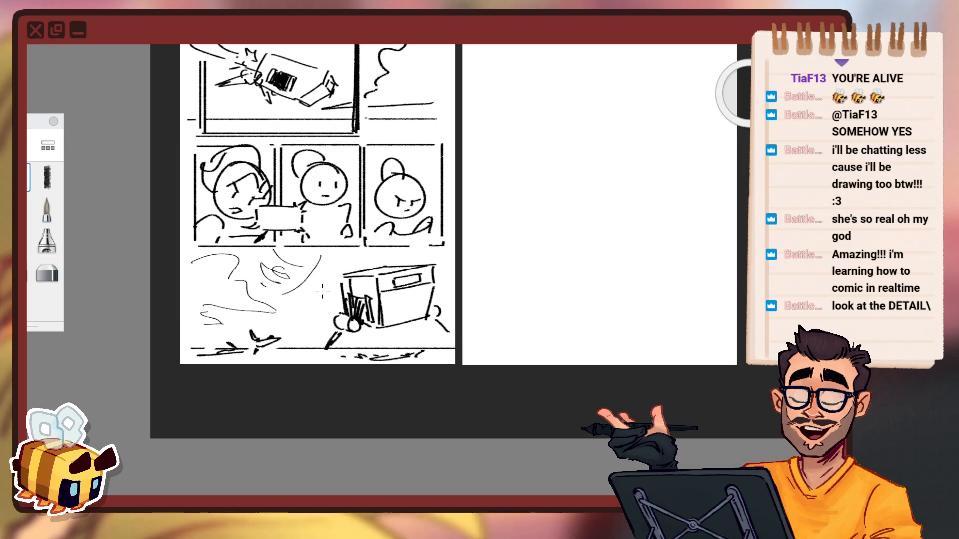
pyautogui.moveTo(375, 303); pyautogui.dragTo(368, 370)
pyautogui.moveTo(528, 334); pyautogui.dragTo(540, 308)
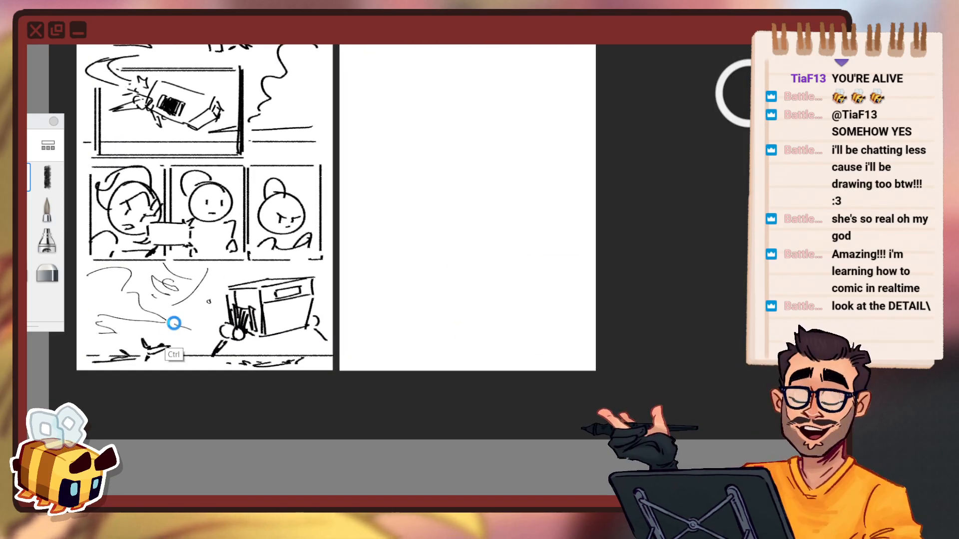
pyautogui.moveTo(327, 331); pyautogui.dragTo(321, 392)
pyautogui.moveTo(364, 369); pyautogui.dragTo(371, 385)
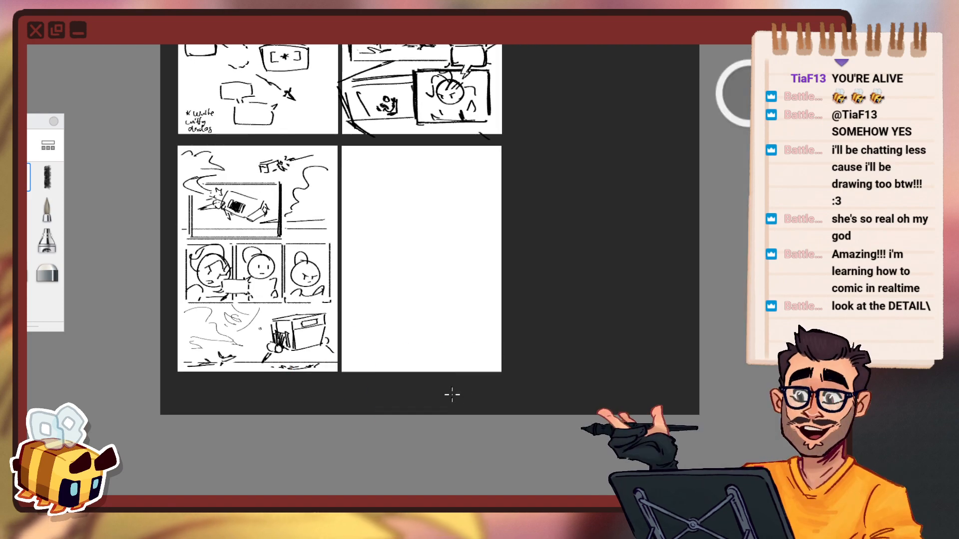
# Set the brush size to 4.8.
pyautogui.moveTo(308, 248); pyautogui.dragTo(340, 202)
pyautogui.moveTo(393, 168); pyautogui.dragTo(404, 218)
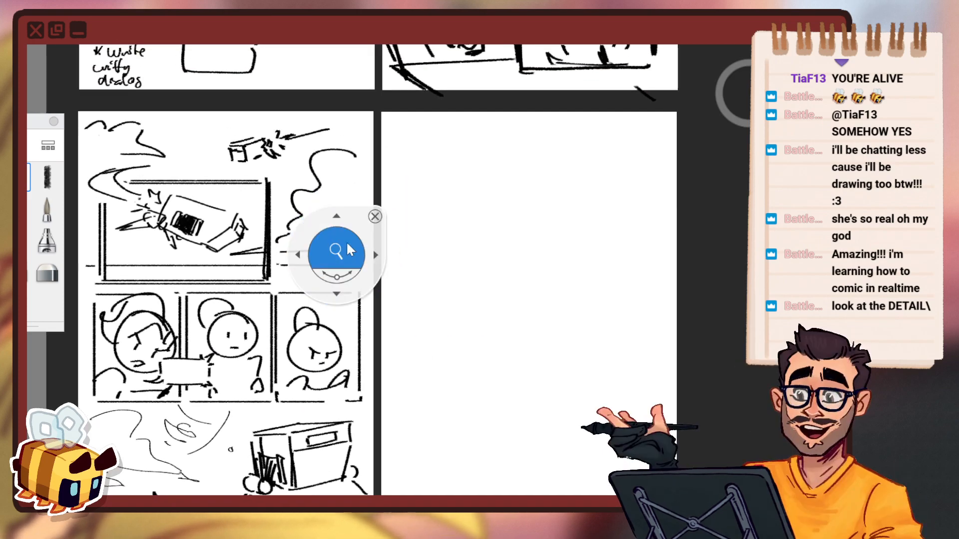
pyautogui.moveTo(343, 252); pyautogui.dragTo(346, 285)
pyautogui.moveTo(416, 276); pyautogui.dragTo(428, 229)
pyautogui.moveTo(315, 333); pyautogui.dragTo(336, 305)
pyautogui.moveTo(481, 260); pyautogui.dragTo(414, 330)
pyautogui.moveTo(462, 273); pyautogui.dragTo(446, 263)
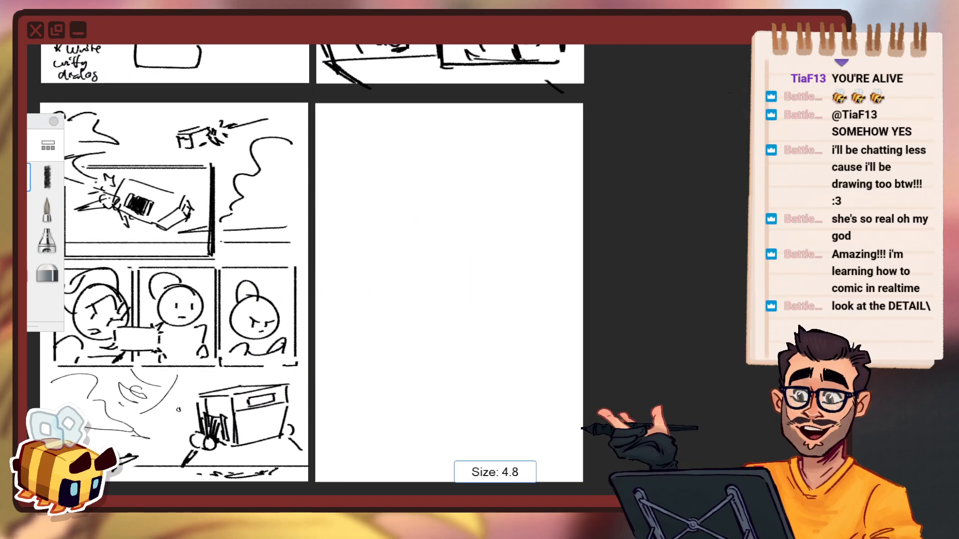
# Inspect the figures in the second and third panels of the character row up close.
pyautogui.press('space')
pyautogui.moveTo(340, 296); pyautogui.dragTo(385, 317)
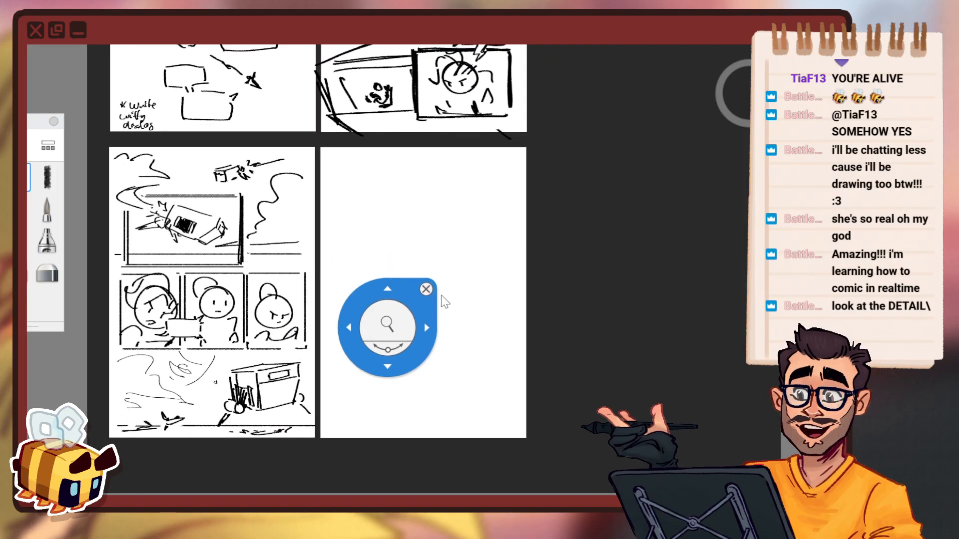
pyautogui.moveTo(442, 295); pyautogui.dragTo(528, 323)
pyautogui.press('space')
pyautogui.press('space')
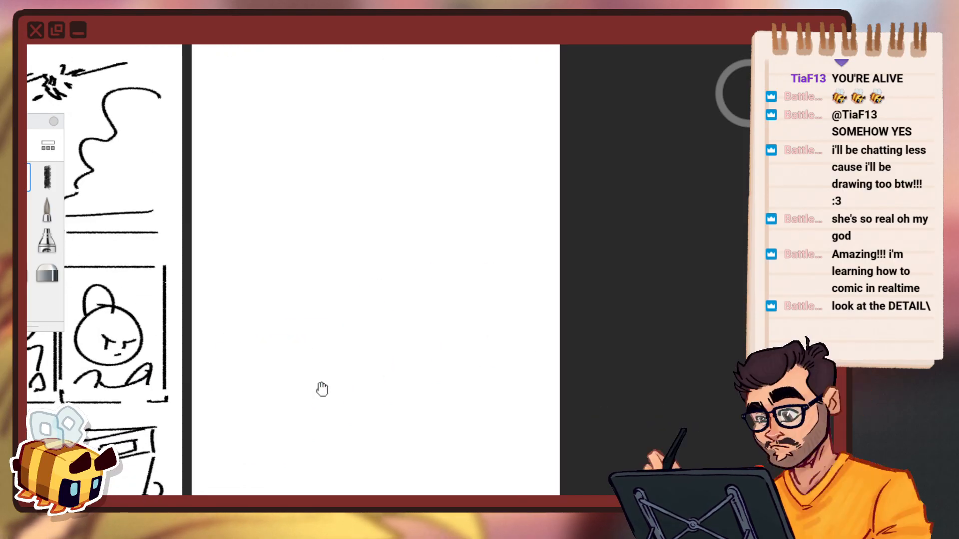
pyautogui.moveTo(322, 390); pyautogui.dragTo(542, 344)
pyautogui.moveTo(282, 363); pyautogui.dragTo(511, 333)
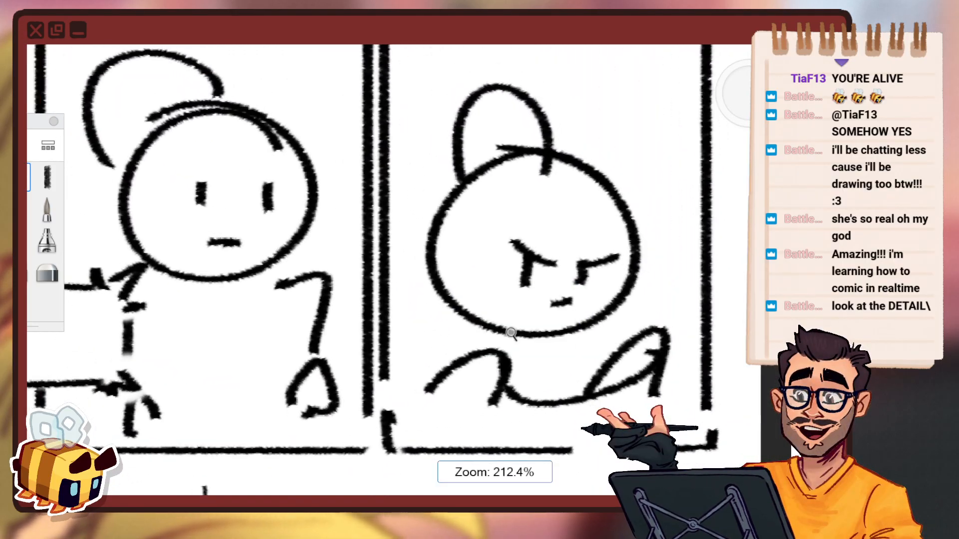
pyautogui.moveTo(572, 324); pyautogui.dragTo(620, 352)
pyautogui.click(627, 340)
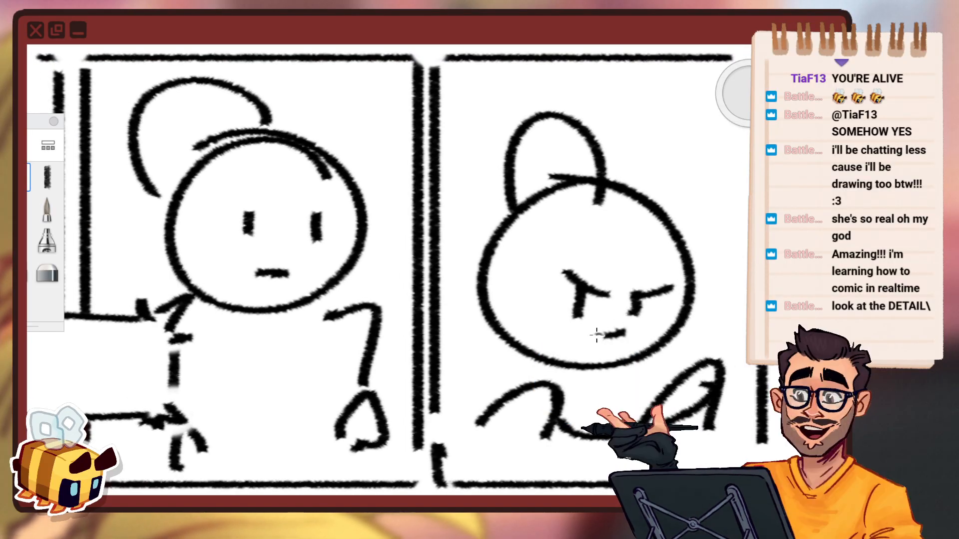
# Review the earlier thumbnail pages and return to the empty page beside the ship page.
pyautogui.press('space')
pyautogui.moveTo(538, 304); pyautogui.dragTo(539, 424)
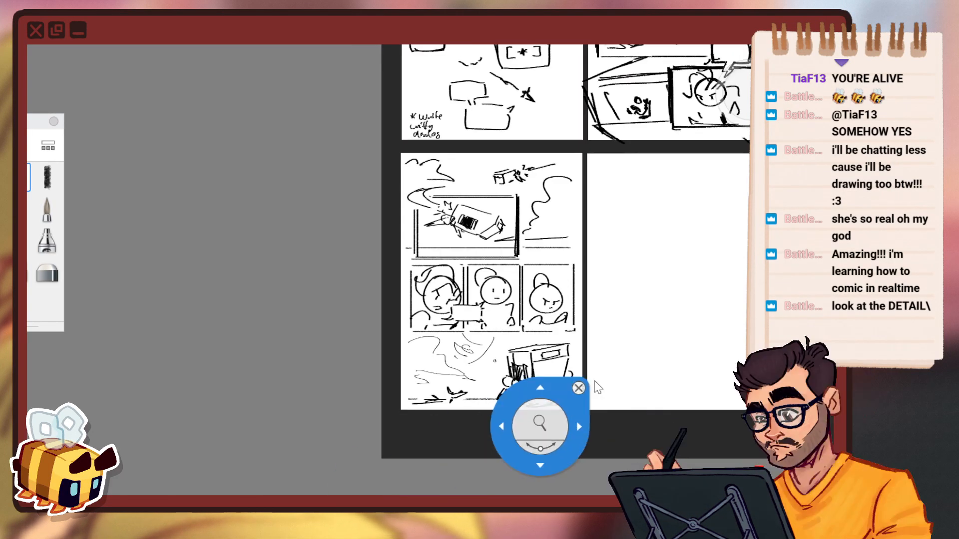
pyautogui.moveTo(595, 380); pyautogui.dragTo(478, 463)
pyautogui.moveTo(567, 270); pyautogui.dragTo(486, 390)
pyautogui.moveTo(610, 250); pyautogui.dragTo(501, 446)
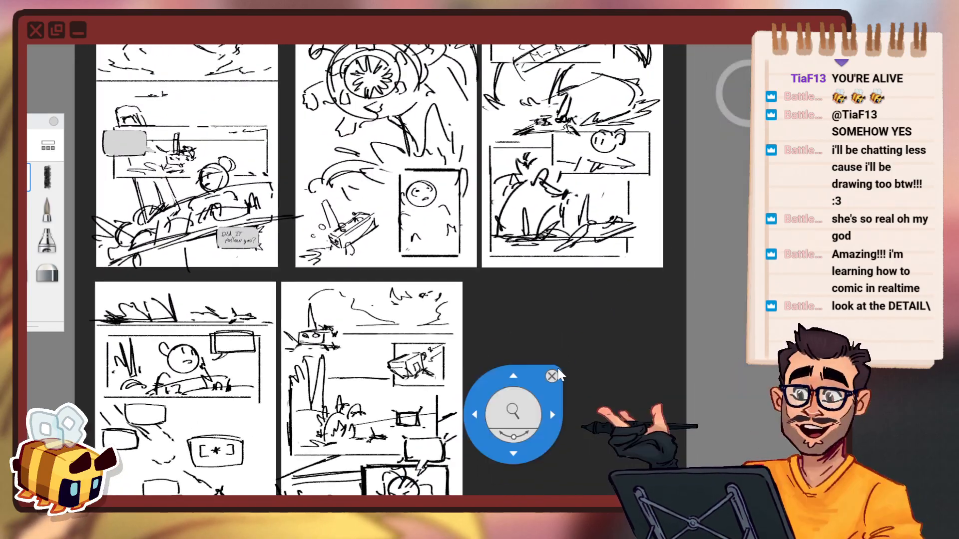
pyautogui.moveTo(558, 370); pyautogui.dragTo(530, 411)
pyautogui.moveTo(525, 322); pyautogui.dragTo(543, 347)
pyautogui.moveTo(610, 352); pyautogui.dragTo(637, 373)
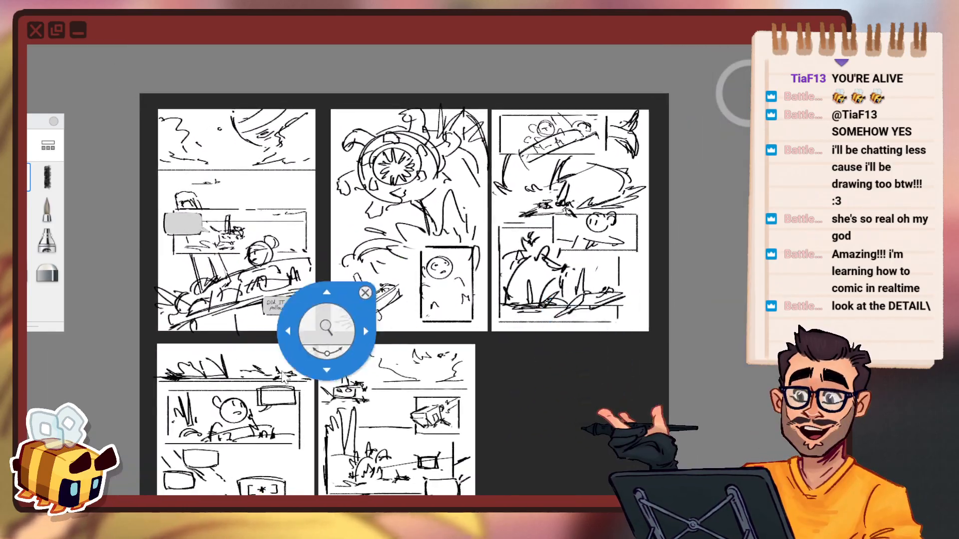
pyautogui.moveTo(324, 327); pyautogui.dragTo(327, 353)
pyautogui.moveTo(462, 311); pyautogui.dragTo(460, 300)
pyautogui.moveTo(516, 414); pyautogui.dragTo(509, 284)
pyautogui.moveTo(484, 444); pyautogui.dragTo(490, 258)
pyautogui.moveTo(337, 354); pyautogui.dragTo(361, 300)
pyautogui.moveTo(477, 262); pyautogui.dragTo(527, 308)
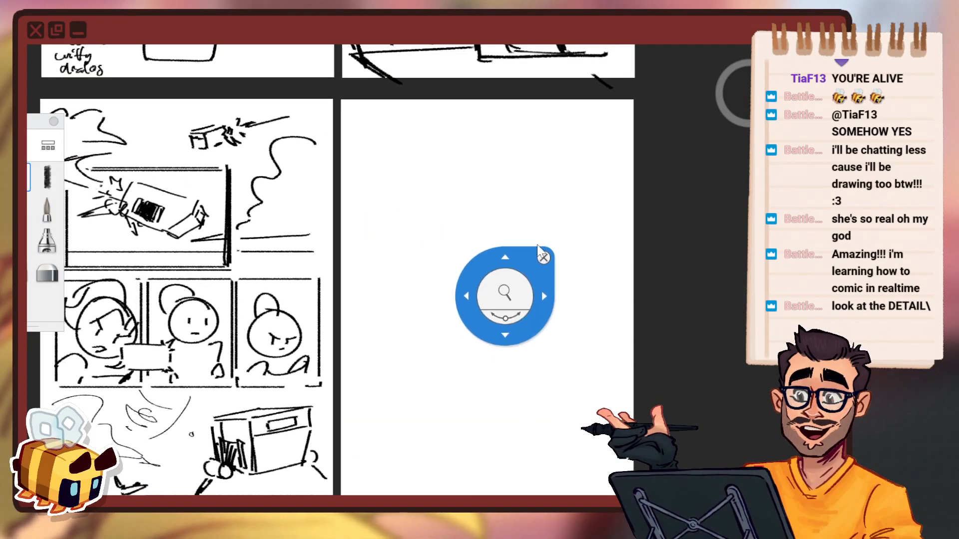
pyautogui.click(543, 258)
pyautogui.hotkey('ctrl', 'shift')
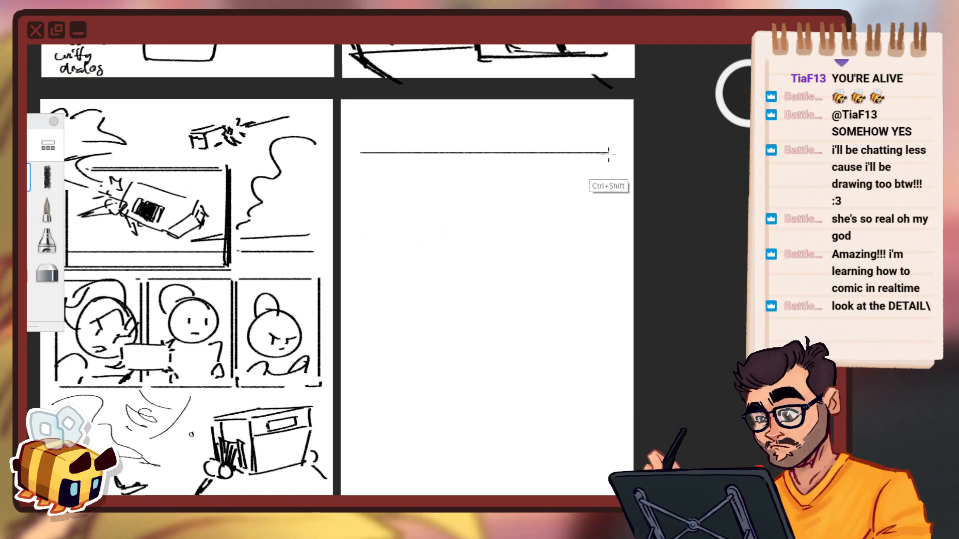
pyautogui.hotkey('ctrl', 'z')
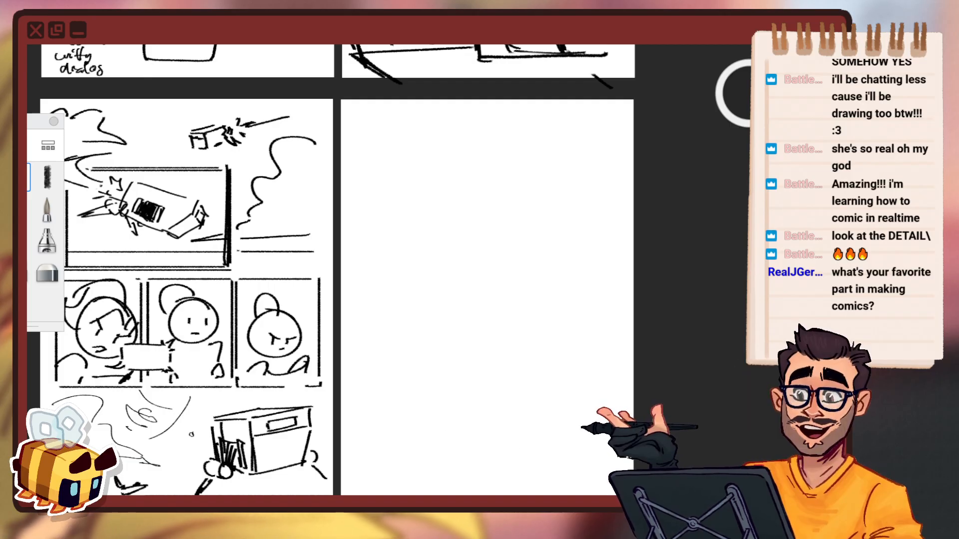
# Examine the whole set of thumbnail pages from the first row down to the ship page and the empty page.
pyautogui.scroll(-3, 362, 237)
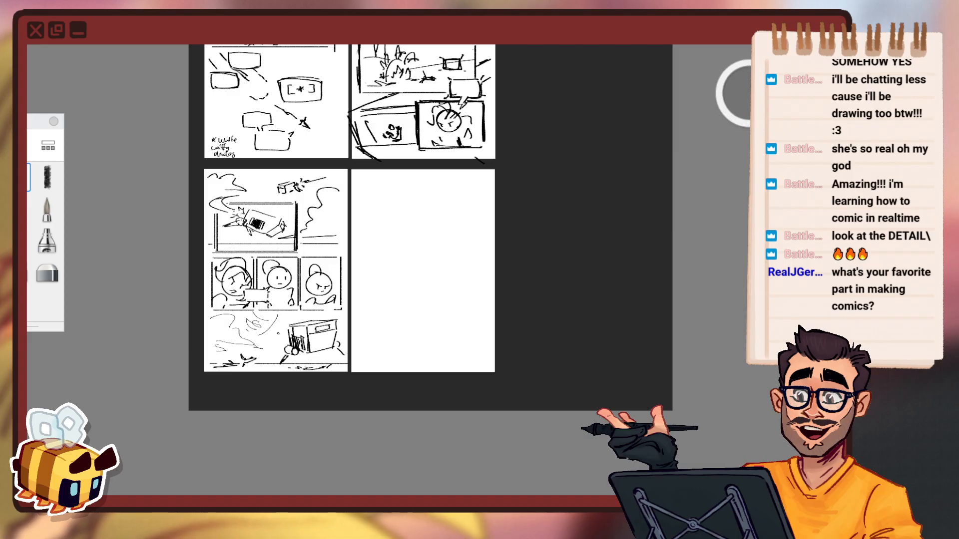
pyautogui.press('space')
pyautogui.moveTo(674, 154); pyautogui.dragTo(729, 434)
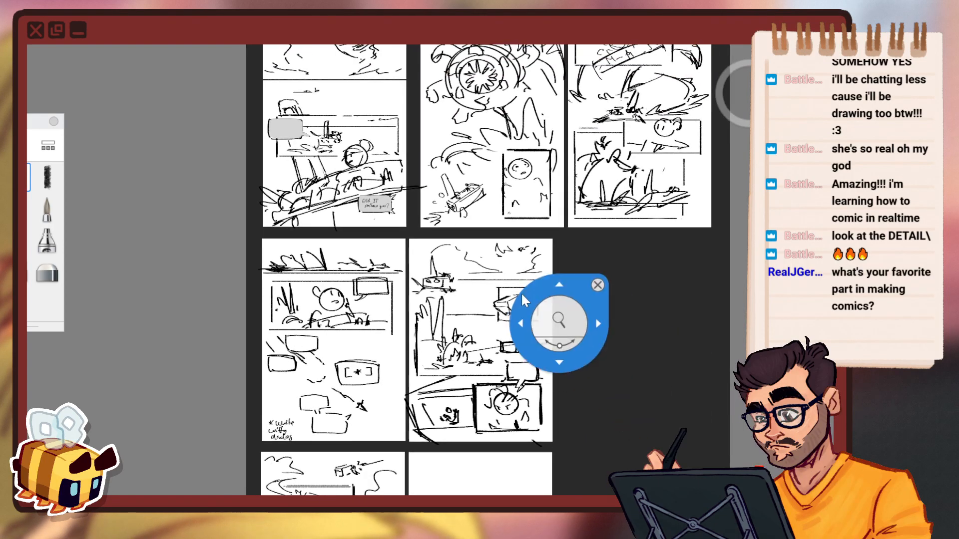
pyautogui.scroll(-2, 497, 279)
pyautogui.press('space')
pyautogui.moveTo(600, 258); pyautogui.dragTo(598, 293)
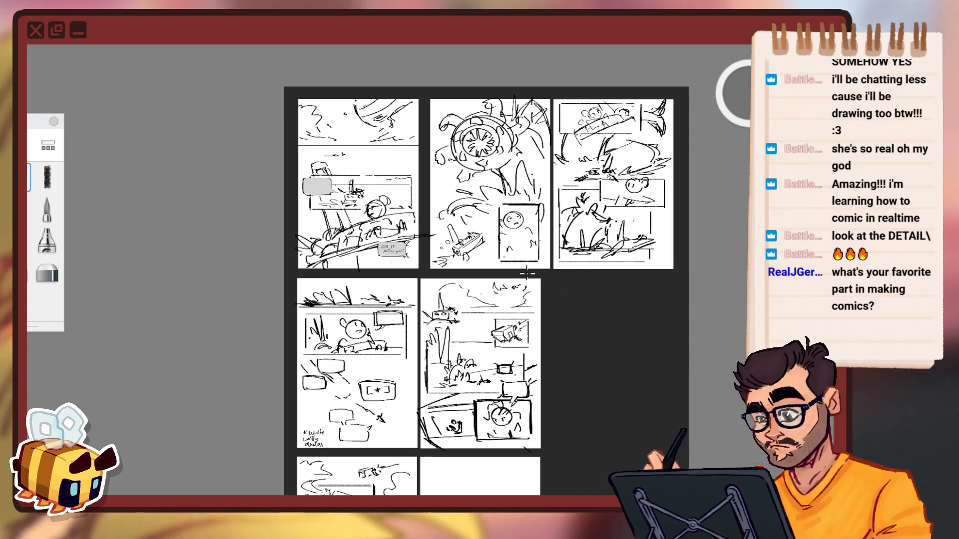
pyautogui.scroll(2, 418, 232)
pyautogui.scroll(1, 420, 233)
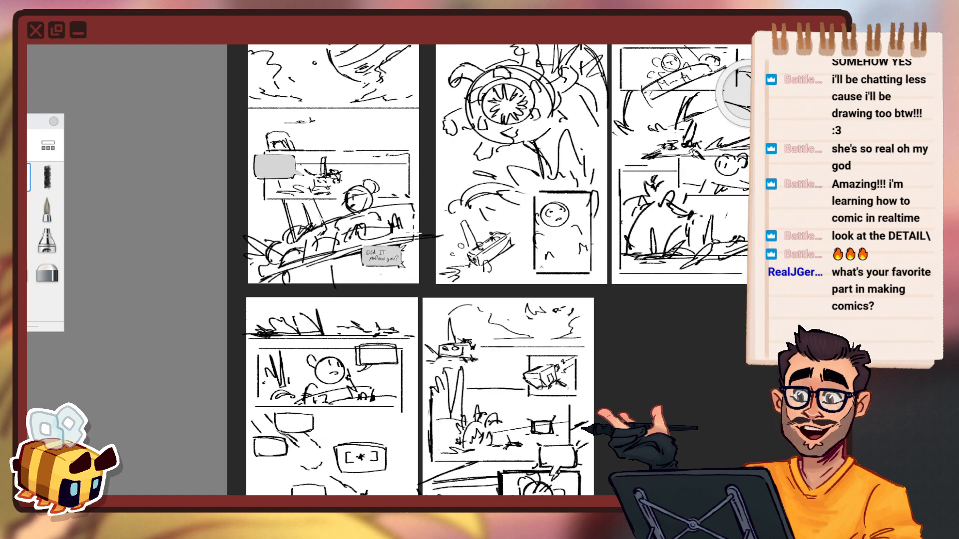
pyautogui.press('space')
pyautogui.moveTo(619, 239); pyautogui.dragTo(571, 313)
pyautogui.scroll(1, 570, 313)
pyautogui.press('space')
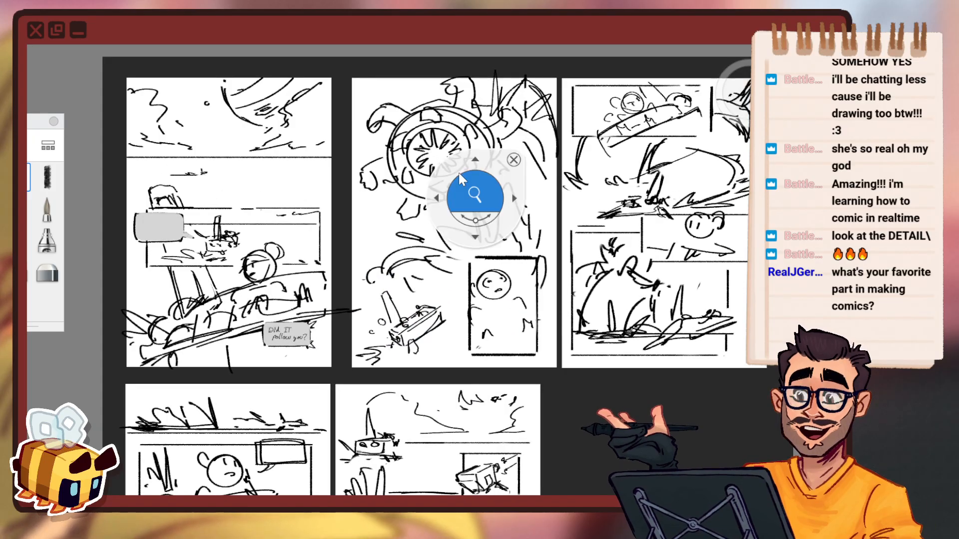
pyautogui.scroll(-2, 518, 302)
pyautogui.press('space')
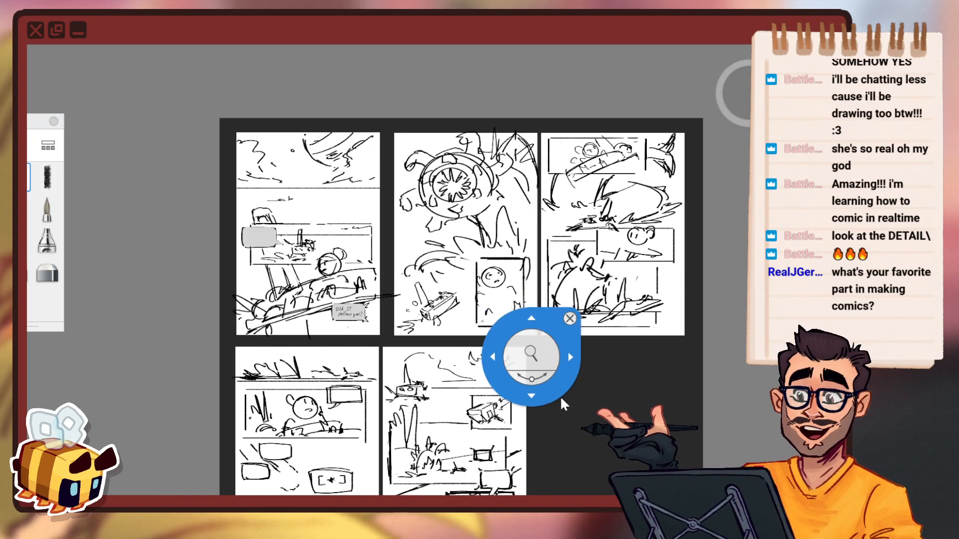
pyautogui.moveTo(561, 395); pyautogui.dragTo(490, 233)
pyautogui.moveTo(536, 356); pyautogui.dragTo(591, 405)
pyautogui.press('space')
pyautogui.moveTo(477, 385); pyautogui.dragTo(457, 263)
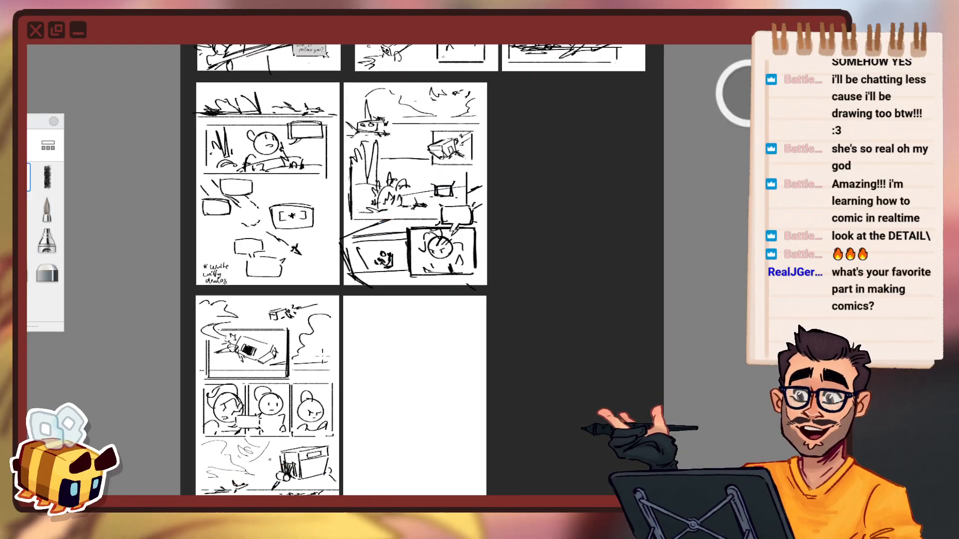
# Review the upper rows of thumbnail pages up close and return to the ship page and the empty page beside it.
pyautogui.press('space')
pyautogui.moveTo(403, 431); pyautogui.dragTo(357, 414)
pyautogui.moveTo(465, 385); pyautogui.dragTo(431, 342)
pyautogui.moveTo(544, 240); pyautogui.dragTo(537, 499)
pyautogui.press('space')
pyautogui.press('space')
pyautogui.moveTo(500, 327); pyautogui.dragTo(514, 270)
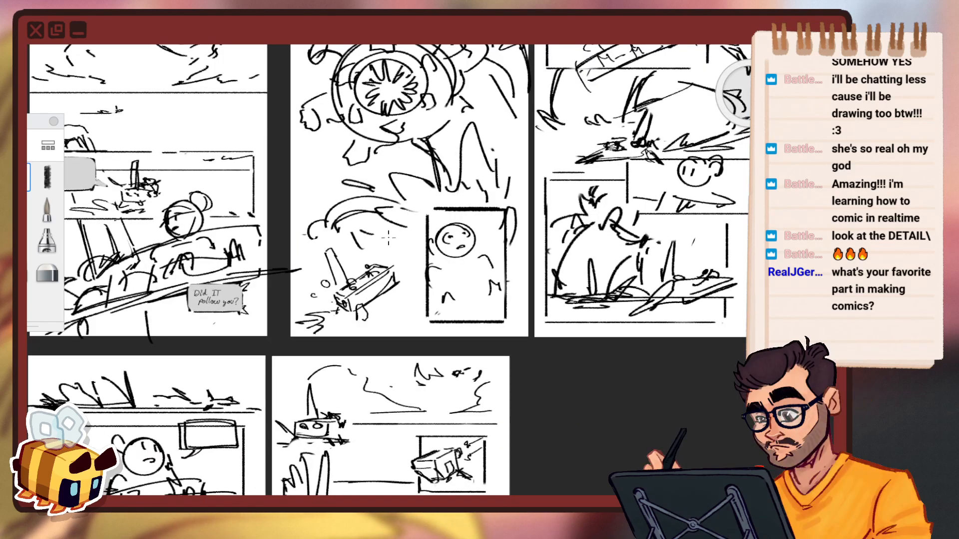
pyautogui.press('space')
pyautogui.moveTo(357, 231); pyautogui.dragTo(336, 268)
pyautogui.press('space')
pyautogui.moveTo(484, 382); pyautogui.dragTo(433, 354)
pyautogui.press('space')
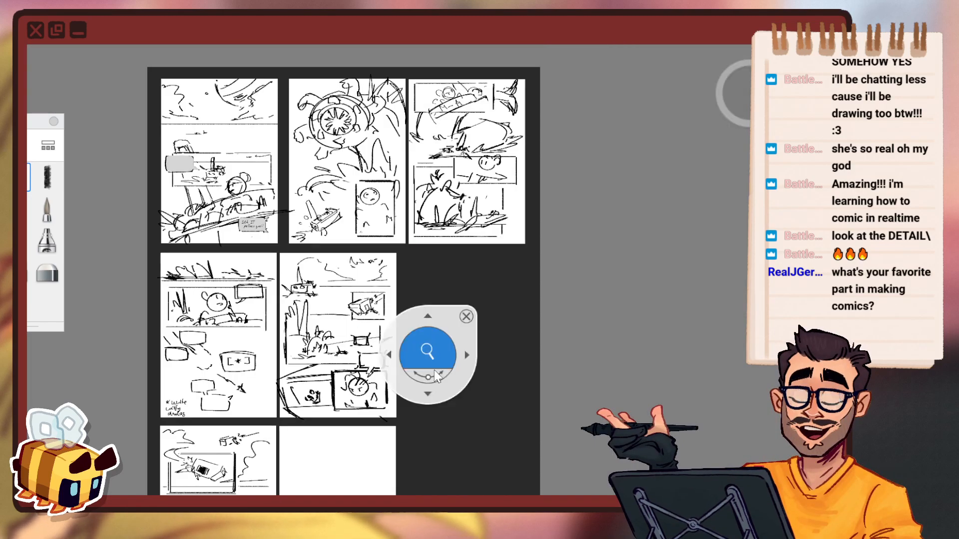
pyautogui.moveTo(447, 393); pyautogui.dragTo(480, 230)
pyautogui.press('space')
pyautogui.moveTo(233, 265); pyautogui.dragTo(246, 222)
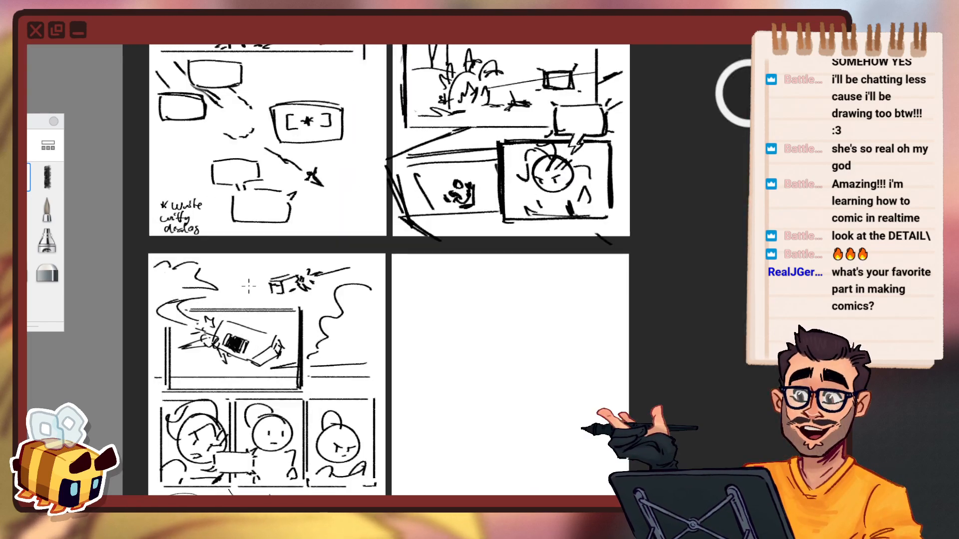
pyautogui.press('space')
pyautogui.moveTo(458, 356); pyautogui.dragTo(461, 228)
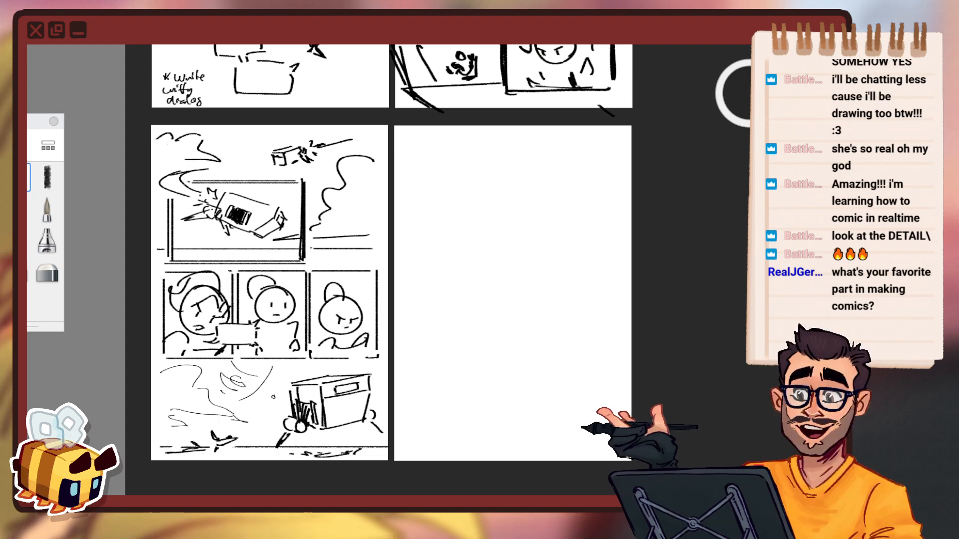
# Switch to the reference image board and examine the annotated spread of the swordsman fighting the wolves.
pyautogui.hotkey('alt', 'Tab')
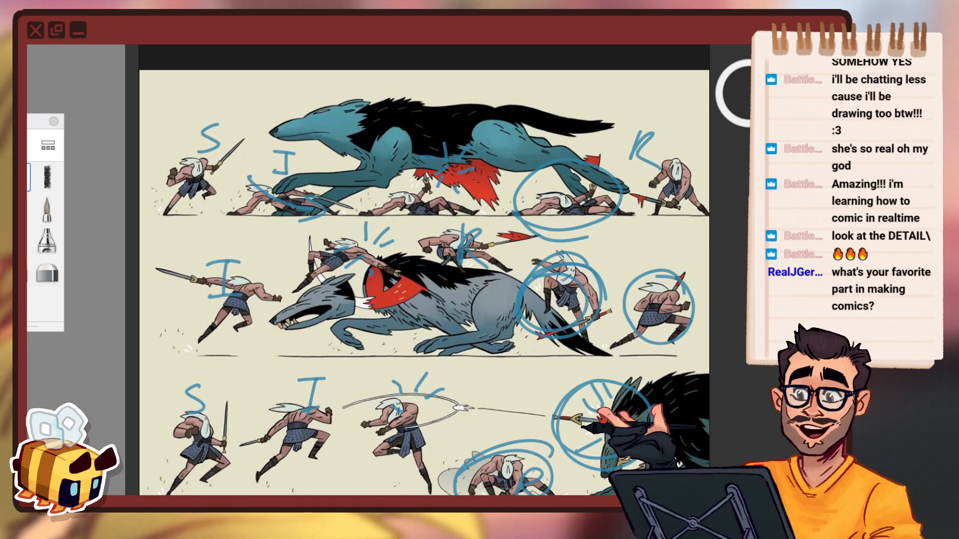
pyautogui.hotkey('ctrl', 'f')
pyautogui.hotkey('ctrl', 'f')
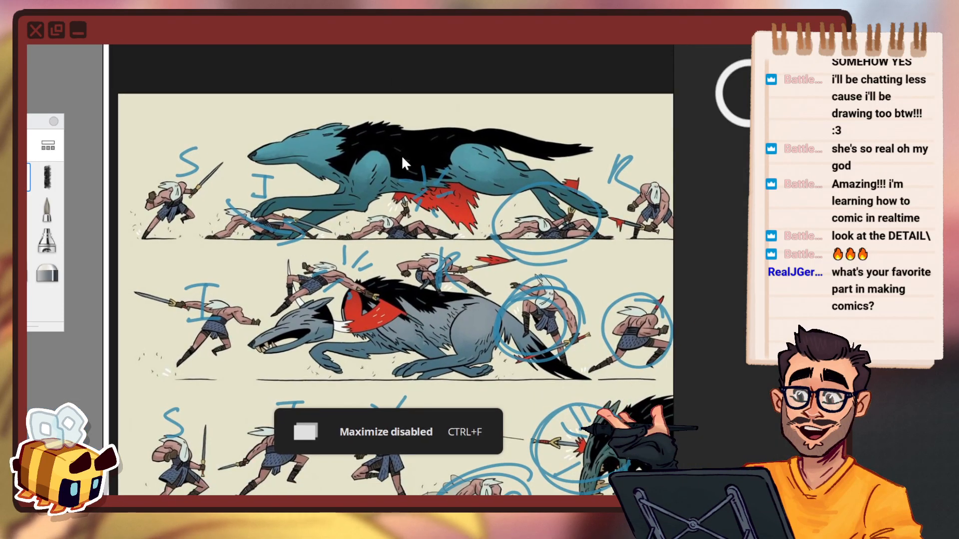
pyautogui.scroll(-3, 401, 155)
pyautogui.moveTo(393, 68); pyautogui.dragTo(351, 32)
pyautogui.scroll(2, 505, 225)
pyautogui.scroll(-1, 547, 195)
pyautogui.moveTo(585, 174); pyautogui.dragTo(691, 187)
pyautogui.scroll(1, 611, 191)
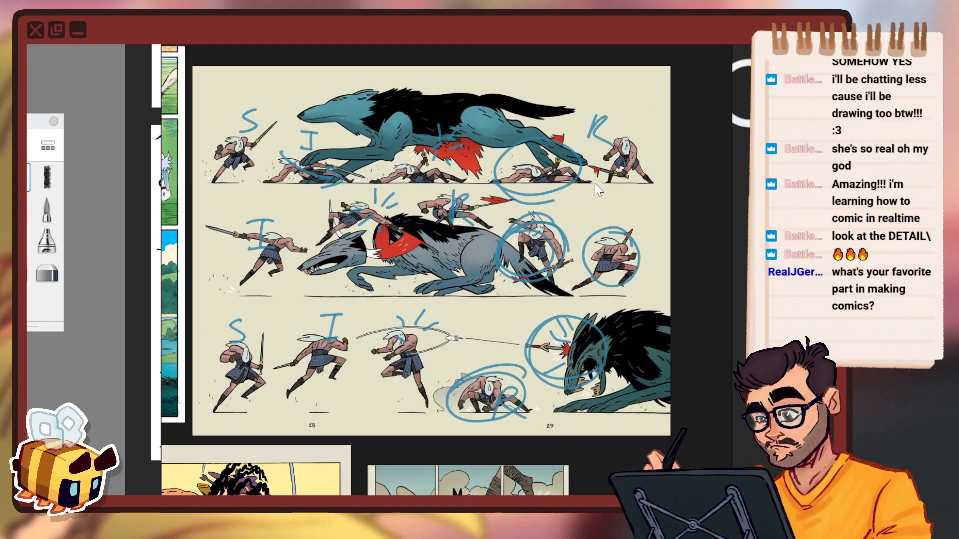
pyautogui.moveTo(505, 39); pyautogui.dragTo(512, 20)
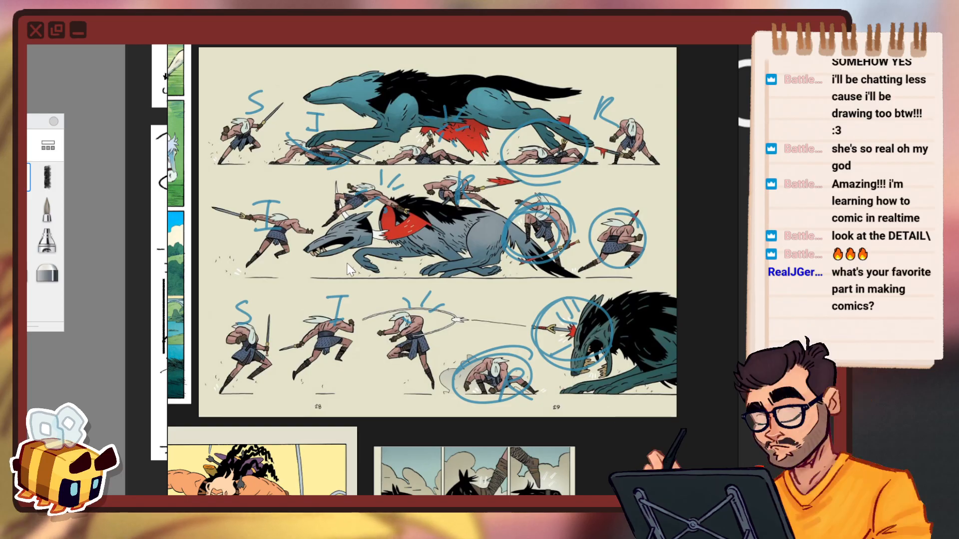
# Study the comic page with the horses and giant wolf, from its top row to the tall jaw panels.
pyautogui.scroll(-2, 347, 263)
pyautogui.moveTo(533, 389); pyautogui.dragTo(602, 123)
pyautogui.scroll(2, 347, 315)
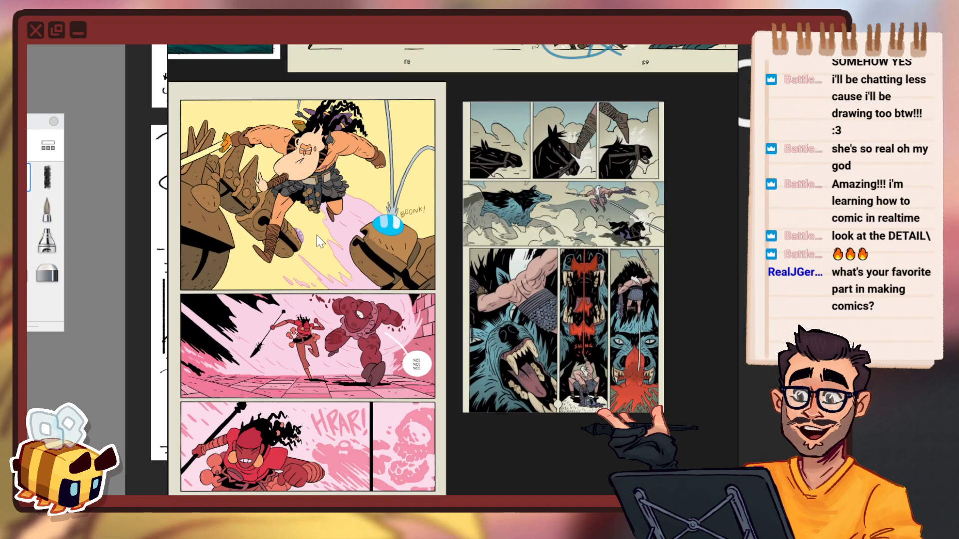
pyautogui.moveTo(634, 405); pyautogui.dragTo(551, 372)
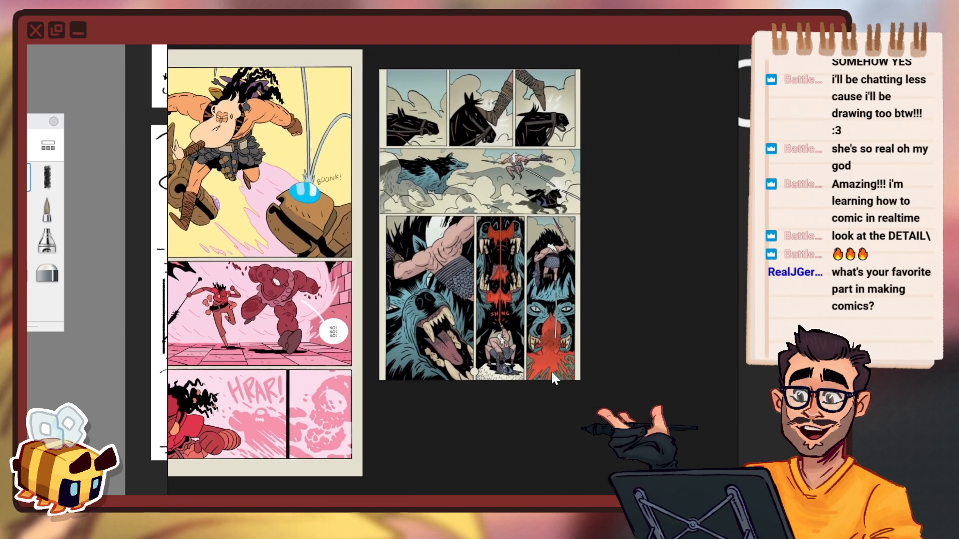
pyautogui.scroll(2, 595, 240)
pyautogui.moveTo(582, 193); pyautogui.dragTo(586, 242)
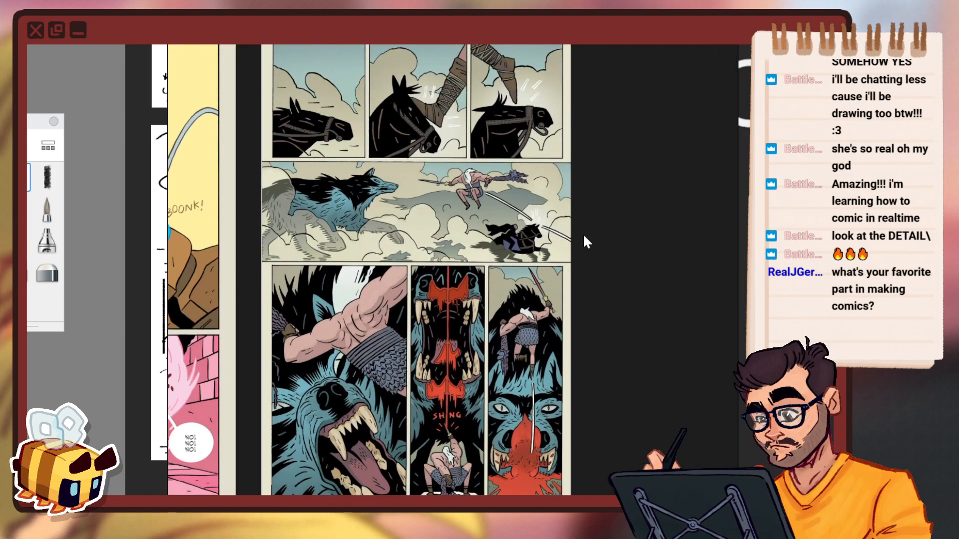
pyautogui.scroll(-1, 533, 203)
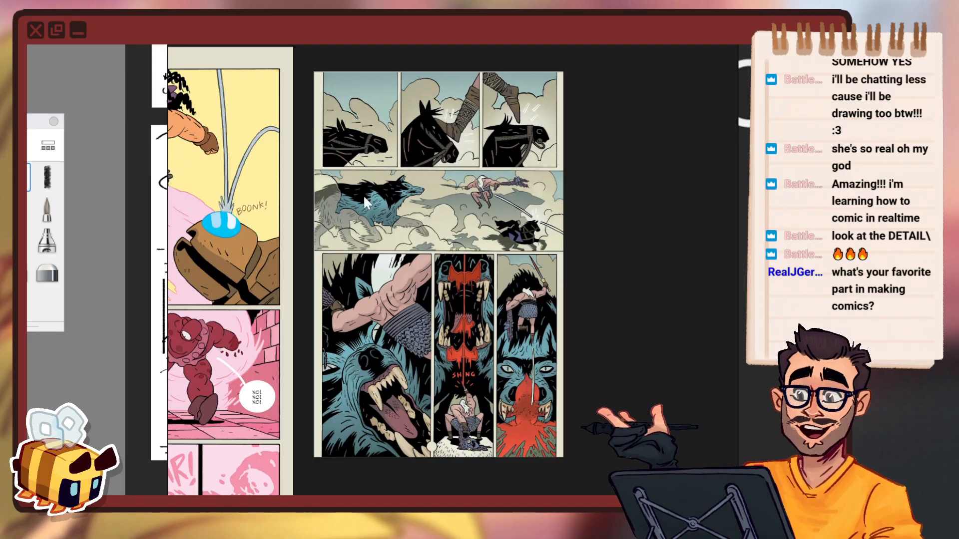
pyautogui.scroll(3, 514, 420)
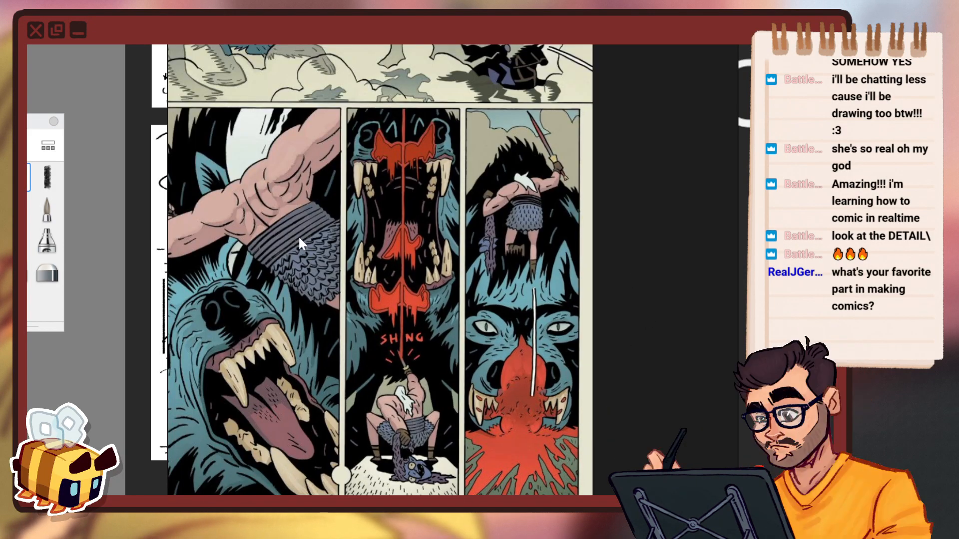
pyautogui.scroll(-1, 298, 236)
pyautogui.moveTo(539, 185); pyautogui.dragTo(626, 326)
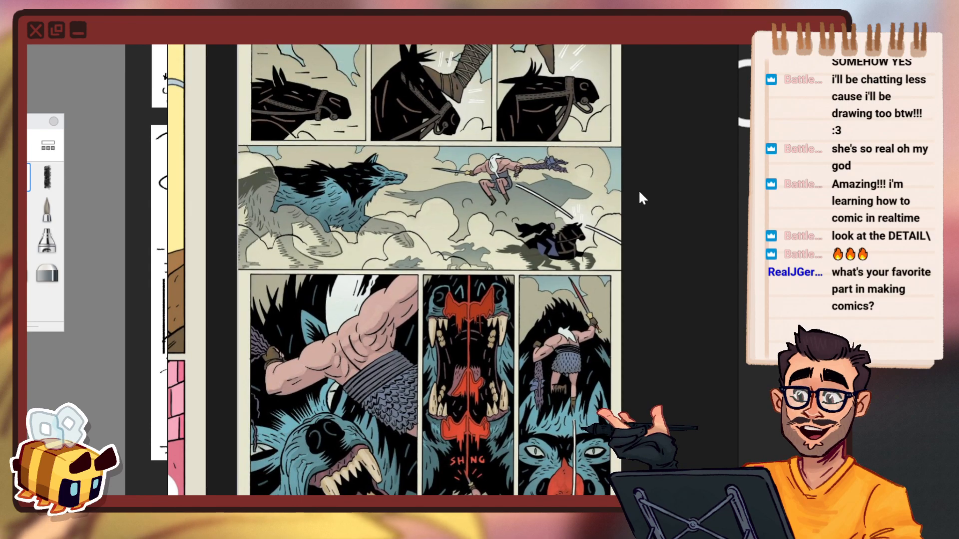
pyautogui.scroll(-3, 637, 165)
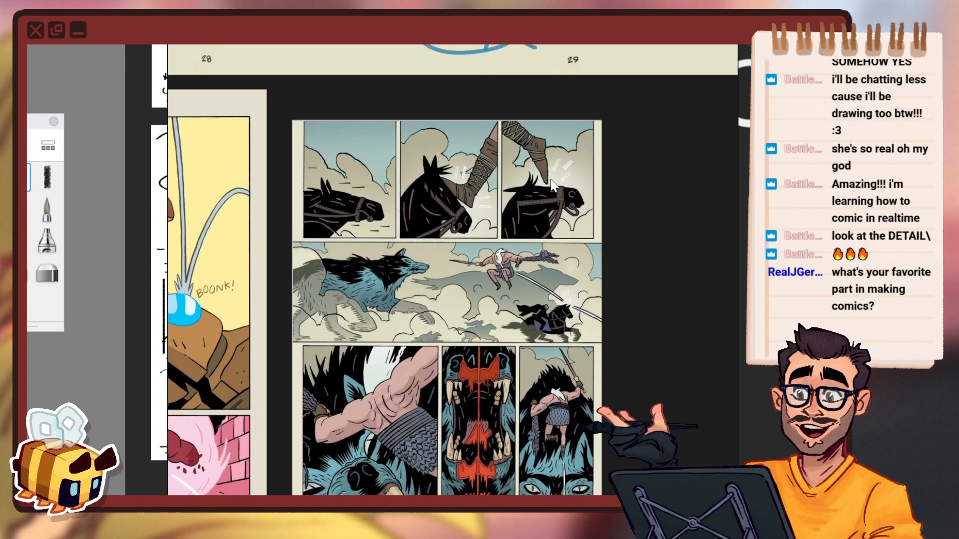
pyautogui.scroll(2, 392, 176)
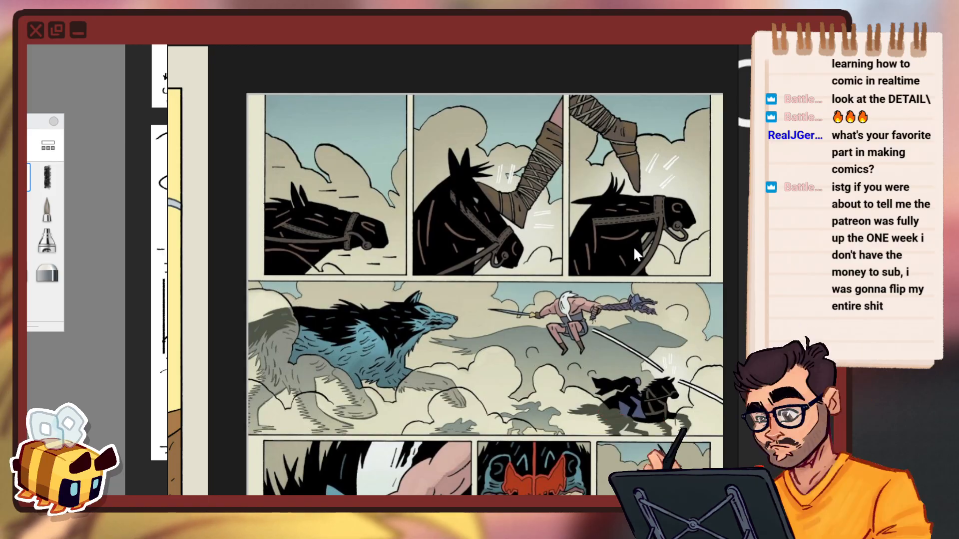
# Look over the annotated wolf-fight spread again and return to the thumbnail canvas.
pyautogui.scroll(-3, 643, 317)
pyautogui.moveTo(529, 60); pyautogui.dragTo(534, 256)
pyautogui.scroll(-1, 524, 237)
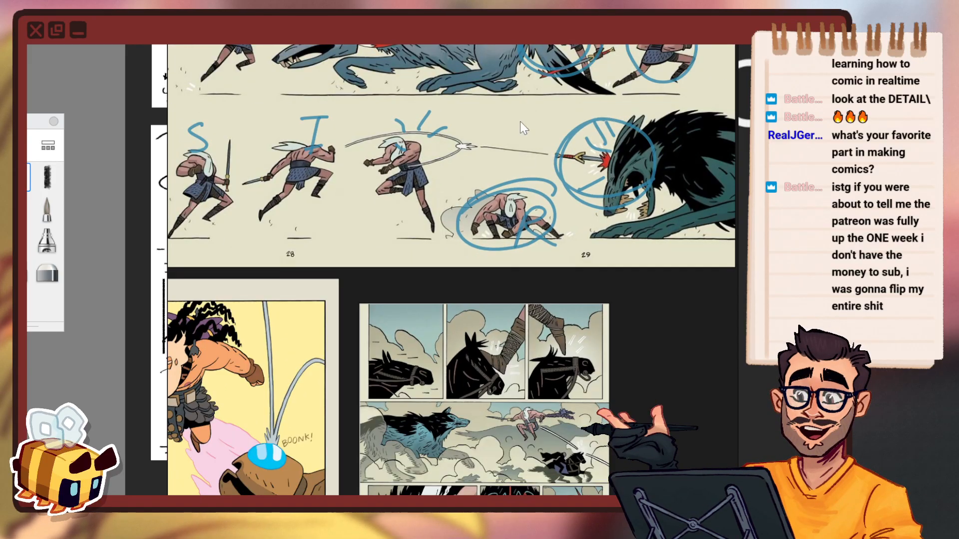
pyautogui.moveTo(520, 121); pyautogui.dragTo(504, 313)
pyautogui.scroll(-1, 504, 304)
pyautogui.moveTo(546, 25); pyautogui.dragTo(27, 60)
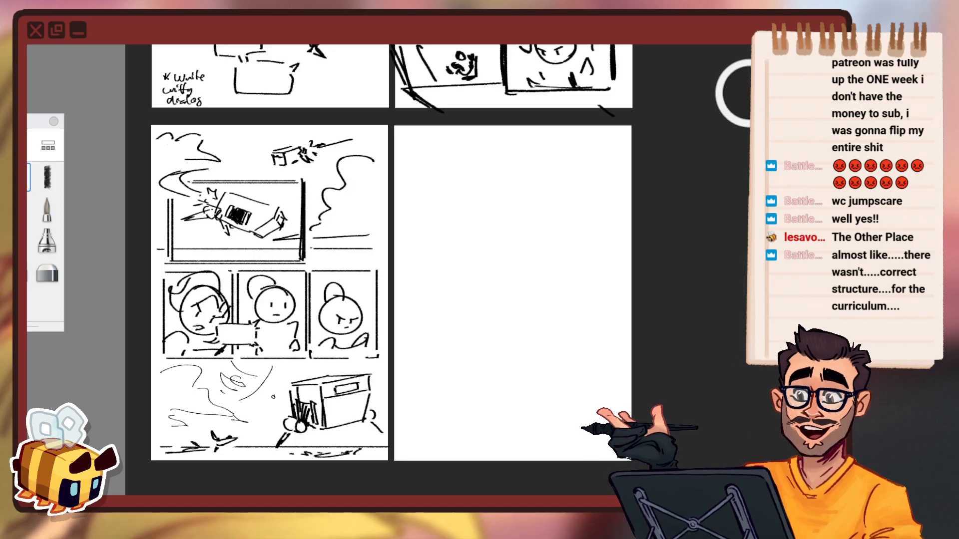
pyautogui.moveTo(489, 329); pyautogui.dragTo(372, 299)
pyautogui.moveTo(464, 298); pyautogui.dragTo(444, 342)
pyautogui.moveTo(434, 328); pyautogui.dragTo(462, 304)
pyautogui.moveTo(495, 298); pyautogui.dragTo(523, 273)
pyautogui.moveTo(400, 321); pyautogui.dragTo(419, 305)
pyautogui.moveTo(467, 288); pyautogui.dragTo(510, 283)
pyautogui.moveTo(426, 344); pyautogui.dragTo(439, 318)
pyautogui.moveTo(495, 306); pyautogui.dragTo(501, 302)
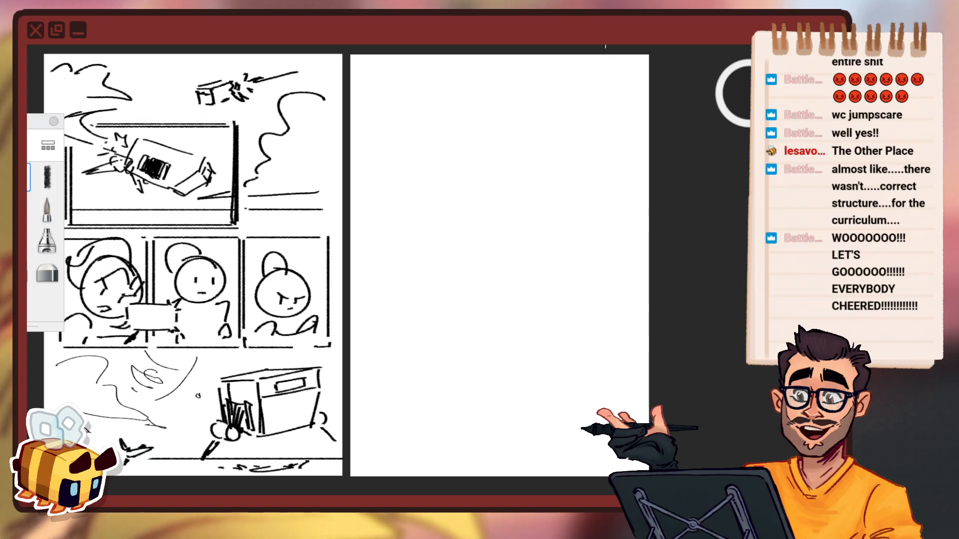
pyautogui.press('space')
pyautogui.moveTo(415, 272); pyautogui.dragTo(435, 268)
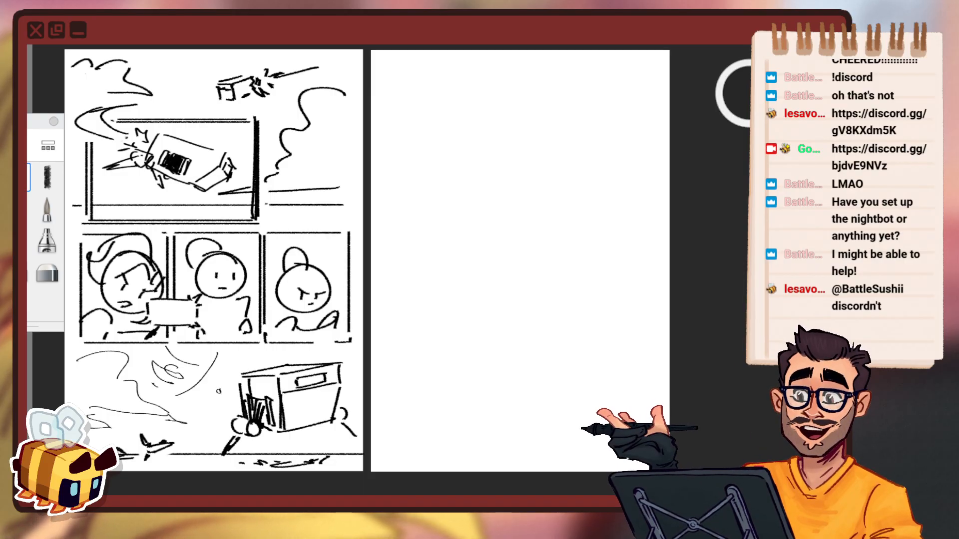
# Draw a straight horizontal line across the full width of the empty page, a little above its upper third.
pyautogui.press('space')
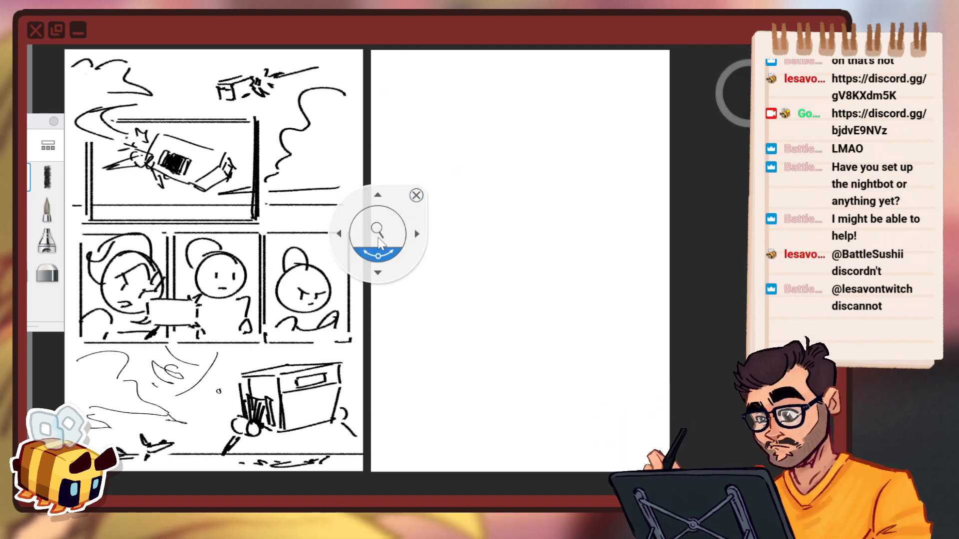
pyautogui.moveTo(378, 234); pyautogui.dragTo(512, 263)
pyautogui.moveTo(424, 333); pyautogui.dragTo(443, 280)
pyautogui.moveTo(509, 261); pyautogui.dragTo(514, 245)
pyautogui.moveTo(456, 271)
pyautogui.mouseDown()
pyautogui.moveTo(443, 270)
pyautogui.moveTo(457, 262)
pyautogui.mouseUp()
pyautogui.moveTo(342, 181); pyautogui.dragTo(620, 180)
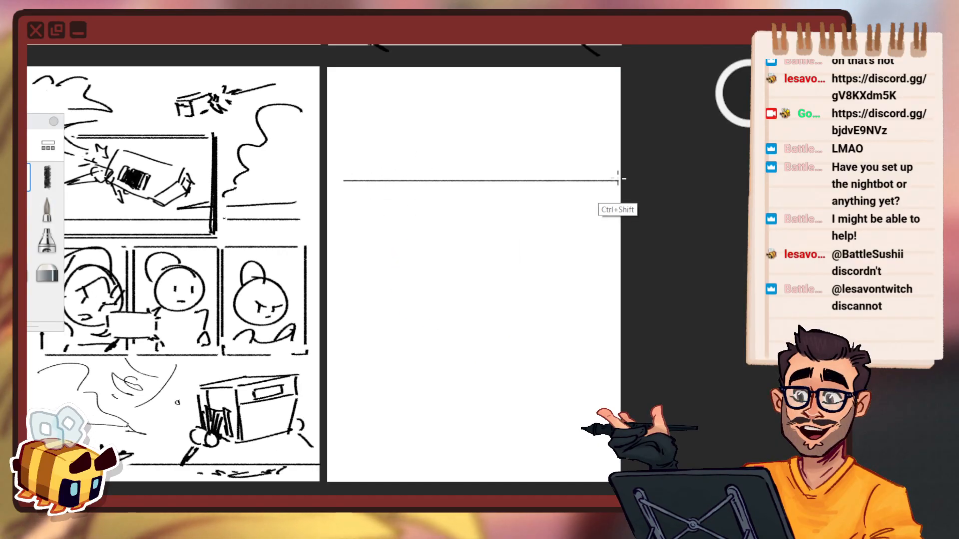
pyautogui.hotkey('ctrl', 'z')
pyautogui.moveTo(327, 186); pyautogui.dragTo(625, 186)
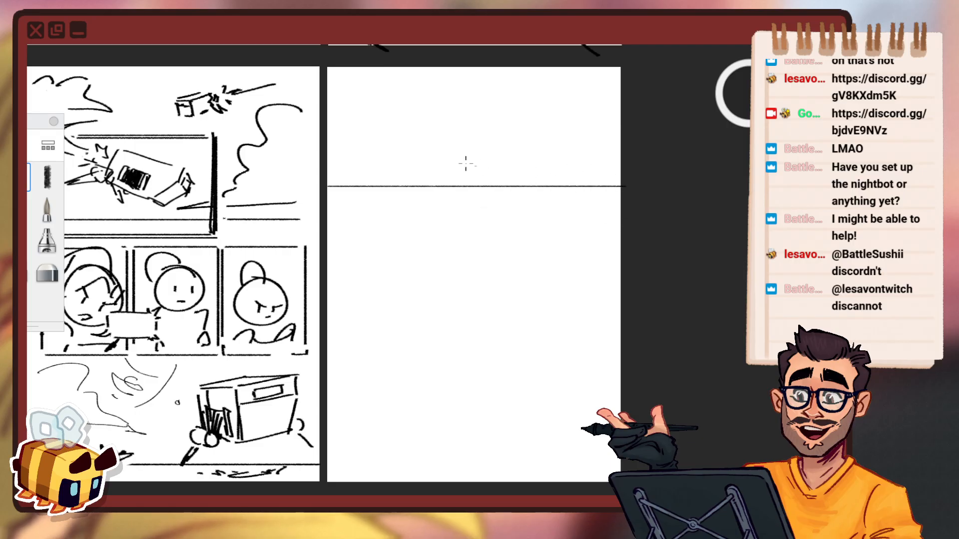
pyautogui.moveTo(421, 160); pyautogui.dragTo(472, 144)
pyautogui.hotkey('ctrl', 'z')
pyautogui.hotkey('ctrl', 'z')
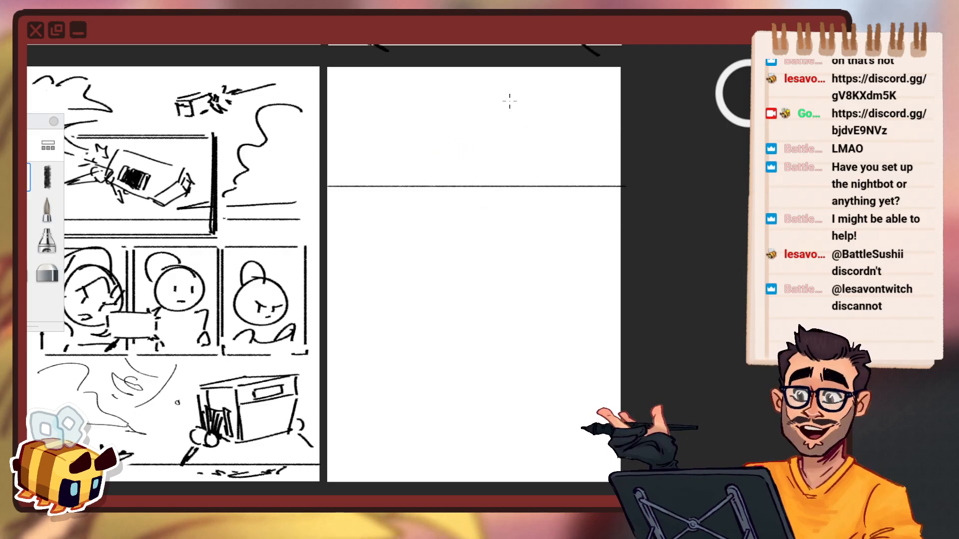
# Sketch the tall, slightly skewed end face of the box-shaped ship above the line, near the page's upper right corner.
pyautogui.moveTo(510, 100); pyautogui.dragTo(528, 164)
pyautogui.hotkey('ctrl', 'z')
pyautogui.moveTo(520, 92)
pyautogui.mouseDown()
pyautogui.moveTo(528, 160)
pyautogui.moveTo(573, 180)
pyautogui.moveTo(561, 174)
pyautogui.mouseUp()
pyautogui.hotkey('ctrl', 'z')
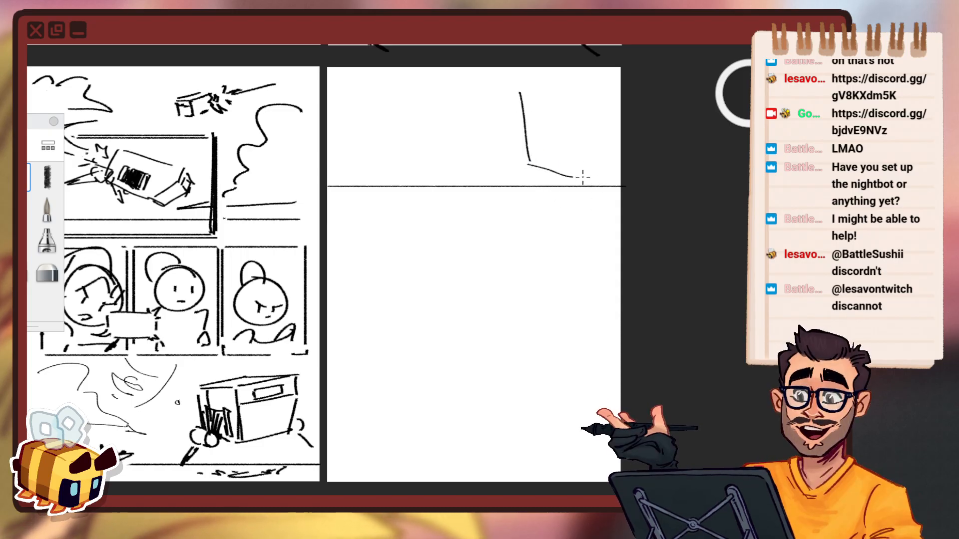
pyautogui.moveTo(521, 79)
pyautogui.mouseDown()
pyautogui.moveTo(579, 82)
pyautogui.moveTo(557, 80)
pyautogui.mouseUp()
pyautogui.hotkey('ctrl', 'z')
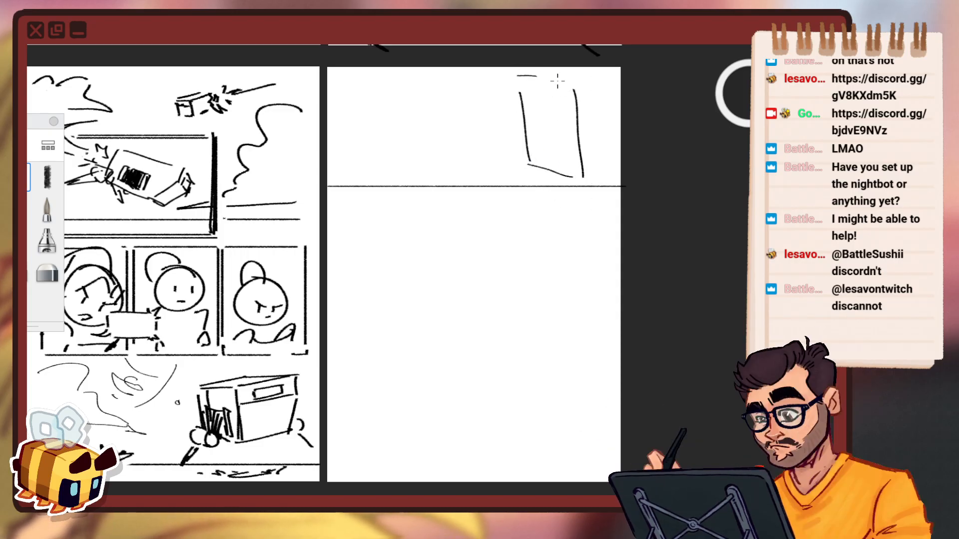
# Sketch a doorway inside the ship's end face, with two upright sides, a top edge and a sill.
pyautogui.moveTo(536, 159)
pyautogui.mouseDown()
pyautogui.moveTo(536, 109)
pyautogui.moveTo(567, 124)
pyautogui.mouseUp()
pyautogui.moveTo(564, 124); pyautogui.dragTo(567, 167)
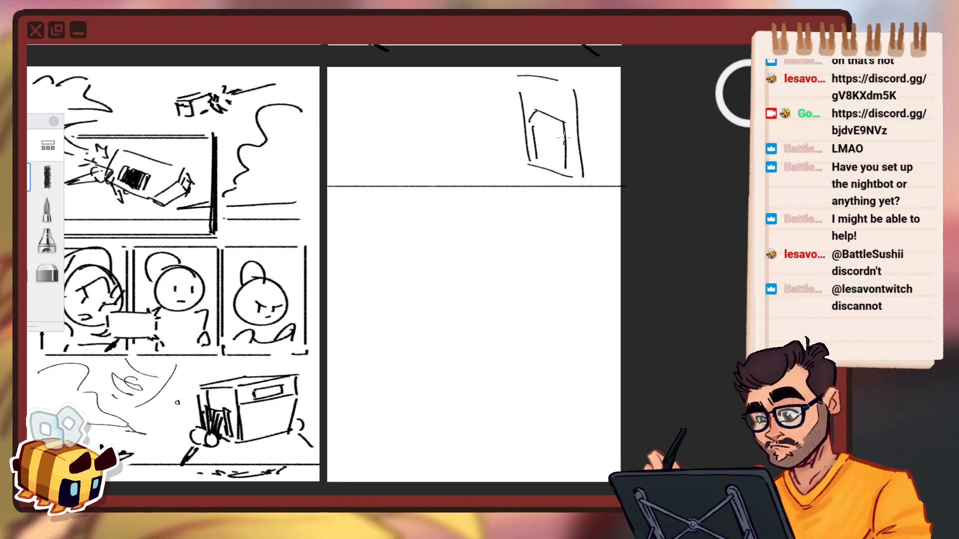
pyautogui.hotkey('ctrl', 'z')
pyautogui.hotkey('ctrl', 'z')
pyautogui.moveTo(532, 111); pyautogui.dragTo(541, 111)
pyautogui.moveTo(568, 169); pyautogui.dragTo(567, 146)
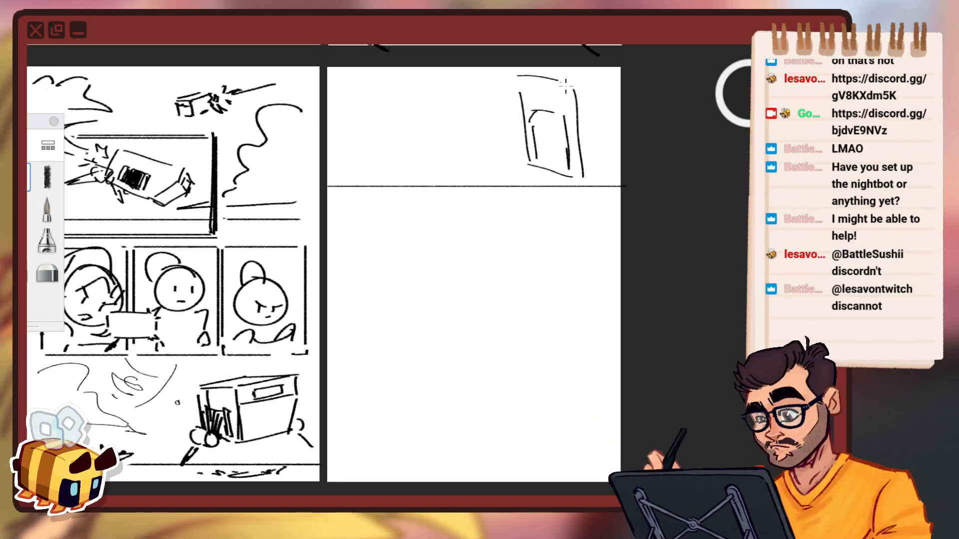
pyautogui.moveTo(531, 114)
pyautogui.mouseDown()
pyautogui.moveTo(534, 156)
pyautogui.moveTo(568, 169)
pyautogui.mouseUp()
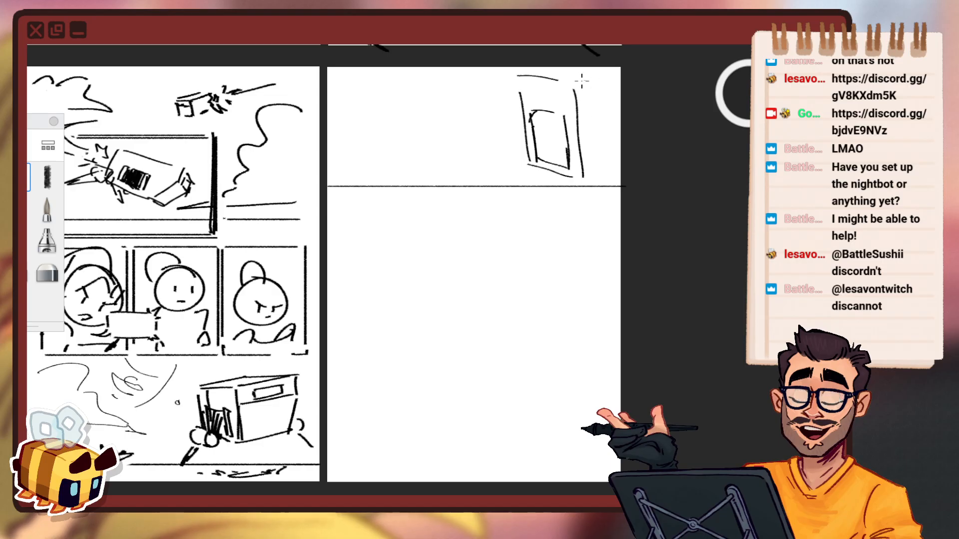
# Add the ship's side wall with lines running off the page's right edge, and thicken the corner beside the doorway.
pyautogui.moveTo(582, 77); pyautogui.dragTo(623, 68)
pyautogui.moveTo(590, 110); pyautogui.dragTo(647, 96)
pyautogui.hotkey('ctrl', 'z')
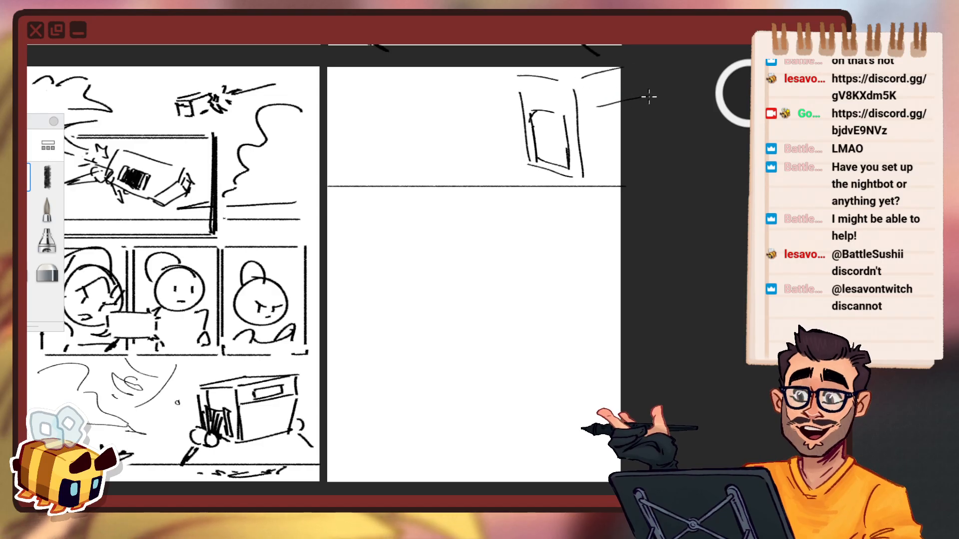
pyautogui.moveTo(585, 113); pyautogui.dragTo(579, 174)
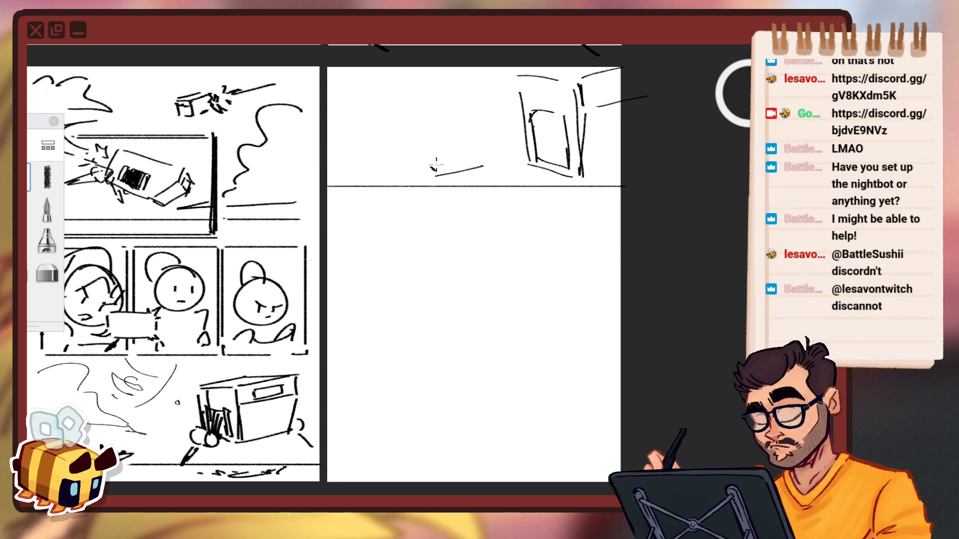
# Erase the horizontal line beneath the ship and the short parallel strokes beside it, and switch back to the drawing brush.
pyautogui.moveTo(432, 165); pyautogui.dragTo(480, 158)
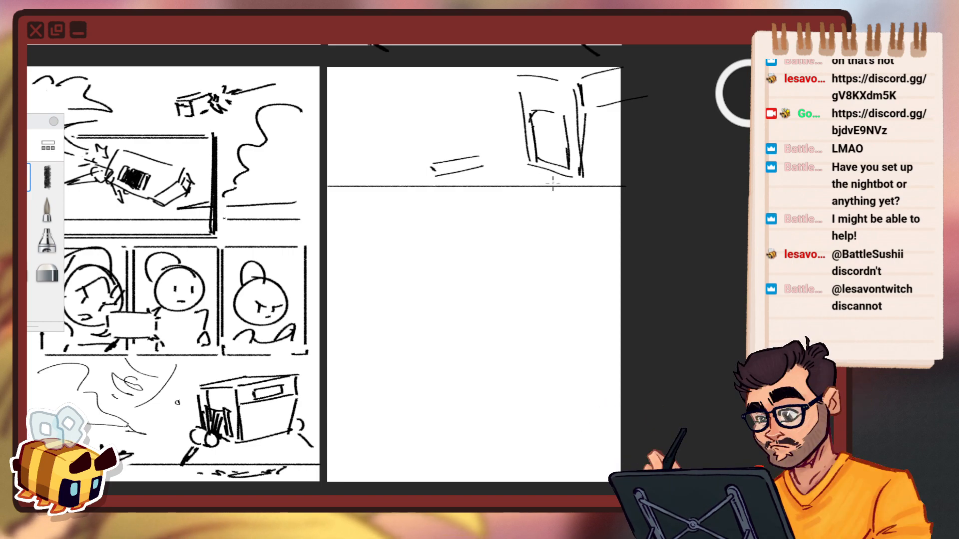
pyautogui.press('e')
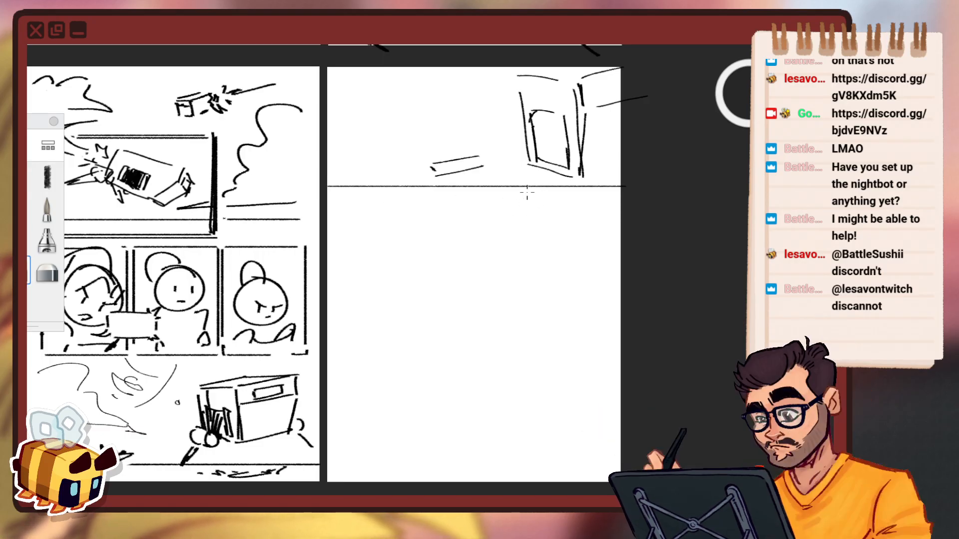
pyautogui.moveTo(522, 187); pyautogui.dragTo(625, 187)
pyautogui.moveTo(480, 181); pyautogui.dragTo(495, 165)
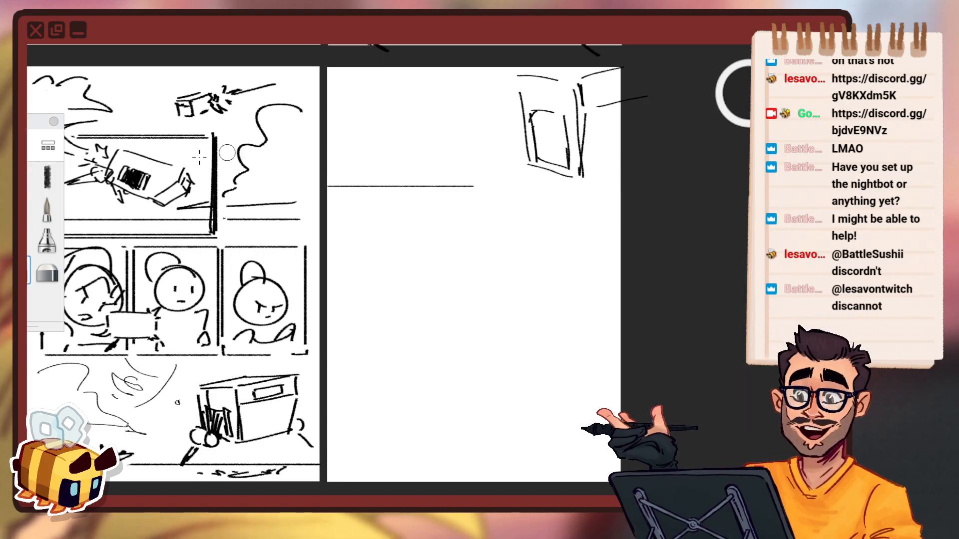
pyautogui.click(47, 210)
pyautogui.click(47, 177)
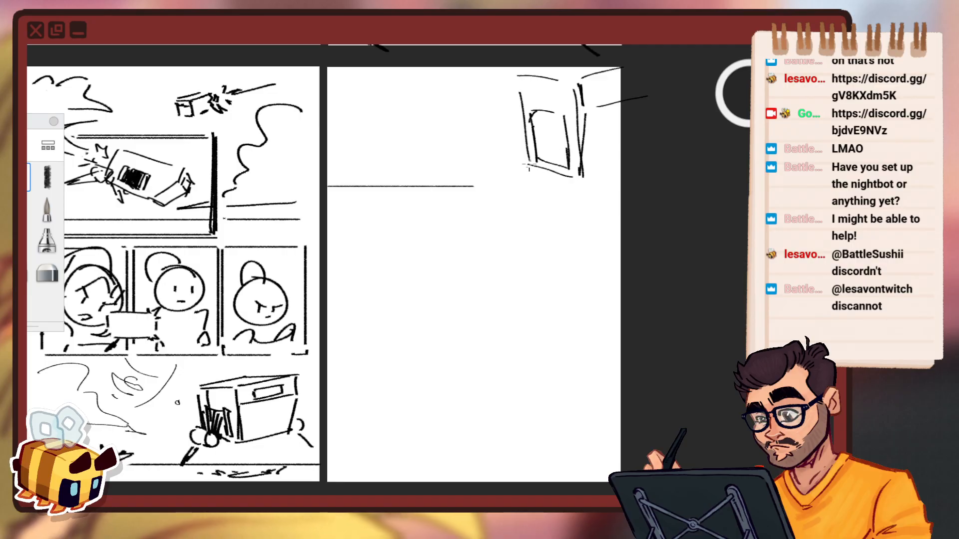
# Sketch a small round engine at the doorway's lower corner and erase the end face's outer side and top edges.
pyautogui.hotkey('ctrl', 'z')
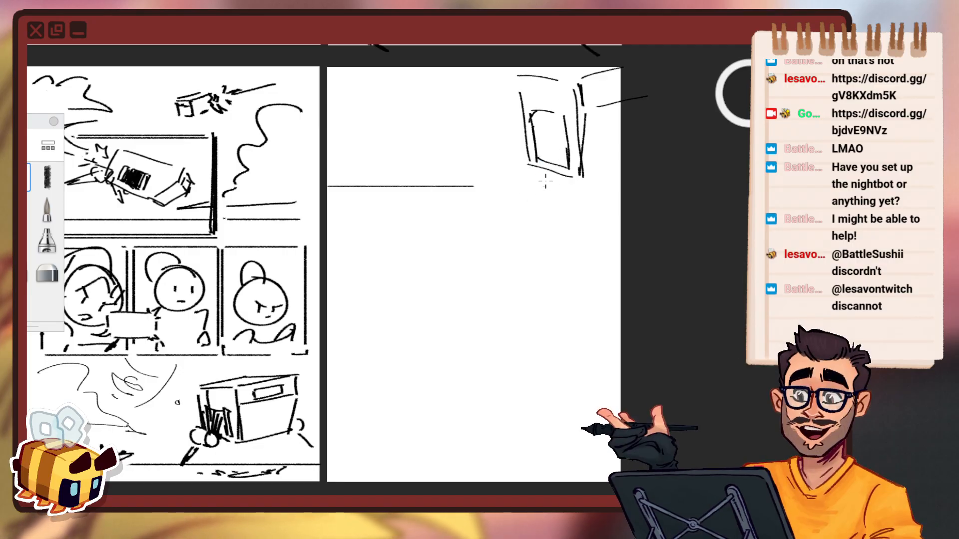
pyautogui.hotkey('ctrl', 'z')
pyautogui.moveTo(532, 161); pyautogui.dragTo(522, 160)
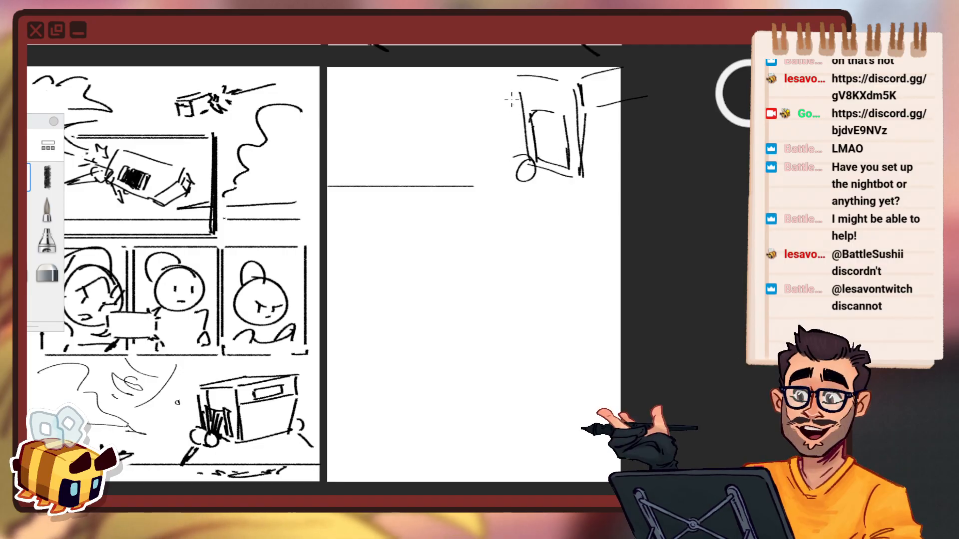
pyautogui.hotkey('ctrl', 'z')
pyautogui.press('e')
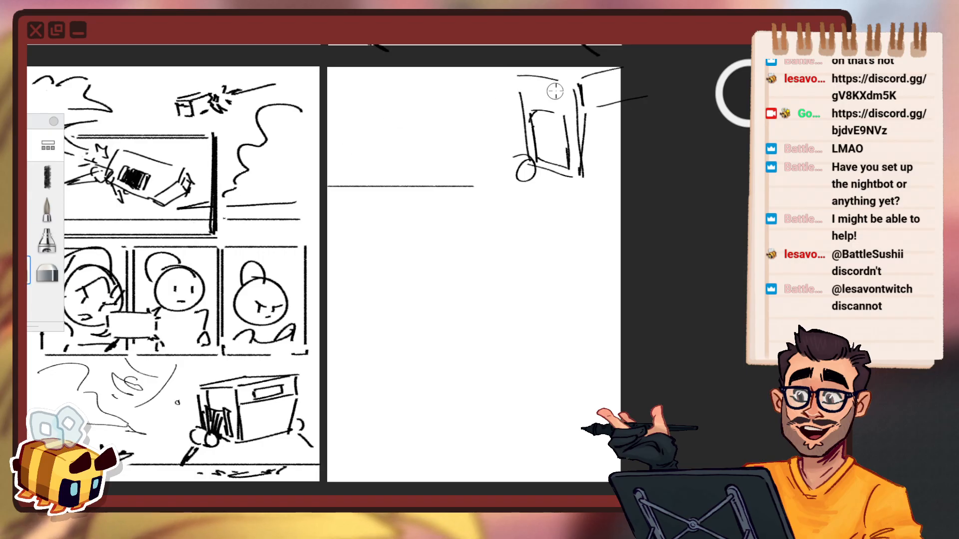
pyautogui.moveTo(533, 75); pyautogui.dragTo(522, 132)
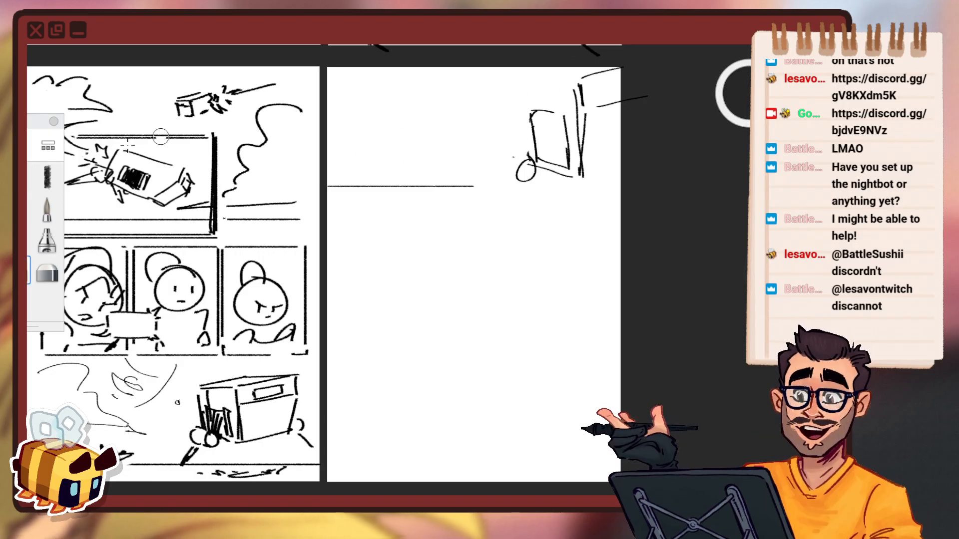
pyautogui.hotkey('ctrl', 'z')
# Redraw the end face's outer edge, turn the engine into a cylinder with a slanted wing, and add an outer door frame.
pyautogui.moveTo(507, 69)
pyautogui.mouseDown()
pyautogui.moveTo(511, 146)
pyautogui.moveTo(491, 171)
pyautogui.moveTo(522, 187)
pyautogui.moveTo(523, 151)
pyautogui.mouseUp()
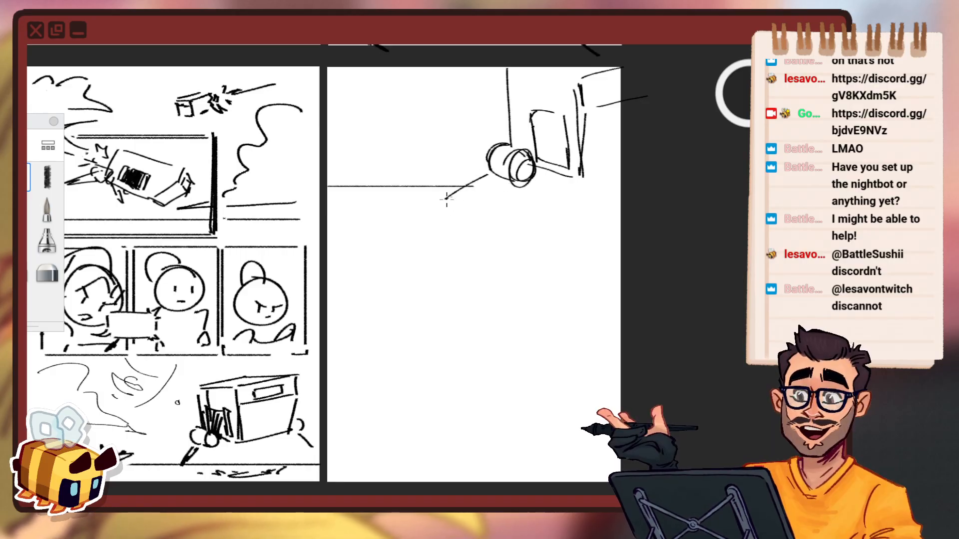
pyautogui.moveTo(442, 202); pyautogui.dragTo(500, 187)
pyautogui.moveTo(524, 148)
pyautogui.mouseDown()
pyautogui.moveTo(525, 100)
pyautogui.moveTo(546, 101)
pyautogui.moveTo(593, 144)
pyautogui.mouseUp()
# Erase the thick corner beside the doorway and redraw the ship's corner and side wall lines farther out.
pyautogui.click(24, 272)
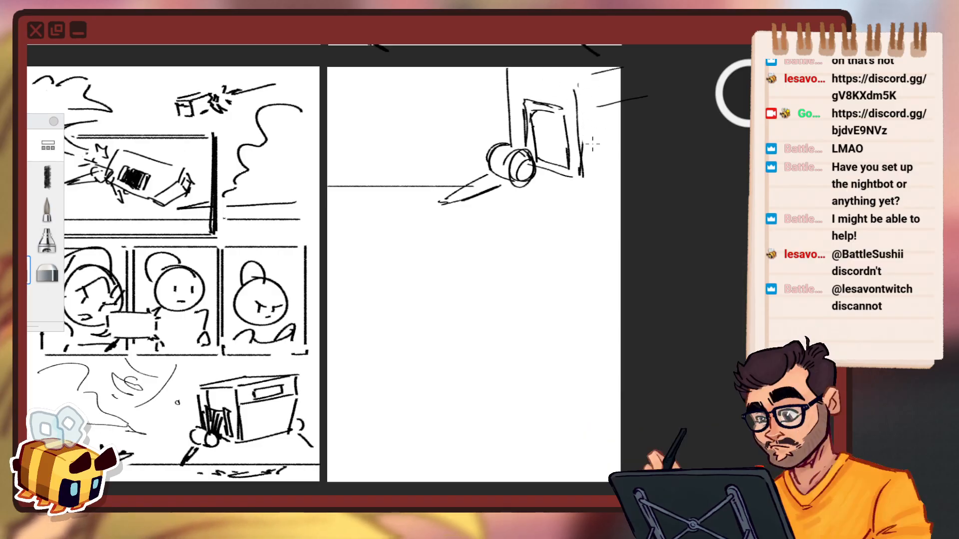
pyautogui.click(25, 177)
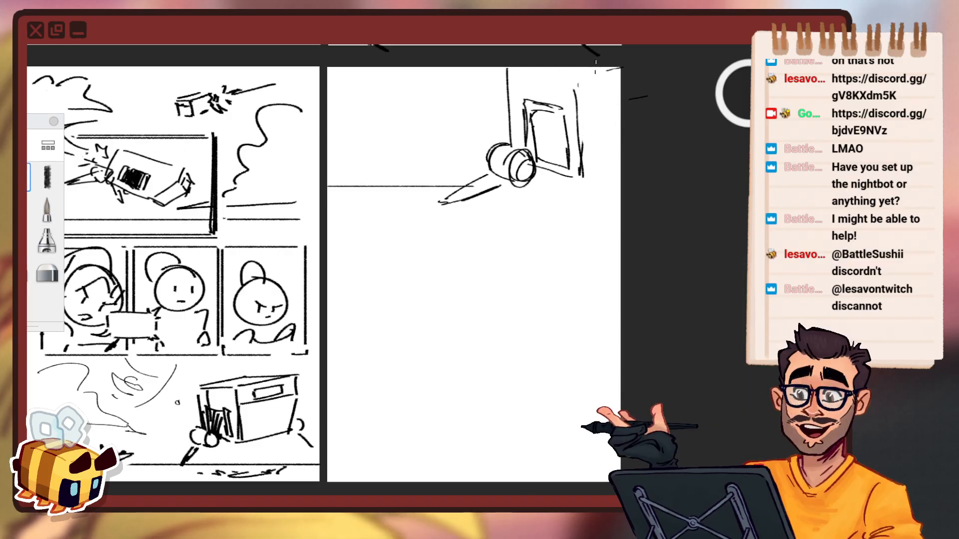
pyautogui.moveTo(574, 73)
pyautogui.mouseDown()
pyautogui.moveTo(578, 99)
pyautogui.moveTo(640, 99)
pyautogui.mouseUp()
pyautogui.moveTo(589, 119); pyautogui.dragTo(579, 175)
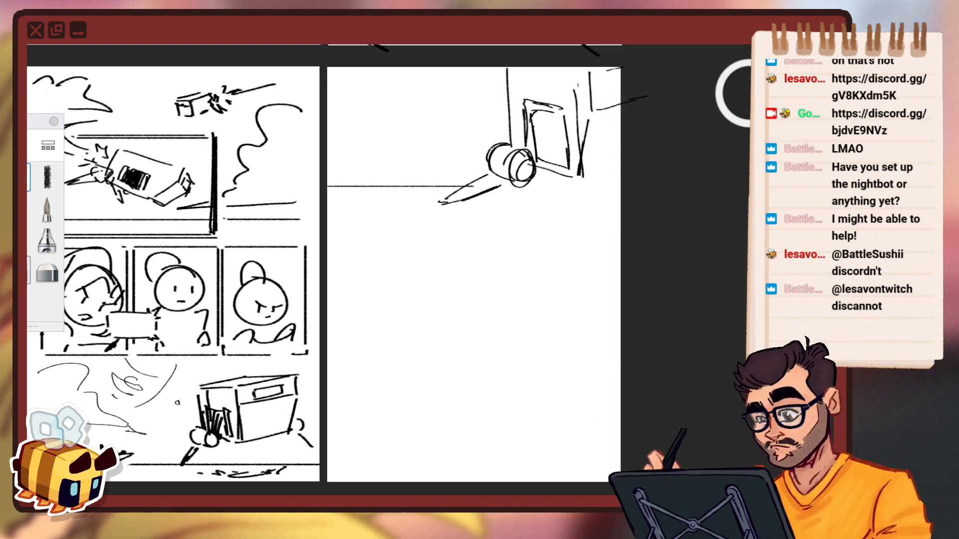
pyautogui.click(28, 270)
pyautogui.moveTo(576, 85); pyautogui.dragTo(579, 146)
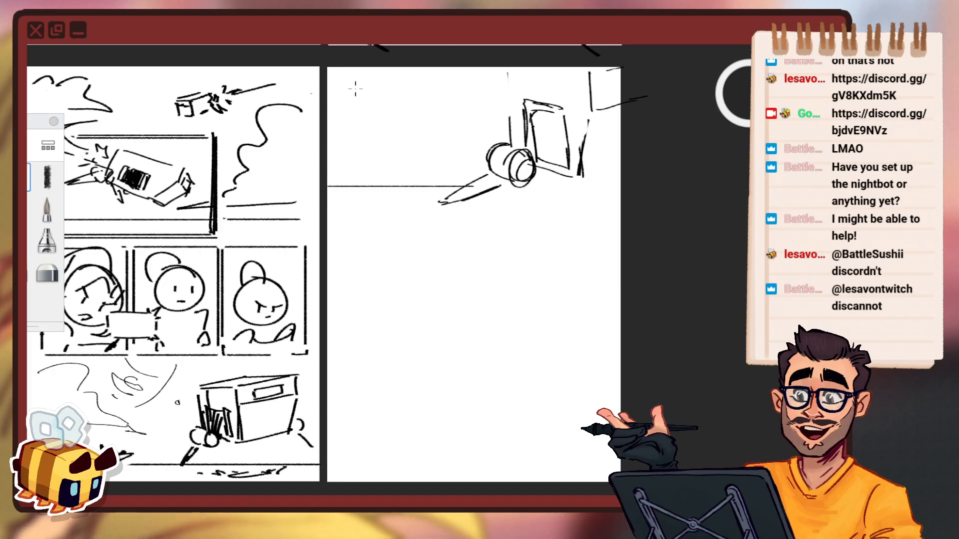
# Draw the end face's top and outer edges, and add a window and lower edge to the side wall.
pyautogui.moveTo(508, 71); pyautogui.dragTo(595, 73)
pyautogui.hotkey('ctrl', 'z')
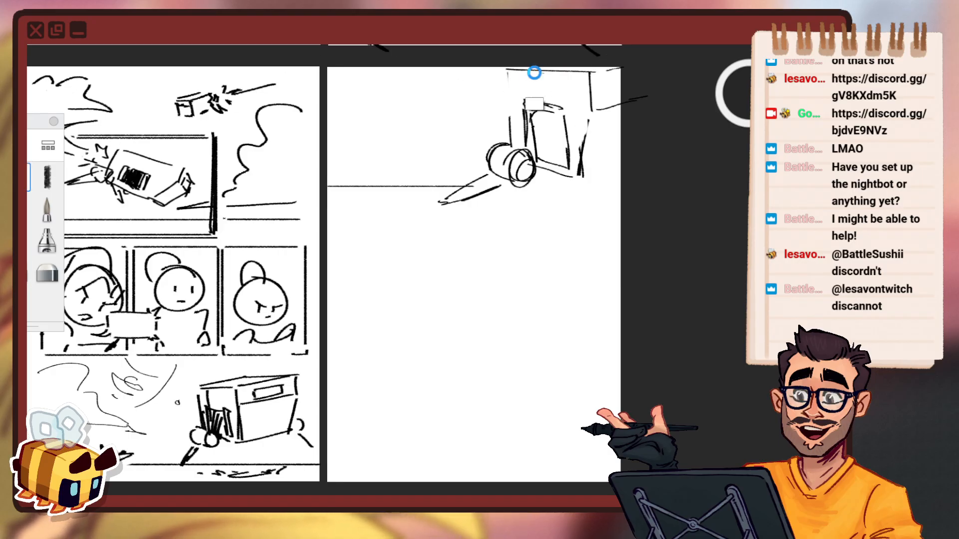
pyautogui.hotkey('ctrl', 'z')
pyautogui.moveTo(506, 70); pyautogui.dragTo(587, 76)
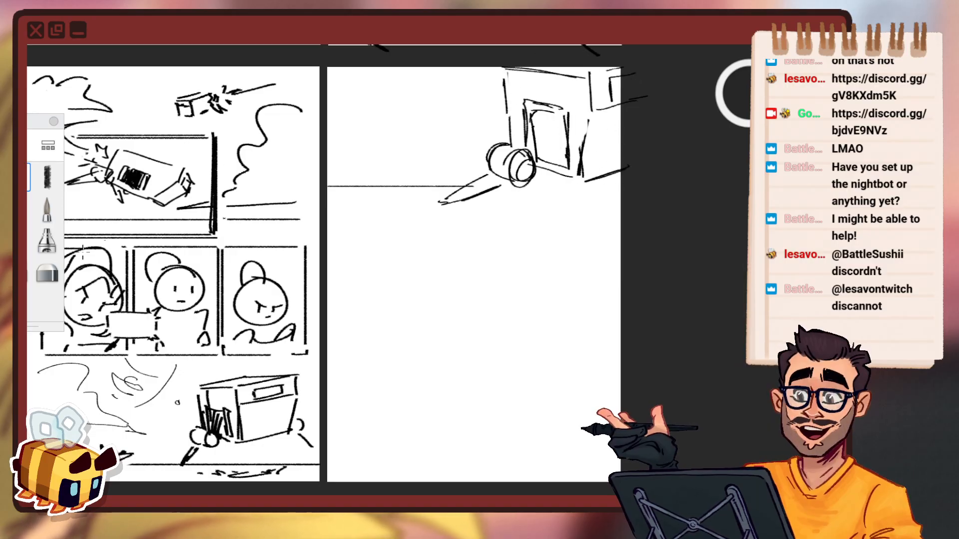
# Erase the doorway's doubled frame and redraw it as a single four-sided opening.
pyautogui.press('e')
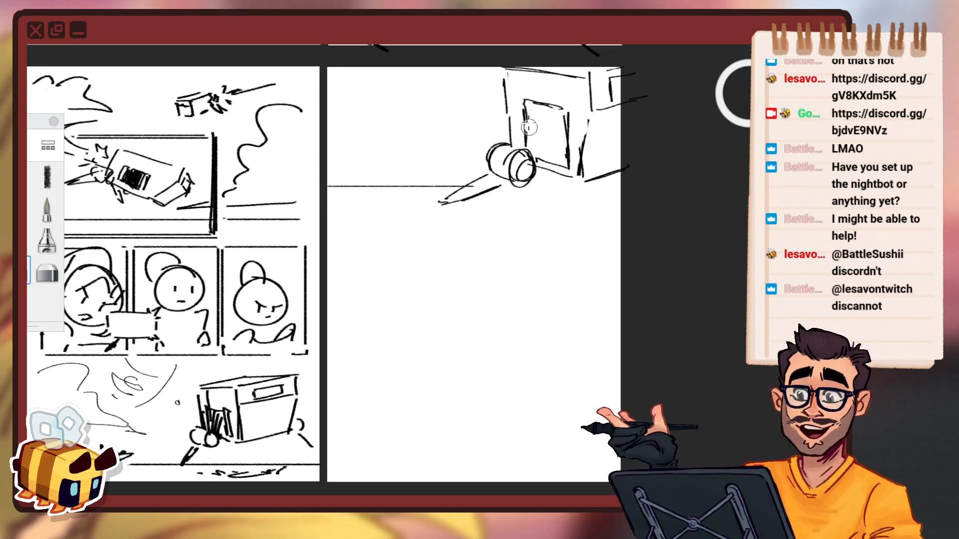
pyautogui.moveTo(525, 138)
pyautogui.mouseDown()
pyautogui.moveTo(565, 106)
pyautogui.moveTo(531, 149)
pyautogui.mouseUp()
pyautogui.click(46, 175)
pyautogui.hotkey('ctrl', 'z')
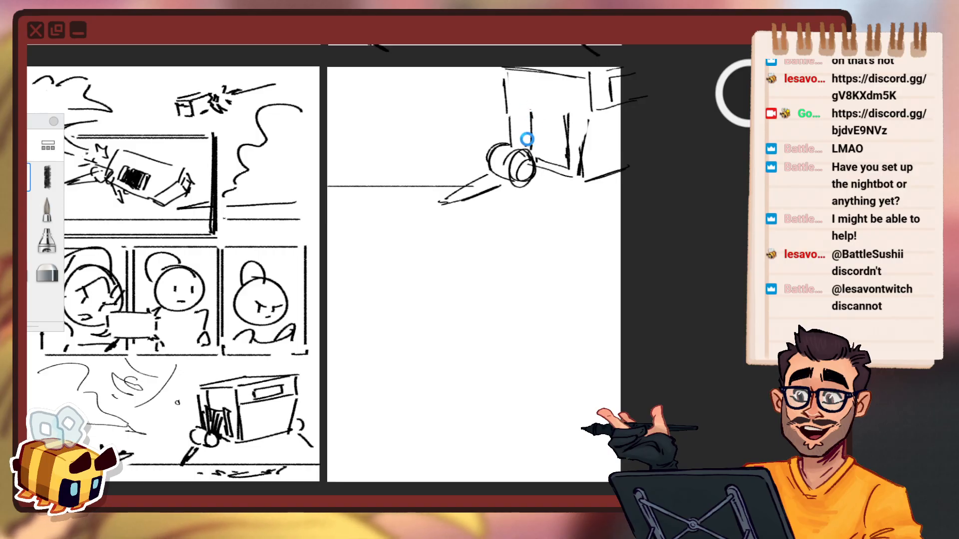
pyautogui.hotkey('ctrl', 'z')
pyautogui.moveTo(525, 108)
pyautogui.mouseDown()
pyautogui.moveTo(525, 150)
pyautogui.moveTo(568, 115)
pyautogui.mouseUp()
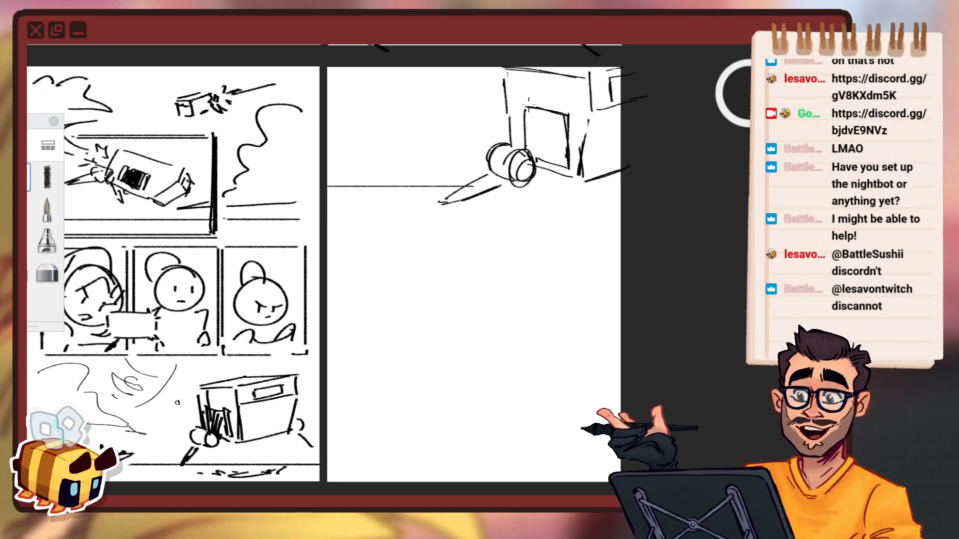
pyautogui.hotkey('ctrl', 'z')
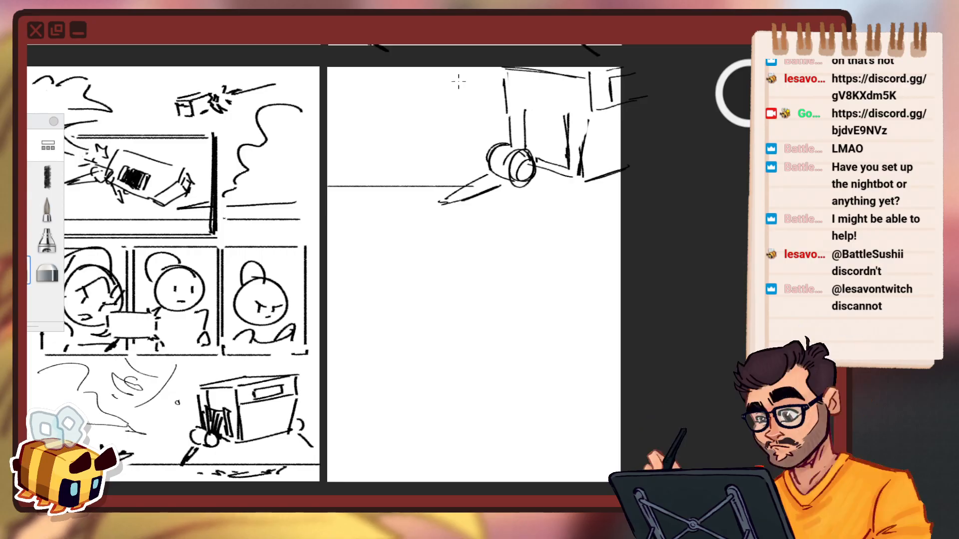
pyautogui.moveTo(527, 140)
pyautogui.mouseDown()
pyautogui.moveTo(525, 109)
pyautogui.moveTo(531, 151)
pyautogui.mouseUp()
pyautogui.click(47, 177)
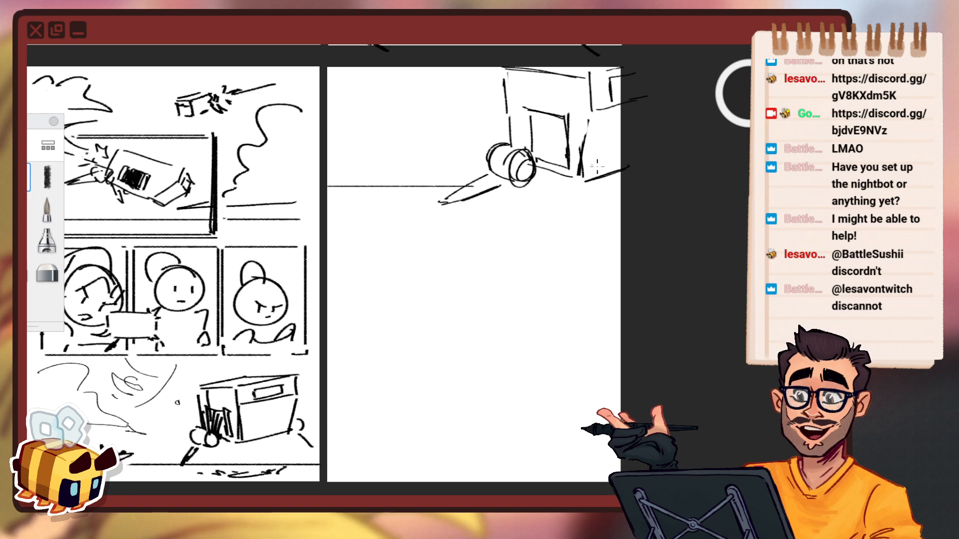
# Erase the lower corner line and redraw the ship's slanted corner with the bottom edges of the end face and side wall.
pyautogui.click(30, 279)
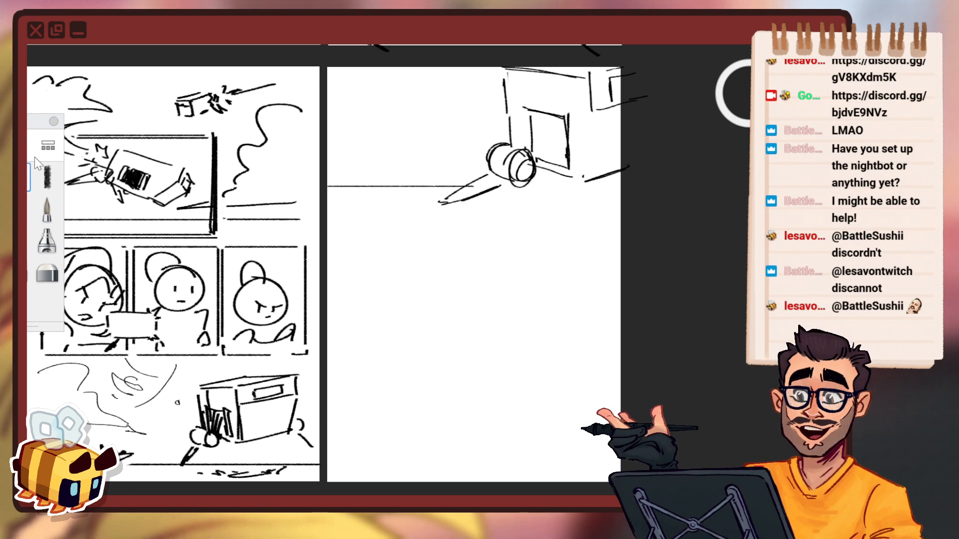
pyautogui.moveTo(580, 177)
pyautogui.mouseDown()
pyautogui.moveTo(593, 121)
pyautogui.moveTo(581, 176)
pyautogui.moveTo(627, 163)
pyautogui.mouseUp()
pyautogui.moveTo(537, 168); pyautogui.dragTo(581, 183)
pyautogui.click(350, 145)
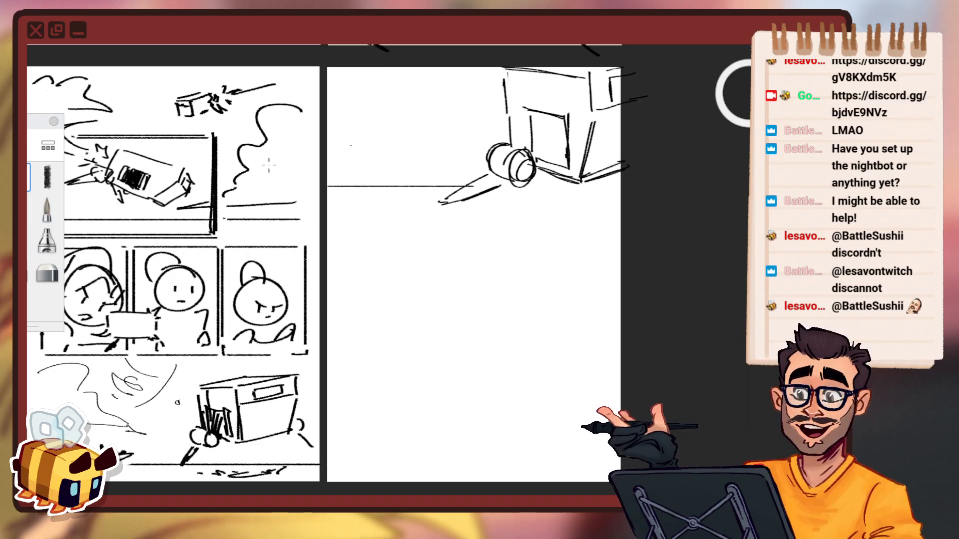
# Clean up the engine cylinder, extend its wing farther out, and add a second engine on the ship's far side.
pyautogui.press('e')
pyautogui.moveTo(520, 164)
pyautogui.mouseDown()
pyautogui.moveTo(516, 176)
pyautogui.moveTo(517, 155)
pyautogui.moveTo(506, 166)
pyautogui.moveTo(526, 159)
pyautogui.mouseUp()
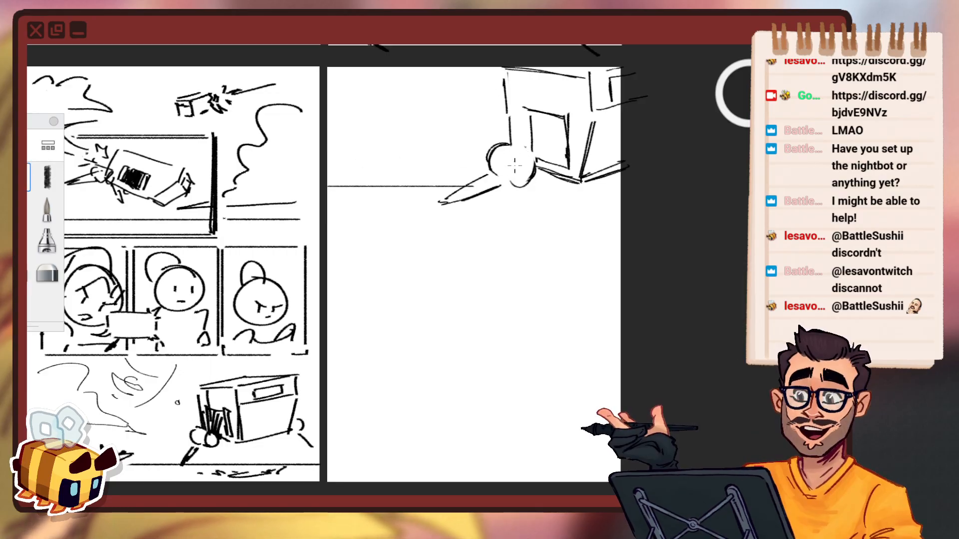
pyautogui.moveTo(489, 178)
pyautogui.mouseDown()
pyautogui.moveTo(422, 210)
pyautogui.moveTo(436, 215)
pyautogui.mouseUp()
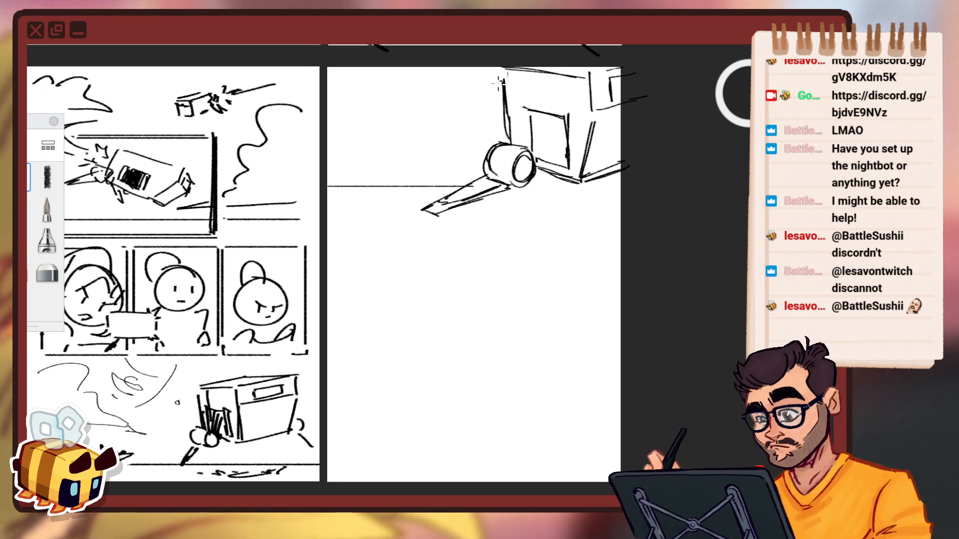
pyautogui.moveTo(501, 93); pyautogui.dragTo(495, 121)
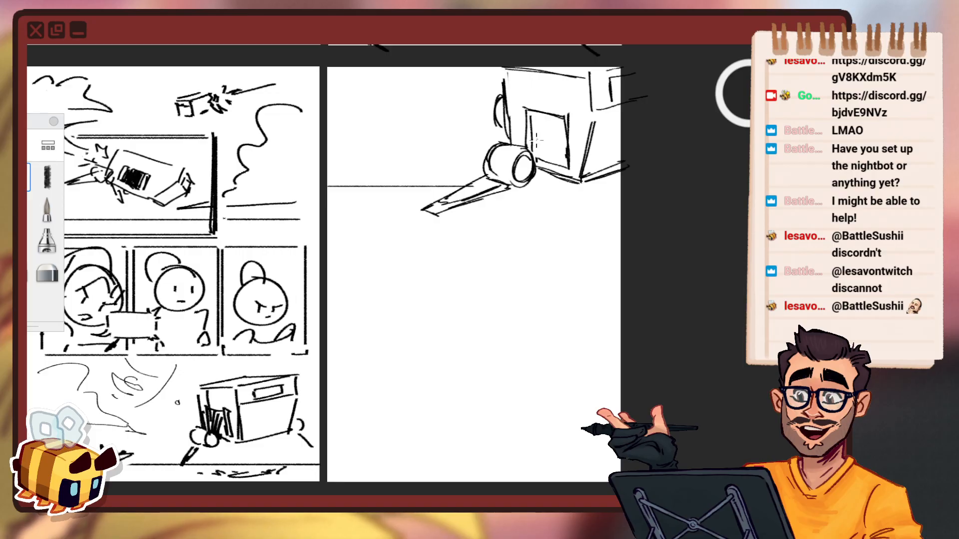
# Outline the doorway more firmly and fill it with diagonal hatching.
pyautogui.moveTo(528, 112)
pyautogui.mouseDown()
pyautogui.moveTo(531, 146)
pyautogui.moveTo(536, 139)
pyautogui.mouseUp()
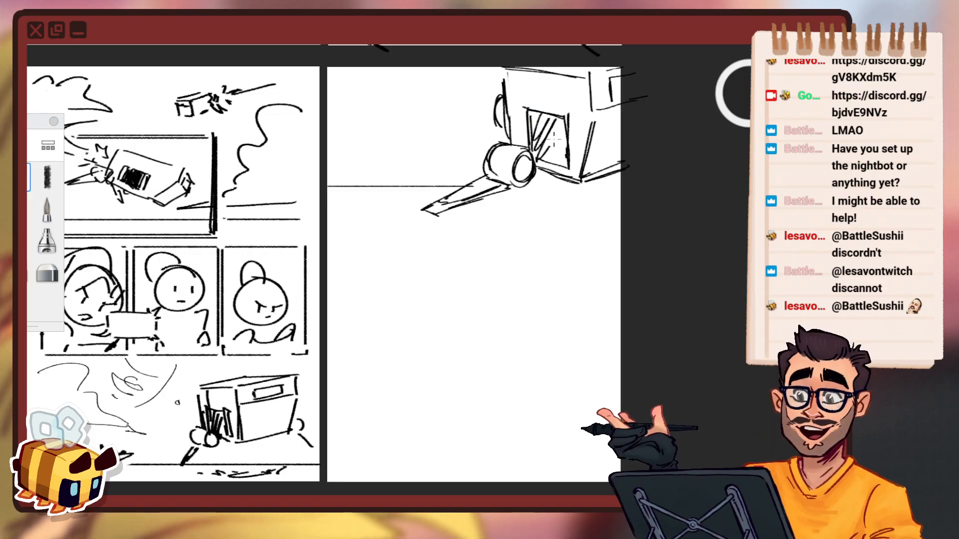
pyautogui.hotkey('ctrl', 'z')
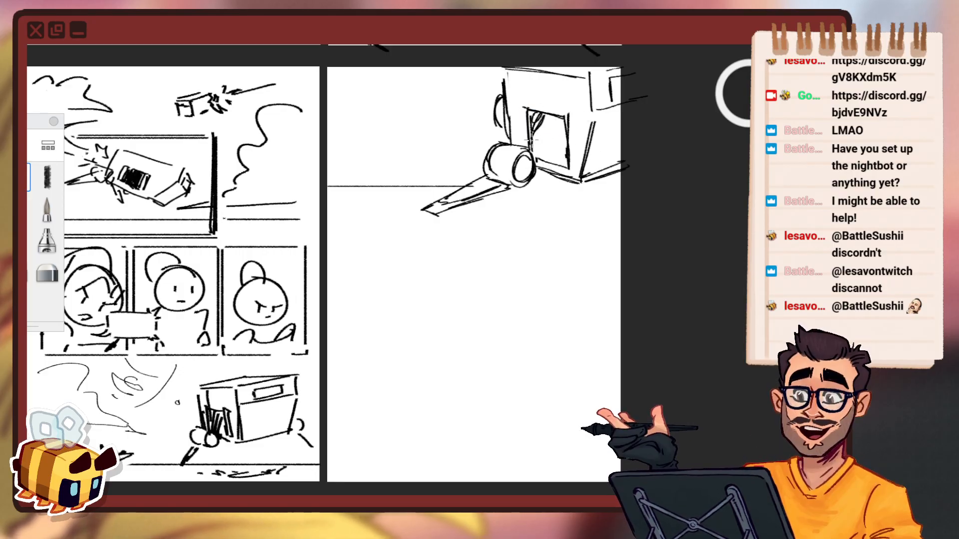
pyautogui.hotkey('ctrl', 'y')
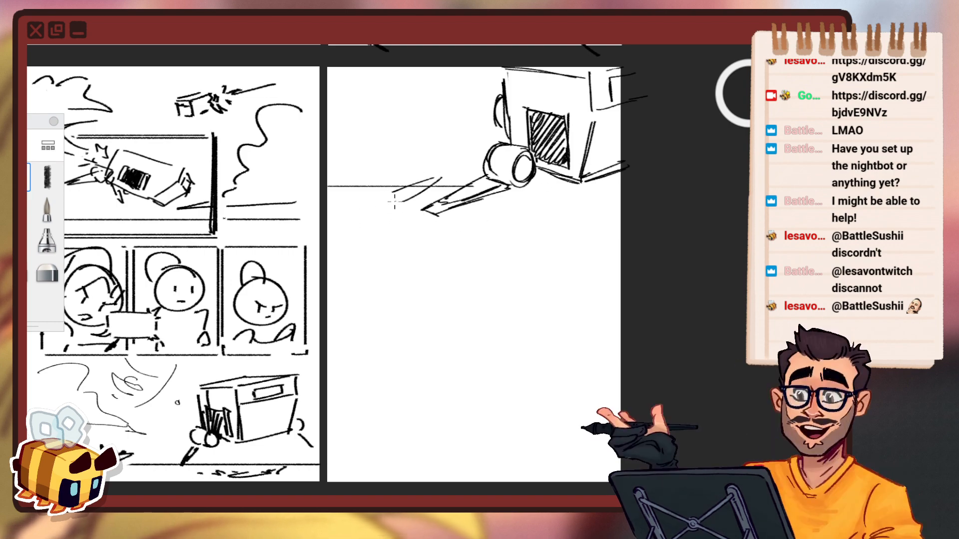
pyautogui.press('space')
pyautogui.moveTo(477, 244); pyautogui.dragTo(434, 196)
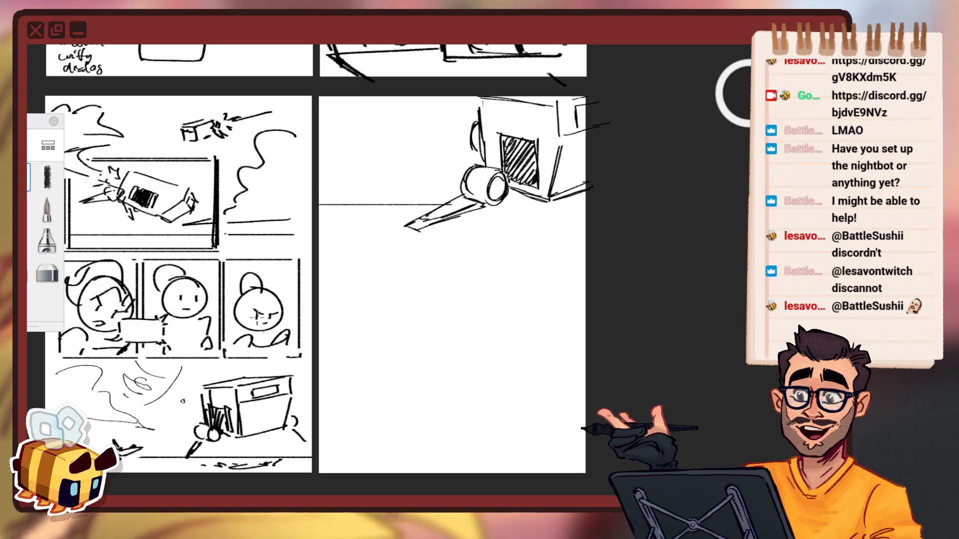
# Set the eraser size to about 33.8, erase the whole ship from the new page, and switch back to the drawing brush.
pyautogui.click(47, 274)
pyautogui.moveTo(739, 95); pyautogui.dragTo(745, 86)
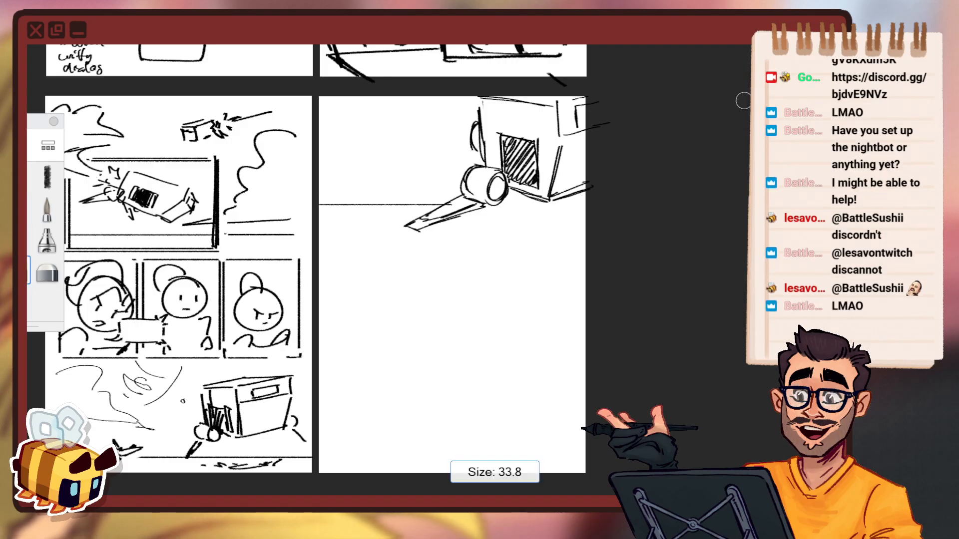
pyautogui.moveTo(524, 167); pyautogui.dragTo(539, 182)
pyautogui.hotkey('ctrl', 'z')
pyautogui.moveTo(487, 104)
pyautogui.mouseDown()
pyautogui.moveTo(491, 140)
pyautogui.moveTo(468, 189)
pyautogui.moveTo(422, 228)
pyautogui.moveTo(511, 144)
pyautogui.moveTo(503, 107)
pyautogui.moveTo(526, 208)
pyautogui.moveTo(558, 207)
pyautogui.moveTo(609, 150)
pyautogui.mouseUp()
pyautogui.click(30, 176)
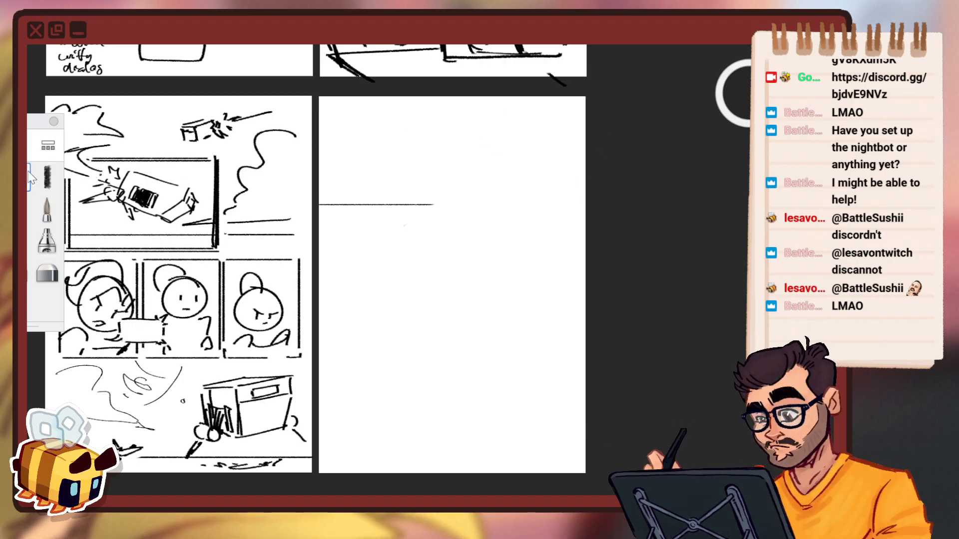
# Extend the straight horizontal ground line past the page's right edge and try a first ship shape above it.
pyautogui.moveTo(440, 204); pyautogui.dragTo(627, 203)
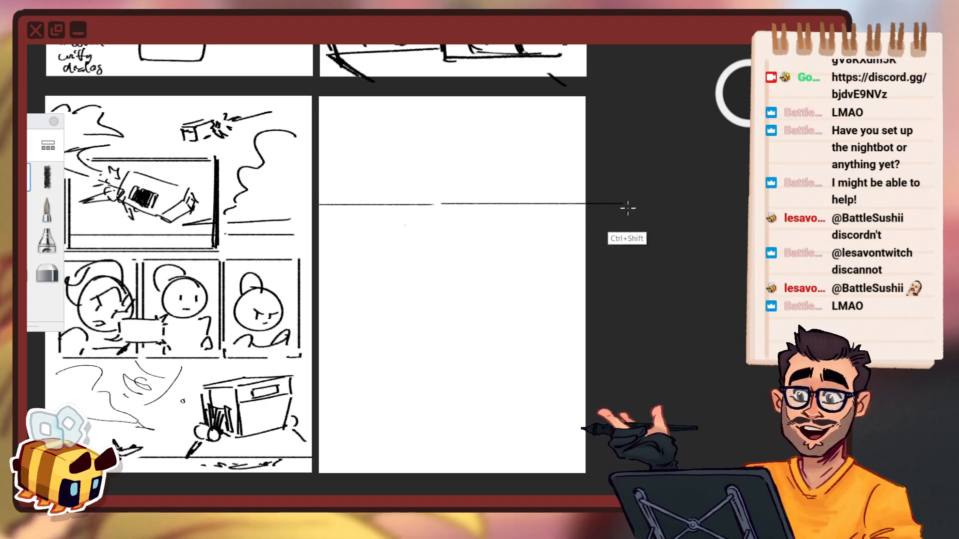
pyautogui.moveTo(475, 133)
pyautogui.mouseDown()
pyautogui.moveTo(496, 218)
pyautogui.moveTo(534, 184)
pyautogui.mouseUp()
pyautogui.hotkey('ctrl', 'z')
pyautogui.hotkey('ctrl', 'z')
# Sketch a tilted box-shaped ship above the ground line with a curved engine, a wing reaching the ground, and rough ground strokes.
pyautogui.moveTo(567, 93); pyautogui.dragTo(584, 160)
pyautogui.moveTo(574, 96); pyautogui.dragTo(483, 112)
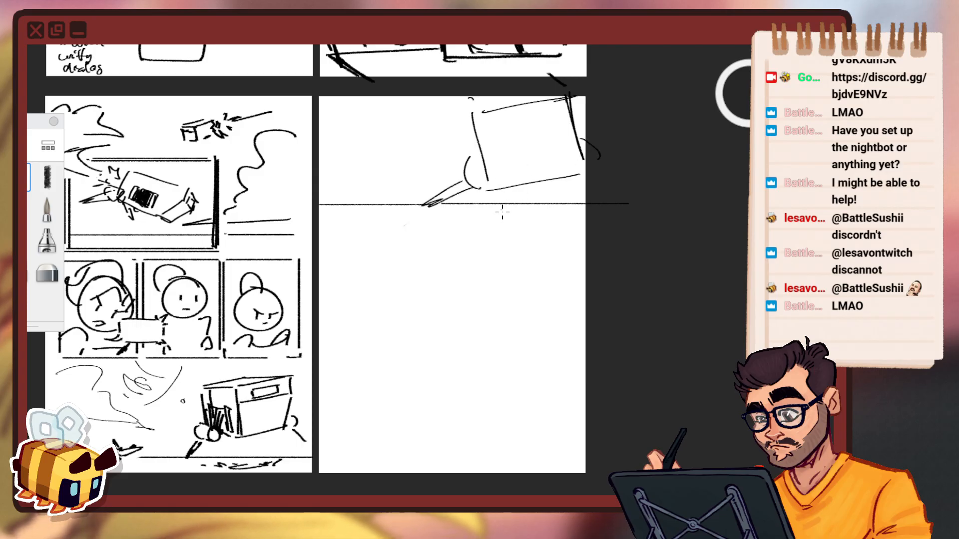
pyautogui.moveTo(506, 208)
pyautogui.mouseDown()
pyautogui.moveTo(461, 209)
pyautogui.moveTo(577, 206)
pyautogui.mouseUp()
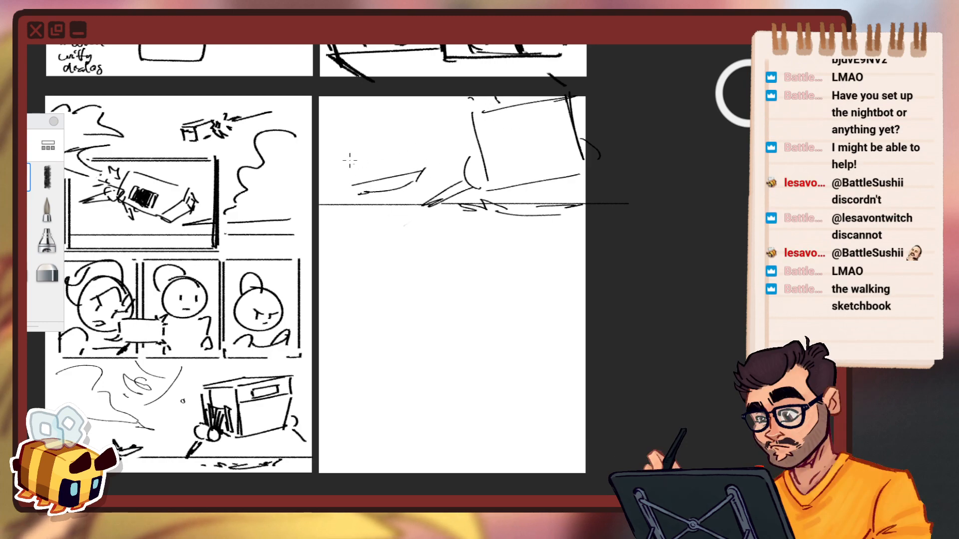
# Add an upright fin, a leg and small round details to the low craft beside the ship, and reinforce the ship's near edge.
pyautogui.moveTo(352, 171); pyautogui.dragTo(354, 148)
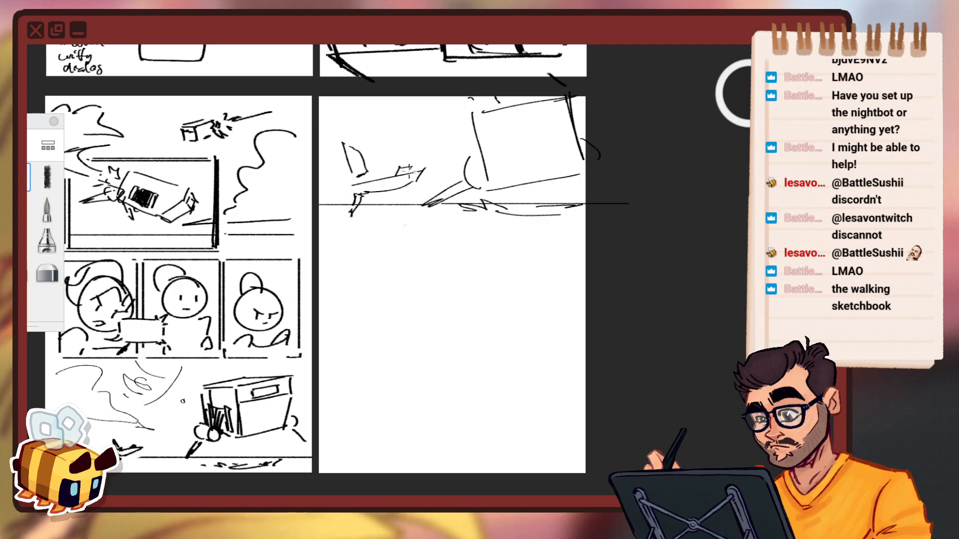
pyautogui.moveTo(367, 175); pyautogui.dragTo(372, 167)
pyautogui.moveTo(466, 101)
pyautogui.mouseDown()
pyautogui.moveTo(478, 159)
pyautogui.moveTo(479, 149)
pyautogui.mouseUp()
pyautogui.hotkey('ctrl', 'z')
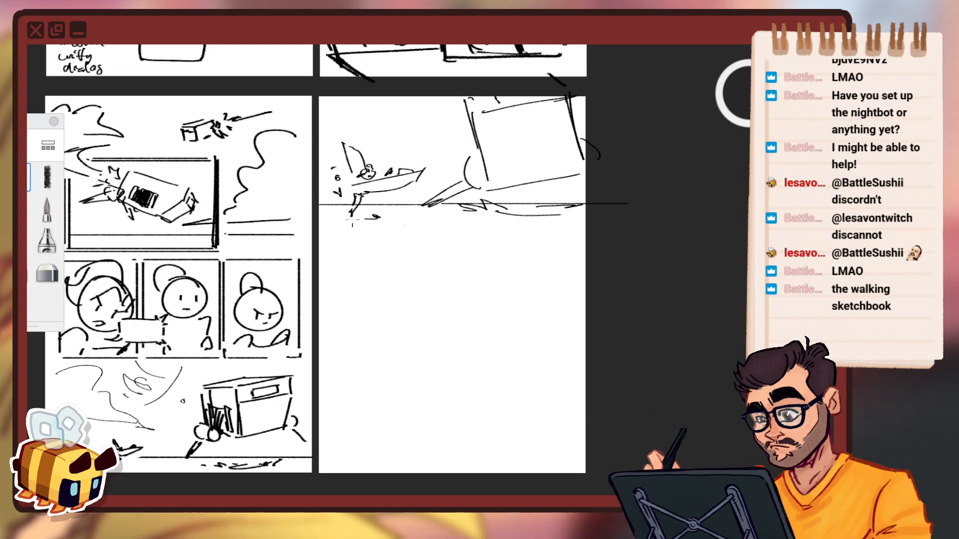
# Sketch ground lines and short rough strokes beneath the smaller craft at the page's left edge.
pyautogui.moveTo(364, 217); pyautogui.dragTo(318, 220)
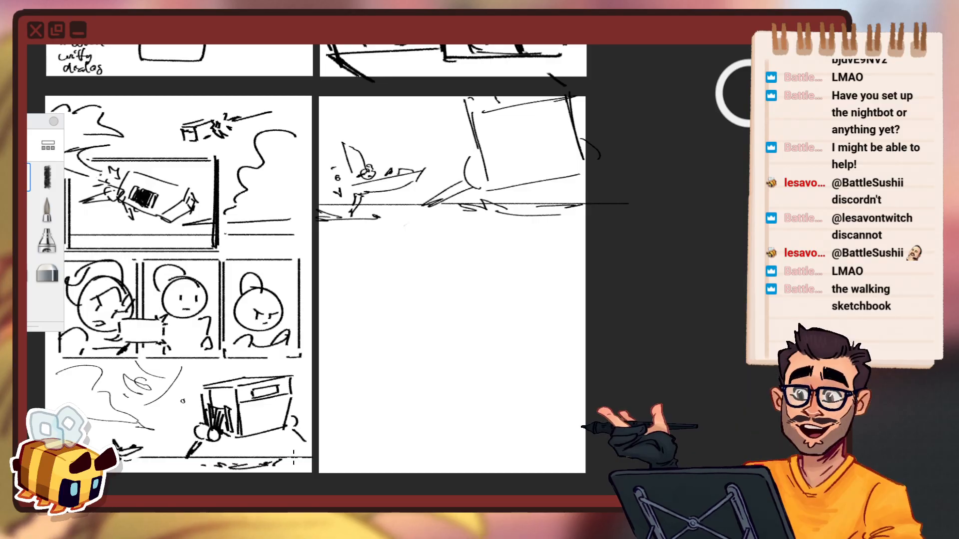
pyautogui.press('ctrl')
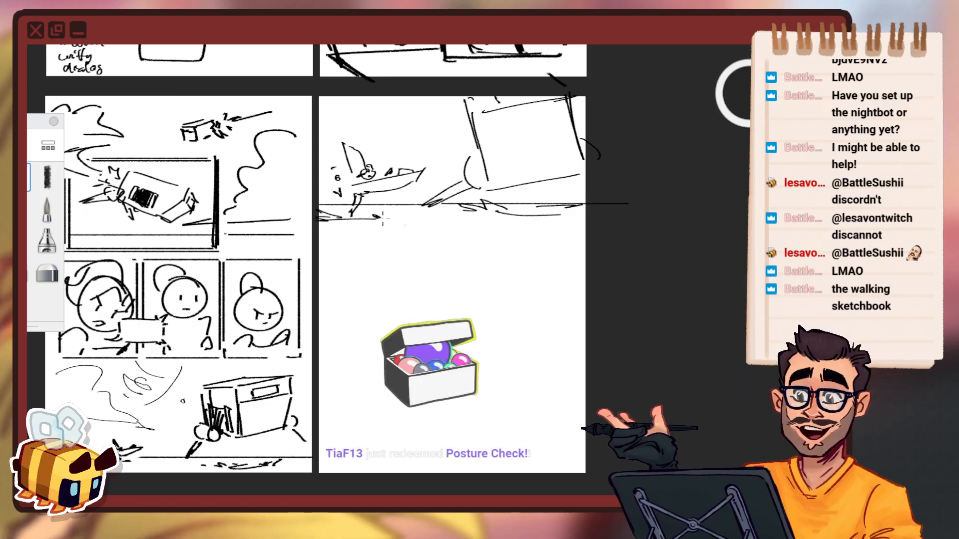
pyautogui.moveTo(392, 221); pyautogui.dragTo(375, 215)
pyautogui.hotkey('ctrl', 'z')
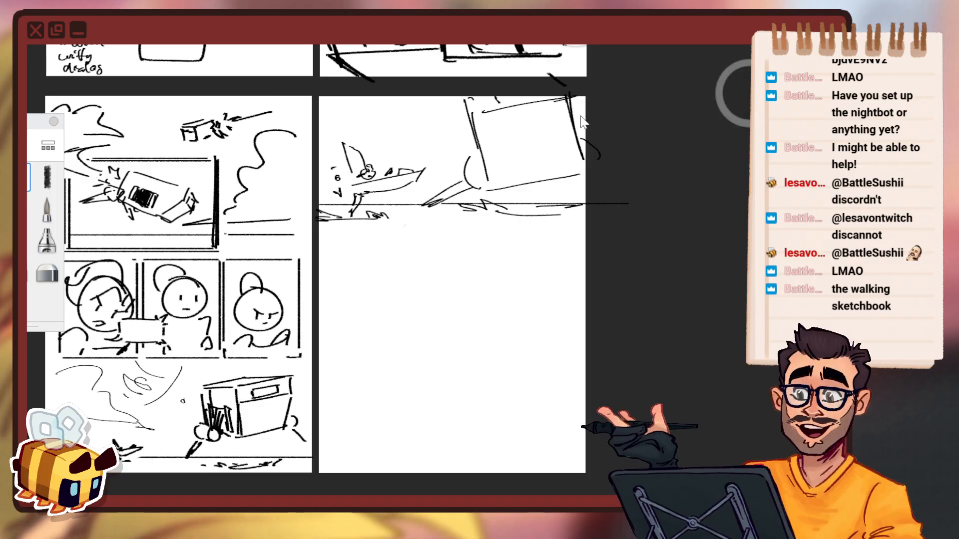
# Erase the whole opening-panel sketch from the newest page, including the tilted ship, the smaller craft and the ground line.
pyautogui.press('space')
pyautogui.moveTo(477, 279); pyautogui.dragTo(535, 235)
pyautogui.click(443, 111)
pyautogui.press('e')
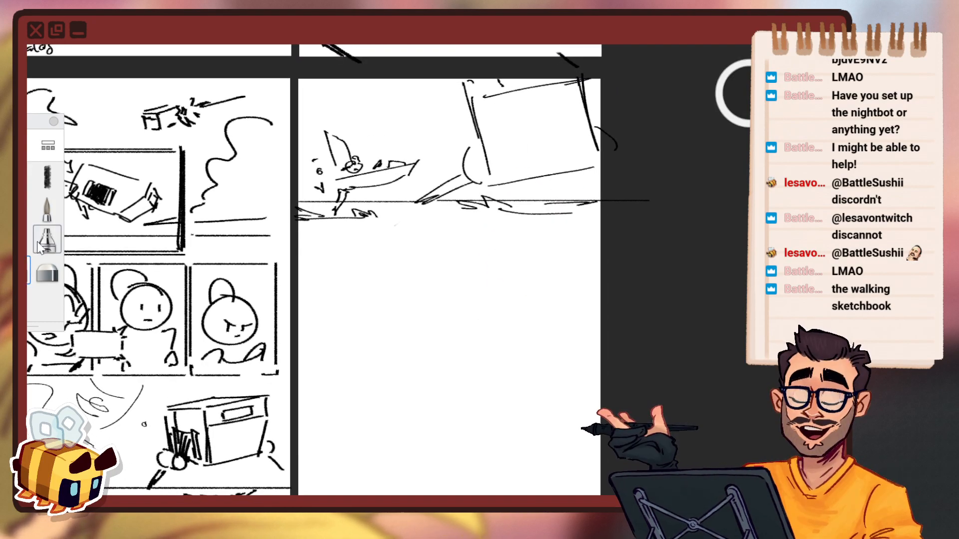
pyautogui.click(30, 175)
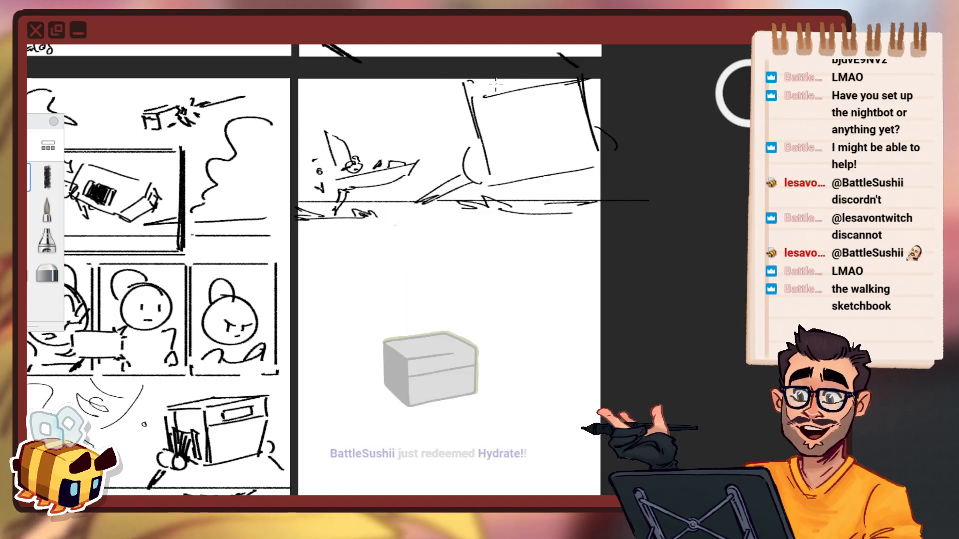
pyautogui.press('space')
pyautogui.moveTo(452, 265)
pyautogui.mouseDown()
pyautogui.moveTo(470, 243)
pyautogui.moveTo(457, 305)
pyautogui.moveTo(516, 299)
pyautogui.moveTo(505, 306)
pyautogui.mouseUp()
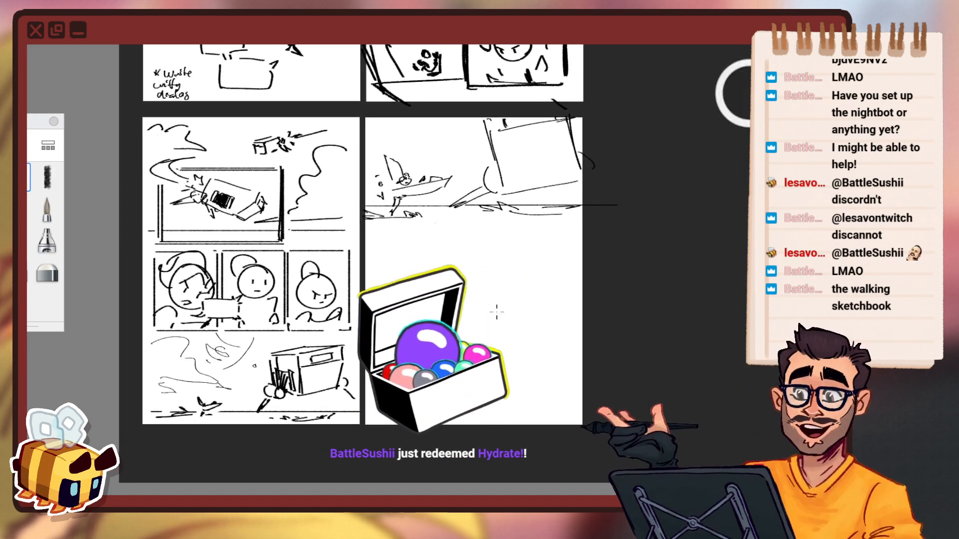
pyautogui.press('e')
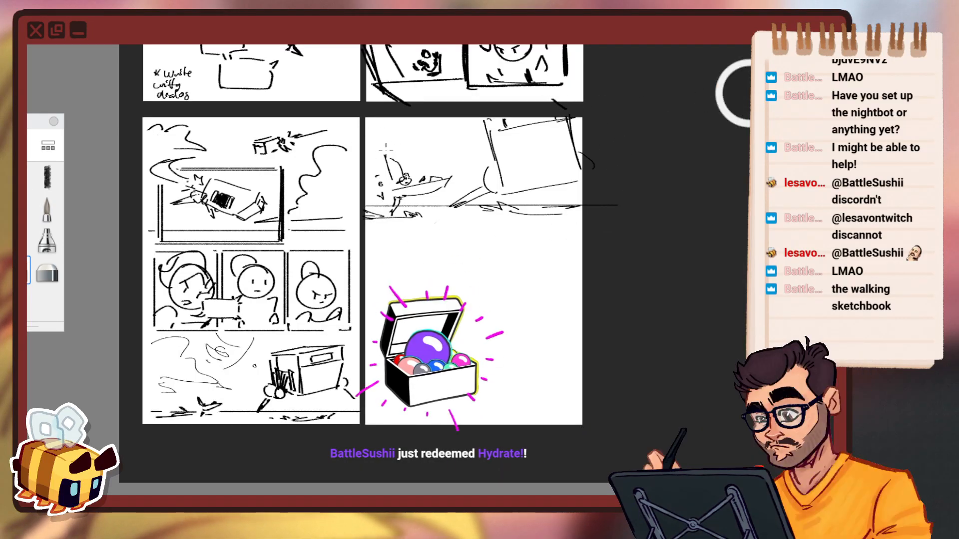
pyautogui.moveTo(384, 169)
pyautogui.mouseDown()
pyautogui.moveTo(438, 126)
pyautogui.moveTo(483, 117)
pyautogui.moveTo(478, 173)
pyautogui.moveTo(489, 220)
pyautogui.moveTo(557, 220)
pyautogui.mouseUp()
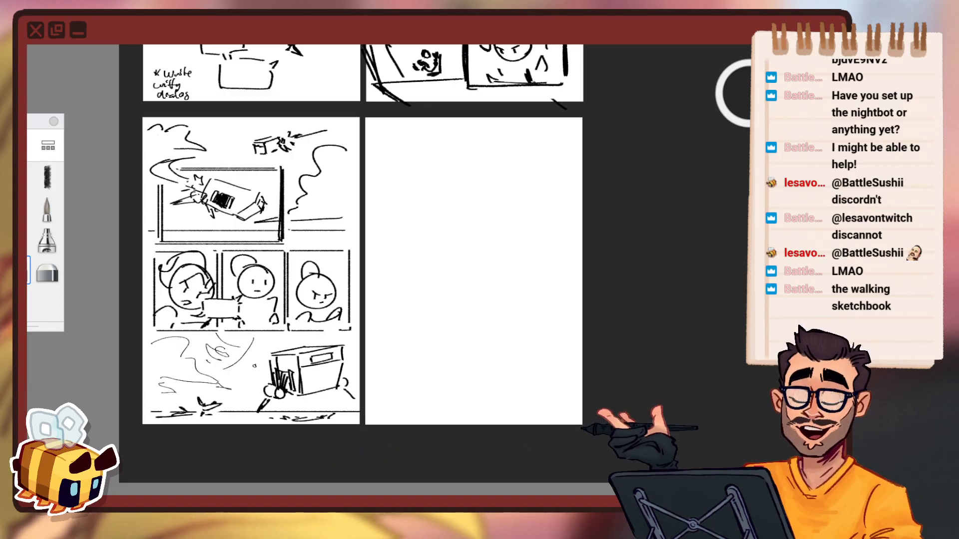
# Draw three evenly spaced straight horizontal lines across the blank page with the pencil brush at size 6.3.
pyautogui.press('space')
pyautogui.moveTo(413, 301); pyautogui.dragTo(402, 343)
pyautogui.moveTo(463, 313); pyautogui.dragTo(479, 318)
pyautogui.moveTo(350, 382)
pyautogui.mouseDown()
pyautogui.moveTo(518, 261)
pyautogui.moveTo(511, 270)
pyautogui.mouseUp()
pyautogui.click(25, 178)
pyautogui.press(']')
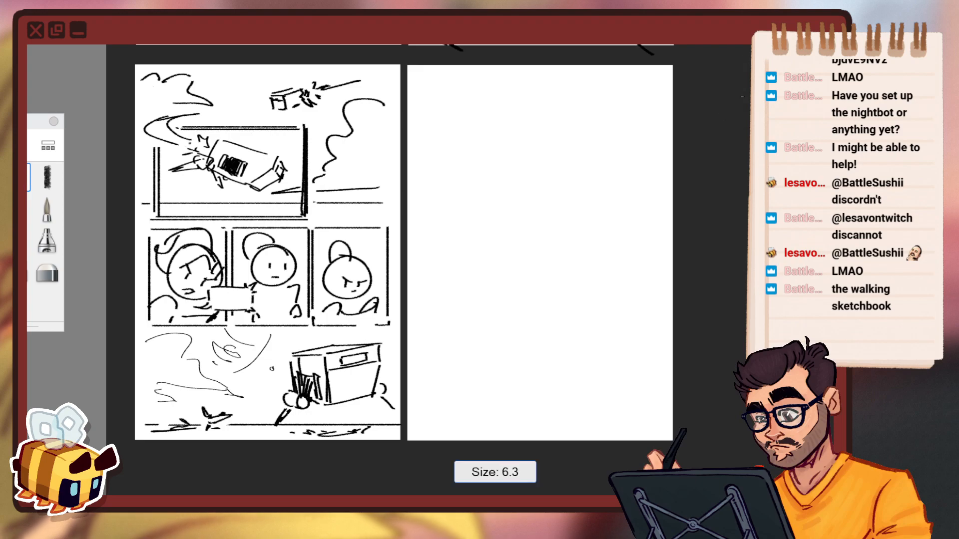
pyautogui.press('space')
pyautogui.moveTo(451, 262); pyautogui.dragTo(524, 219)
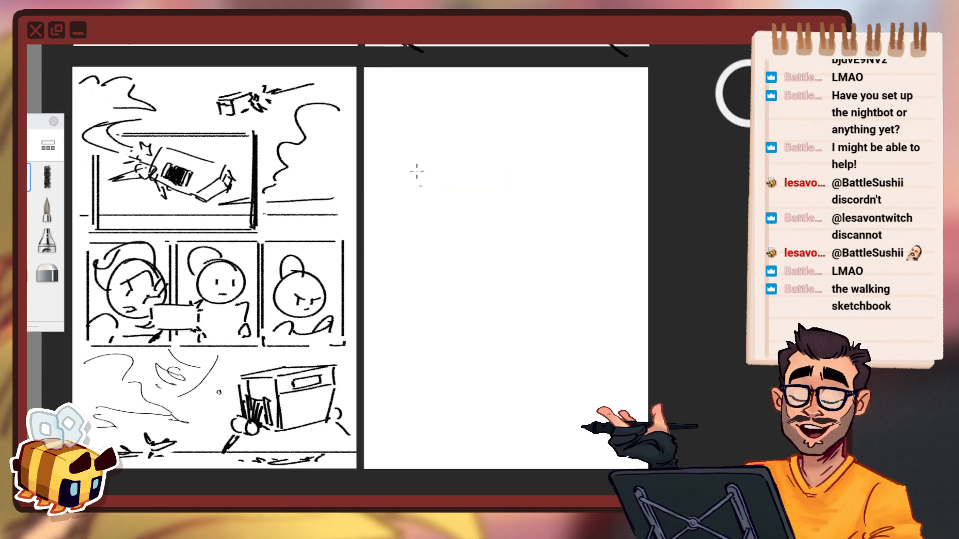
pyautogui.moveTo(385, 161); pyautogui.dragTo(614, 159)
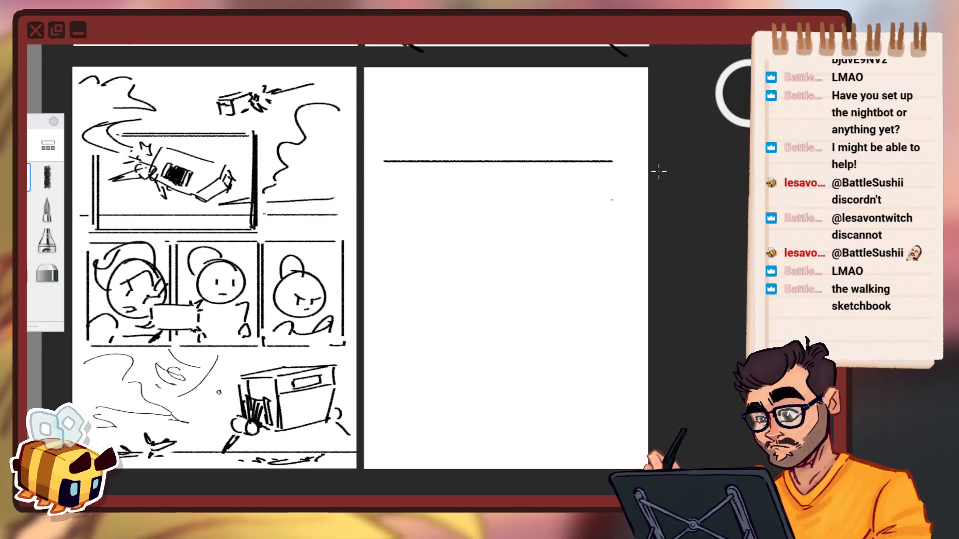
pyautogui.hotkey('ctrl', 'z')
pyautogui.moveTo(388, 171); pyautogui.dragTo(614, 169)
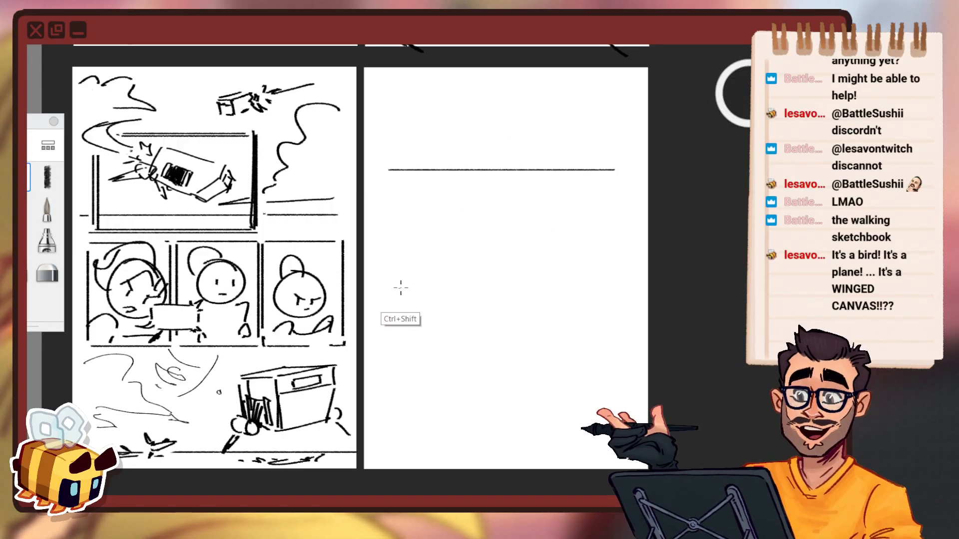
pyautogui.moveTo(392, 265); pyautogui.dragTo(604, 265)
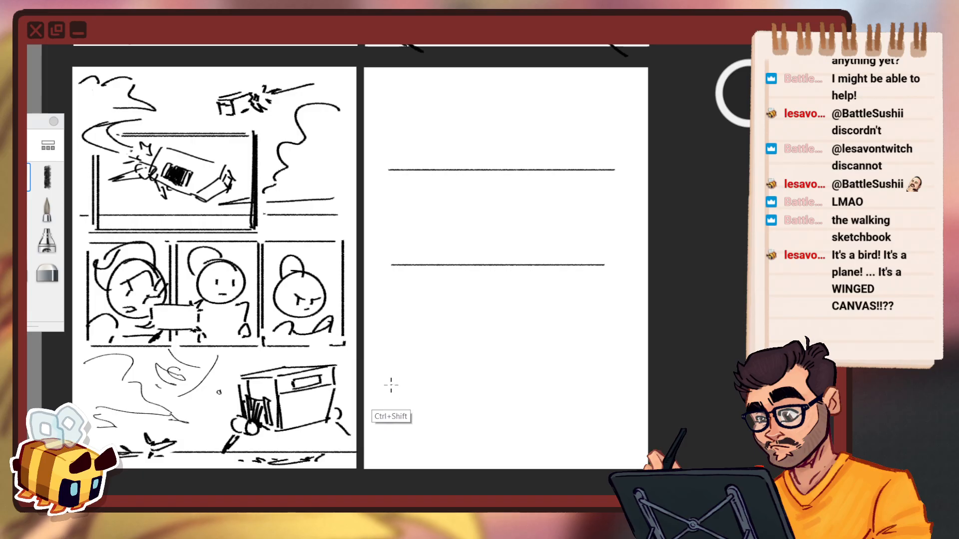
pyautogui.moveTo(391, 385); pyautogui.dragTo(613, 385)
pyautogui.hotkey('ctrl', 'z')
pyautogui.moveTo(390, 359); pyautogui.dragTo(608, 348)
# Review the earlier comic pages and briefly show the red reading-flow markup over them.
pyautogui.press('space')
pyautogui.click(517, 266)
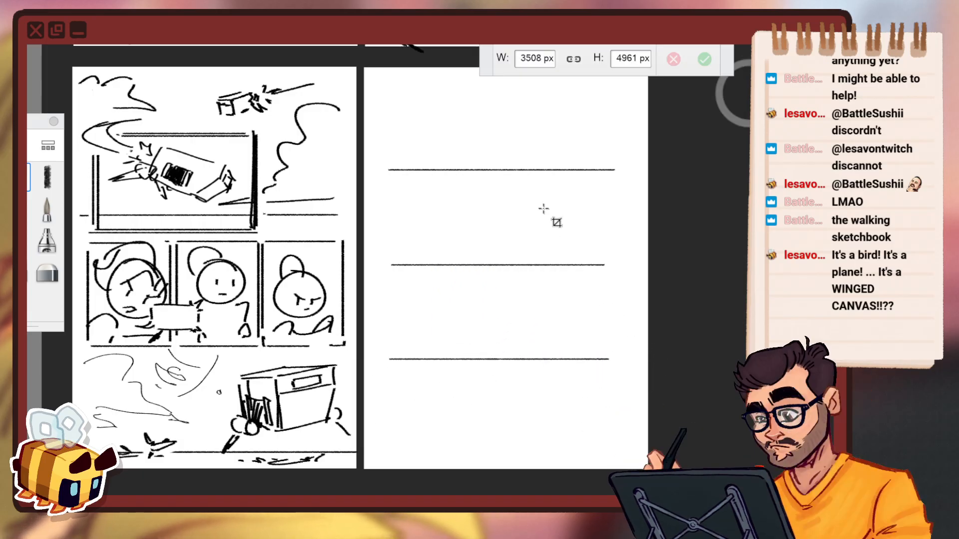
pyautogui.press('space')
pyautogui.moveTo(486, 215); pyautogui.dragTo(638, 133)
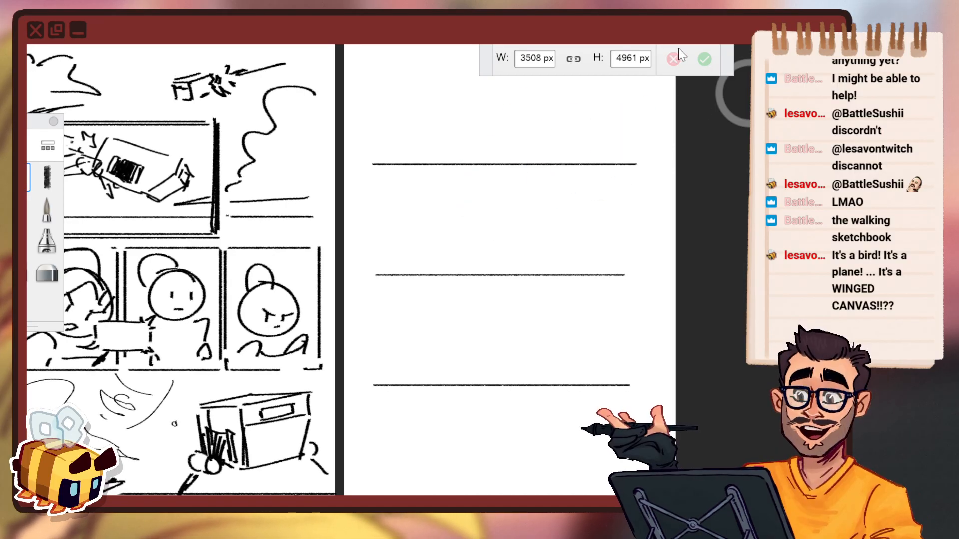
pyautogui.press('space')
pyautogui.moveTo(531, 179); pyautogui.dragTo(490, 220)
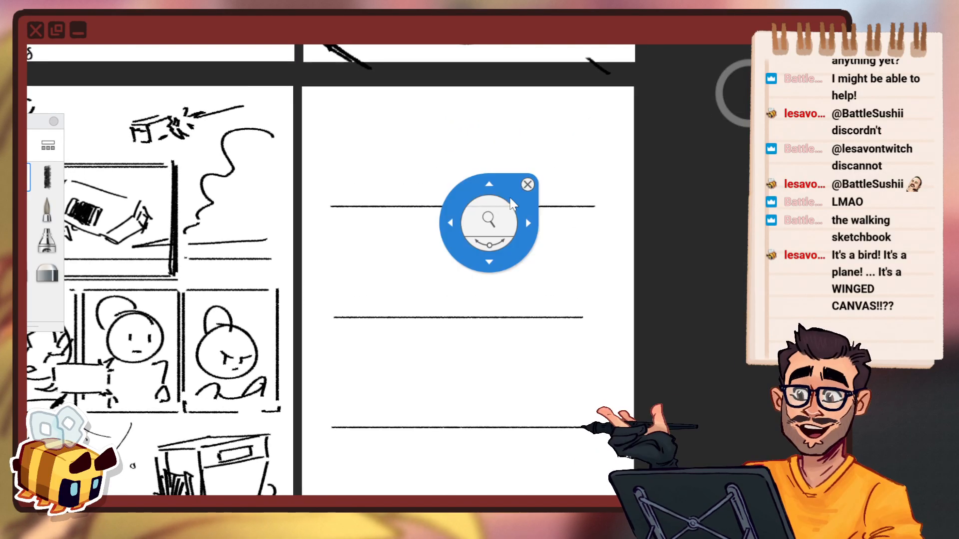
pyautogui.press('space')
pyautogui.moveTo(344, 196); pyautogui.dragTo(384, 203)
pyautogui.moveTo(449, 243)
pyautogui.mouseDown()
pyautogui.moveTo(450, 297)
pyautogui.moveTo(439, 250)
pyautogui.mouseUp()
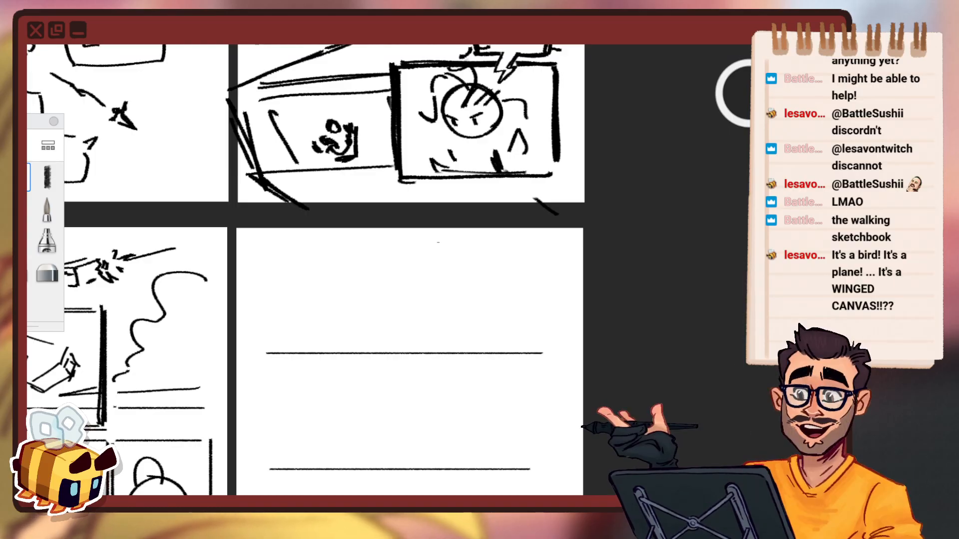
pyautogui.press('space')
pyautogui.moveTo(309, 257); pyautogui.dragTo(287, 372)
pyautogui.moveTo(385, 265); pyautogui.dragTo(350, 460)
pyautogui.moveTo(286, 351); pyautogui.dragTo(271, 295)
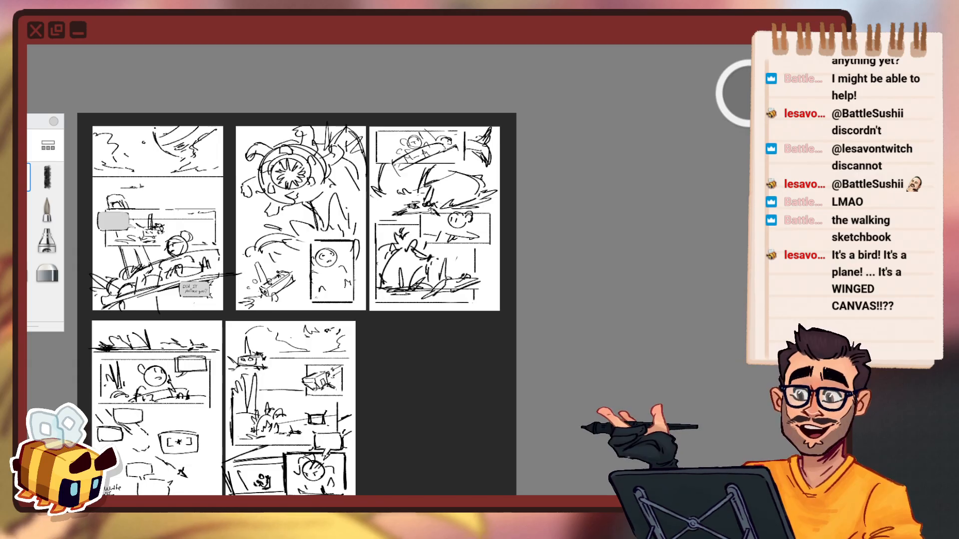
pyautogui.click(764, 187)
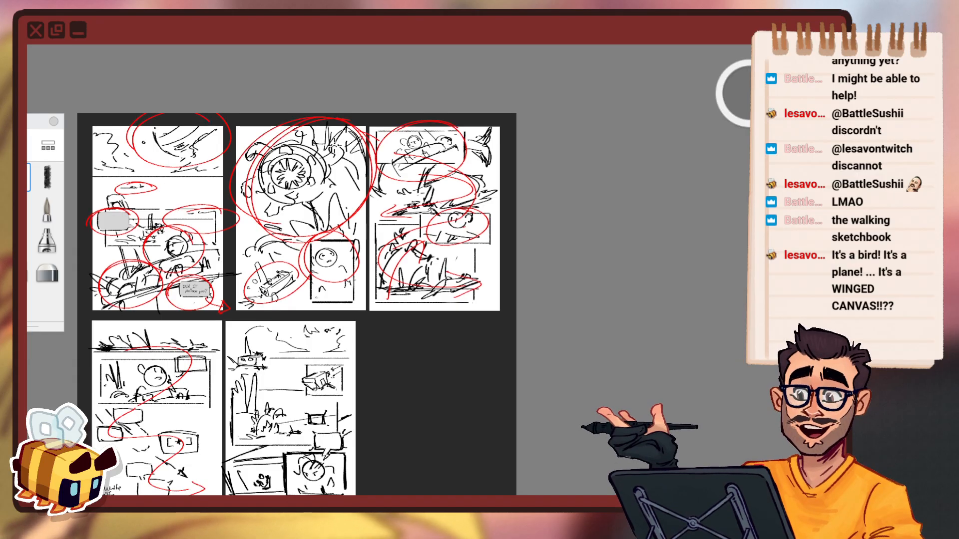
pyautogui.click(764, 188)
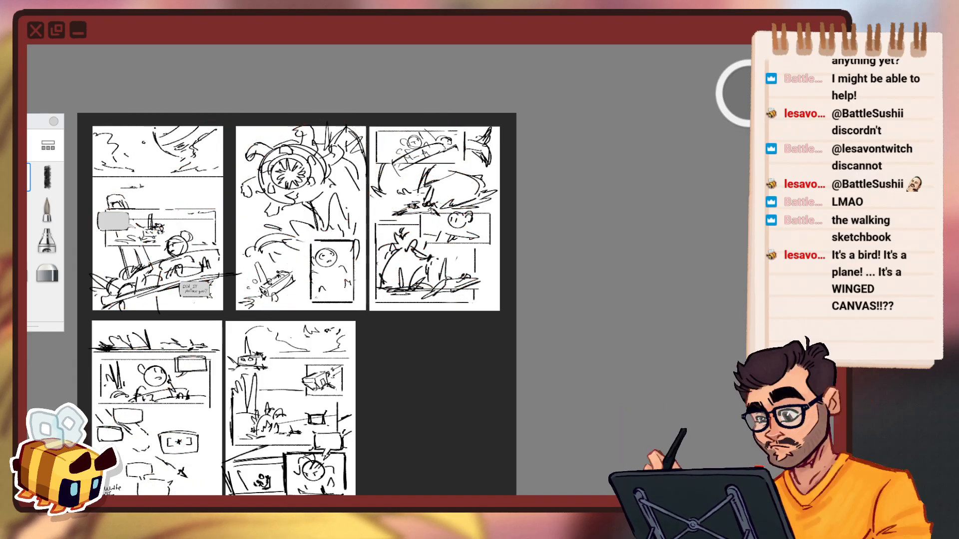
# Draw a large blue freehand ellipse looping across the first two page thumbnails with the paintbrush.
pyautogui.click(741, 91)
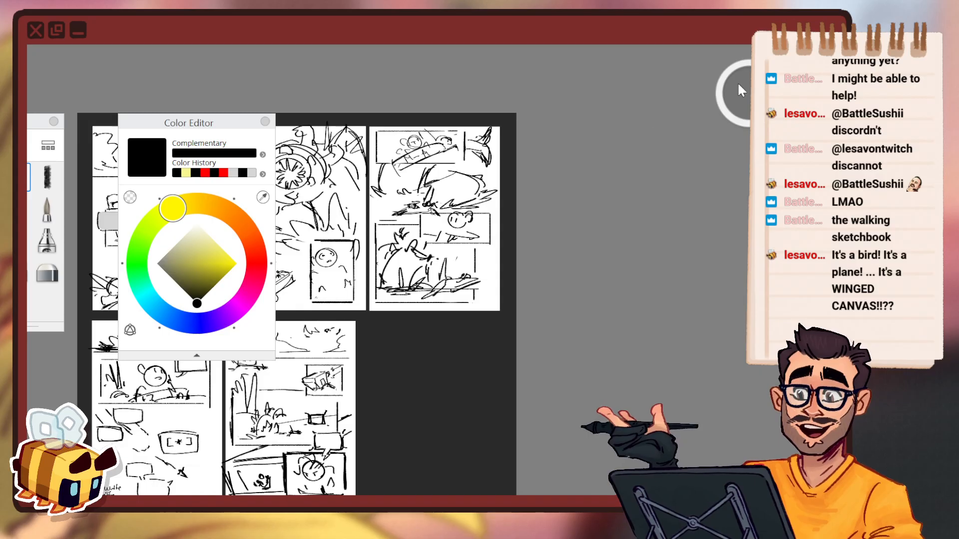
pyautogui.click(191, 322)
pyautogui.click(265, 121)
pyautogui.click(47, 208)
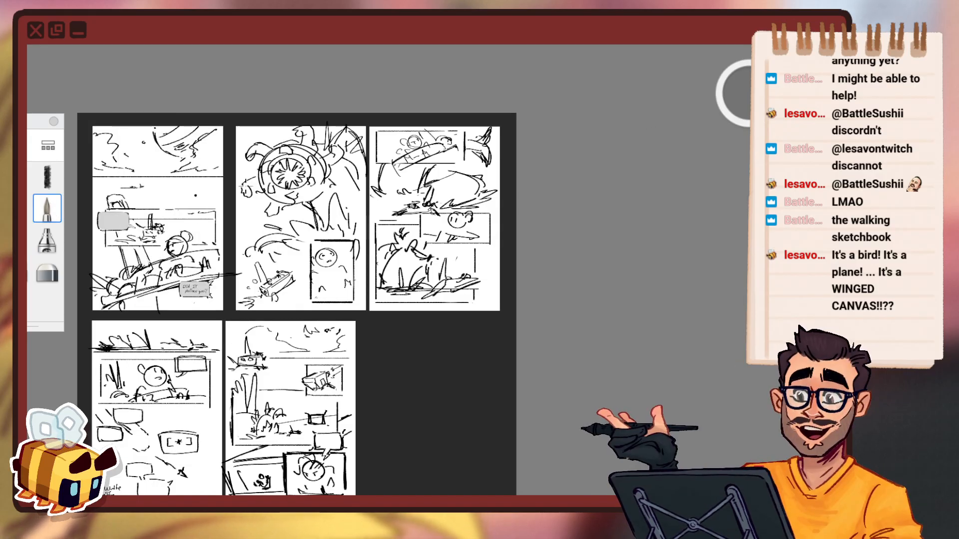
pyautogui.moveTo(329, 149)
pyautogui.mouseDown()
pyautogui.moveTo(150, 304)
pyautogui.moveTo(94, 250)
pyautogui.mouseUp()
pyautogui.hotkey('ctrl', 'z')
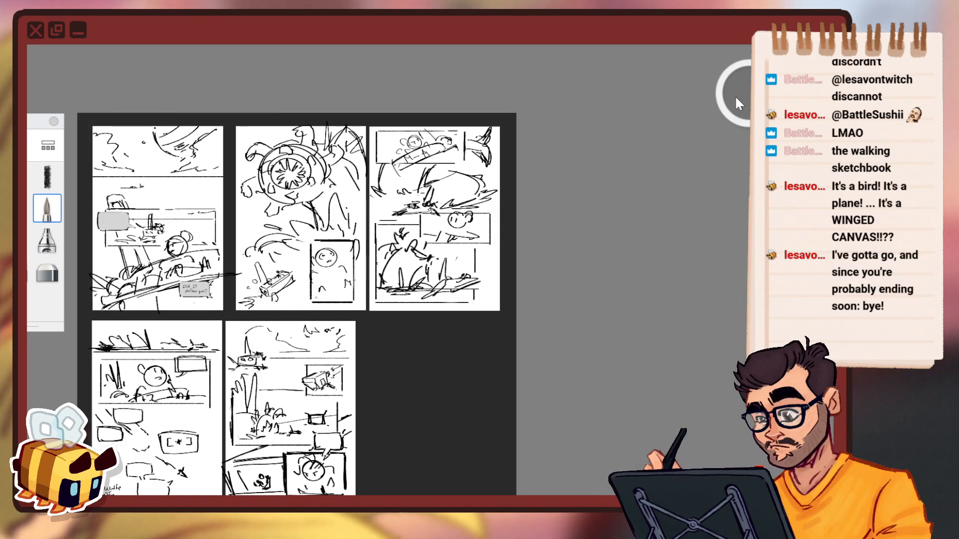
pyautogui.click(738, 100)
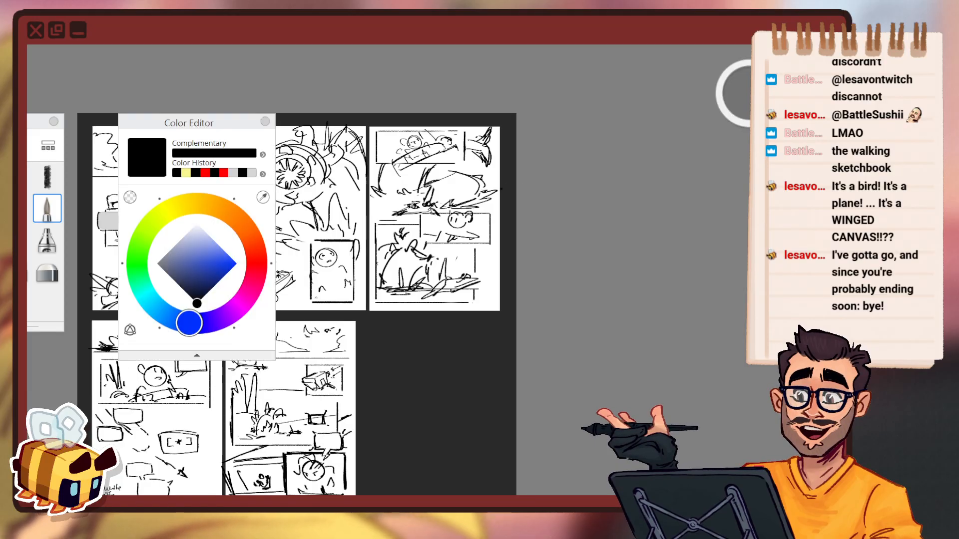
pyautogui.click(265, 121)
pyautogui.moveTo(89, 252)
pyautogui.mouseDown()
pyautogui.moveTo(310, 136)
pyautogui.moveTo(218, 295)
pyautogui.mouseUp()
# Undo the blue markup over the pages, keeping the three horizontal lines on the newest page.
pyautogui.press('space')
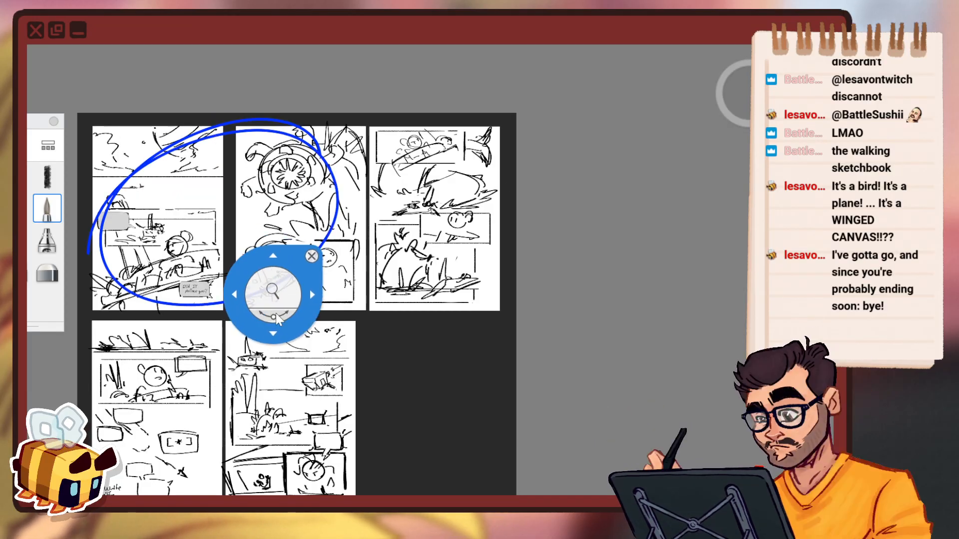
pyautogui.moveTo(276, 313); pyautogui.dragTo(346, 361)
pyautogui.moveTo(395, 314); pyautogui.dragTo(460, 178)
pyautogui.press('space')
pyautogui.moveTo(353, 336); pyautogui.dragTo(366, 321)
pyautogui.moveTo(425, 276); pyautogui.dragTo(396, 342)
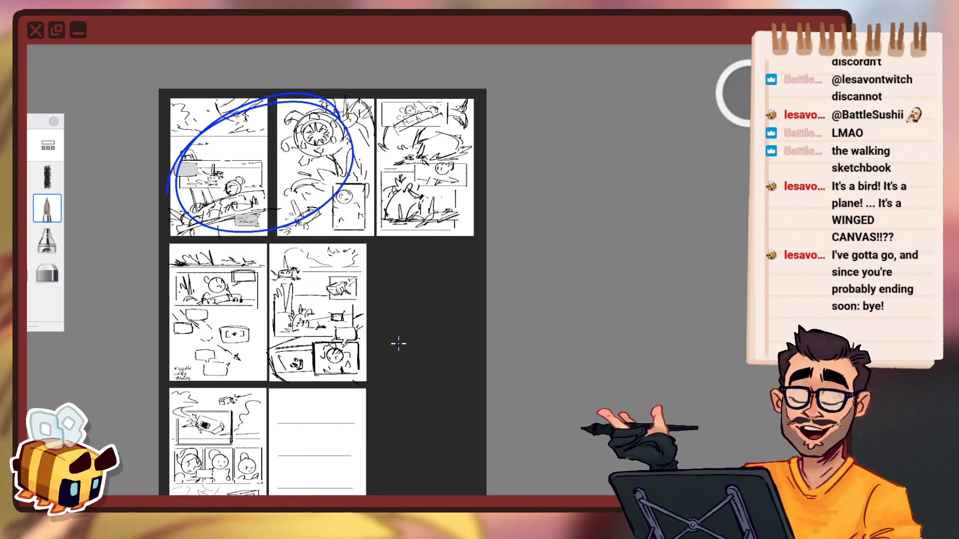
pyautogui.moveTo(491, 329); pyautogui.dragTo(505, 279)
pyautogui.moveTo(322, 340); pyautogui.dragTo(401, 394)
pyautogui.hotkey('ctrl', 'z')
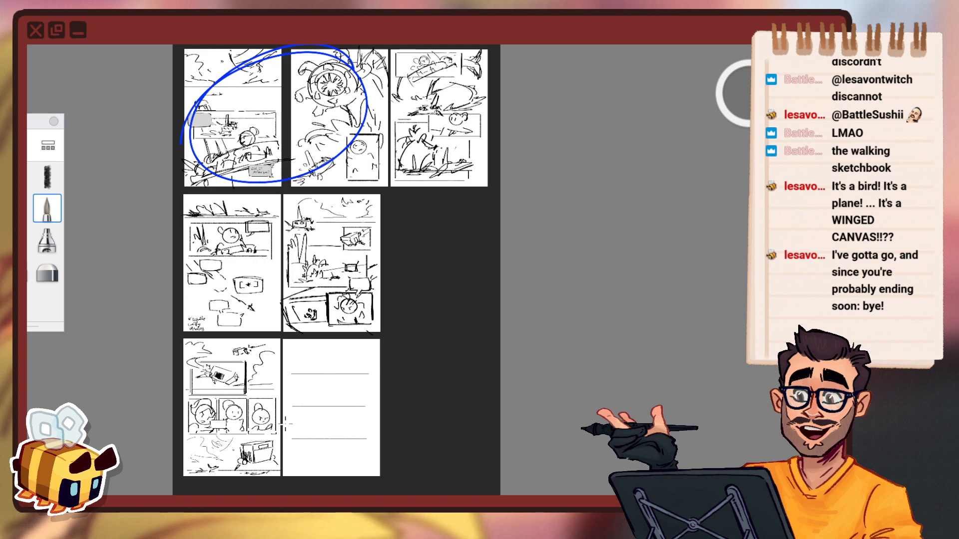
pyautogui.hotkey('ctrl', 'z')
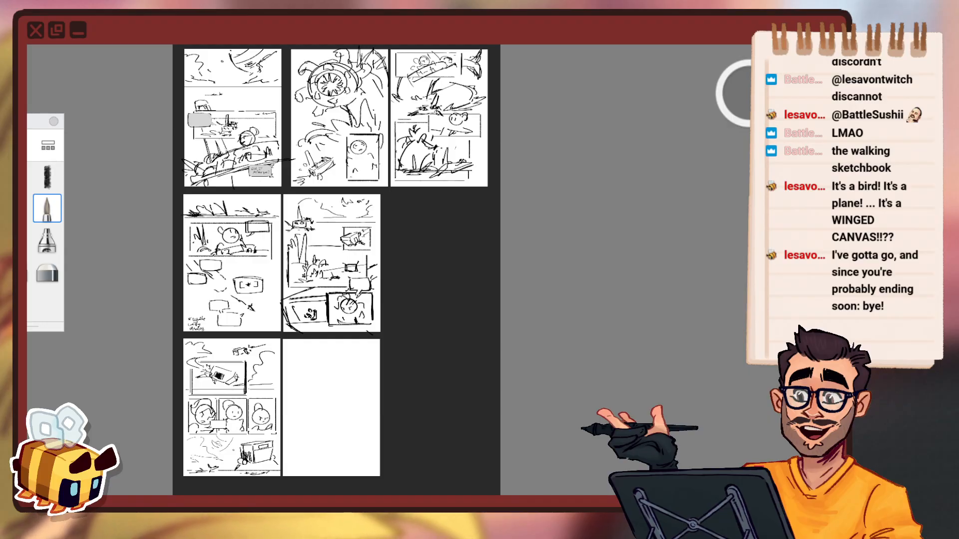
pyautogui.hotkey('ctrl', 'y')
pyautogui.hotkey('ctrl', 'y')
pyautogui.hotkey('ctrl', 'y')
# Set the drawing color back to black, return to the pencil brush, and move the Color Editor clear of the page.
pyautogui.press('c')
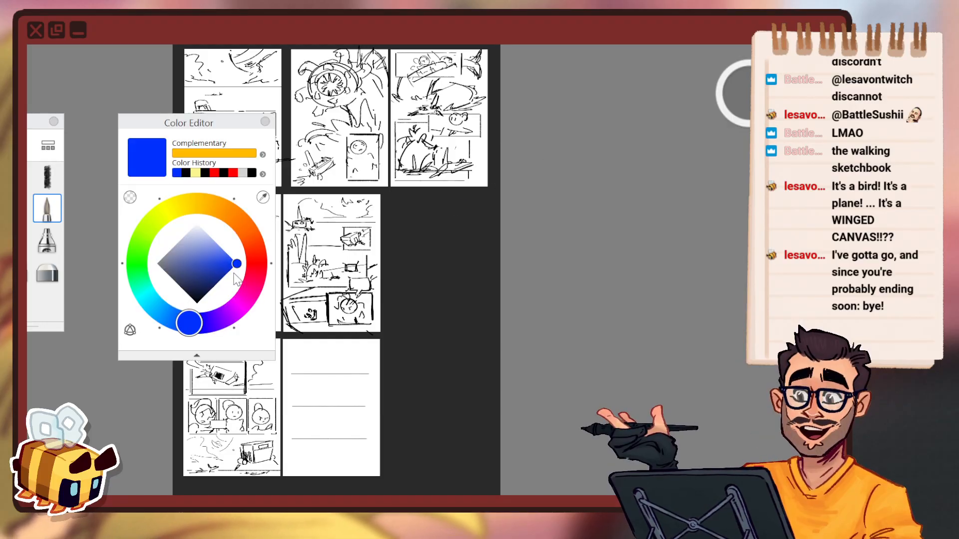
pyautogui.click(198, 304)
pyautogui.click(16, 177)
pyautogui.press('space')
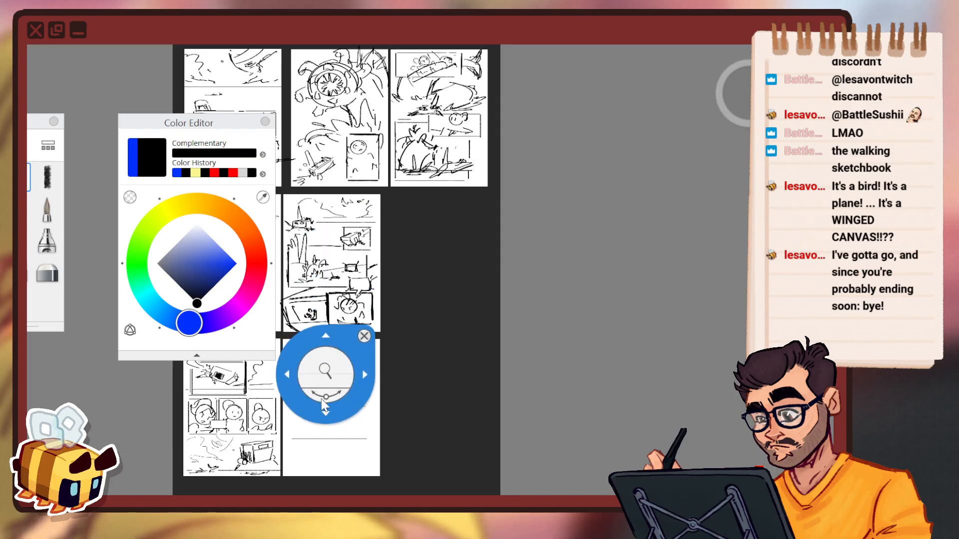
pyautogui.moveTo(323, 378)
pyautogui.mouseDown()
pyautogui.moveTo(420, 314)
pyautogui.moveTo(409, 232)
pyautogui.mouseUp()
pyautogui.moveTo(424, 321); pyautogui.dragTo(424, 267)
pyautogui.moveTo(367, 360); pyautogui.dragTo(369, 336)
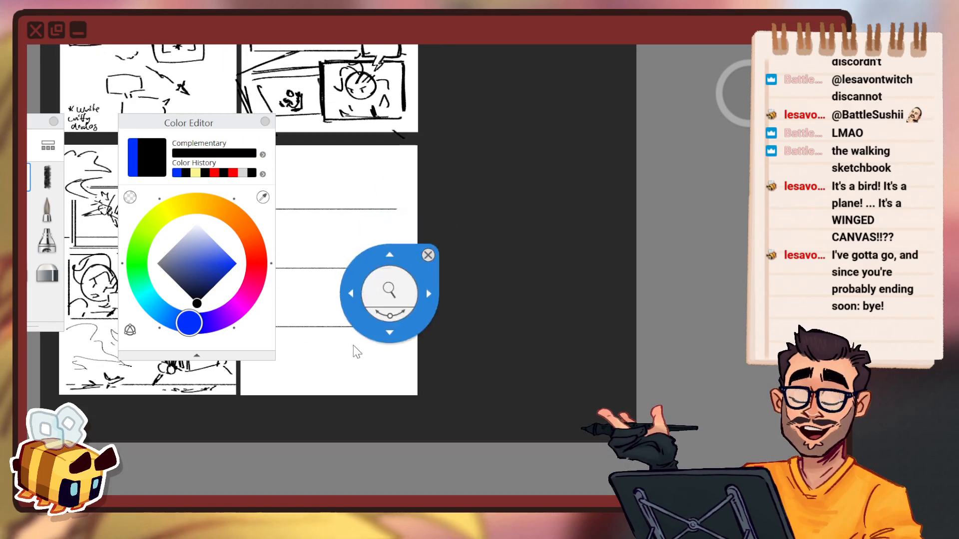
pyautogui.moveTo(389, 292); pyautogui.dragTo(463, 264)
pyautogui.click(466, 237)
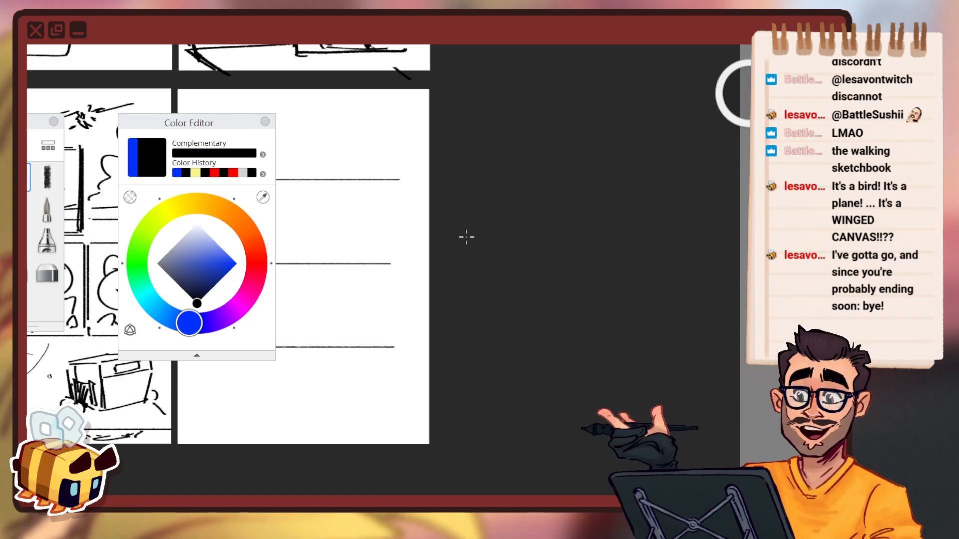
pyautogui.moveTo(246, 125); pyautogui.dragTo(783, 158)
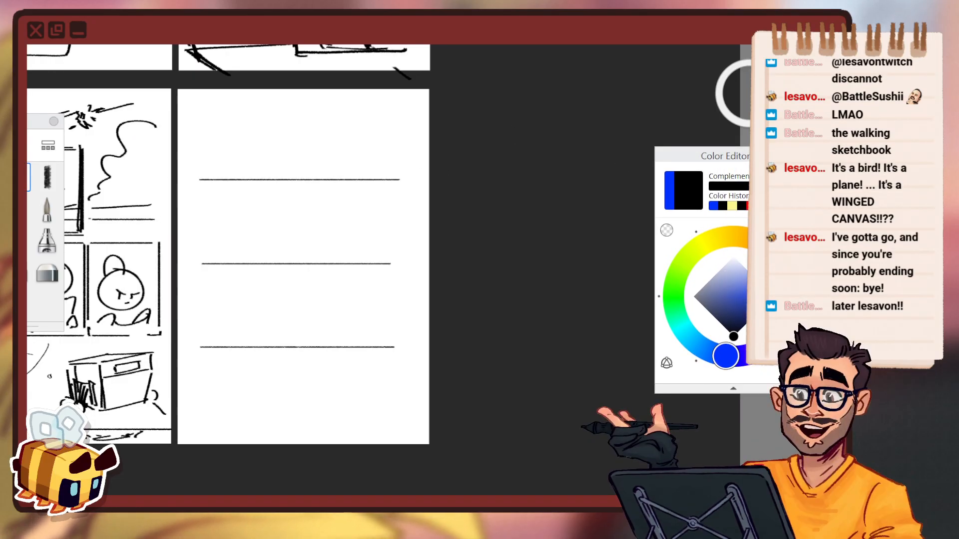
pyautogui.press('space')
pyautogui.moveTo(280, 272); pyautogui.dragTo(475, 237)
pyautogui.moveTo(326, 288); pyautogui.dragTo(359, 264)
pyautogui.moveTo(407, 229); pyautogui.dragTo(388, 255)
pyautogui.moveTo(723, 100)
pyautogui.mouseDown()
pyautogui.moveTo(715, 109)
pyautogui.moveTo(749, 106)
pyautogui.mouseUp()
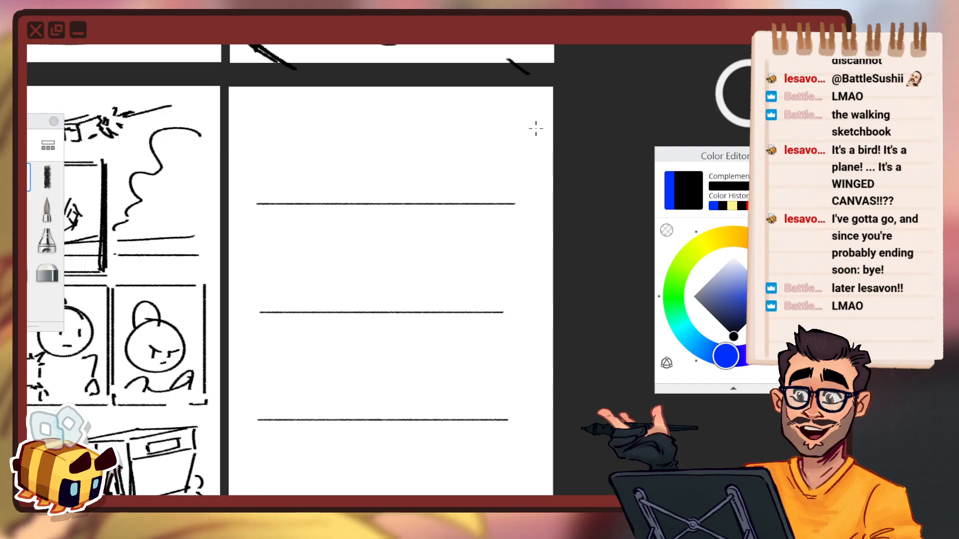
pyautogui.press('space')
pyautogui.moveTo(334, 193); pyautogui.dragTo(477, 152)
pyautogui.moveTo(477, 152); pyautogui.dragTo(468, 187)
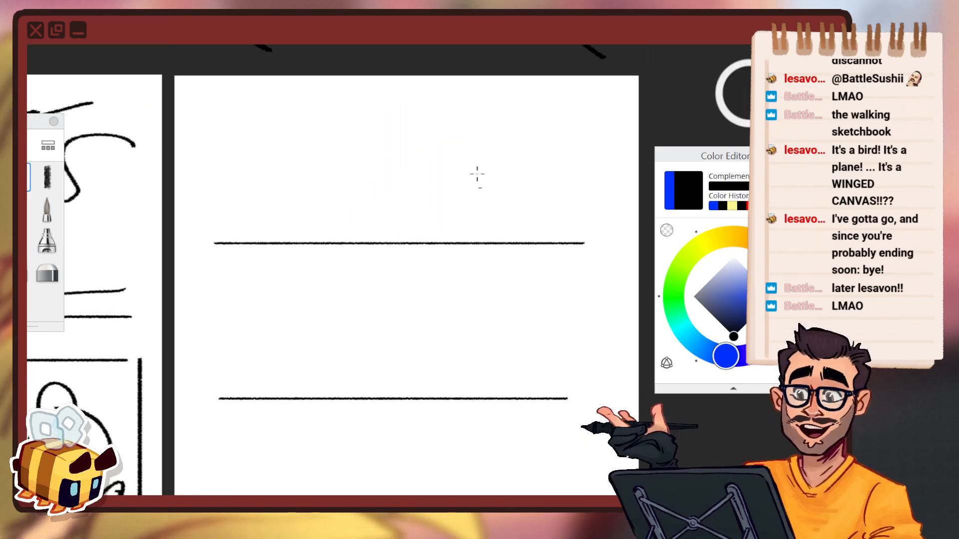
pyautogui.moveTo(453, 141)
pyautogui.mouseDown()
pyautogui.moveTo(477, 217)
pyautogui.moveTo(475, 209)
pyautogui.mouseUp()
pyautogui.hotkey('ctrl', 'z')
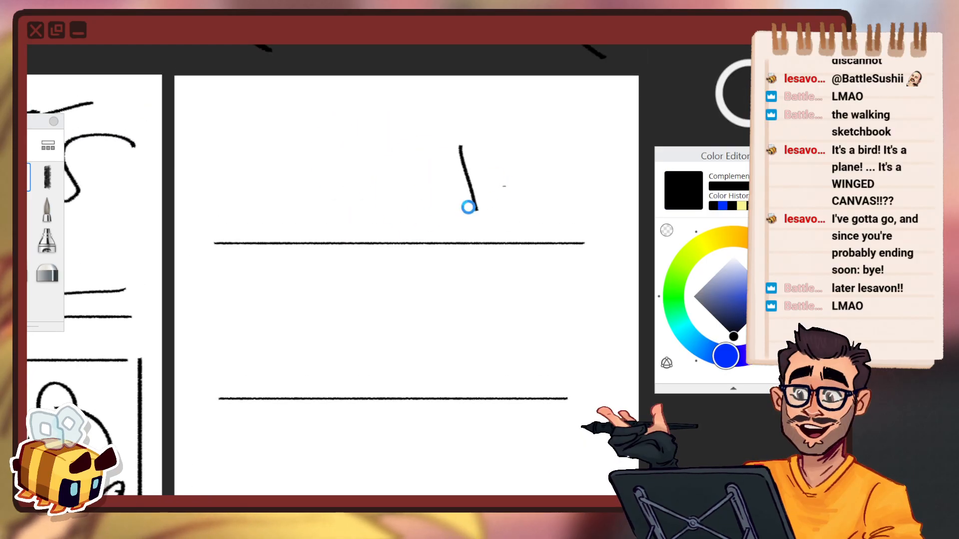
pyautogui.hotkey('ctrl', 'z')
# Sketch a small tilted box-shaped ship with a window slot and two side thrusters above the right part of the first ground line.
pyautogui.moveTo(454, 155); pyautogui.dragTo(469, 215)
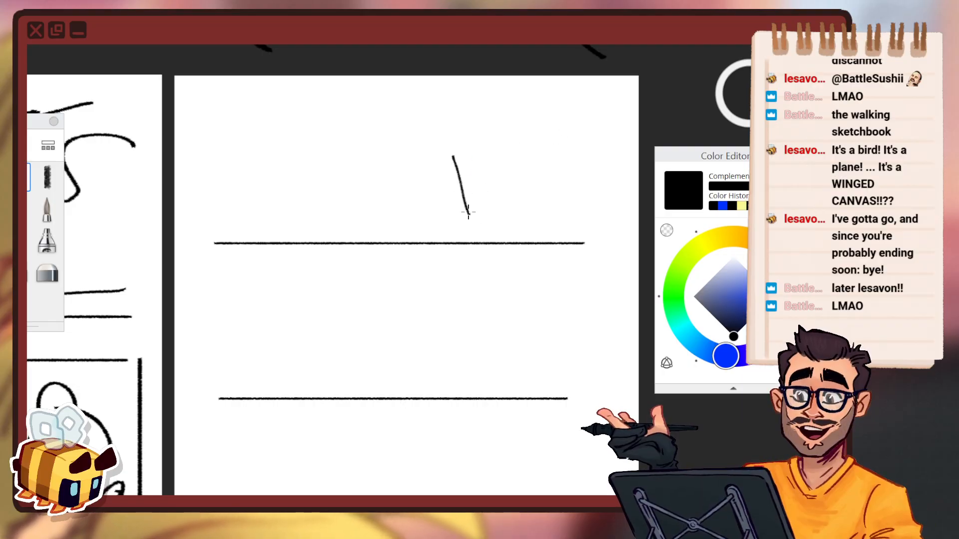
pyautogui.moveTo(455, 157)
pyautogui.mouseDown()
pyautogui.moveTo(523, 140)
pyautogui.moveTo(526, 203)
pyautogui.mouseUp()
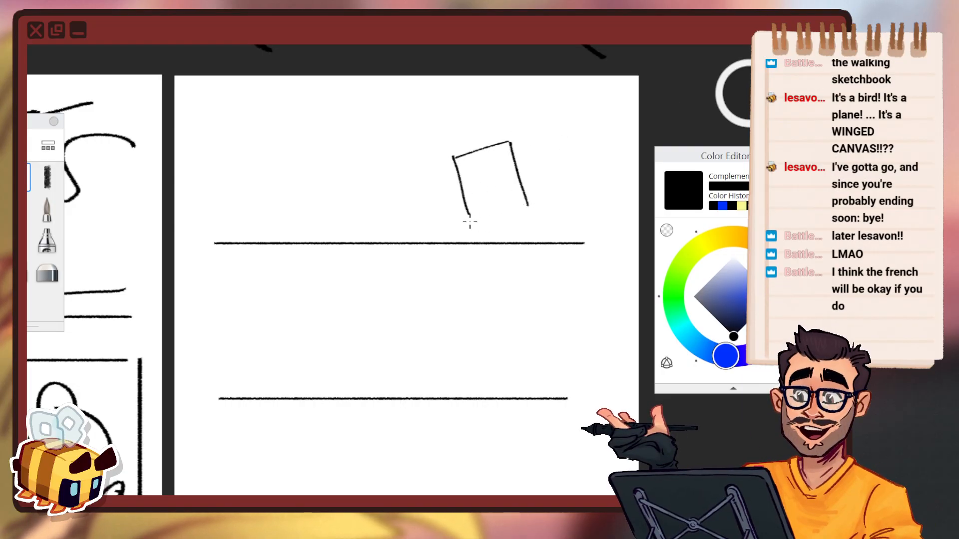
pyautogui.moveTo(458, 224); pyautogui.dragTo(440, 232)
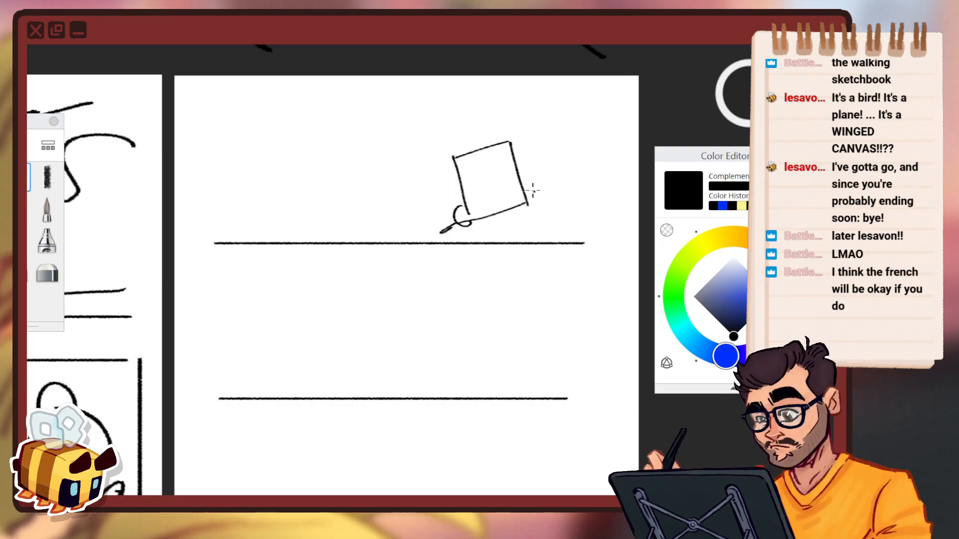
pyautogui.moveTo(468, 160); pyautogui.dragTo(507, 162)
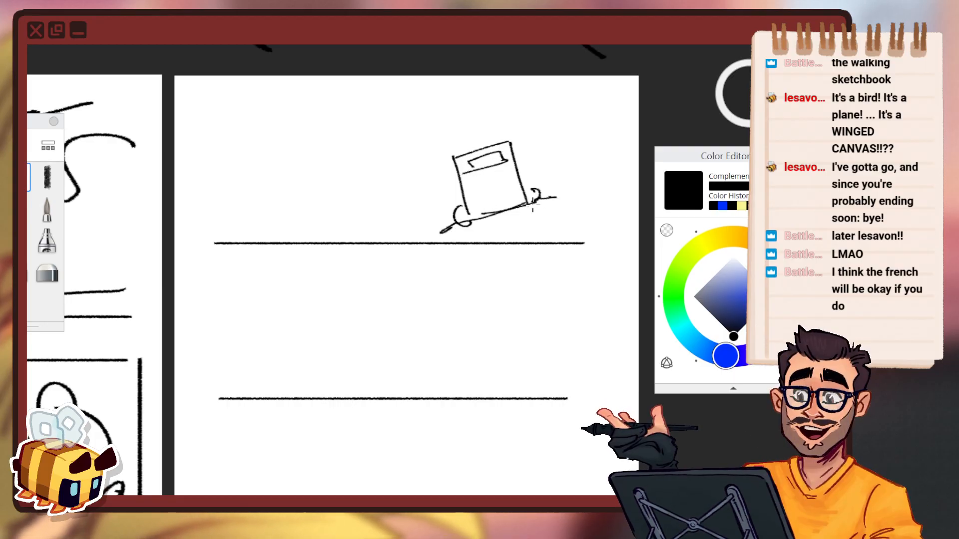
pyautogui.moveTo(532, 202); pyautogui.dragTo(547, 194)
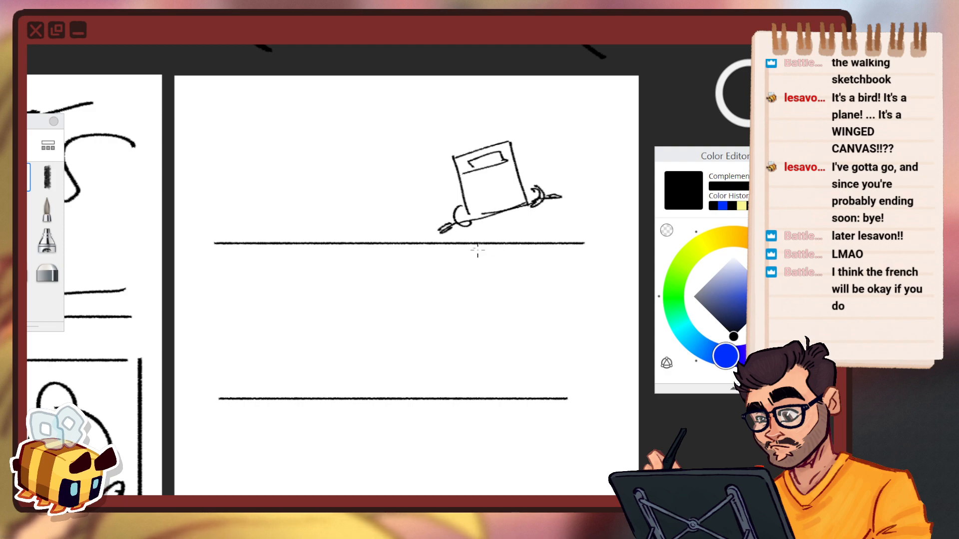
# Sketch small jagged dust marks on the first ground line beneath the ship and erase the line where they overlap.
pyautogui.moveTo(477, 252); pyautogui.dragTo(517, 254)
pyautogui.press('ctrl')
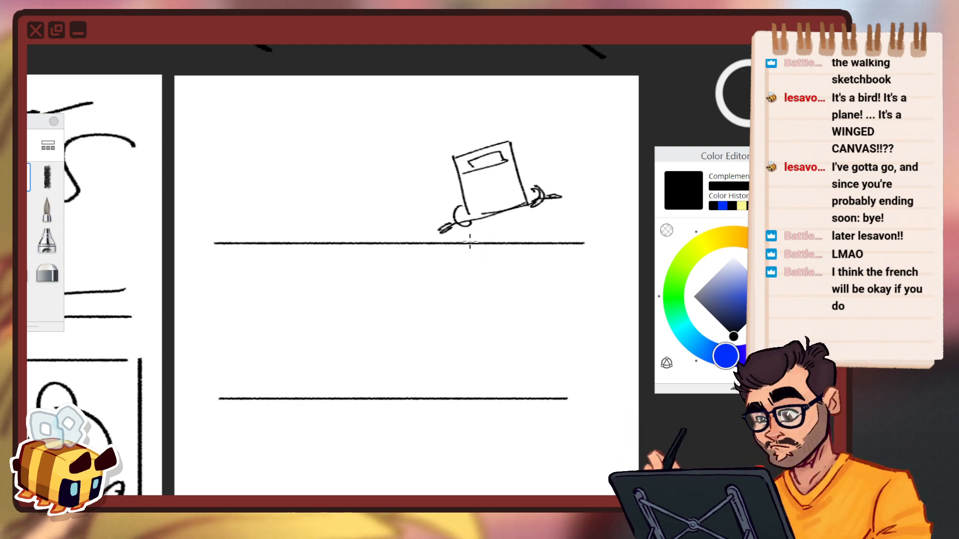
pyautogui.moveTo(462, 238); pyautogui.dragTo(504, 240)
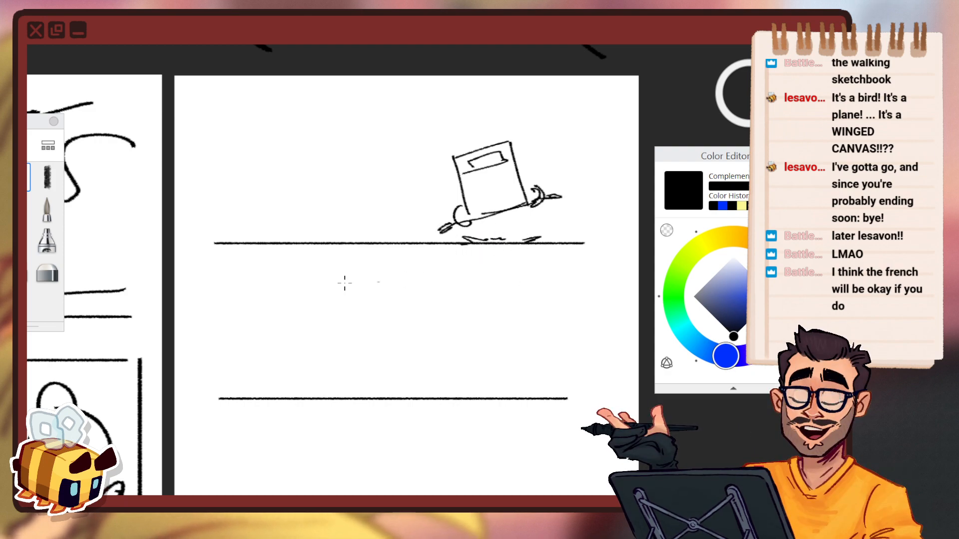
pyautogui.click(47, 274)
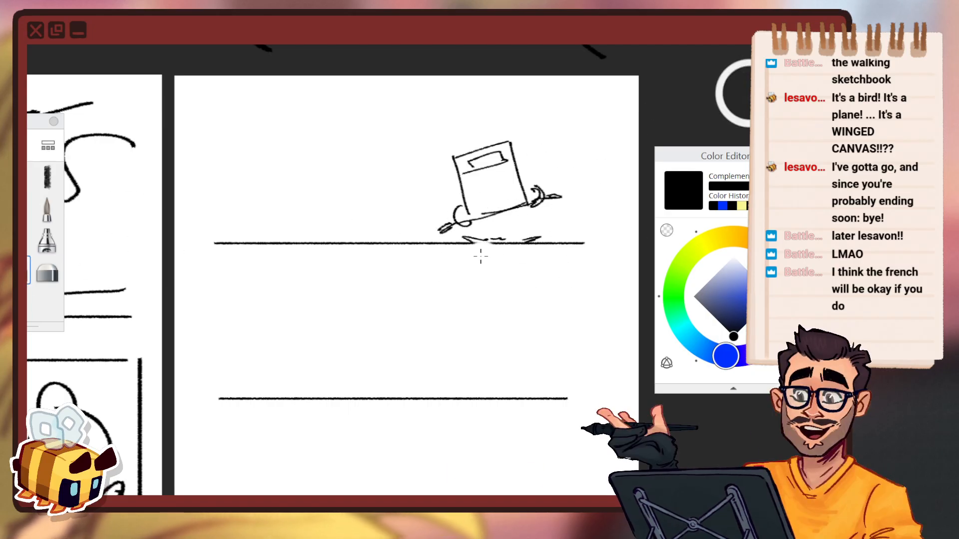
pyautogui.moveTo(480, 256); pyautogui.dragTo(514, 258)
# Sketch a small curved piece of debris trailed by dots above the middle of the first ground line.
pyautogui.press('space')
pyautogui.moveTo(630, 249); pyautogui.dragTo(660, 260)
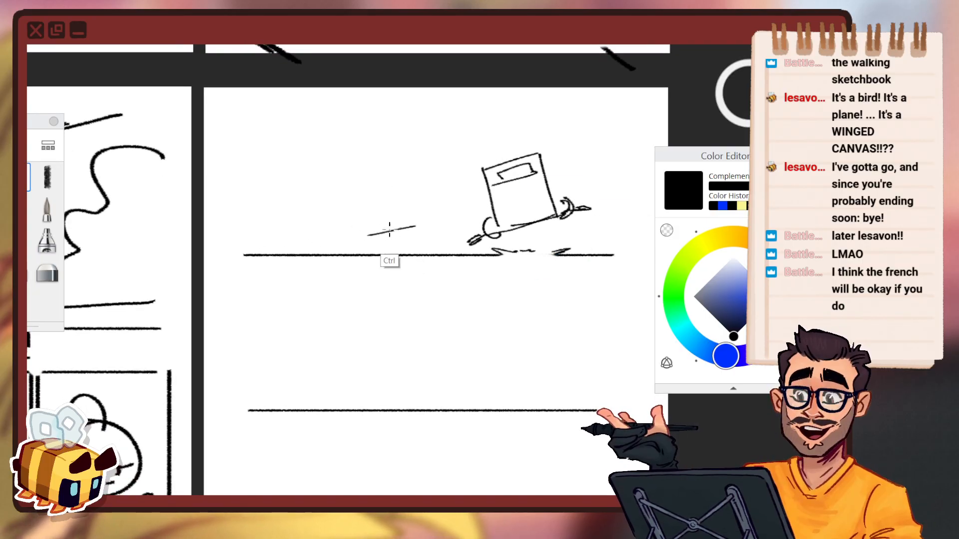
pyautogui.hotkey('ctrl', 'z')
pyautogui.moveTo(369, 232)
pyautogui.mouseDown()
pyautogui.moveTo(420, 225)
pyautogui.moveTo(377, 241)
pyautogui.moveTo(374, 226)
pyautogui.mouseUp()
pyautogui.hotkey('ctrl', 'z')
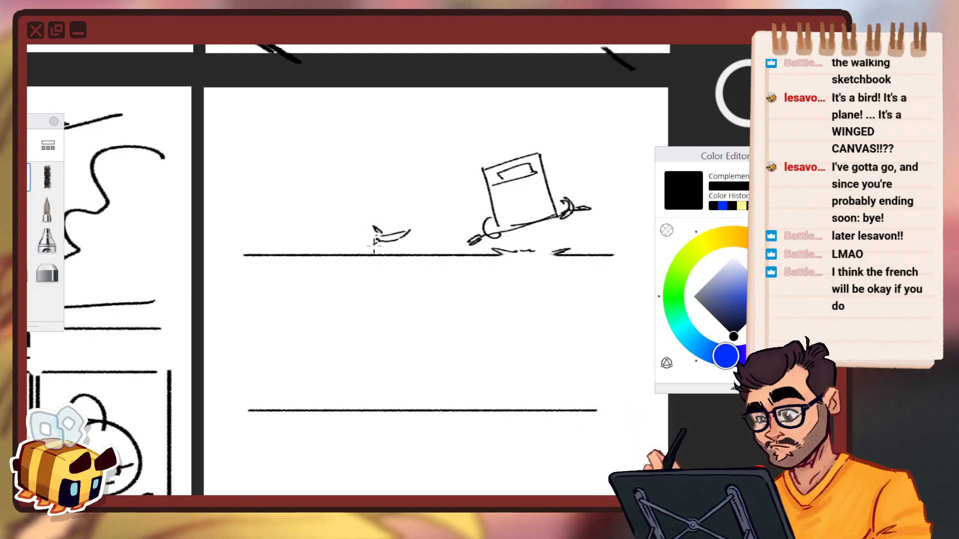
pyautogui.moveTo(398, 232); pyautogui.dragTo(390, 236)
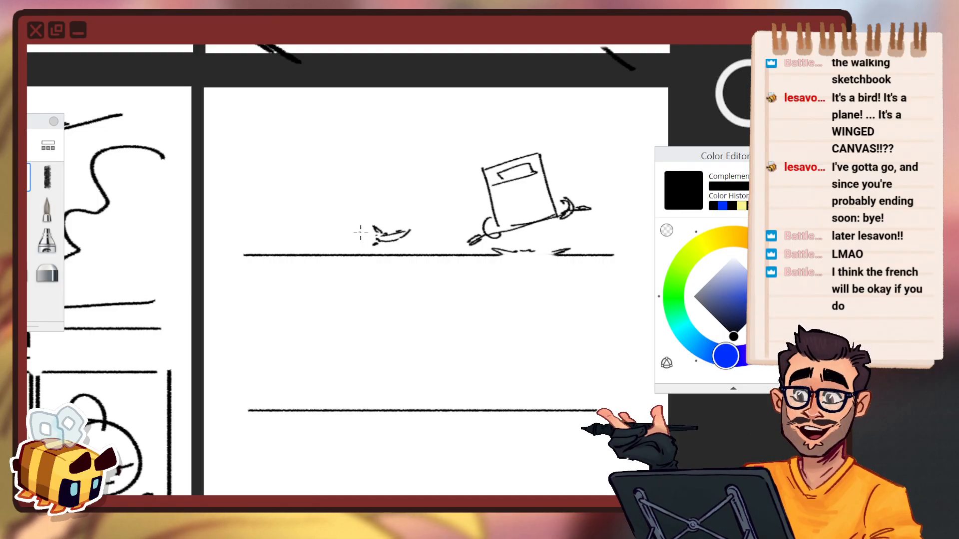
pyautogui.click(360, 232)
pyautogui.click(351, 236)
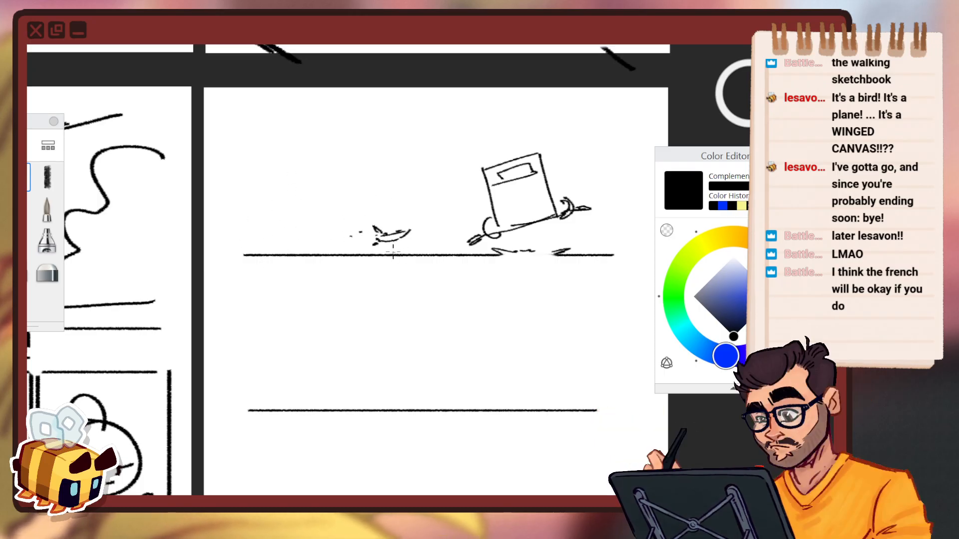
# Add jagged marks on the ground line below the debris, erase the overlapping bit of line, and return to the pencil brush.
pyautogui.moveTo(393, 252); pyautogui.dragTo(323, 247)
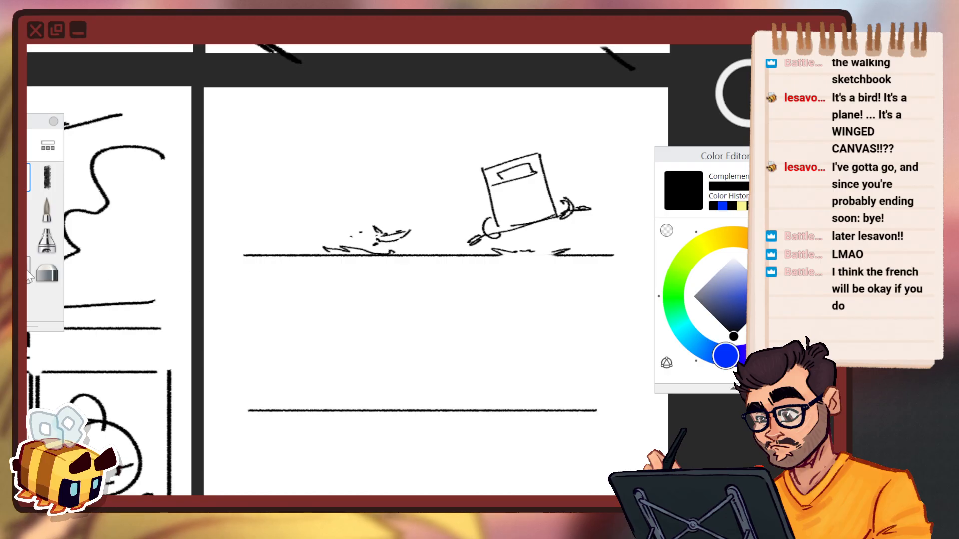
pyautogui.click(31, 273)
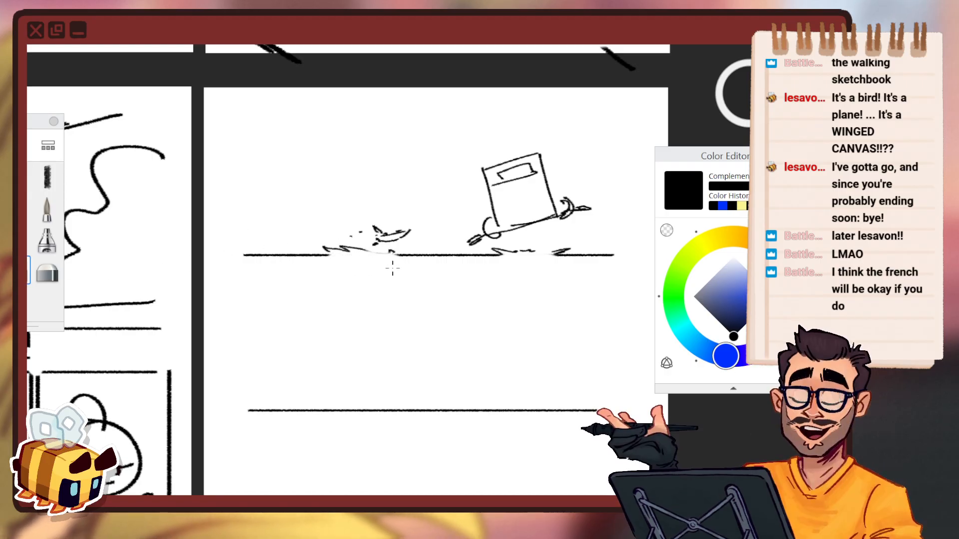
pyautogui.moveTo(393, 265); pyautogui.dragTo(392, 258)
pyautogui.click(21, 177)
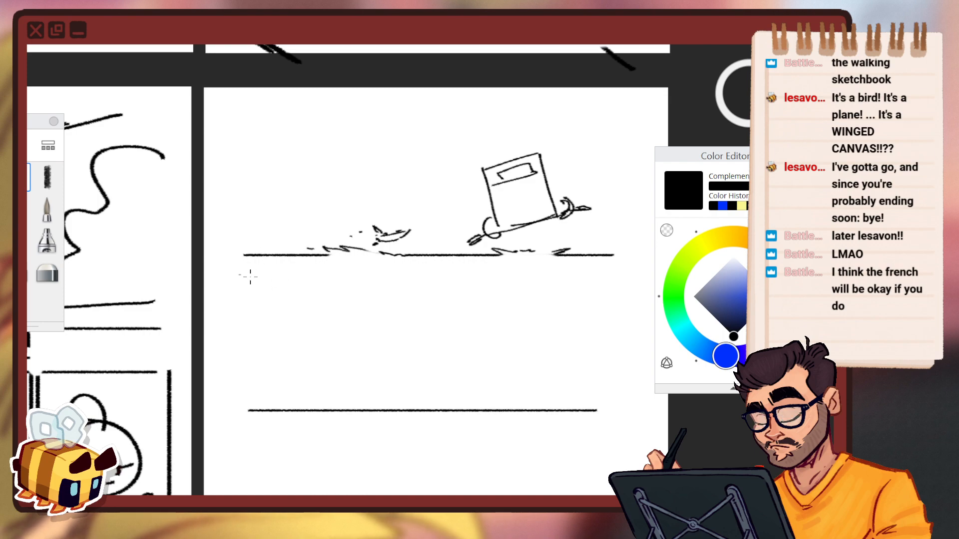
pyautogui.moveTo(273, 252); pyautogui.dragTo(291, 153)
pyautogui.hotkey('ctrl', 'z')
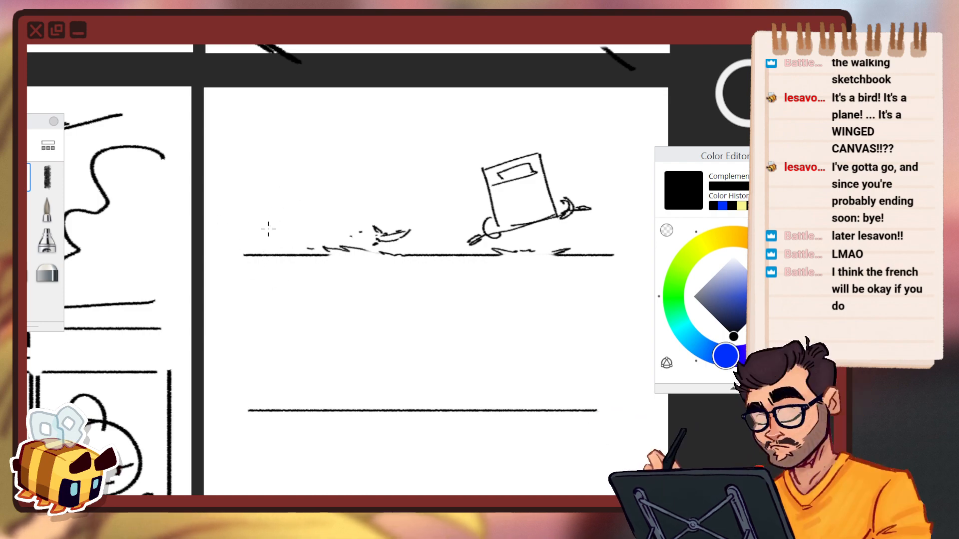
pyautogui.moveTo(264, 249); pyautogui.dragTo(268, 166)
pyautogui.hotkey('ctrl', 'z')
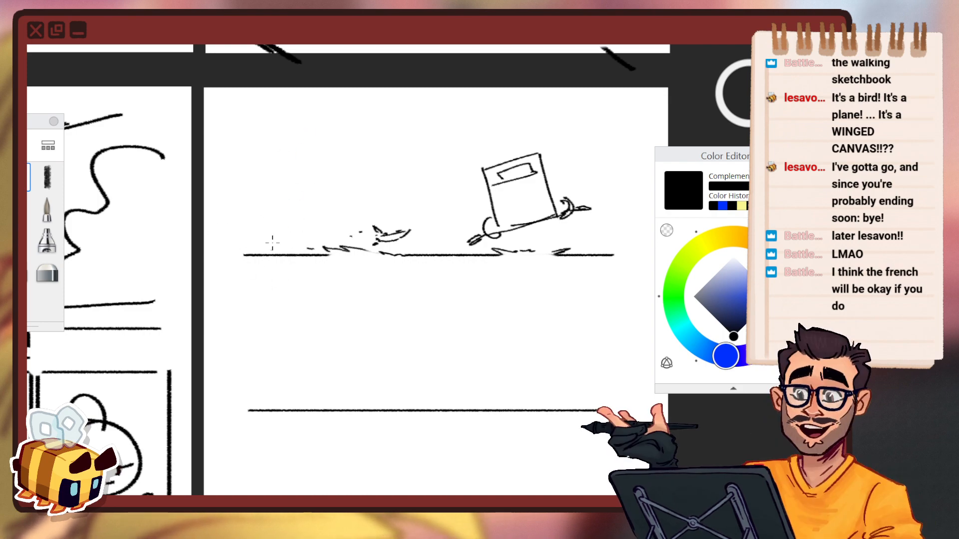
pyautogui.moveTo(274, 248); pyautogui.dragTo(276, 168)
pyautogui.hotkey('ctrl', 'z')
pyautogui.moveTo(292, 253)
pyautogui.mouseDown()
pyautogui.moveTo(289, 140)
pyautogui.moveTo(281, 202)
pyautogui.moveTo(285, 151)
pyautogui.mouseUp()
pyautogui.hotkey('ctrl', 'z')
pyautogui.hotkey('ctrl', 'z')
pyautogui.hotkey('ctrl', 'z')
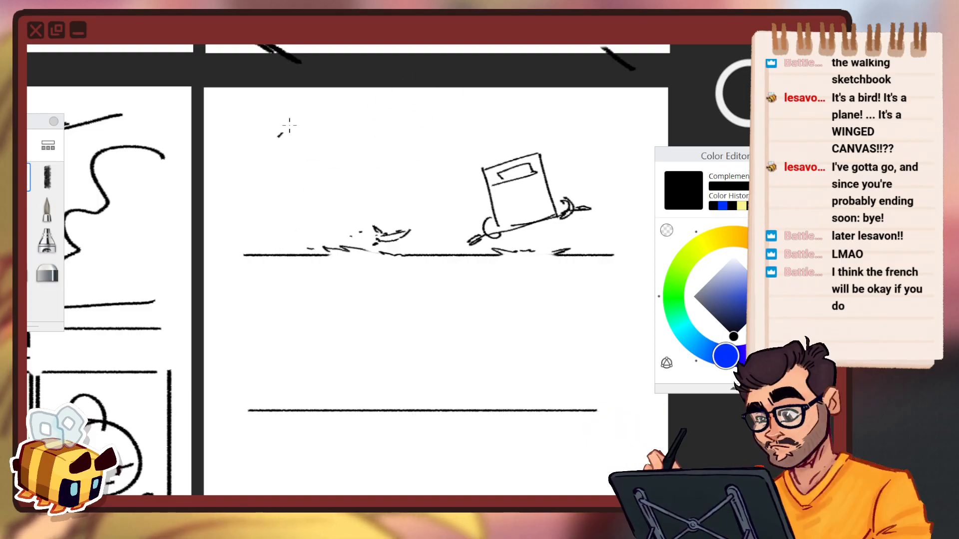
# Sketch a stack of billowing curved shapes rising from the left part of the first ground line.
pyautogui.moveTo(324, 133); pyautogui.dragTo(282, 152)
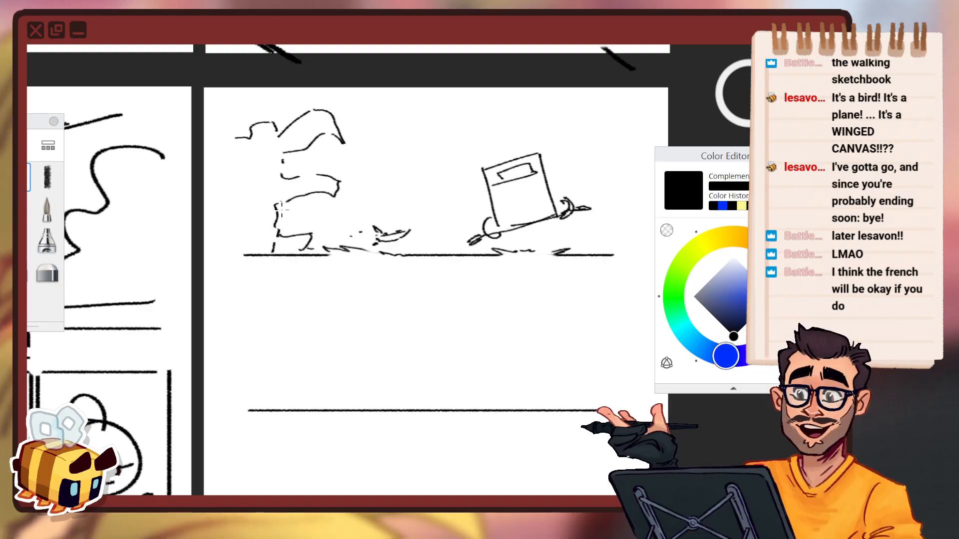
pyautogui.moveTo(275, 203); pyautogui.dragTo(283, 225)
pyautogui.moveTo(288, 167); pyautogui.dragTo(286, 176)
pyautogui.moveTo(283, 220); pyautogui.dragTo(275, 236)
# Erase the left end of the first ground line and sketch jagged ground marks there, undoing the stray vertical stroke.
pyautogui.moveTo(271, 224)
pyautogui.mouseDown()
pyautogui.moveTo(273, 240)
pyautogui.moveTo(253, 262)
pyautogui.mouseUp()
pyautogui.click(27, 275)
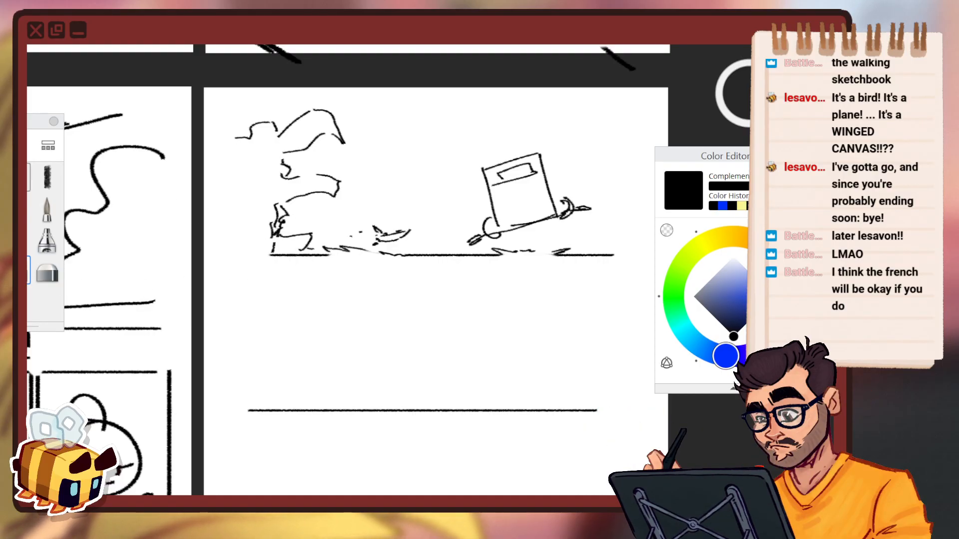
pyautogui.press('e')
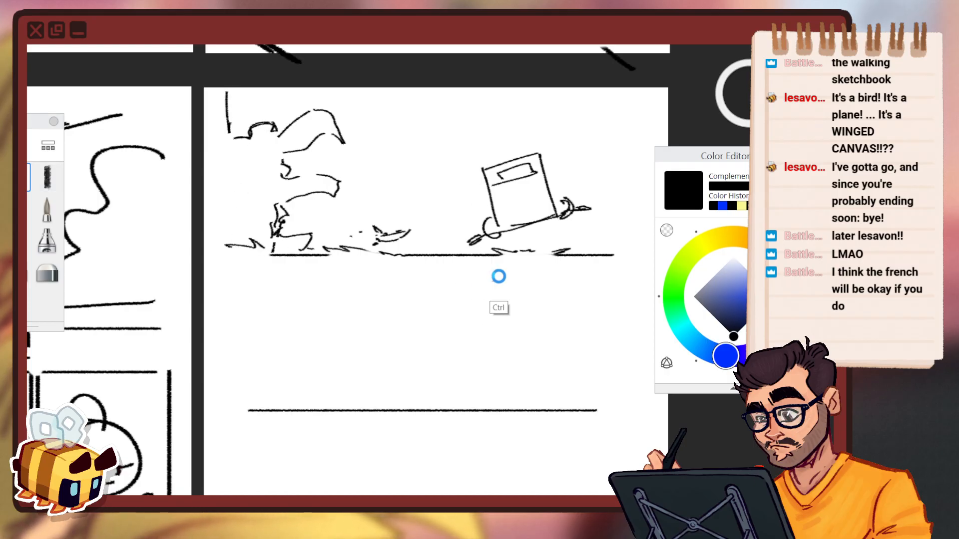
pyautogui.hotkey('ctrl', 'z')
# Move the whole sketch on the newest page slightly right and down with the layer move tool.
pyautogui.press('space')
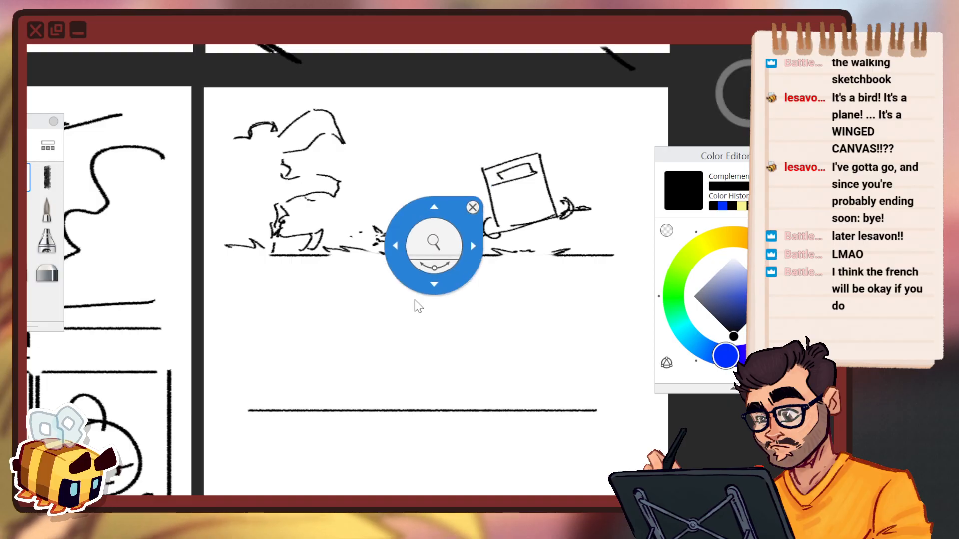
pyautogui.moveTo(435, 247); pyautogui.dragTo(418, 306)
pyautogui.moveTo(496, 313); pyautogui.dragTo(515, 260)
pyautogui.moveTo(415, 318)
pyautogui.mouseDown()
pyautogui.moveTo(404, 304)
pyautogui.moveTo(464, 290)
pyautogui.moveTo(442, 282)
pyautogui.mouseUp()
pyautogui.press('l')
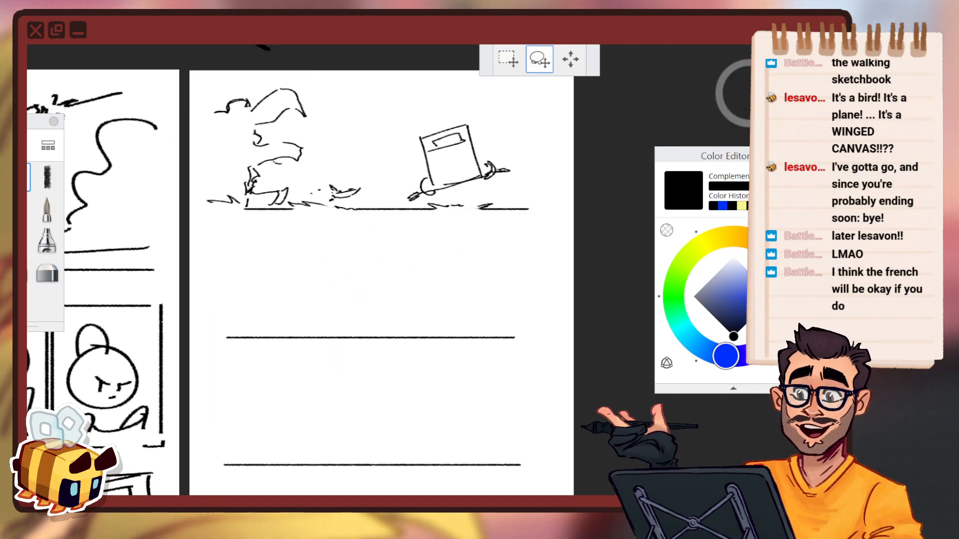
pyautogui.click(570, 59)
pyautogui.moveTo(519, 268); pyautogui.dragTo(541, 278)
pyautogui.click(534, 216)
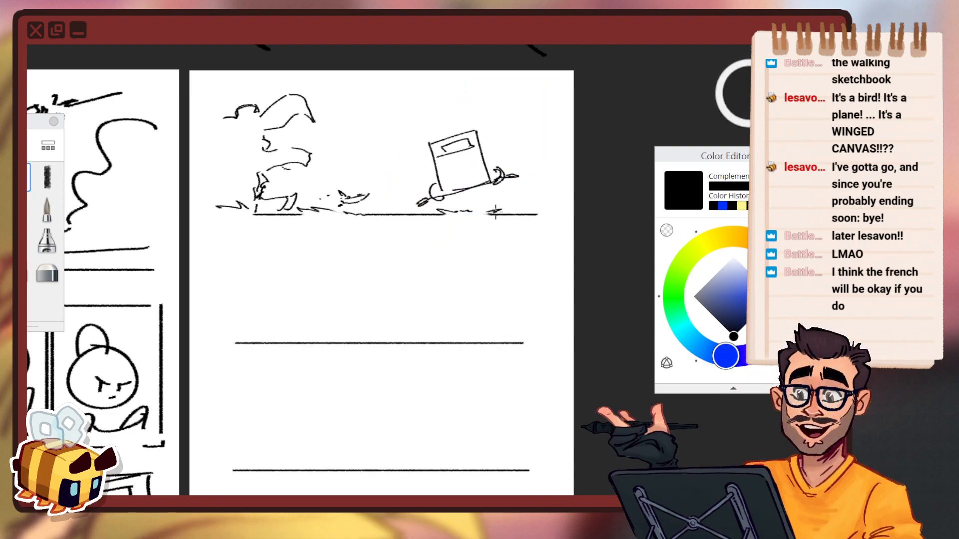
pyautogui.moveTo(342, 239); pyautogui.dragTo(294, 273)
pyautogui.moveTo(439, 281); pyautogui.dragTo(428, 267)
pyautogui.moveTo(285, 257)
pyautogui.mouseDown()
pyautogui.moveTo(310, 236)
pyautogui.moveTo(356, 223)
pyautogui.mouseUp()
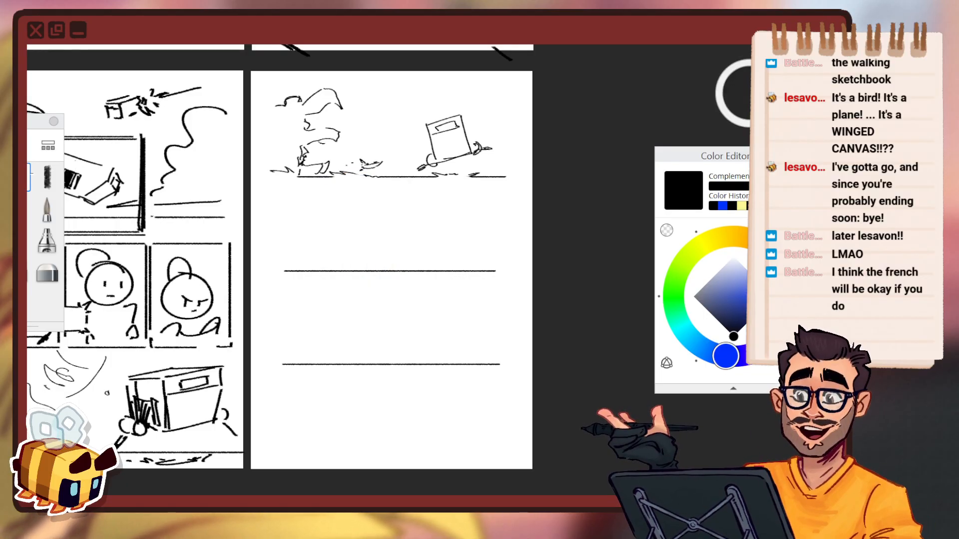
pyautogui.press('space')
pyautogui.moveTo(379, 265); pyautogui.dragTo(375, 242)
pyautogui.moveTo(359, 288)
pyautogui.mouseDown()
pyautogui.moveTo(353, 249)
pyautogui.moveTo(383, 240)
pyautogui.mouseUp()
pyautogui.hotkey('ctrl', 'z')
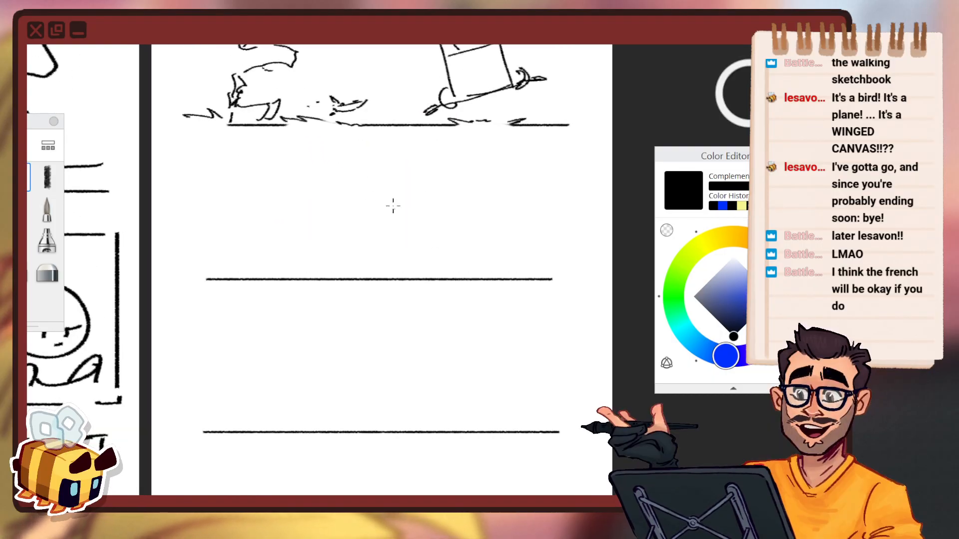
pyautogui.moveTo(379, 168); pyautogui.dragTo(395, 234)
pyautogui.hotkey('ctrl', 'z')
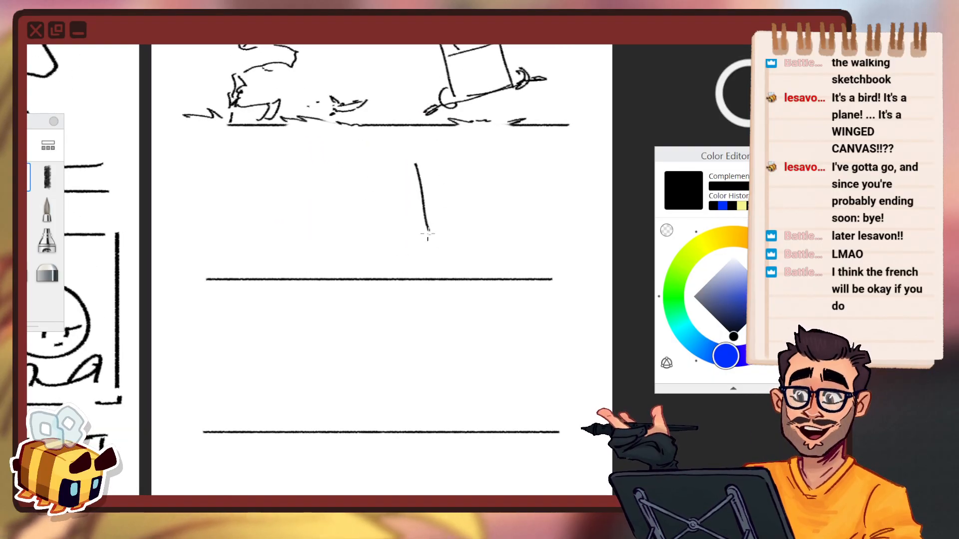
pyautogui.hotkey('ctrl', 'z')
pyautogui.hotkey('ctrl', 'z')
pyautogui.moveTo(407, 168); pyautogui.dragTo(430, 231)
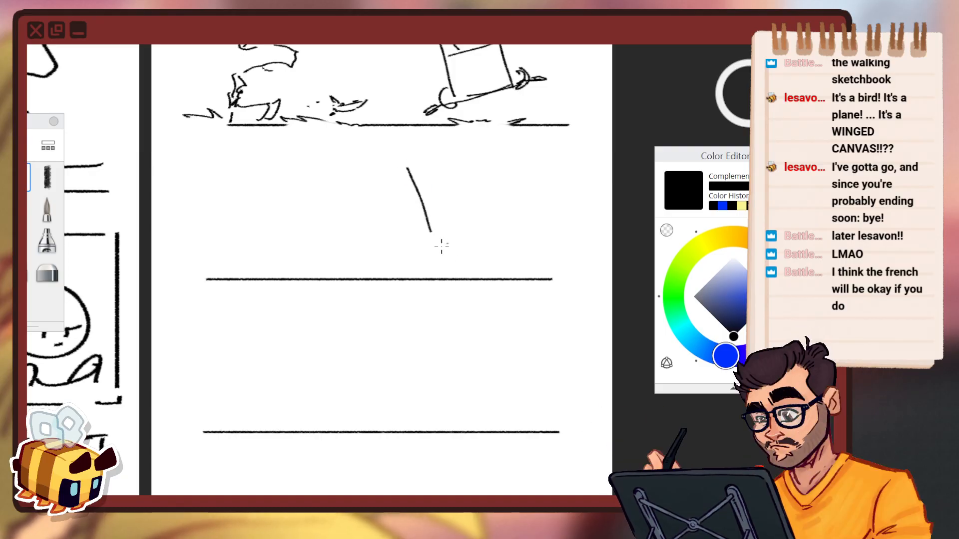
pyautogui.hotkey('ctrl', 'z')
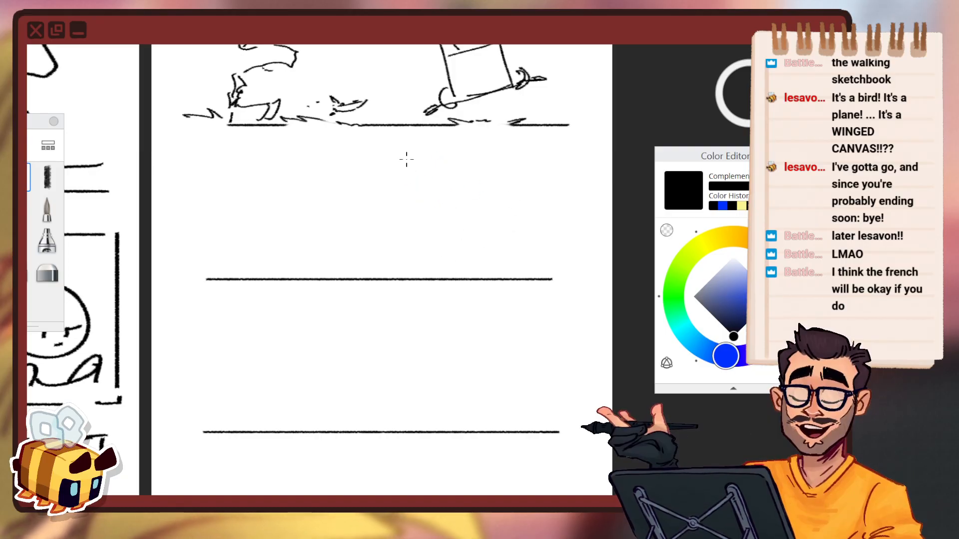
# Sketch the slanted sides and bottom edge of a larger tilted box above the second ground line, undoing the trial corner curves.
pyautogui.moveTo(406, 158); pyautogui.dragTo(430, 229)
pyautogui.moveTo(442, 249); pyautogui.dragTo(456, 245)
pyautogui.moveTo(552, 189); pyautogui.dragTo(557, 223)
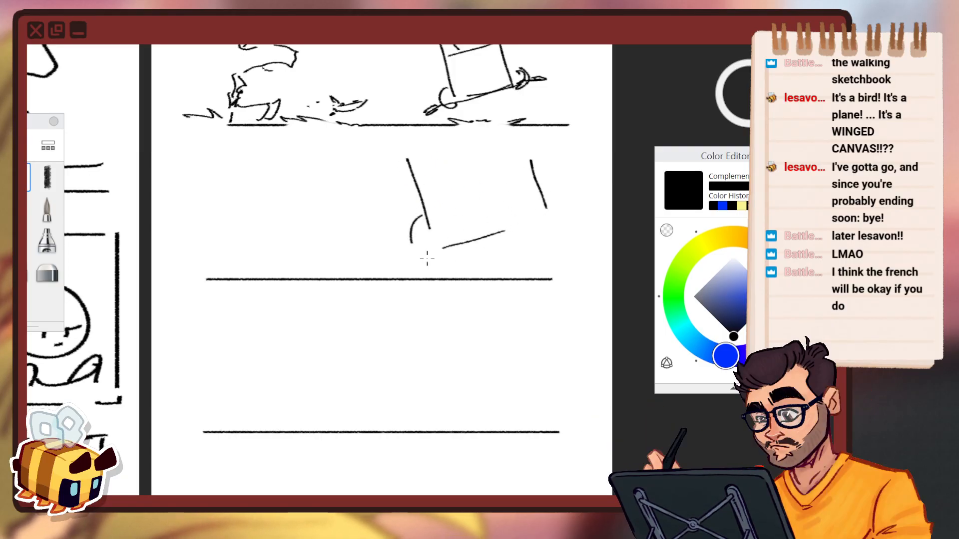
pyautogui.moveTo(424, 216)
pyautogui.mouseDown()
pyautogui.moveTo(431, 258)
pyautogui.moveTo(387, 275)
pyautogui.mouseUp()
pyautogui.hotkey('ctrl', 'z')
pyautogui.hotkey('ctrl', 'z')
pyautogui.hotkey('ctrl', 'z')
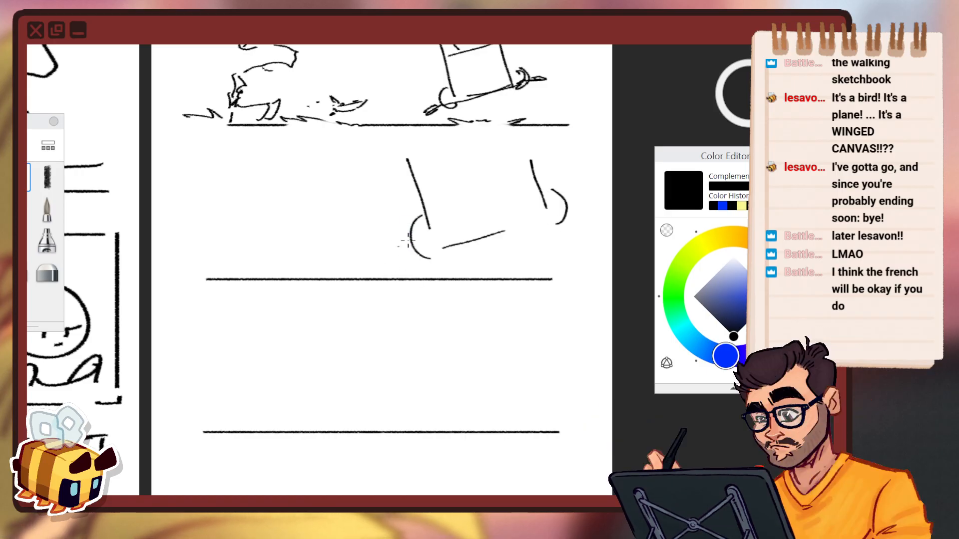
pyautogui.moveTo(434, 243); pyautogui.dragTo(548, 210)
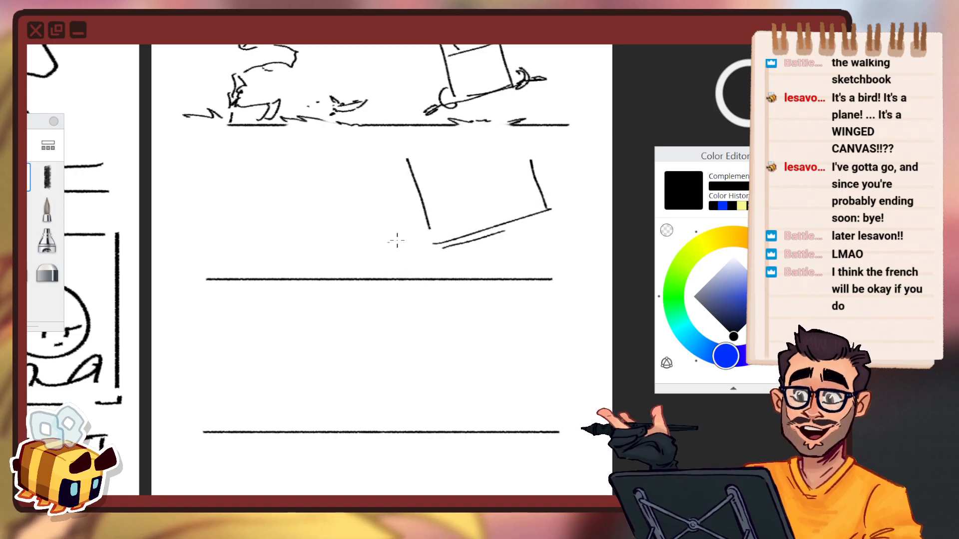
# Add rounded curves and pointed projections at both lower corners of the large box, redoing misplaced strokes, and start its top edge.
pyautogui.moveTo(389, 244); pyautogui.dragTo(331, 270)
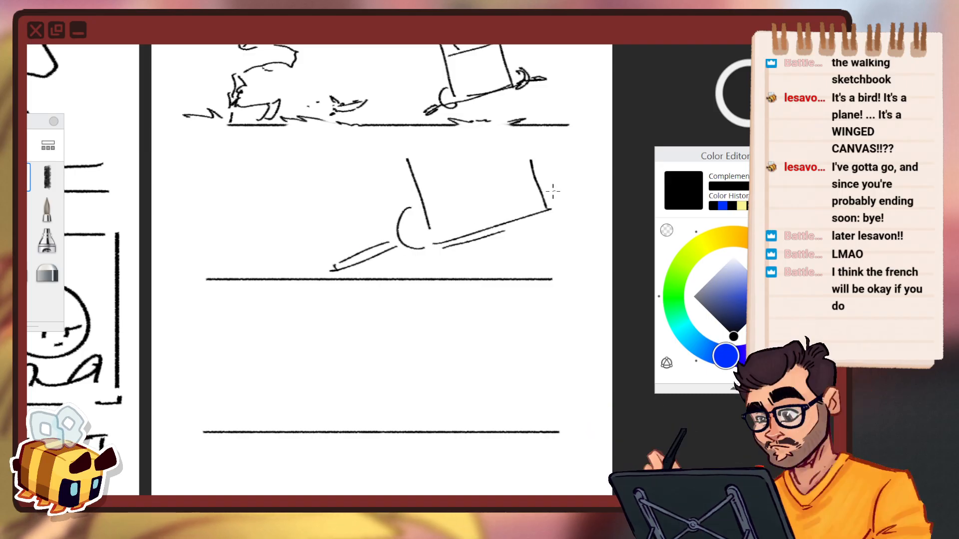
pyautogui.hotkey('ctrl', 'z')
pyautogui.hotkey('ctrl', 'z')
pyautogui.hotkey('ctrl', 'z')
pyautogui.moveTo(389, 239); pyautogui.dragTo(333, 267)
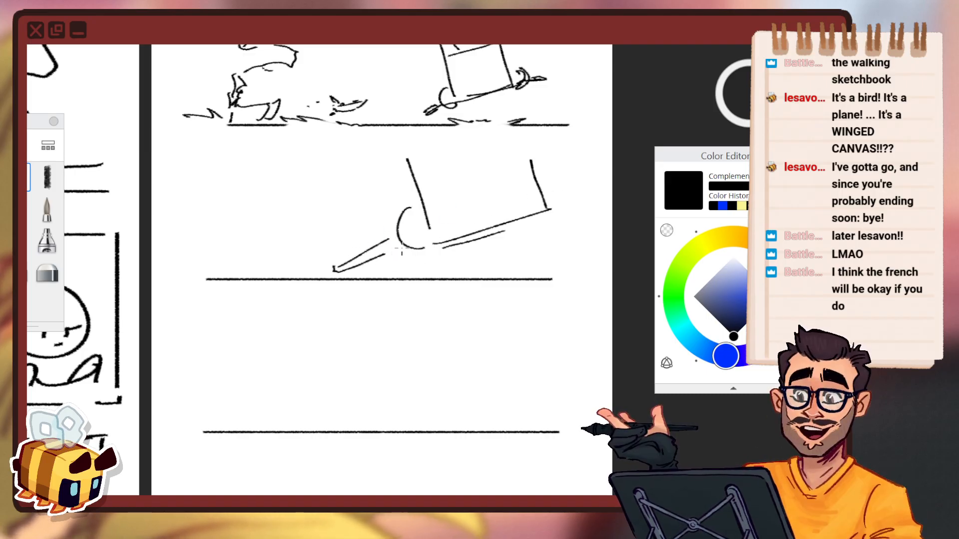
pyautogui.moveTo(402, 248); pyautogui.dragTo(405, 247)
pyautogui.moveTo(553, 176); pyautogui.dragTo(553, 223)
pyautogui.hotkey('ctrl', 'z')
pyautogui.moveTo(554, 218); pyautogui.dragTo(577, 202)
pyautogui.moveTo(417, 155); pyautogui.dragTo(431, 150)
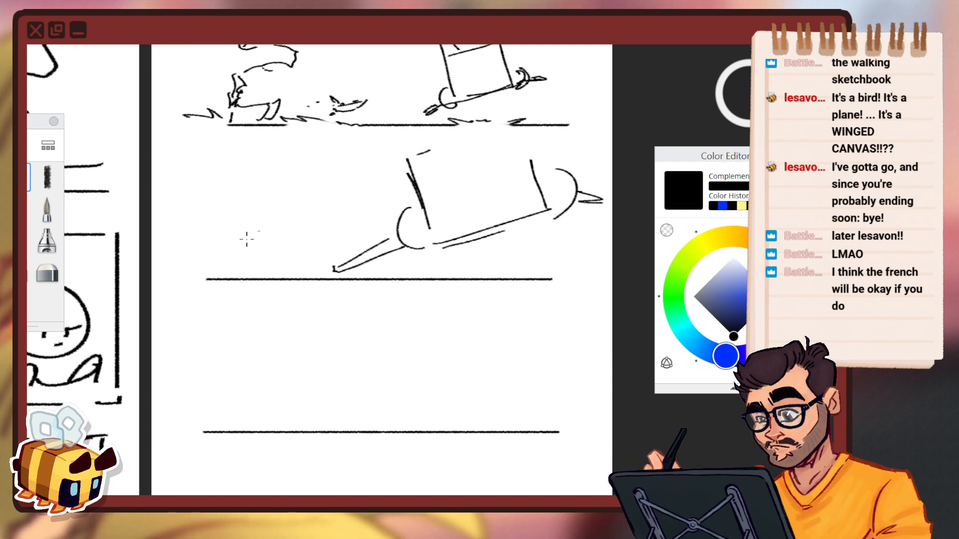
# Erase the right part of the second ground line and sketch jagged ground marks in its place with the pencil brush.
pyautogui.click(26, 271)
pyautogui.moveTo(421, 280); pyautogui.dragTo(553, 279)
pyautogui.click(29, 180)
pyautogui.moveTo(439, 278); pyautogui.dragTo(484, 279)
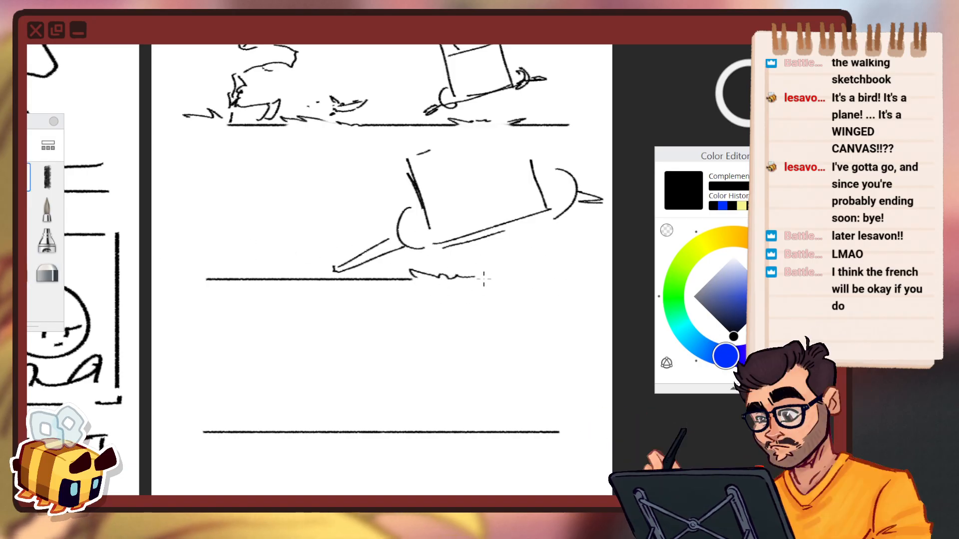
pyautogui.moveTo(585, 272); pyautogui.dragTo(595, 273)
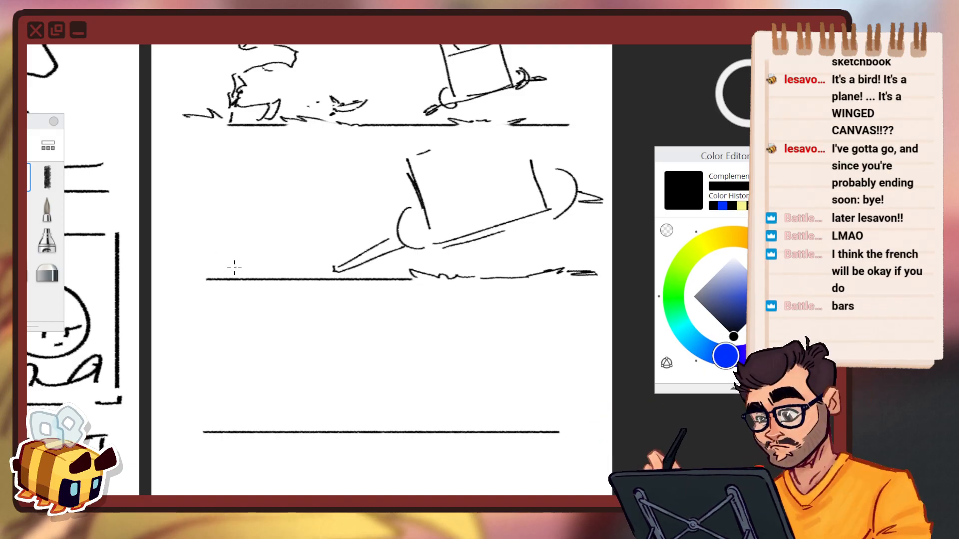
# Sketch flying debris and a broken pointed slab carrying a tiny figure over the left part of the second ground line.
pyautogui.moveTo(227, 265)
pyautogui.mouseDown()
pyautogui.moveTo(264, 276)
pyautogui.moveTo(196, 259)
pyautogui.mouseUp()
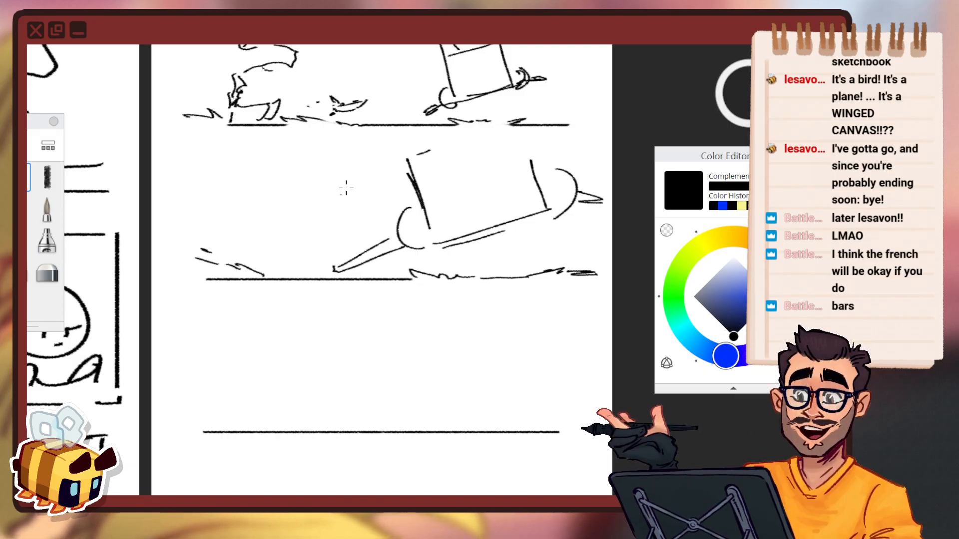
pyautogui.moveTo(254, 248); pyautogui.dragTo(320, 247)
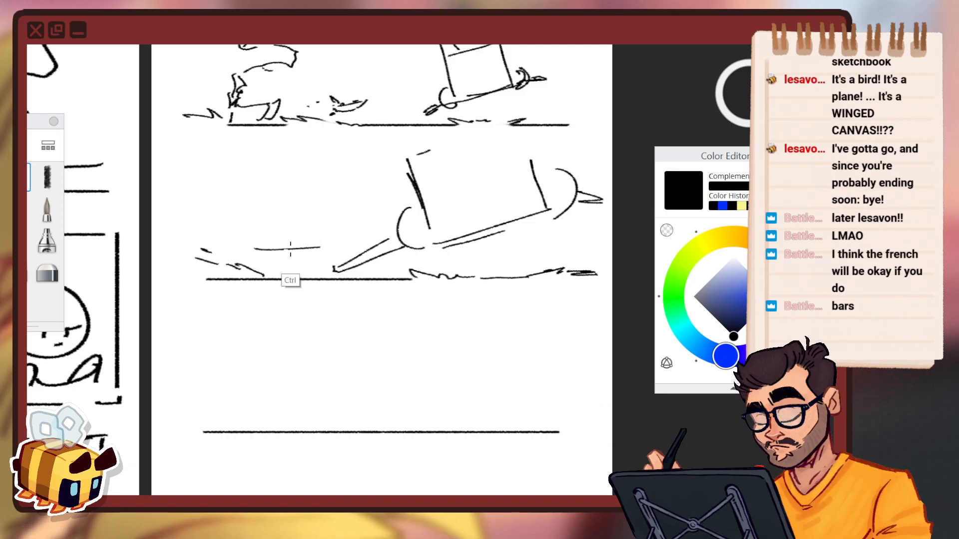
pyautogui.hotkey('ctrl', 'z')
pyautogui.moveTo(264, 257)
pyautogui.mouseDown()
pyautogui.moveTo(336, 235)
pyautogui.moveTo(262, 240)
pyautogui.moveTo(265, 257)
pyautogui.mouseUp()
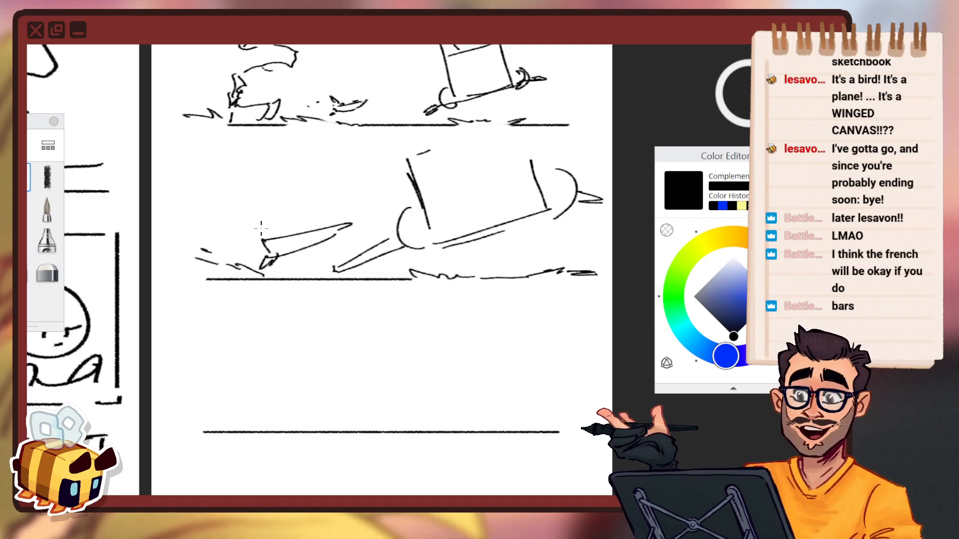
pyautogui.moveTo(245, 198)
pyautogui.mouseDown()
pyautogui.moveTo(270, 226)
pyautogui.moveTo(295, 227)
pyautogui.mouseUp()
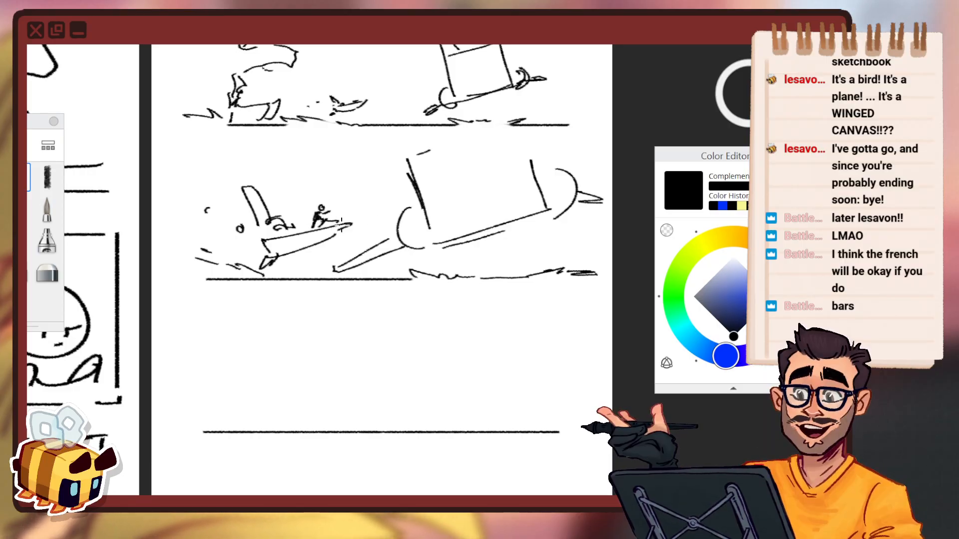
# Try erasing the left end of the second ground line and restore the line.
pyautogui.moveTo(325, 291); pyautogui.dragTo(289, 318)
pyautogui.moveTo(378, 315); pyautogui.dragTo(385, 301)
pyautogui.moveTo(329, 310); pyautogui.dragTo(338, 304)
pyautogui.moveTo(374, 286); pyautogui.dragTo(385, 283)
pyautogui.press('e')
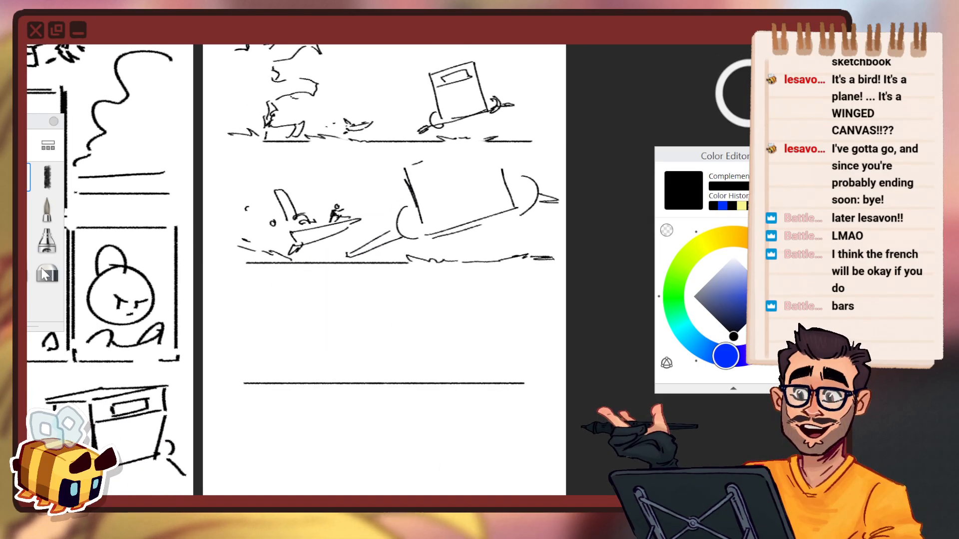
pyautogui.moveTo(271, 274); pyautogui.dragTo(262, 268)
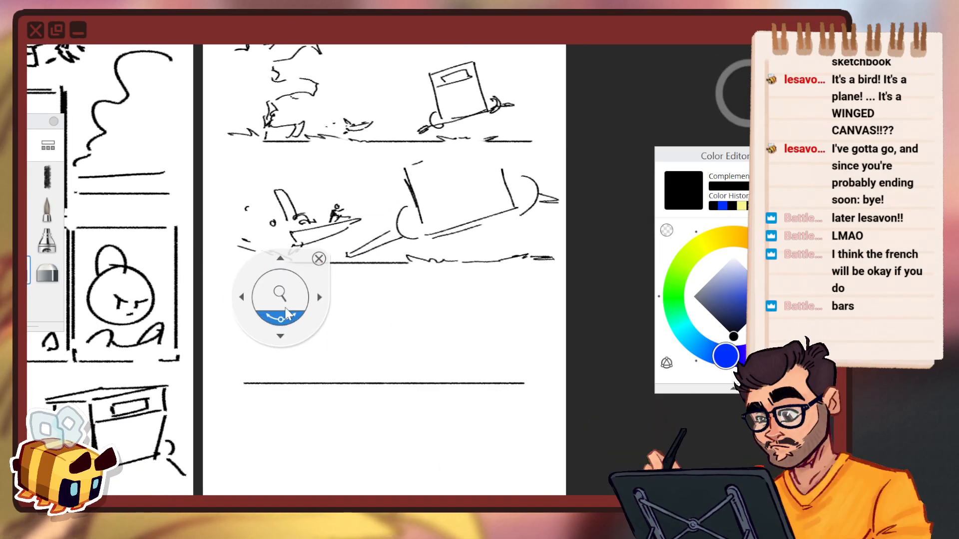
pyautogui.moveTo(280, 300); pyautogui.dragTo(267, 312)
pyautogui.moveTo(363, 319); pyautogui.dragTo(369, 282)
pyautogui.click(31, 175)
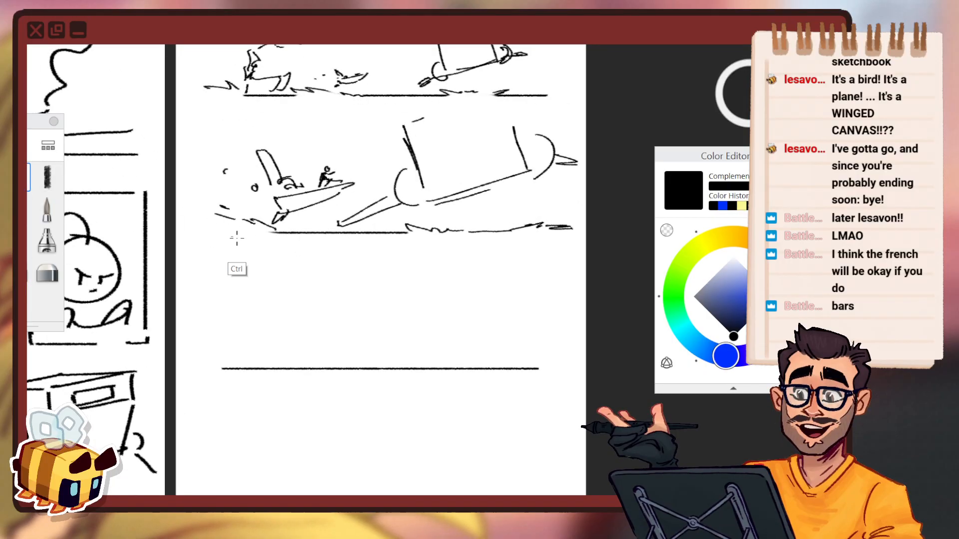
pyautogui.moveTo(226, 232); pyautogui.dragTo(280, 232)
# Select the whole second panel sketch with the rectangular move tool, shift it slightly left and apply the move.
pyautogui.press('space')
pyautogui.moveTo(310, 306); pyautogui.dragTo(289, 326)
pyautogui.moveTo(365, 303); pyautogui.dragTo(344, 319)
pyautogui.press('space')
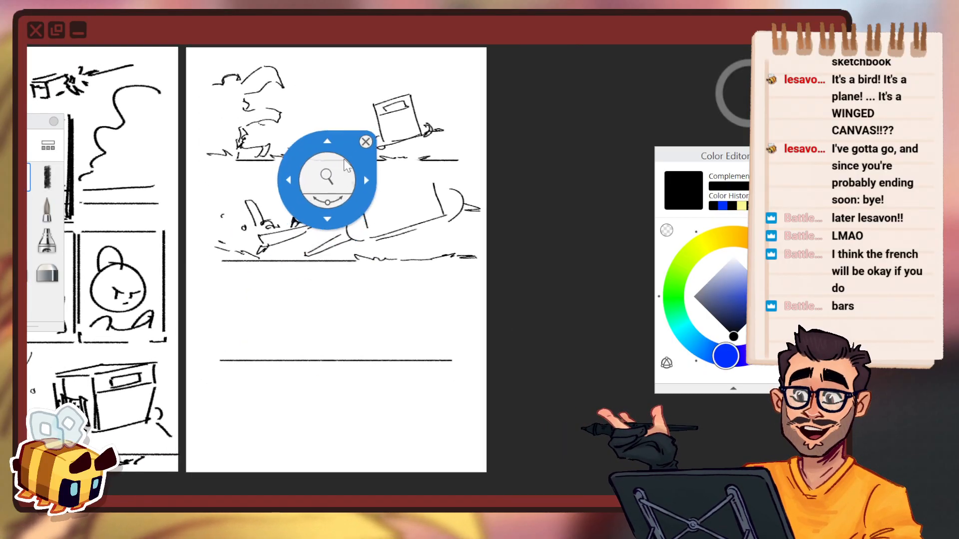
pyautogui.moveTo(327, 181); pyautogui.dragTo(351, 165)
pyautogui.moveTo(405, 221); pyautogui.dragTo(424, 179)
pyautogui.press('space')
pyautogui.moveTo(298, 287); pyautogui.dragTo(311, 273)
pyautogui.moveTo(404, 272); pyautogui.dragTo(316, 318)
pyautogui.press('space')
pyautogui.moveTo(372, 266); pyautogui.dragTo(350, 286)
pyautogui.moveTo(418, 291); pyautogui.dragTo(420, 229)
pyautogui.moveTo(333, 312); pyautogui.dragTo(424, 185)
pyautogui.press('m')
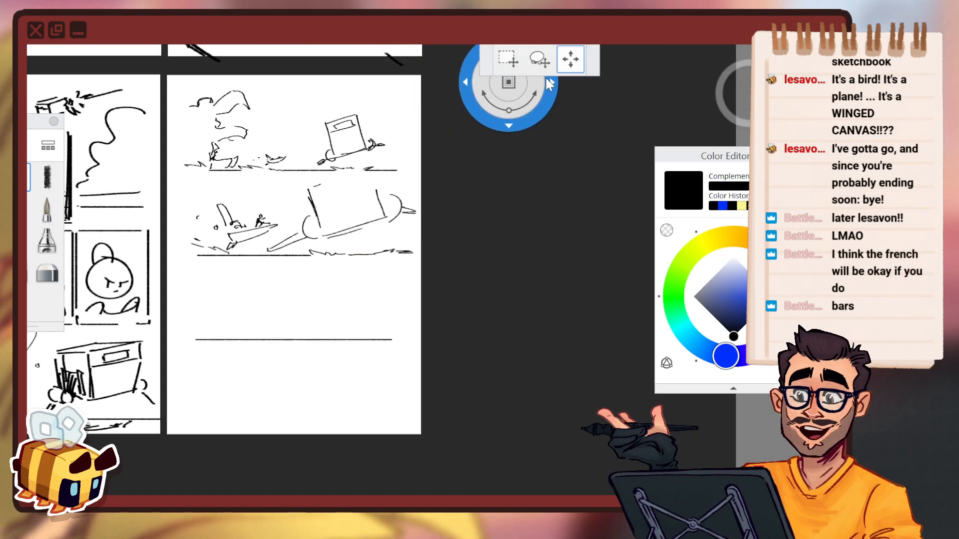
pyautogui.moveTo(176, 178)
pyautogui.mouseDown()
pyautogui.moveTo(490, 298)
pyautogui.moveTo(501, 290)
pyautogui.mouseUp()
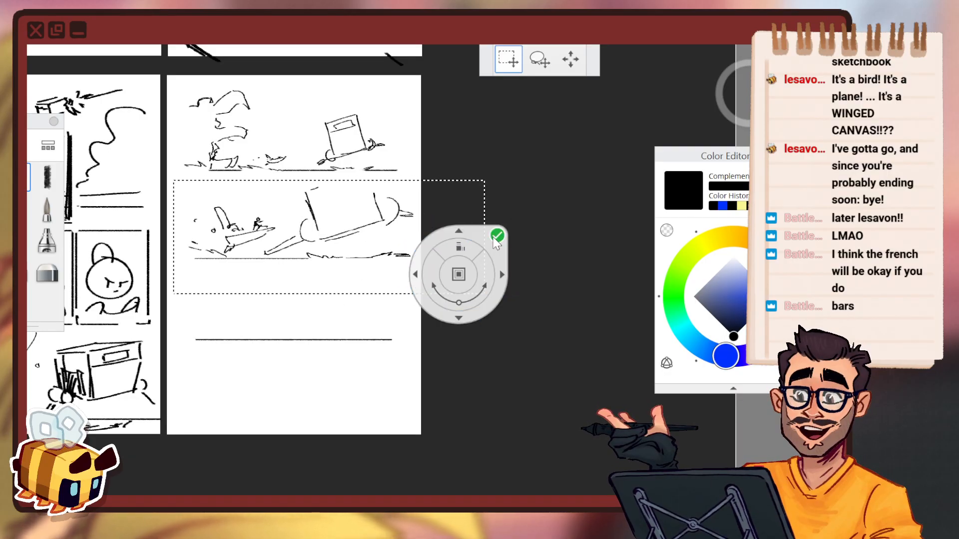
pyautogui.click(500, 233)
# Erase the leftmost ground marks and cloud curve in the first panel with a larger eraser and redraw the cloud curve.
pyautogui.press('space')
pyautogui.moveTo(194, 220); pyautogui.dragTo(198, 194)
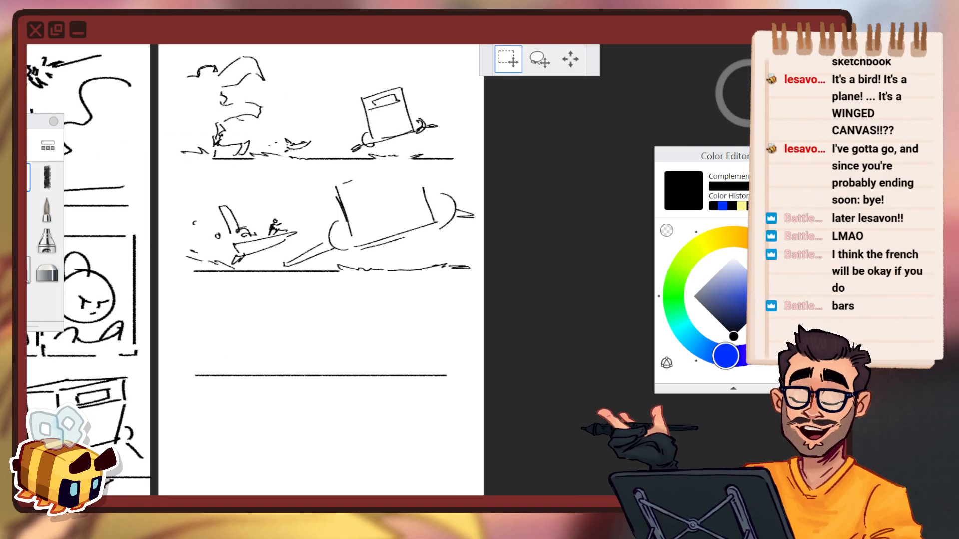
pyautogui.press('e')
pyautogui.press('space')
pyautogui.moveTo(515, 129); pyautogui.dragTo(523, 192)
pyautogui.press(']')
pyautogui.moveTo(196, 136); pyautogui.dragTo(207, 131)
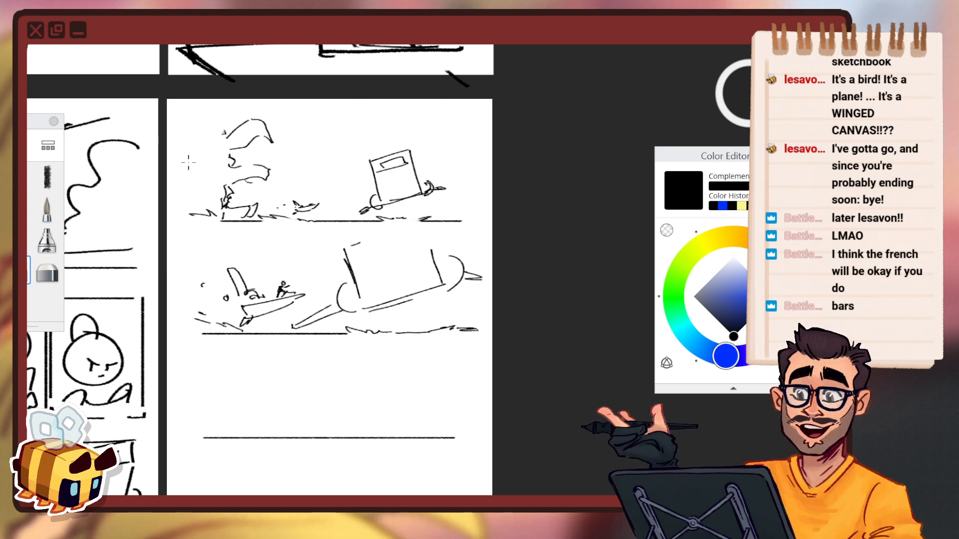
pyautogui.moveTo(189, 206); pyautogui.dragTo(196, 214)
pyautogui.moveTo(220, 134); pyautogui.dragTo(187, 133)
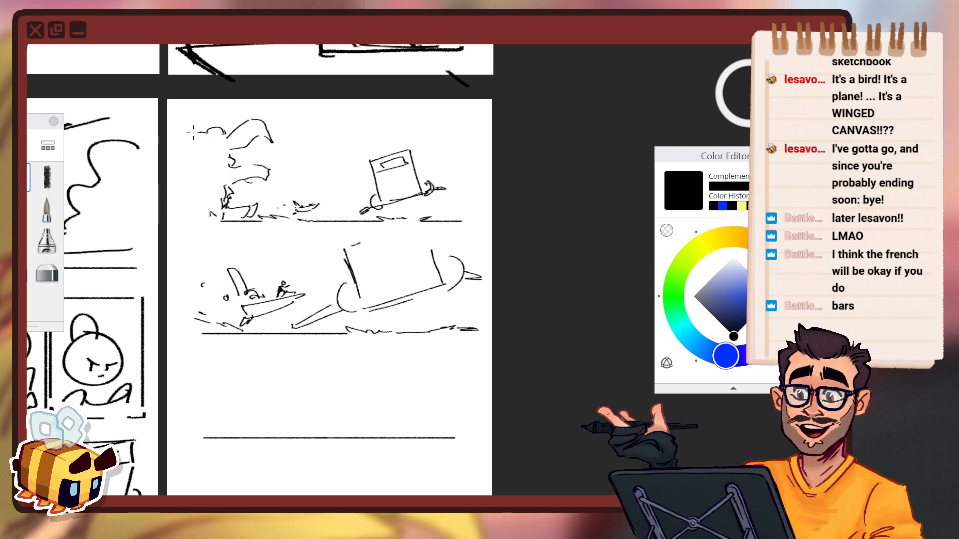
# Erase the entire third ground line and return to the pencil brush.
pyautogui.press('space')
pyautogui.moveTo(319, 273); pyautogui.dragTo(284, 300)
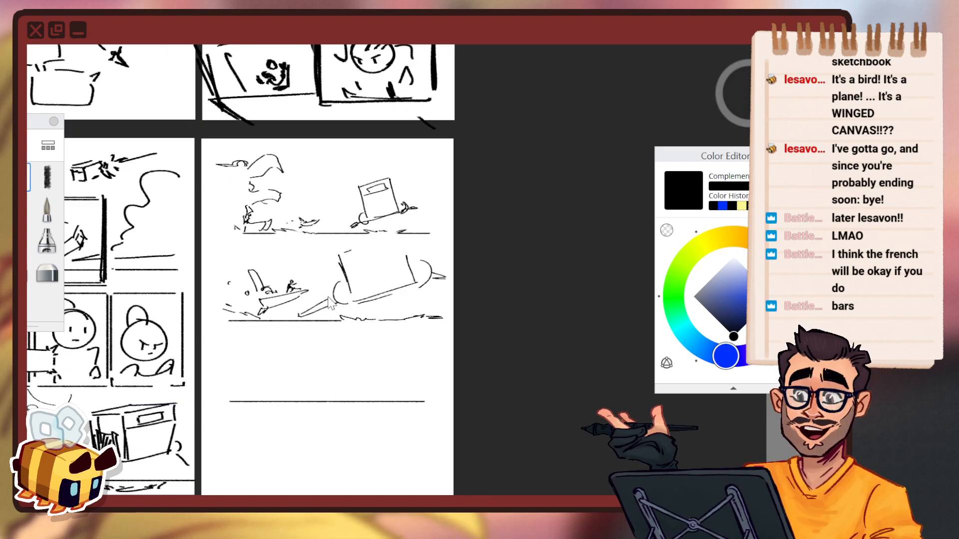
pyautogui.moveTo(354, 300); pyautogui.dragTo(459, 187)
pyautogui.moveTo(315, 287); pyautogui.dragTo(377, 245)
pyautogui.moveTo(409, 230); pyautogui.dragTo(397, 241)
pyautogui.click(46, 273)
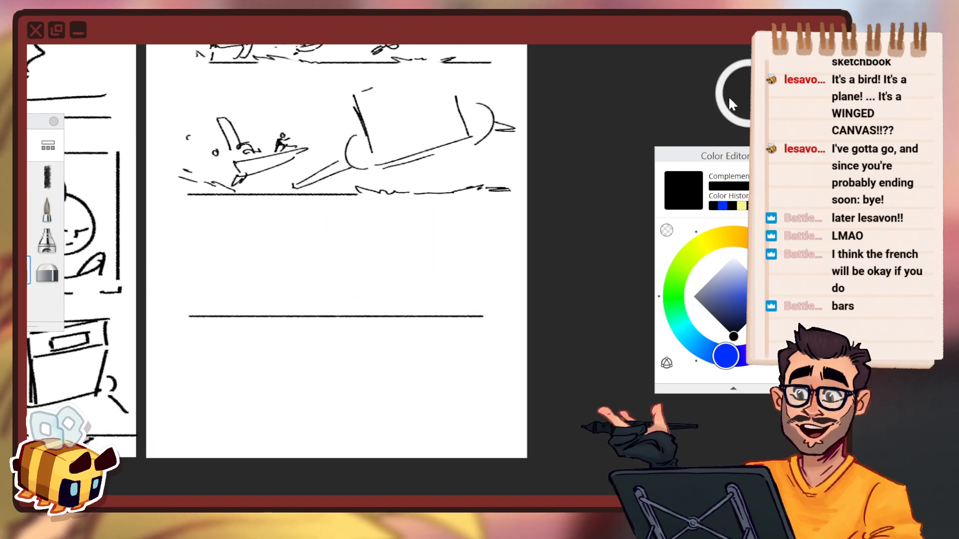
pyautogui.moveTo(204, 343); pyautogui.dragTo(529, 315)
pyautogui.click(47, 177)
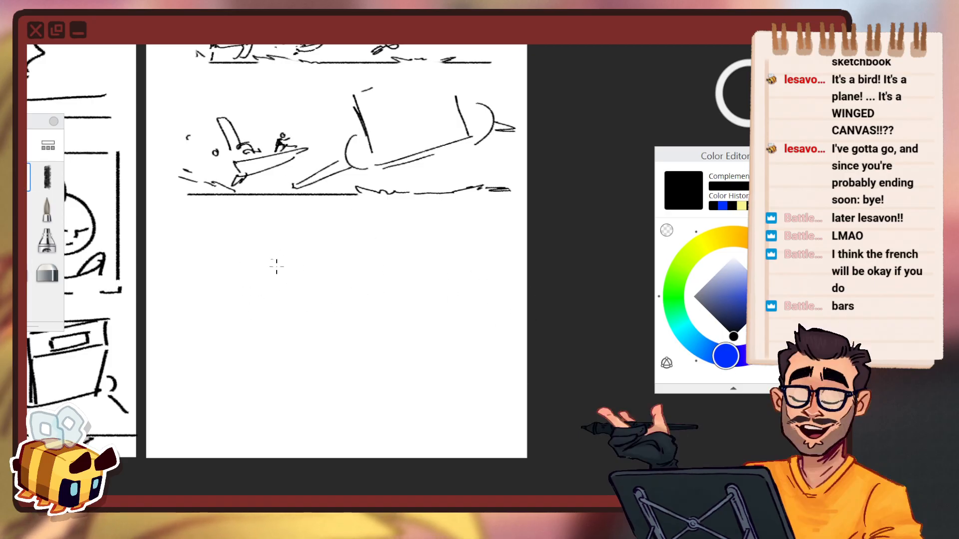
pyautogui.moveTo(287, 255); pyautogui.dragTo(275, 268)
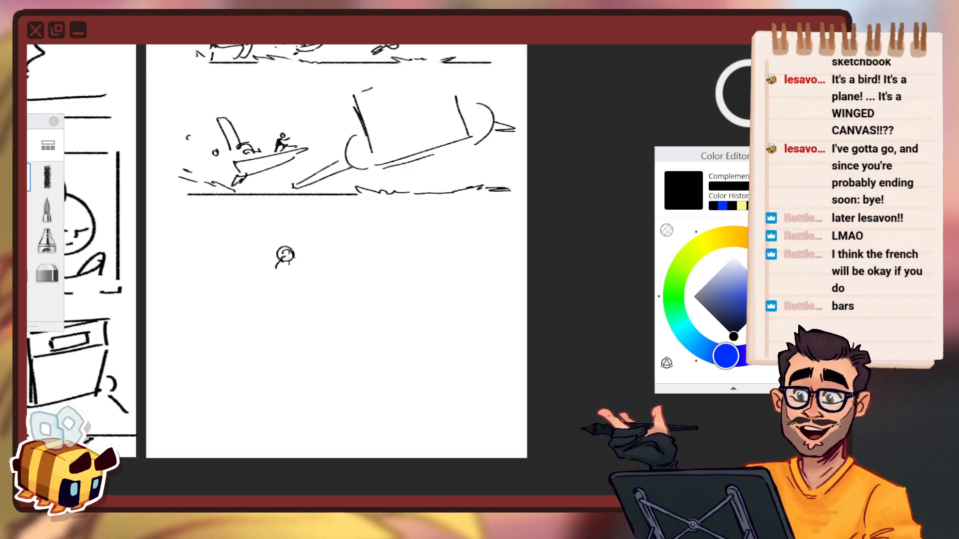
pyautogui.hotkey('ctrl', 'z')
pyautogui.hotkey('ctrl', 'z')
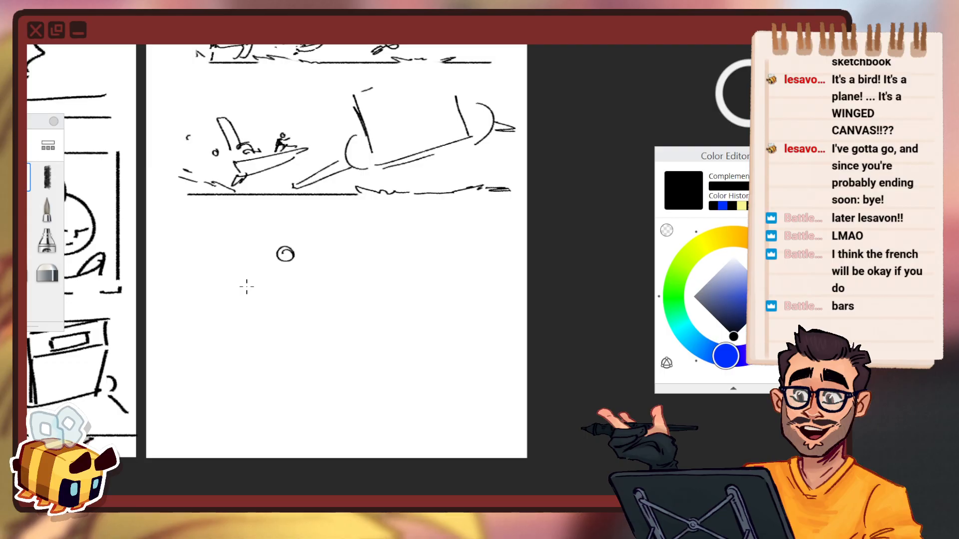
pyautogui.hotkey('ctrl', 'z')
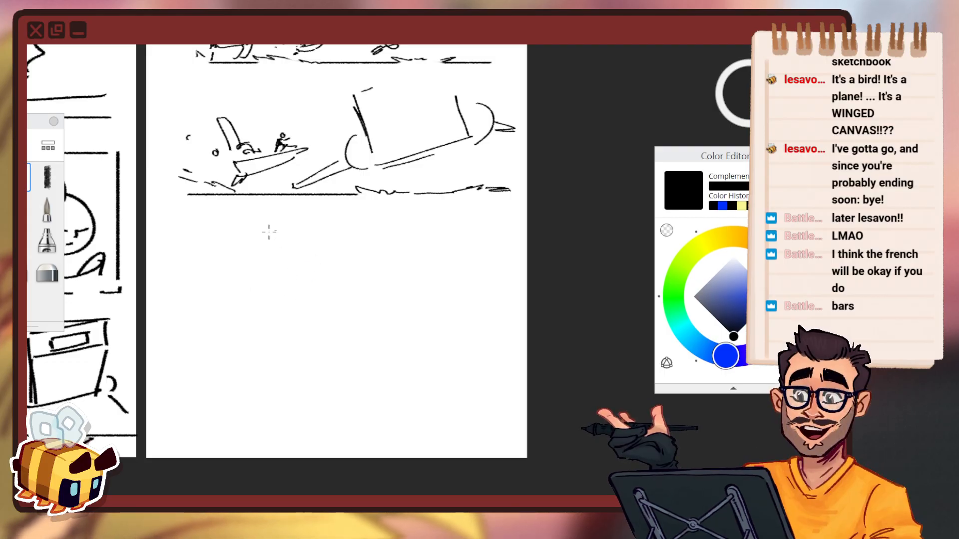
# Sketch a small running figure with a round head, outstretched arms and spread legs in the left part of the empty third panel.
pyautogui.moveTo(293, 256)
pyautogui.mouseDown()
pyautogui.moveTo(295, 270)
pyautogui.moveTo(282, 257)
pyautogui.moveTo(278, 265)
pyautogui.moveTo(283, 287)
pyautogui.moveTo(252, 271)
pyautogui.mouseUp()
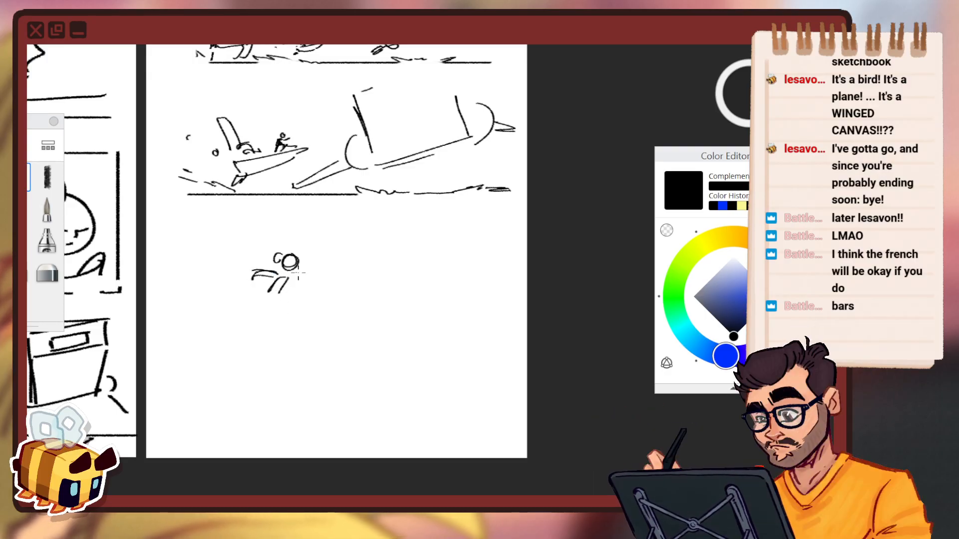
pyautogui.moveTo(303, 267); pyautogui.dragTo(310, 257)
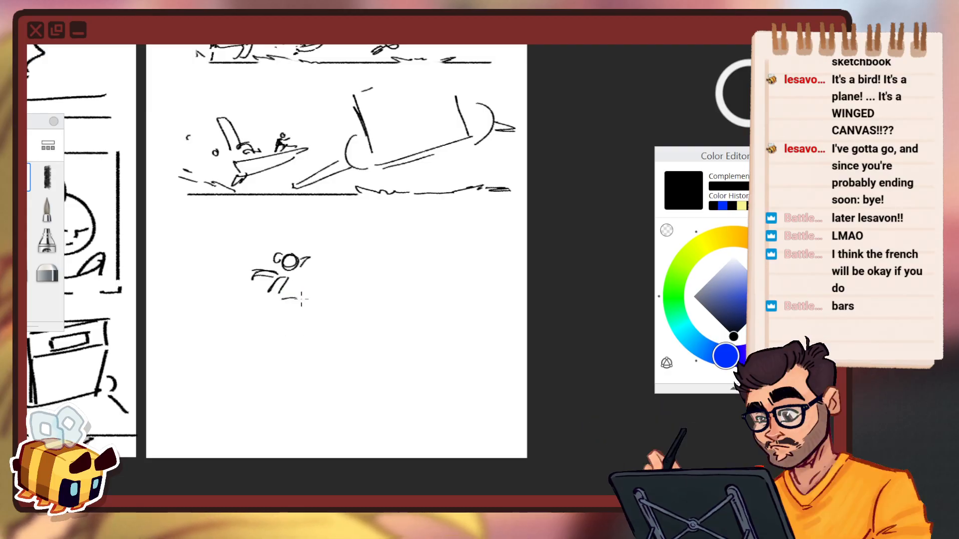
pyautogui.moveTo(251, 310); pyautogui.dragTo(260, 298)
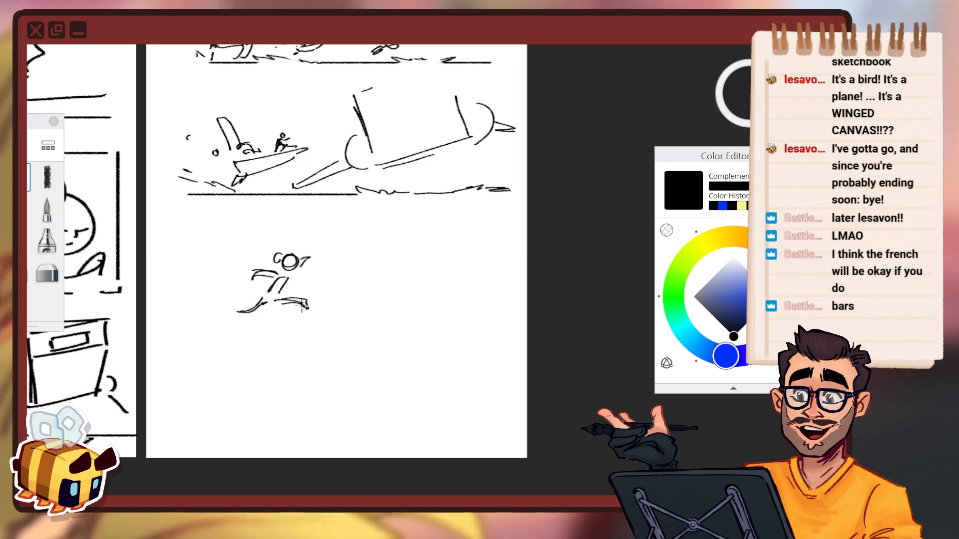
pyautogui.press('space')
pyautogui.moveTo(348, 259); pyautogui.dragTo(387, 255)
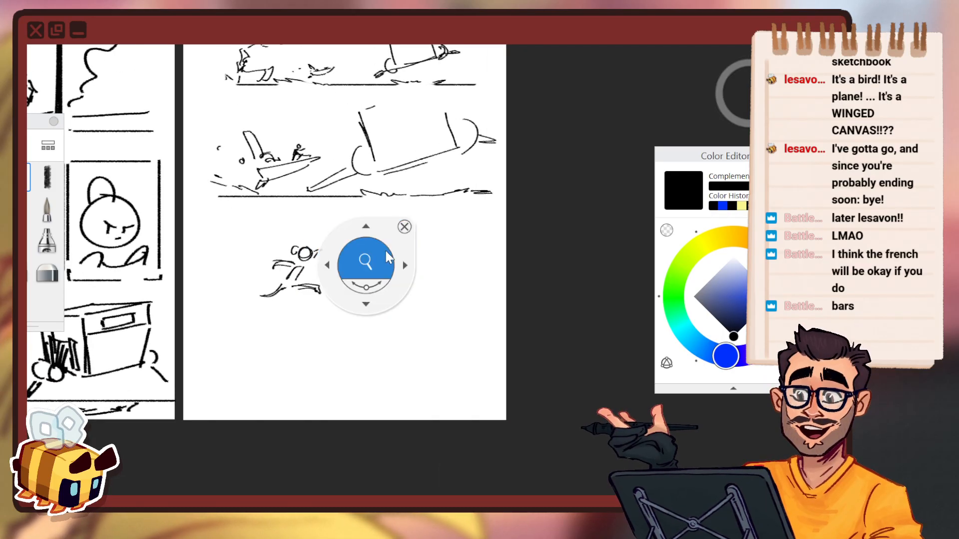
pyautogui.moveTo(359, 226); pyautogui.dragTo(379, 305)
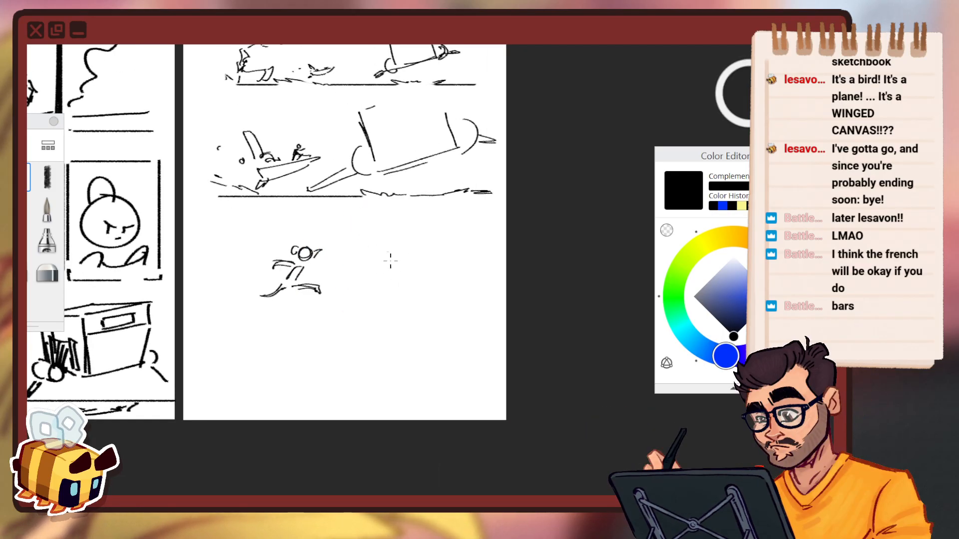
pyautogui.moveTo(380, 226); pyautogui.dragTo(400, 305)
pyautogui.hotkey('ctrl', 'z')
pyautogui.moveTo(362, 227); pyautogui.dragTo(382, 305)
pyautogui.hotkey('ctrl', 'z')
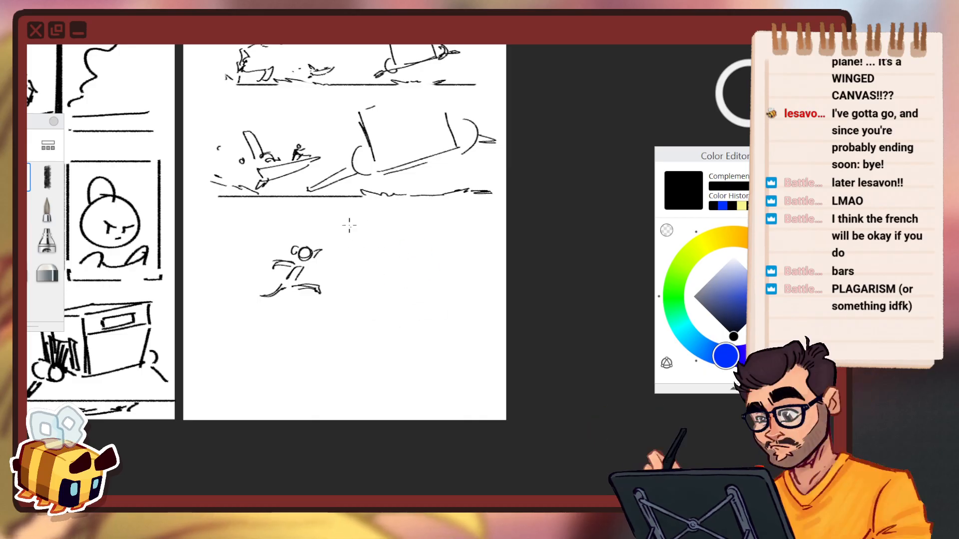
pyautogui.hotkey('ctrl', 'z')
pyautogui.moveTo(350, 220); pyautogui.dragTo(371, 302)
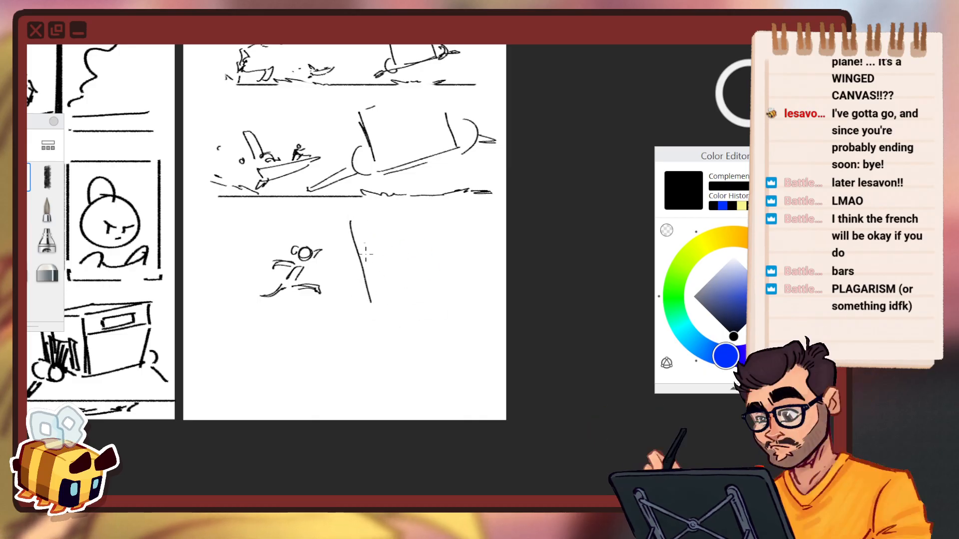
pyautogui.hotkey('ctrl', 'z')
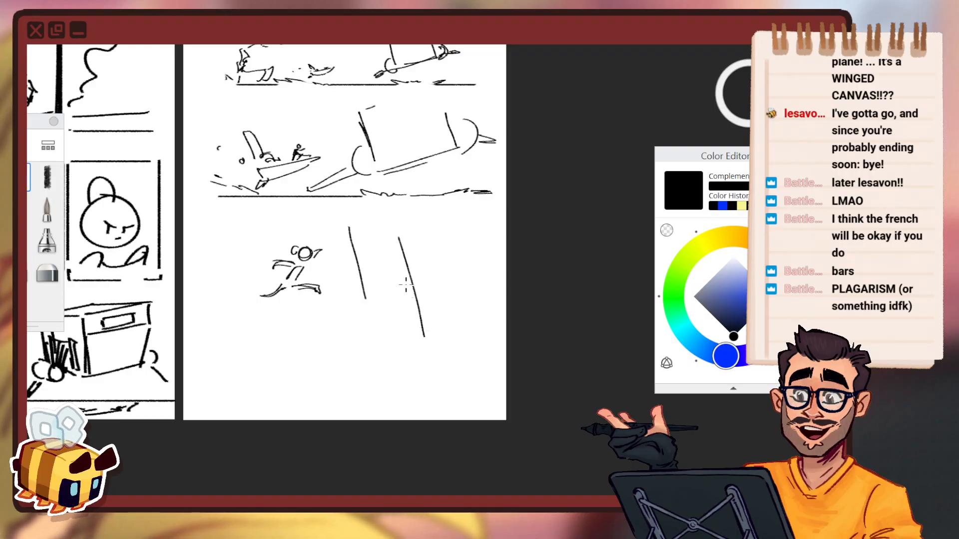
pyautogui.hotkey('ctrl', 'z')
pyautogui.hotkey('ctrl', 'z')
# Draw two close, slanted parallel lines for the front edge of a large tilted box beside the running figure in the third panel.
pyautogui.moveTo(341, 227); pyautogui.dragTo(365, 302)
pyautogui.hotkey('ctrl', 'z')
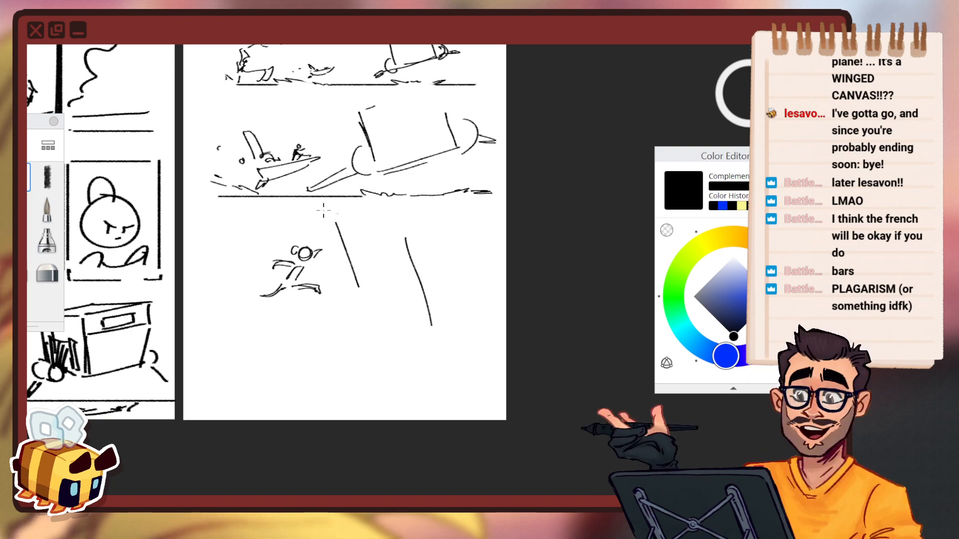
pyautogui.moveTo(333, 215); pyautogui.dragTo(393, 239)
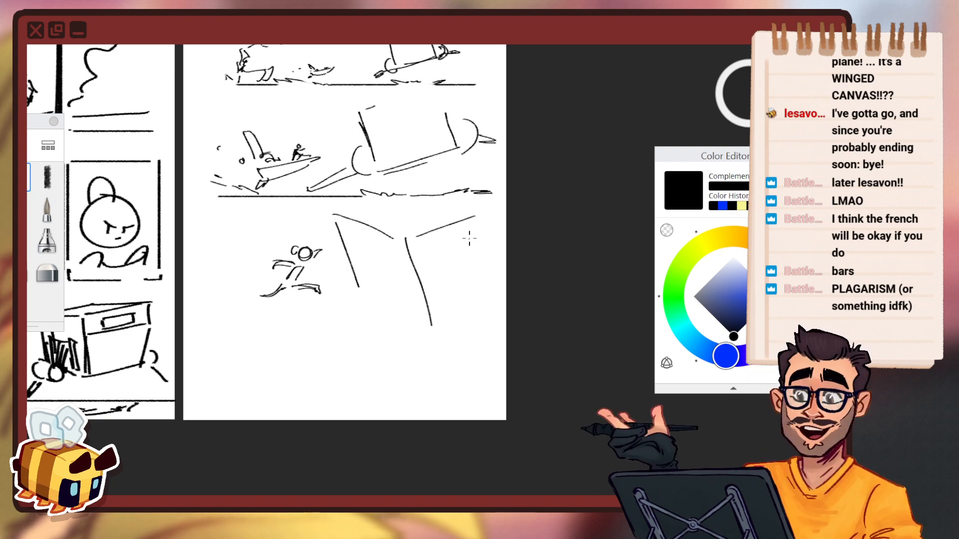
pyautogui.hotkey('ctrl', 'z')
pyautogui.hotkey('ctrl', 'z')
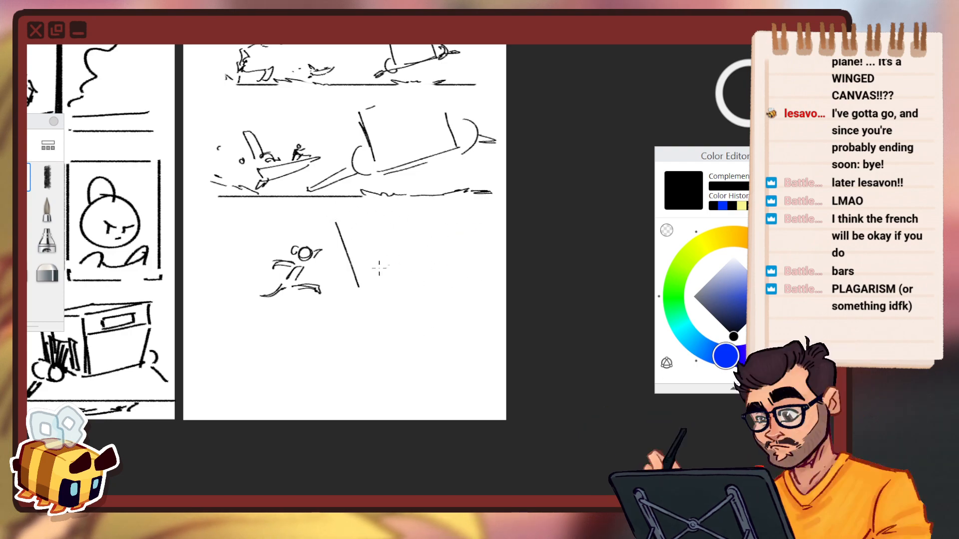
pyautogui.moveTo(349, 230)
pyautogui.mouseDown()
pyautogui.moveTo(386, 335)
pyautogui.moveTo(358, 263)
pyautogui.mouseUp()
pyautogui.hotkey('ctrl', 'z')
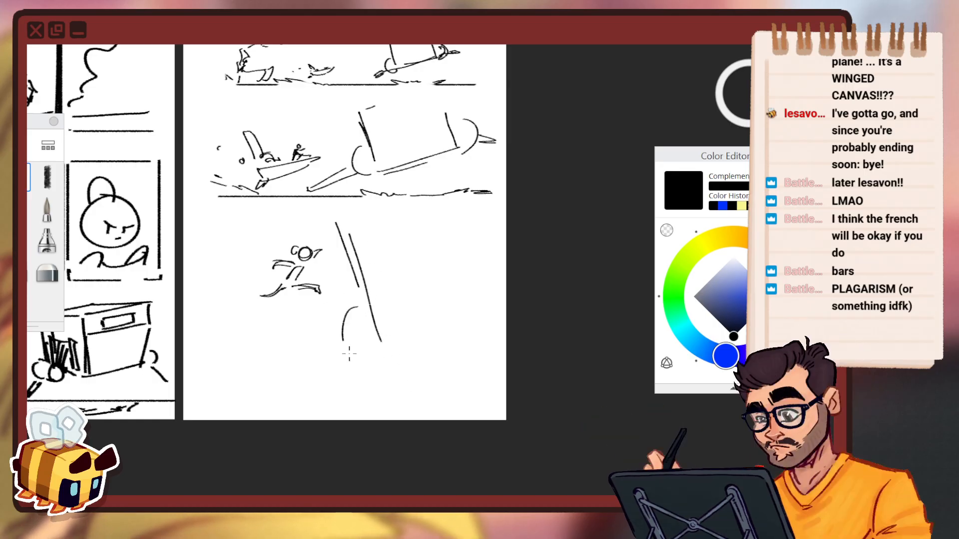
# Sketch one large rounded curve against the lower end of the box's slanted edge, undoing the overlapping smaller arcs.
pyautogui.moveTo(372, 323); pyautogui.dragTo(370, 369)
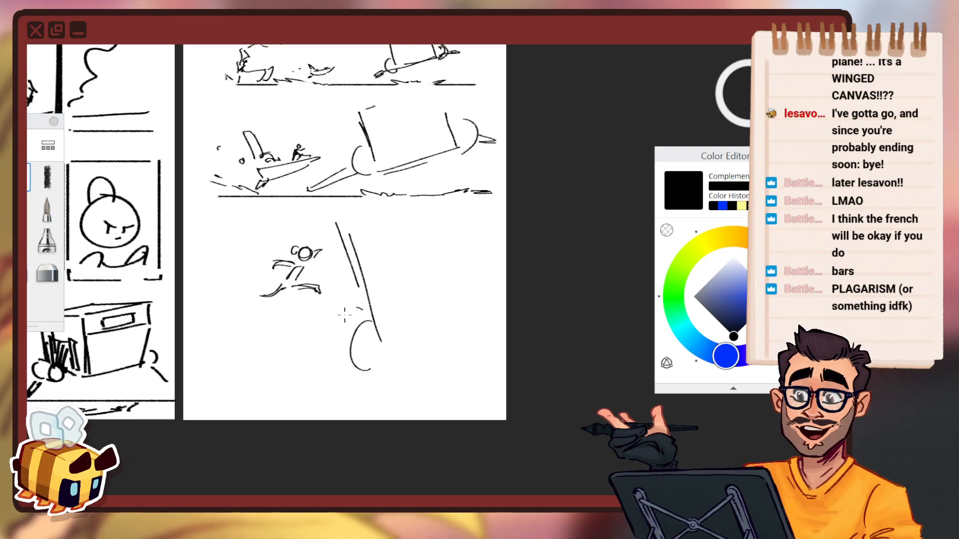
pyautogui.moveTo(359, 289); pyautogui.dragTo(330, 327)
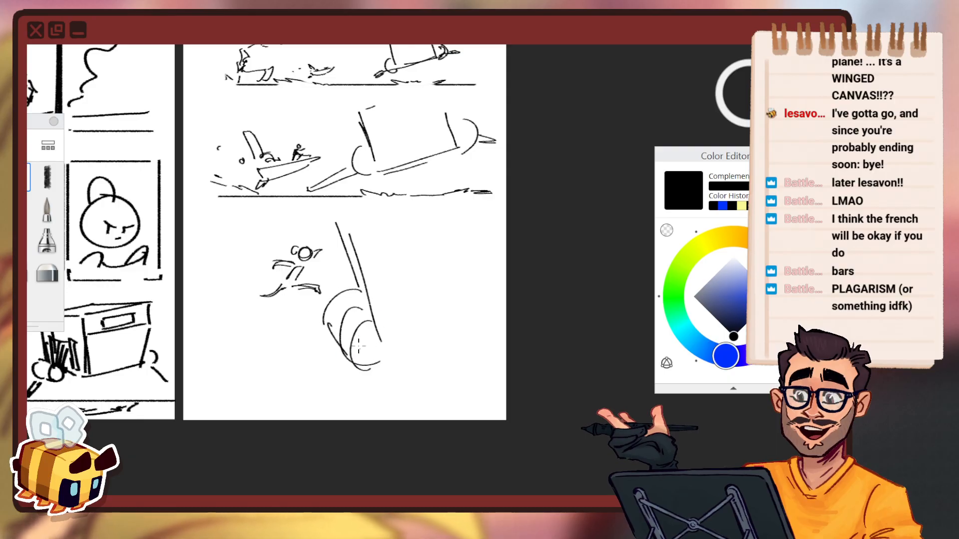
pyautogui.hotkey('ctrl', 'z')
pyautogui.hotkey('ctrl', 'z')
pyautogui.hotkey('ctrl', 'z')
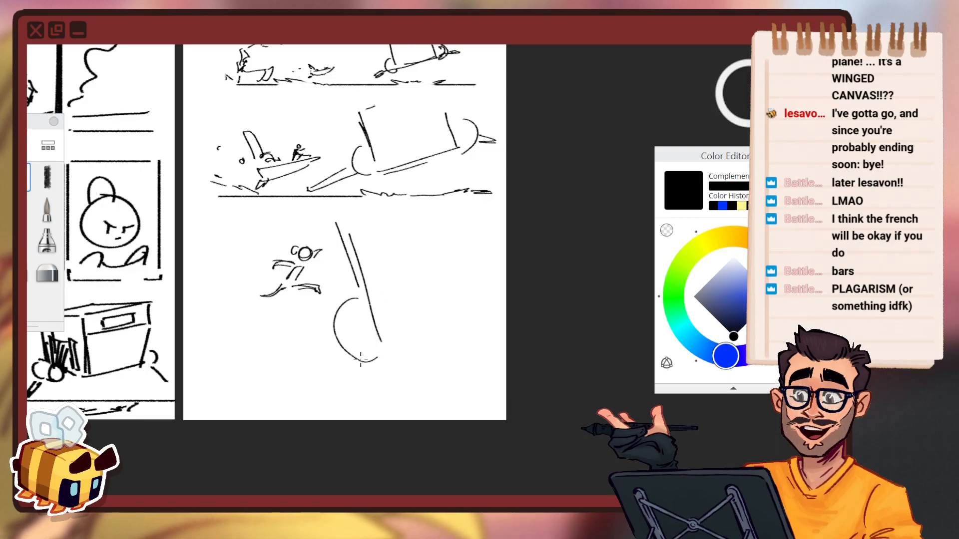
# Sketch a long tapered beam reaching down-left from the rounded curve and rough in the large box's bottom and top edges.
pyautogui.moveTo(326, 328)
pyautogui.mouseDown()
pyautogui.moveTo(365, 355)
pyautogui.moveTo(320, 357)
pyautogui.moveTo(216, 395)
pyautogui.mouseUp()
pyautogui.moveTo(280, 383); pyautogui.dragTo(318, 364)
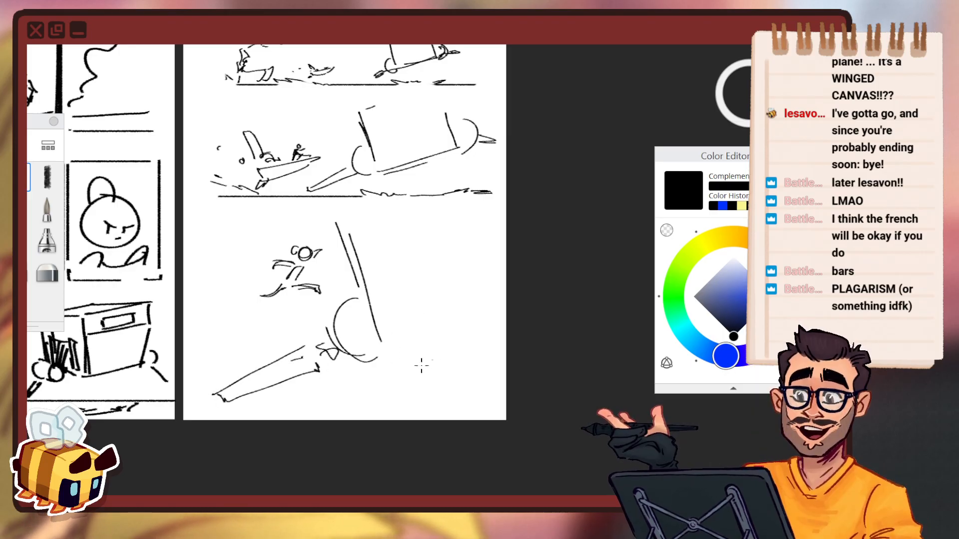
pyautogui.moveTo(397, 370); pyautogui.dragTo(501, 343)
pyautogui.moveTo(371, 232); pyautogui.dragTo(479, 204)
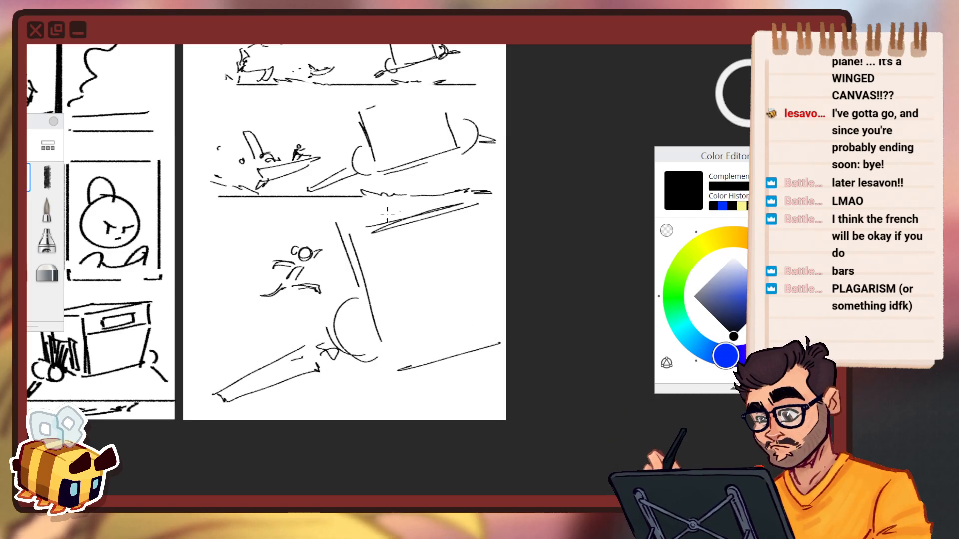
pyautogui.moveTo(341, 219); pyautogui.dragTo(400, 202)
# Sketch pointed debris at the third panel's left edge and small jagged marks along the page's bottom edge.
pyautogui.press('space')
pyautogui.moveTo(388, 245); pyautogui.dragTo(385, 277)
pyautogui.moveTo(385, 277); pyautogui.dragTo(421, 274)
pyautogui.moveTo(267, 316); pyautogui.dragTo(307, 305)
pyautogui.moveTo(277, 336); pyautogui.dragTo(310, 308)
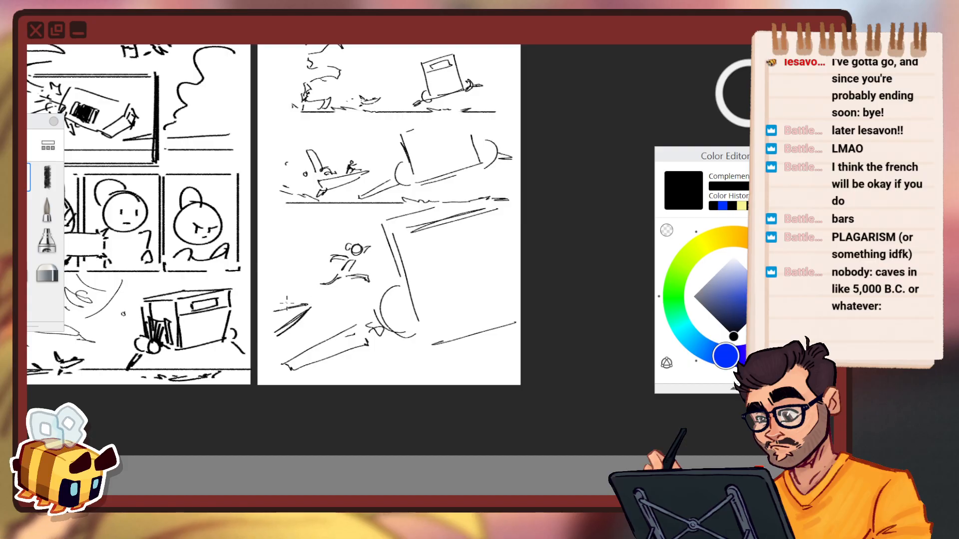
pyautogui.press('space')
pyautogui.moveTo(345, 338); pyautogui.dragTo(402, 322)
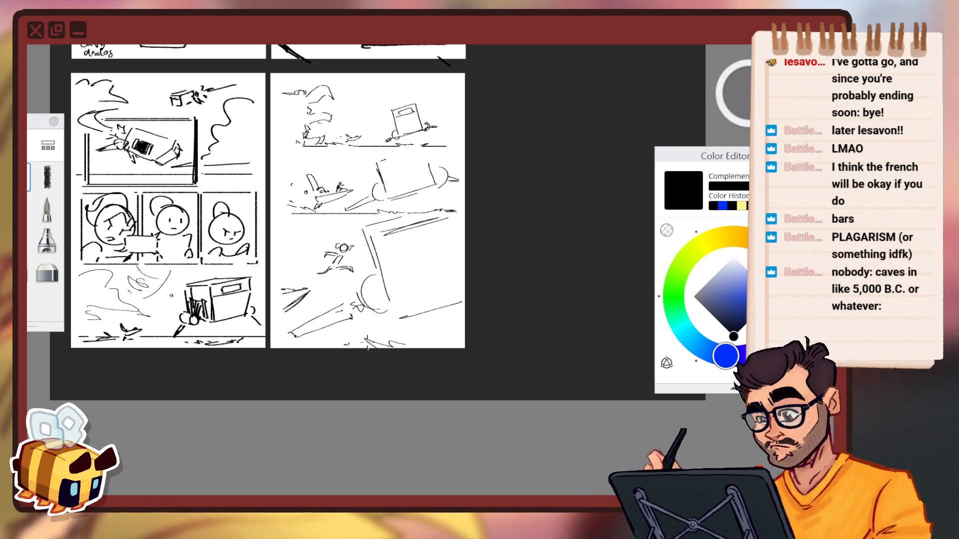
# Erase the large box's top edge lines below the second panel, keeping the second panel's ground line.
pyautogui.press('space')
pyautogui.moveTo(385, 321); pyautogui.dragTo(364, 336)
pyautogui.press('space')
pyautogui.moveTo(451, 327); pyautogui.dragTo(451, 302)
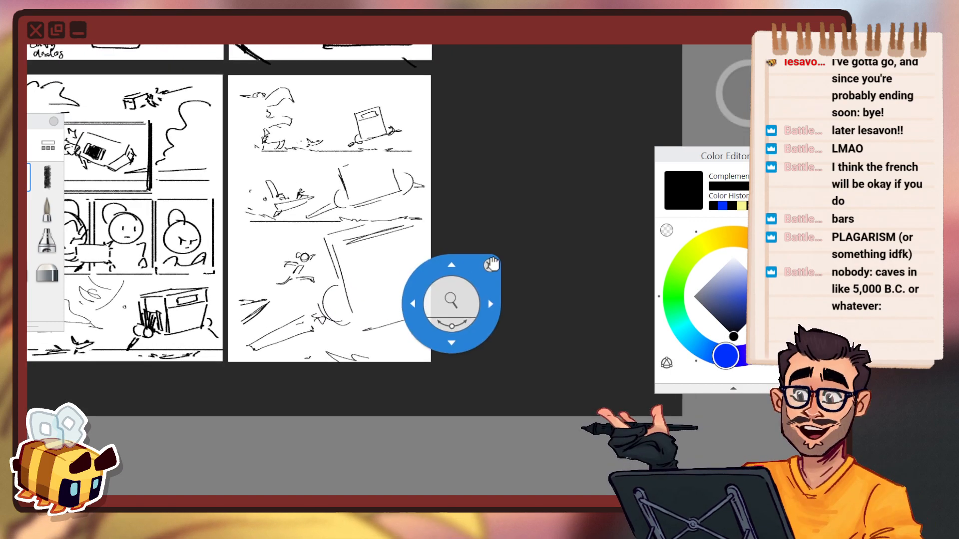
pyautogui.moveTo(441, 268); pyautogui.dragTo(433, 277)
pyautogui.press('space')
pyautogui.moveTo(369, 328); pyautogui.dragTo(379, 289)
pyautogui.moveTo(424, 252); pyautogui.dragTo(428, 267)
pyautogui.press('space')
pyautogui.moveTo(384, 319); pyautogui.dragTo(368, 272)
pyautogui.press('space')
pyautogui.press('e')
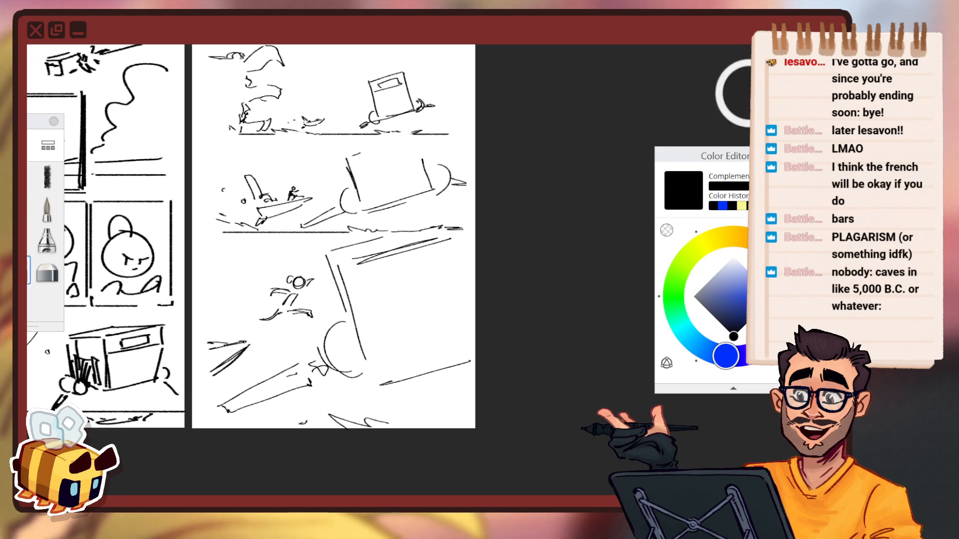
pyautogui.moveTo(223, 230); pyautogui.dragTo(452, 241)
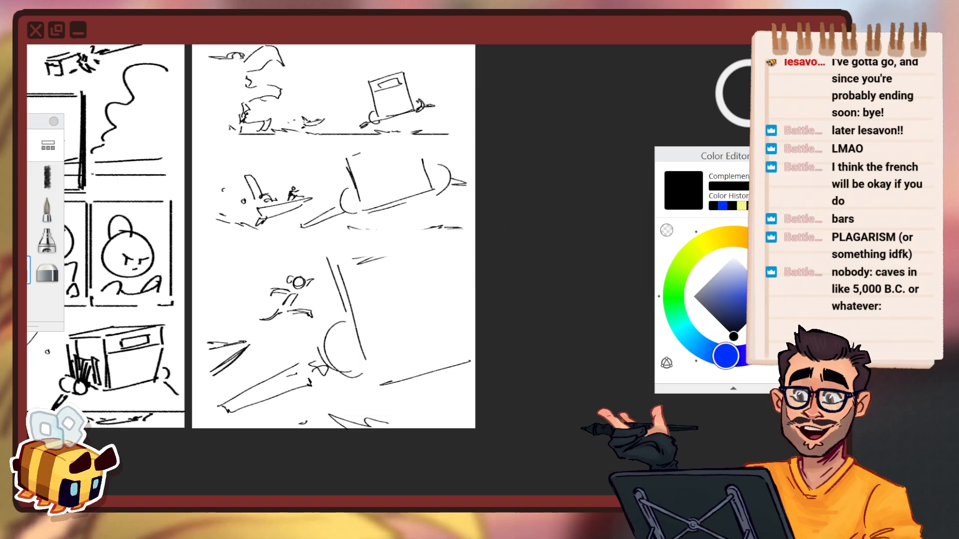
pyautogui.hotkey('ctrl', 'z')
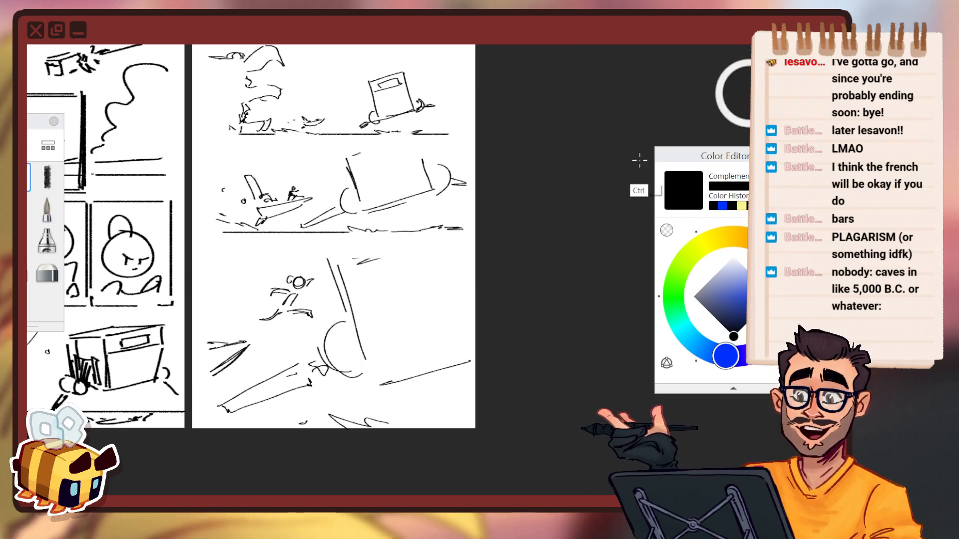
# Frame the second panel with a straight rectangular border and add short horizontal dashes across the page margins at its upper corners.
pyautogui.moveTo(196, 252); pyautogui.dragTo(525, 265)
pyautogui.hotkey('ctrl', 'z')
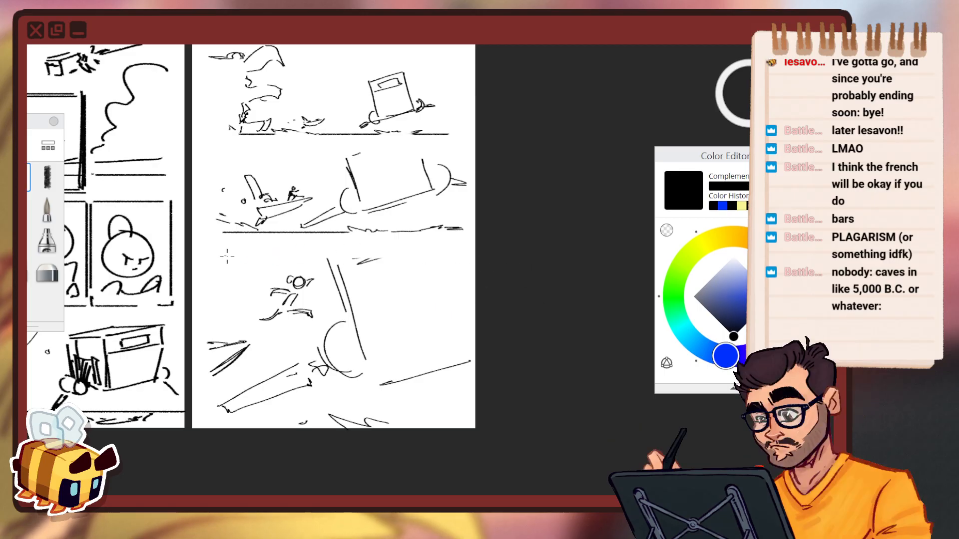
pyautogui.moveTo(206, 255); pyautogui.dragTo(461, 254)
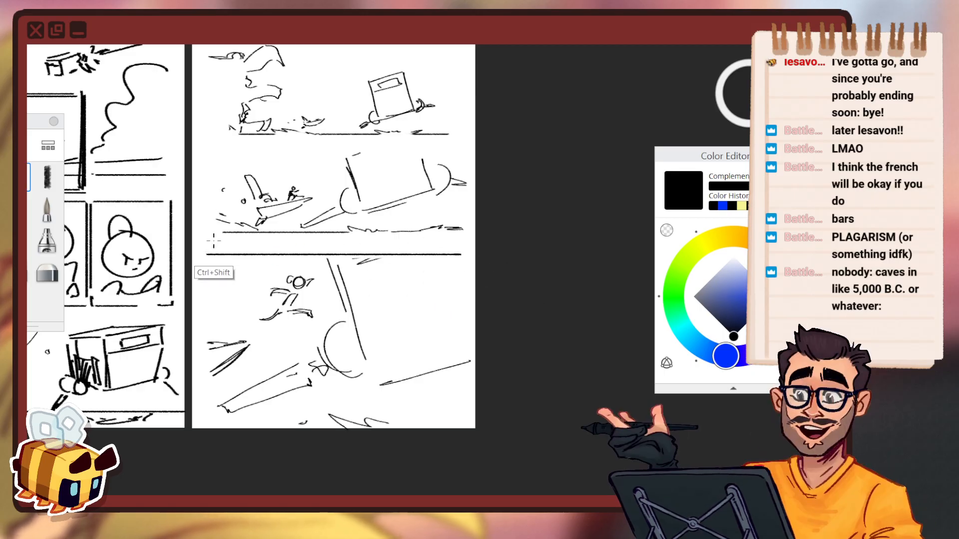
pyautogui.moveTo(215, 253)
pyautogui.mouseDown()
pyautogui.moveTo(215, 150)
pyautogui.moveTo(439, 148)
pyautogui.moveTo(455, 254)
pyautogui.mouseUp()
pyautogui.press('space')
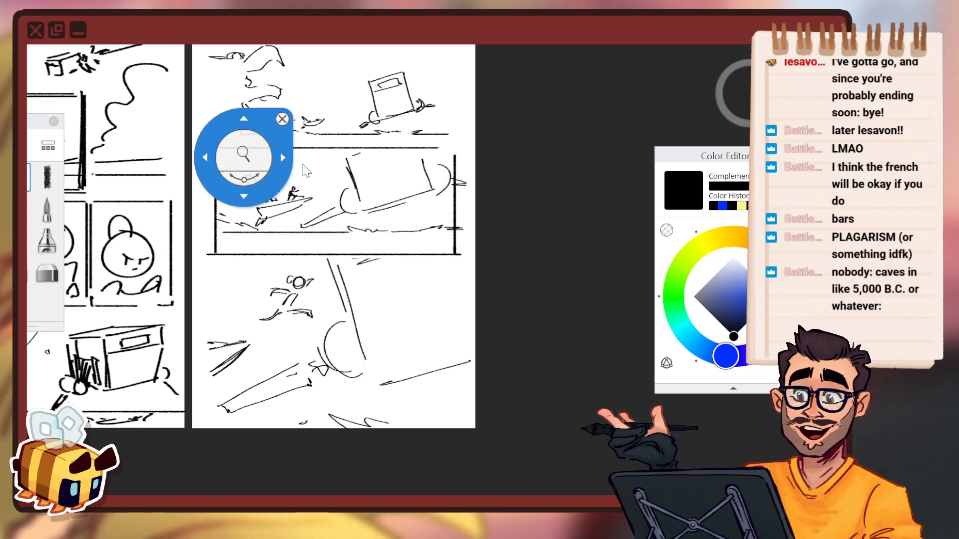
pyautogui.moveTo(306, 171); pyautogui.dragTo(316, 218)
pyautogui.moveTo(199, 205); pyautogui.dragTo(221, 206)
pyautogui.moveTo(468, 206); pyautogui.dragTo(485, 206)
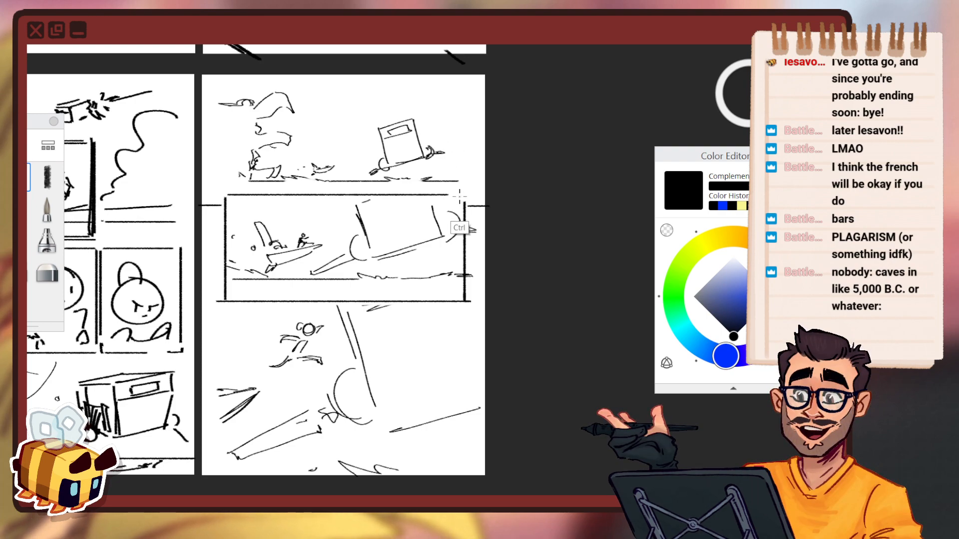
pyautogui.moveTo(453, 195); pyautogui.dragTo(465, 205)
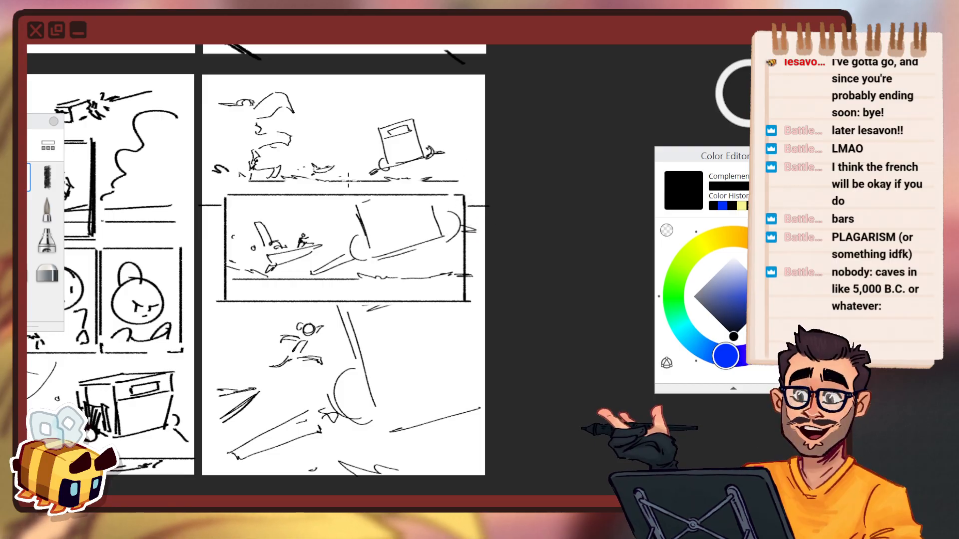
# Extend the first panel's ground line to the right and add small pencil details to the tilted box ship's window and wheels.
pyautogui.moveTo(460, 181); pyautogui.dragTo(488, 181)
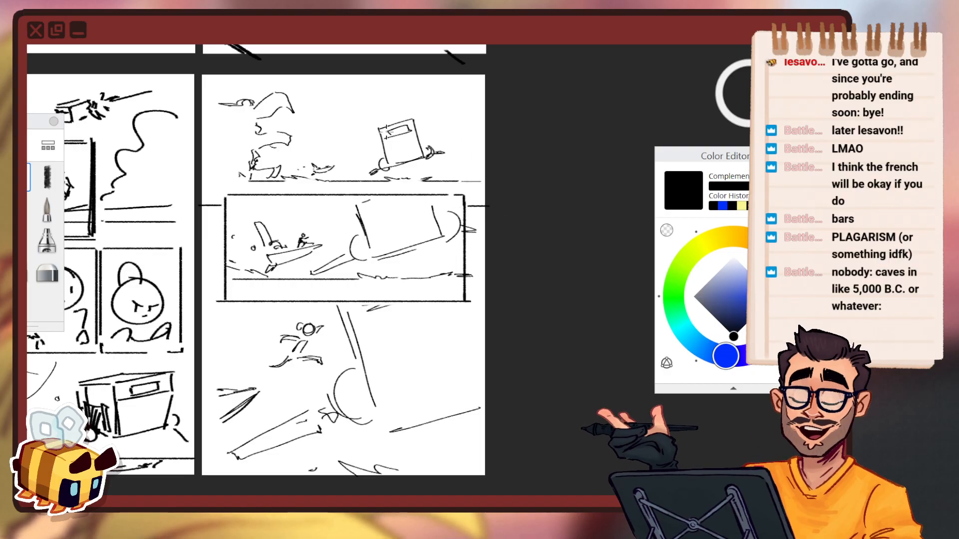
pyautogui.moveTo(385, 131); pyautogui.dragTo(387, 137)
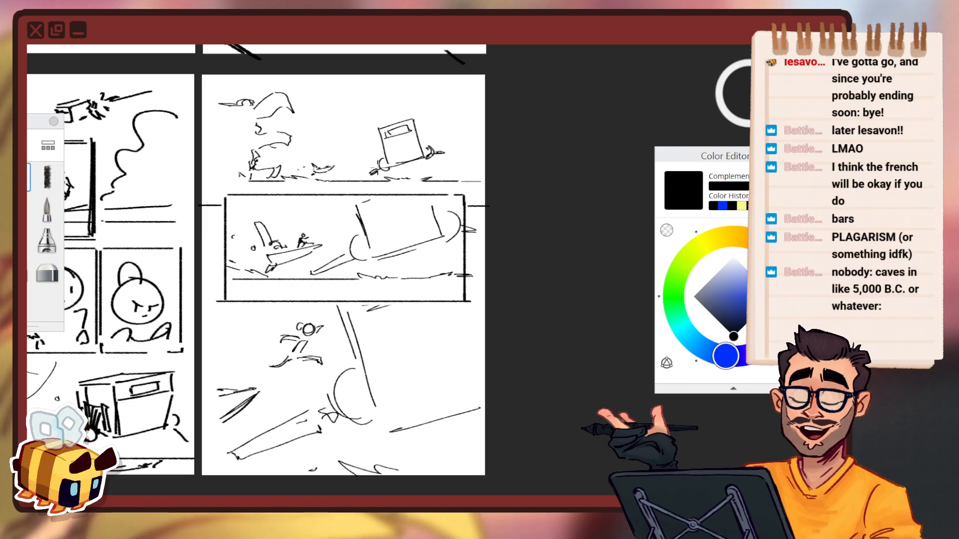
pyautogui.moveTo(452, 152); pyautogui.dragTo(440, 153)
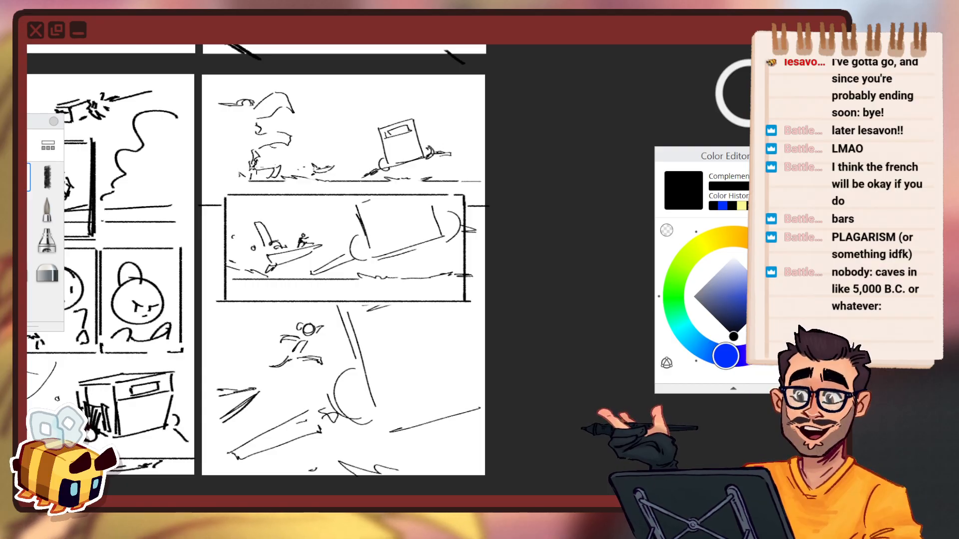
pyautogui.moveTo(253, 150); pyautogui.dragTo(280, 160)
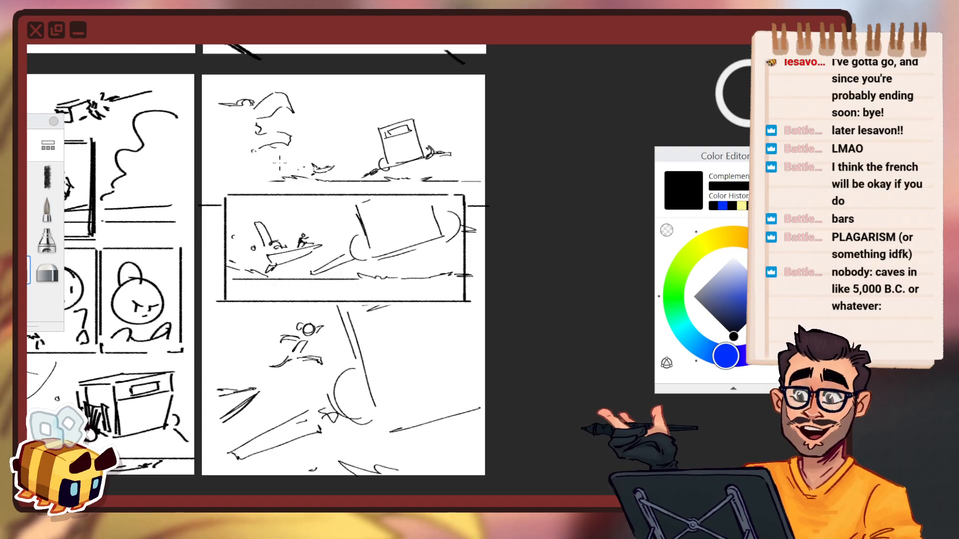
pyautogui.moveTo(240, 122); pyautogui.dragTo(235, 104)
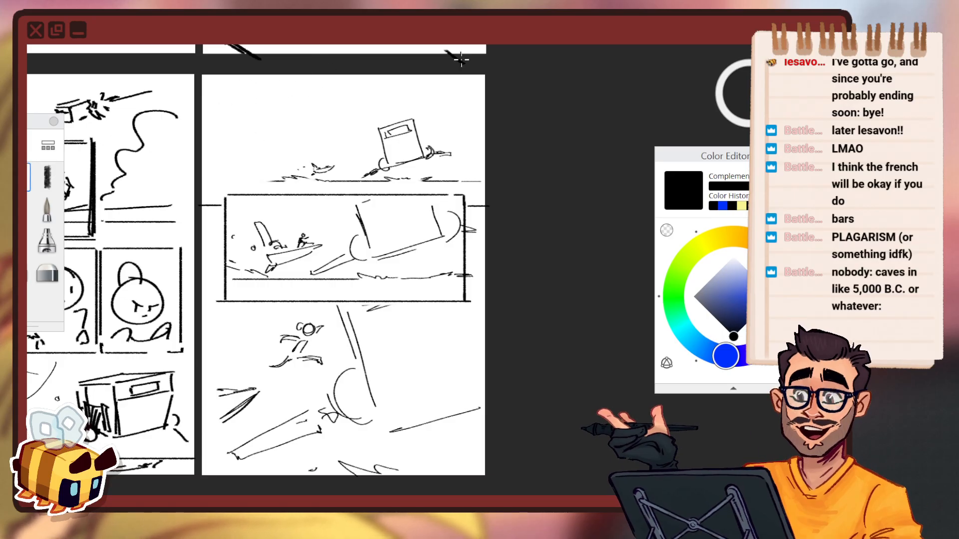
pyautogui.press('space')
pyautogui.moveTo(310, 119); pyautogui.dragTo(427, 140)
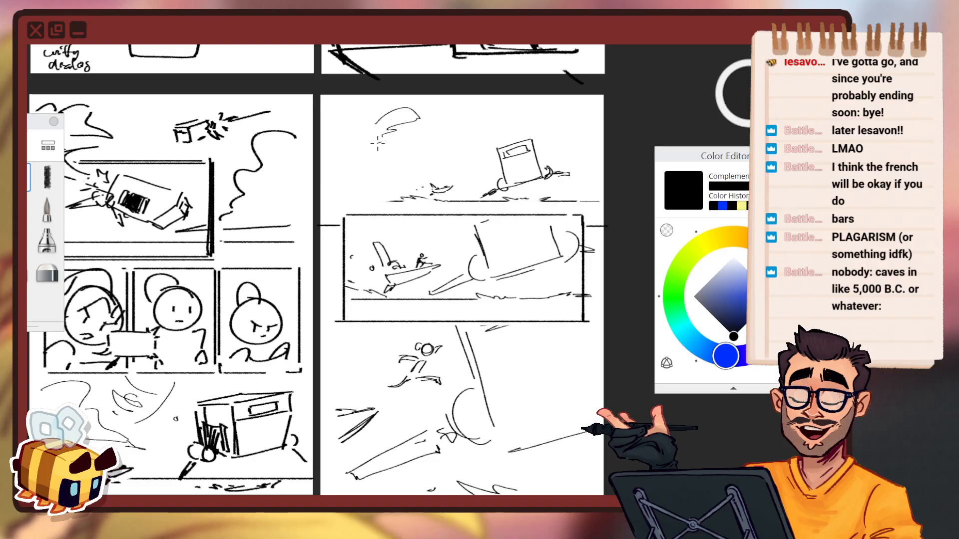
pyautogui.hotkey('ctrl', 'z')
pyautogui.hotkey('ctrl', 'z')
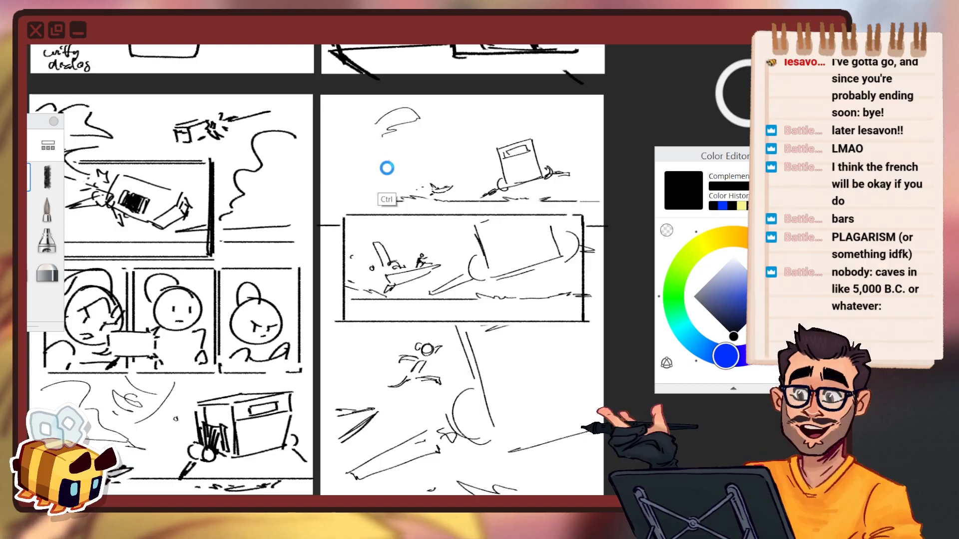
pyautogui.hotkey('ctrl', 'z')
pyautogui.hotkey('ctrl', 'z')
pyautogui.hotkey('ctrl', 'z')
pyautogui.hotkey('ctrl', 'z')
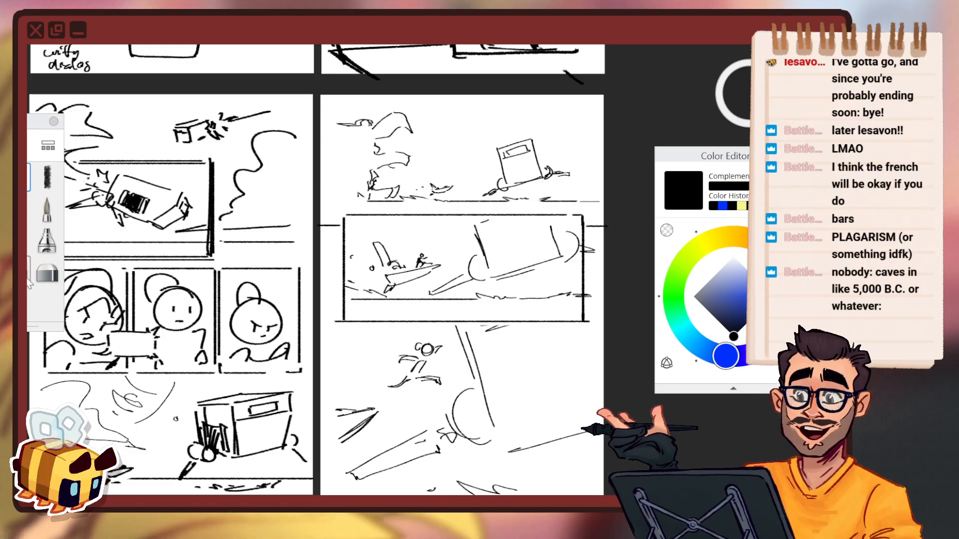
# Erase the jagged curled marks on the first panel's left side and sketch tall pointed trunks and blades in their place.
pyautogui.click(29, 284)
pyautogui.moveTo(409, 120)
pyautogui.mouseDown()
pyautogui.moveTo(379, 136)
pyautogui.moveTo(391, 148)
pyautogui.mouseUp()
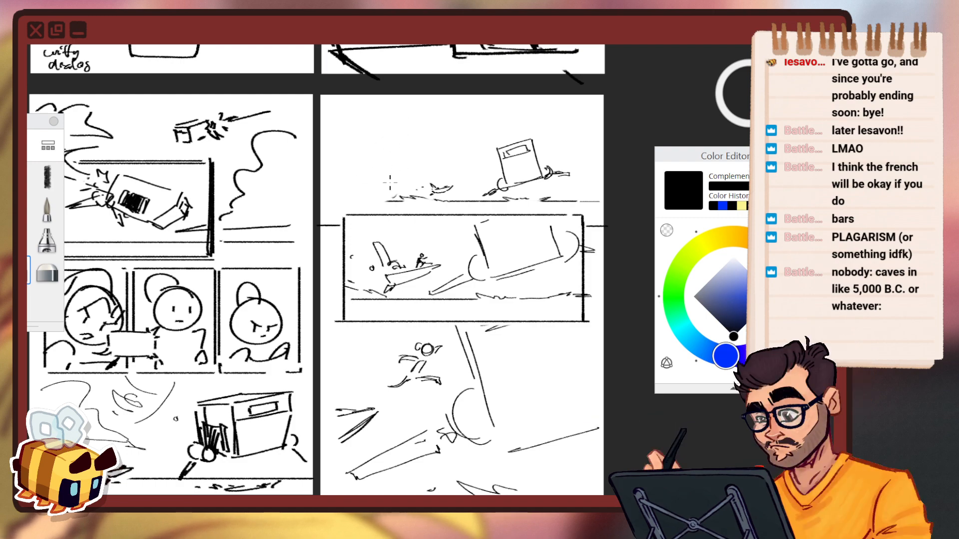
pyautogui.click(46, 175)
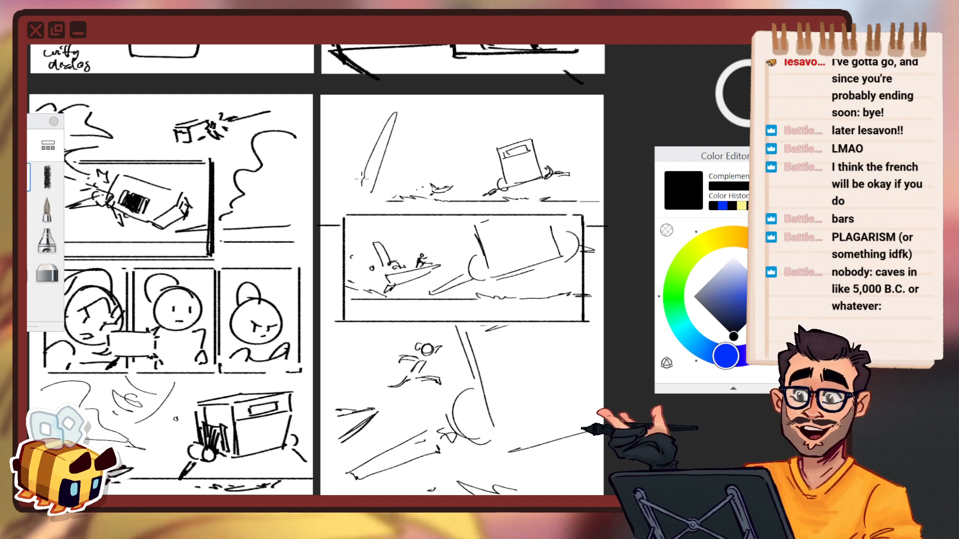
pyautogui.moveTo(332, 175); pyautogui.dragTo(332, 202)
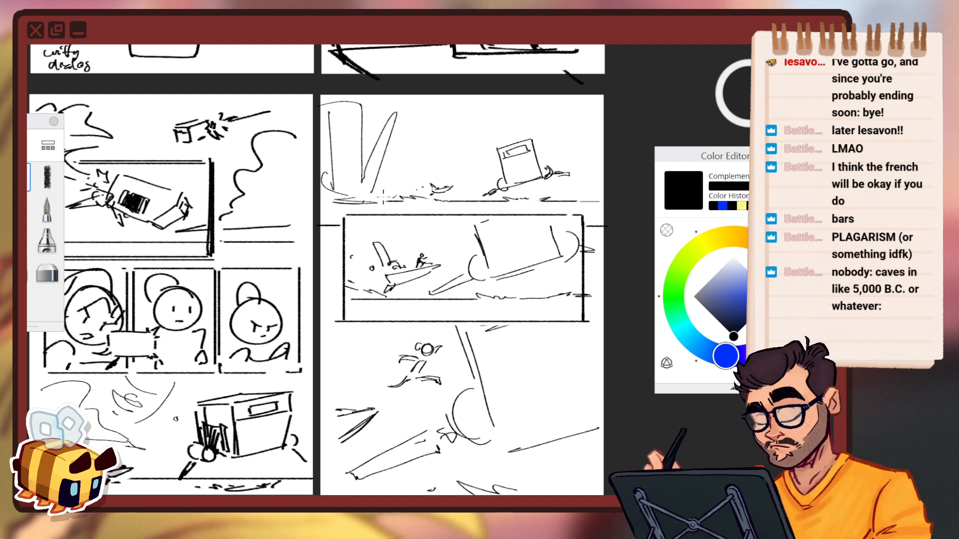
pyautogui.moveTo(362, 103)
pyautogui.mouseDown()
pyautogui.moveTo(366, 162)
pyautogui.moveTo(397, 109)
pyautogui.mouseUp()
# Thicken the second panel's rectangular border with additional straight strokes along its edges.
pyautogui.press('space')
pyautogui.moveTo(502, 190); pyautogui.dragTo(474, 210)
pyautogui.moveTo(589, 202); pyautogui.dragTo(582, 179)
pyautogui.moveTo(509, 213); pyautogui.dragTo(485, 215)
pyautogui.moveTo(533, 197); pyautogui.dragTo(536, 149)
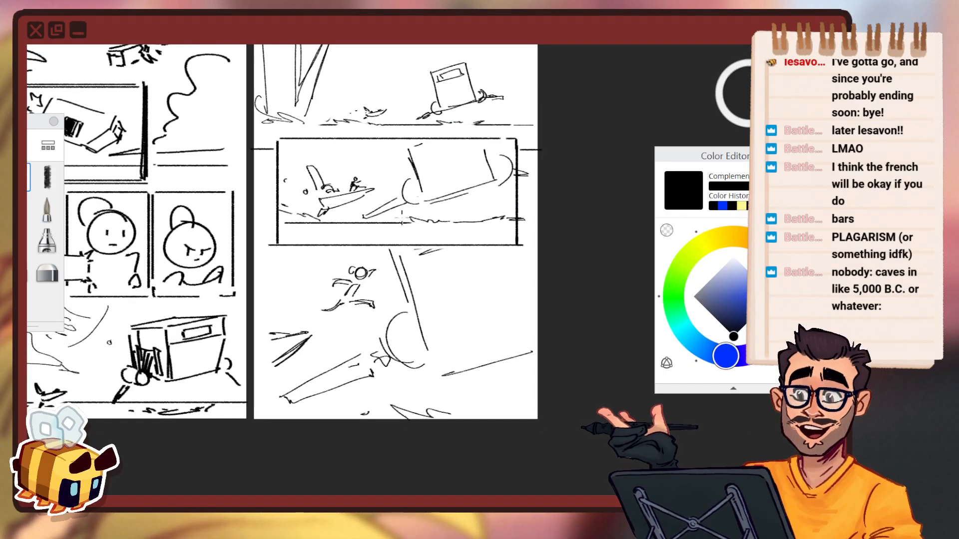
pyautogui.press('space')
pyautogui.moveTo(393, 322); pyautogui.dragTo(364, 344)
pyautogui.moveTo(467, 308); pyautogui.dragTo(402, 338)
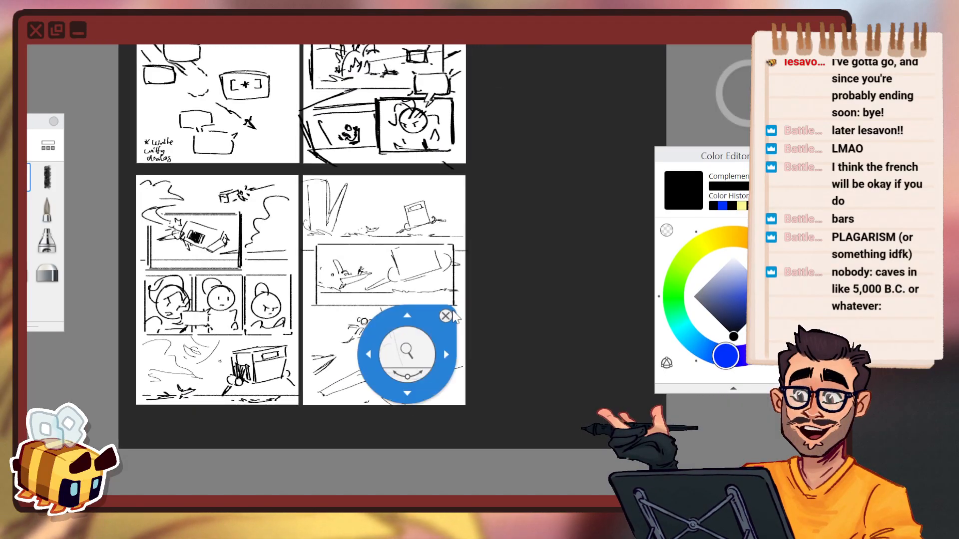
pyautogui.moveTo(517, 321); pyautogui.dragTo(395, 297)
pyautogui.moveTo(445, 260); pyautogui.dragTo(397, 285)
pyautogui.moveTo(408, 270); pyautogui.dragTo(402, 279)
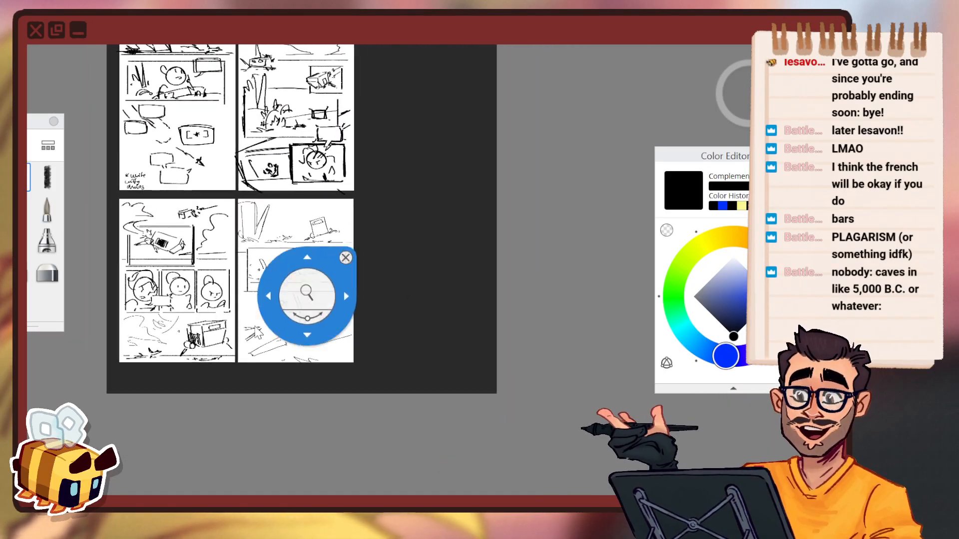
pyautogui.moveTo(306, 295); pyautogui.dragTo(290, 242)
pyautogui.moveTo(290, 242); pyautogui.dragTo(368, 224)
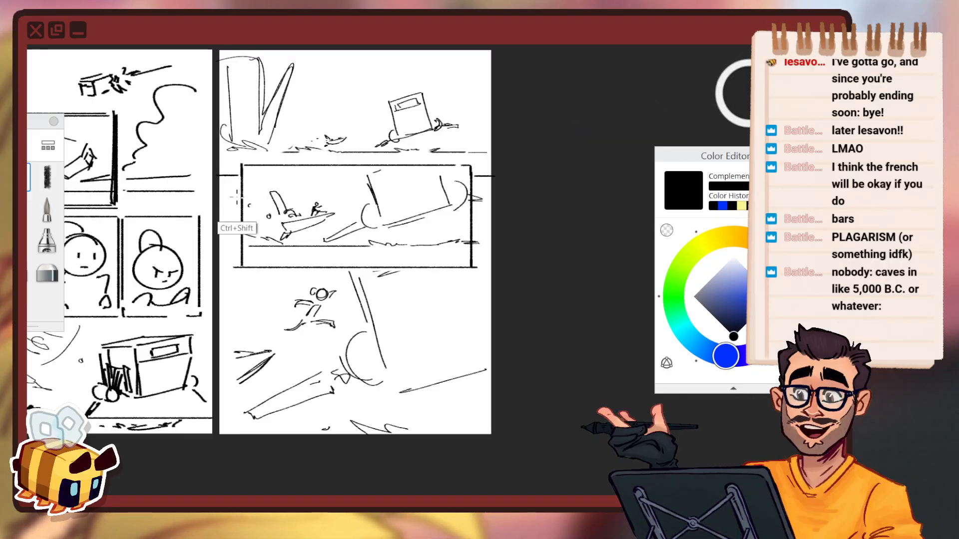
pyautogui.moveTo(240, 163)
pyautogui.mouseDown()
pyautogui.moveTo(240, 257)
pyautogui.moveTo(283, 266)
pyautogui.moveTo(471, 266)
pyautogui.moveTo(473, 162)
pyautogui.mouseUp()
pyautogui.moveTo(471, 163); pyautogui.dragTo(245, 163)
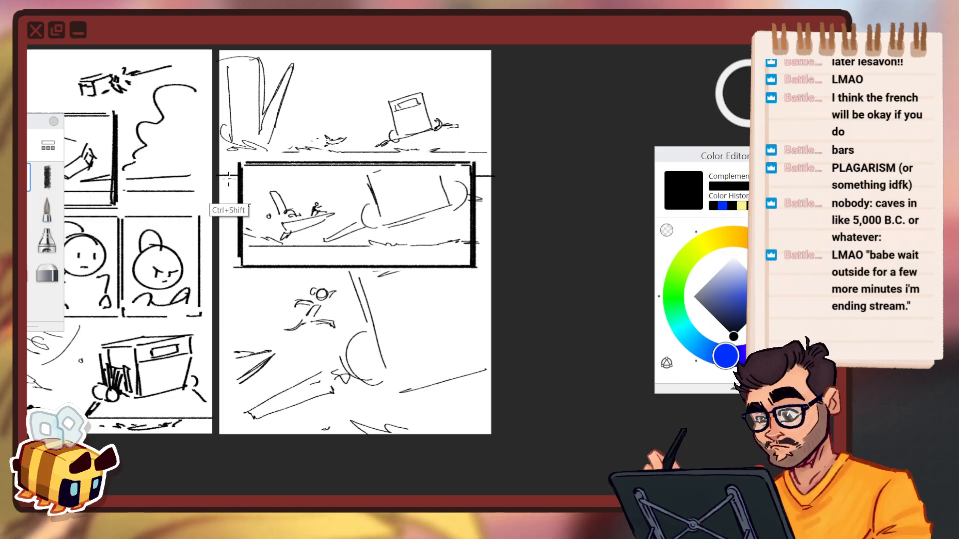
# Double the short horizontal dashes across the page margins at the second panel's upper corners.
pyautogui.press('space')
pyautogui.moveTo(343, 156); pyautogui.dragTo(329, 188)
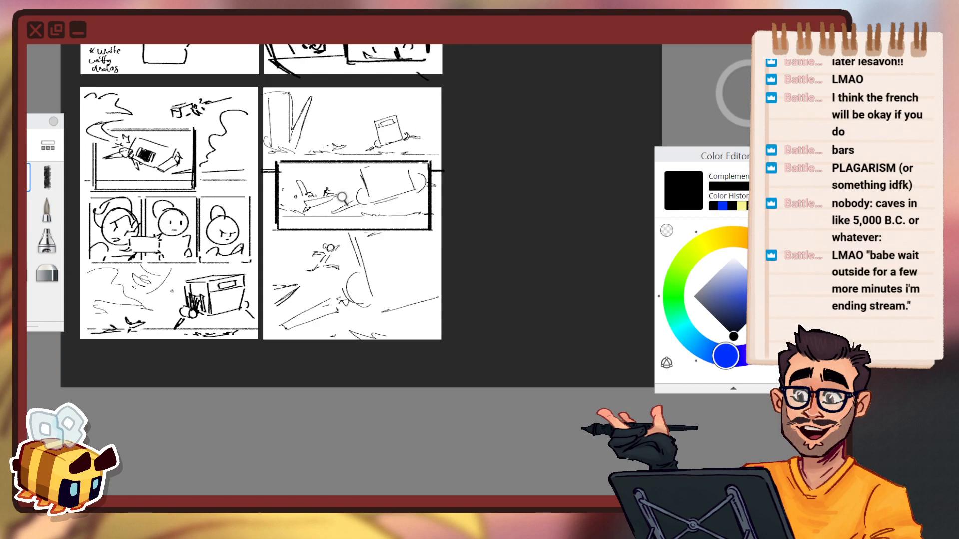
pyautogui.moveTo(452, 189); pyautogui.dragTo(501, 196)
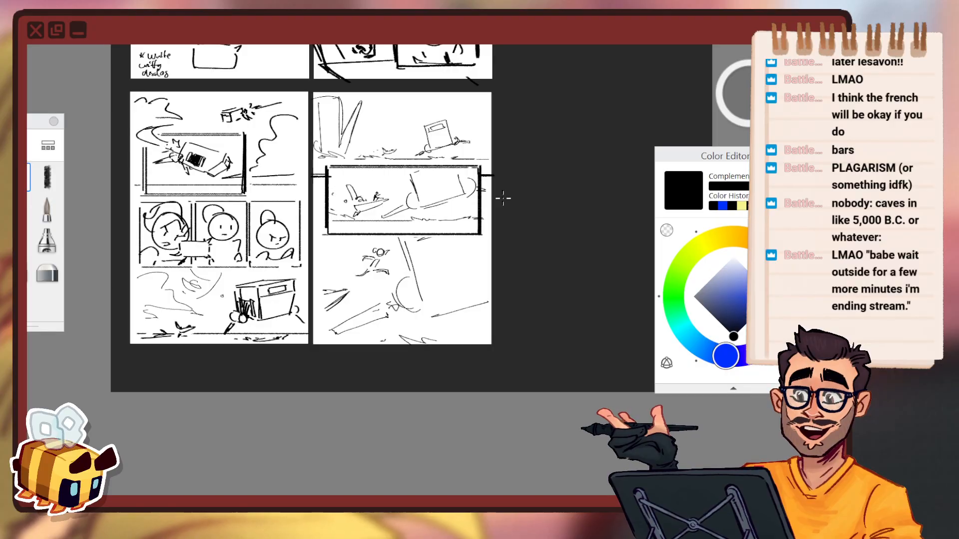
pyautogui.press('space')
pyautogui.moveTo(346, 338); pyautogui.dragTo(413, 334)
pyautogui.scroll(5, 413, 334)
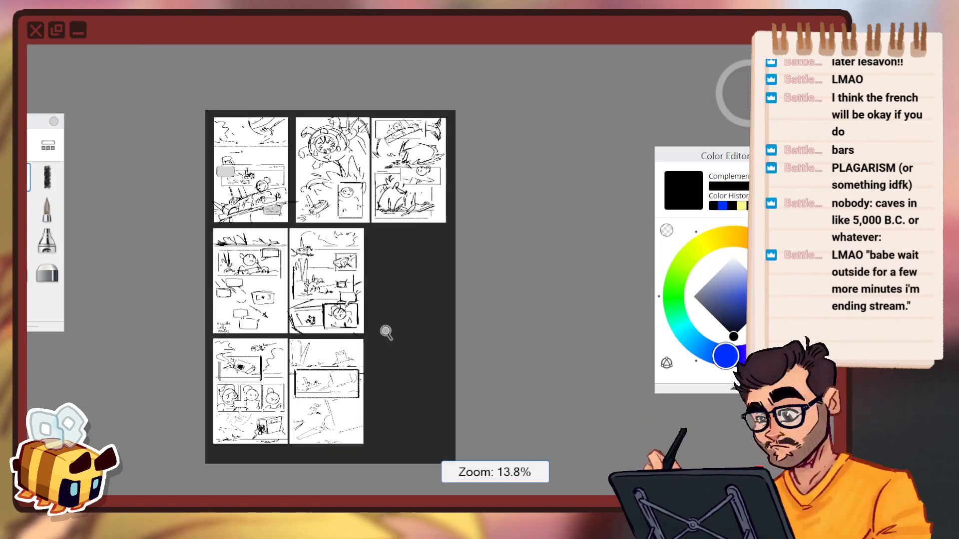
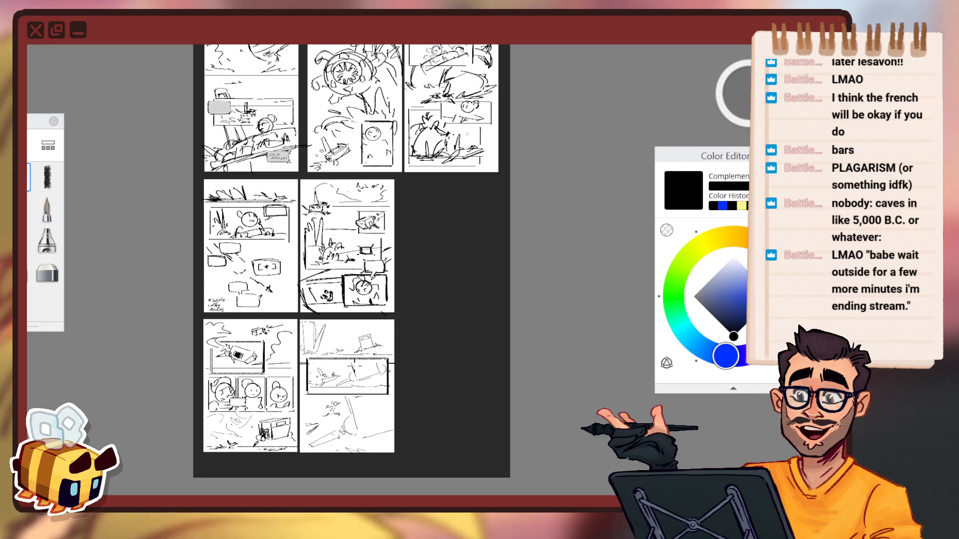
pyautogui.press('space')
pyautogui.moveTo(314, 412); pyautogui.dragTo(432, 345)
pyautogui.moveTo(432, 337); pyautogui.dragTo(407, 244)
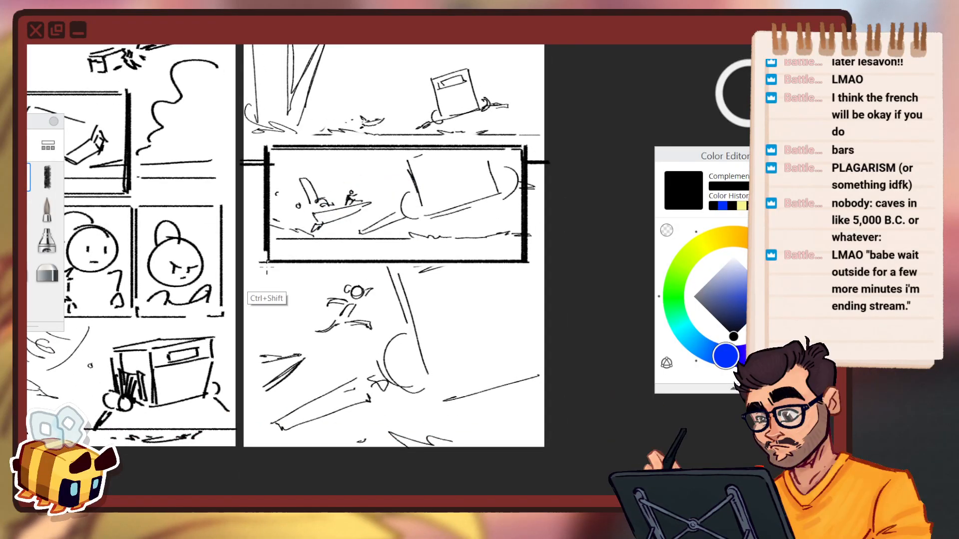
# Examine the page thumbnails in the first row one after another, from the opening page to the third page.
pyautogui.press('space')
pyautogui.moveTo(376, 325)
pyautogui.mouseDown()
pyautogui.moveTo(479, 363)
pyautogui.moveTo(438, 394)
pyautogui.mouseUp()
pyautogui.moveTo(415, 334); pyautogui.dragTo(419, 358)
pyautogui.moveTo(517, 170); pyautogui.dragTo(443, 394)
pyautogui.moveTo(452, 227); pyautogui.dragTo(427, 351)
pyautogui.moveTo(241, 181); pyautogui.dragTo(242, 128)
pyautogui.moveTo(294, 172); pyautogui.dragTo(451, 220)
pyautogui.moveTo(500, 389); pyautogui.dragTo(500, 387)
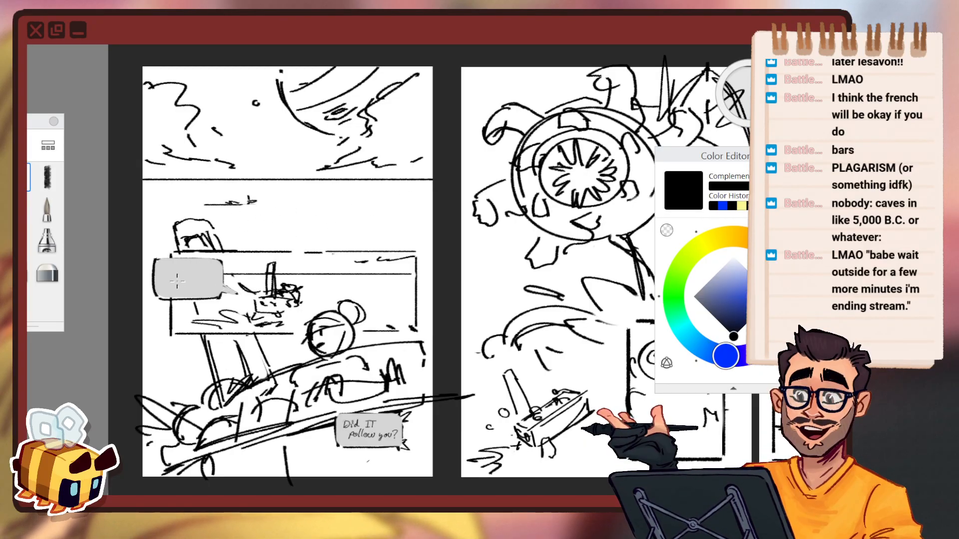
pyautogui.press('space')
pyautogui.moveTo(444, 383); pyautogui.dragTo(437, 364)
pyautogui.press('space')
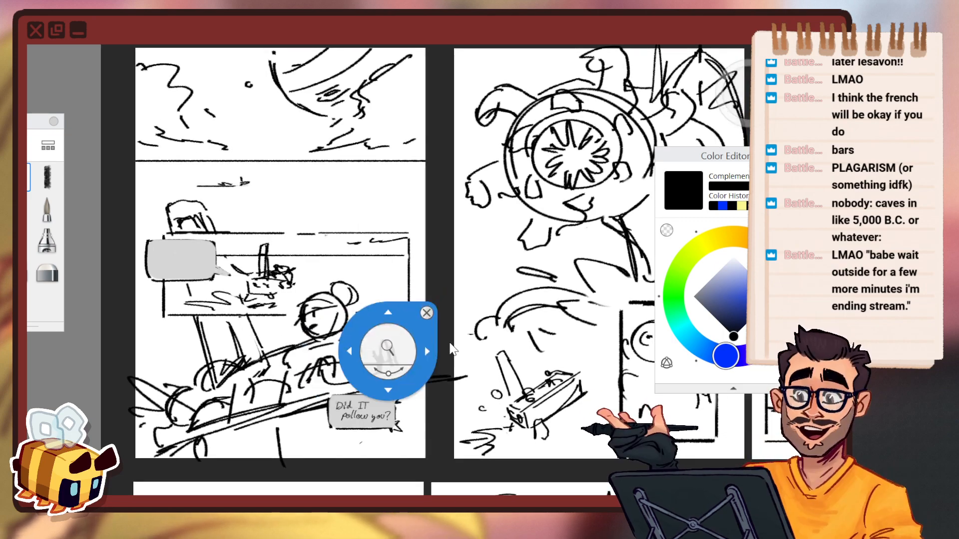
pyautogui.moveTo(577, 340); pyautogui.dragTo(322, 340)
pyautogui.moveTo(443, 326); pyautogui.dragTo(376, 331)
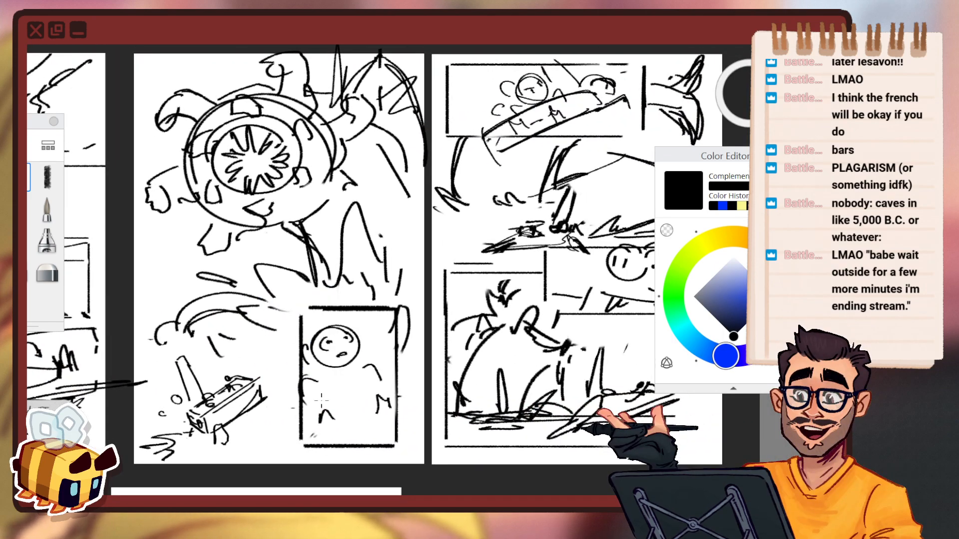
pyautogui.press('space')
pyautogui.moveTo(577, 340)
pyautogui.mouseDown()
pyautogui.moveTo(400, 337)
pyautogui.moveTo(336, 348)
pyautogui.mouseUp()
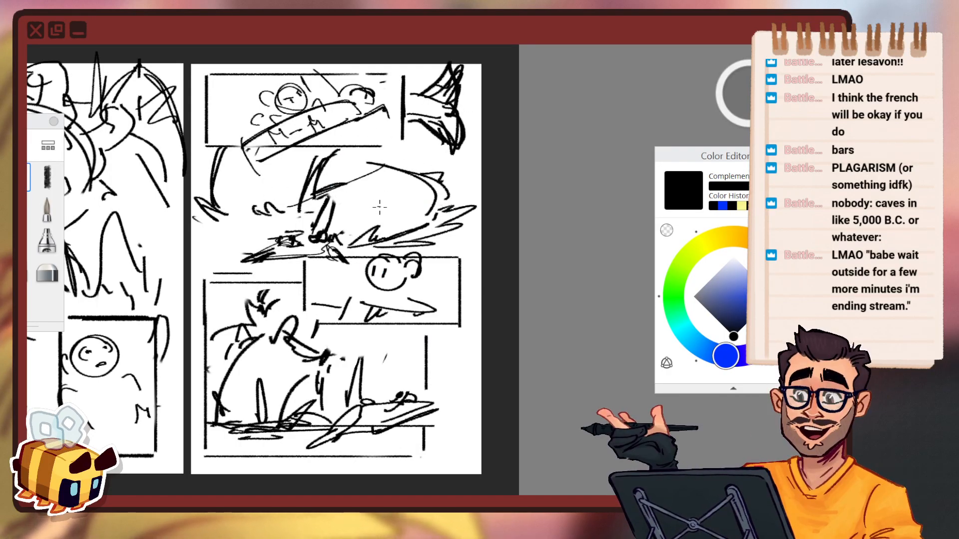
# Add small strokes to the third page's boat below the round face and to the large creature's crest and beak.
pyautogui.press('space')
pyautogui.moveTo(321, 278)
pyautogui.mouseDown()
pyautogui.moveTo(283, 257)
pyautogui.moveTo(290, 233)
pyautogui.mouseUp()
pyautogui.press('space')
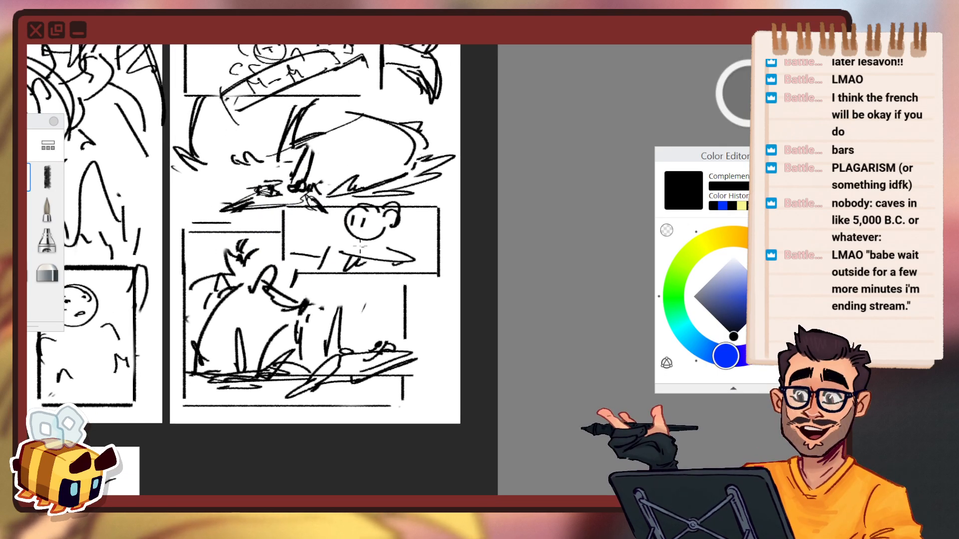
pyautogui.press('space')
pyautogui.moveTo(466, 309); pyautogui.dragTo(456, 300)
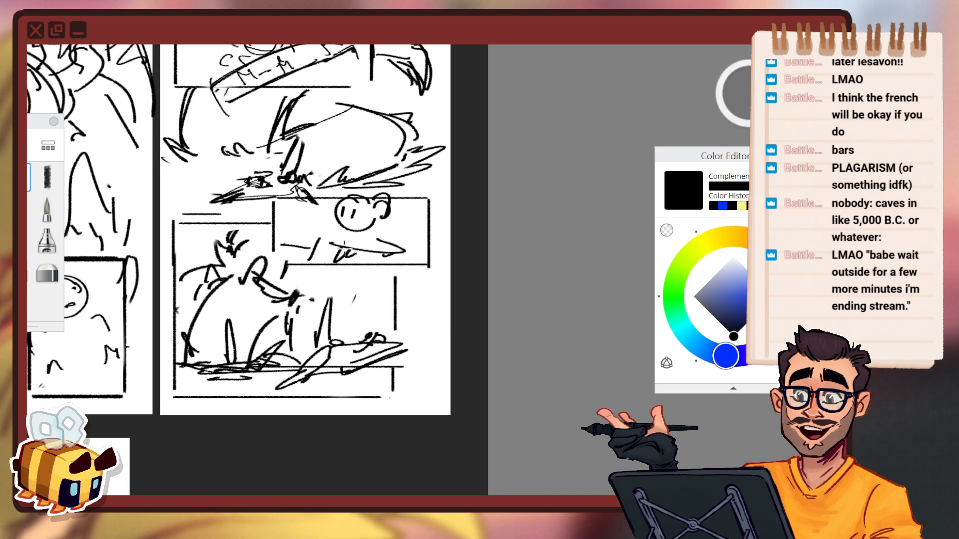
pyautogui.moveTo(340, 259)
pyautogui.mouseDown()
pyautogui.moveTo(367, 242)
pyautogui.moveTo(356, 255)
pyautogui.mouseUp()
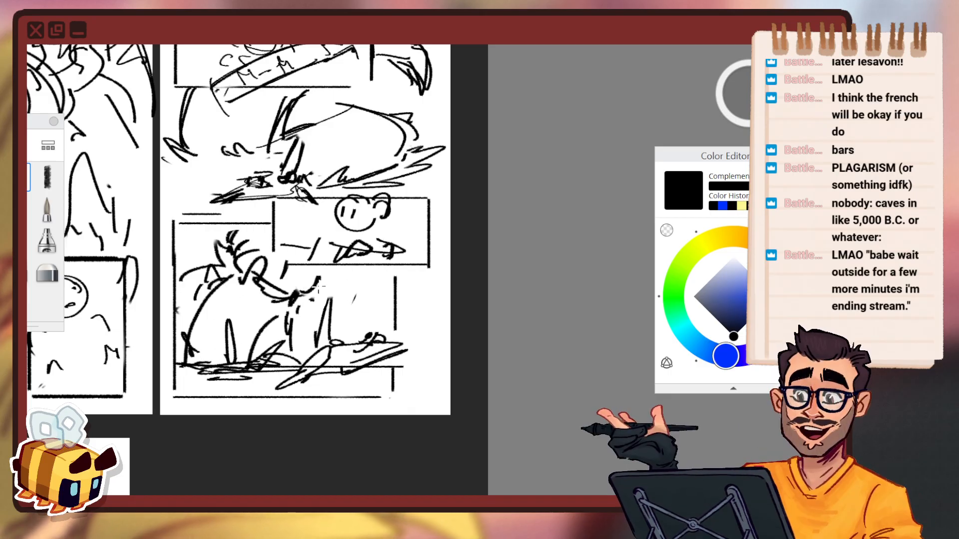
# Examine the second row's first page, checking its plants, character panel, empty speech bubbles and handwritten note.
pyautogui.press('space')
pyautogui.moveTo(410, 317)
pyautogui.mouseDown()
pyautogui.moveTo(379, 384)
pyautogui.moveTo(606, 269)
pyautogui.mouseUp()
pyautogui.press('space')
pyautogui.moveTo(362, 382); pyautogui.dragTo(627, 299)
pyautogui.moveTo(277, 280); pyautogui.dragTo(283, 192)
pyautogui.press('space')
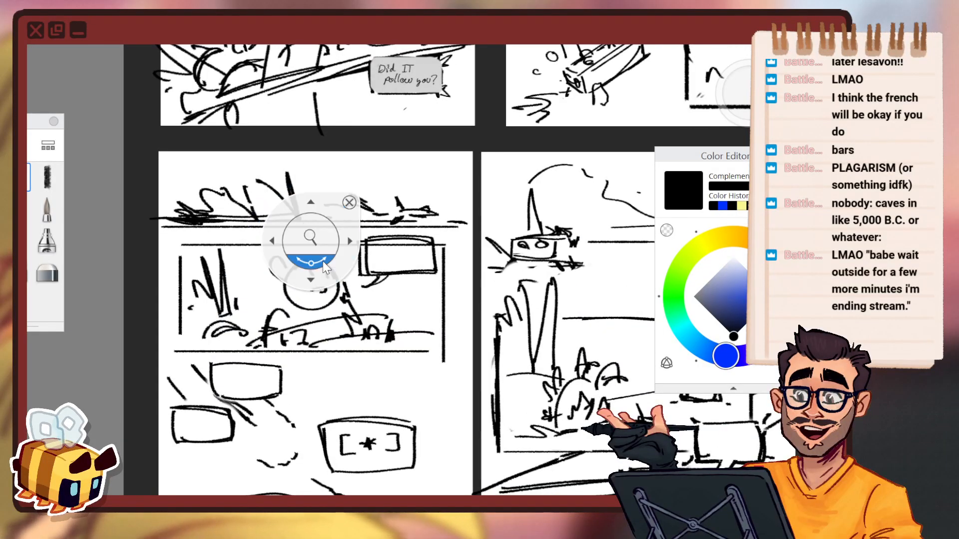
pyautogui.moveTo(312, 245); pyautogui.dragTo(297, 285)
pyautogui.moveTo(333, 251); pyautogui.dragTo(306, 225)
pyautogui.moveTo(350, 299); pyautogui.dragTo(319, 205)
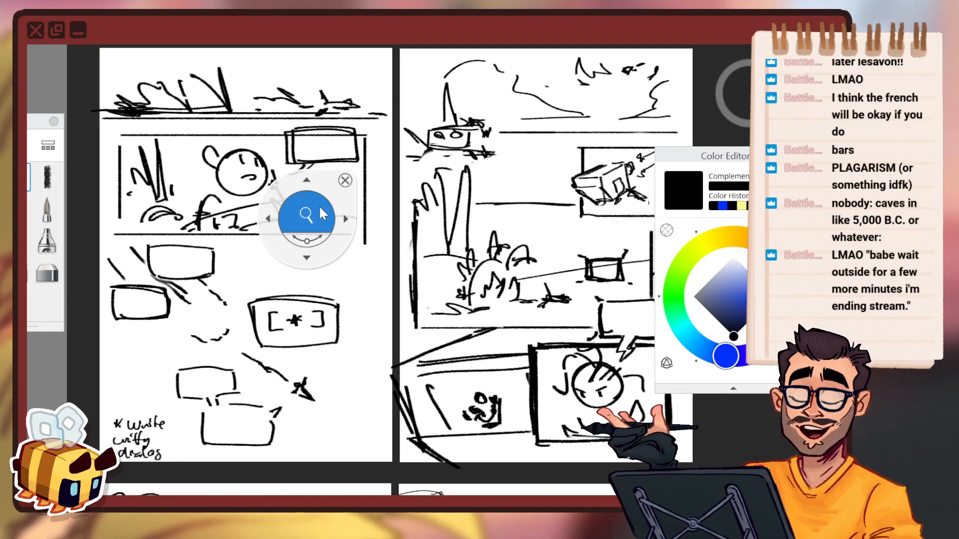
pyautogui.moveTo(347, 254); pyautogui.dragTo(386, 266)
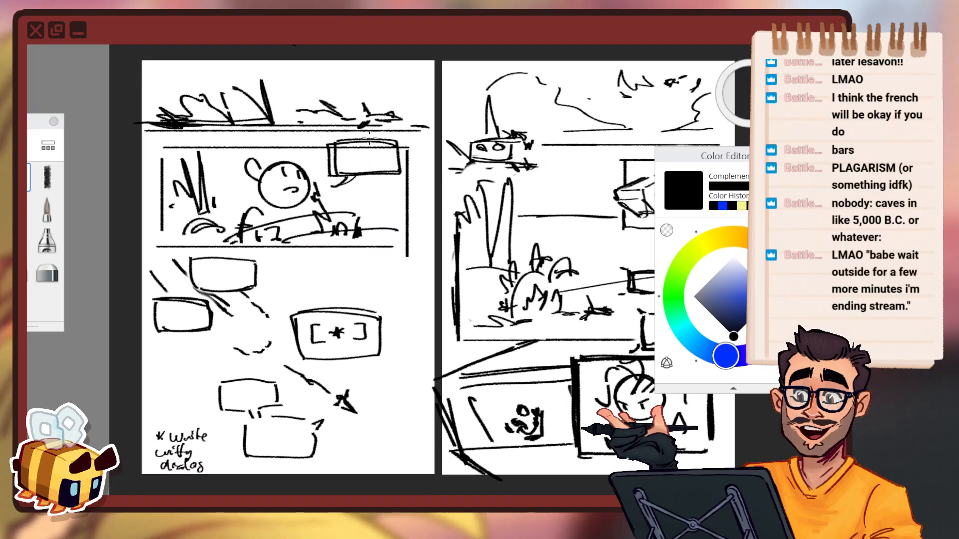
pyautogui.moveTo(337, 243); pyautogui.dragTo(331, 262)
pyautogui.moveTo(270, 288); pyautogui.dragTo(336, 253)
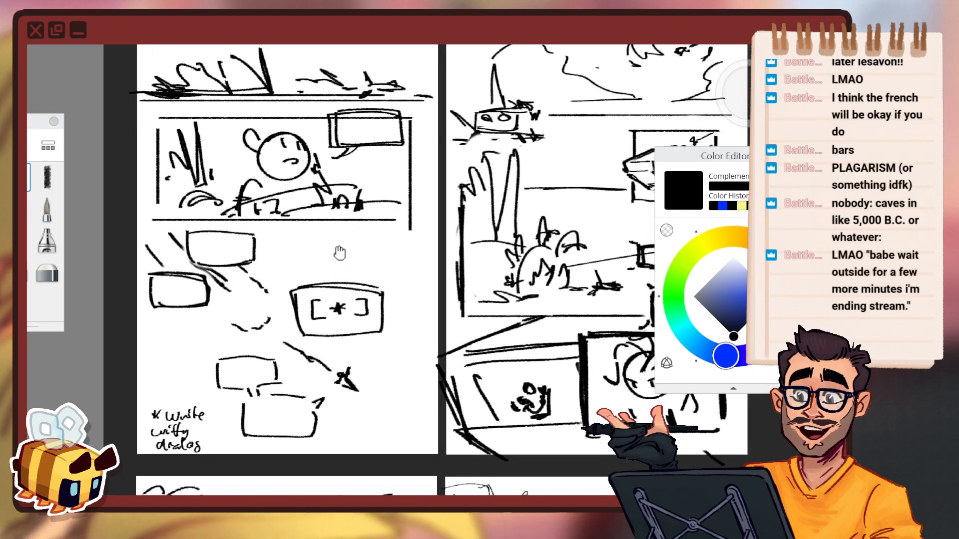
pyautogui.moveTo(391, 408); pyautogui.dragTo(326, 389)
pyautogui.moveTo(146, 239); pyautogui.dragTo(246, 278)
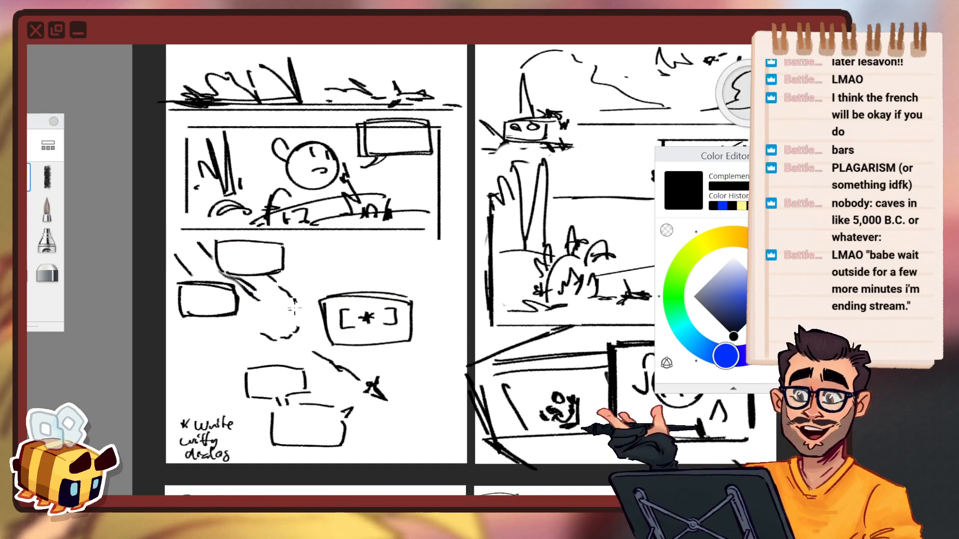
# Examine the second row's second page, from the landscape and plant panels down to the framed face panel.
pyautogui.press('space')
pyautogui.moveTo(441, 414); pyautogui.dragTo(125, 516)
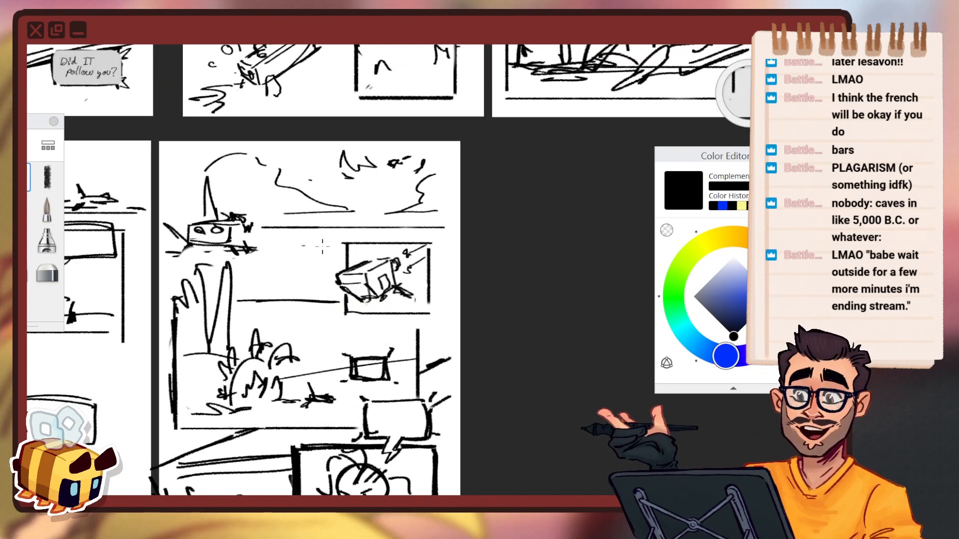
pyautogui.press('space')
pyautogui.moveTo(468, 296); pyautogui.dragTo(514, 236)
pyautogui.moveTo(476, 192); pyautogui.dragTo(486, 168)
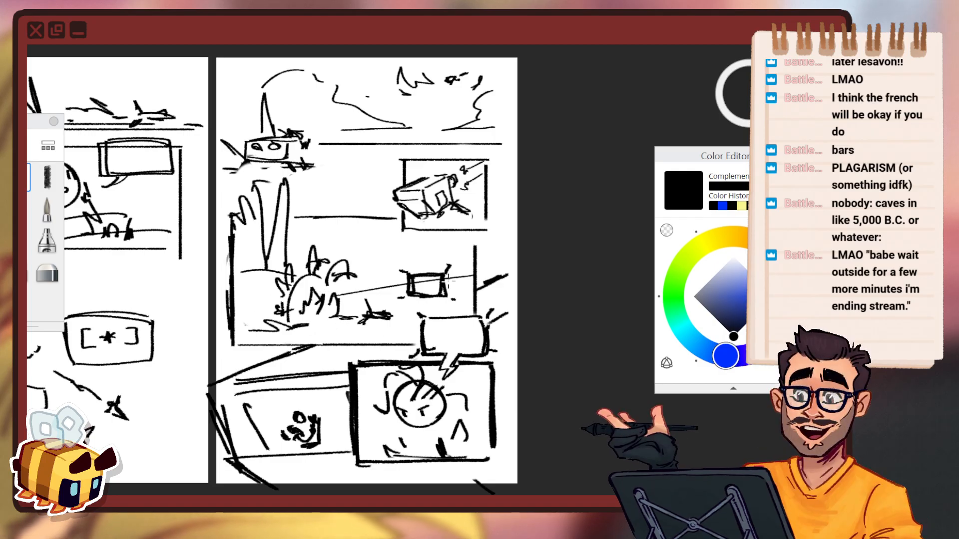
pyautogui.moveTo(511, 356); pyautogui.dragTo(528, 284)
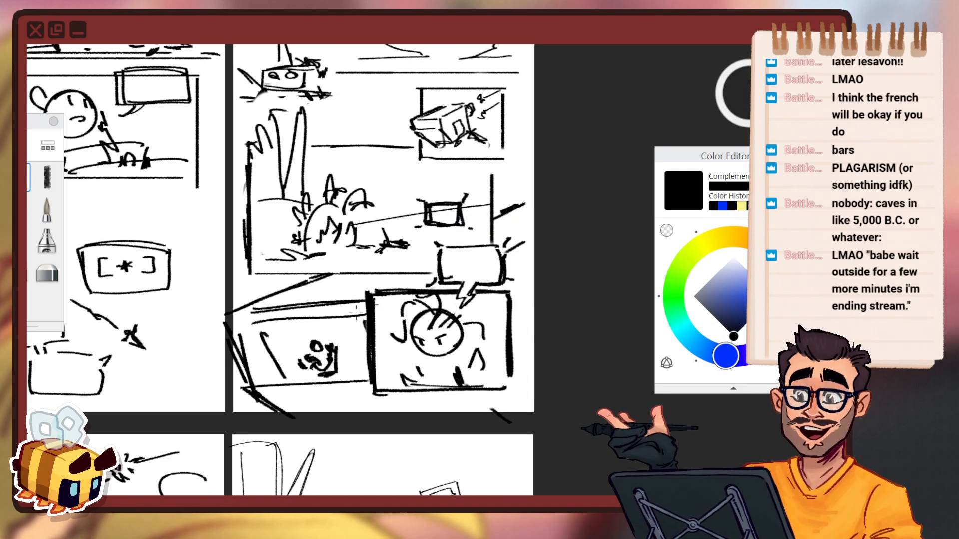
pyautogui.moveTo(472, 411); pyautogui.dragTo(637, 204)
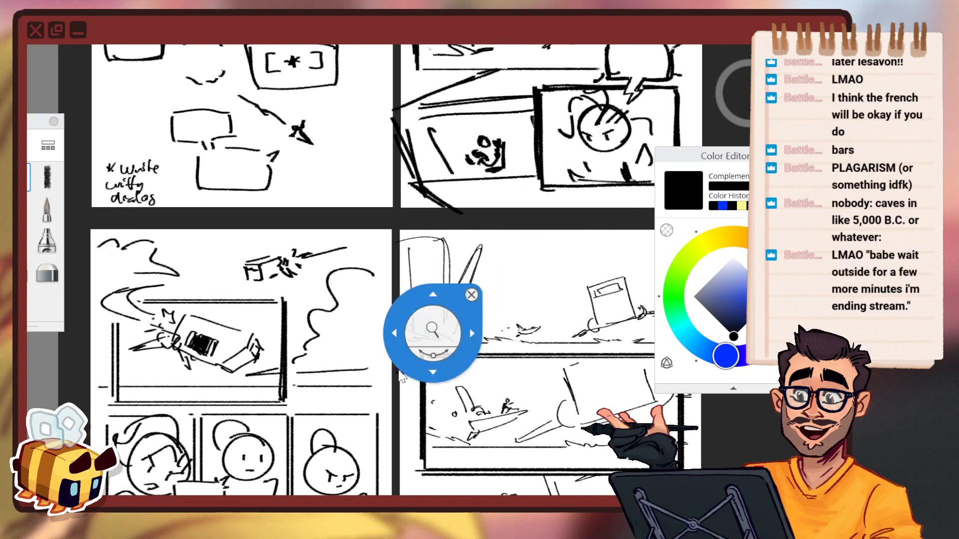
pyautogui.moveTo(549, 232); pyautogui.dragTo(333, 435)
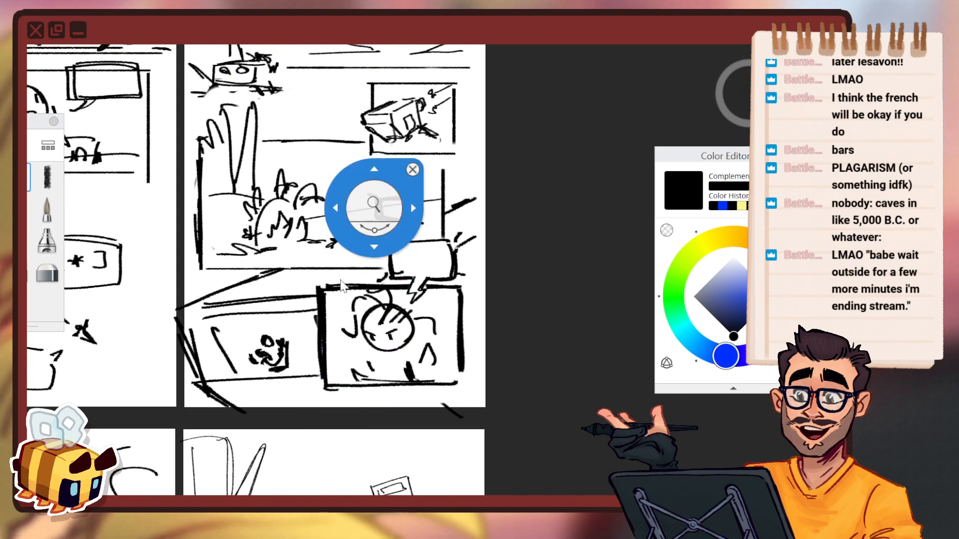
# Examine the two pages in the last row, and finish with an overview of all seven page thumbnails.
pyautogui.moveTo(355, 392); pyautogui.dragTo(548, 173)
pyautogui.moveTo(453, 321); pyautogui.dragTo(539, 193)
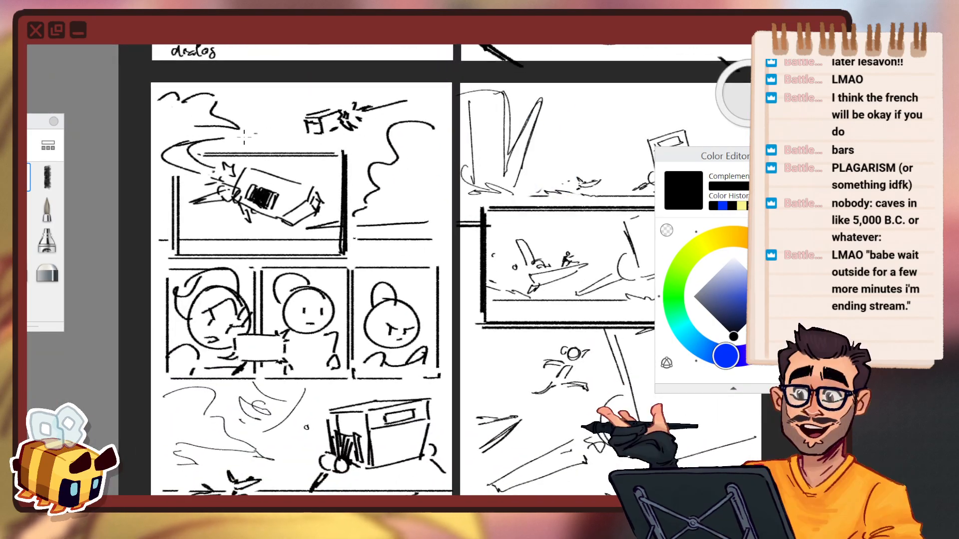
pyautogui.moveTo(467, 297); pyautogui.dragTo(449, 212)
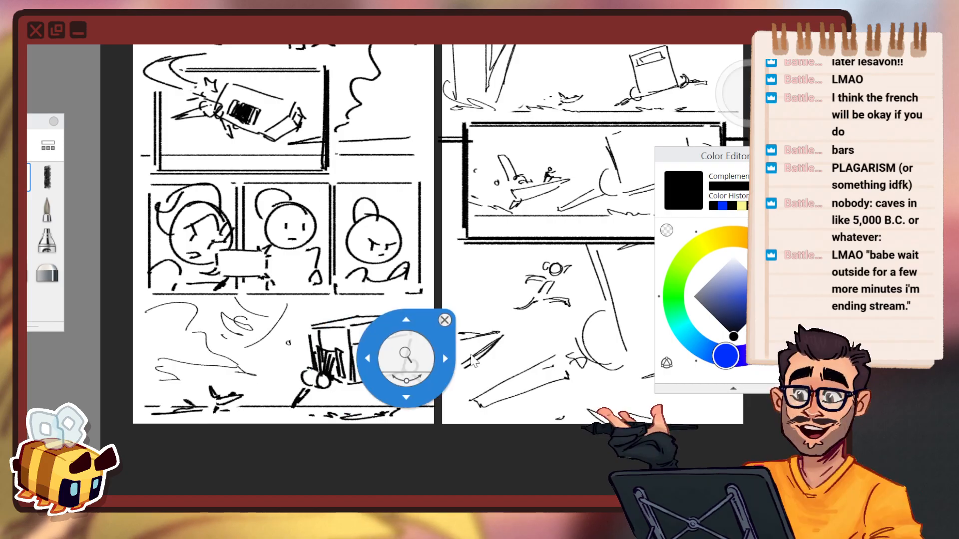
pyautogui.moveTo(629, 241); pyautogui.dragTo(375, 363)
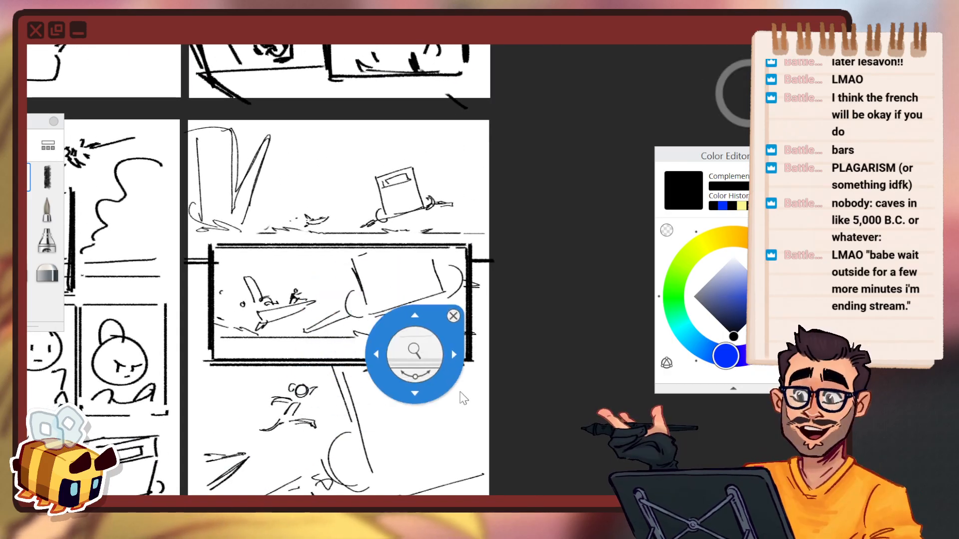
pyautogui.moveTo(460, 398); pyautogui.dragTo(461, 283)
pyautogui.moveTo(555, 299); pyautogui.dragTo(508, 304)
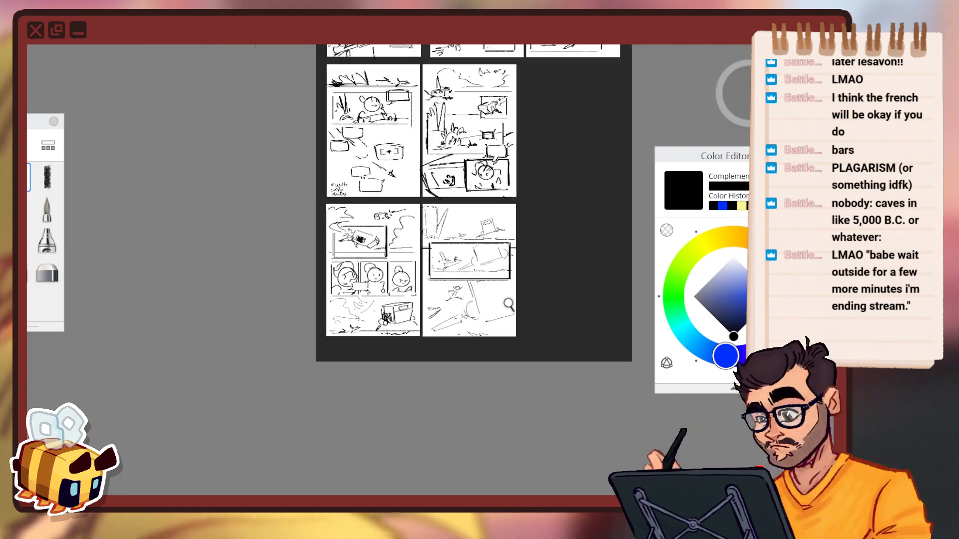
pyautogui.moveTo(550, 272); pyautogui.dragTo(437, 345)
pyautogui.moveTo(498, 306); pyautogui.dragTo(451, 368)
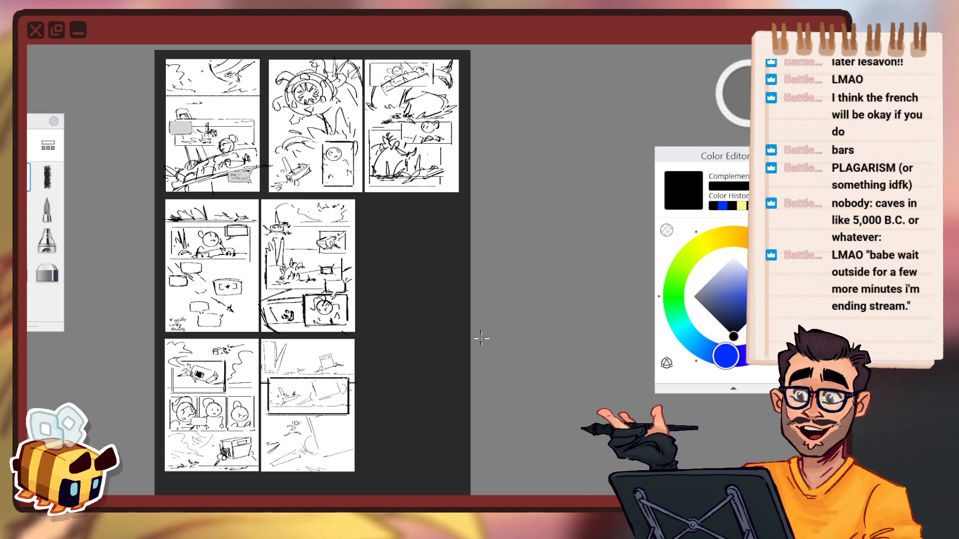
# Examine all seven page thumbnails together as an overview of the three rows.
pyautogui.press('space')
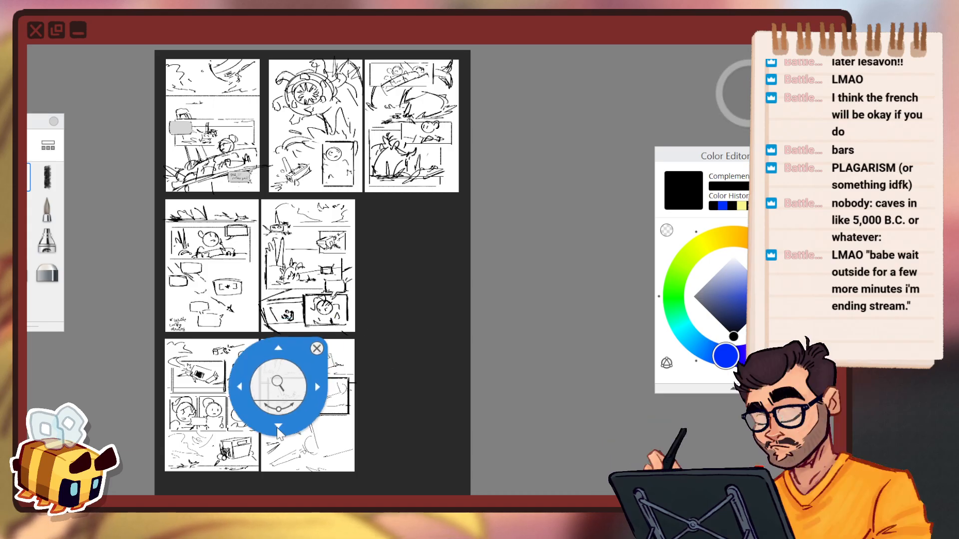
pyautogui.moveTo(331, 414)
pyautogui.mouseDown()
pyautogui.moveTo(401, 399)
pyautogui.moveTo(390, 381)
pyautogui.moveTo(382, 390)
pyautogui.mouseUp()
pyautogui.moveTo(441, 343); pyautogui.dragTo(444, 347)
pyautogui.moveTo(408, 383); pyautogui.dragTo(417, 371)
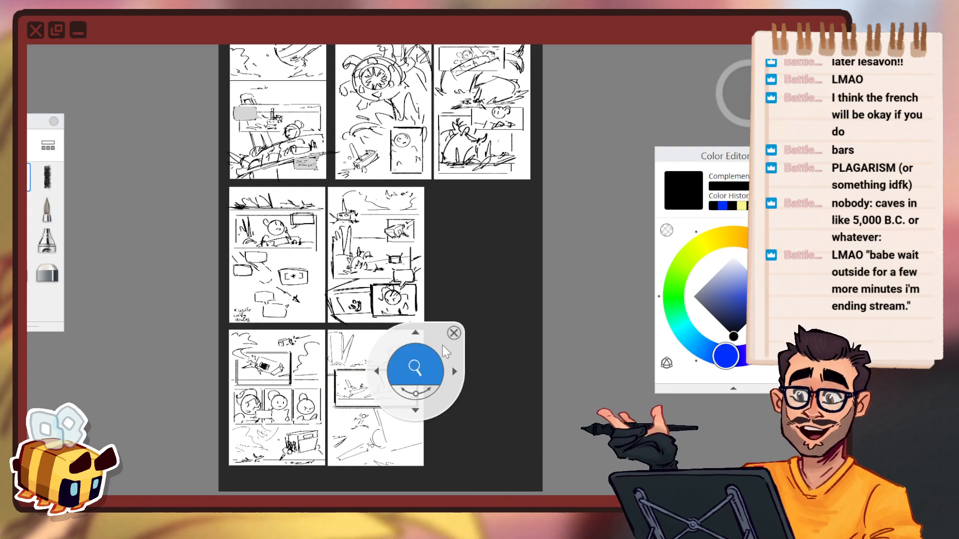
pyautogui.moveTo(452, 333); pyautogui.dragTo(455, 342)
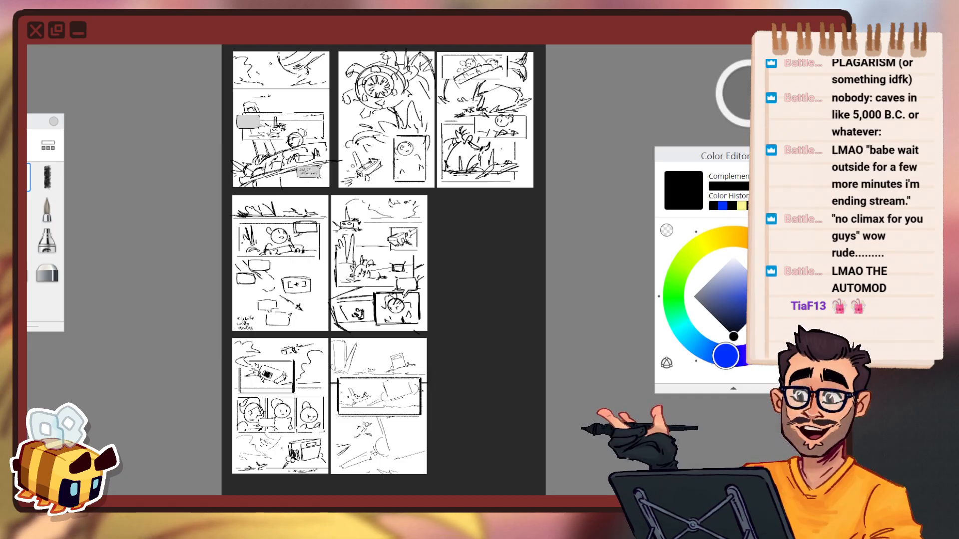
# Examine the first row's three pages more closely, compare the four pages in the lower two rows, and return to the first row.
pyautogui.moveTo(309, 131)
pyautogui.mouseDown()
pyautogui.moveTo(367, 172)
pyautogui.moveTo(368, 315)
pyautogui.moveTo(458, 332)
pyautogui.moveTo(426, 332)
pyautogui.moveTo(466, 363)
pyautogui.moveTo(460, 300)
pyautogui.mouseUp()
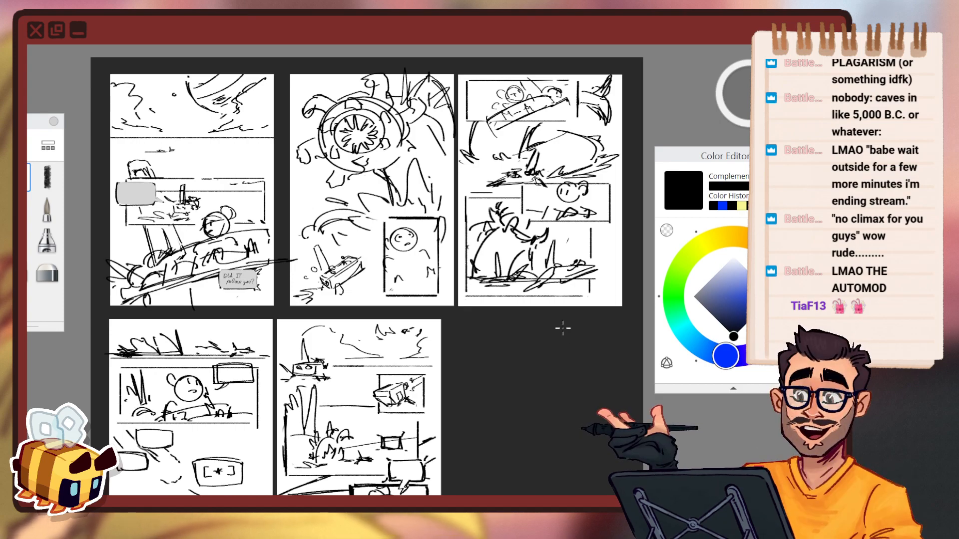
pyautogui.moveTo(495, 327); pyautogui.dragTo(481, 339)
pyautogui.moveTo(473, 390); pyautogui.dragTo(454, 231)
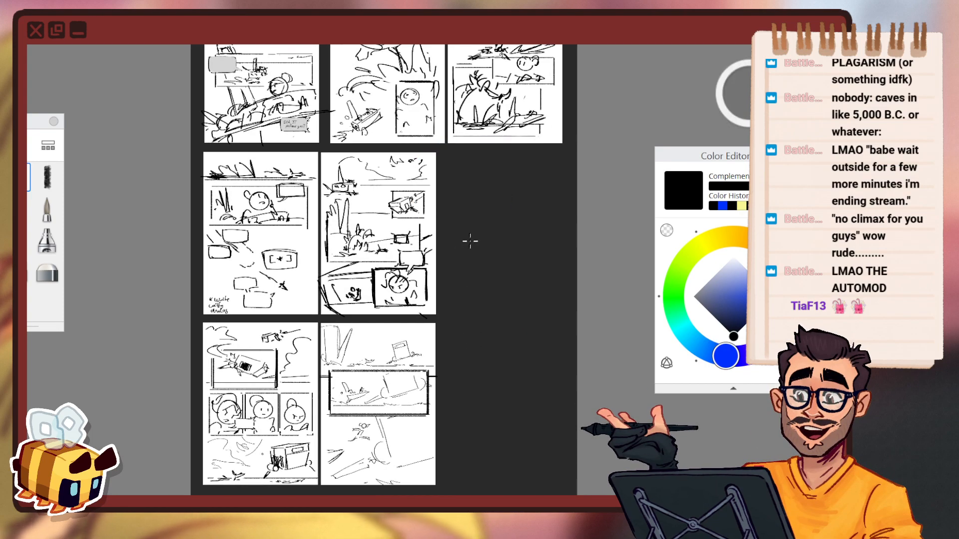
pyautogui.moveTo(454, 279); pyautogui.dragTo(438, 251)
pyautogui.scroll(2, 295, 292)
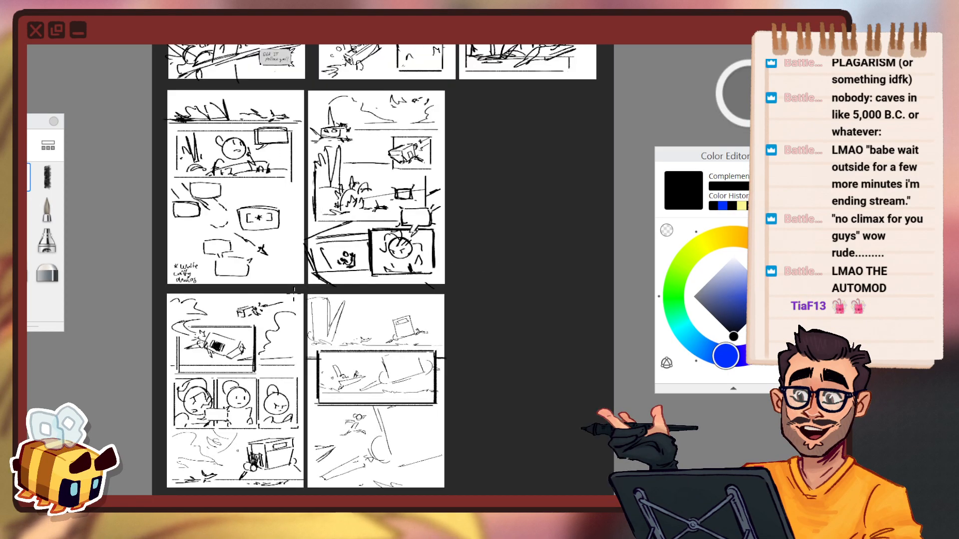
pyautogui.scroll(-2, 221, 250)
pyautogui.moveTo(436, 152); pyautogui.dragTo(399, 341)
pyautogui.scroll(2, 372, 319)
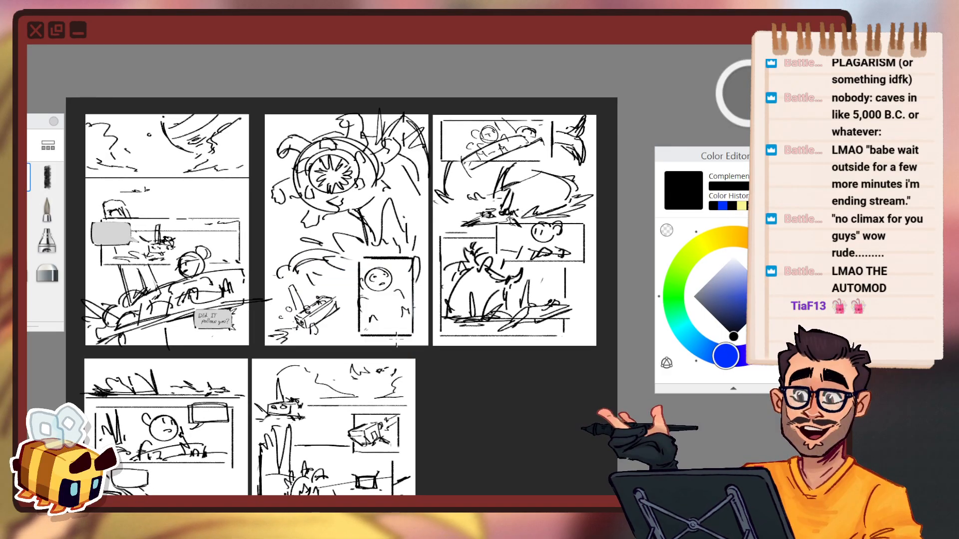